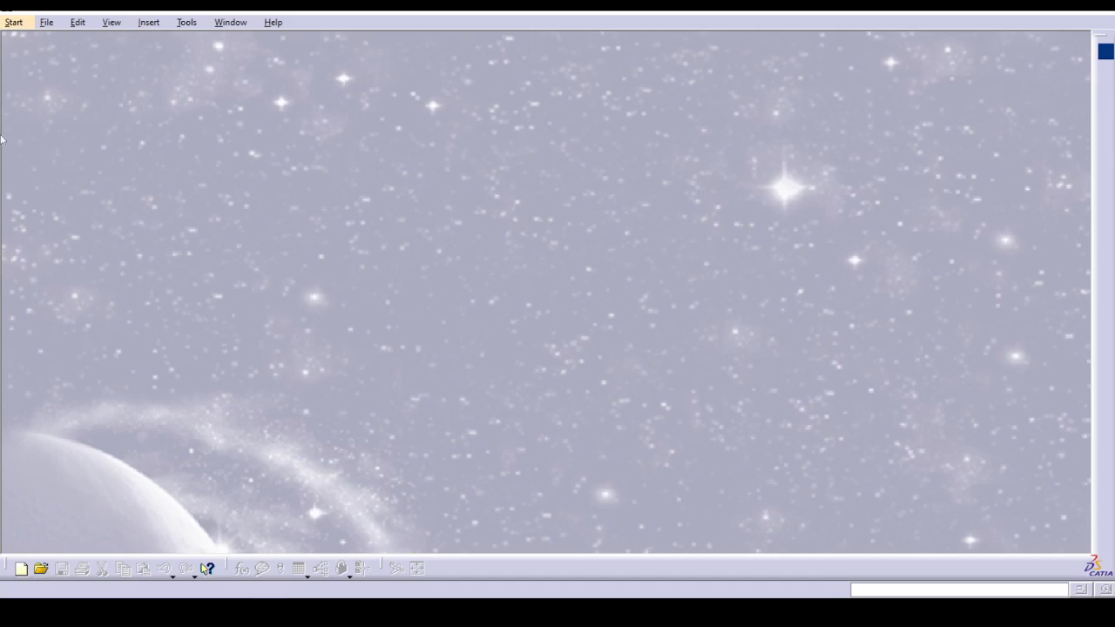
# Create a new Part Design document named Part1 with hybrid design disabled.
pyautogui.click(17, 23)
pyautogui.moveTo(112, 57)
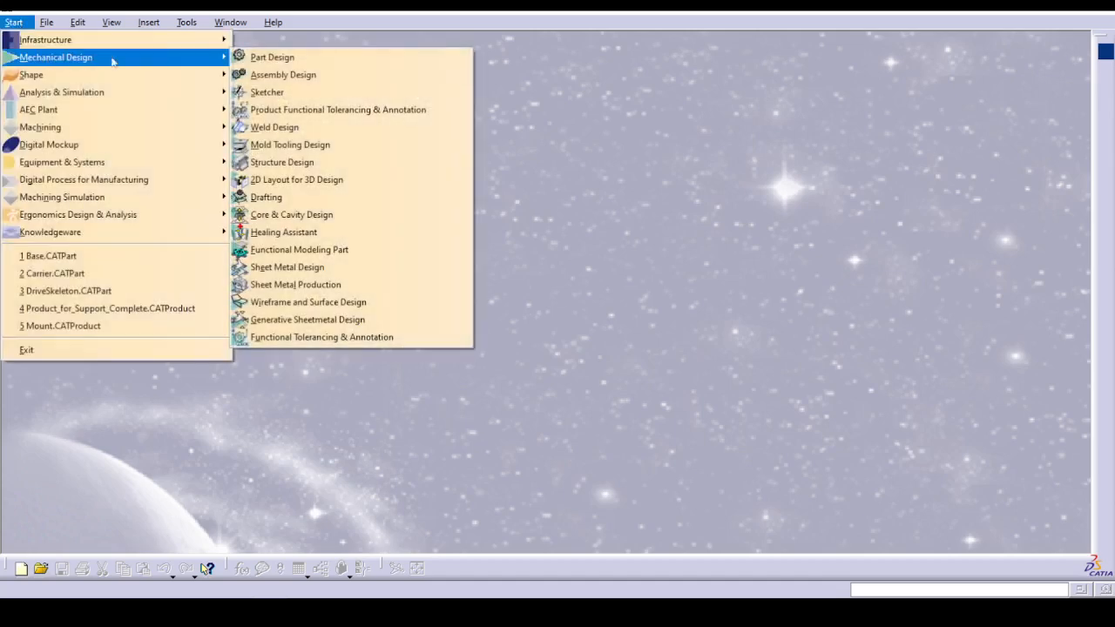
pyautogui.click(314, 54)
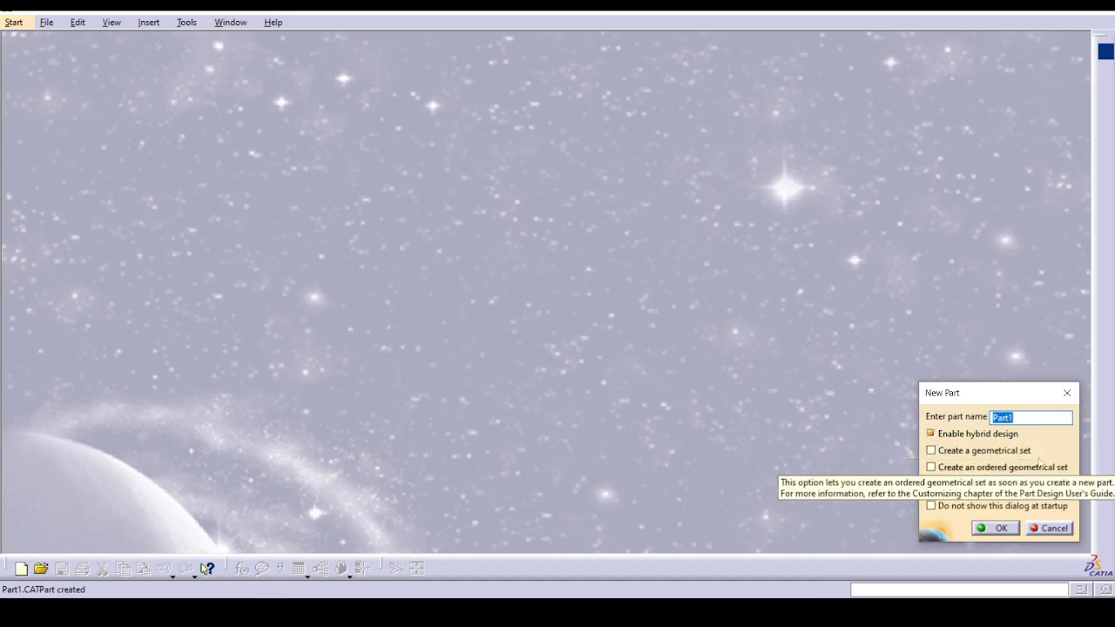
pyautogui.click(979, 435)
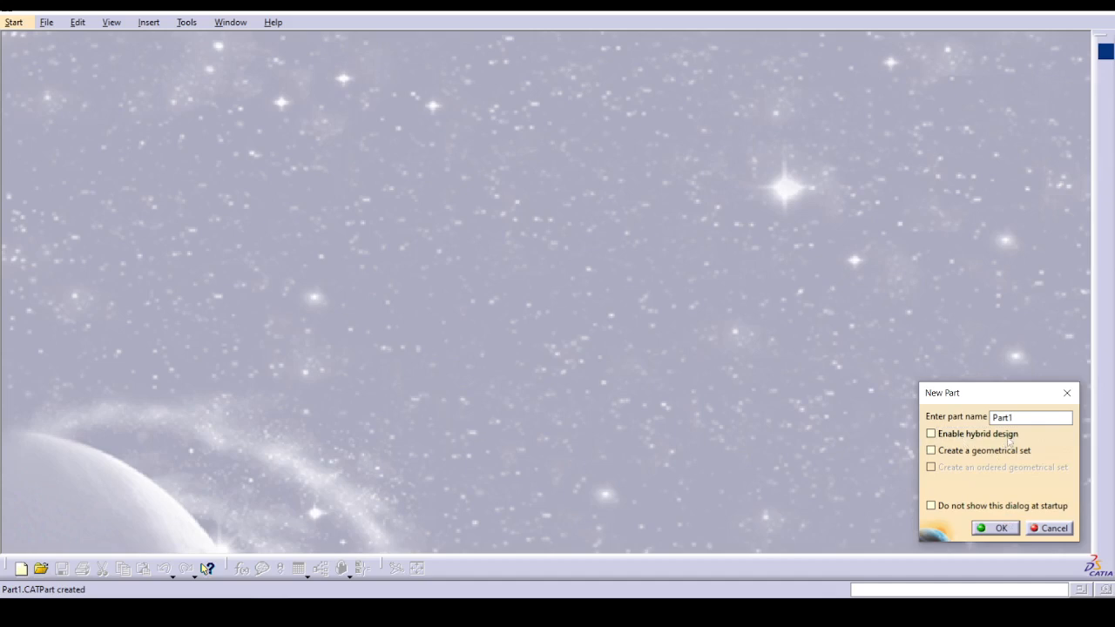
pyautogui.moveTo(1008, 441)
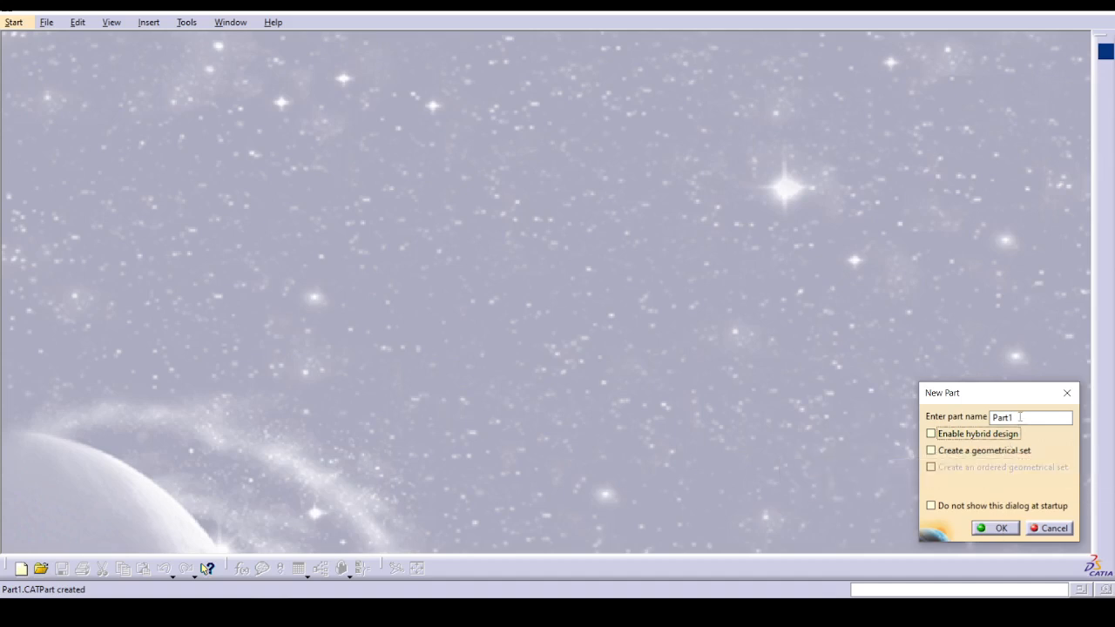
pyautogui.click(999, 528)
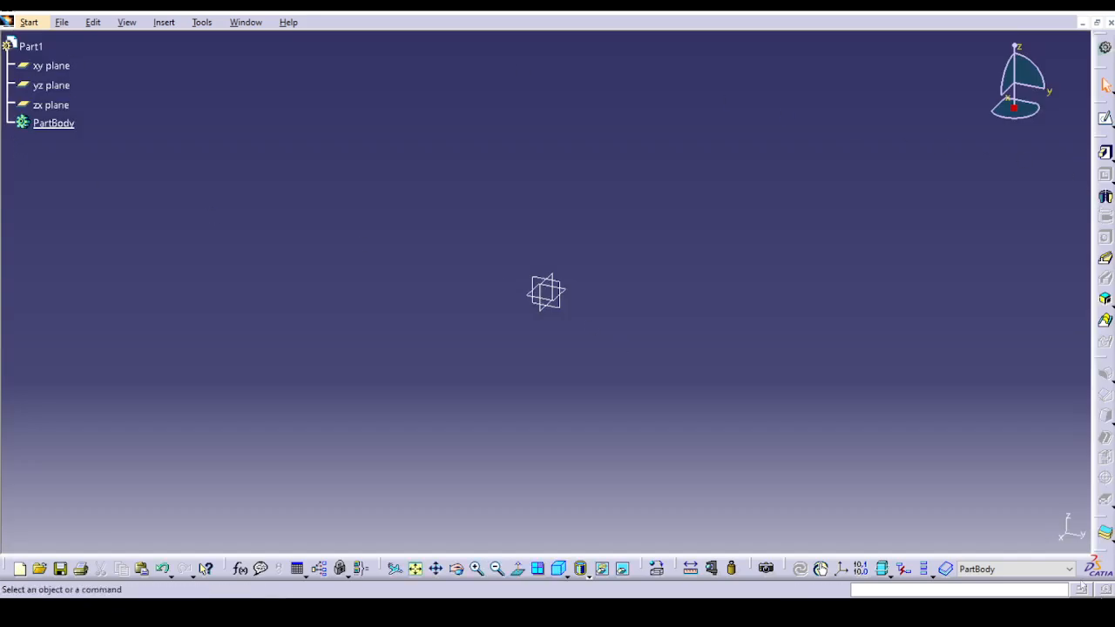
# Create a second new document of type Part, named Part2, with hybrid design left disabled.
pyautogui.click(62, 22)
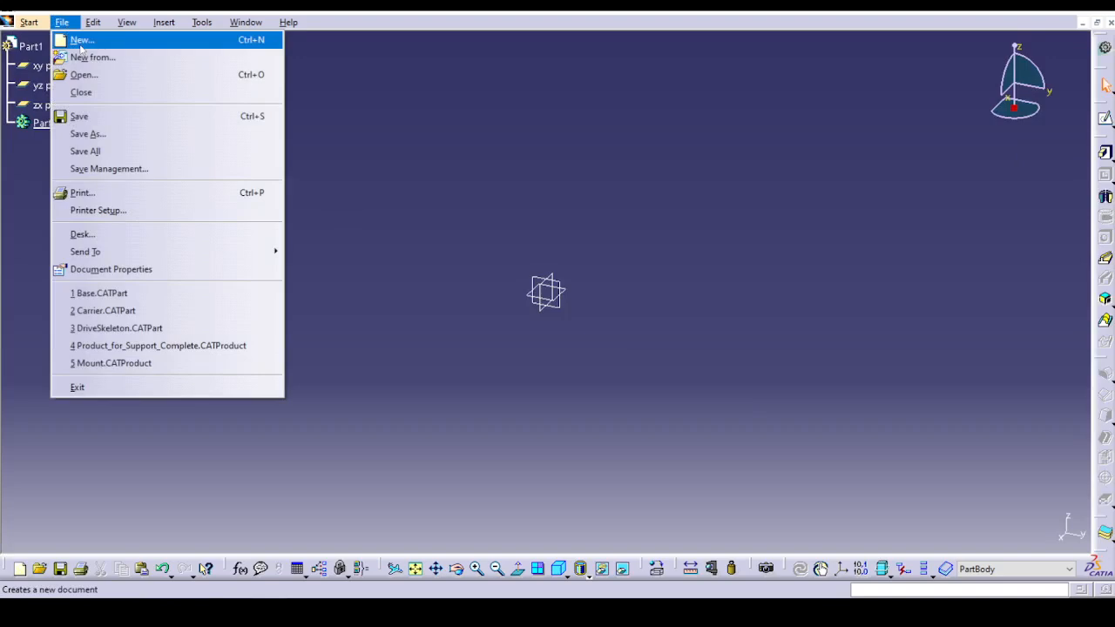
pyautogui.click(78, 40)
pyautogui.scroll(-2, 945, 486)
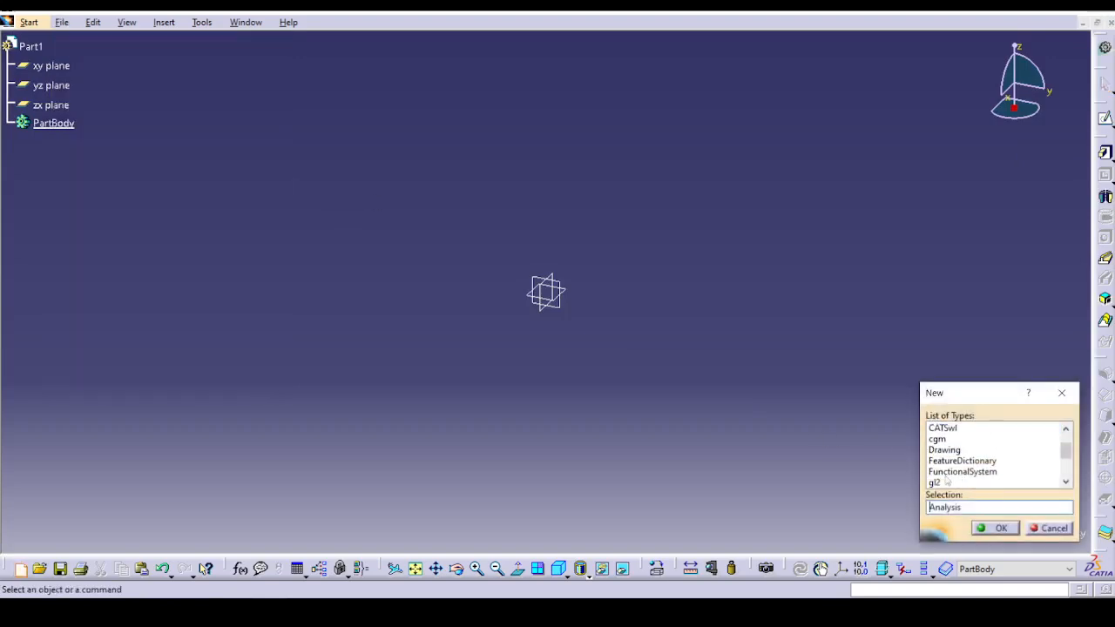
pyautogui.scroll(-1, 945, 486)
pyautogui.click(946, 450)
pyautogui.scroll(-1, 948, 446)
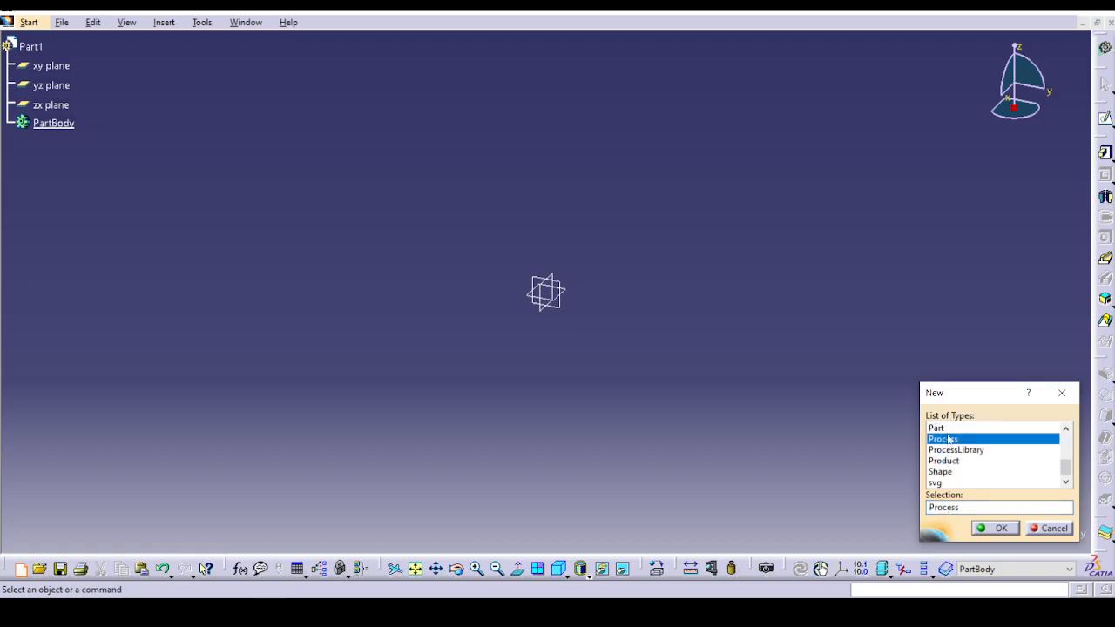
pyautogui.click(948, 429)
pyautogui.click(994, 528)
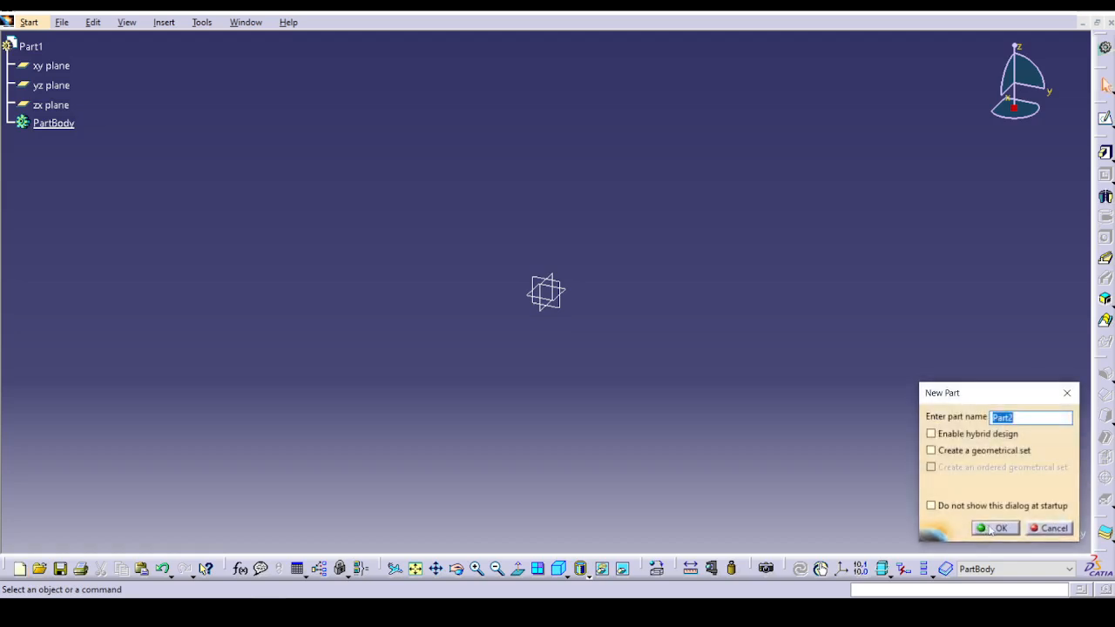
pyautogui.click(988, 527)
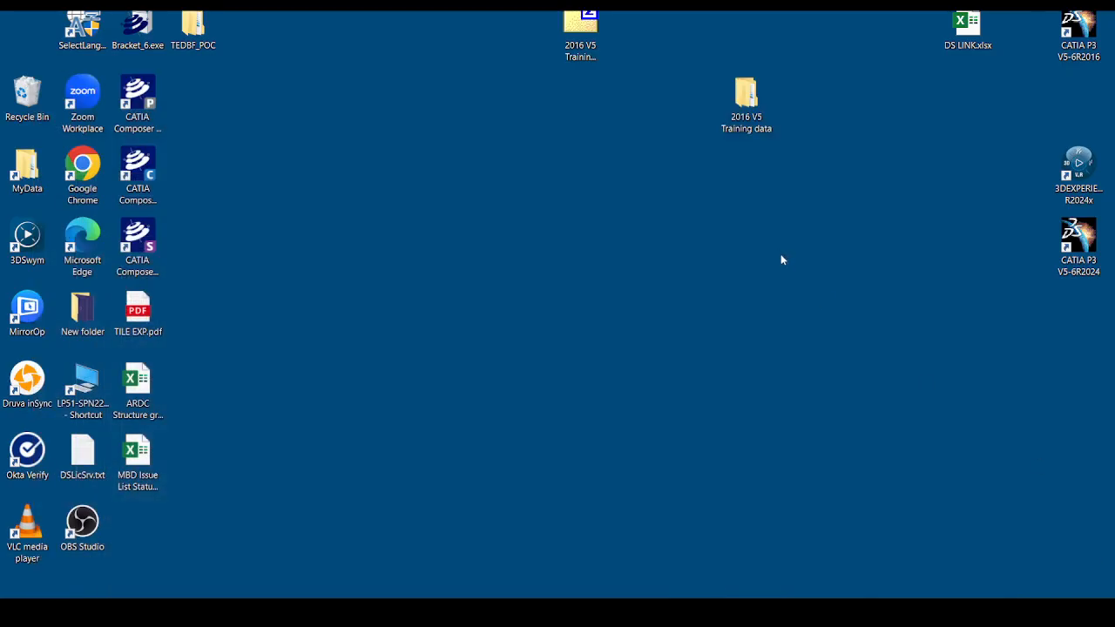
# Create a new CATIA part file on the Windows desktop, keep the name New CATIA Part.CATPart, and open it in CATIA.
pyautogui.rightClick(782, 260)
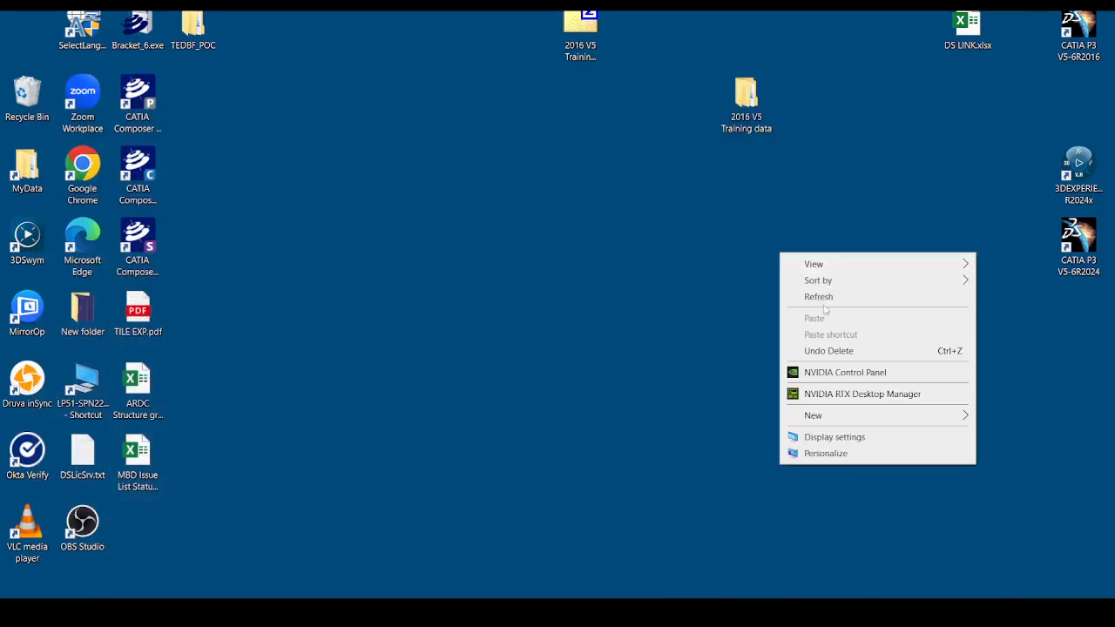
pyautogui.moveTo(954, 417)
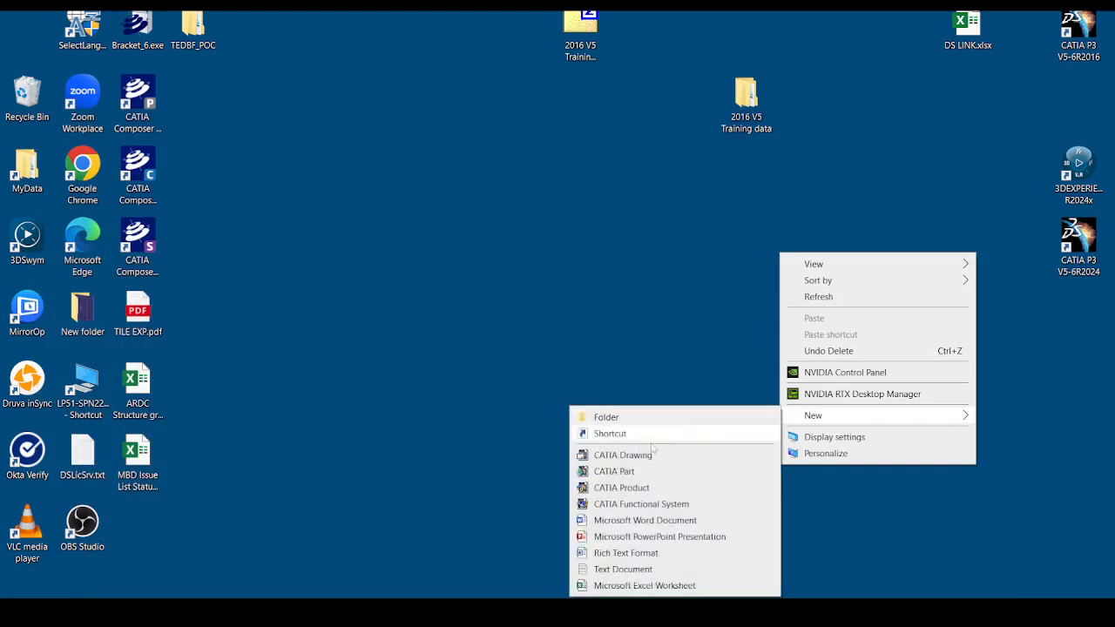
pyautogui.click(637, 478)
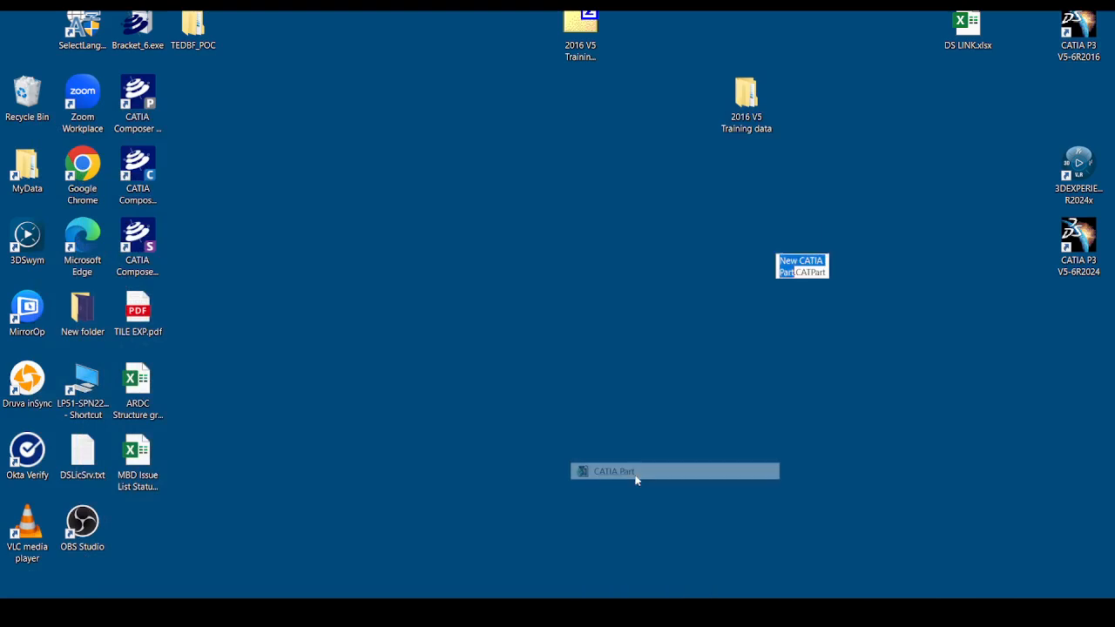
pyautogui.press('Return')
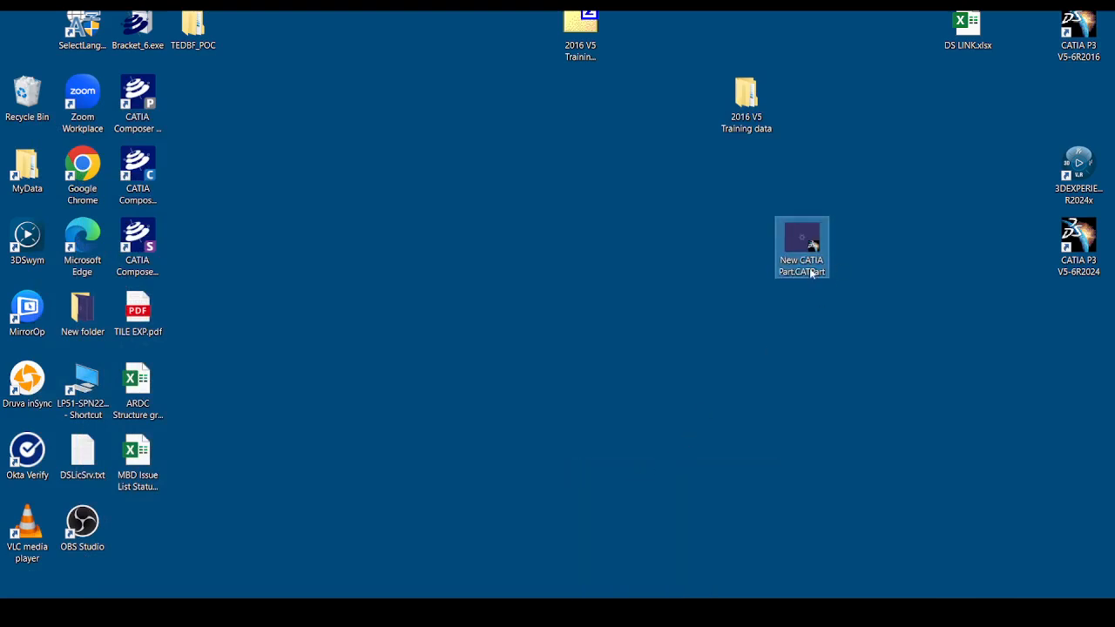
pyautogui.doubleClick(797, 242)
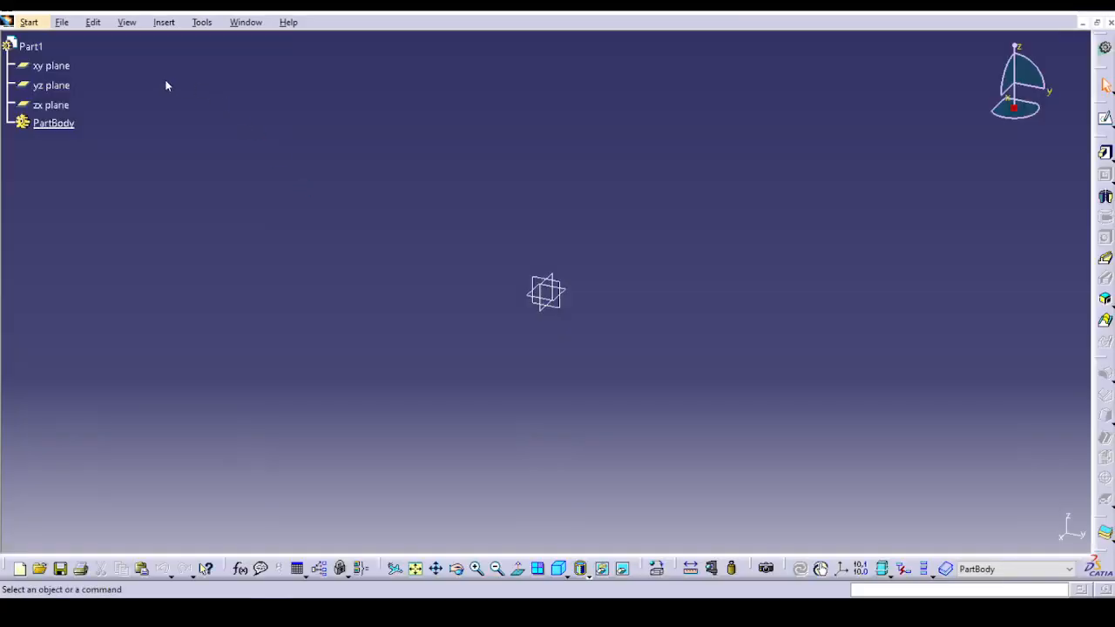
# Close the New CATIA Part.CATPart and Part2 documents, leaving Part1 open.
pyautogui.click(251, 23)
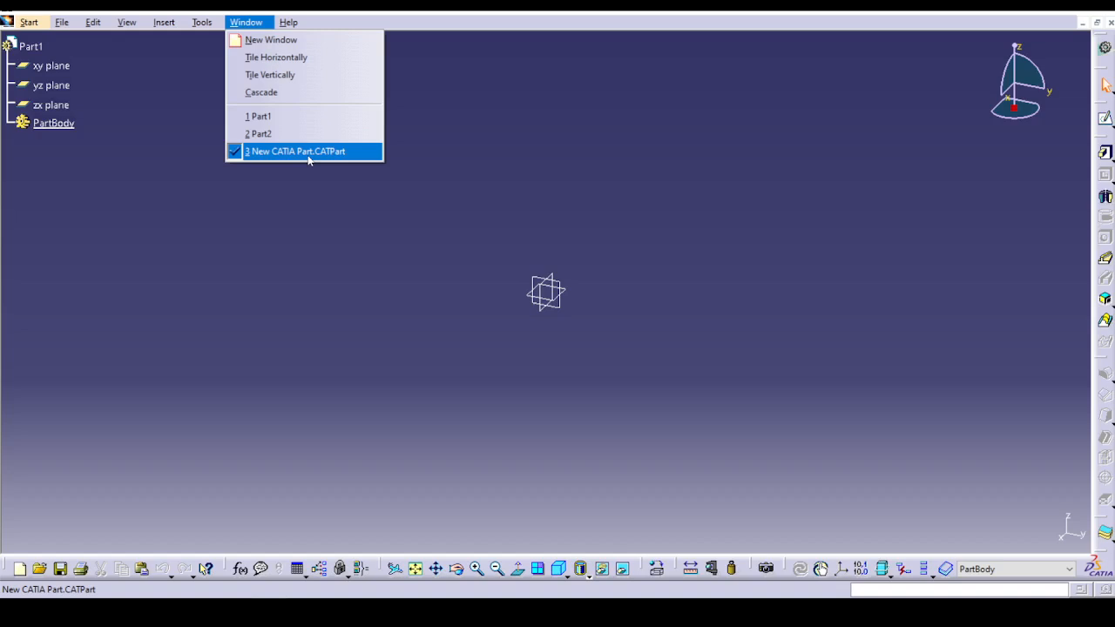
pyautogui.click(308, 157)
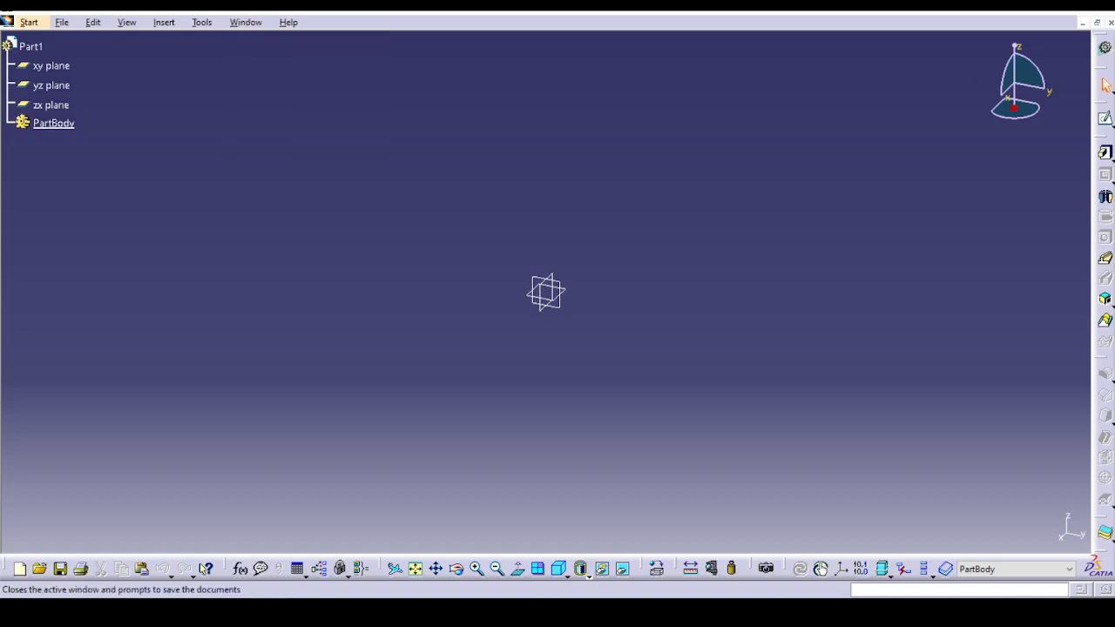
pyautogui.click(1108, 21)
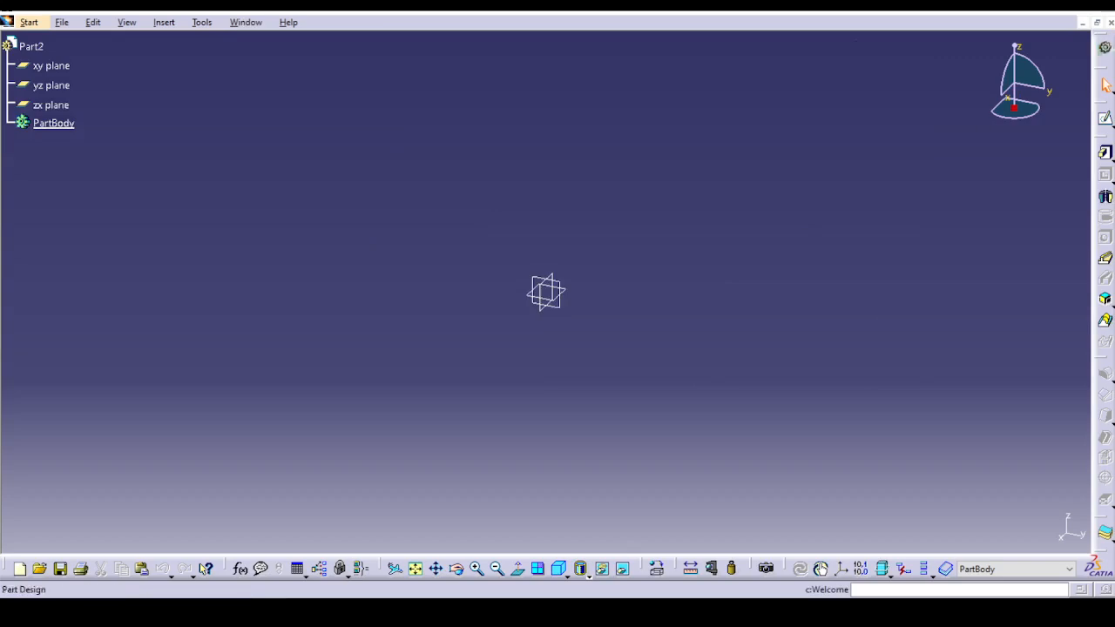
pyautogui.click(1108, 22)
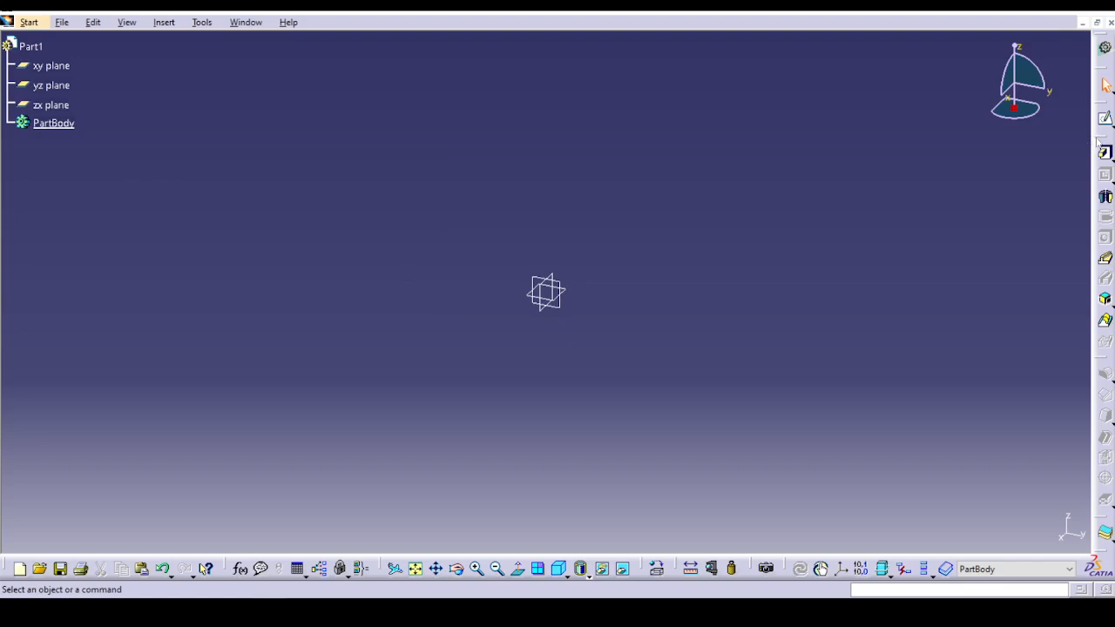
# Undock the Sketch-Based, Dress-Up and Transformation Features toolbars and stack them as horizontal floating palettes over the model area.
pyautogui.moveTo(1099, 143); pyautogui.dragTo(852, 117)
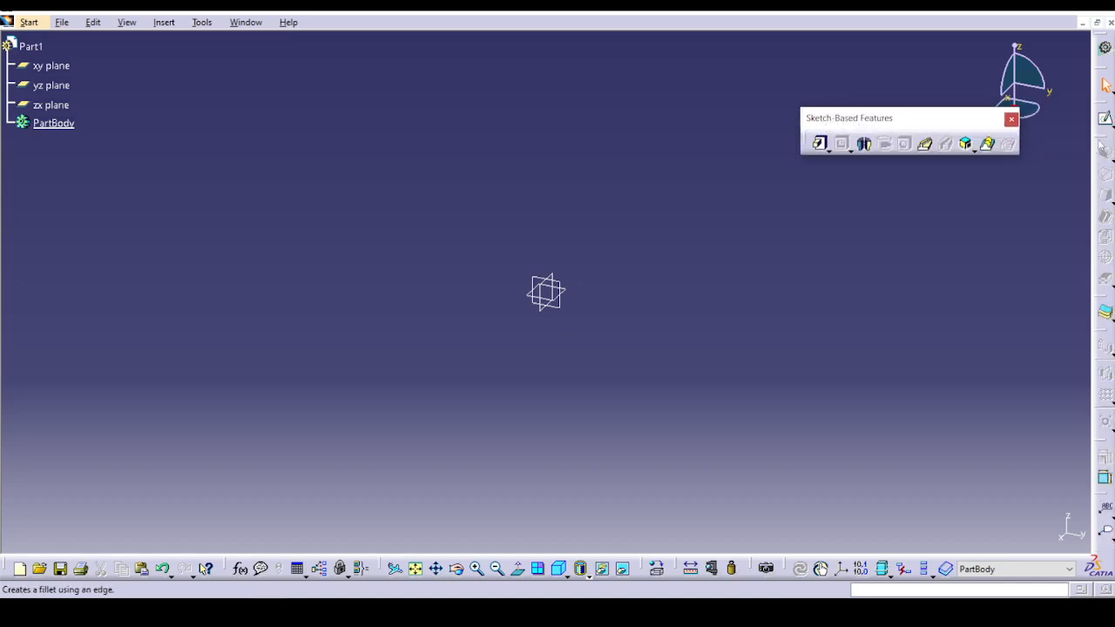
pyautogui.moveTo(801, 180); pyautogui.dragTo(800, 180)
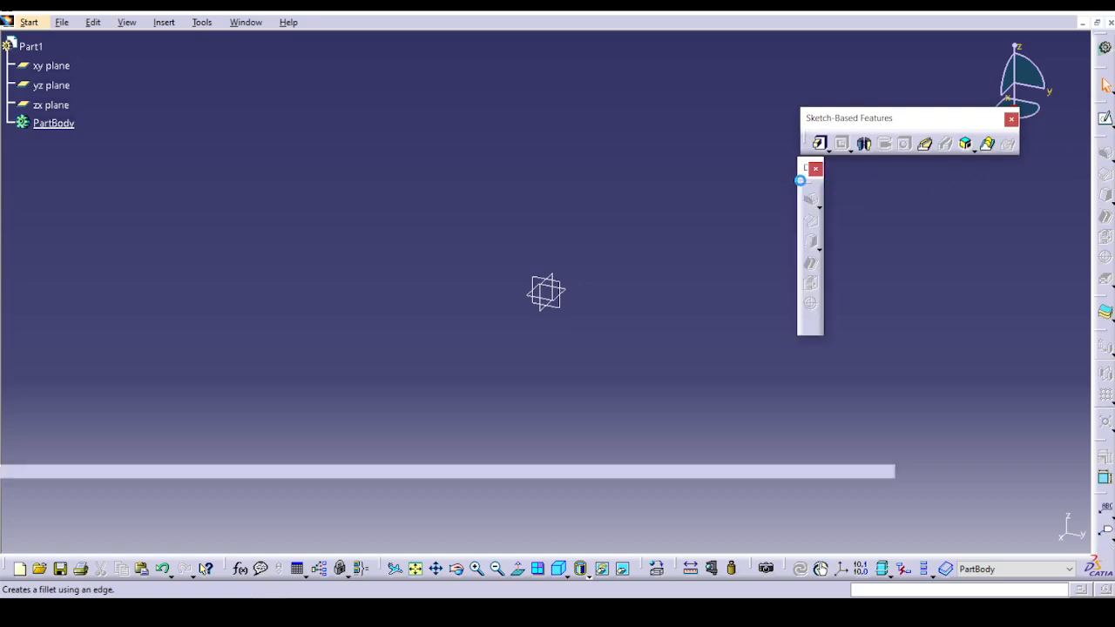
pyautogui.keyDown('shift'); pyautogui.click(805, 179); pyautogui.keyUp('shift')
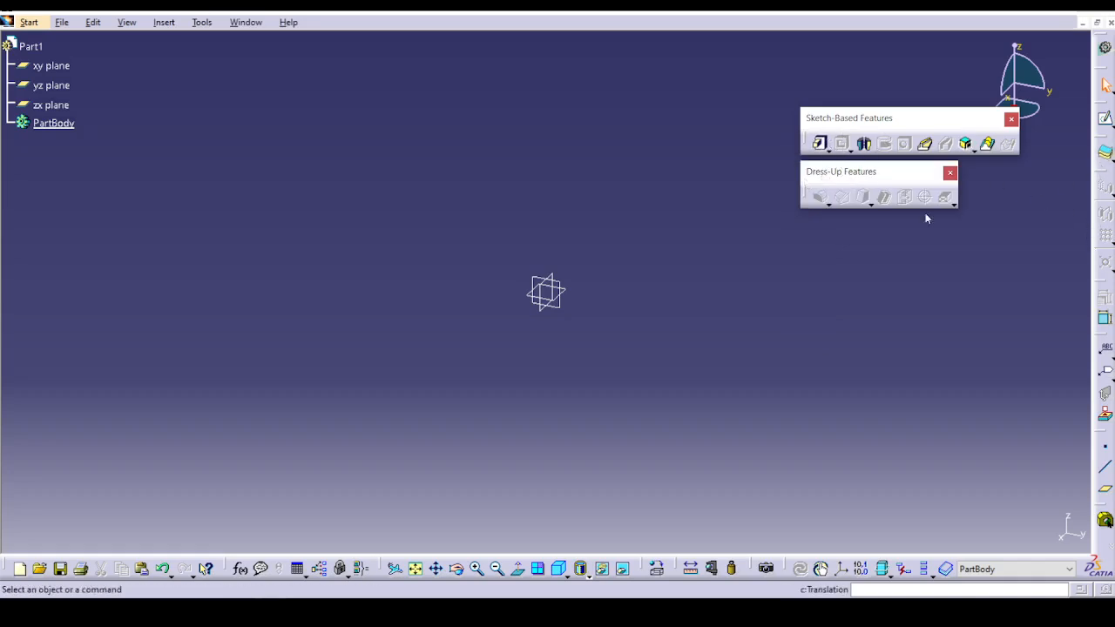
pyautogui.moveTo(801, 226); pyautogui.dragTo(828, 237)
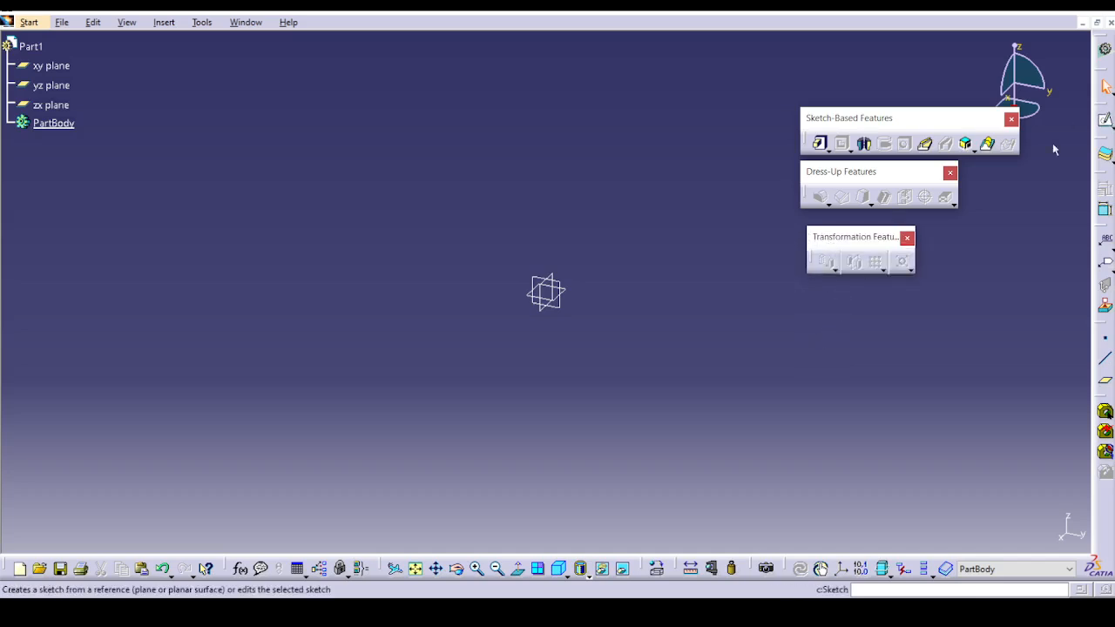
pyautogui.moveTo(388, 571); pyautogui.dragTo(511, 567)
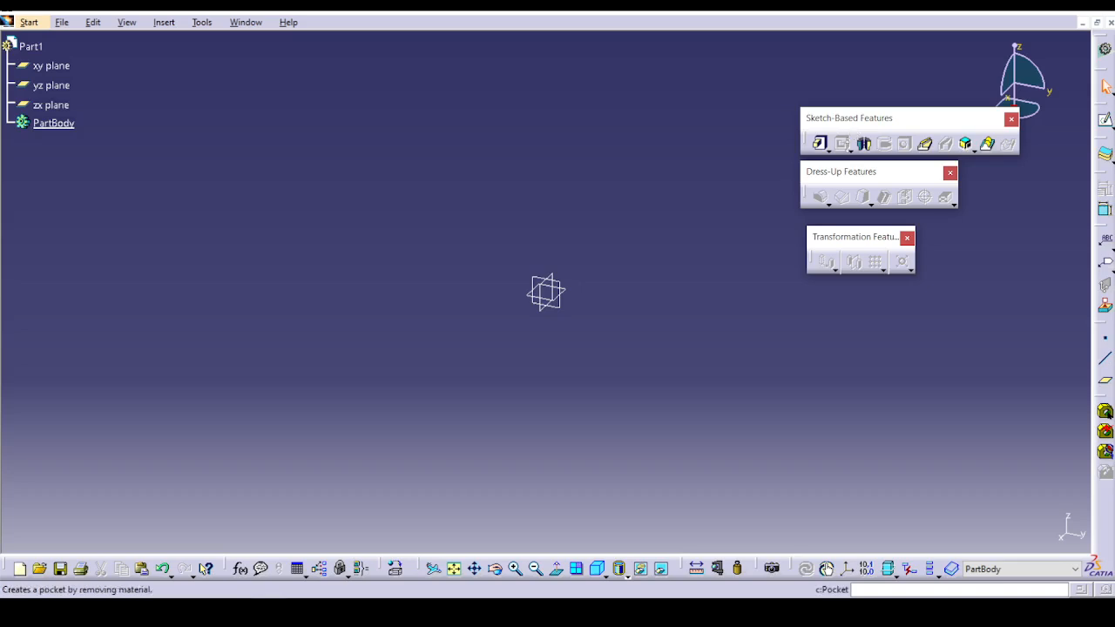
# Examine the pad, pocket and advanced feature variants offered among the Sketch-Based Features, closing each detached variant palette.
pyautogui.click(830, 151)
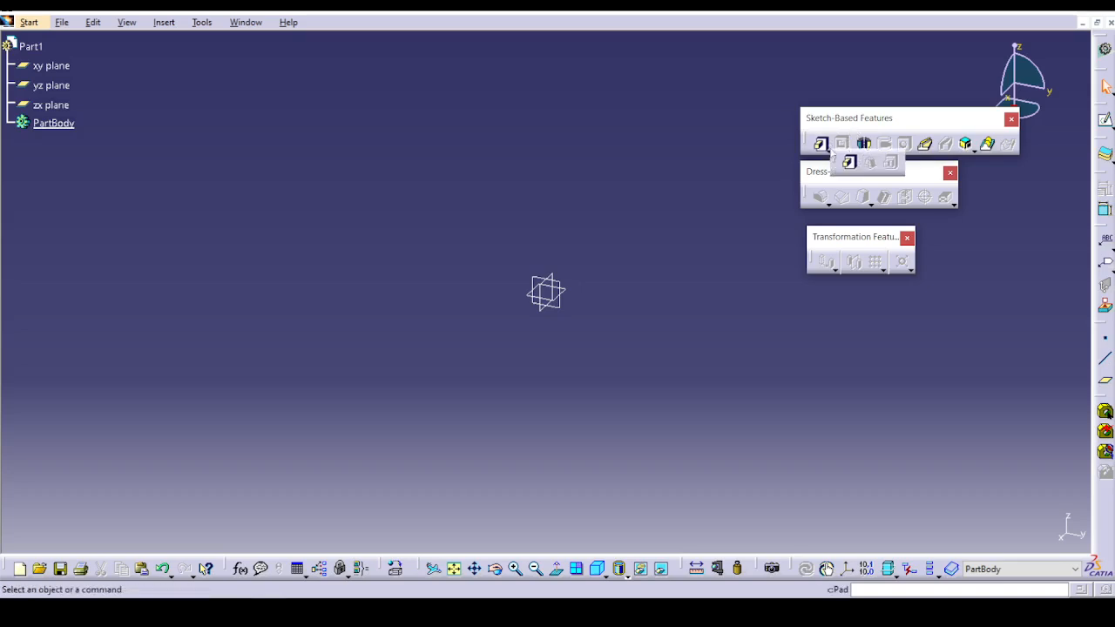
pyautogui.moveTo(759, 171); pyautogui.dragTo(757, 164)
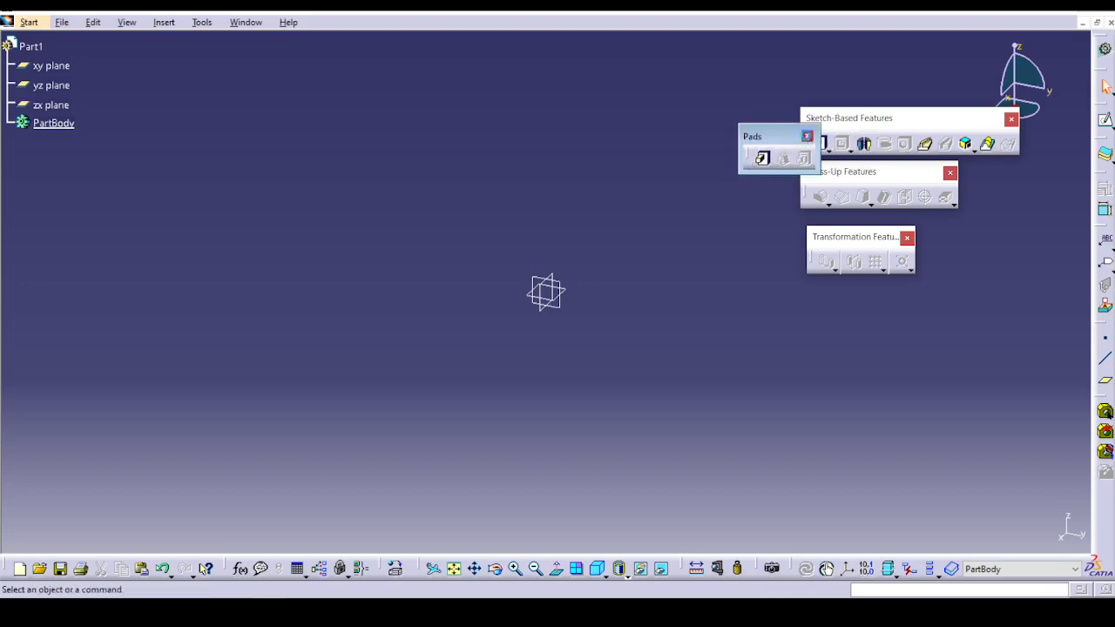
pyautogui.click(807, 136)
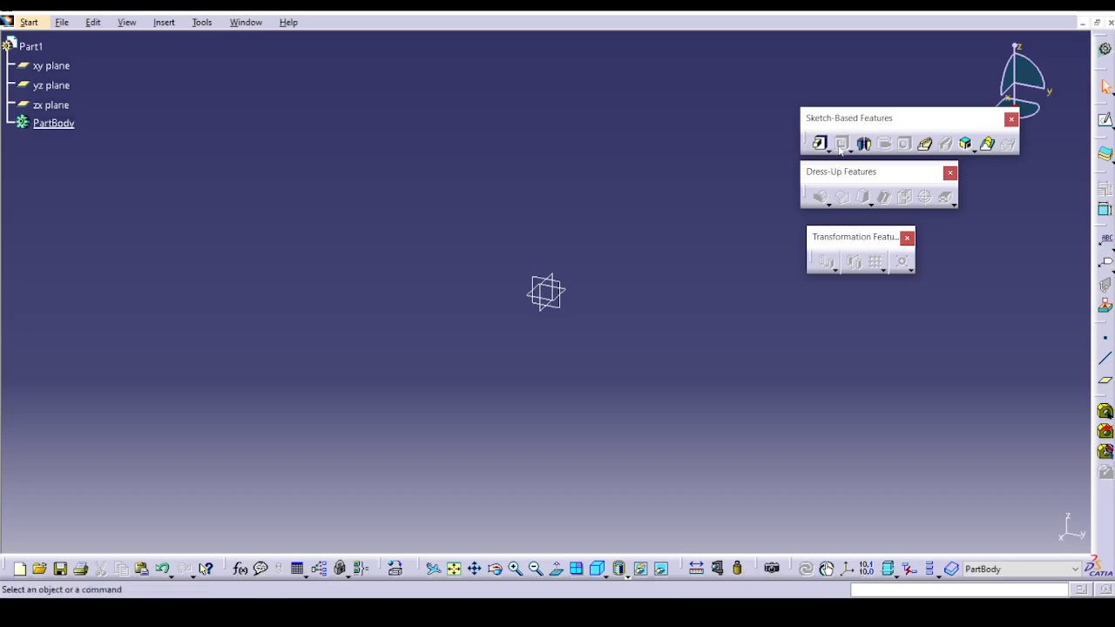
pyautogui.click(850, 153)
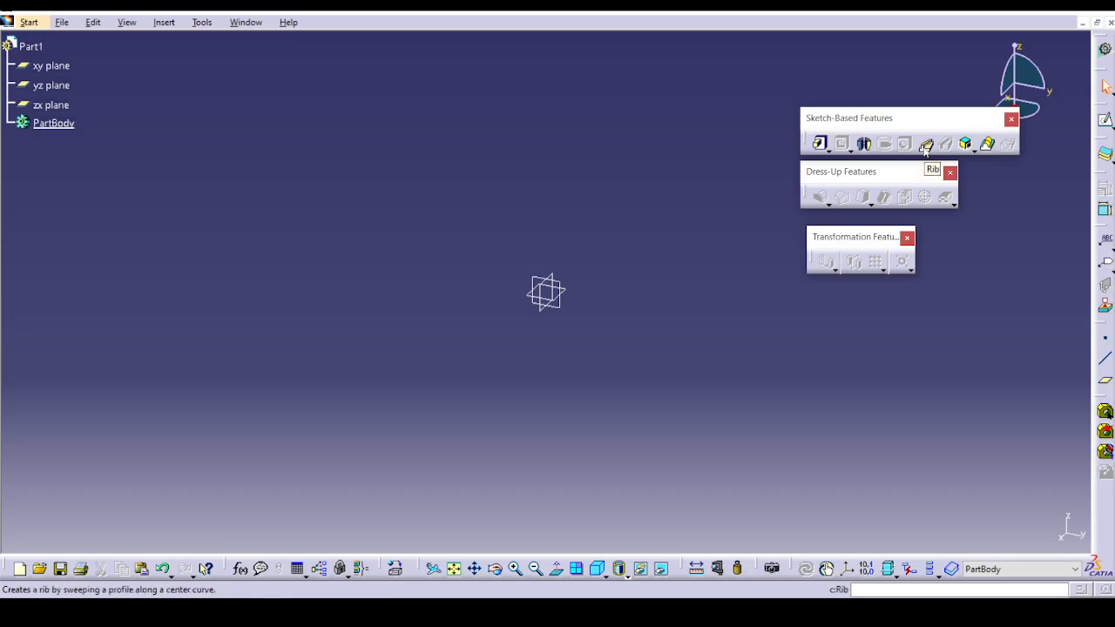
pyautogui.click(974, 150)
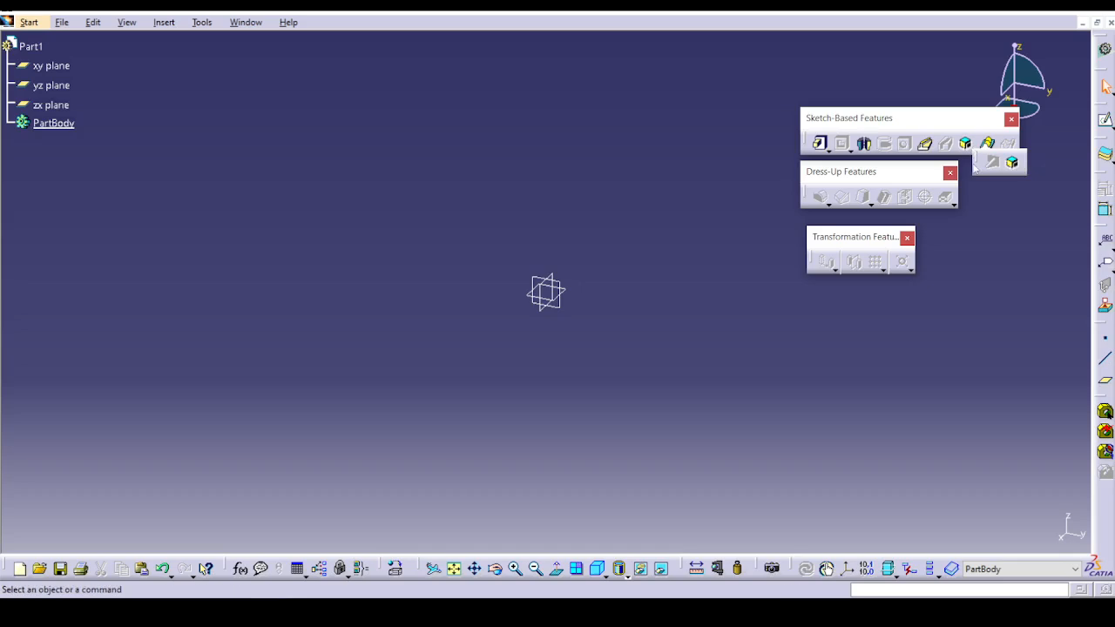
pyautogui.moveTo(974, 170); pyautogui.dragTo(978, 209)
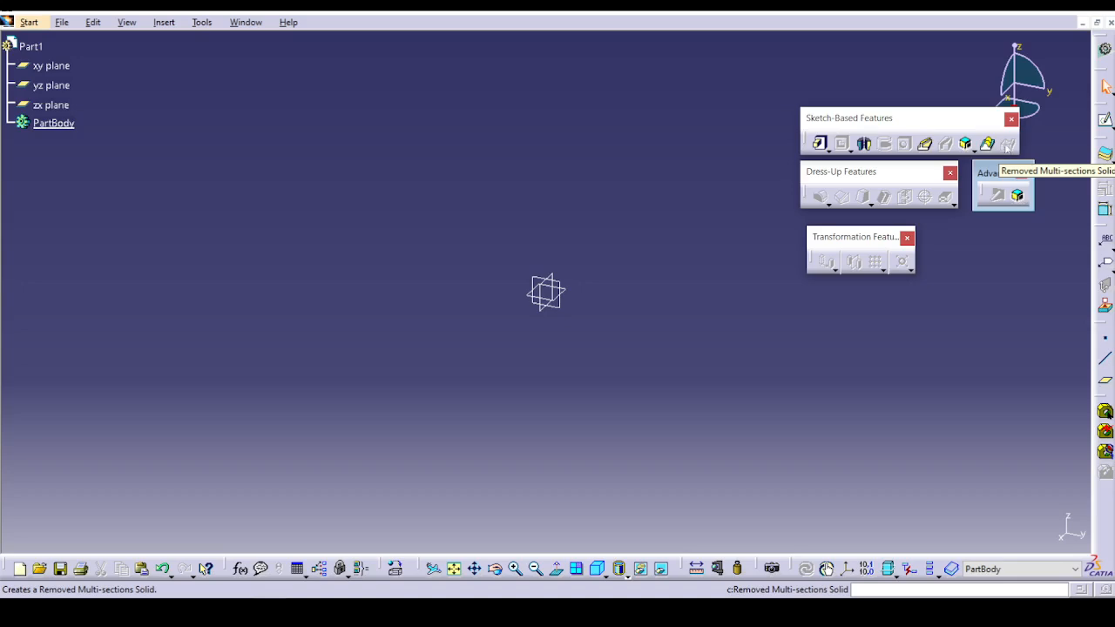
pyautogui.moveTo(823, 180); pyautogui.dragTo(826, 183)
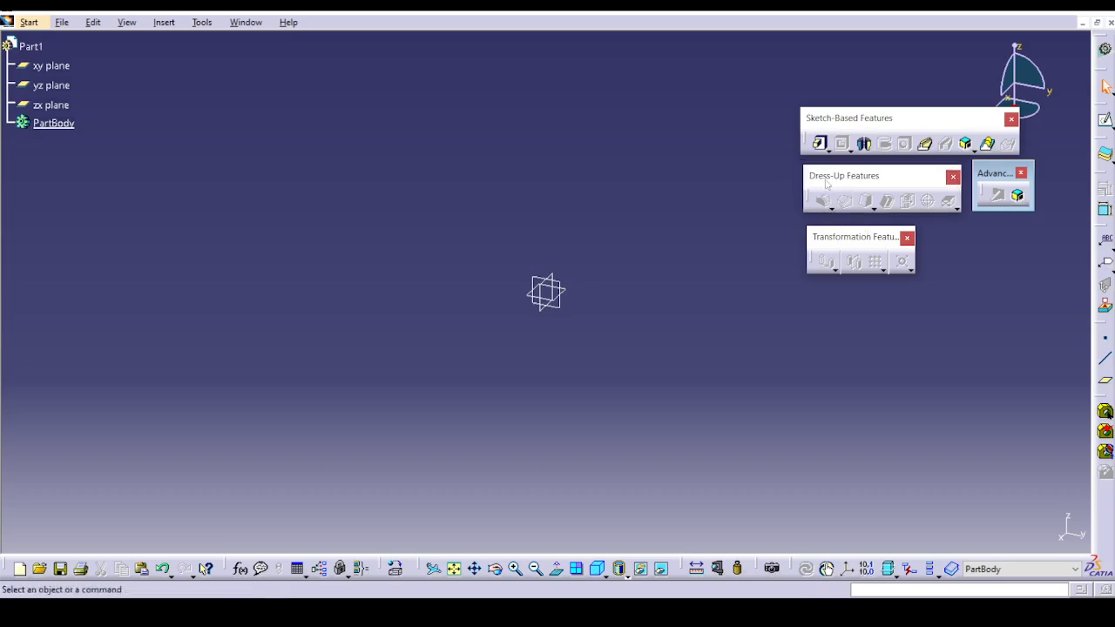
pyautogui.click(1021, 172)
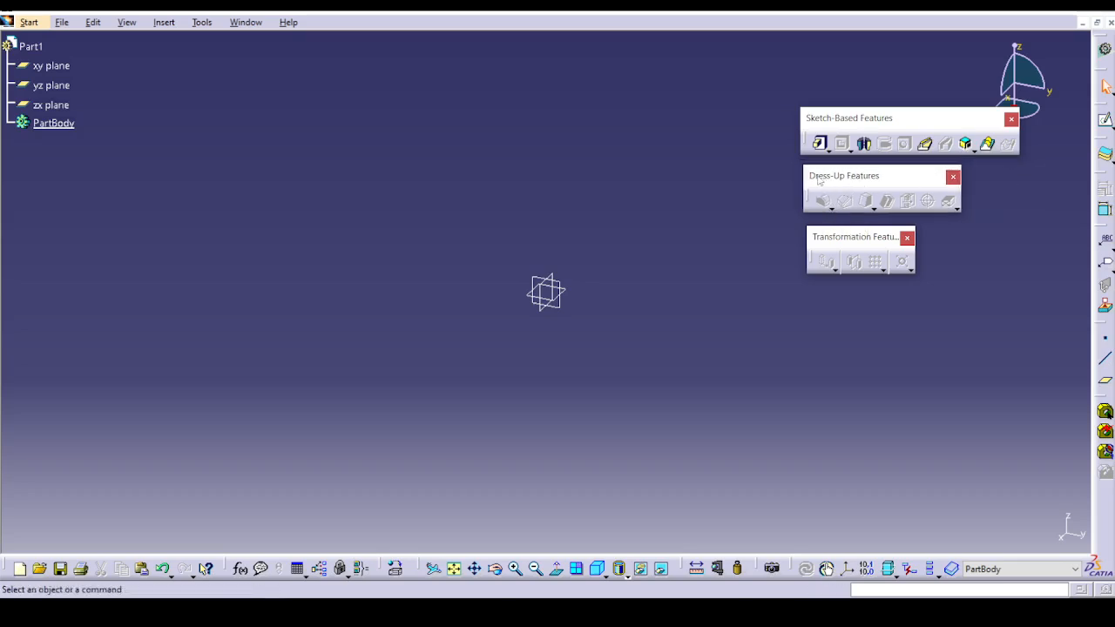
# Examine the fillet, draft, thread and face-removal variants offered among the Dress-Up Features.
pyautogui.click(830, 208)
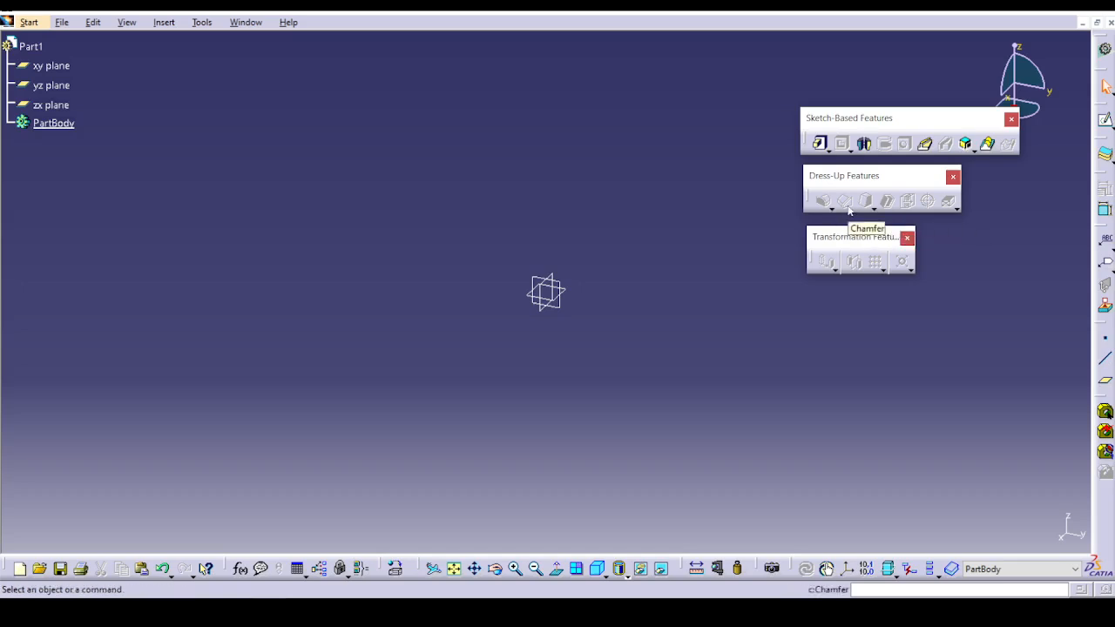
pyautogui.click(876, 209)
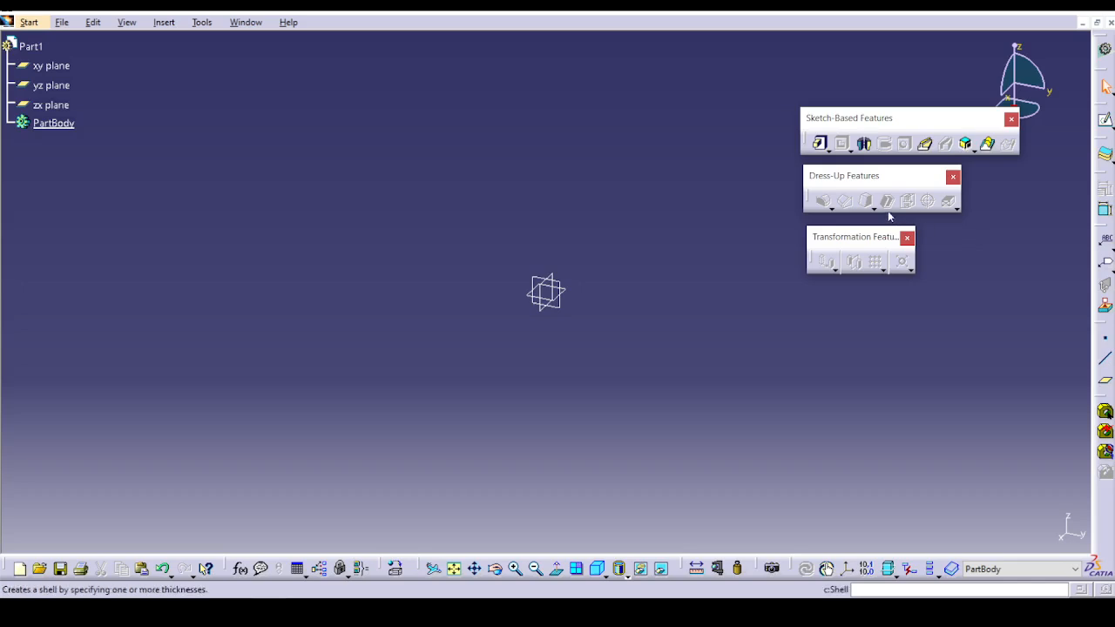
pyautogui.click(875, 209)
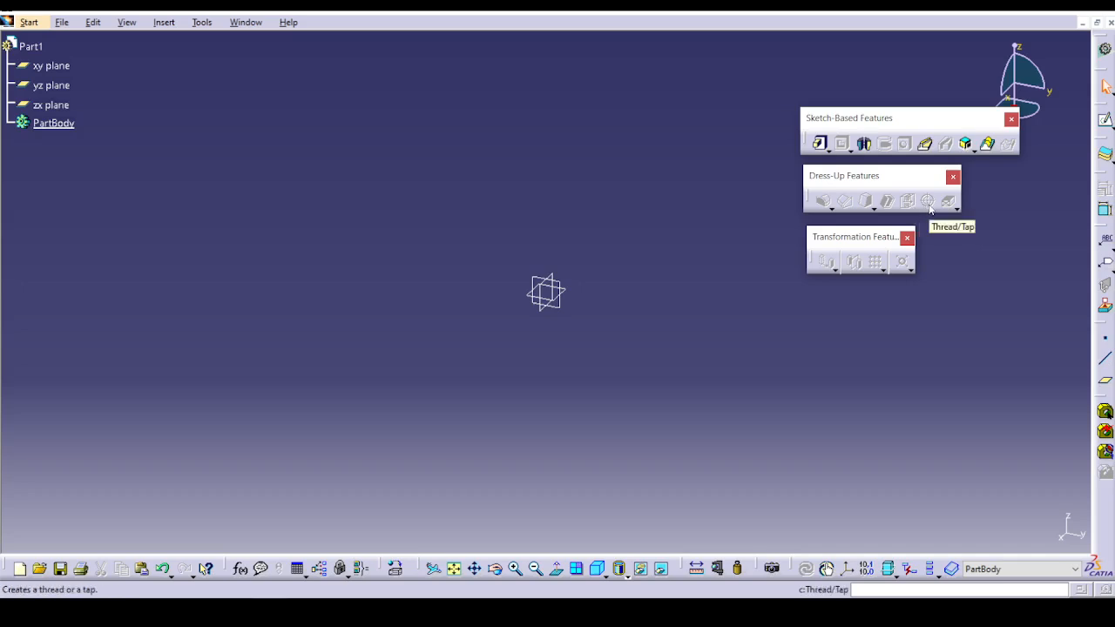
pyautogui.click(955, 208)
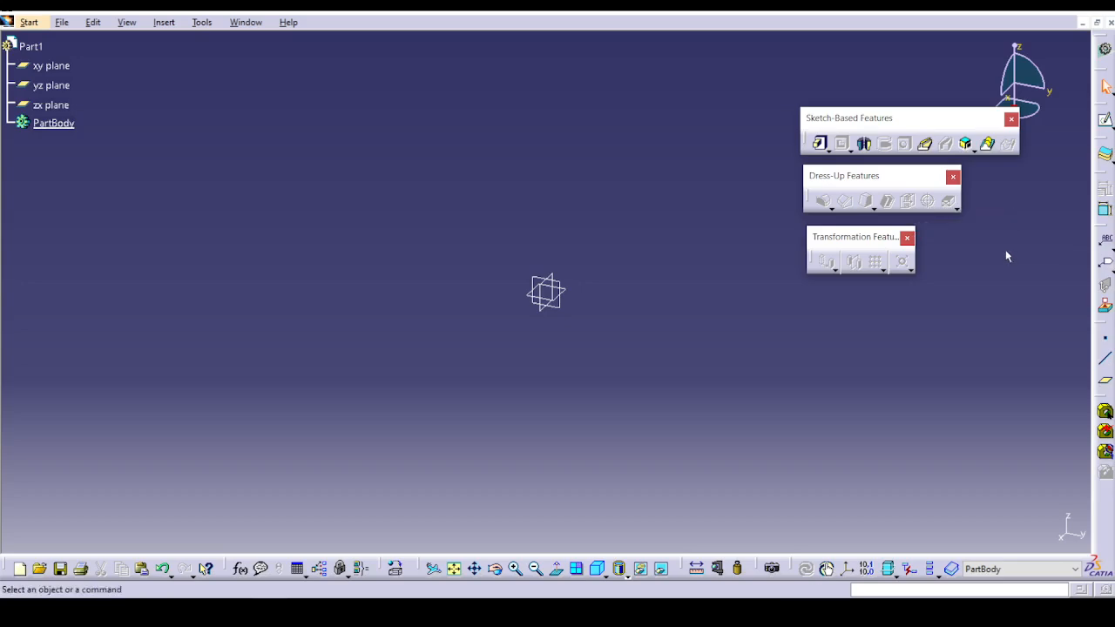
# Examine the translation, pattern and scaling variants offered among the Transformation Features.
pyautogui.click(837, 270)
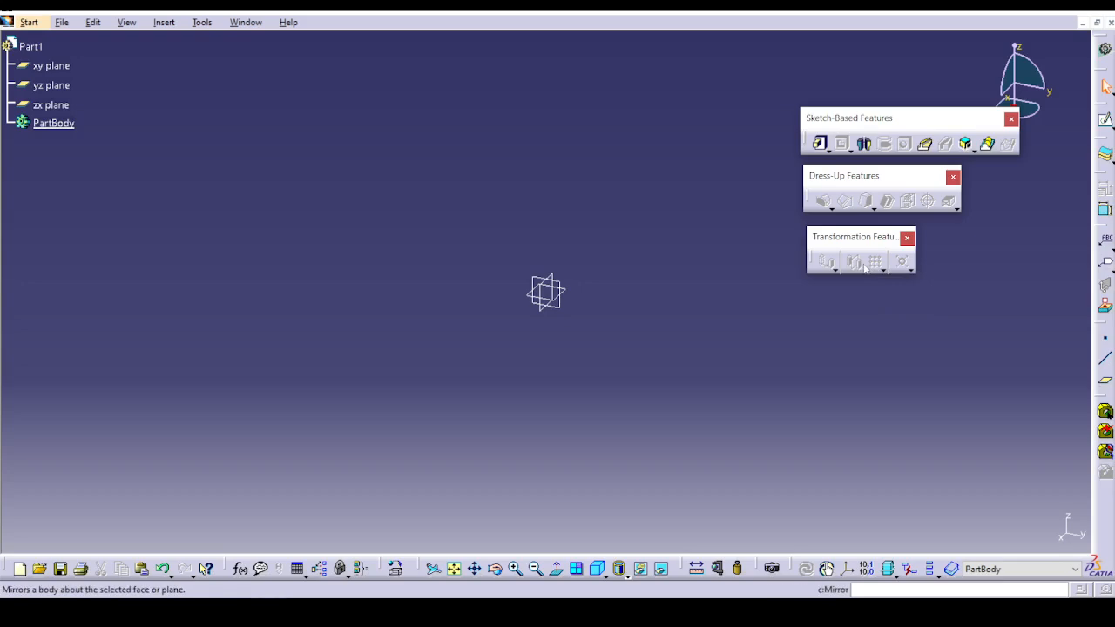
pyautogui.click(882, 270)
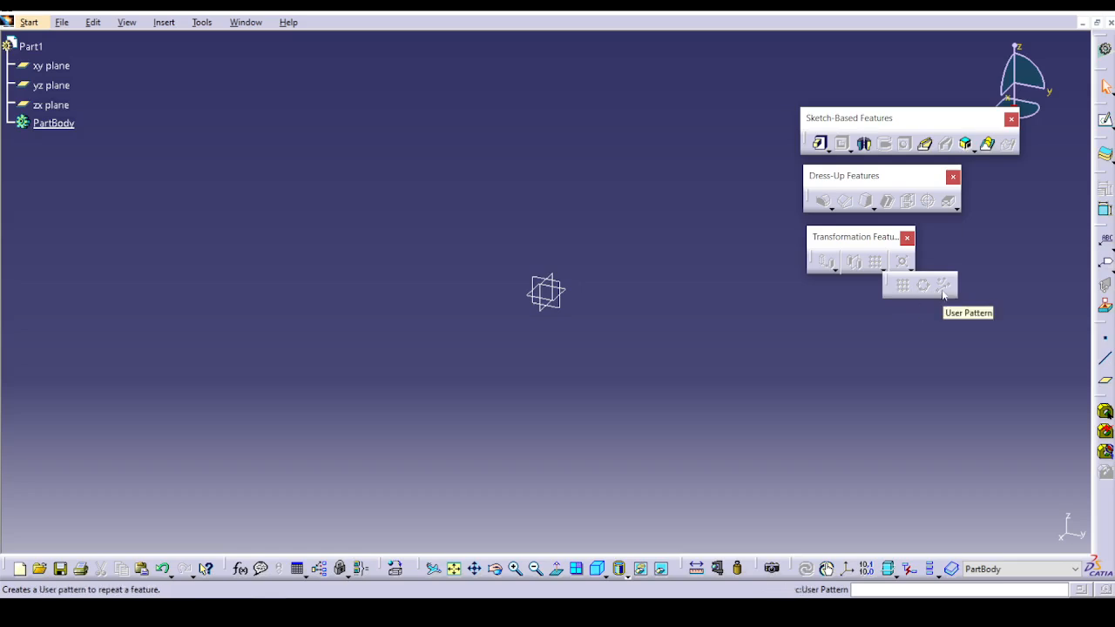
pyautogui.click(911, 270)
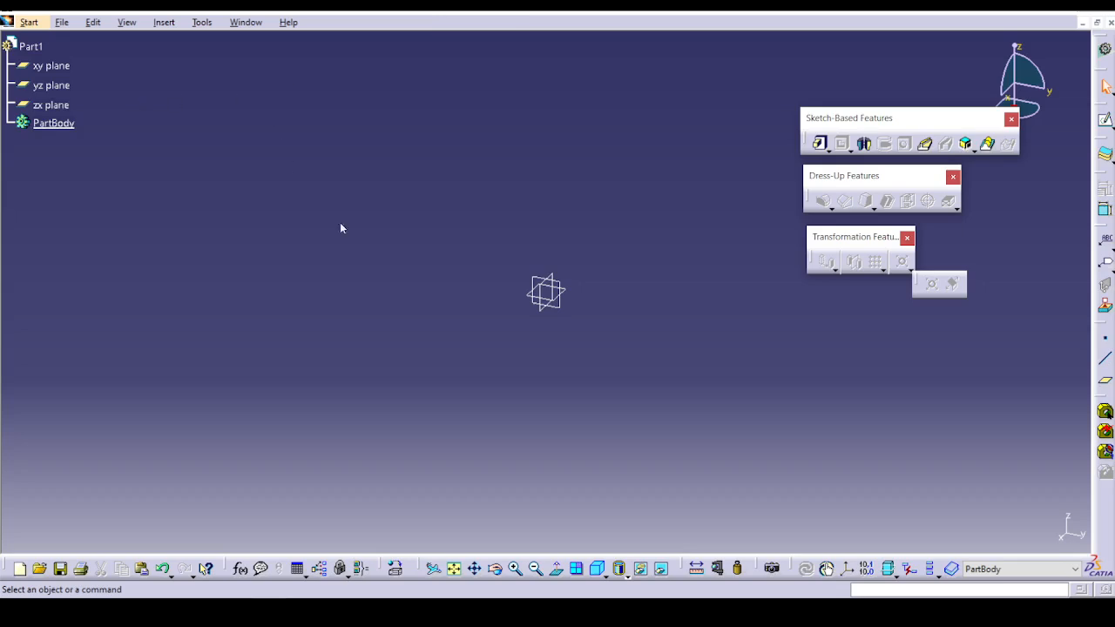
# Detach the pad variants as a floating Pads palette, and open the Pad Definition dialog over the empty model area.
pyautogui.click(829, 151)
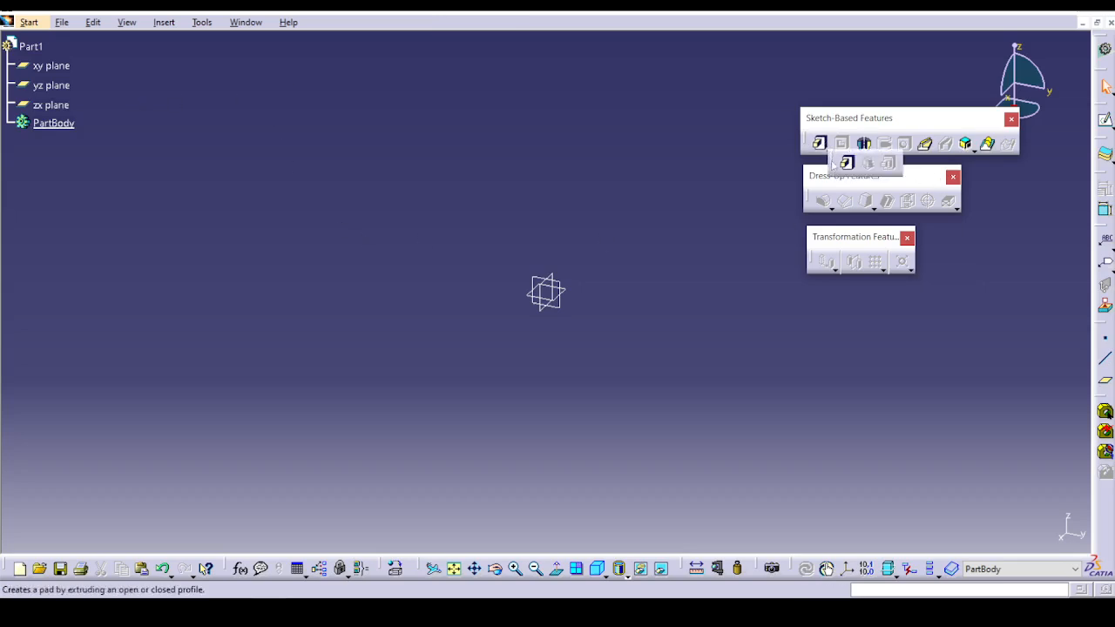
pyautogui.moveTo(686, 185); pyautogui.dragTo(688, 179)
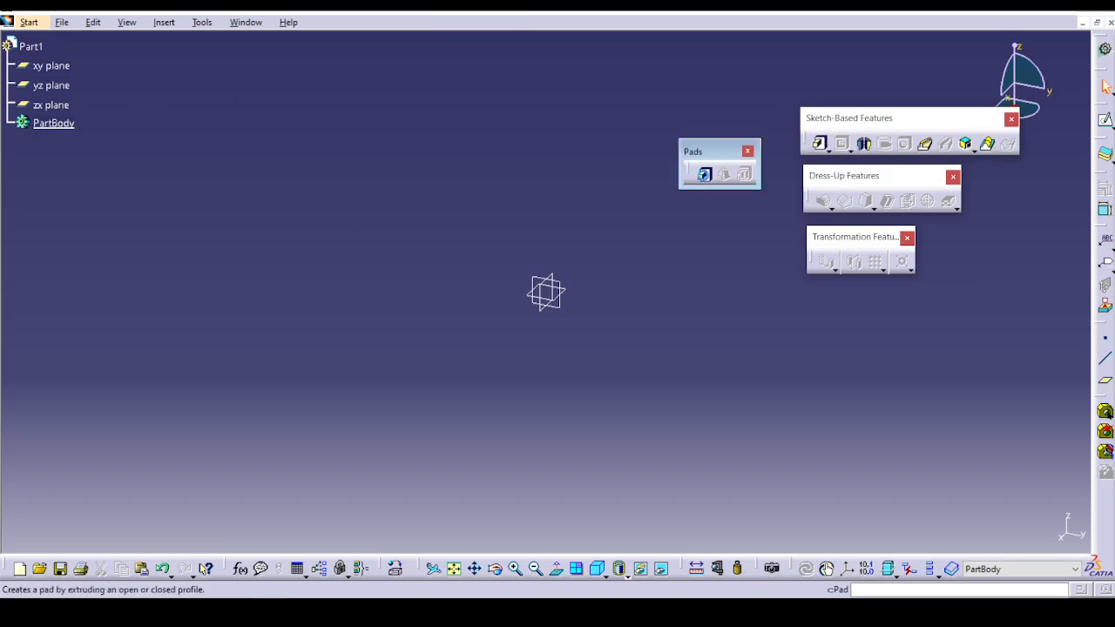
pyautogui.click(704, 174)
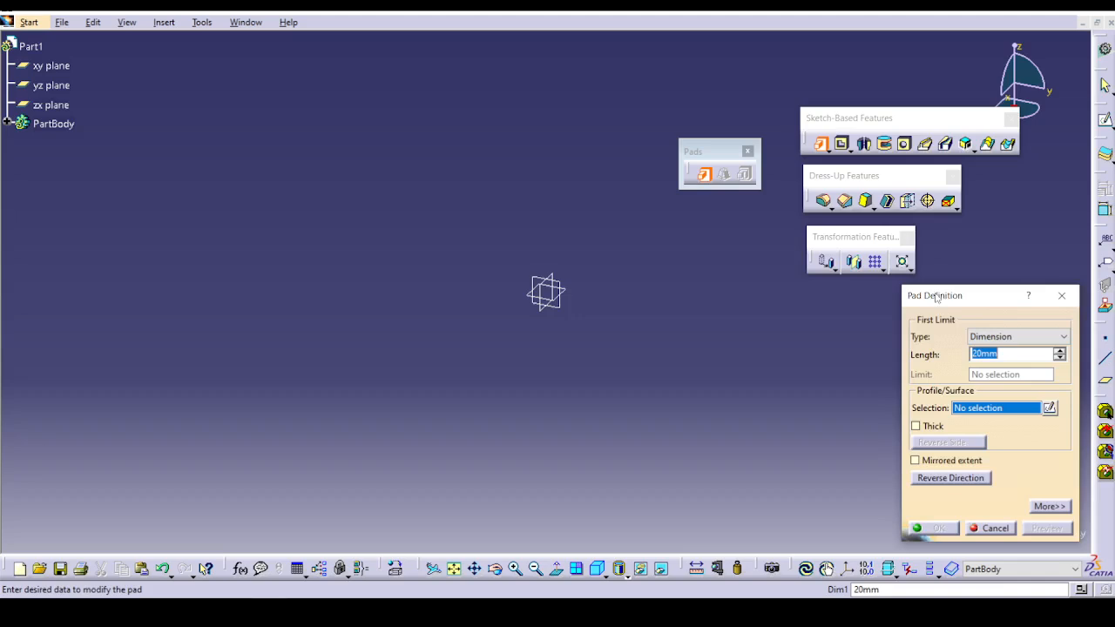
pyautogui.moveTo(937, 296); pyautogui.dragTo(360, 184)
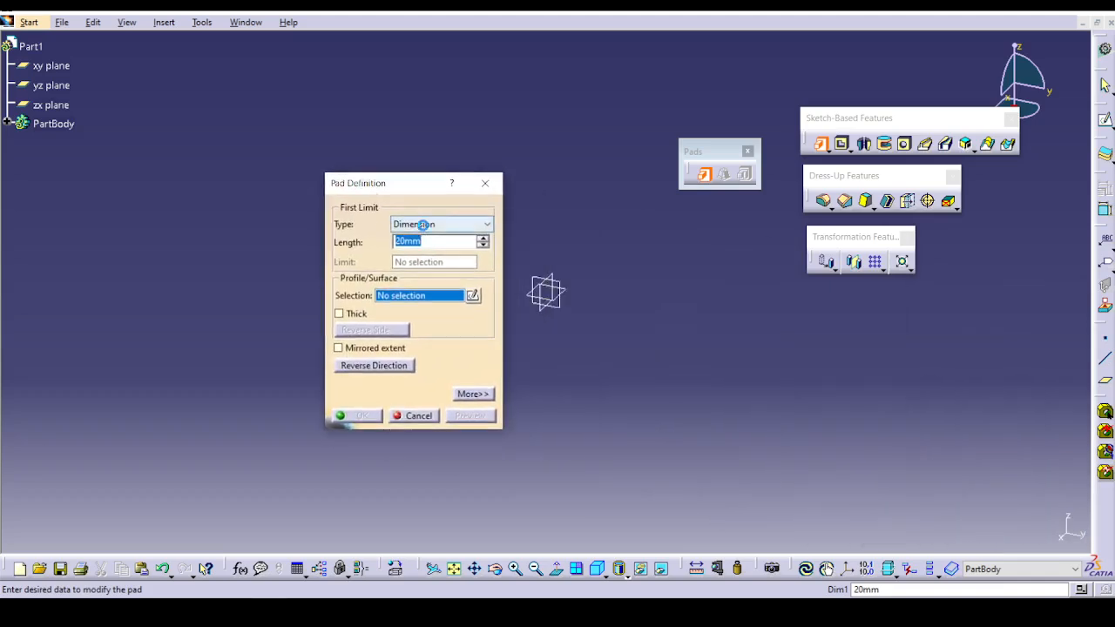
# Examine the limit types available for the pad's first and second limits in the expanded Pad Definition dialog, keeping the second limit at Dimension.
pyautogui.click(424, 225)
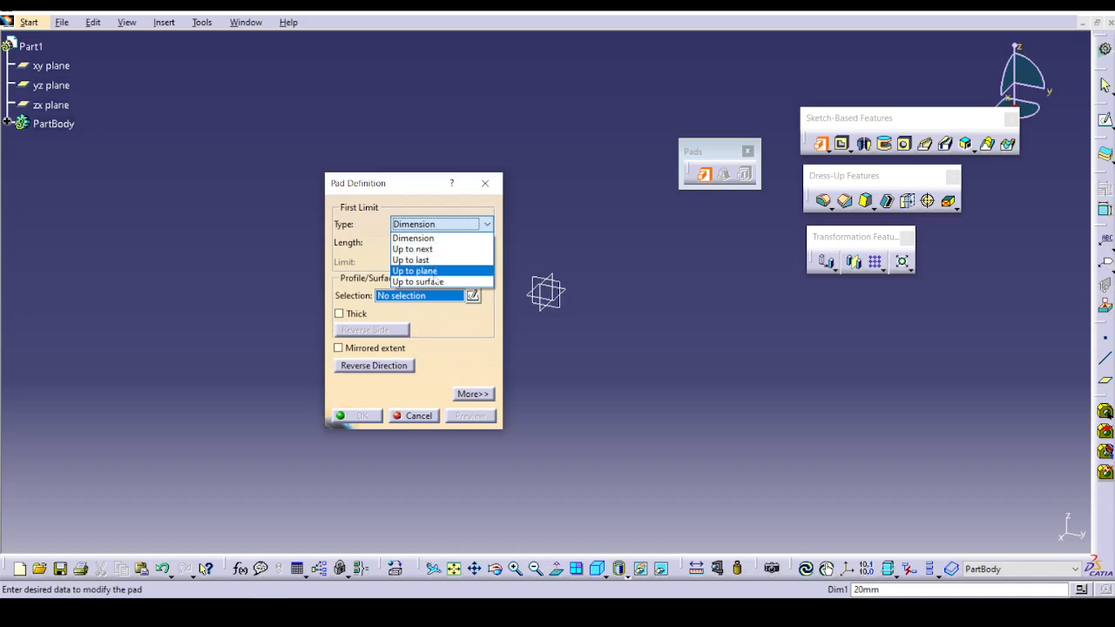
pyautogui.click(470, 394)
pyautogui.click(472, 394)
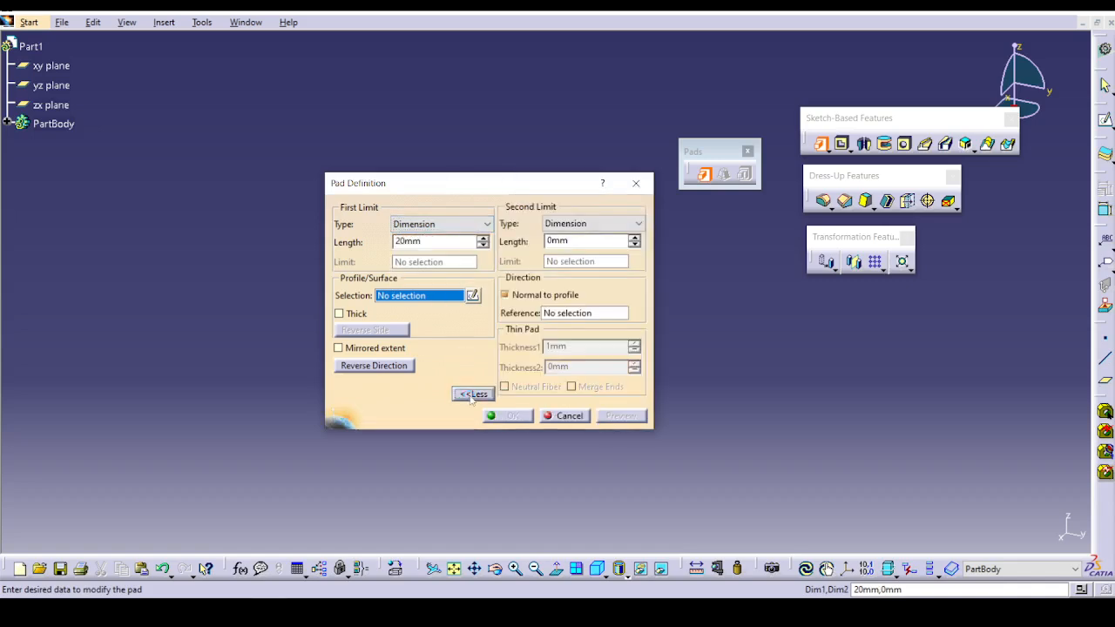
pyautogui.click(558, 225)
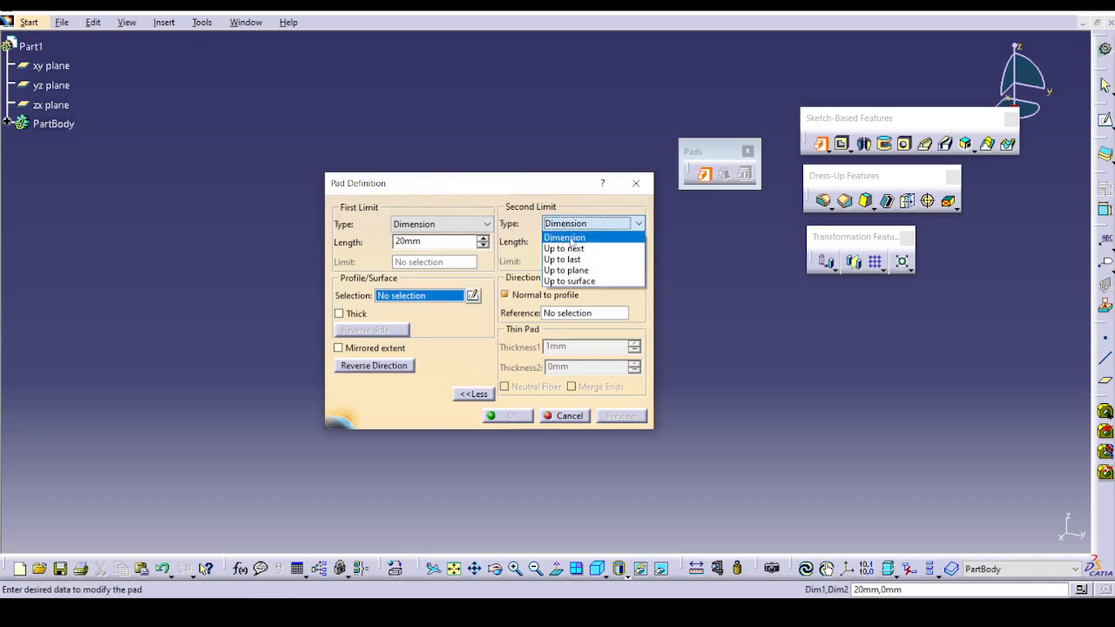
pyautogui.click(475, 393)
pyautogui.click(476, 395)
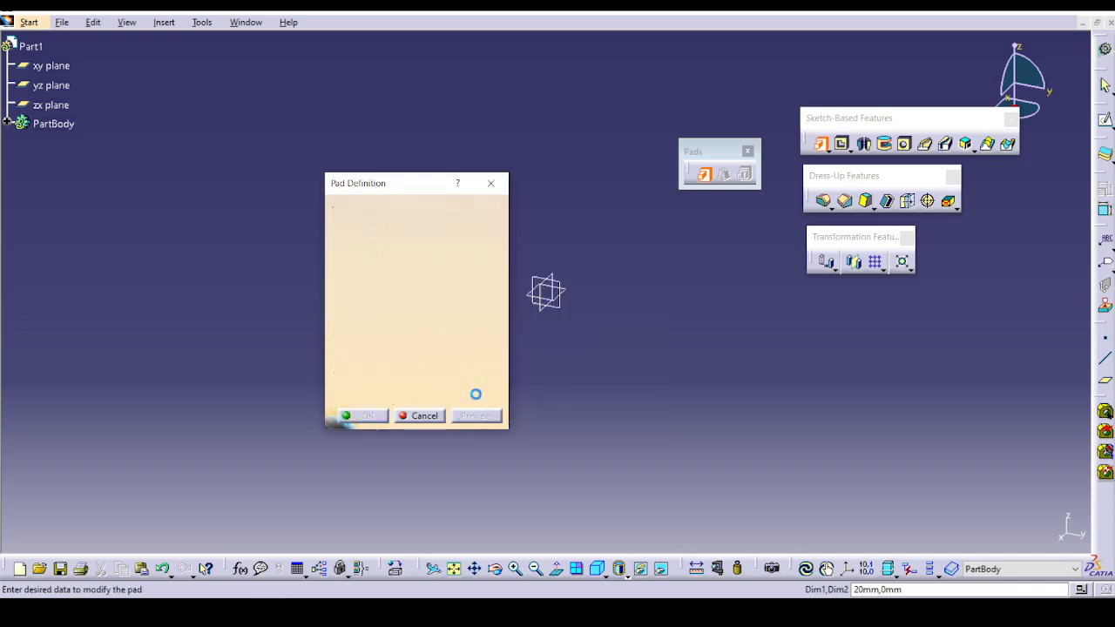
pyautogui.click(473, 394)
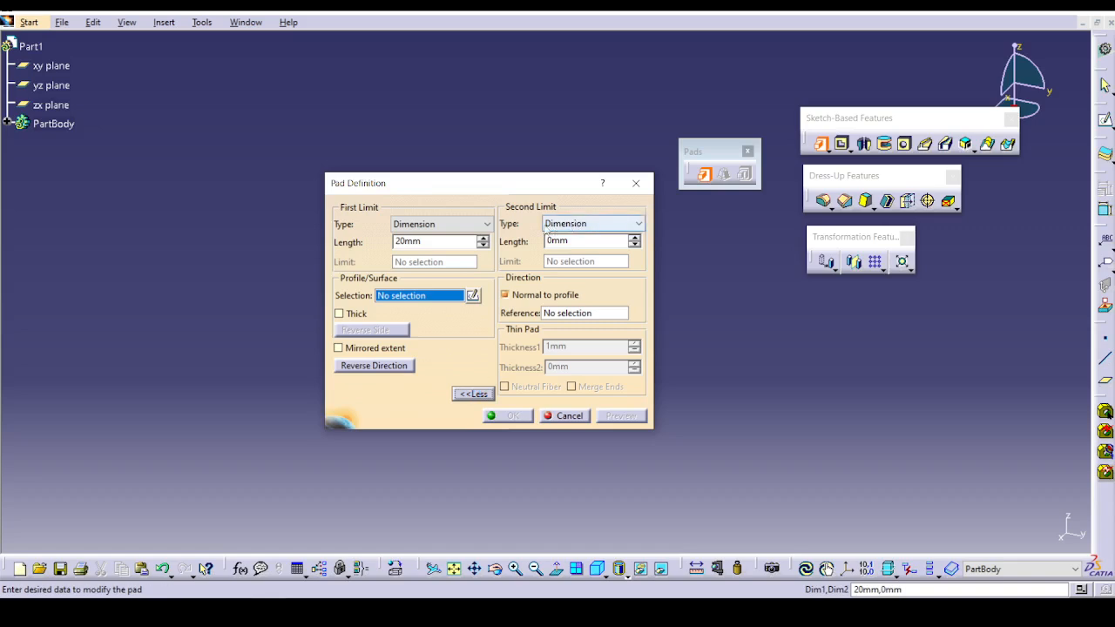
pyautogui.click(555, 225)
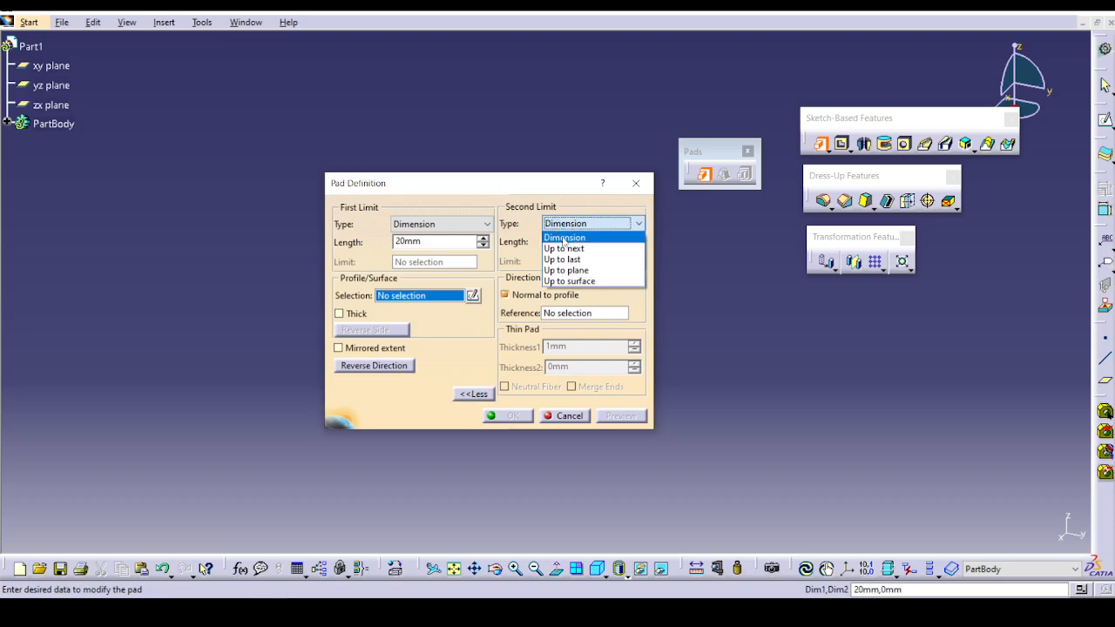
pyautogui.click(564, 239)
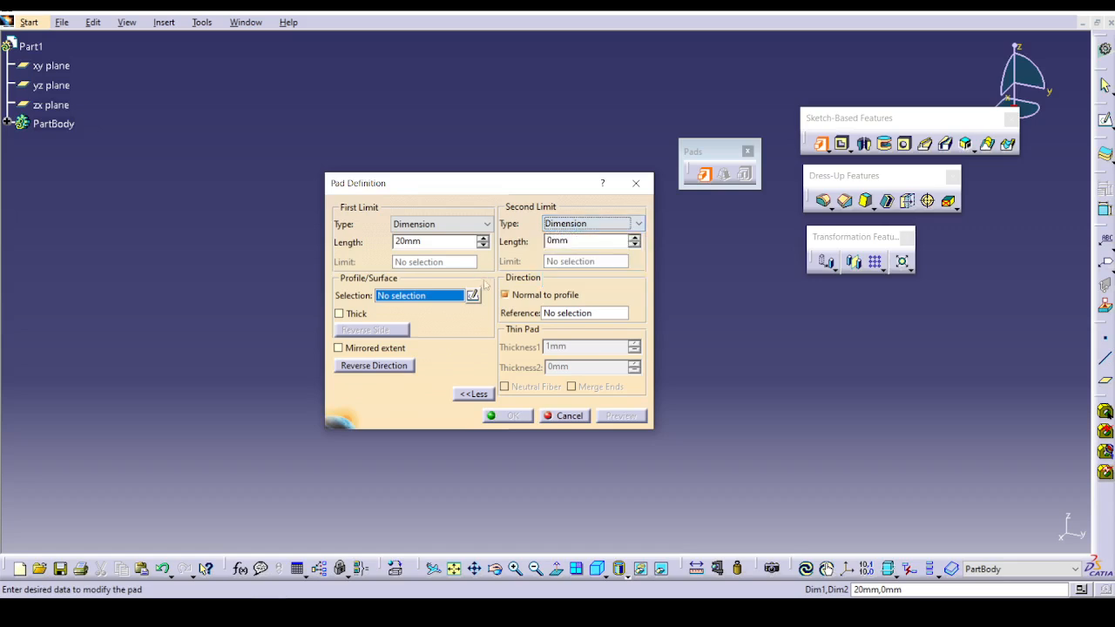
# Try the Dimension, Up to next, Up to last and Up to plane types for the pad's first limit, and cancel the pad.
pyautogui.click(460, 224)
pyautogui.click(413, 238)
pyautogui.click(427, 228)
pyautogui.click(425, 249)
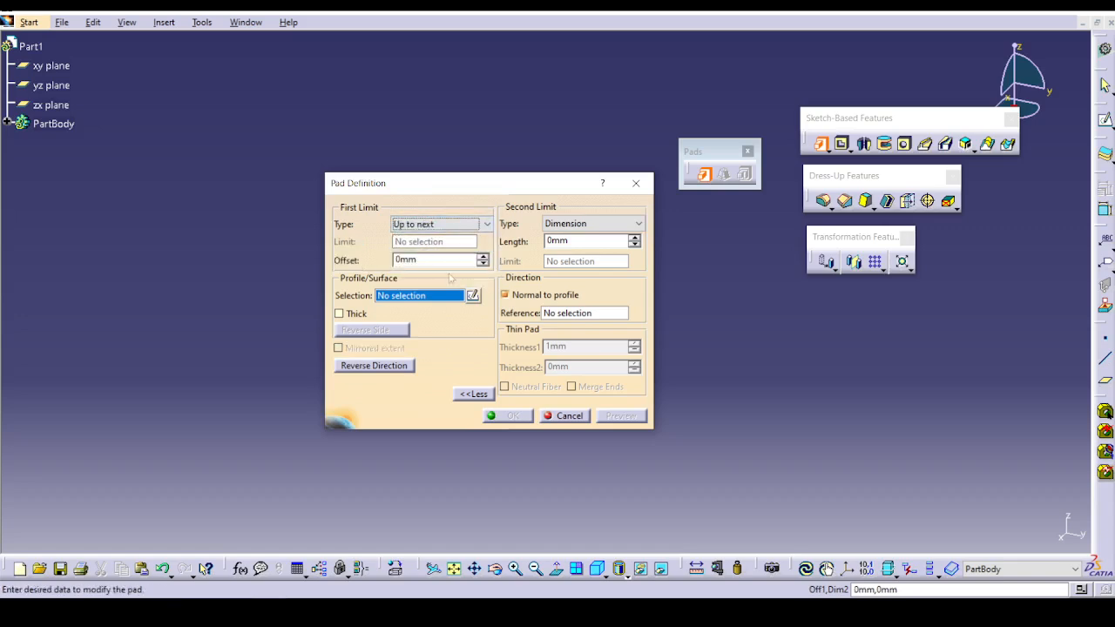
pyautogui.click(427, 225)
pyautogui.click(426, 257)
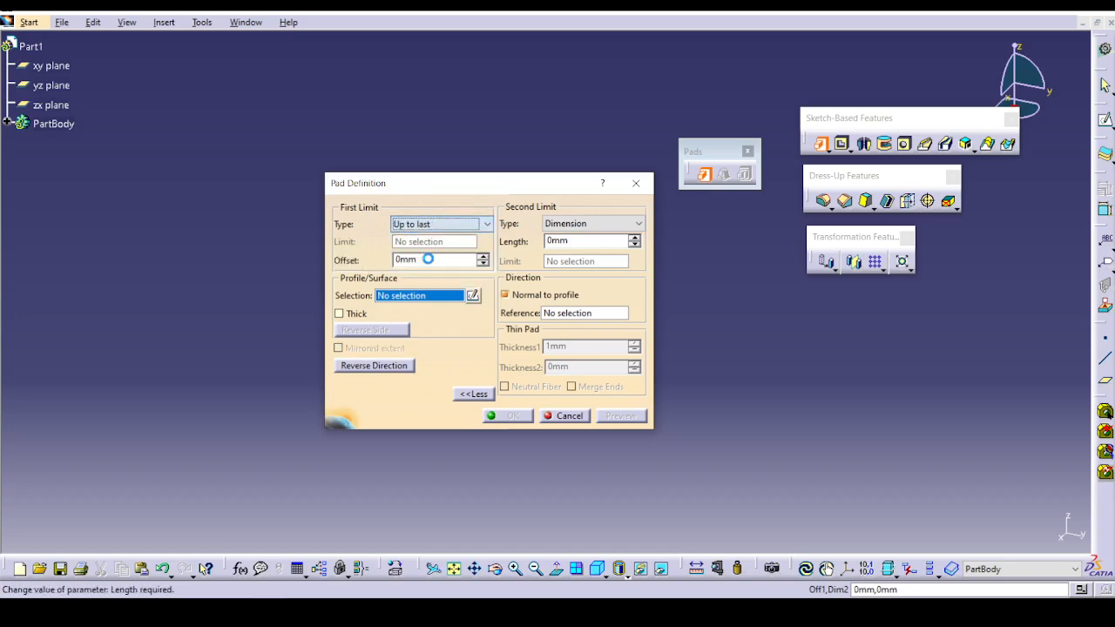
pyautogui.click(440, 225)
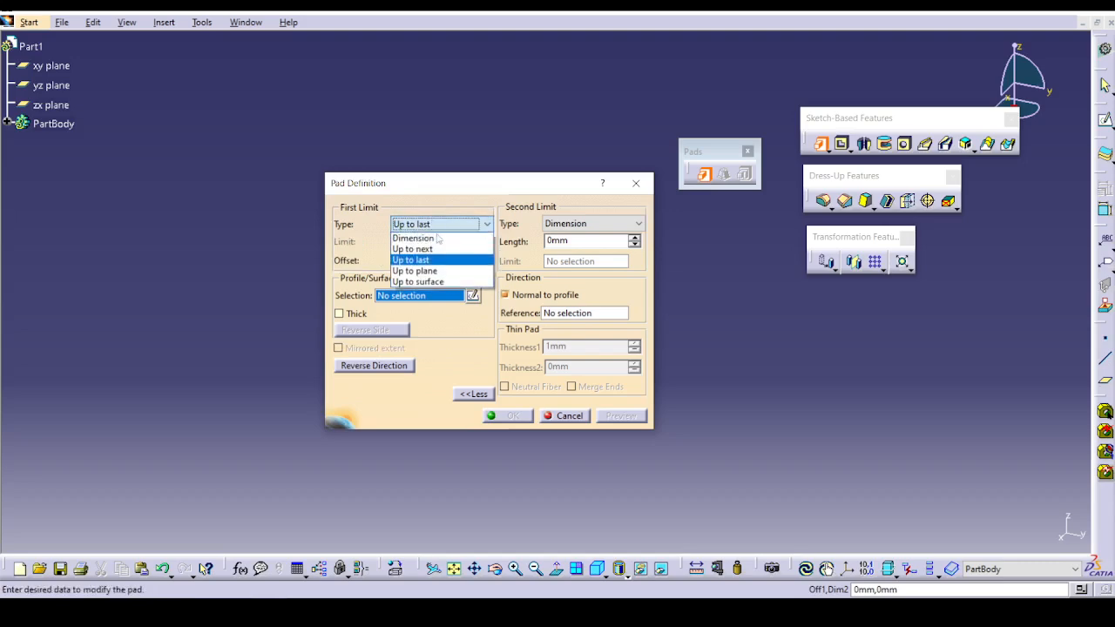
pyautogui.click(434, 272)
pyautogui.click(440, 225)
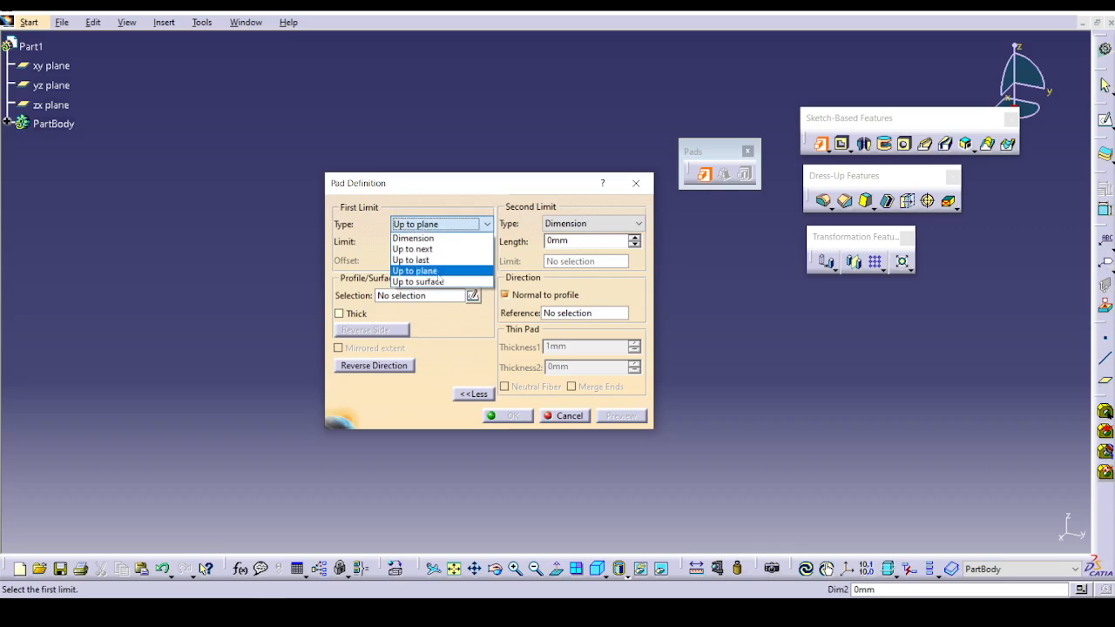
pyautogui.click(438, 272)
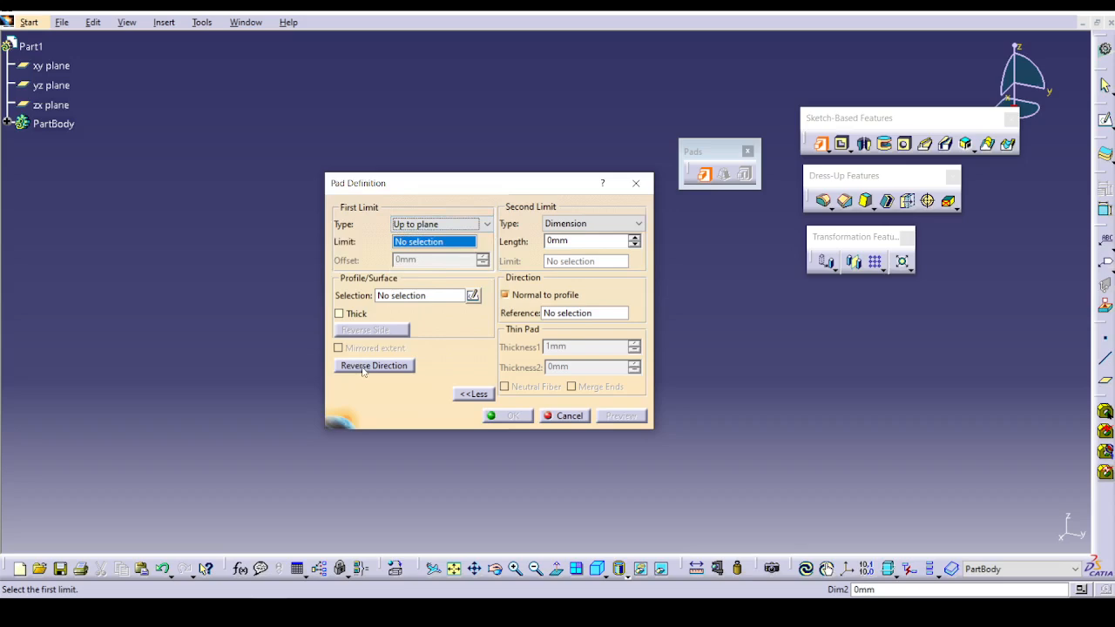
pyautogui.click(567, 422)
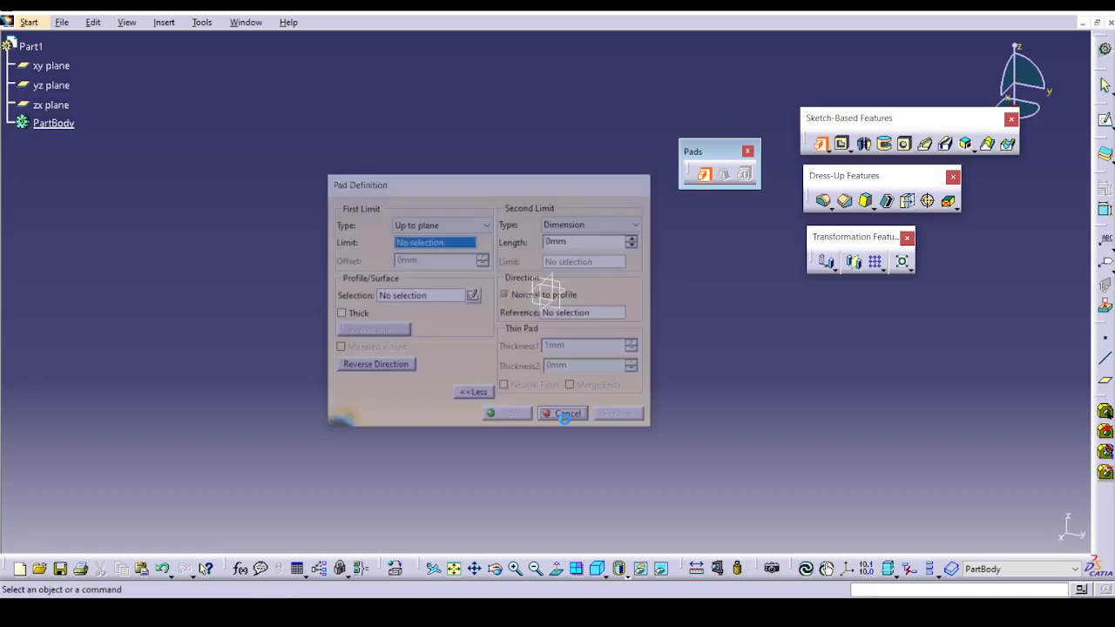
# Close Part1 and open Ex-1 Simple_Pad.CATPart from the Sketch based feature folder inside V5 PART DATA.
pyautogui.click(1111, 23)
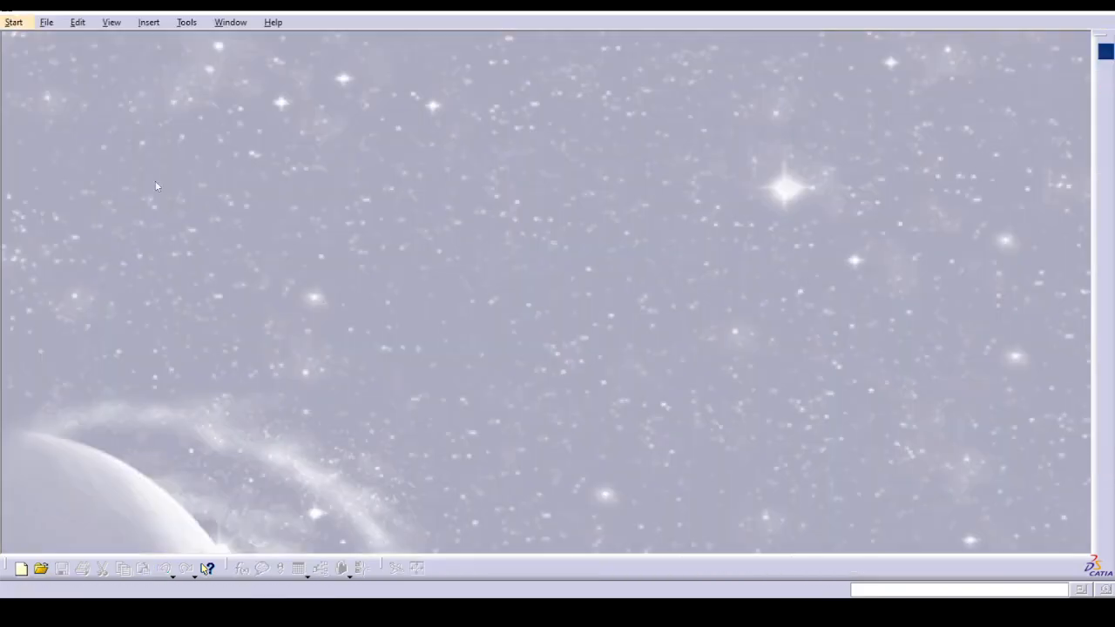
pyautogui.click(46, 21)
pyautogui.click(61, 74)
pyautogui.doubleClick(470, 213)
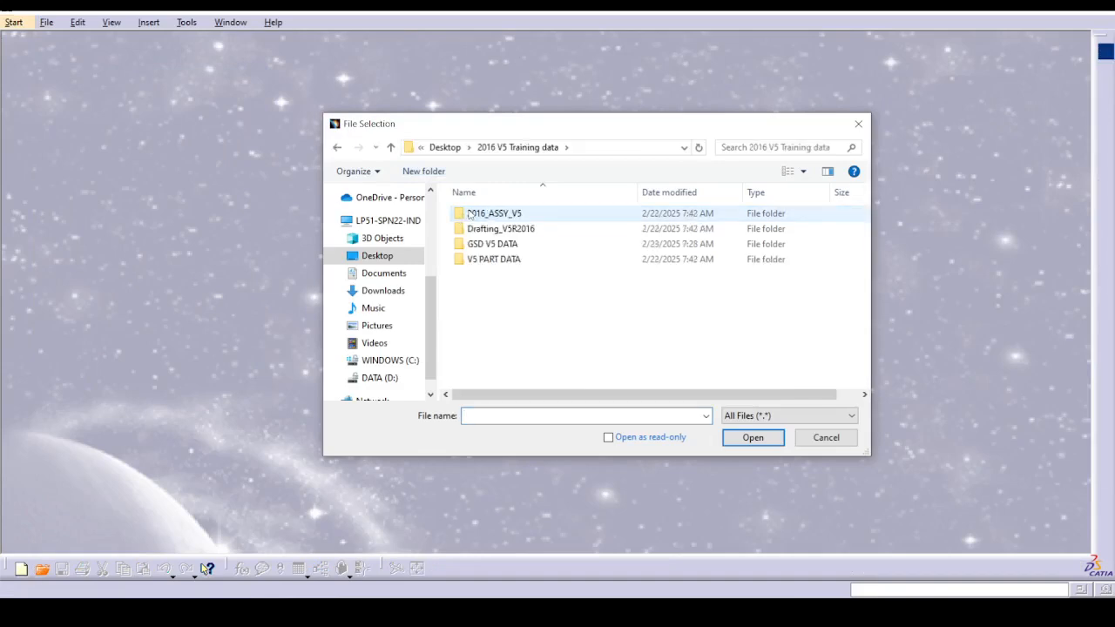
pyautogui.doubleClick(508, 259)
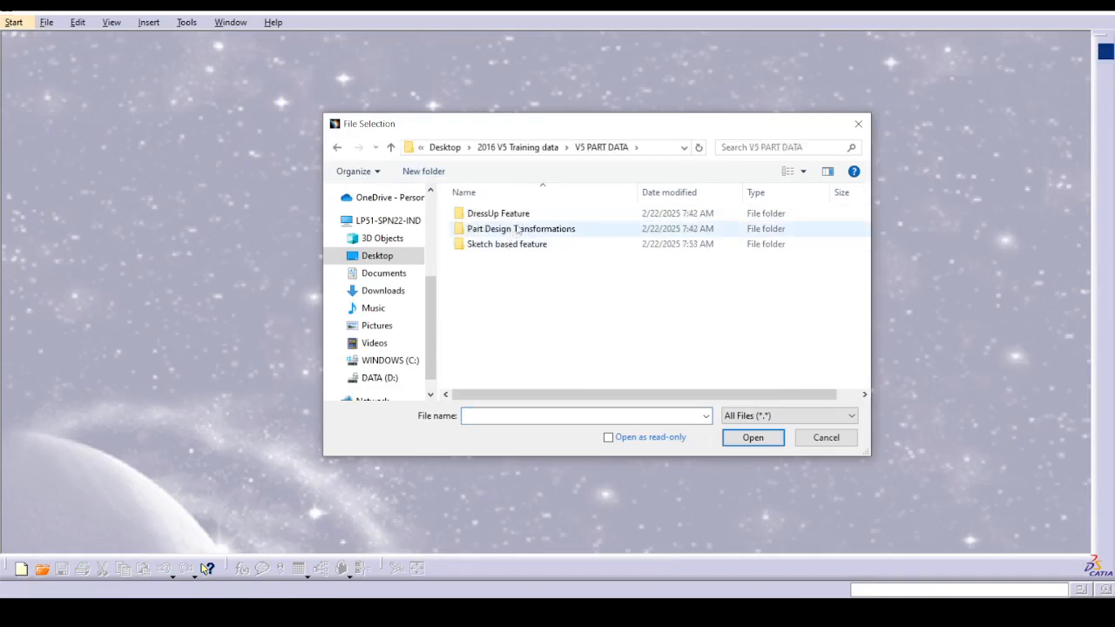
pyautogui.doubleClick(521, 228)
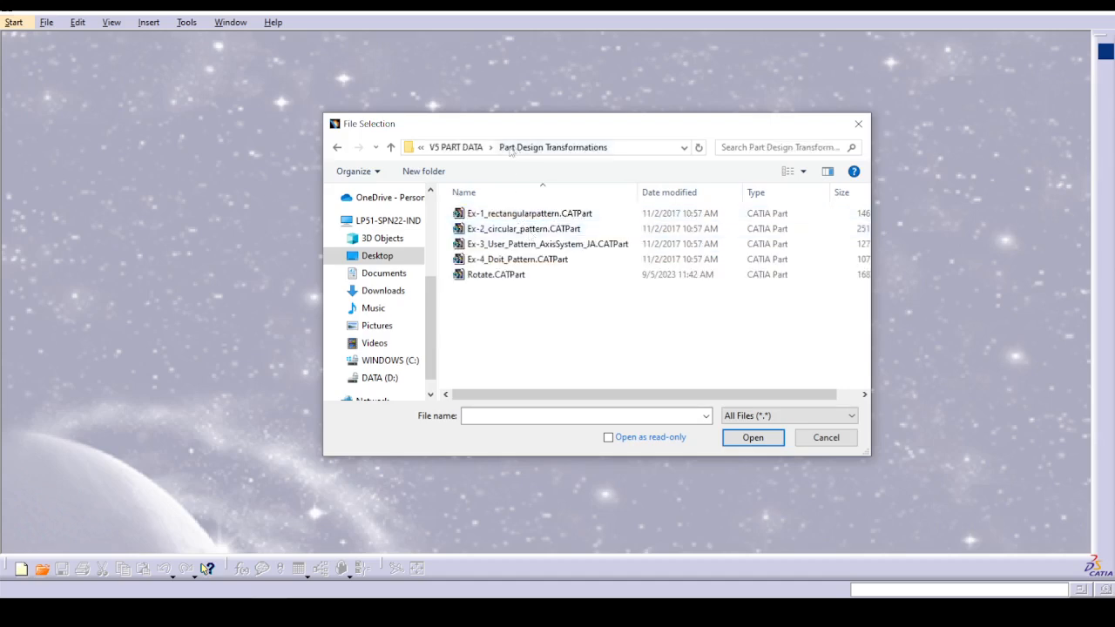
pyautogui.click(456, 147)
pyautogui.doubleClick(508, 244)
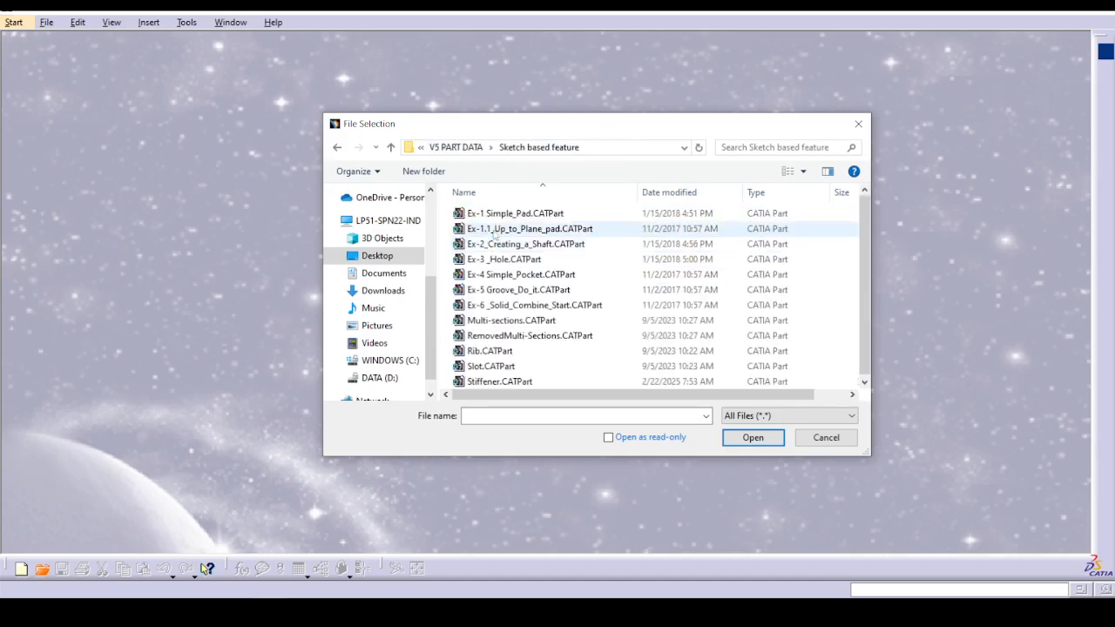
pyautogui.click(510, 217)
pyautogui.click(733, 441)
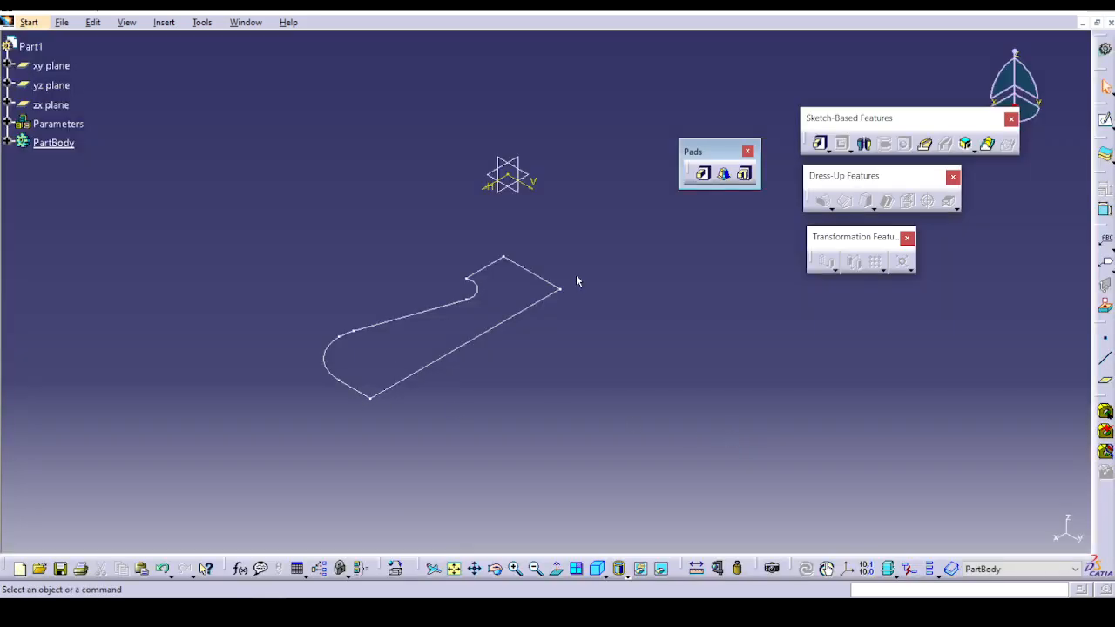
# Expand PartBody, open Sketch.1 in the Sketcher to examine its closed profile, and exit the sketch.
pyautogui.click(7, 142)
pyautogui.doubleClick(65, 162)
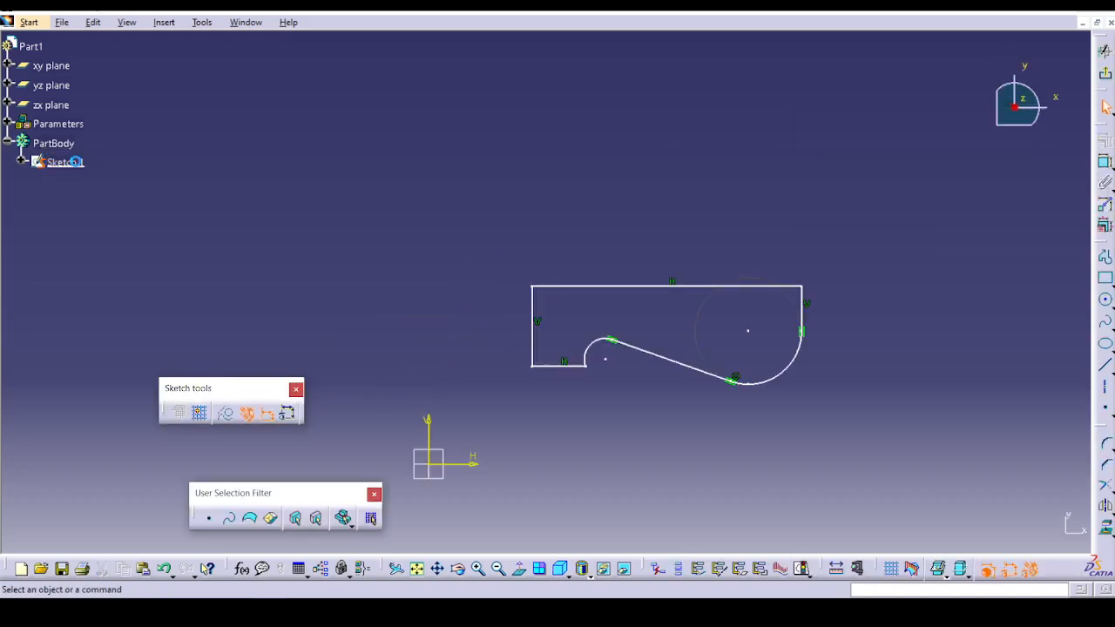
pyautogui.moveTo(531, 359)
pyautogui.mouseDown(button='middle')
pyautogui.moveTo(418, 303)
pyautogui.moveTo(347, 305)
pyautogui.mouseUp(button='middle')
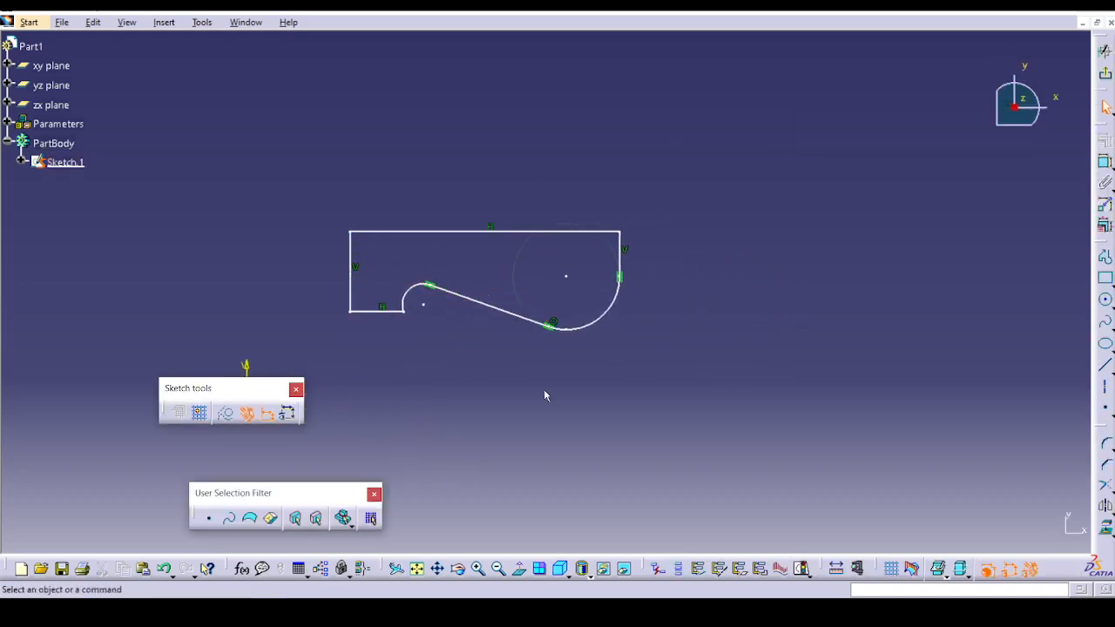
pyautogui.moveTo(507, 378); pyautogui.dragTo(563, 465, button='middle')
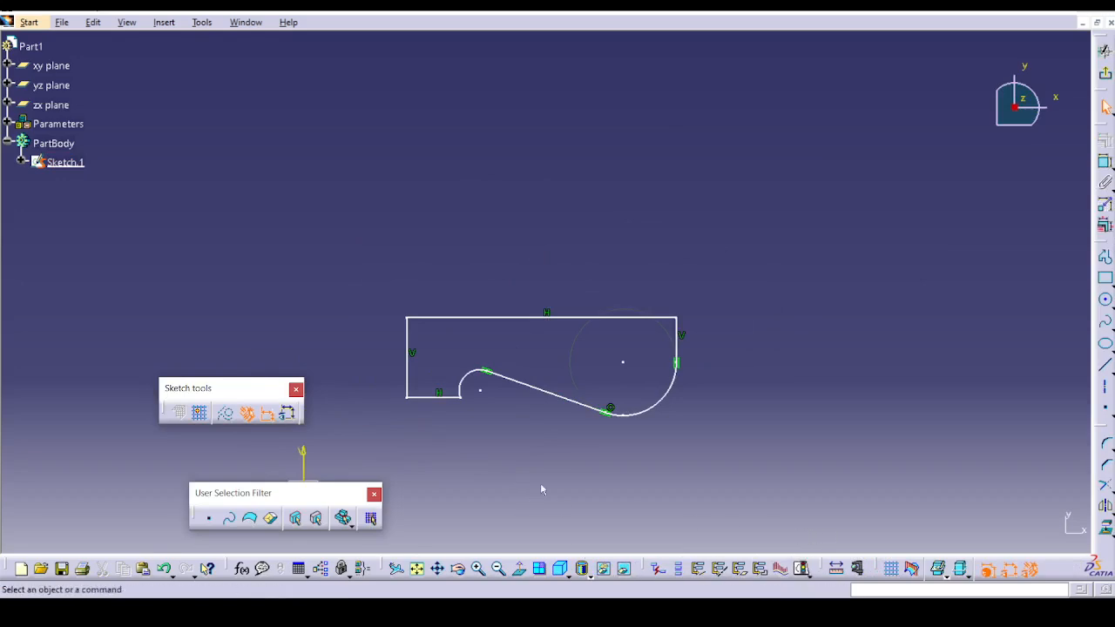
pyautogui.click(1105, 74)
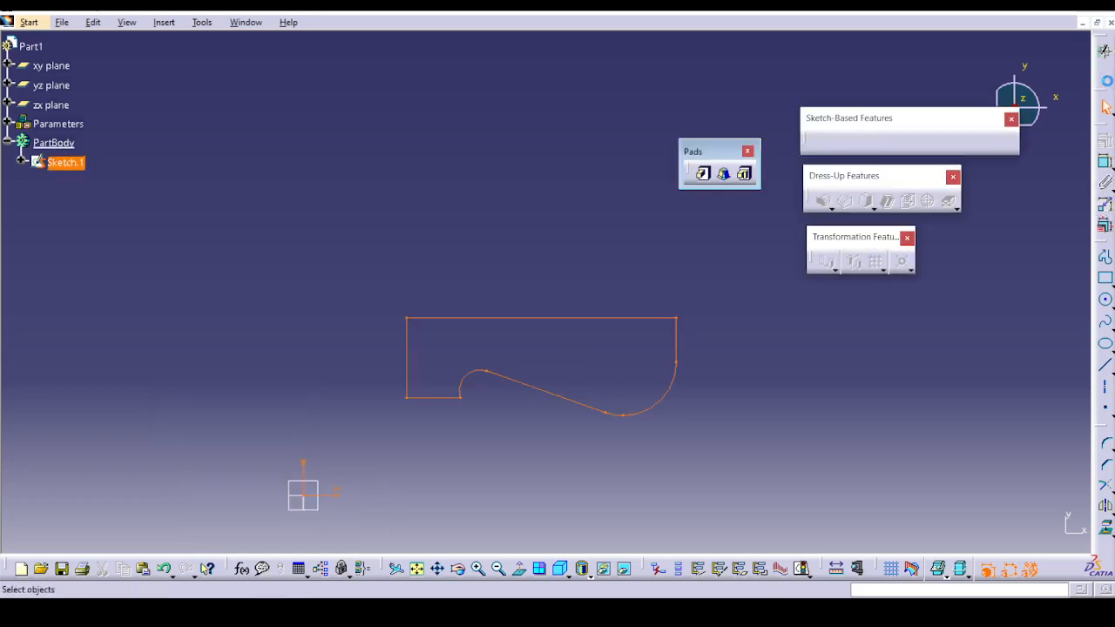
# Leave the sketch view and start a Pad using Sketch.1 as its profile.
pyautogui.click(708, 408)
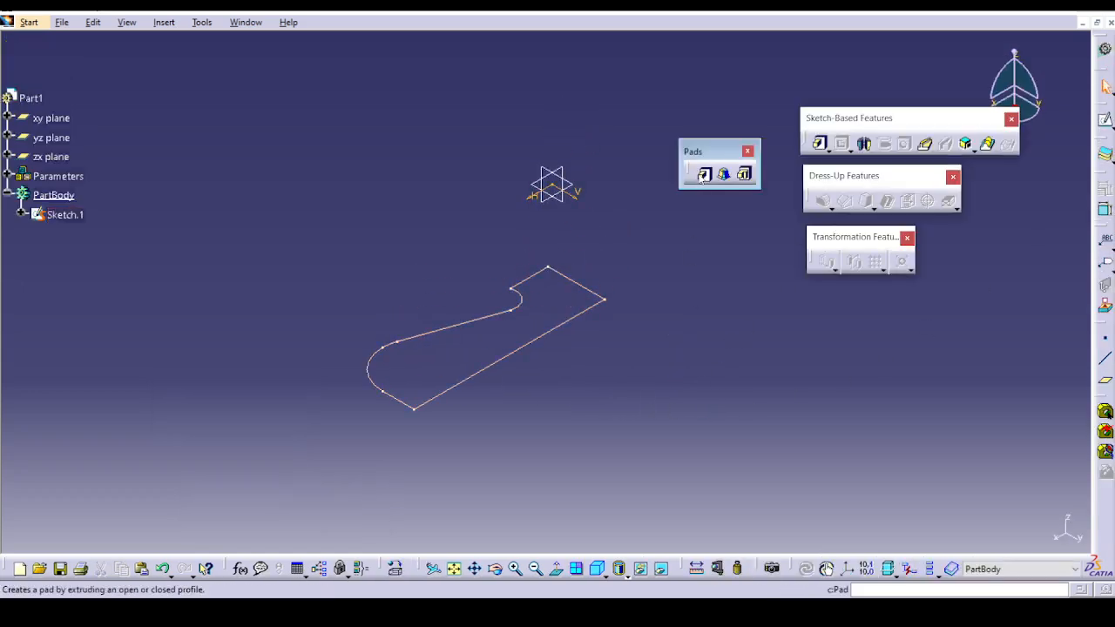
pyautogui.click(704, 173)
pyautogui.moveTo(388, 184)
pyautogui.mouseDown()
pyautogui.moveTo(949, 280)
pyautogui.moveTo(855, 283)
pyautogui.mouseUp()
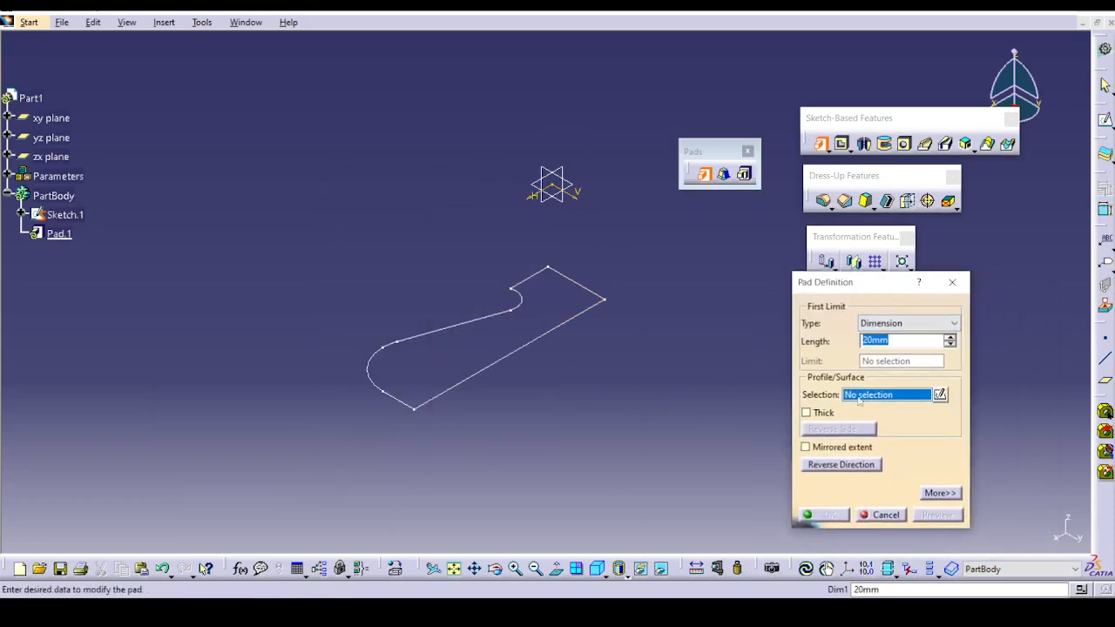
pyautogui.click(569, 440)
pyautogui.click(65, 215)
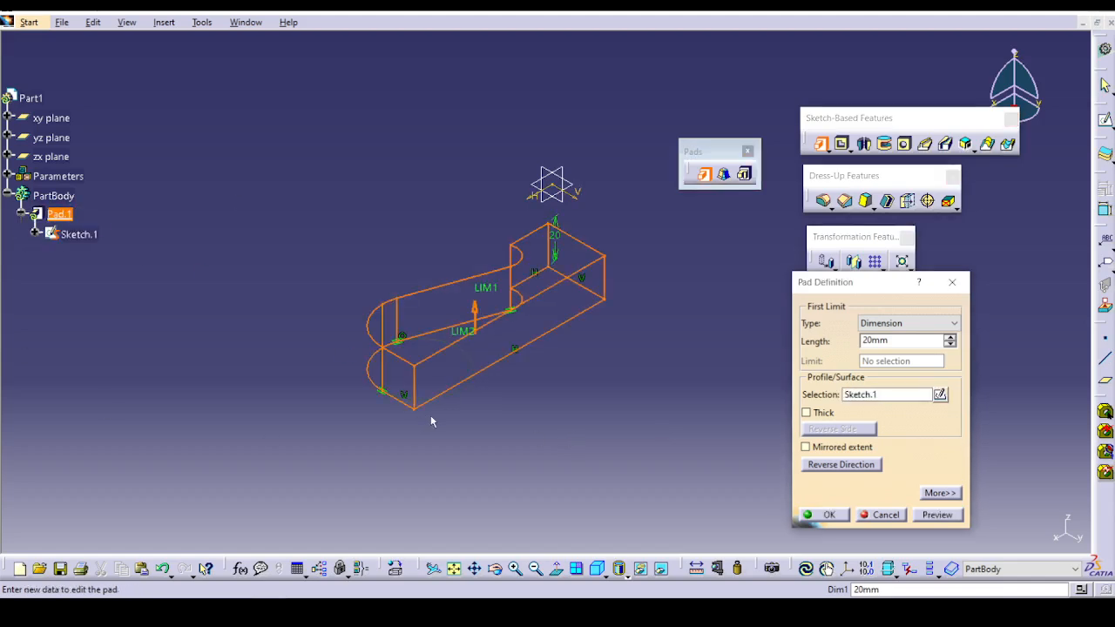
# Open the pad's profile sketch from the pad definition to examine it, and return to the pad definition.
pyautogui.click(940, 396)
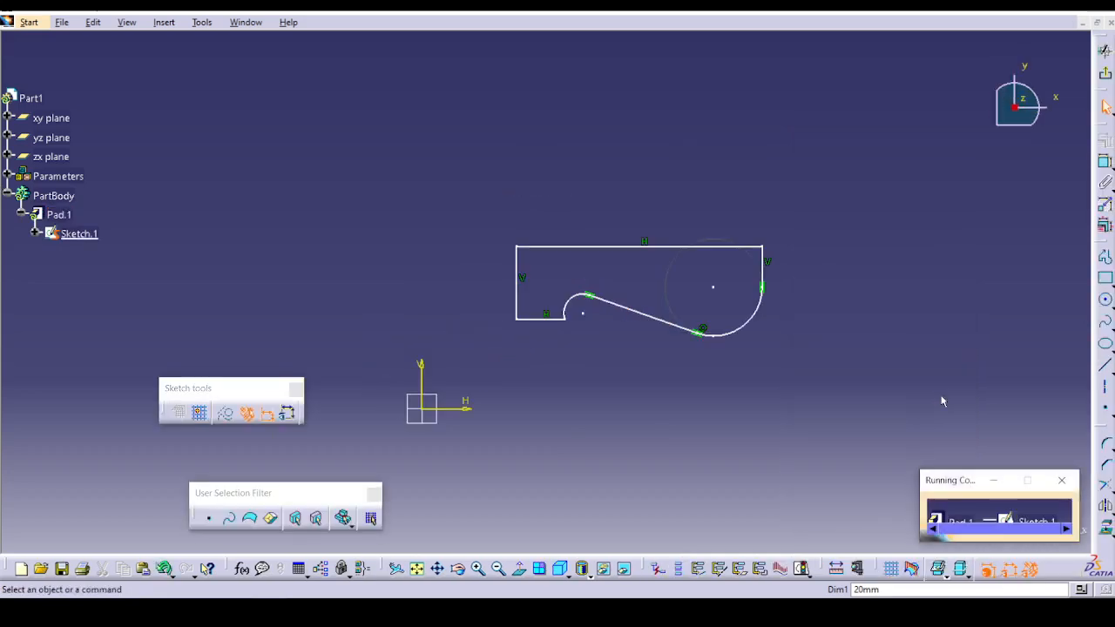
pyautogui.click(1061, 480)
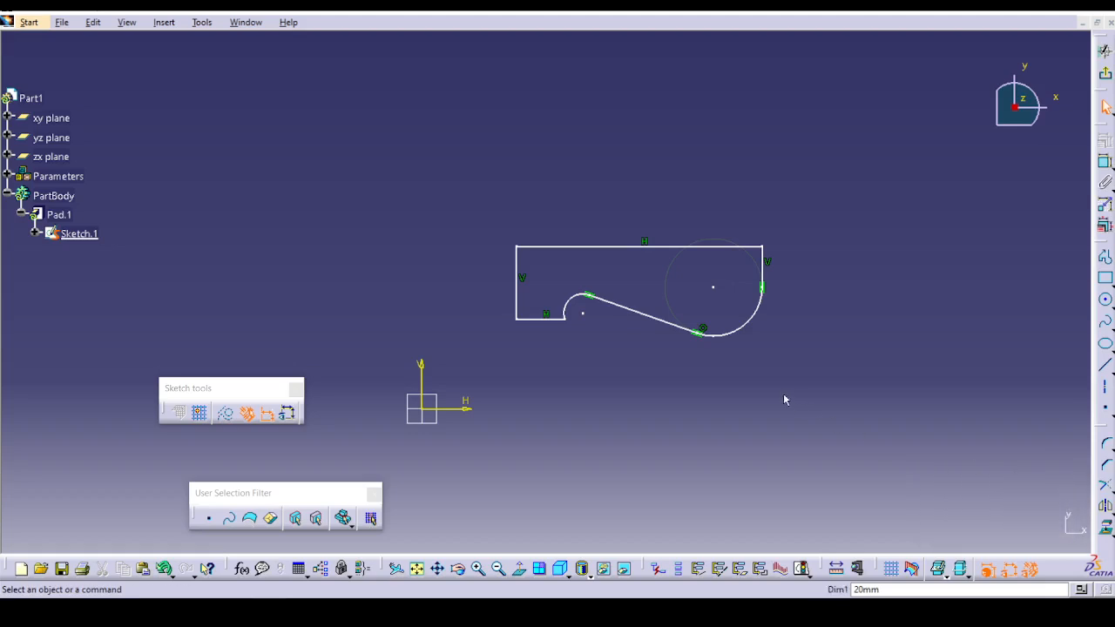
pyautogui.click(1106, 74)
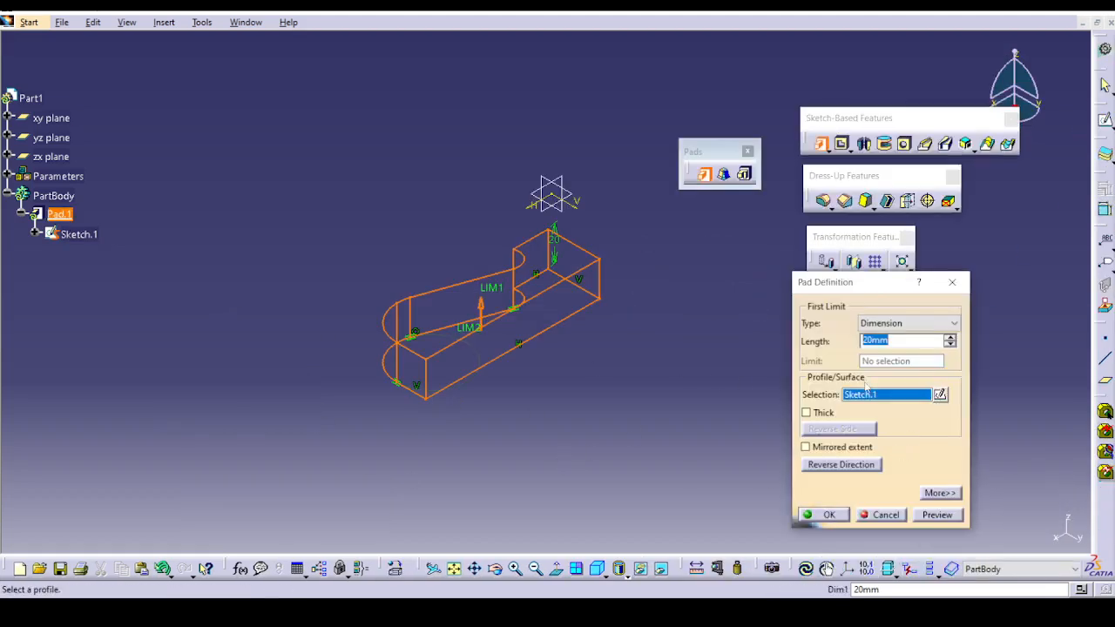
# Keep the first limit type at Dimension, set the pad's length to 30 mm and preview it.
pyautogui.click(887, 323)
pyautogui.click(891, 324)
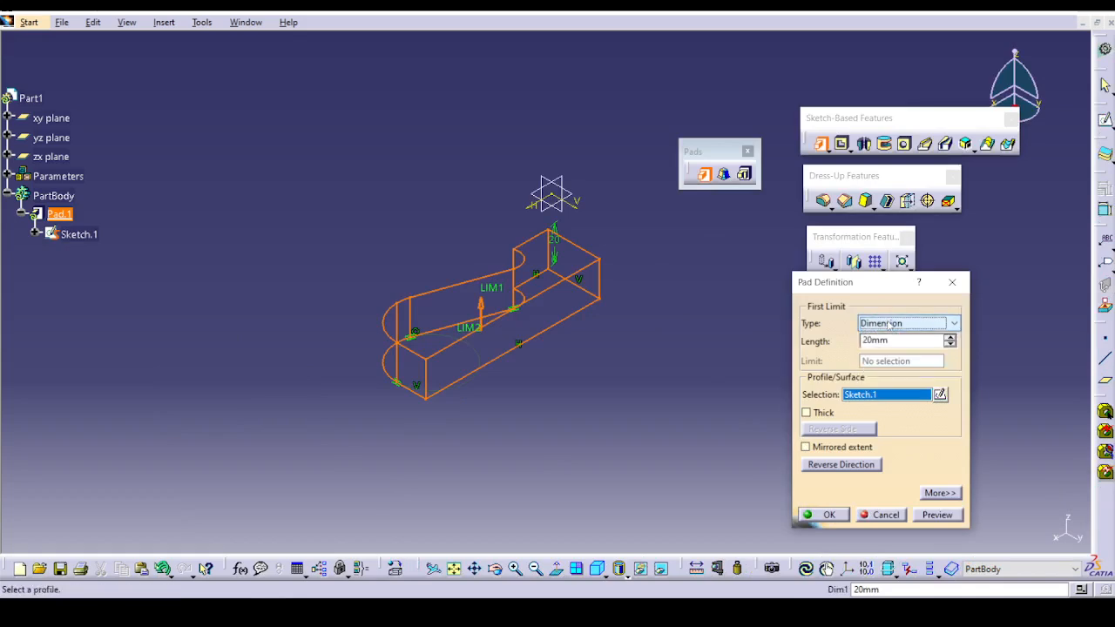
pyautogui.press('Tab')
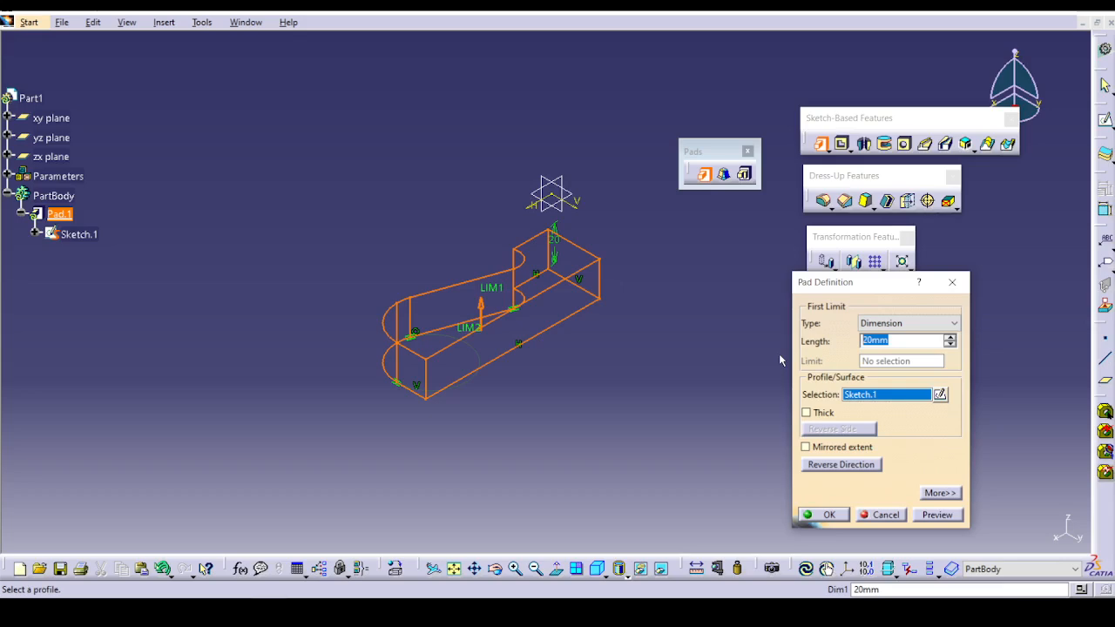
pyautogui.write('30')
pyautogui.click(931, 514)
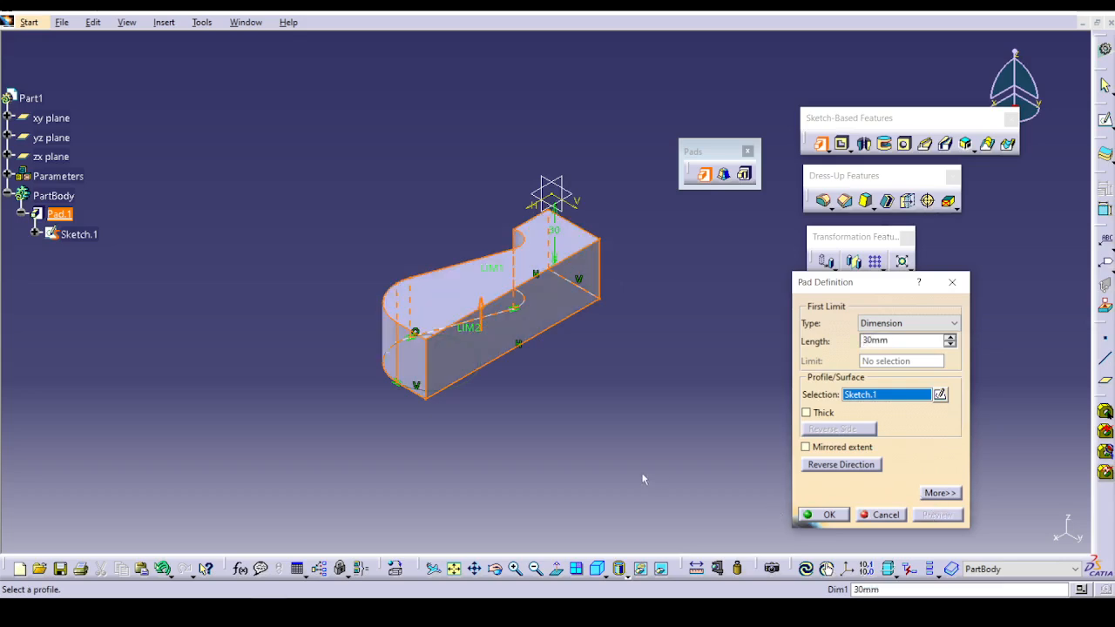
pyautogui.moveTo(643, 479); pyautogui.dragTo(651, 270, button='middle')
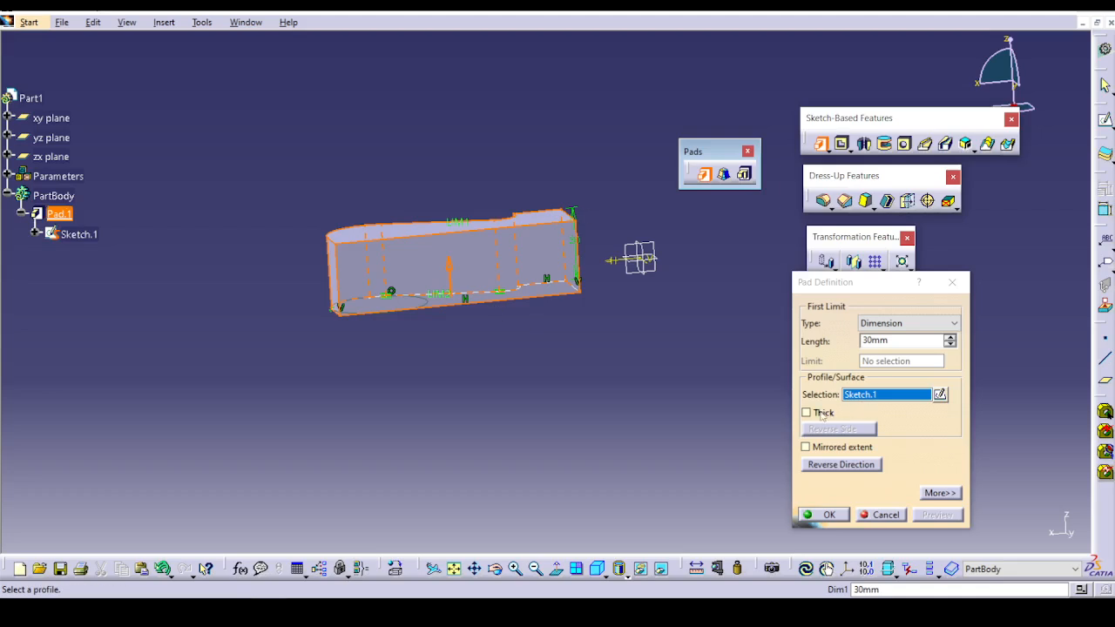
# Preview the pad with Mirrored extent enabled, and disable the option again.
pyautogui.click(826, 447)
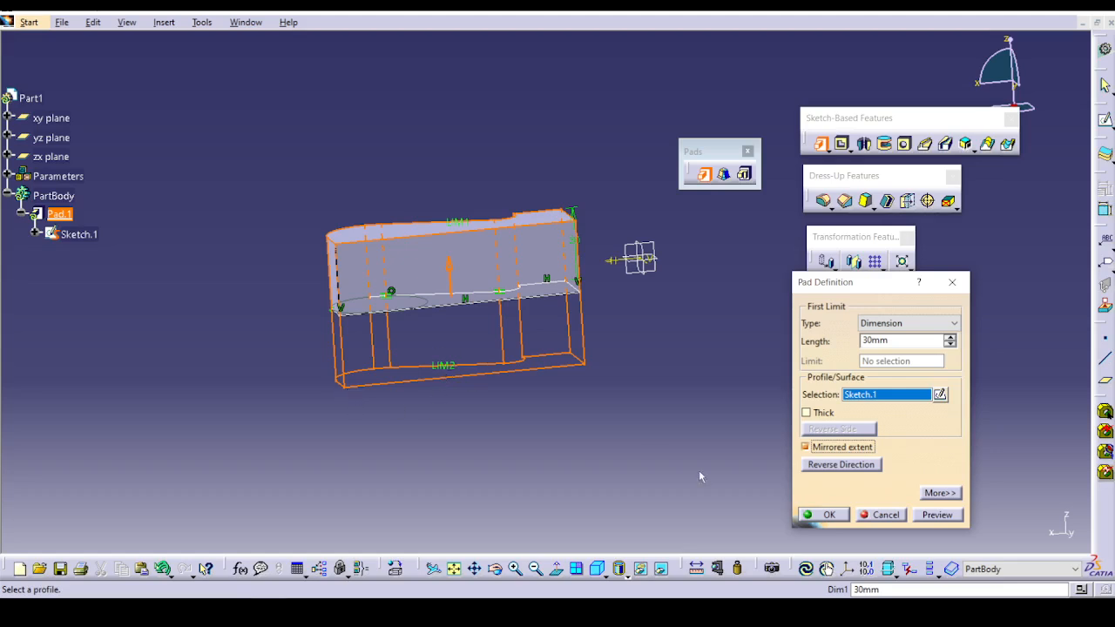
pyautogui.click(956, 517)
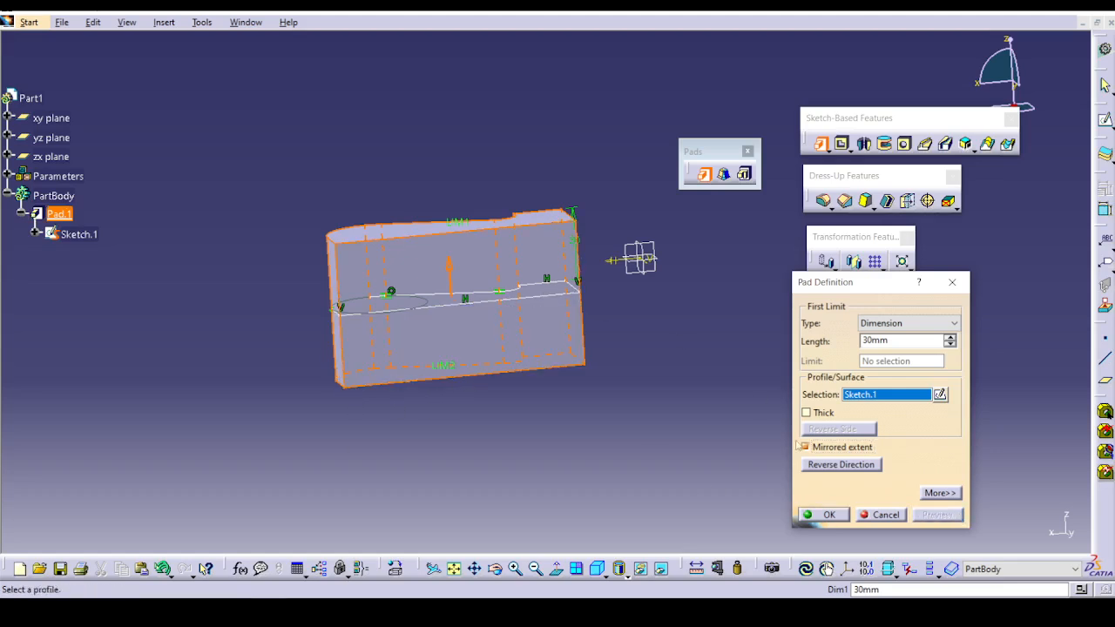
pyautogui.click(833, 448)
# Reverse the pad's extrusion direction, preview it and create the pad.
pyautogui.click(836, 465)
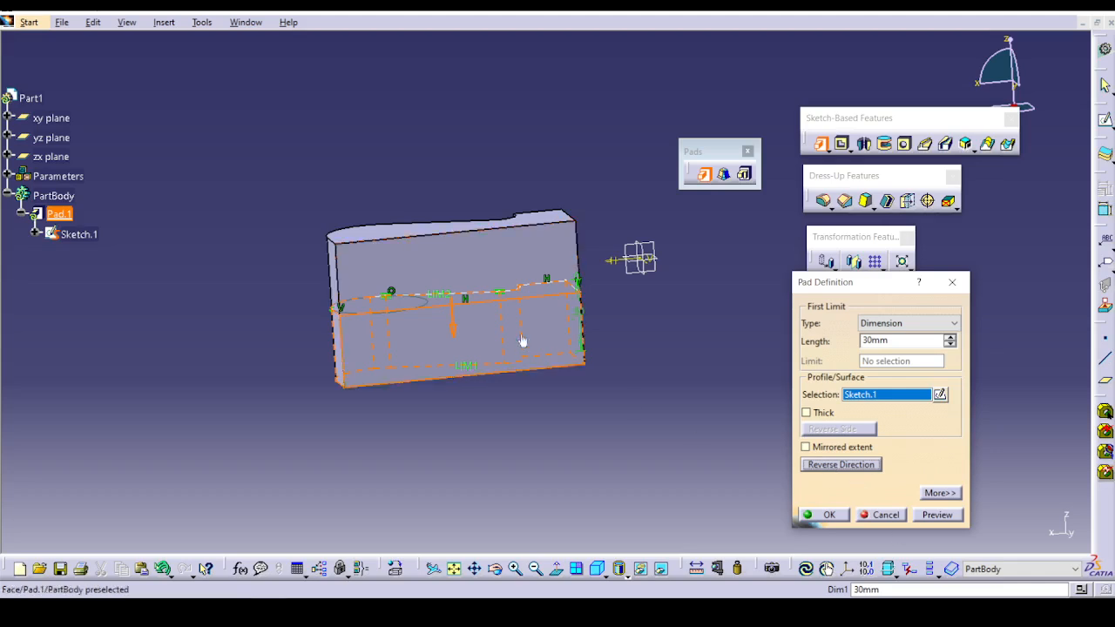
pyautogui.click(919, 517)
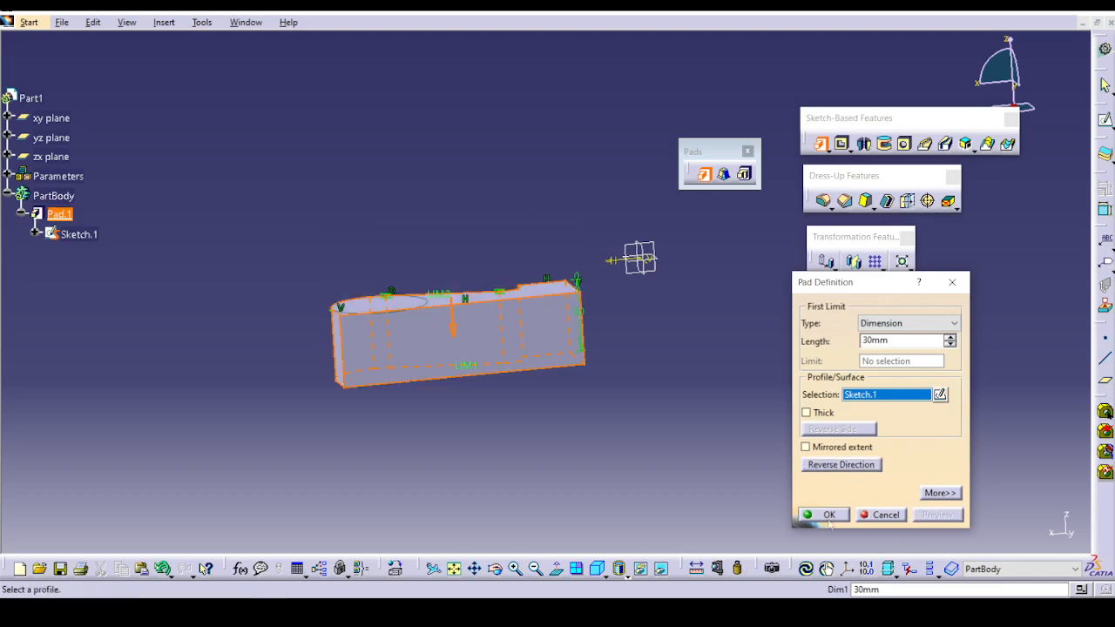
pyautogui.click(827, 518)
# Reopen the pad's definition with its extended options, set the second limit's length to 20 mm and preview it.
pyautogui.doubleClick(369, 319)
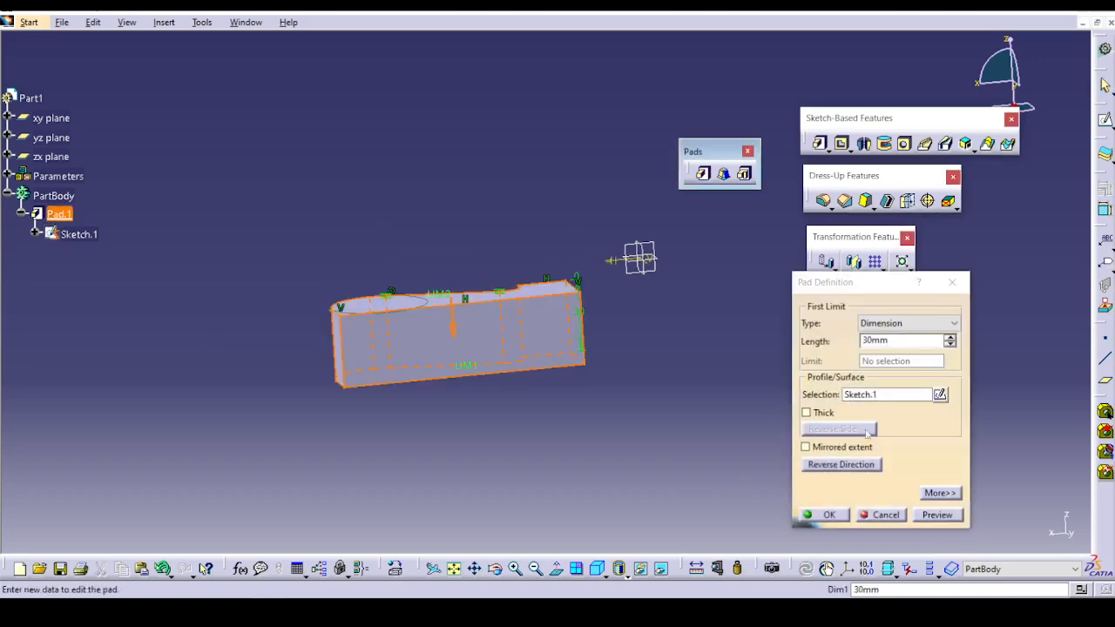
pyautogui.click(940, 494)
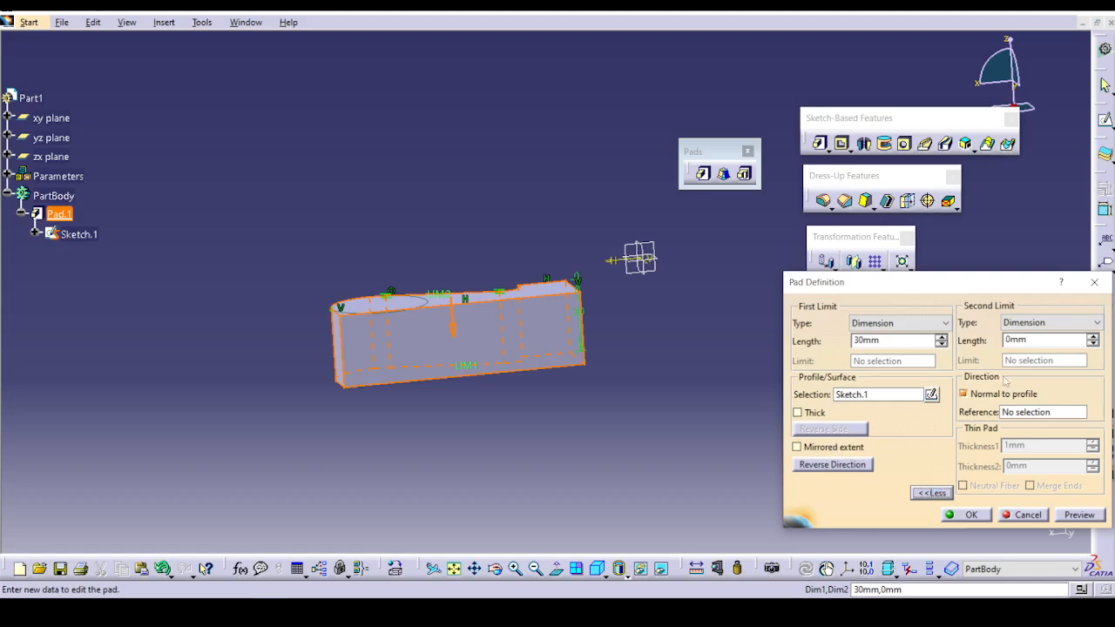
pyautogui.moveTo(1033, 339); pyautogui.dragTo(959, 347)
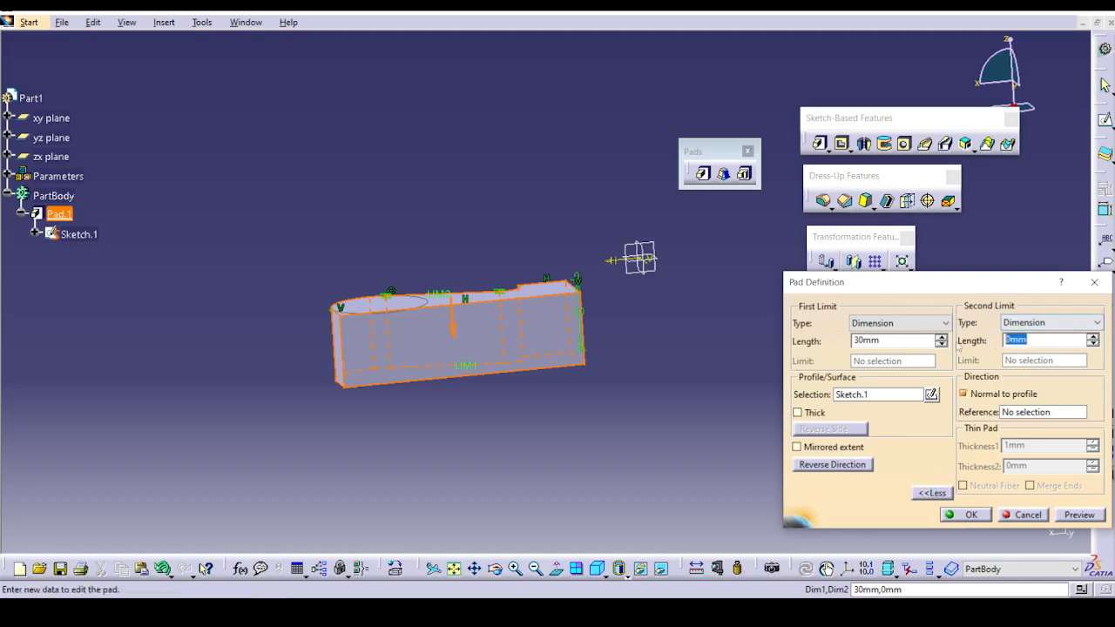
pyautogui.write('20')
pyautogui.click(1080, 514)
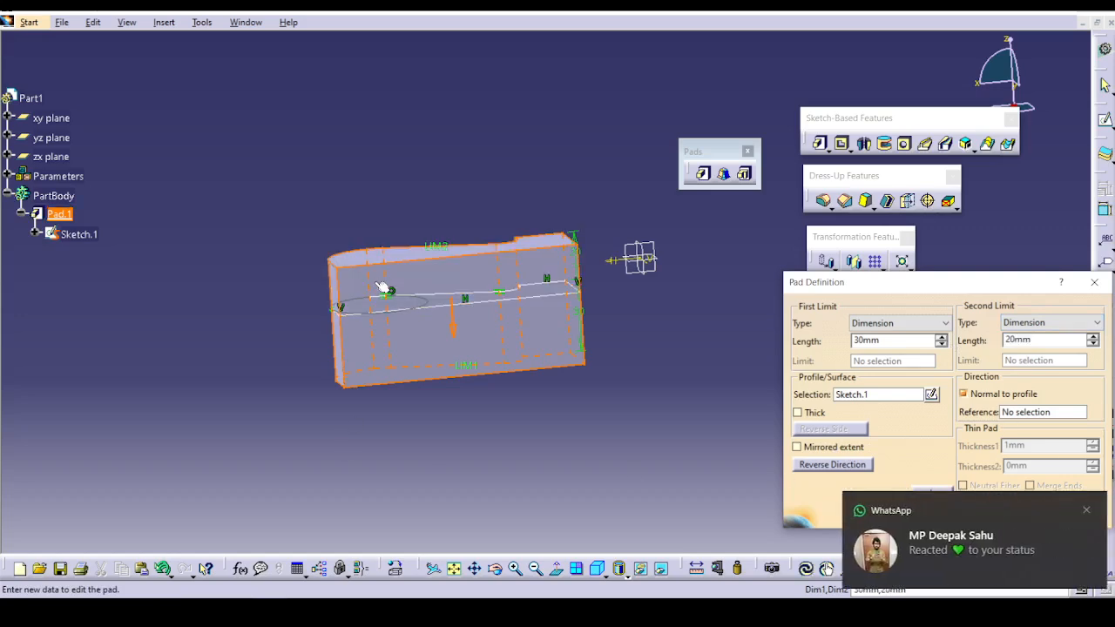
# Dismiss the WhatsApp notification and close the WhatsApp window to return to CATIA.
pyautogui.click(1086, 510)
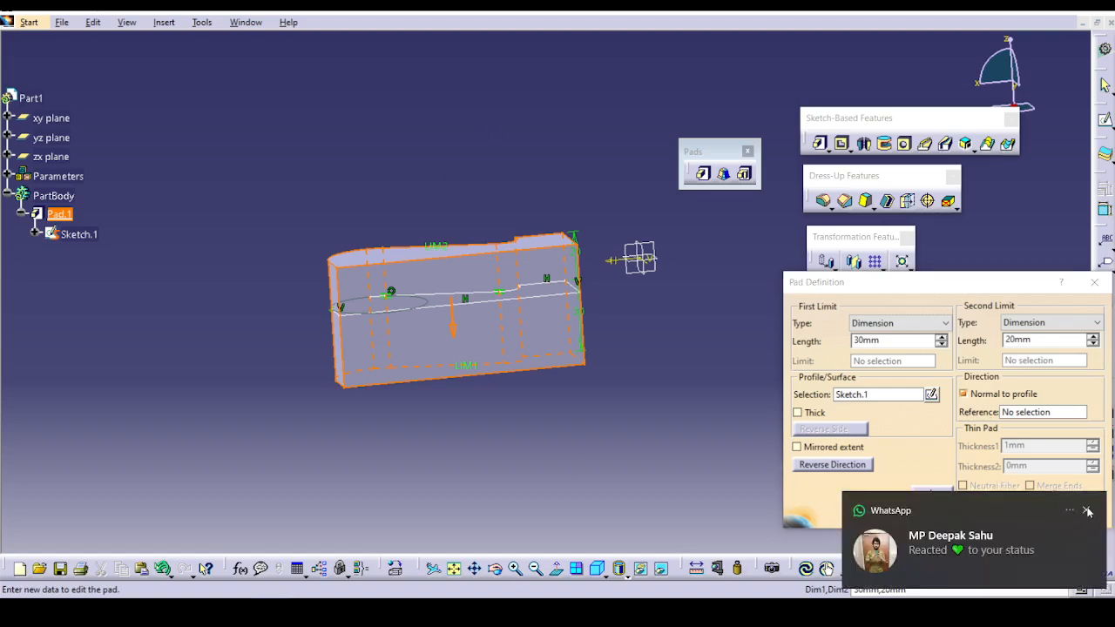
pyautogui.click(1085, 511)
pyautogui.click(1088, 512)
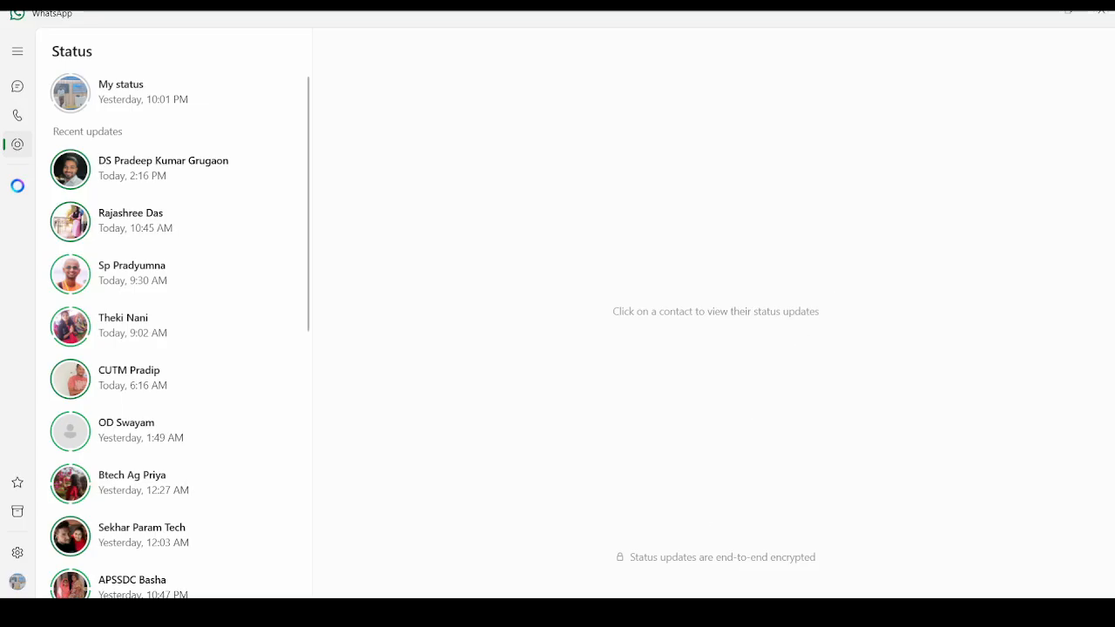
pyautogui.click(1101, 12)
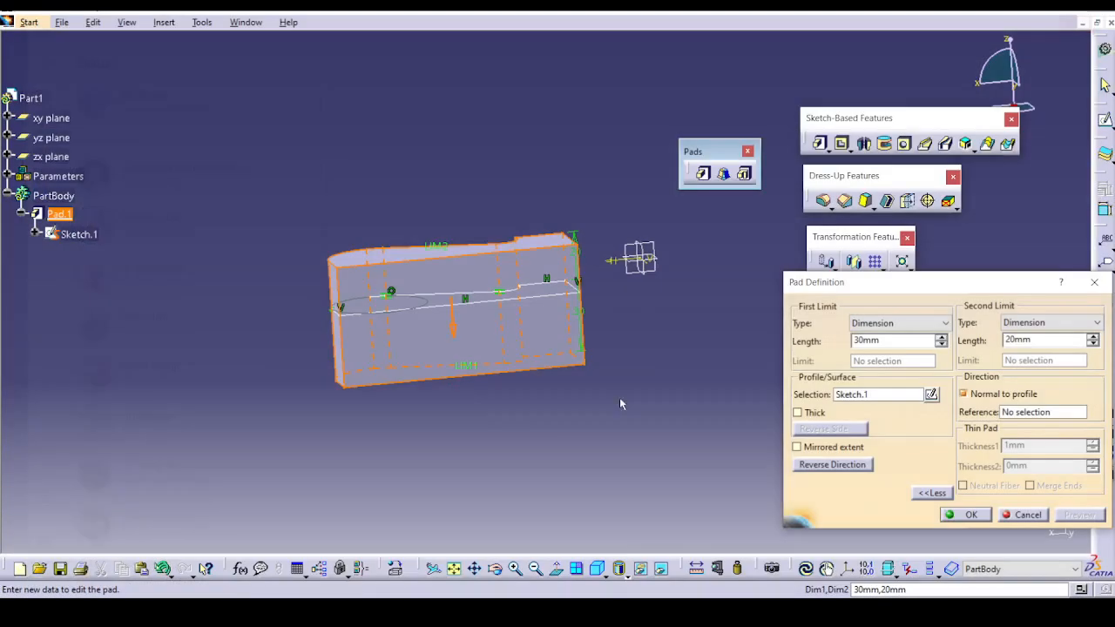
# Switch the pad's Mirrored extent on and off again, enable Thick and preview the thin pad in the reversed direction.
pyautogui.click(807, 444)
pyautogui.click(807, 445)
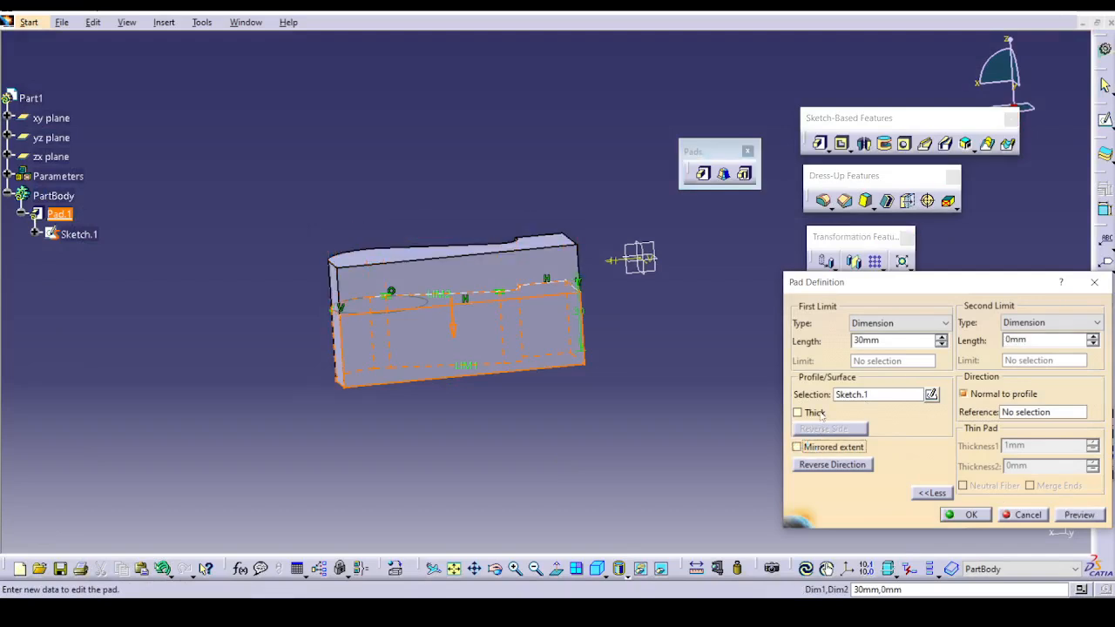
pyautogui.click(815, 413)
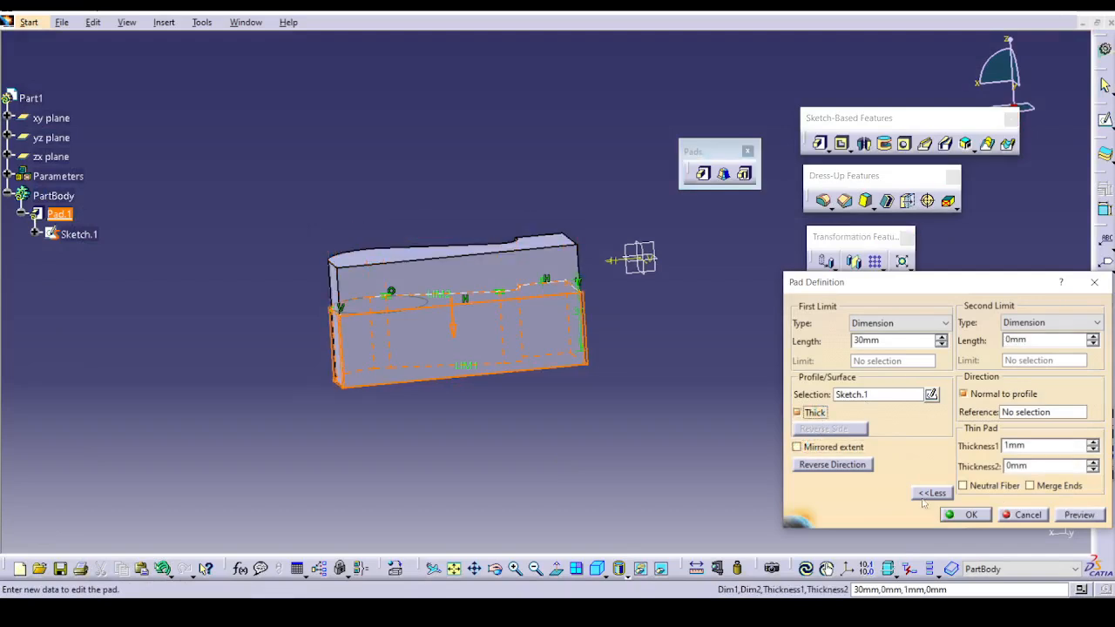
pyautogui.click(833, 465)
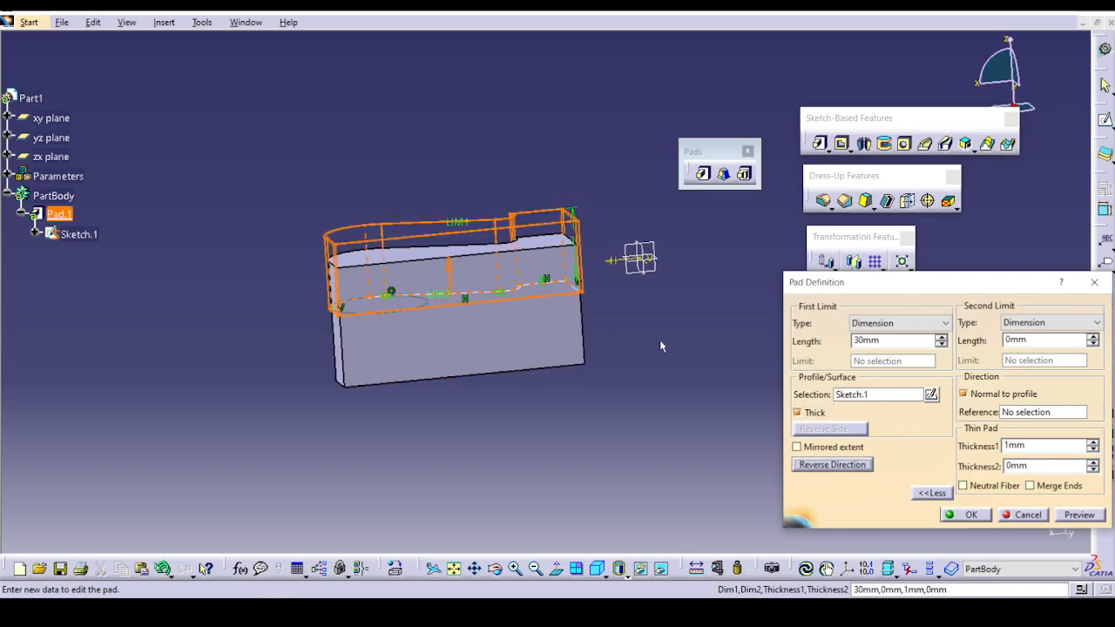
pyautogui.click(1080, 515)
pyautogui.moveTo(509, 298); pyautogui.dragTo(693, 373, button='middle')
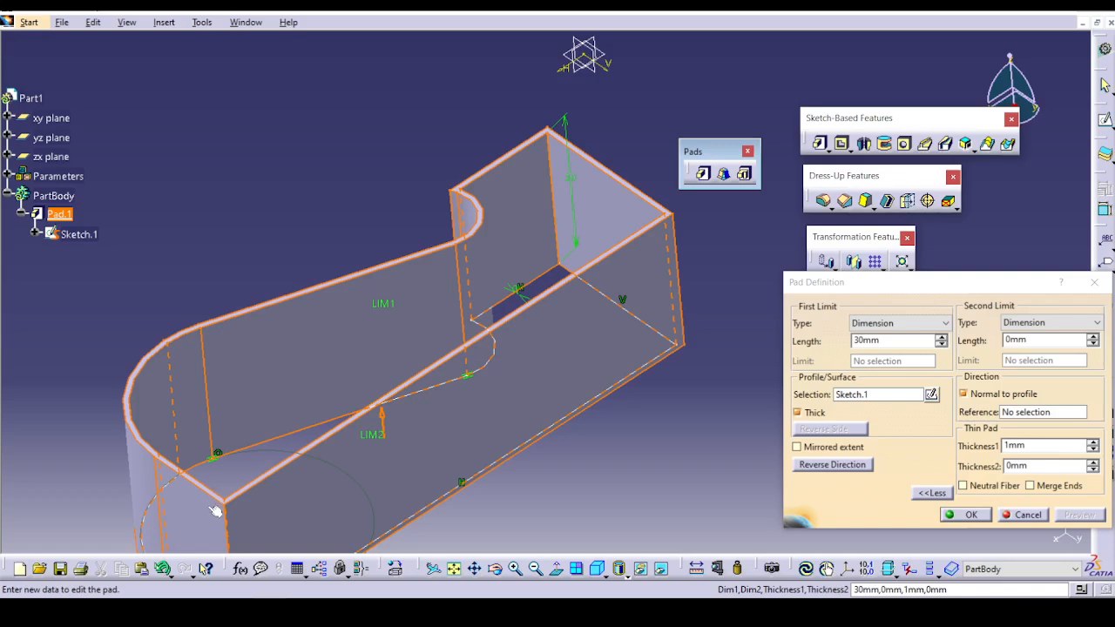
# Set the thin pad's Thickness1 to 2 mm and Thickness2 to 1 mm, preview it and apply the changes.
pyautogui.click(1033, 448)
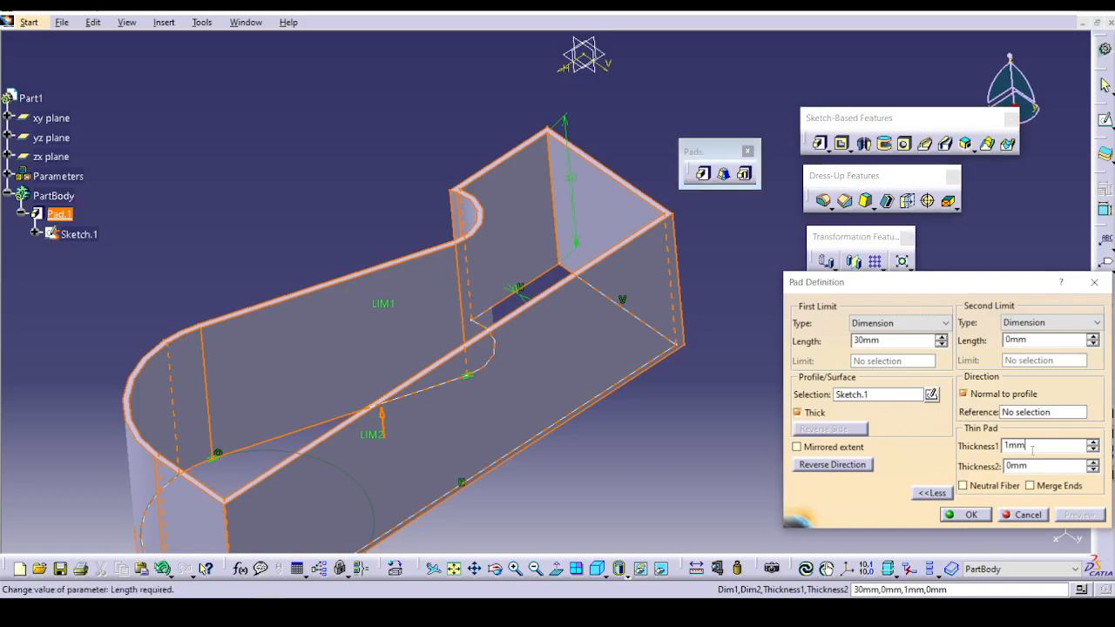
pyautogui.moveTo(1032, 448); pyautogui.dragTo(961, 454)
pyautogui.click(1092, 443)
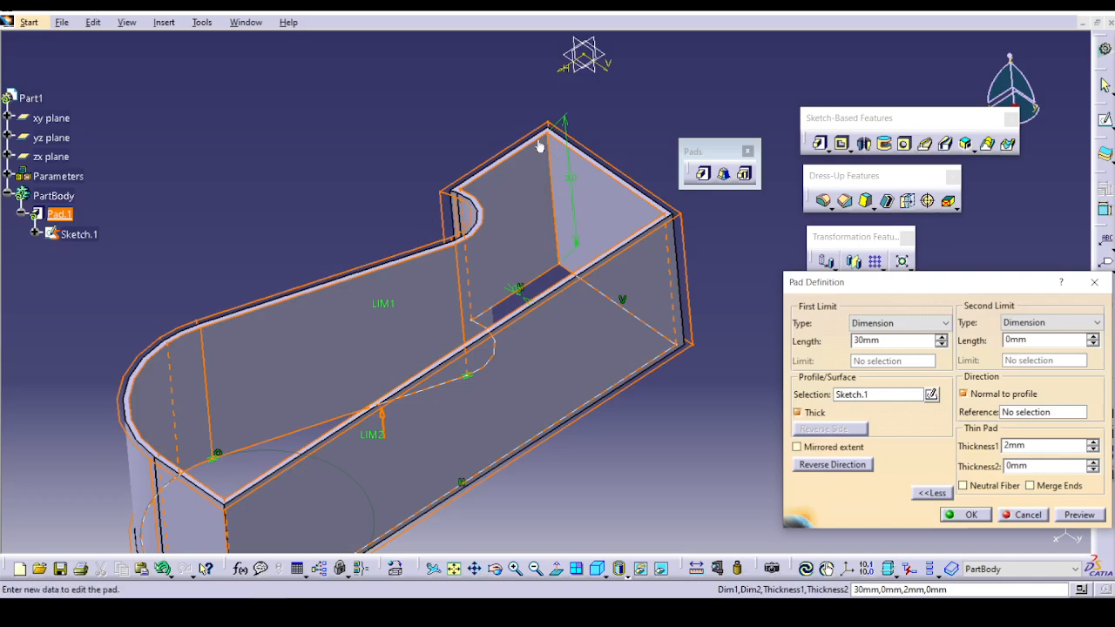
pyautogui.click(1079, 515)
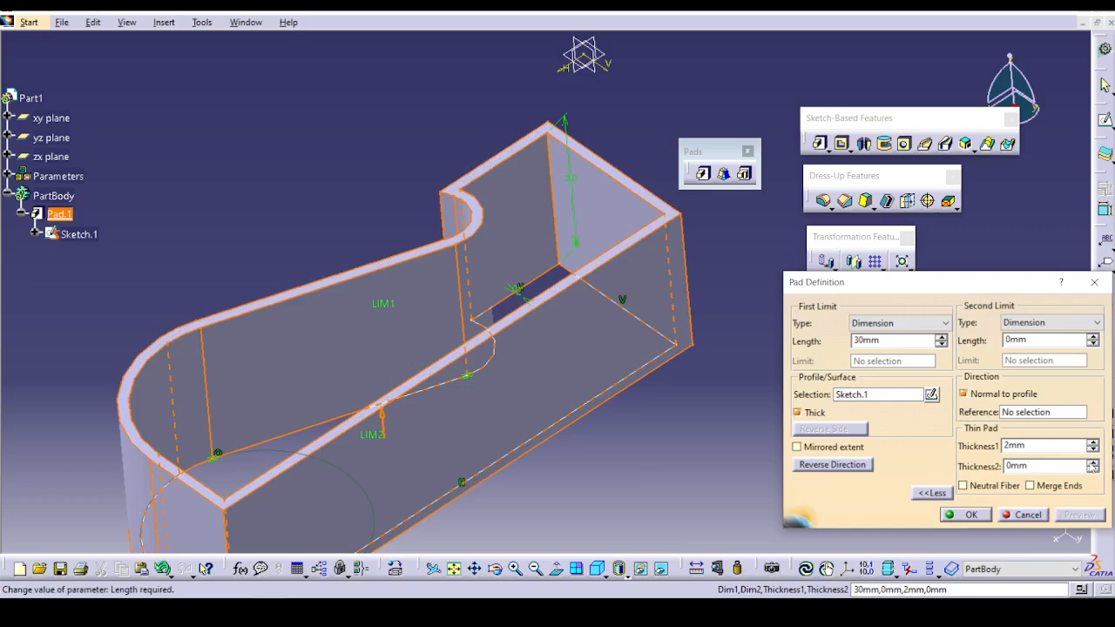
pyautogui.click(1092, 464)
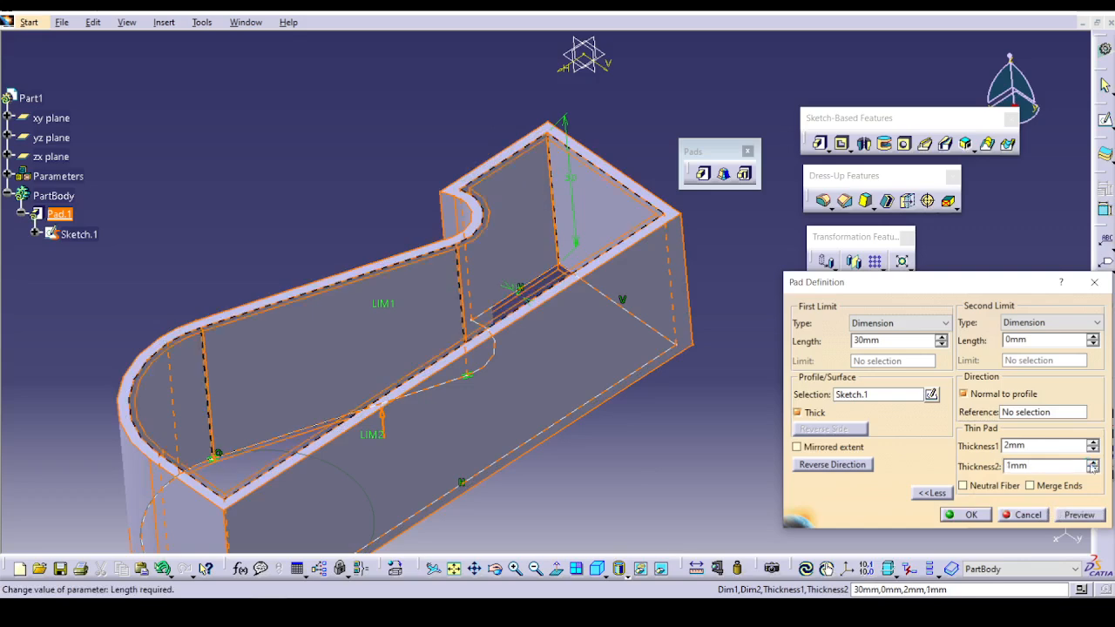
pyautogui.click(1078, 515)
pyautogui.click(967, 515)
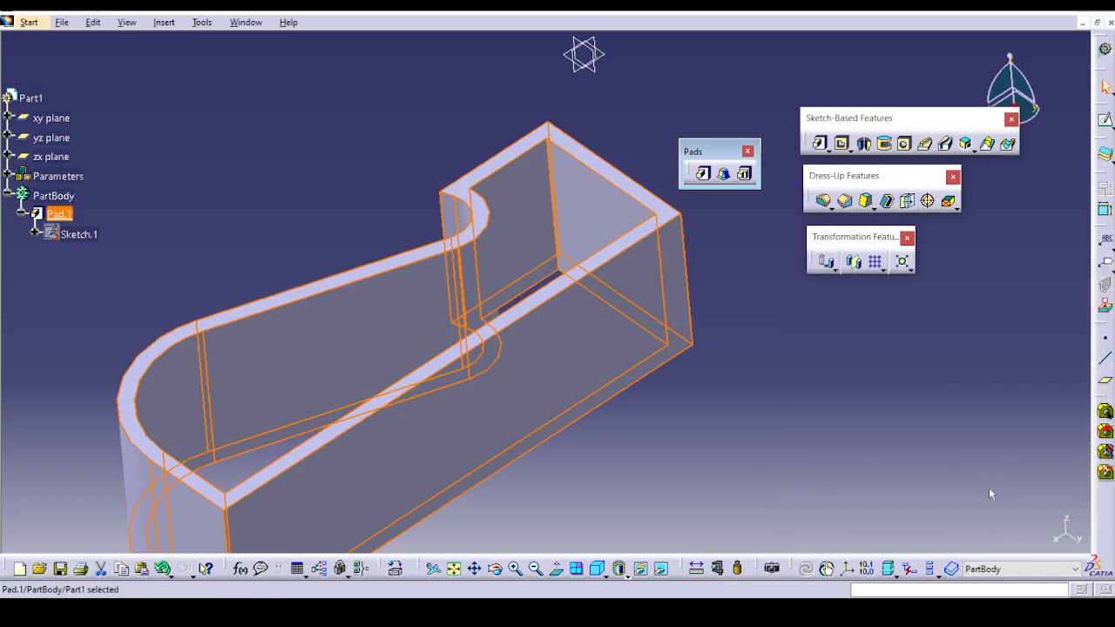
# Reopen the pad's definition, reset Thickness2 to 0 mm, and preview the 2 mm wall with Neutral Fiber enabled.
pyautogui.doubleClick(523, 370)
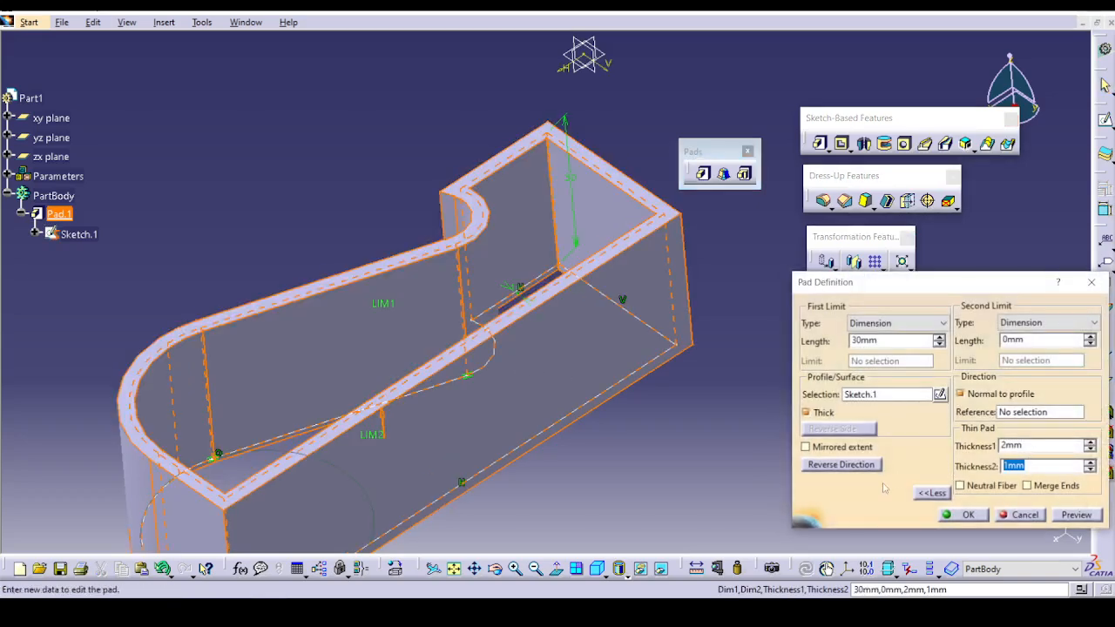
pyautogui.write('0')
pyautogui.click(964, 486)
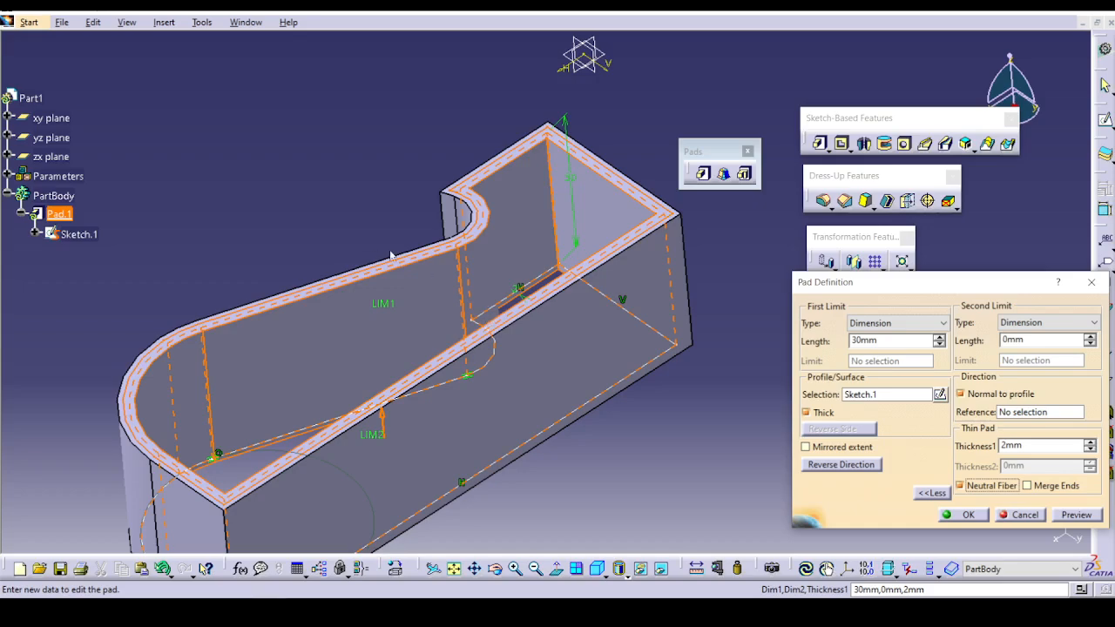
pyautogui.moveTo(498, 321); pyautogui.dragTo(561, 222, button='middle')
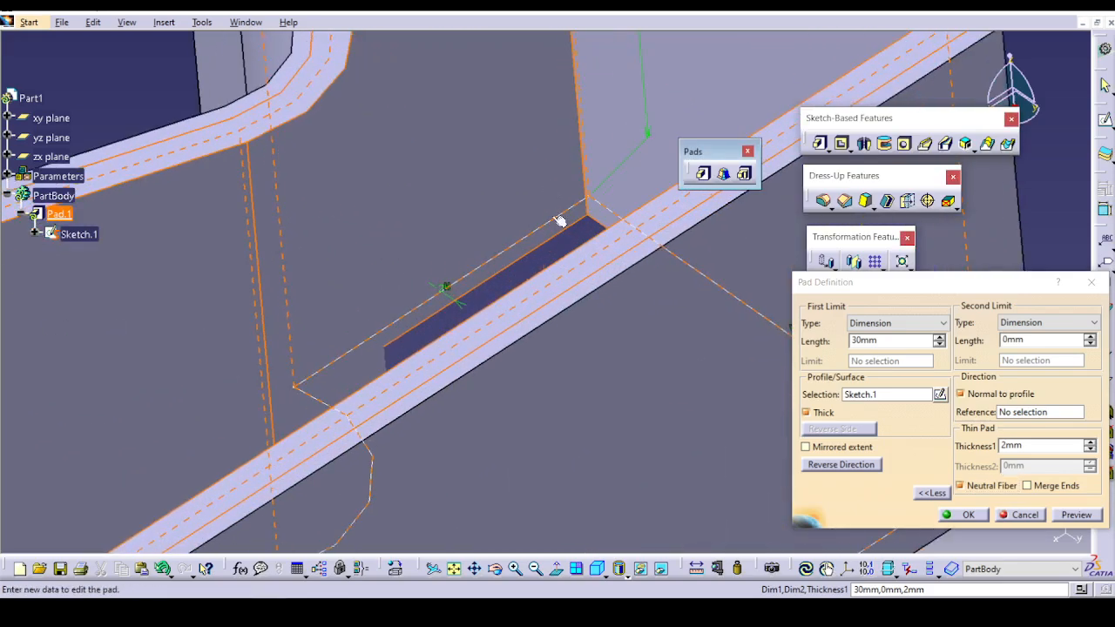
pyautogui.moveTo(443, 306); pyautogui.dragTo(346, 376, button='middle')
pyautogui.scroll(1, 582, 281)
pyautogui.moveTo(582, 281); pyautogui.dragTo(351, 337, button='middle')
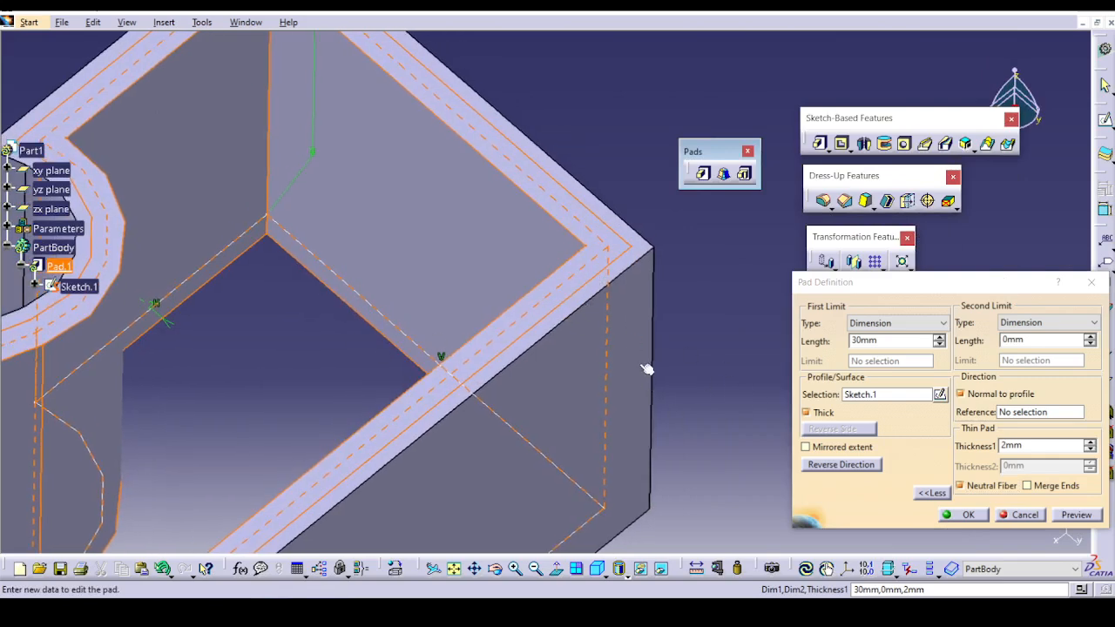
pyautogui.click(1081, 519)
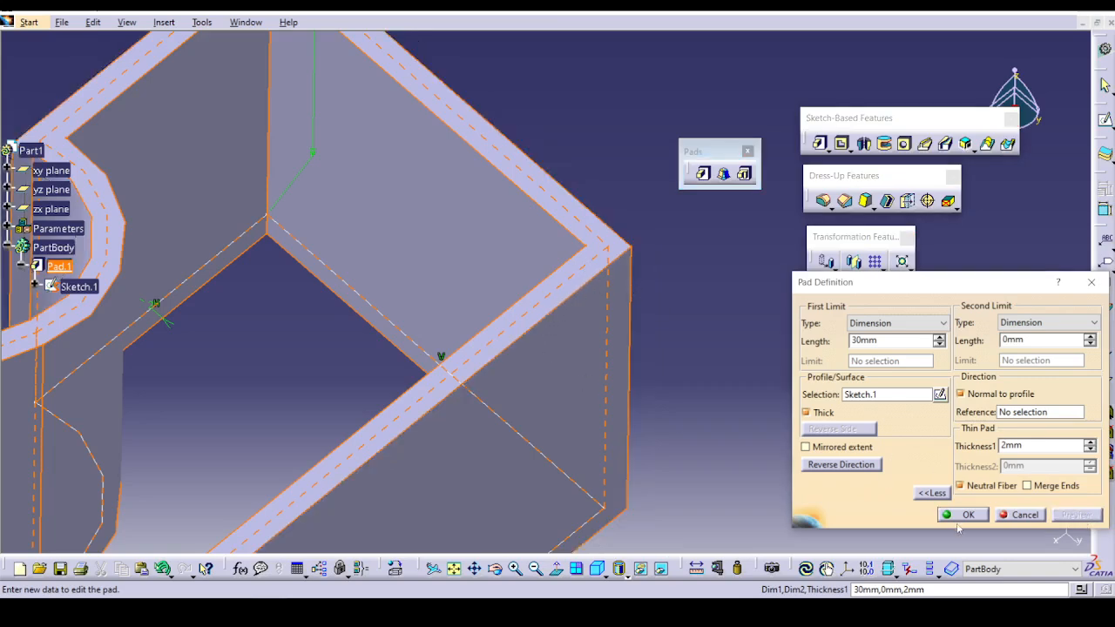
# Cancel the open pad edit, and reopen Pad.1 to apply the 2 mm thin wall with Neutral Fiber enabled.
pyautogui.click(1016, 515)
pyautogui.moveTo(721, 403); pyautogui.dragTo(517, 502, button='middle')
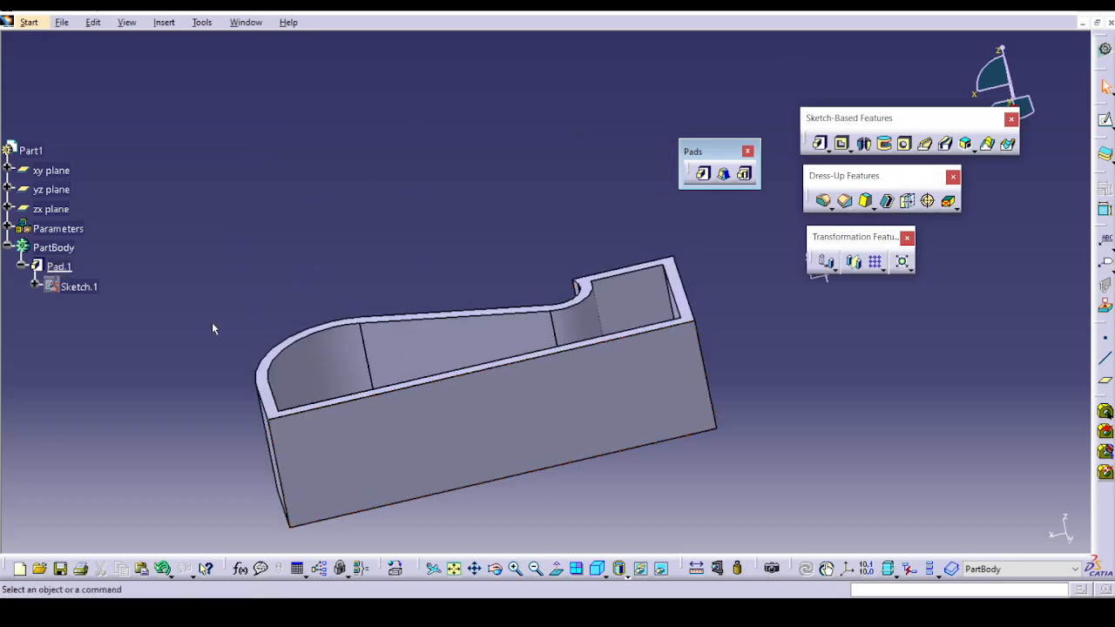
pyautogui.doubleClick(60, 266)
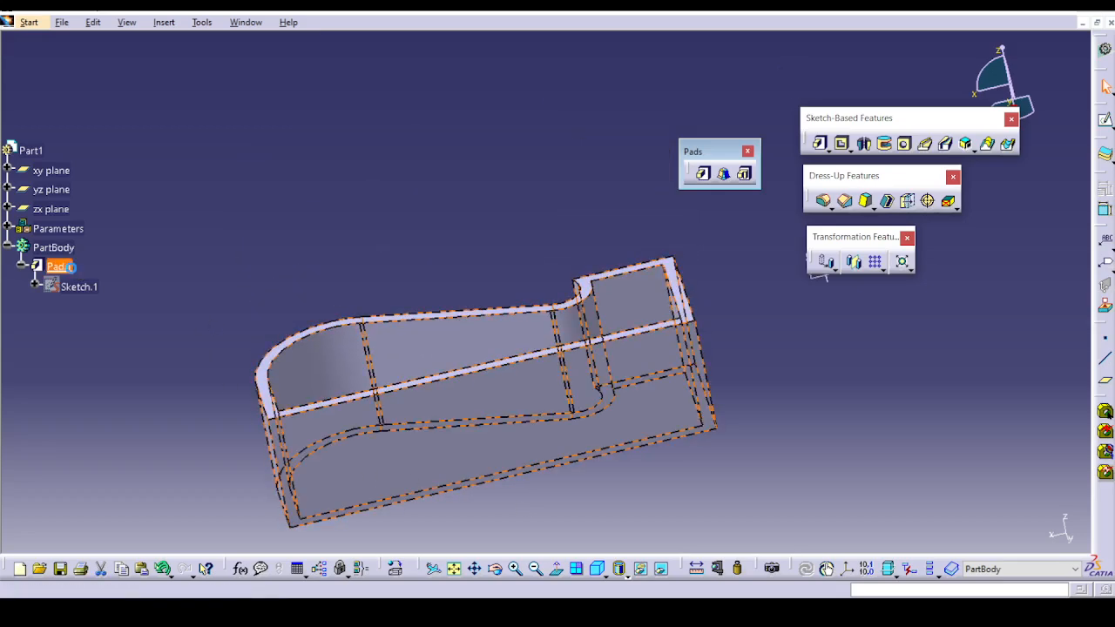
pyautogui.click(882, 327)
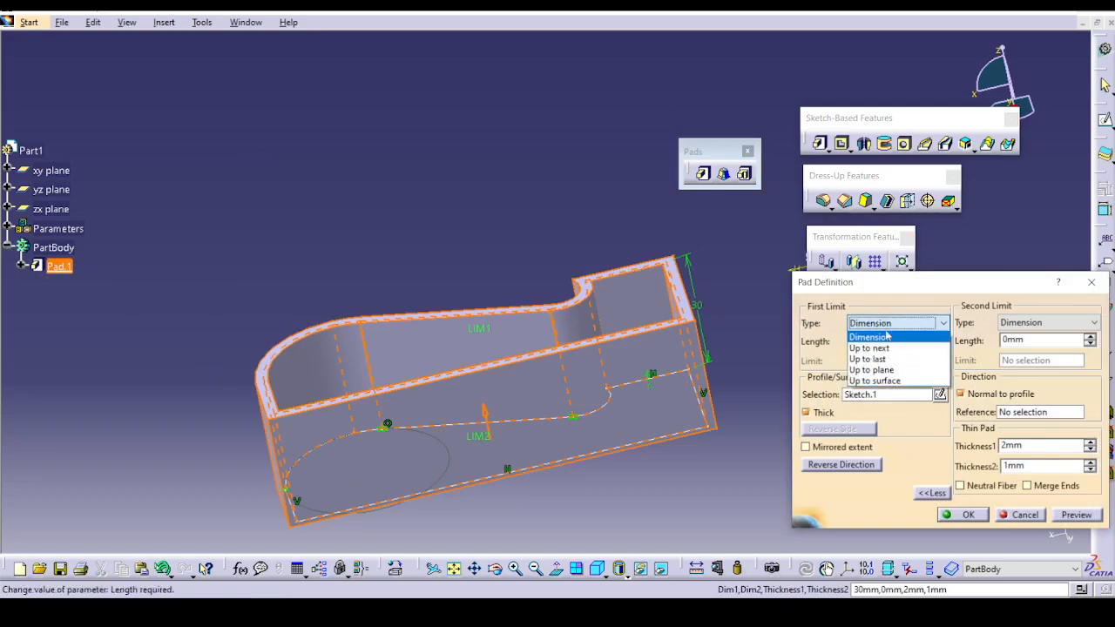
pyautogui.click(887, 339)
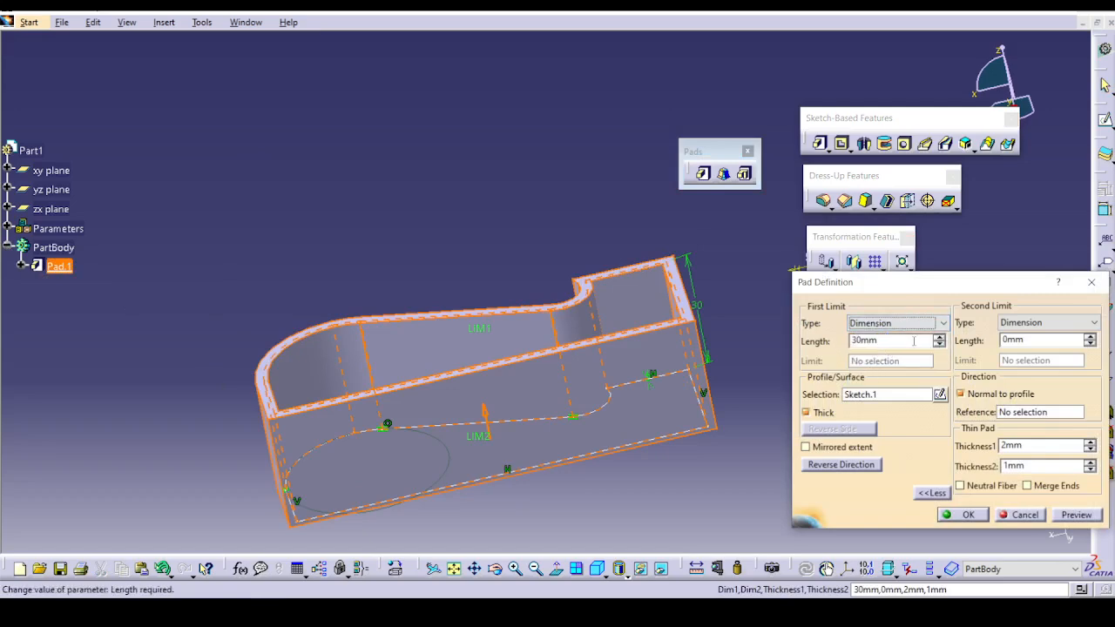
pyautogui.moveTo(913, 341); pyautogui.dragTo(781, 342)
pyautogui.moveTo(1039, 340); pyautogui.dragTo(995, 344)
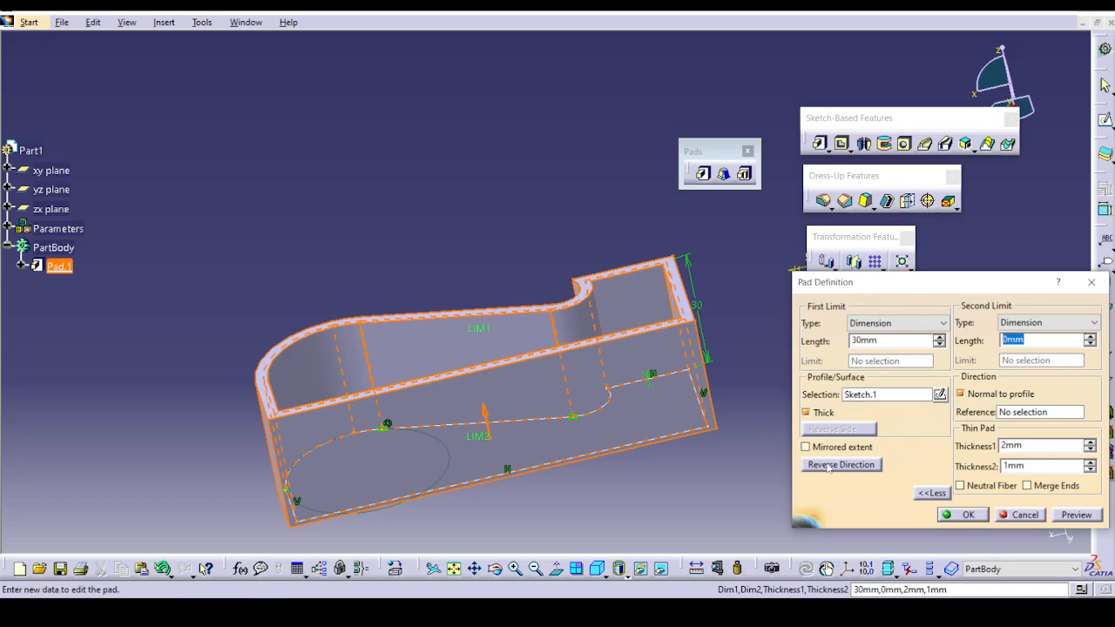
pyautogui.click(982, 485)
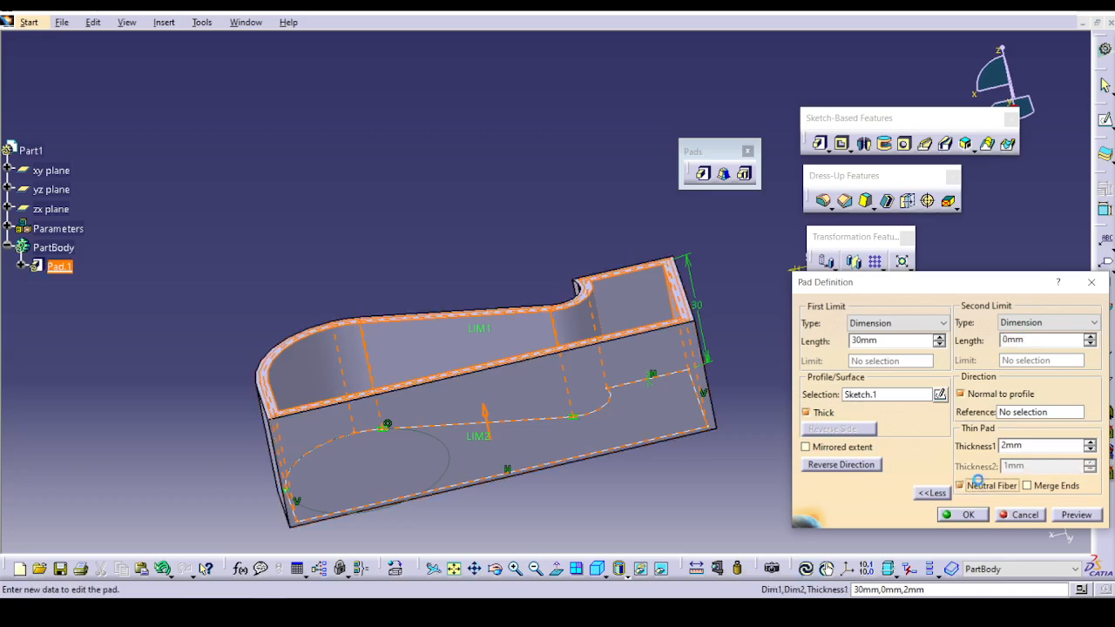
pyautogui.click(1079, 516)
pyautogui.click(915, 512)
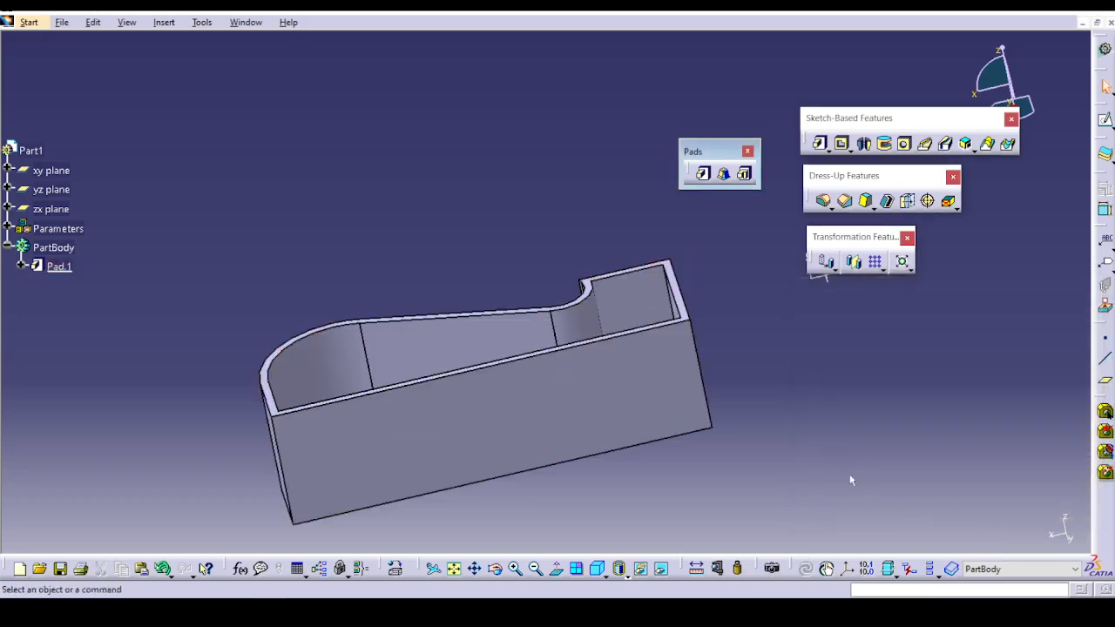
# Open the training part Ex-1.1_Up_to_Plane_pad.CATPart from the Sketch based feature folder.
pyautogui.click(61, 22)
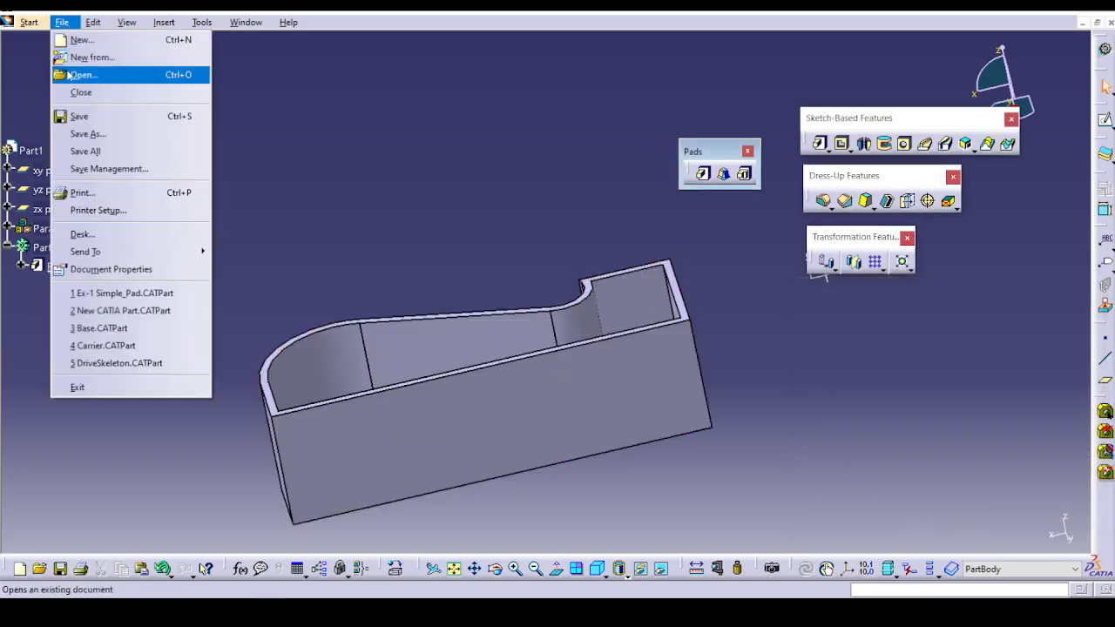
pyautogui.click(67, 73)
pyautogui.click(531, 230)
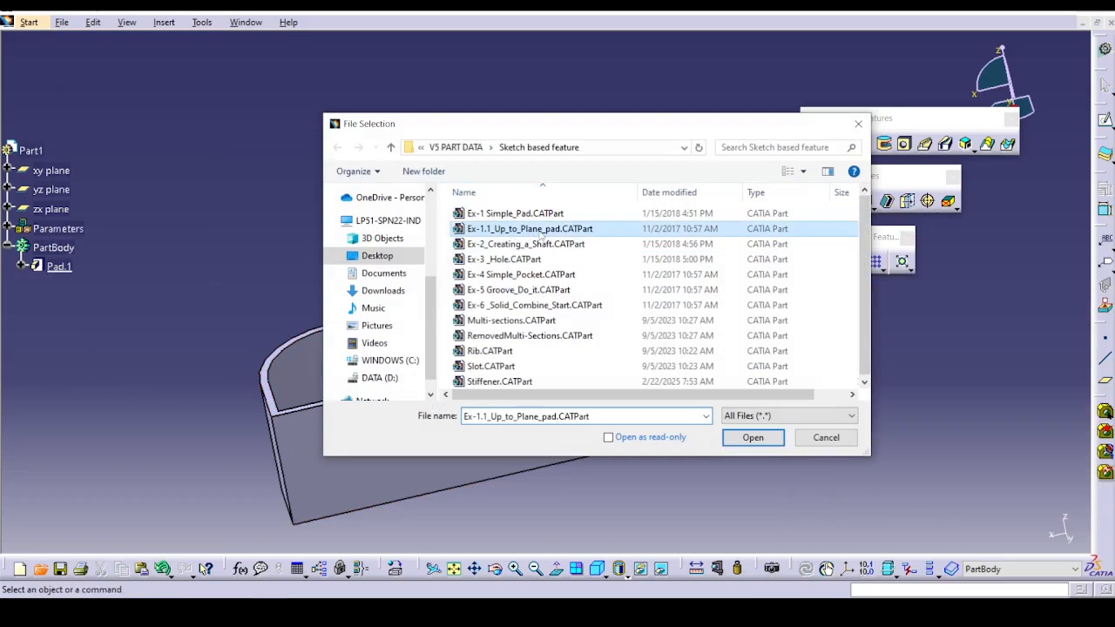
pyautogui.click(753, 437)
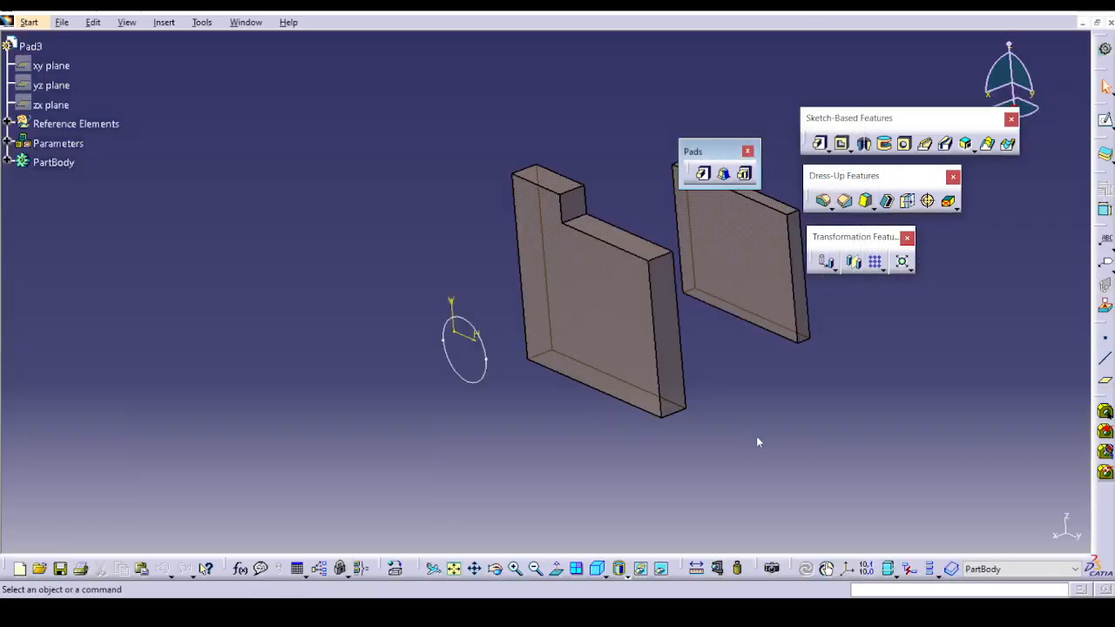
# Start a pad of the circular Sketch.2 with an Up to next limit, reverse it towards the plates and preview it.
pyautogui.moveTo(757, 442); pyautogui.dragTo(680, 253, button='middle')
pyautogui.click(699, 175)
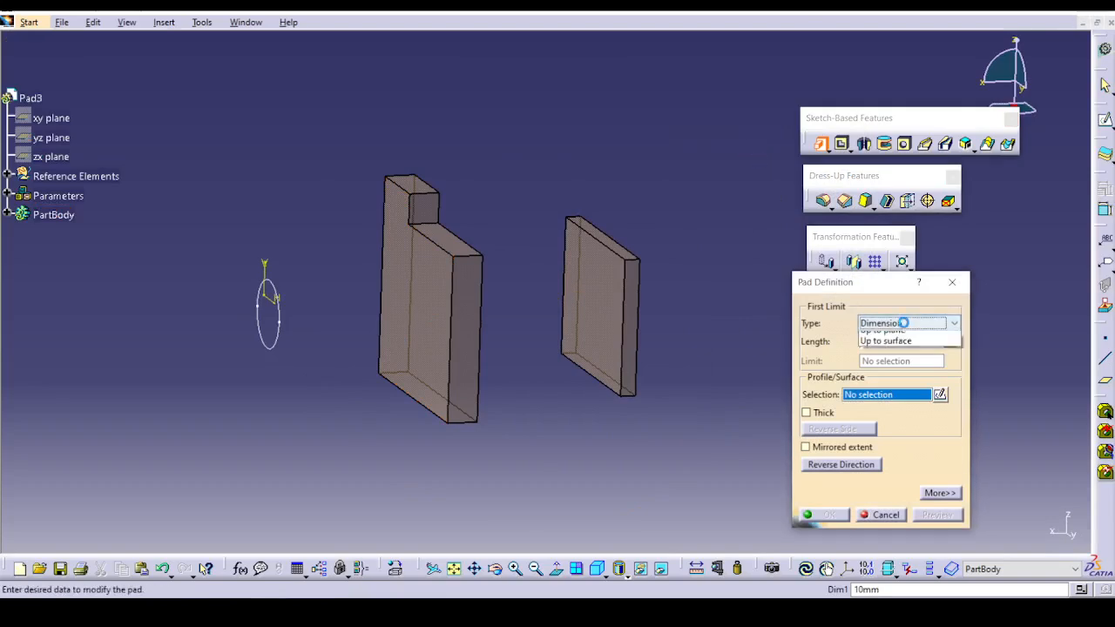
pyautogui.click(907, 323)
pyautogui.click(911, 353)
pyautogui.moveTo(650, 413); pyautogui.dragTo(557, 480, button='middle')
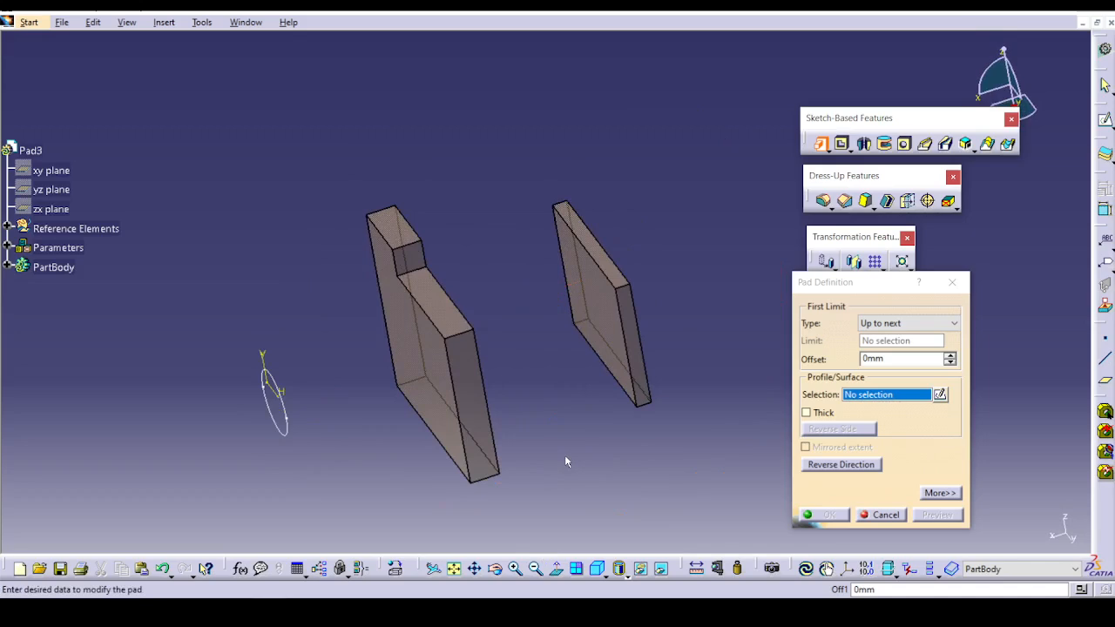
pyautogui.click(917, 328)
pyautogui.click(919, 328)
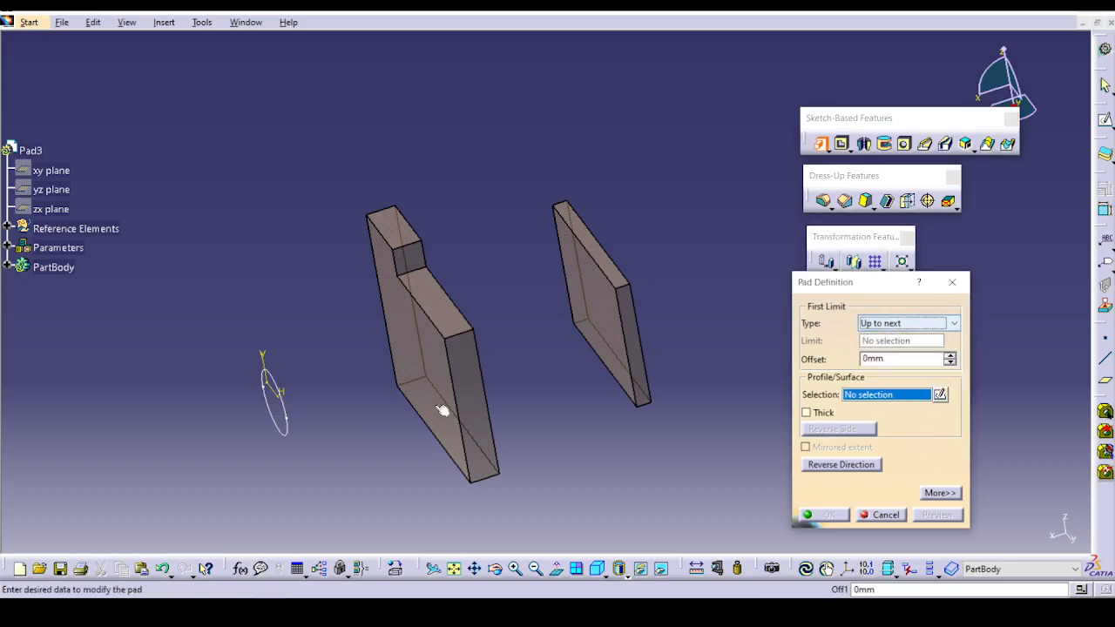
pyautogui.click(289, 425)
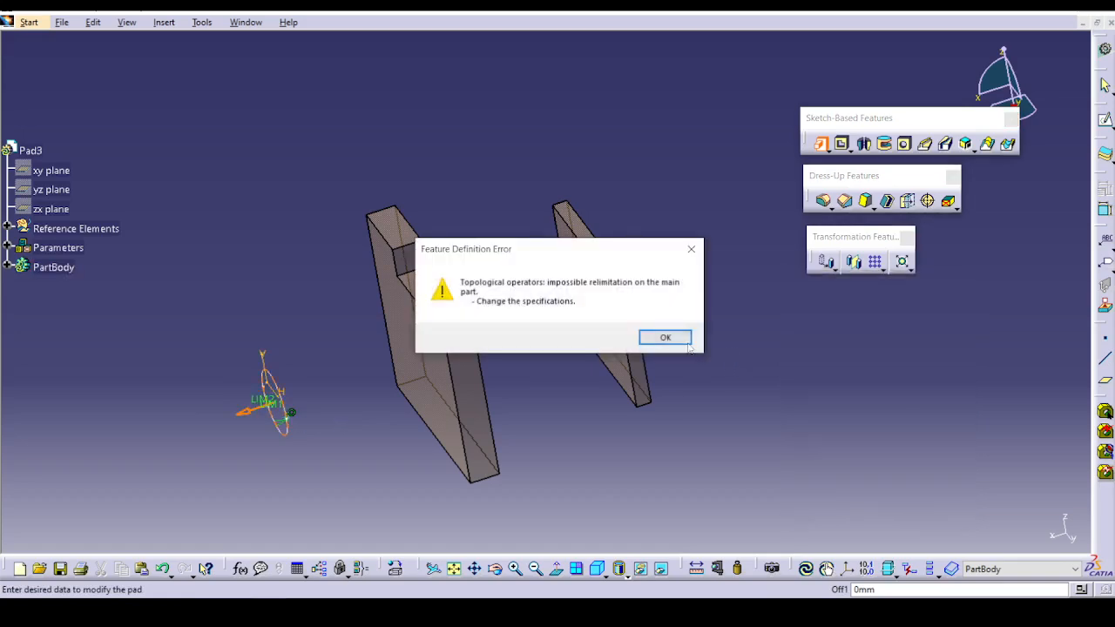
pyautogui.click(682, 337)
pyautogui.click(241, 420)
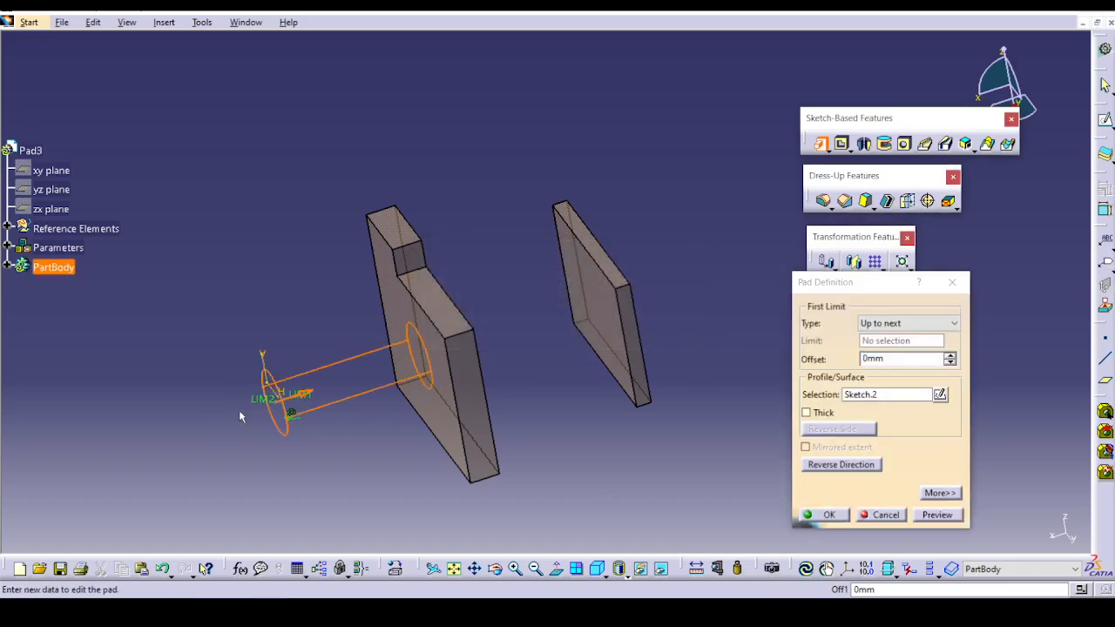
pyautogui.moveTo(323, 514); pyautogui.dragTo(413, 463, button='middle')
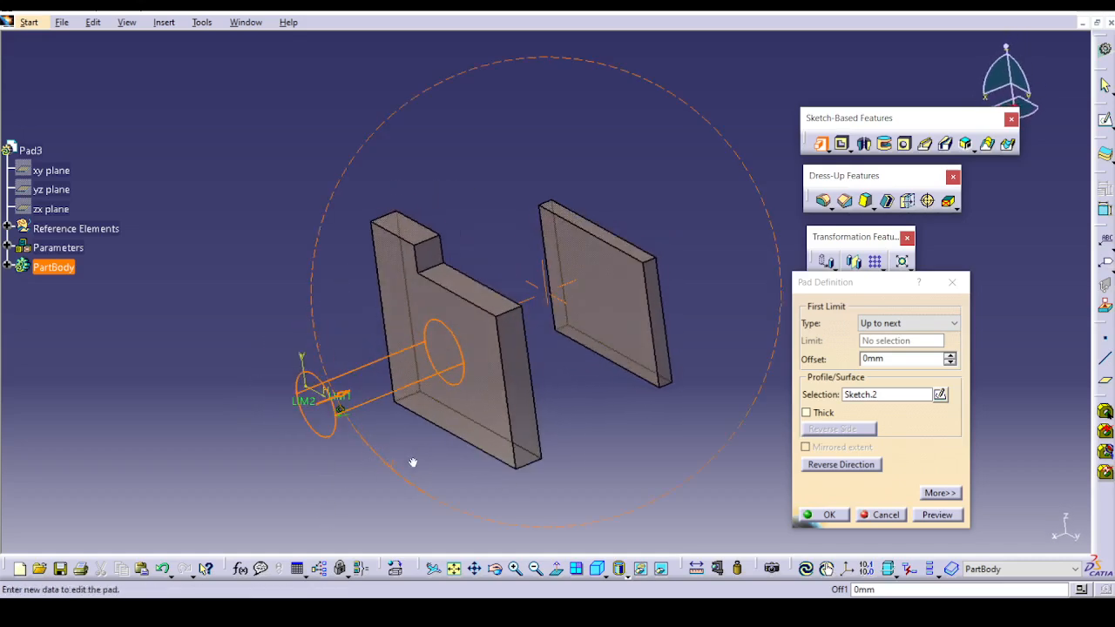
pyautogui.click(937, 515)
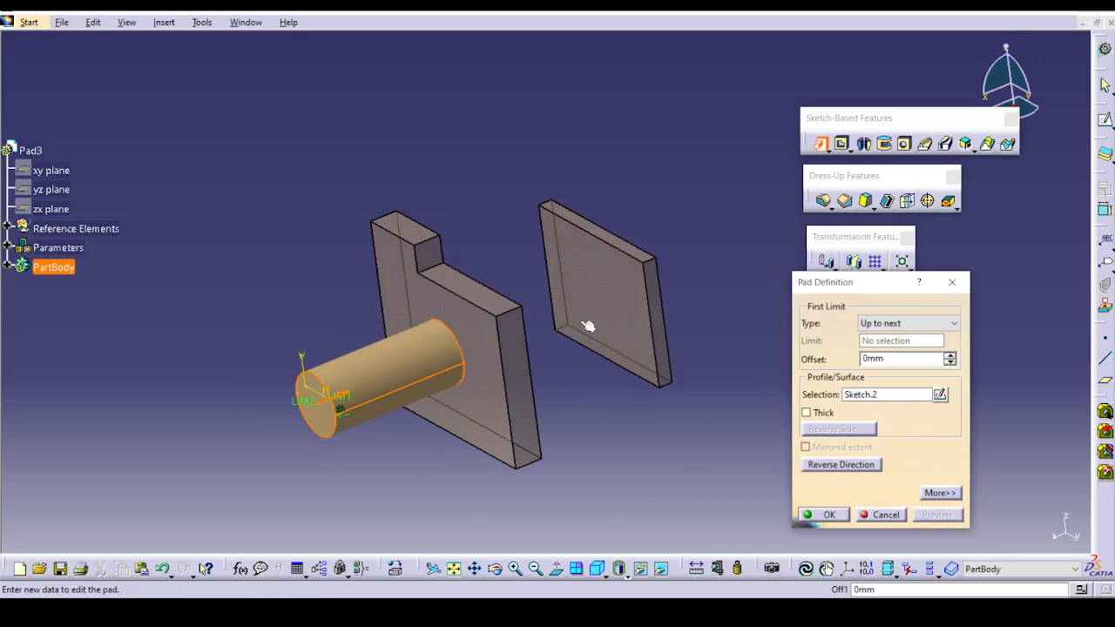
# Make the cylindrical pad hollow with Thick at 1 mm Thickness1 and 0 mm Thickness2, and create it.
pyautogui.click(822, 415)
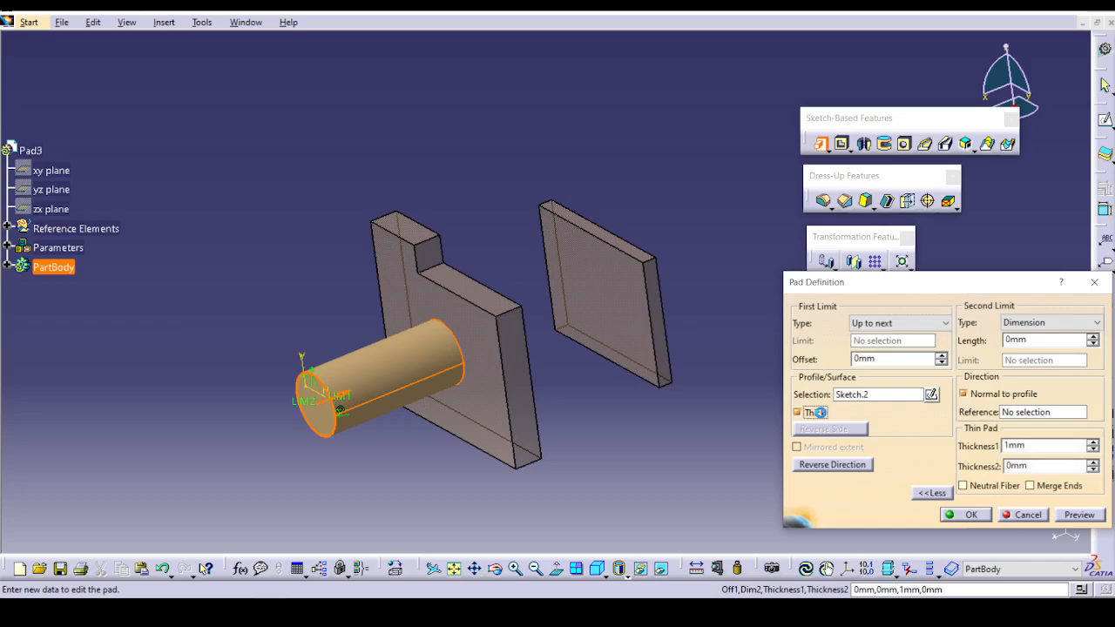
pyautogui.click(961, 519)
pyautogui.moveTo(368, 490); pyautogui.dragTo(456, 319, button='middle')
# Reopen the cylindrical pad, disable Thick and set its first limit to Up to last.
pyautogui.doubleClick(446, 318)
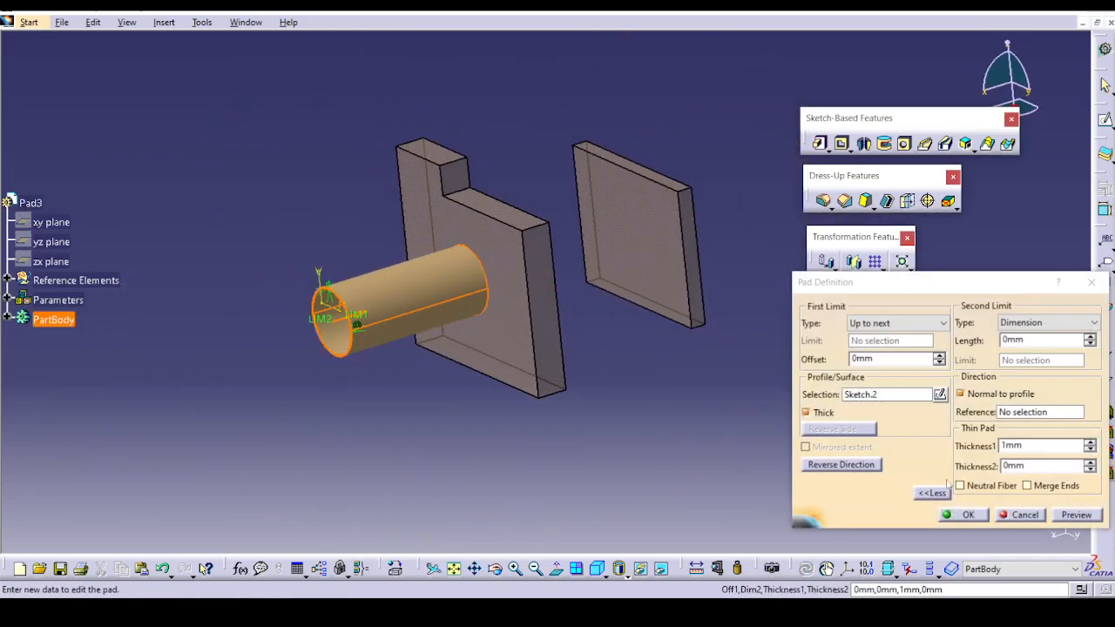
pyautogui.click(828, 414)
pyautogui.click(941, 323)
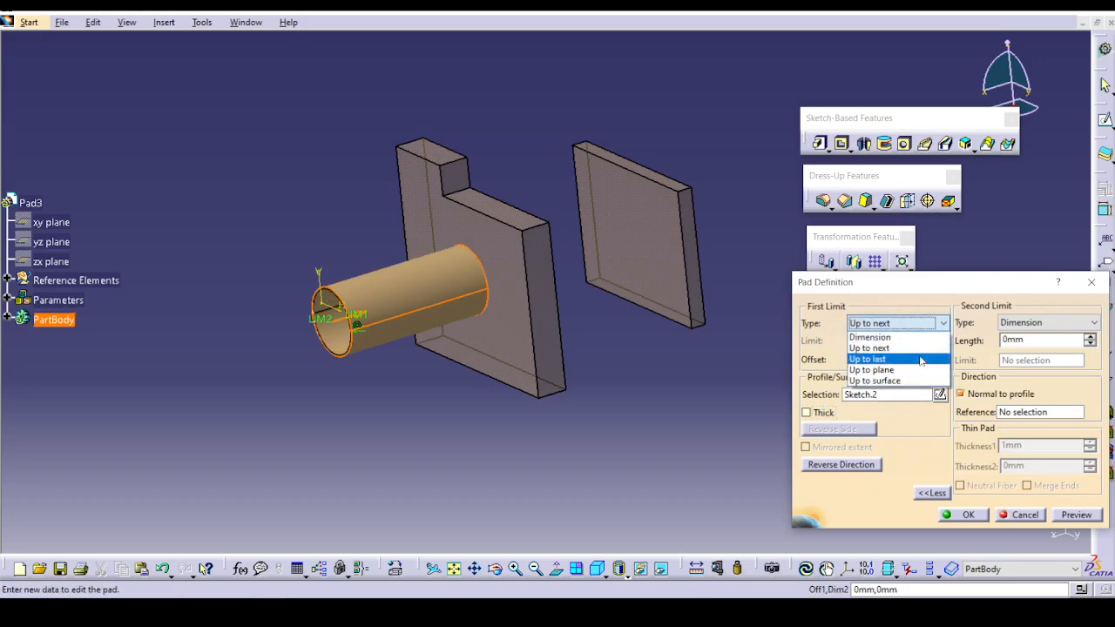
pyautogui.click(918, 360)
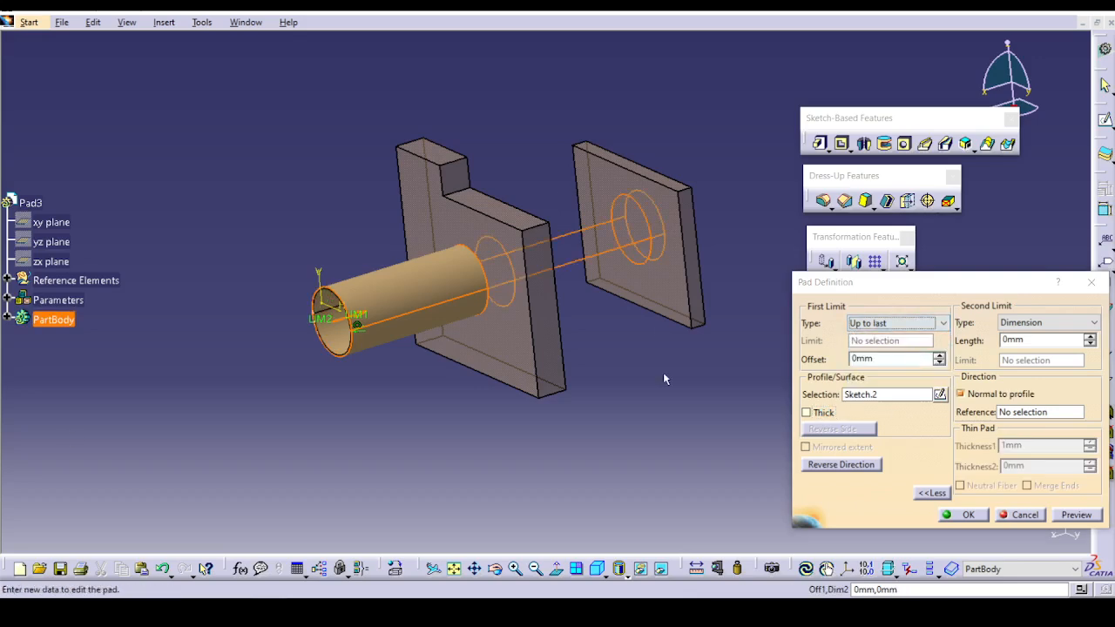
pyautogui.moveTo(663, 372); pyautogui.dragTo(508, 256, button='middle')
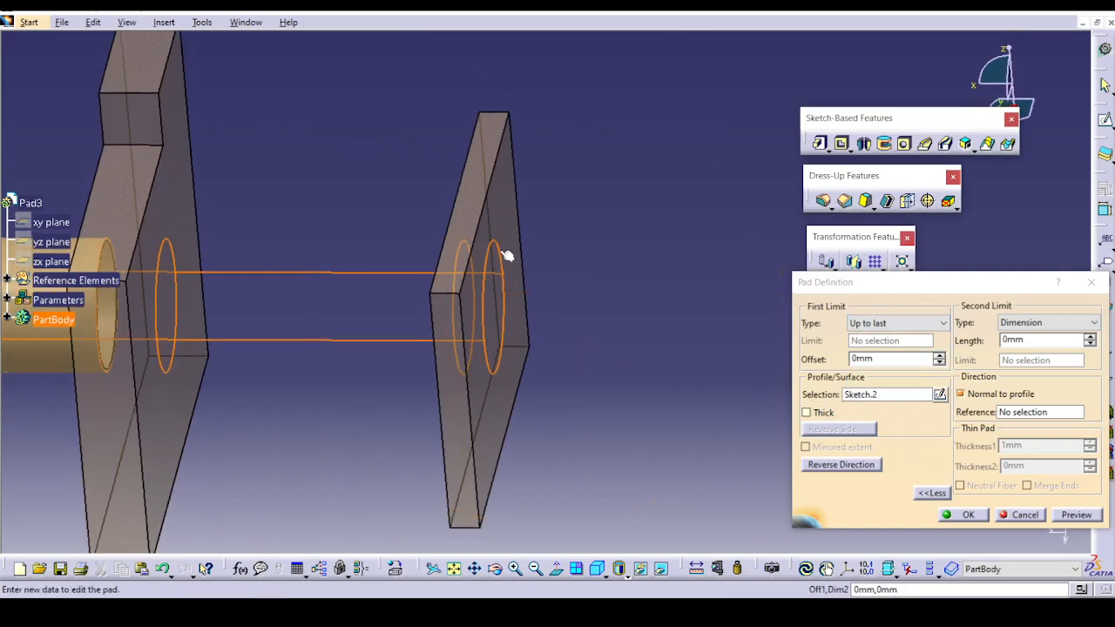
# Limit the cylindrical pad with Up to plane at the far face of the stepped plate, preview it and apply.
pyautogui.click(909, 323)
pyautogui.click(909, 369)
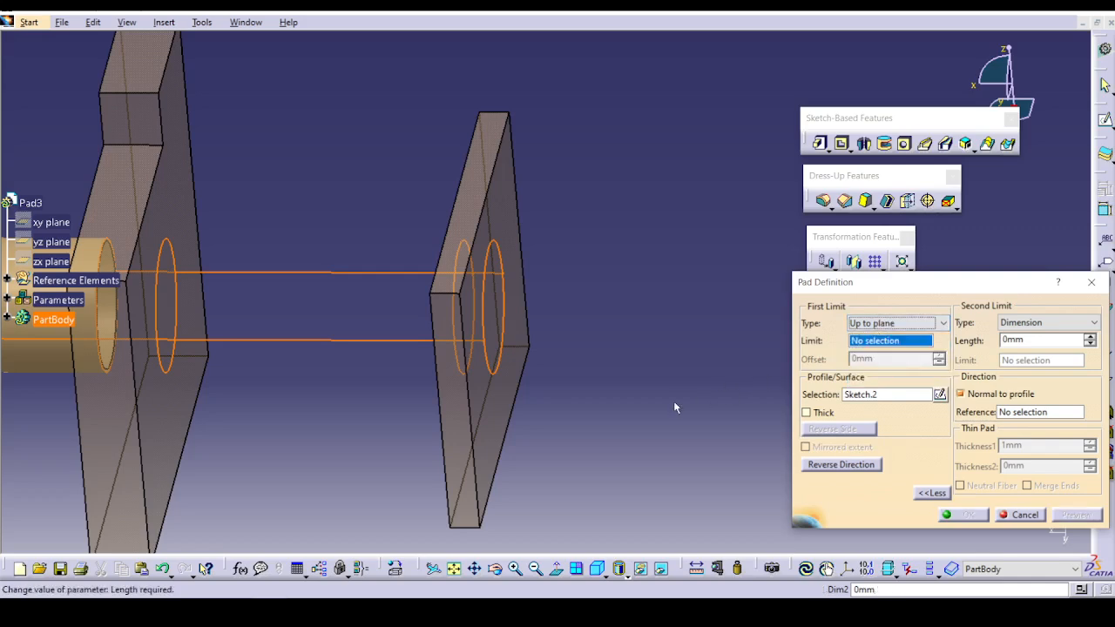
pyautogui.moveTo(371, 430); pyautogui.dragTo(486, 396, button='middle')
pyautogui.click(454, 375)
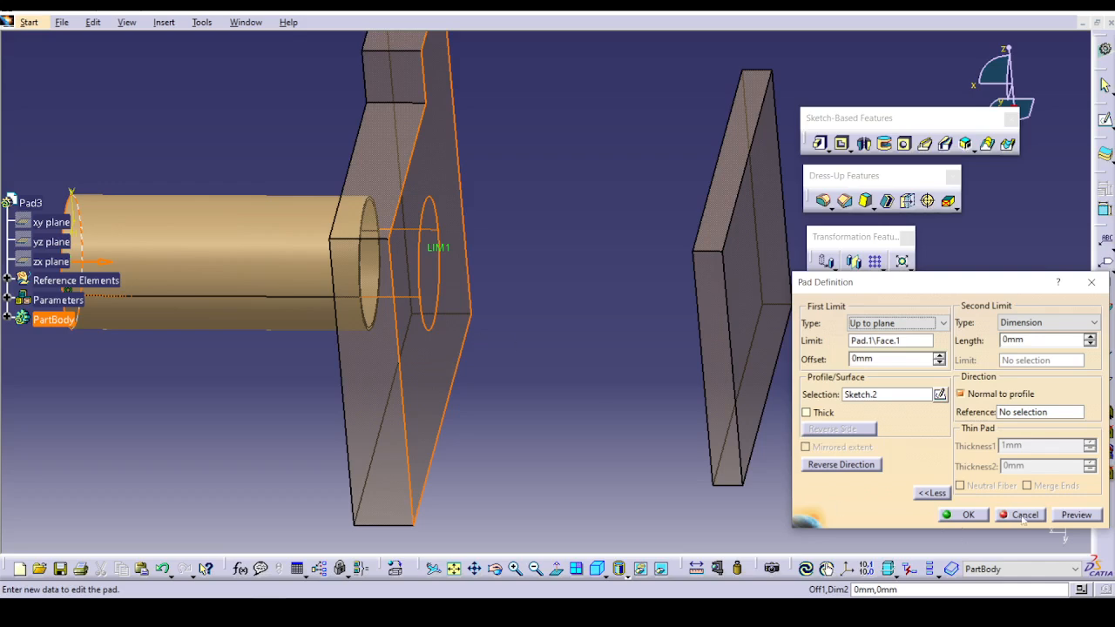
pyautogui.click(1077, 515)
pyautogui.click(983, 516)
pyautogui.click(637, 426)
pyautogui.moveTo(521, 396); pyautogui.dragTo(614, 405, button='middle')
# Reopen the cylindrical pad and limit it with Up to surface at the outer face of the farther plate.
pyautogui.doubleClick(345, 294)
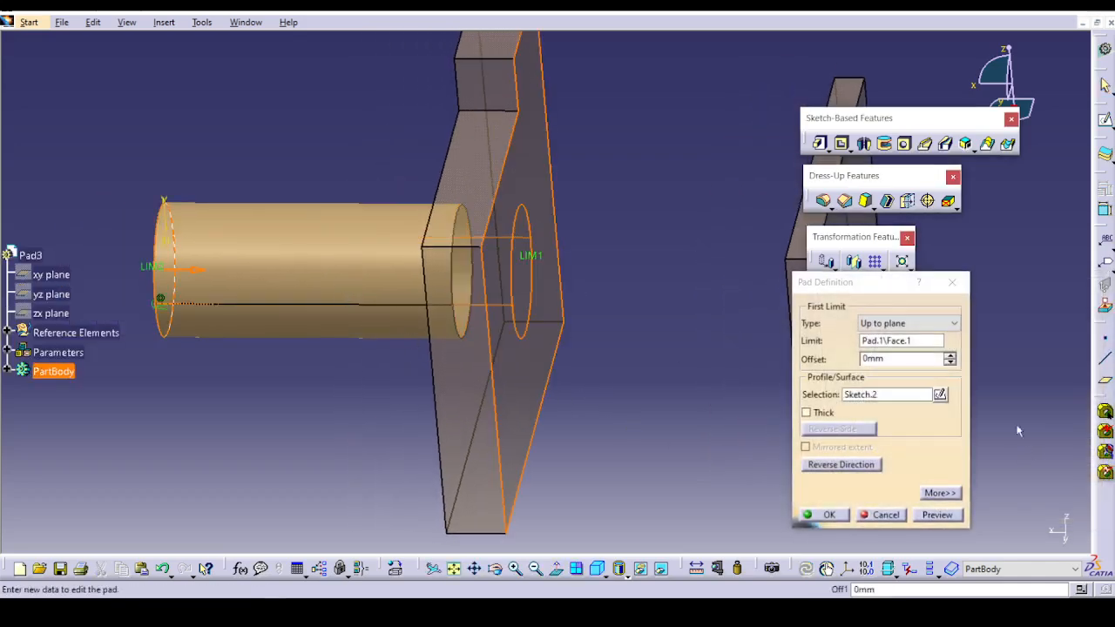
pyautogui.click(911, 323)
pyautogui.click(933, 494)
pyautogui.click(932, 493)
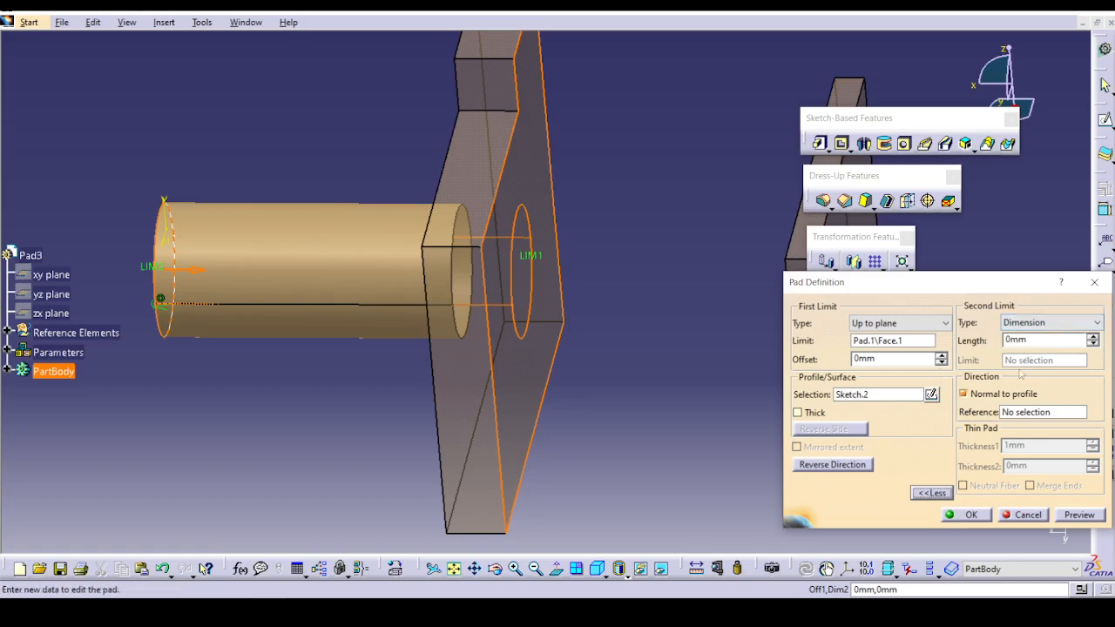
pyautogui.click(898, 324)
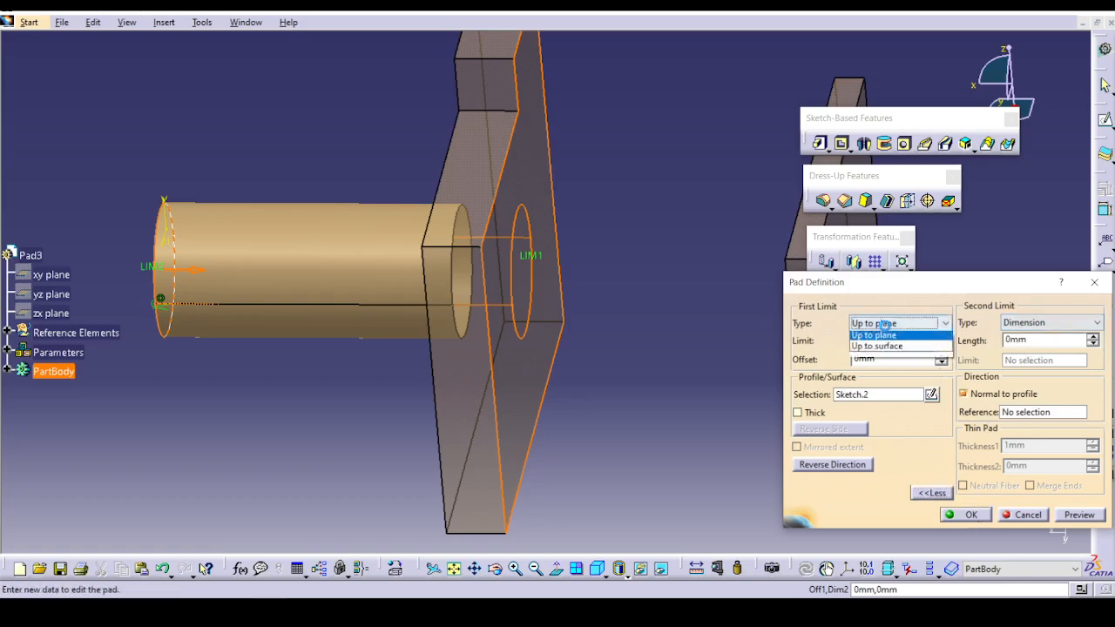
pyautogui.click(897, 383)
pyautogui.moveTo(753, 240); pyautogui.dragTo(535, 290, button='middle')
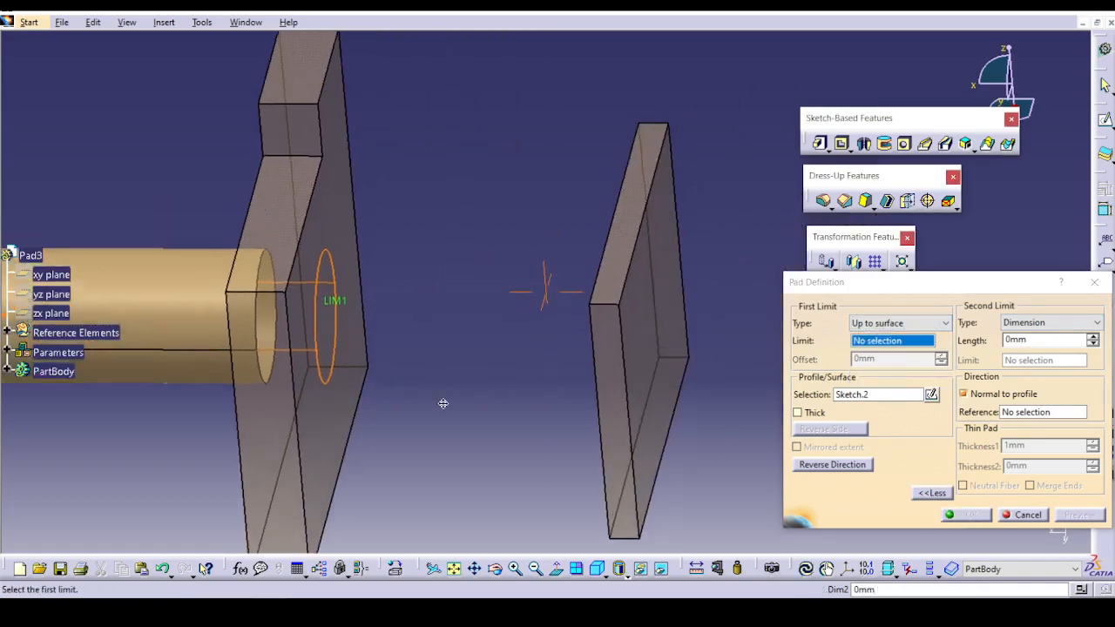
pyautogui.click(636, 330)
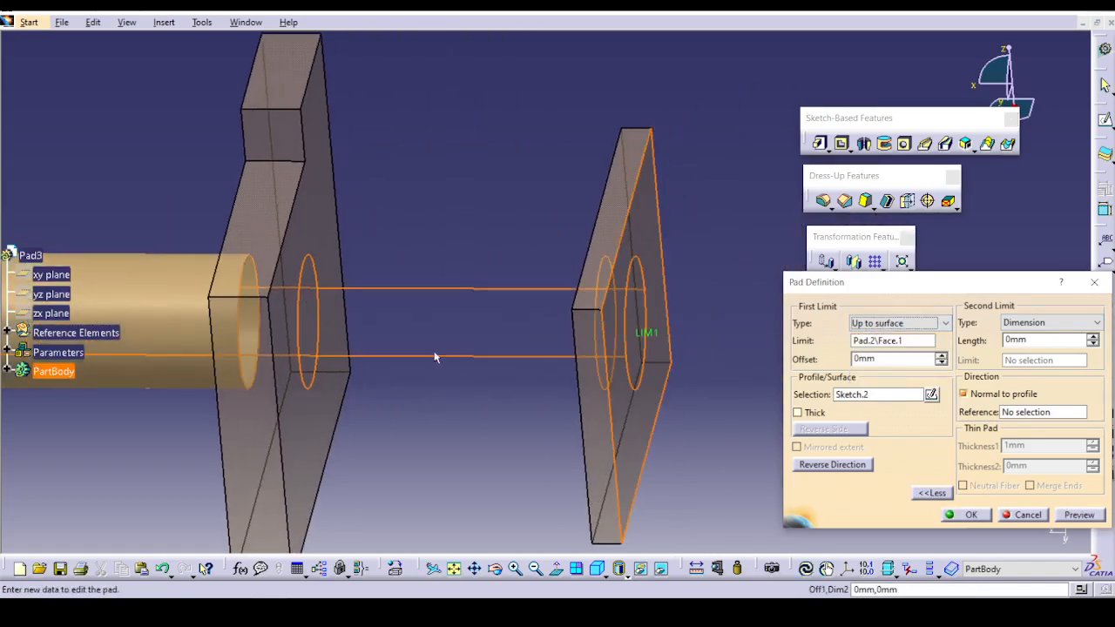
# Replace the limiting surface with the farther plate's face towards the stepped plate, preview the pad and apply it.
pyautogui.moveTo(435, 357); pyautogui.dragTo(784, 326, button='middle')
pyautogui.click(874, 341)
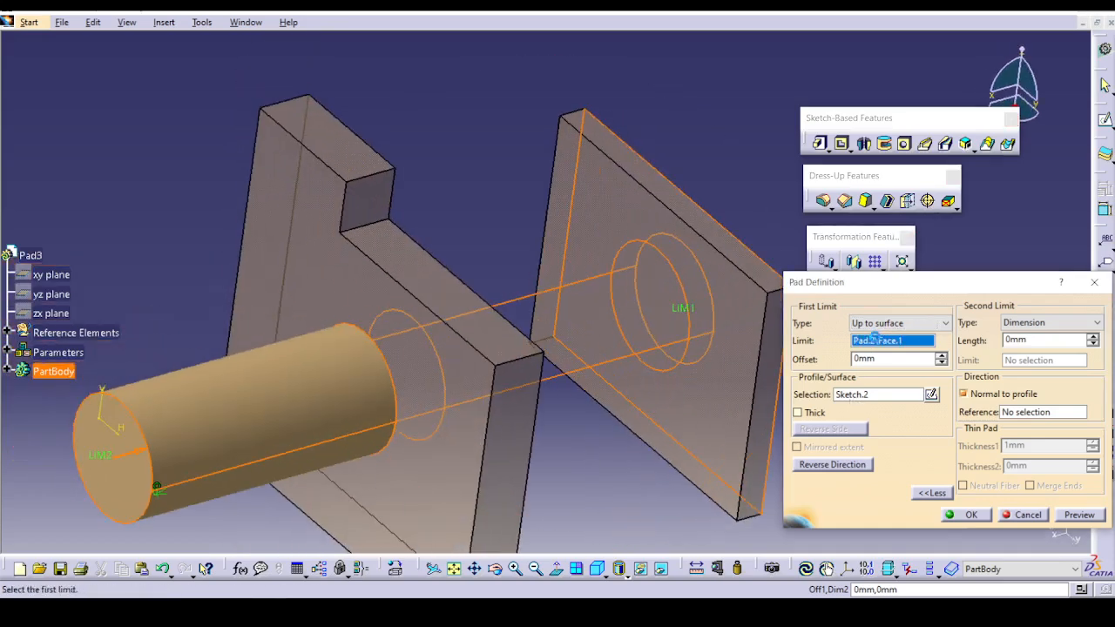
pyautogui.click(694, 394)
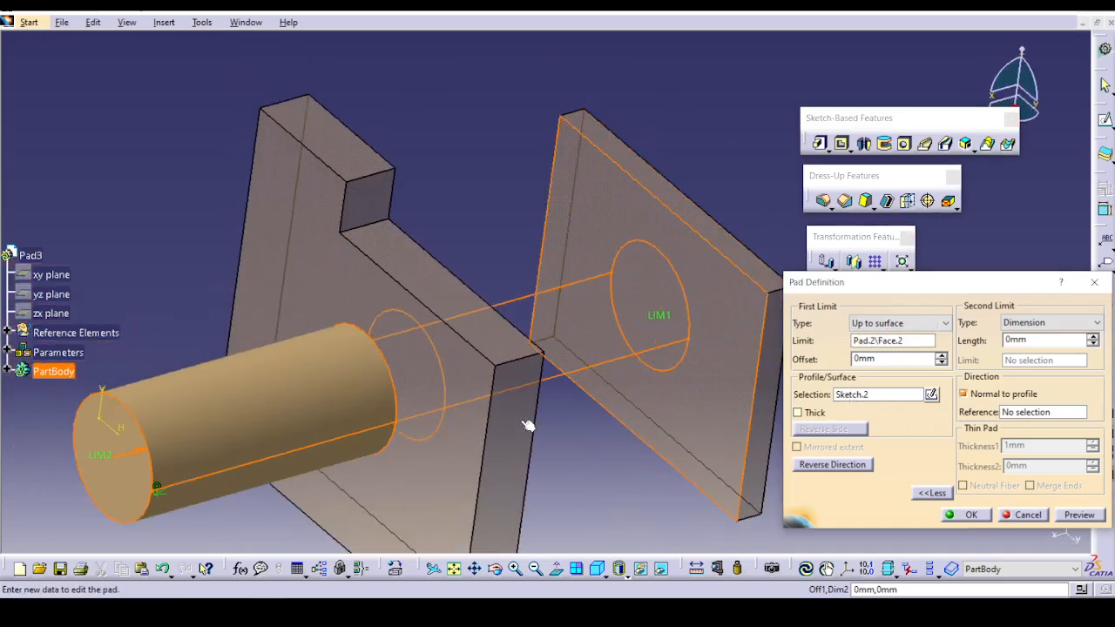
pyautogui.click(1088, 515)
pyautogui.click(966, 515)
pyautogui.moveTo(837, 436); pyautogui.dragTo(916, 424, button='middle')
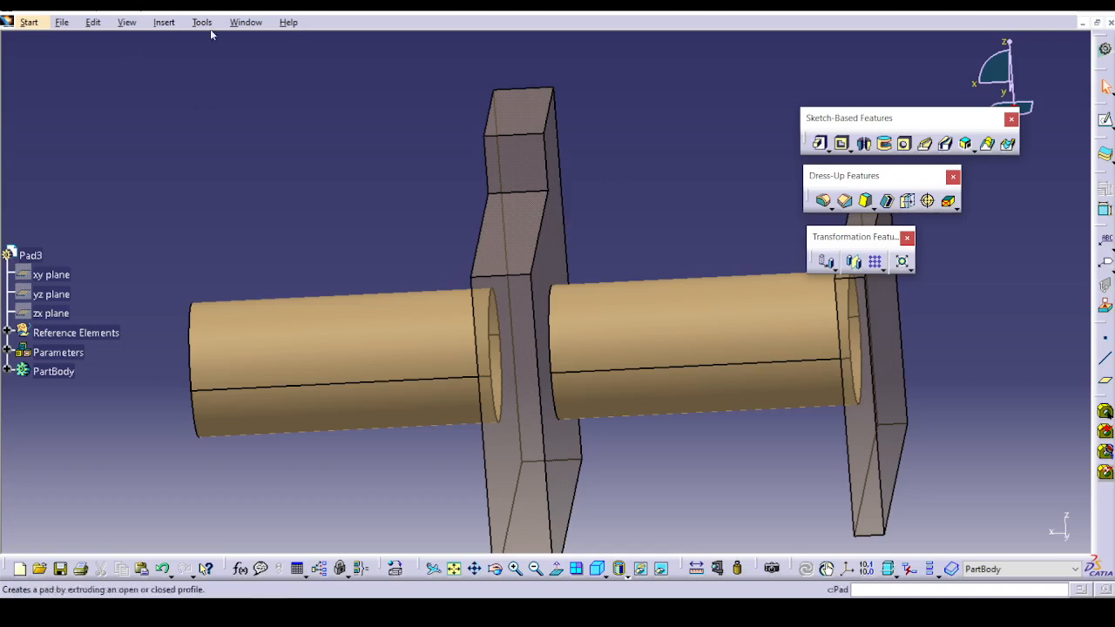
# Switch back to the thin-walled Simple_Pad part and review the definition of Pad.1.
pyautogui.click(258, 22)
pyautogui.click(296, 116)
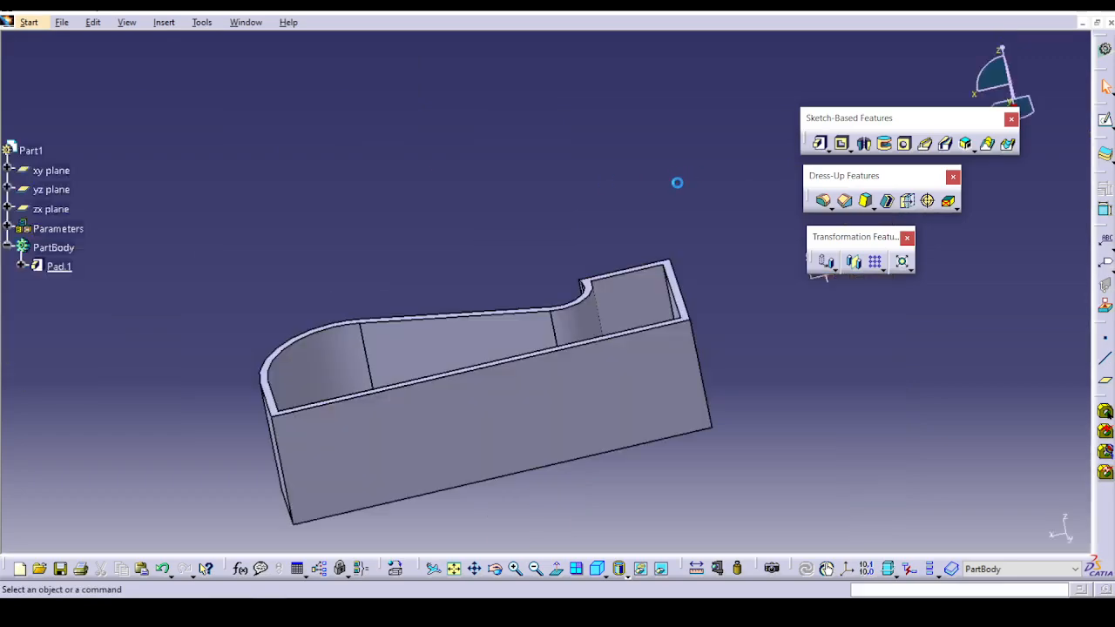
pyautogui.doubleClick(59, 266)
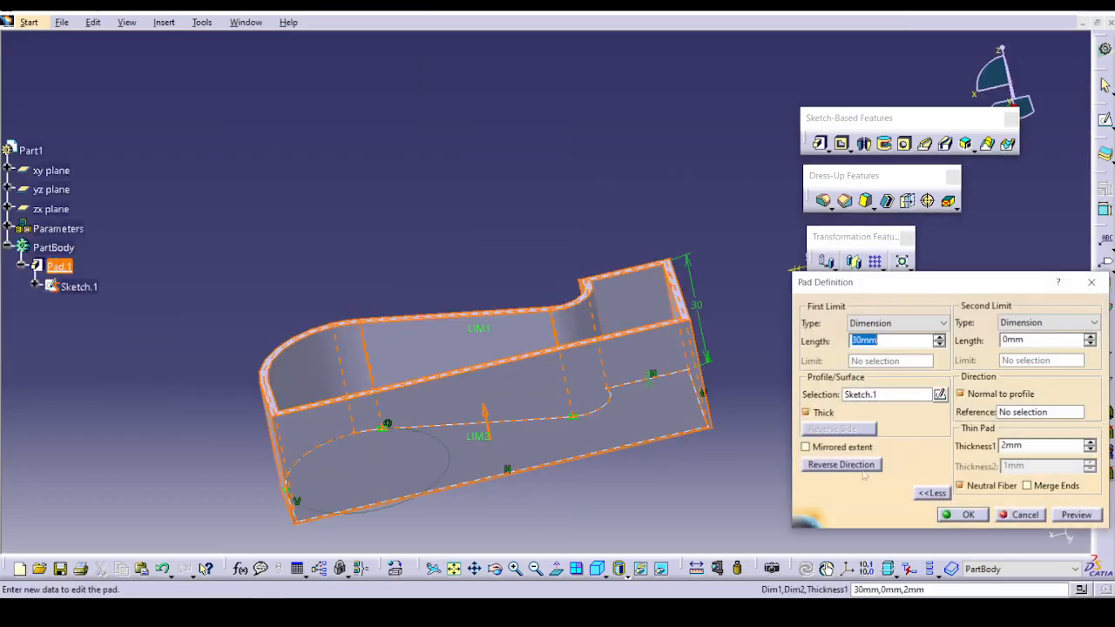
pyautogui.click(968, 514)
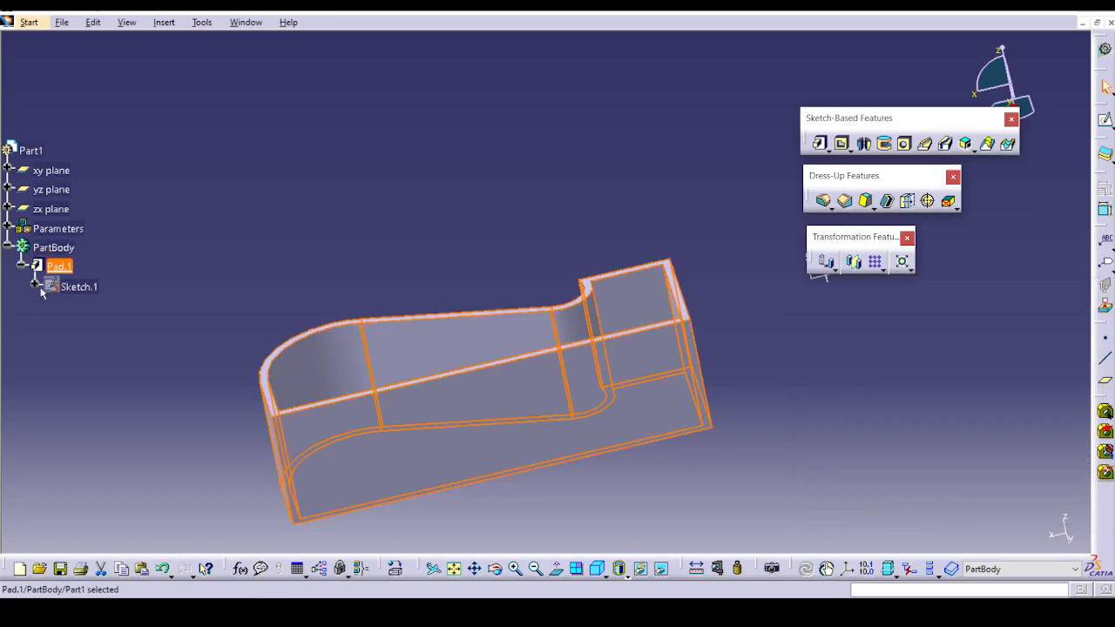
# Reopen the definition of Pad.1, turn off its Thick option and apply it as a solid pad.
pyautogui.doubleClick(58, 267)
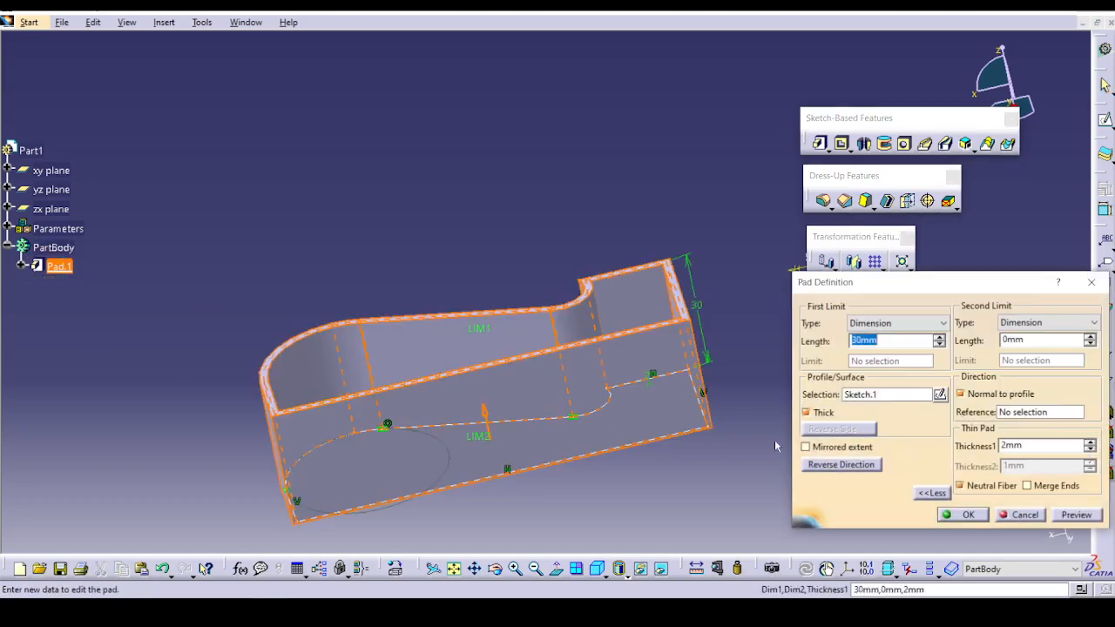
pyautogui.click(822, 415)
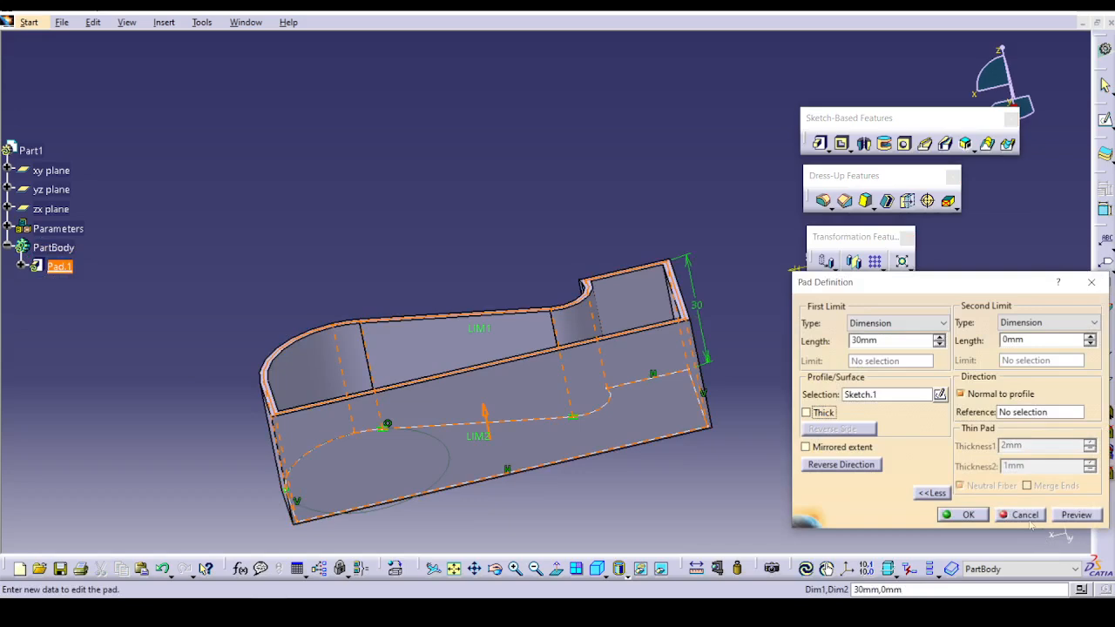
pyautogui.click(959, 518)
pyautogui.moveTo(498, 411); pyautogui.dragTo(718, 196, button='middle')
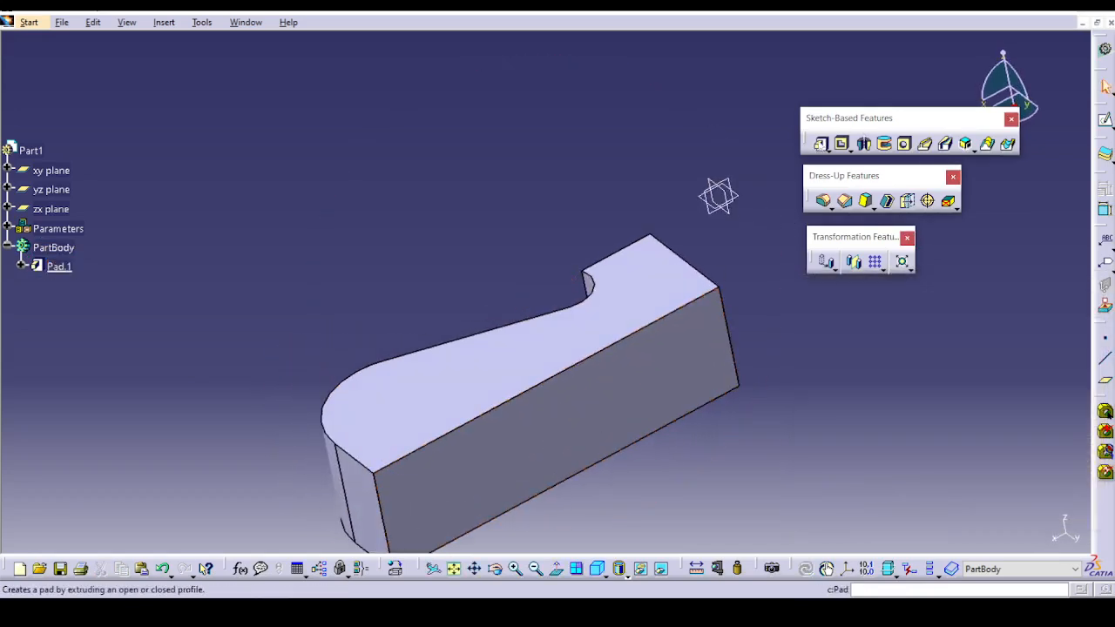
pyautogui.click(827, 150)
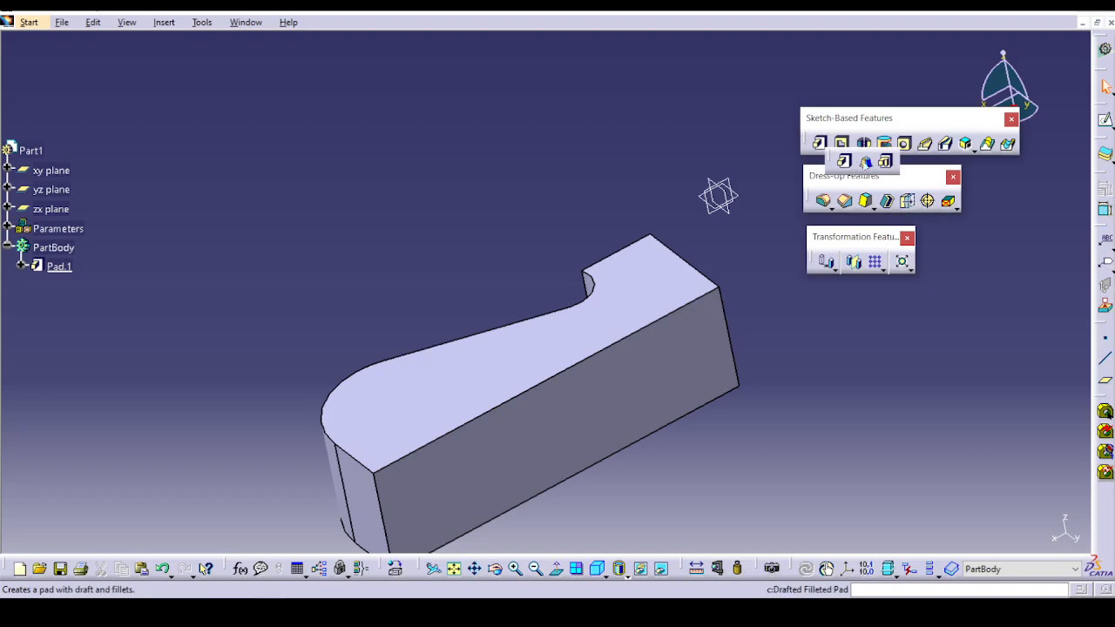
pyautogui.click(865, 162)
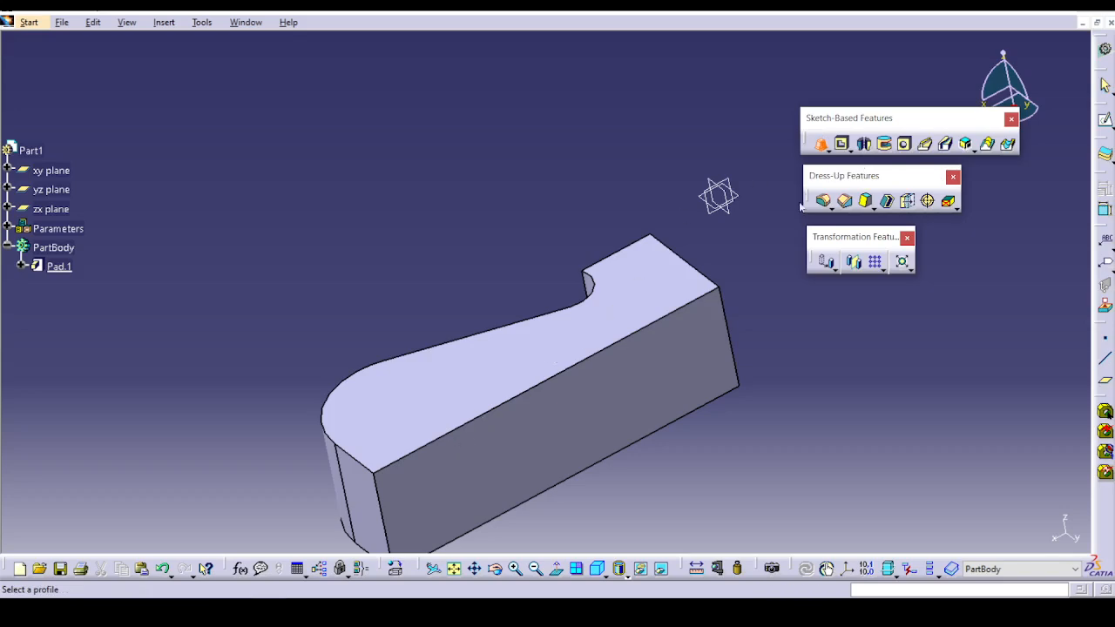
pyautogui.click(21, 270)
pyautogui.click(72, 287)
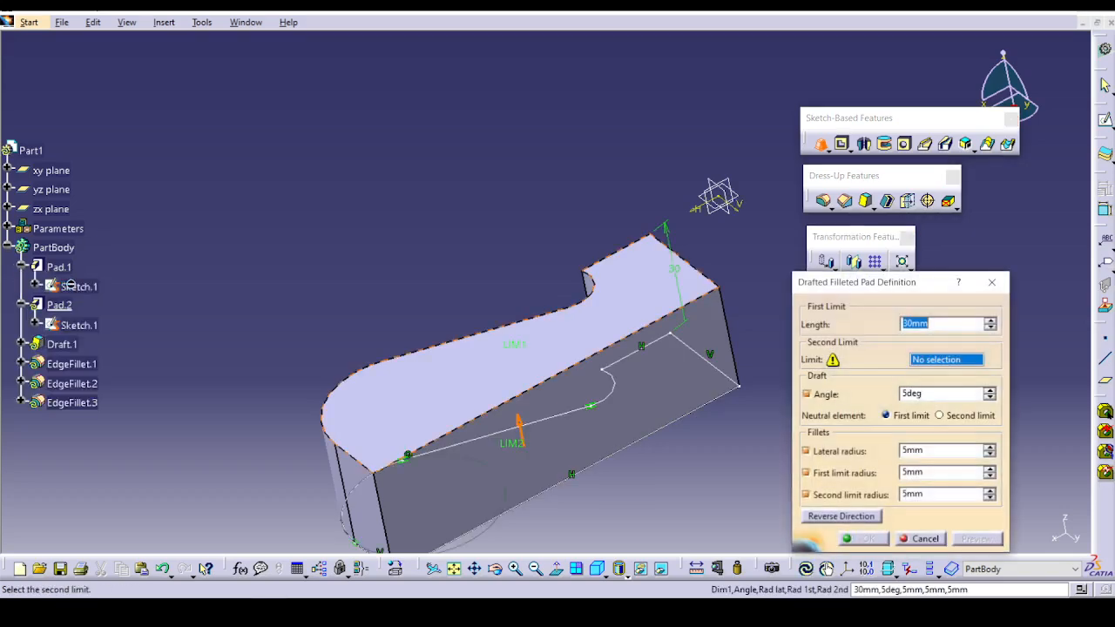
pyautogui.moveTo(564, 425); pyautogui.dragTo(558, 368, button='middle')
pyautogui.click(439, 334)
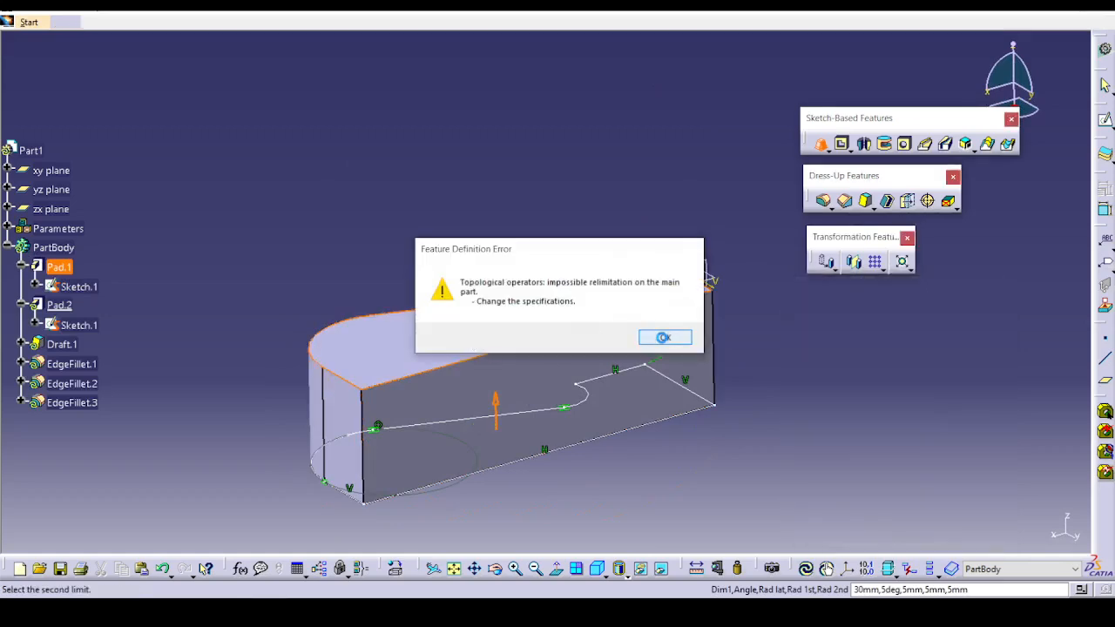
pyautogui.click(662, 338)
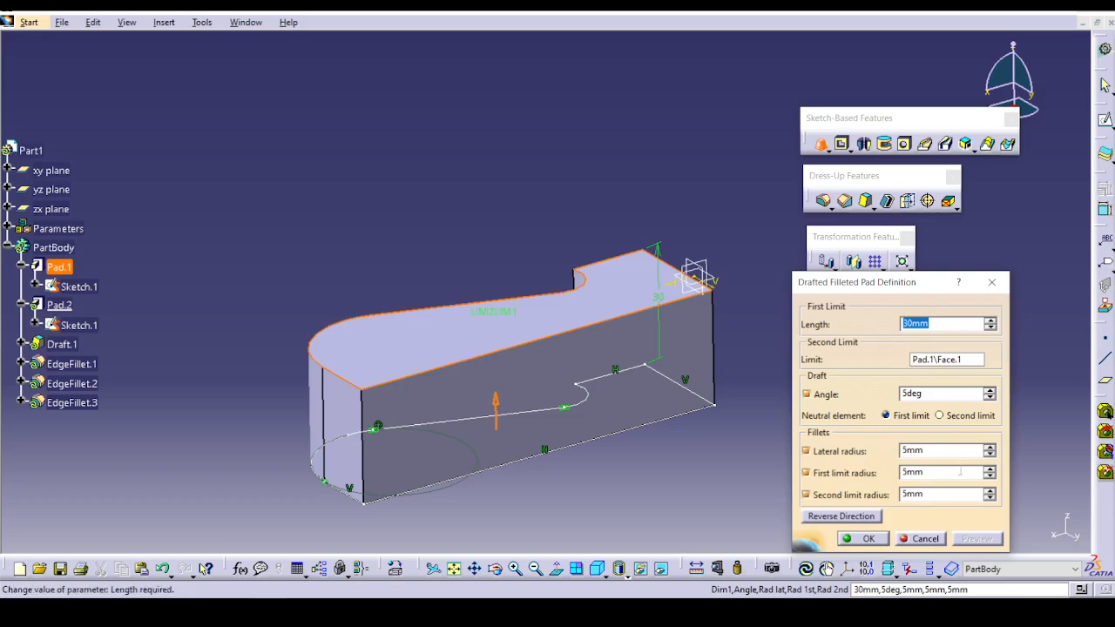
pyautogui.click(946, 419)
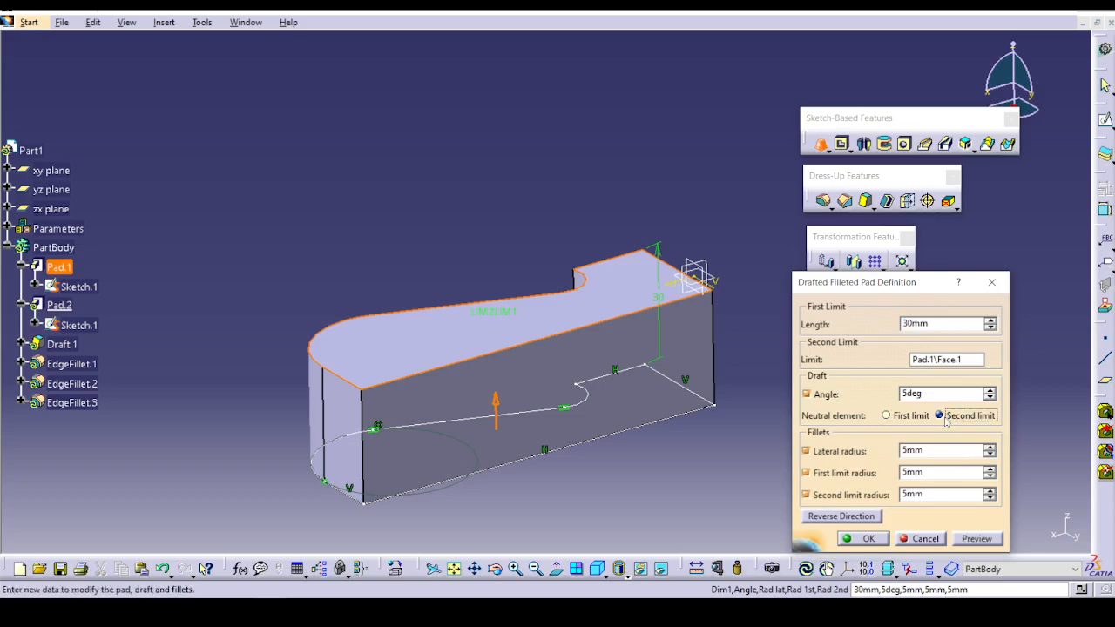
pyautogui.click(905, 416)
pyautogui.click(983, 539)
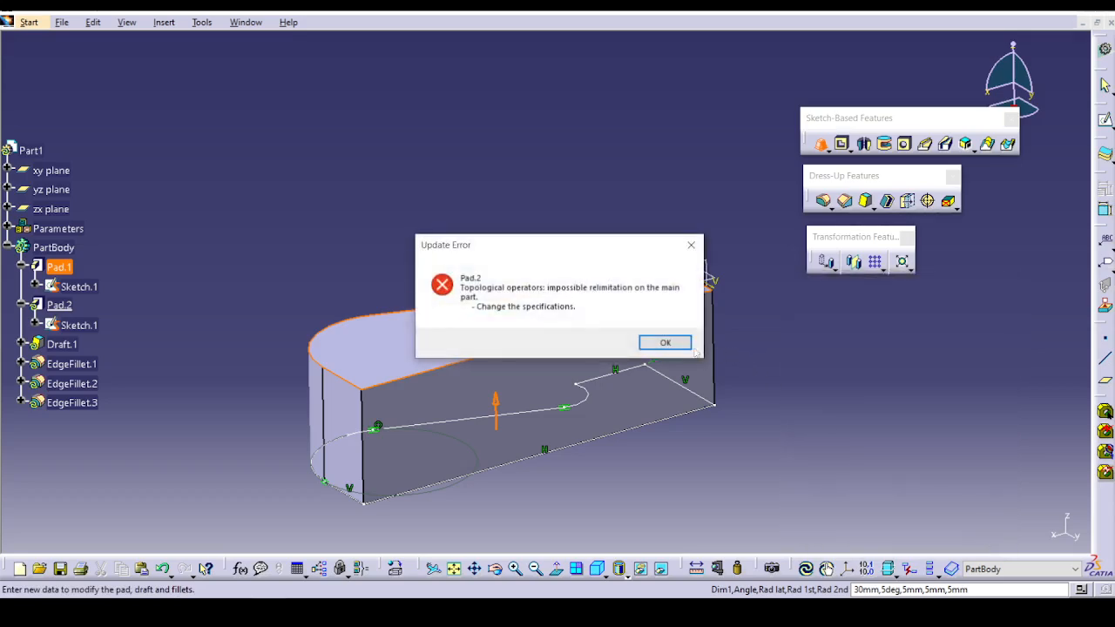
pyautogui.click(684, 345)
pyautogui.click(922, 538)
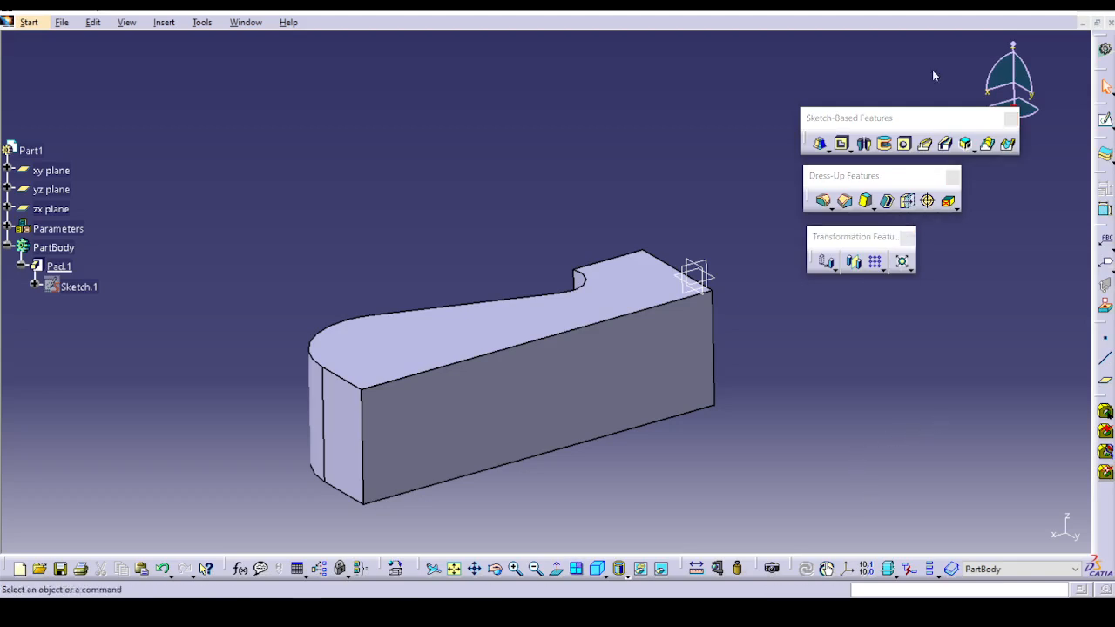
# Start a new sketch on the upper planar face of the solid pad.
pyautogui.click(873, 24)
pyautogui.moveTo(779, 346); pyautogui.dragTo(792, 368, button='middle')
pyautogui.click(551, 340)
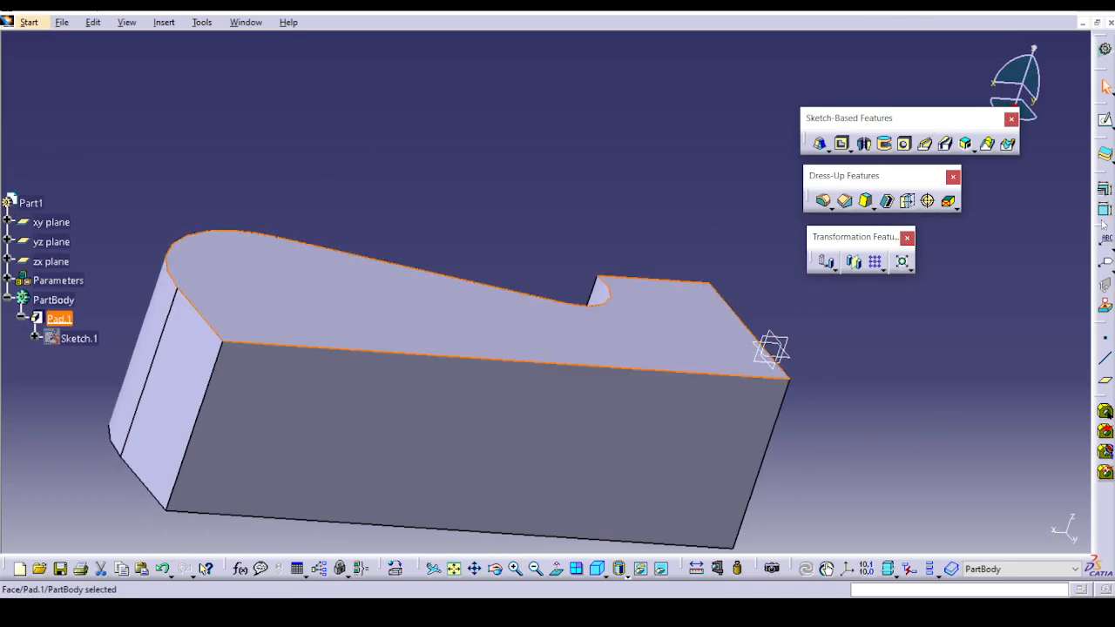
pyautogui.click(1105, 120)
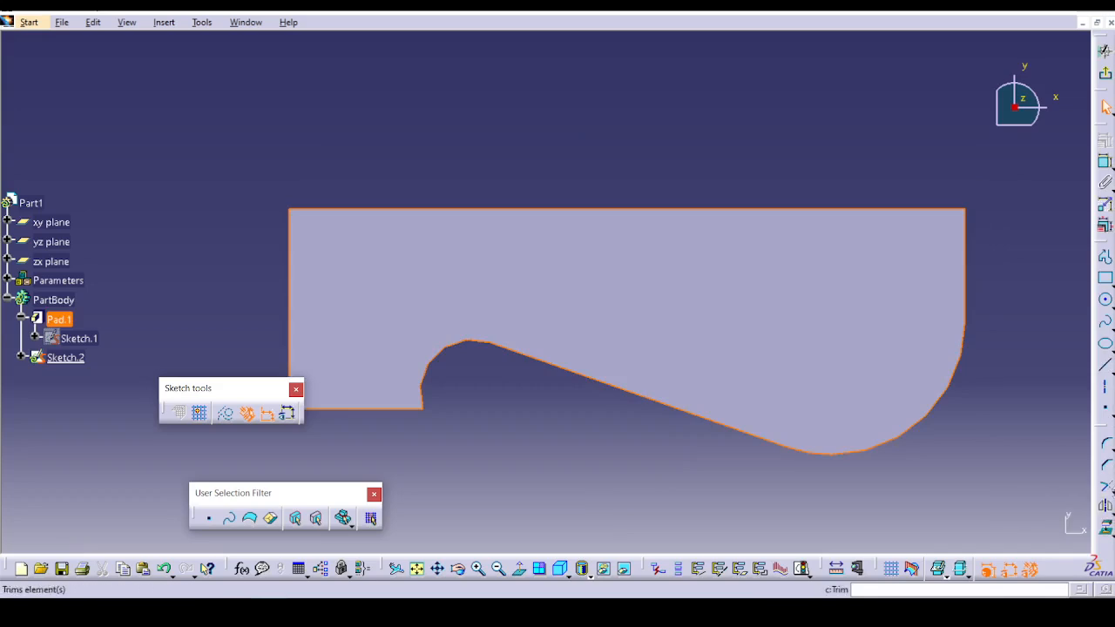
# Try offsetting the face outline inward by about 13 mm and undo the offset.
pyautogui.click(1111, 516)
pyautogui.click(828, 351)
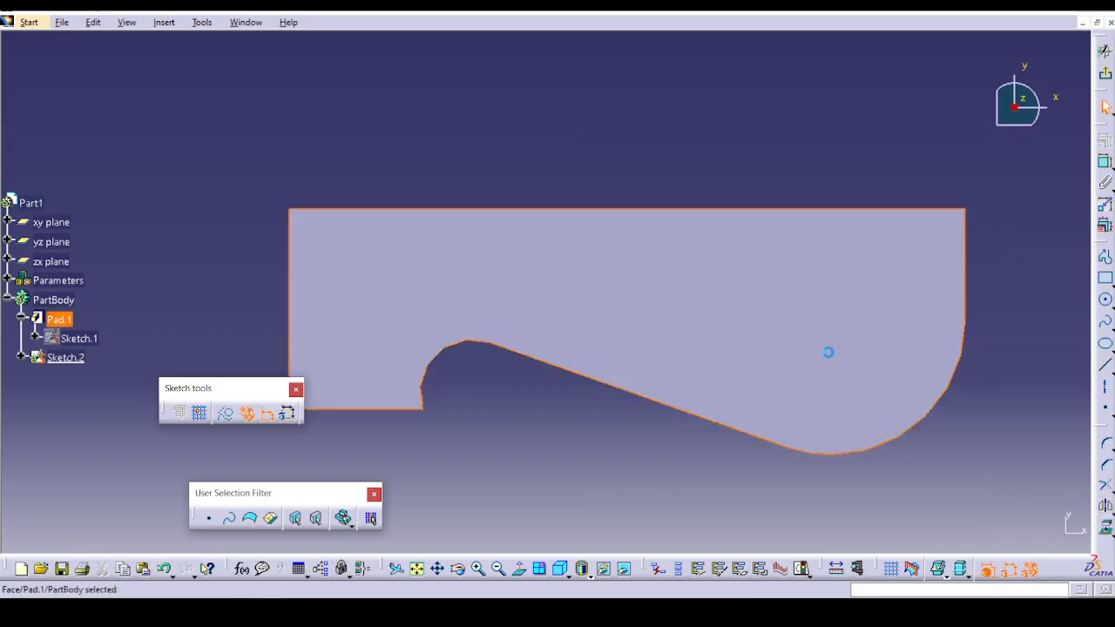
pyautogui.click(1111, 515)
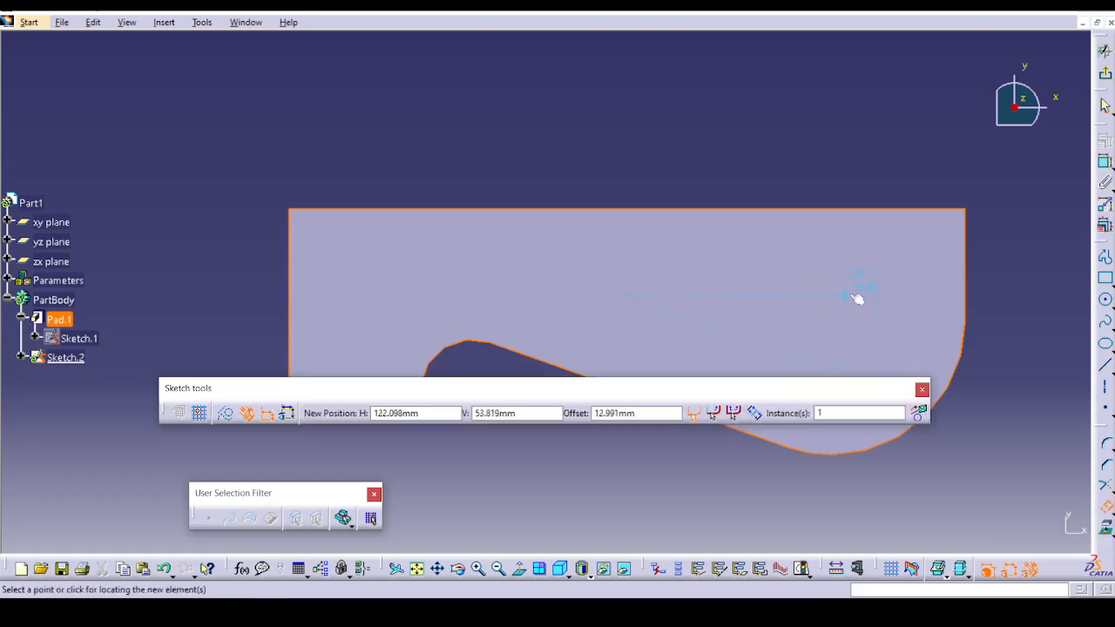
pyautogui.click(851, 293)
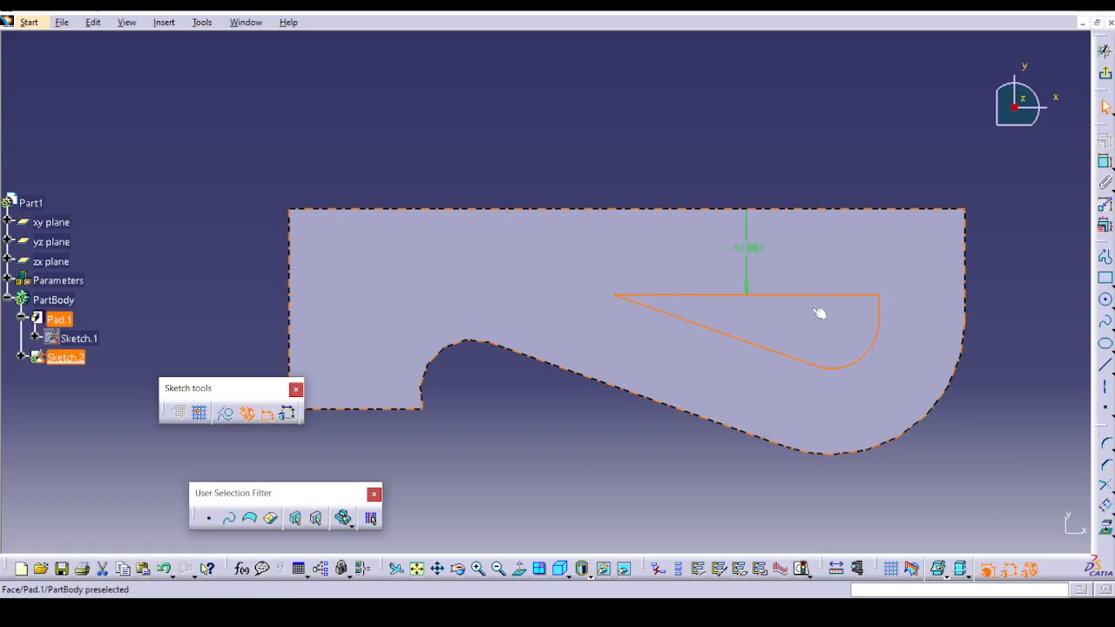
pyautogui.hotkey('ctrl', 'z')
# Offset the face outline inward by 7 mm and exit the sketch.
pyautogui.click(1106, 508)
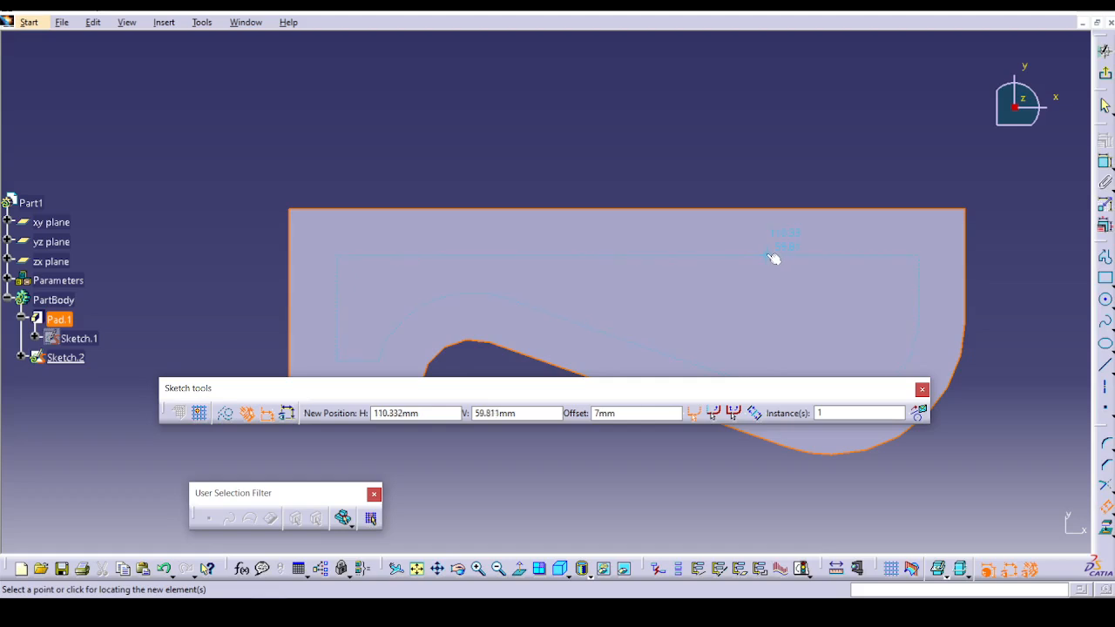
pyautogui.click(778, 258)
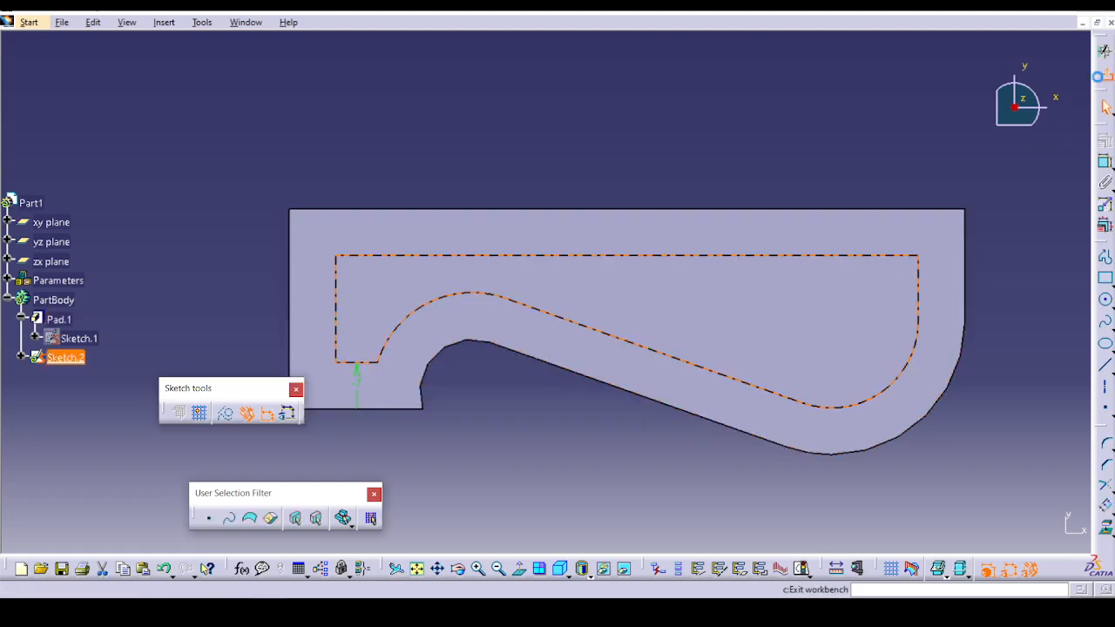
pyautogui.click(1105, 75)
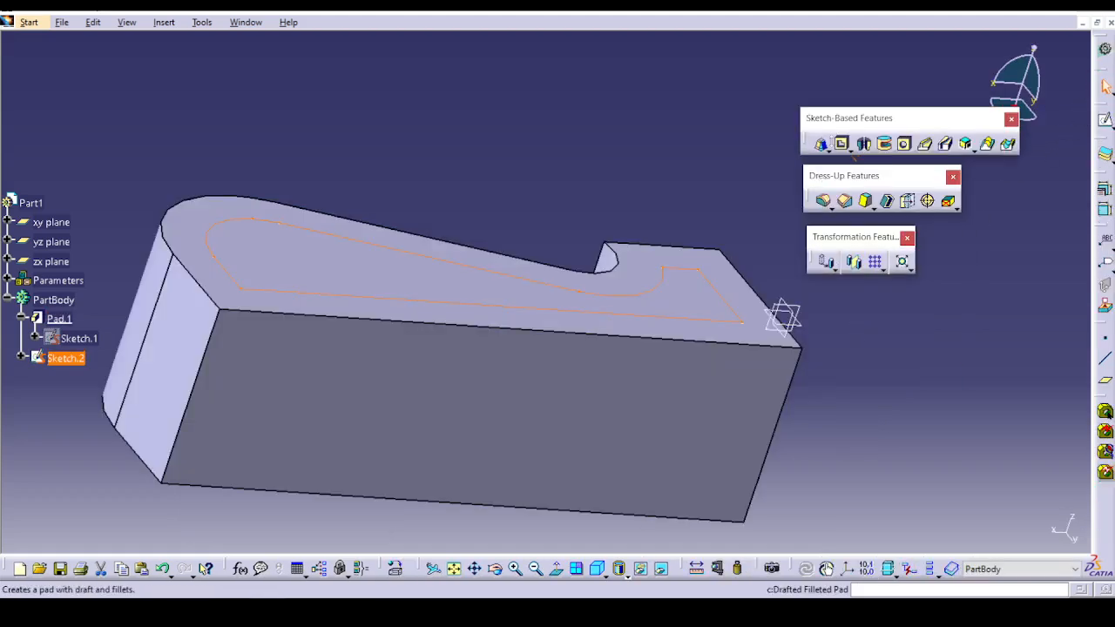
# Start a Drafted Filleted Pad 30 mm long from the inner offset sketch, using the upper face of Pad.1 as second limit.
pyautogui.click(821, 145)
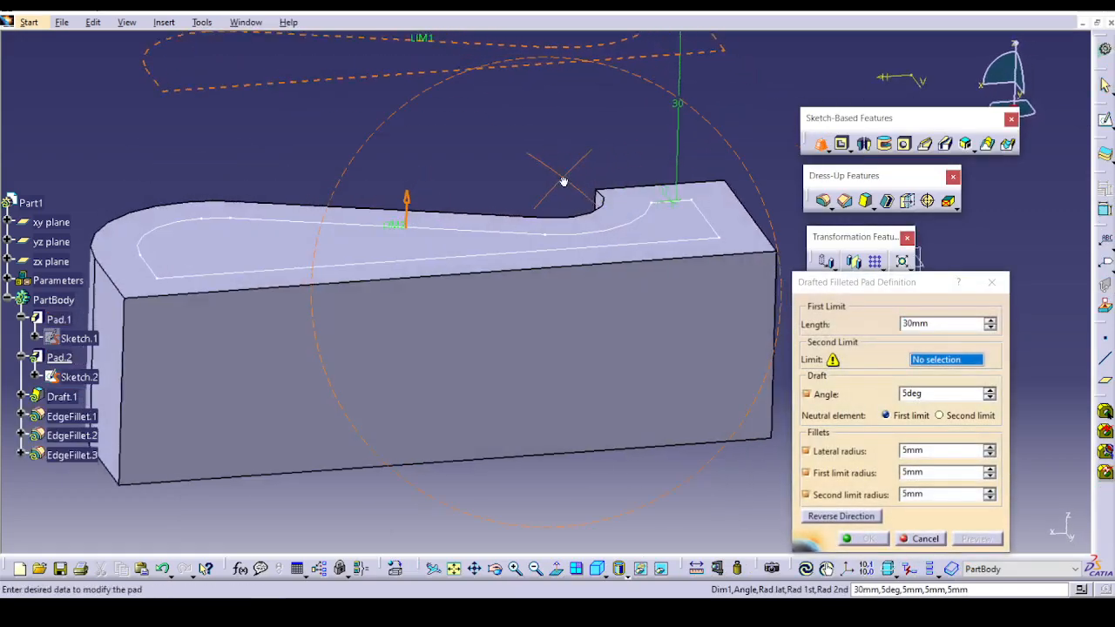
pyautogui.moveTo(572, 313); pyautogui.dragTo(649, 248, button='middle')
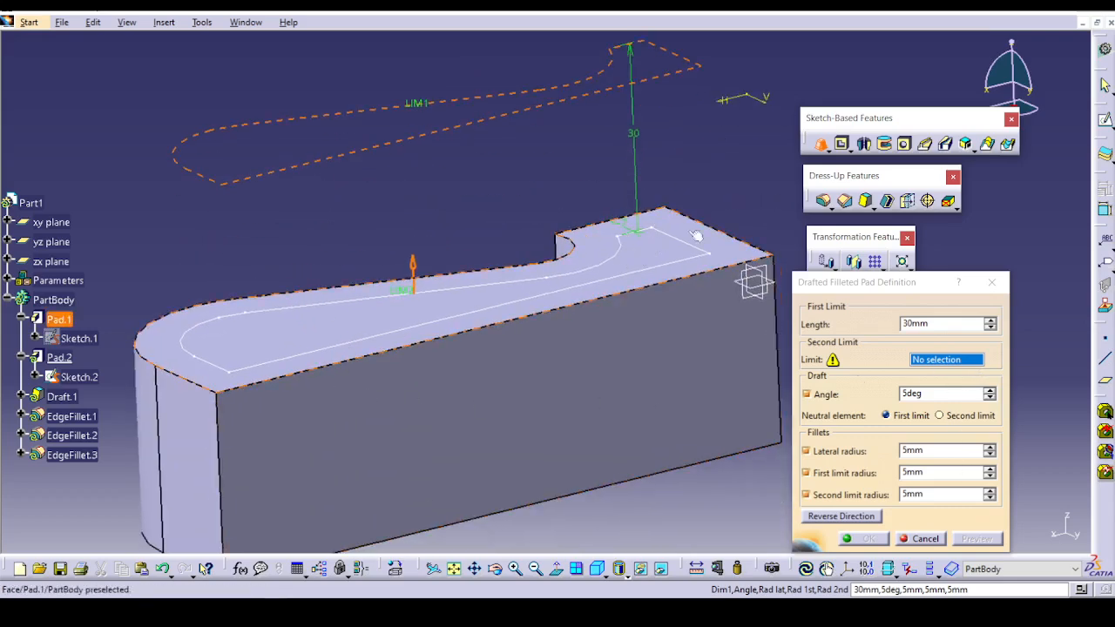
pyautogui.click(194, 366)
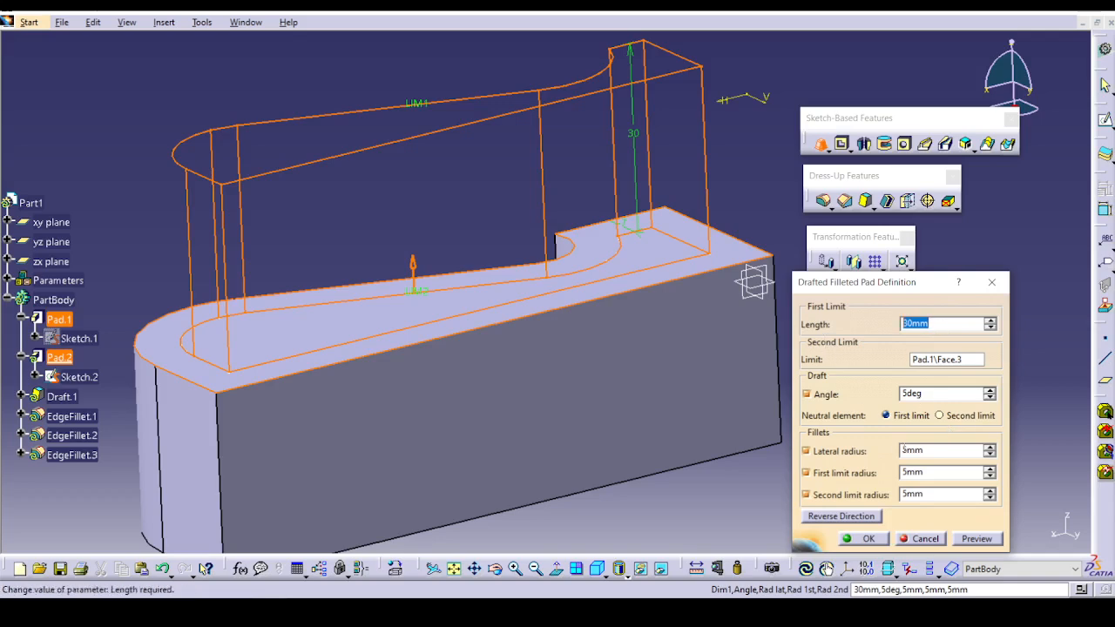
pyautogui.click(940, 396)
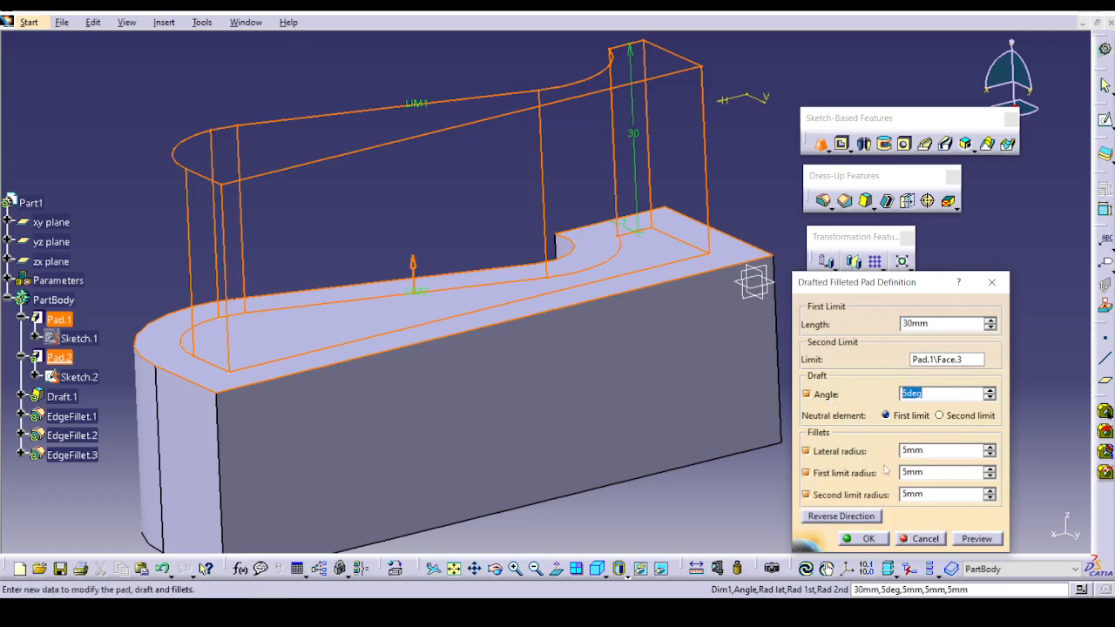
# Try previewing the drafted filleted pad with first and second limit radii of 7 mm.
pyautogui.click(990, 491)
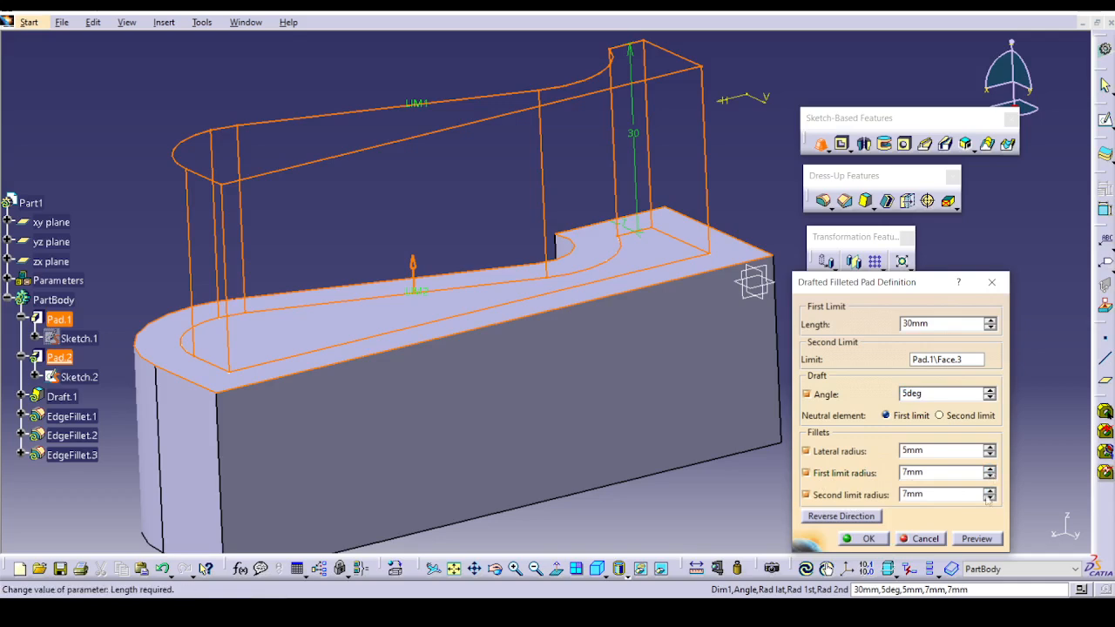
pyautogui.click(977, 538)
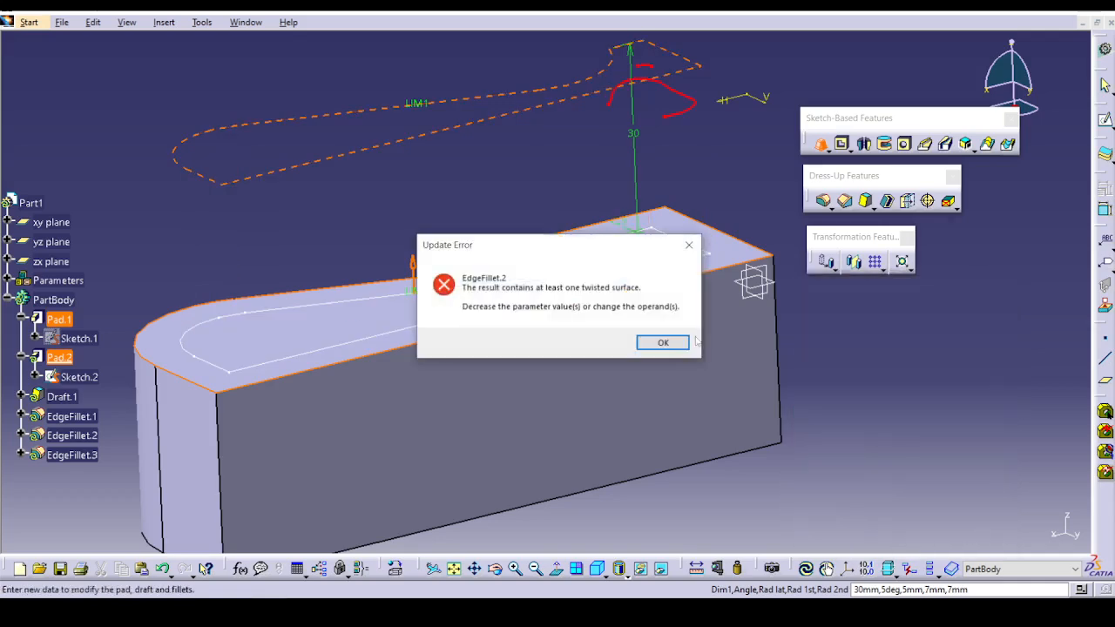
pyautogui.click(662, 342)
# Reduce the first and second limit radii to 3 mm, preview the result and create the drafted filleted pad.
pyautogui.click(990, 476)
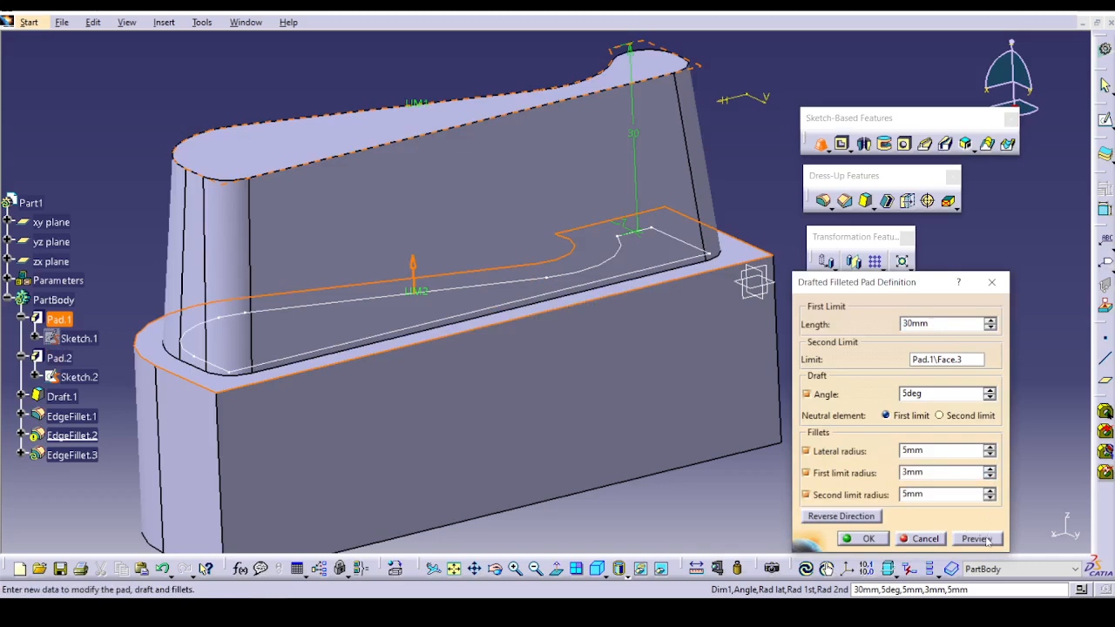
pyautogui.click(977, 539)
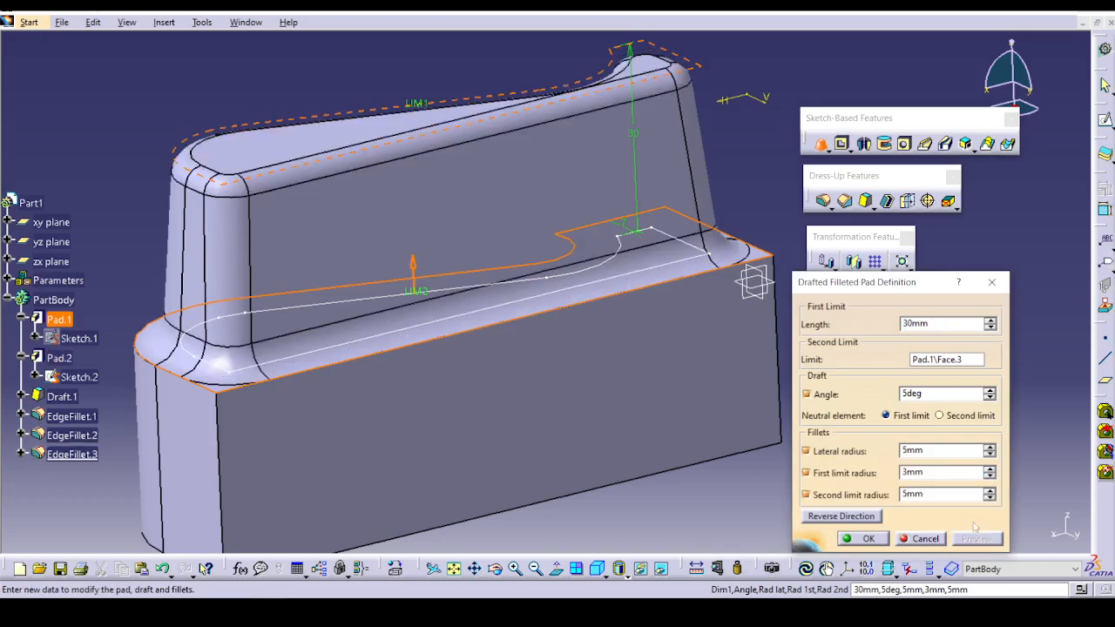
pyautogui.click(990, 499)
pyautogui.click(985, 541)
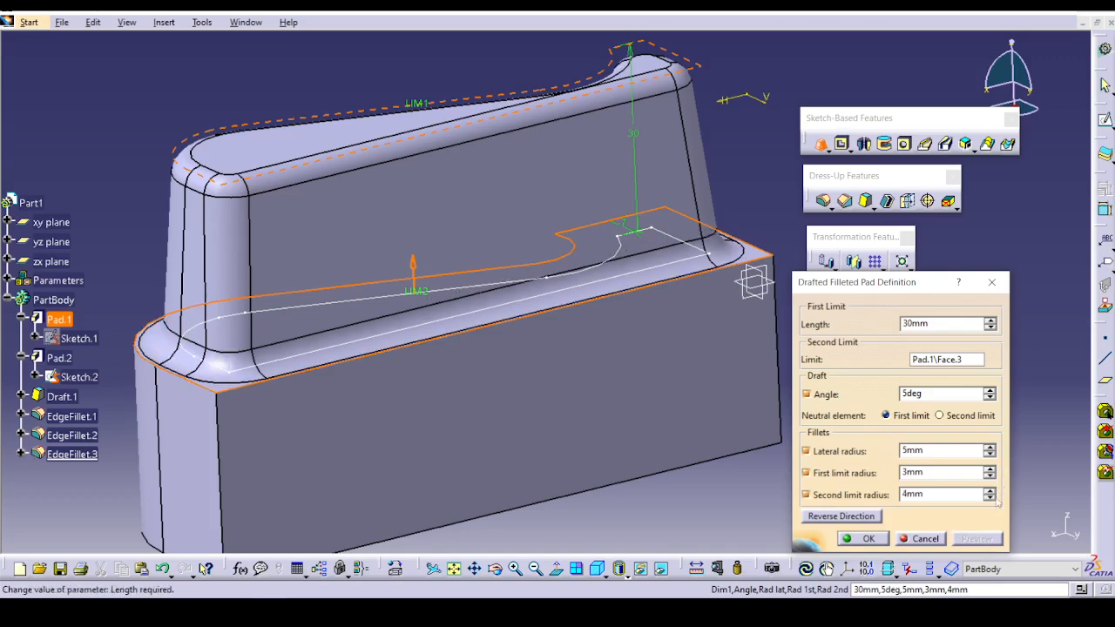
pyautogui.click(991, 499)
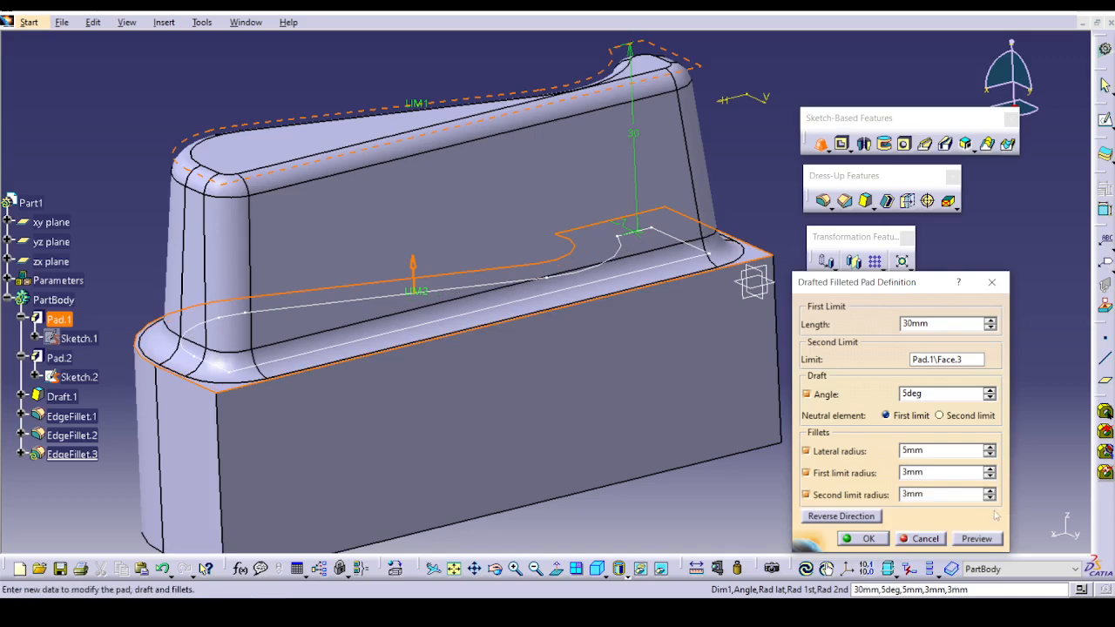
pyautogui.click(978, 539)
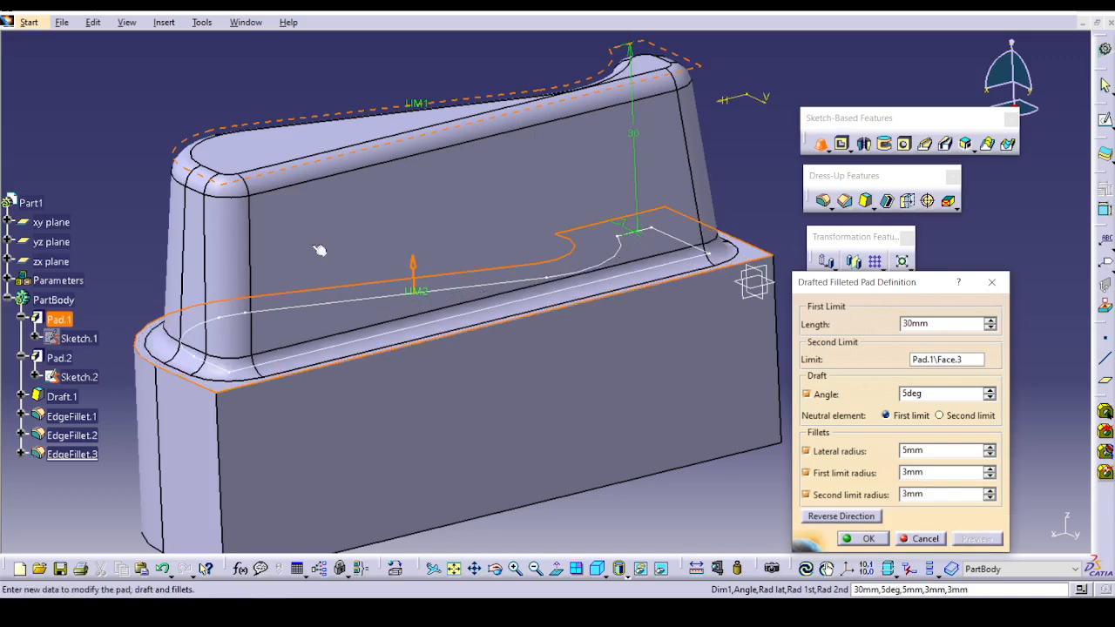
pyautogui.click(882, 540)
# Close the Ex-1 Simple_Pad part without saving its changes.
pyautogui.moveTo(784, 455); pyautogui.dragTo(488, 309, button='middle')
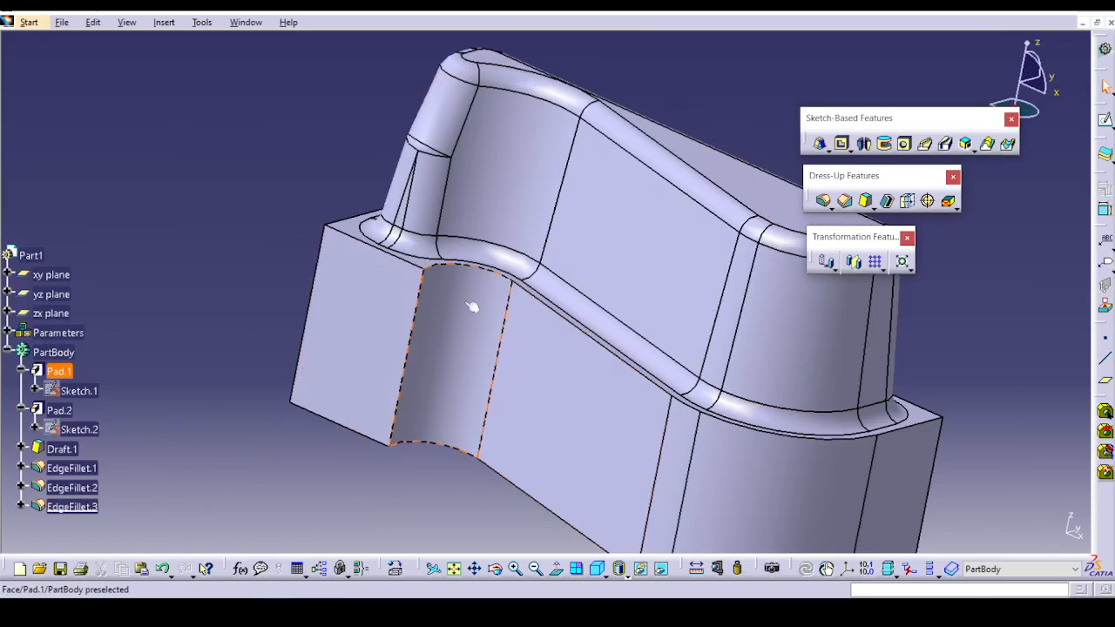
pyautogui.click(827, 151)
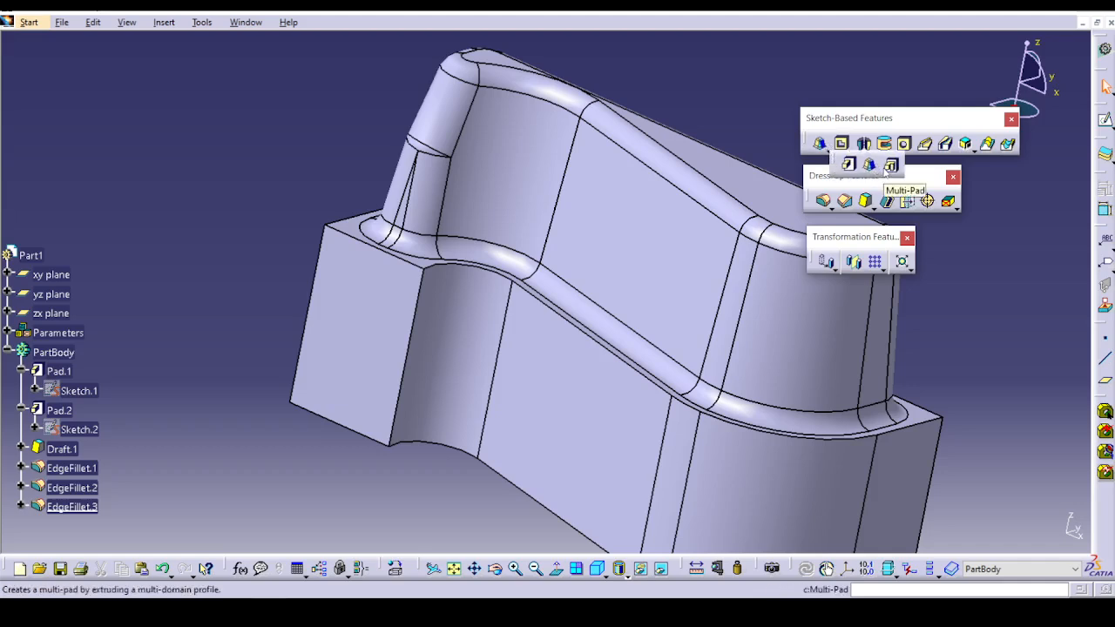
pyautogui.click(1111, 25)
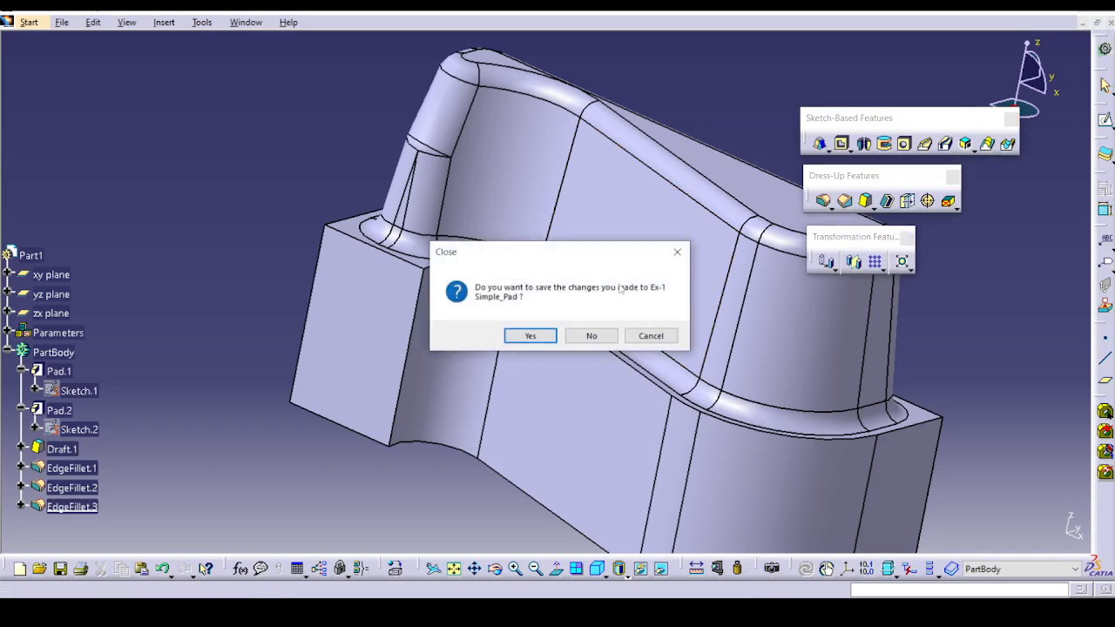
pyautogui.click(585, 334)
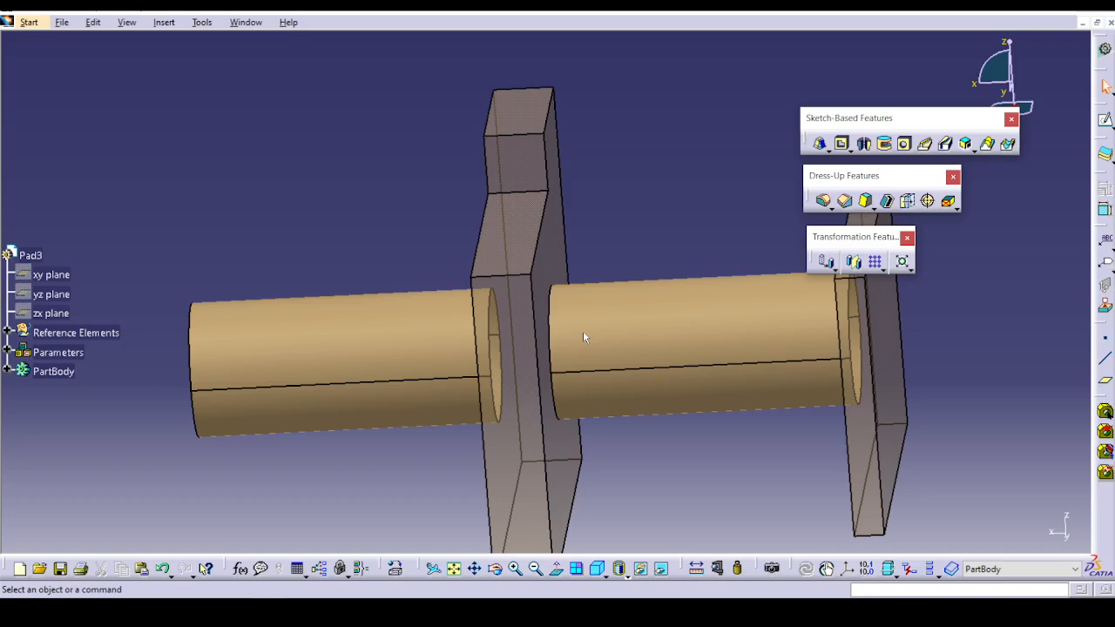
# Create a new Part Design part named Part2 with hybrid design and geometrical set left off.
pyautogui.click(29, 22)
pyautogui.moveTo(75, 54)
pyautogui.click(237, 56)
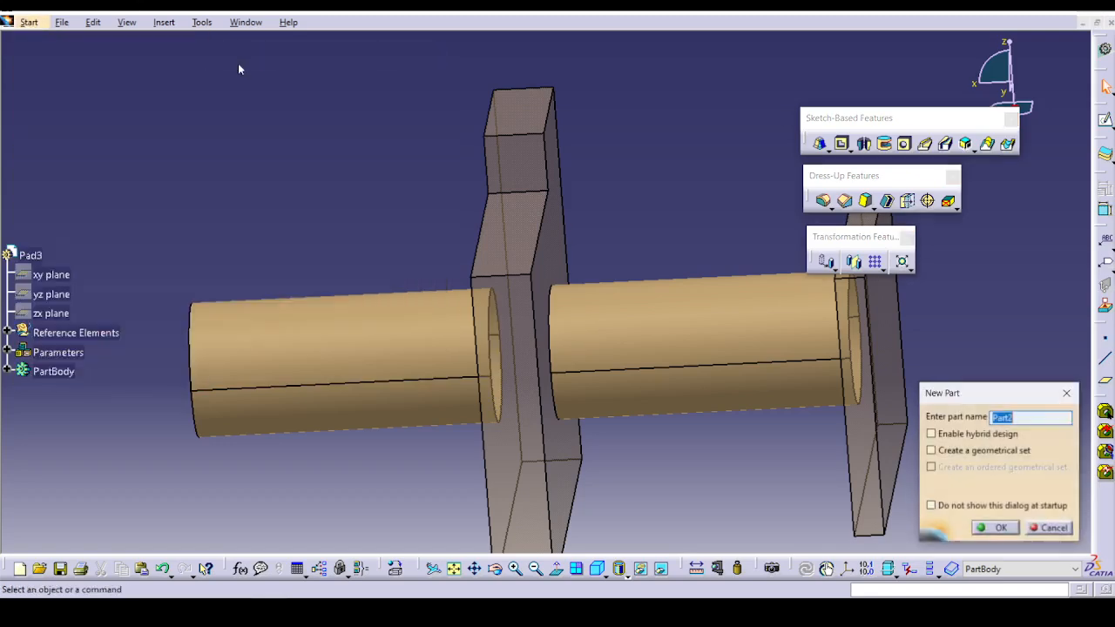
pyautogui.click(999, 528)
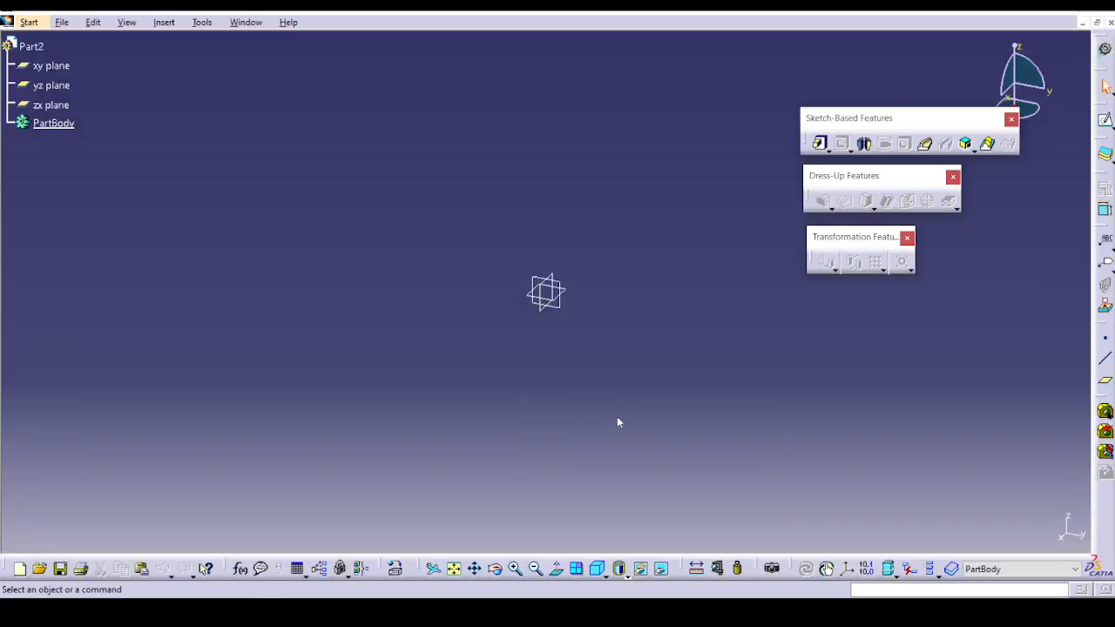
# Start a sketch on the xy plane and draw a circle of about 27 mm radius on the positive H side.
pyautogui.click(562, 289)
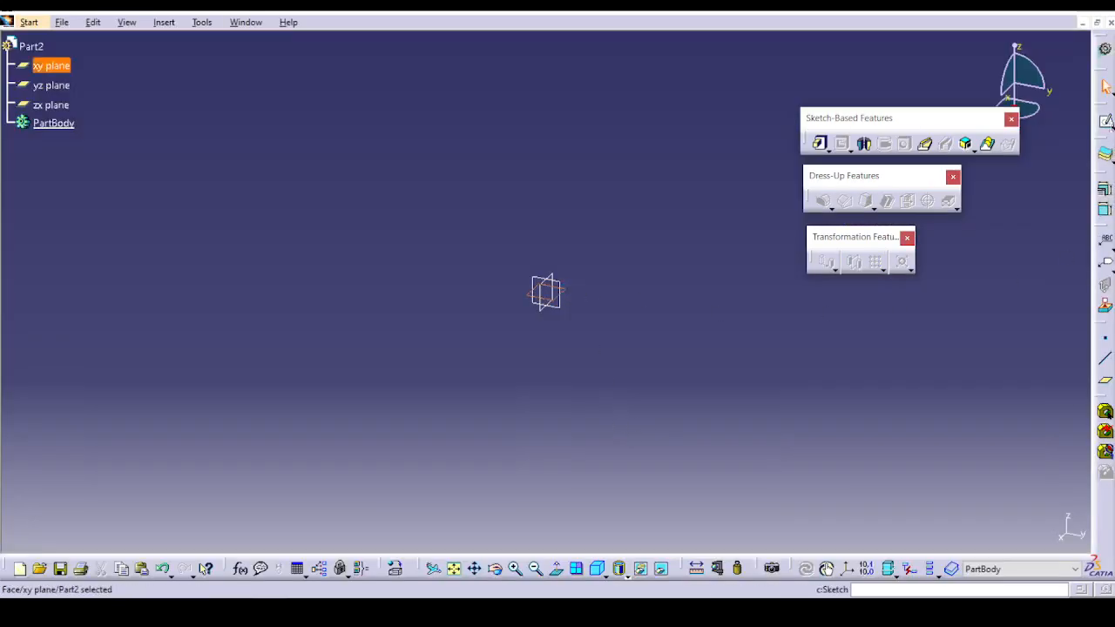
pyautogui.click(1106, 122)
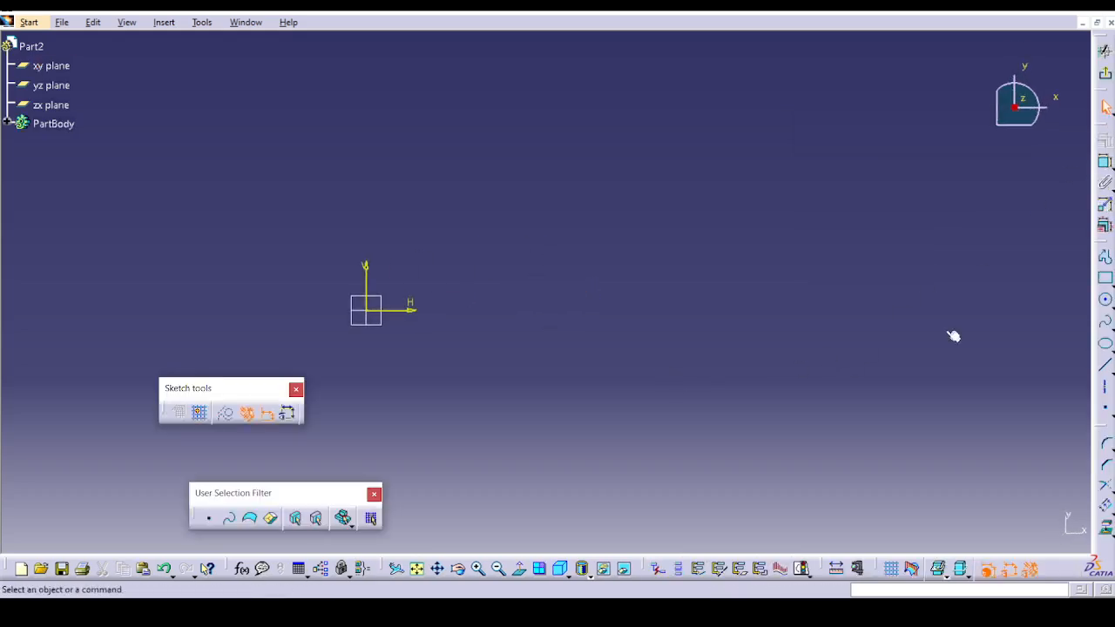
pyautogui.click(1105, 299)
pyautogui.click(622, 320)
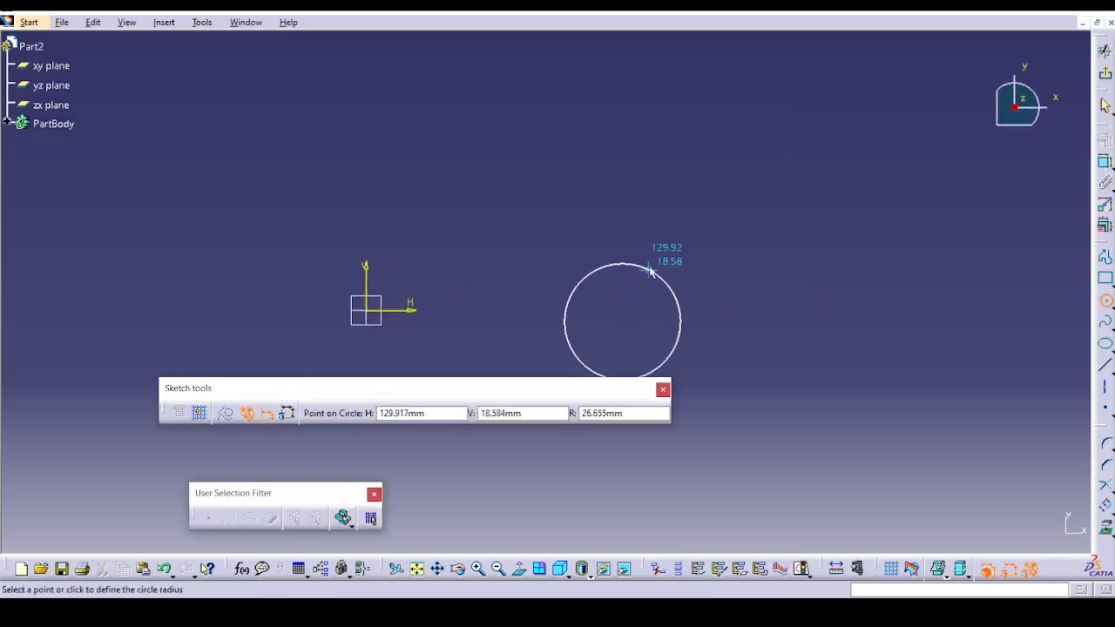
pyautogui.click(650, 271)
# Draw a closed triangle with a horizontal base beyond the circle, farther from the origin, using the Profile tool.
pyautogui.click(1106, 257)
pyautogui.click(874, 263)
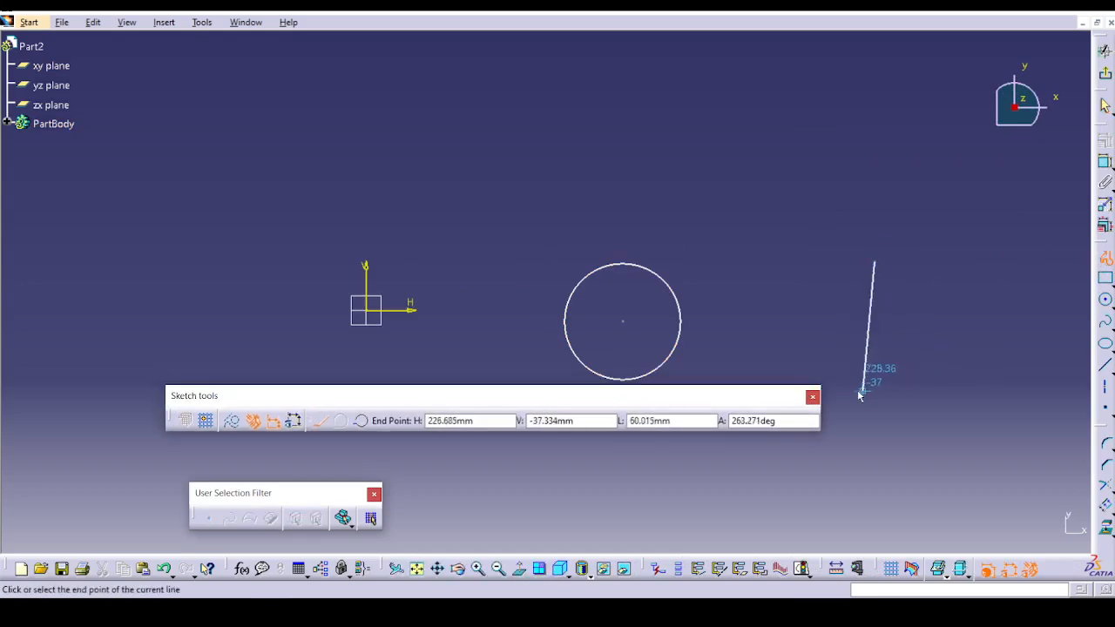
pyautogui.click(854, 391)
pyautogui.click(967, 392)
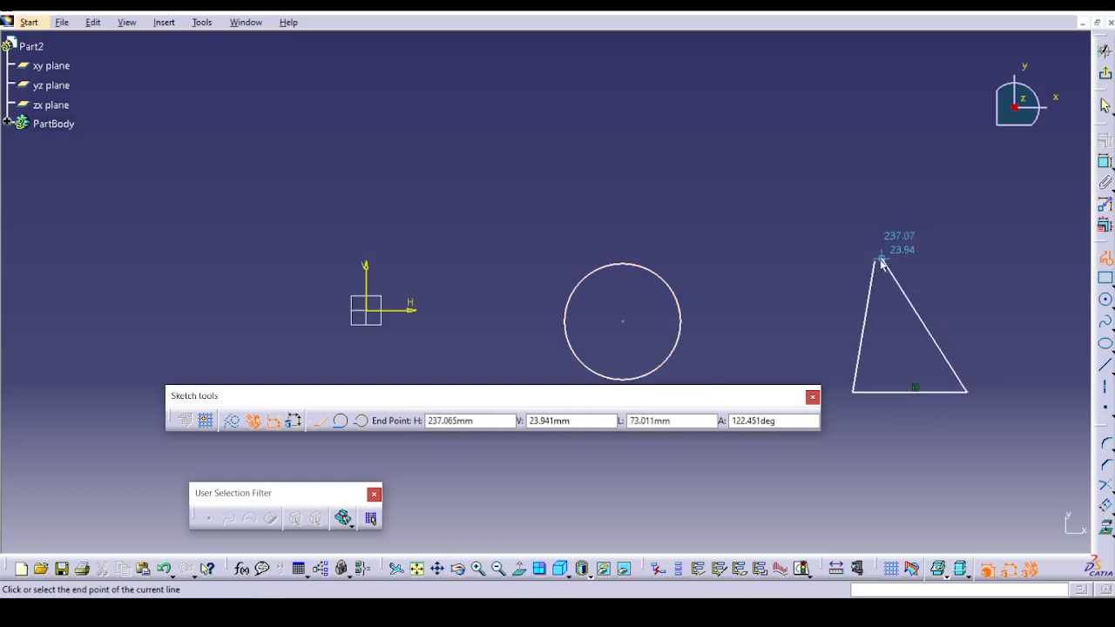
pyautogui.click(882, 263)
# Draw a rectangle on the other side of the origin from the circle, exit the sketch and expand PartBody.
pyautogui.click(1105, 279)
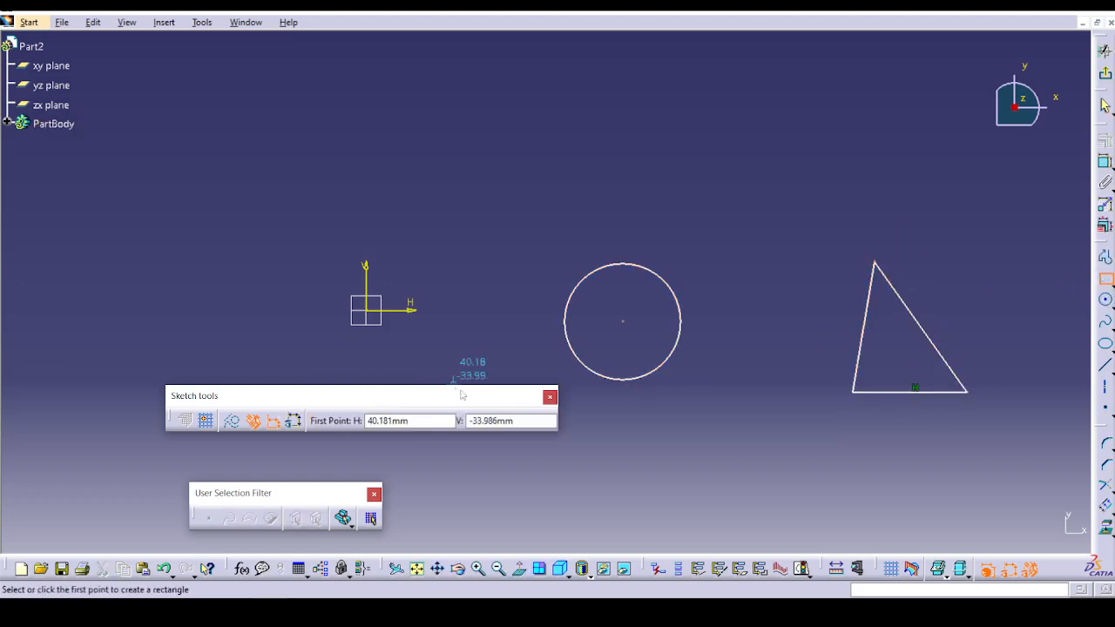
pyautogui.click(146, 279)
pyautogui.click(268, 361)
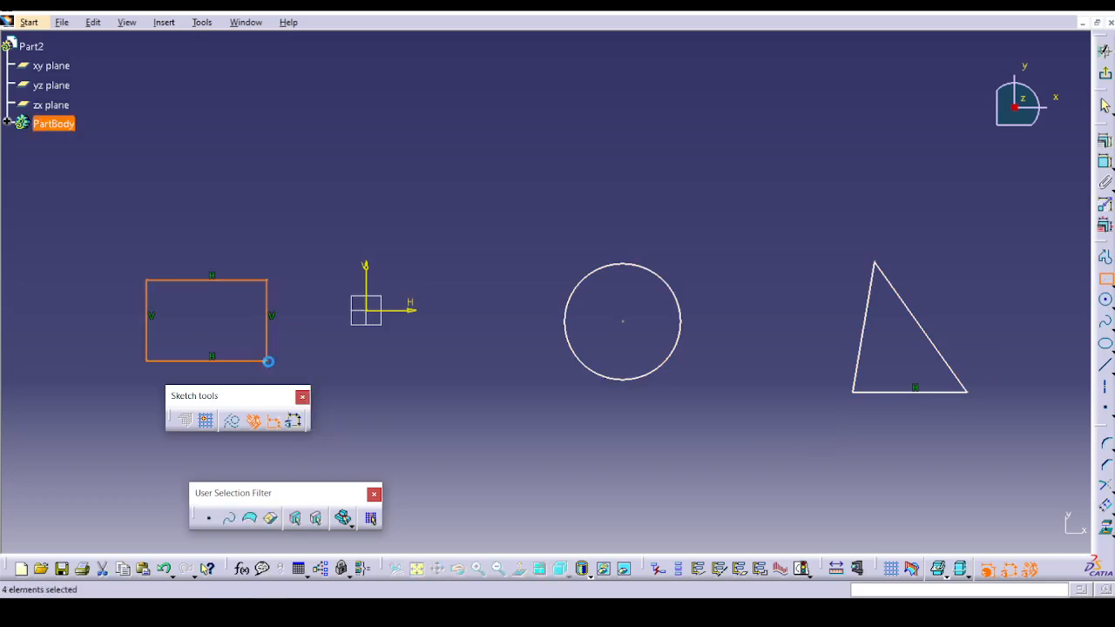
pyautogui.click(1105, 50)
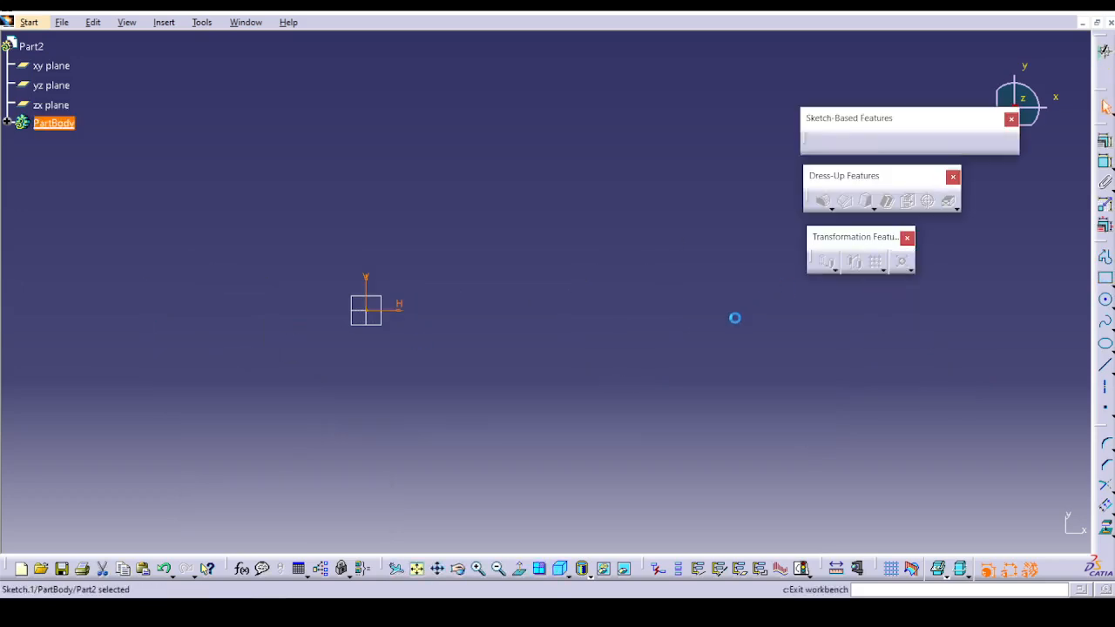
pyautogui.click(7, 124)
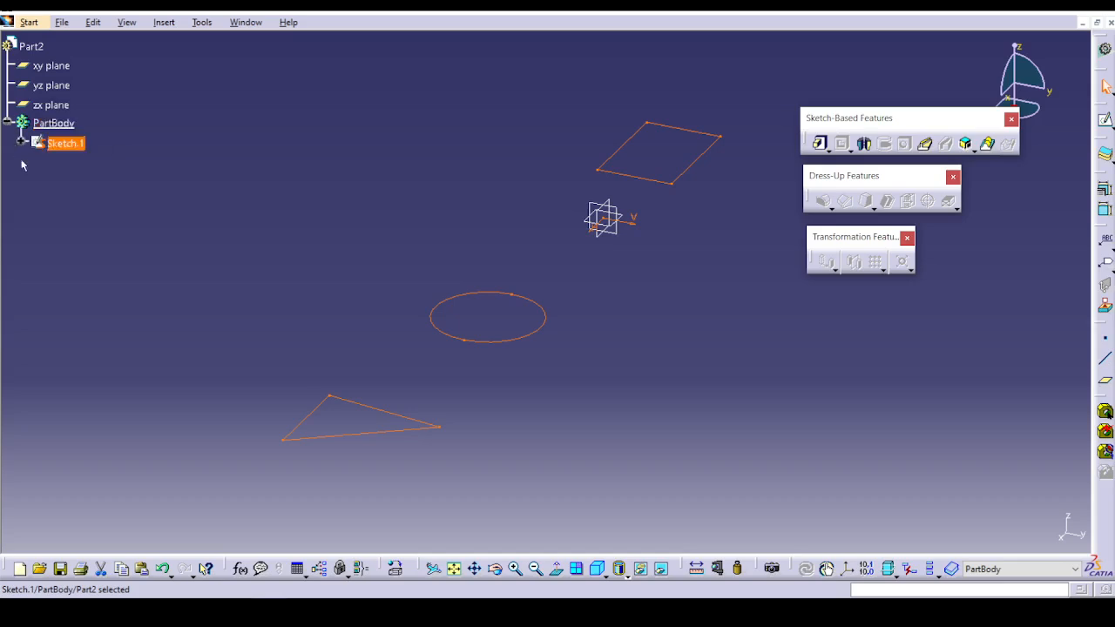
# Start a Multi-Pad from the three-profile sketch and set the circle domain's length to 30 mm.
pyautogui.click(655, 332)
pyautogui.moveTo(656, 332)
pyautogui.mouseDown(button='middle')
pyautogui.moveTo(368, 361)
pyautogui.moveTo(689, 319)
pyautogui.moveTo(697, 392)
pyautogui.moveTo(627, 442)
pyautogui.moveTo(618, 370)
pyautogui.moveTo(654, 450)
pyautogui.moveTo(671, 440)
pyautogui.mouseUp(button='middle')
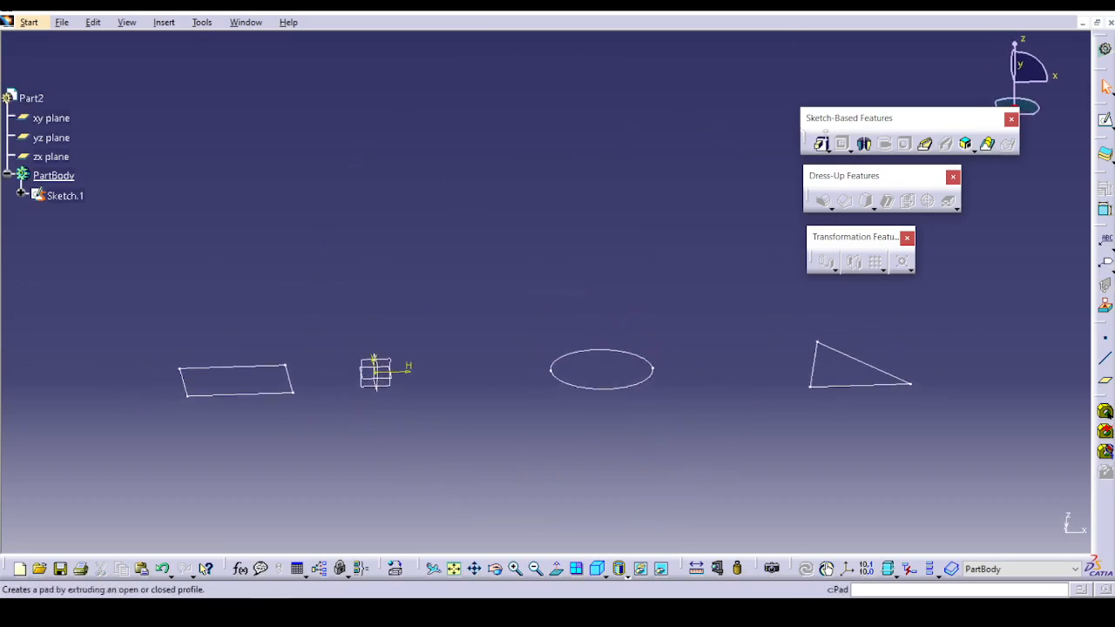
pyautogui.click(828, 149)
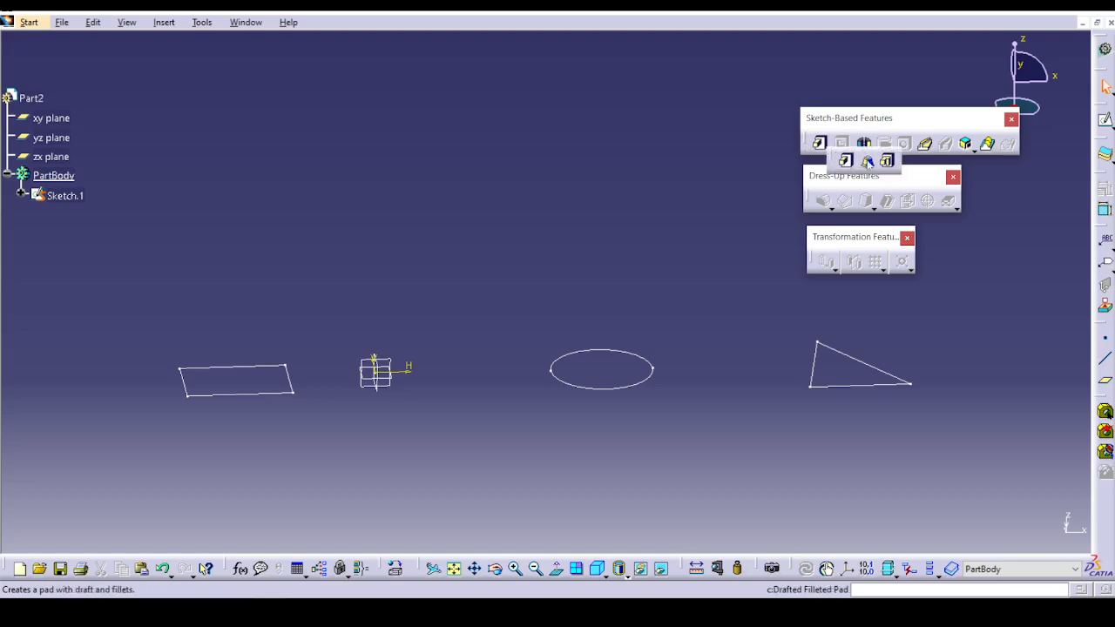
pyautogui.click(883, 157)
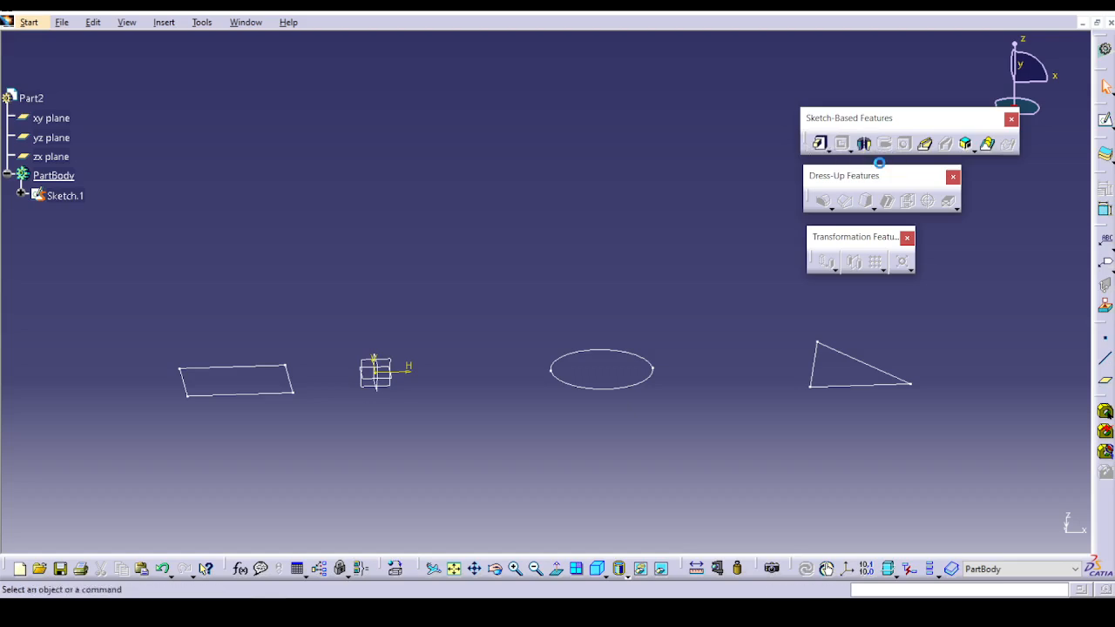
pyautogui.click(283, 399)
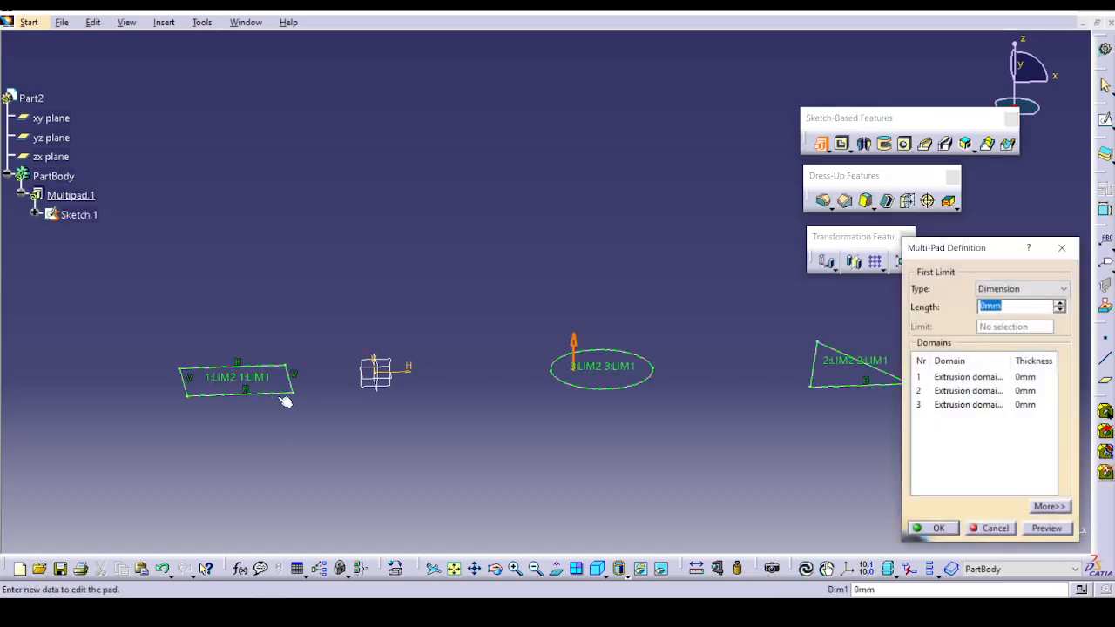
pyautogui.moveTo(677, 486)
pyautogui.mouseDown(button='middle')
pyautogui.moveTo(653, 451)
pyautogui.moveTo(605, 467)
pyautogui.moveTo(684, 480)
pyautogui.moveTo(587, 482)
pyautogui.mouseUp(button='middle')
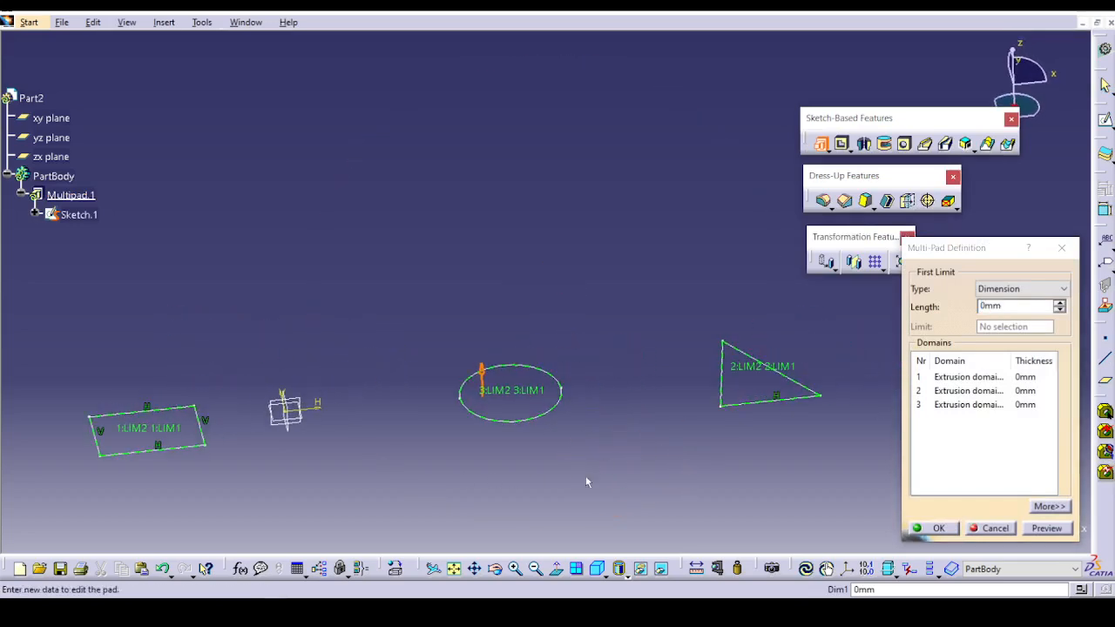
pyautogui.click(965, 377)
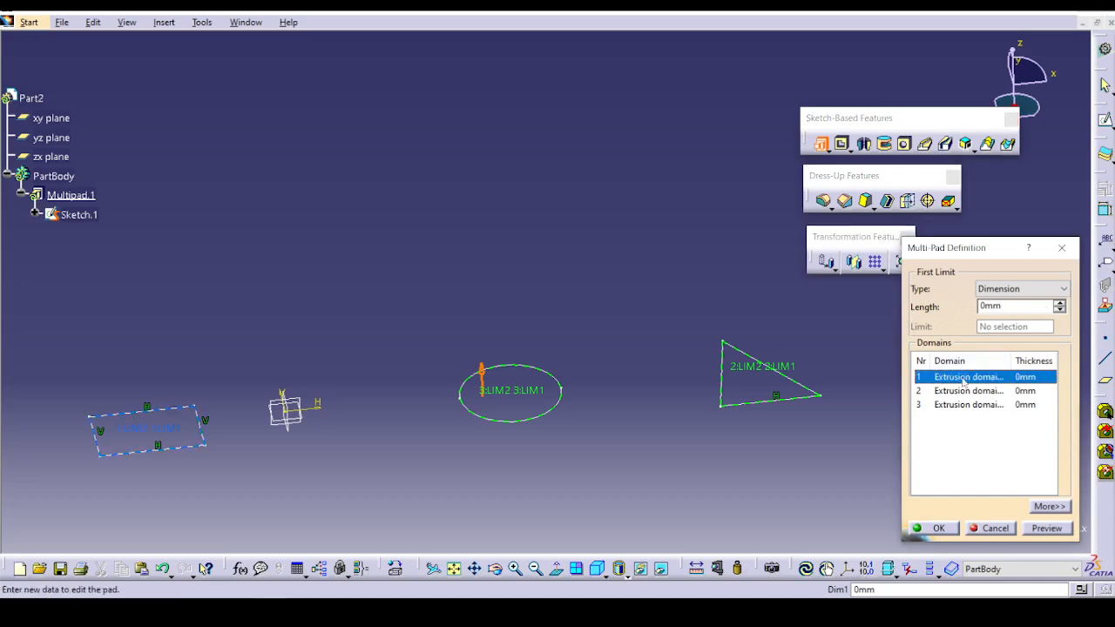
pyautogui.click(1016, 440)
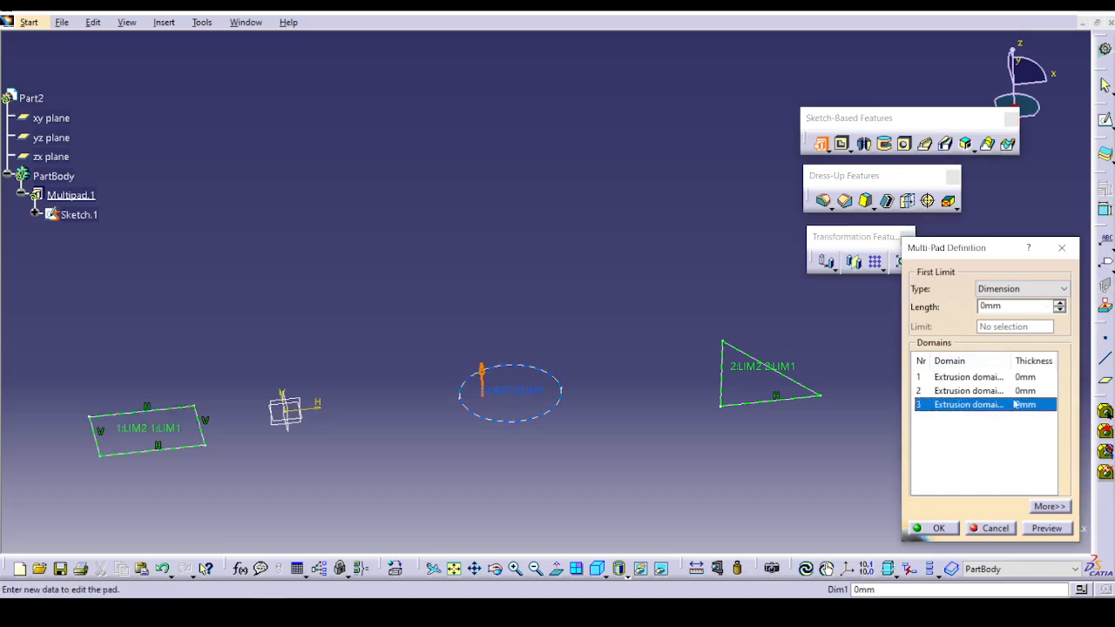
pyautogui.doubleClick(991, 306)
pyautogui.write('30')
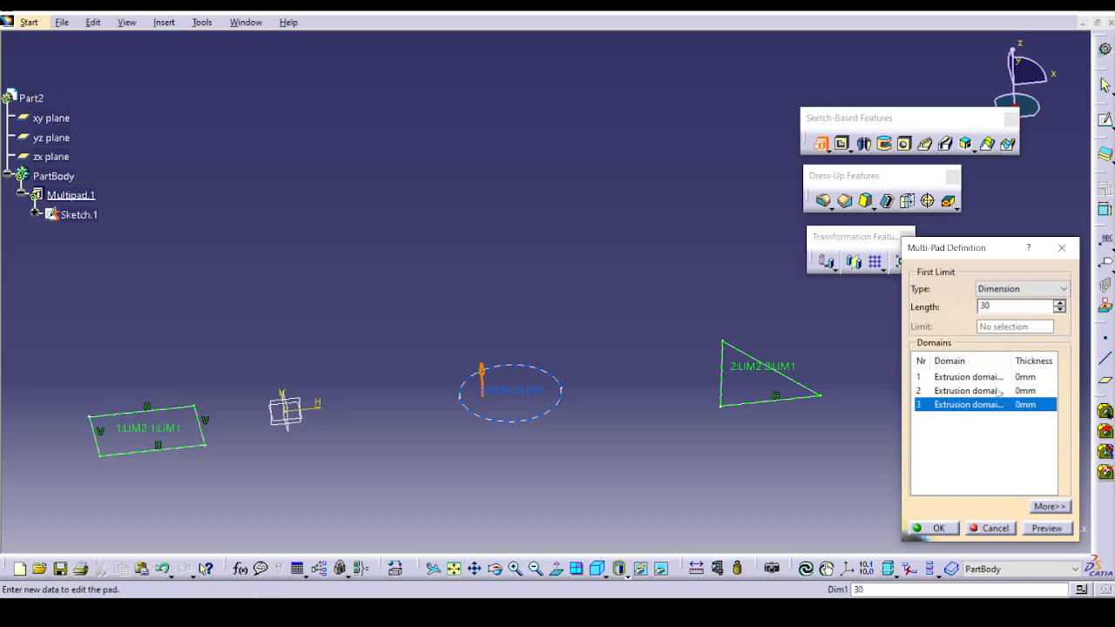
# Set the Multi-Pad lengths to 20 mm for the triangle and 50 mm for the rectangle, preview and create it.
pyautogui.click(998, 391)
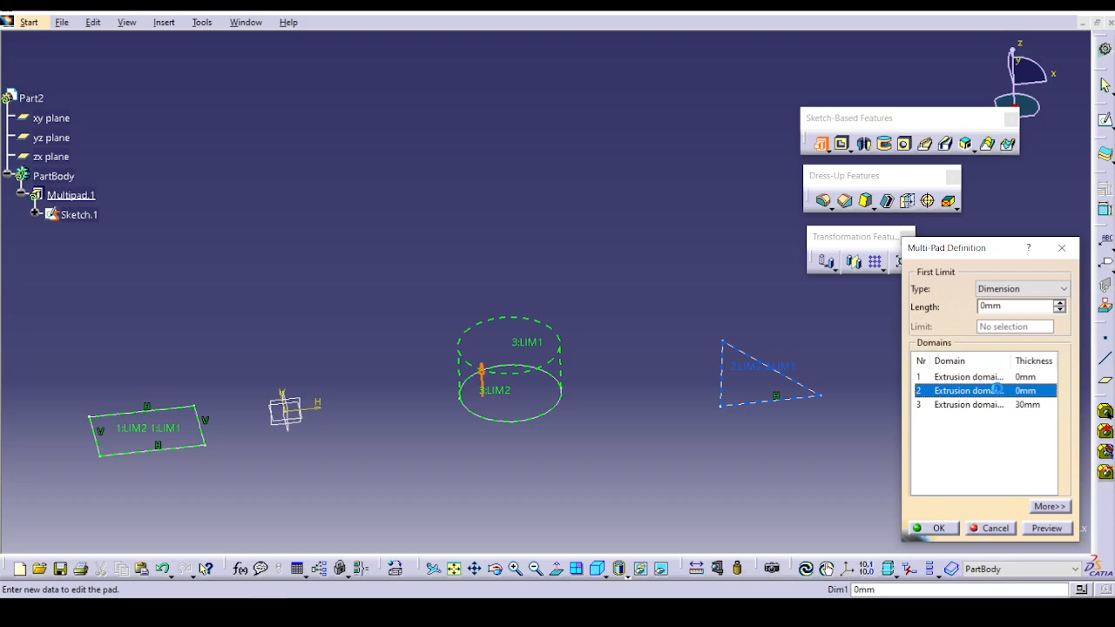
pyautogui.doubleClick(992, 305)
pyautogui.write('20')
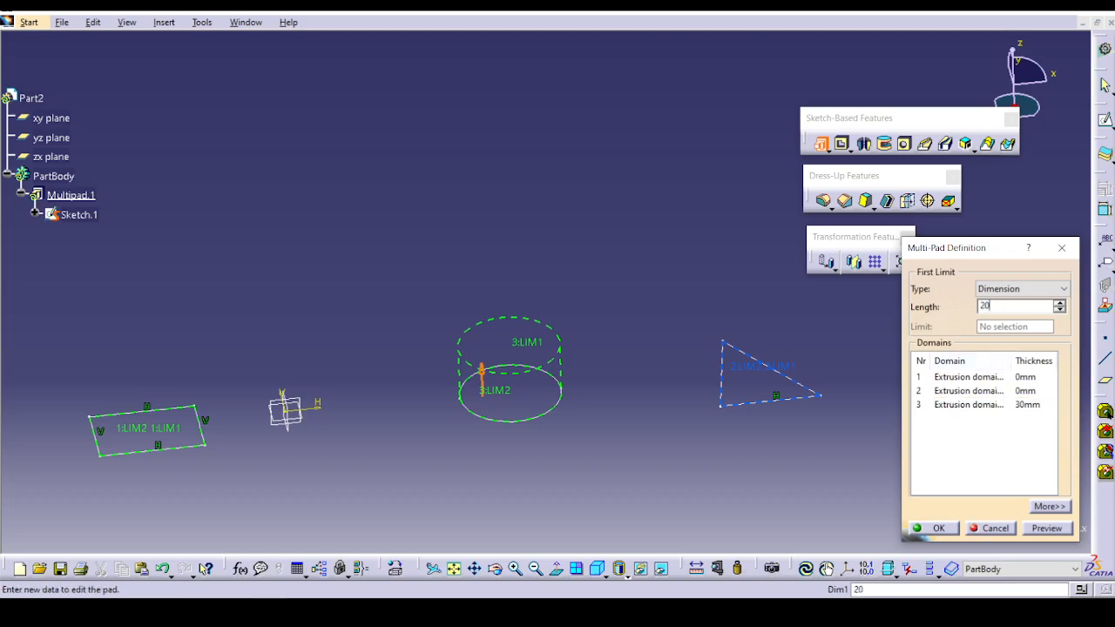
pyautogui.click(1026, 377)
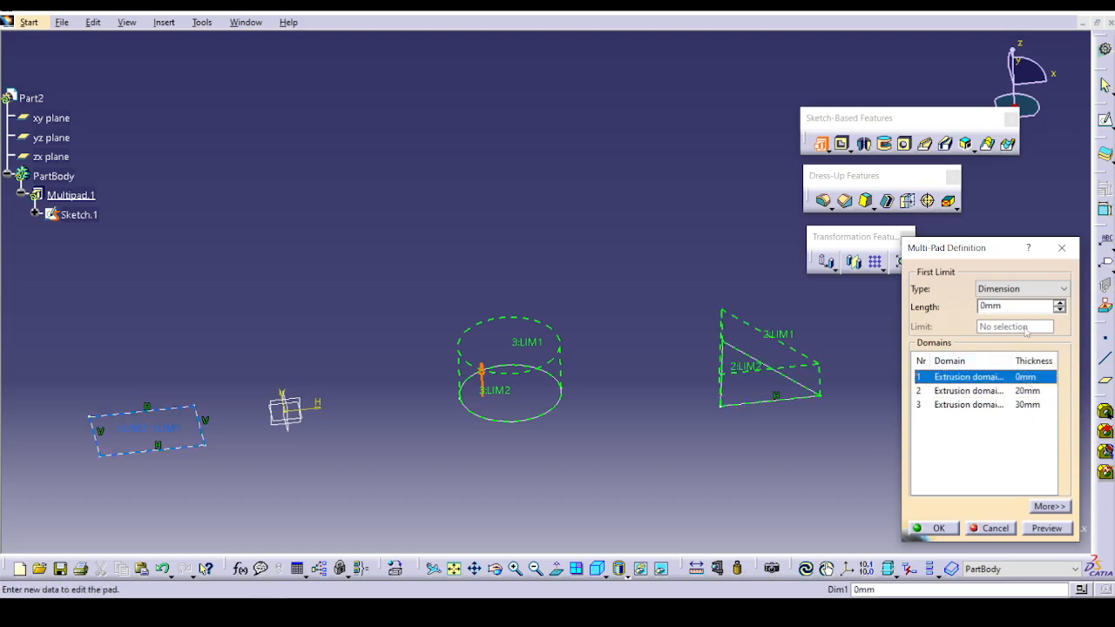
pyautogui.doubleClick(994, 306)
pyautogui.write('50')
pyautogui.click(1046, 528)
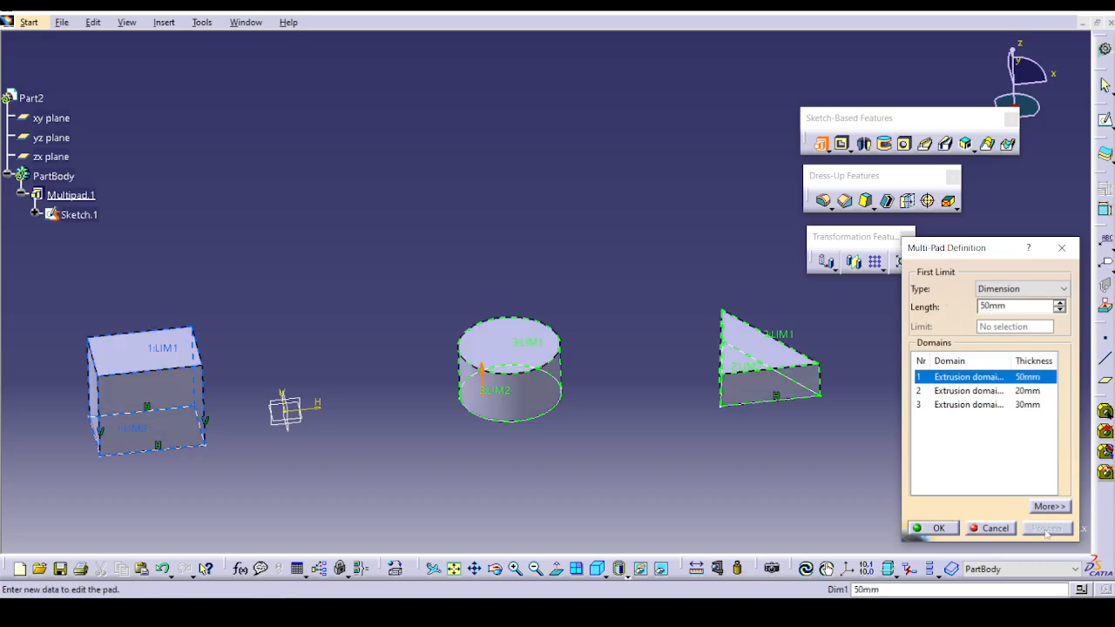
pyautogui.click(939, 528)
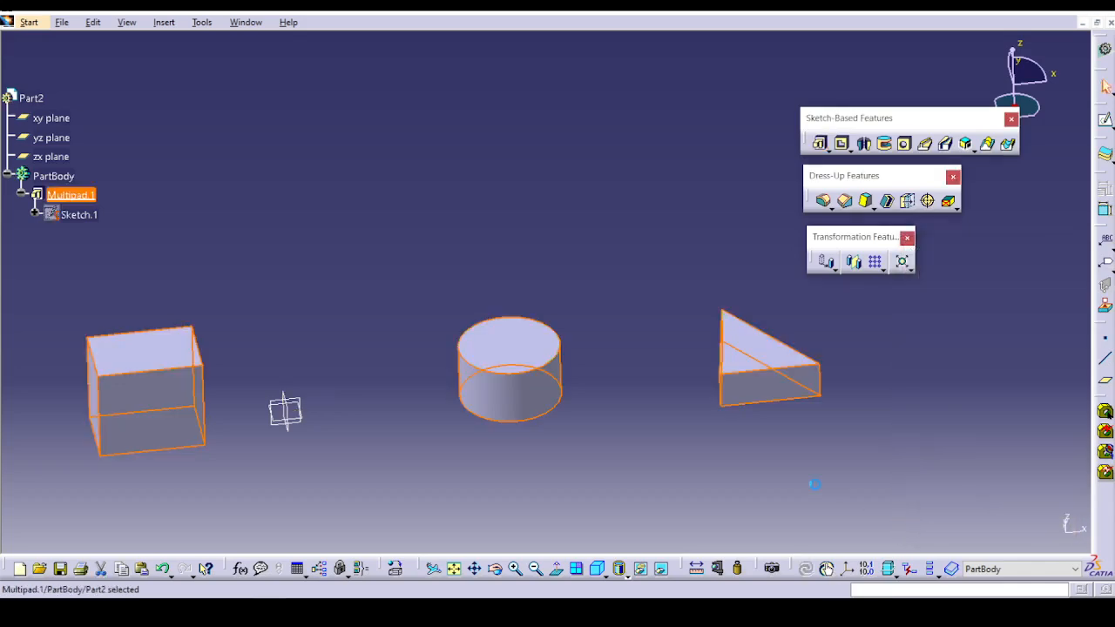
# Delete the Multi-Pad feature while keeping its parent sketch.
pyautogui.rightClick(88, 196)
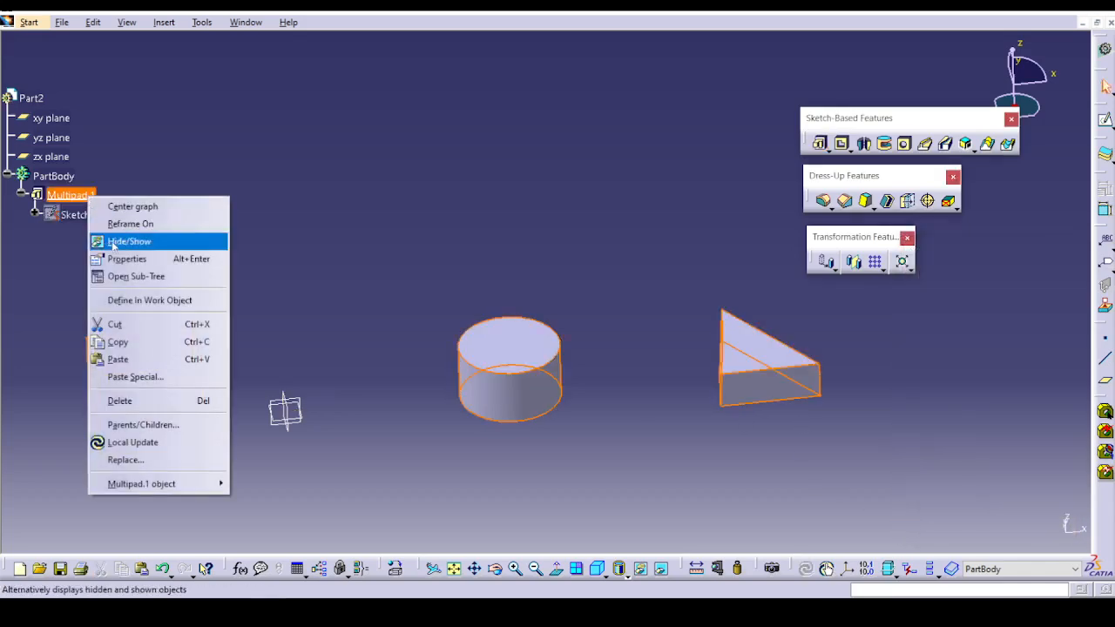
pyautogui.click(132, 409)
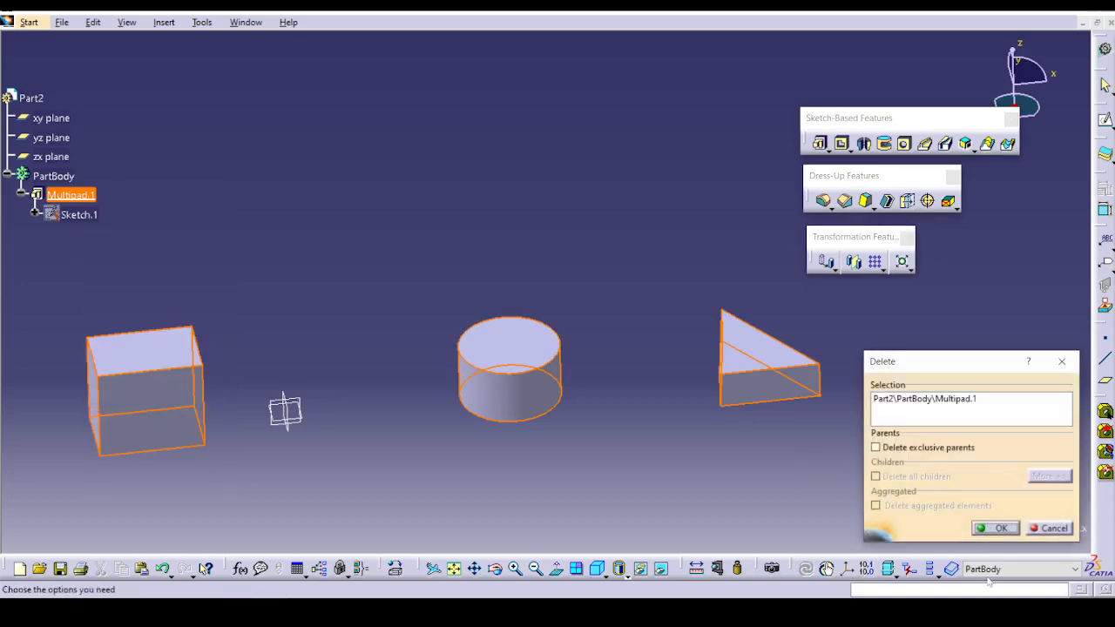
pyautogui.click(987, 525)
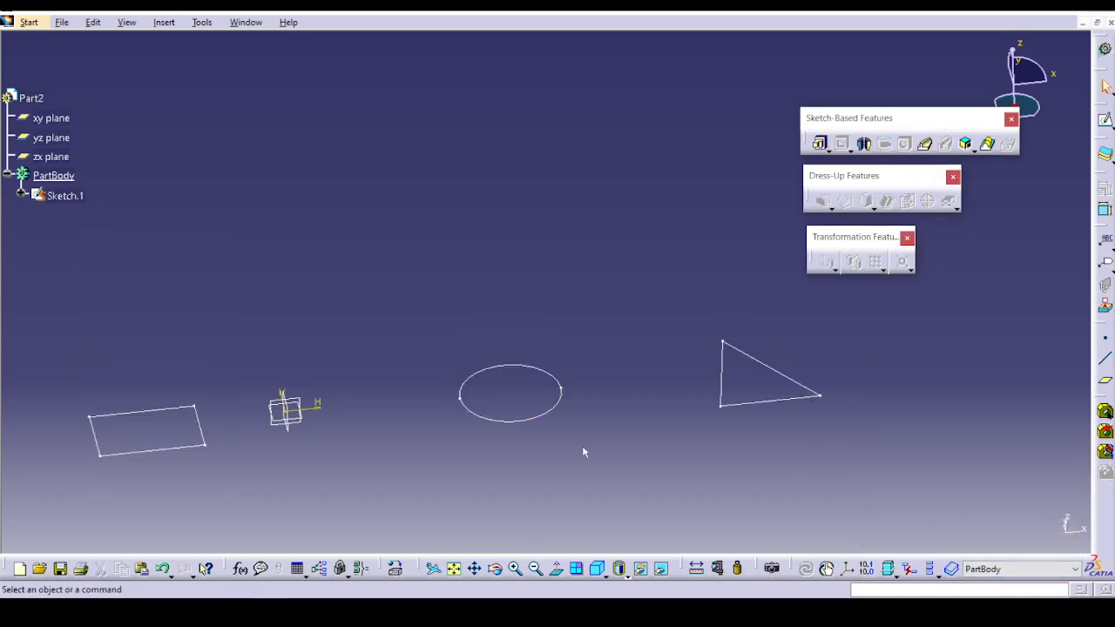
# Pad only the triangle by choosing it as a sub-element profile of the sketch, with a length of 30 mm.
pyautogui.scroll(1, 582, 445)
pyautogui.moveTo(582, 445); pyautogui.dragTo(719, 457, button='middle')
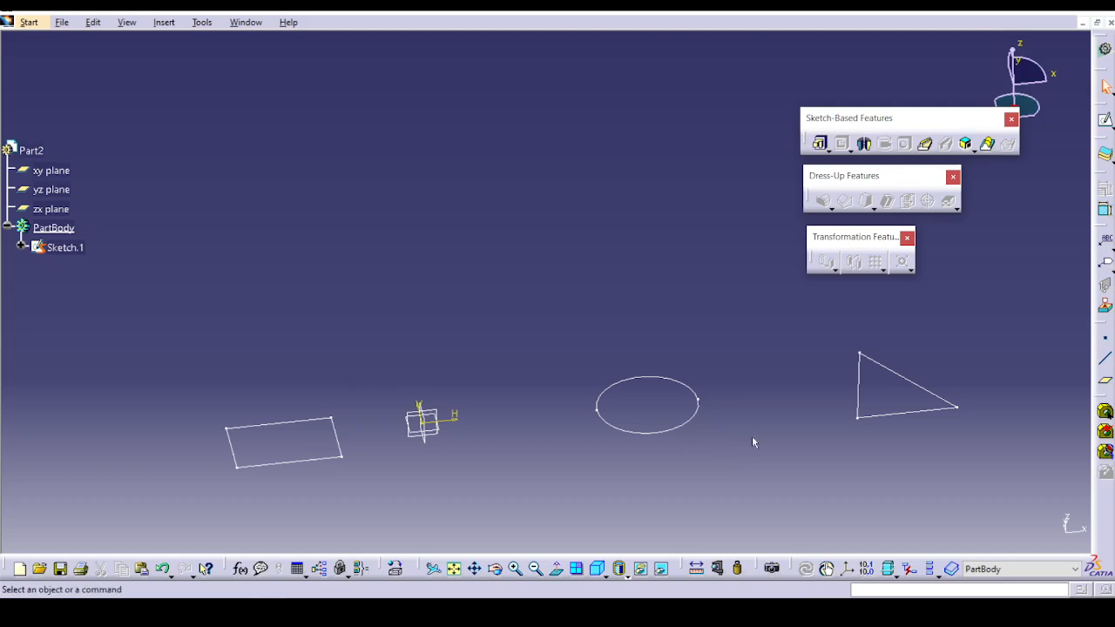
pyautogui.click(831, 155)
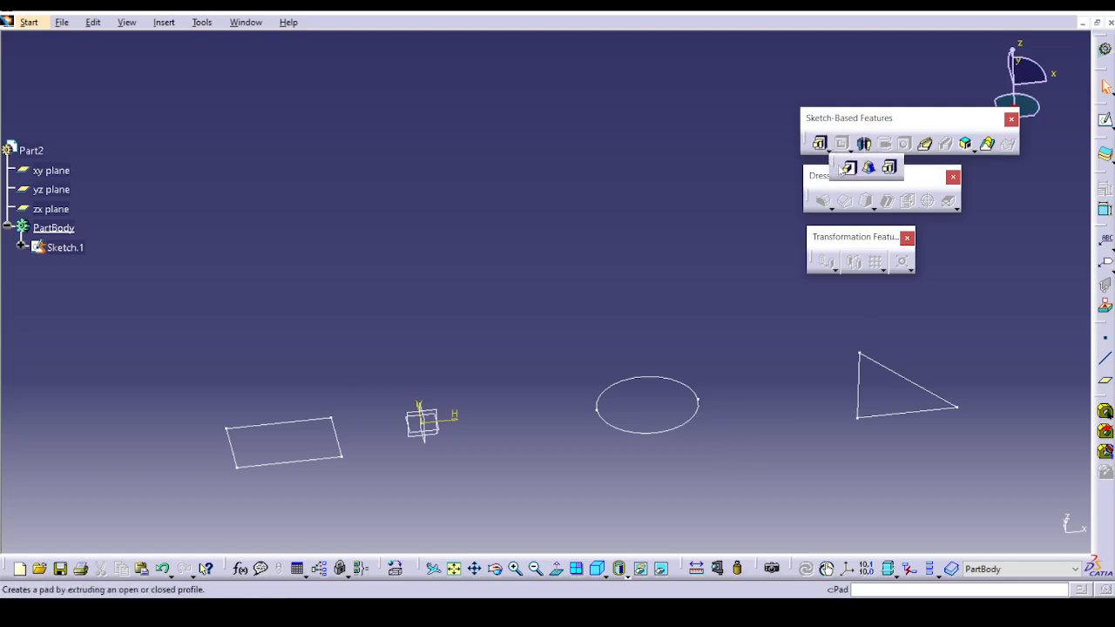
pyautogui.click(848, 166)
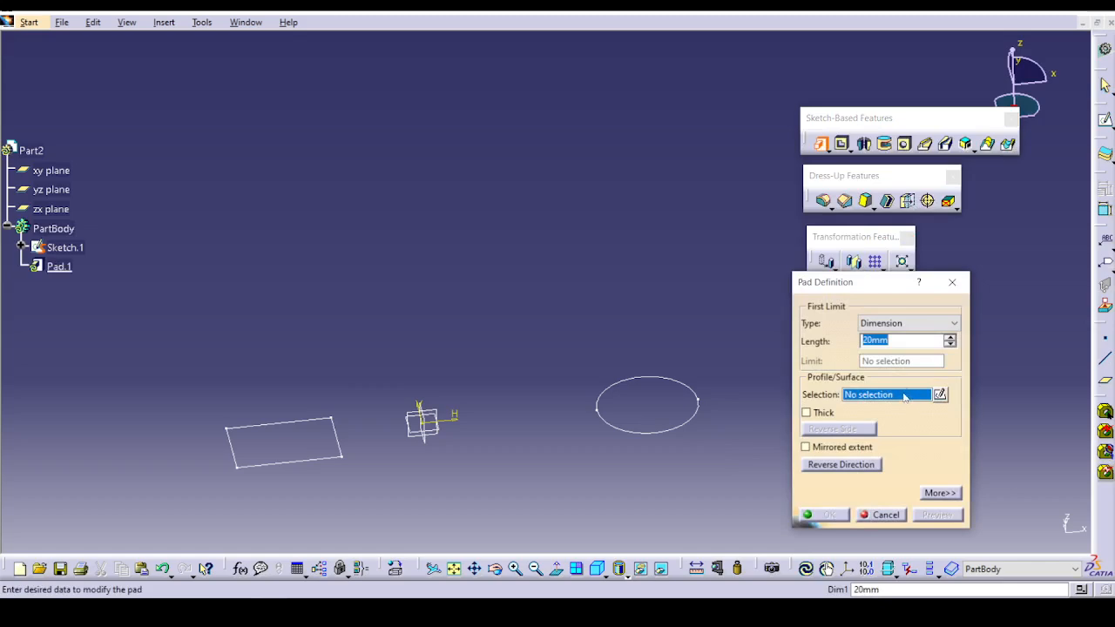
pyautogui.rightClick(904, 398)
pyautogui.click(914, 471)
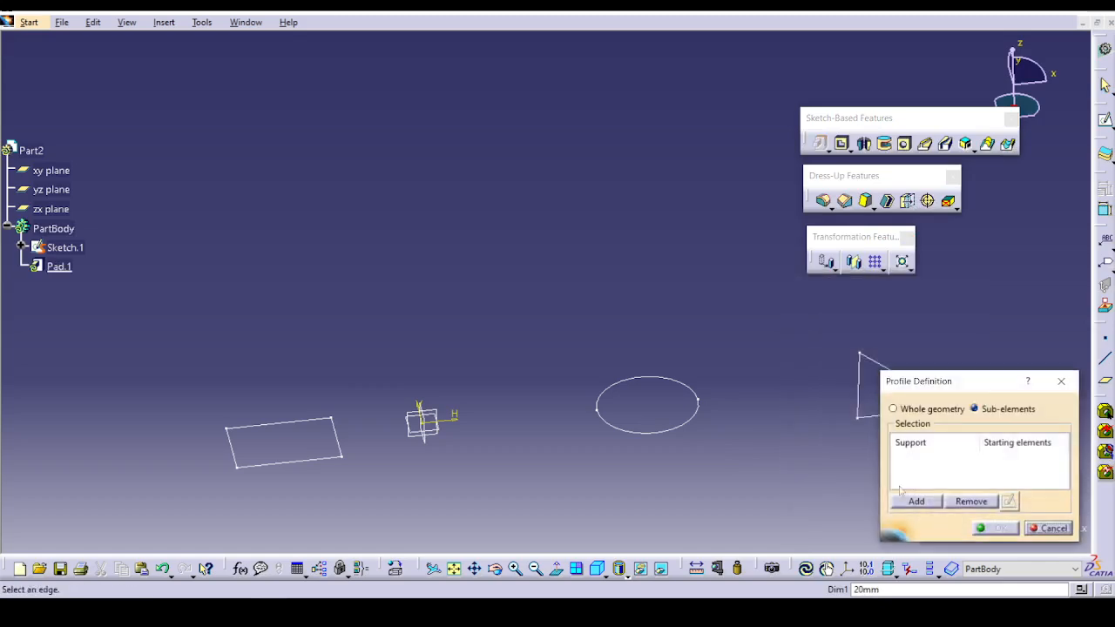
pyautogui.moveTo(766, 492); pyautogui.dragTo(645, 462, button='middle')
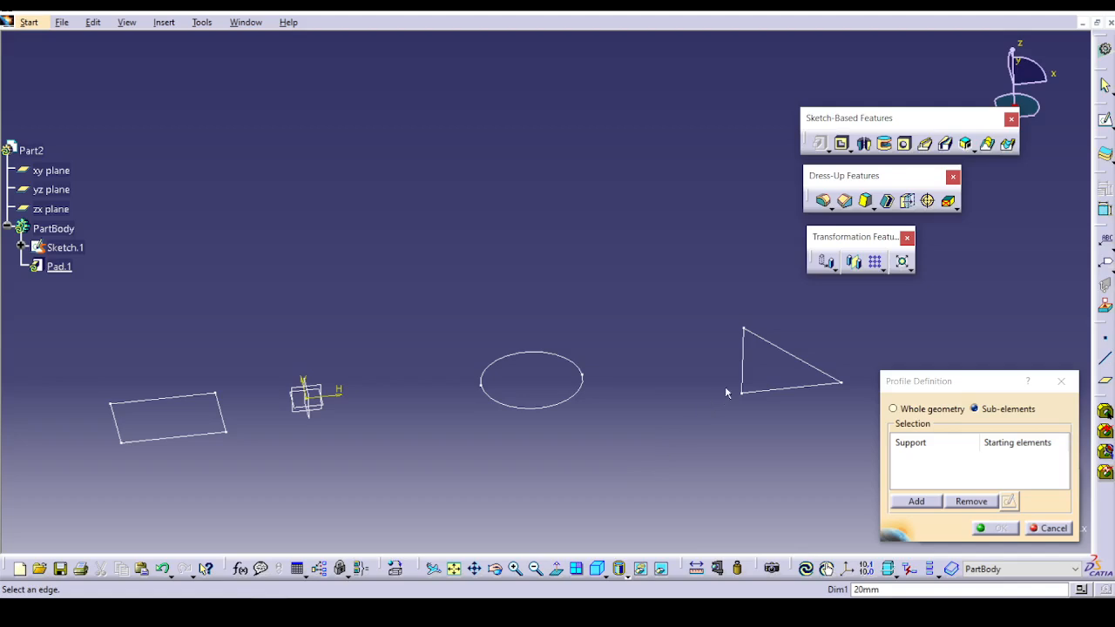
pyautogui.click(807, 386)
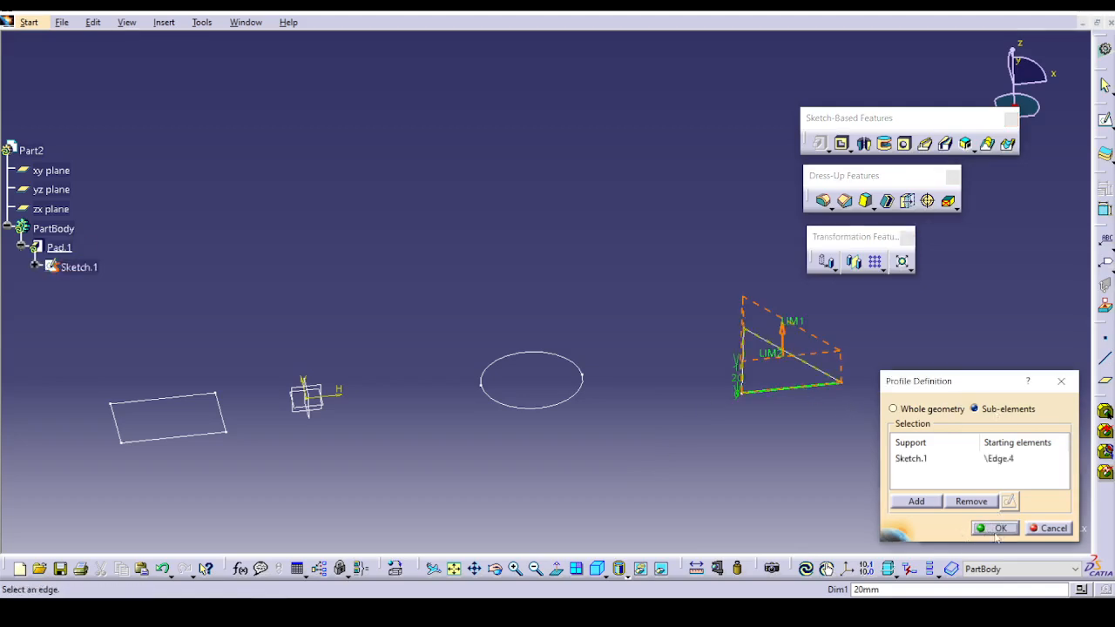
pyautogui.click(998, 532)
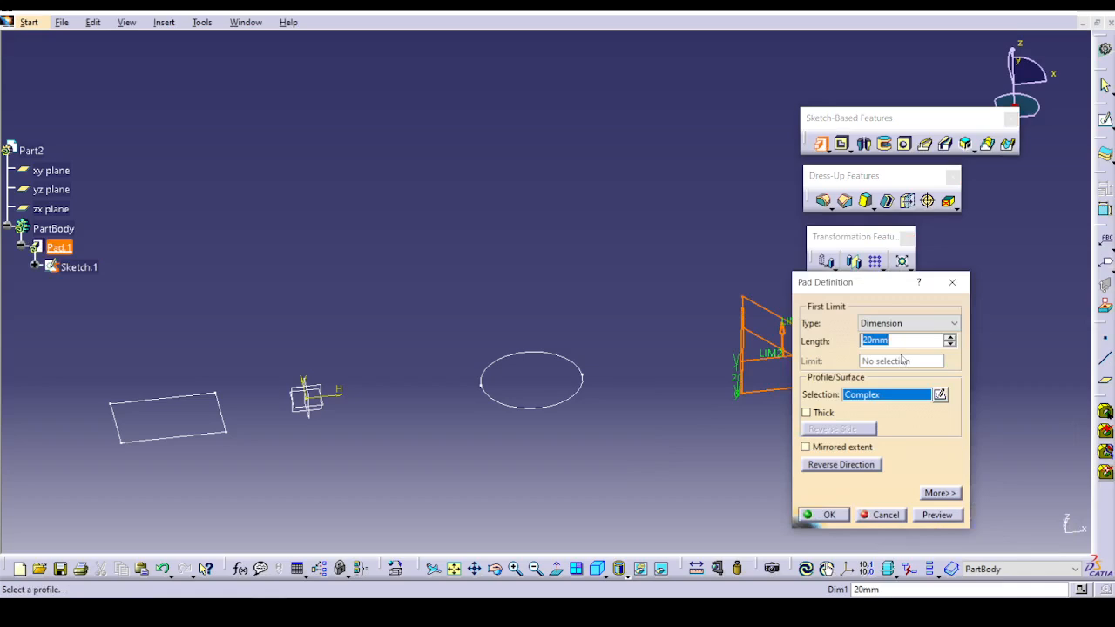
pyautogui.write('10')
pyautogui.press('Return')
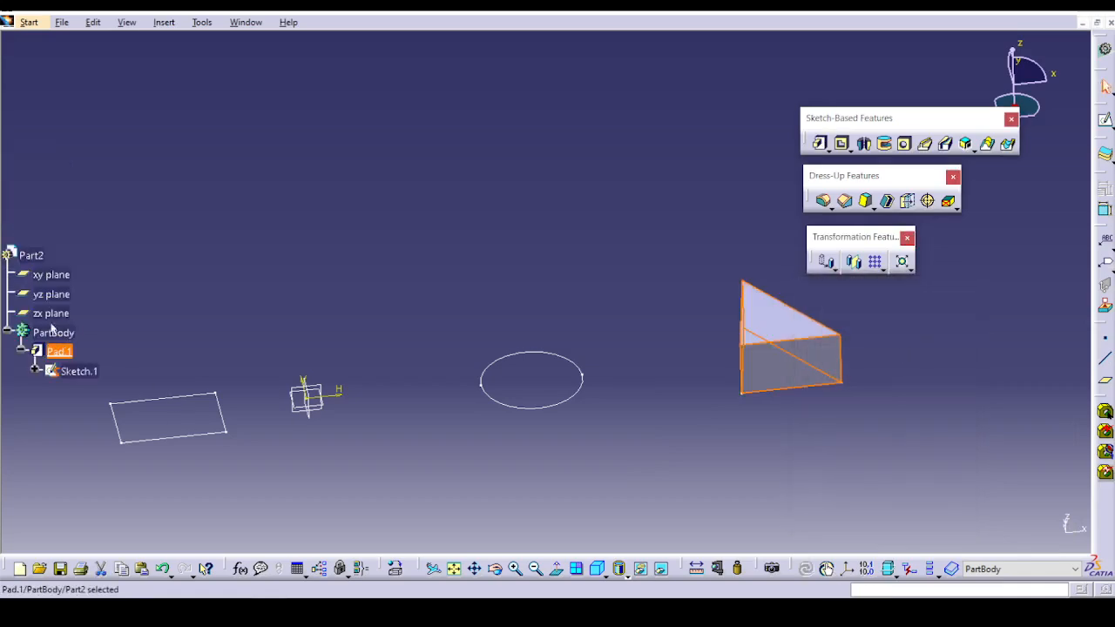
# Pad only the circle by choosing it as a sub-element profile of the sketch, with a length of 50 mm.
pyautogui.moveTo(333, 264); pyautogui.dragTo(479, 274, button='middle')
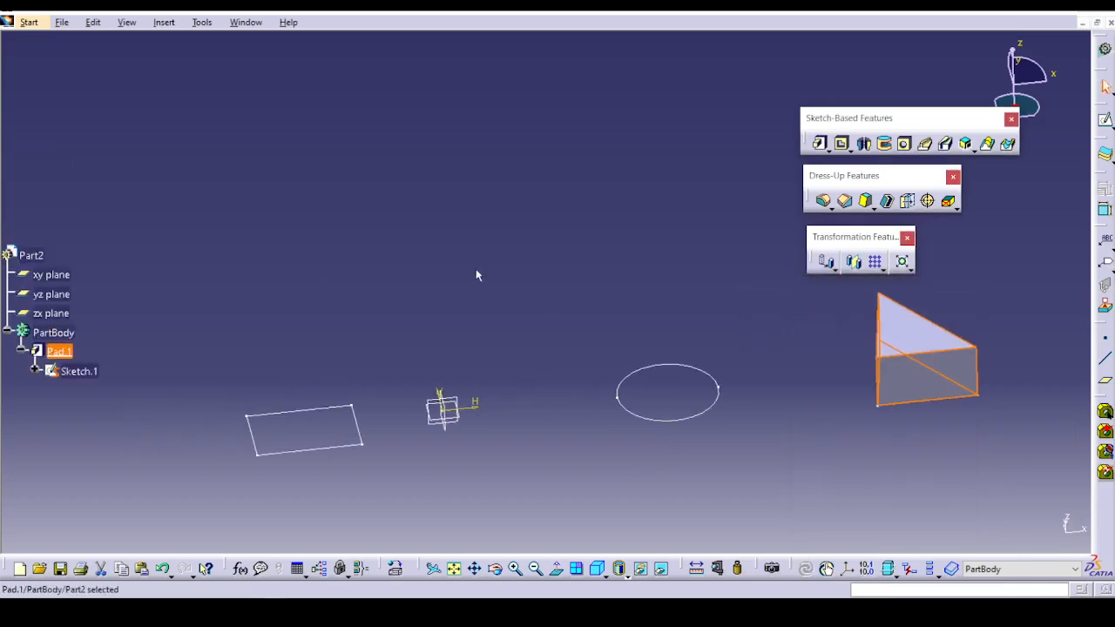
pyautogui.click(824, 147)
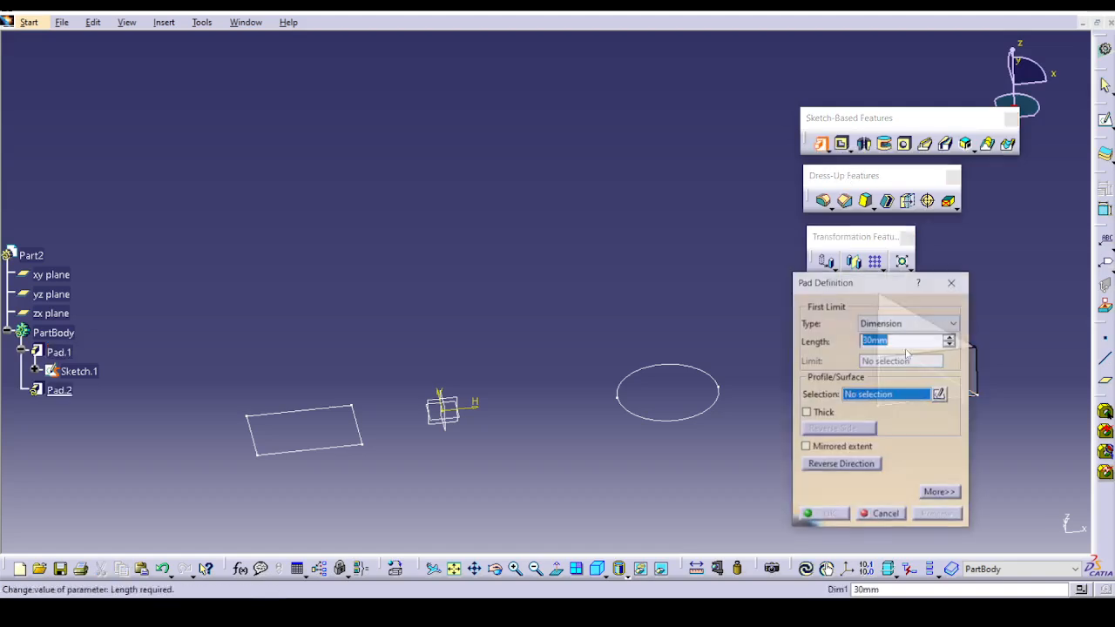
pyautogui.rightClick(911, 394)
pyautogui.click(941, 471)
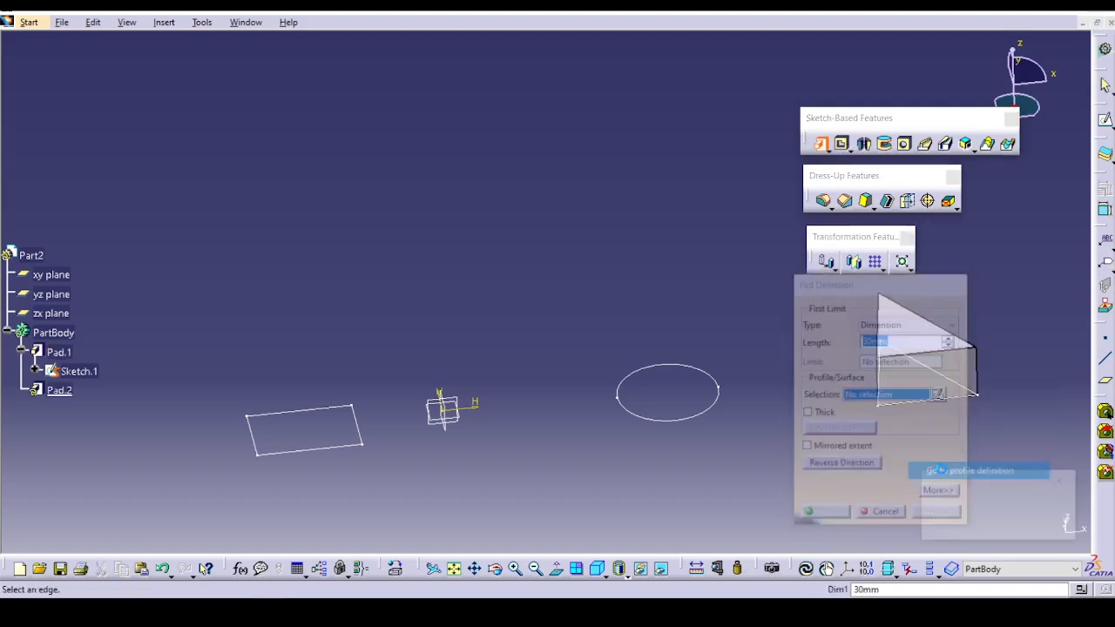
pyautogui.click(698, 418)
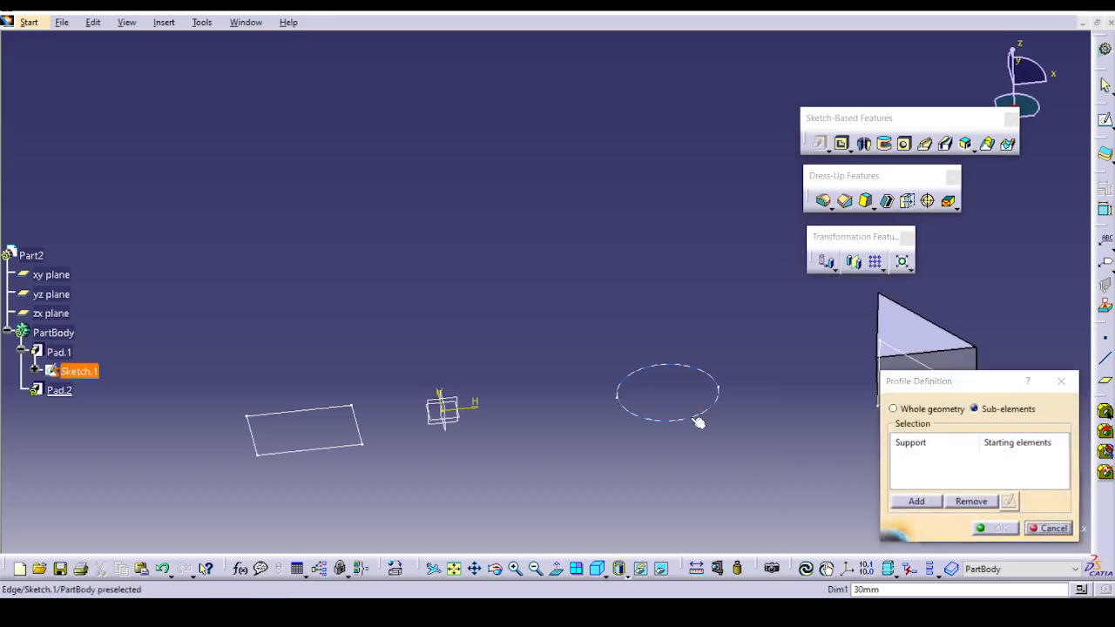
pyautogui.click(995, 528)
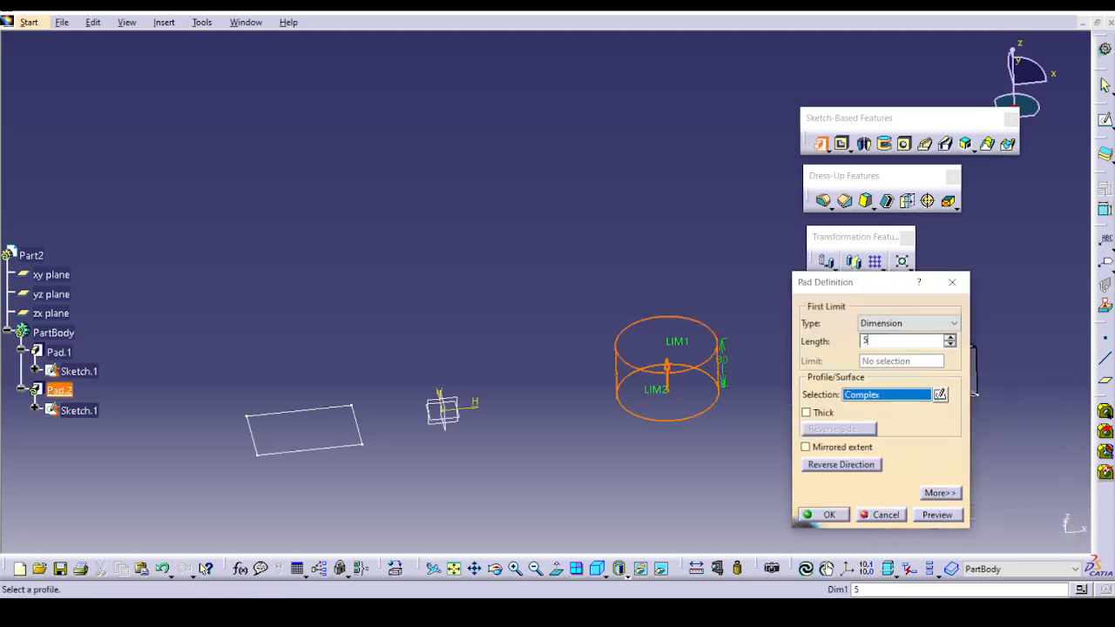
pyautogui.press('Return')
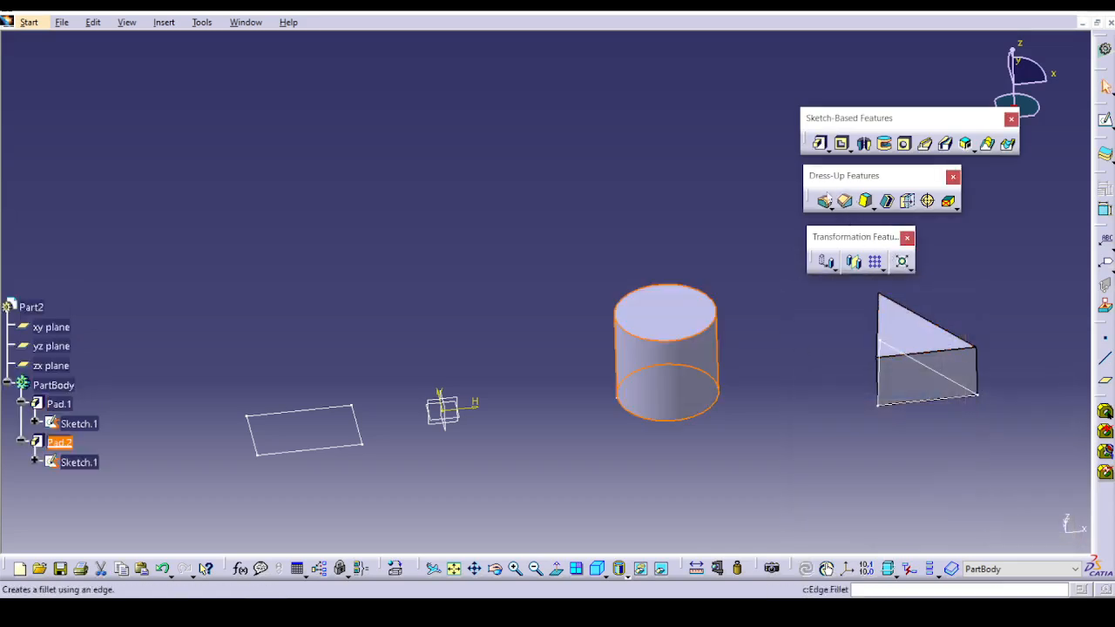
# Pad only the rectangle by choosing it as a sub-element profile of the sketch, with a length of 100 mm.
pyautogui.click(820, 144)
pyautogui.rightClick(882, 396)
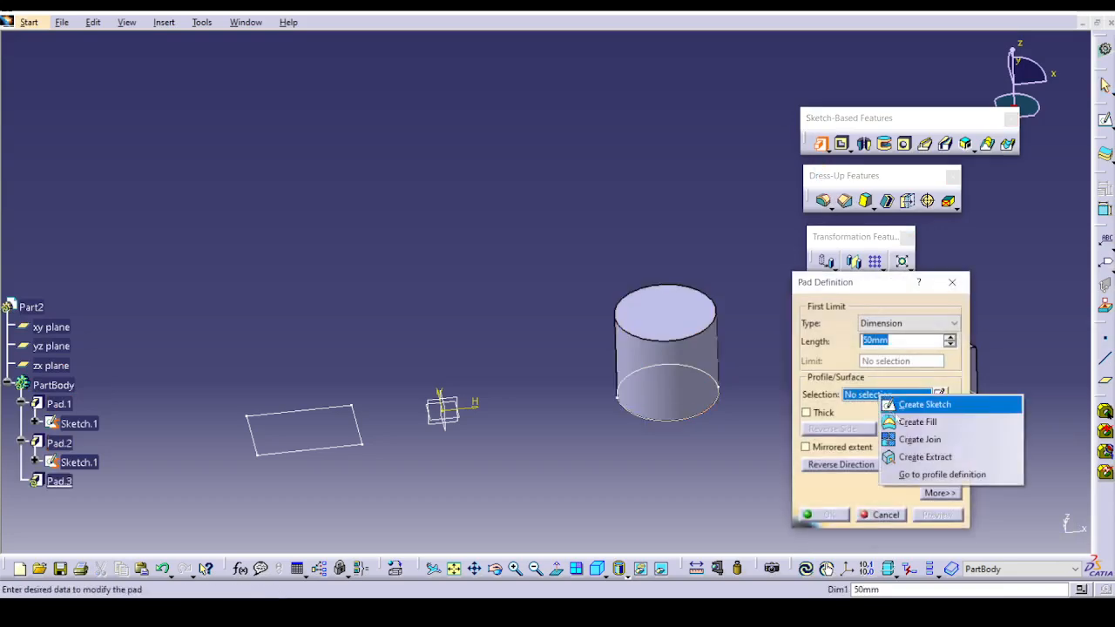
pyautogui.click(924, 474)
pyautogui.click(321, 453)
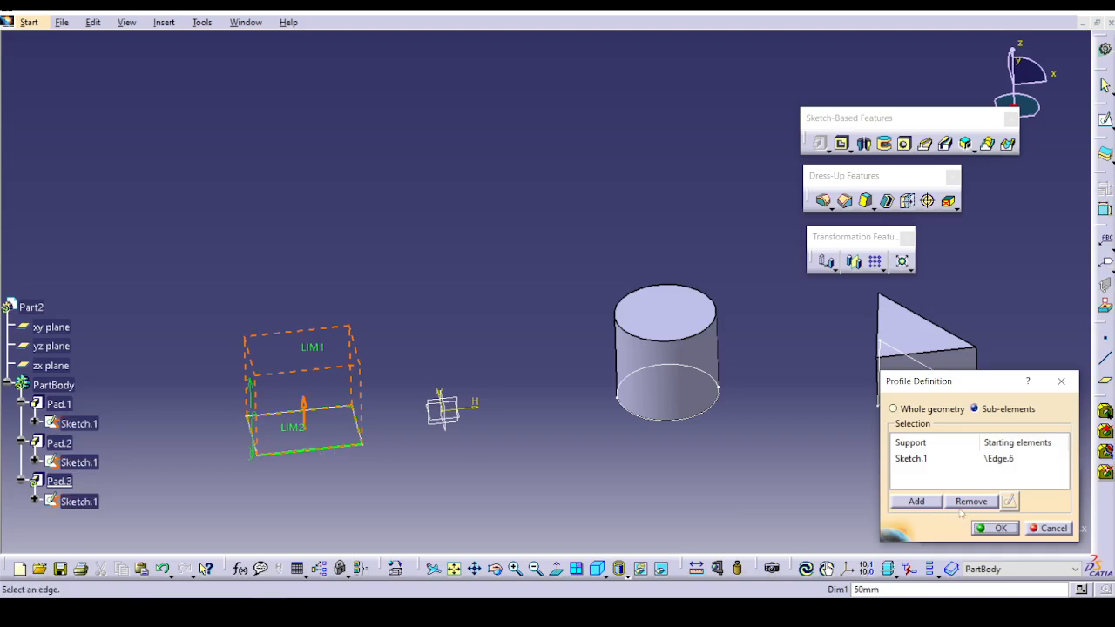
pyautogui.press('Return')
pyautogui.press('Delete')
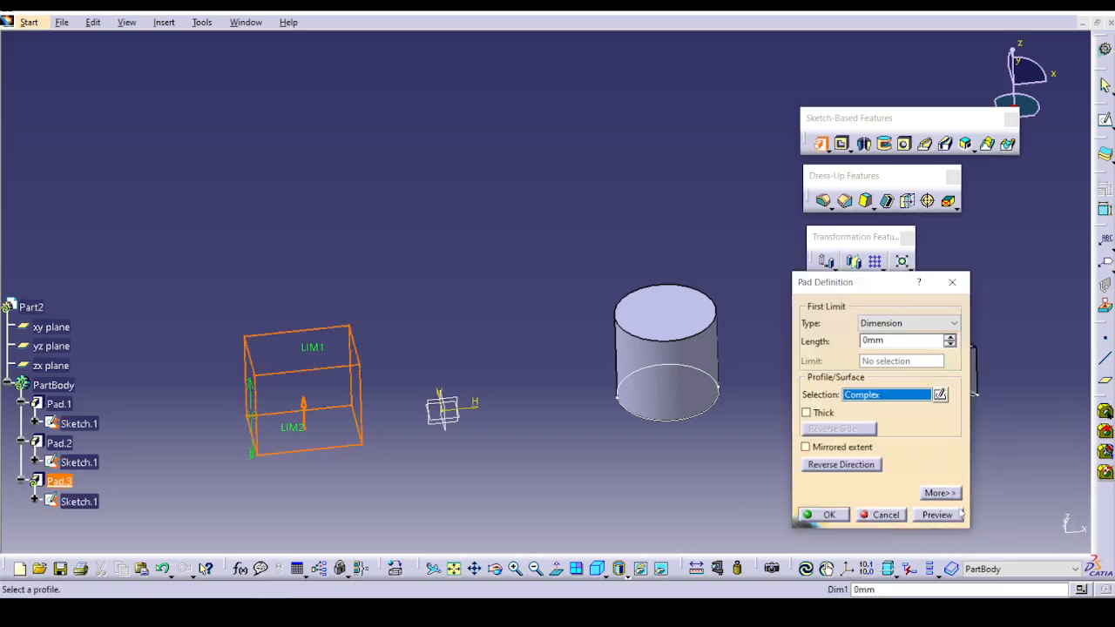
pyautogui.write('100')
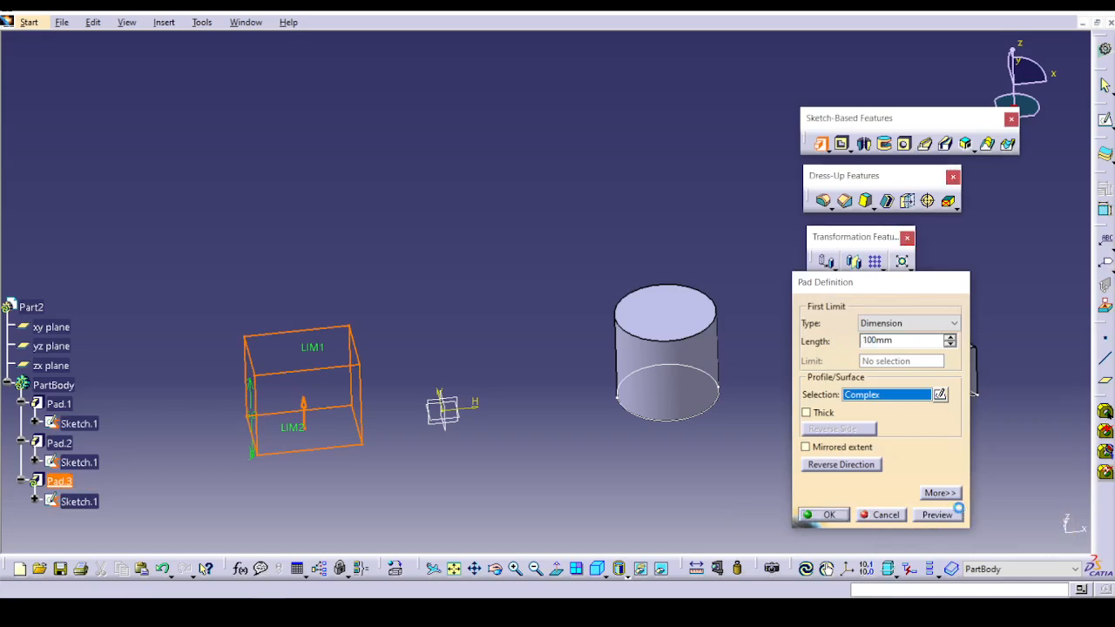
pyautogui.press('Return')
pyautogui.moveTo(792, 486); pyautogui.dragTo(747, 446, button='middle')
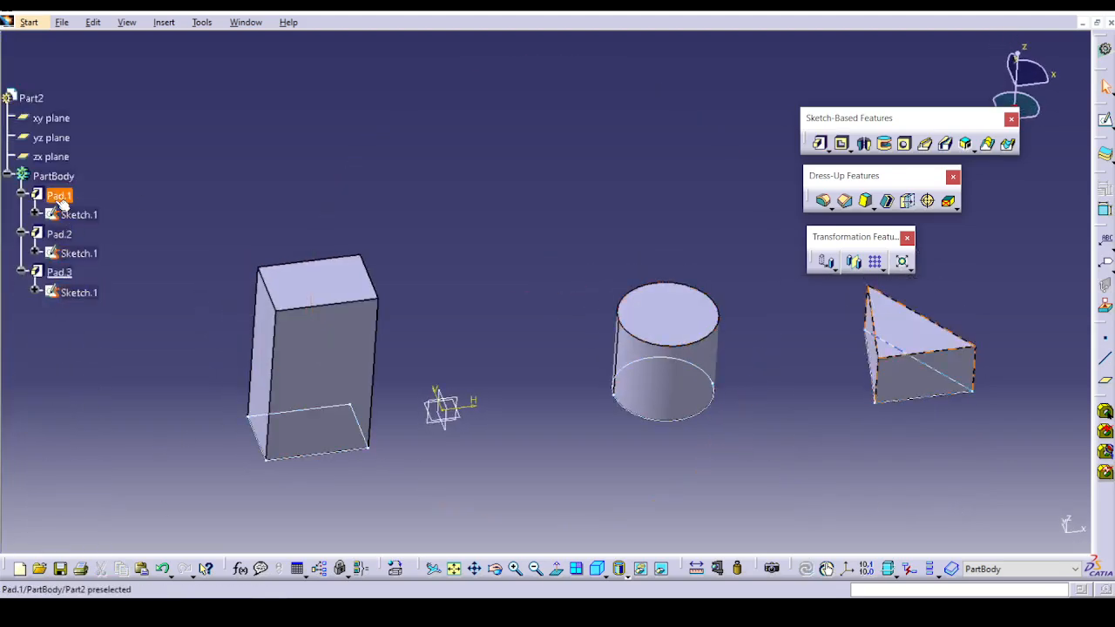
# Review the definitions of the triangle and circle pads without changing them, and look at the available pad variants.
pyautogui.doubleClick(58, 195)
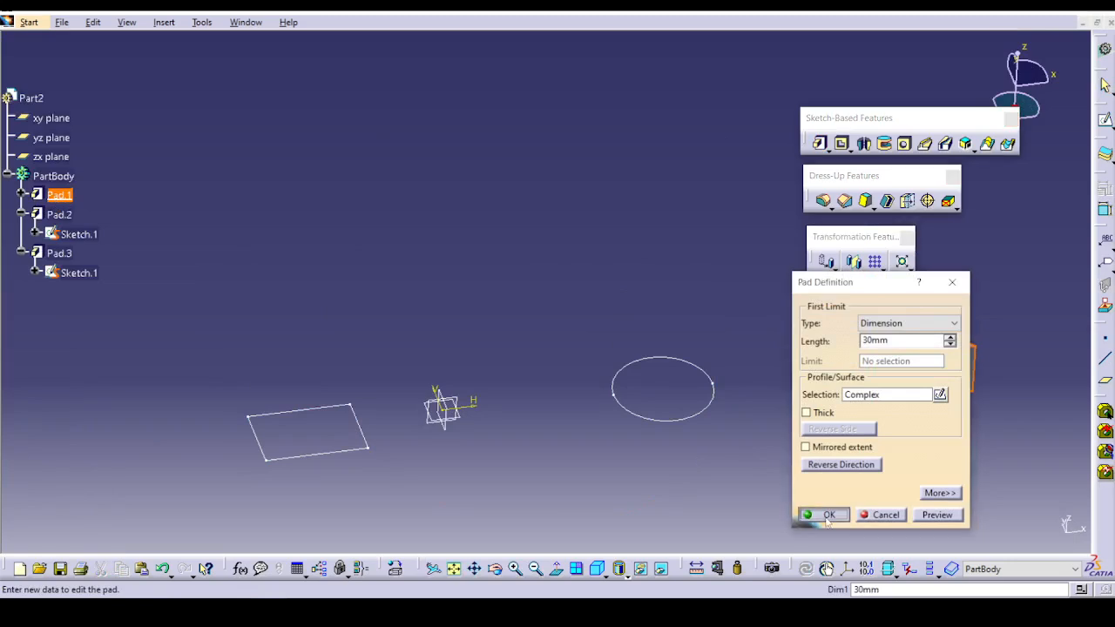
pyautogui.click(828, 515)
pyautogui.doubleClick(61, 213)
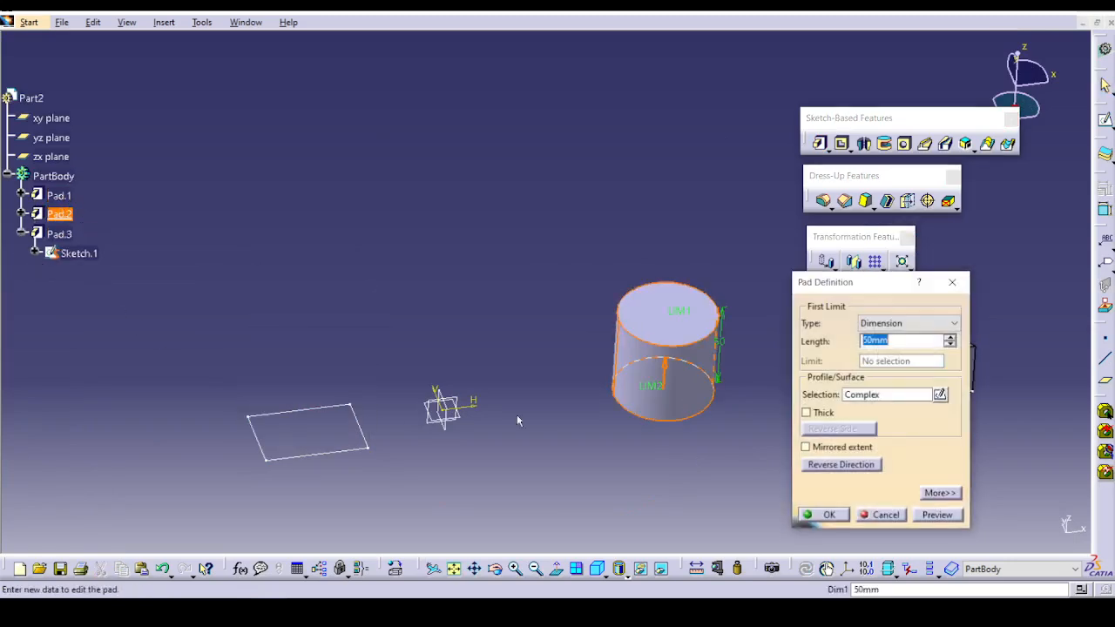
pyautogui.click(827, 516)
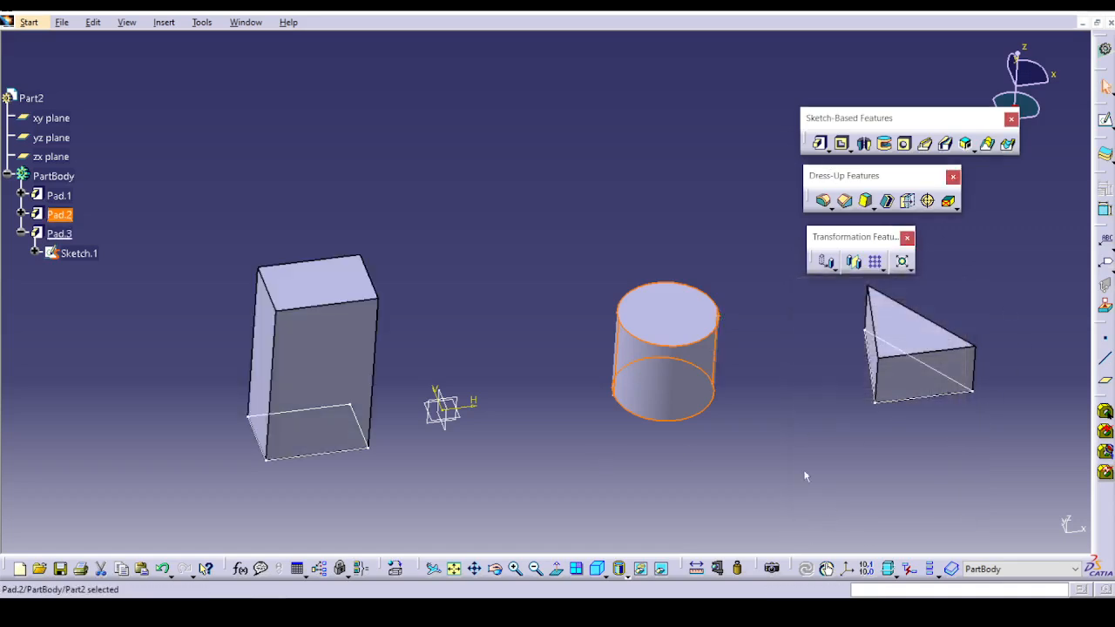
pyautogui.moveTo(801, 473); pyautogui.dragTo(689, 435, button='middle')
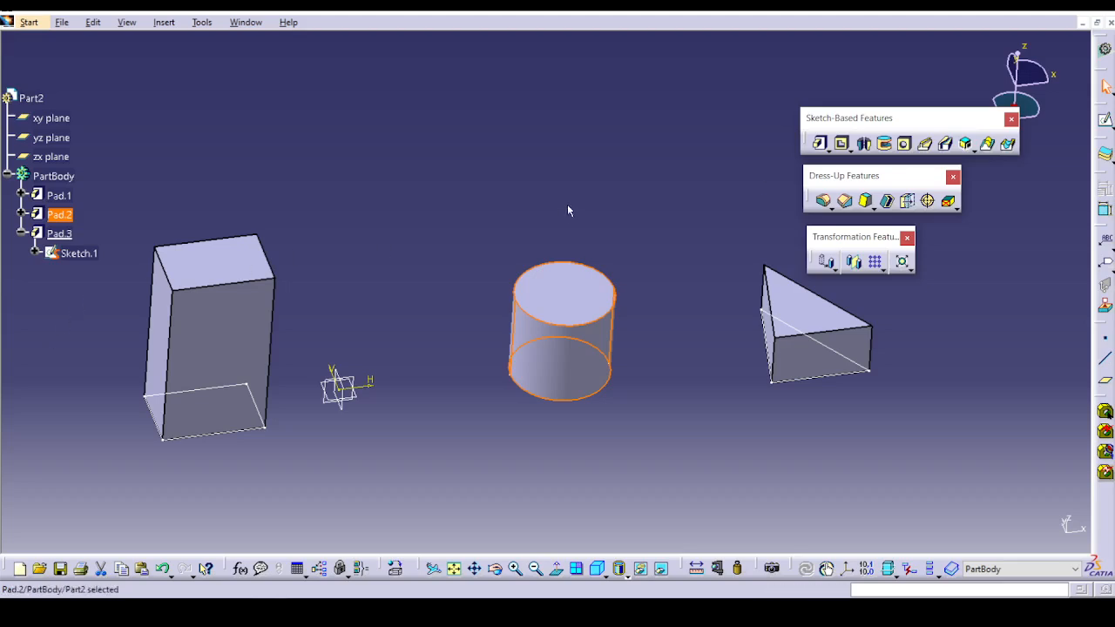
pyautogui.click(829, 150)
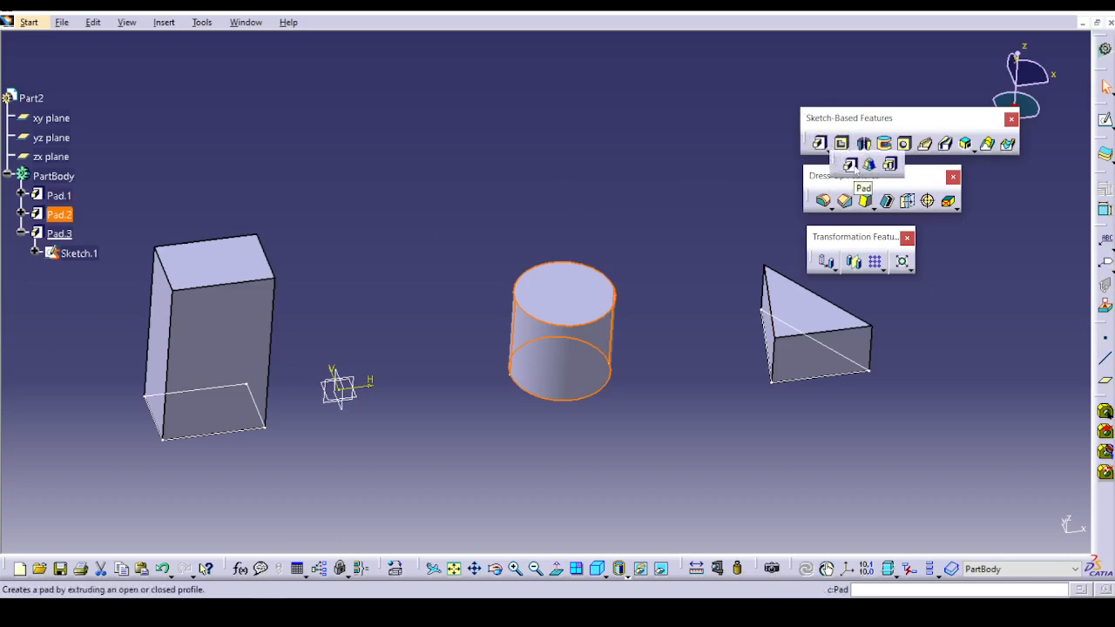
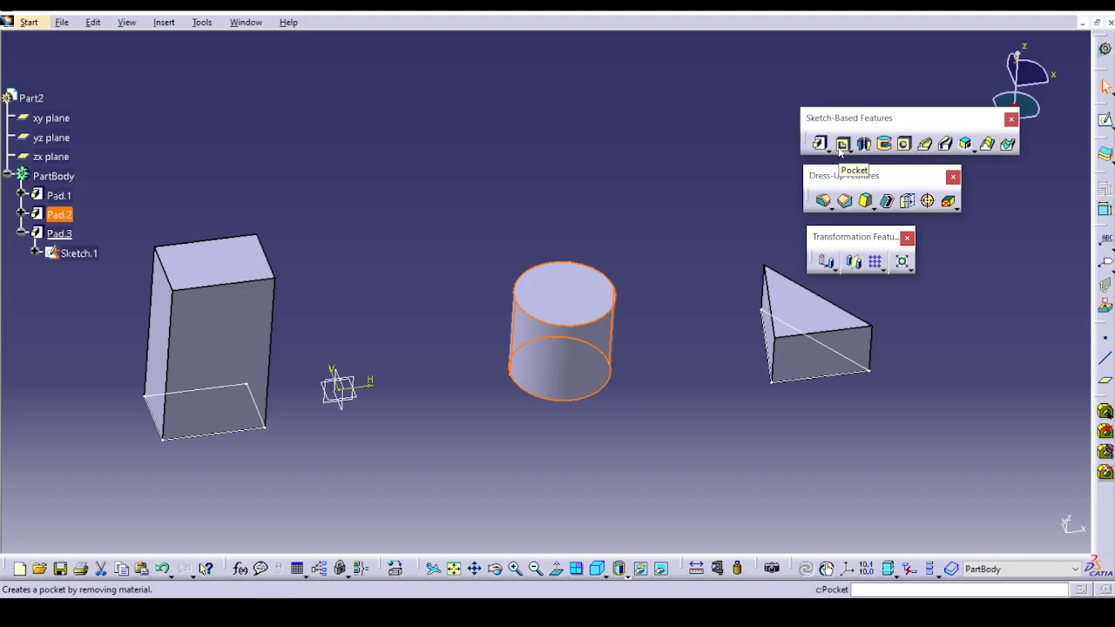
# Open the part file Ex-4 Simple_Pocket.CATPart from the Sketch based feature folder.
pyautogui.click(62, 22)
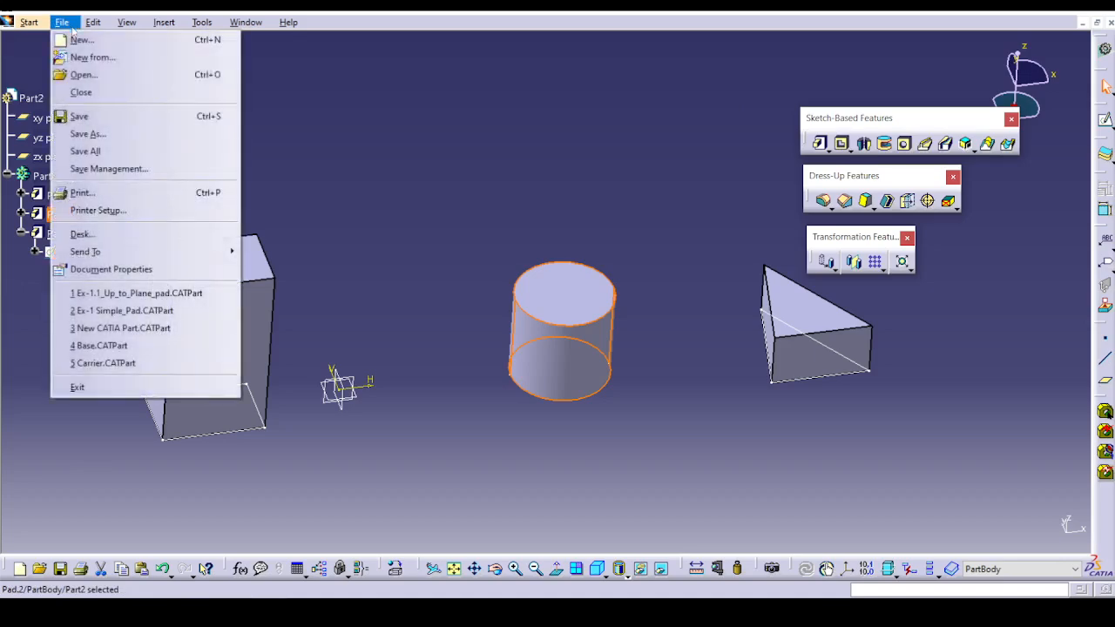
pyautogui.click(84, 75)
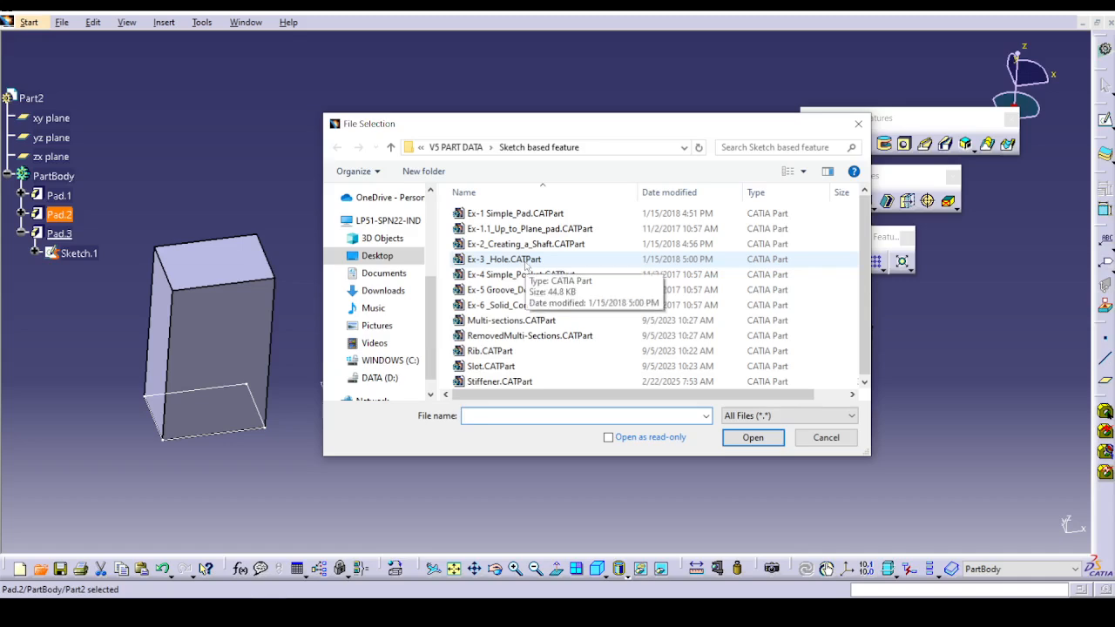
pyautogui.click(557, 274)
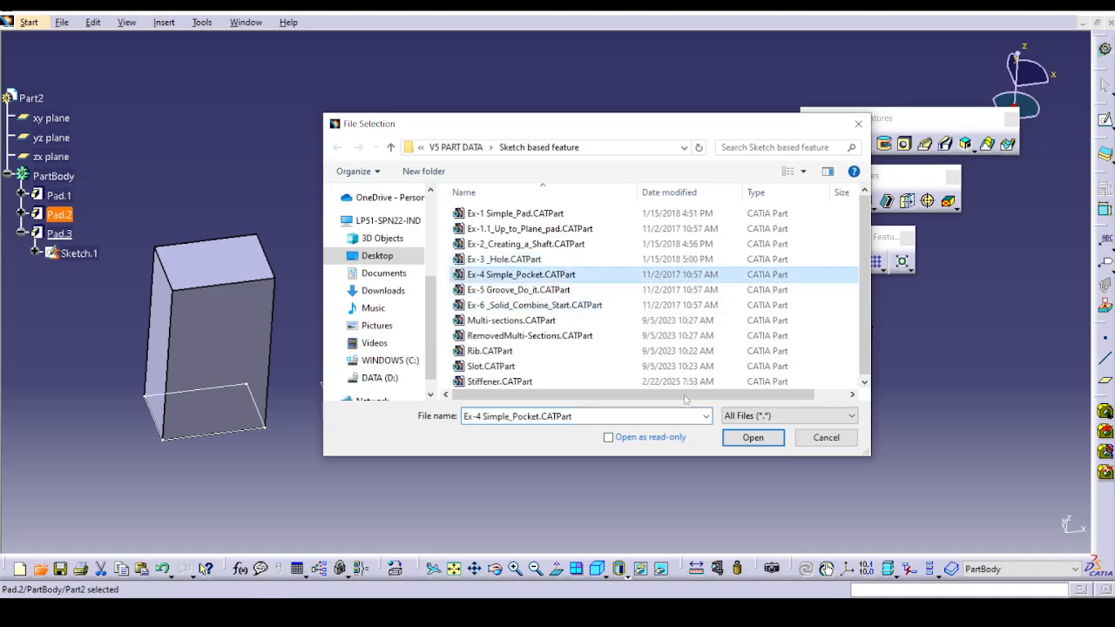
pyautogui.click(746, 438)
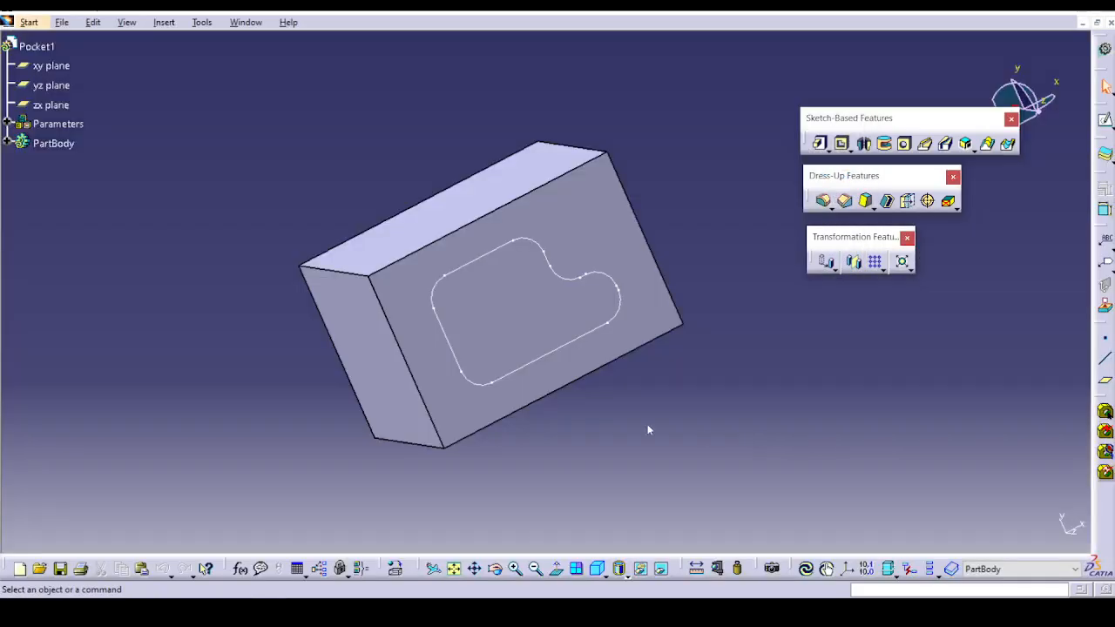
# Cut a 40 mm deep pocket into the block using the closed sketch profile on its upper face.
pyautogui.moveTo(648, 424); pyautogui.dragTo(614, 207, button='middle')
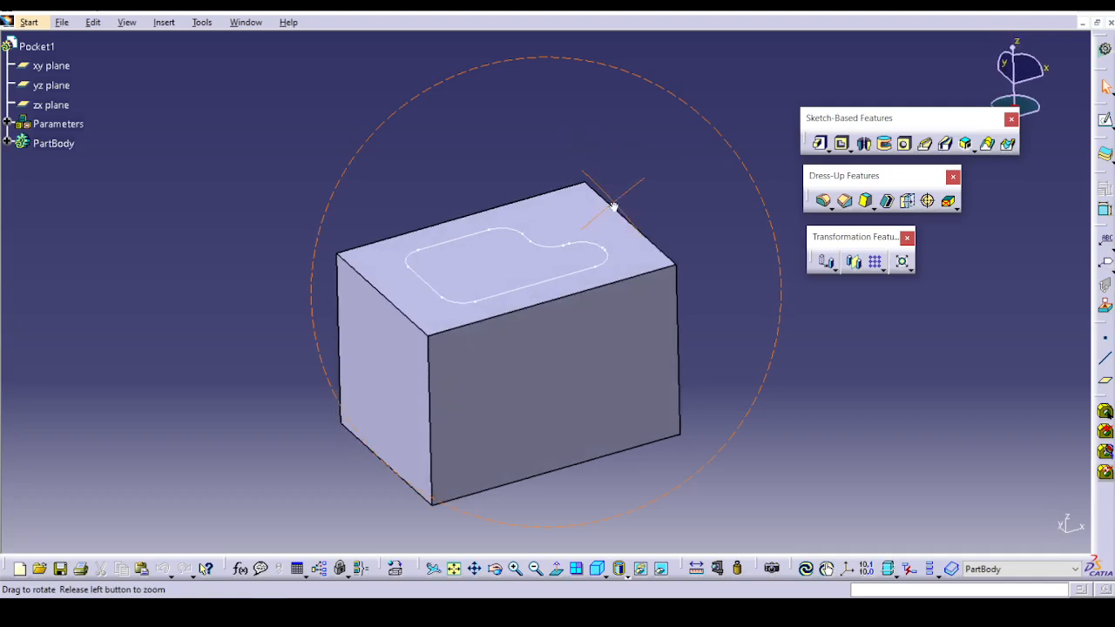
pyautogui.click(849, 151)
pyautogui.moveTo(875, 358); pyautogui.dragTo(875, 358)
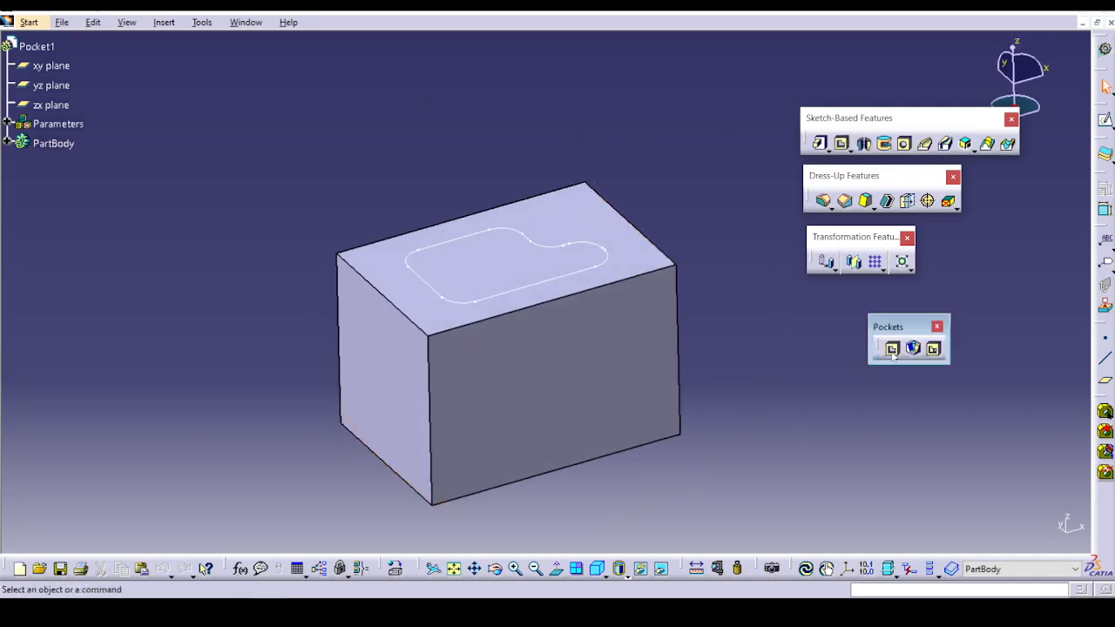
pyautogui.click(893, 349)
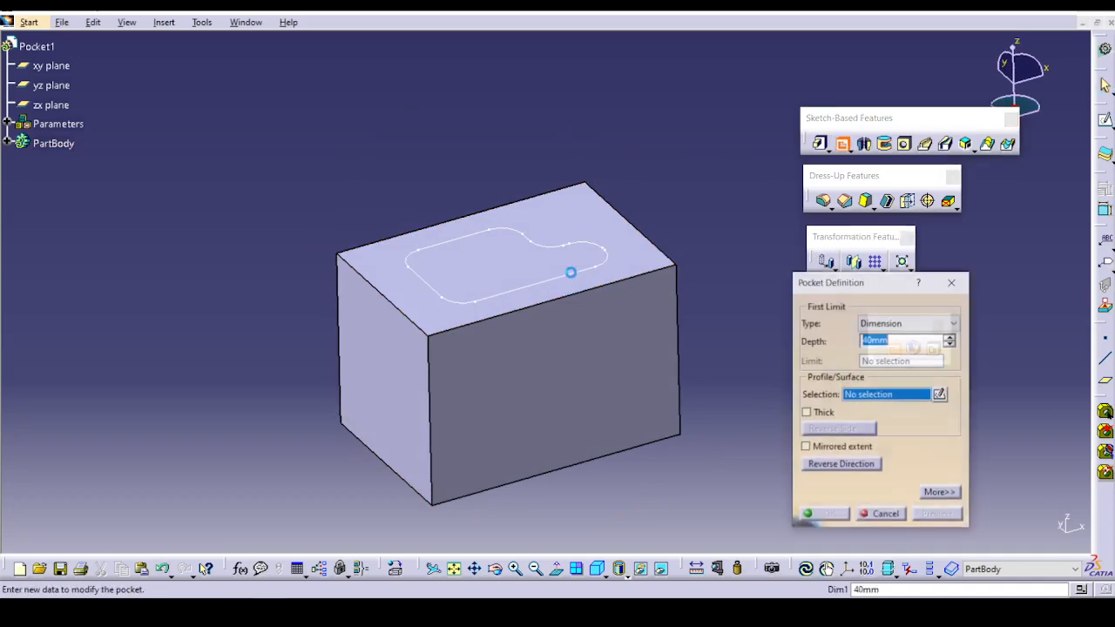
pyautogui.click(571, 271)
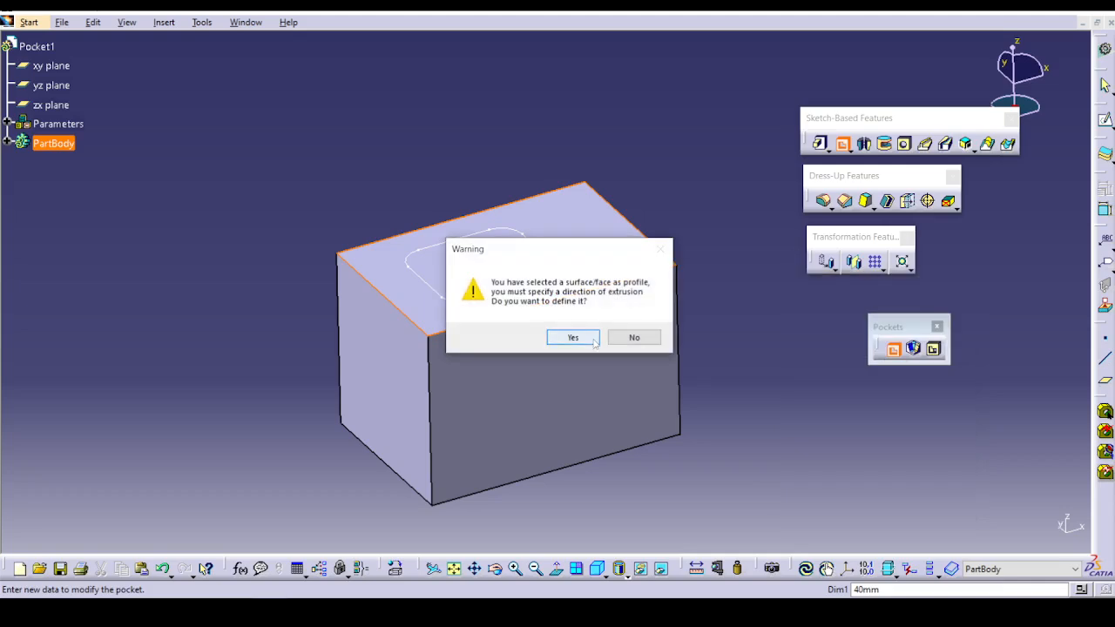
pyautogui.click(592, 336)
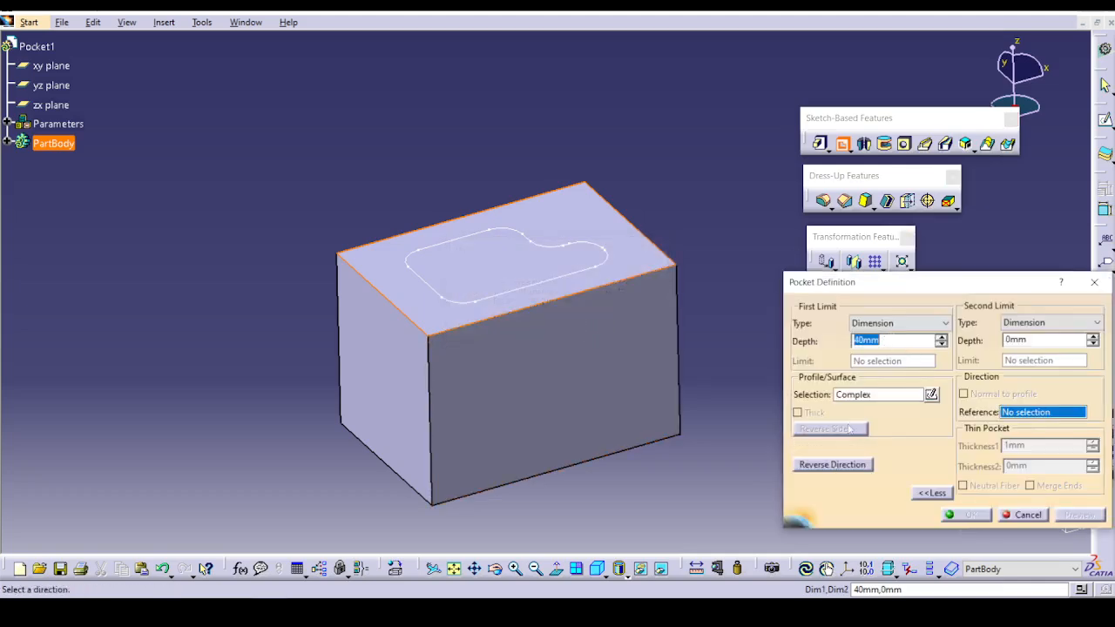
pyautogui.click(871, 395)
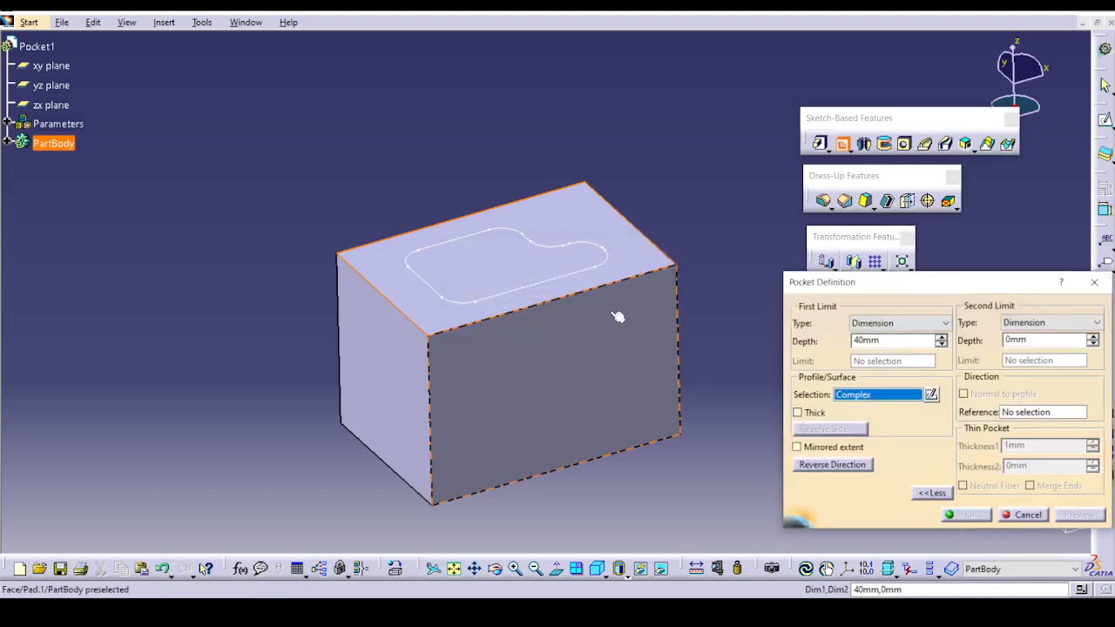
pyautogui.click(579, 273)
pyautogui.moveTo(894, 341); pyautogui.dragTo(765, 359)
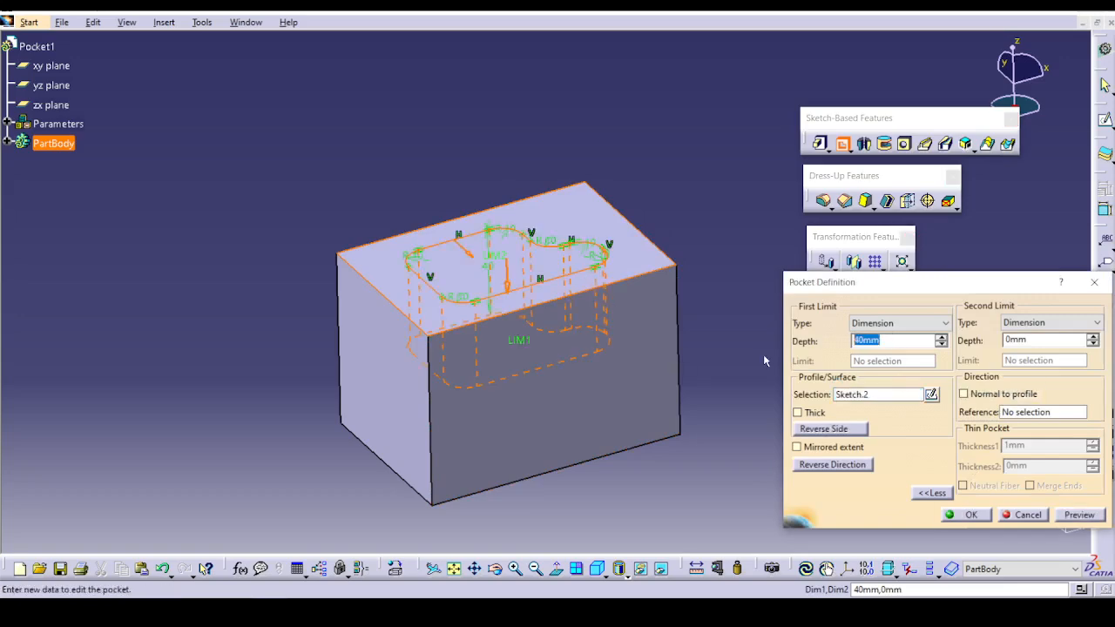
pyautogui.click(1079, 515)
pyautogui.click(965, 515)
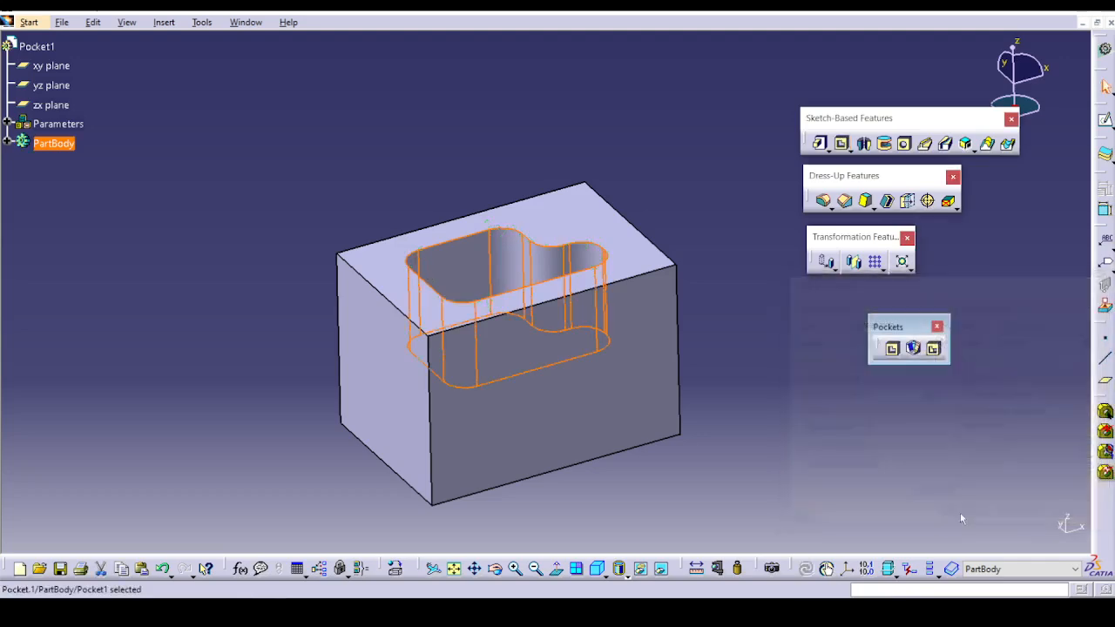
# Try the Thick, Mirrored extent and Reverse Direction options on the pocket, look at its limit types, and discard the changes.
pyautogui.moveTo(629, 354); pyautogui.dragTo(690, 342, button='middle')
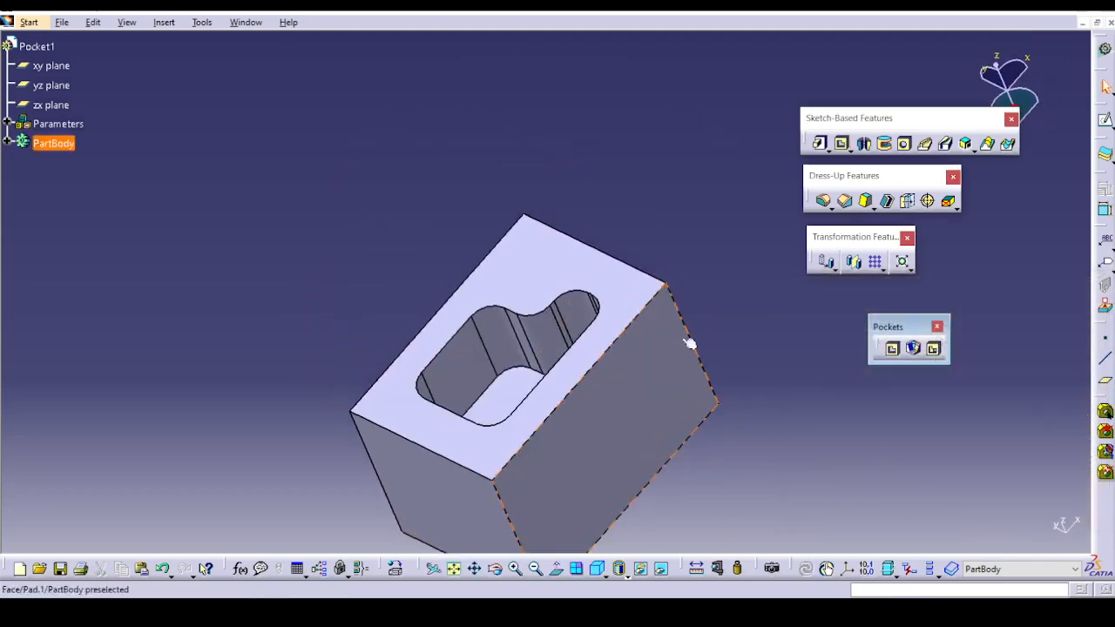
pyautogui.doubleClick(486, 358)
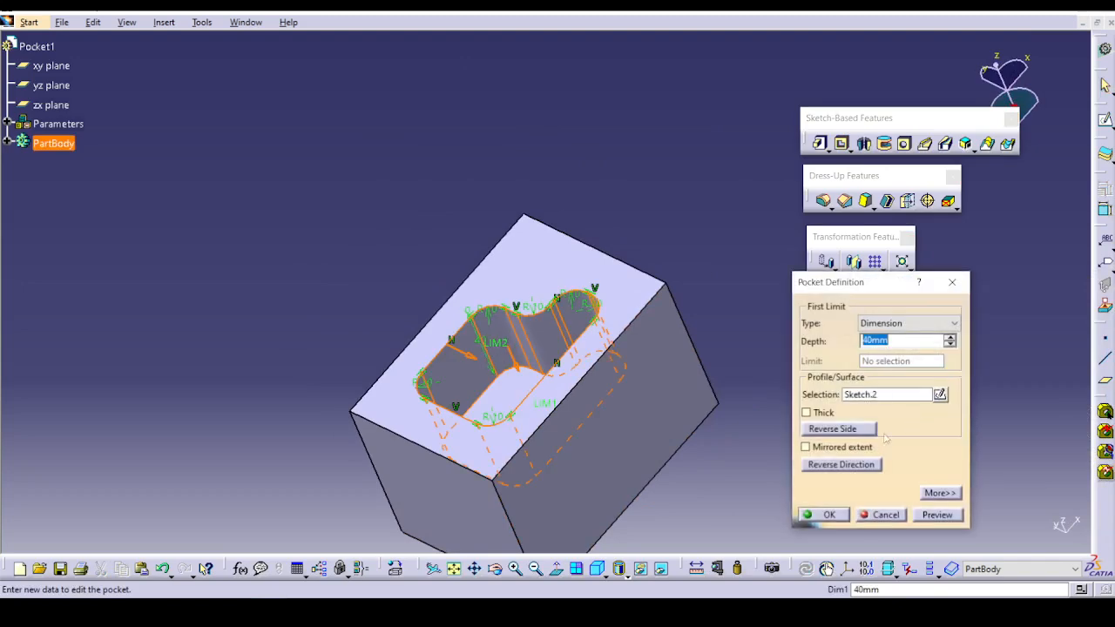
pyautogui.click(816, 416)
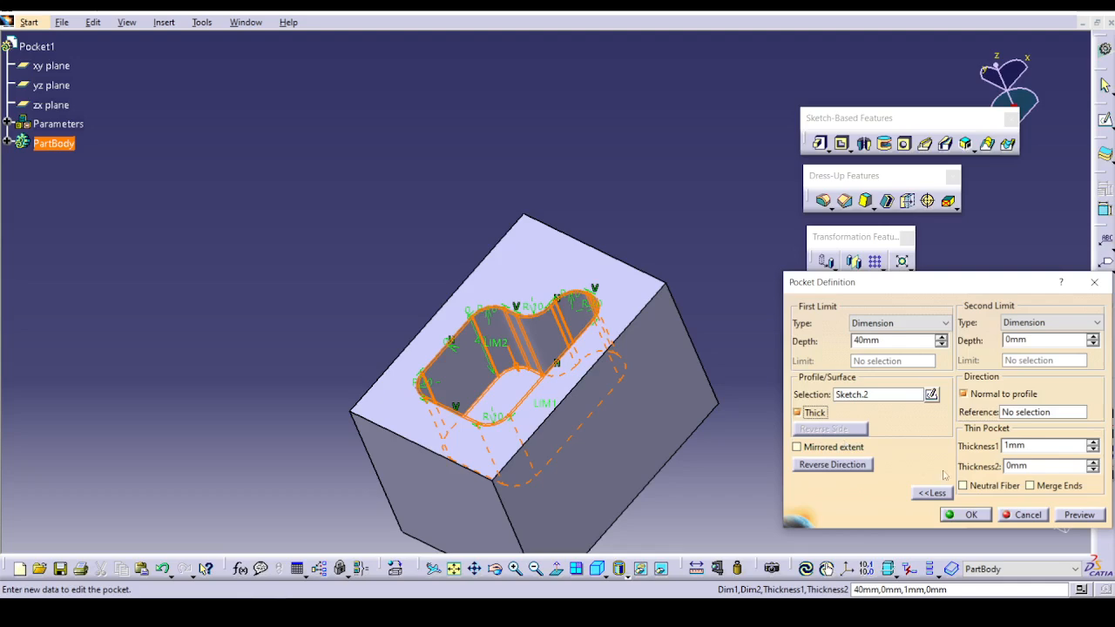
pyautogui.click(824, 446)
pyautogui.click(814, 414)
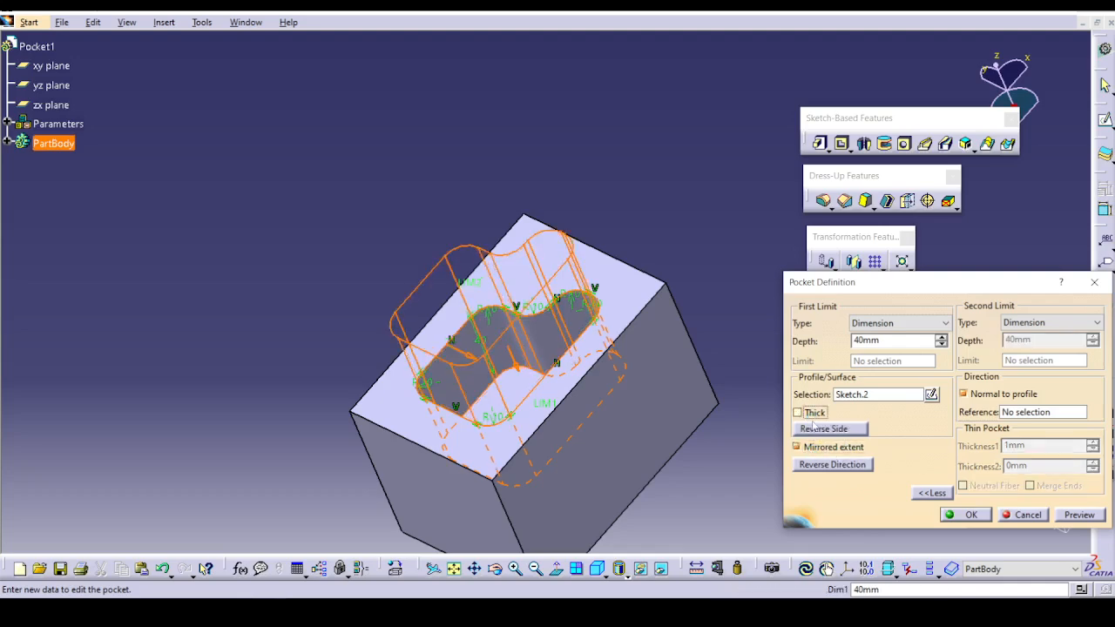
pyautogui.click(832, 465)
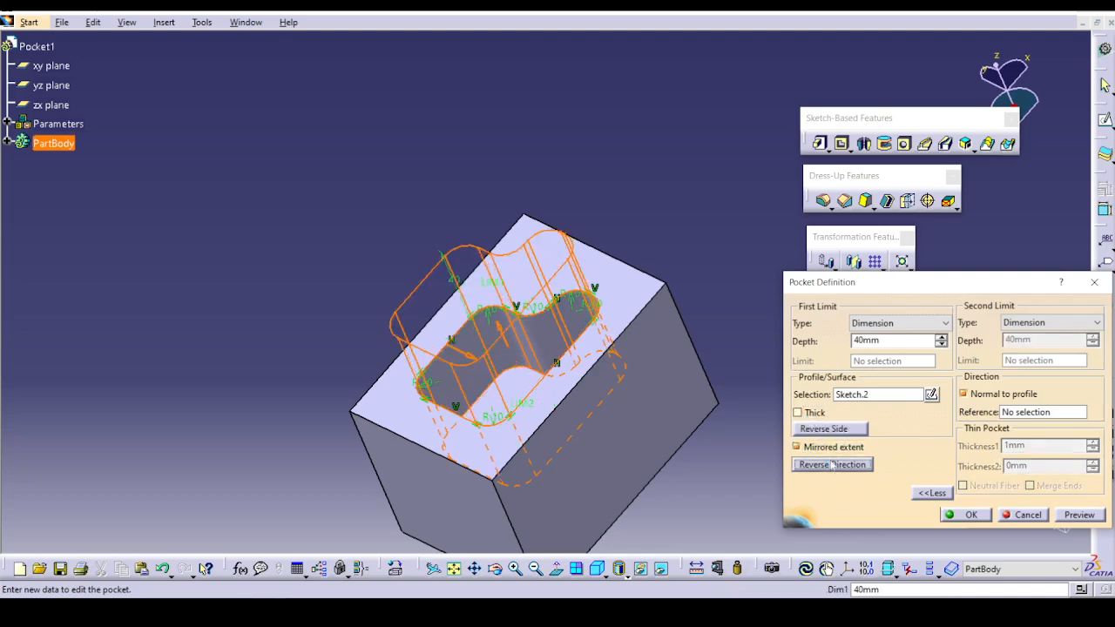
pyautogui.click(810, 414)
pyautogui.click(812, 417)
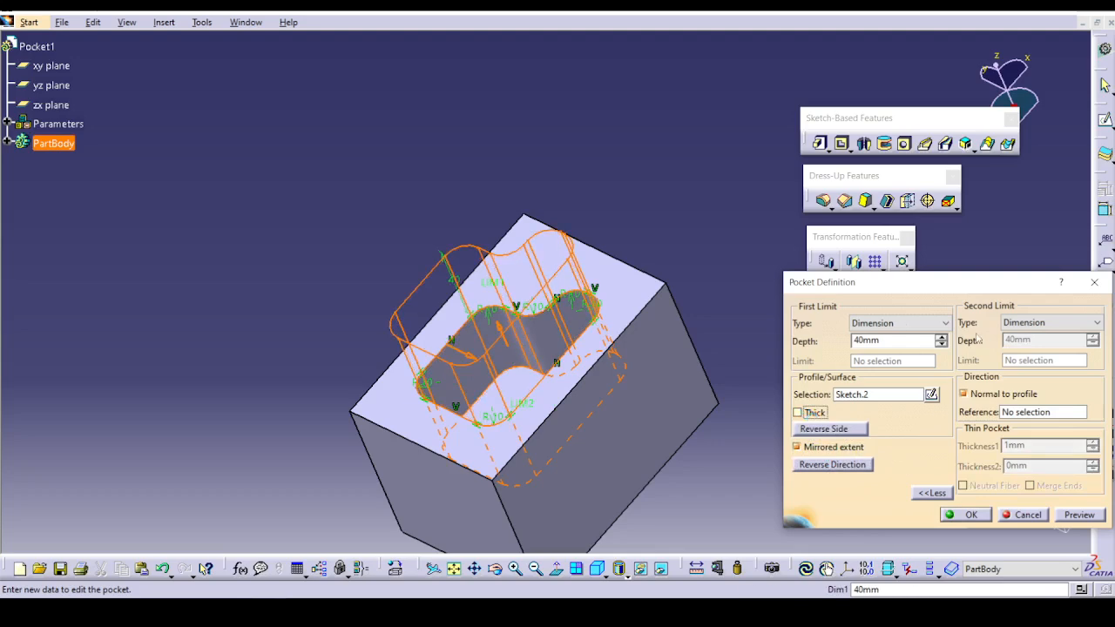
pyautogui.click(881, 322)
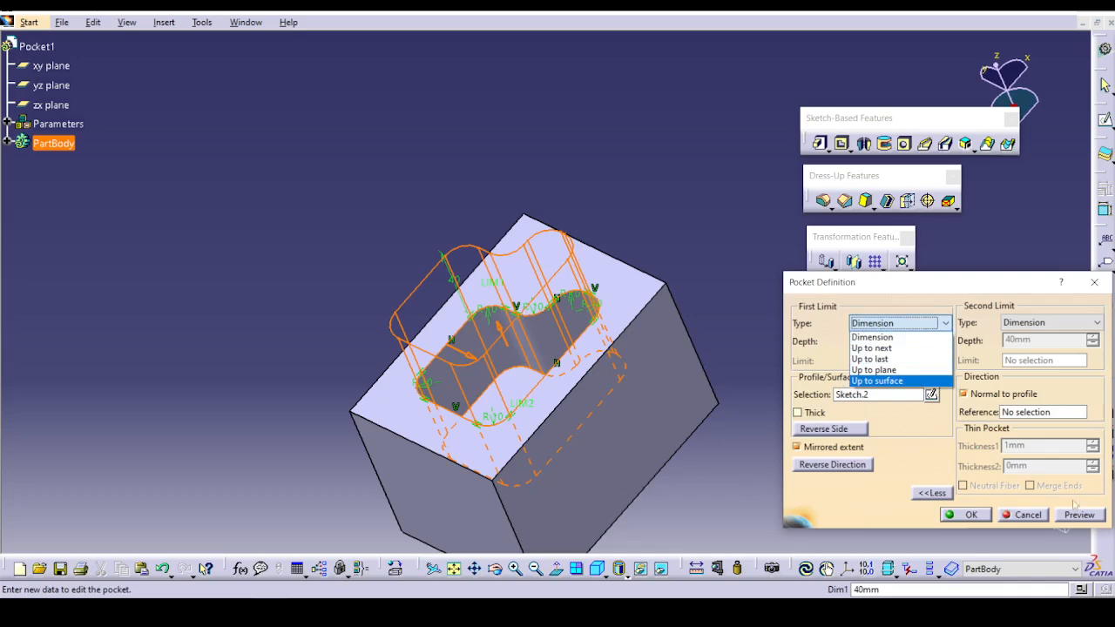
pyautogui.click(1031, 515)
pyautogui.click(1031, 516)
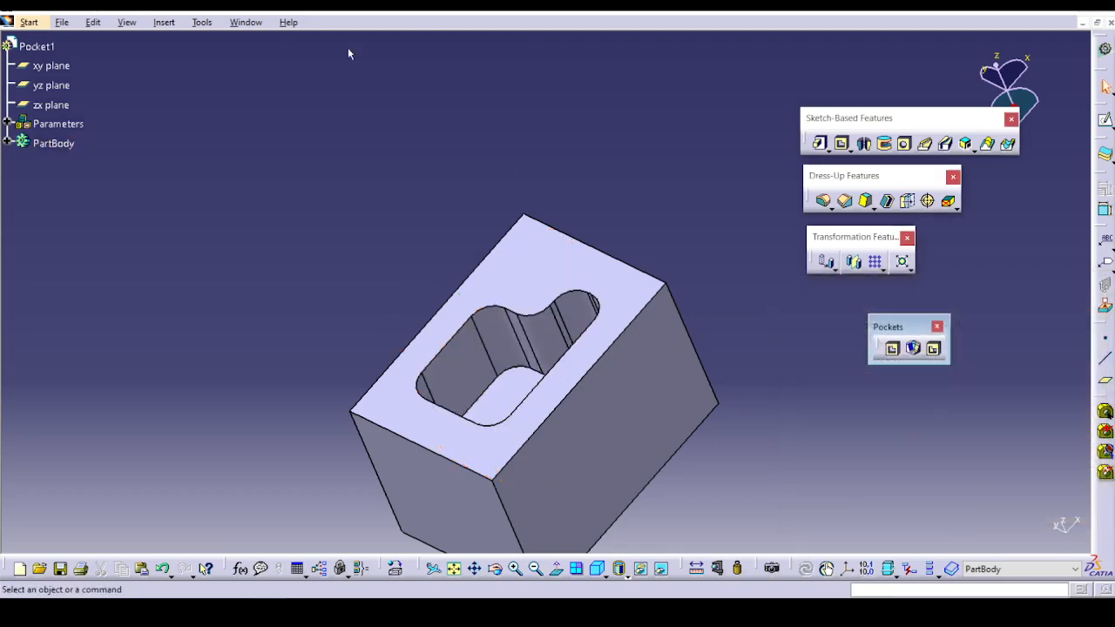
# Switch to the open Pad3 part with the two plates and cylinder, and expand its PartBody to list the pads.
pyautogui.click(245, 21)
pyautogui.click(277, 116)
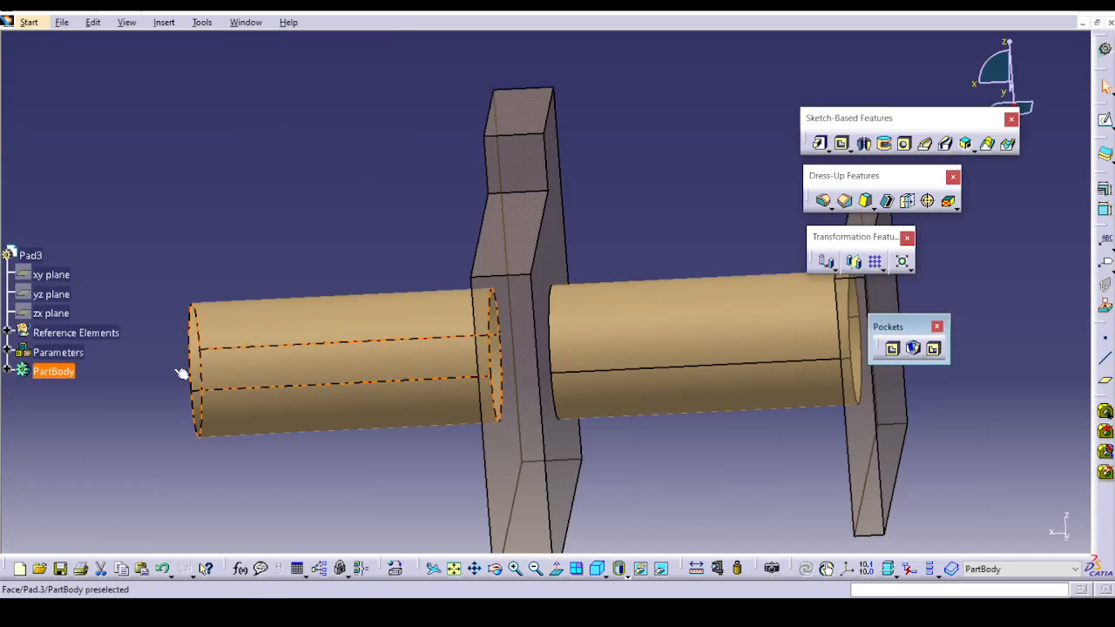
pyautogui.click(185, 373)
pyautogui.click(6, 373)
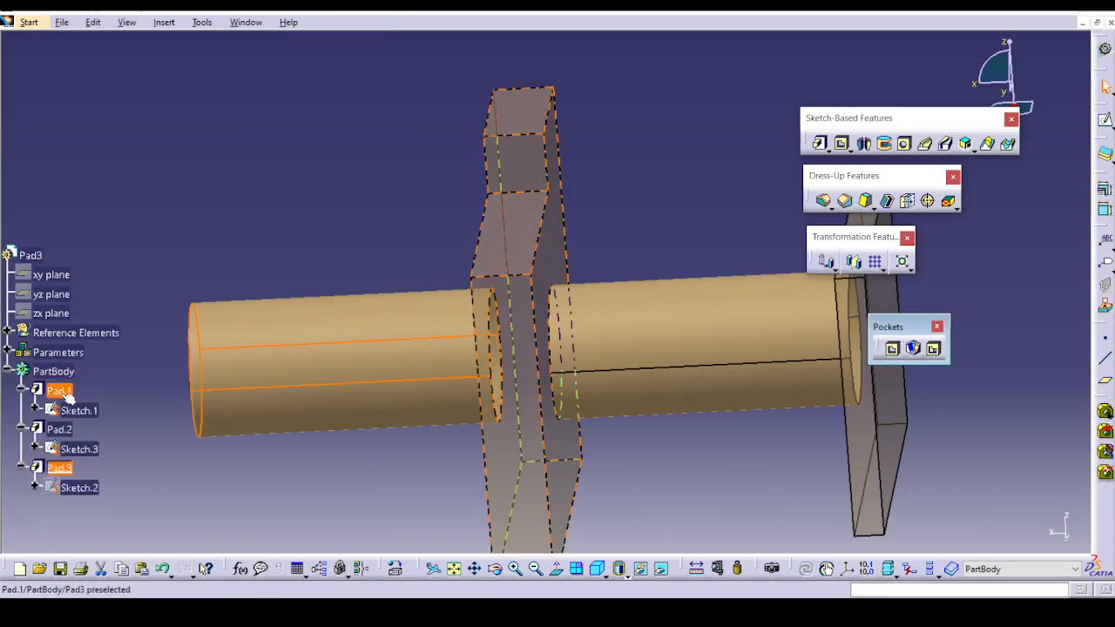
pyautogui.rightClick(61, 394)
pyautogui.click(268, 462)
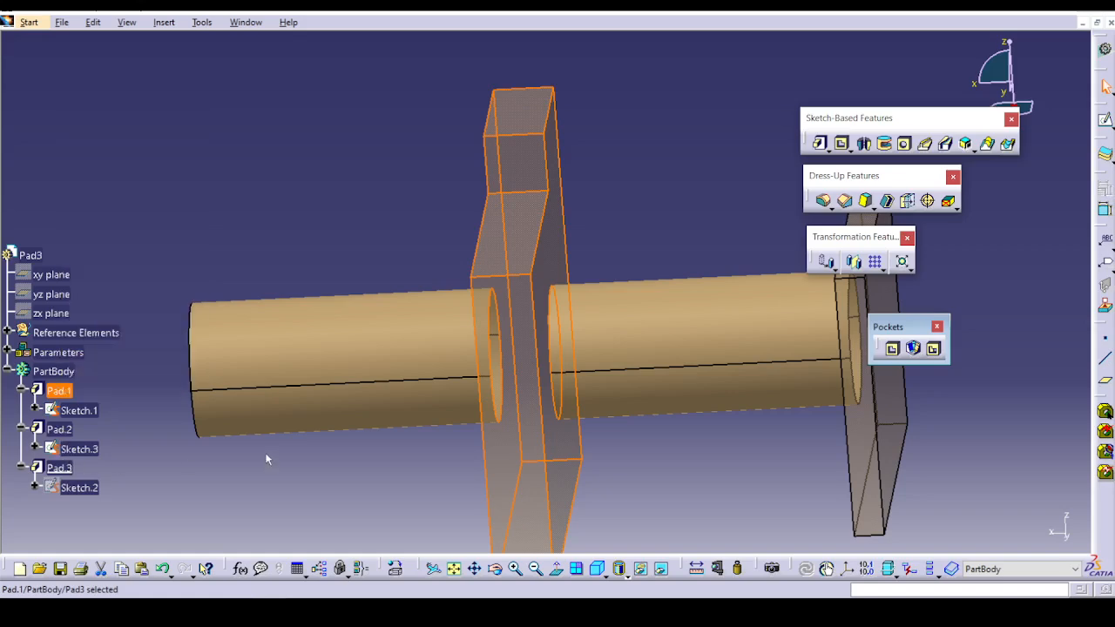
# Delete the cylindrical pad Pad.3 while keeping its circle sketch.
pyautogui.moveTo(268, 458); pyautogui.dragTo(386, 438, button='middle')
pyautogui.click(478, 333)
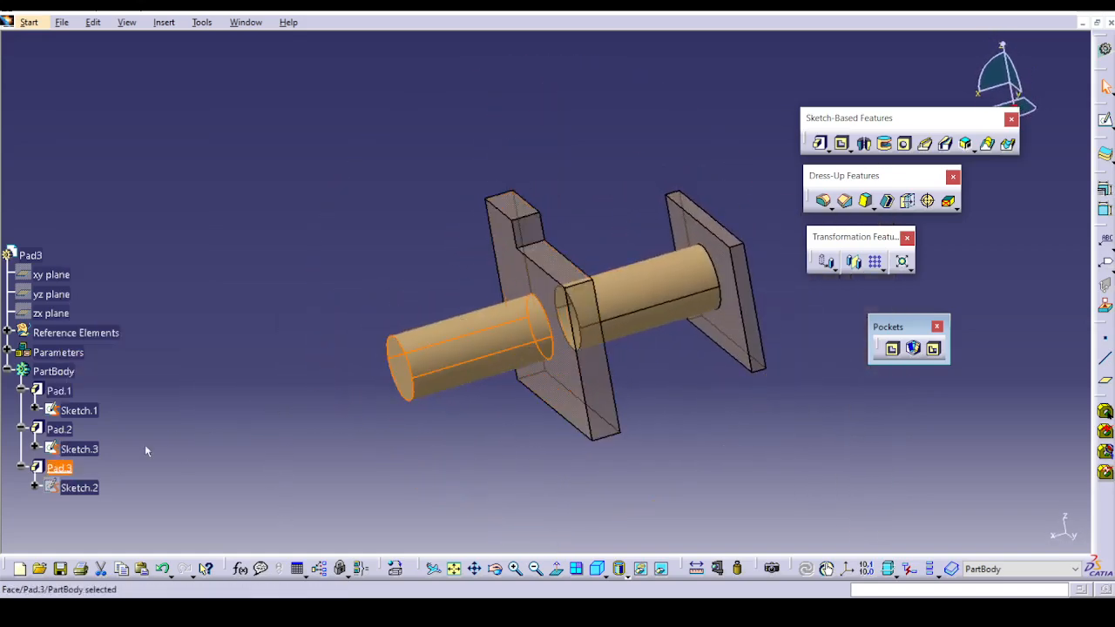
pyautogui.rightClick(61, 469)
pyautogui.click(143, 370)
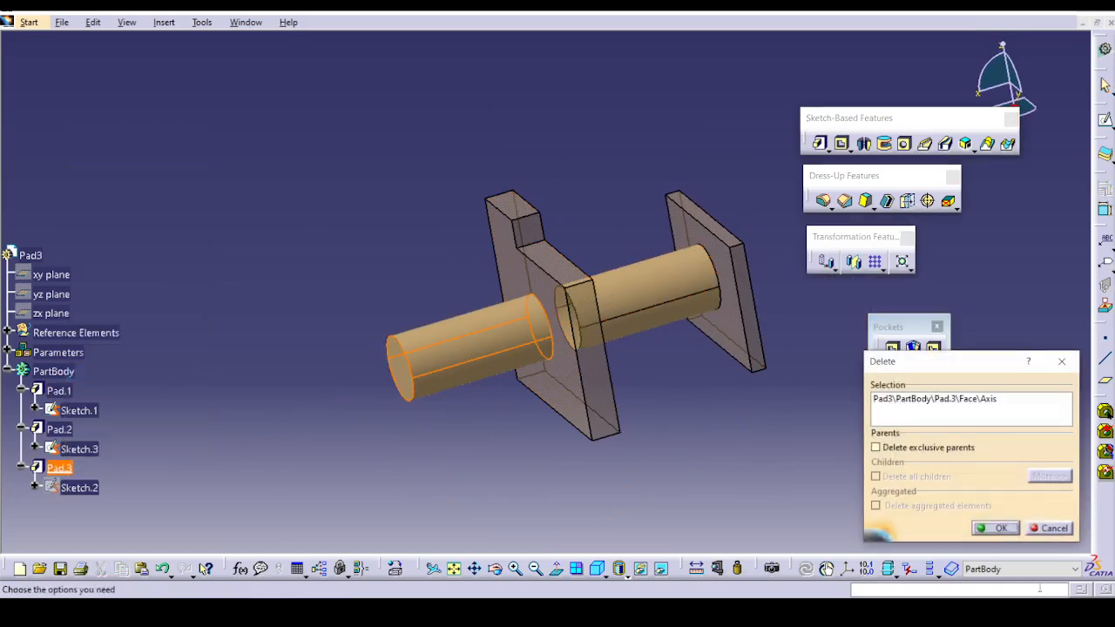
pyautogui.click(997, 529)
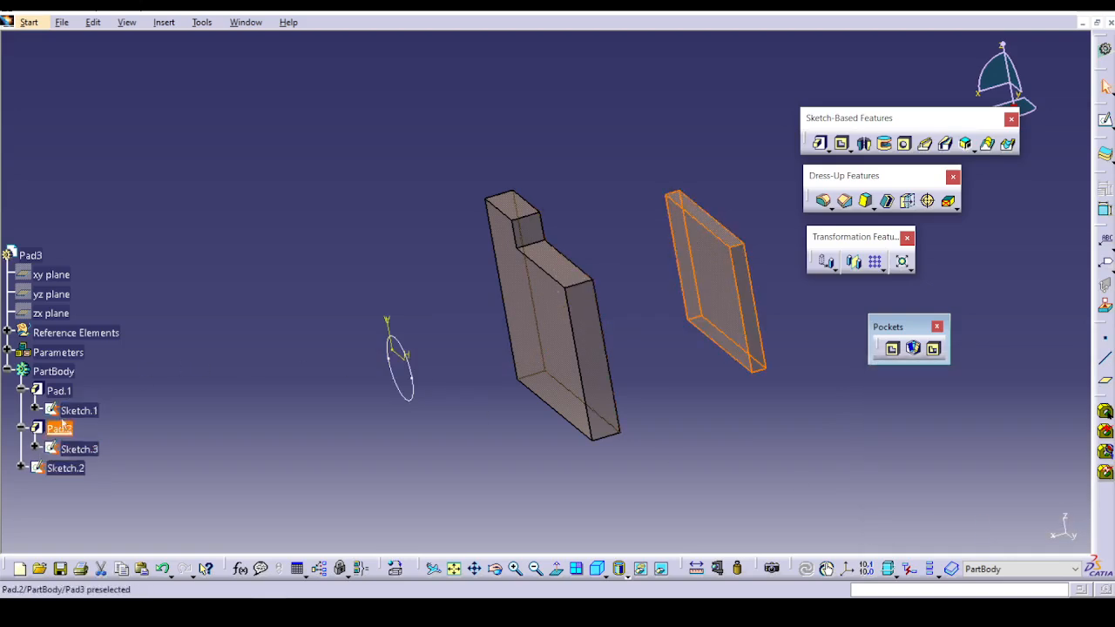
# Create a pocket from the circle sketch with the first limit type Up to next.
pyautogui.click(843, 144)
pyautogui.click(896, 322)
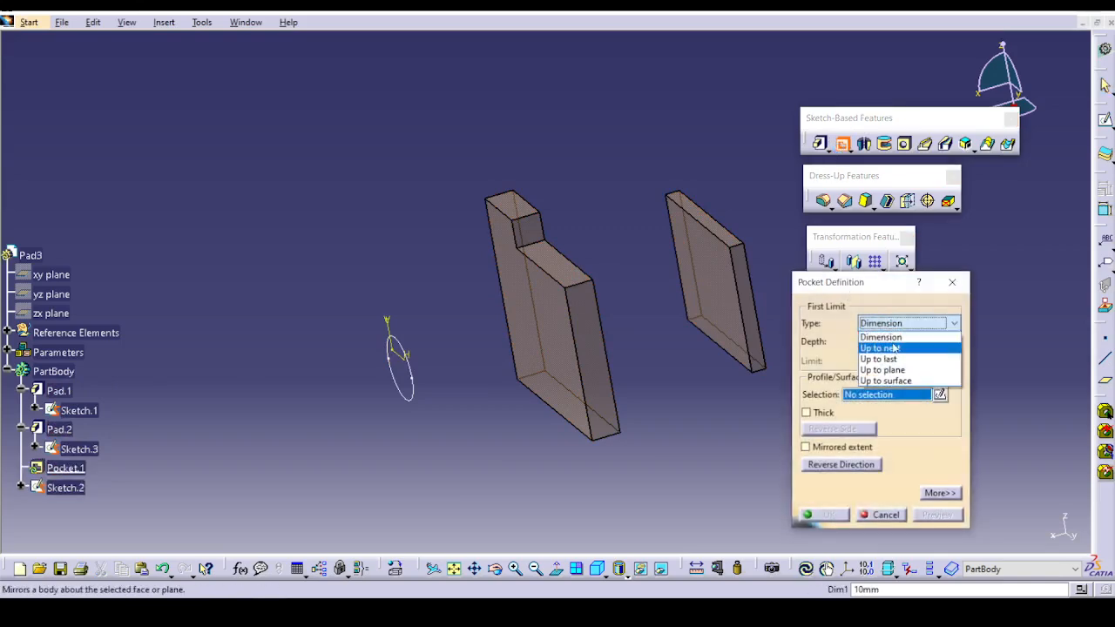
pyautogui.click(895, 348)
pyautogui.click(418, 381)
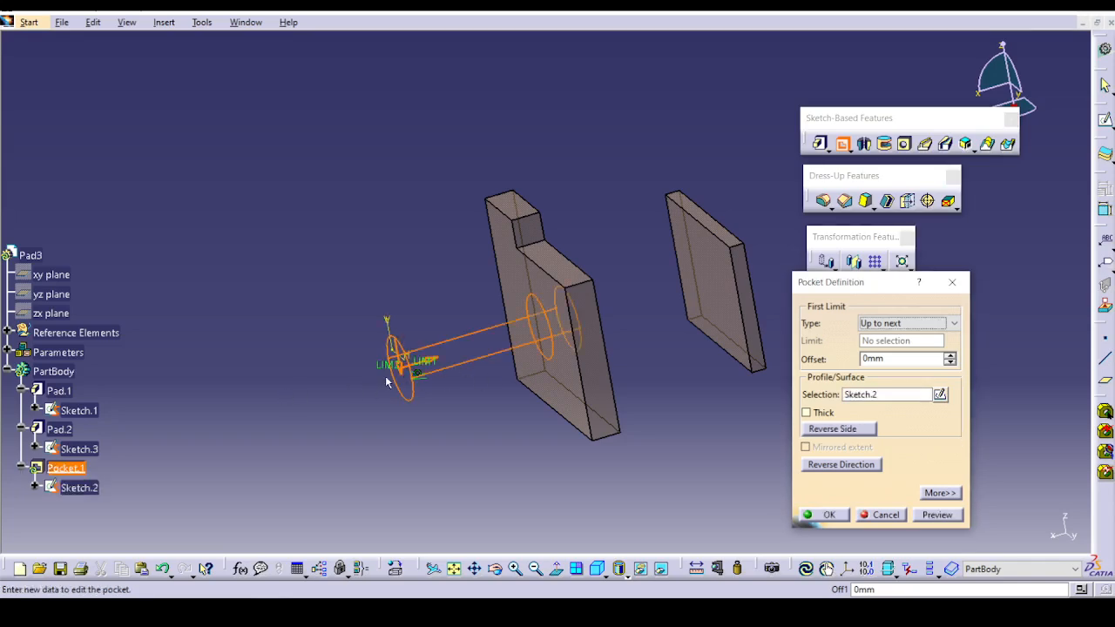
pyautogui.click(938, 515)
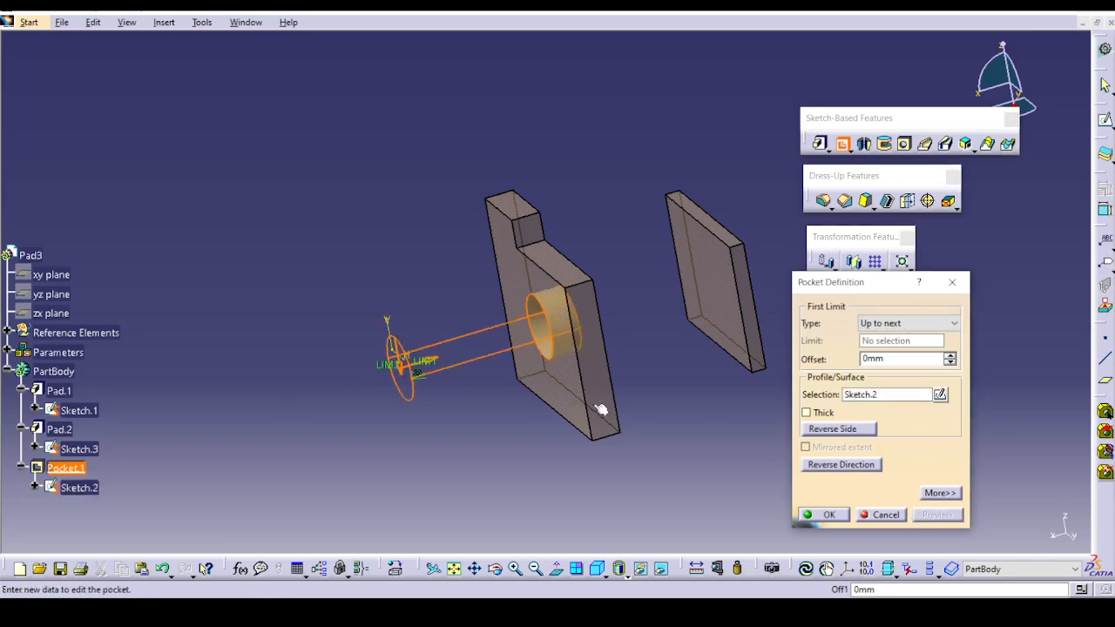
pyautogui.click(829, 515)
# Change the circular pocket's first limit type to Up to last.
pyautogui.moveTo(594, 472); pyautogui.dragTo(603, 356, button='middle')
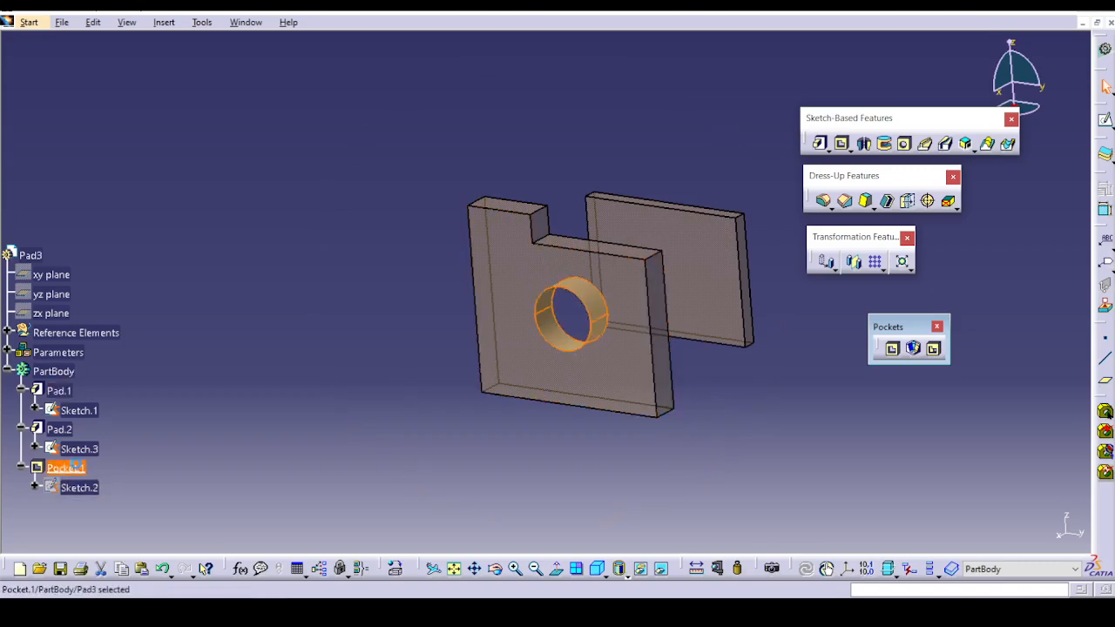
pyautogui.doubleClick(571, 314)
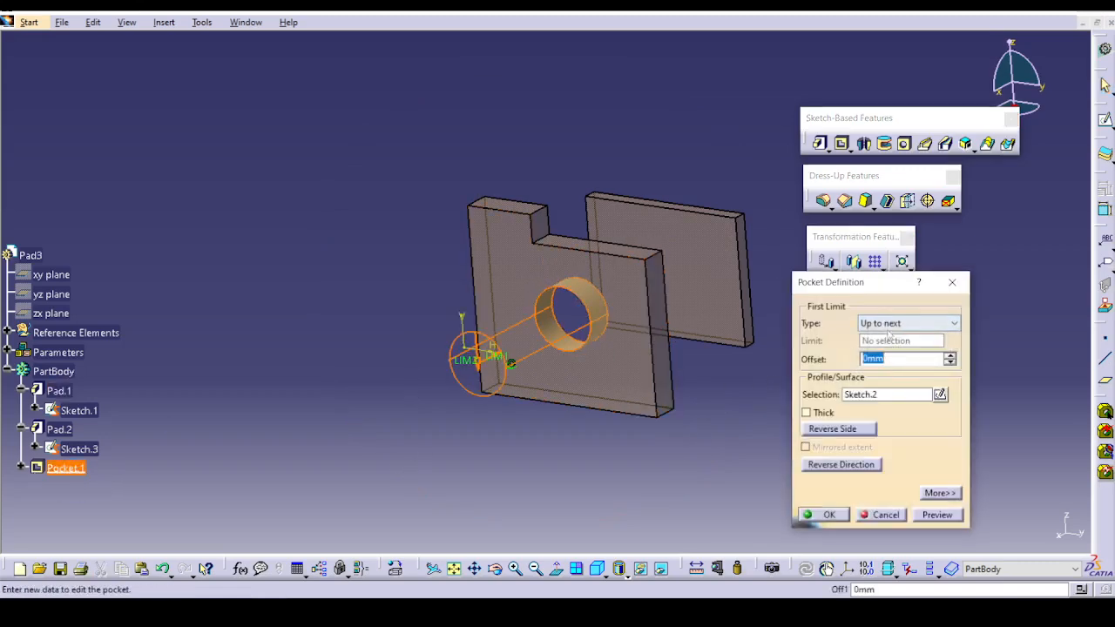
pyautogui.click(883, 323)
pyautogui.click(884, 360)
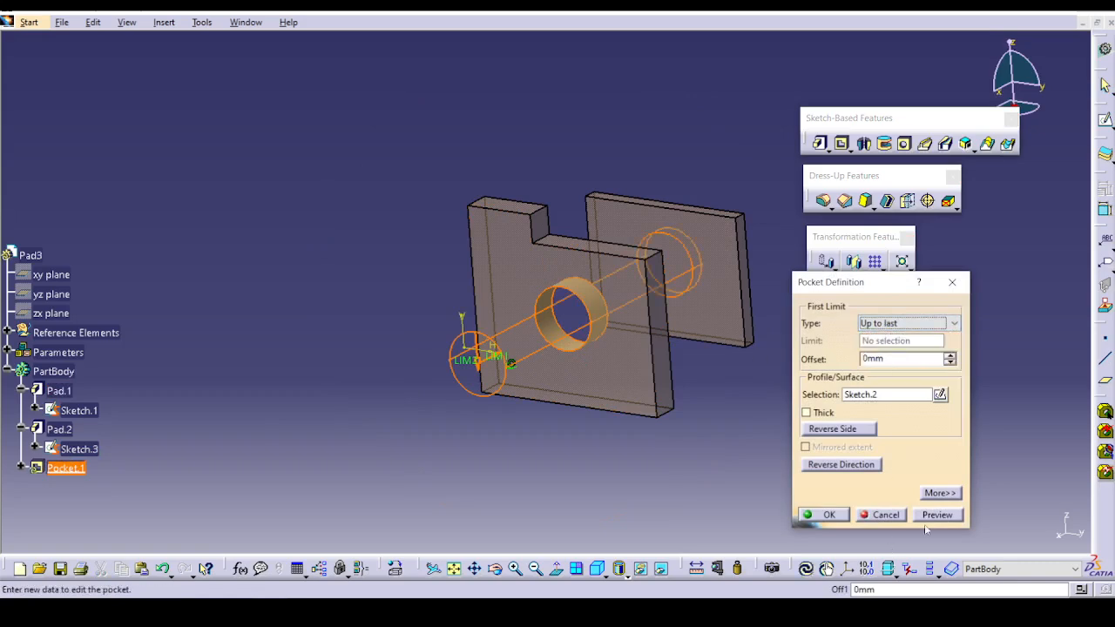
pyautogui.click(937, 515)
pyautogui.click(824, 515)
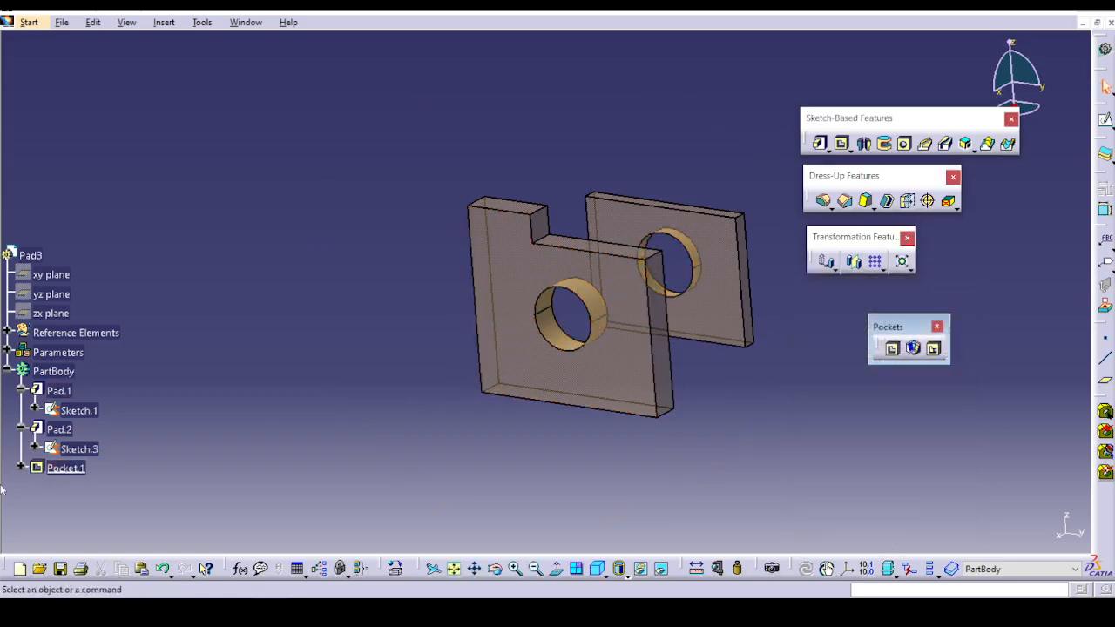
# Change the circular pocket's first limit type to Up to plane, limited by the near face of the second plate.
pyautogui.doubleClick(65, 468)
pyautogui.click(906, 323)
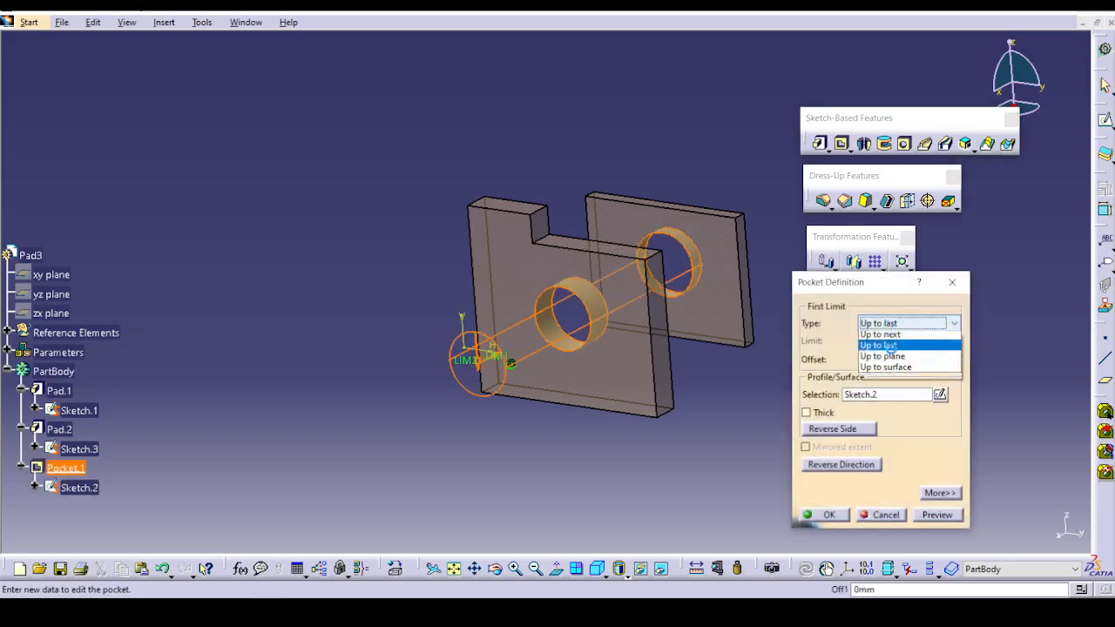
pyautogui.click(883, 357)
pyautogui.moveTo(668, 319); pyautogui.dragTo(644, 394, button='middle')
pyautogui.click(710, 370)
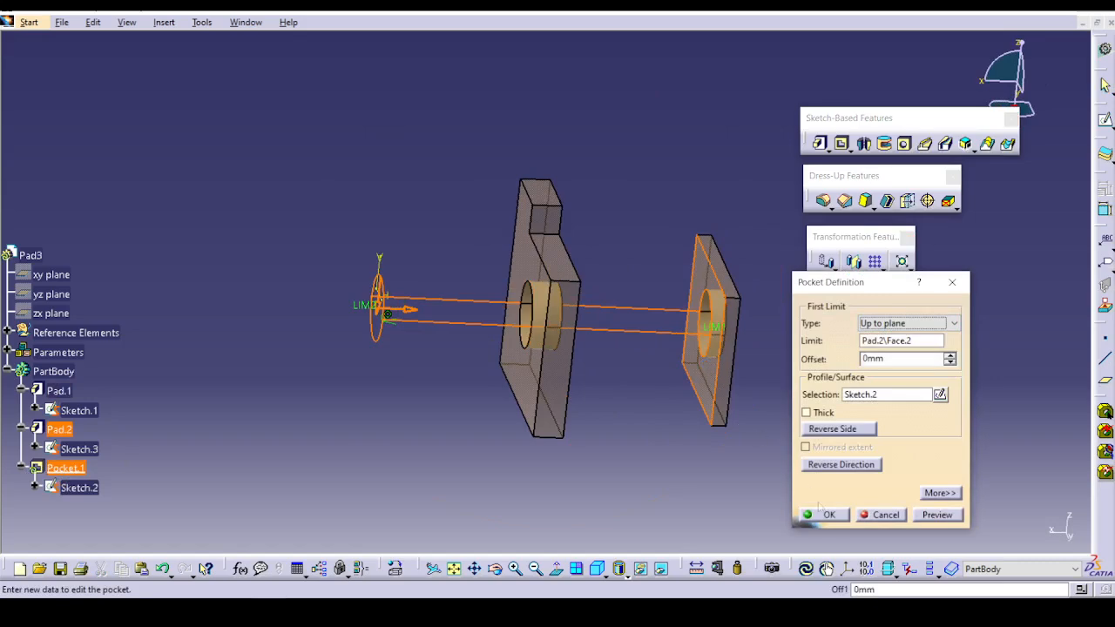
pyautogui.click(935, 515)
pyautogui.click(823, 515)
pyautogui.moveTo(779, 483); pyautogui.dragTo(700, 354, button='middle')
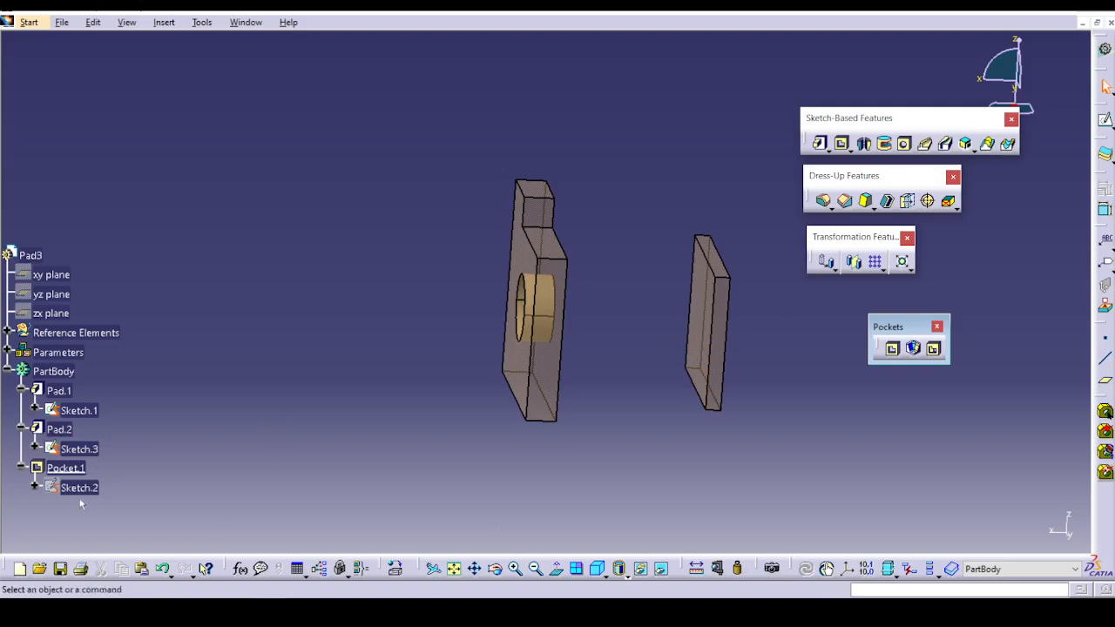
# Change the circular pocket's first limit type to Up to surface, limited by the far face of the second plate.
pyautogui.doubleClick(65, 468)
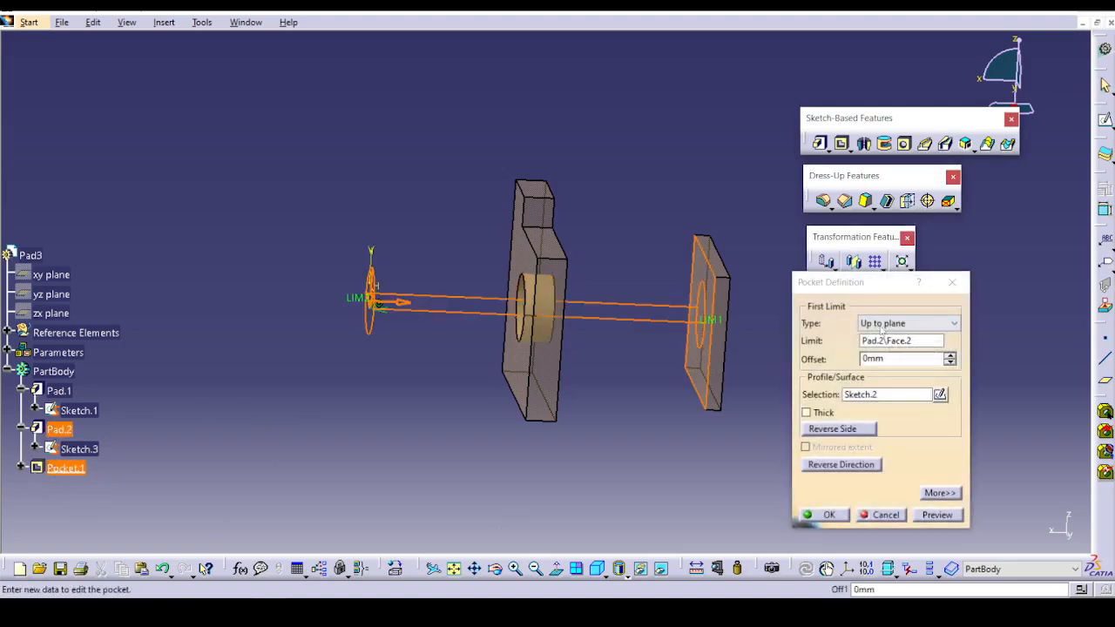
pyautogui.click(882, 325)
pyautogui.click(898, 387)
pyautogui.moveTo(723, 378); pyautogui.dragTo(536, 372, button='middle')
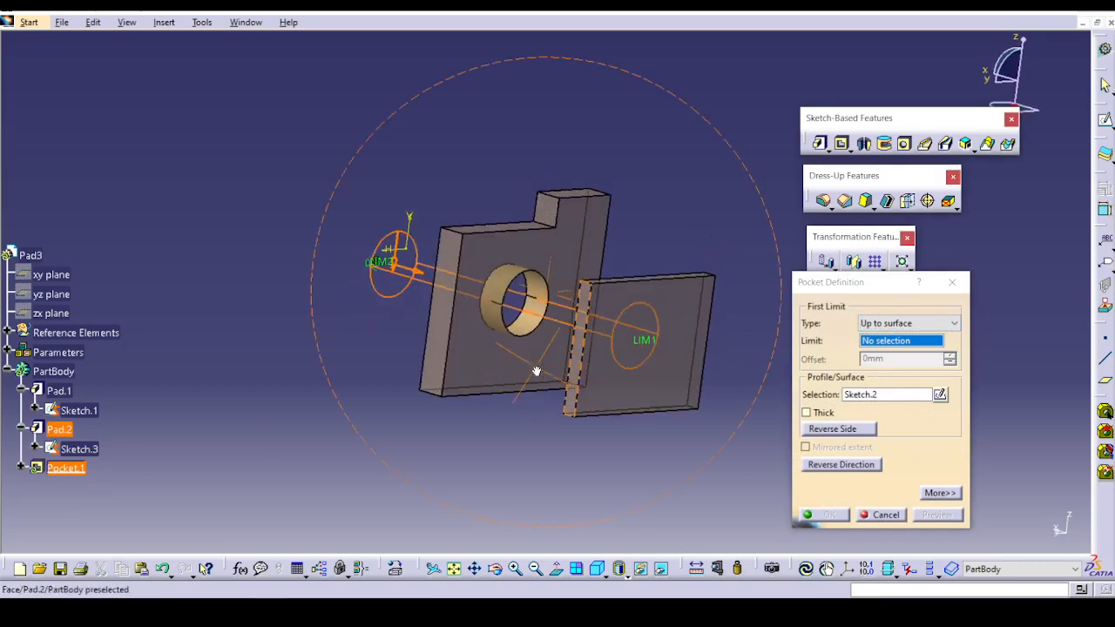
pyautogui.click(640, 364)
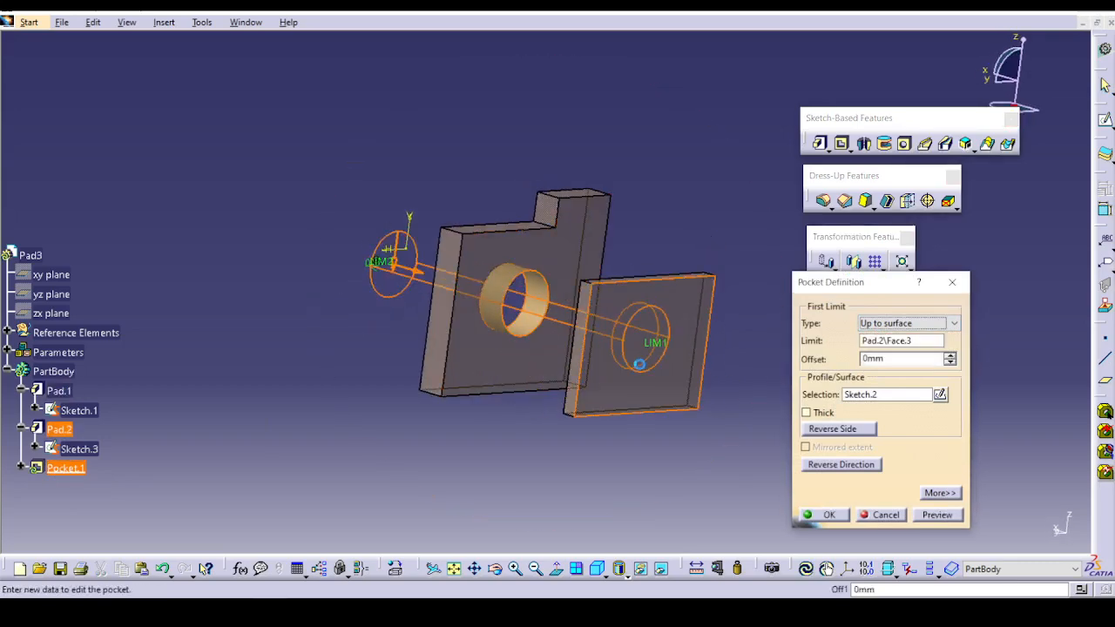
pyautogui.click(827, 517)
pyautogui.moveTo(428, 399)
pyautogui.mouseDown(button='middle')
pyautogui.moveTo(610, 430)
pyautogui.moveTo(640, 418)
pyautogui.mouseUp(button='middle')
# Switch to the open Ex-4 Simple_Pocket.CATPart, expand its PartBody and check the definition of Pocket.1.
pyautogui.click(850, 151)
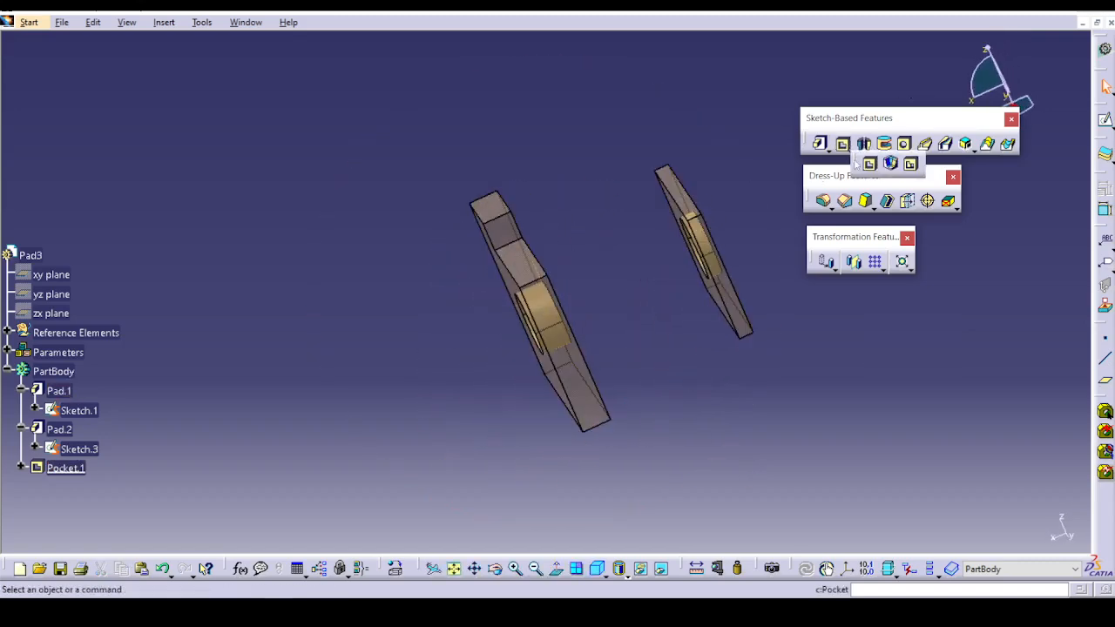
pyautogui.click(258, 77)
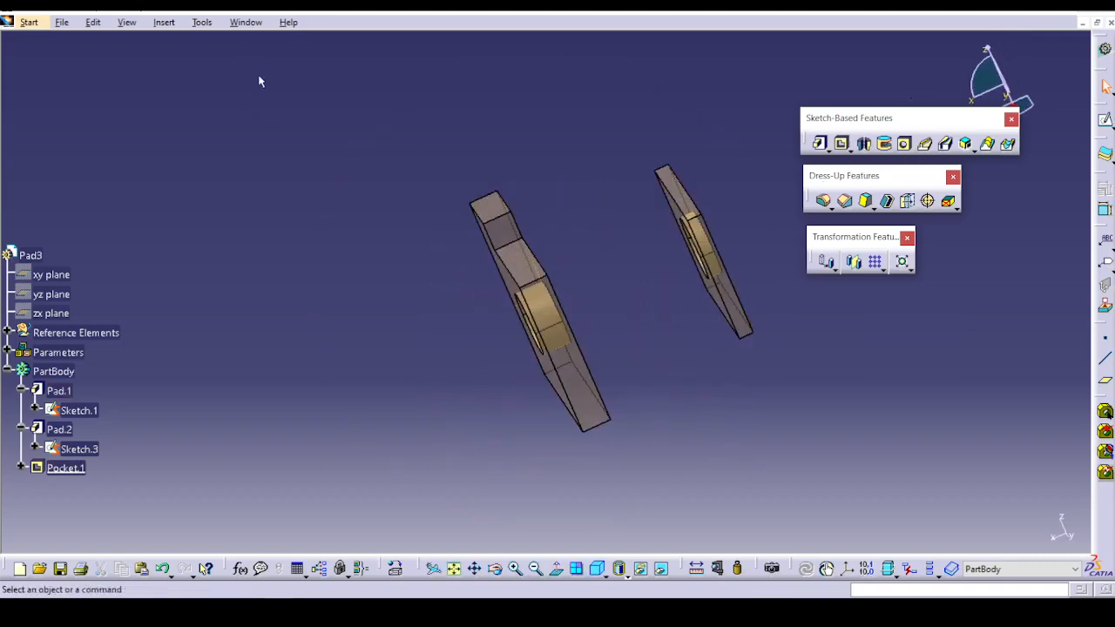
pyautogui.click(247, 23)
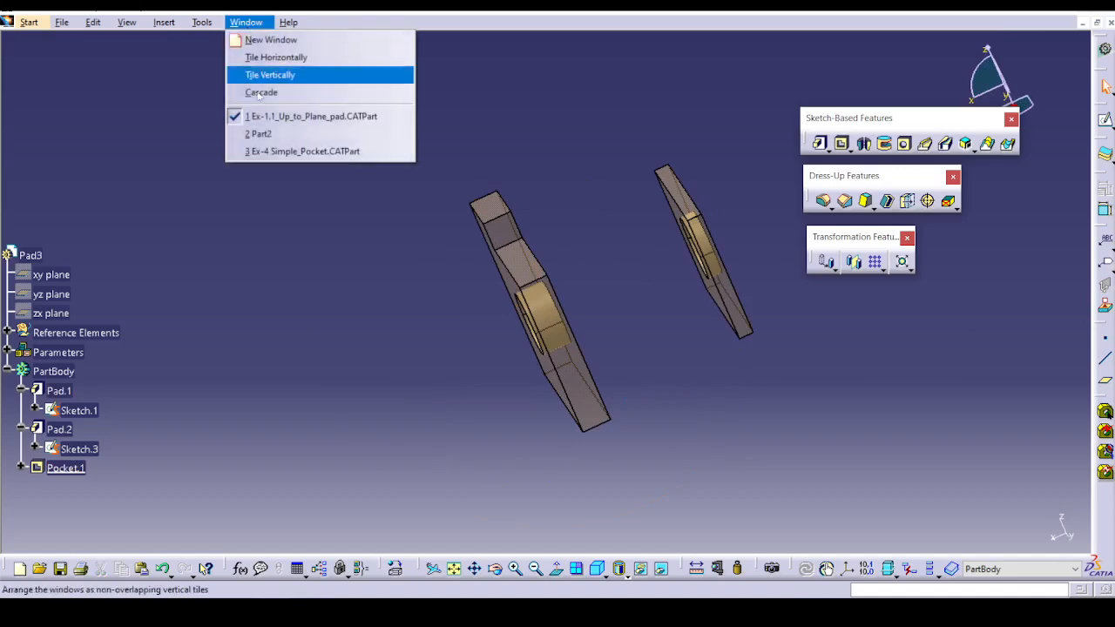
pyautogui.click(276, 150)
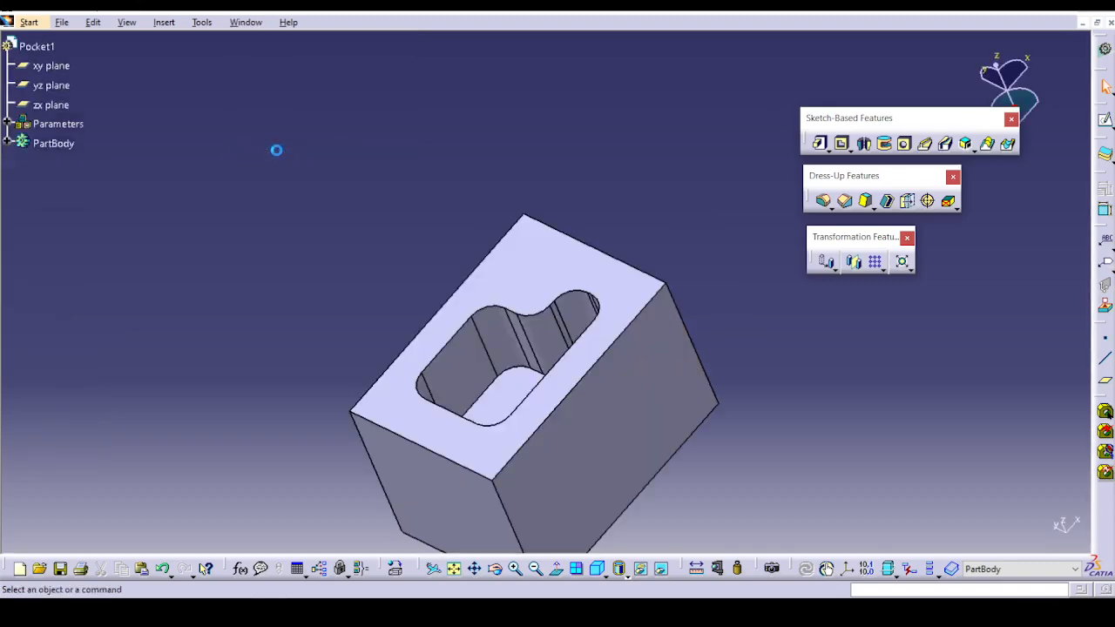
pyautogui.click(18, 144)
pyautogui.doubleClick(65, 200)
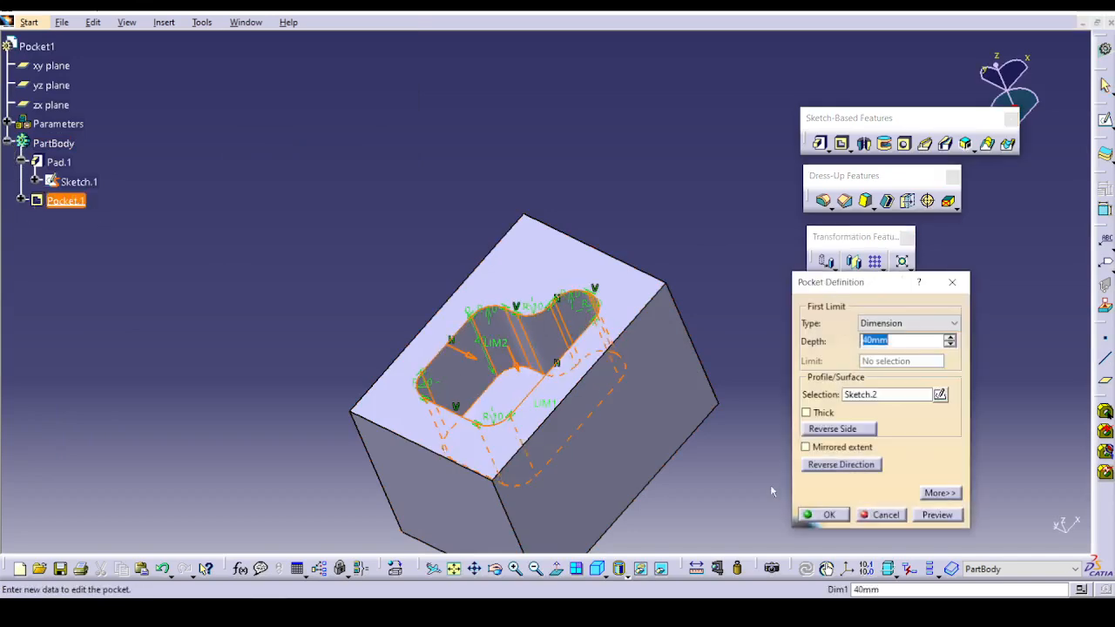
pyautogui.click(819, 515)
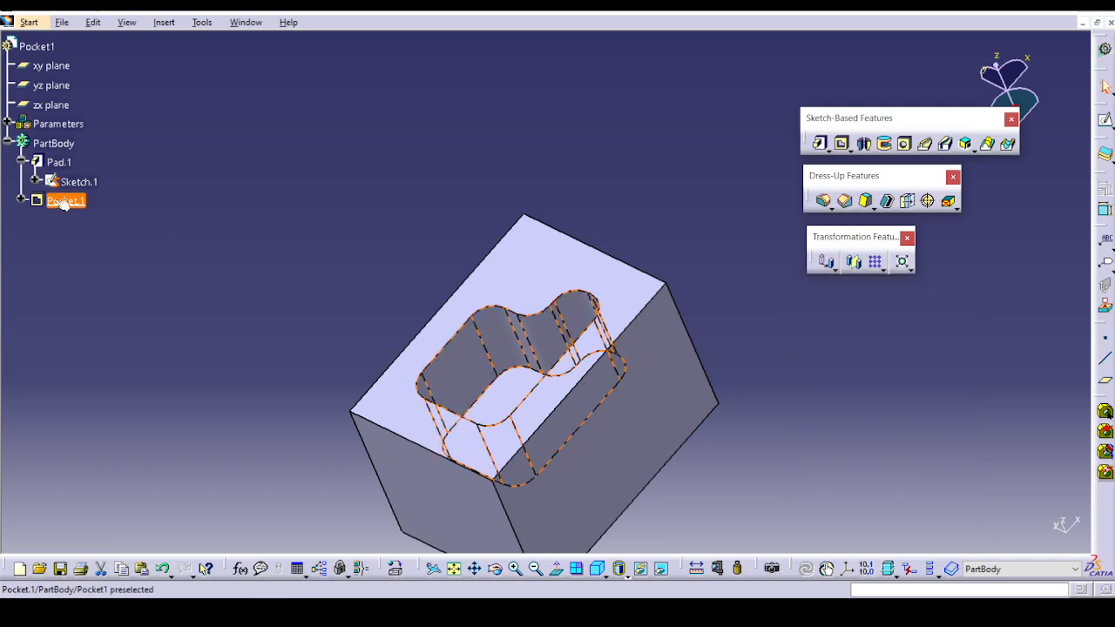
# Delete Pocket.1 from the block while keeping its profile sketch.
pyautogui.rightClick(66, 201)
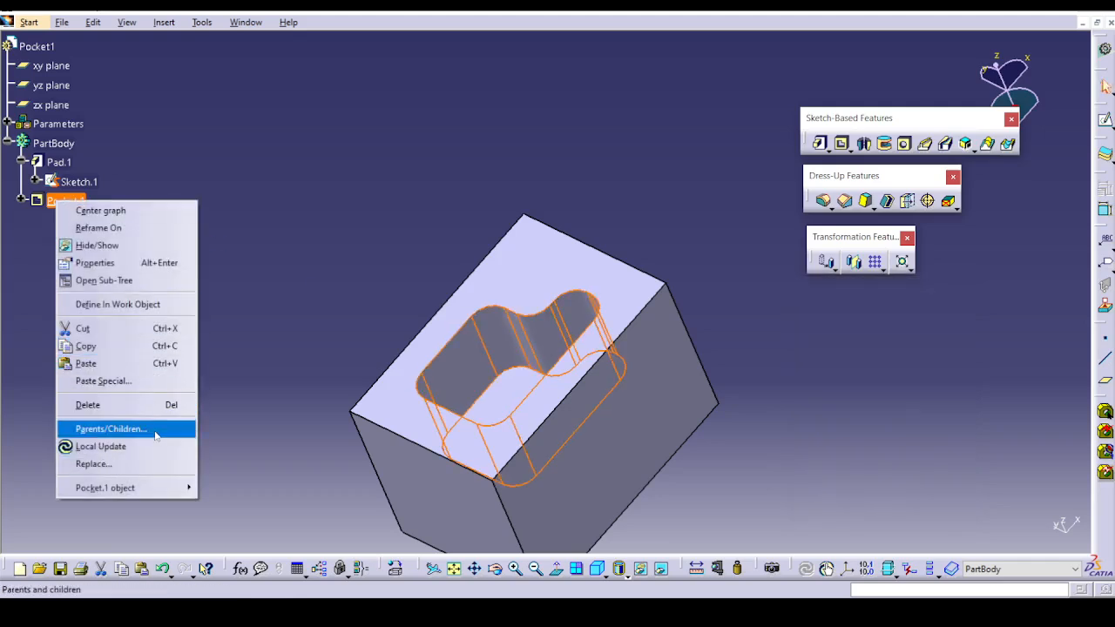
pyautogui.click(131, 405)
pyautogui.click(995, 527)
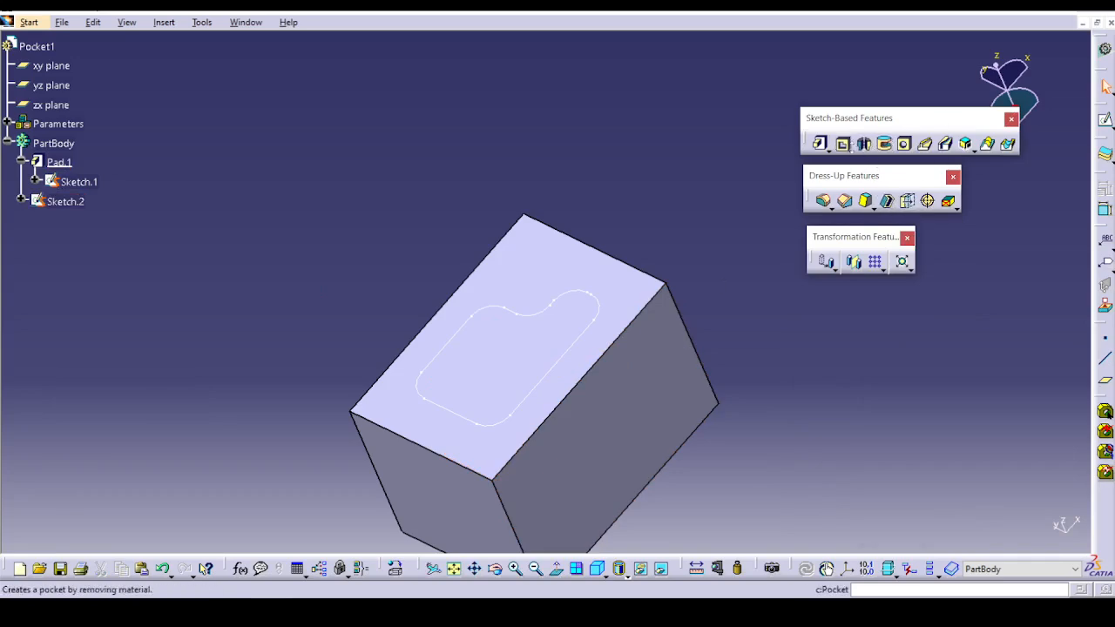
# Start a Drafted Filleted Pocket from the block's profile sketch, using the block's top face as the second limit.
pyautogui.click(847, 149)
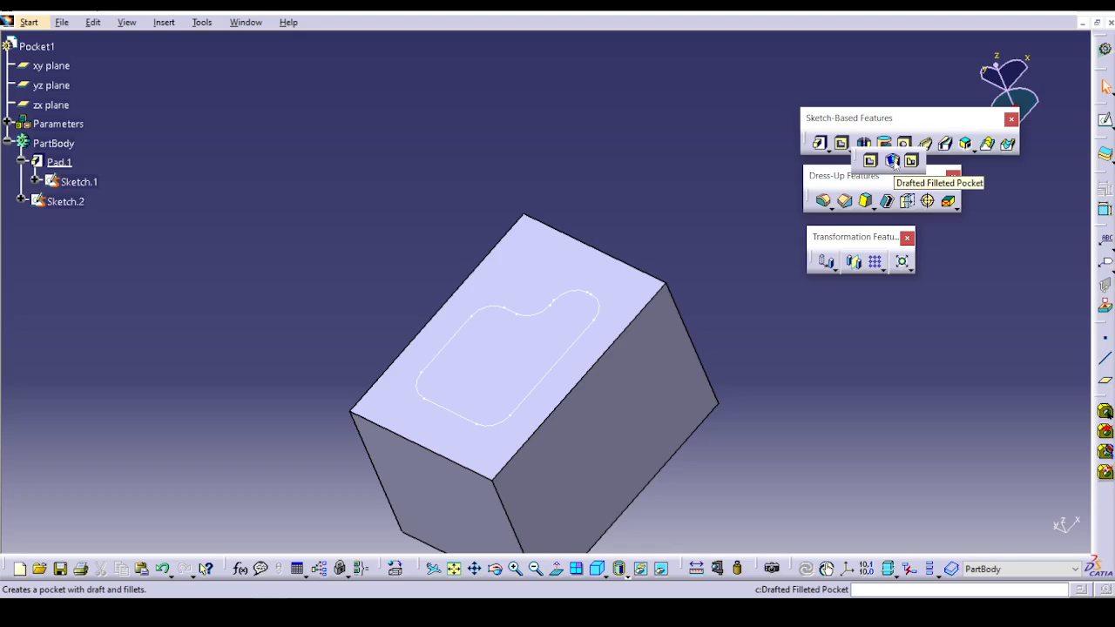
pyautogui.click(893, 161)
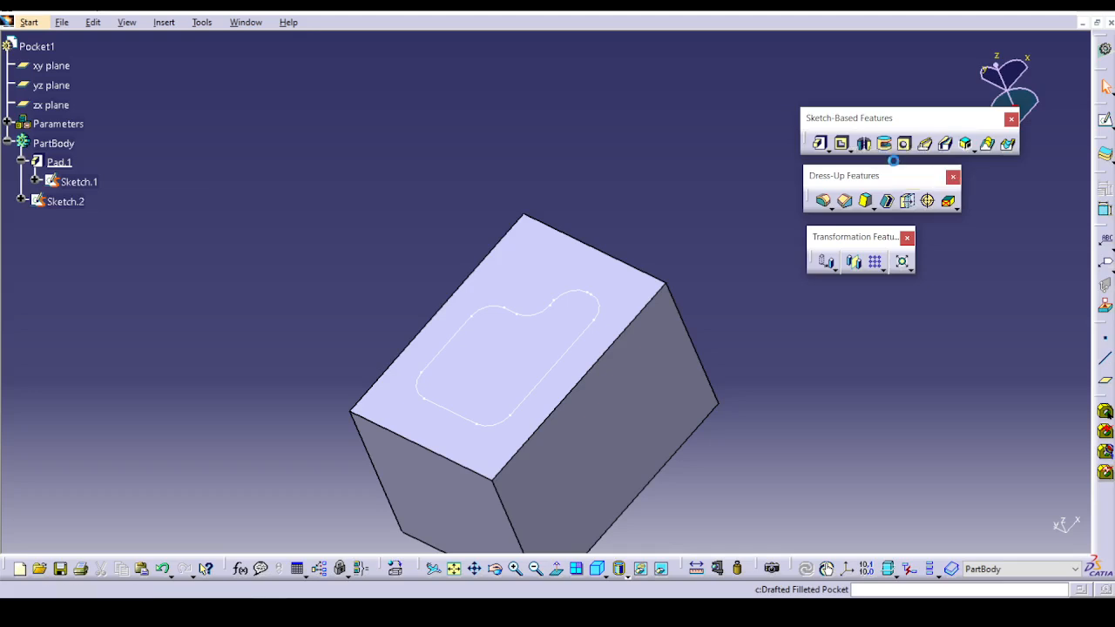
pyautogui.click(526, 395)
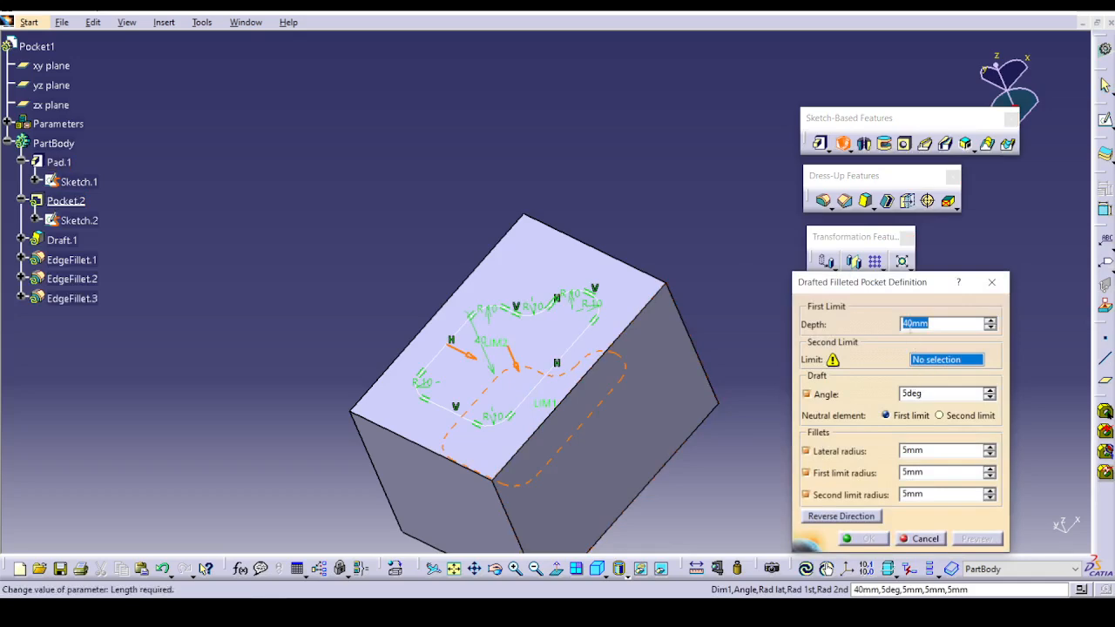
pyautogui.moveTo(642, 398); pyautogui.dragTo(605, 280, button='middle')
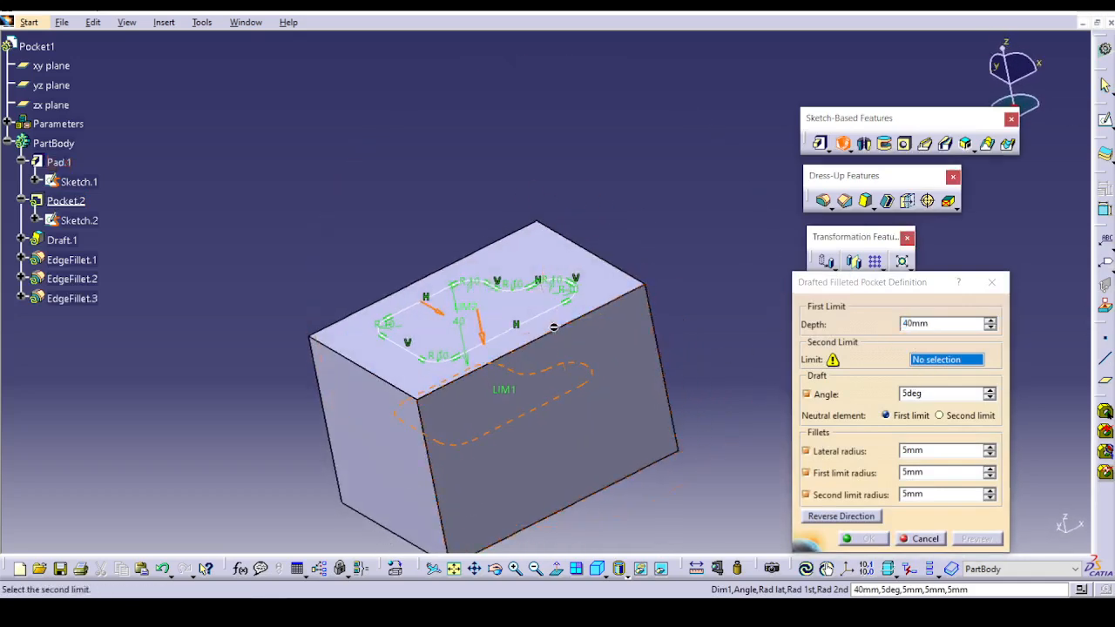
pyautogui.click(606, 281)
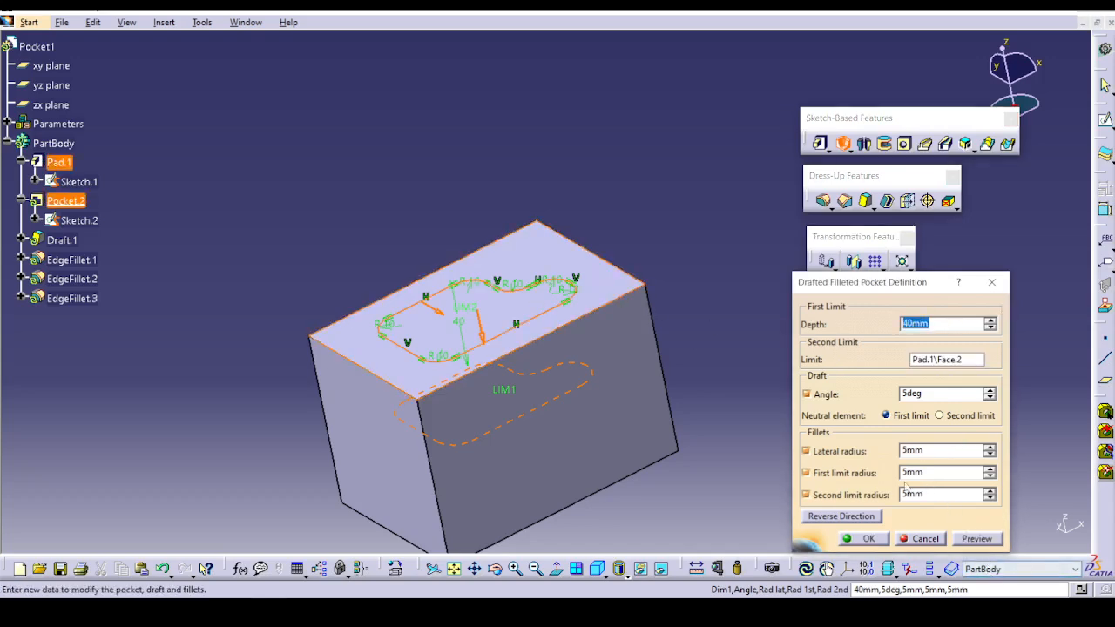
# Set the first and second limit radii to 3 mm and the draft angle to 7 degrees, and create the drafted filleted pocket.
pyautogui.click(989, 477)
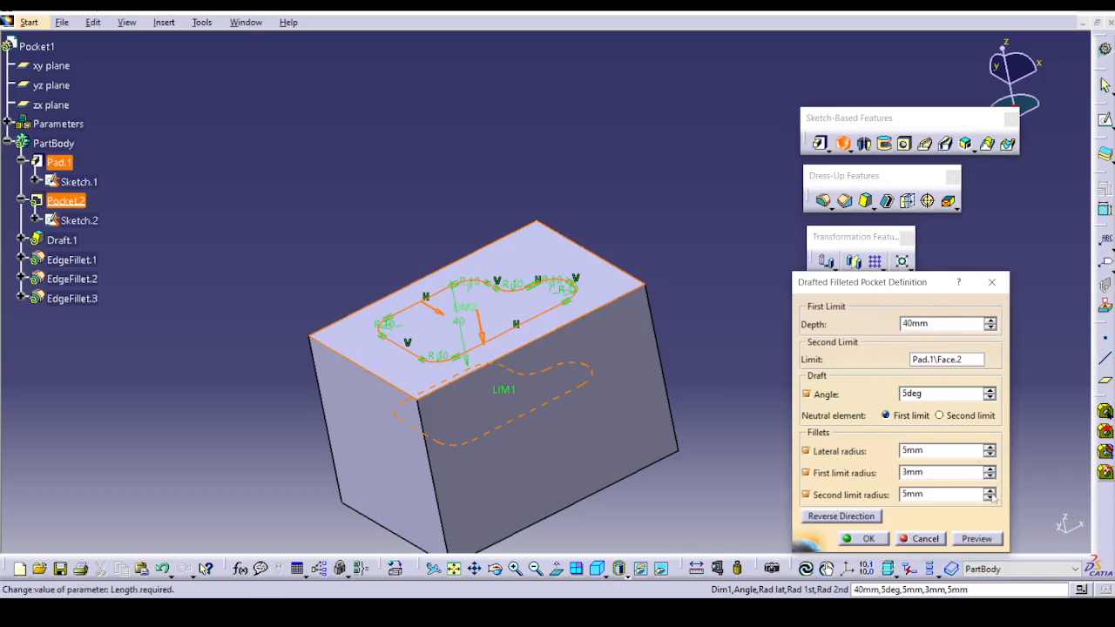
pyautogui.click(991, 497)
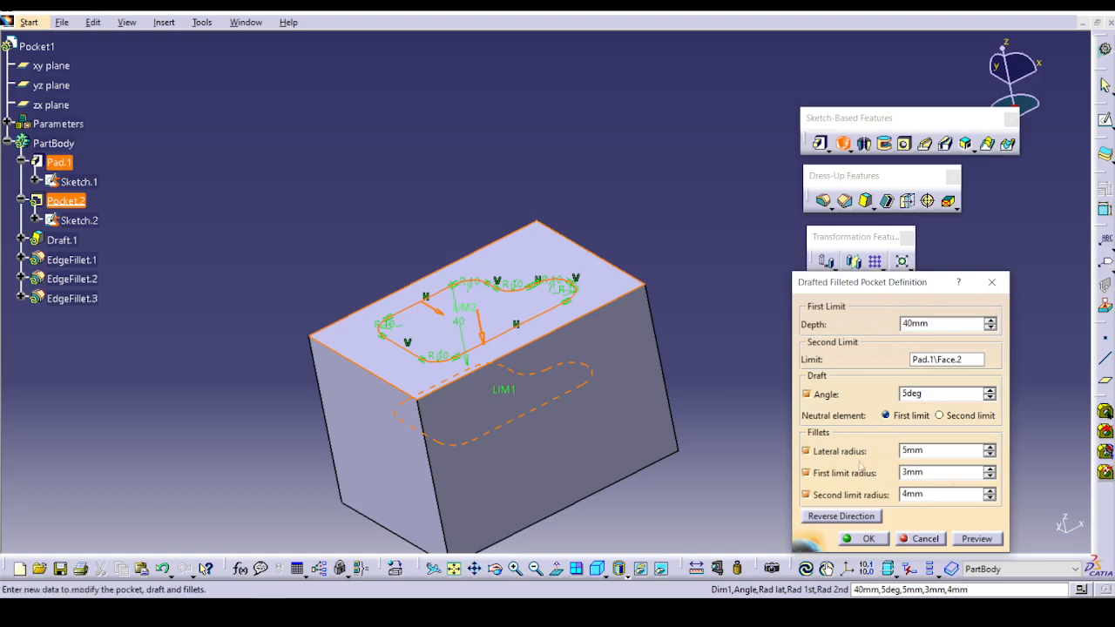
pyautogui.click(991, 497)
pyautogui.click(913, 395)
pyautogui.write('7')
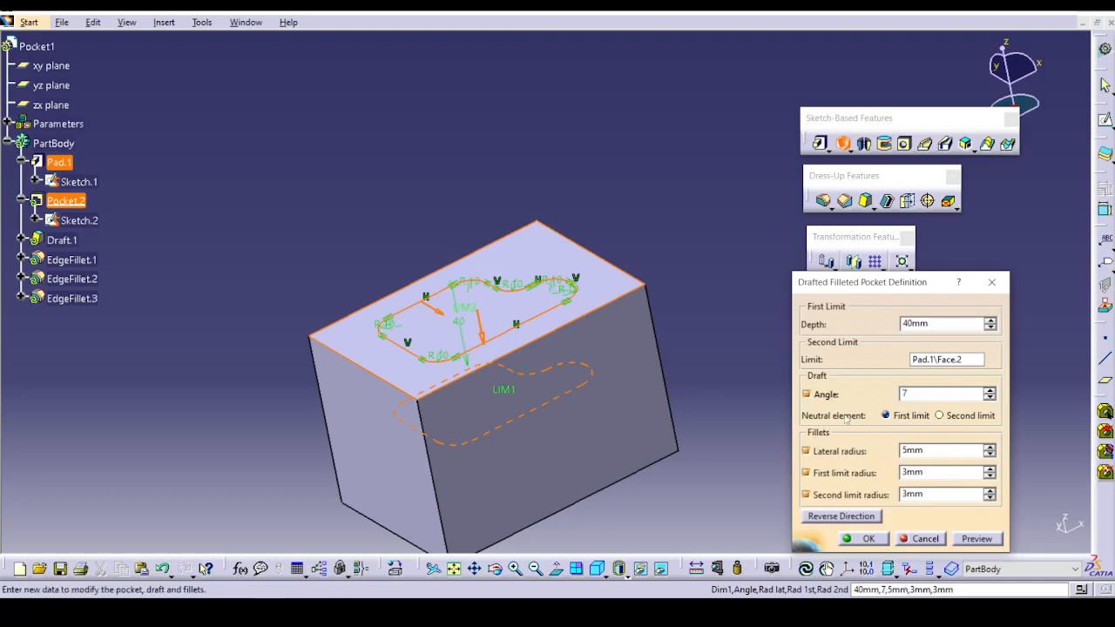
pyautogui.click(977, 539)
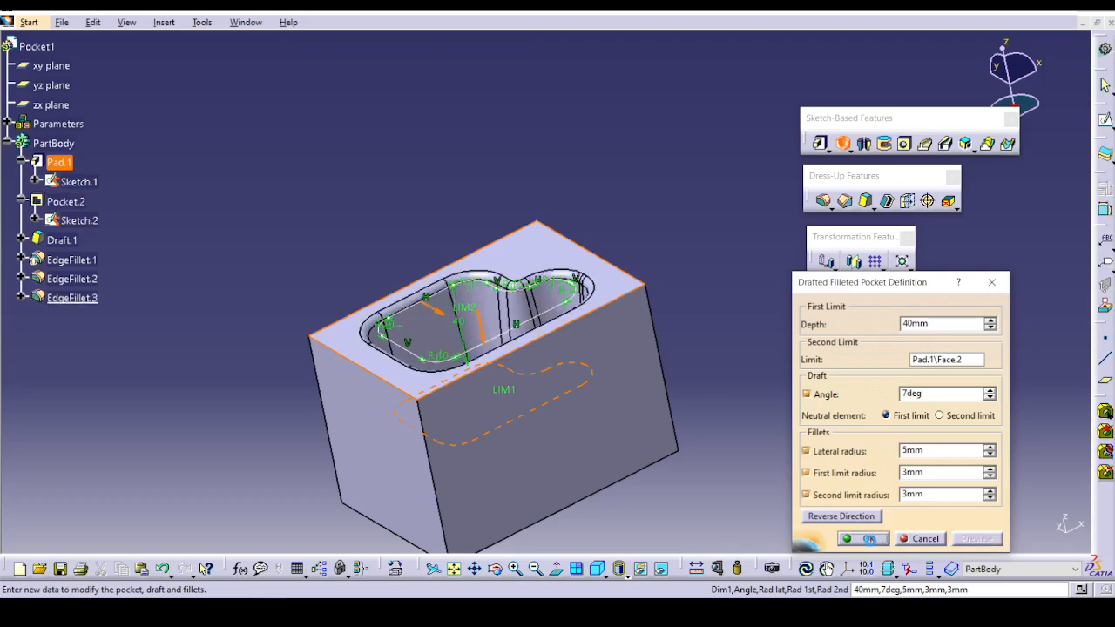
pyautogui.click(869, 539)
pyautogui.moveTo(598, 357)
pyautogui.mouseDown(button='middle')
pyautogui.moveTo(652, 504)
pyautogui.moveTo(605, 346)
pyautogui.mouseUp(button='middle')
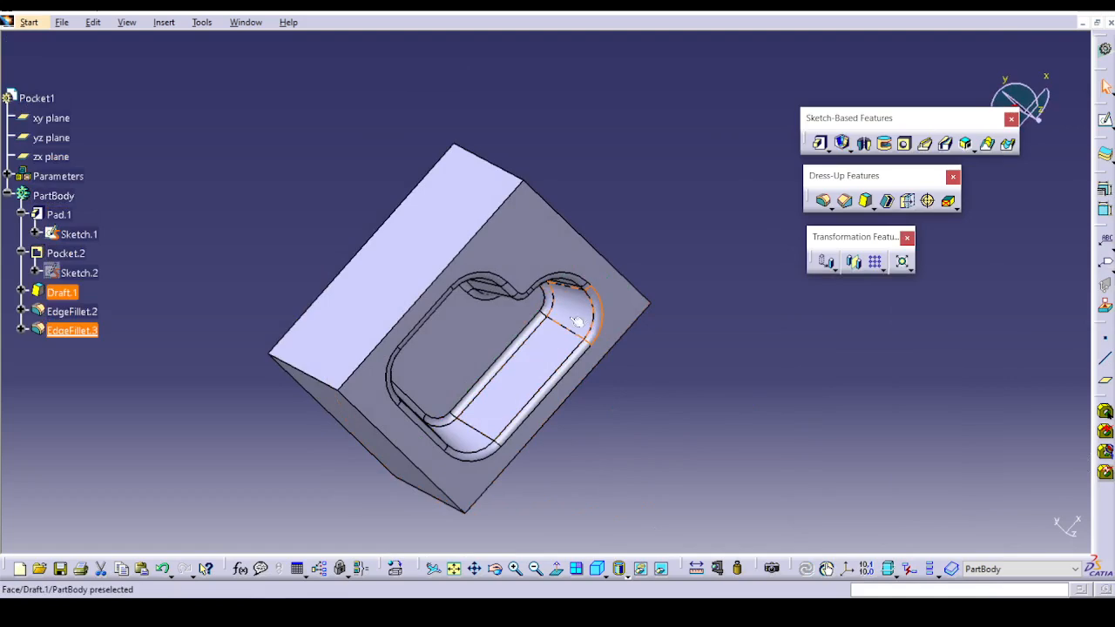
pyautogui.moveTo(650, 450); pyautogui.dragTo(451, 311, button='middle')
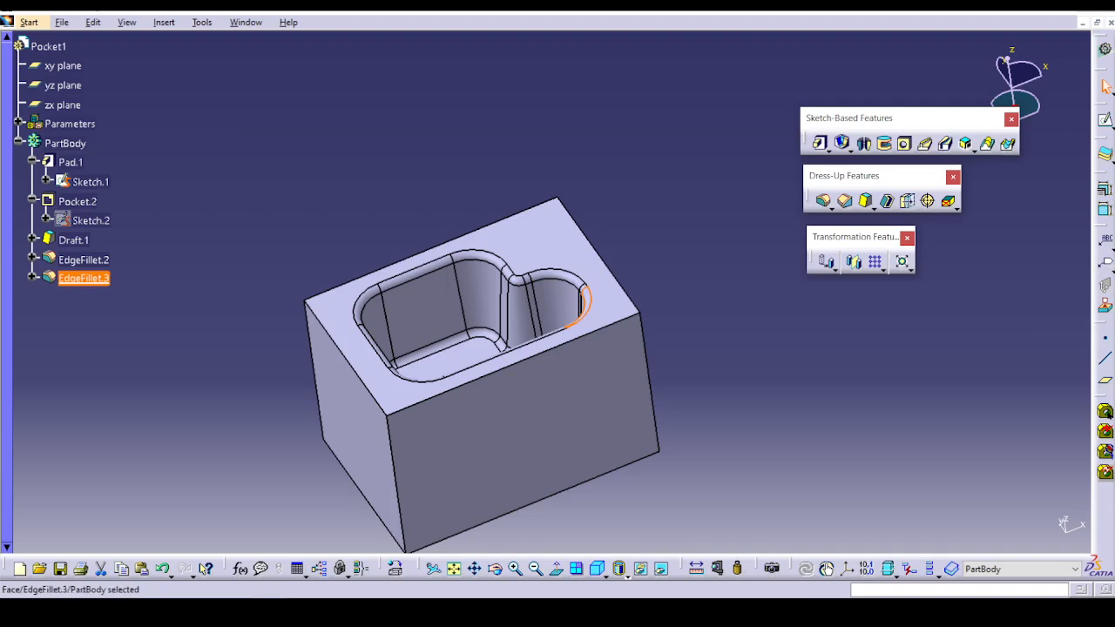
pyautogui.click(850, 153)
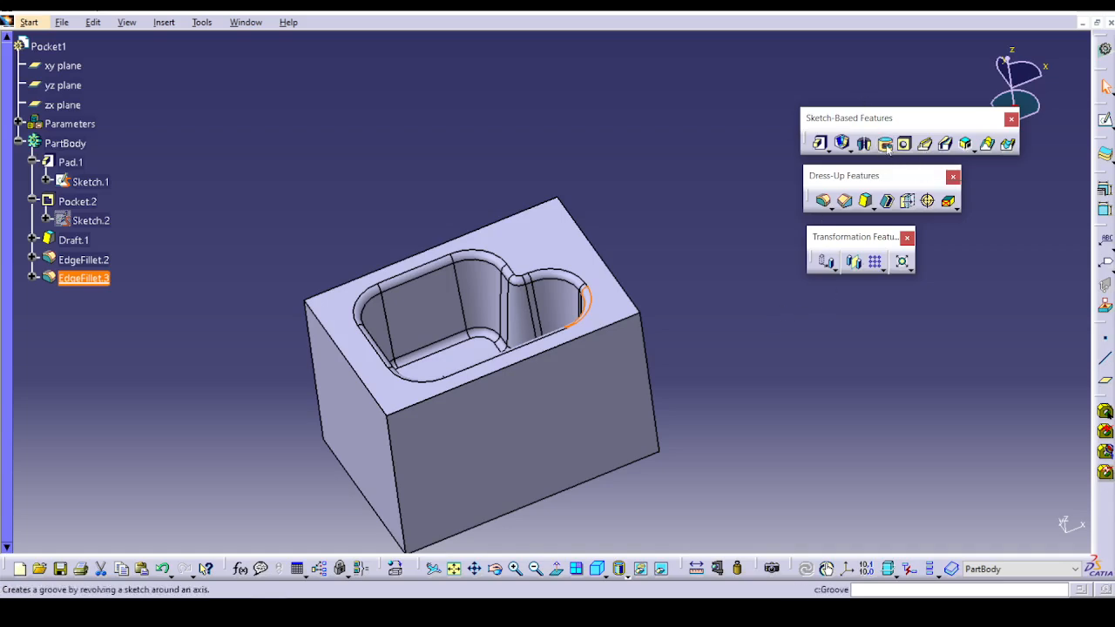
# Open the part file Ex-2_Creating_a_Shaft.CATPart from the Sketch based feature folder.
pyautogui.click(63, 22)
pyautogui.click(82, 69)
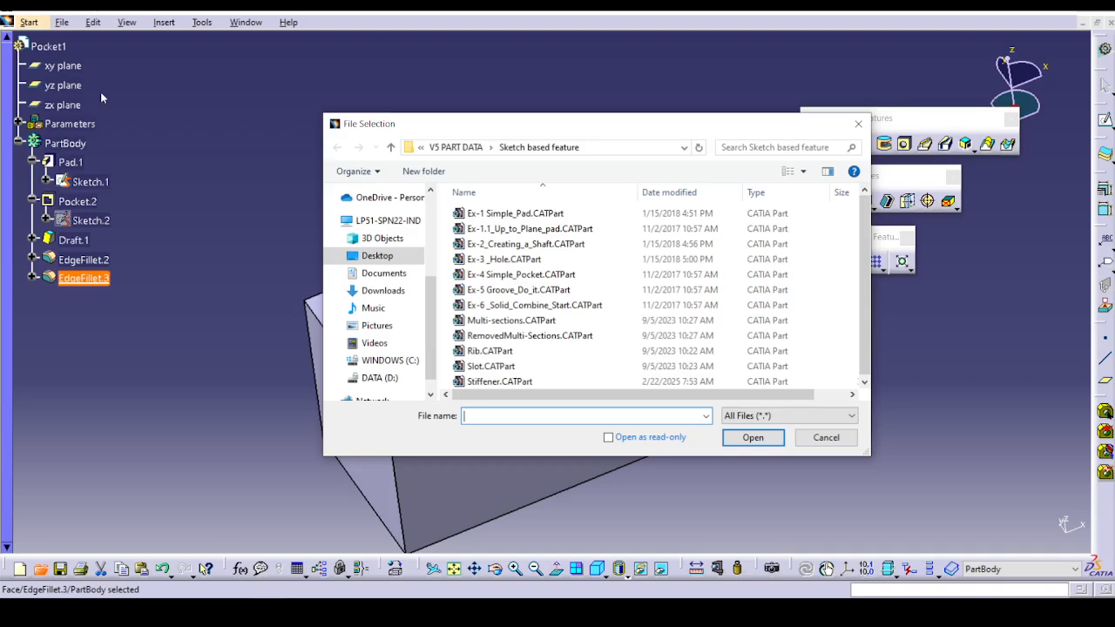
pyautogui.click(526, 244)
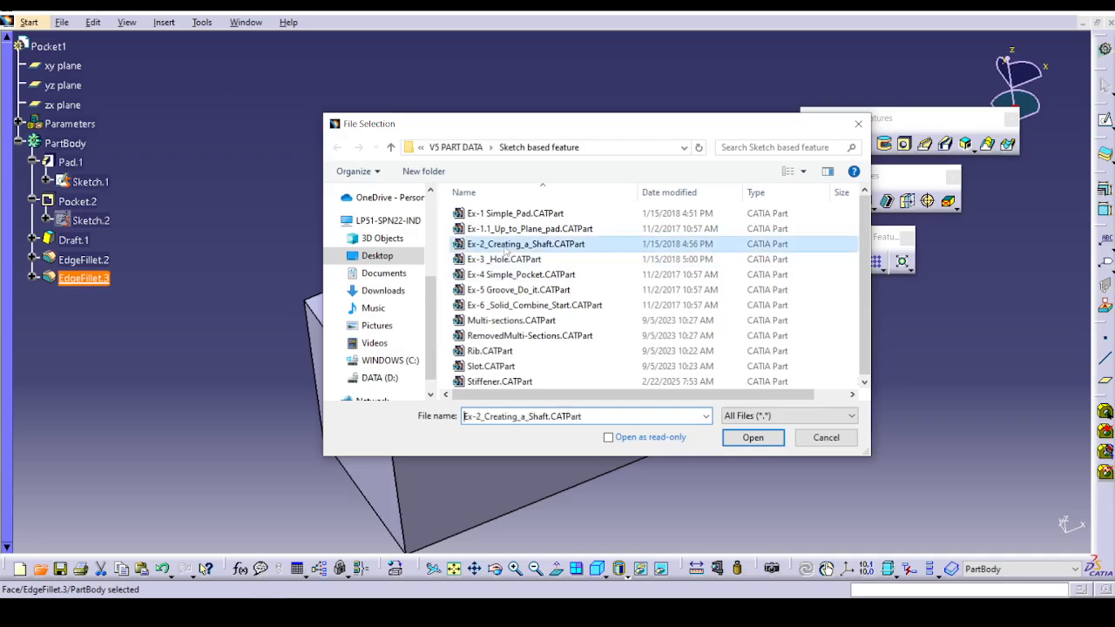
pyautogui.click(768, 443)
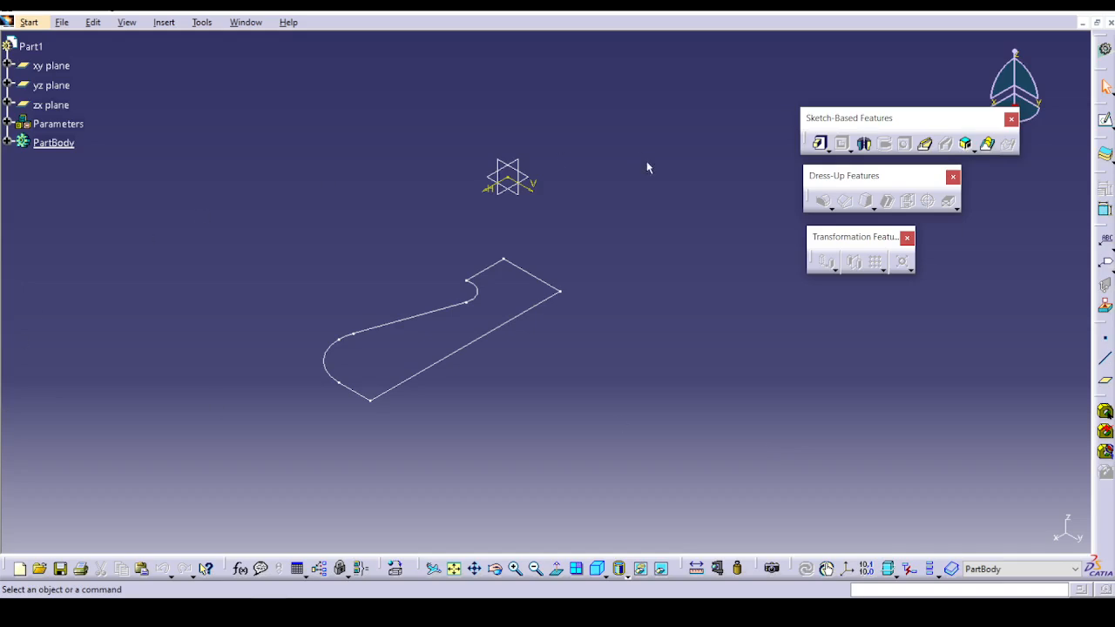
# Create a 360-degree shaft by revolving the open part's profile sketch about its sketch axis.
pyautogui.click(863, 145)
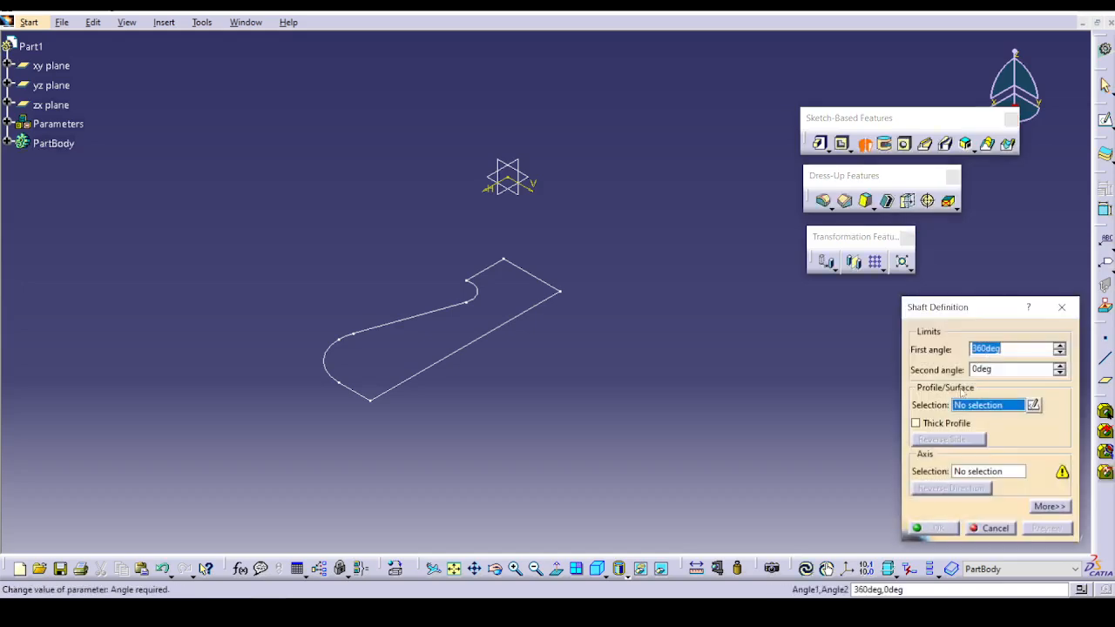
pyautogui.click(408, 377)
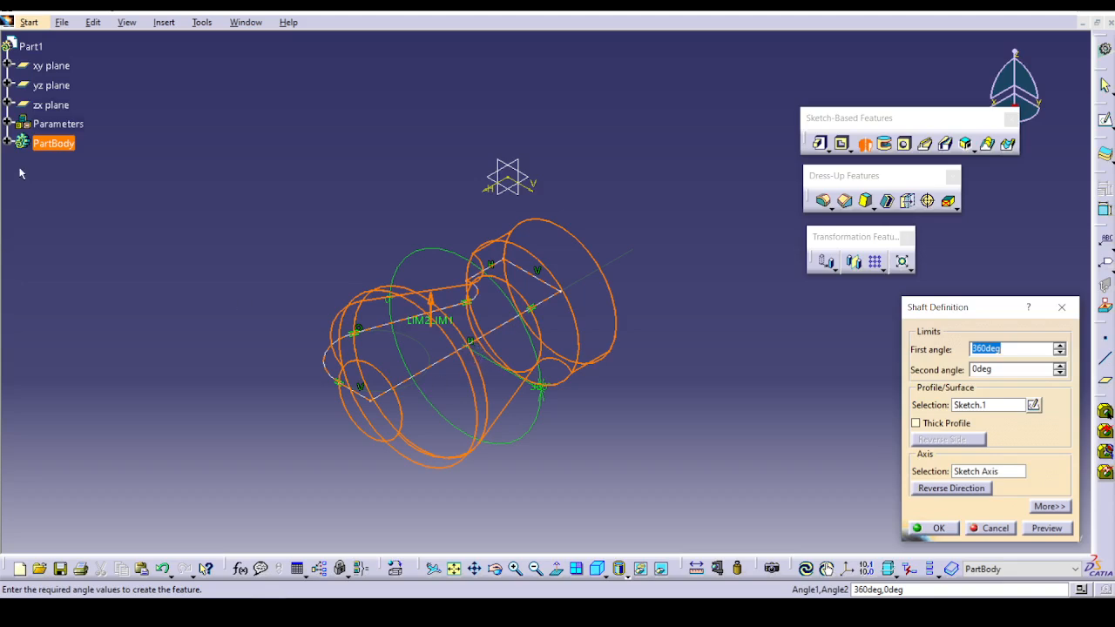
pyautogui.click(7, 143)
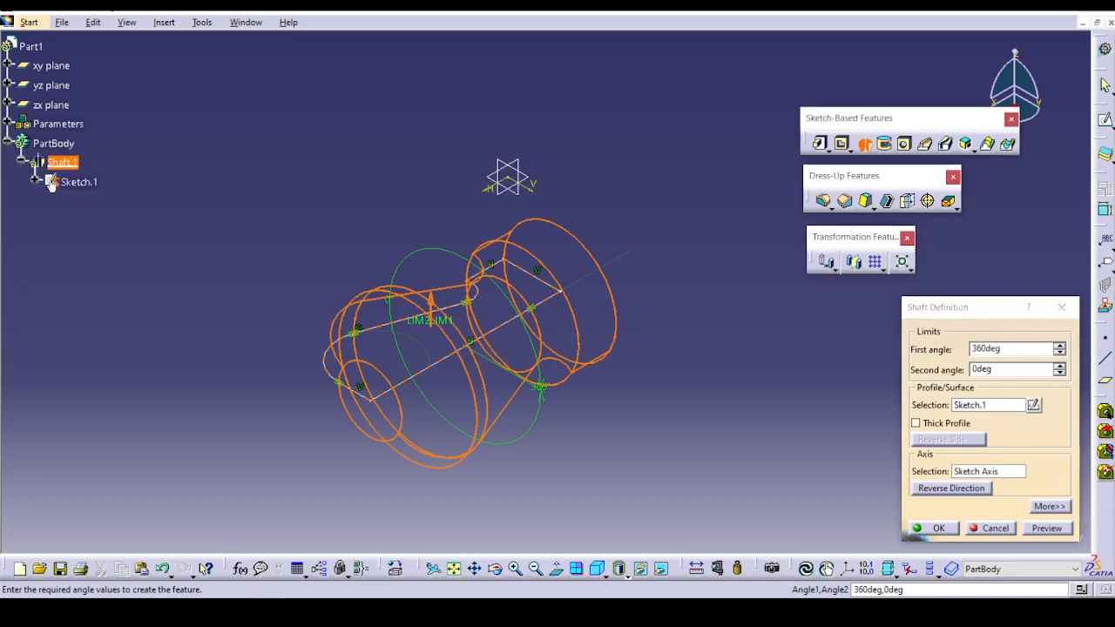
pyautogui.click(657, 572)
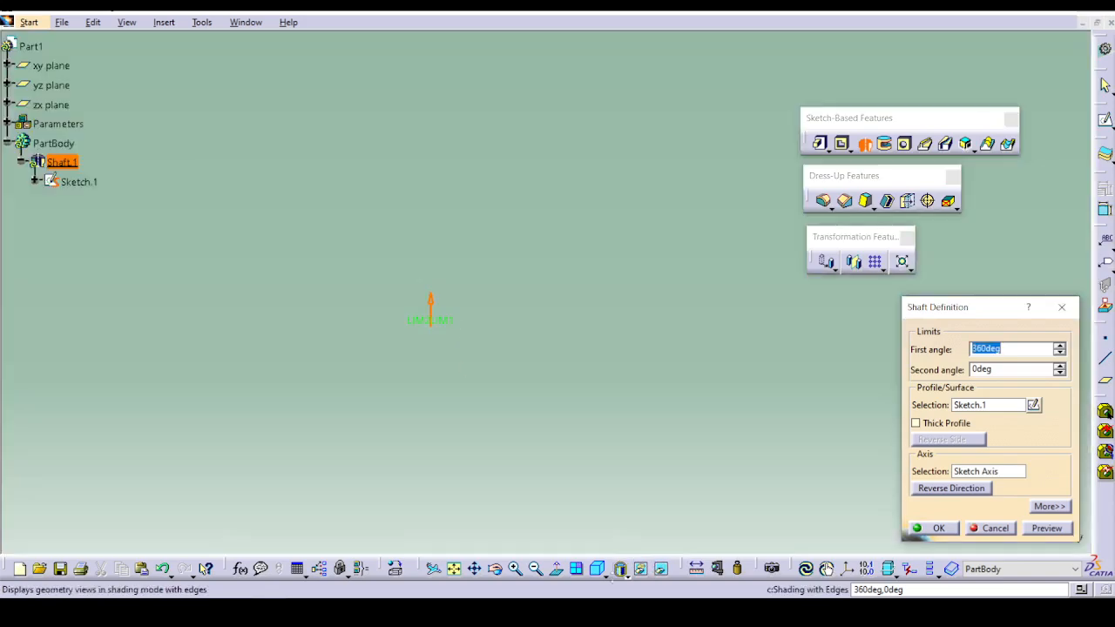
pyautogui.click(660, 569)
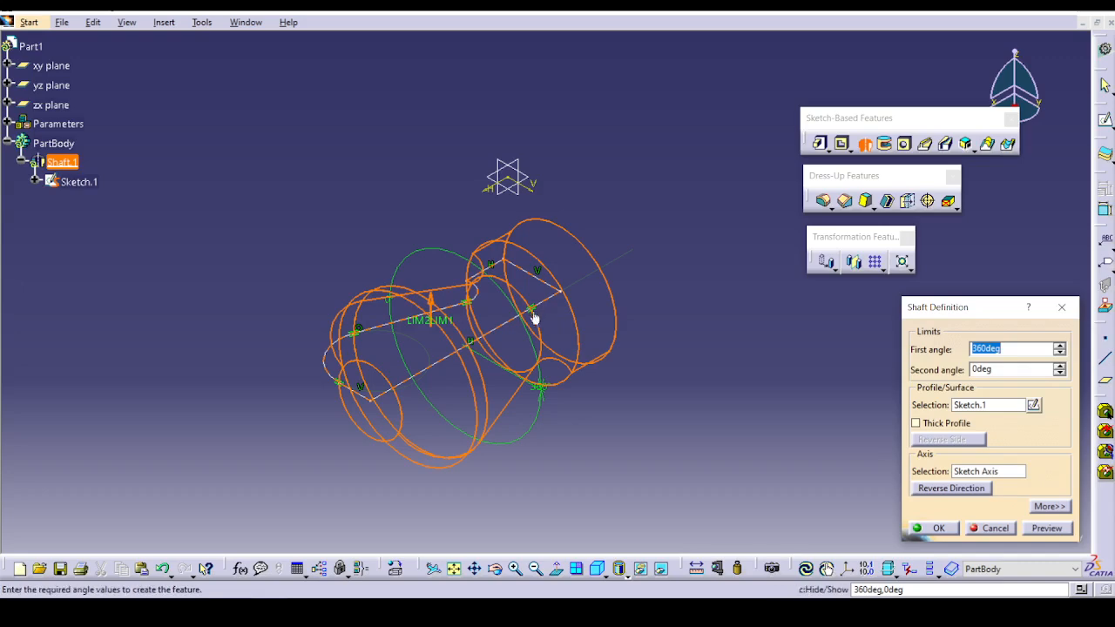
pyautogui.click(1048, 529)
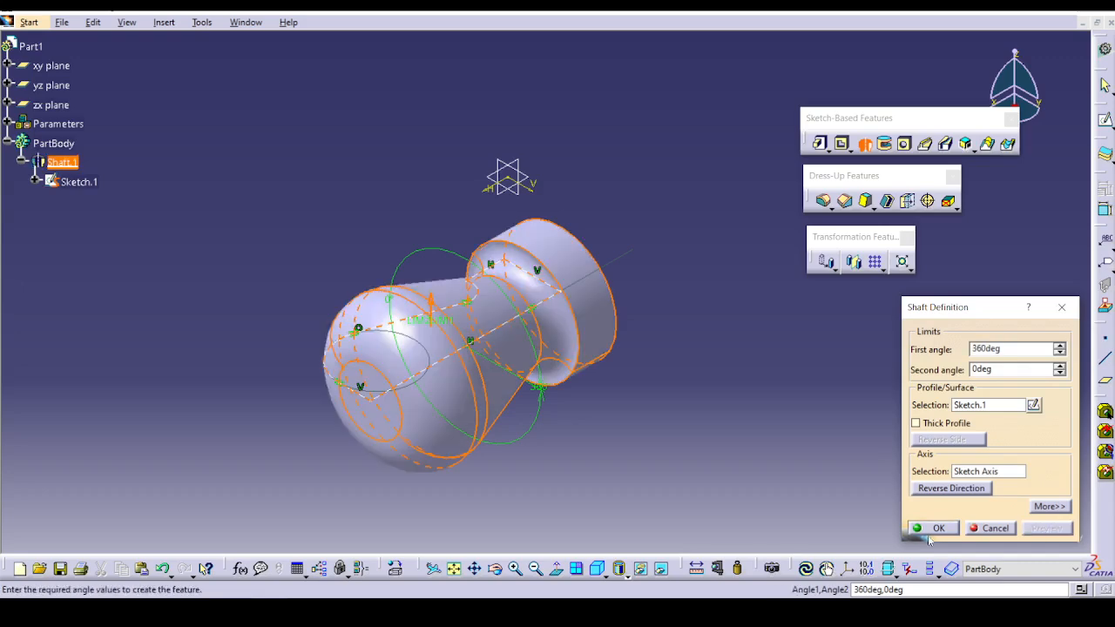
pyautogui.click(932, 528)
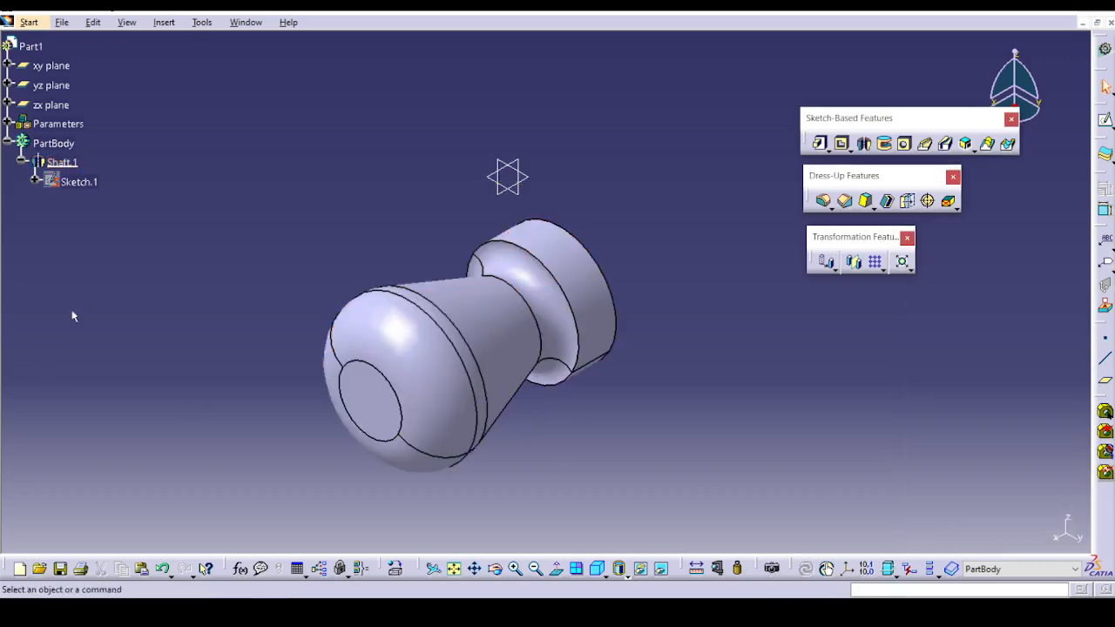
# Edit the shaft and reduce its first angle to 336 degrees.
pyautogui.doubleClick(485, 296)
pyautogui.moveTo(410, 462); pyautogui.dragTo(419, 273, button='middle')
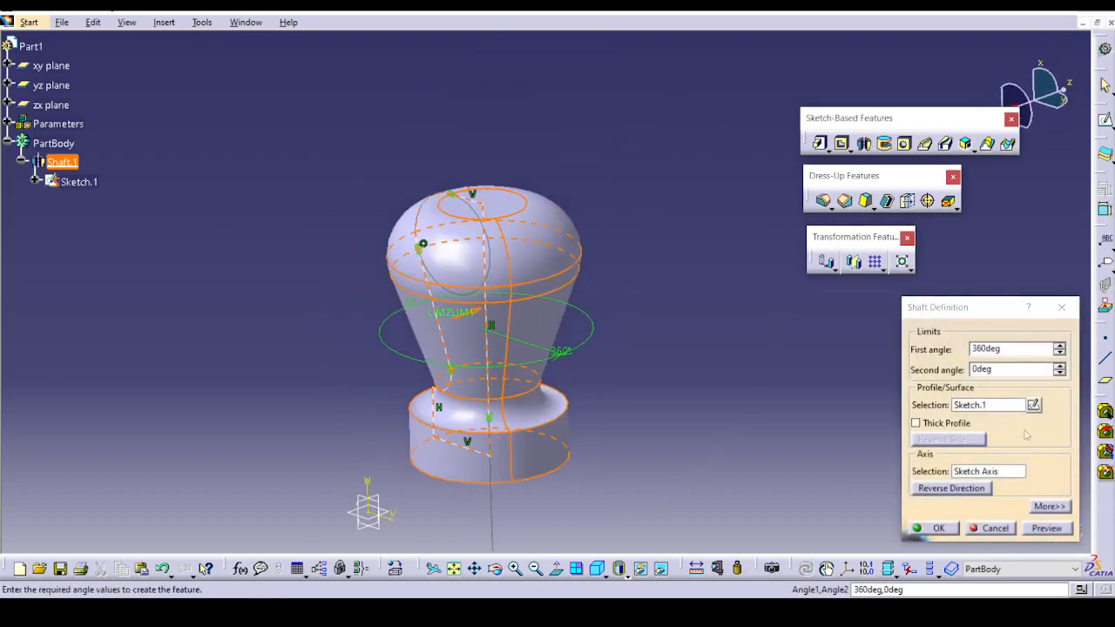
pyautogui.click(1060, 353)
pyautogui.click(1059, 353)
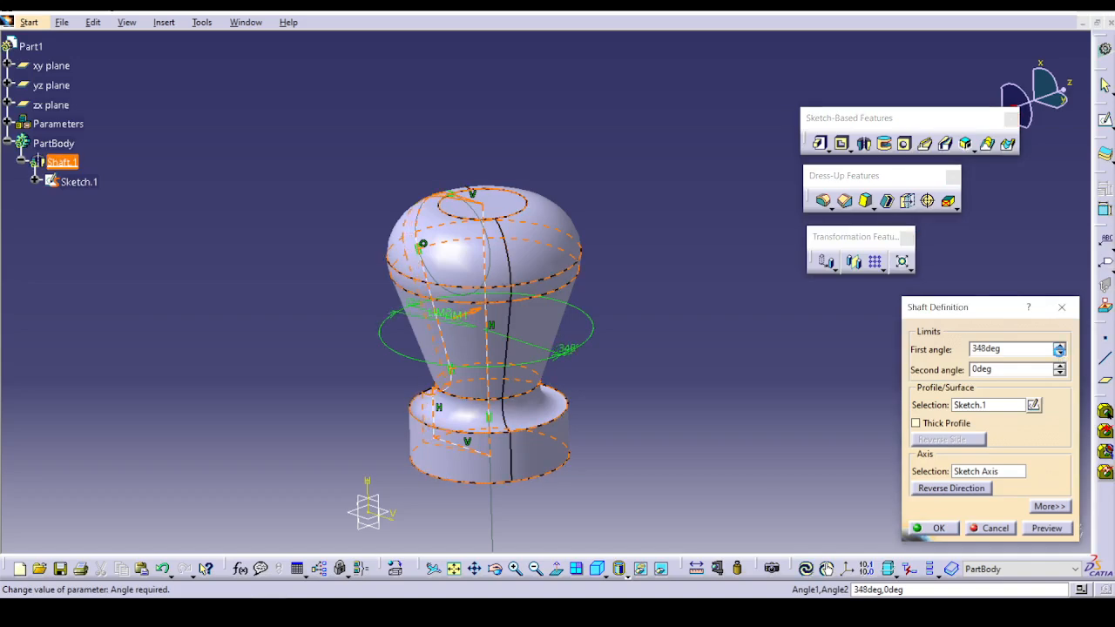
pyautogui.click(1060, 353)
pyautogui.click(1046, 529)
pyautogui.click(937, 529)
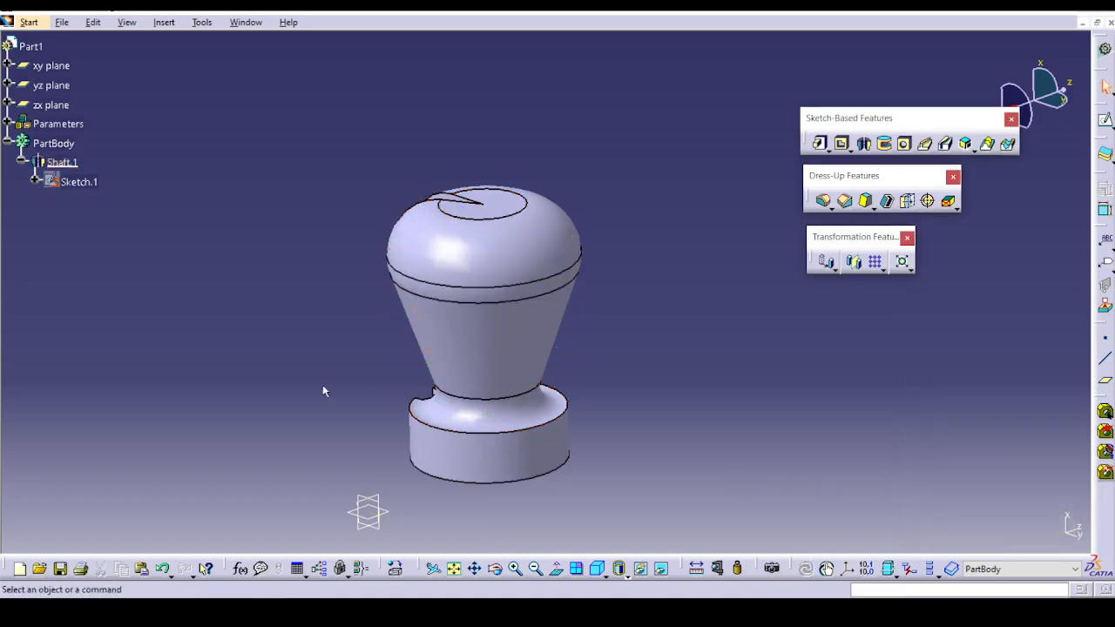
pyautogui.moveTo(322, 392); pyautogui.dragTo(583, 229, button='middle')
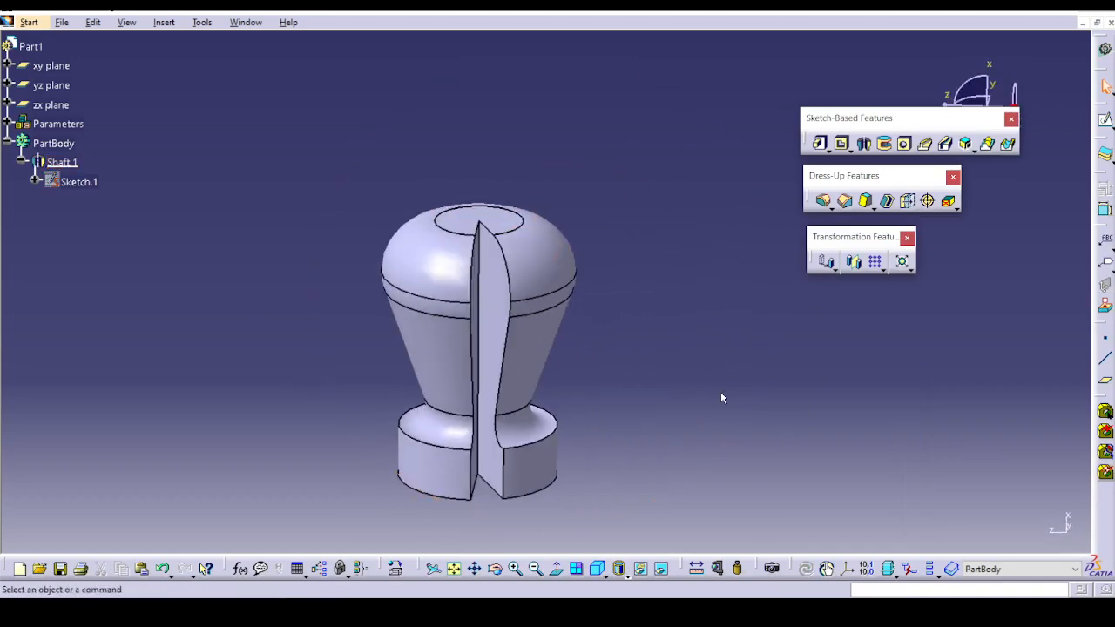
# Set the shaft's first angle to 259 degrees, with the second angle at 0 degrees.
pyautogui.doubleClick(522, 331)
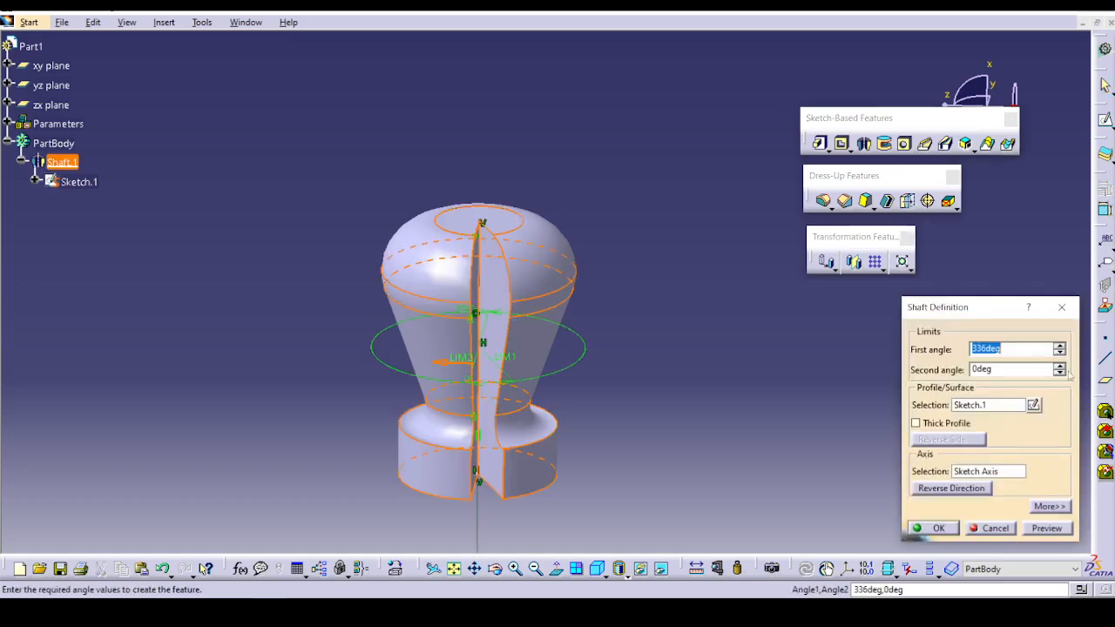
pyautogui.click(1061, 352)
pyautogui.click(1060, 352)
pyautogui.click(1060, 352)
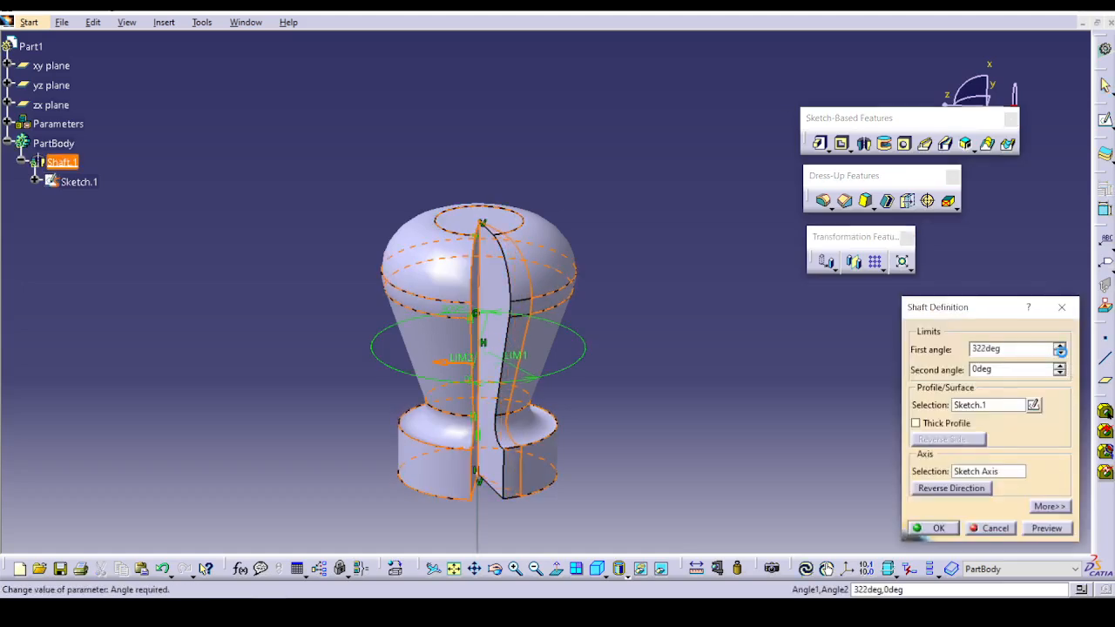
pyautogui.click(1061, 352)
pyautogui.click(1060, 352)
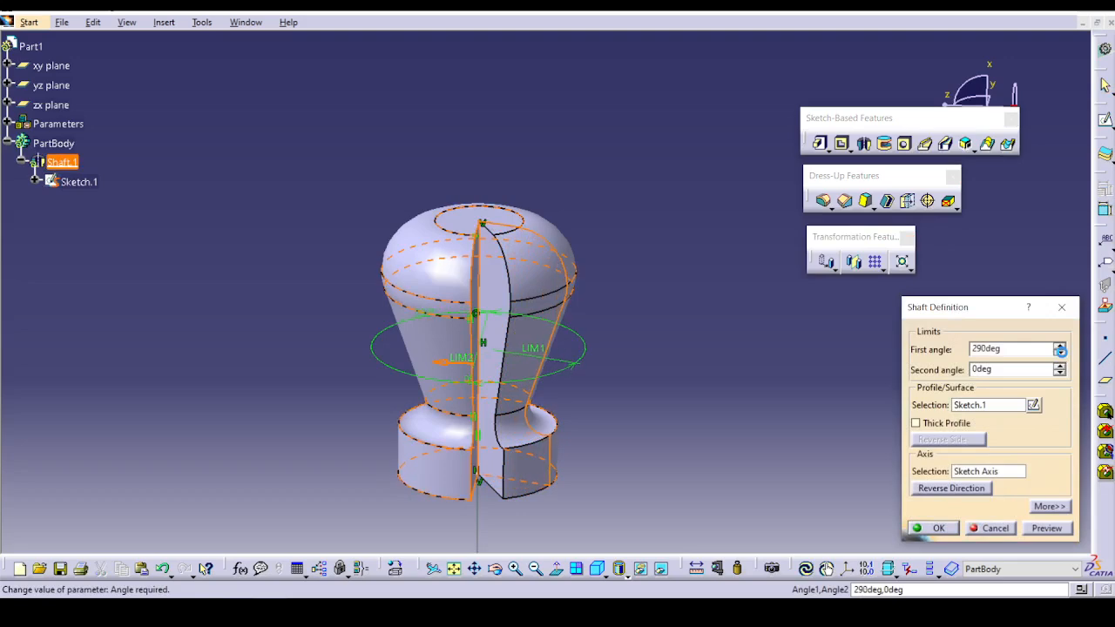
pyautogui.click(1061, 352)
pyautogui.click(1060, 352)
pyautogui.click(1061, 352)
pyautogui.click(1060, 352)
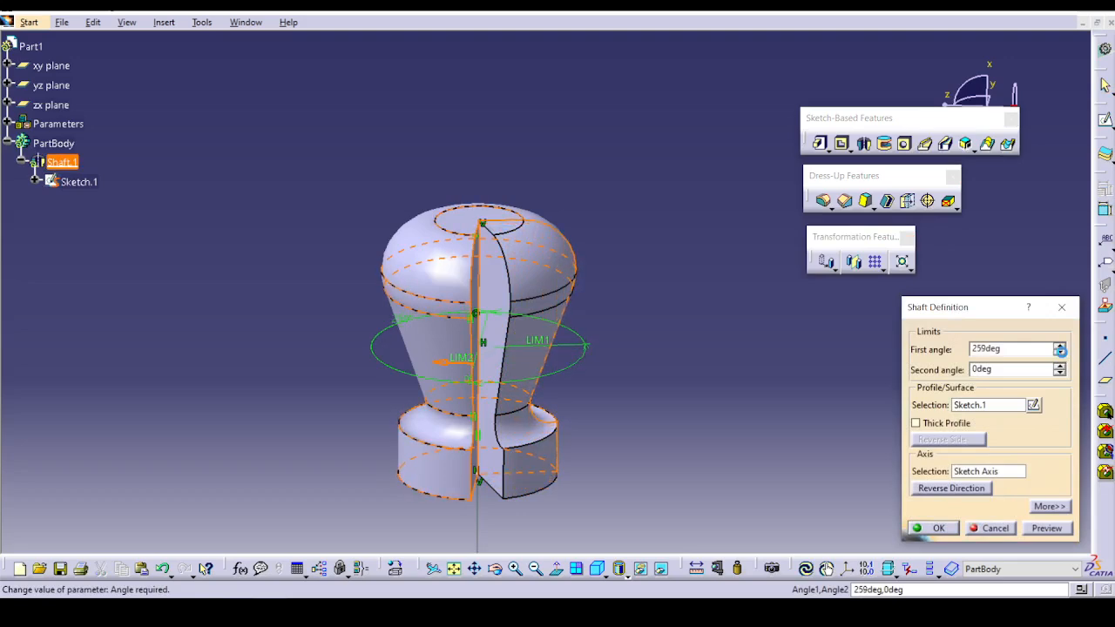
pyautogui.click(1047, 528)
pyautogui.click(933, 528)
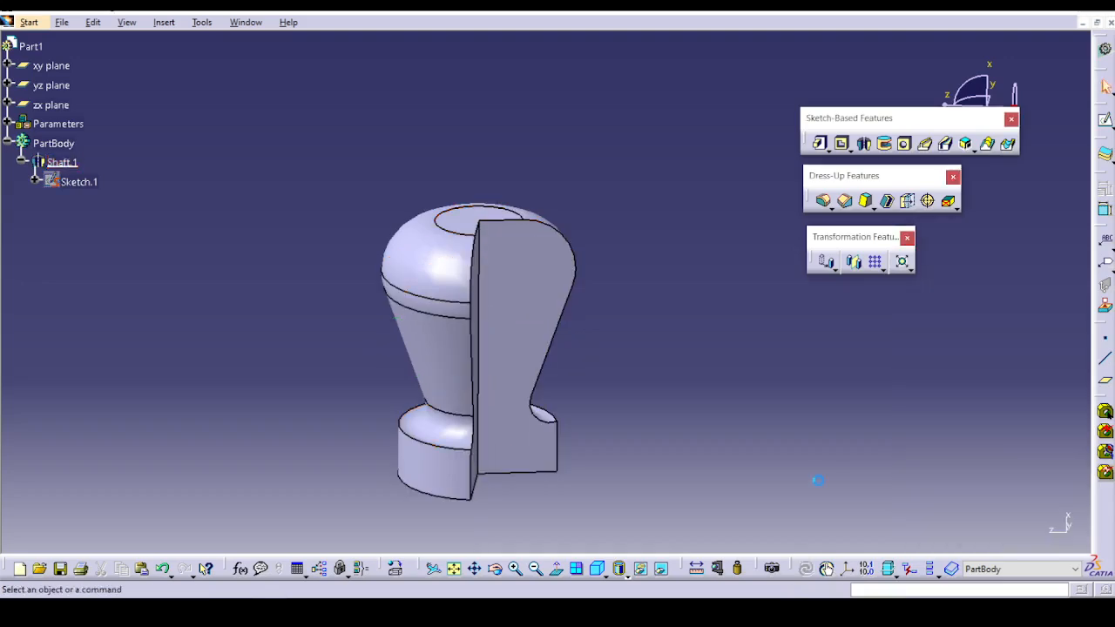
pyautogui.moveTo(818, 480); pyautogui.dragTo(678, 291, button='middle')
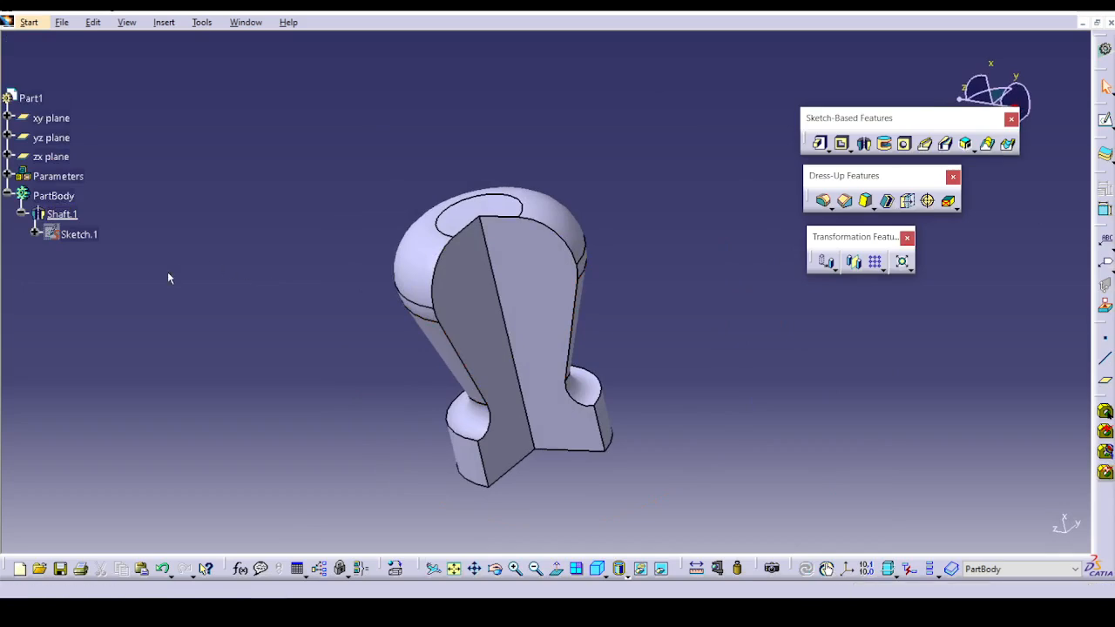
# Reverse the shaft's revolve direction and make it a thick profile with Thickness1 of 5 mm.
pyautogui.doubleClick(498, 377)
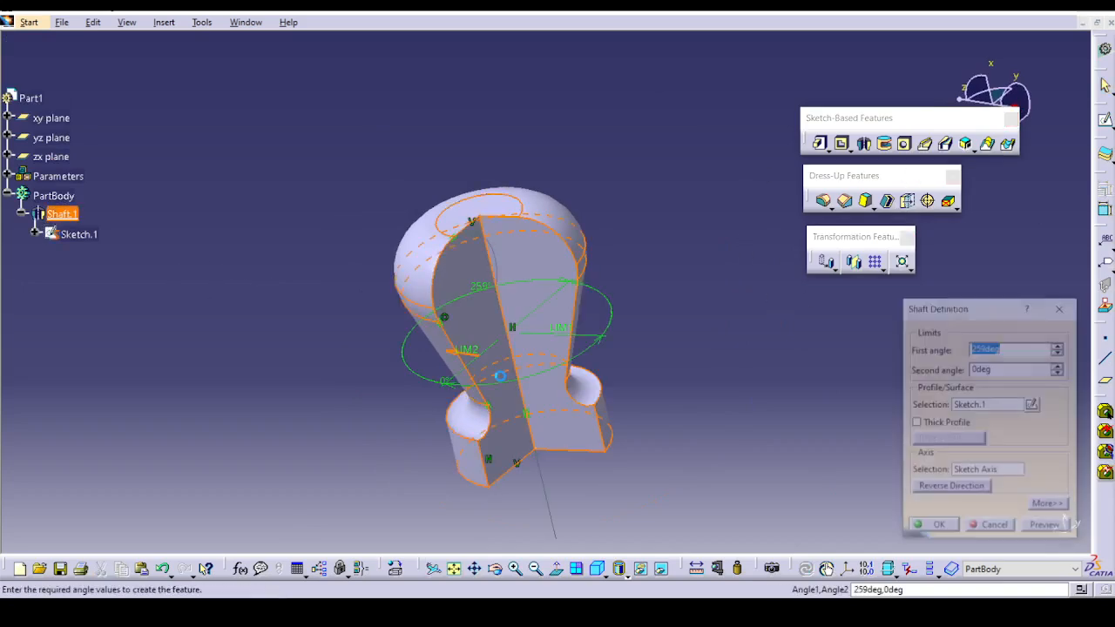
pyautogui.click(934, 488)
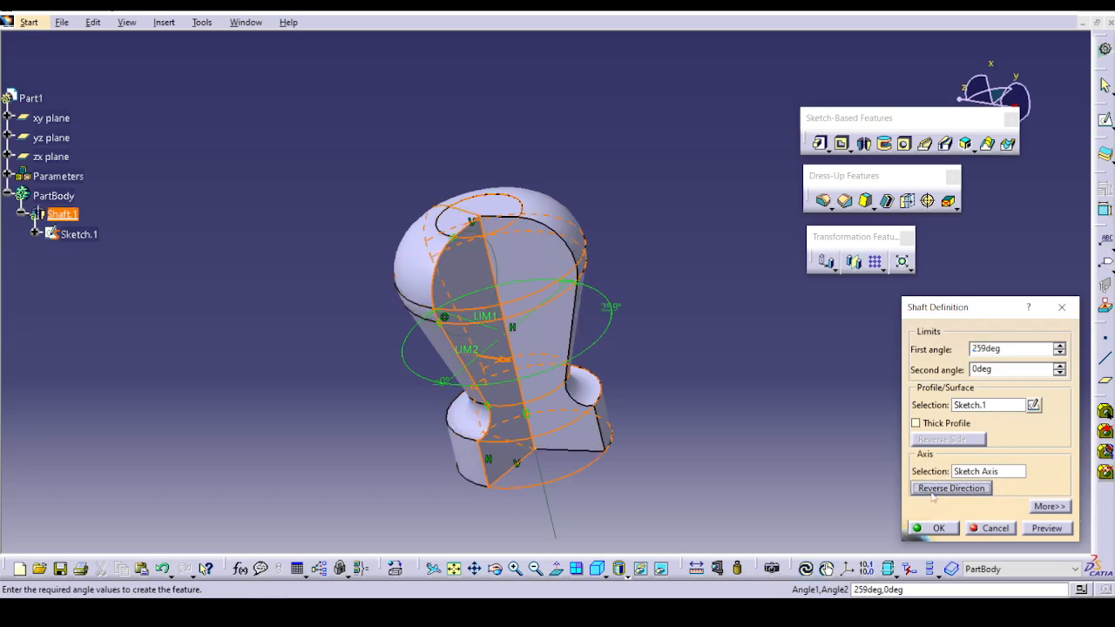
pyautogui.click(916, 423)
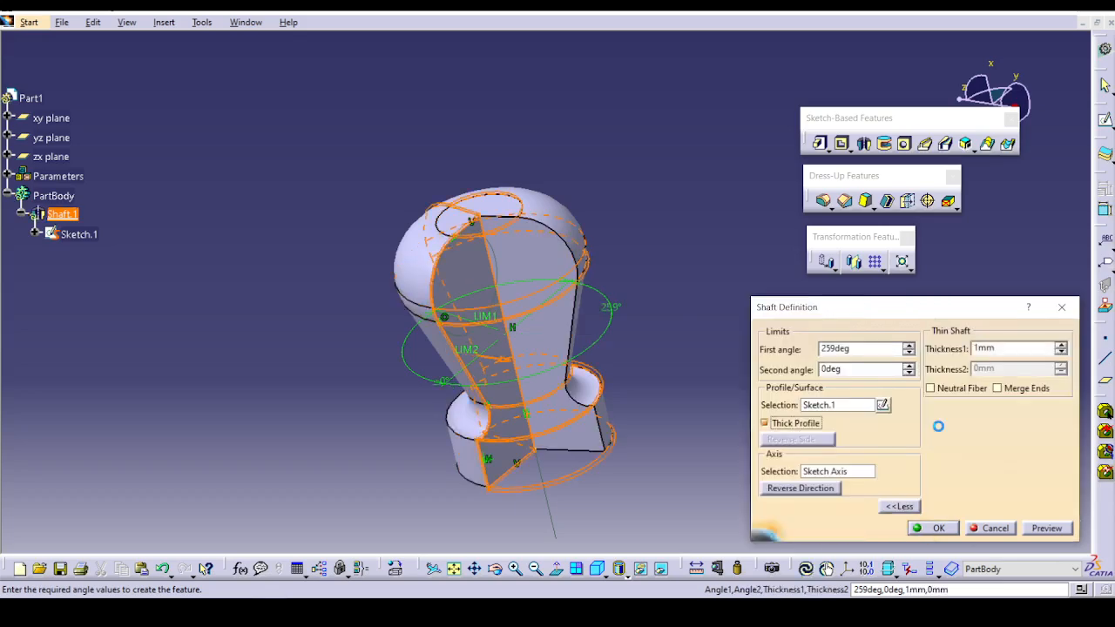
pyautogui.click(1045, 529)
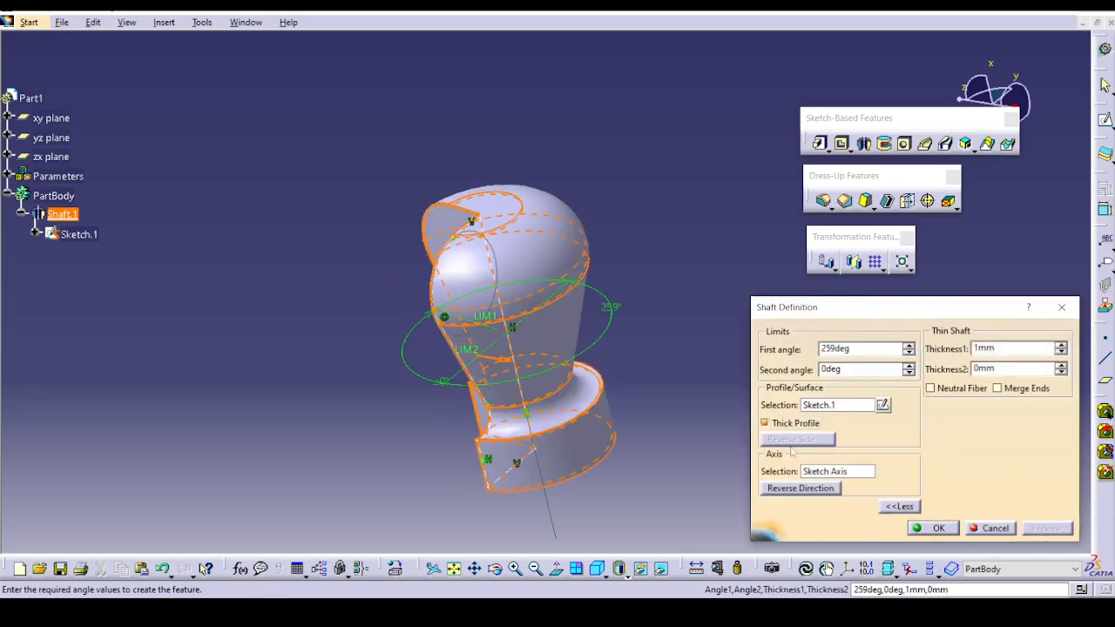
pyautogui.click(1061, 345)
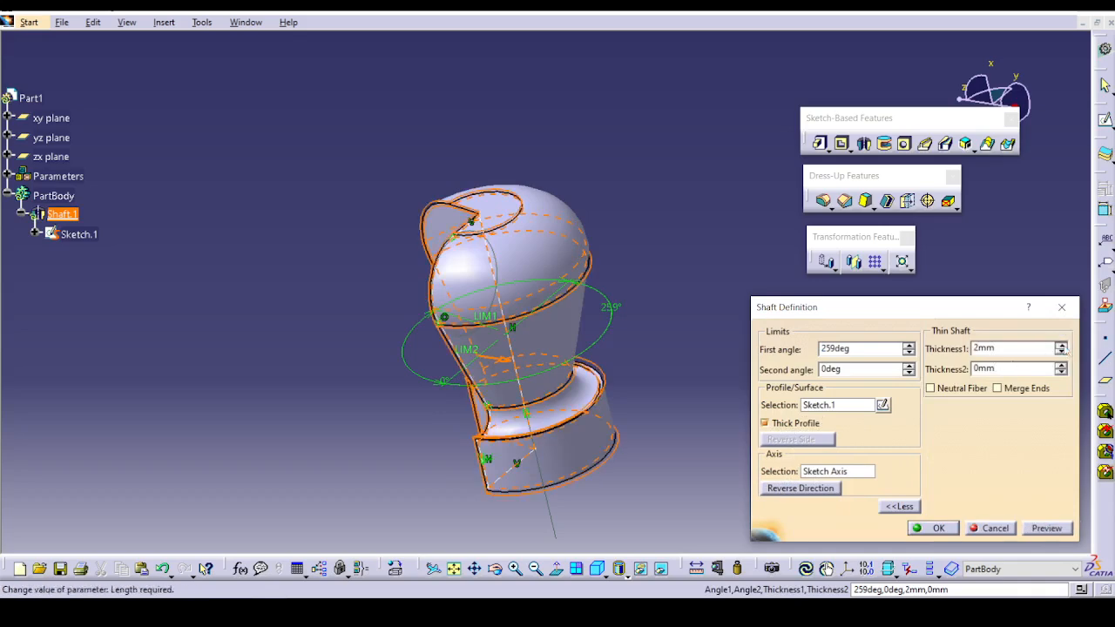
pyautogui.click(1061, 345)
pyautogui.click(1061, 345)
pyautogui.click(1061, 345)
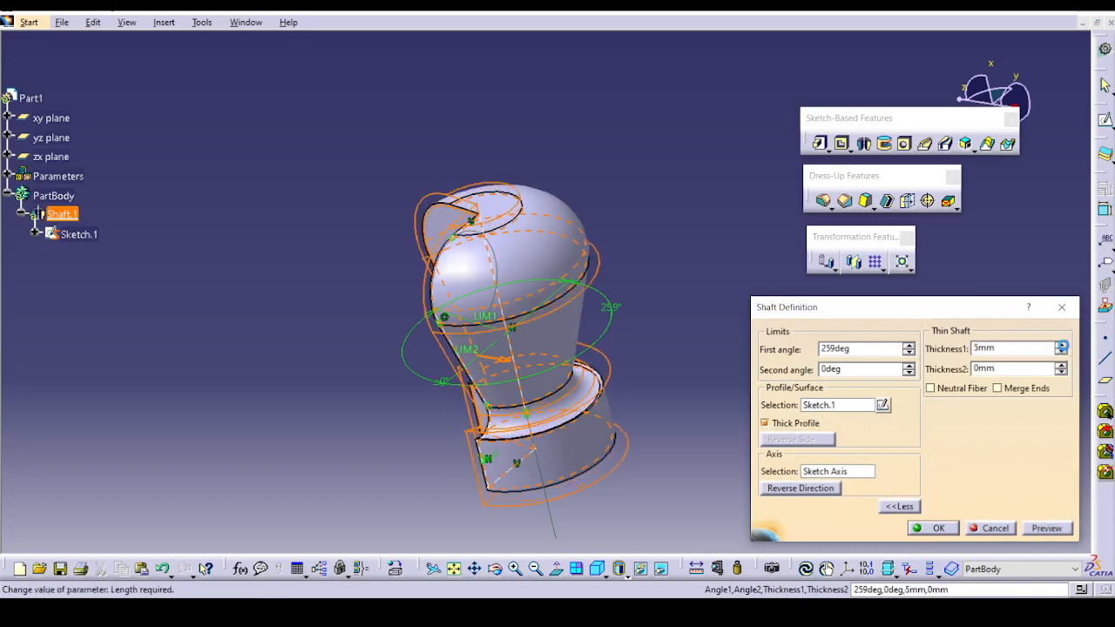
pyautogui.click(1046, 528)
pyautogui.click(932, 528)
pyautogui.moveTo(684, 451); pyautogui.dragTo(772, 316, button='middle')
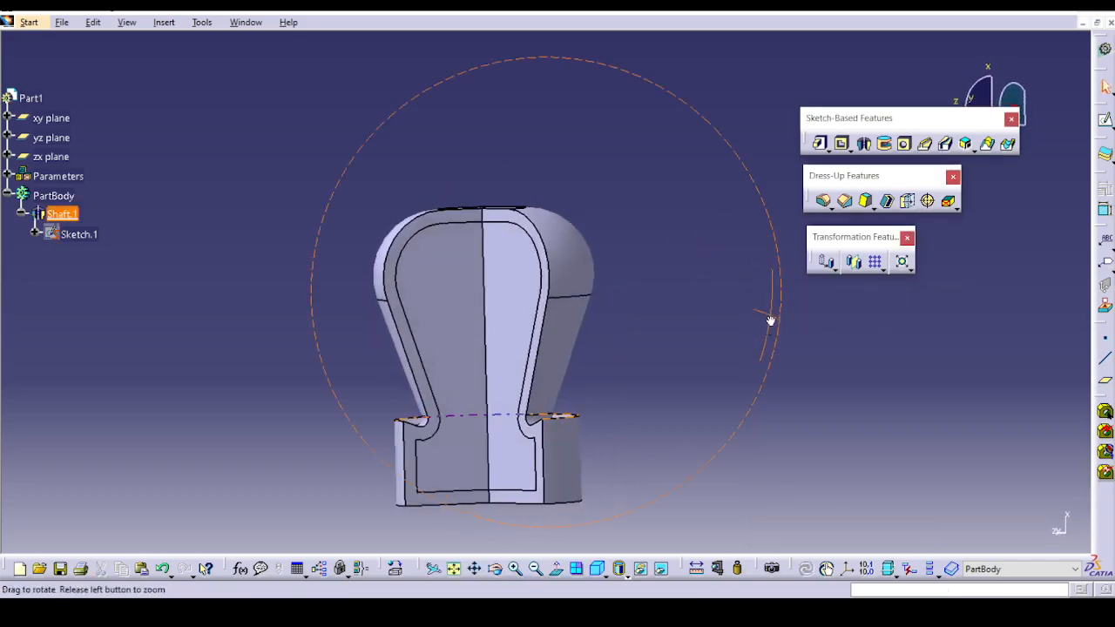
# Set Thickness2 of the thin shaft to 8 mm.
pyautogui.doubleClick(428, 266)
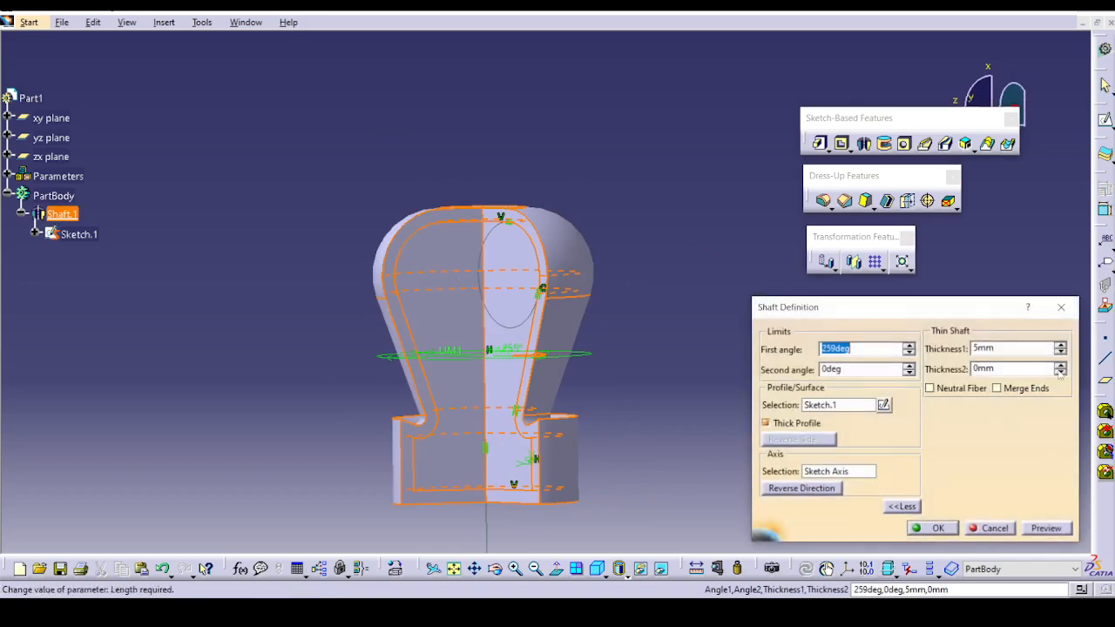
pyautogui.click(1061, 367)
pyautogui.click(1060, 367)
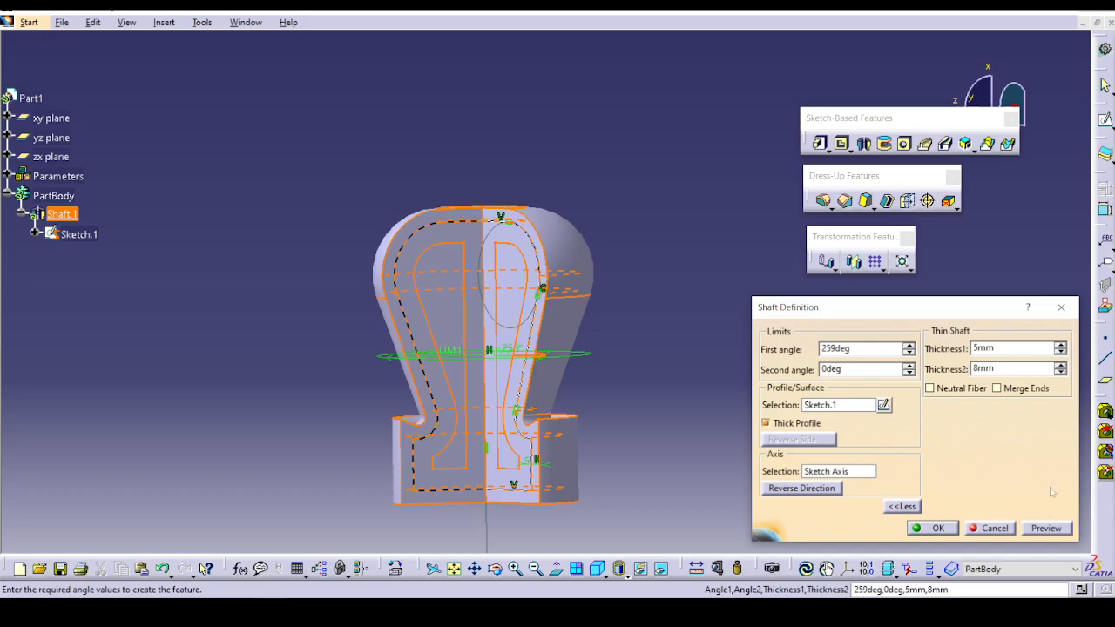
pyautogui.click(1039, 531)
pyautogui.click(933, 528)
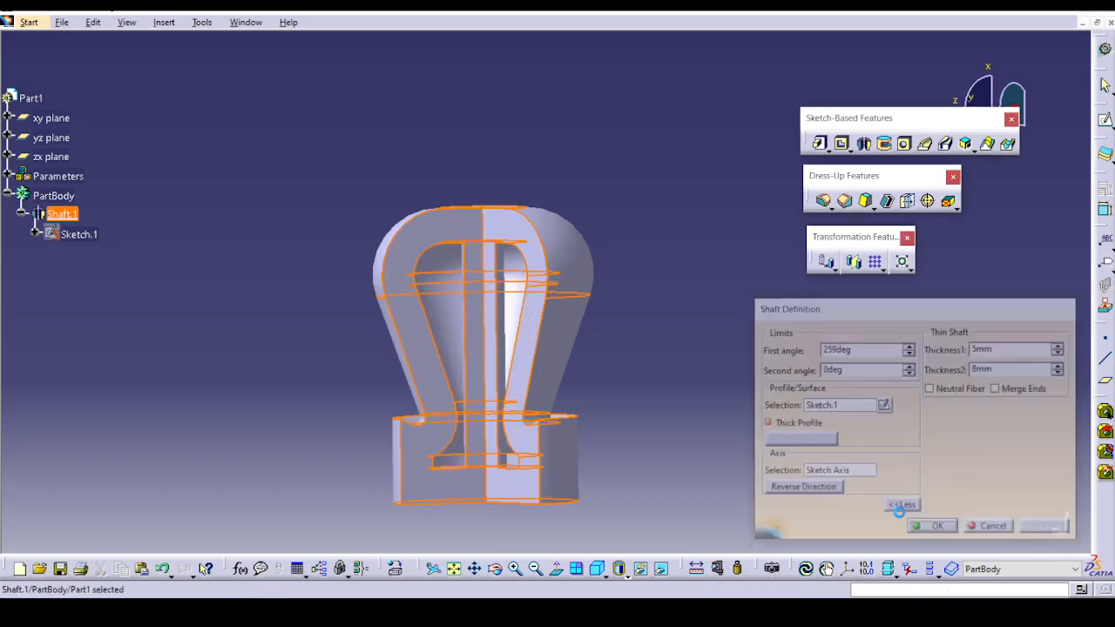
pyautogui.moveTo(659, 319); pyautogui.dragTo(706, 389, button='middle')
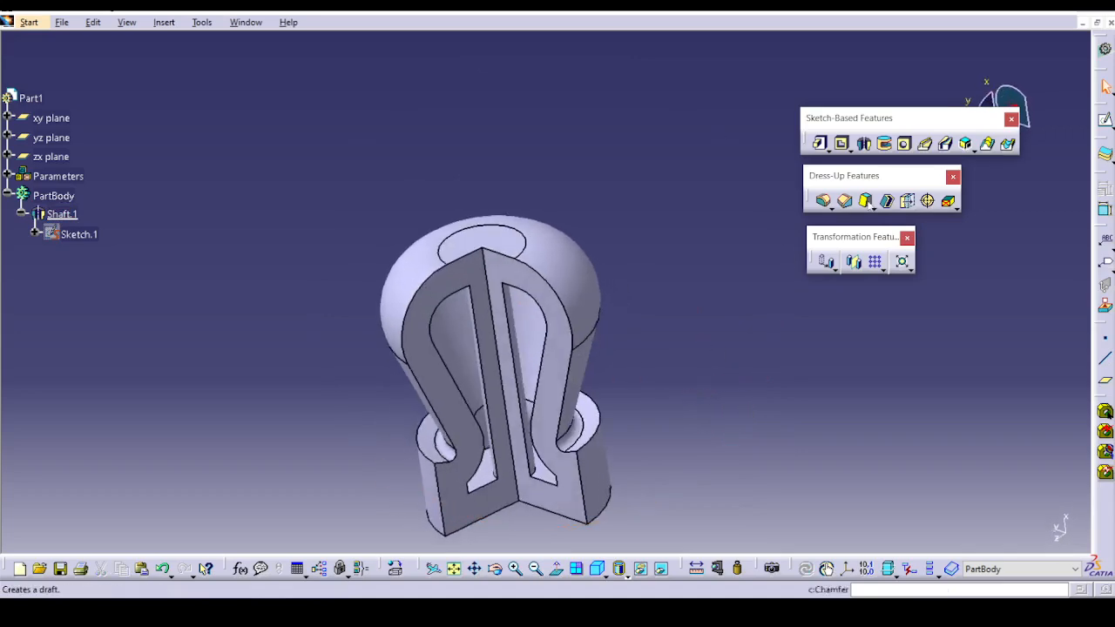
# Apply the Neutral Fiber option to the thin shaft so its 5 mm thickness is centred on the profile.
pyautogui.doubleClick(432, 349)
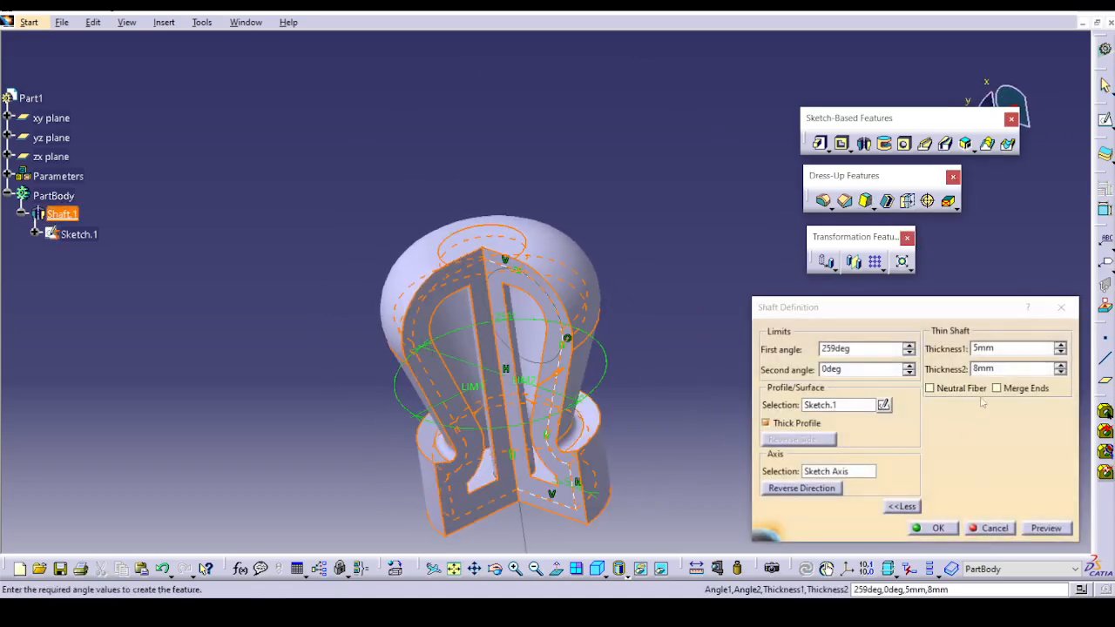
pyautogui.click(972, 389)
pyautogui.click(1045, 528)
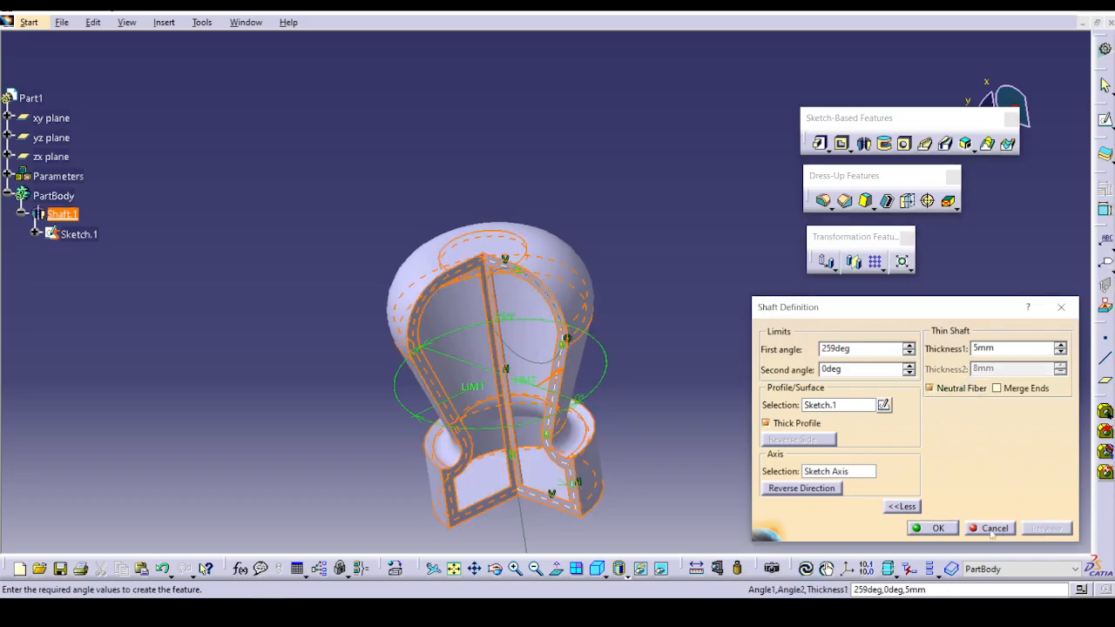
pyautogui.click(937, 528)
pyautogui.moveTo(678, 473); pyautogui.dragTo(663, 392, button='middle')
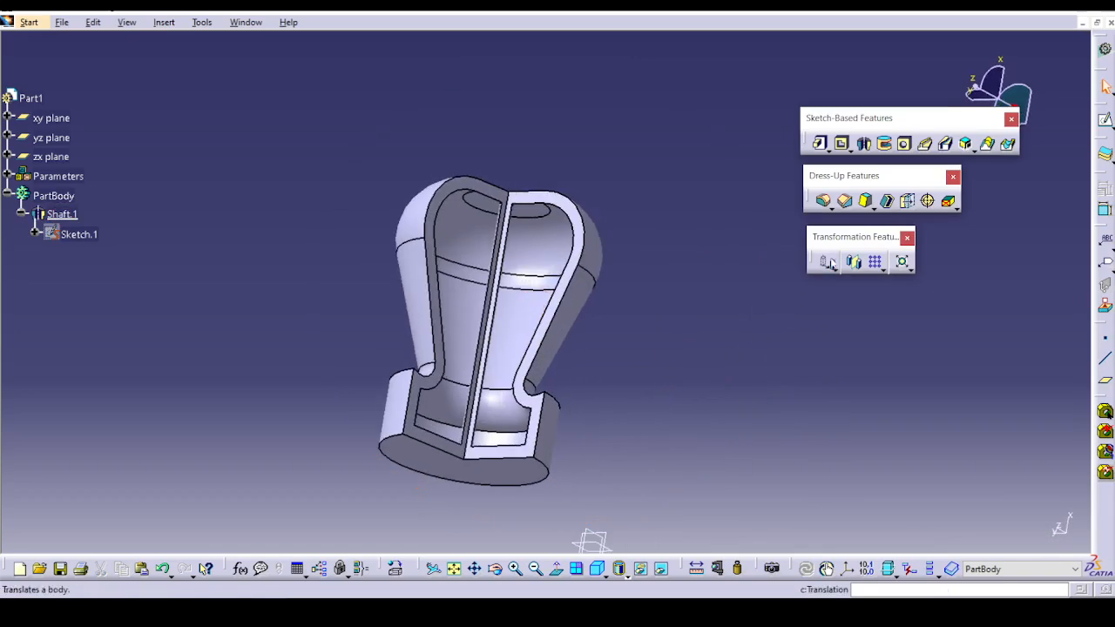
pyautogui.doubleClick(545, 331)
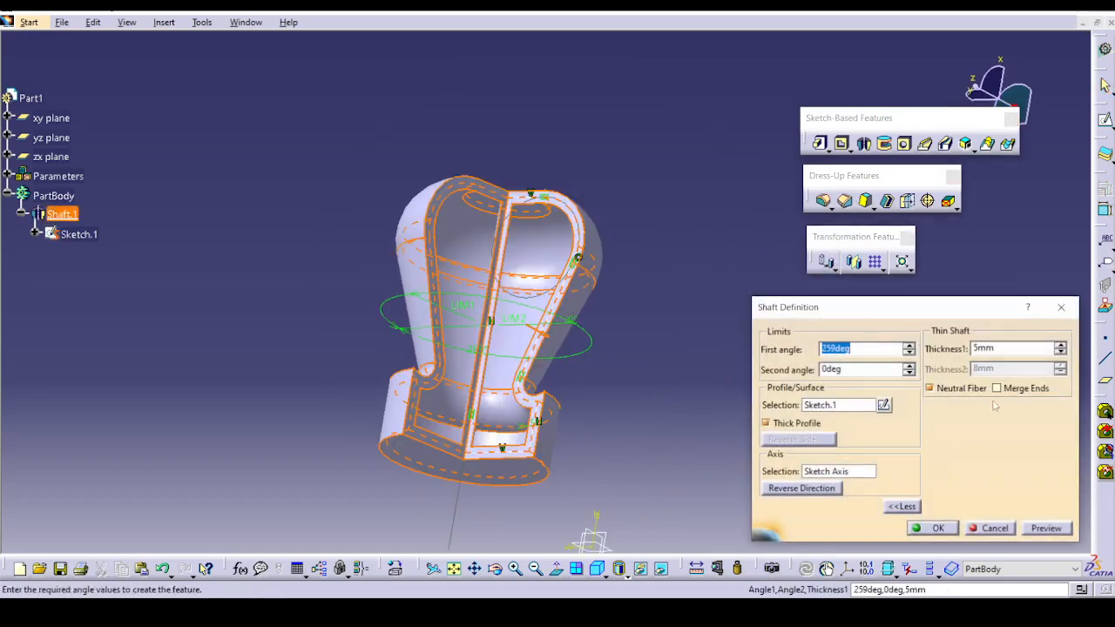
pyautogui.click(931, 528)
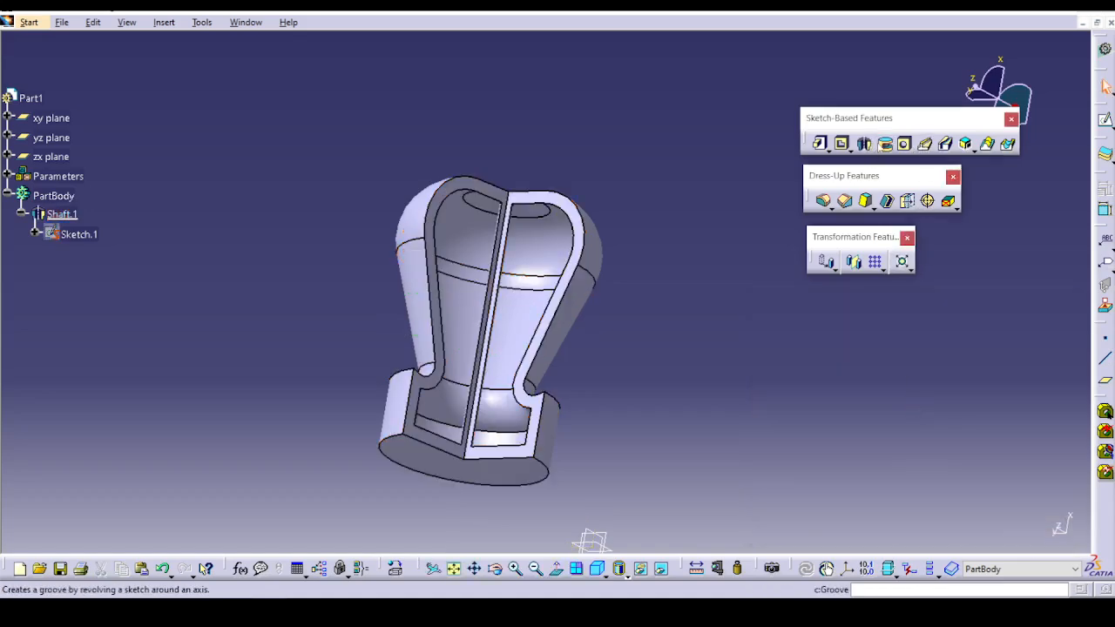
# Open the exercise part Ex-5 Groove_Do_it.CATPart from the Sketch based feature folder.
pyautogui.click(62, 22)
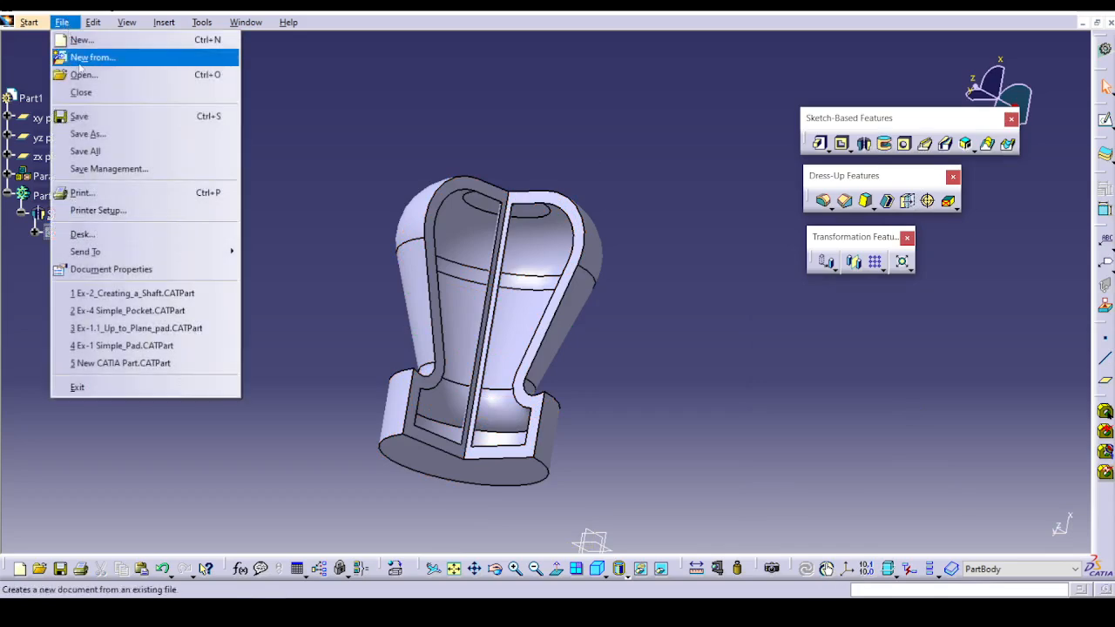
pyautogui.click(83, 76)
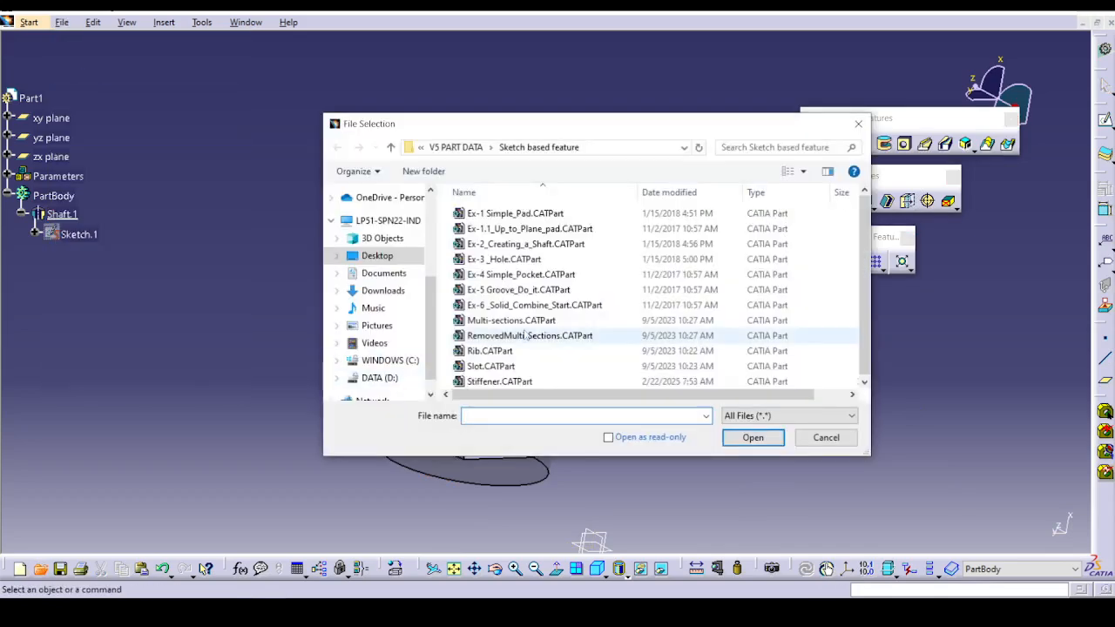
pyautogui.click(547, 290)
pyautogui.click(746, 439)
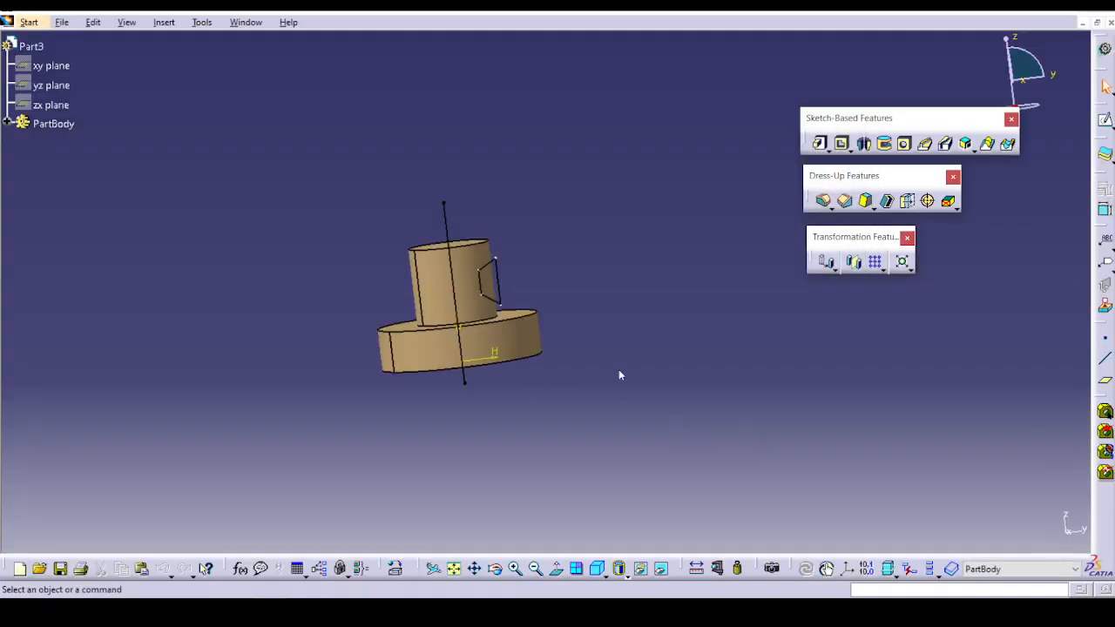
# Cut a 180-degree groove into the upper cylinder, revolving the trapezoidal profile Sketch.2 around the vertical line in Sketch.3.
pyautogui.moveTo(673, 371); pyautogui.dragTo(885, 380, button='middle')
pyautogui.moveTo(505, 512); pyautogui.dragTo(621, 387, button='middle')
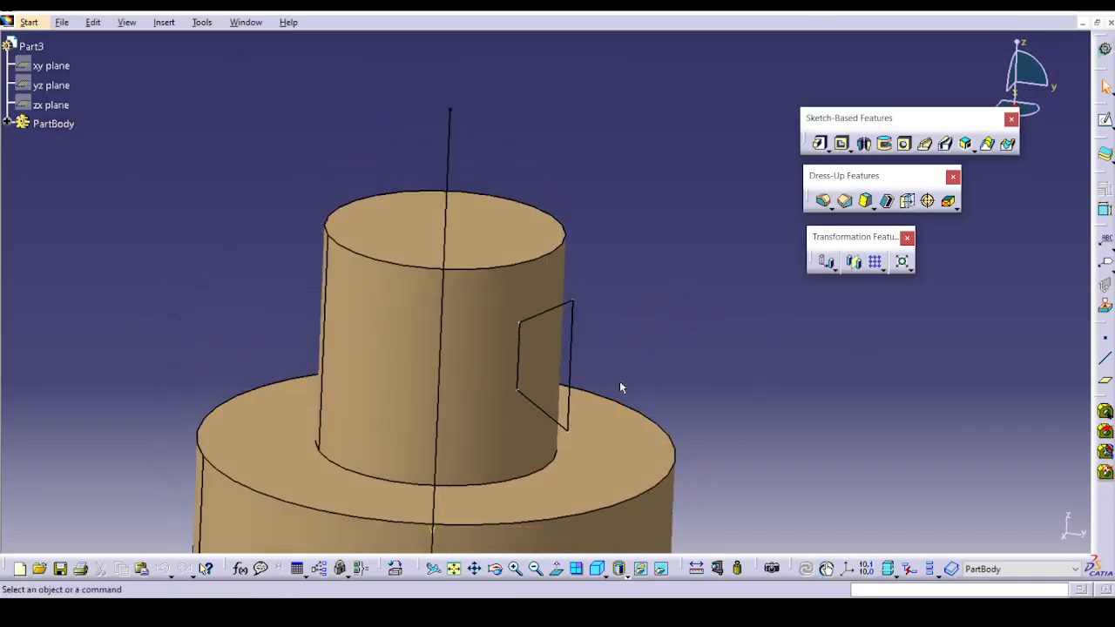
pyautogui.click(884, 143)
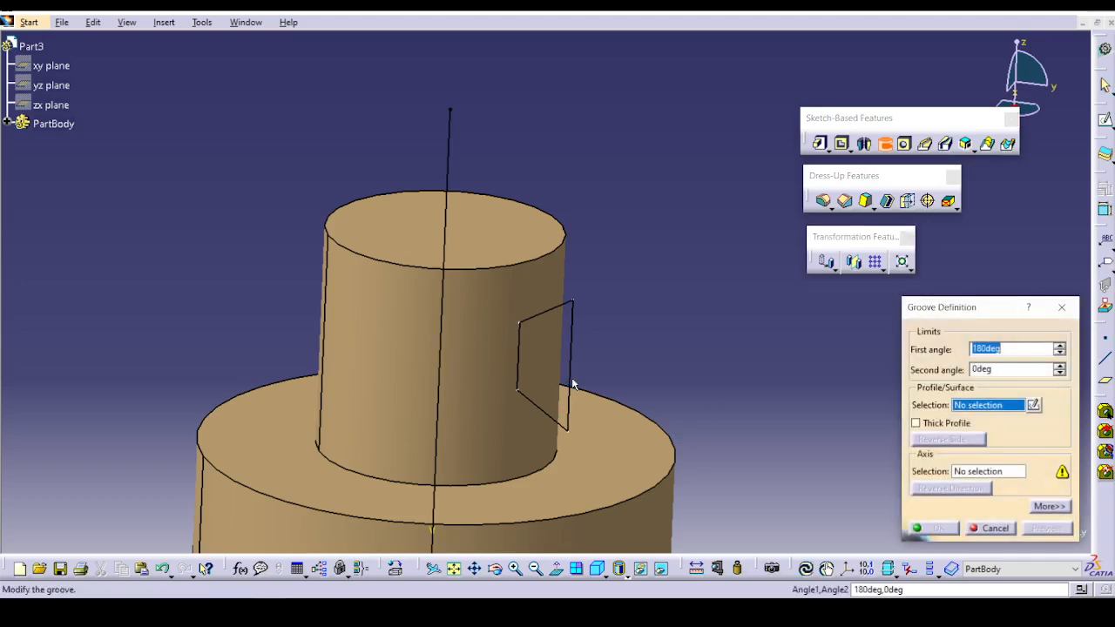
pyautogui.click(574, 378)
pyautogui.click(443, 331)
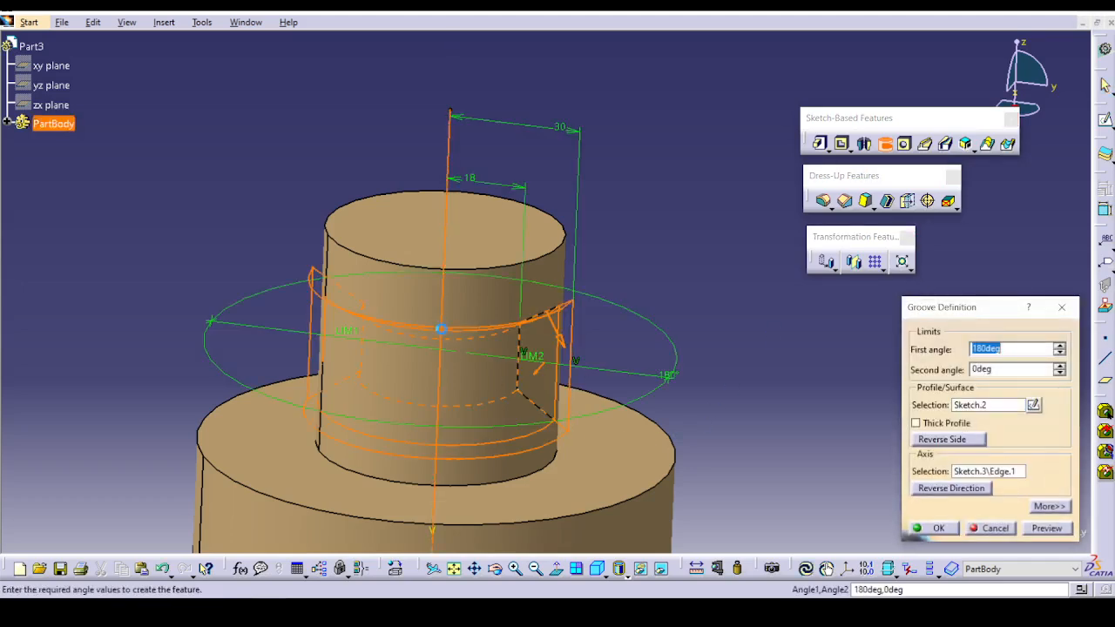
pyautogui.click(1048, 528)
pyautogui.click(932, 528)
pyautogui.moveTo(373, 366); pyautogui.dragTo(348, 376, button='middle')
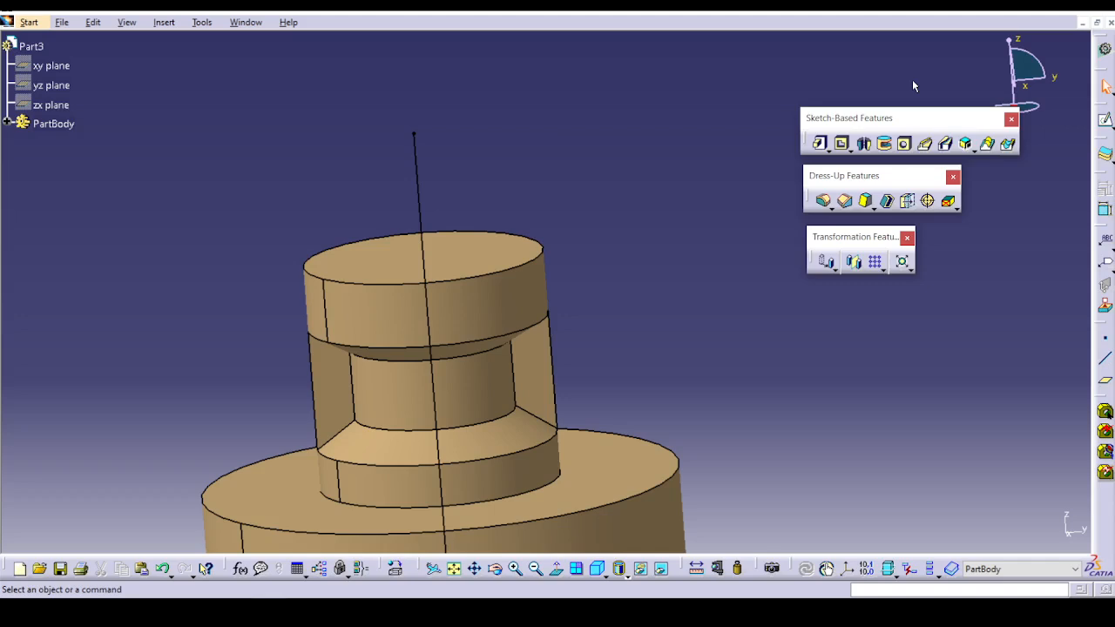
# Examine the Rib command's profile control options Keep angle, Pulling direction and Reference surface without creating a rib.
pyautogui.scroll(-1, 914, 85)
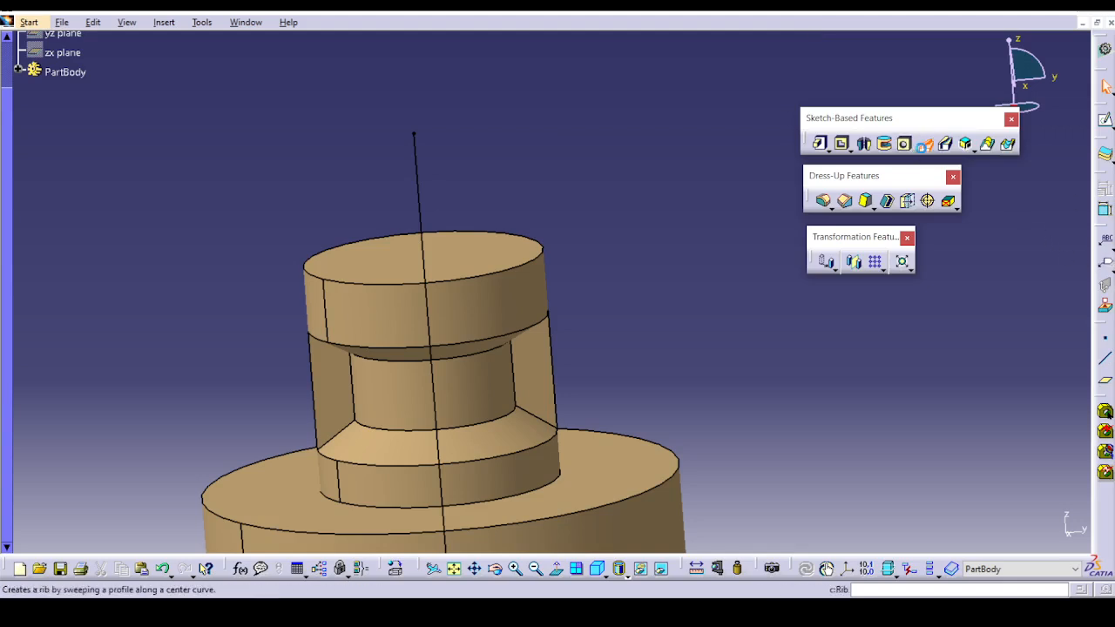
pyautogui.click(924, 147)
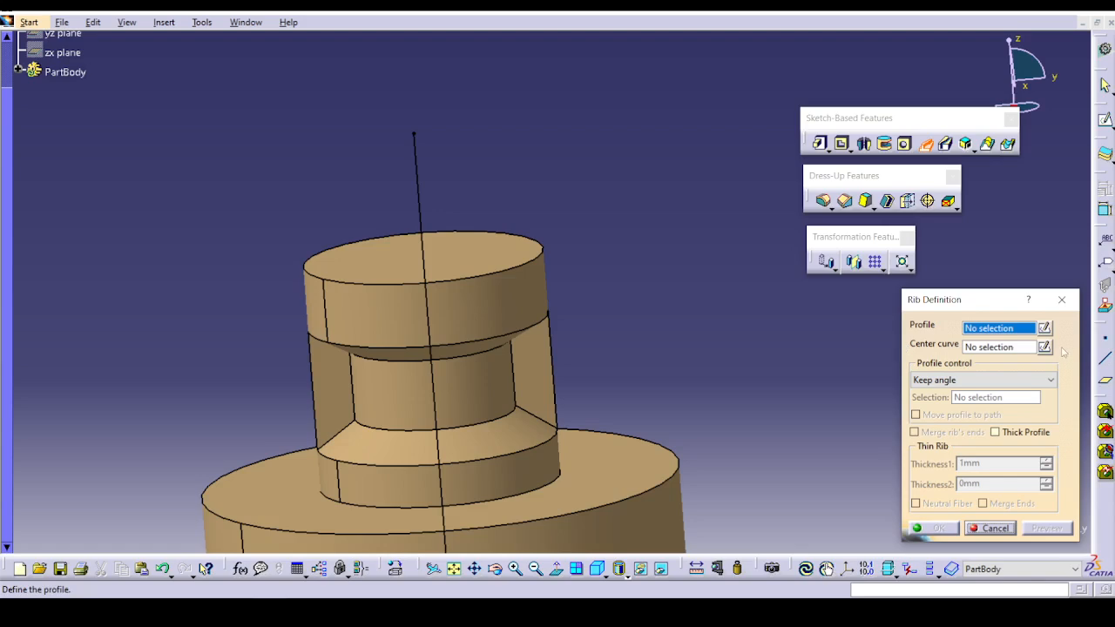
pyautogui.click(960, 382)
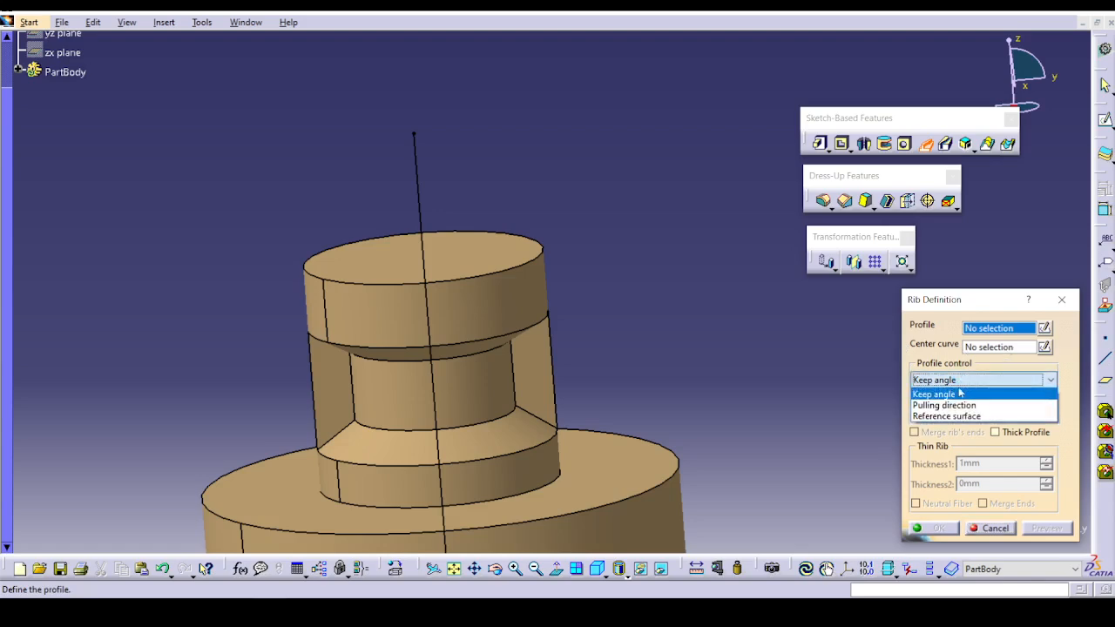
pyautogui.click(959, 406)
pyautogui.click(971, 380)
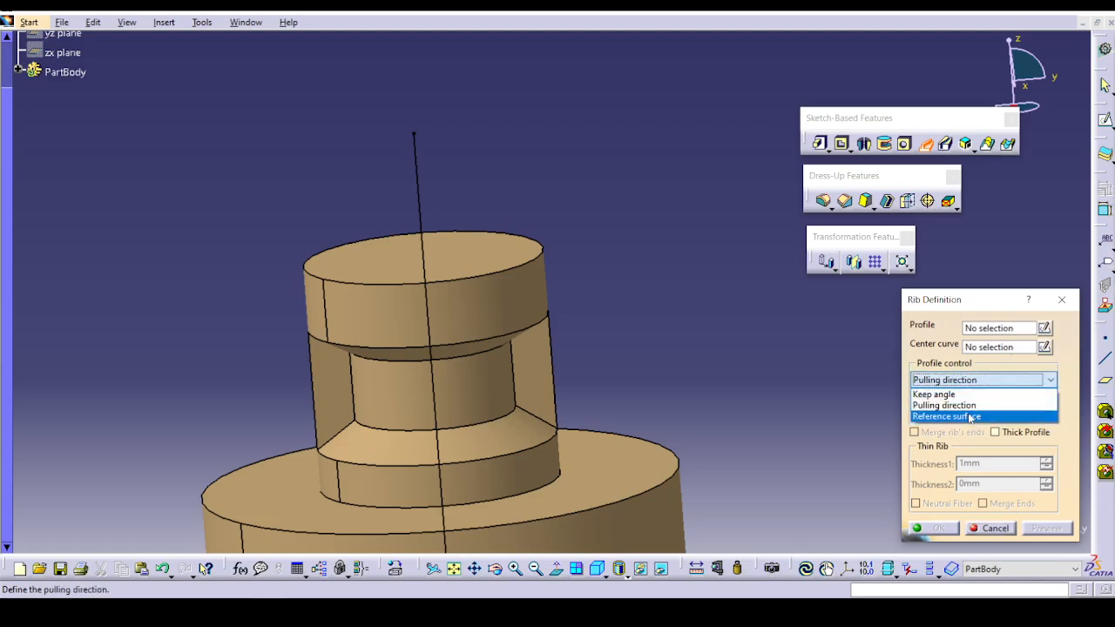
pyautogui.click(968, 416)
pyautogui.click(987, 380)
pyautogui.click(959, 395)
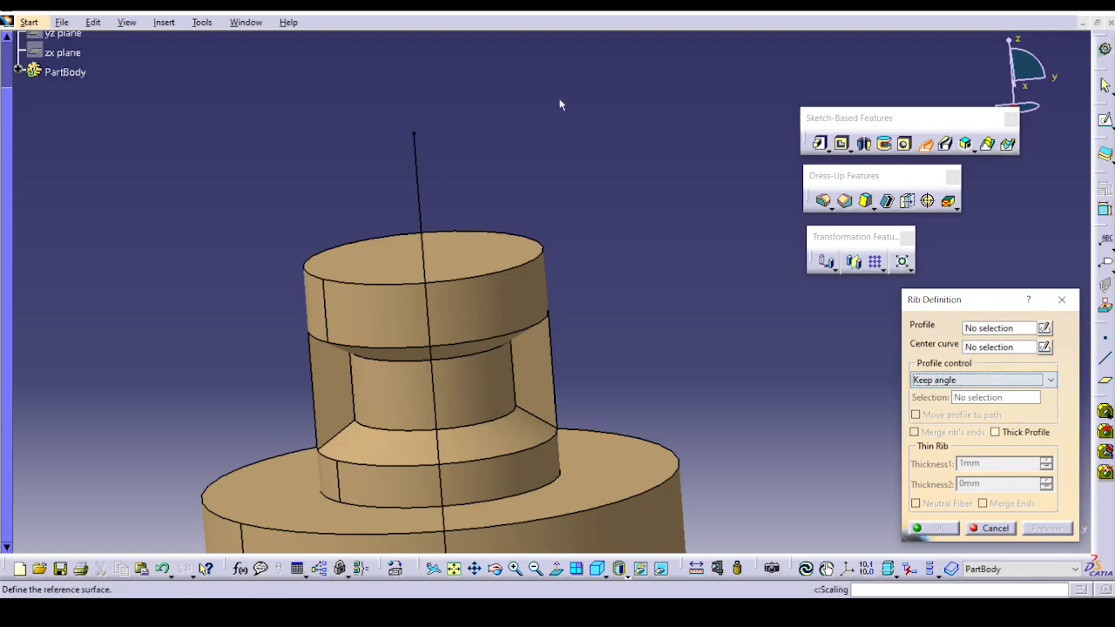
pyautogui.click(1062, 300)
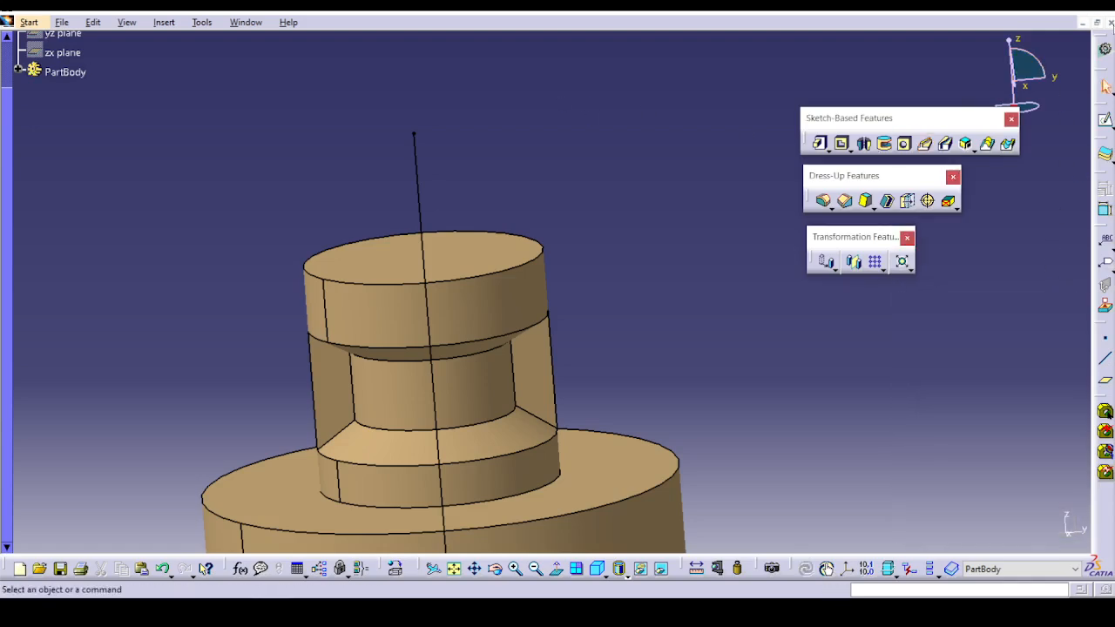
# Keep the groove part open and open Rib.CATPart from the Sketch based feature folder.
pyautogui.click(1111, 21)
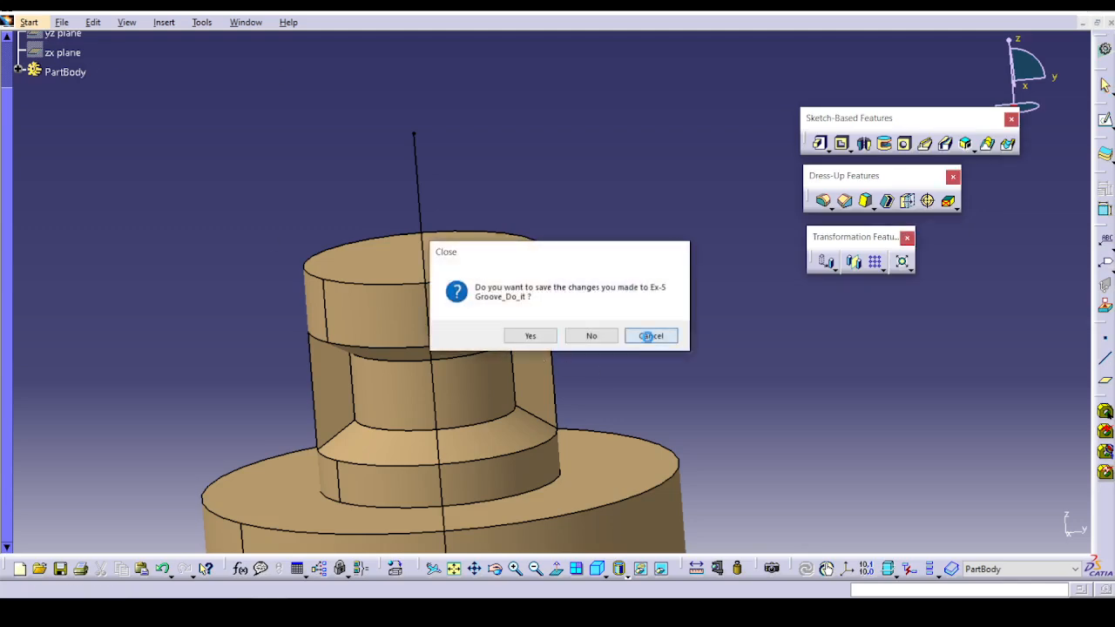
pyautogui.click(650, 336)
pyautogui.click(66, 23)
pyautogui.click(81, 75)
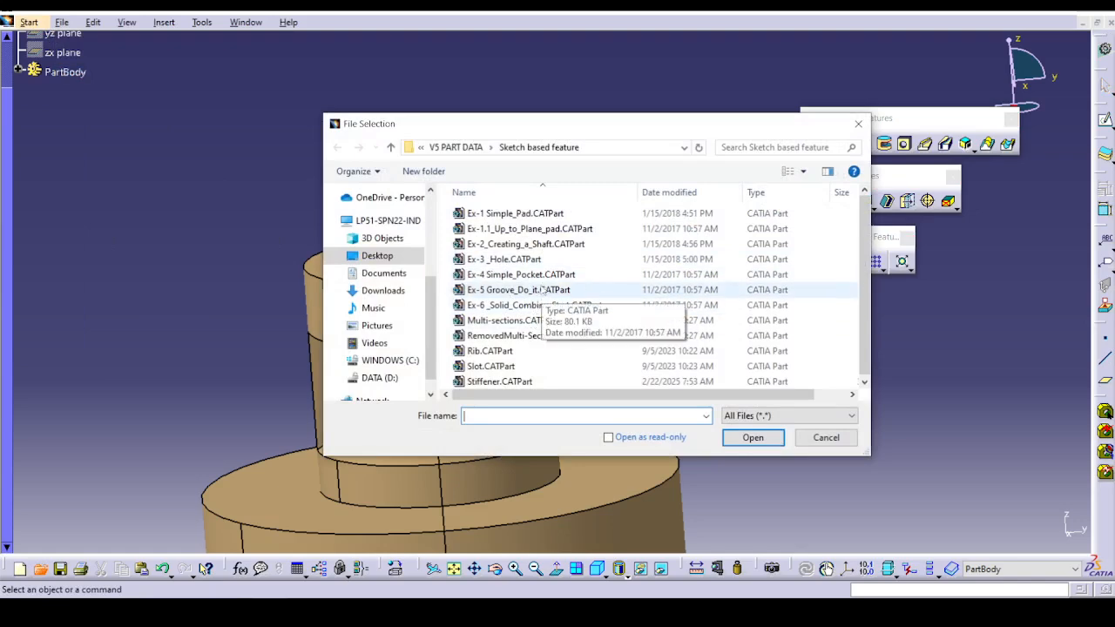
pyautogui.click(516, 351)
pyautogui.click(754, 437)
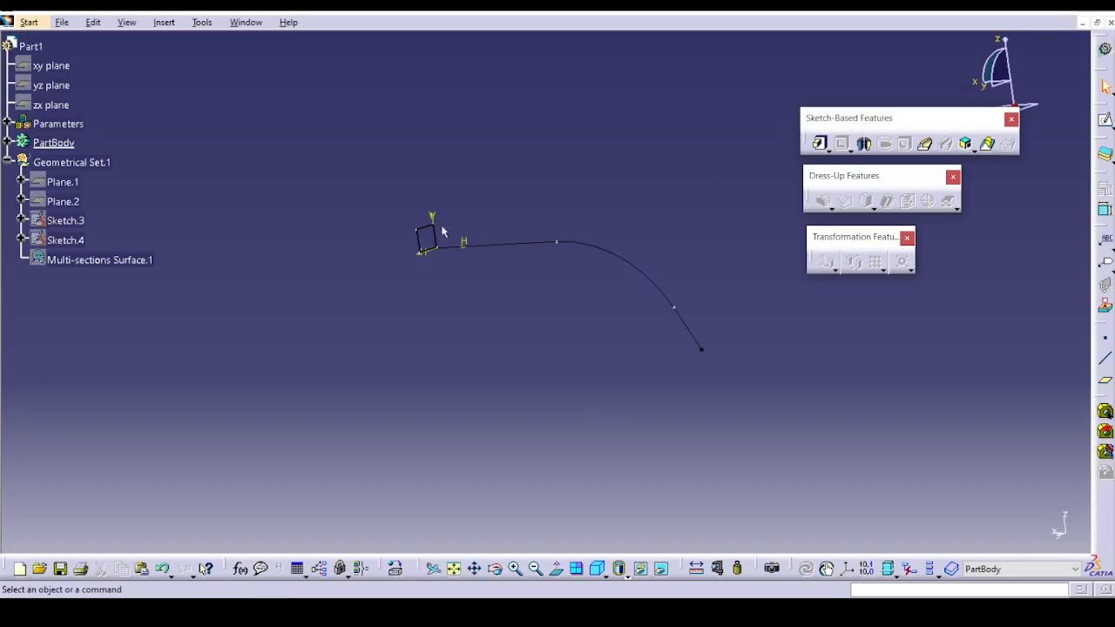
# Define a rib sweeping the four-sided profile Sketch.2 along the center curve Sketch.1 with Keep angle, and preview it.
pyautogui.click(925, 144)
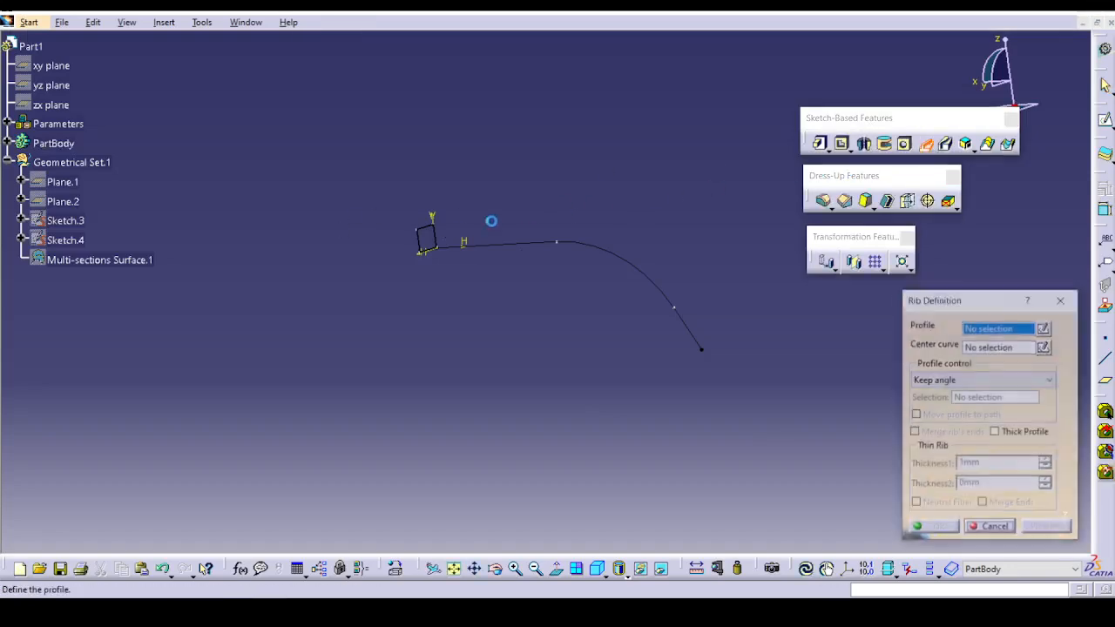
pyautogui.click(427, 228)
pyautogui.click(548, 248)
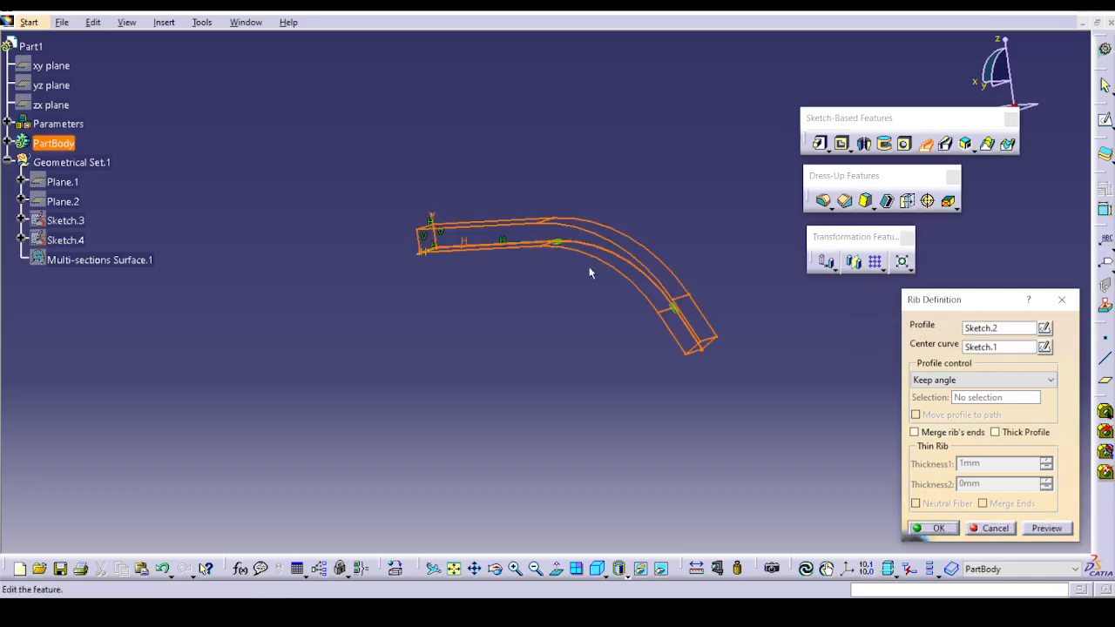
pyautogui.click(1057, 533)
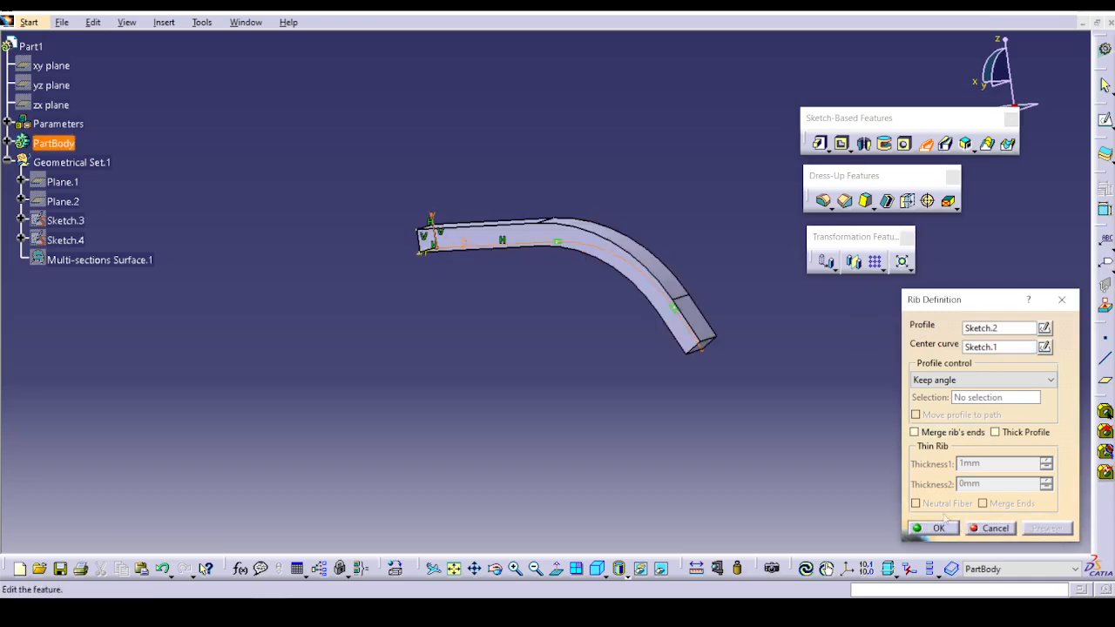
# Make the rib a hollow thick profile with Thickness1 of 1 mm and Neutral Fiber, and create it.
pyautogui.moveTo(678, 487); pyautogui.dragTo(645, 375, button='middle')
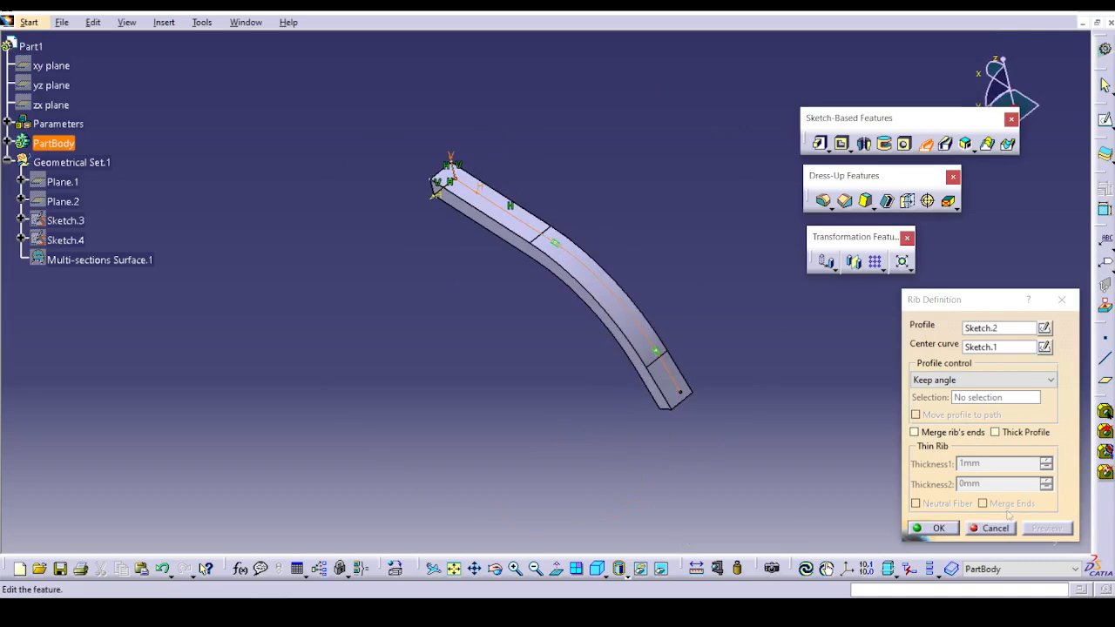
pyautogui.click(1011, 433)
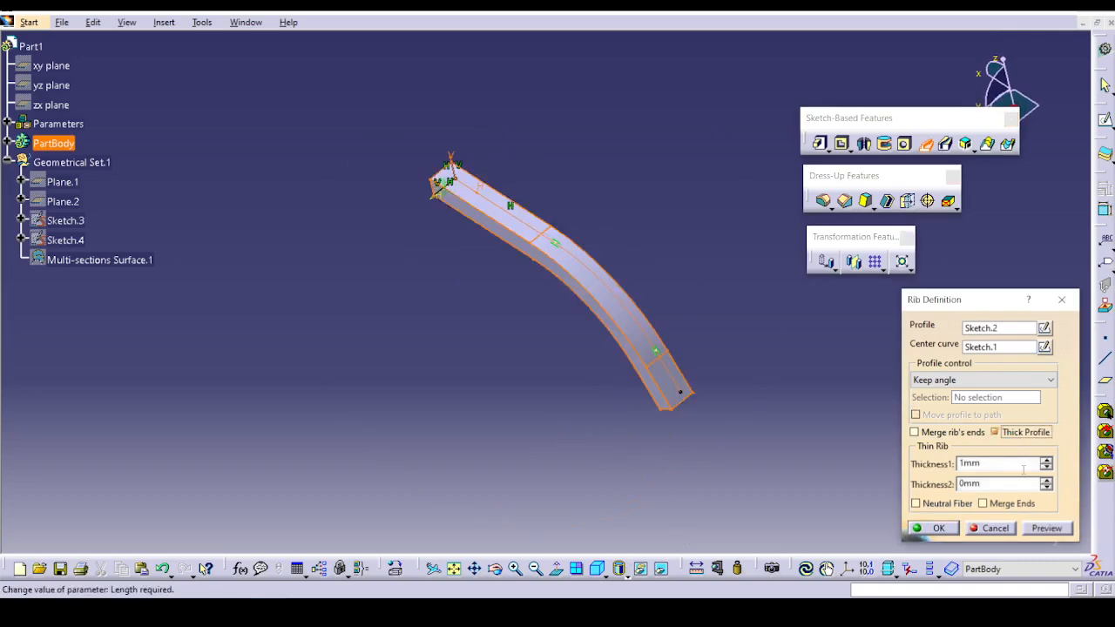
pyautogui.click(952, 506)
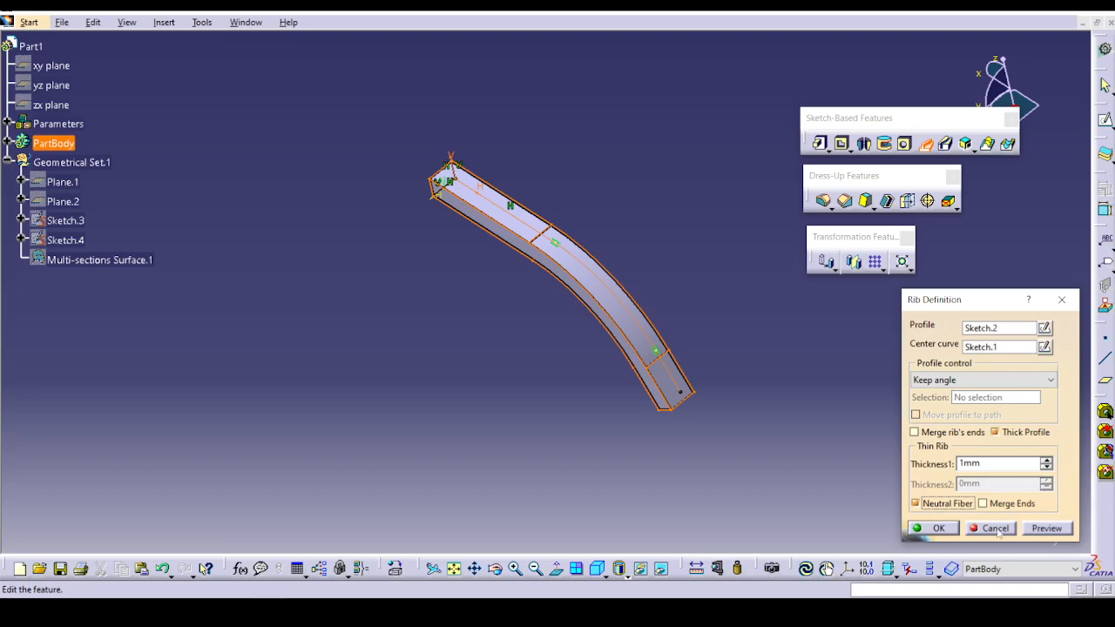
pyautogui.click(937, 528)
pyautogui.moveTo(720, 423); pyautogui.dragTo(428, 299, button='middle')
pyautogui.moveTo(669, 191); pyautogui.dragTo(623, 323, button='middle')
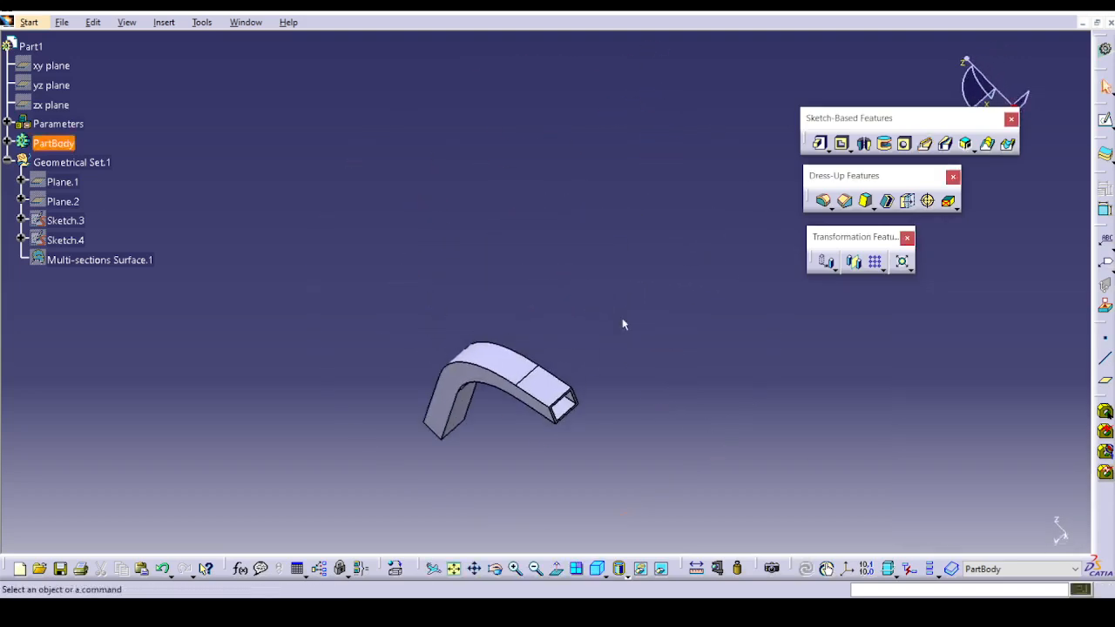
pyautogui.click(62, 22)
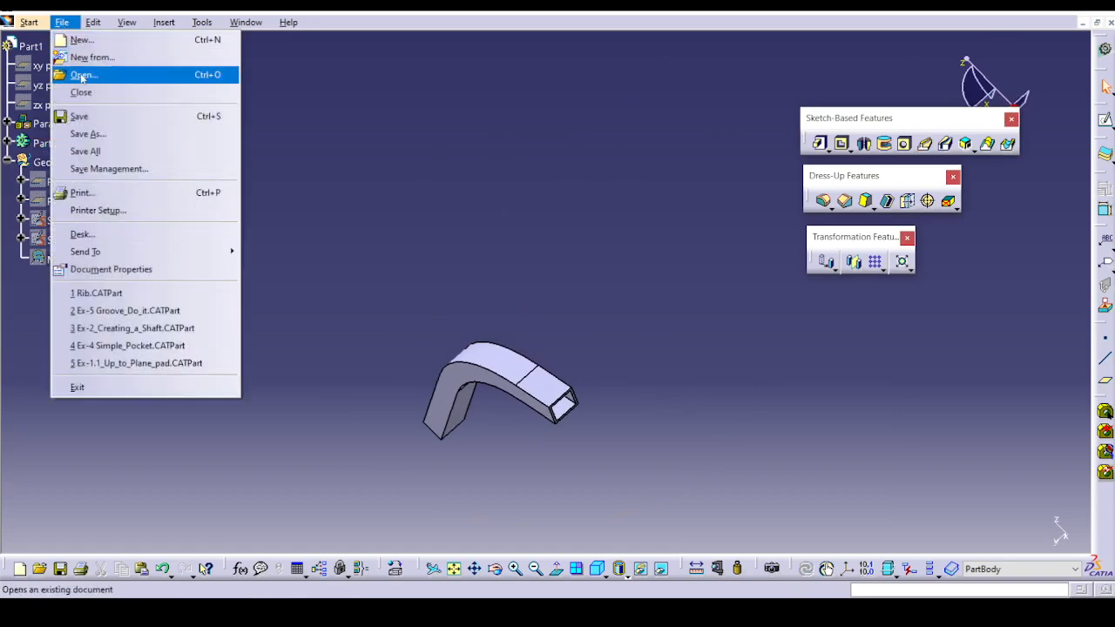
pyautogui.click(83, 76)
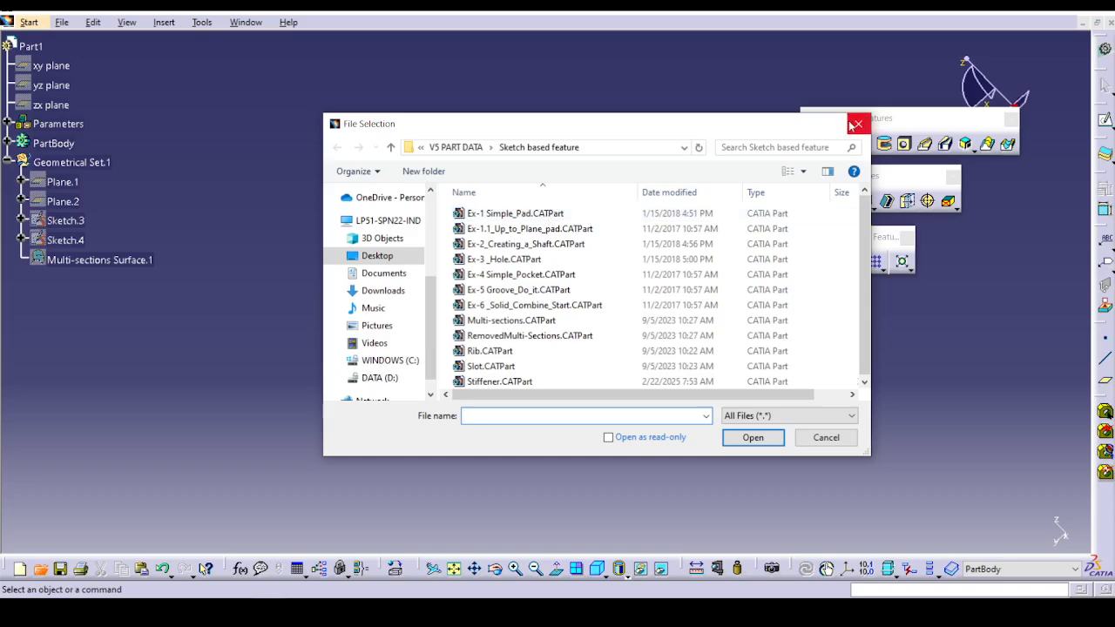
pyautogui.press('Escape')
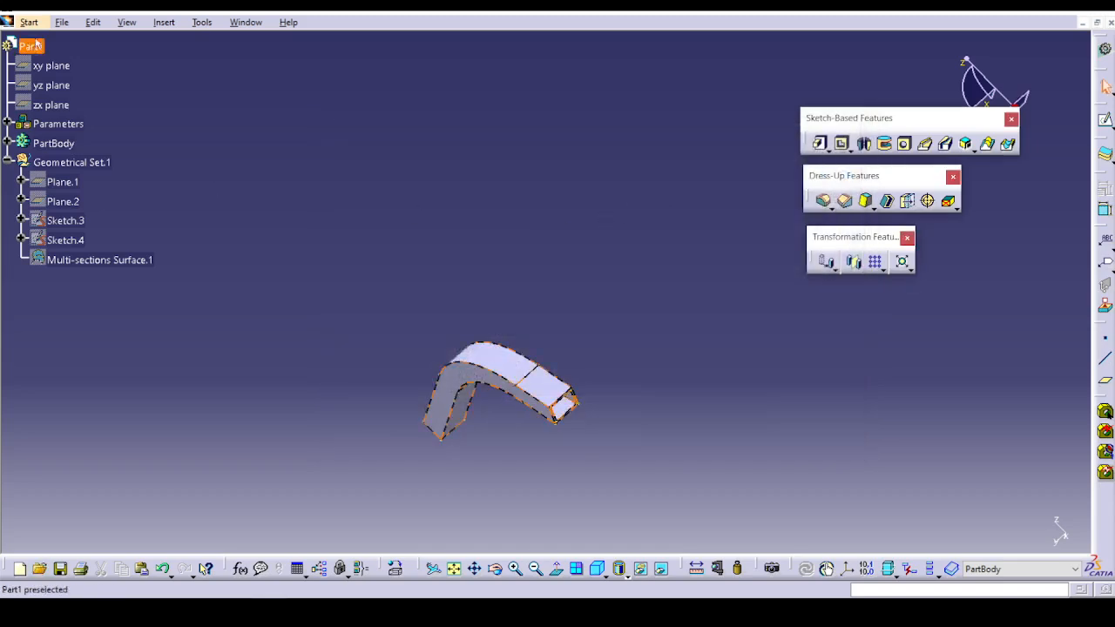
# Open the exercise part Slot.CATPart from the Sketch based feature folder.
pyautogui.click(62, 22)
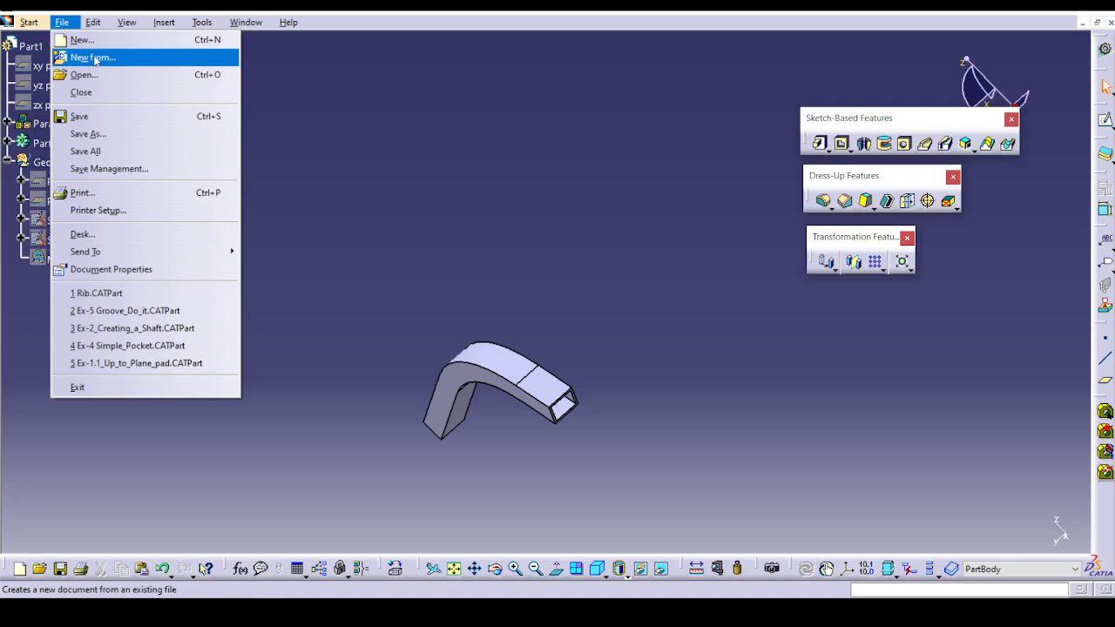
pyautogui.click(148, 75)
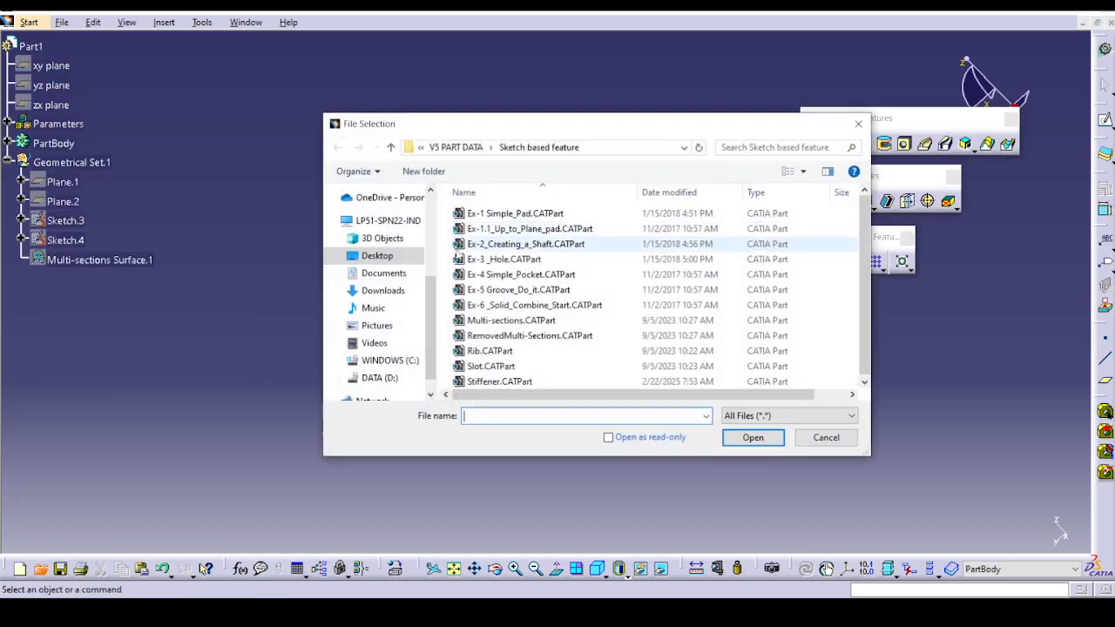
pyautogui.click(491, 366)
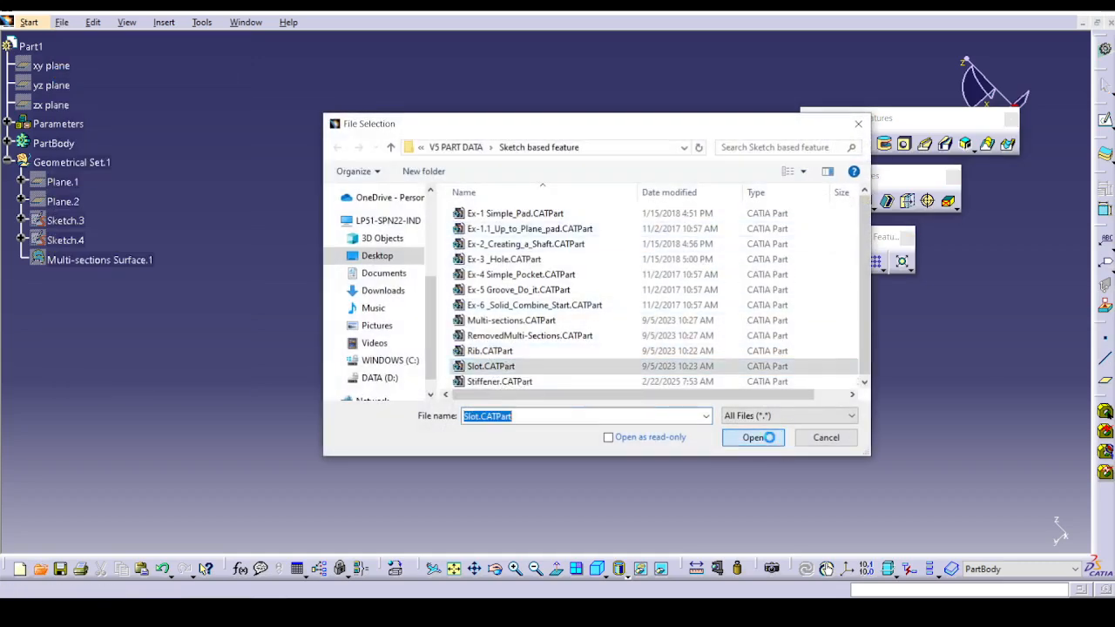
pyautogui.click(764, 437)
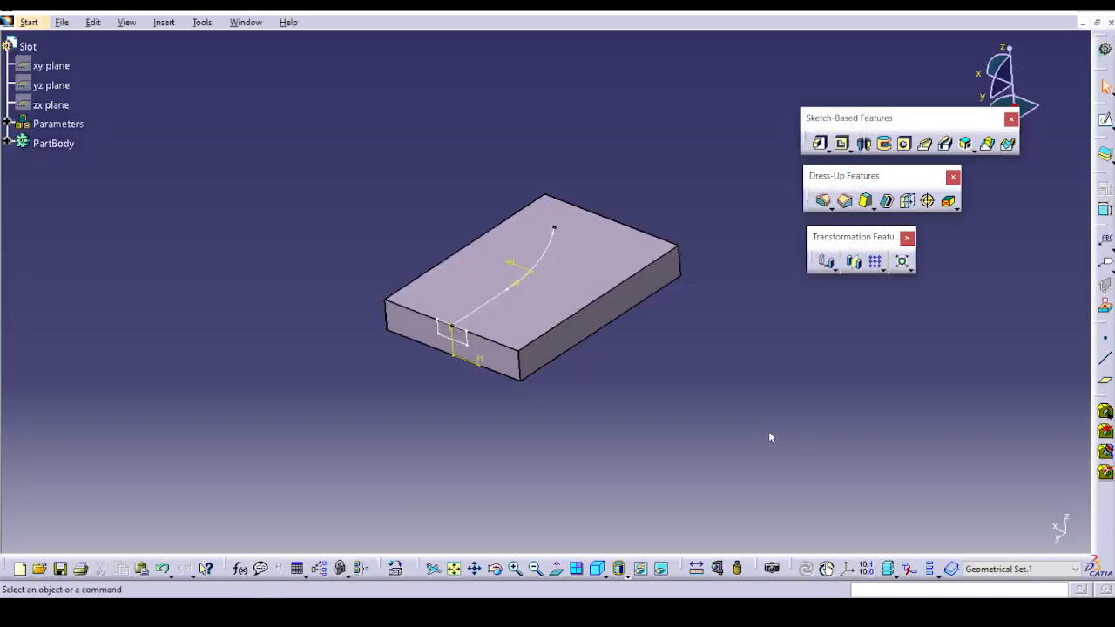
# Define a slot sweeping the profile Sketch.2 along the center curve Sketch.3 with Keep angle, and preview it.
pyautogui.moveTo(469, 435); pyautogui.dragTo(453, 344, button='middle')
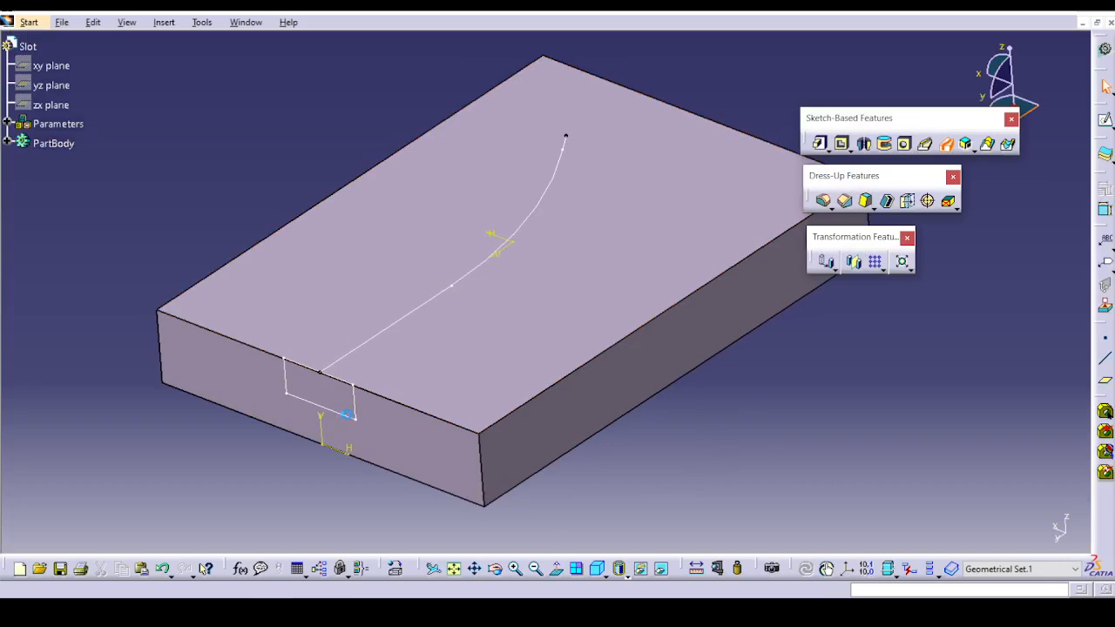
pyautogui.click(661, 338)
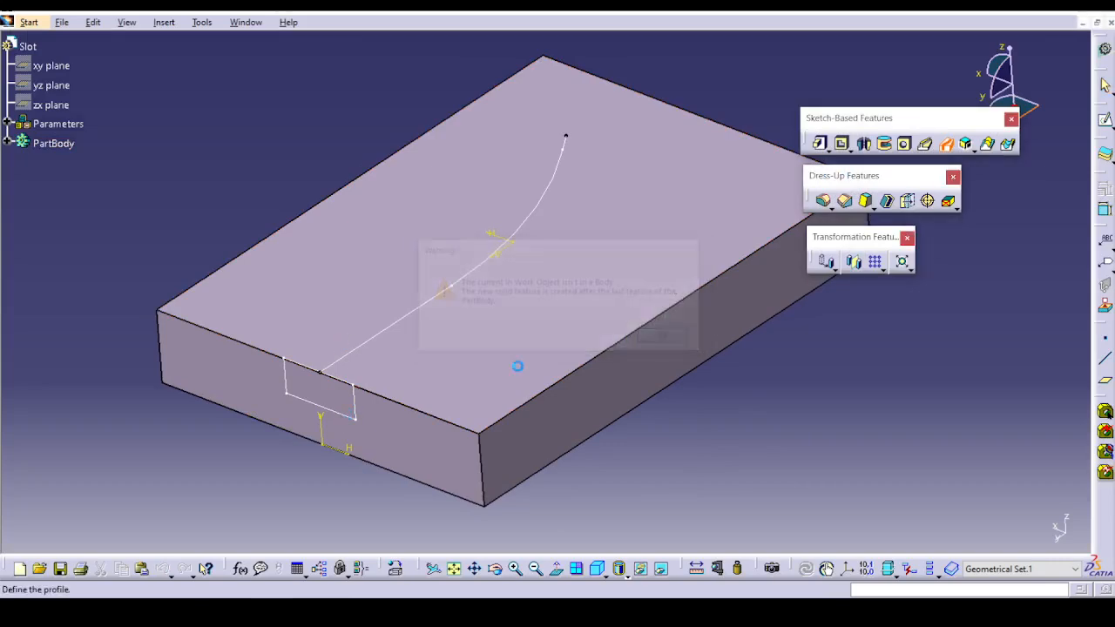
pyautogui.click(319, 402)
pyautogui.click(378, 331)
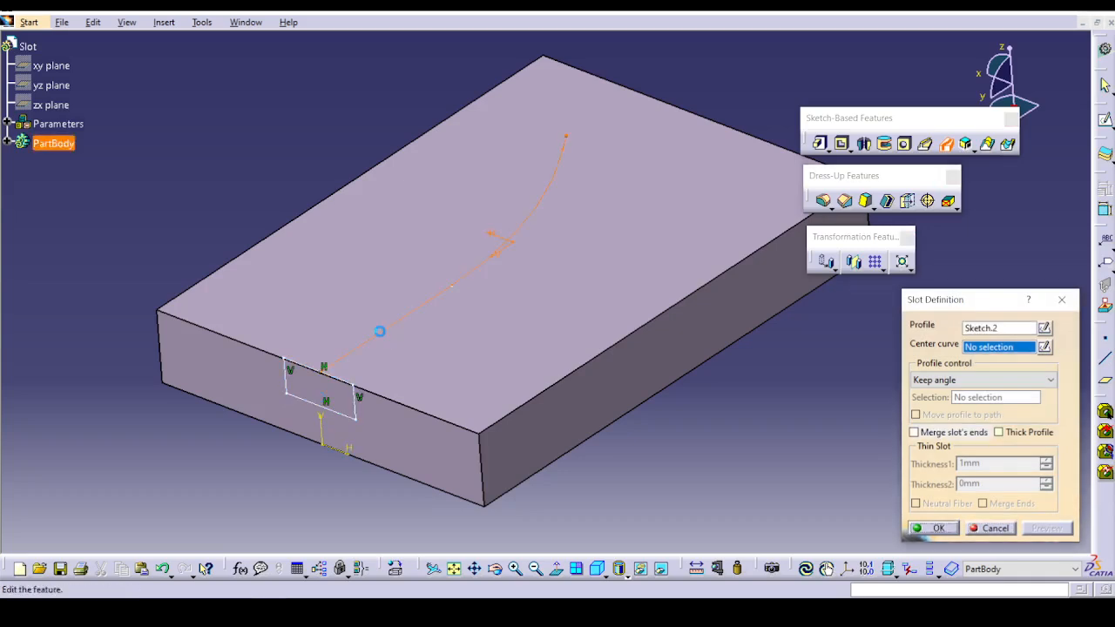
pyautogui.click(1033, 531)
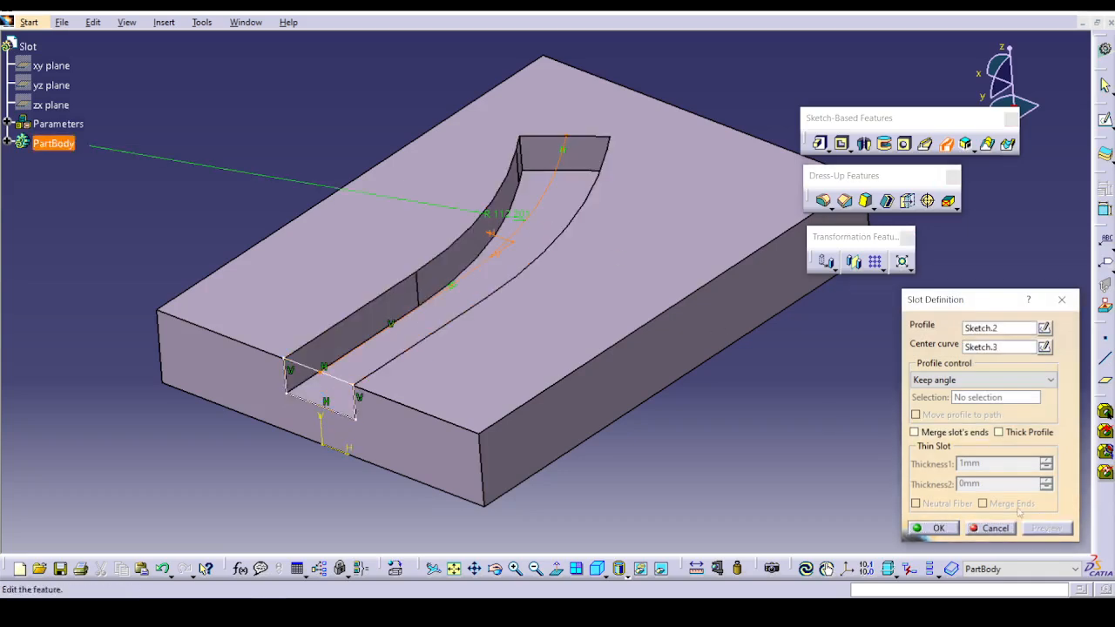
# Merge the slot's ends so the cut extends through the block, and create the slot.
pyautogui.click(950, 433)
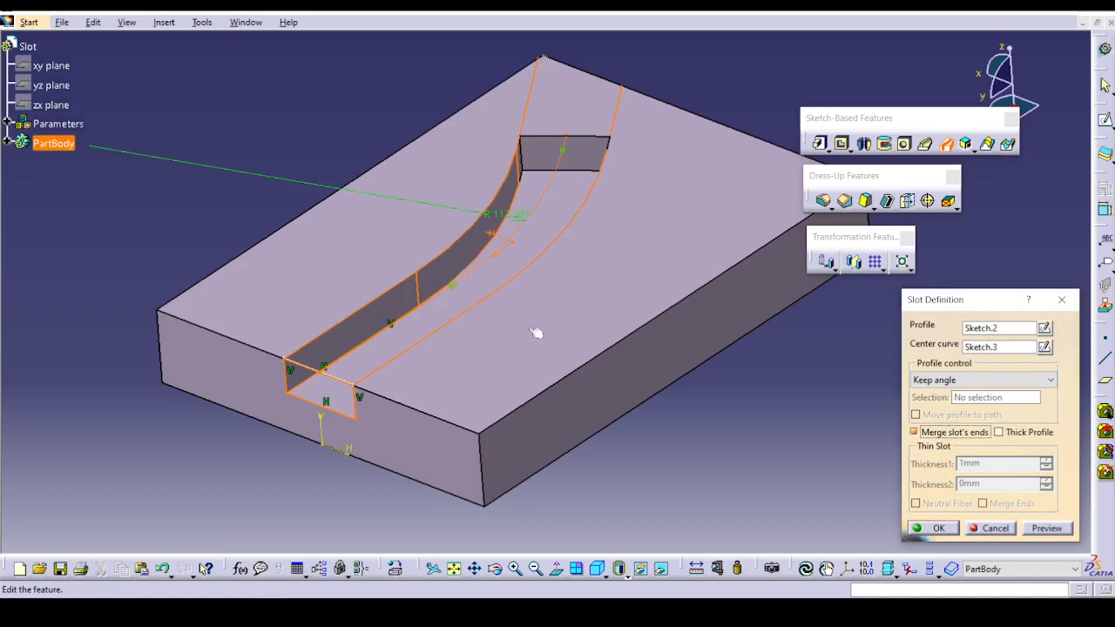
pyautogui.moveTo(654, 312); pyautogui.dragTo(596, 483, button='middle')
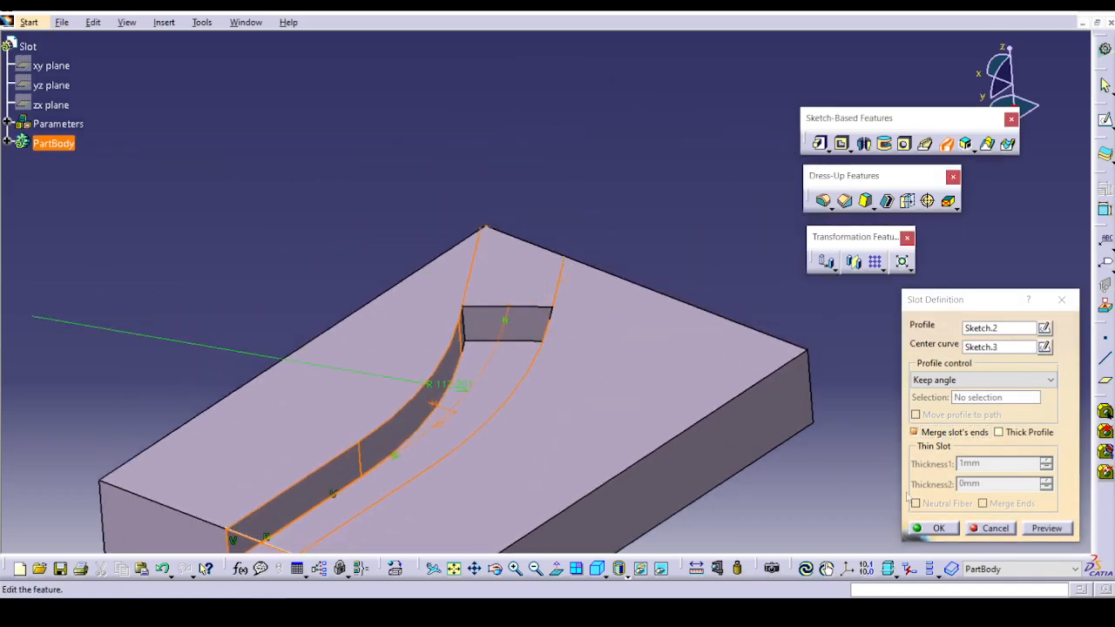
pyautogui.click(928, 530)
pyautogui.moveTo(475, 392); pyautogui.dragTo(517, 274, button='middle')
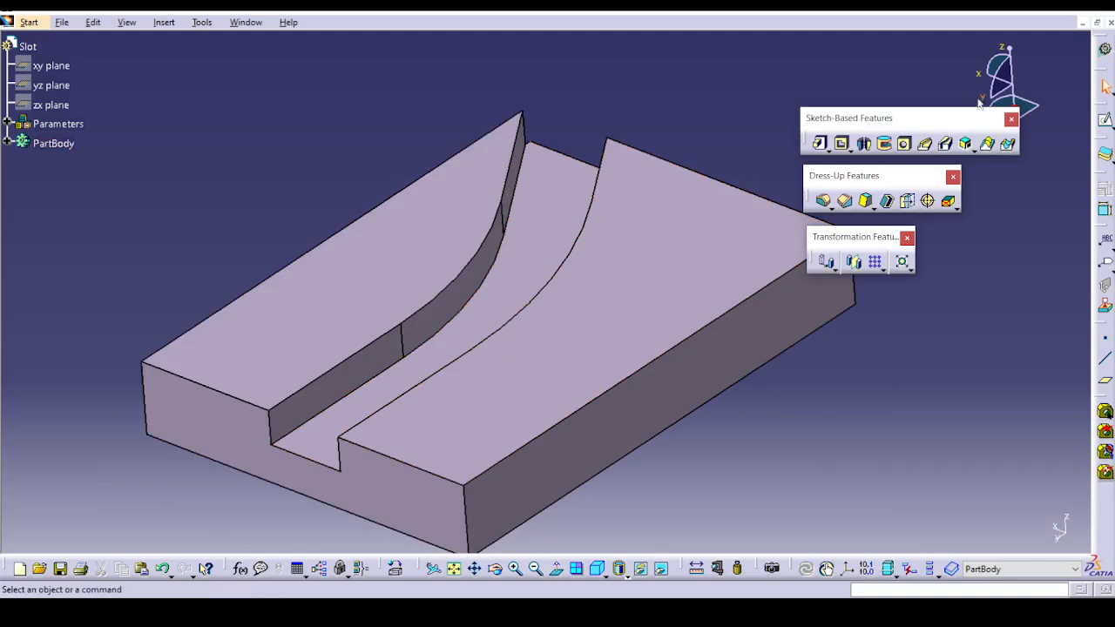
# Open the exercise part Ex-6 _Solid_Combine_Start.CATPart from the Sketch based feature folder.
pyautogui.click(971, 149)
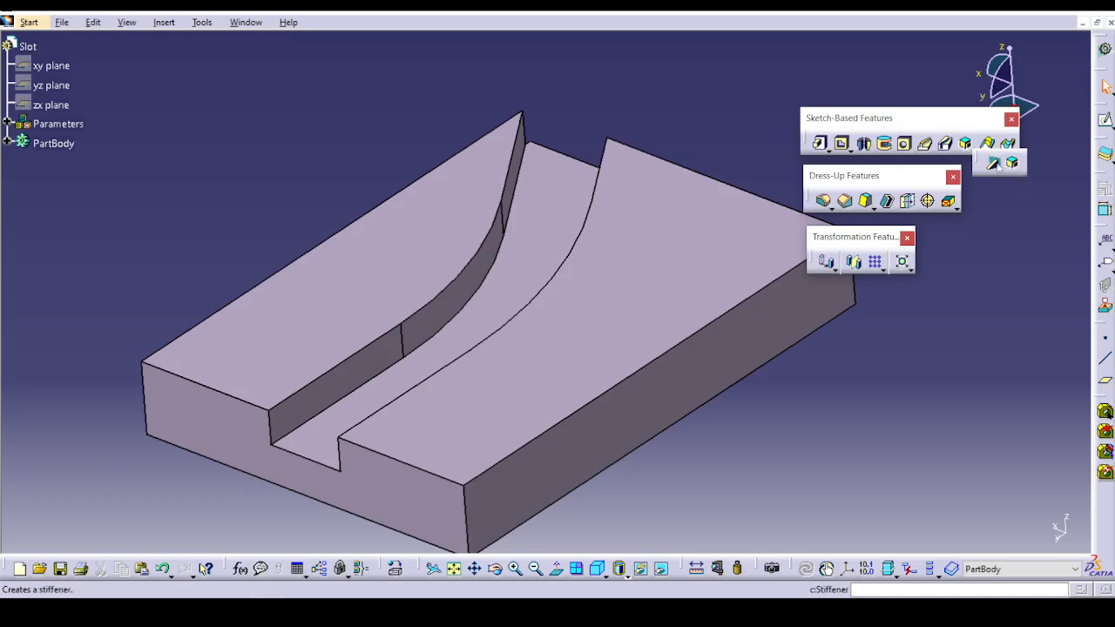
pyautogui.click(62, 21)
pyautogui.click(73, 72)
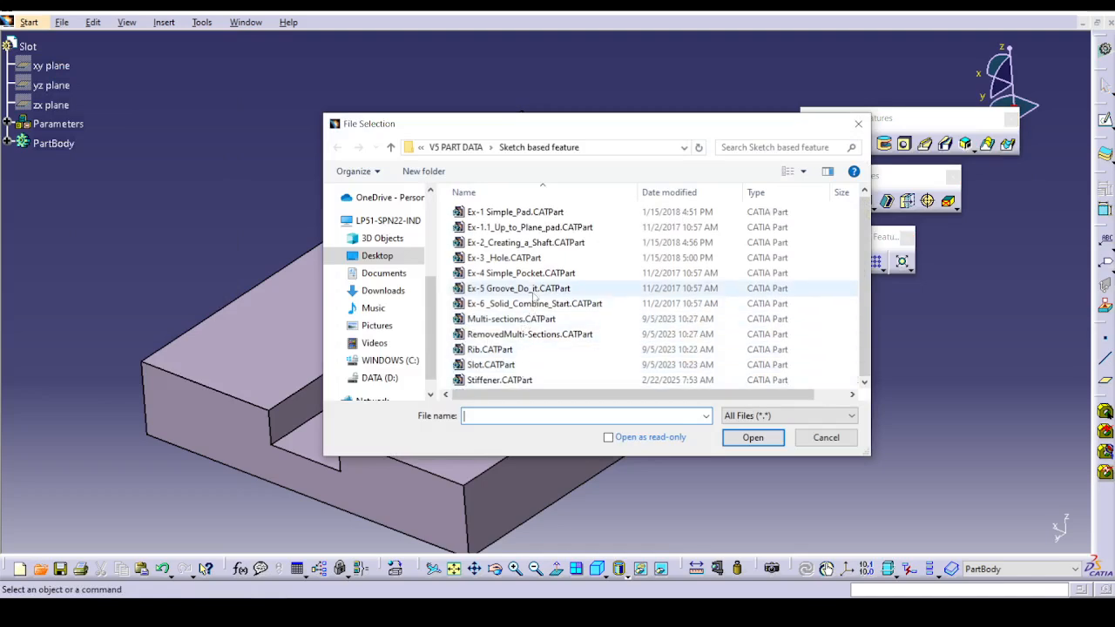
pyautogui.click(538, 304)
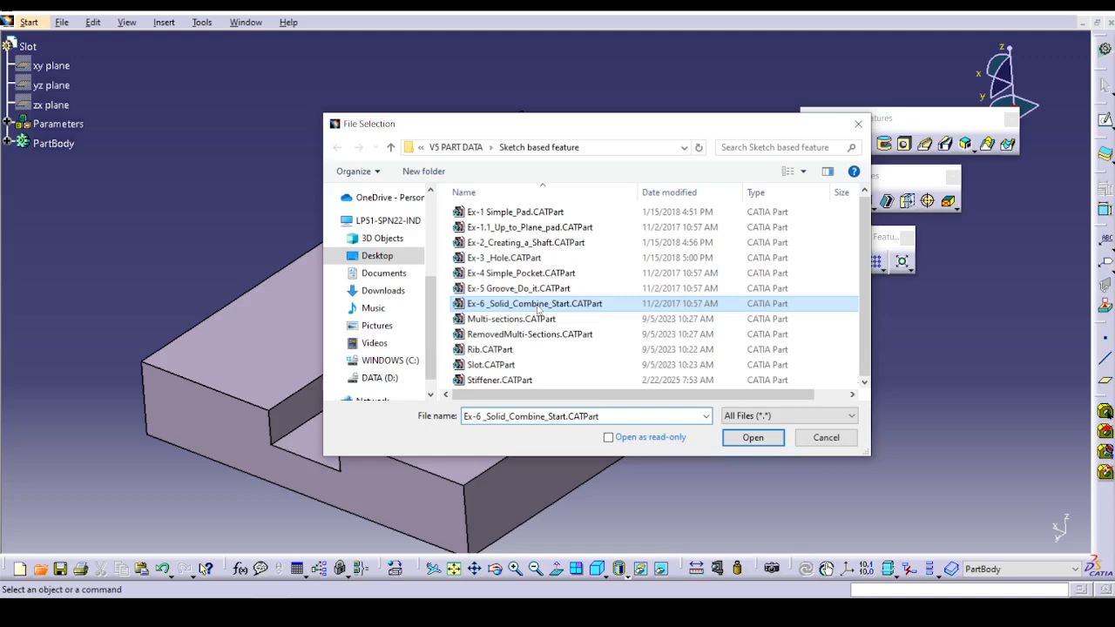
pyautogui.click(746, 437)
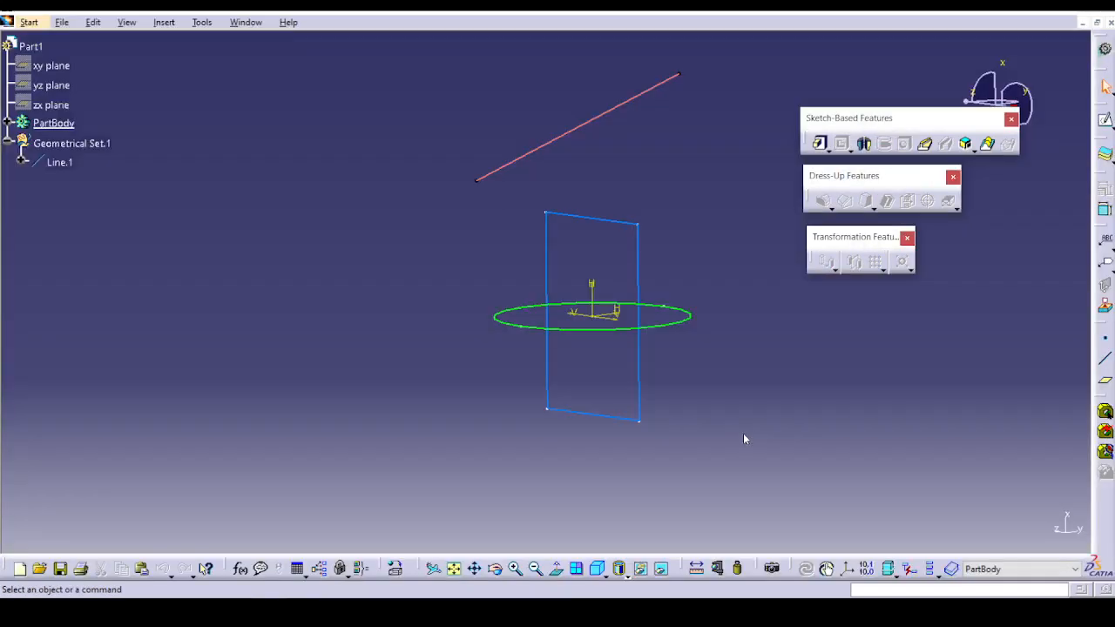
# Define a Solid Combine of the rectangle Sketch.1 and the circle Sketch.2, both normal to profile, and preview it.
pyautogui.moveTo(697, 277); pyautogui.dragTo(499, 137, button='middle')
pyautogui.click(583, 193)
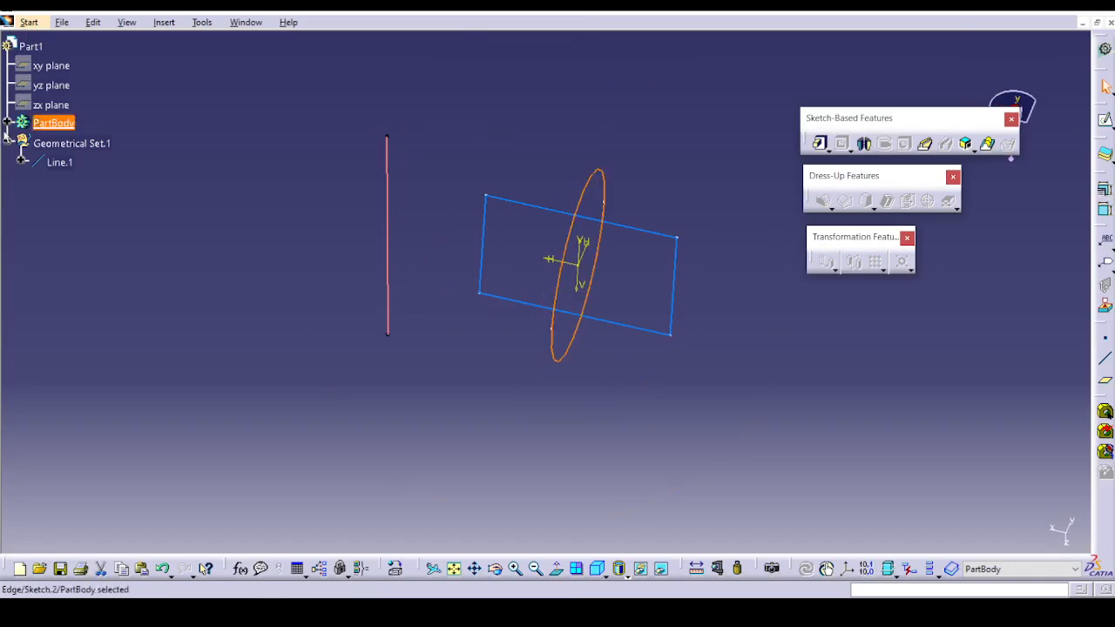
pyautogui.click(8, 122)
pyautogui.click(35, 137)
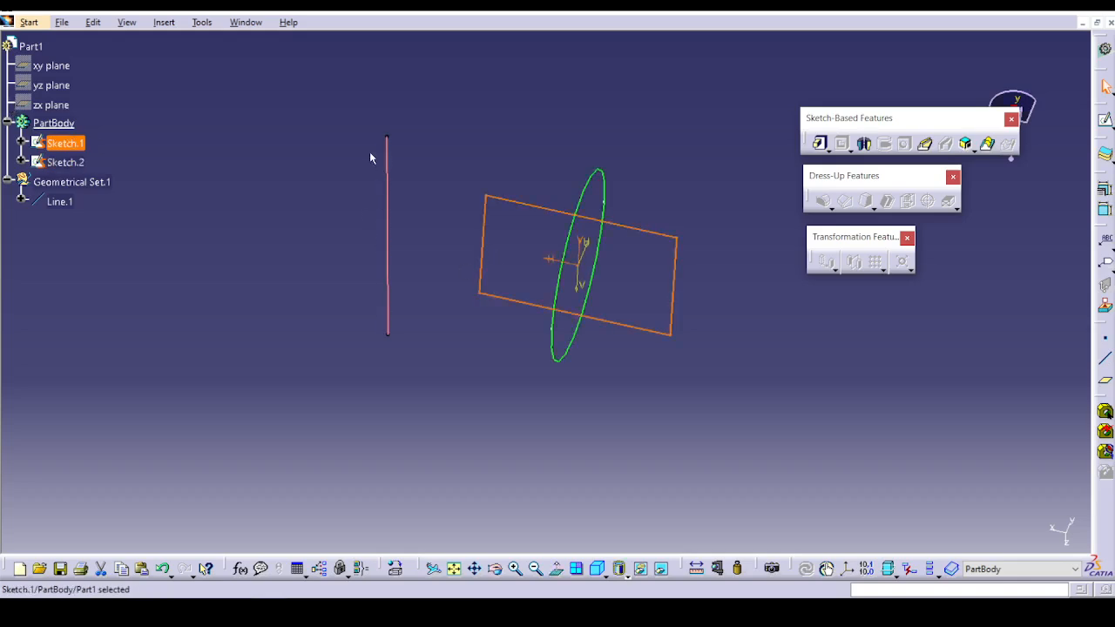
pyautogui.click(500, 409)
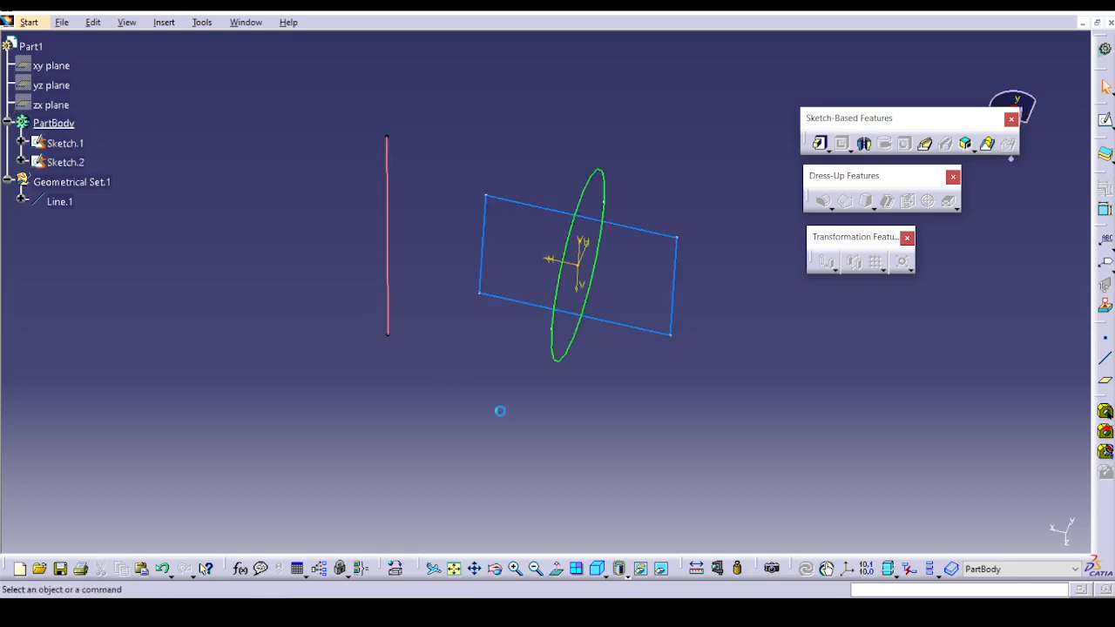
pyautogui.click(962, 146)
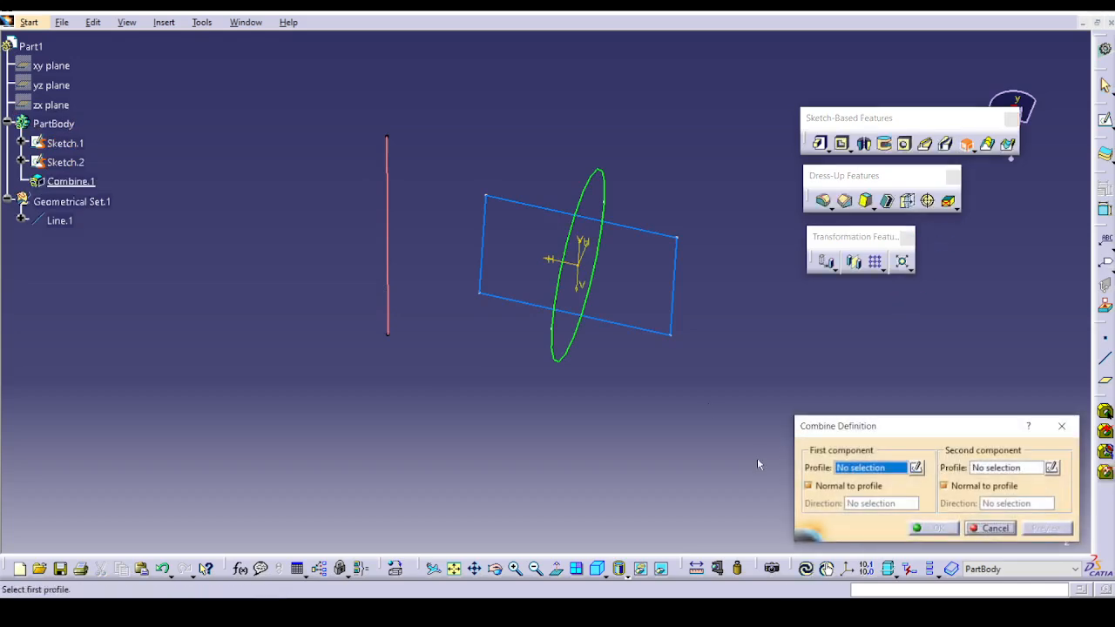
pyautogui.click(678, 244)
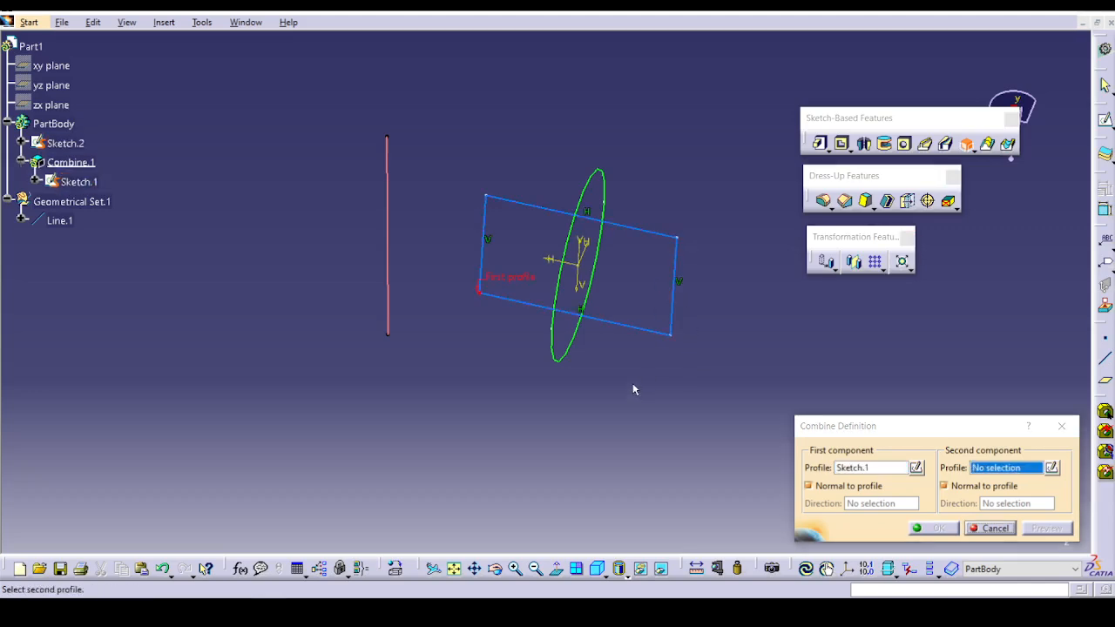
pyautogui.scroll(2, 633, 382)
pyautogui.click(554, 340)
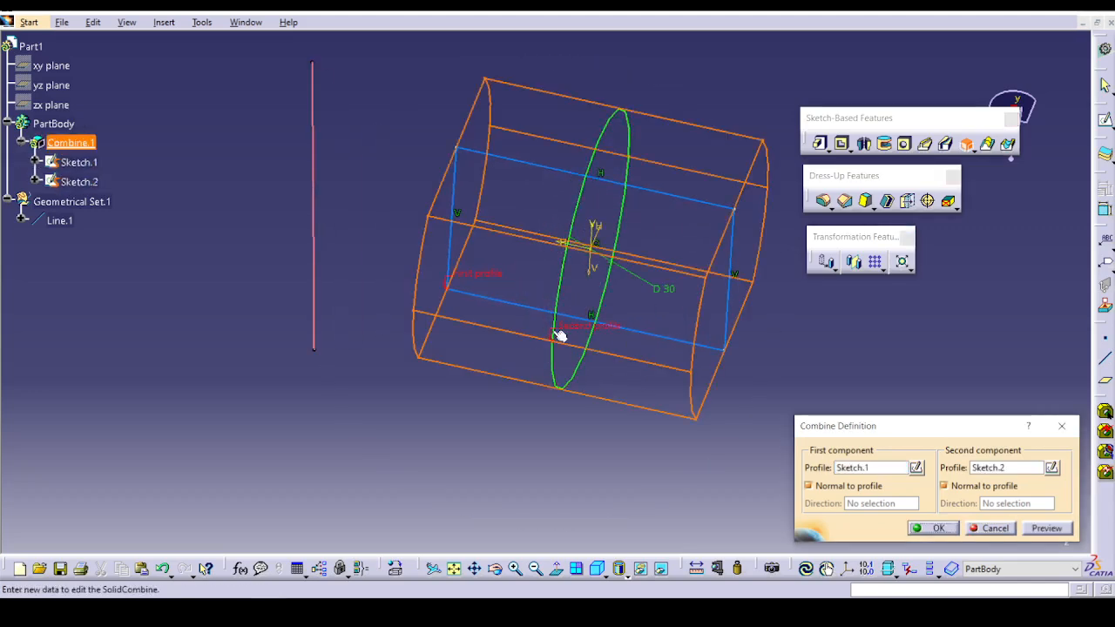
pyautogui.click(1047, 528)
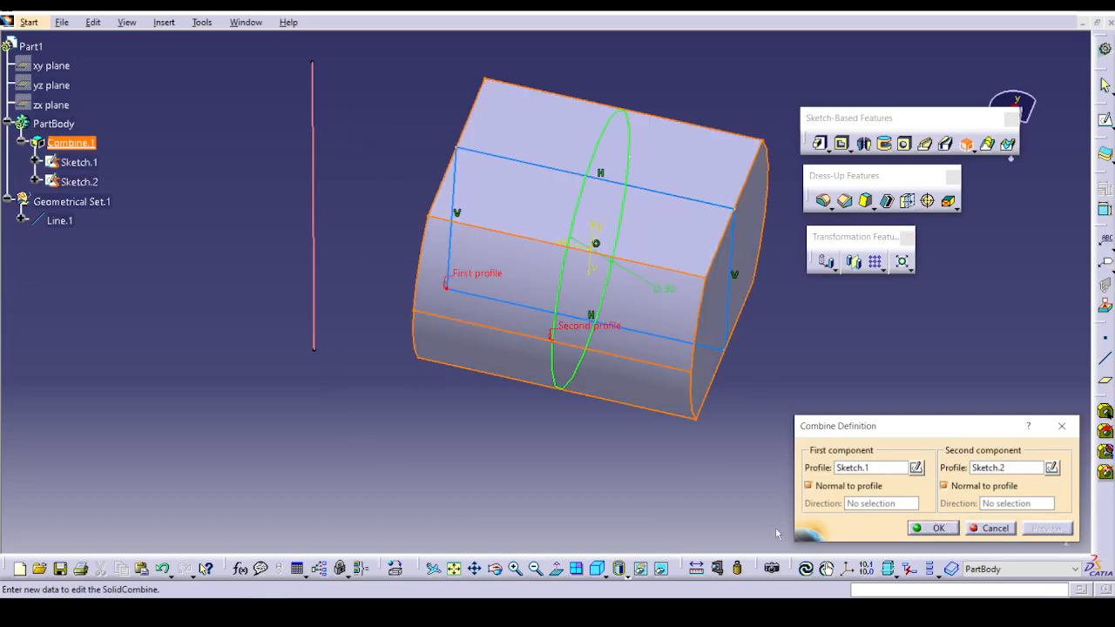
# Turn off Normal to profile for the first component, use Line.1 as its direction, and create the combined solid.
pyautogui.click(596, 445)
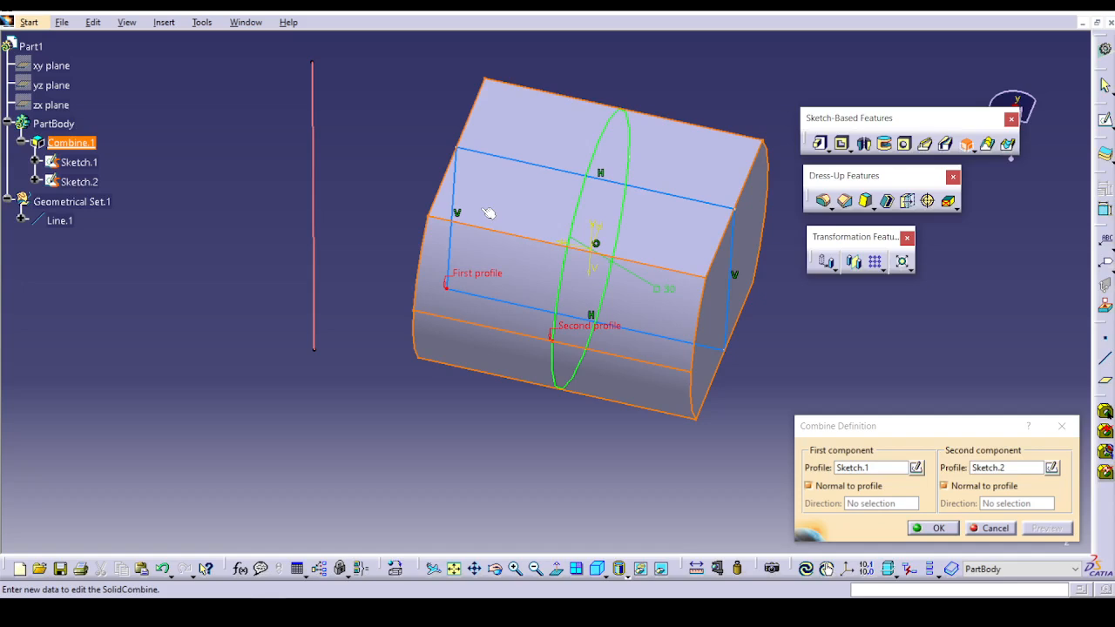
pyautogui.click(862, 486)
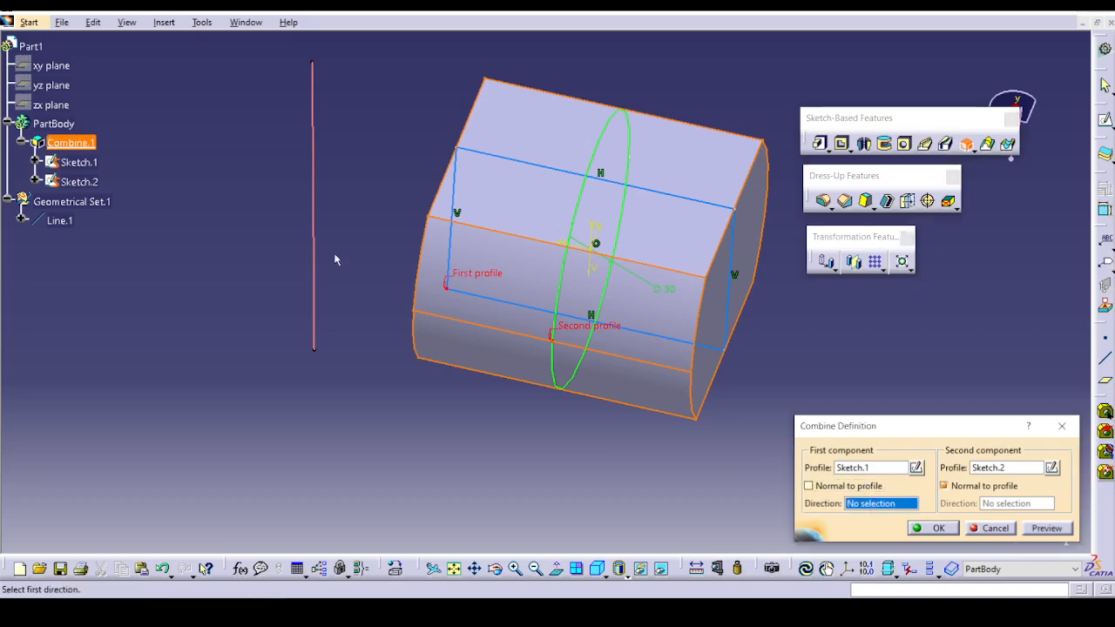
pyautogui.click(314, 237)
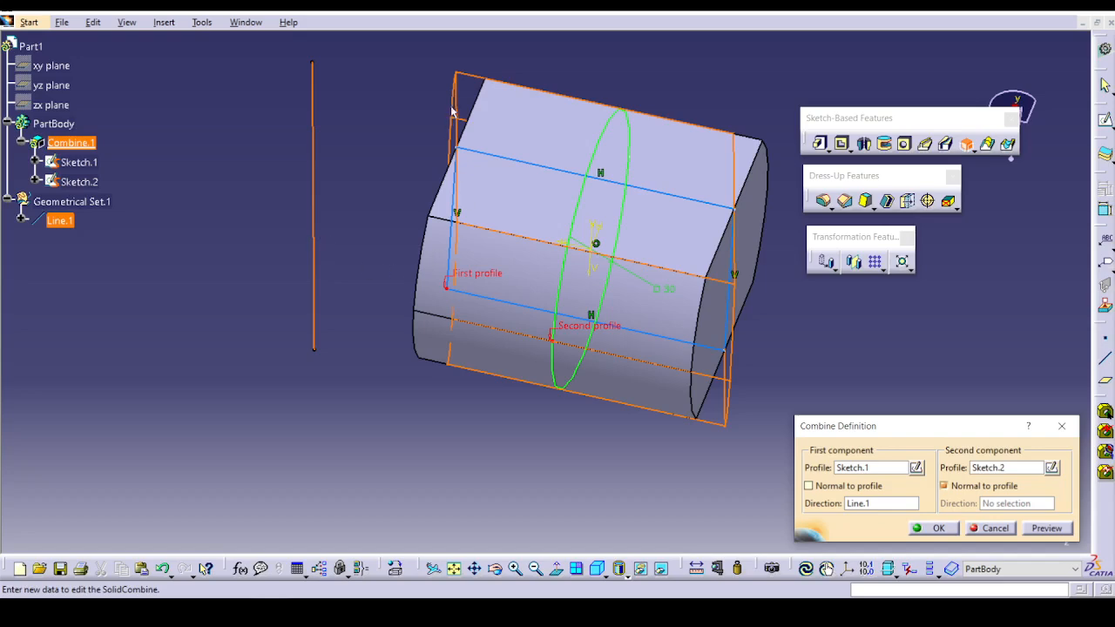
pyautogui.click(1061, 530)
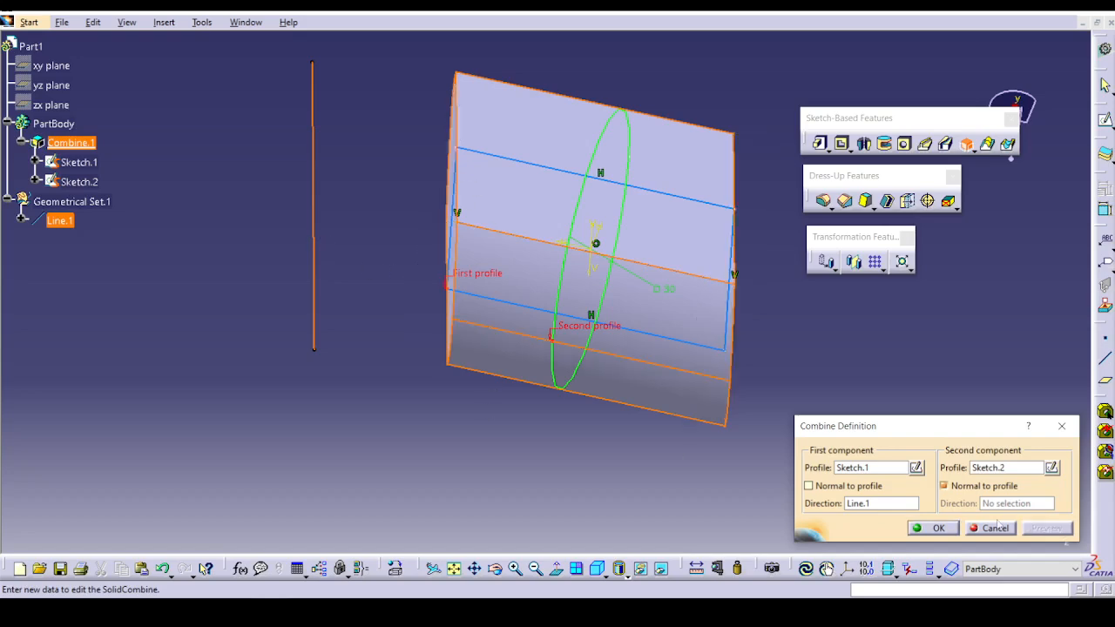
pyautogui.click(954, 528)
pyautogui.moveTo(386, 117); pyautogui.dragTo(349, 274, button='middle')
pyautogui.moveTo(470, 220); pyautogui.dragTo(545, 320, button='middle')
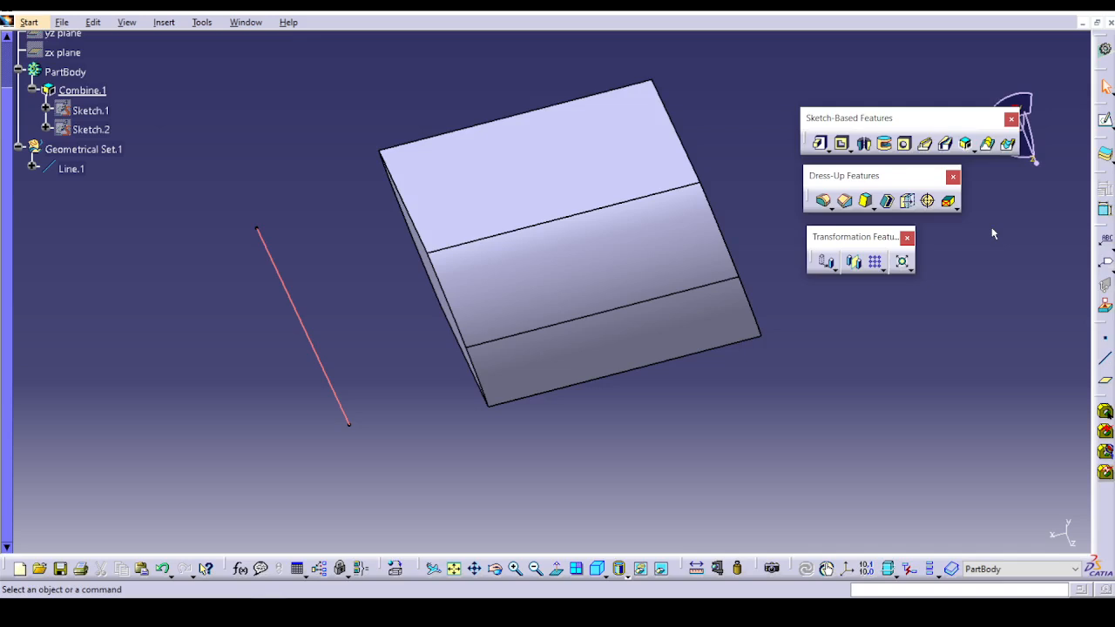
# Open the exercise part Stiffener.CATPart from the Sketch based feature folder.
pyautogui.click(307, 610)
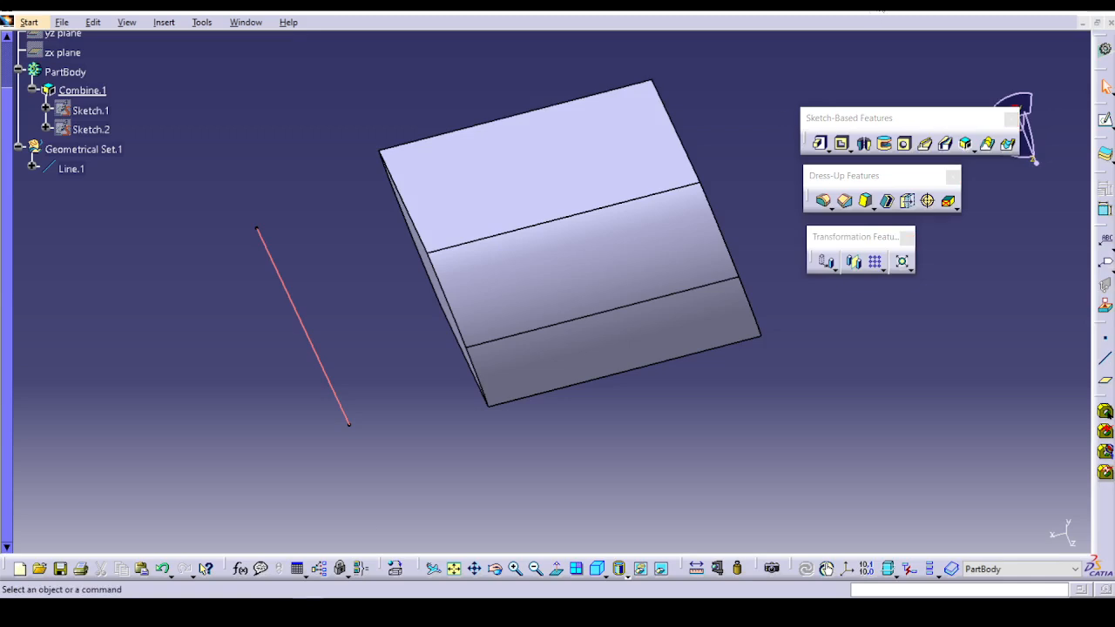
pyautogui.click(871, 22)
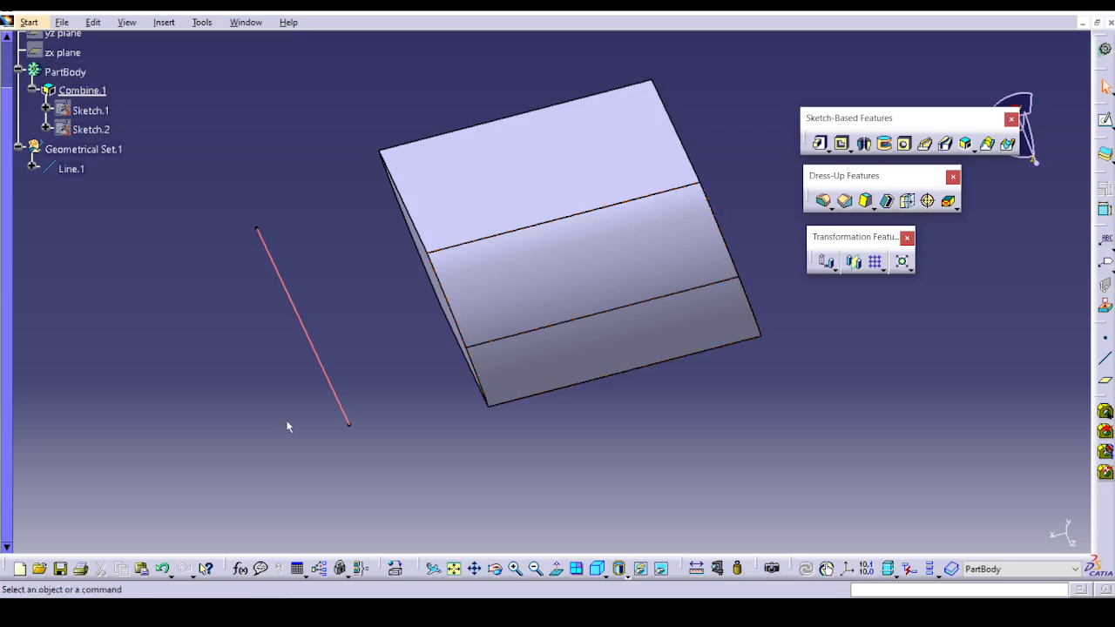
pyautogui.click(996, 150)
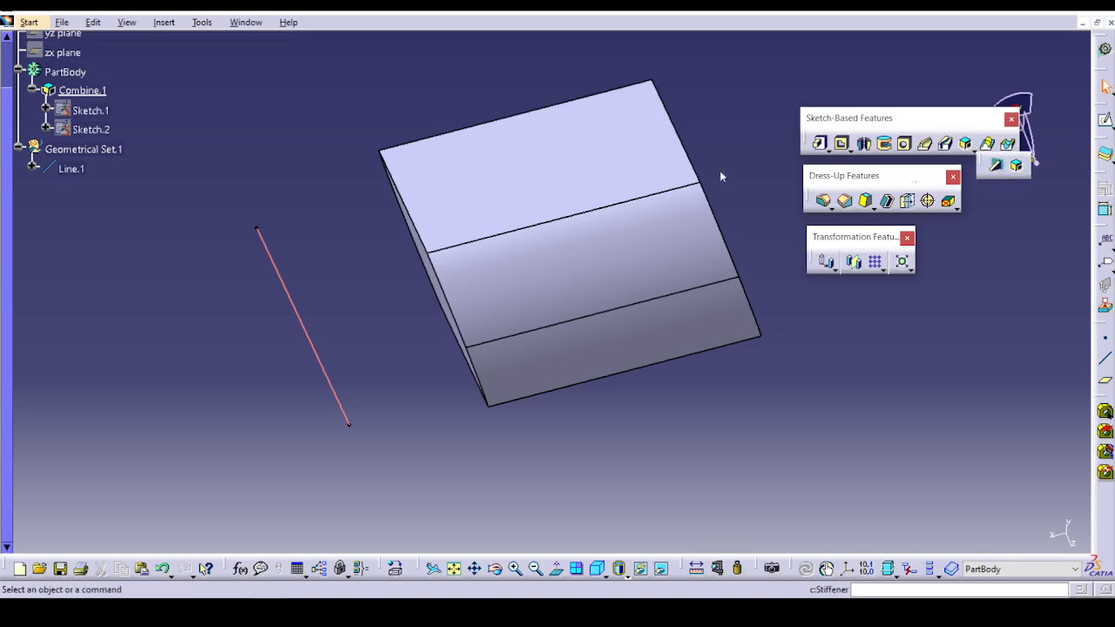
pyautogui.click(64, 22)
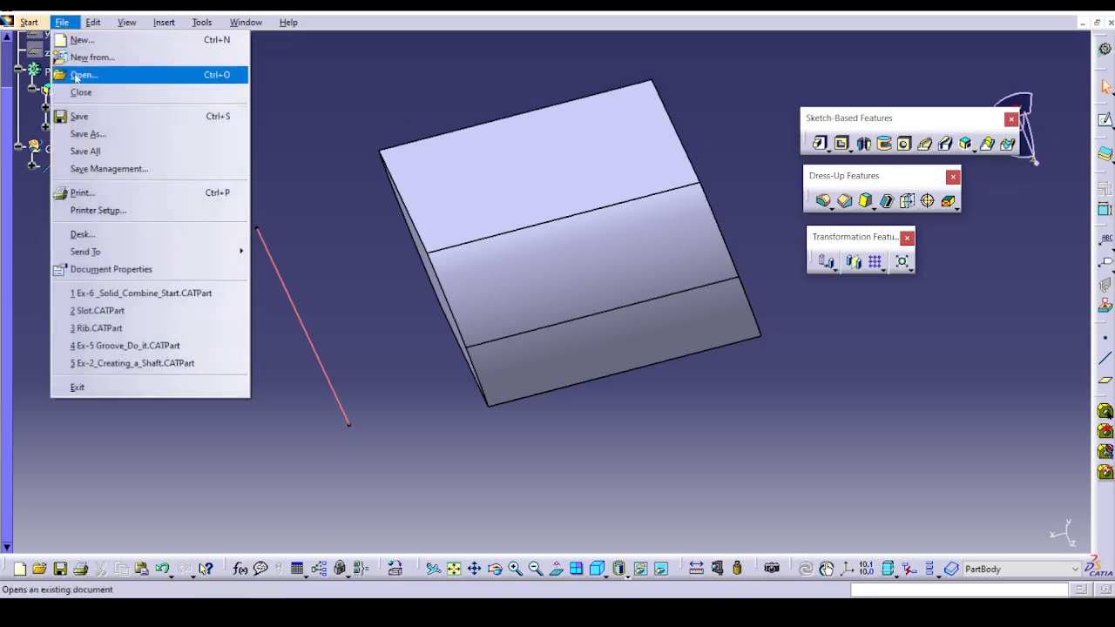
pyautogui.click(77, 73)
pyautogui.click(562, 366)
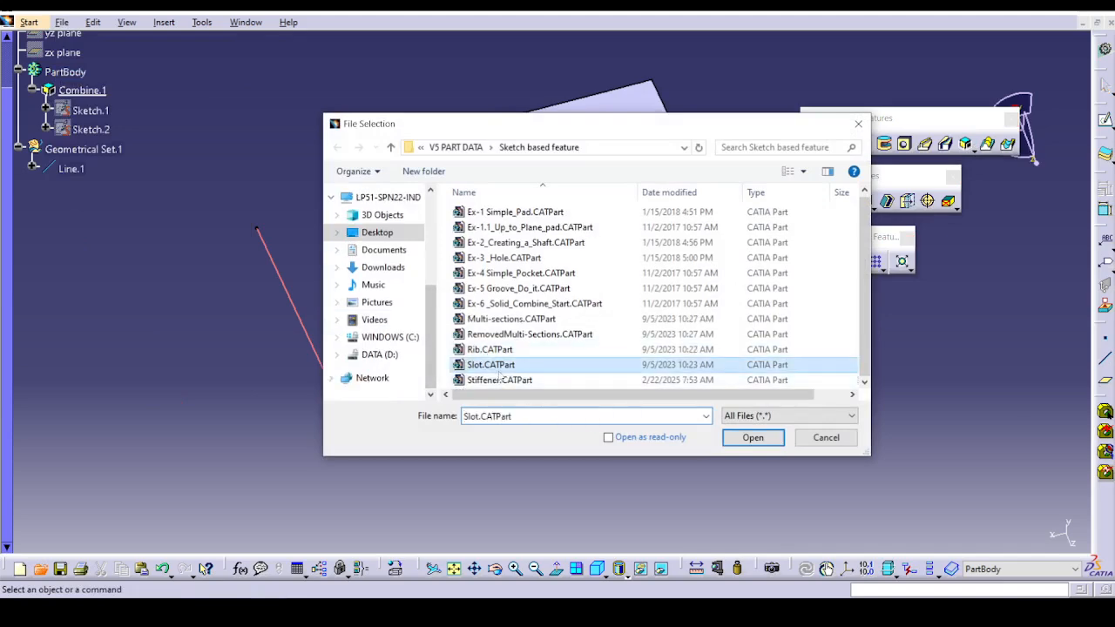
pyautogui.click(613, 382)
pyautogui.click(751, 437)
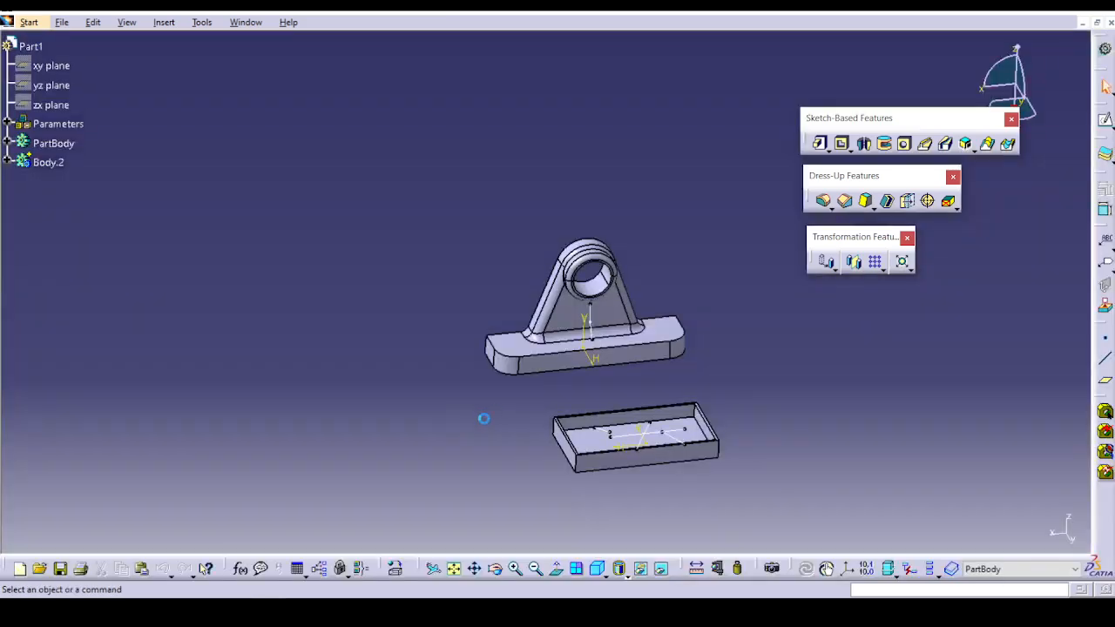
# Start a From Side stiffener using the open profile Sketch.6 between the bracket's upright web and its base.
pyautogui.moveTo(453, 428); pyautogui.dragTo(514, 336, button='middle')
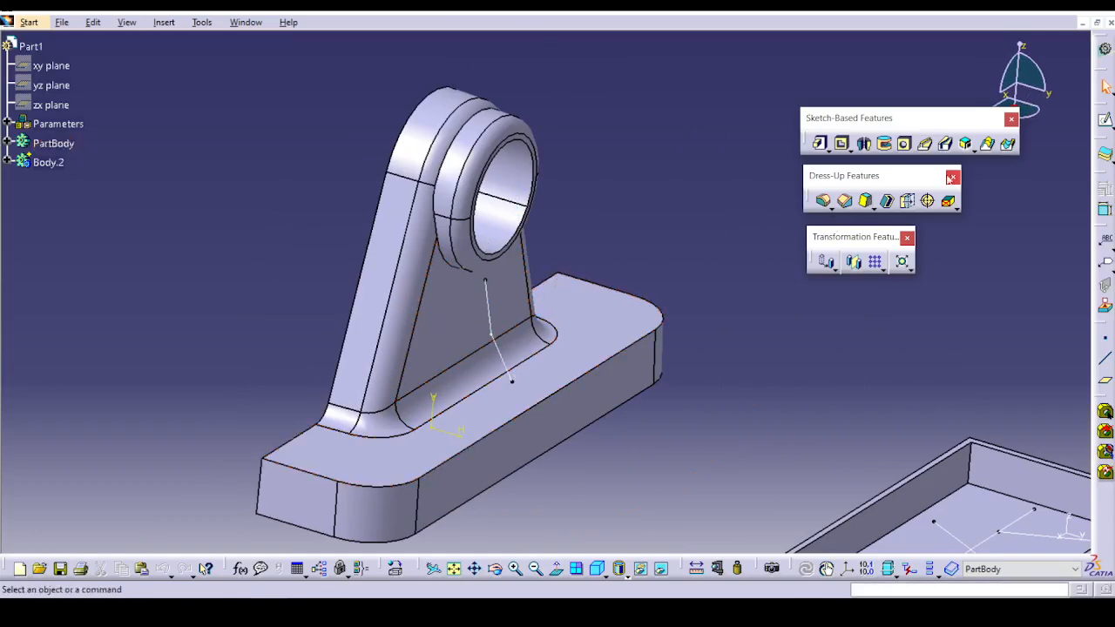
pyautogui.click(972, 149)
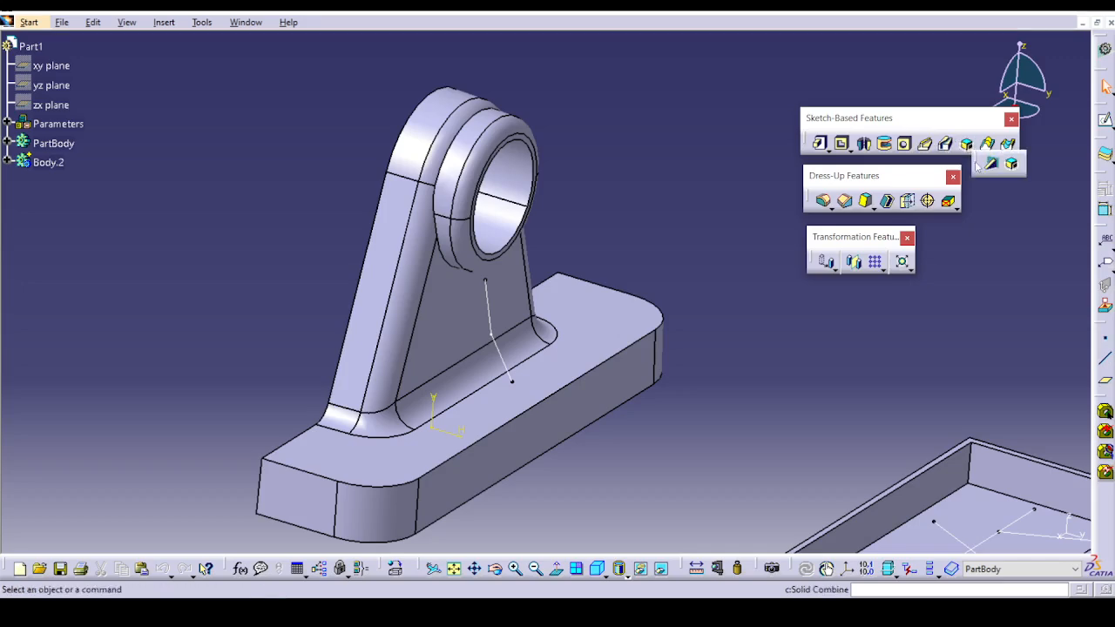
pyautogui.click(990, 169)
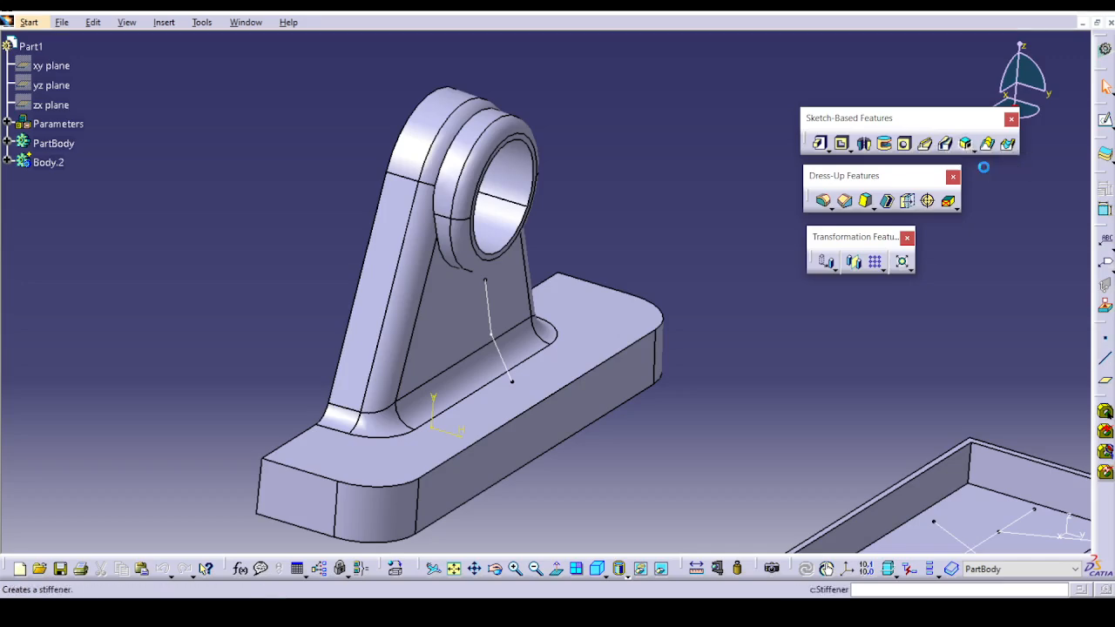
pyautogui.click(508, 362)
pyautogui.moveTo(680, 479); pyautogui.dragTo(493, 294, button='middle')
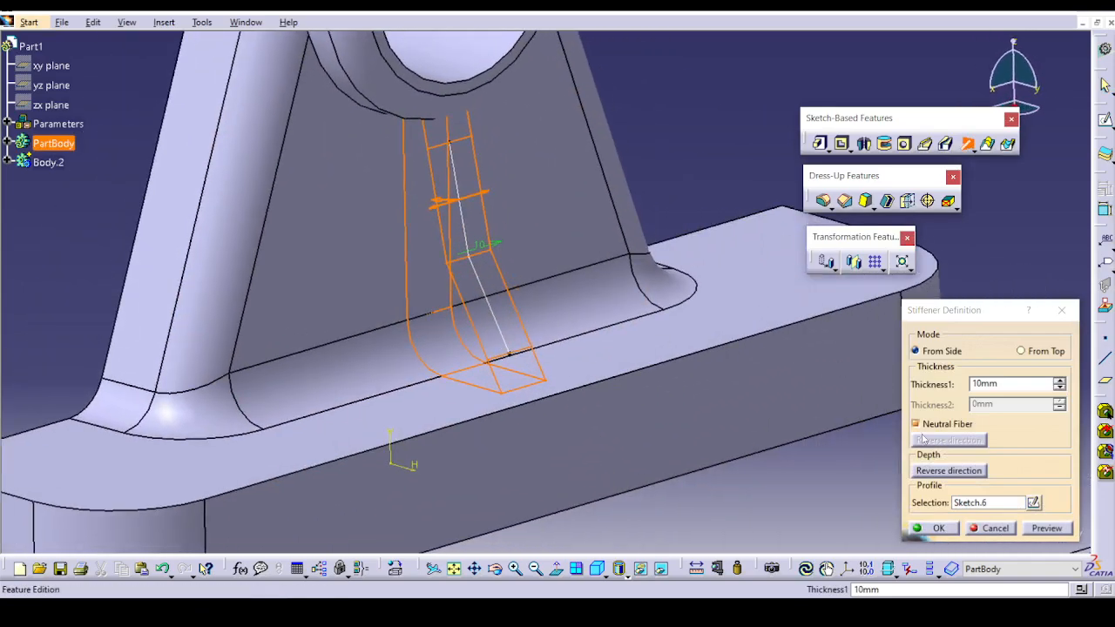
# Turn off Neutral Fiber for the stiffener, set Thickness1 to 9 mm, and preview it.
pyautogui.click(954, 425)
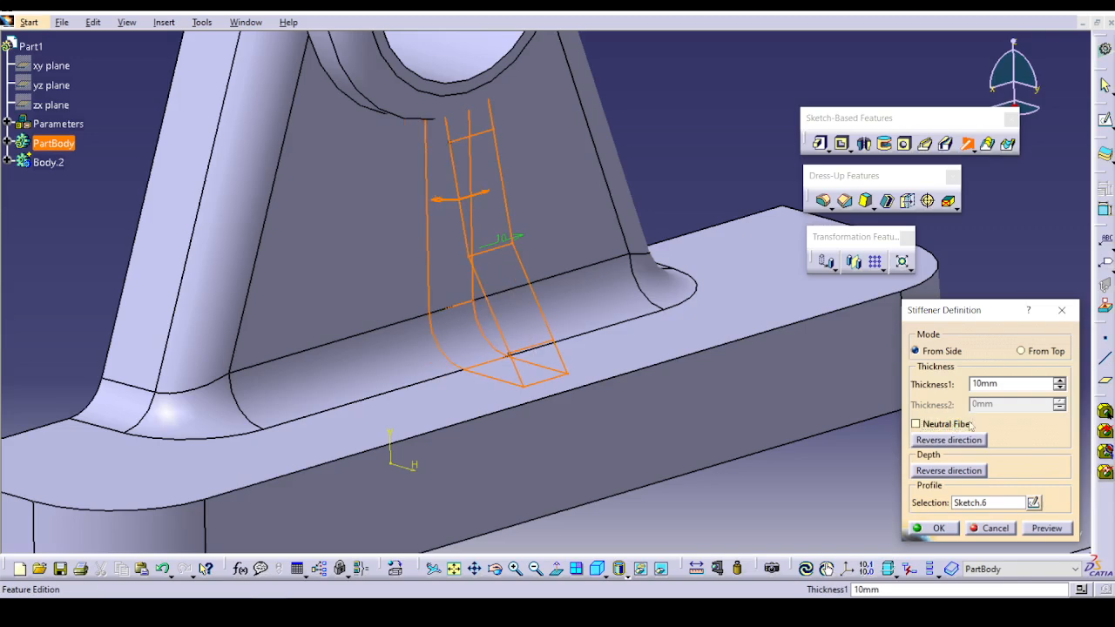
pyautogui.doubleClick(1037, 384)
pyautogui.write('10')
pyautogui.click(1059, 388)
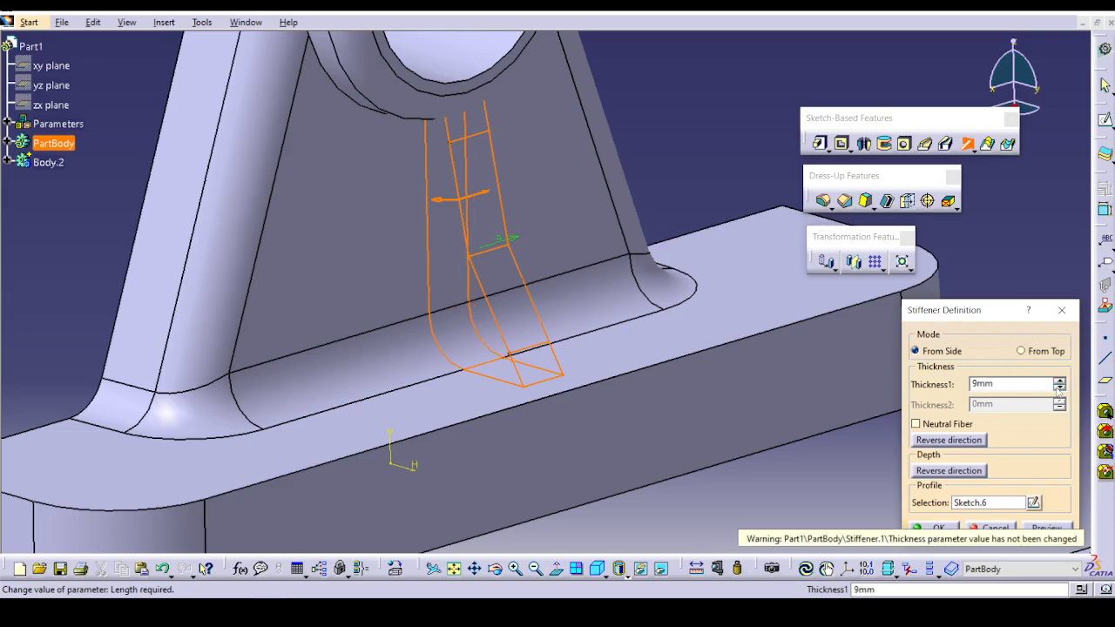
pyautogui.click(1053, 529)
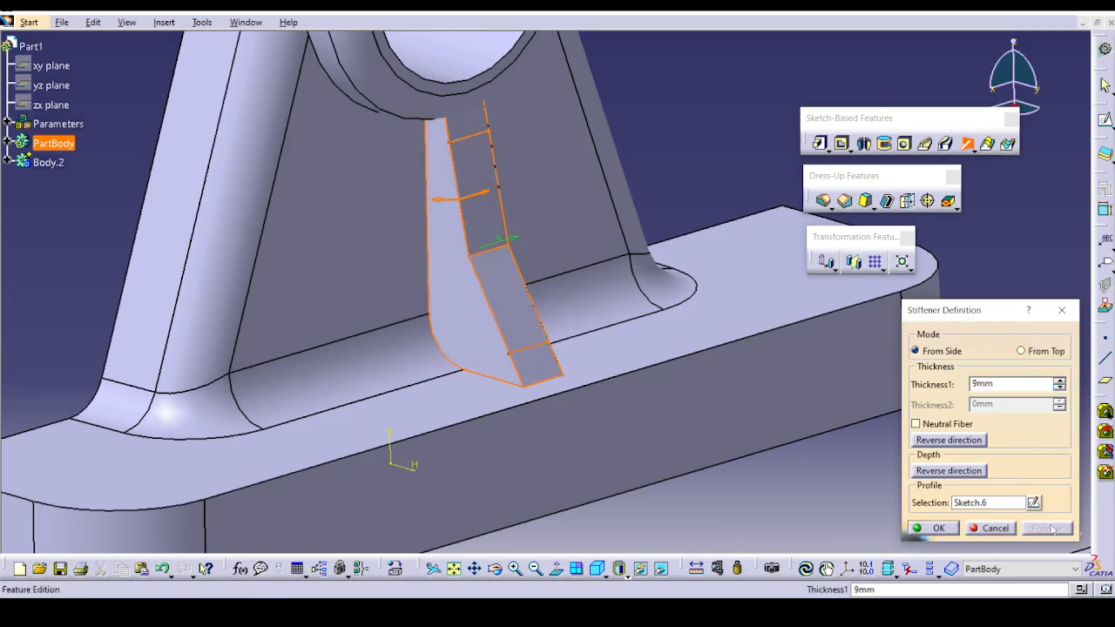
# Turn on Neutral Fiber for the bracket stiffener, try flipping its depth direction, and cancel the stiffener.
pyautogui.click(932, 425)
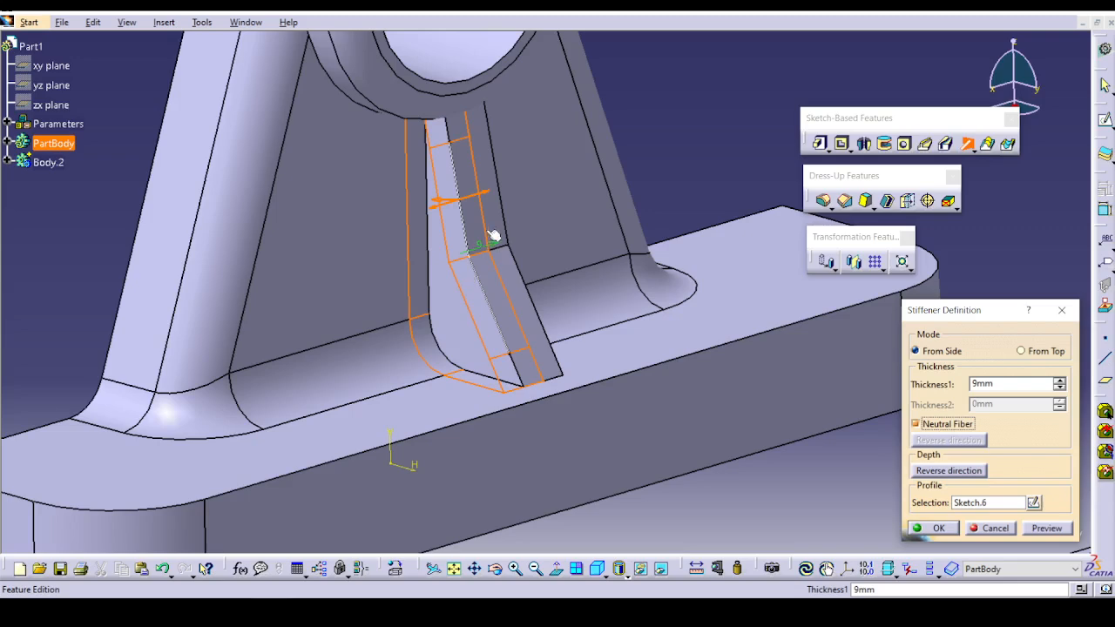
pyautogui.click(440, 199)
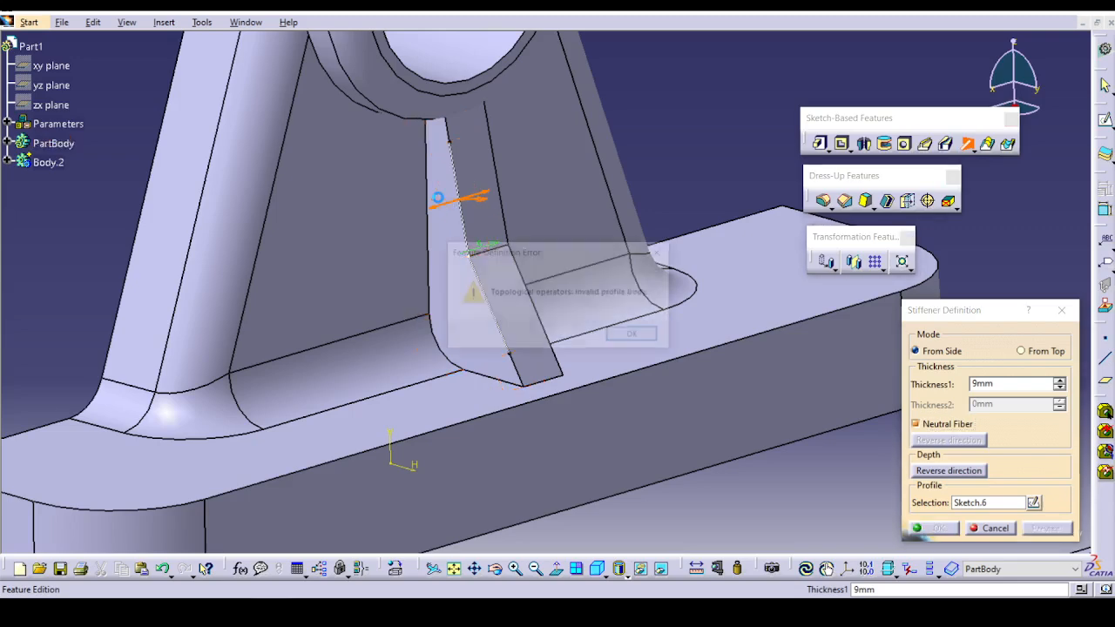
pyautogui.click(632, 333)
pyautogui.click(485, 200)
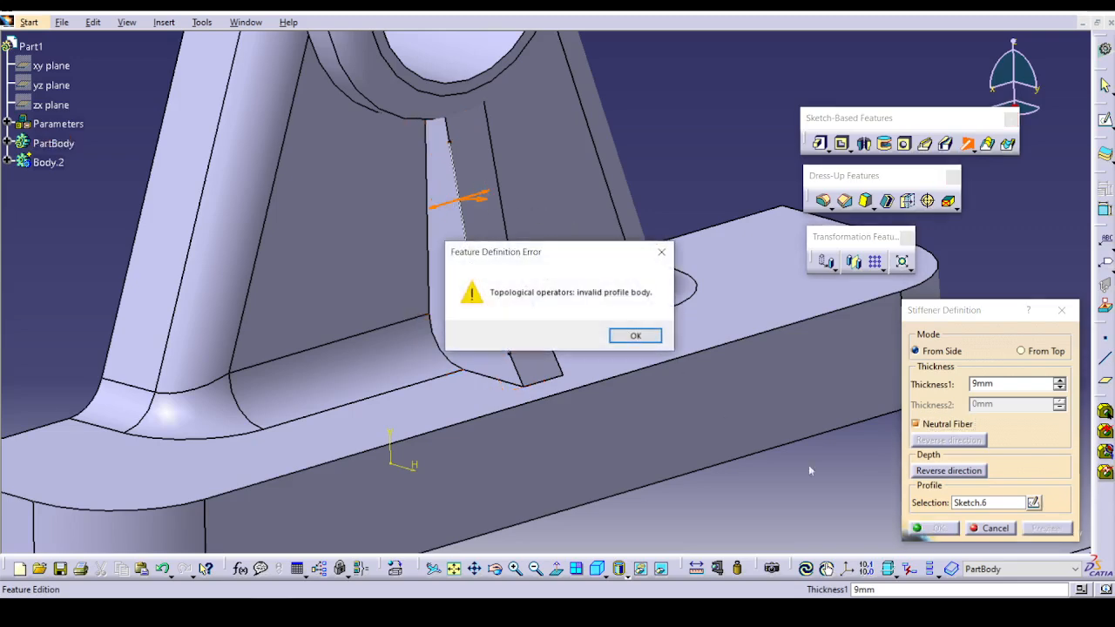
pyautogui.click(635, 337)
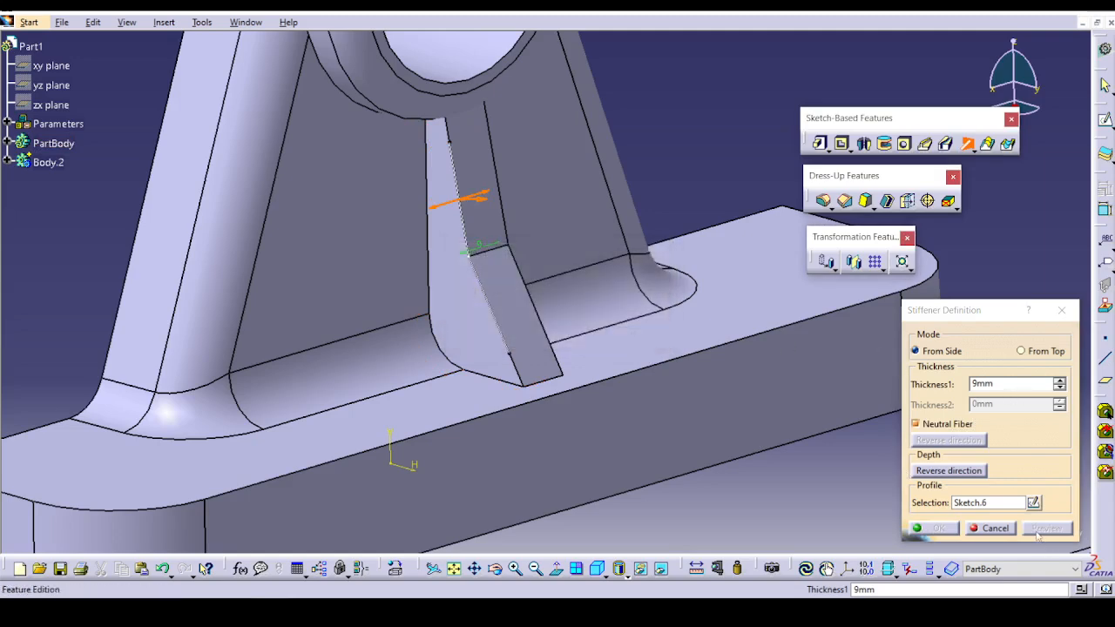
pyautogui.click(993, 528)
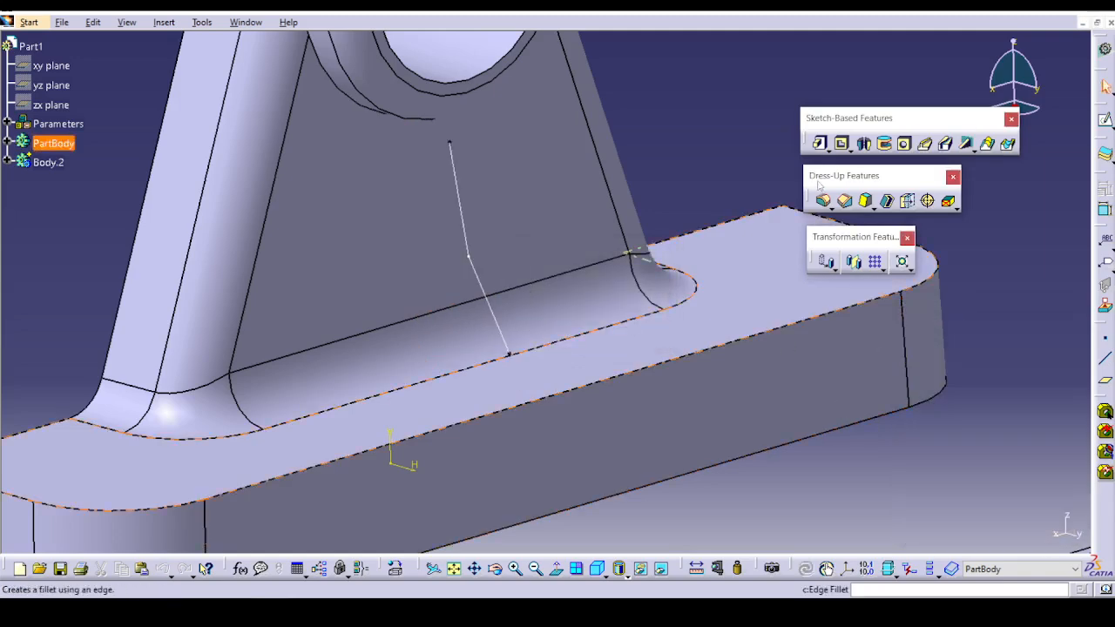
# Start a new From Side stiffener on the bracket with profile Sketch.6 and try reversing its depth direction.
pyautogui.click(965, 144)
pyautogui.click(479, 277)
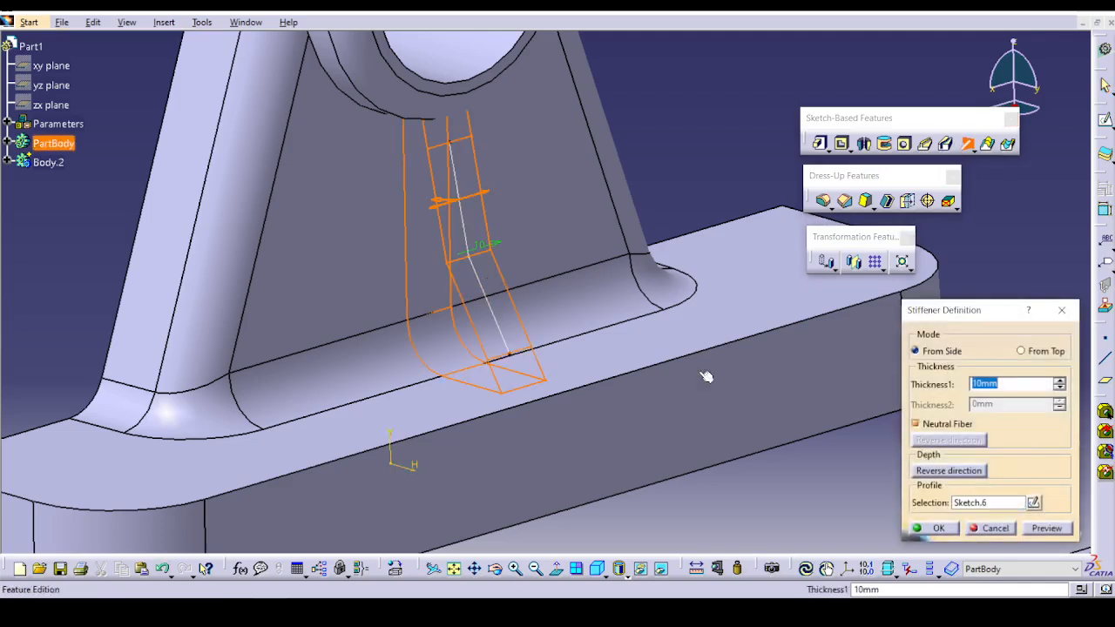
pyautogui.click(939, 471)
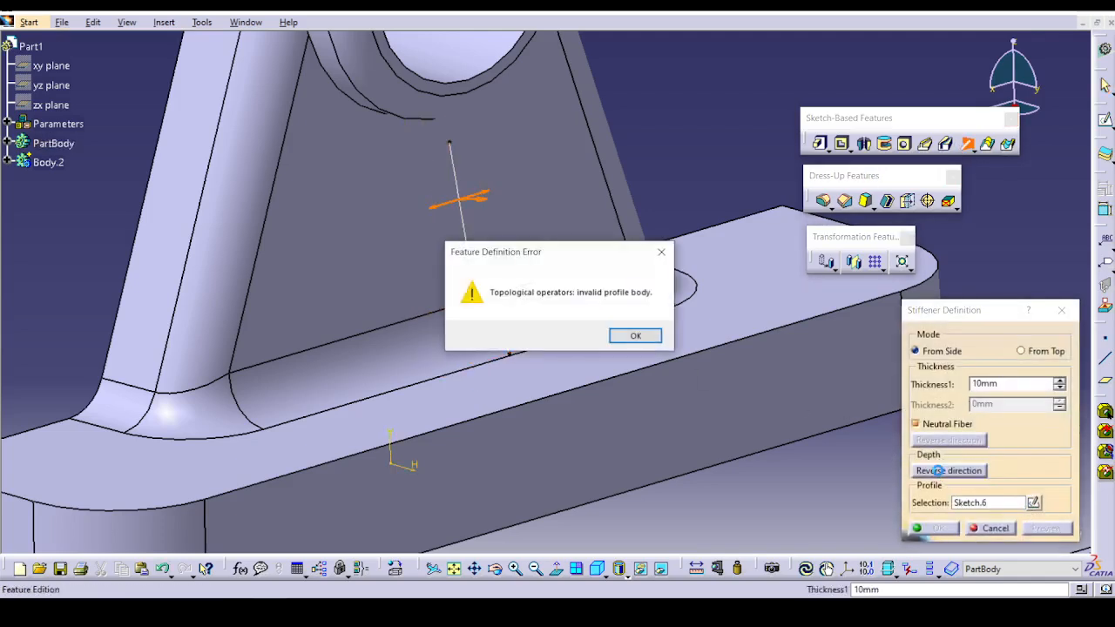
pyautogui.click(635, 335)
# Turn off Neutral Fiber, flip the stiffener's depth direction back toward the bracket, and preview it.
pyautogui.click(930, 424)
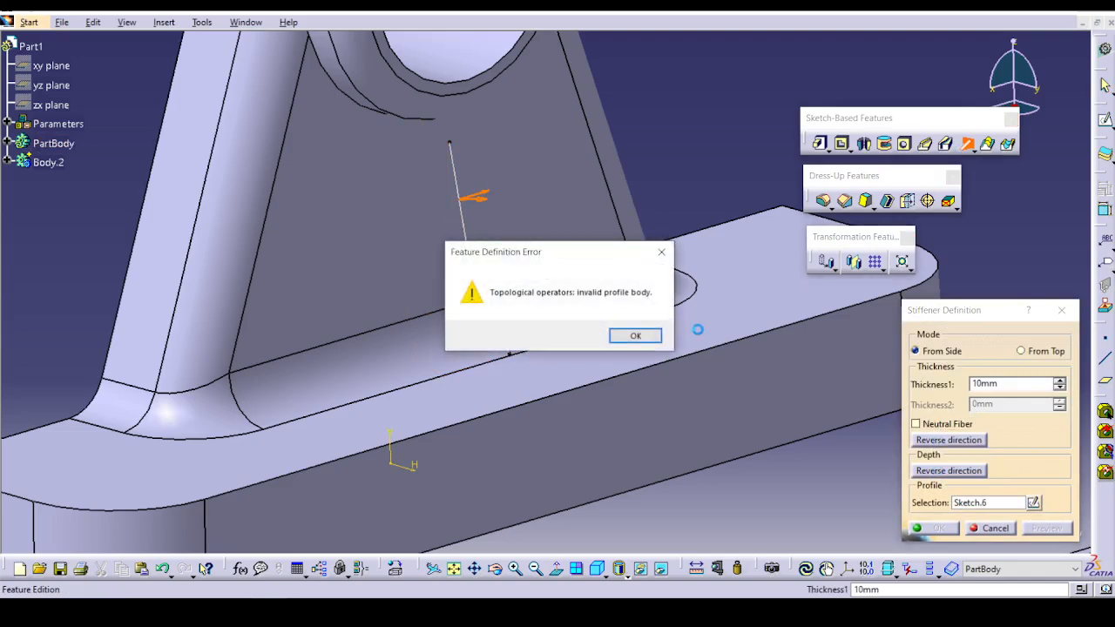
pyautogui.click(636, 335)
pyautogui.click(484, 199)
pyautogui.press('Return')
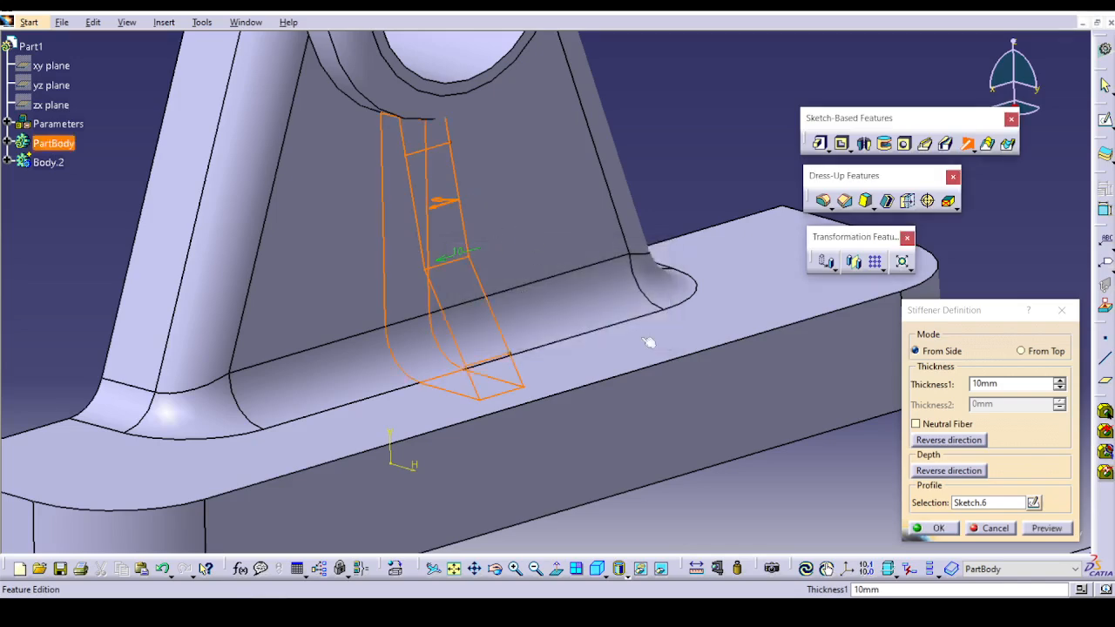
pyautogui.click(1041, 530)
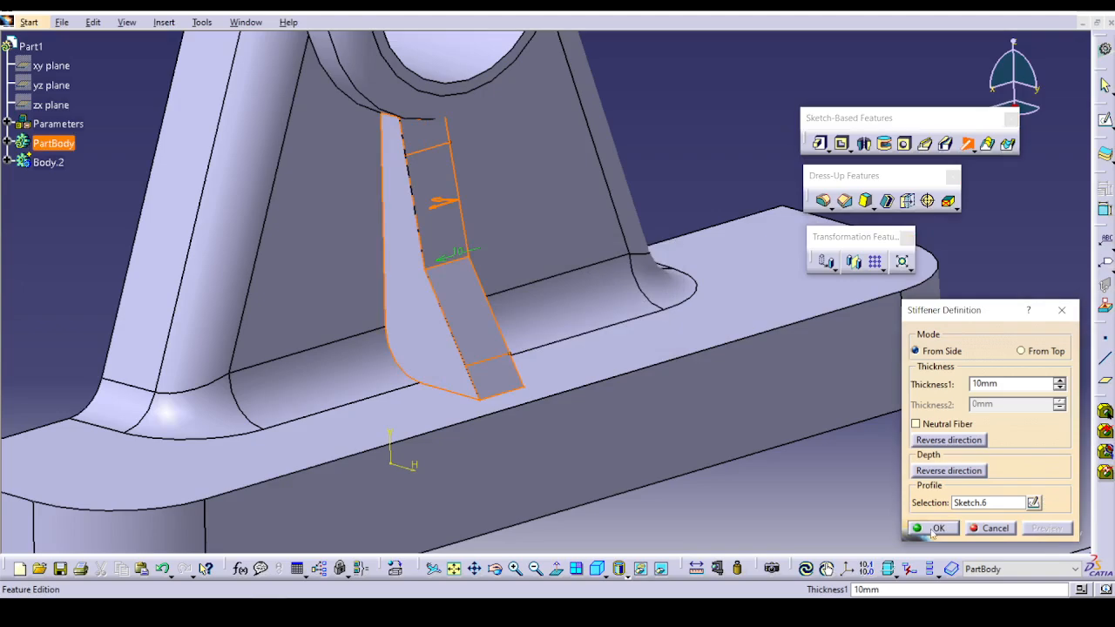
# Turn Neutral Fiber back on, preview the stiffener centred on its profile, and create it with 10 mm thickness.
pyautogui.moveTo(739, 443); pyautogui.dragTo(665, 325, button='middle')
pyautogui.moveTo(578, 336); pyautogui.dragTo(552, 439, button='middle')
pyautogui.click(938, 424)
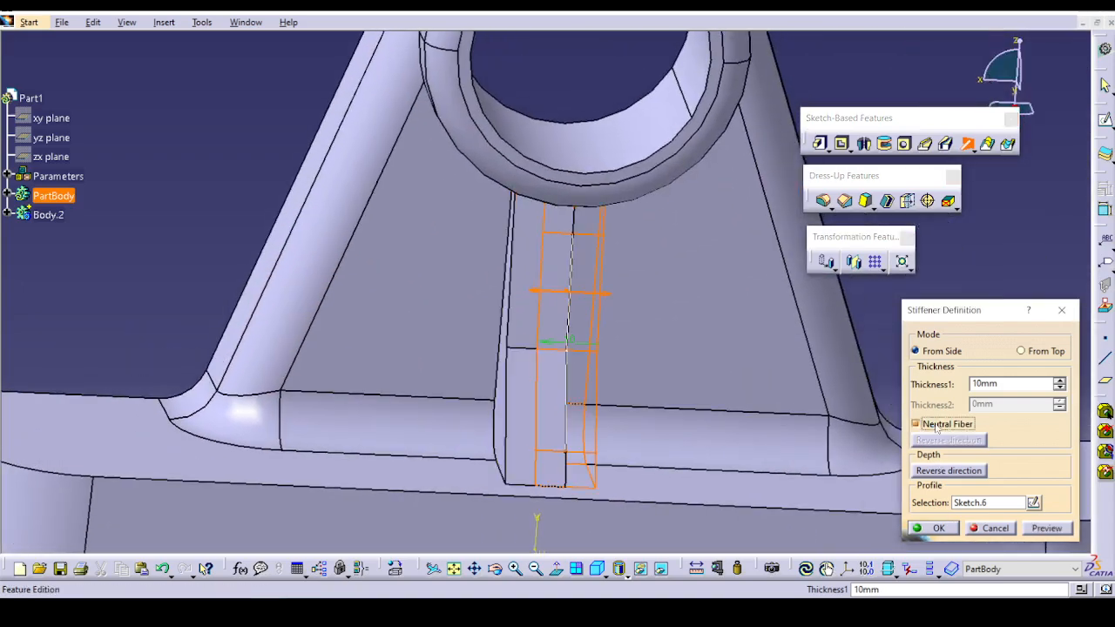
pyautogui.click(1047, 528)
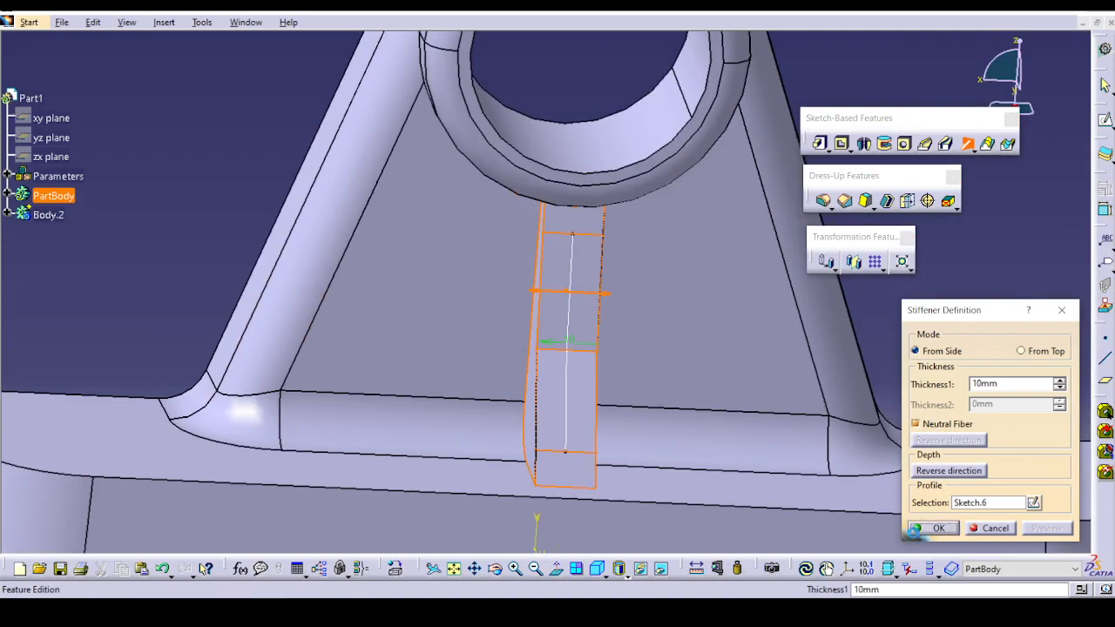
pyautogui.click(930, 529)
pyautogui.moveTo(720, 318); pyautogui.dragTo(662, 436, button='middle')
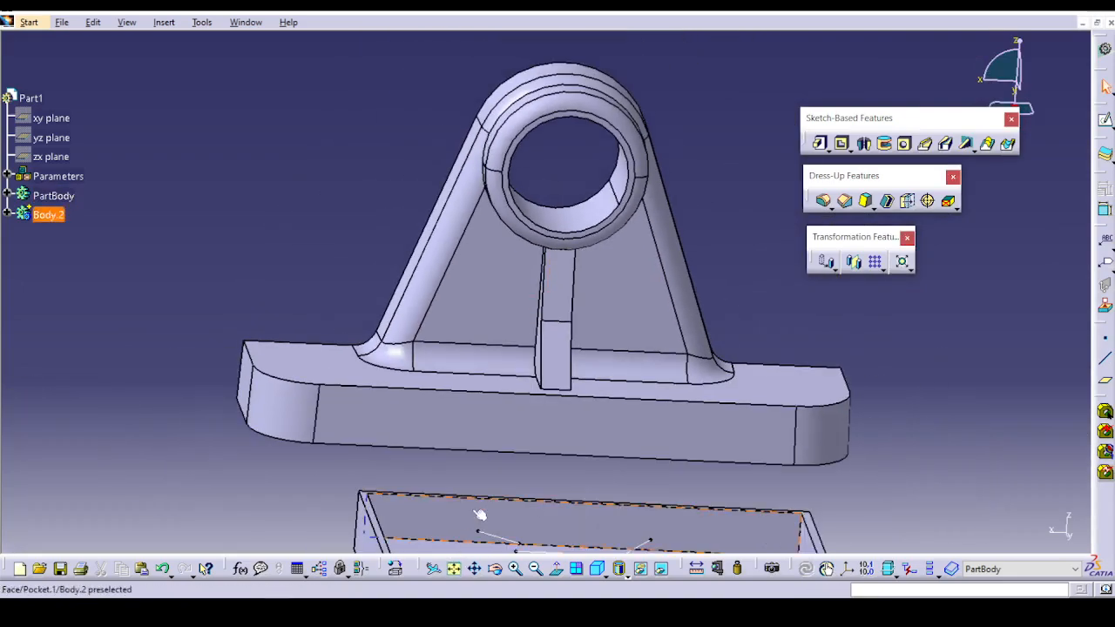
# Try a From Top stiffener with profile Sketch.8 in the tray while PartBody is active, and cancel it.
pyautogui.moveTo(480, 515); pyautogui.dragTo(625, 488, button='middle')
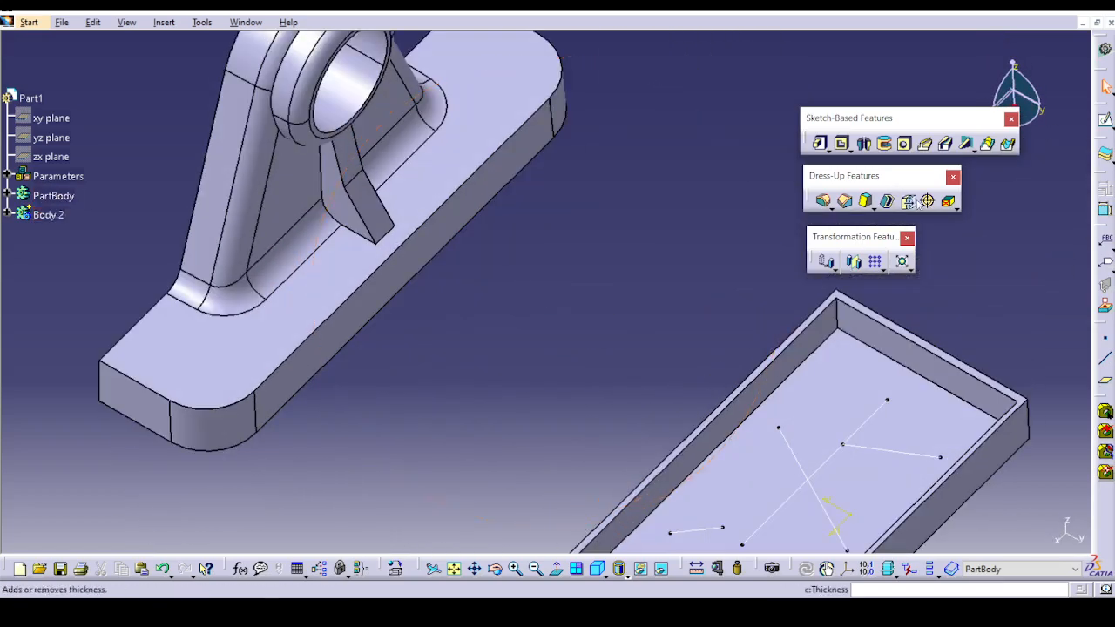
pyautogui.click(966, 146)
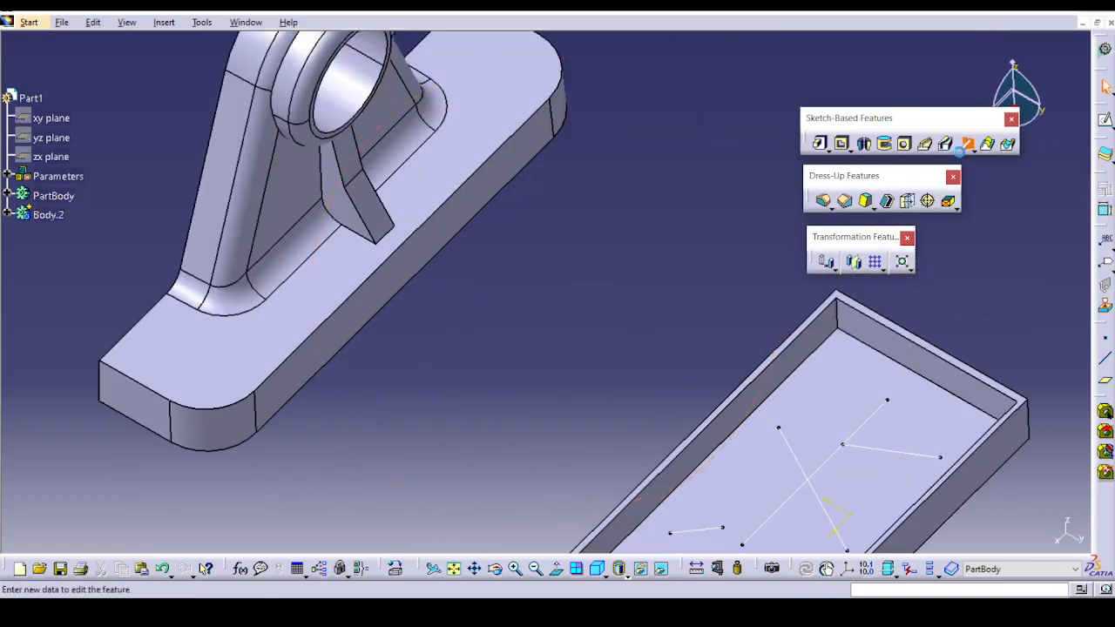
pyautogui.moveTo(736, 361); pyautogui.dragTo(661, 232, button='middle')
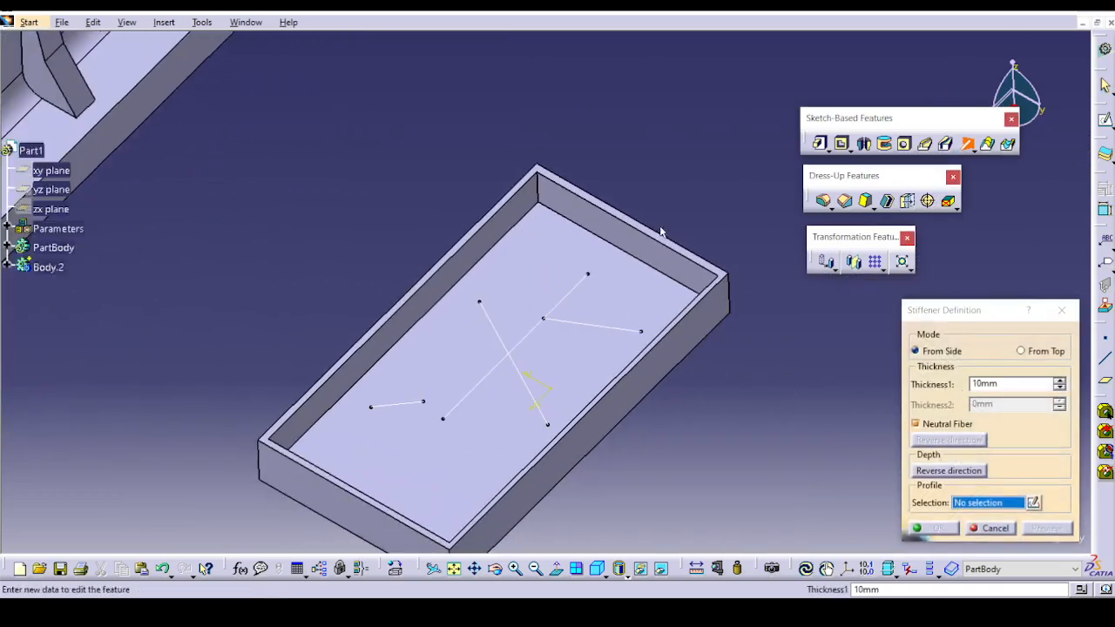
pyautogui.click(1022, 351)
pyautogui.click(511, 353)
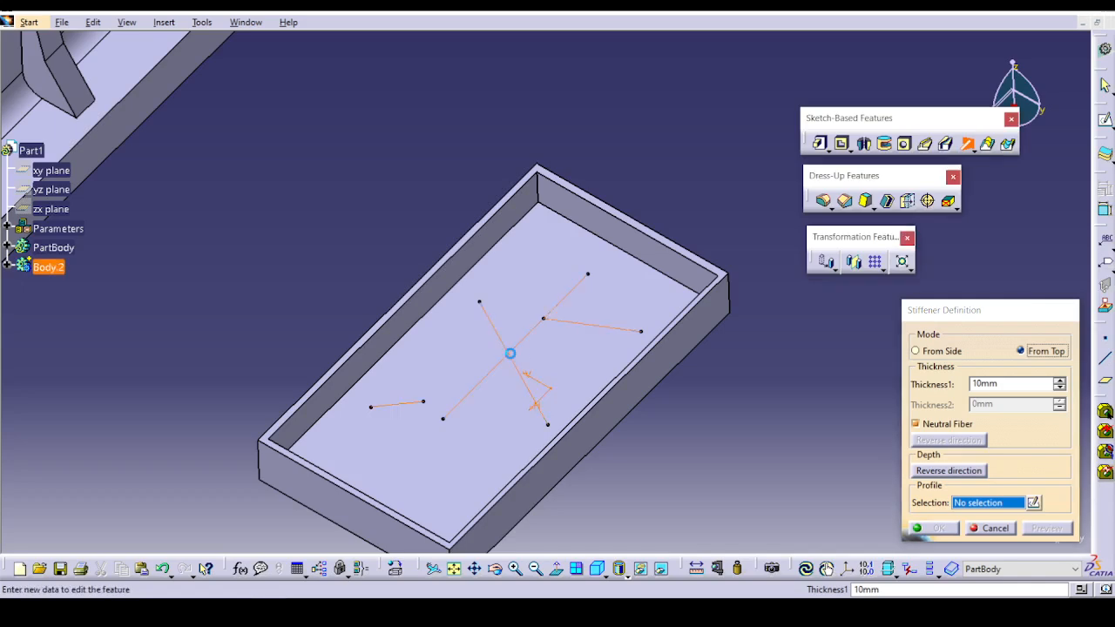
pyautogui.click(660, 336)
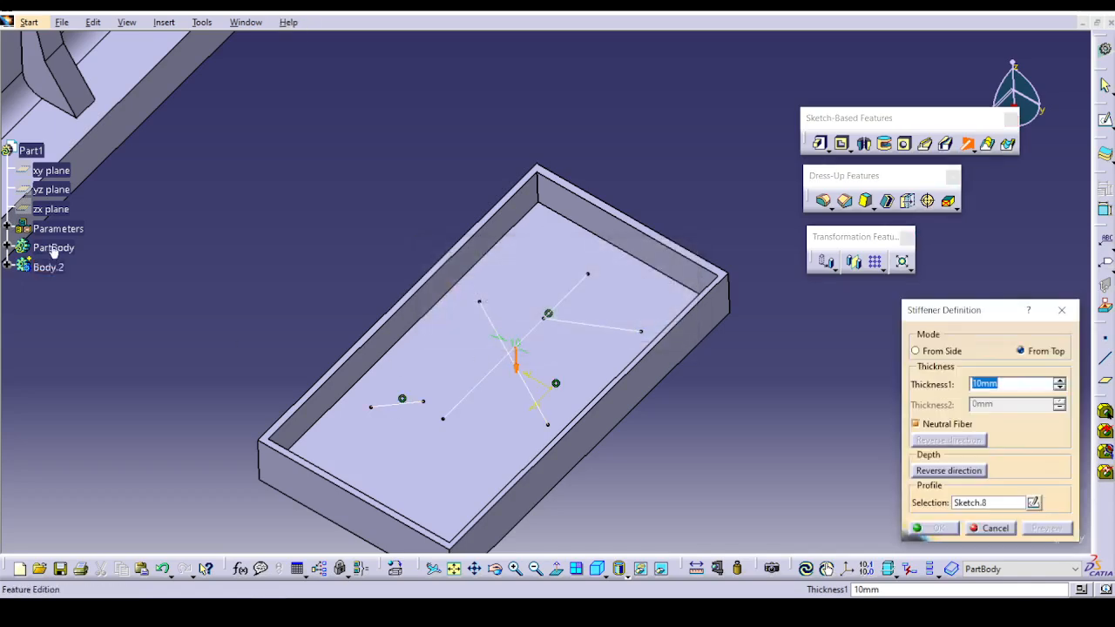
pyautogui.click(8, 268)
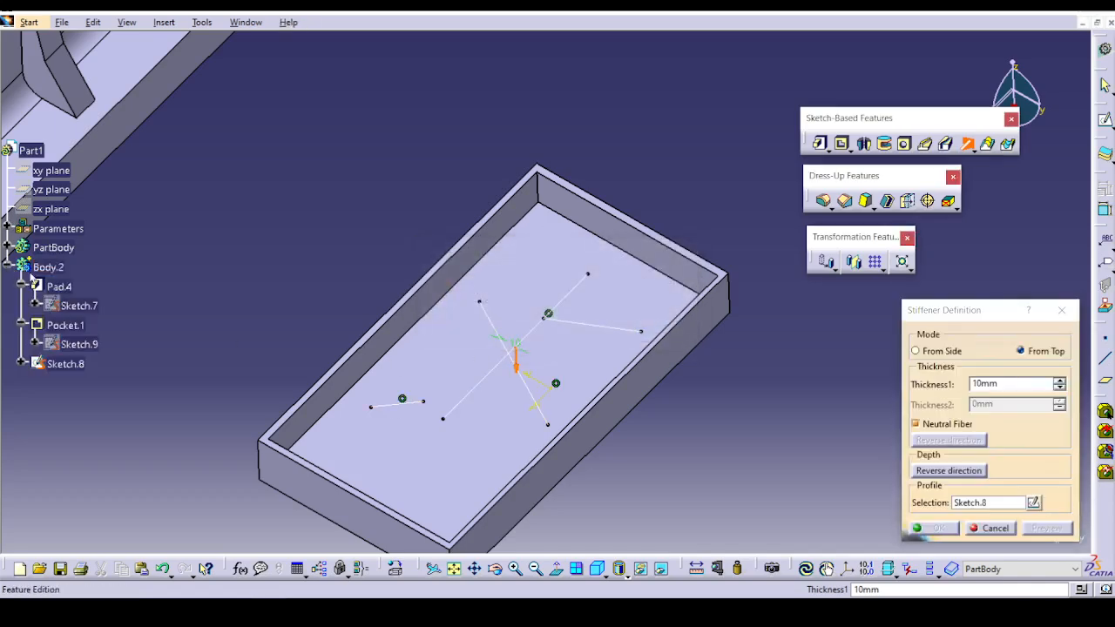
pyautogui.click(978, 531)
# Define Body.2, the tray body, as the in-work object.
pyautogui.click(68, 248)
pyautogui.click(351, 449)
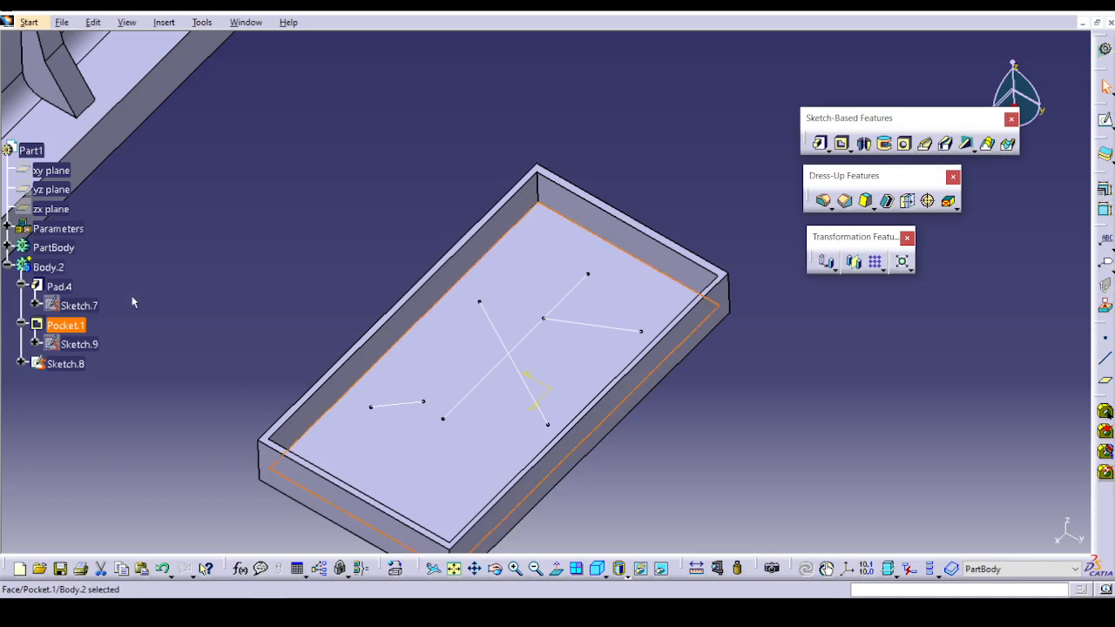
pyautogui.click(54, 248)
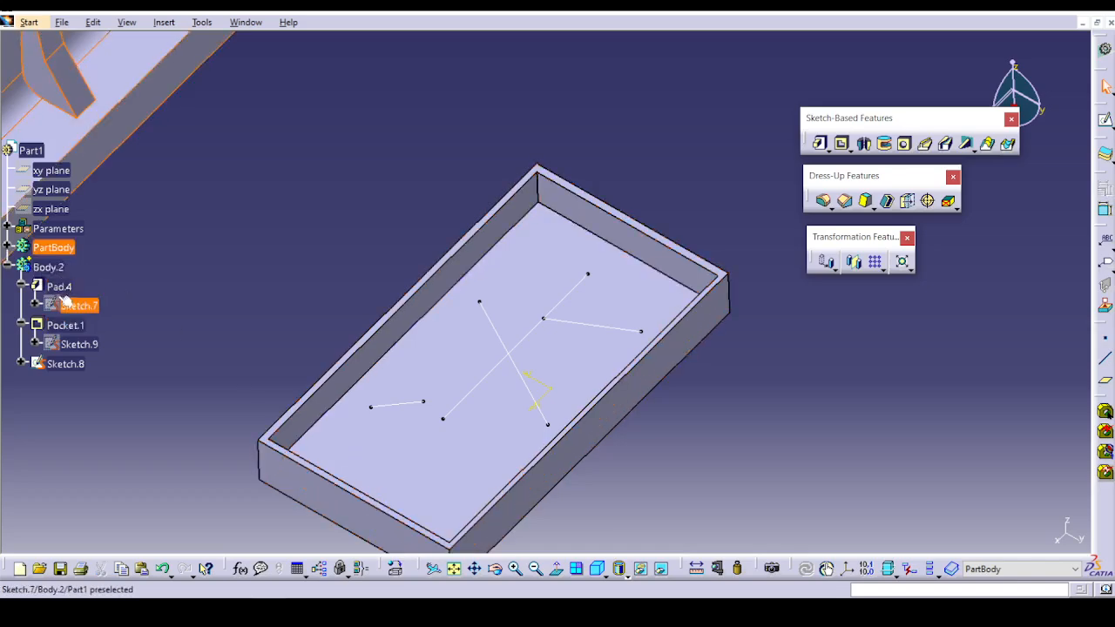
pyautogui.click(48, 267)
pyautogui.rightClick(48, 267)
pyautogui.click(105, 373)
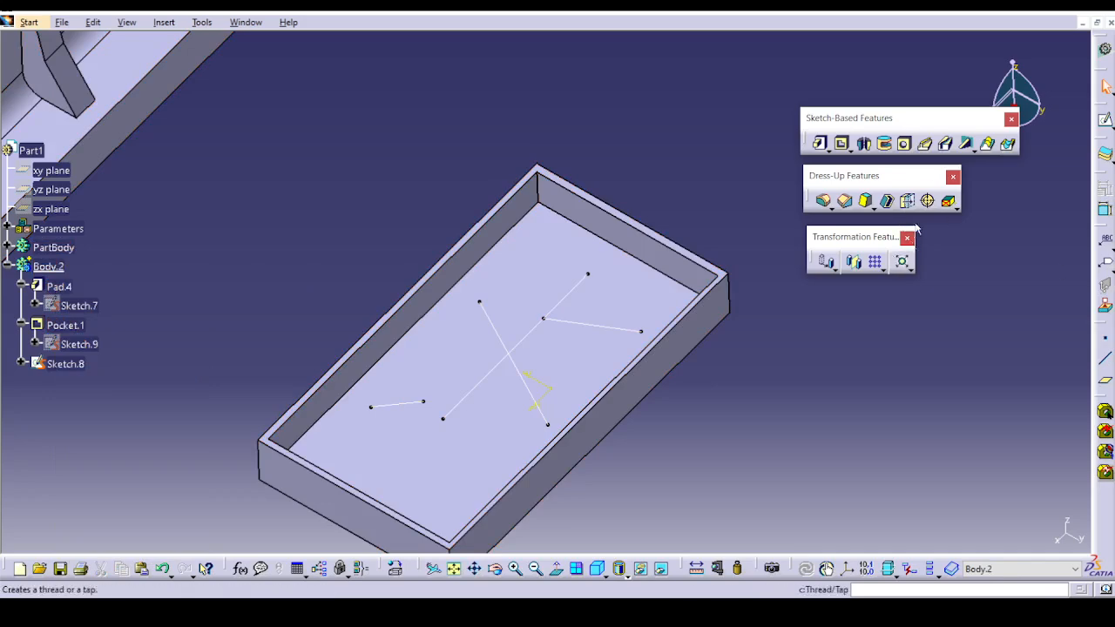
# Start a stiffener in Body.2 using Sketch.8 and accept this sketch with several open profiles.
pyautogui.click(1009, 149)
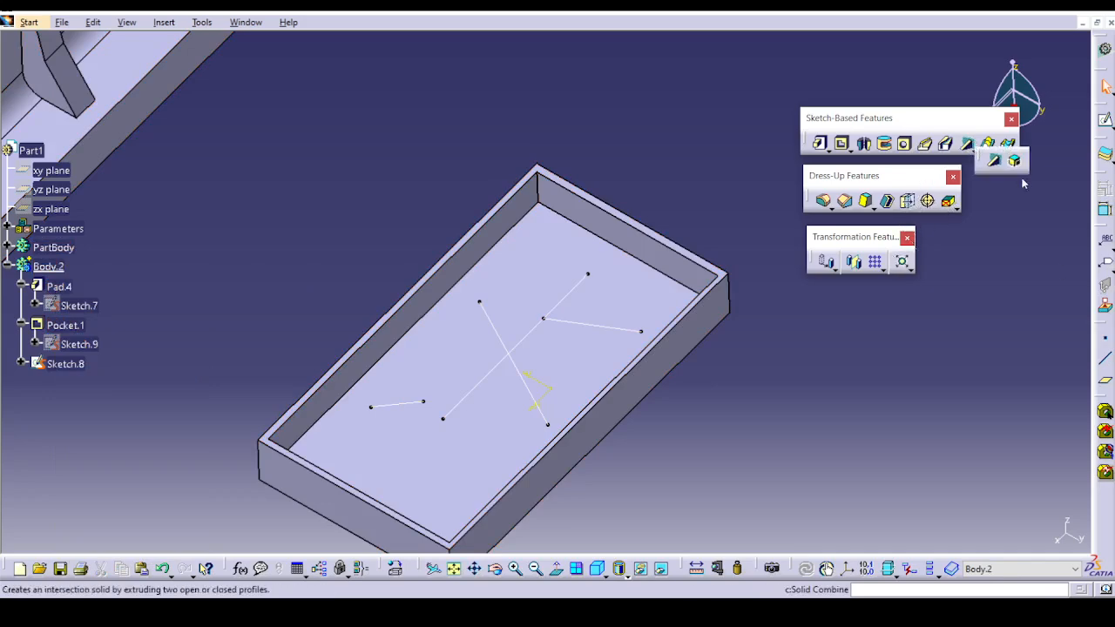
pyautogui.click(994, 160)
pyautogui.click(521, 345)
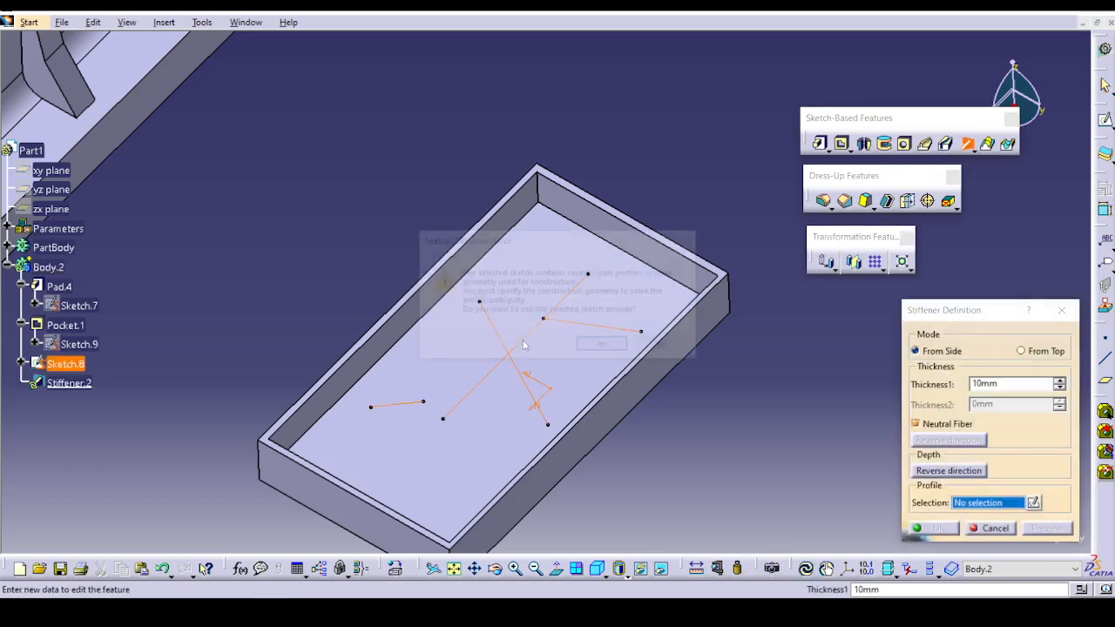
pyautogui.click(603, 344)
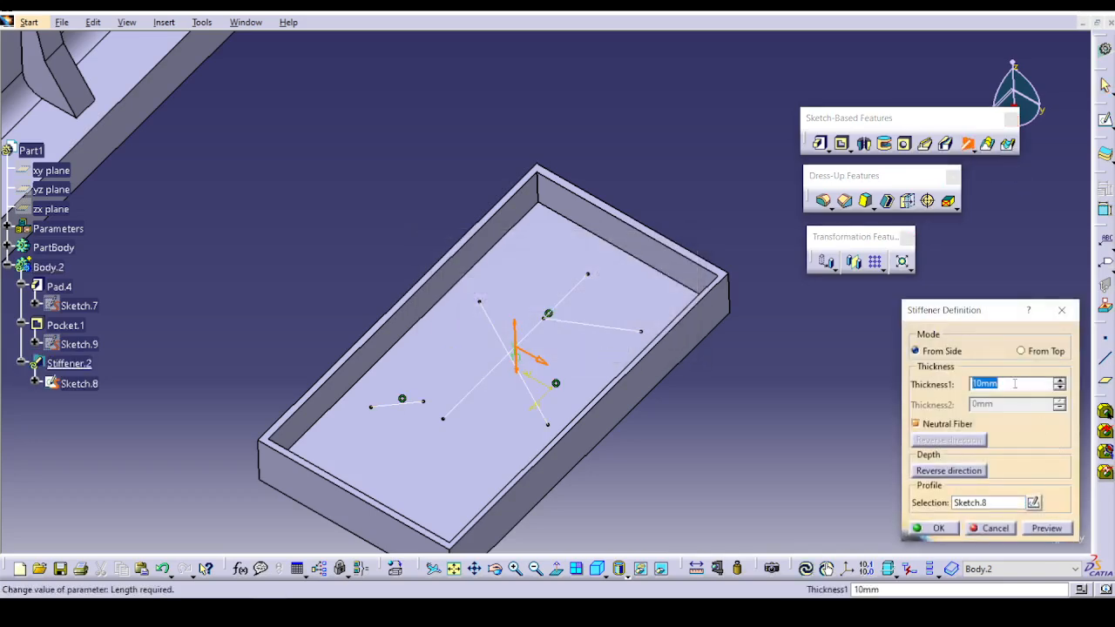
# Try to preview the tray stiffener in From Side mode and flip its direction arrows.
pyautogui.click(1059, 533)
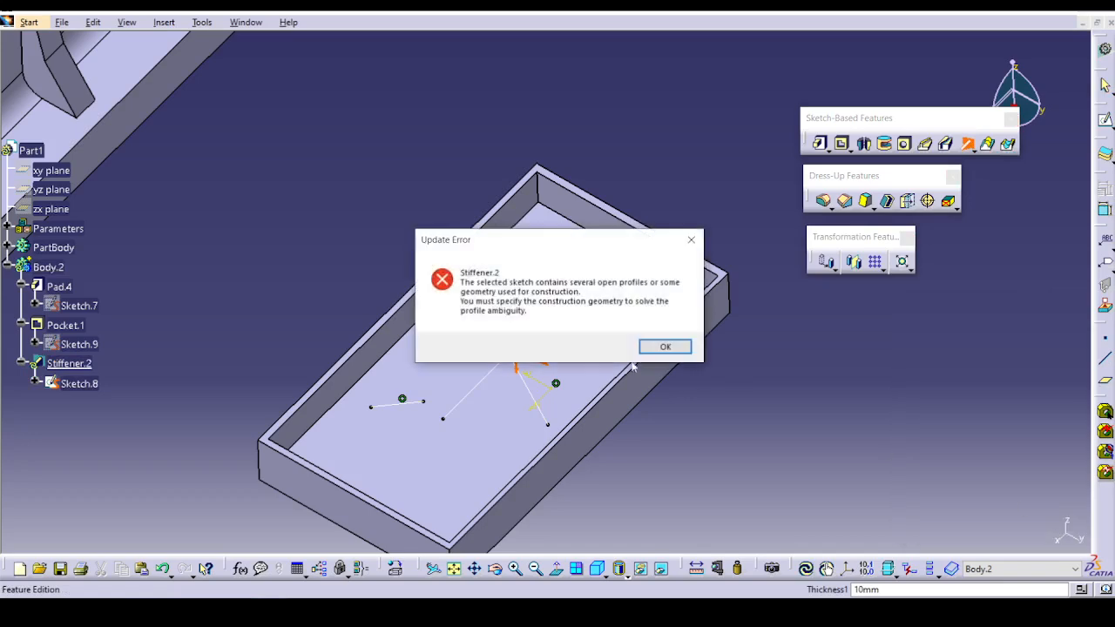
pyautogui.click(662, 348)
pyautogui.click(516, 326)
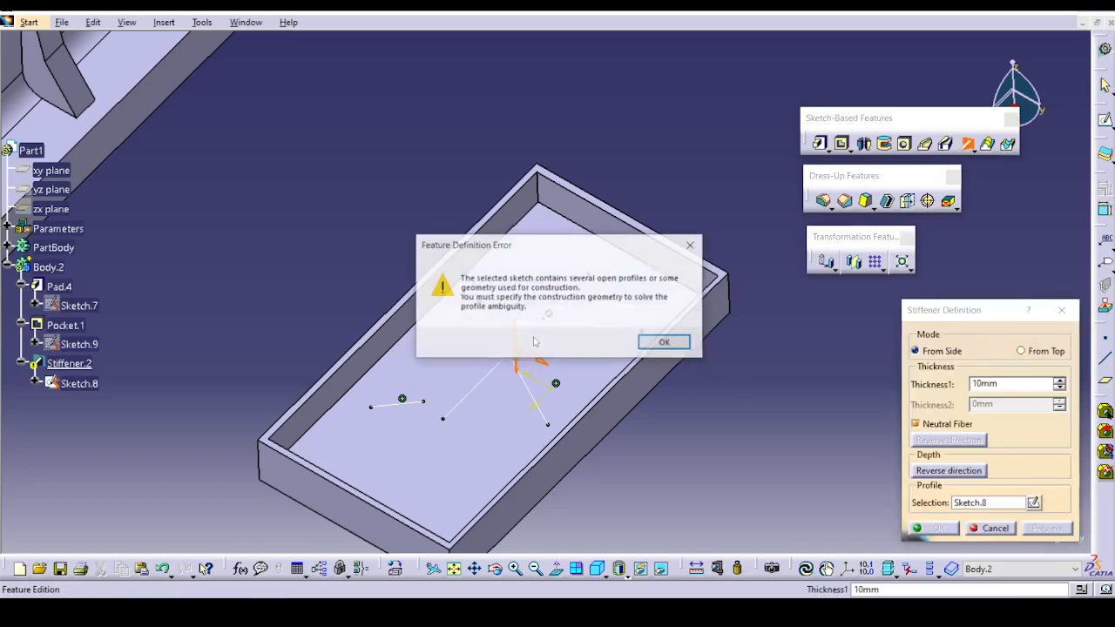
pyautogui.click(665, 344)
pyautogui.click(542, 358)
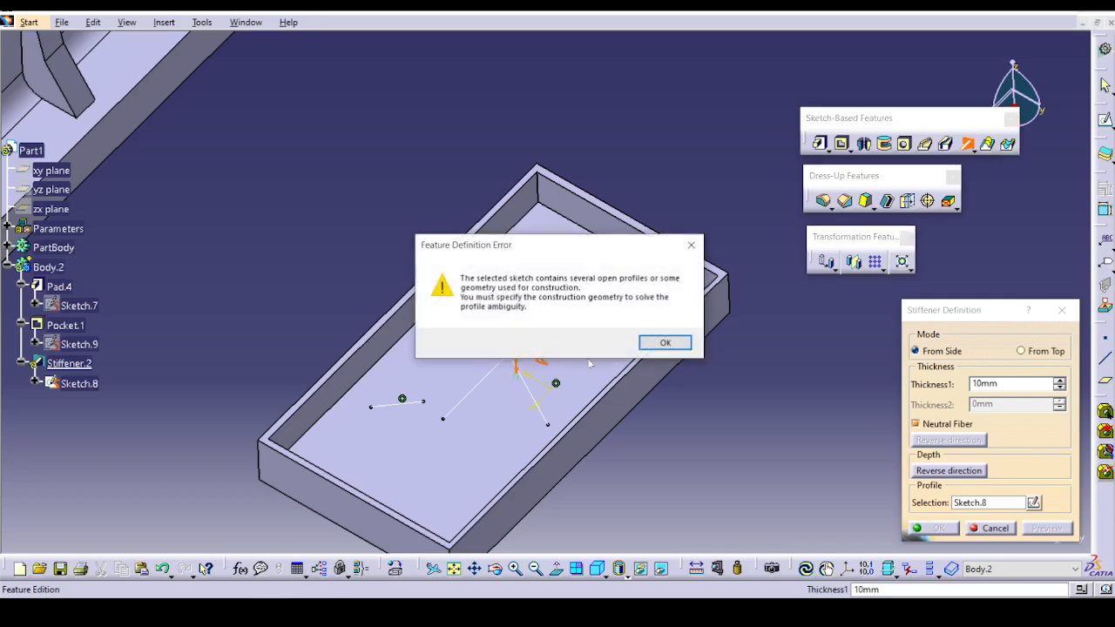
pyautogui.click(666, 342)
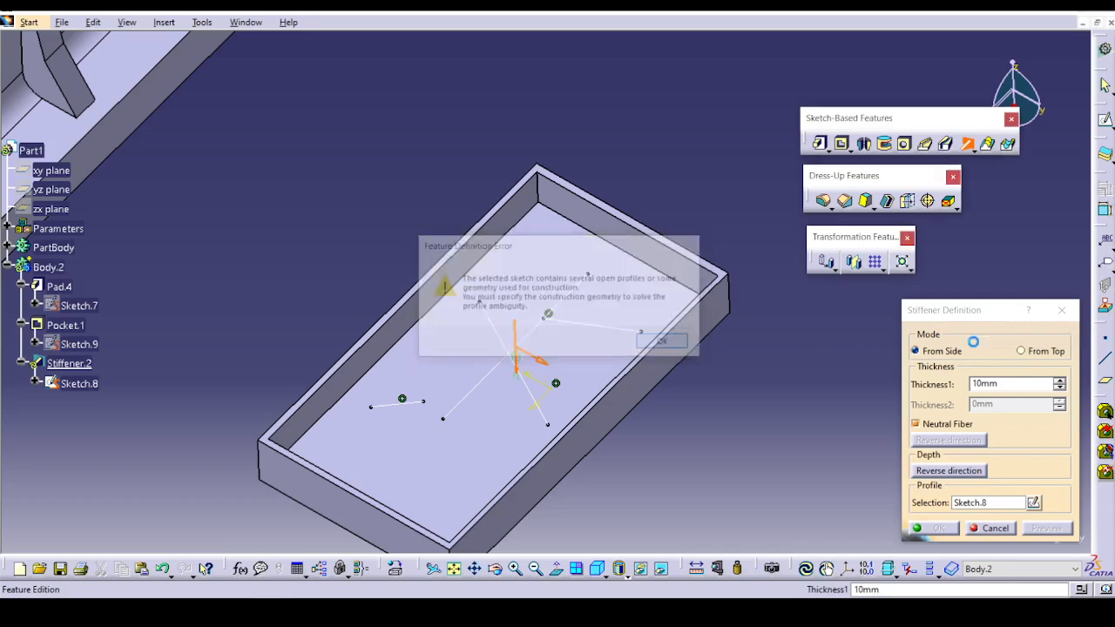
# Switch the tray stiffener to From Top mode, preview it, and create the 10 mm rib network.
pyautogui.click(1020, 352)
pyautogui.click(1046, 528)
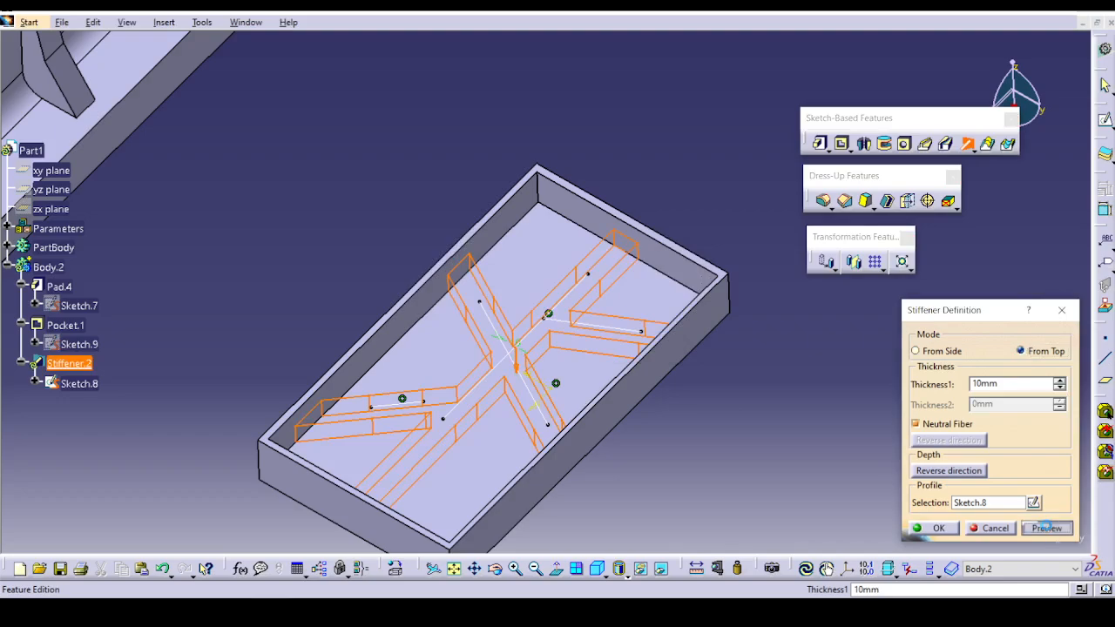
pyautogui.click(934, 528)
pyautogui.moveTo(636, 482); pyautogui.dragTo(567, 482, button='middle')
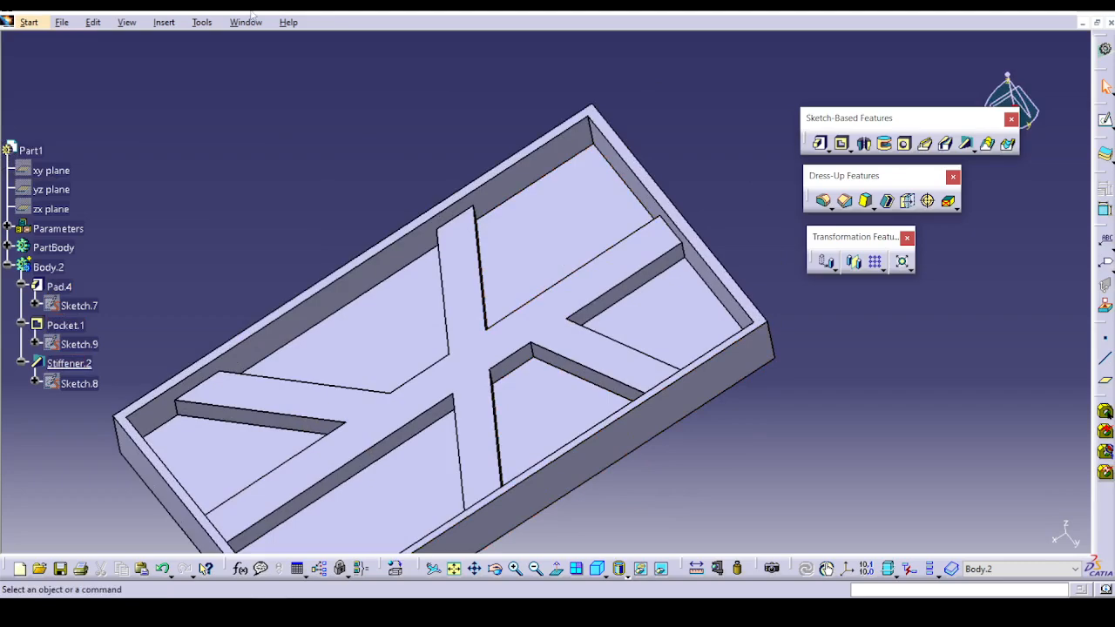
# Open the exercise part Multi-sections.CATPart from the Sketch based feature folder.
pyautogui.click(62, 22)
pyautogui.click(83, 73)
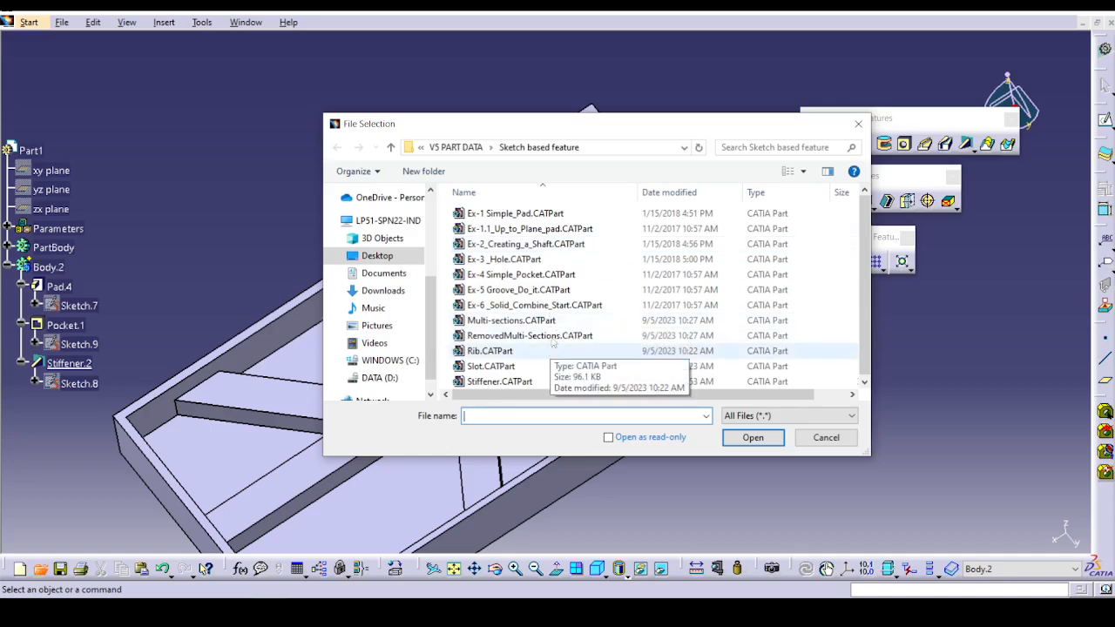
pyautogui.click(551, 322)
pyautogui.click(771, 440)
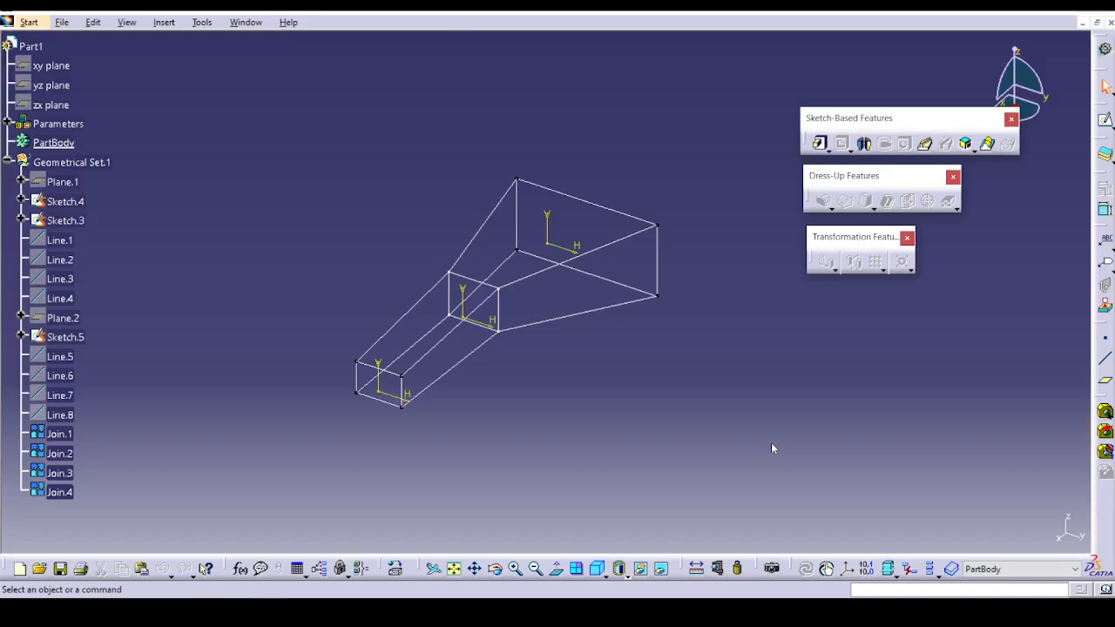
# Start a Multi-sections Solid and look through its spine, coupling, relimitation and area law options, leaving without creating anything.
pyautogui.click(988, 145)
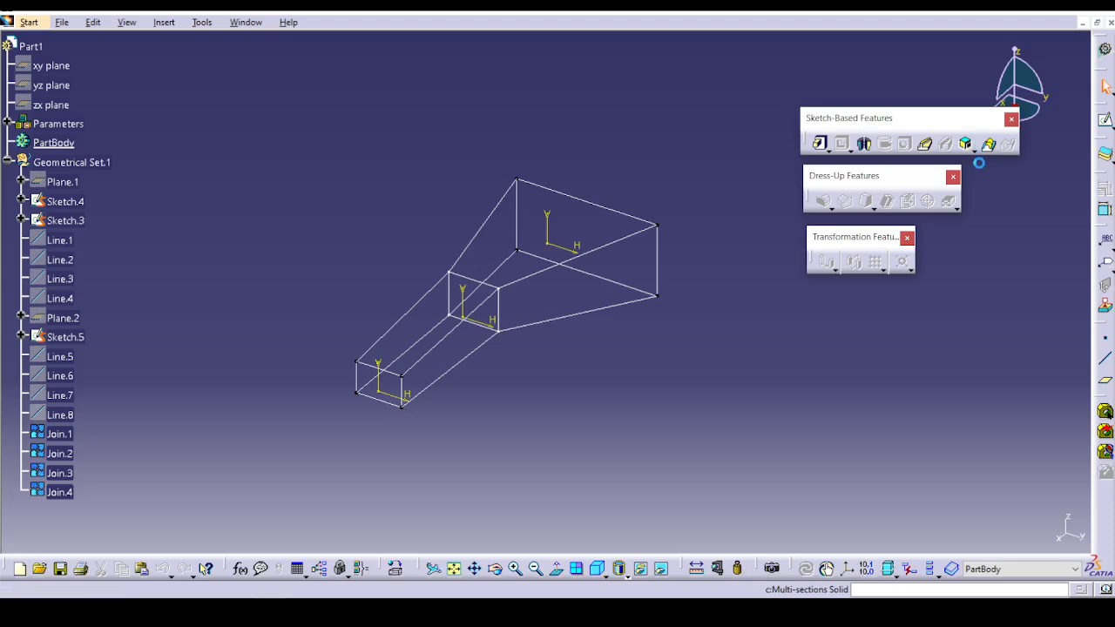
pyautogui.moveTo(908, 244); pyautogui.dragTo(862, 257)
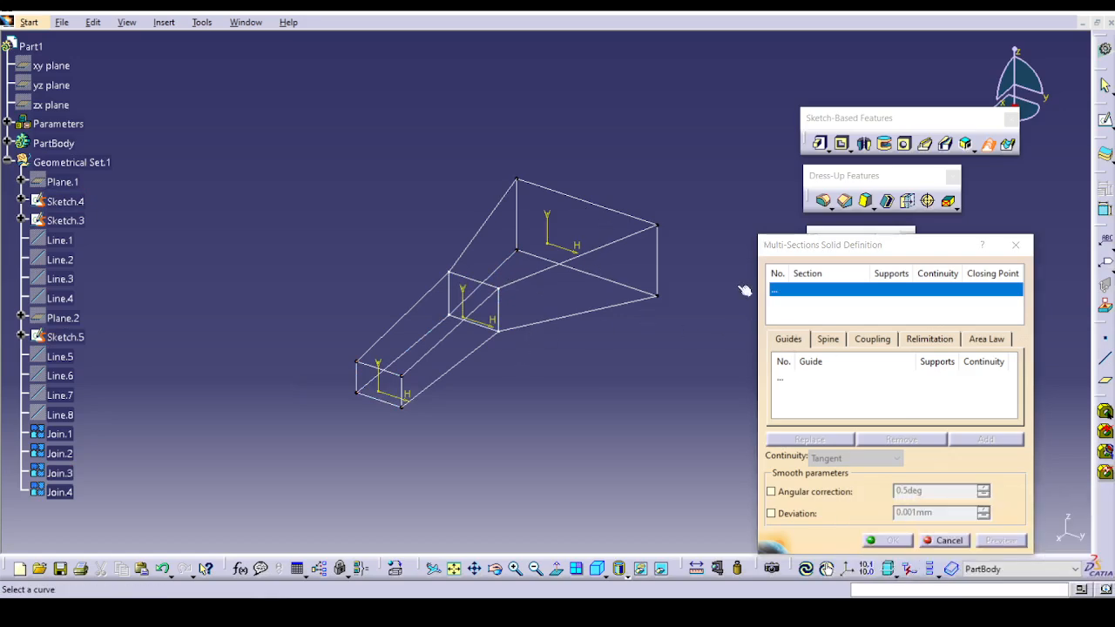
pyautogui.click(823, 342)
pyautogui.click(873, 342)
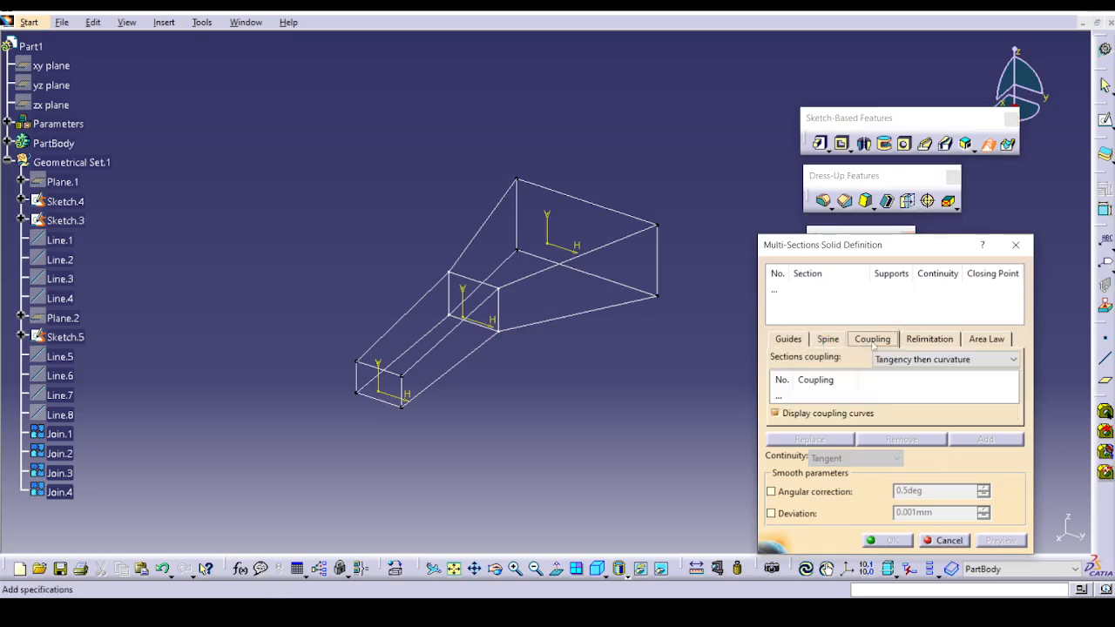
pyautogui.click(930, 345)
pyautogui.click(985, 340)
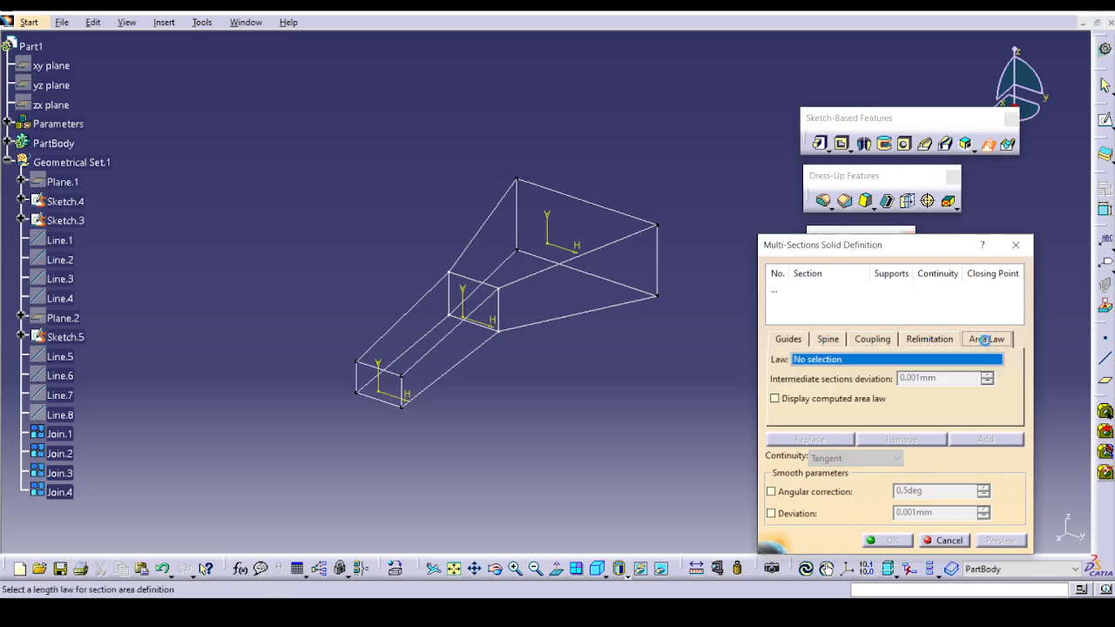
pyautogui.click(926, 344)
pyautogui.click(795, 338)
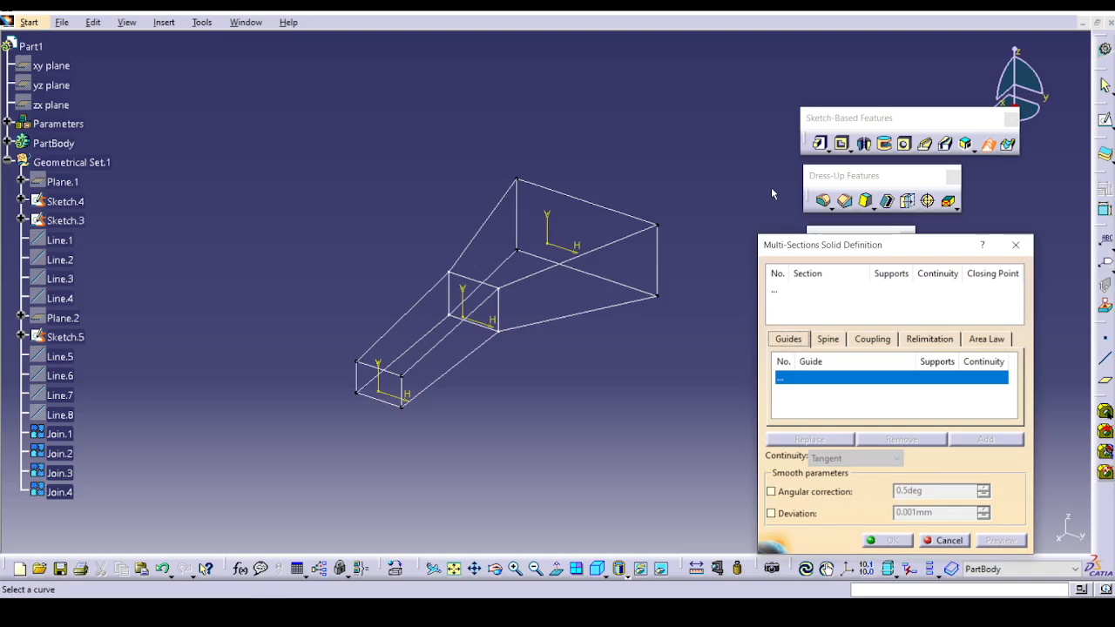
pyautogui.click(381, 376)
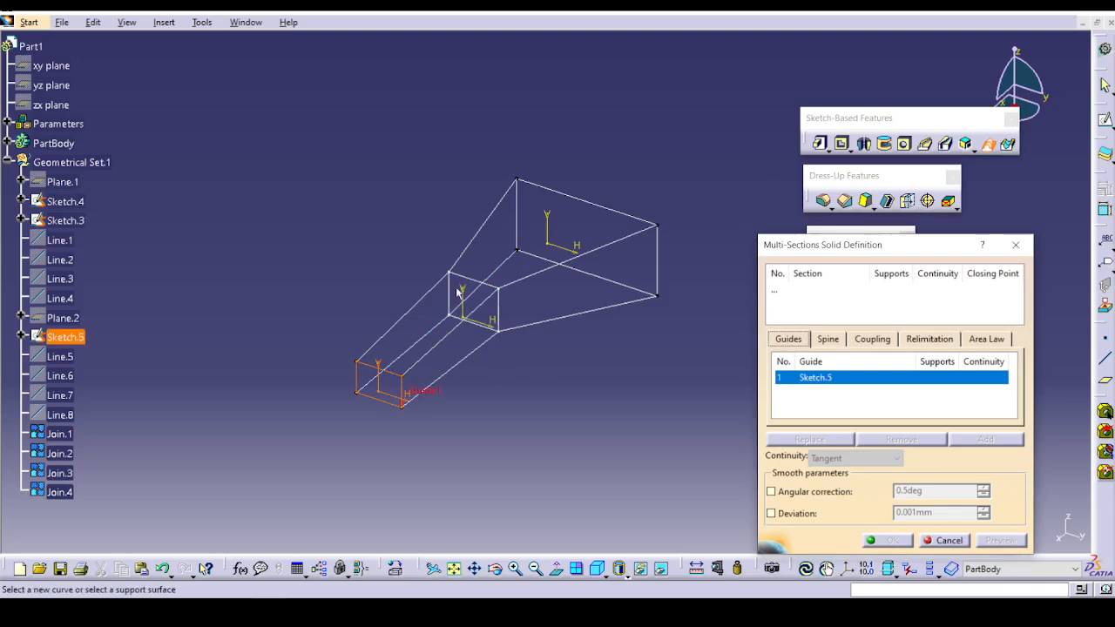
pyautogui.click(945, 541)
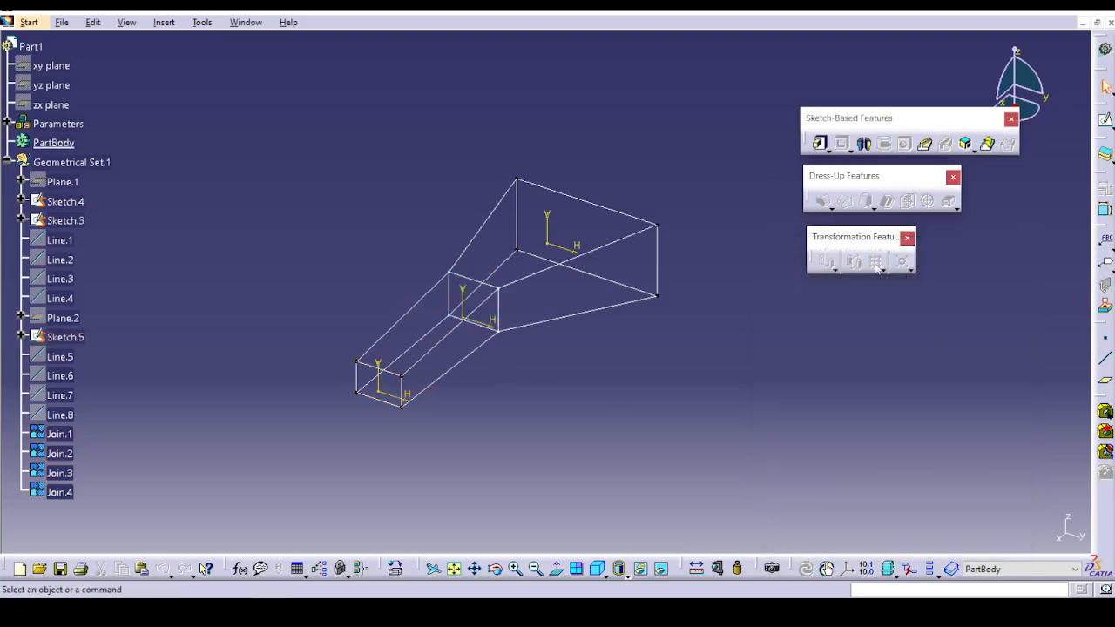
# Set up a Multi-sections Solid through Sketch.5, Sketch.4 and Sketch.3 and preview it.
pyautogui.click(988, 144)
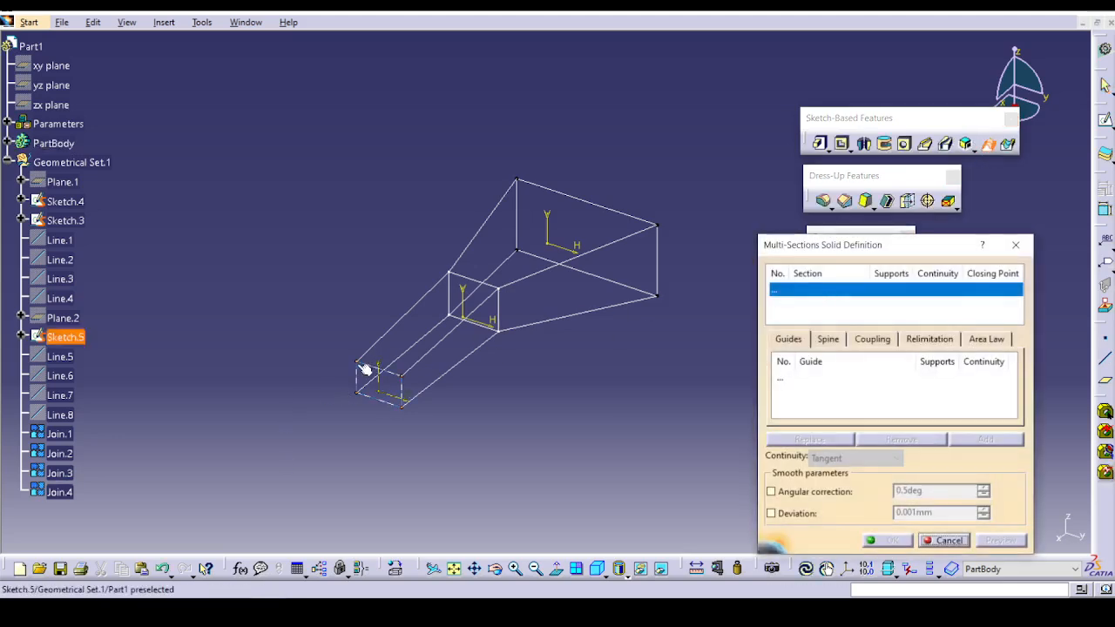
pyautogui.click(379, 370)
pyautogui.click(478, 285)
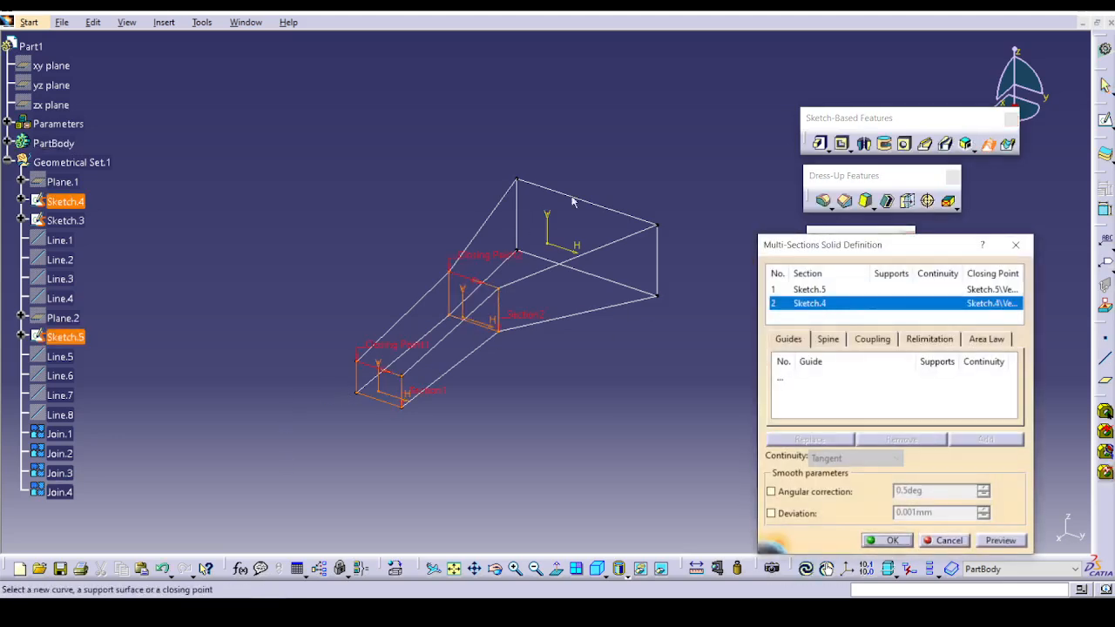
pyautogui.click(580, 199)
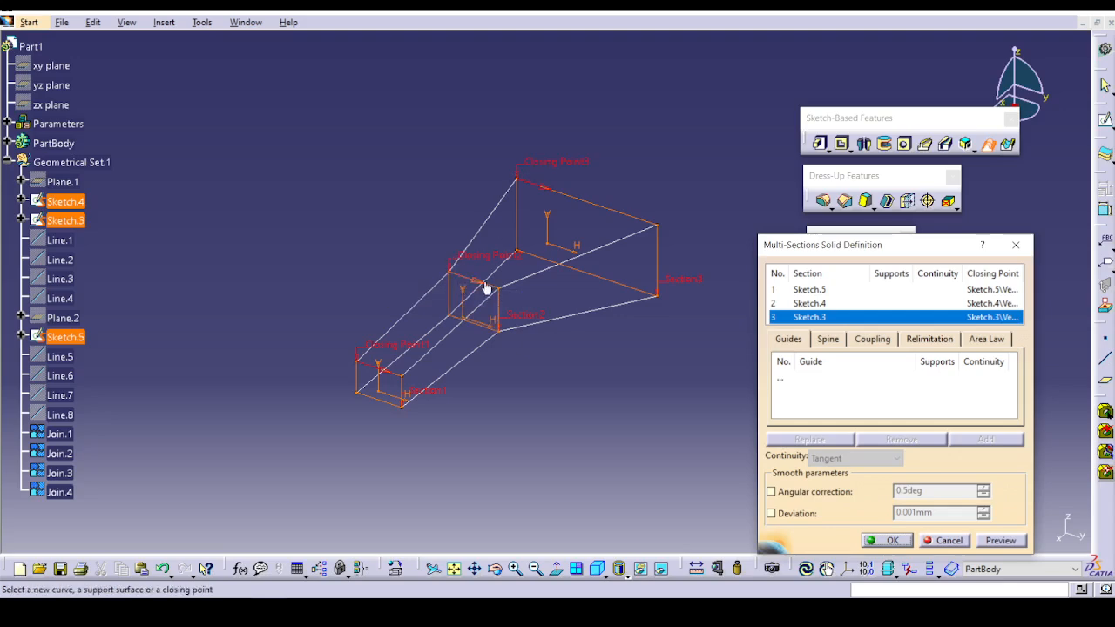
pyautogui.click(1002, 541)
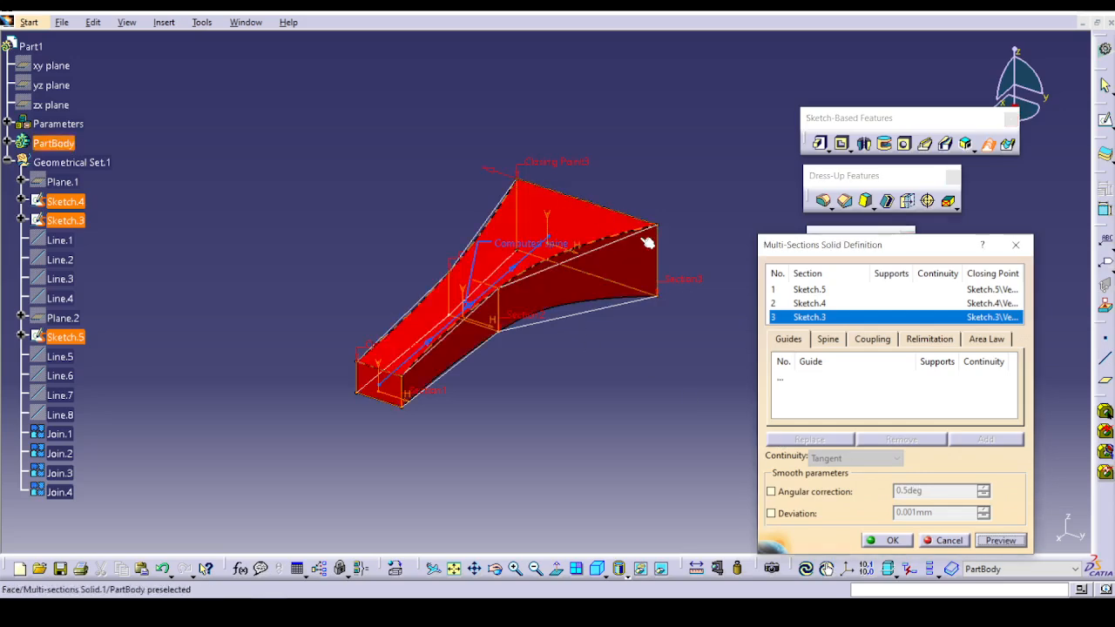
# Reverse the closing directions of the Sketch.3 and Sketch.4 sections, preview the effect, and create the multi-sections solid.
pyautogui.click(992, 542)
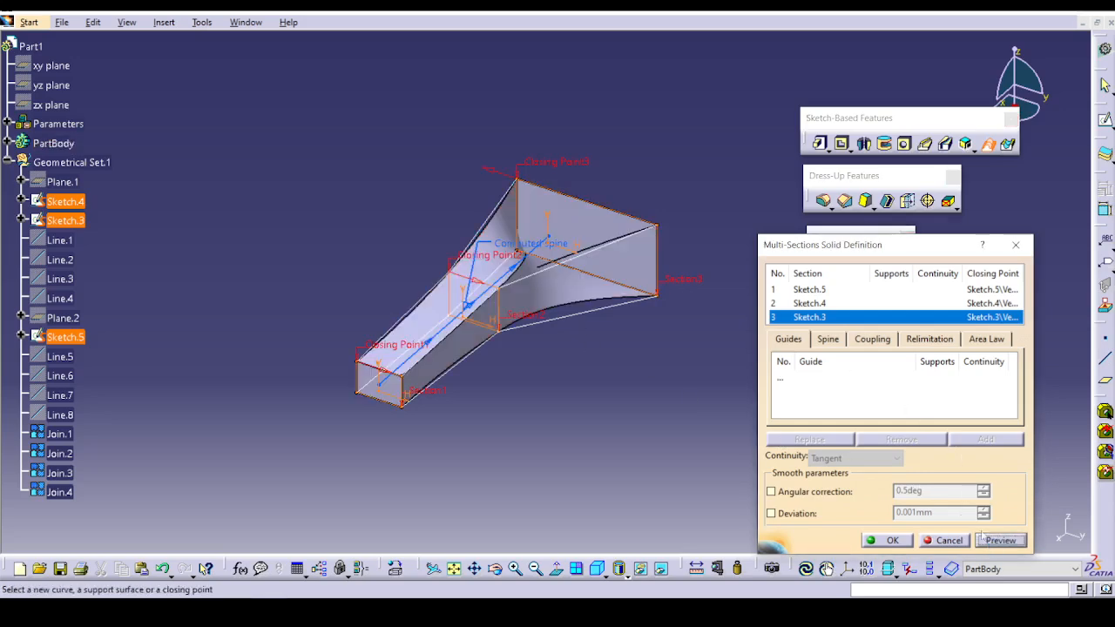
pyautogui.moveTo(590, 407); pyautogui.dragTo(525, 316, button='middle')
pyautogui.click(485, 279)
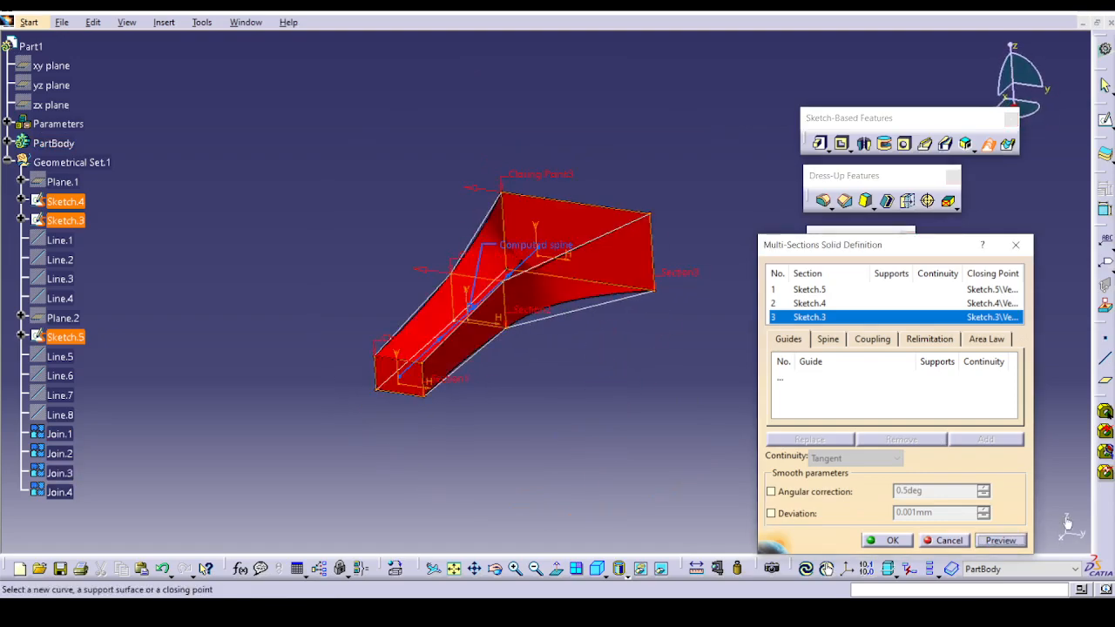
pyautogui.click(1000, 542)
pyautogui.moveTo(557, 434); pyautogui.dragTo(959, 512, button='middle')
pyautogui.click(893, 541)
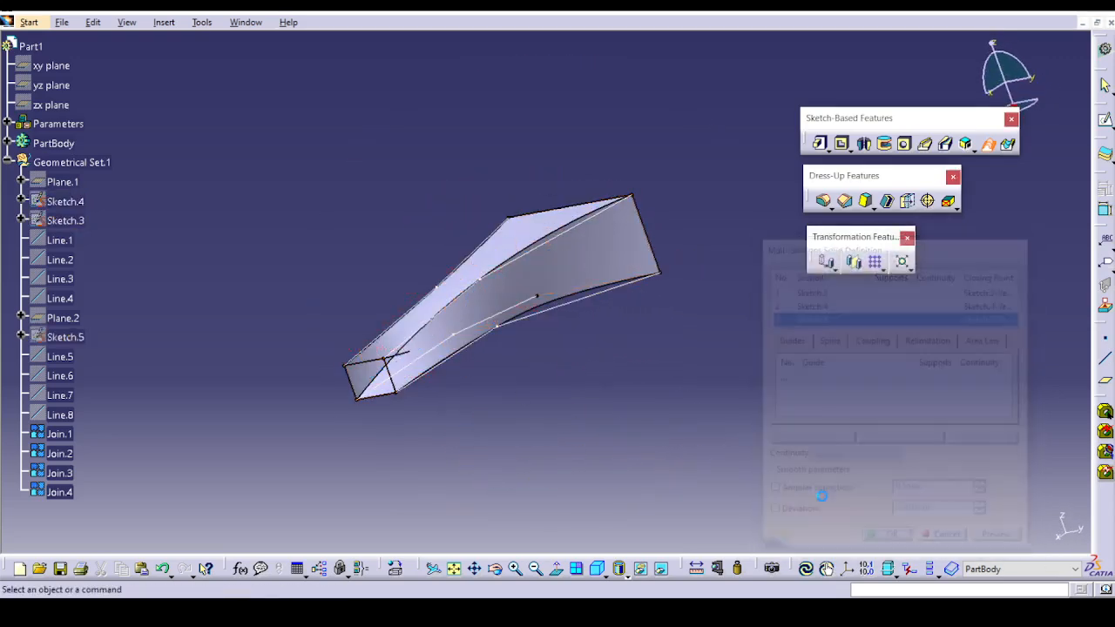
# Edit the multi-sections solid so the closing directions of all three sections match, preview it, and accept.
pyautogui.moveTo(633, 376); pyautogui.dragTo(545, 341, button='middle')
pyautogui.doubleClick(511, 254)
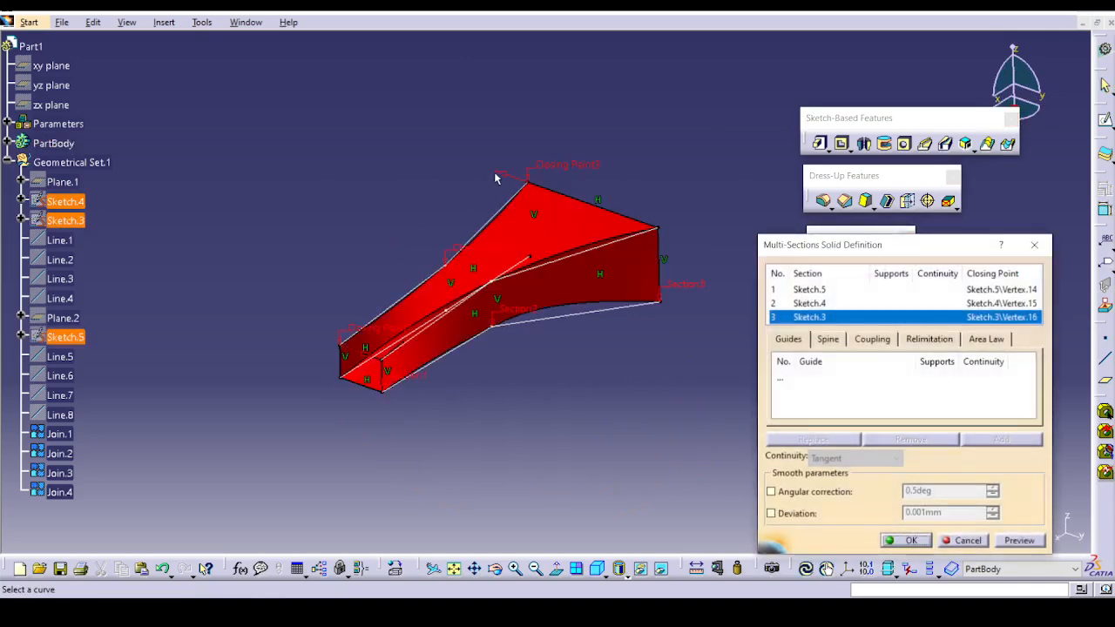
pyautogui.click(1012, 541)
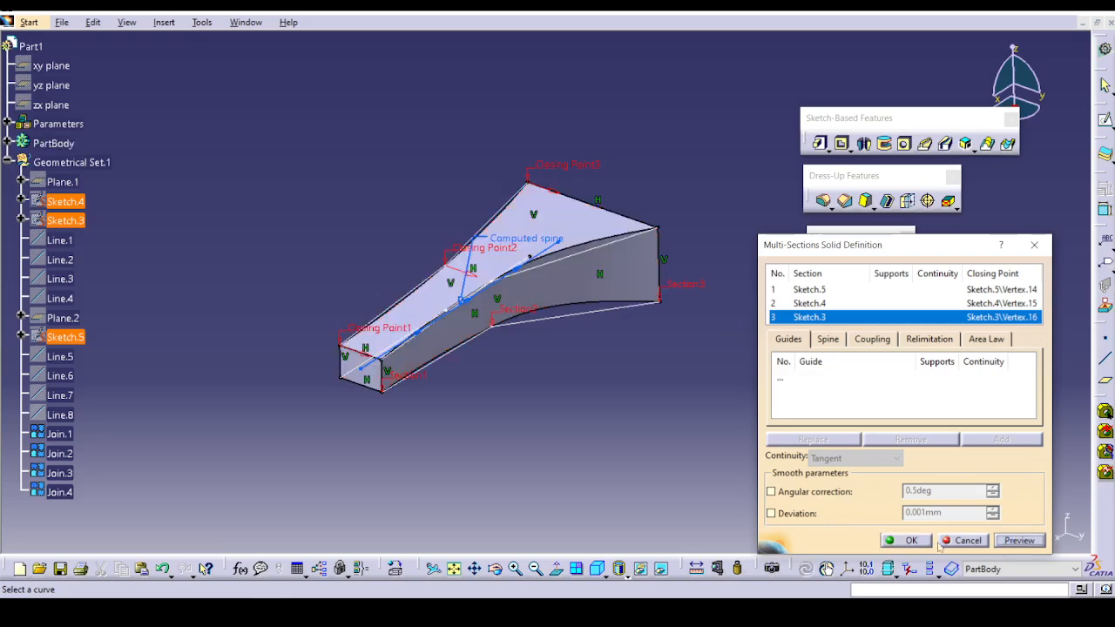
pyautogui.click(908, 541)
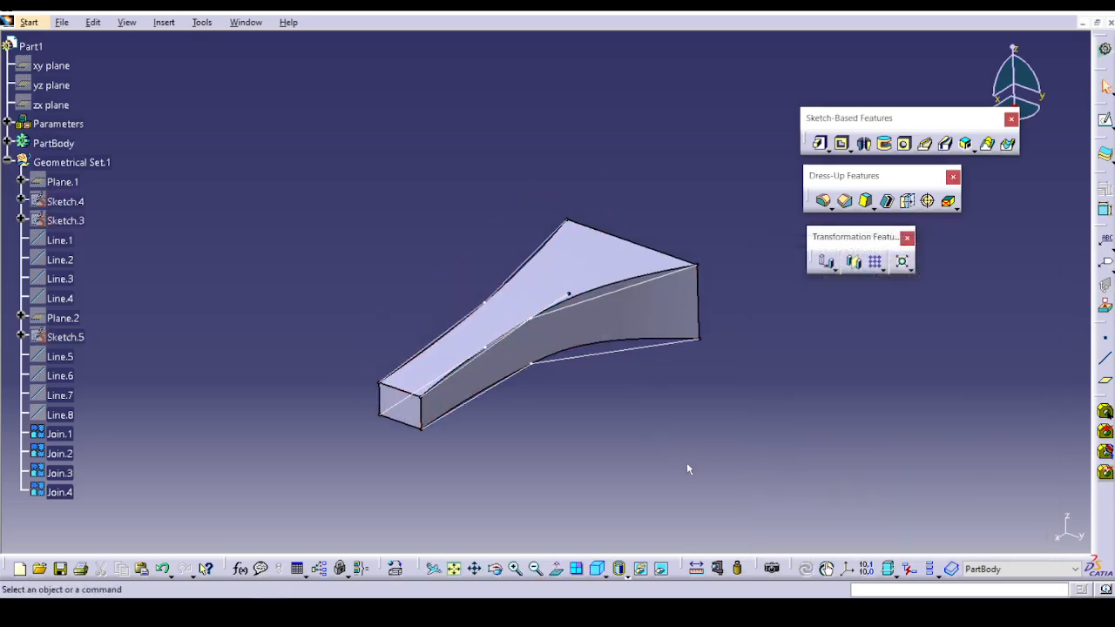
# Try to add Join.4 as a guide curve of the multi-sections solid, preview it, and abandon the edit.
pyautogui.moveTo(602, 468); pyautogui.dragTo(614, 403, button='middle')
pyautogui.doubleClick(571, 259)
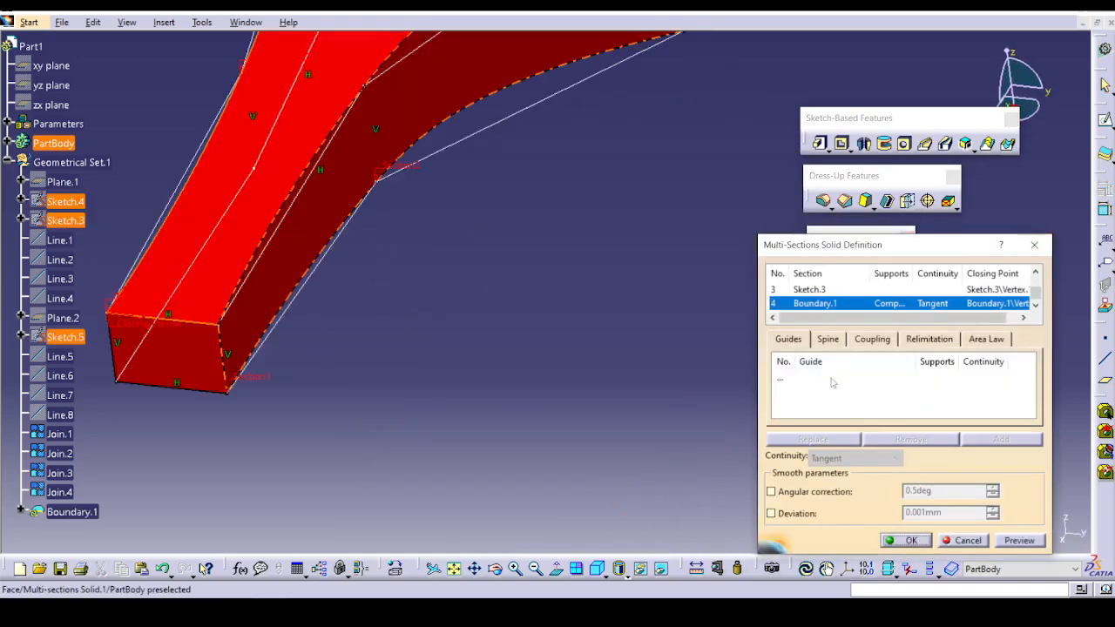
pyautogui.click(834, 378)
pyautogui.moveTo(447, 145); pyautogui.dragTo(492, 314, button='middle')
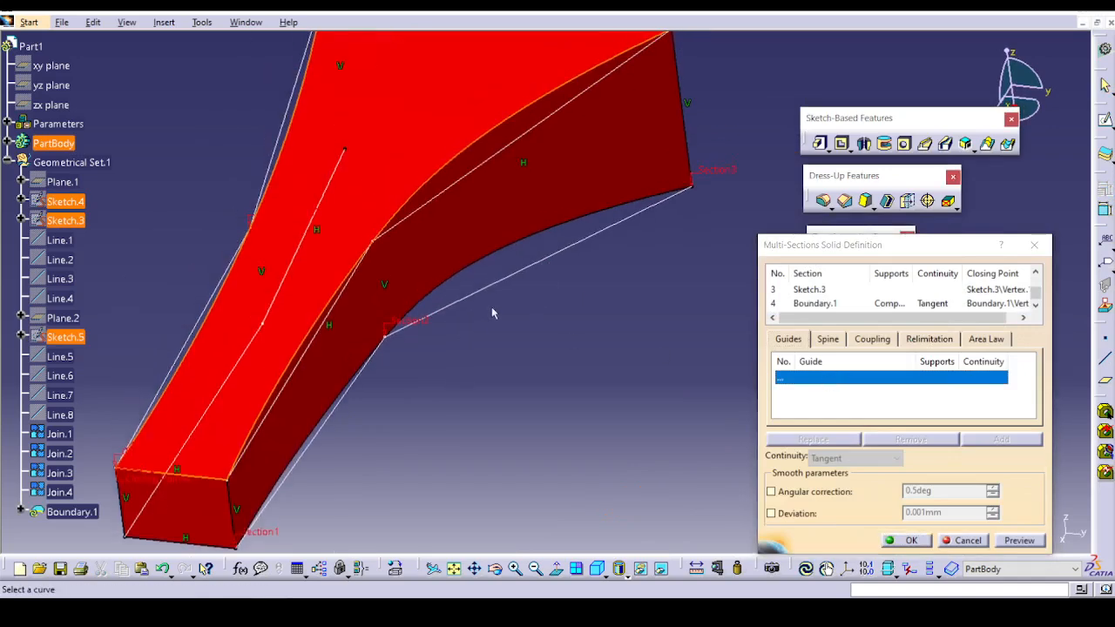
pyautogui.click(554, 267)
pyautogui.click(1009, 539)
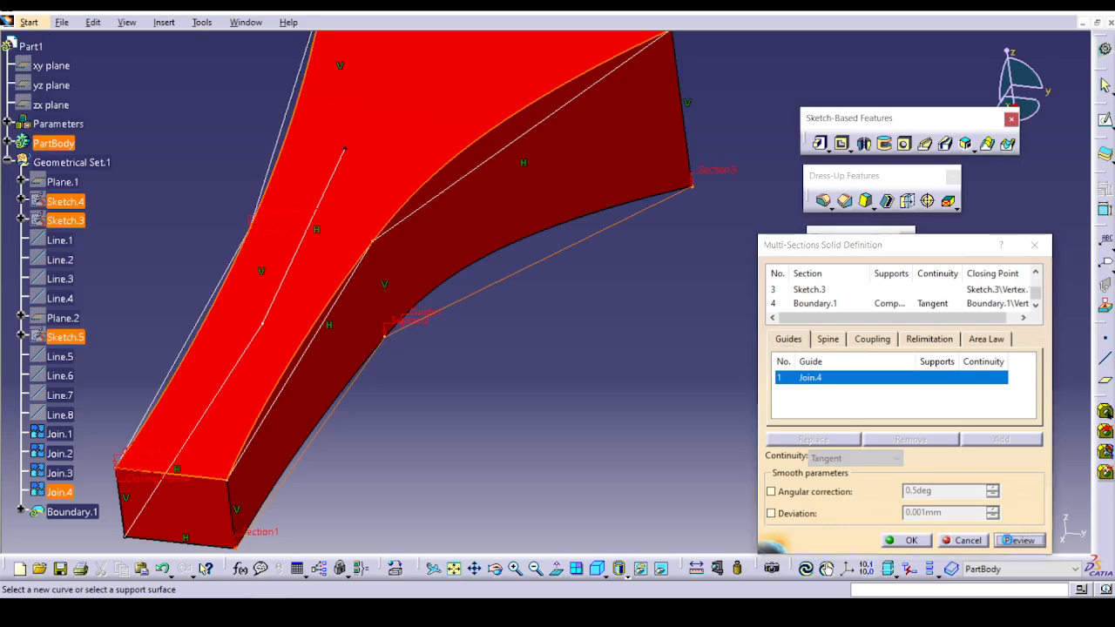
pyautogui.click(637, 339)
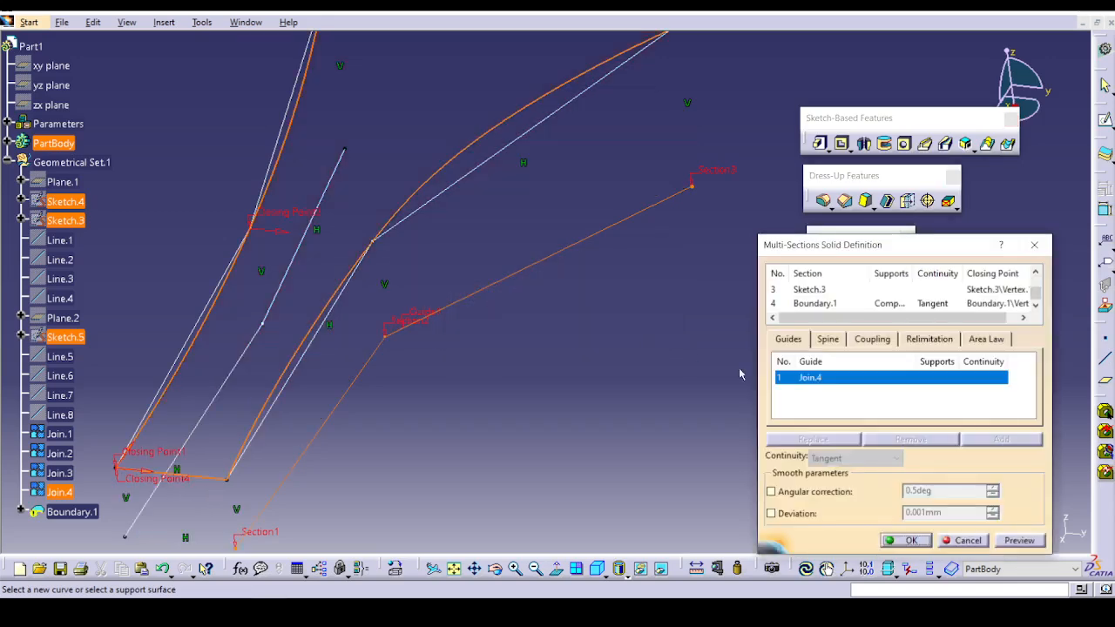
pyautogui.keyDown('ctrl'); pyautogui.moveTo(634, 360); pyautogui.dragTo(630, 484, button='middle'); pyautogui.keyUp('ctrl')
pyautogui.click(946, 534)
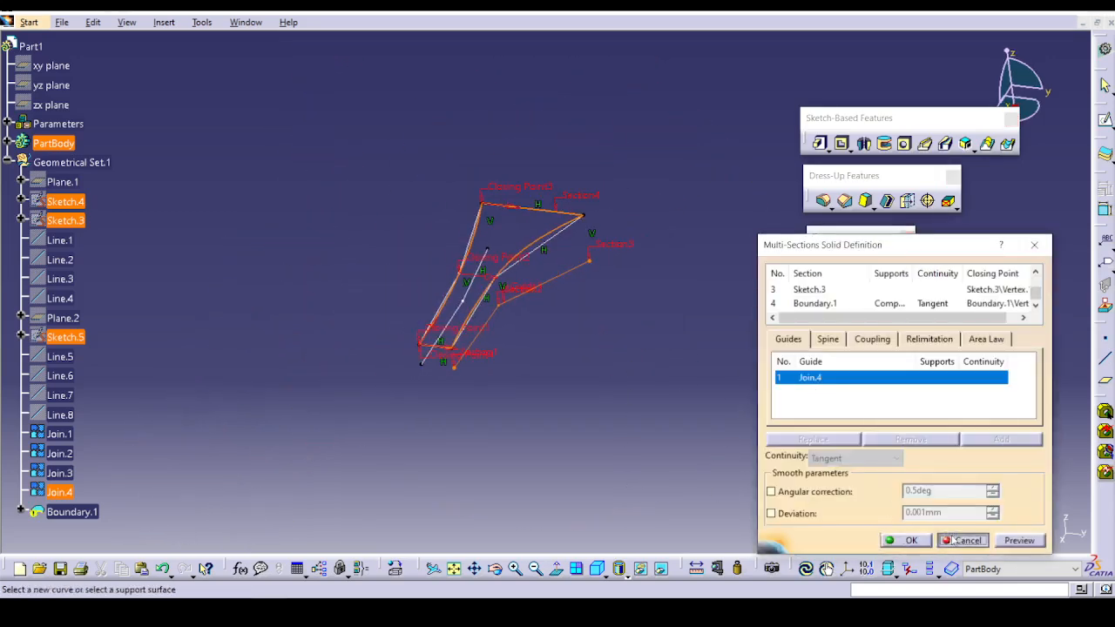
# Try to guide the multi-sections solid along Join.4, Join.1, Join.2 and Join.3, preview it, and abandon the edit.
pyautogui.moveTo(759, 403); pyautogui.dragTo(789, 252, button='middle')
pyautogui.doubleClick(651, 288)
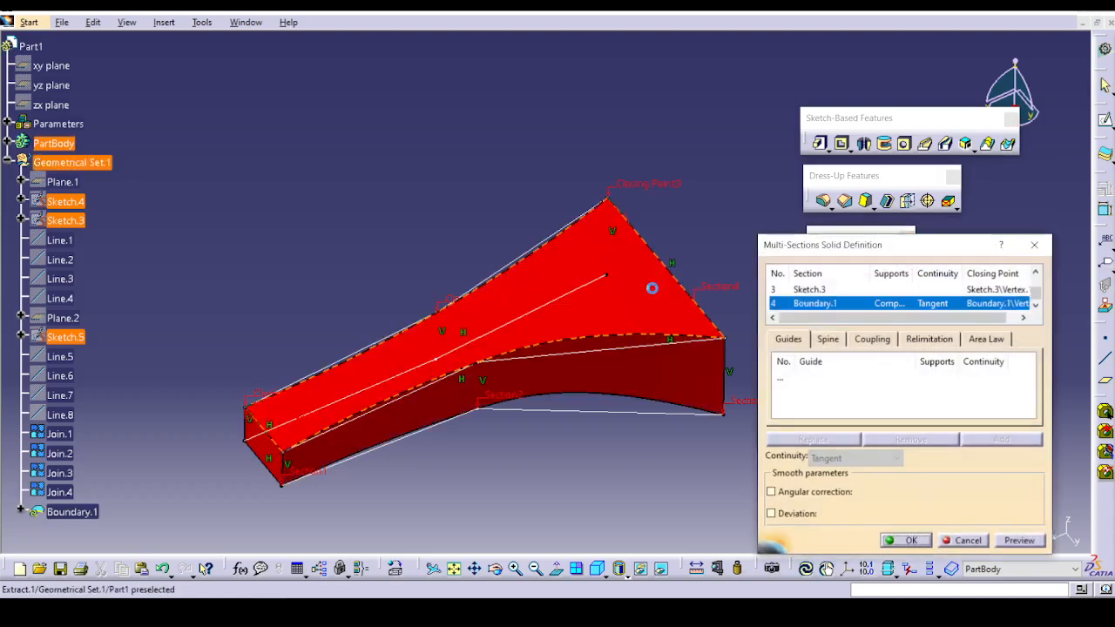
pyautogui.click(784, 377)
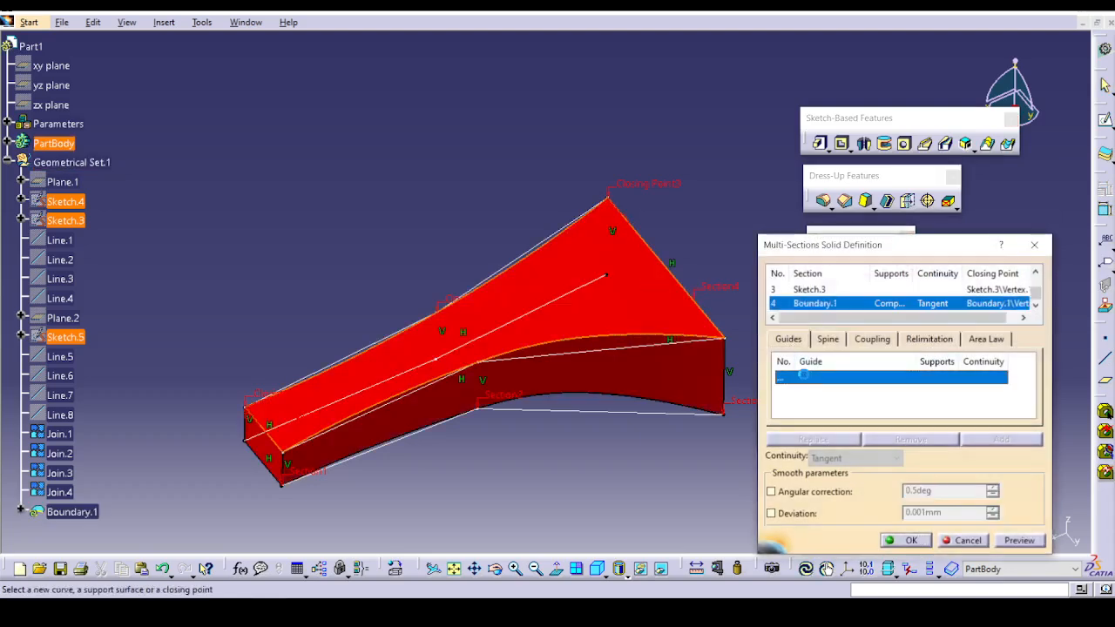
pyautogui.click(613, 416)
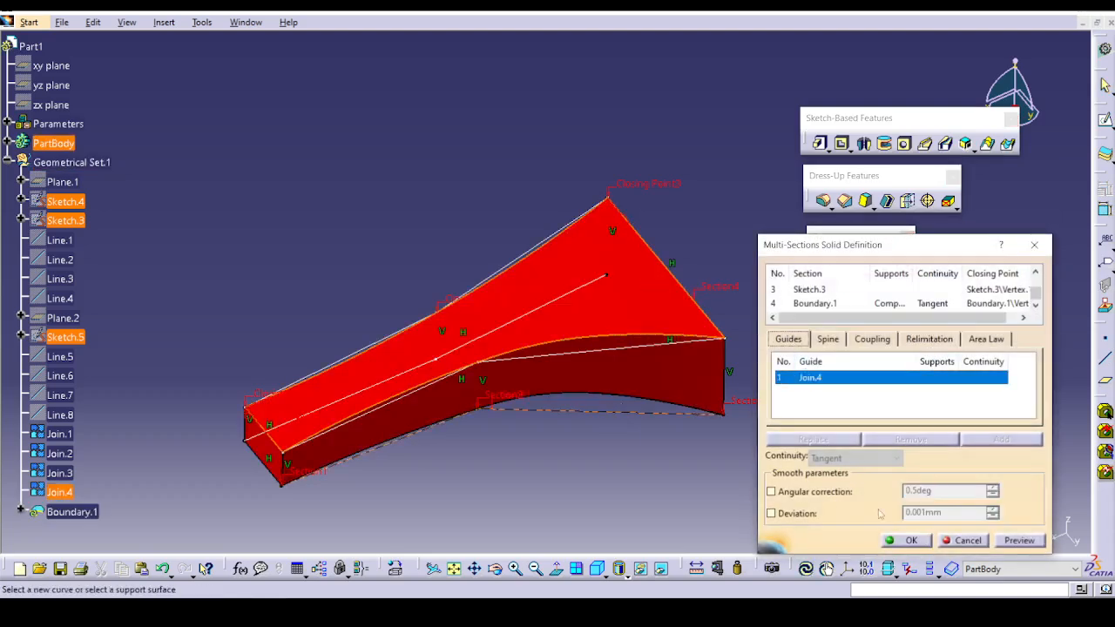
pyautogui.click(627, 355)
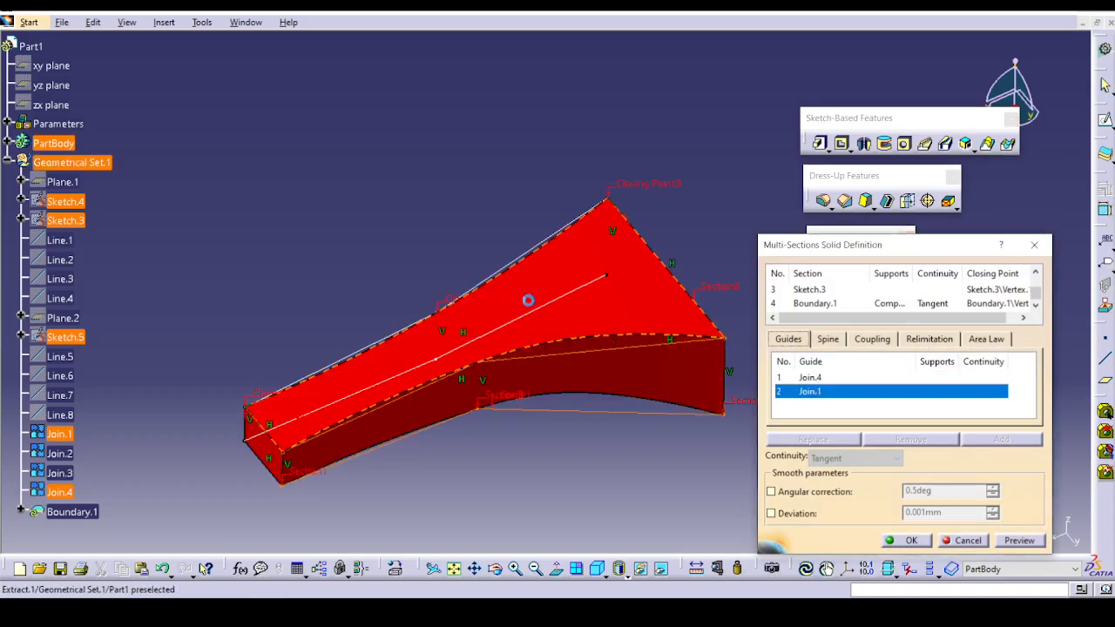
pyautogui.click(538, 250)
pyautogui.moveTo(455, 259); pyautogui.dragTo(453, 312, button='middle')
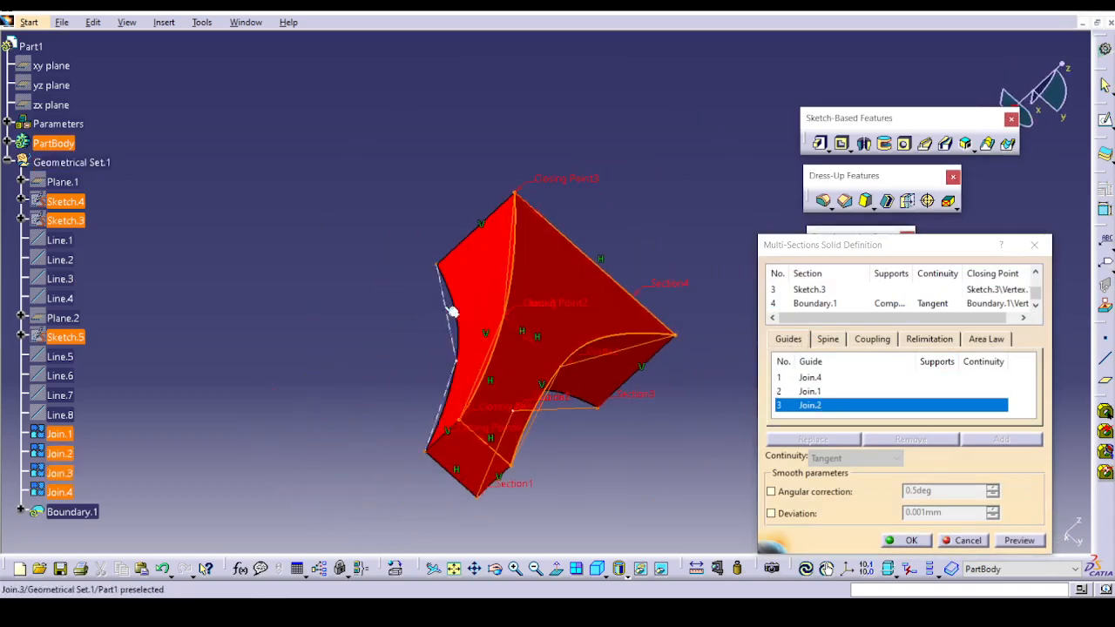
pyautogui.click(446, 311)
pyautogui.click(1018, 541)
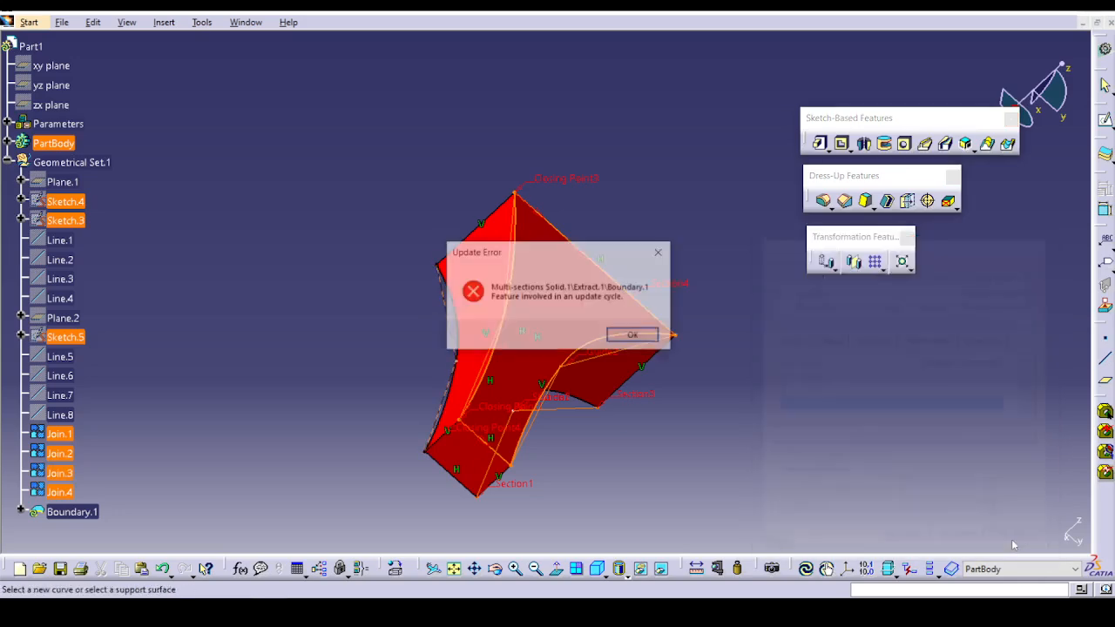
pyautogui.click(656, 339)
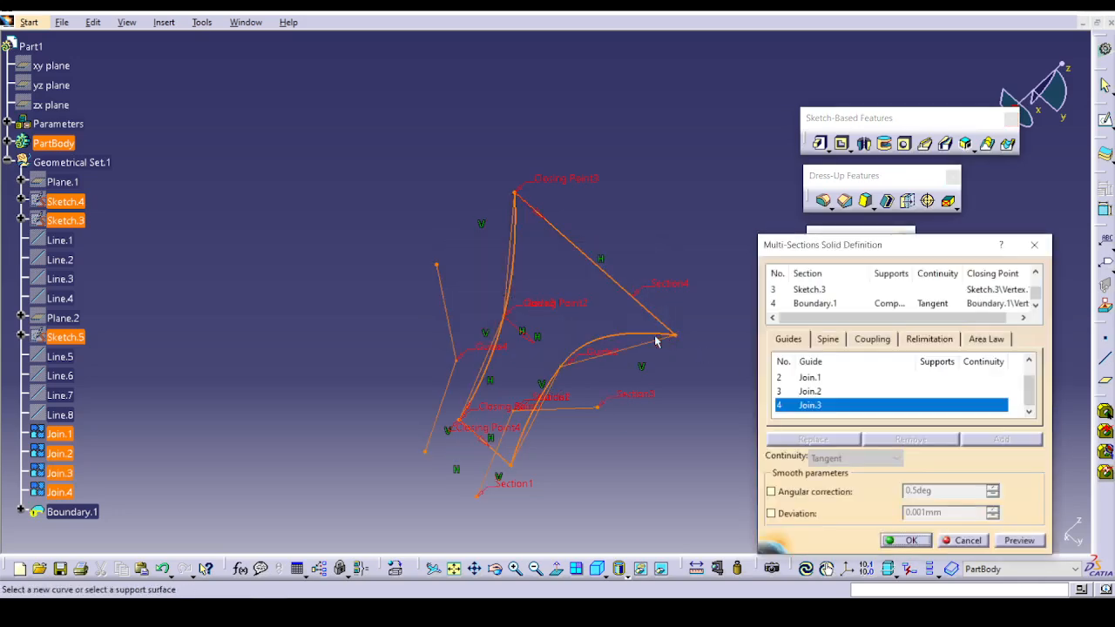
pyautogui.scroll(-1, 701, 353)
pyautogui.moveTo(701, 353); pyautogui.dragTo(508, 274, button='middle')
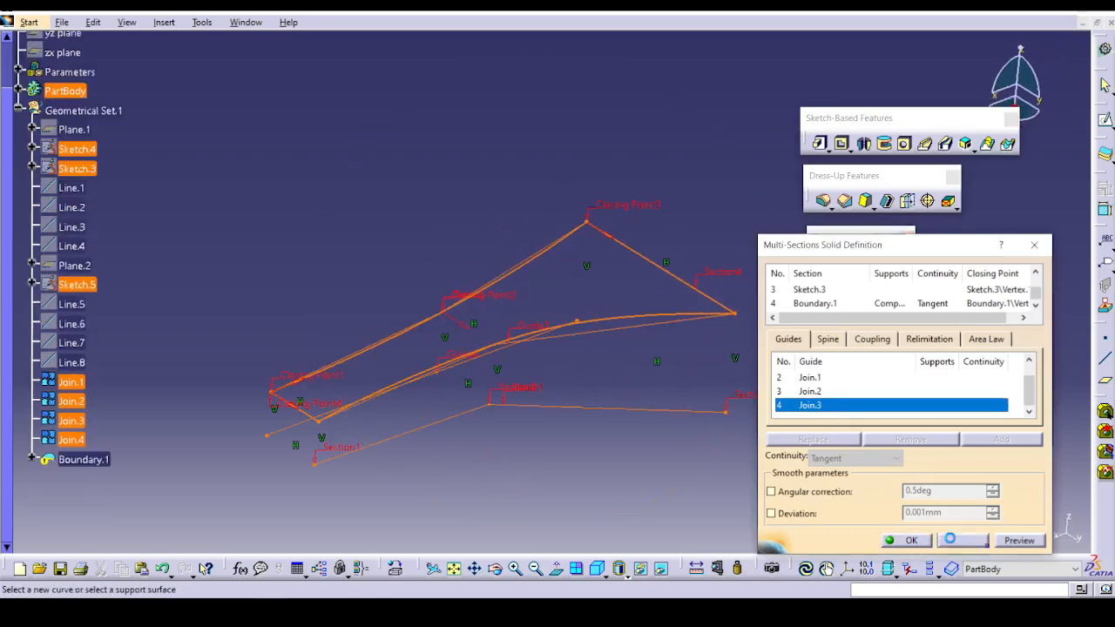
pyautogui.click(911, 541)
pyautogui.moveTo(552, 446); pyautogui.dragTo(541, 374, button='middle')
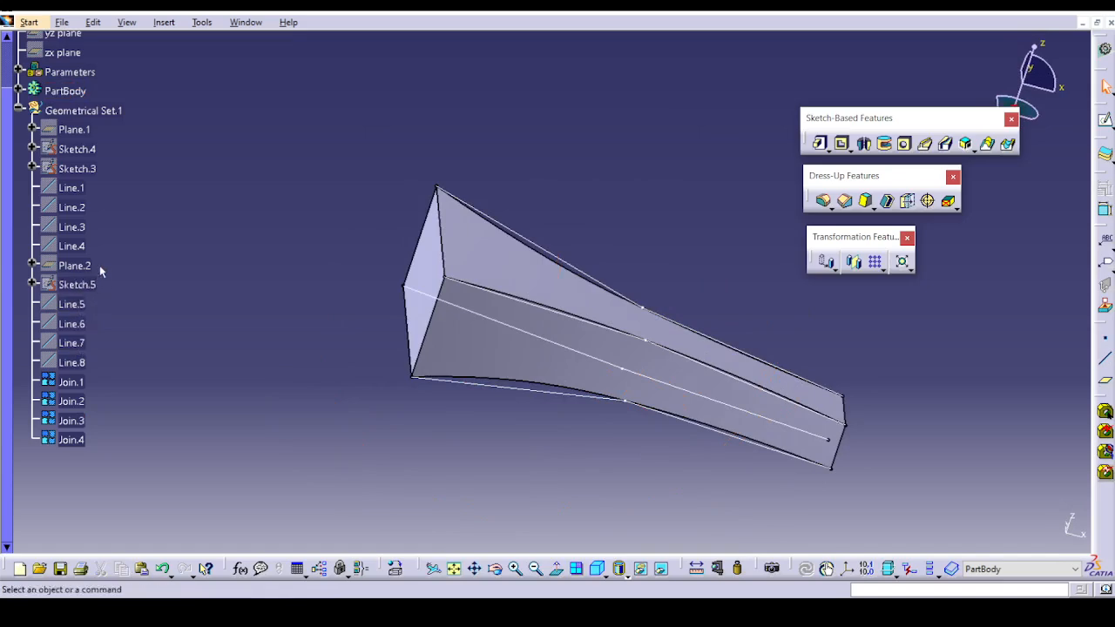
# Close the part without saving and reopen Multi-sections.CATPart from the Sketch based feature folder.
pyautogui.click(1110, 24)
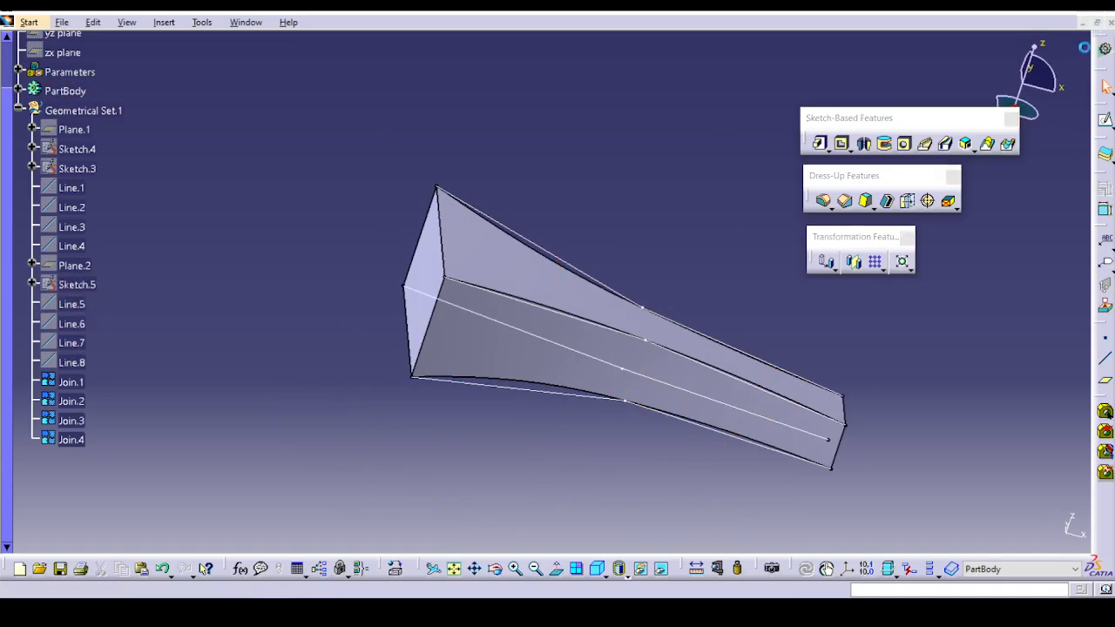
pyautogui.click(609, 336)
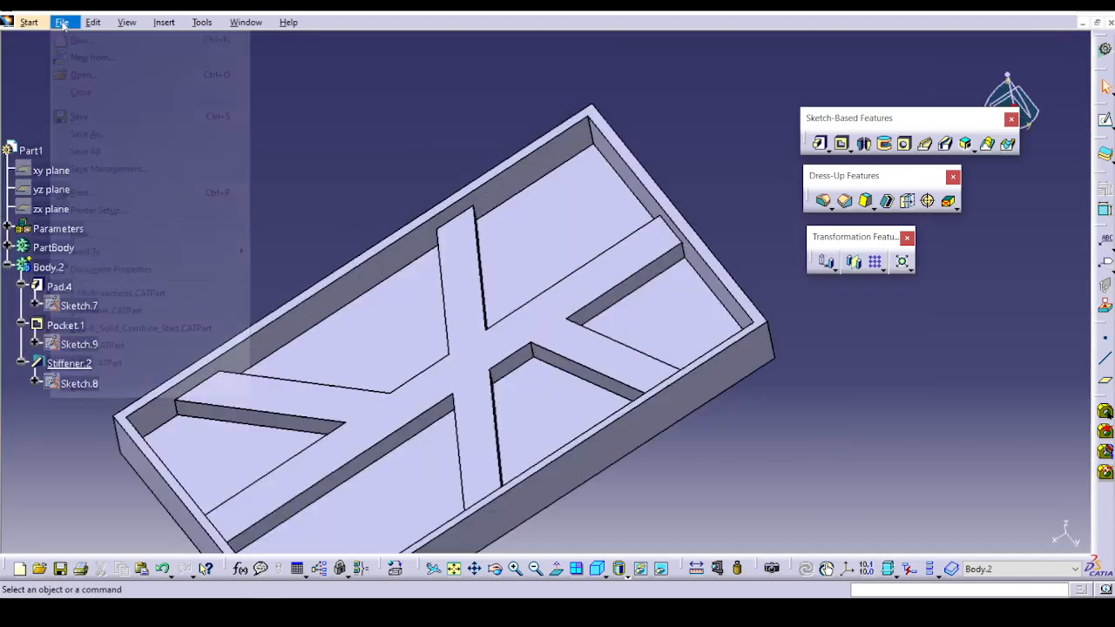
pyautogui.click(62, 21)
pyautogui.click(92, 75)
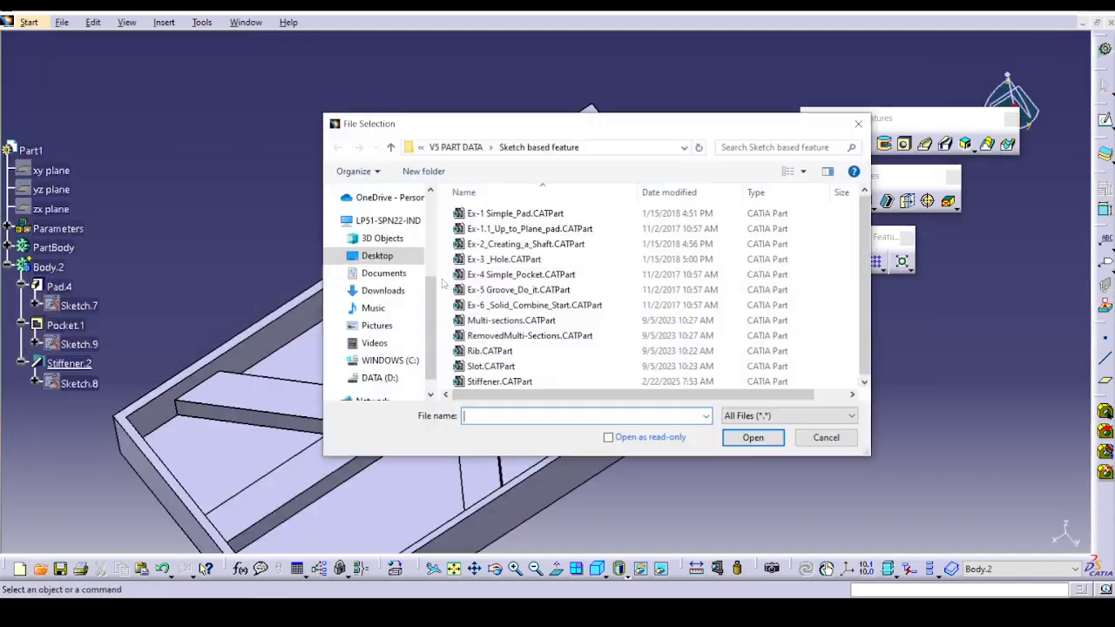
pyautogui.click(511, 321)
pyautogui.click(754, 437)
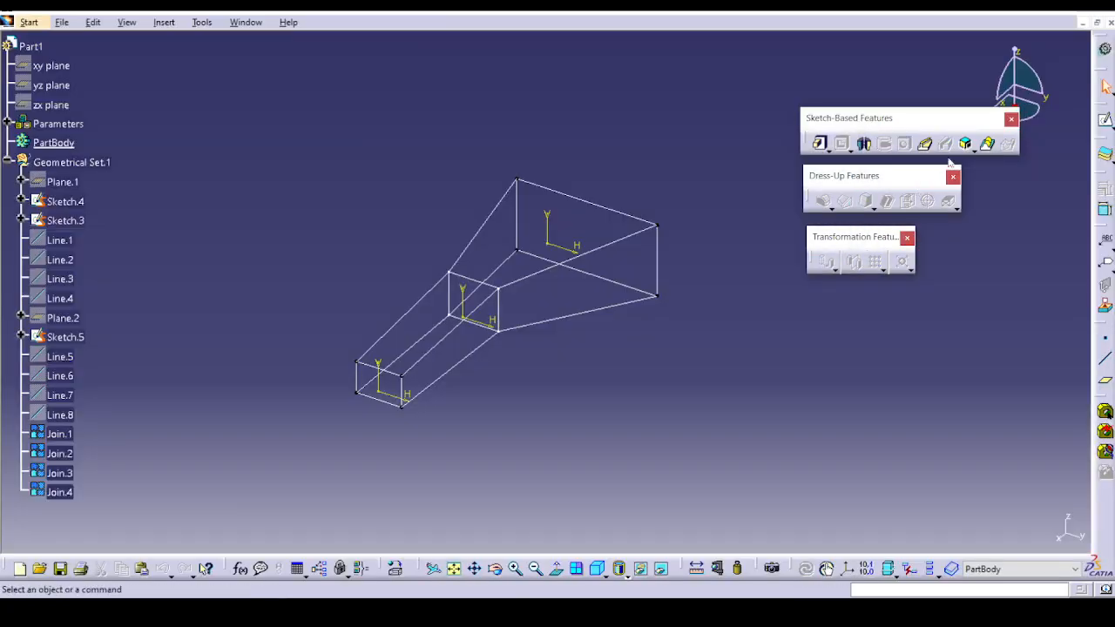
# Create a multi-sections solid through Sketch.3, Sketch.4 and Sketch.5, guided by Join.4, Join.1, Join.2 and Join.3, previewing it before accepting.
pyautogui.click(986, 144)
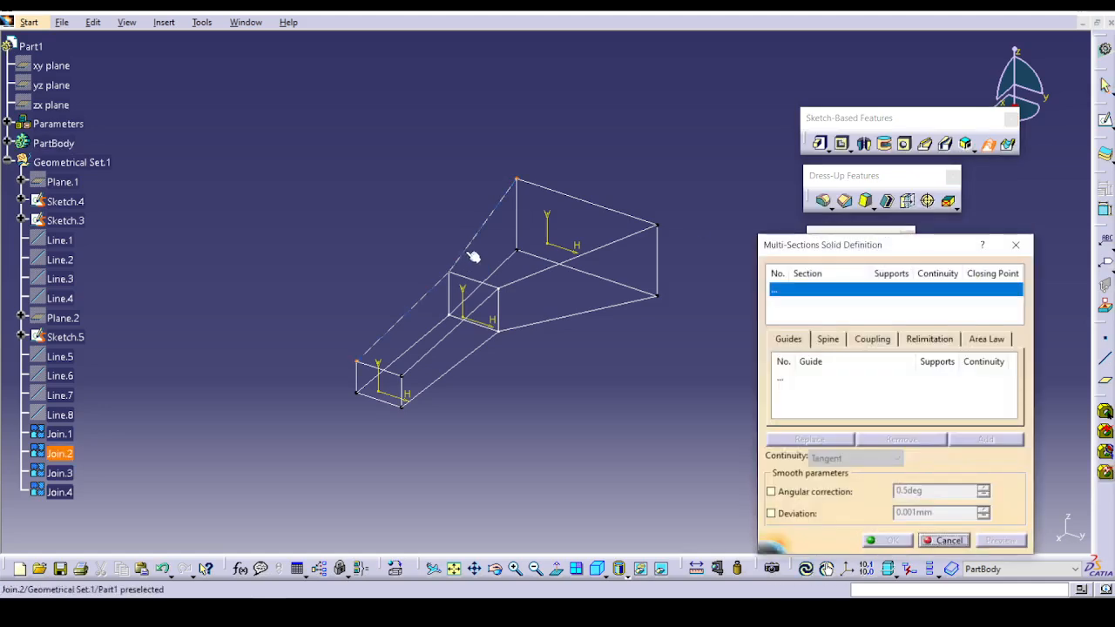
pyautogui.click(516, 235)
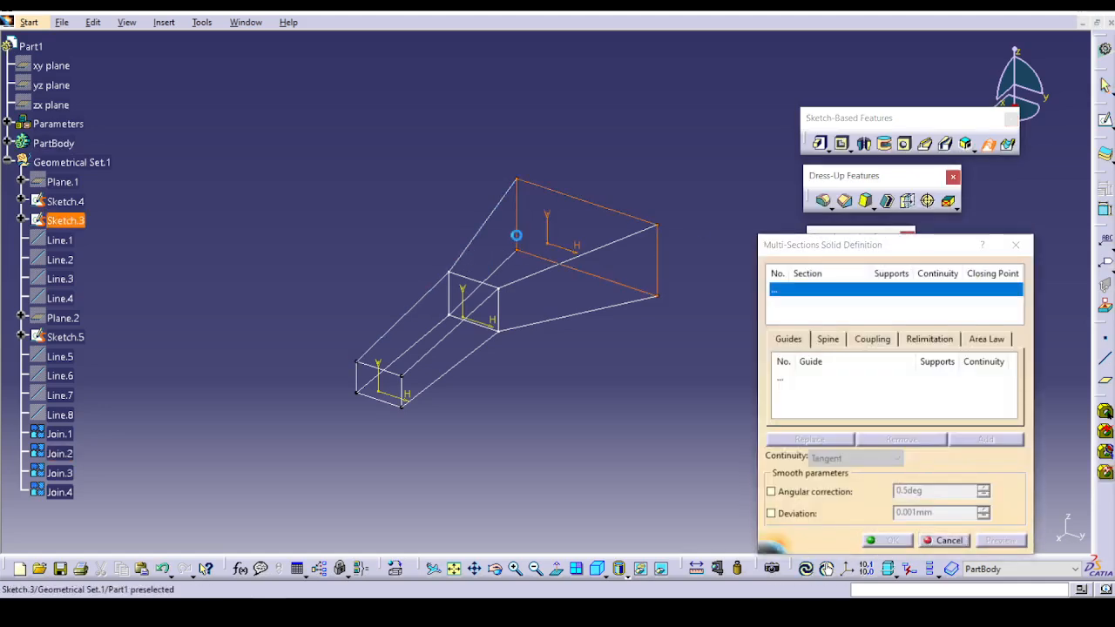
pyautogui.click(480, 283)
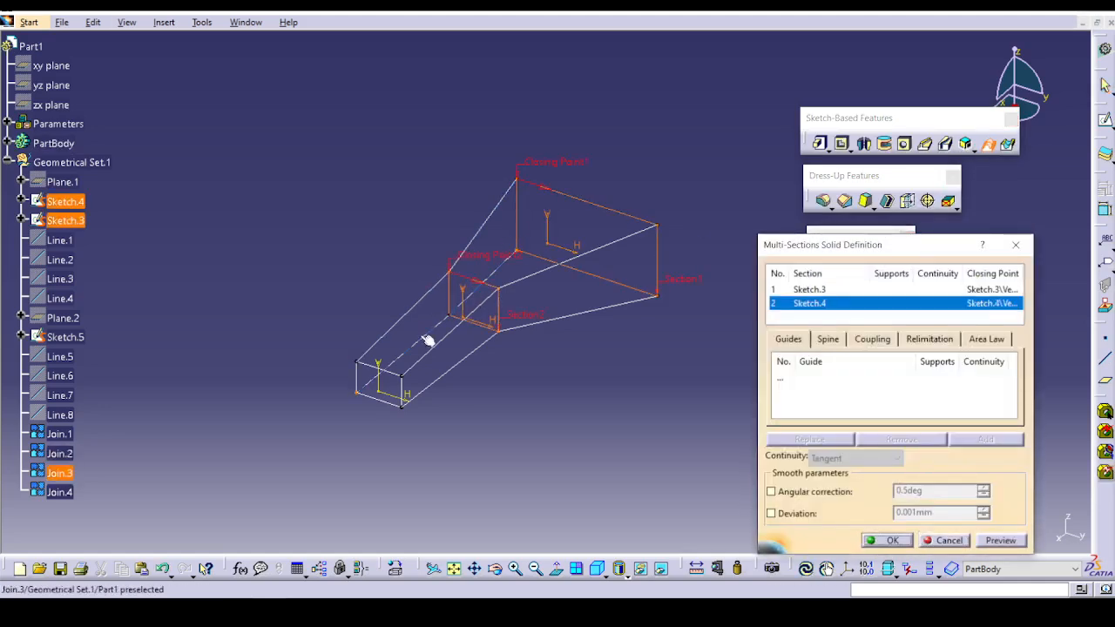
pyautogui.click(380, 370)
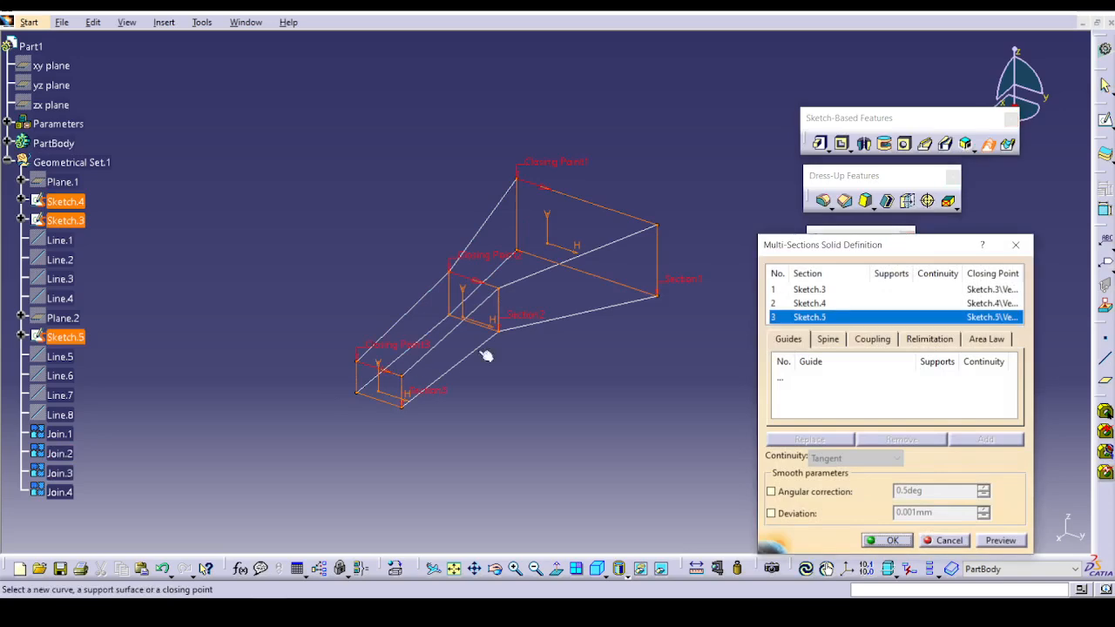
pyautogui.click(788, 383)
pyautogui.click(553, 321)
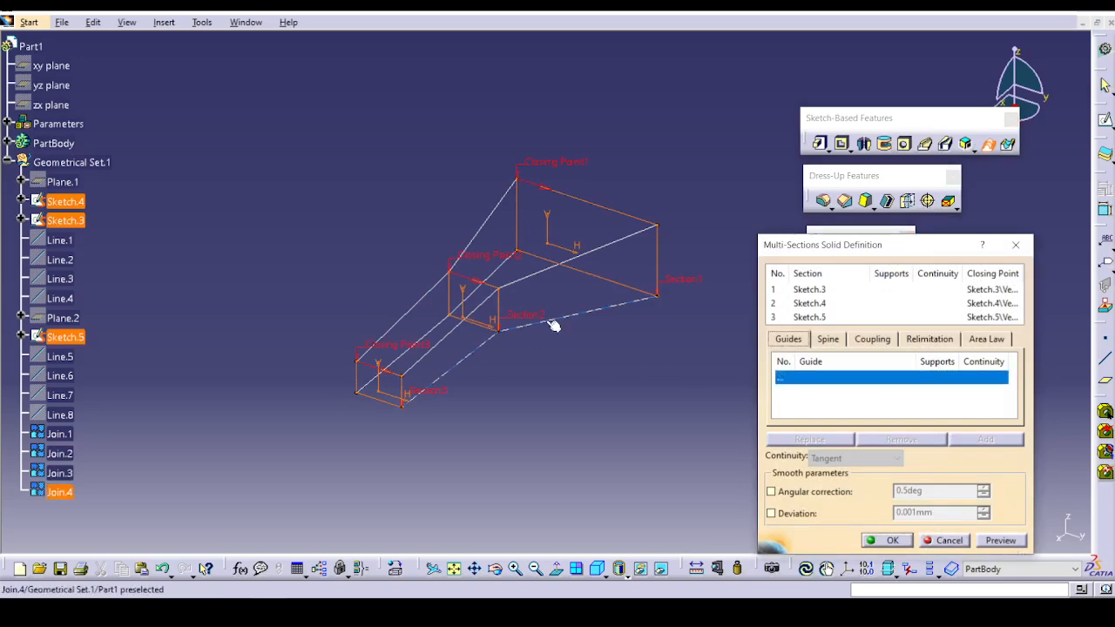
pyautogui.click(572, 258)
pyautogui.click(493, 229)
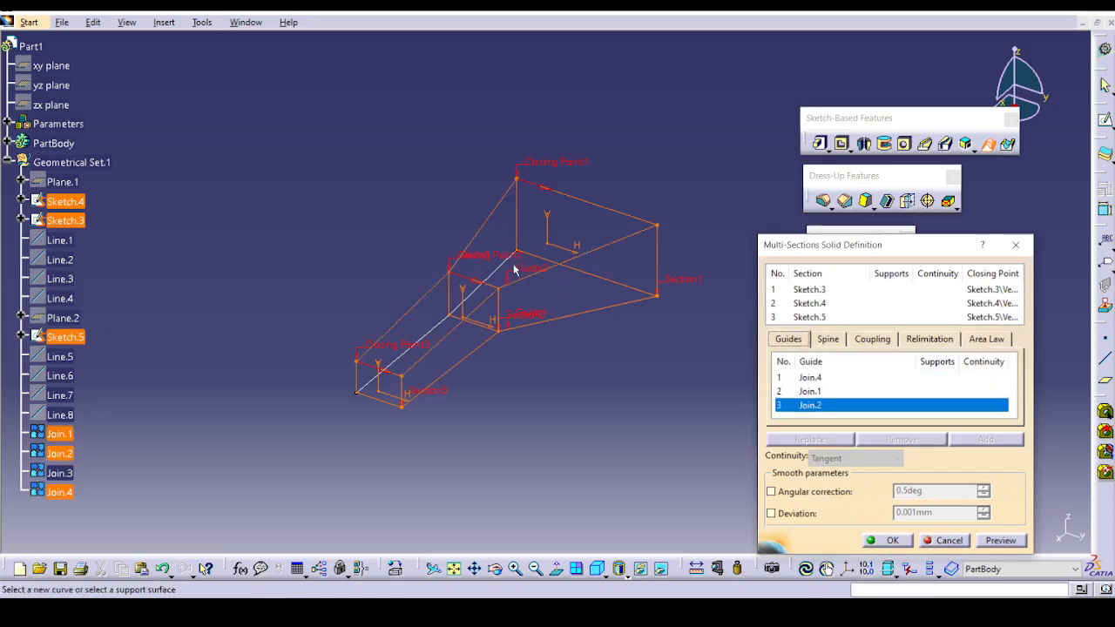
pyautogui.click(514, 271)
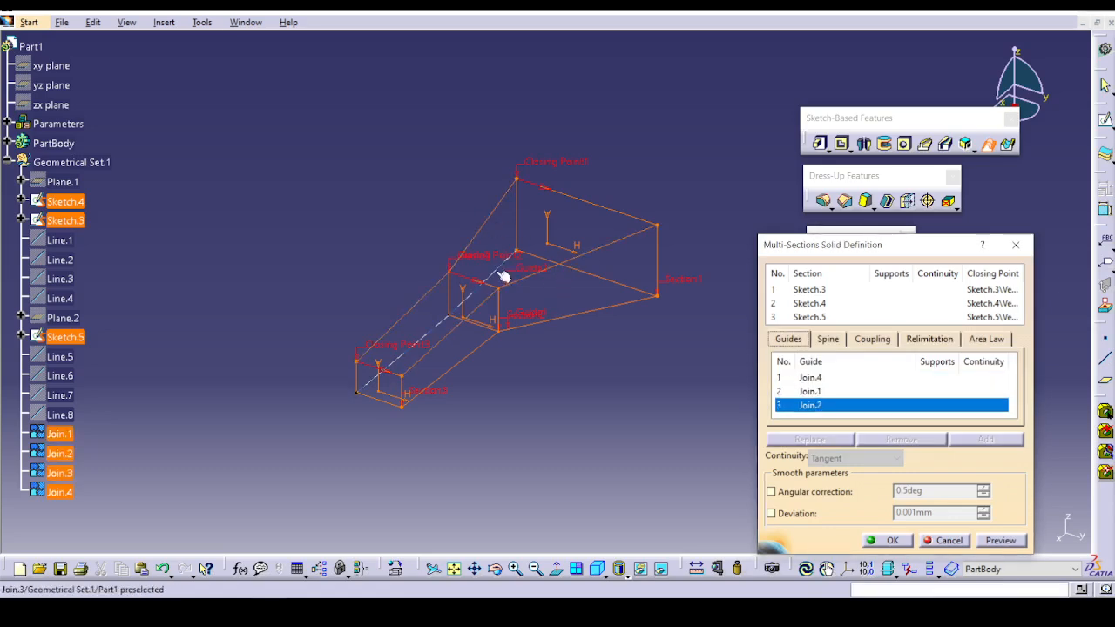
pyautogui.click(1000, 541)
pyautogui.click(882, 543)
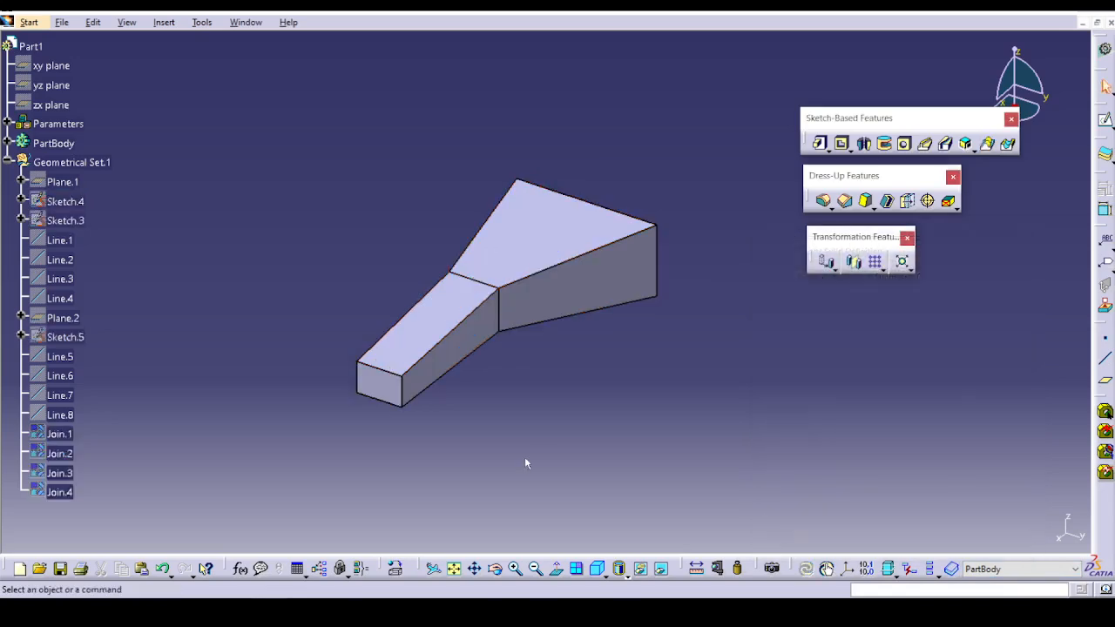
# Edit the multi-sections solid and try the section coupling modes Tangency and Tangency then curvature.
pyautogui.moveTo(525, 457)
pyautogui.mouseDown(button='middle')
pyautogui.moveTo(563, 378)
pyautogui.moveTo(618, 477)
pyautogui.mouseUp(button='middle')
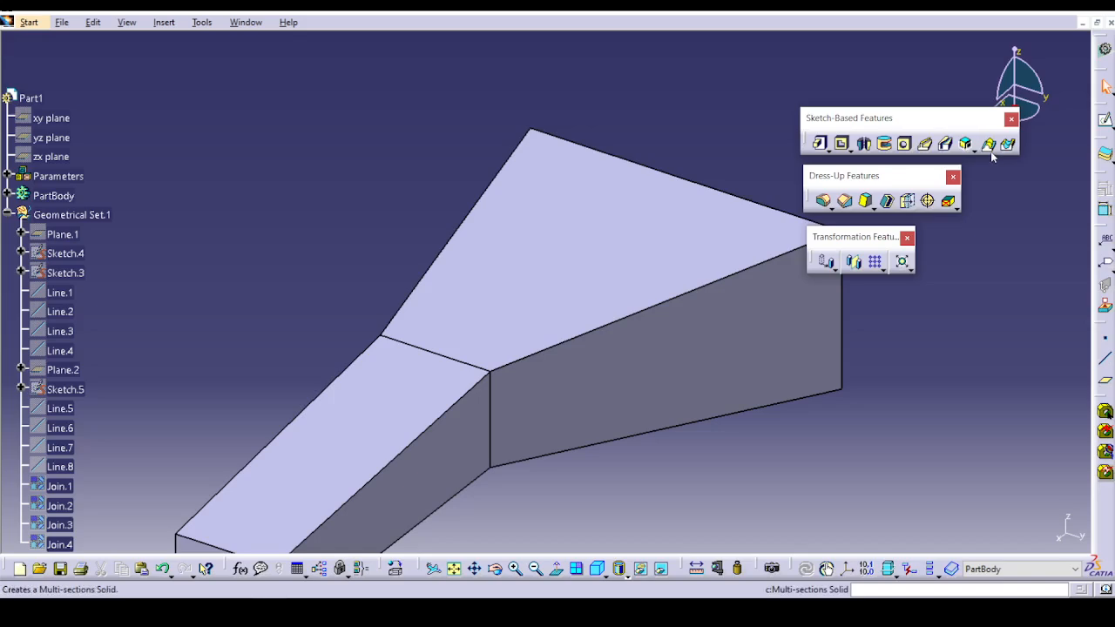
pyautogui.moveTo(608, 312); pyautogui.dragTo(628, 260, button='middle')
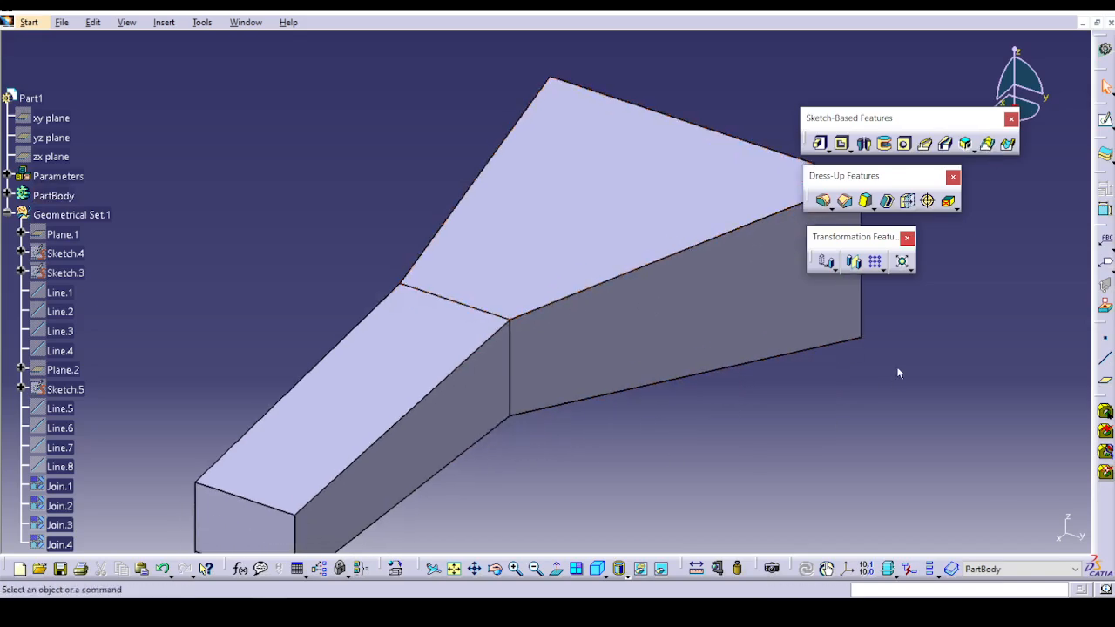
pyautogui.doubleClick(488, 253)
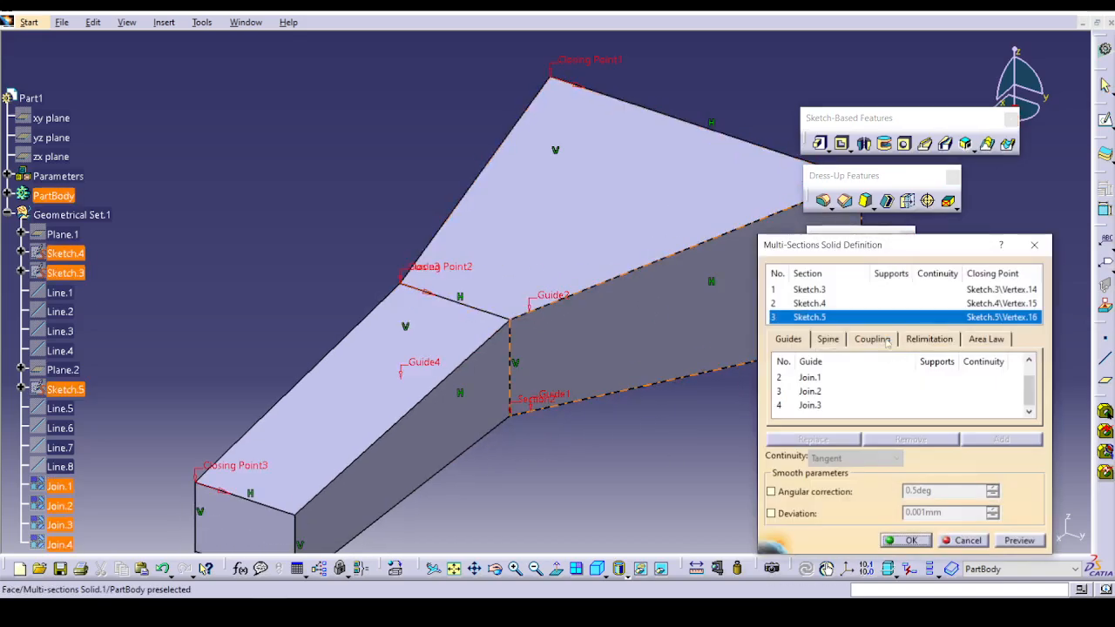
pyautogui.click(872, 339)
pyautogui.click(959, 359)
pyautogui.click(914, 374)
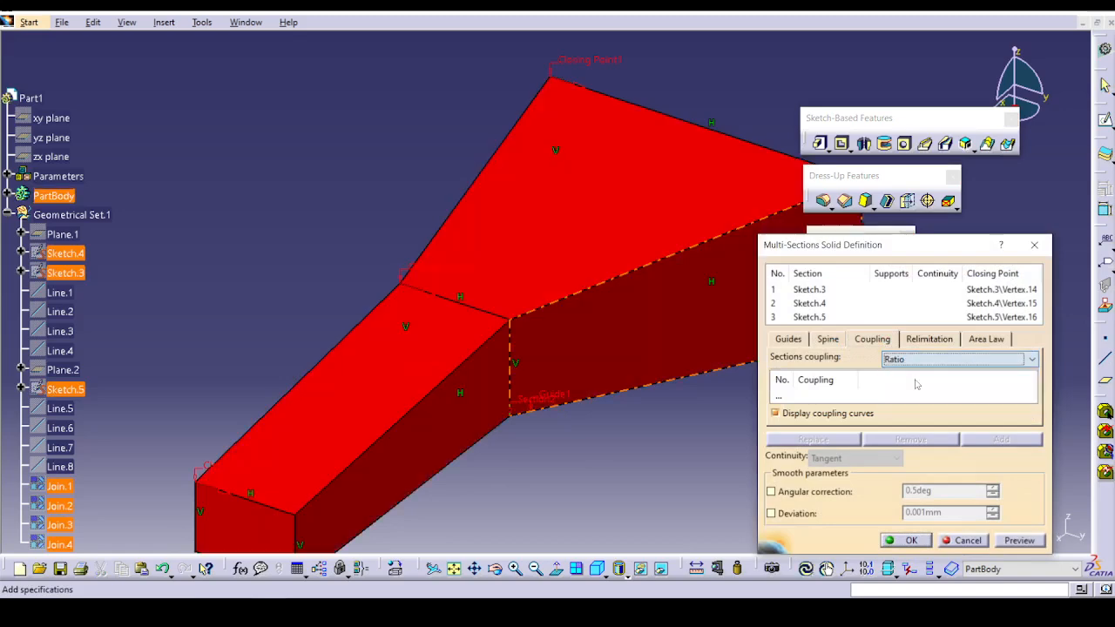
pyautogui.click(910, 360)
pyautogui.click(915, 383)
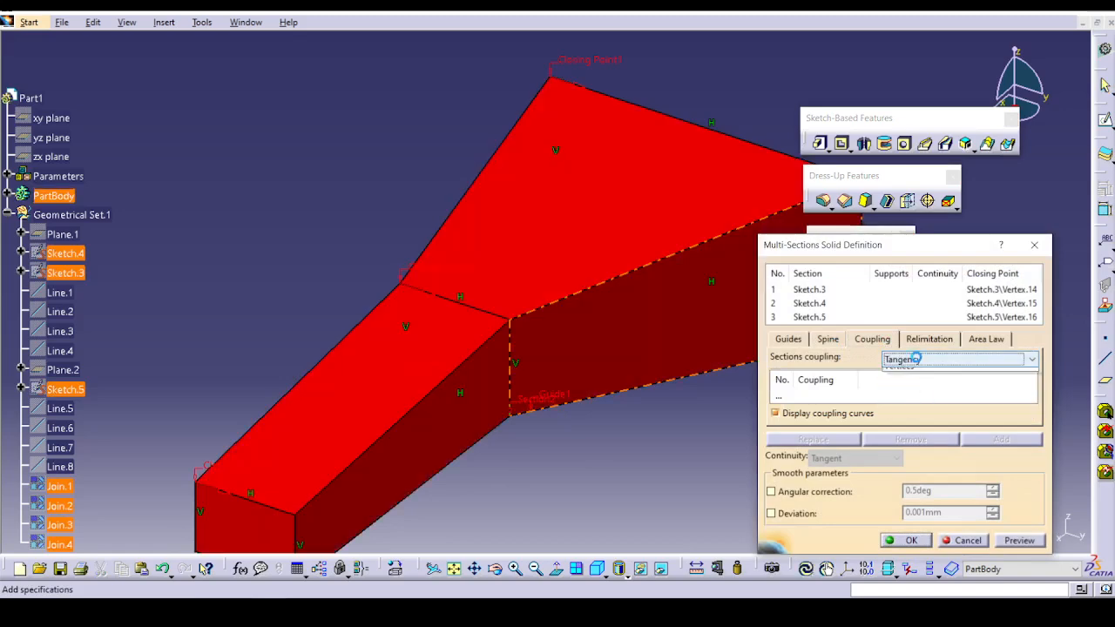
pyautogui.click(917, 359)
pyautogui.click(926, 397)
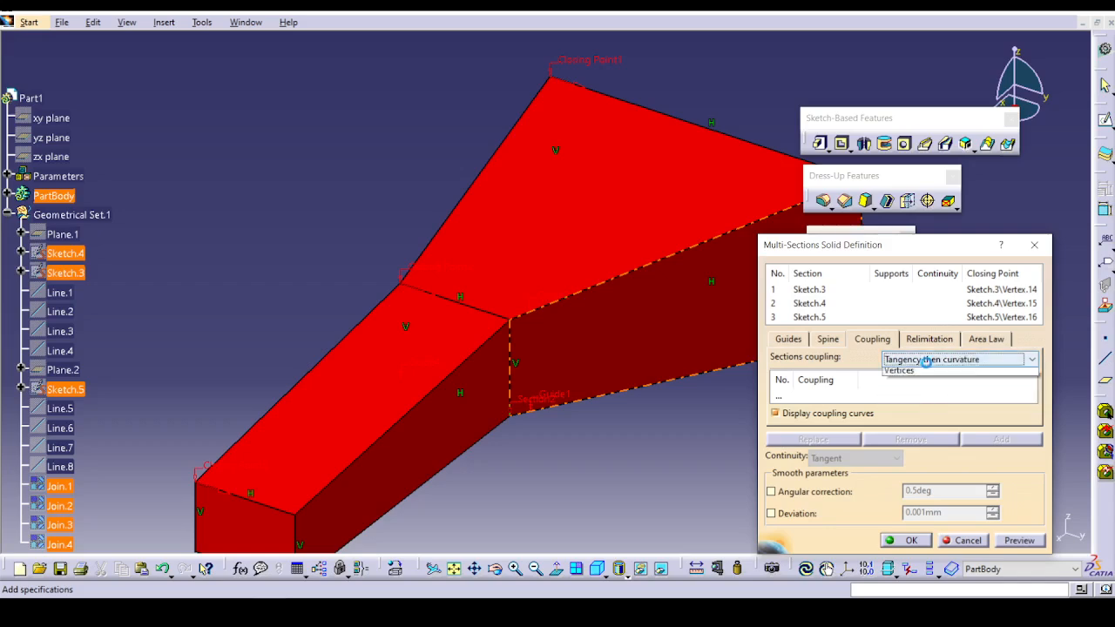
pyautogui.click(925, 360)
pyautogui.click(925, 364)
# Review the spine, coupling and relimitation settings of the multi-sections solid, and accept the definition.
pyautogui.click(844, 339)
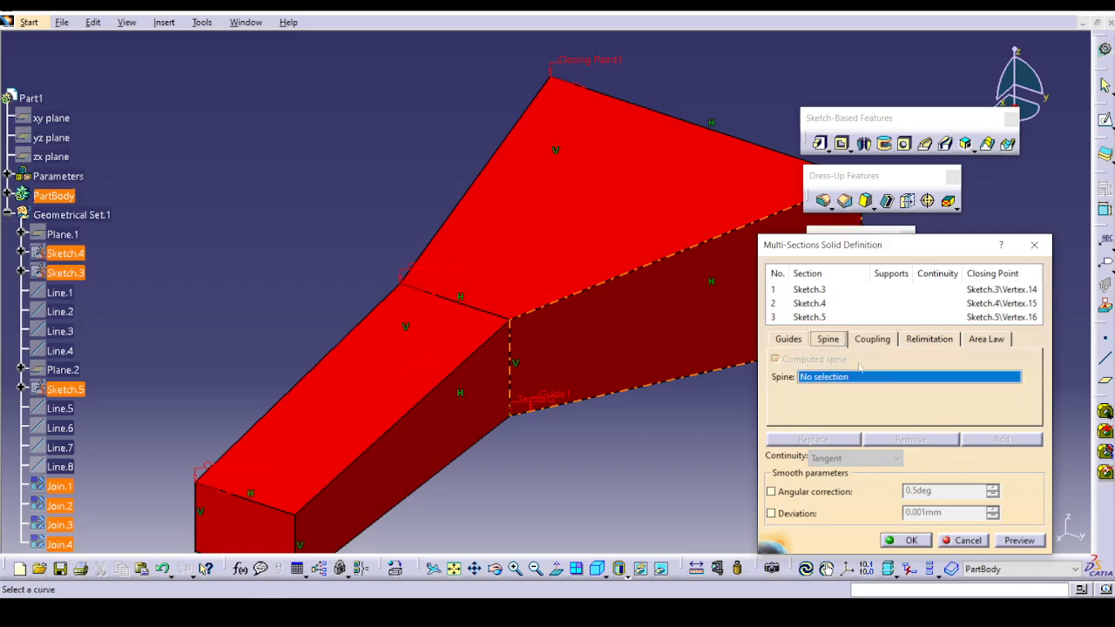
pyautogui.click(876, 339)
pyautogui.click(926, 346)
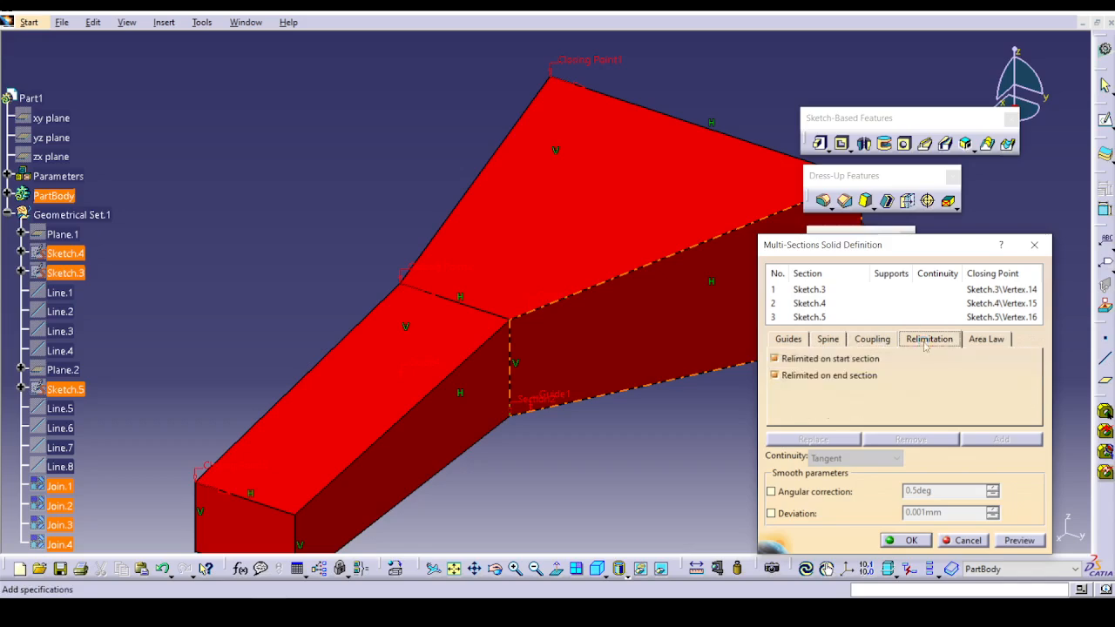
pyautogui.click(906, 541)
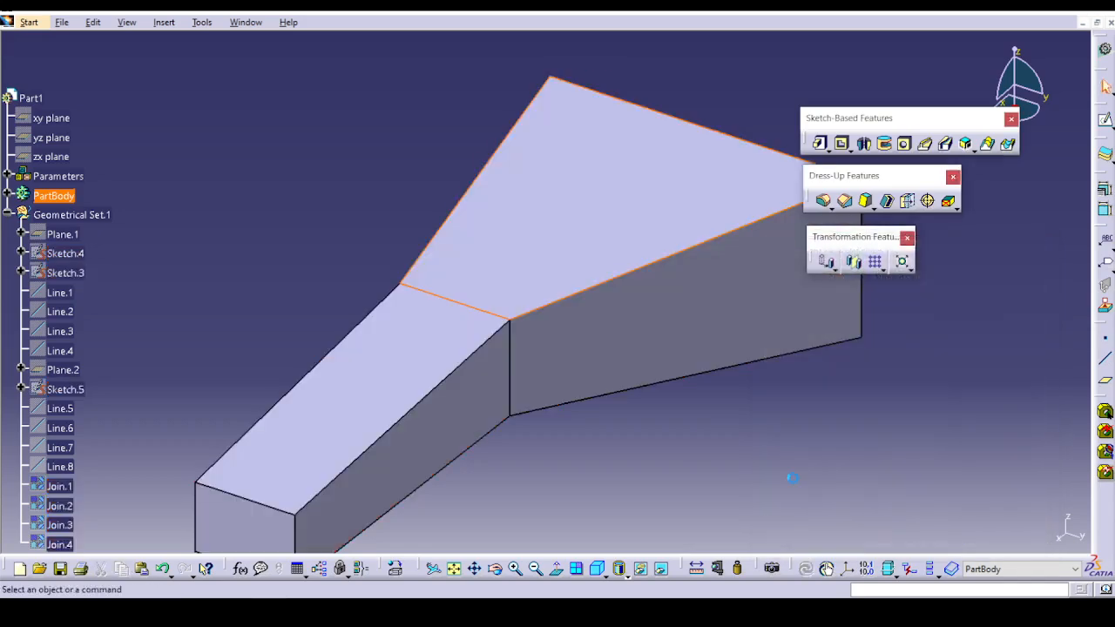
# Open RemovedMulti-Sections.CATPart from the Sketch based feature folder.
pyautogui.moveTo(792, 473)
pyautogui.mouseDown(button='middle')
pyautogui.moveTo(643, 403)
pyautogui.moveTo(677, 386)
pyautogui.mouseUp(button='middle')
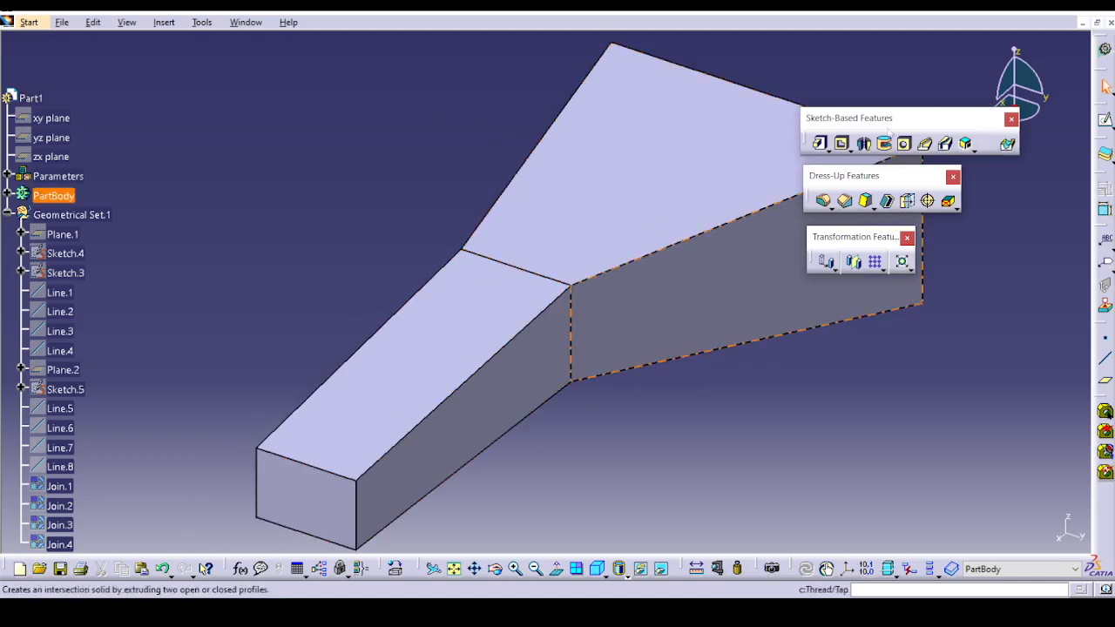
pyautogui.click(63, 22)
pyautogui.click(88, 75)
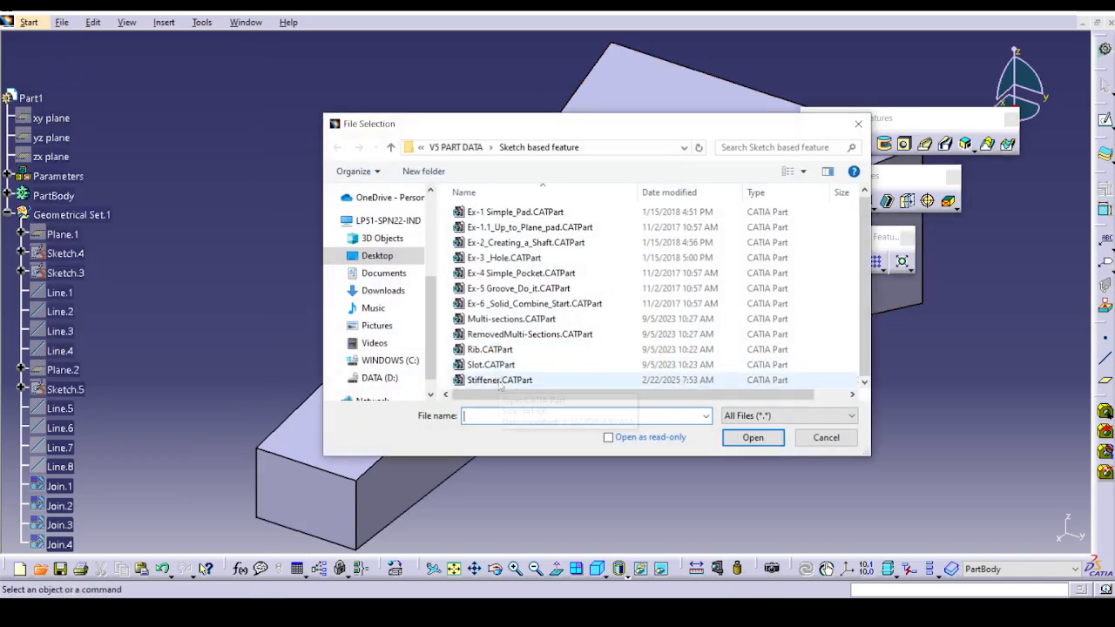
pyautogui.click(516, 335)
pyautogui.click(752, 438)
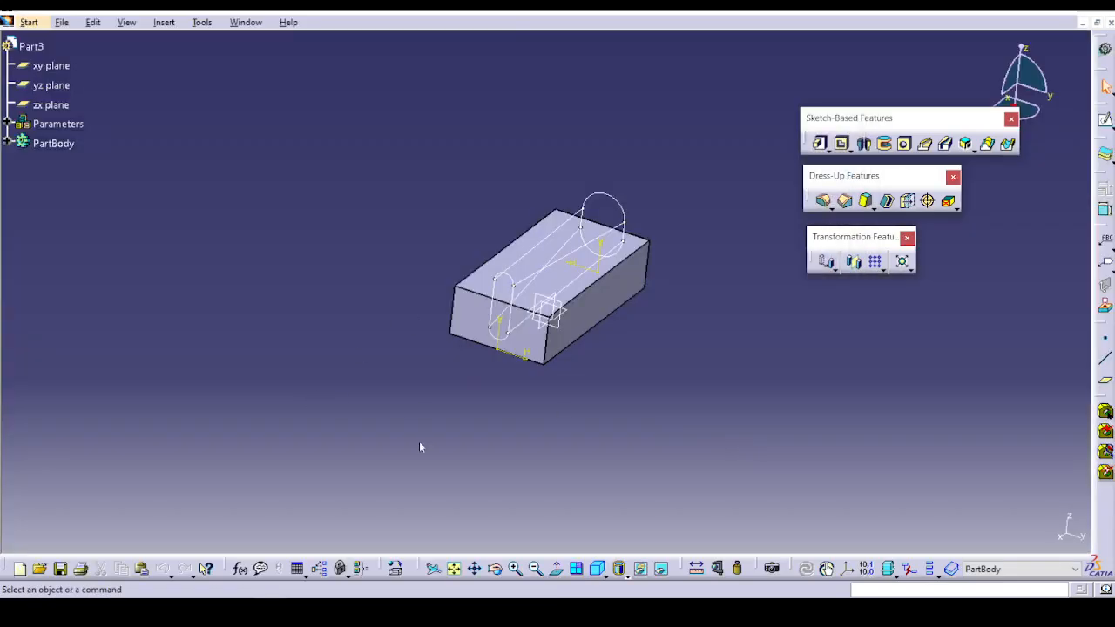
# Try to cut the block with a removed multi-sections solid through Sketch.3 and Sketch.4, preview it, and cancel the definition.
pyautogui.moveTo(419, 443); pyautogui.dragTo(422, 353, button='middle')
pyautogui.moveTo(811, 410); pyautogui.dragTo(683, 364, button='middle')
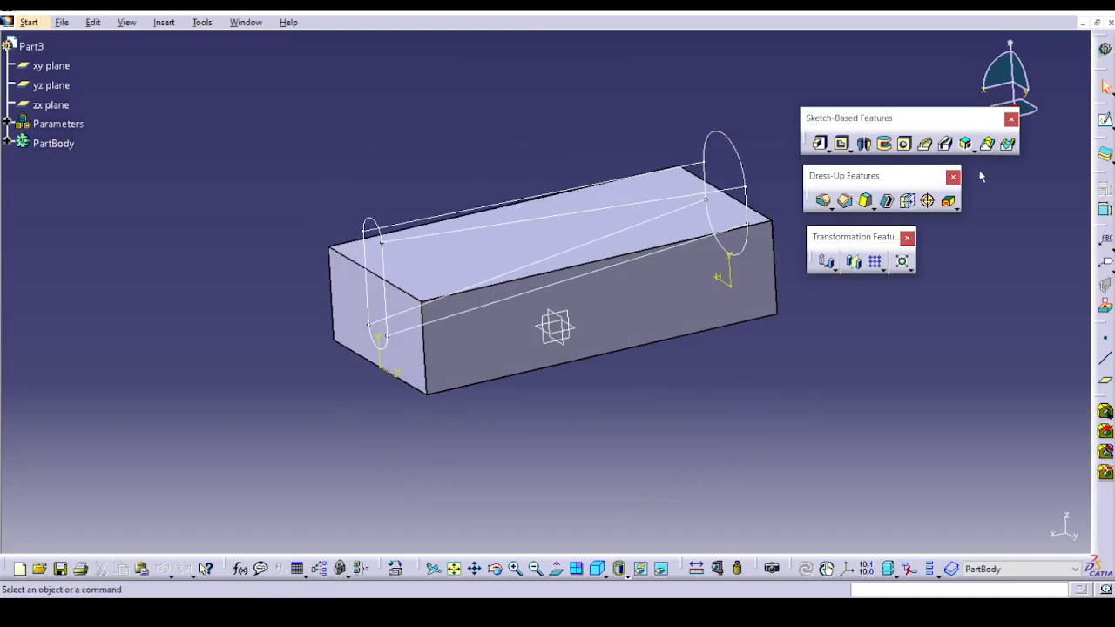
pyautogui.click(1008, 143)
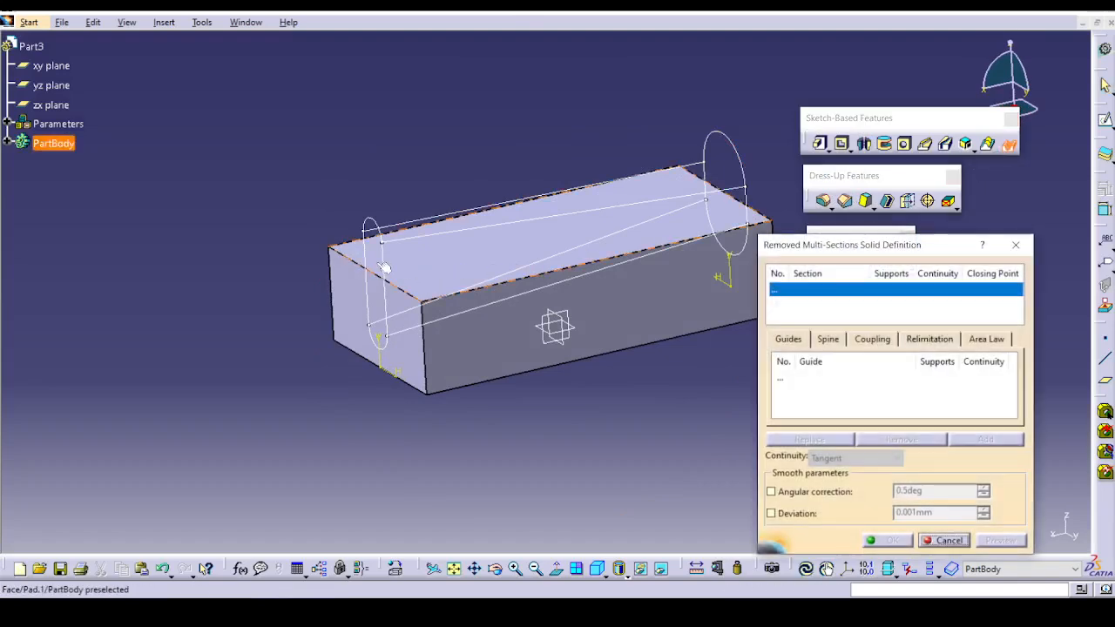
pyautogui.click(388, 264)
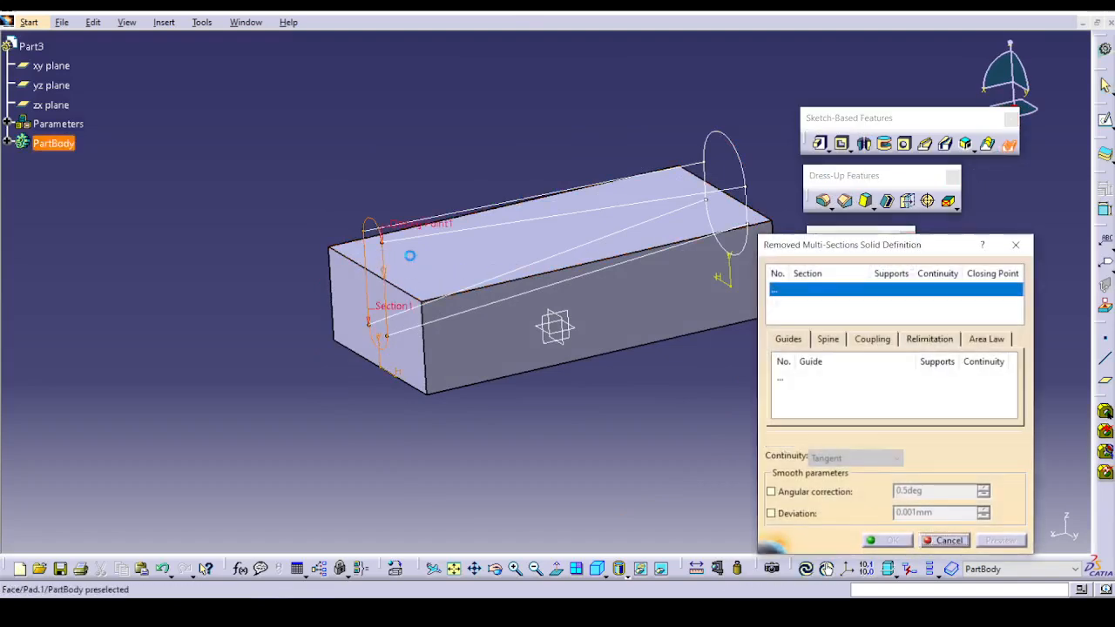
pyautogui.click(738, 158)
pyautogui.moveTo(732, 161)
pyautogui.mouseDown(button='middle')
pyautogui.moveTo(615, 286)
pyautogui.moveTo(75, 412)
pyautogui.moveTo(169, 373)
pyautogui.moveTo(490, 331)
pyautogui.moveTo(508, 259)
pyautogui.moveTo(461, 351)
pyautogui.mouseUp(button='middle')
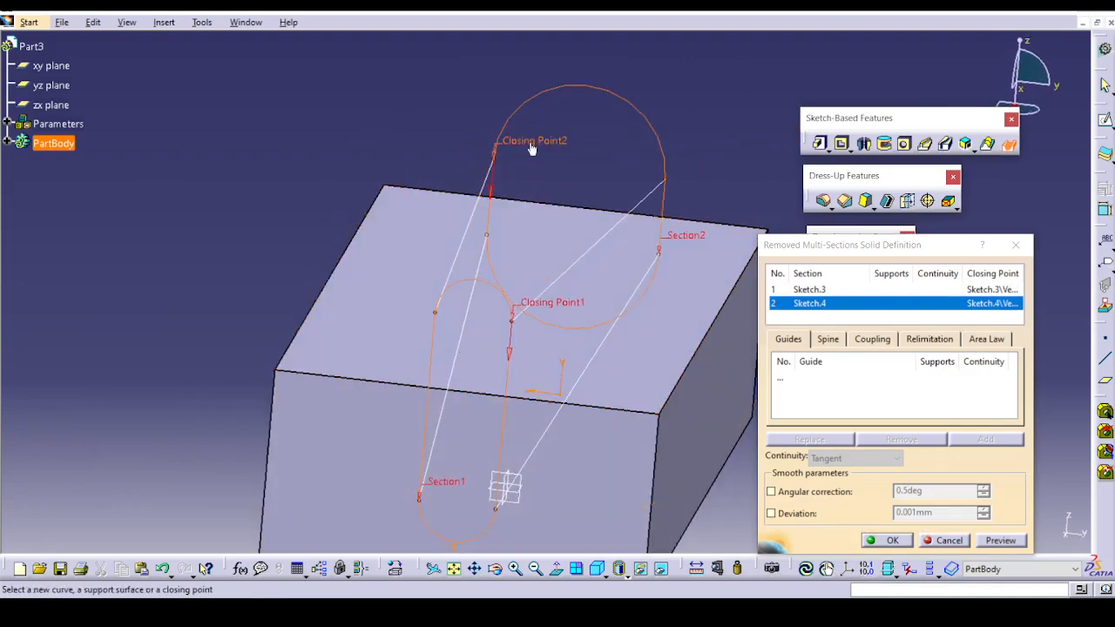
pyautogui.click(889, 540)
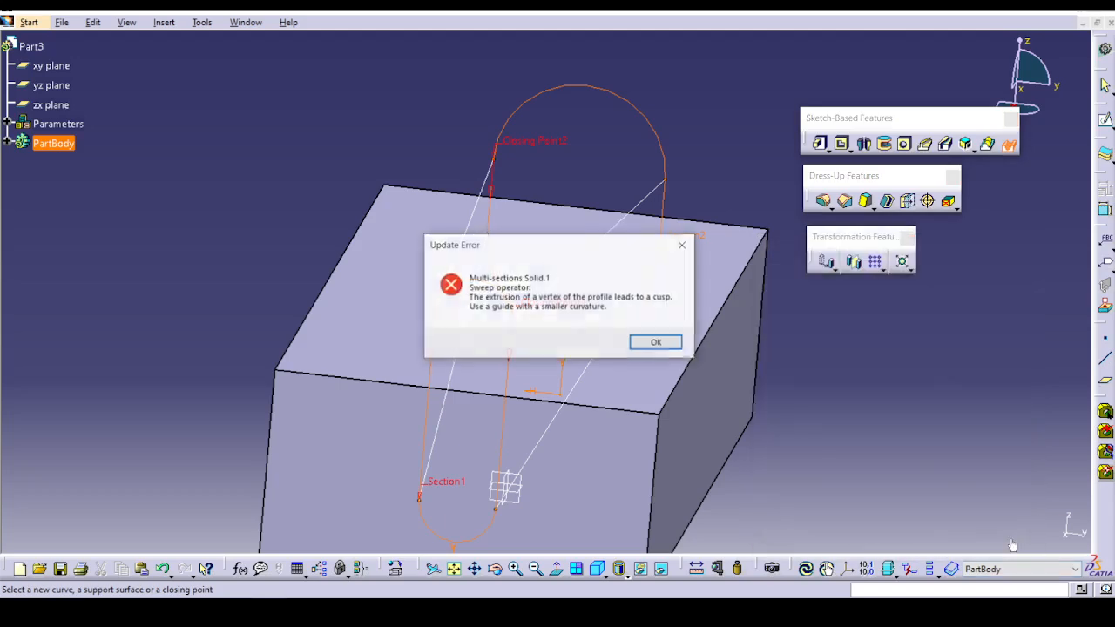
pyautogui.click(657, 343)
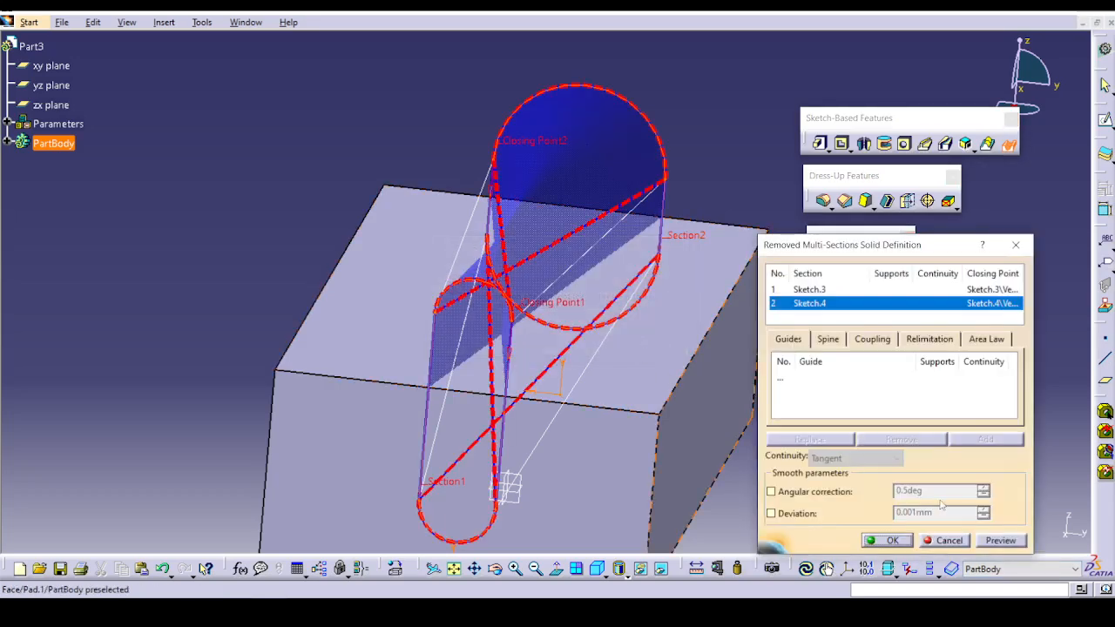
pyautogui.click(949, 541)
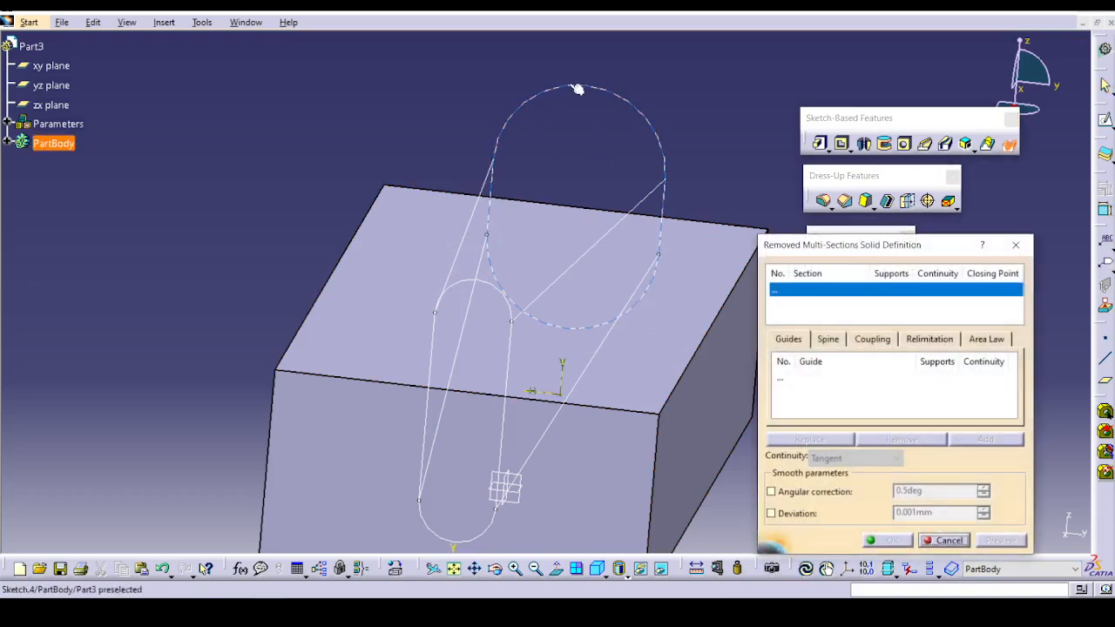
# Cut the block with a removed multi-sections solid through Sketch.4 and Sketch.3, aligning Sketch.3's closing point and direction with Sketch.4's.
pyautogui.click(578, 87)
pyautogui.click(482, 286)
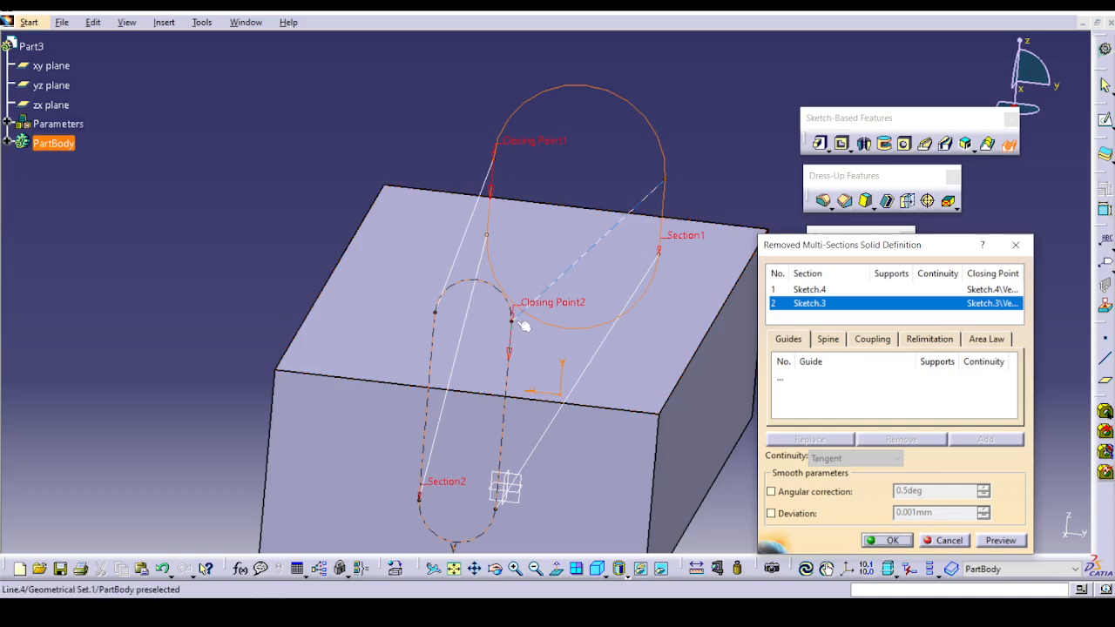
pyautogui.rightClick(562, 310)
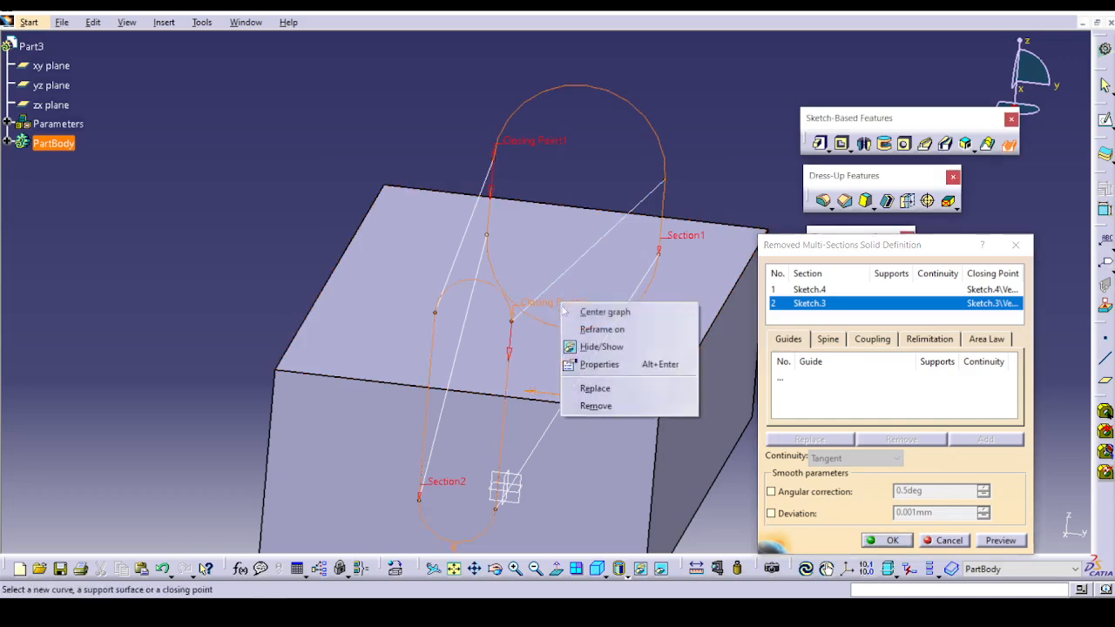
pyautogui.click(596, 388)
pyautogui.click(440, 307)
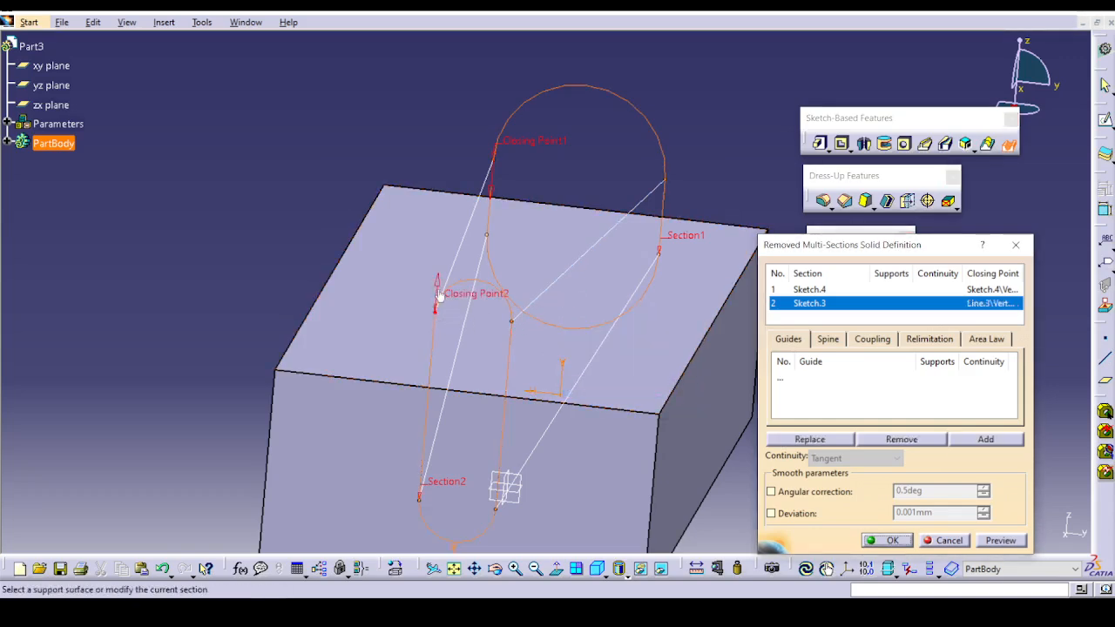
pyautogui.click(437, 282)
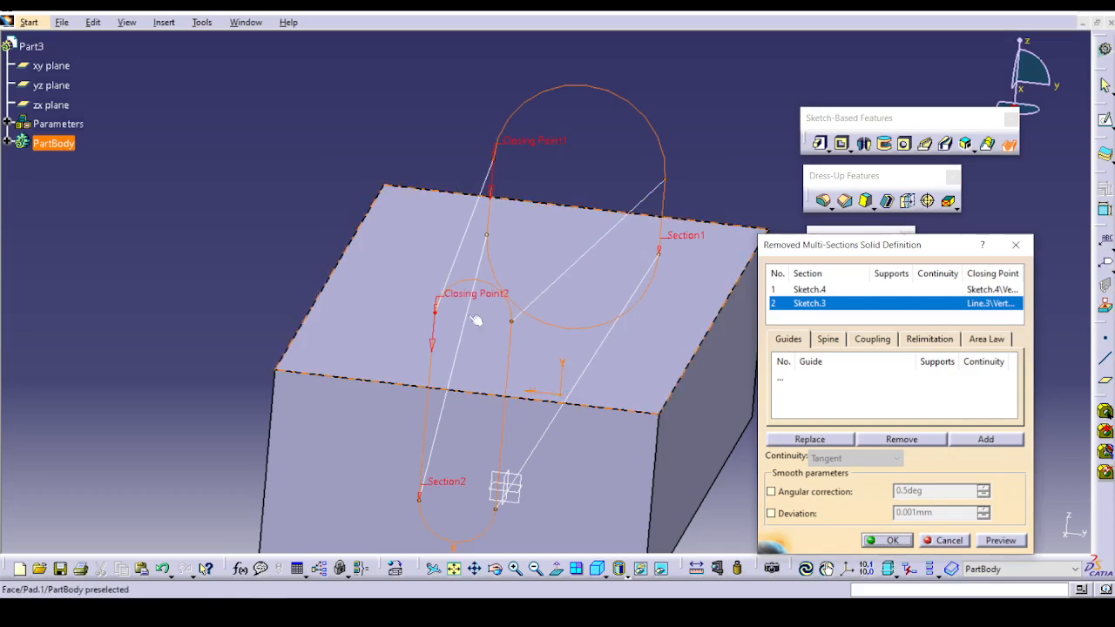
pyautogui.click(1000, 540)
pyautogui.click(889, 540)
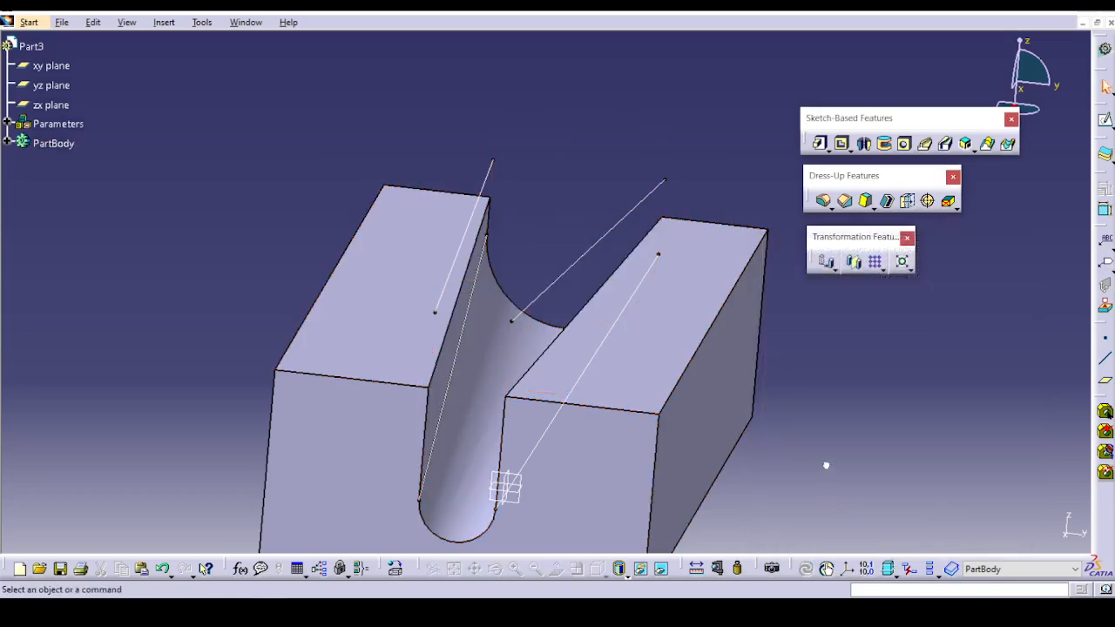
# Edit the removed multi-sections solid to follow guides Line.1, Line.4, Line.3 and Line.2, preview it, and accept.
pyautogui.moveTo(747, 439); pyautogui.dragTo(175, 231, button='middle')
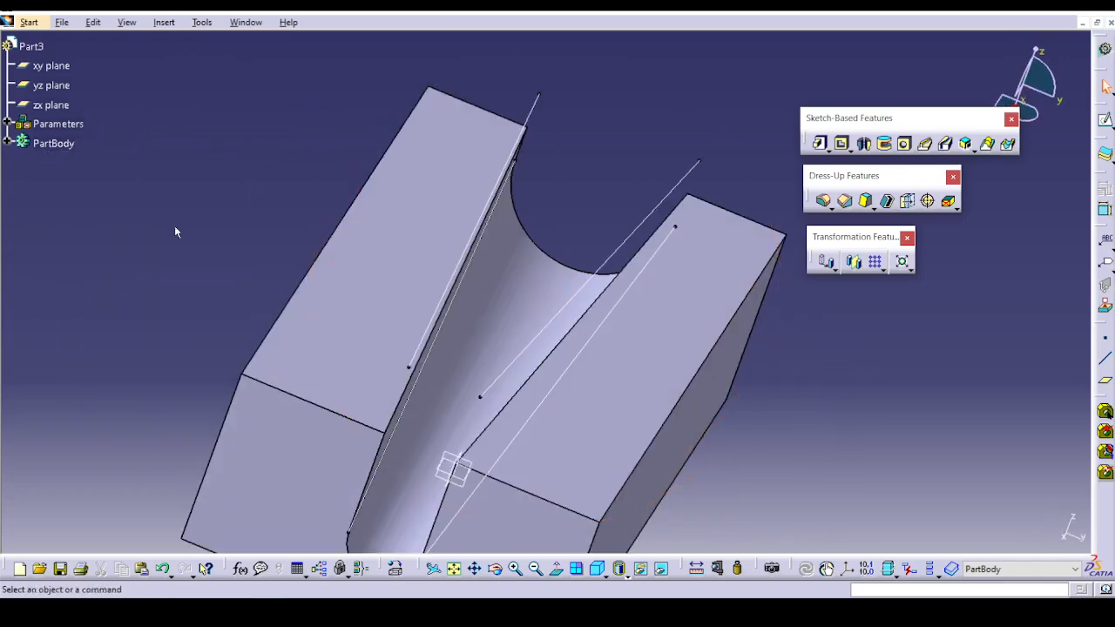
pyautogui.click(6, 143)
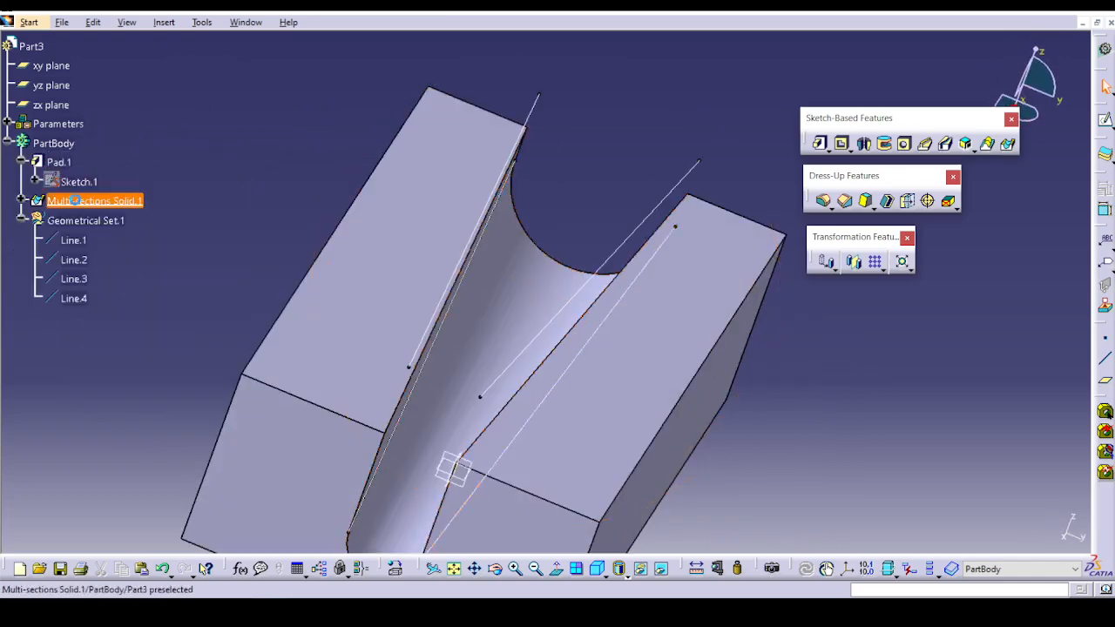
pyautogui.doubleClick(91, 201)
pyautogui.moveTo(455, 300); pyautogui.dragTo(378, 248, button='middle')
pyautogui.click(902, 379)
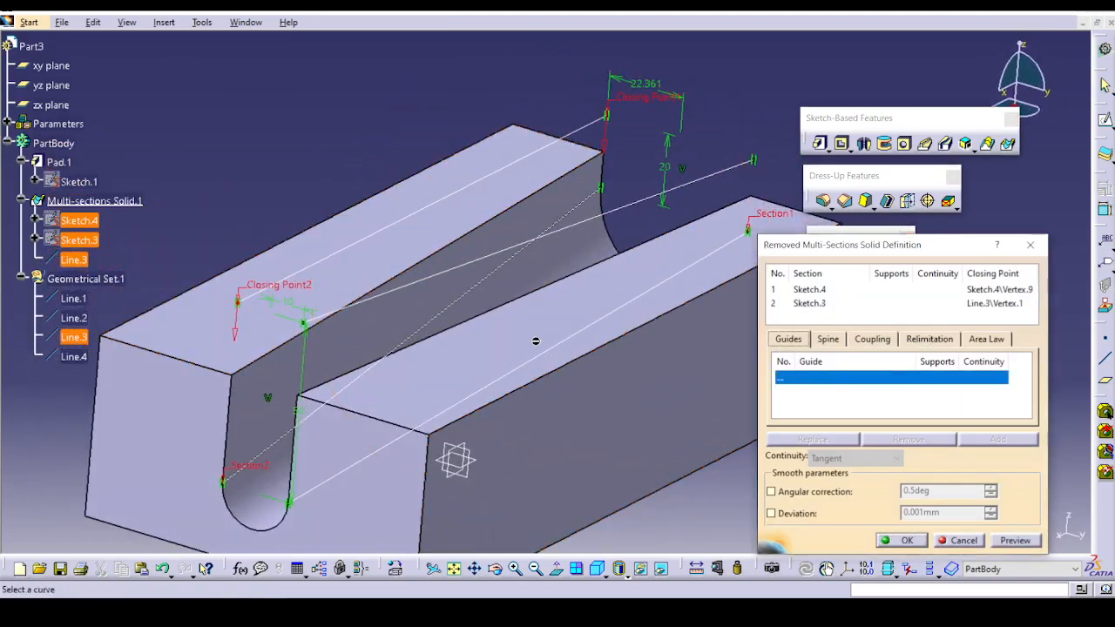
pyautogui.click(330, 473)
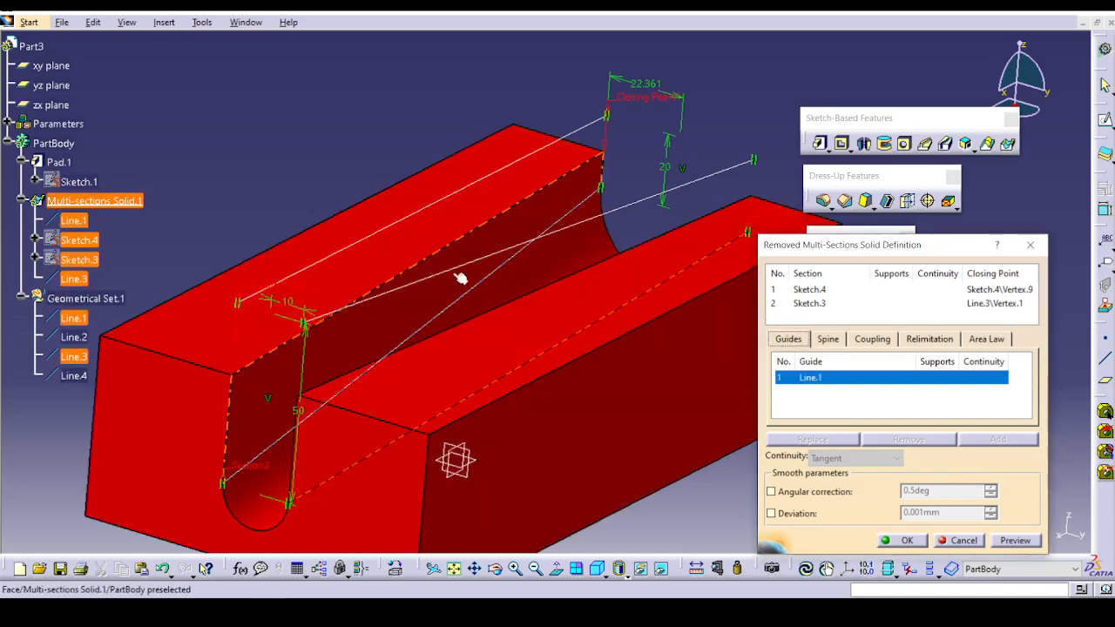
pyautogui.click(466, 269)
pyautogui.click(406, 224)
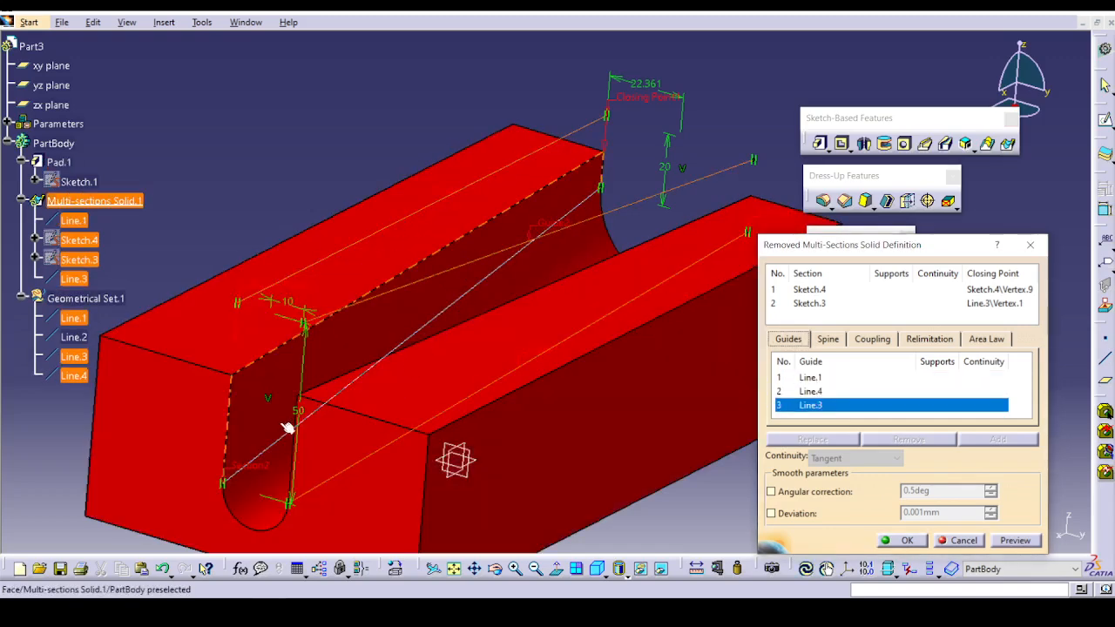
pyautogui.click(290, 431)
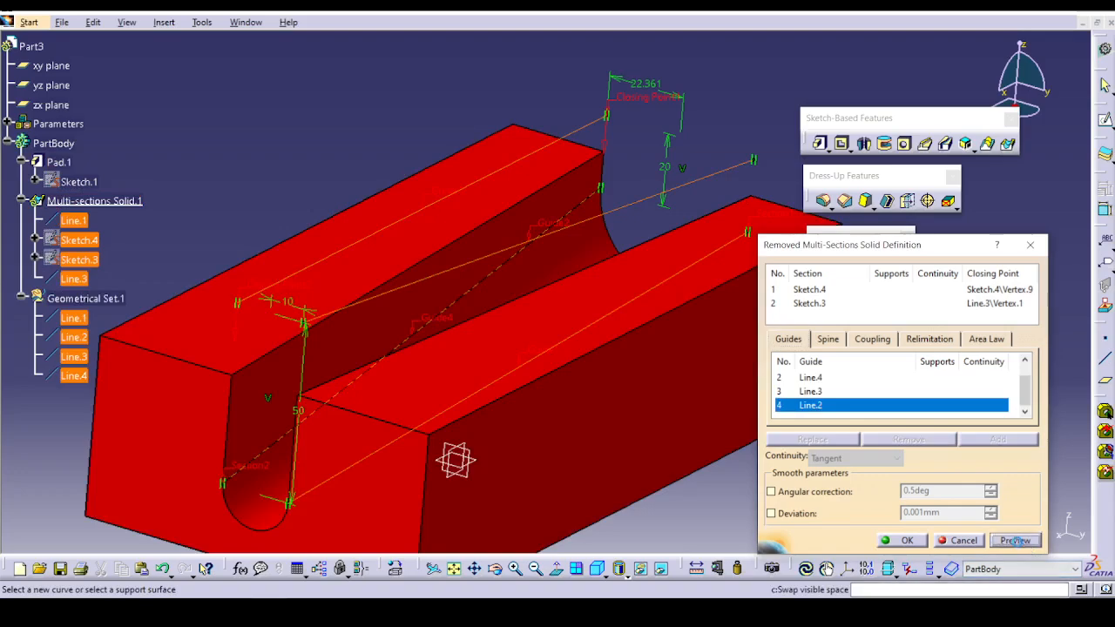
pyautogui.click(1015, 540)
pyautogui.click(904, 540)
# Inspect the finished cut in the block and close the open part documents.
pyautogui.moveTo(683, 495)
pyautogui.mouseDown(button='middle')
pyautogui.moveTo(706, 427)
pyautogui.moveTo(678, 498)
pyautogui.mouseUp(button='middle')
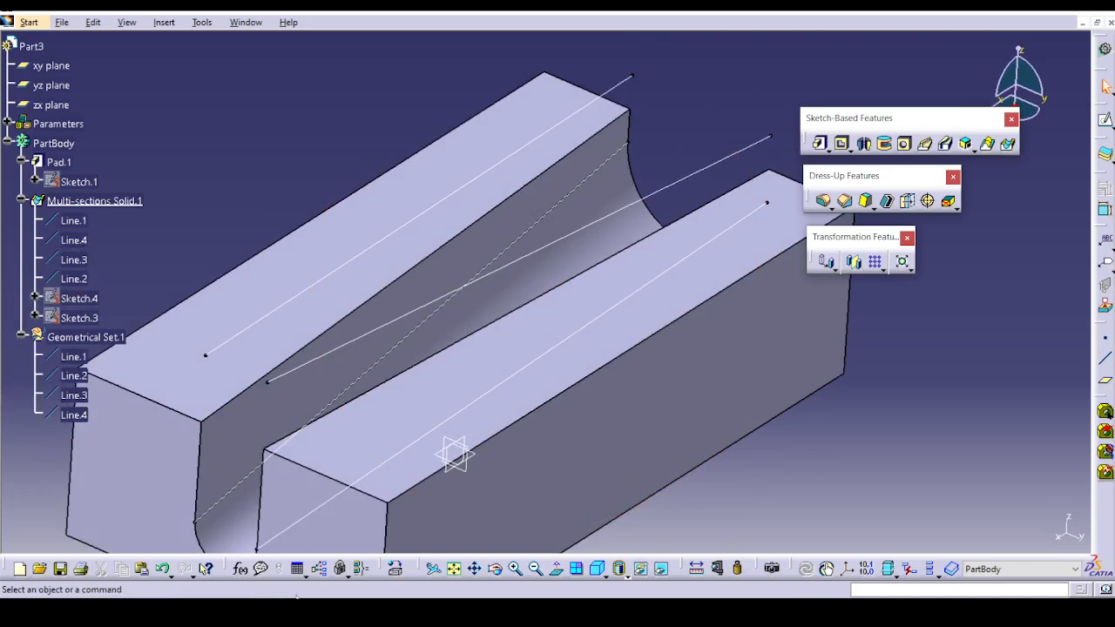
pyautogui.click(1105, 413)
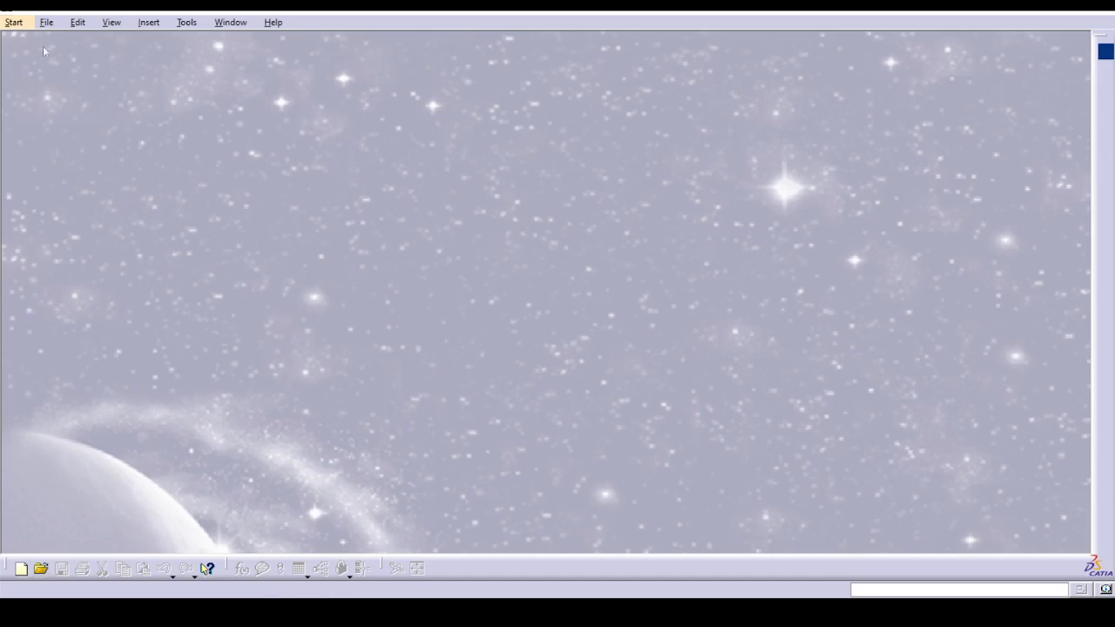
# Open Ex-1_filletinganedge_JA.CATPart from the Edge Fillet folder of the DressUp Feature exercises.
pyautogui.click(46, 21)
pyautogui.click(61, 74)
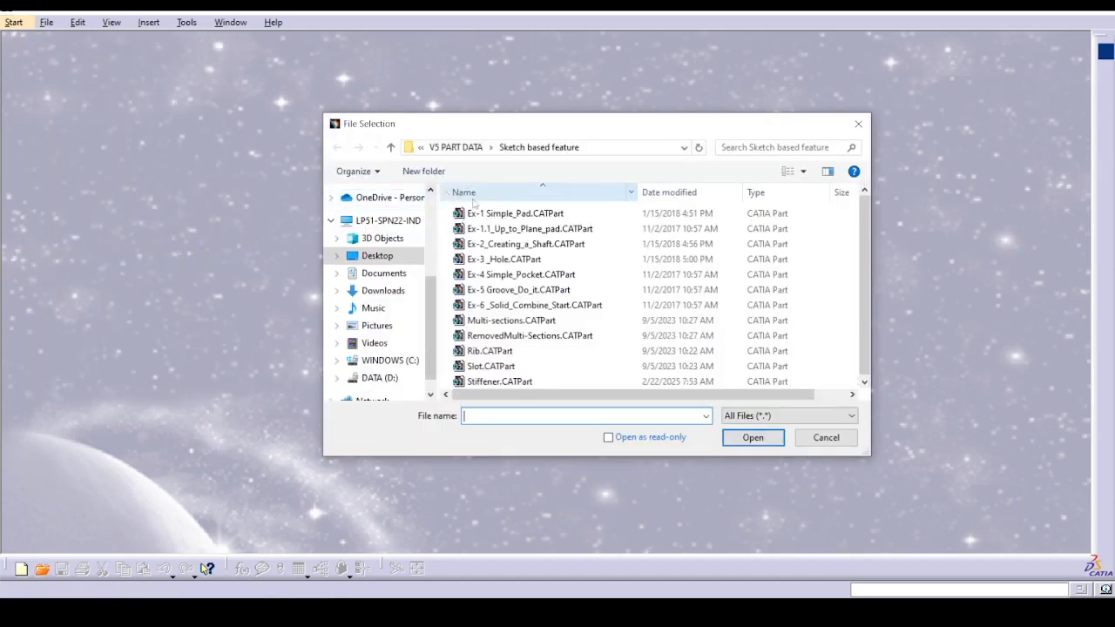
pyautogui.click(456, 148)
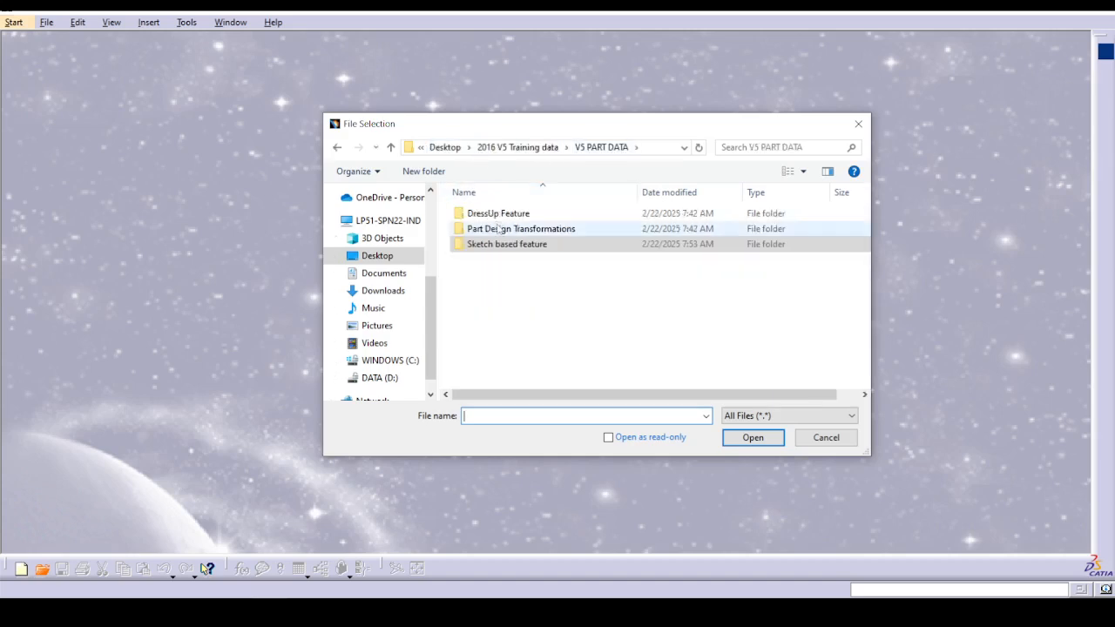
pyautogui.doubleClick(508, 213)
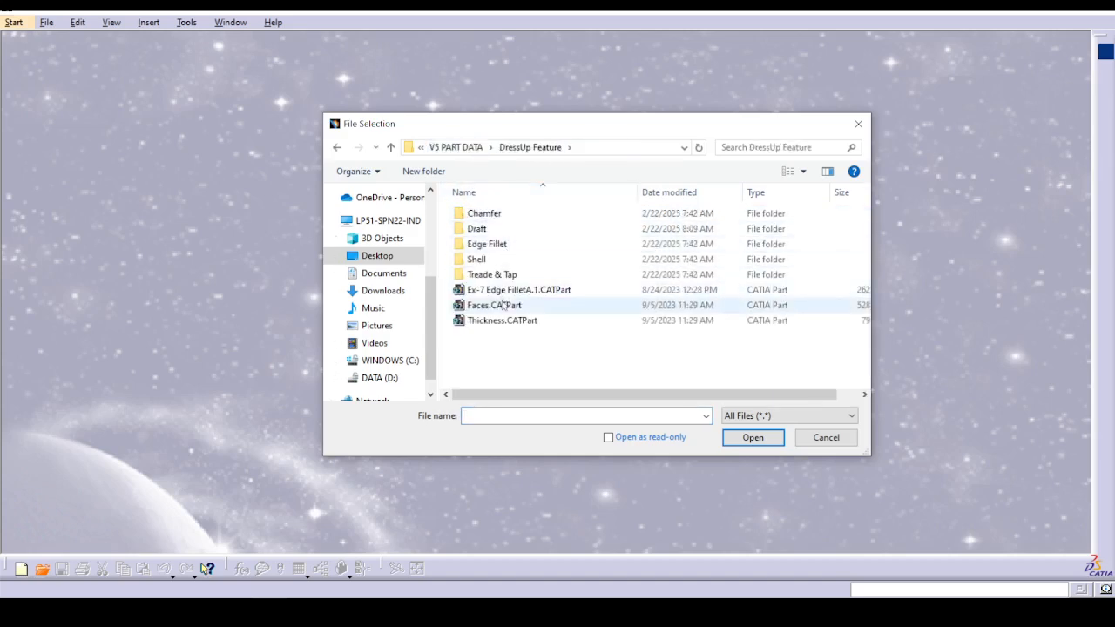
pyautogui.doubleClick(516, 243)
pyautogui.click(523, 214)
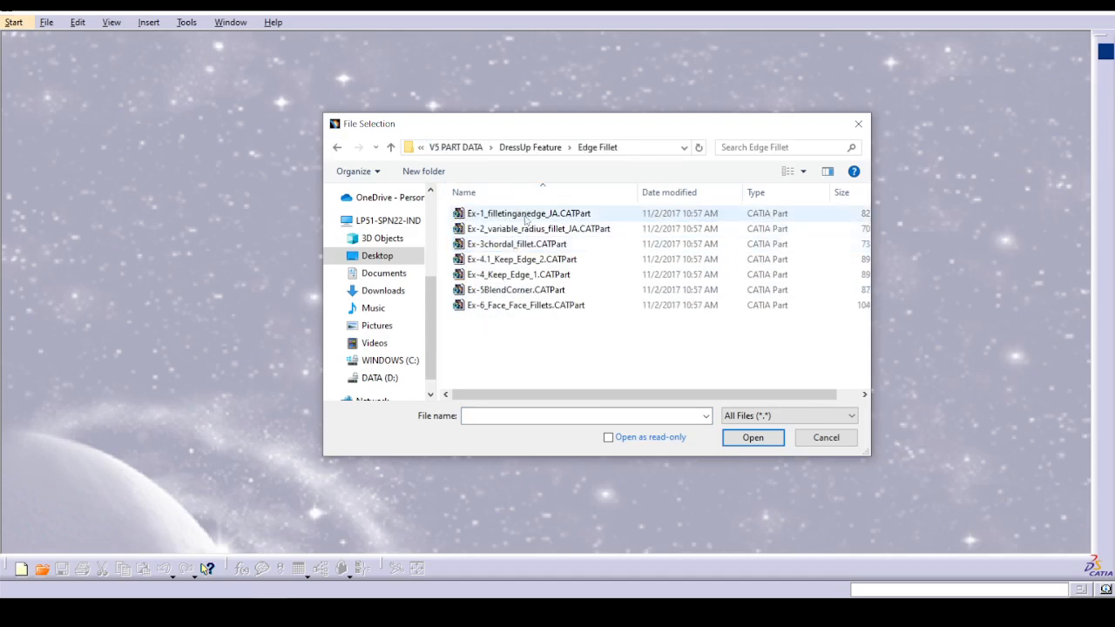
pyautogui.click(741, 439)
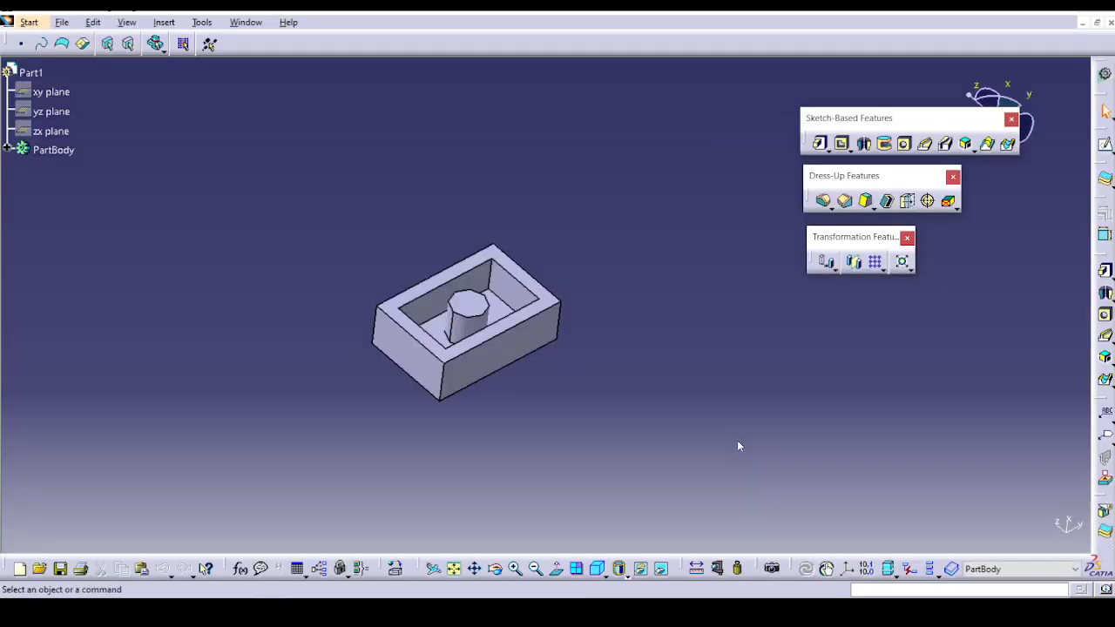
# Fillet one long outer top edge of the box with a 0.5 mm radius, preview it, and accept.
pyautogui.moveTo(557, 433); pyautogui.dragTo(581, 357, button='middle')
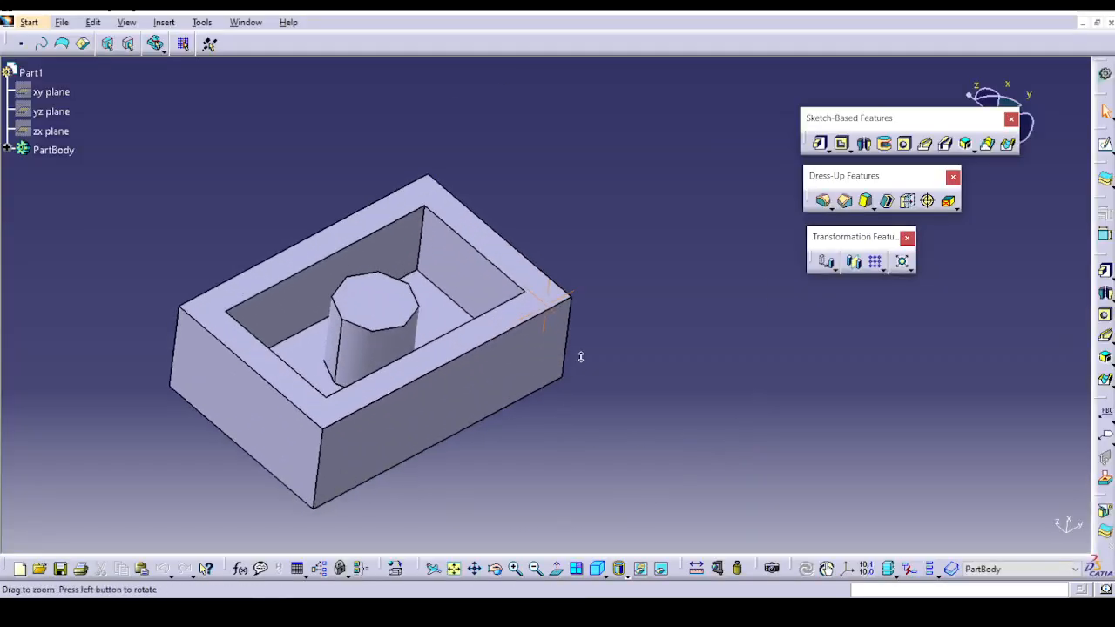
pyautogui.moveTo(617, 459); pyautogui.dragTo(823, 321, button='middle')
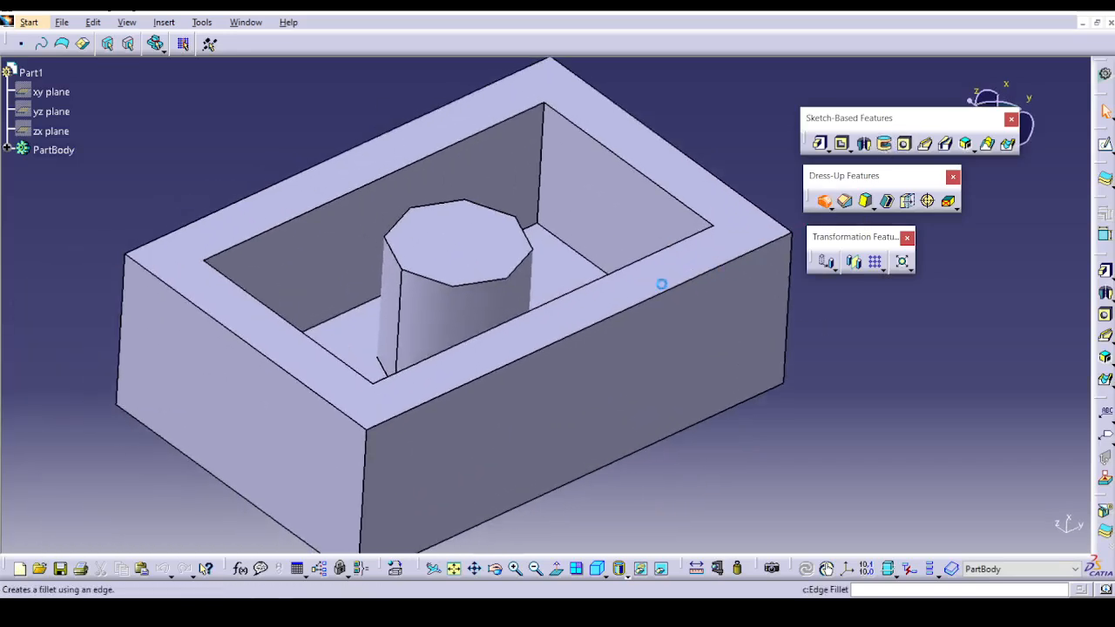
pyautogui.click(610, 324)
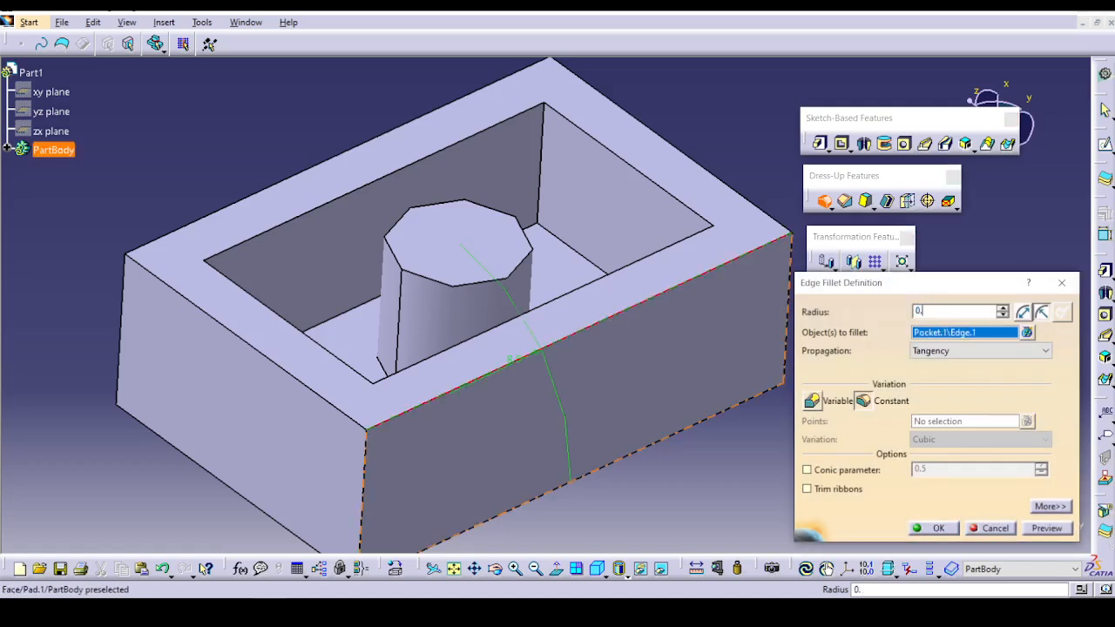
pyautogui.click(1047, 528)
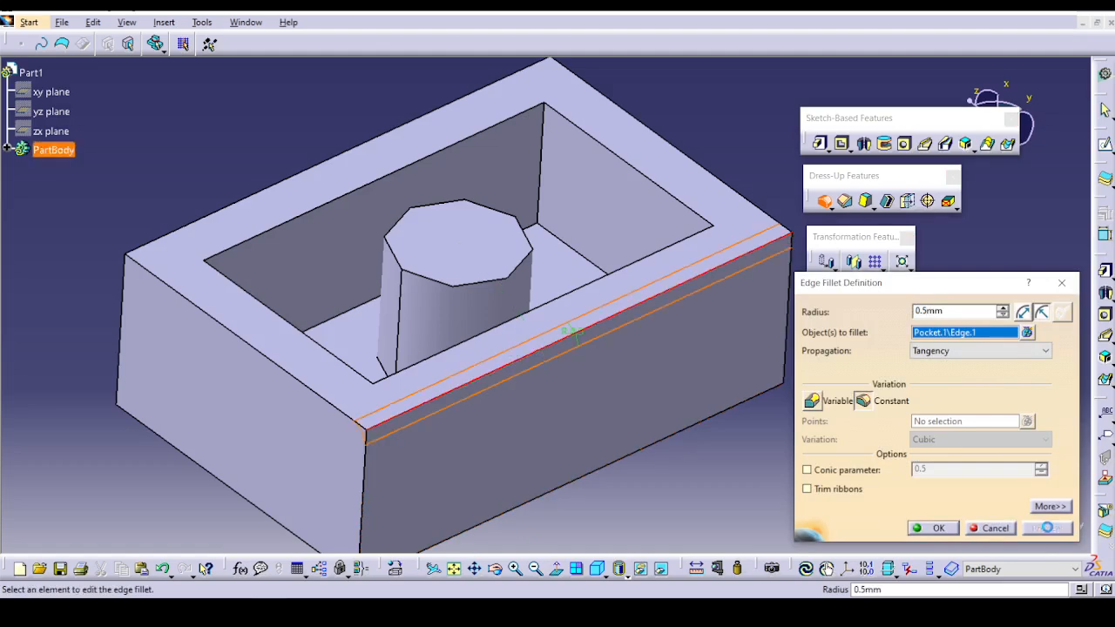
pyautogui.click(934, 529)
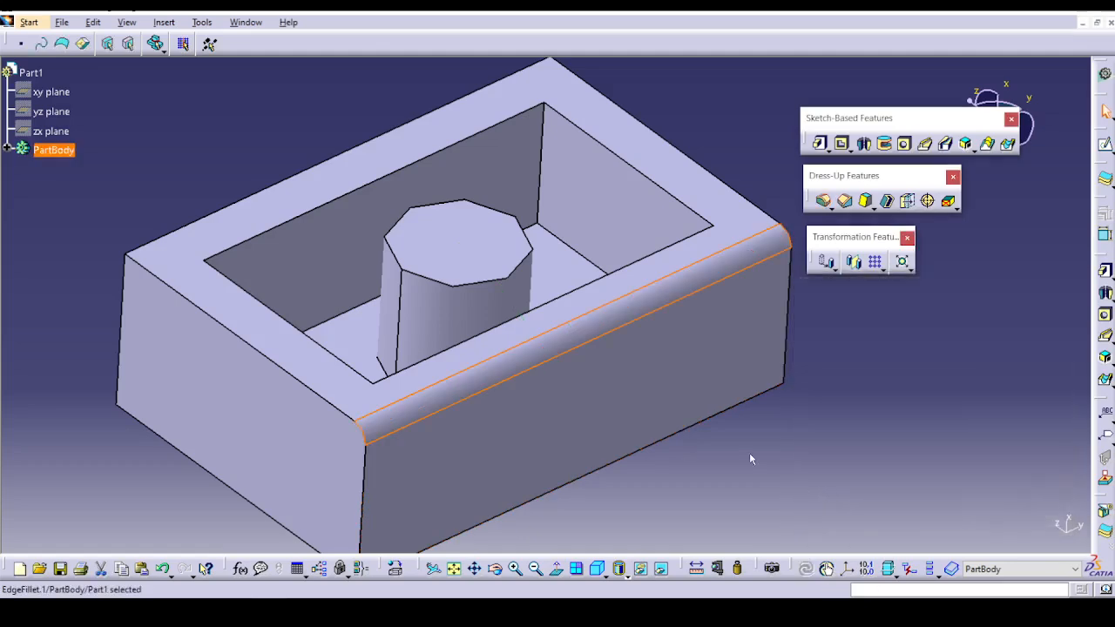
# Fillet the short outer top edge, the other long top edge and the vertical edge at their shared corner with a 0.5 mm radius.
pyautogui.moveTo(749, 452); pyautogui.dragTo(617, 387, button='middle')
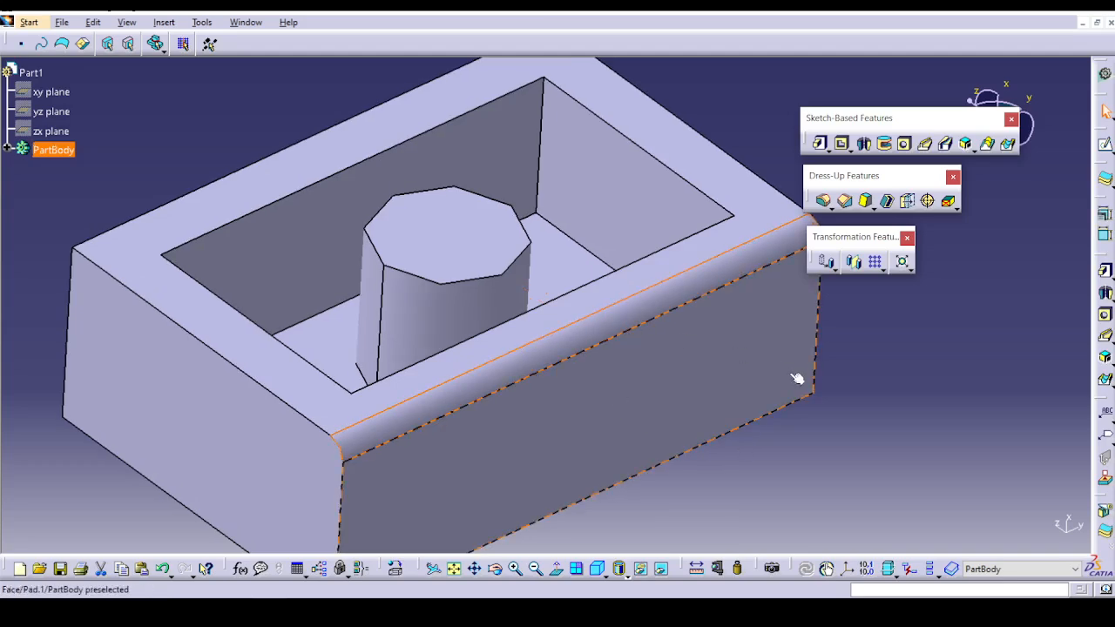
pyautogui.moveTo(75, 319); pyautogui.dragTo(503, 349, button='middle')
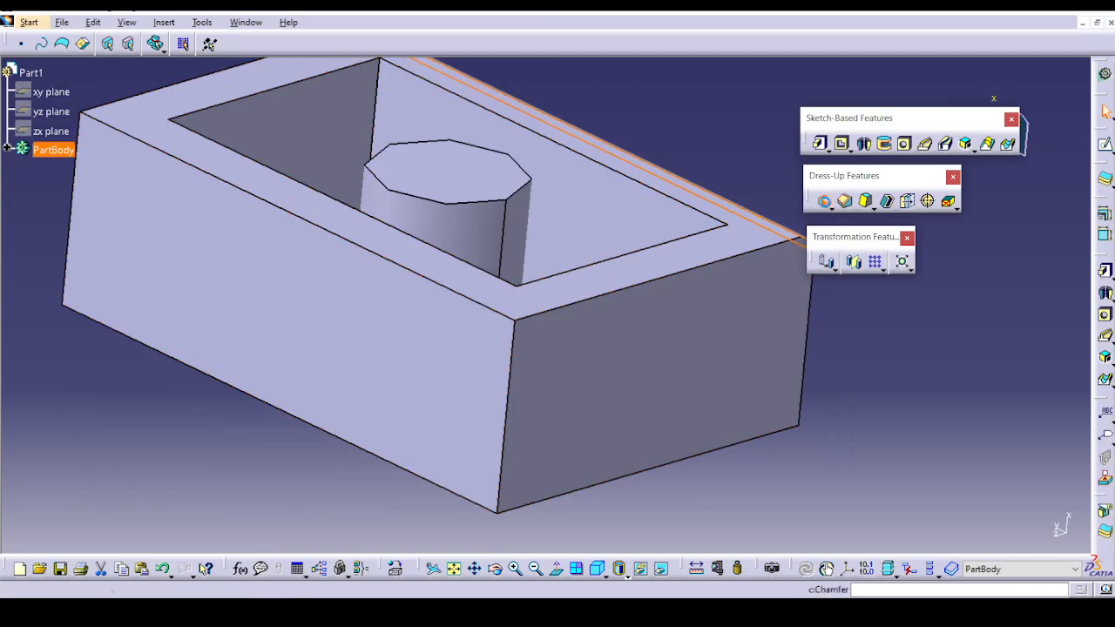
pyautogui.click(824, 201)
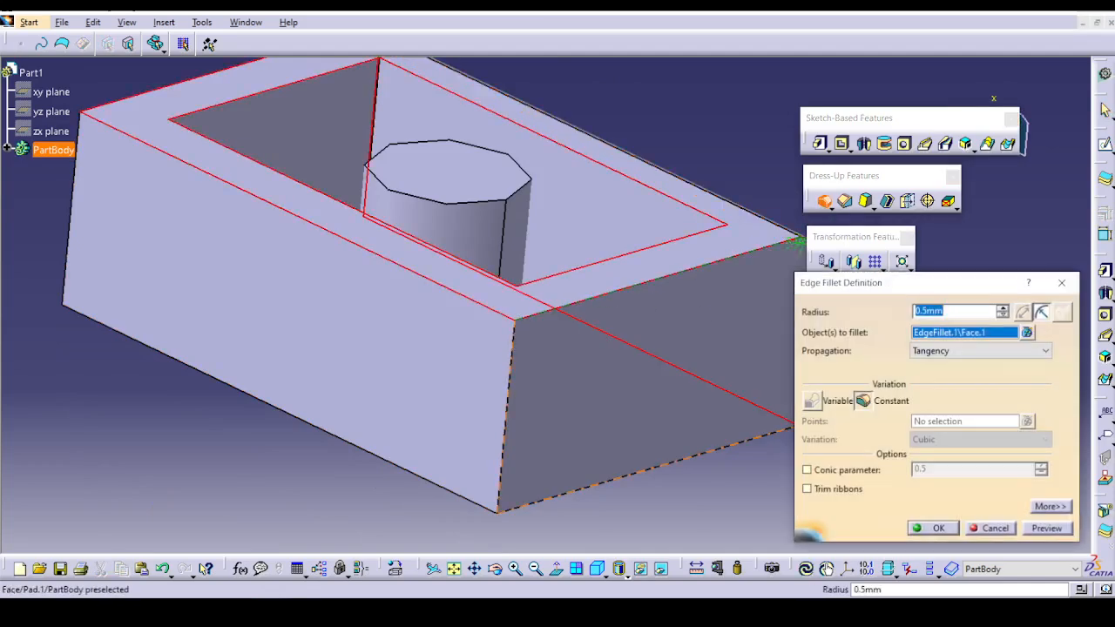
pyautogui.click(987, 528)
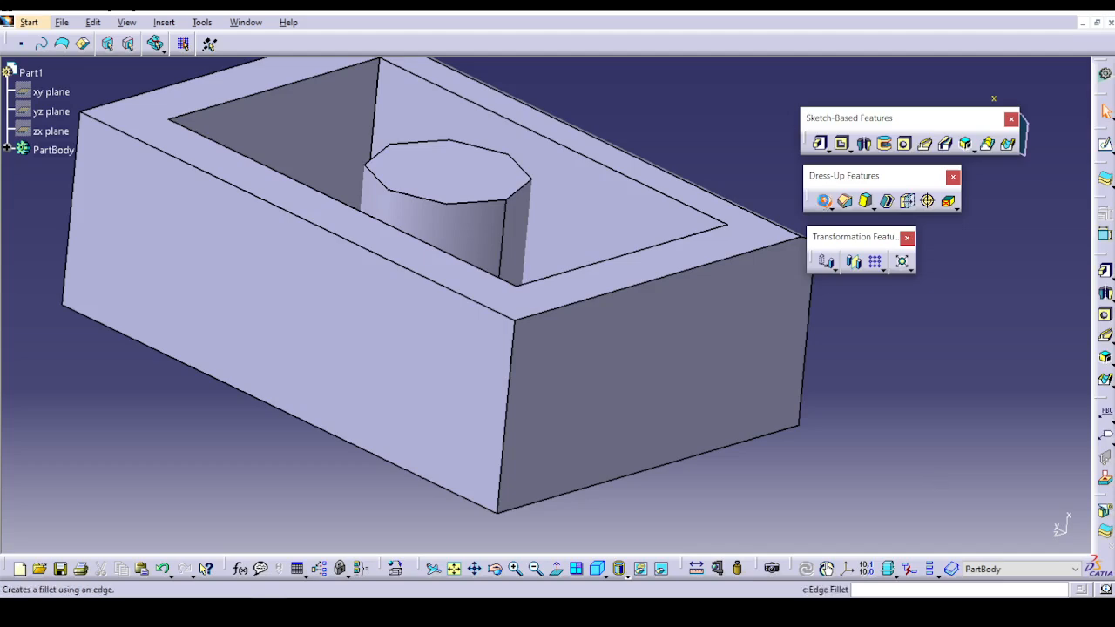
pyautogui.click(824, 201)
pyautogui.click(608, 294)
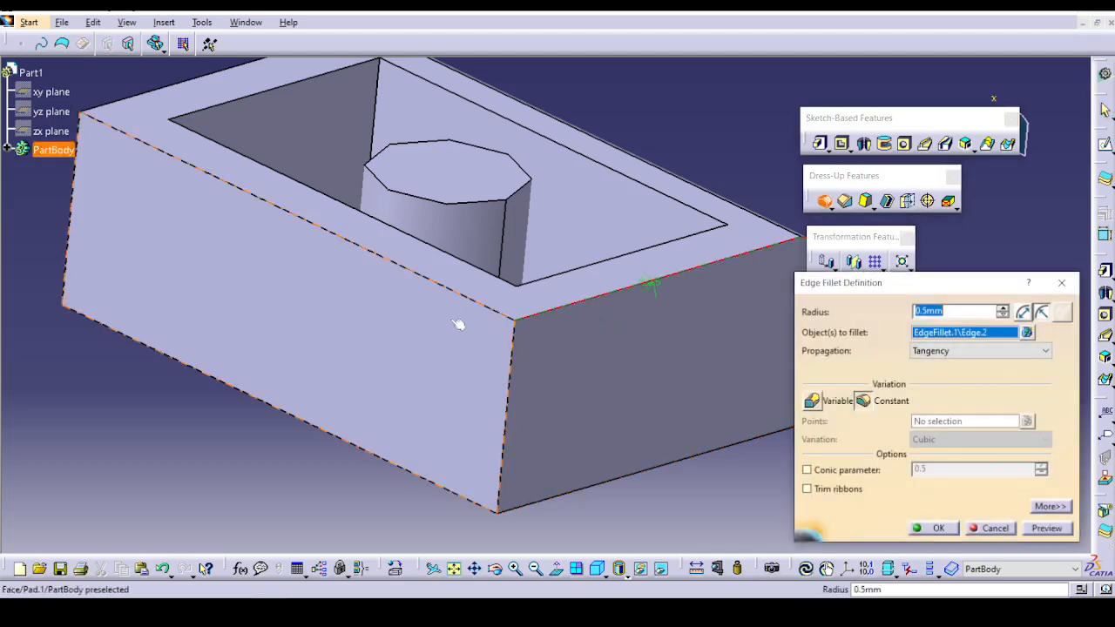
pyautogui.moveTo(462, 381); pyautogui.dragTo(321, 381, button='middle')
pyautogui.click(347, 310)
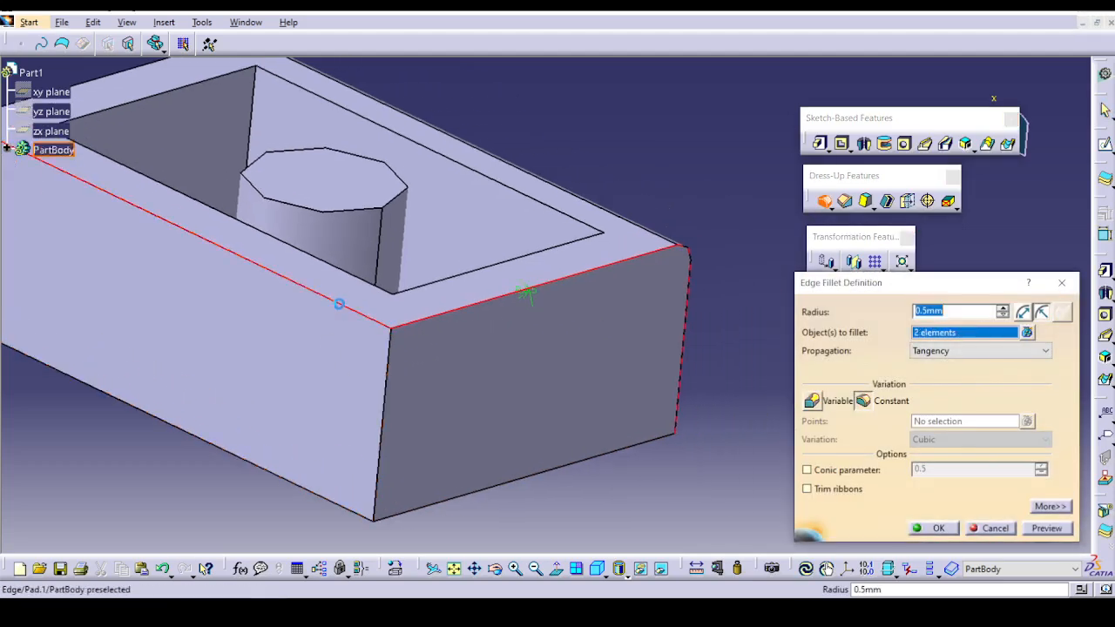
pyautogui.click(1045, 529)
pyautogui.click(932, 529)
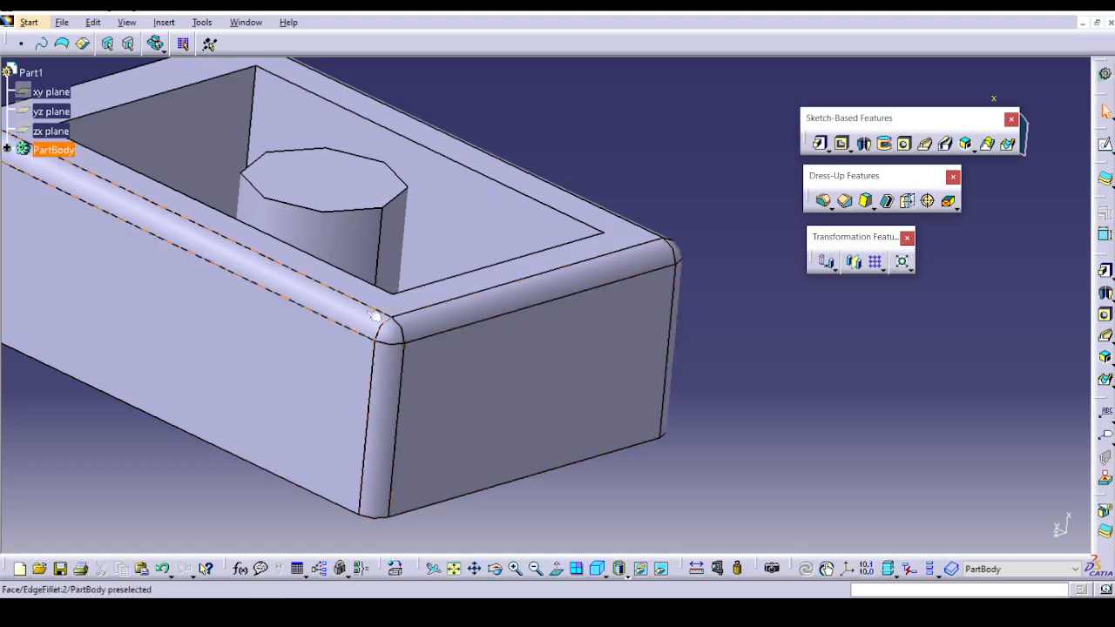
# Edit the three-edge fillet and add a blend corner at the vertex where its edges meet.
pyautogui.moveTo(427, 359); pyautogui.dragTo(610, 363, button='middle')
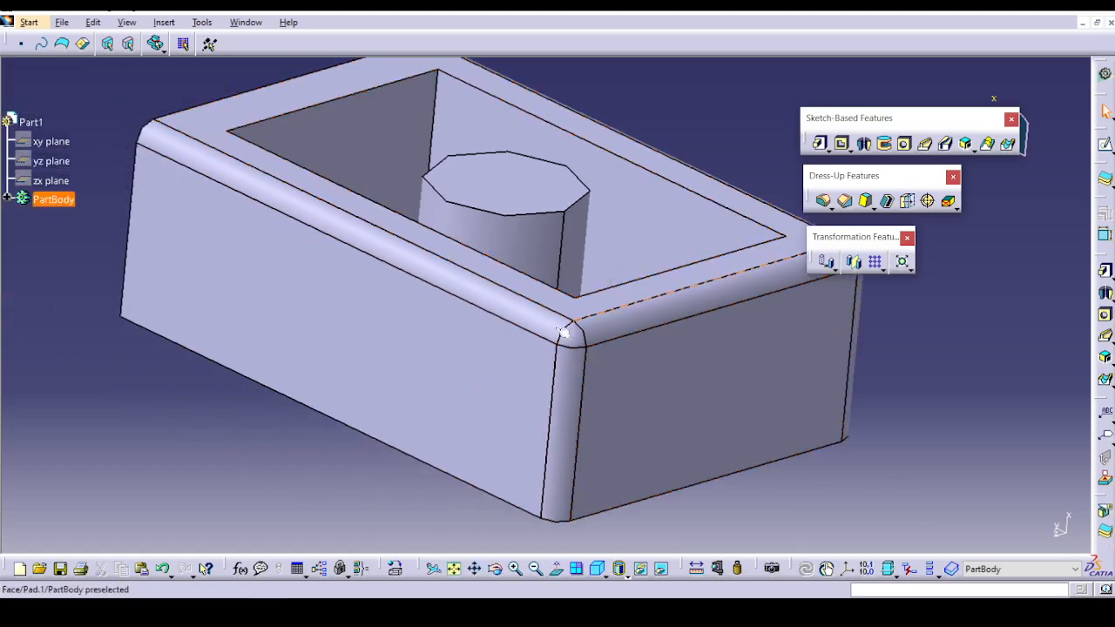
pyautogui.doubleClick(504, 300)
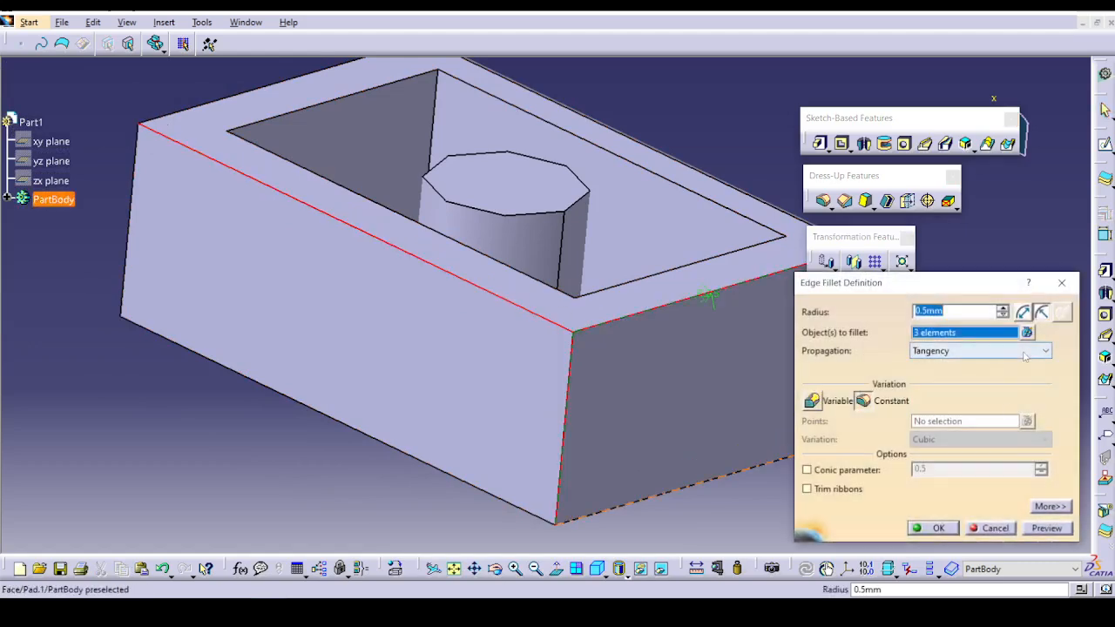
pyautogui.click(1049, 506)
pyautogui.click(944, 412)
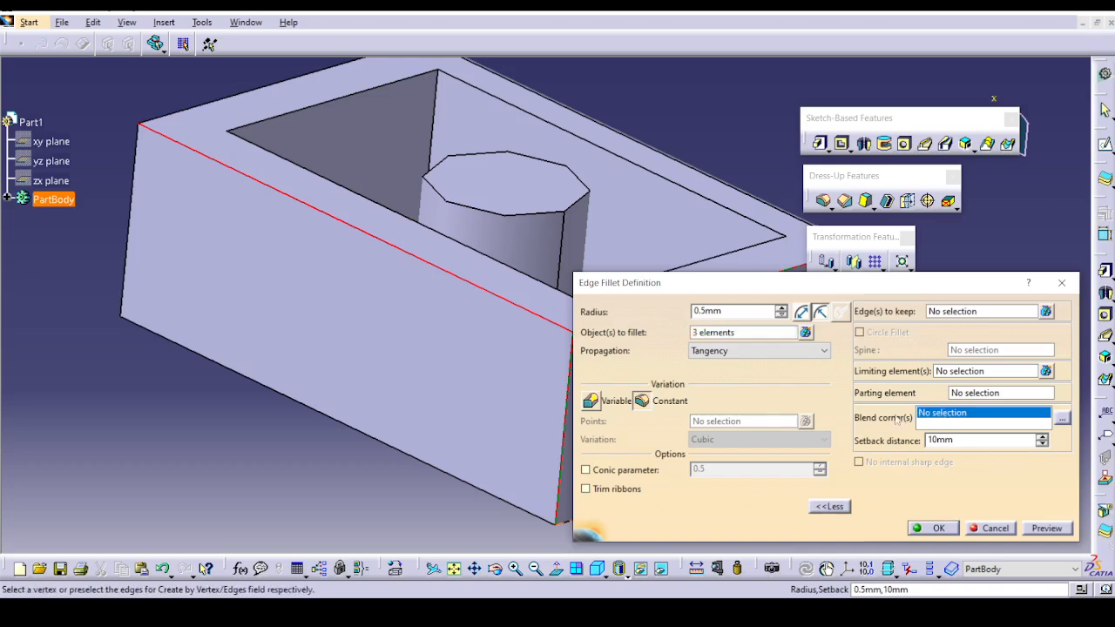
pyautogui.moveTo(376, 362); pyautogui.dragTo(158, 406, button='middle')
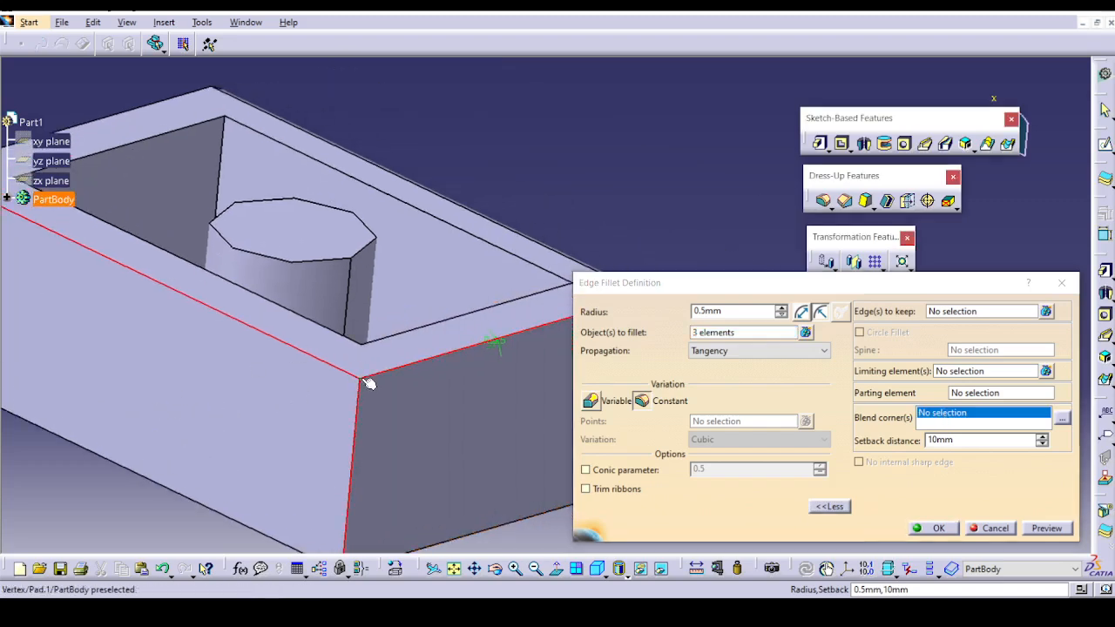
pyautogui.click(358, 381)
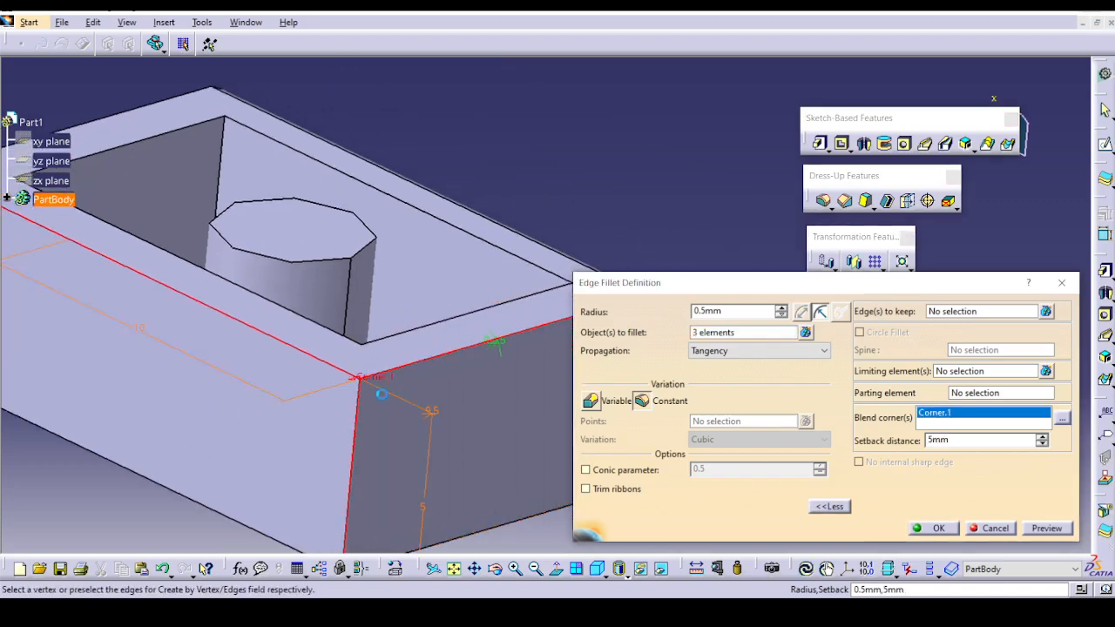
# Preview the blend corner with a setback distance of 3 mm.
pyautogui.doubleClick(937, 440)
pyautogui.moveTo(483, 415); pyautogui.dragTo(530, 356, button='middle')
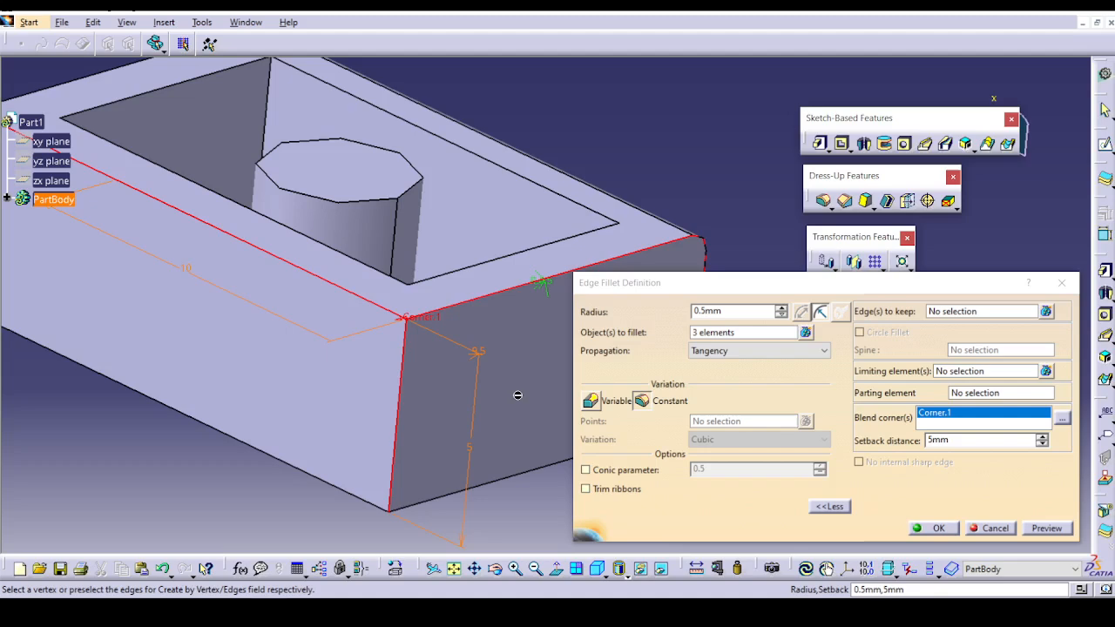
pyautogui.doubleClick(938, 440)
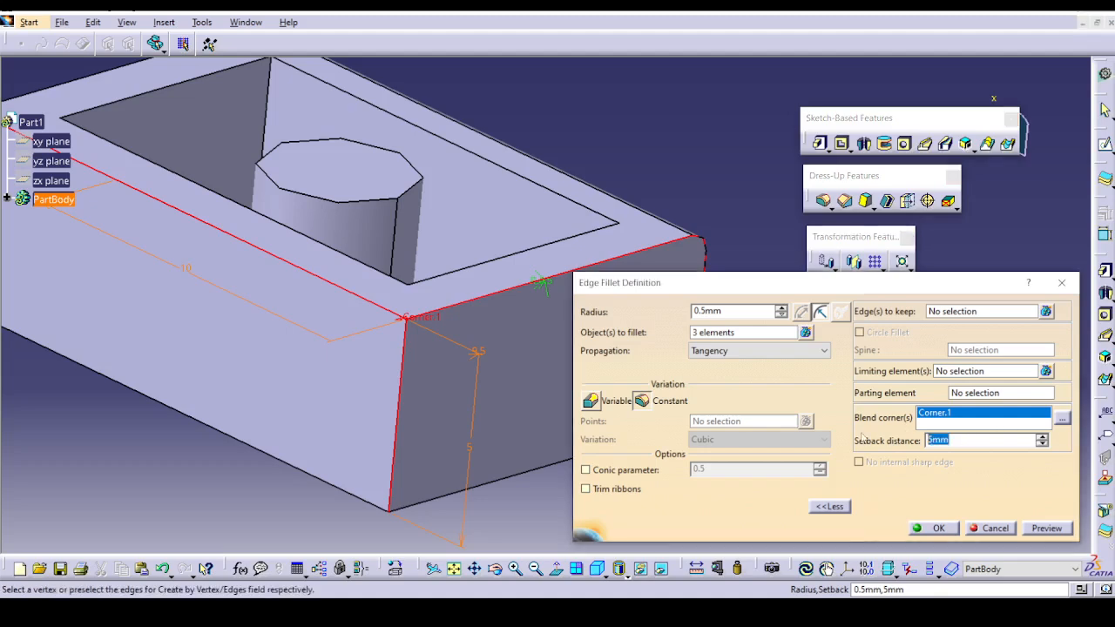
pyautogui.click(1039, 534)
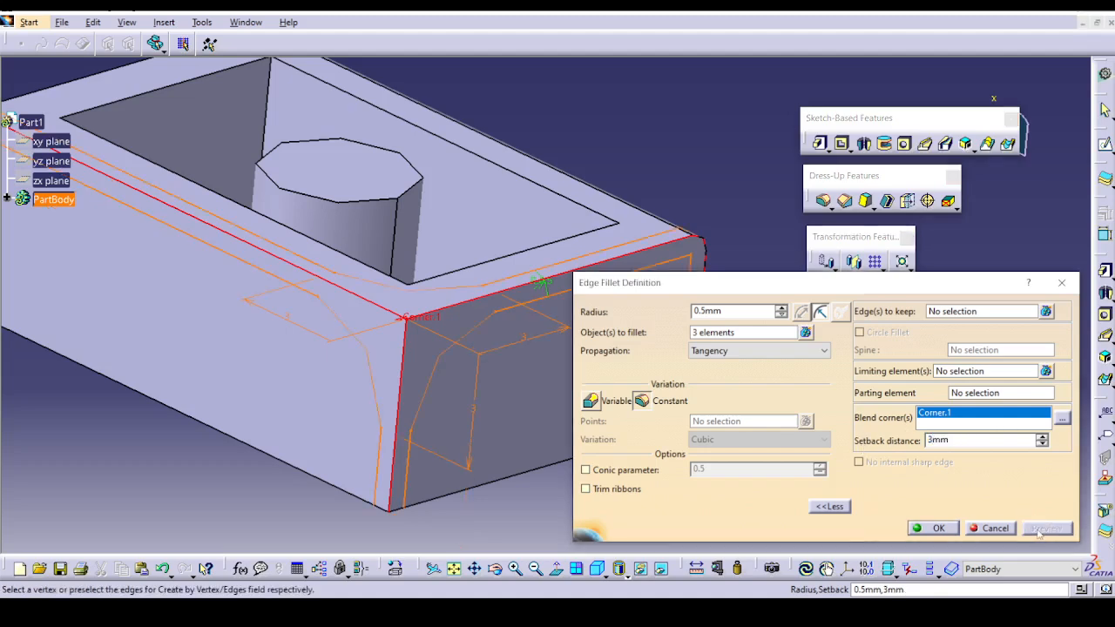
# Set the blend corner's setback distance to 1 mm, accept the fillet, and inspect the rounded corners.
pyautogui.doubleClick(938, 440)
pyautogui.write('1')
pyautogui.press('Return')
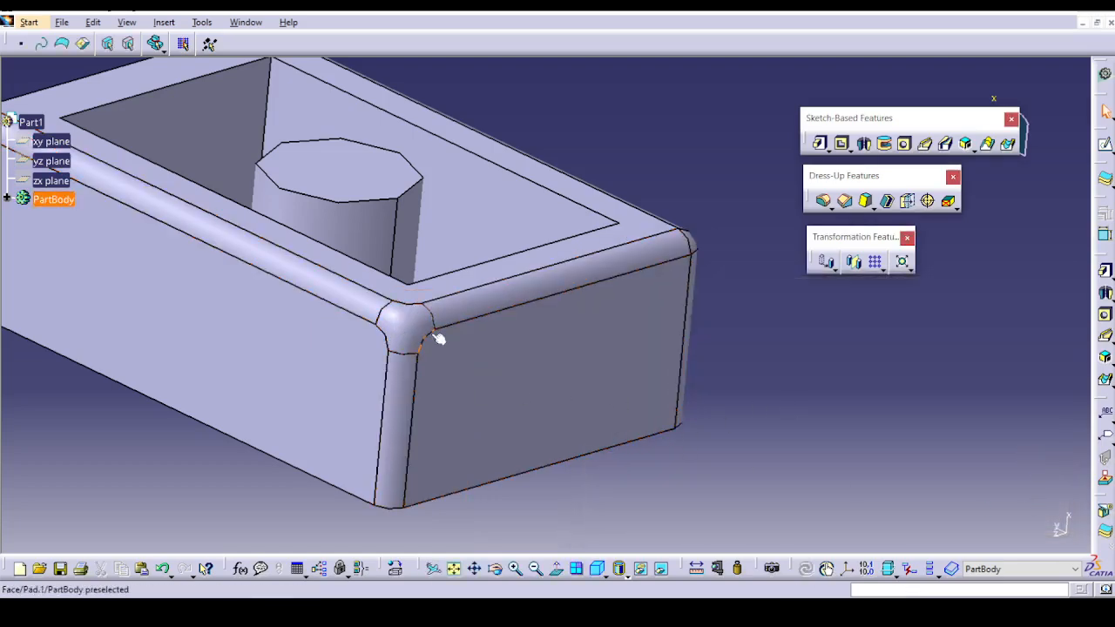
pyautogui.moveTo(862, 386); pyautogui.dragTo(714, 525, button='middle')
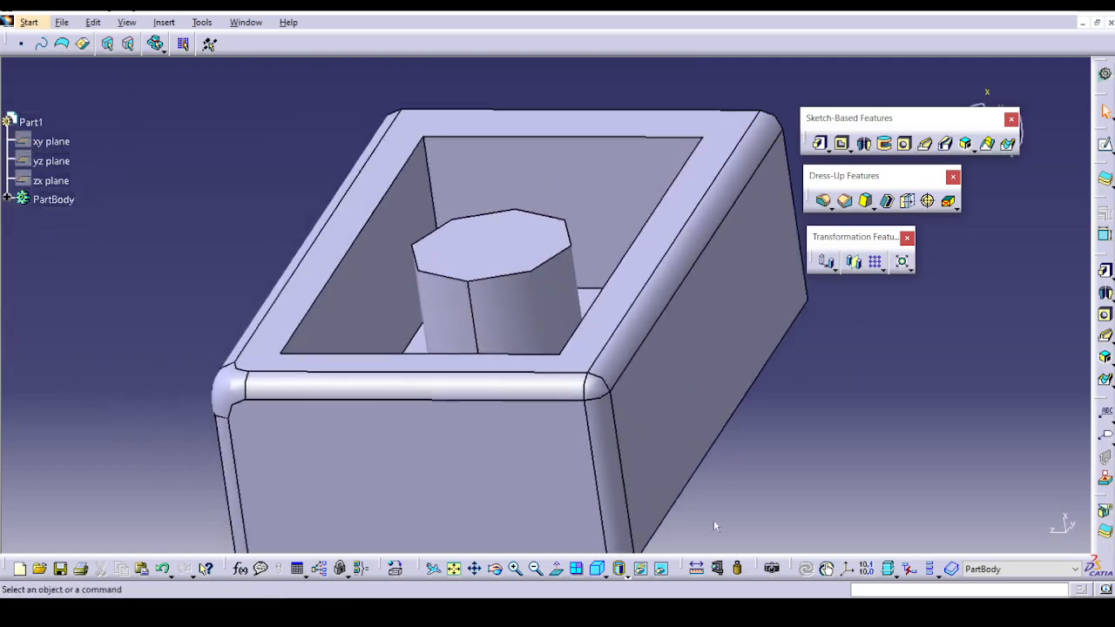
pyautogui.moveTo(175, 383); pyautogui.dragTo(697, 384, button='middle')
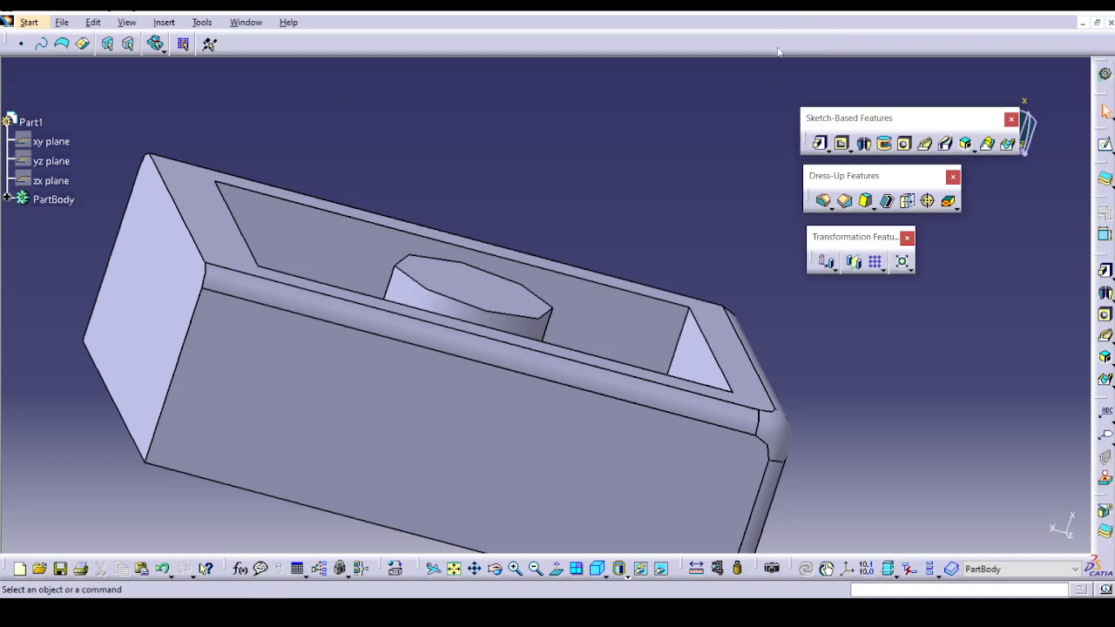
# Open Ex-2_variable_radius_fillet_JA.CATPart from the Edge Fillet folder.
pyautogui.click(64, 22)
pyautogui.click(70, 75)
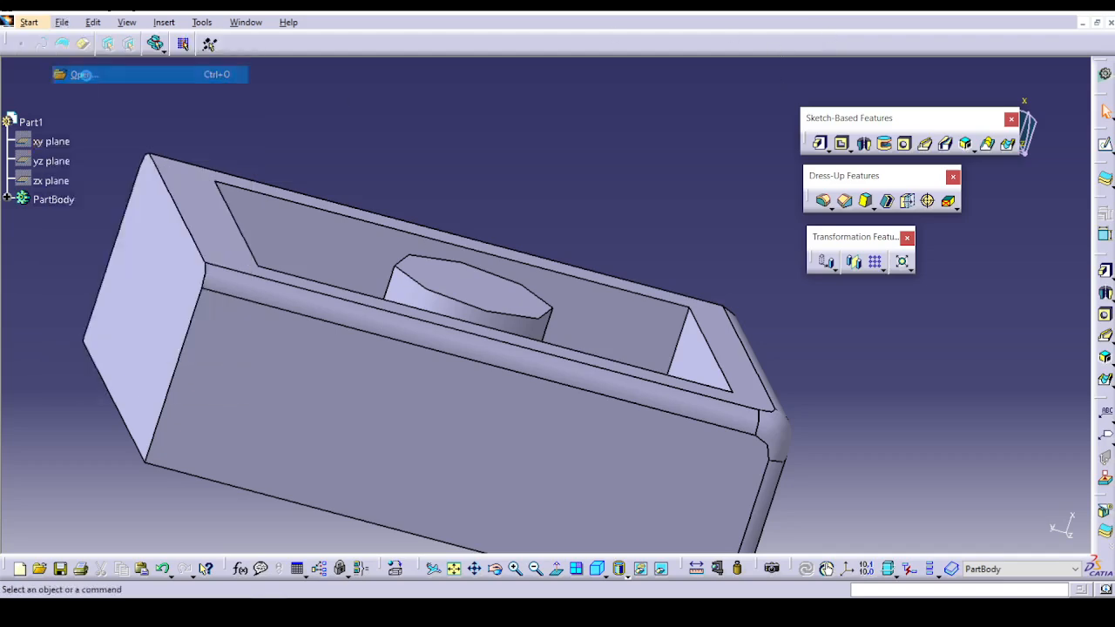
pyautogui.click(496, 228)
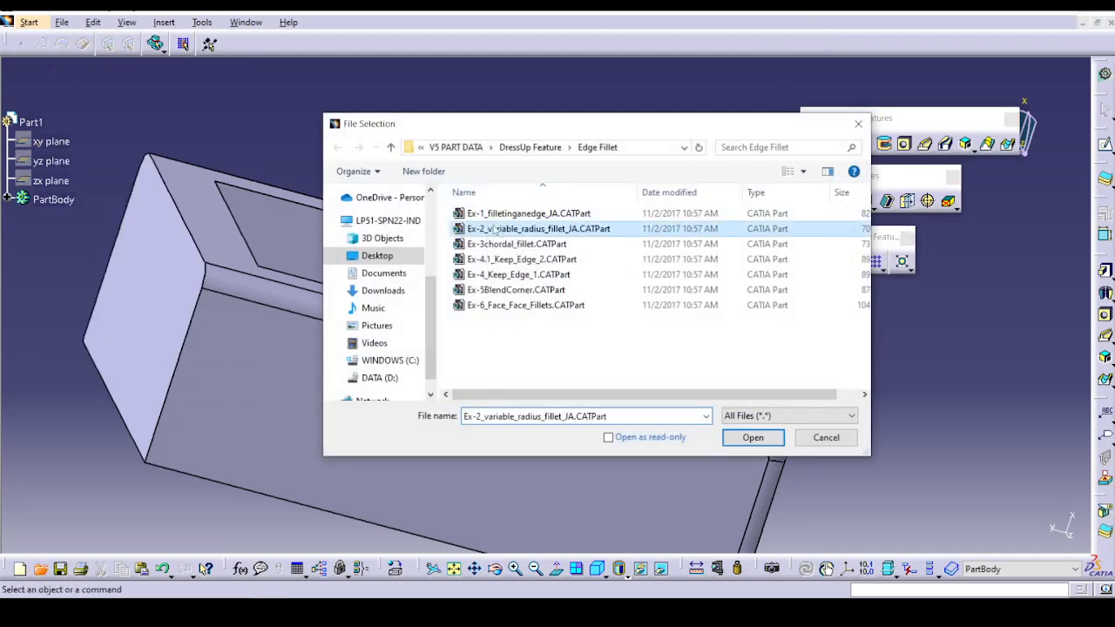
pyautogui.click(753, 436)
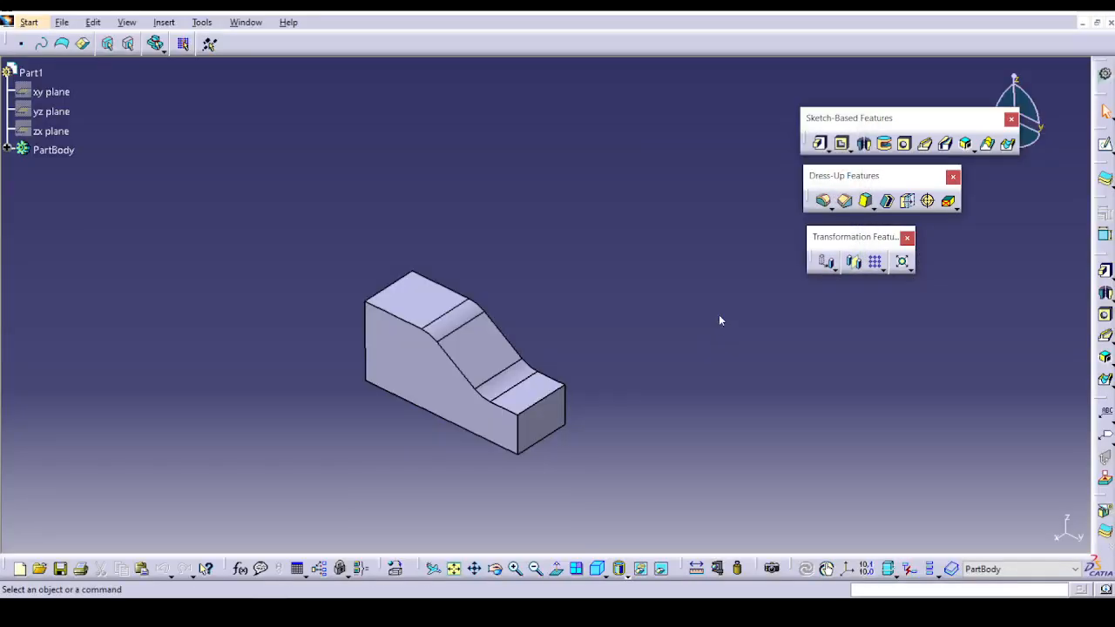
# Start a variable-radius edge fillet on the front edge of the block's upper face, with tangency propagation and cubic variation.
pyautogui.click(823, 202)
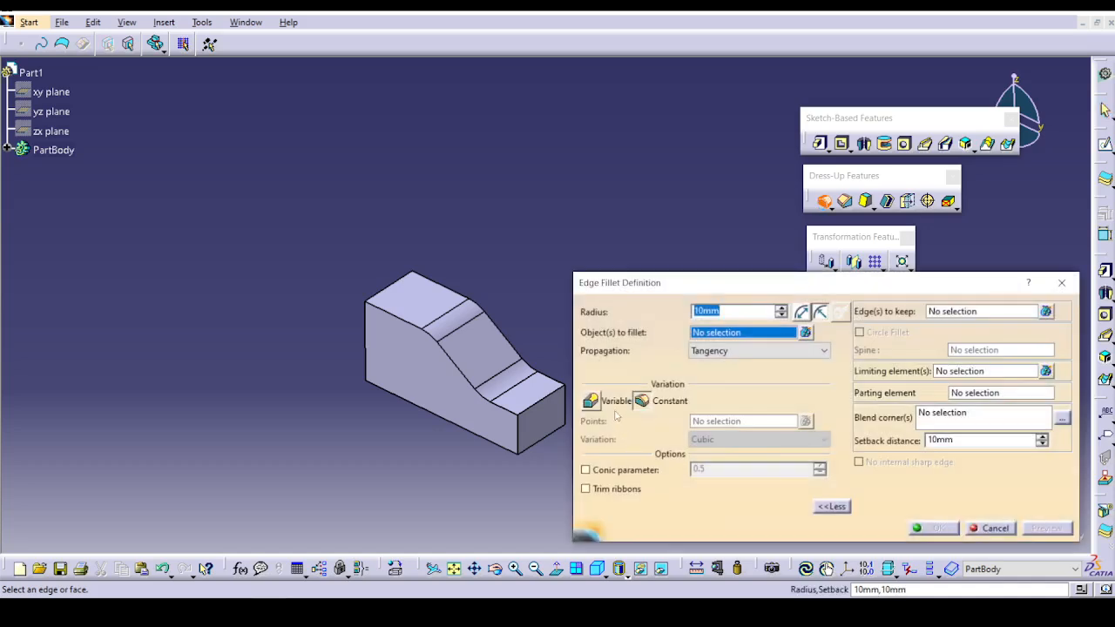
pyautogui.click(592, 401)
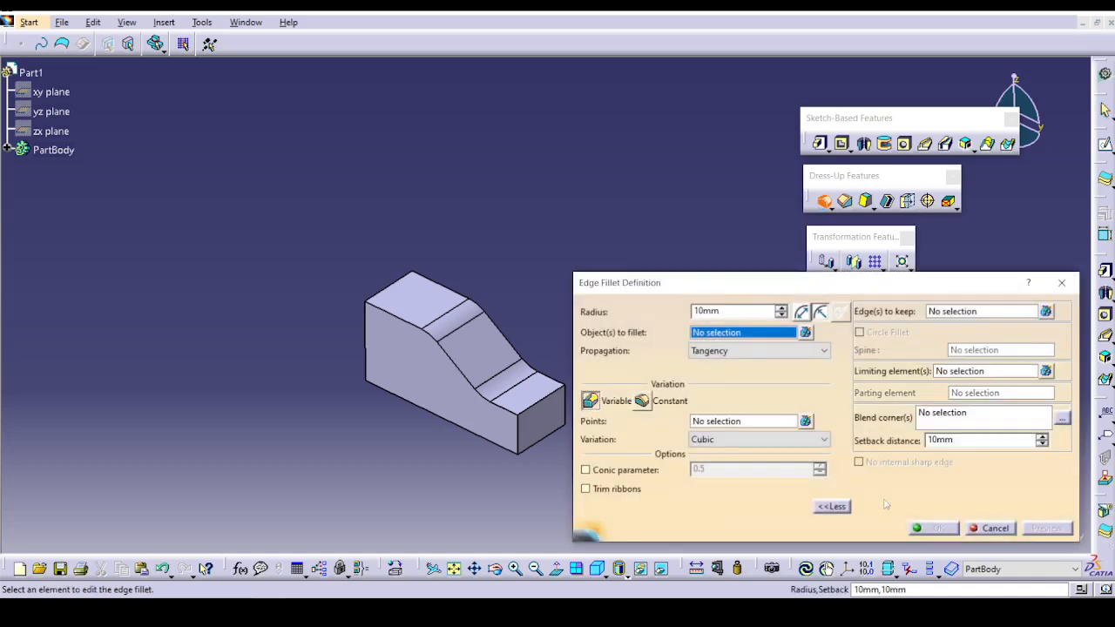
pyautogui.click(833, 507)
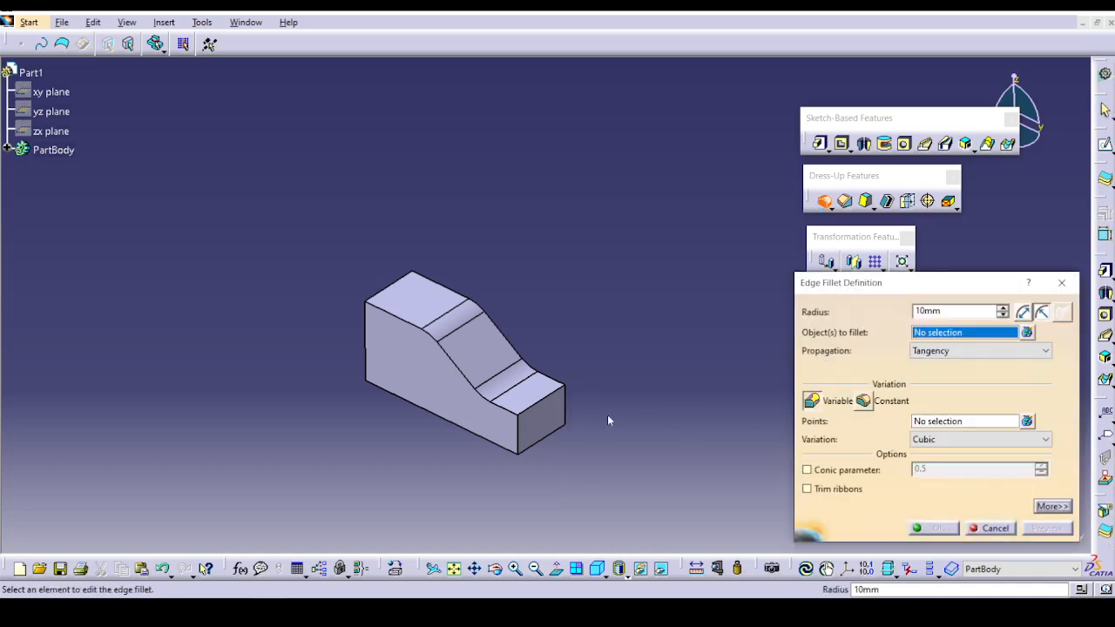
pyautogui.click(397, 312)
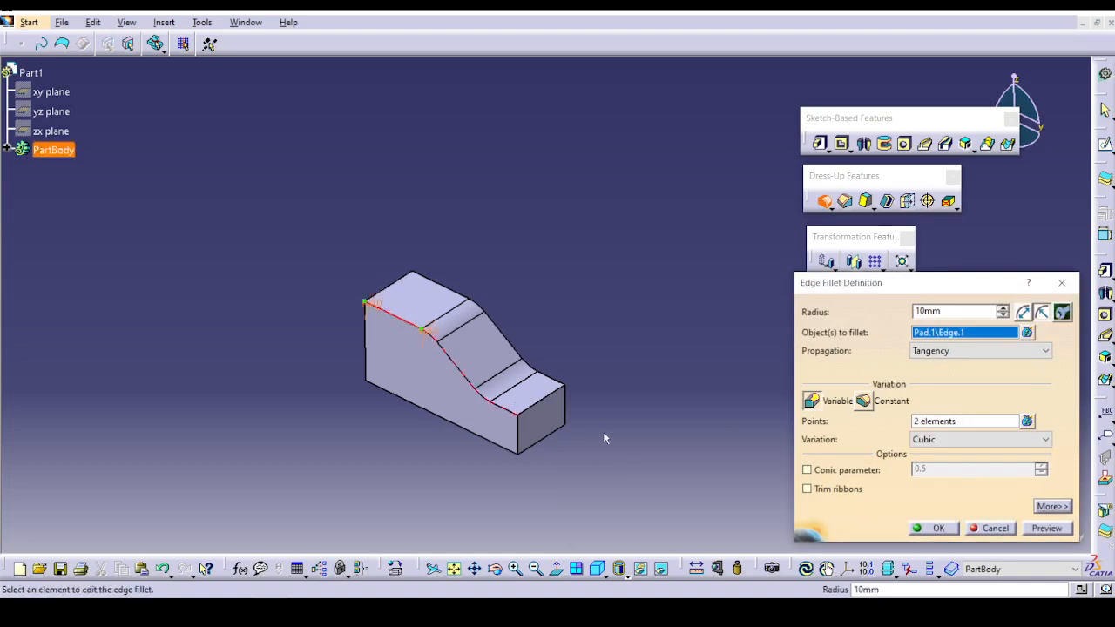
pyautogui.keyDown('ctrl'); pyautogui.moveTo(603, 432); pyautogui.dragTo(536, 268, button='middle'); pyautogui.keyUp('ctrl')
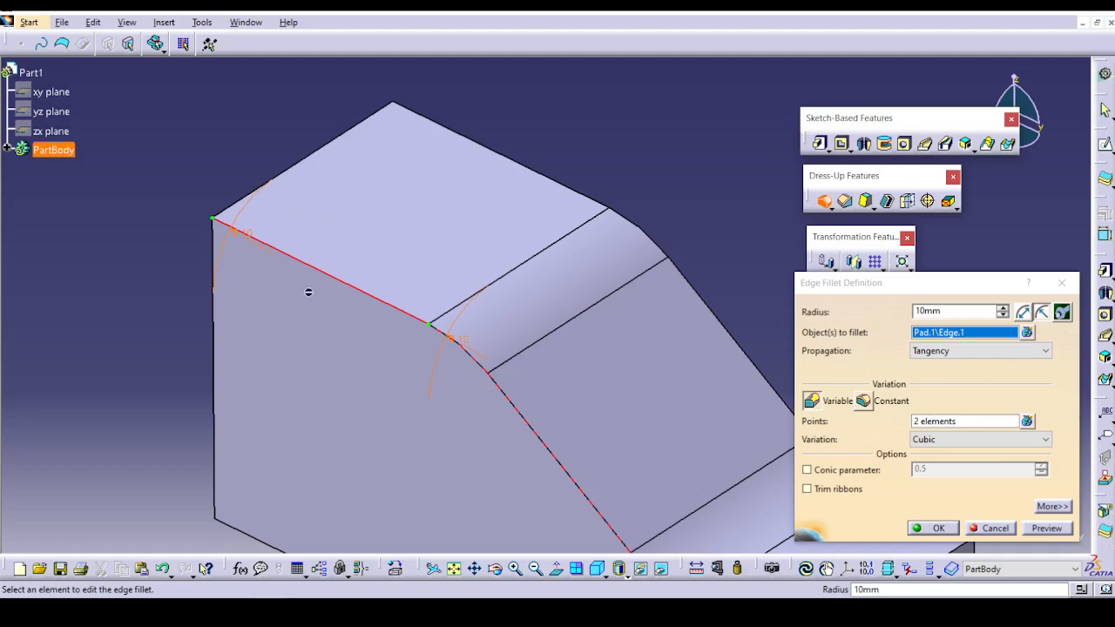
# Add variation points at the four remaining vertices down the slope, ending at the block's lower front corner.
pyautogui.click(1011, 424)
pyautogui.moveTo(544, 382); pyautogui.dragTo(456, 259, button='middle')
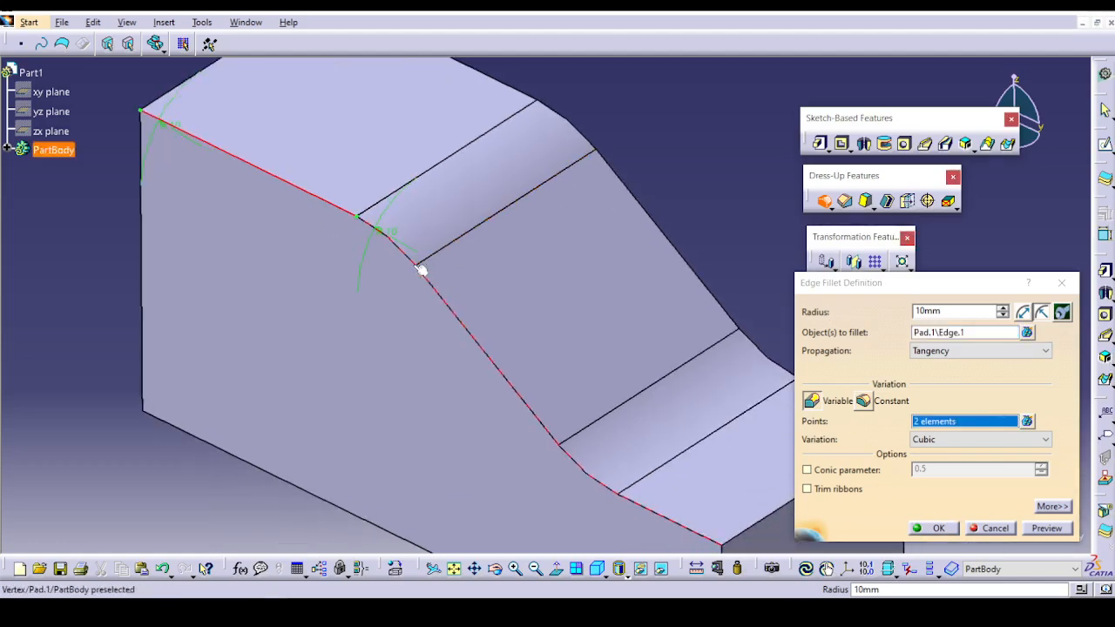
pyautogui.click(422, 270)
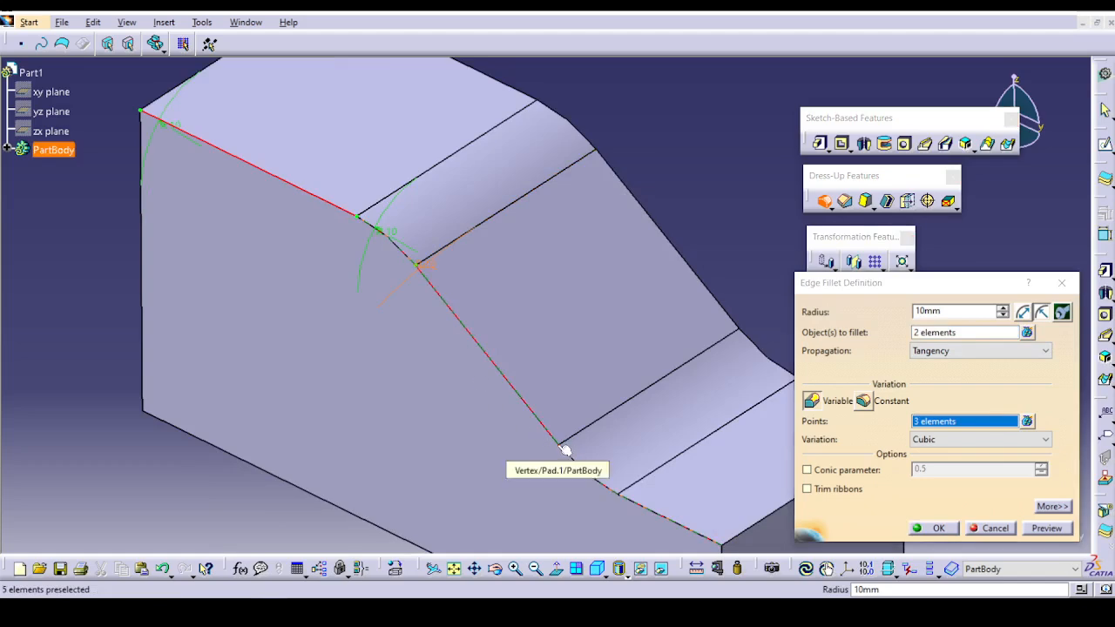
pyautogui.click(565, 450)
pyautogui.moveTo(583, 462); pyautogui.dragTo(450, 329, button='middle')
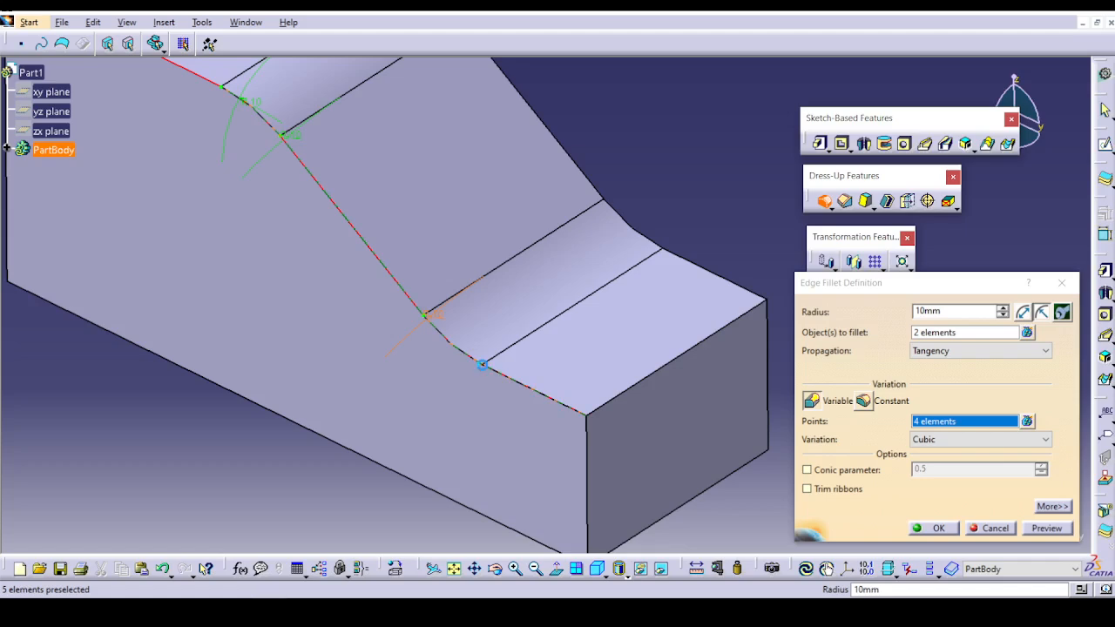
pyautogui.click(481, 365)
pyautogui.click(591, 420)
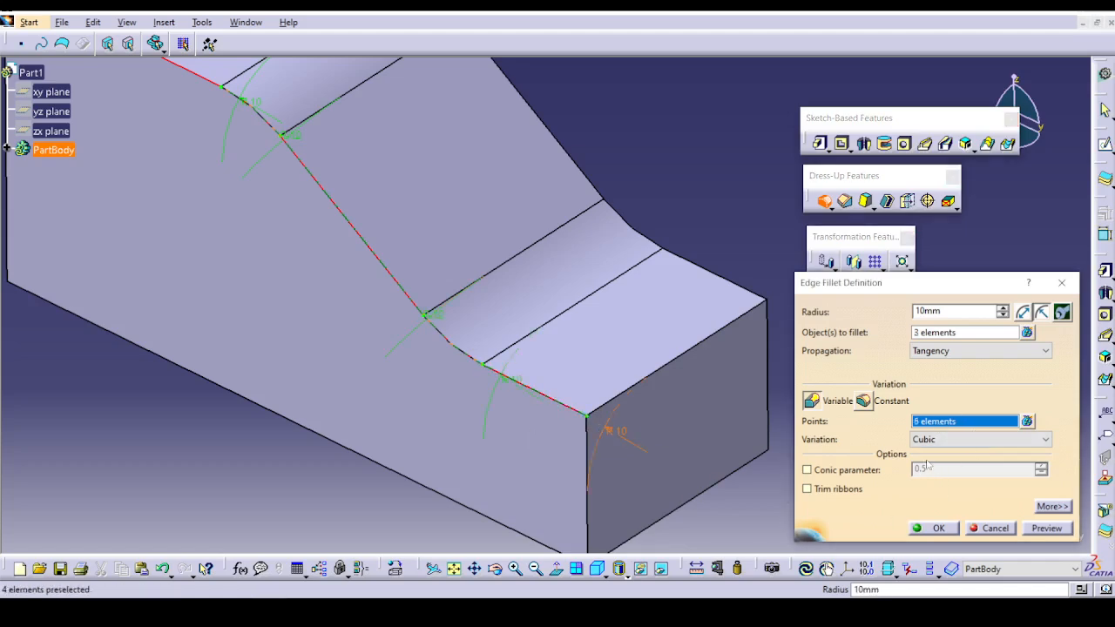
# Set the fillet radius to 2 mm at the lower front corner and 4 mm at the neighbouring point.
pyautogui.moveTo(332, 368); pyautogui.dragTo(318, 248, button='middle')
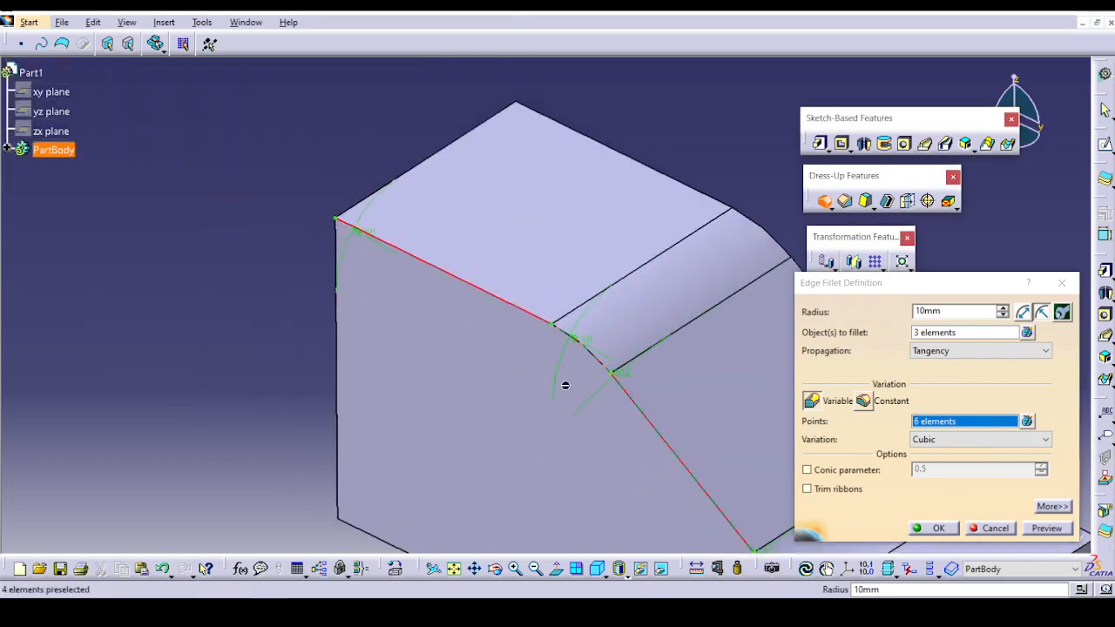
pyautogui.moveTo(566, 385); pyautogui.dragTo(140, 102, button='middle')
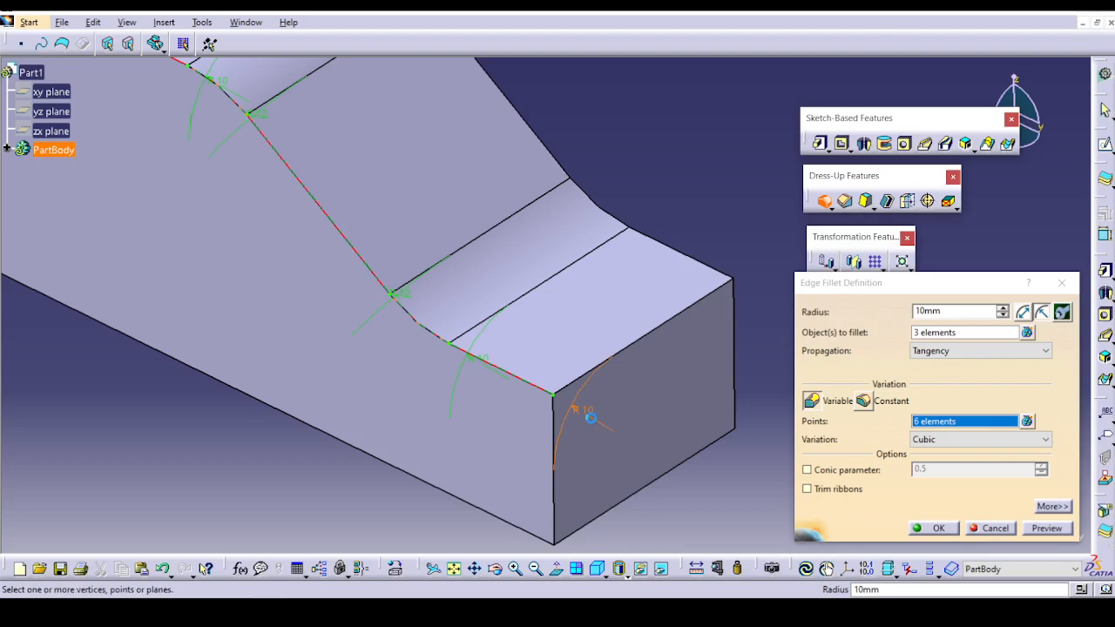
pyautogui.doubleClick(591, 418)
pyautogui.write('2')
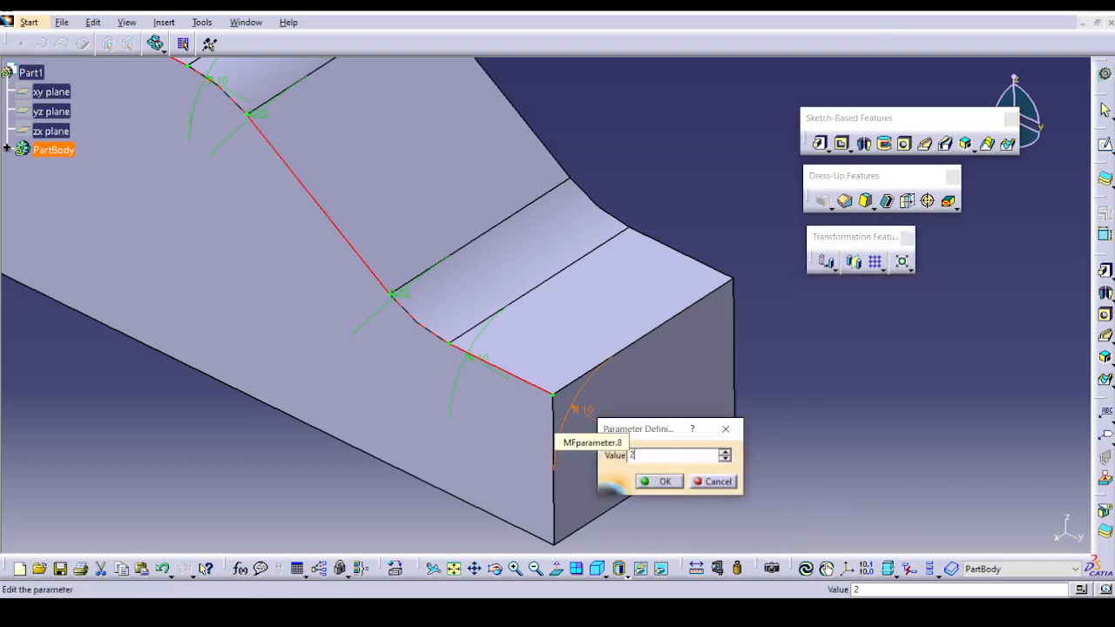
pyautogui.press('Return')
pyautogui.doubleClick(475, 355)
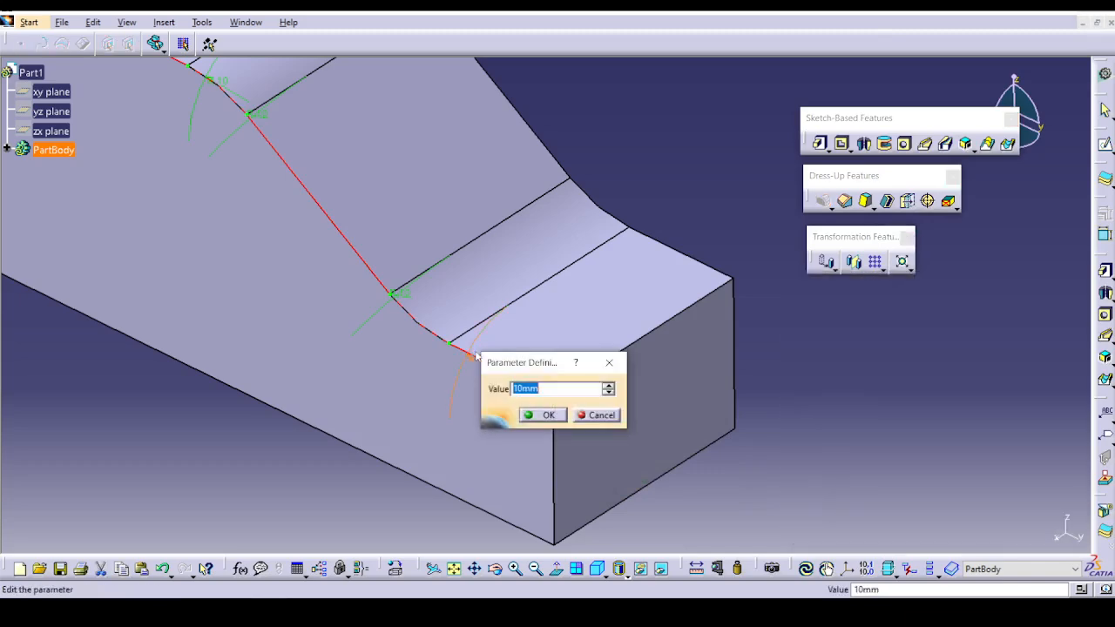
pyautogui.write('3')
pyautogui.press('Return')
# Set the fillet radius to 6 mm at the foot of the slope and 8 mm at its upper end.
pyautogui.doubleClick(401, 300)
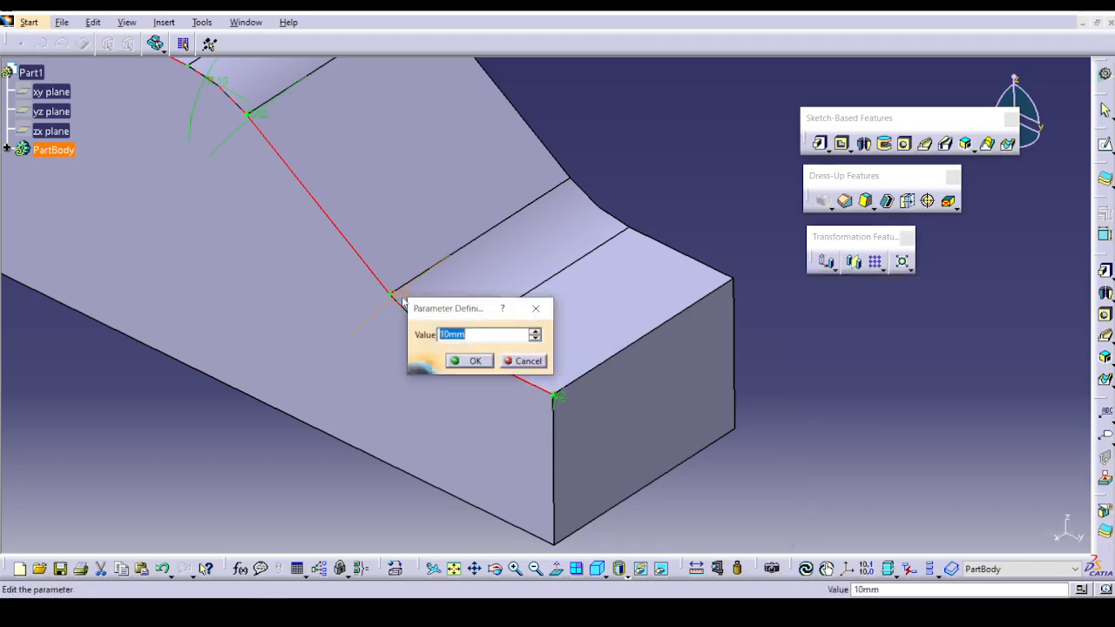
pyautogui.write('5')
pyautogui.press('Return')
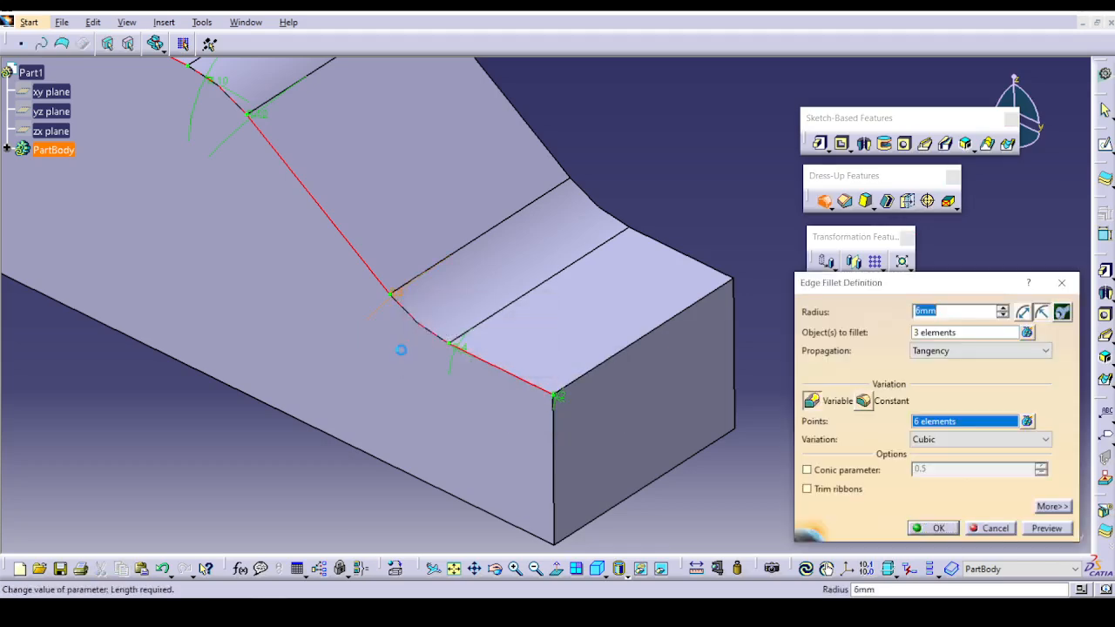
pyautogui.moveTo(402, 302); pyautogui.dragTo(366, 339, button='middle')
pyautogui.doubleClick(370, 300)
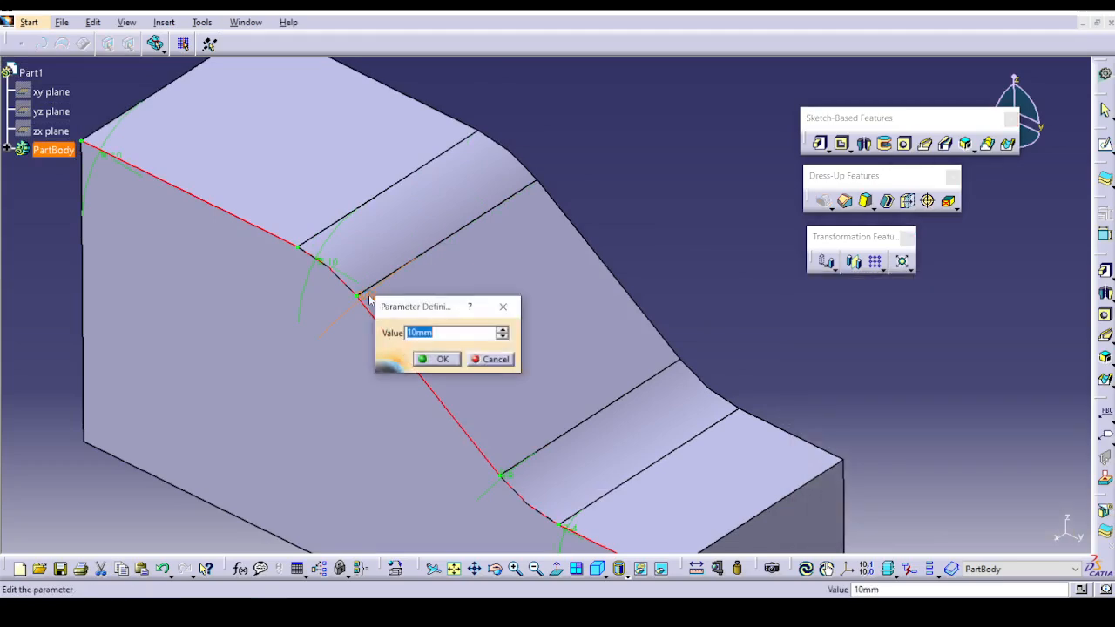
pyautogui.write('8')
pyautogui.click(436, 359)
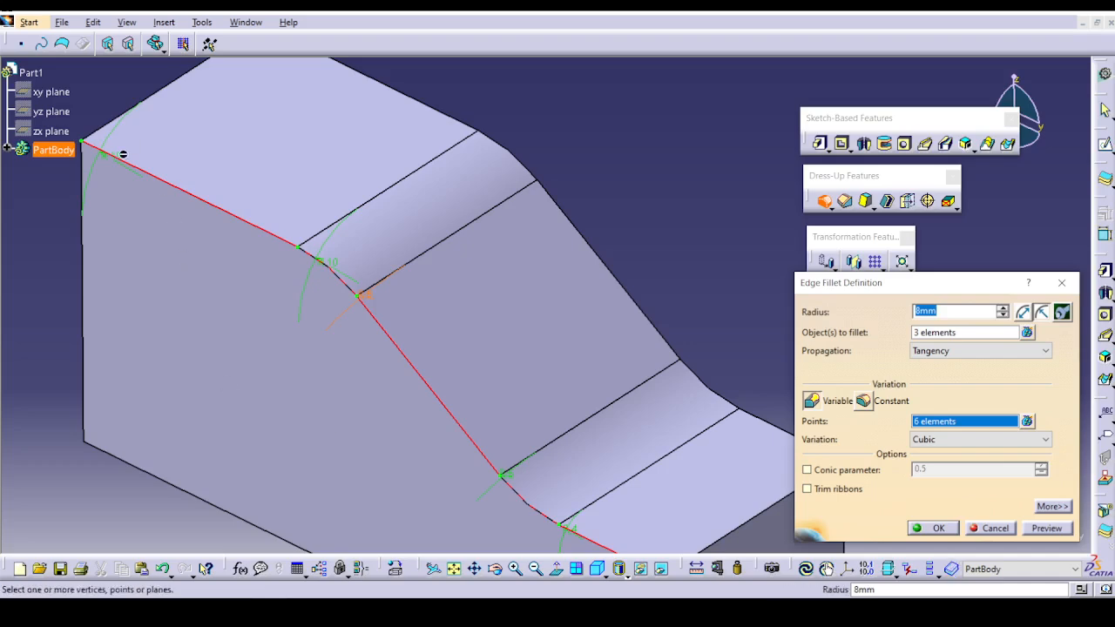
# Set the radius to 15 mm at the upper rear end of the edge and accept the variable fillet.
pyautogui.doubleClick(123, 154)
pyautogui.write('15')
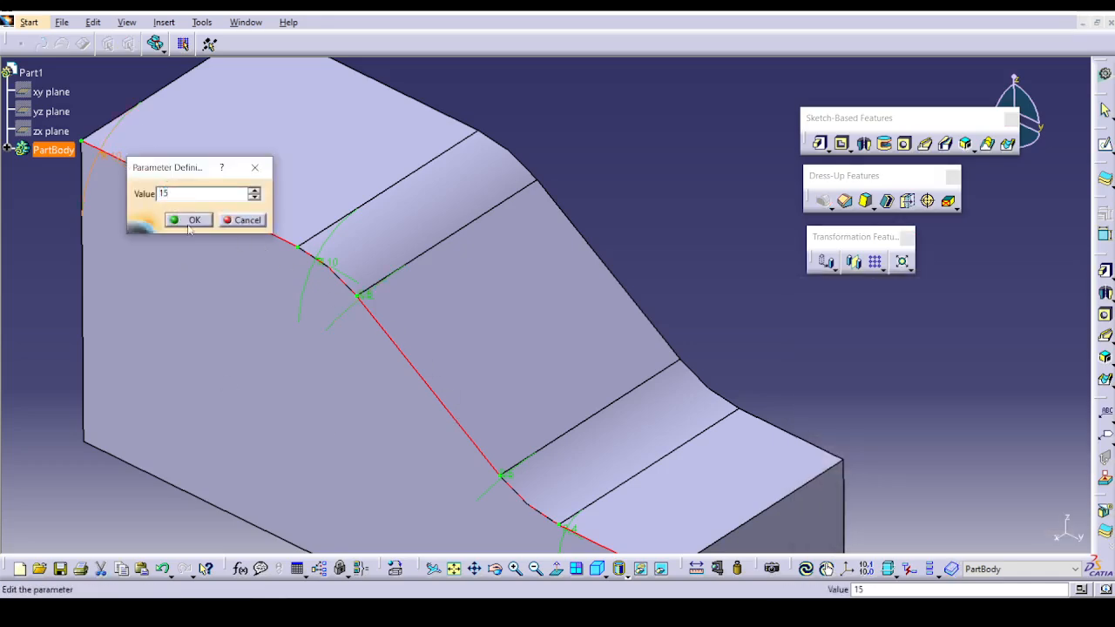
pyautogui.click(190, 220)
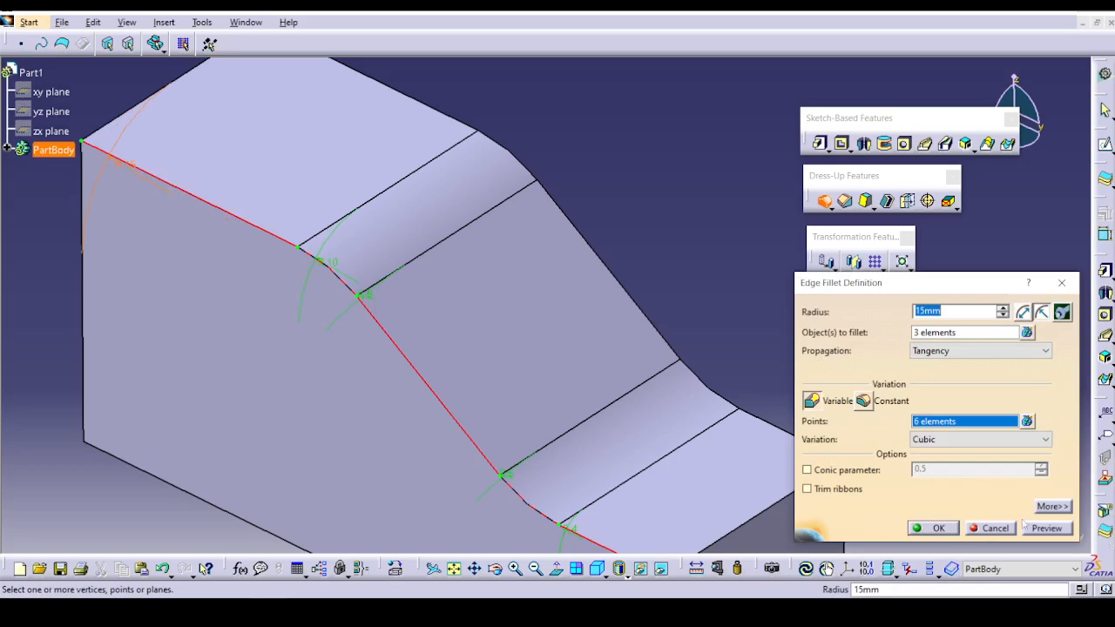
pyautogui.click(952, 530)
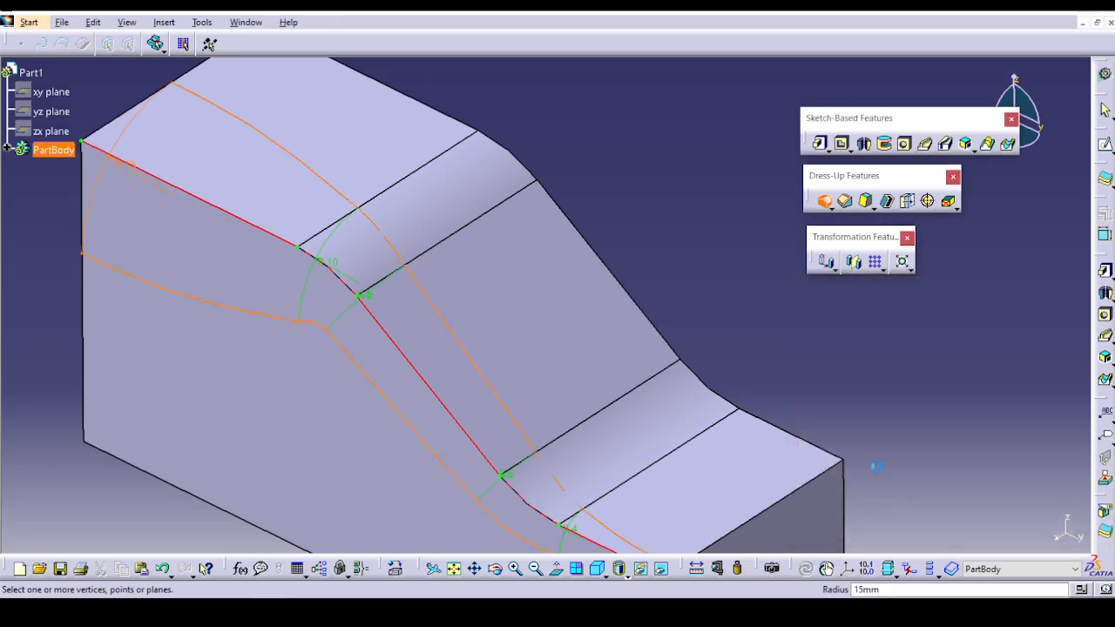
pyautogui.click(1052, 528)
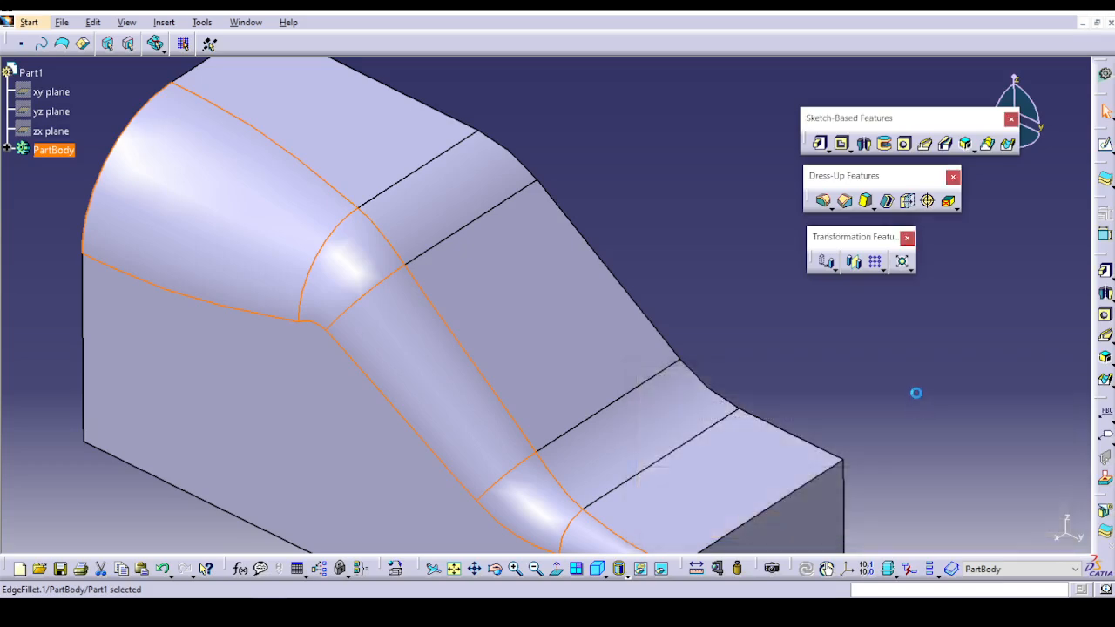
pyautogui.moveTo(916, 392); pyautogui.dragTo(781, 407, button='middle')
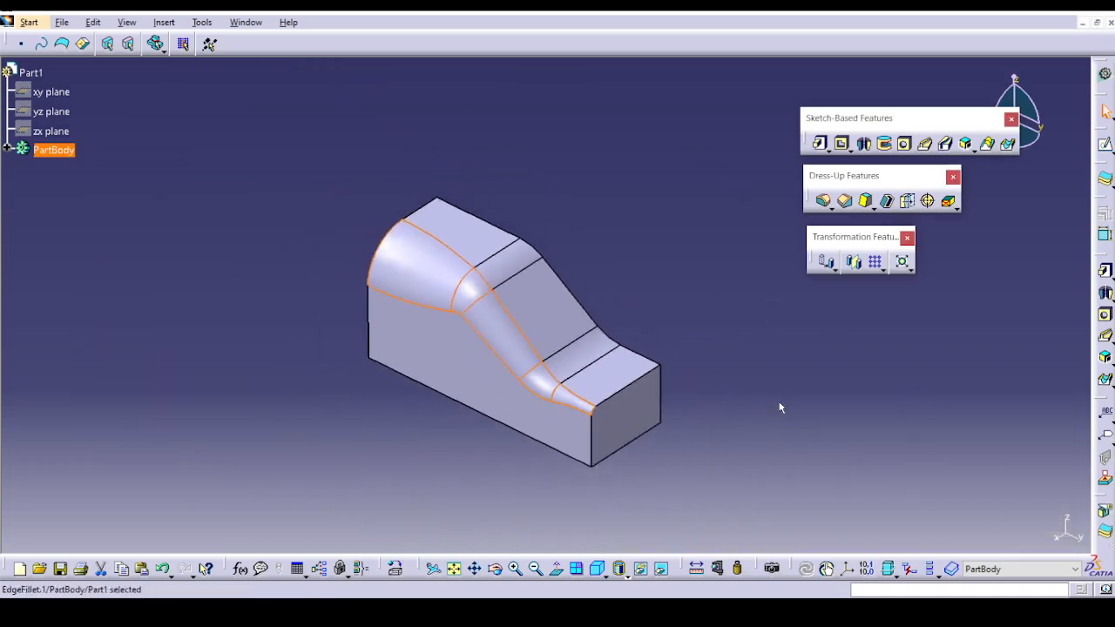
pyautogui.click(830, 208)
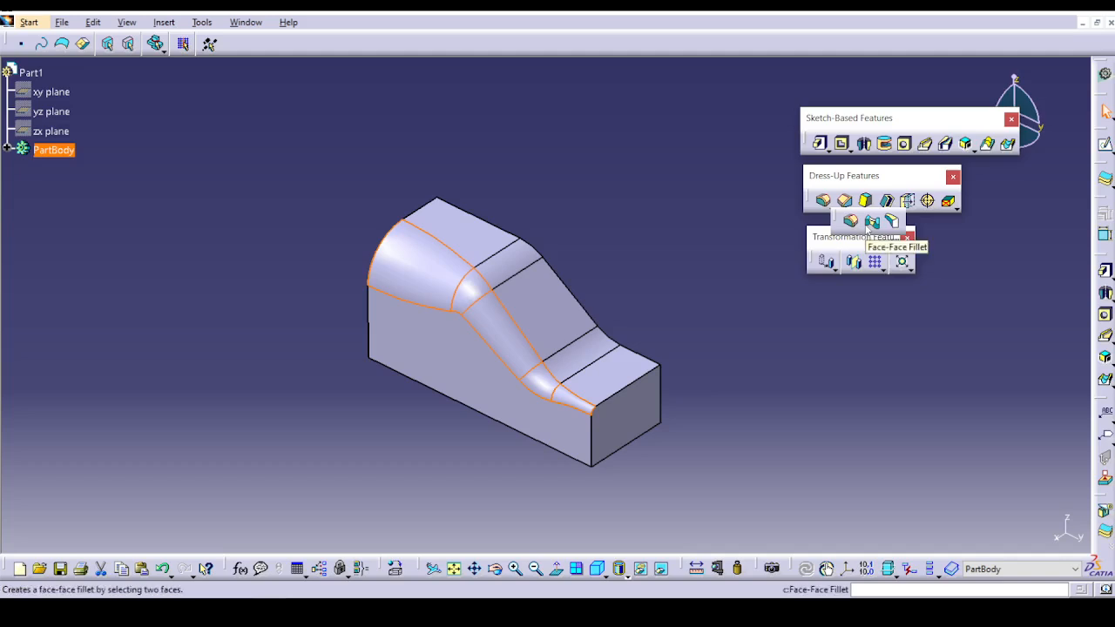
# Open Ex-3chordal_fillet.CATPart from the Edge Fillet folder.
pyautogui.click(62, 23)
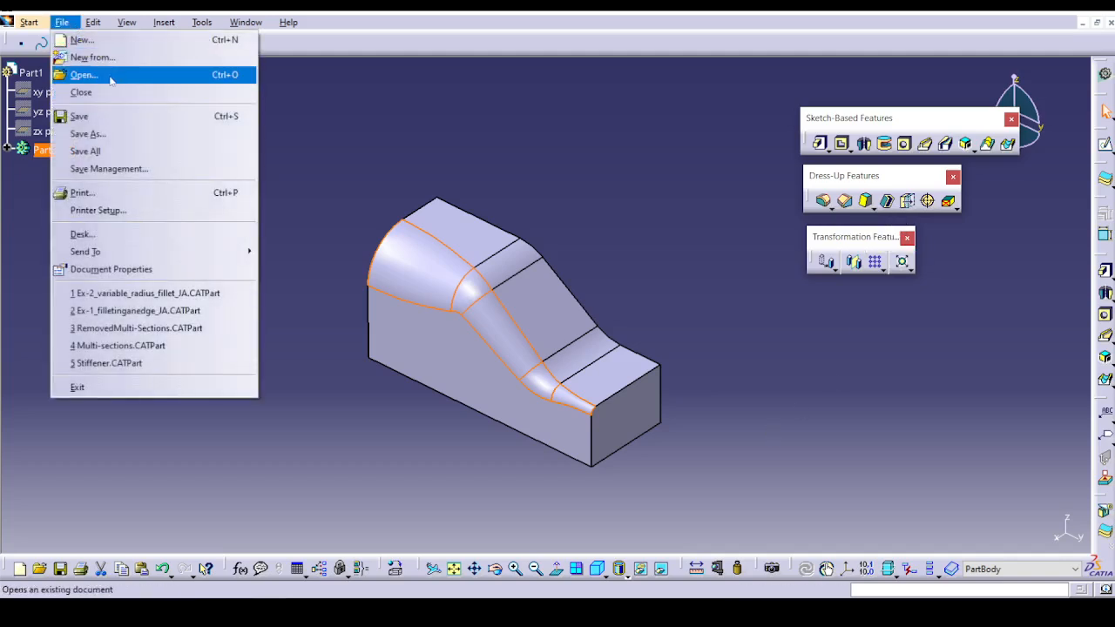
pyautogui.click(83, 75)
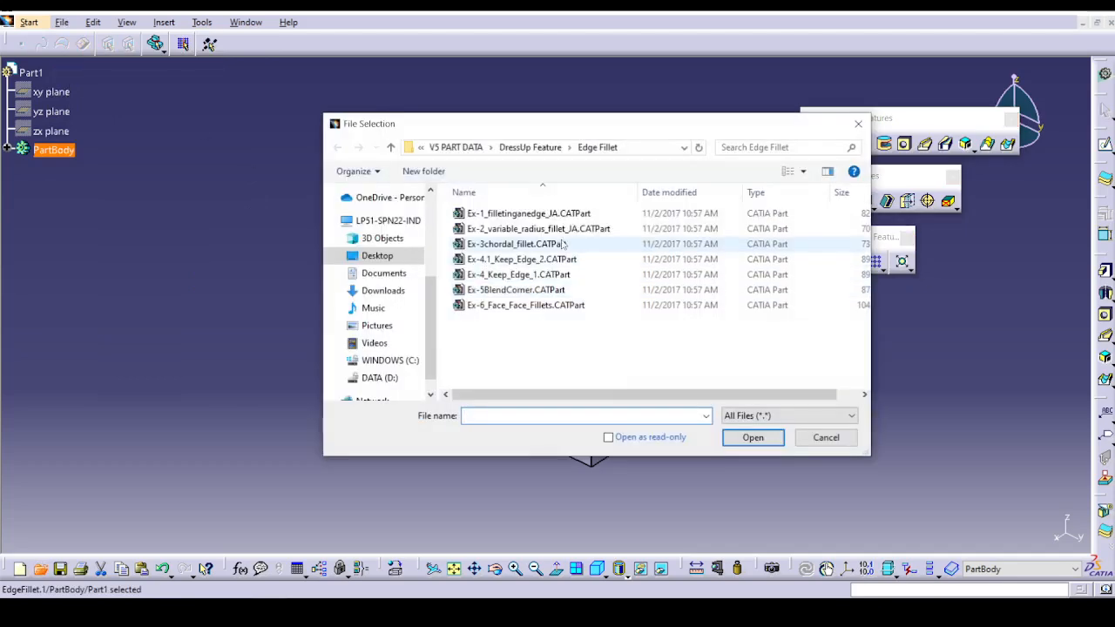
pyautogui.click(554, 245)
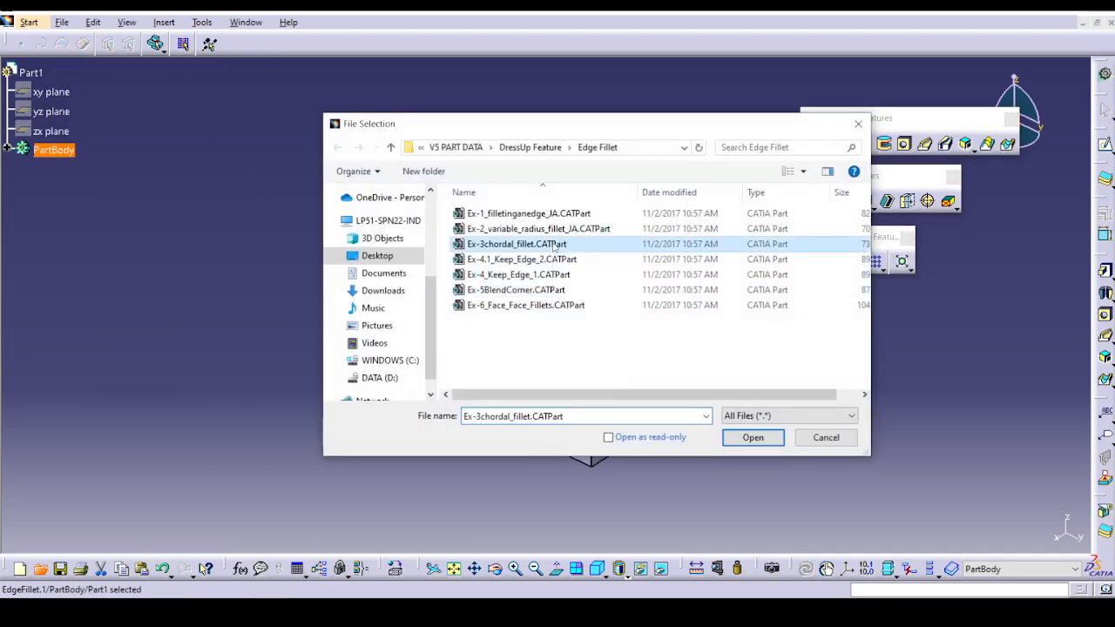
pyautogui.click(747, 438)
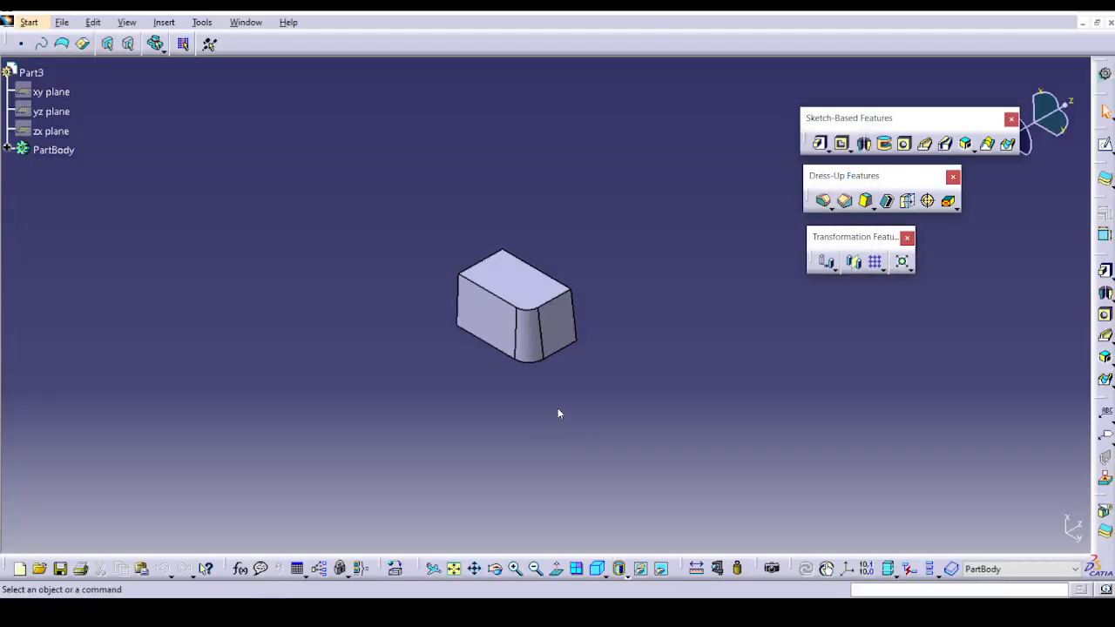
# Expand PartBody and examine the EdgeFillet.1 definition on the block's vertical corner edge, then close it without changes.
pyautogui.keyDown('ctrl'); pyautogui.moveTo(558, 408); pyautogui.dragTo(783, 251, button='middle'); pyautogui.keyUp('ctrl')
pyautogui.moveTo(783, 251); pyautogui.dragTo(891, 459, button='middle')
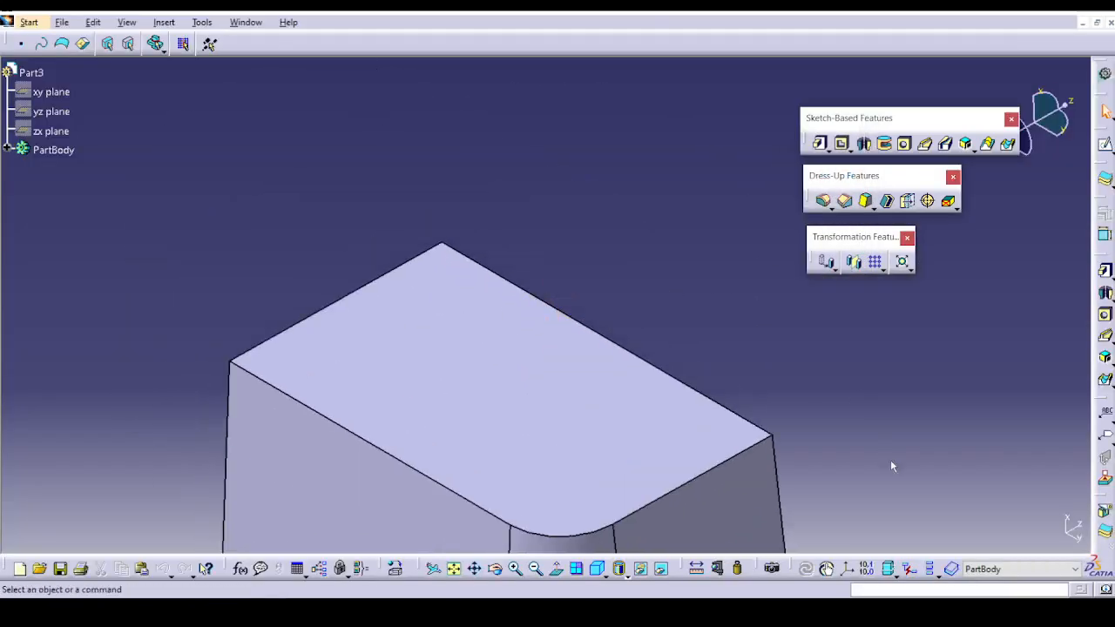
pyautogui.click(7, 150)
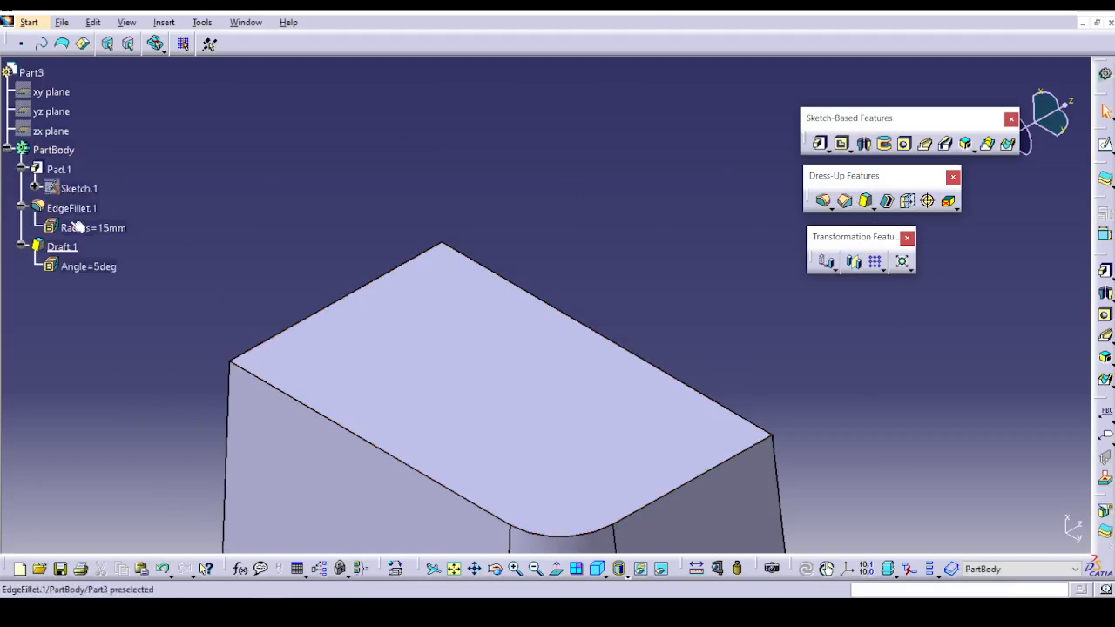
pyautogui.doubleClick(71, 208)
pyautogui.moveTo(269, 340); pyautogui.dragTo(165, 37, button='middle')
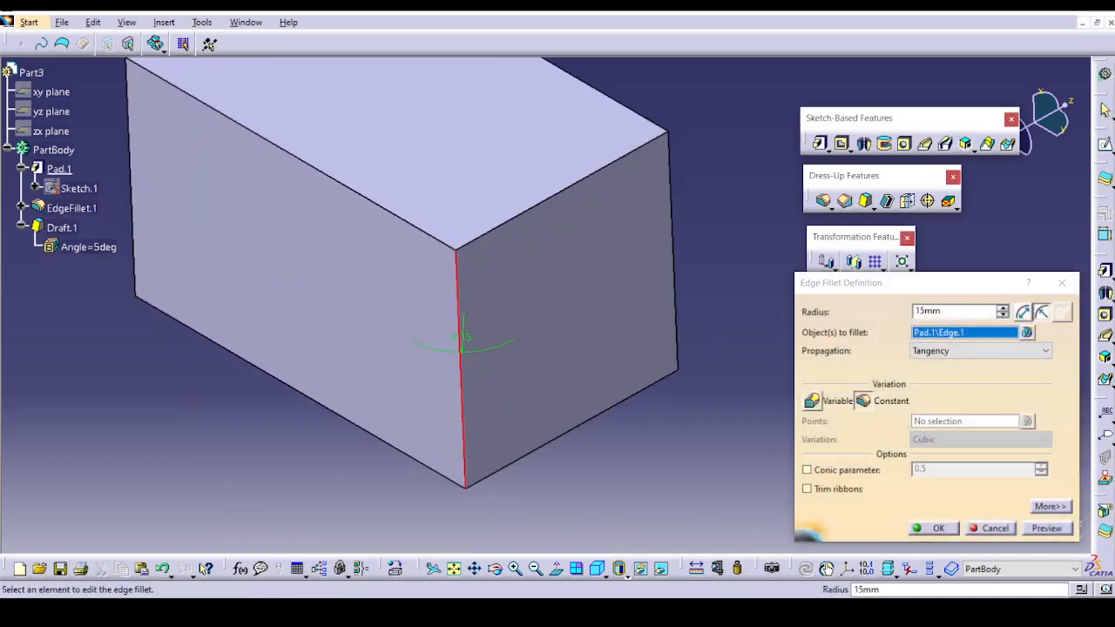
pyautogui.click(934, 529)
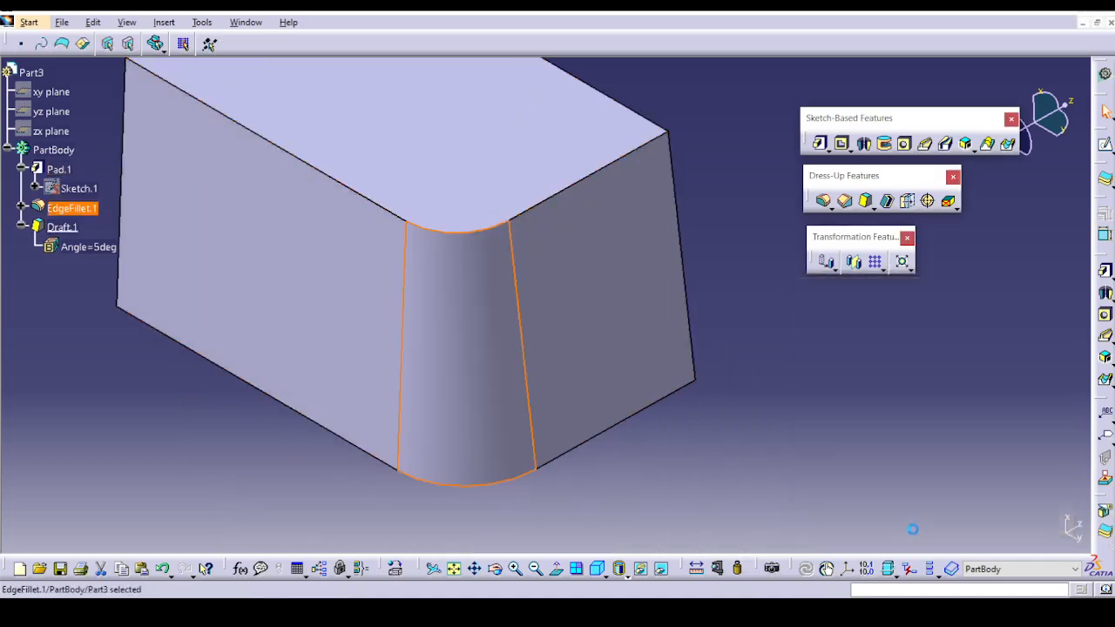
# Reopen EdgeFillet.1, define it by chordal length instead of radius, and preview the corner at 15 mm.
pyautogui.doubleClick(52, 205)
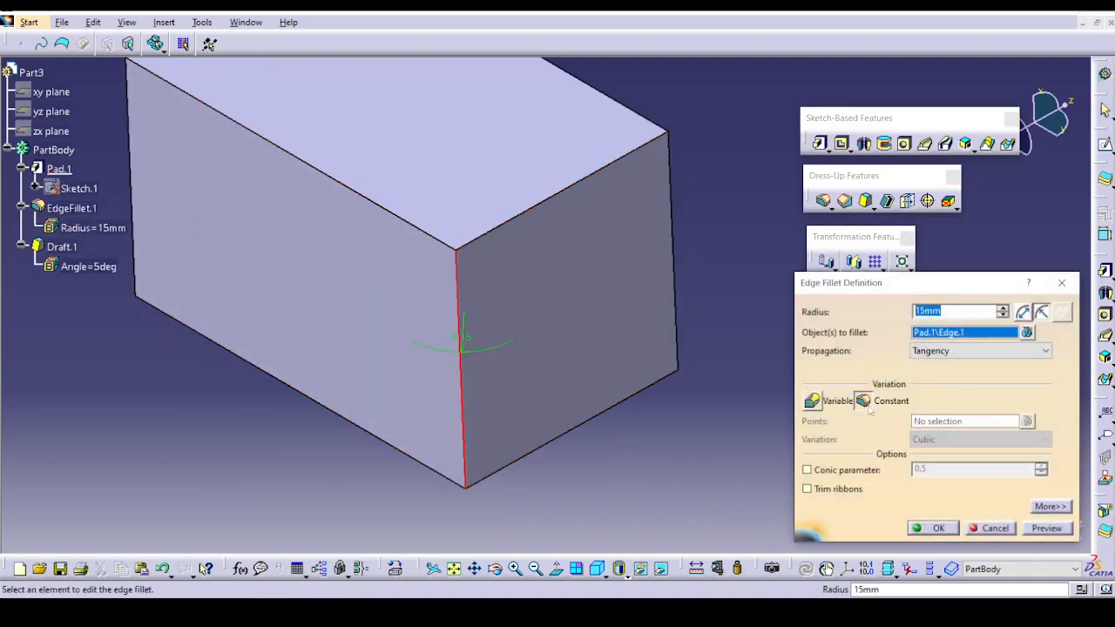
pyautogui.click(1025, 313)
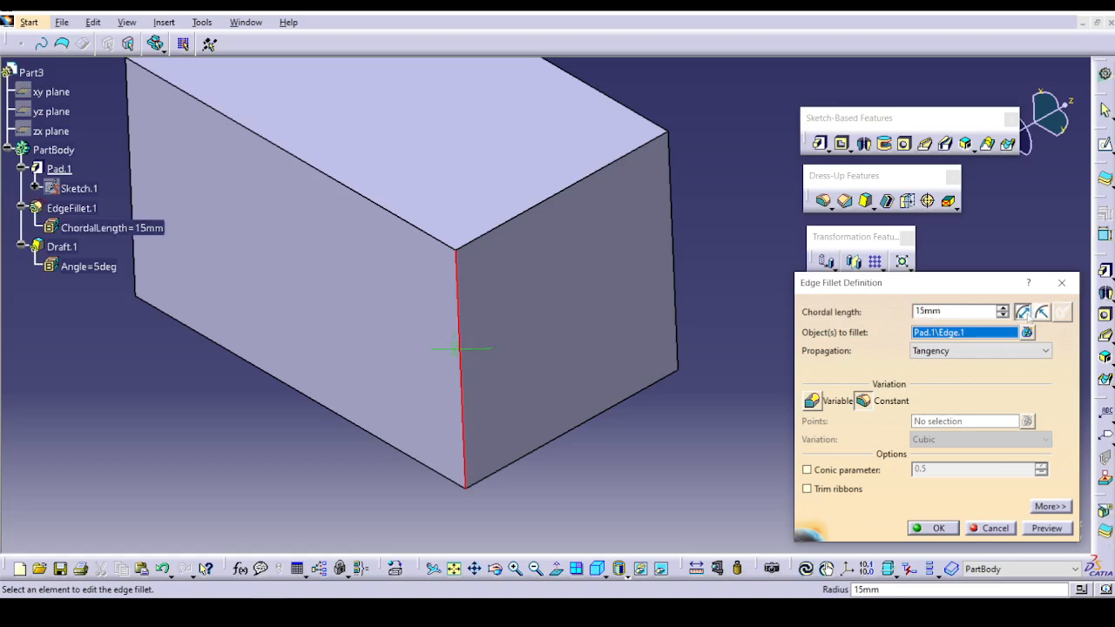
pyautogui.click(1042, 313)
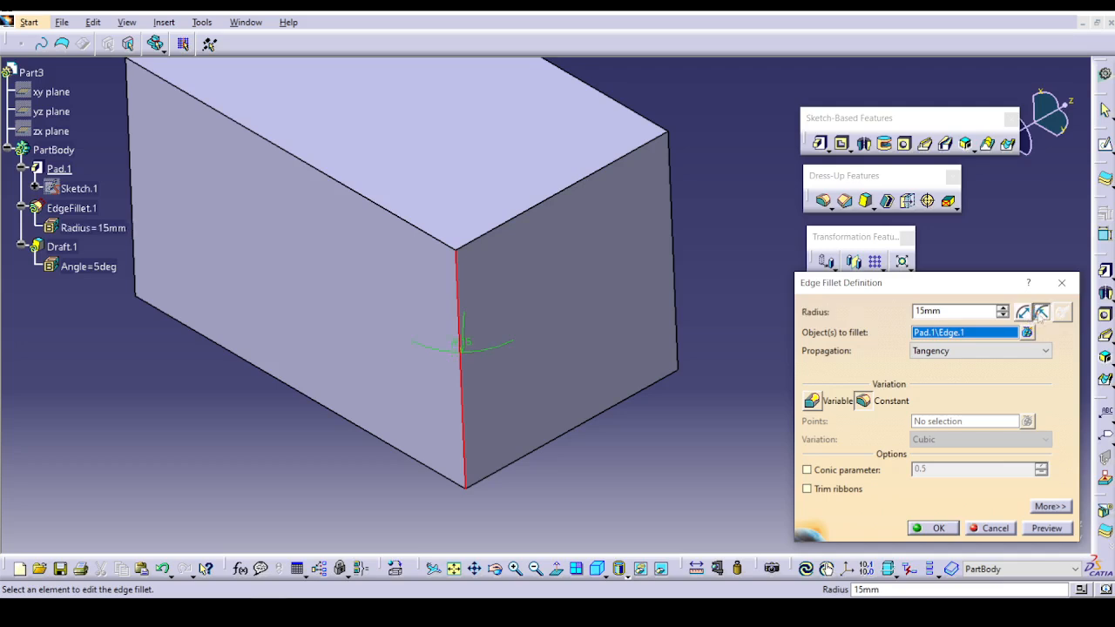
pyautogui.click(1024, 313)
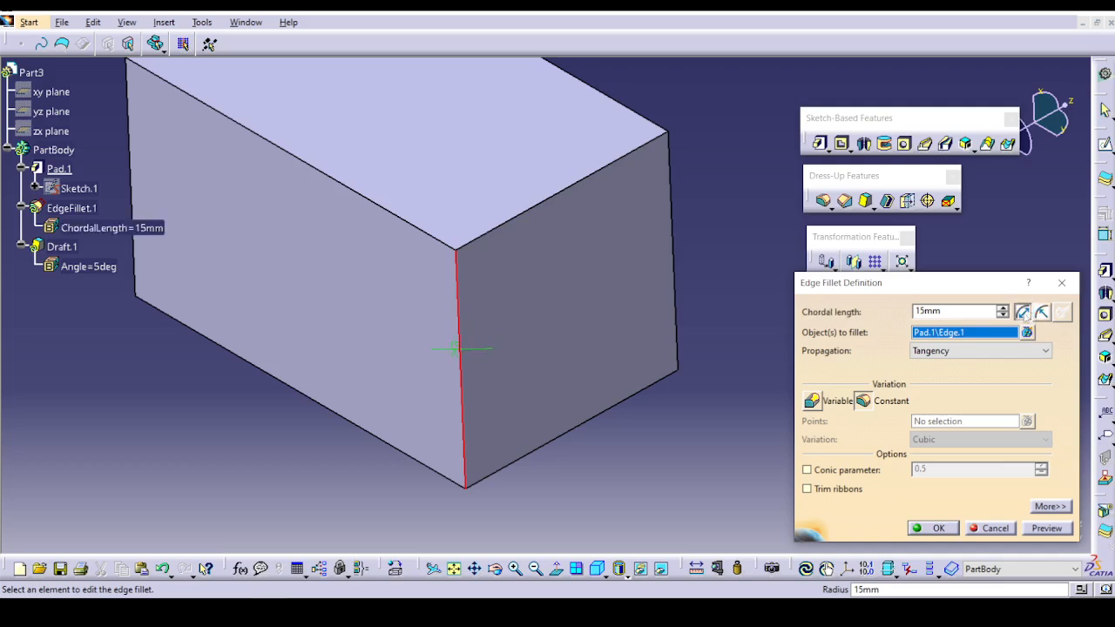
pyautogui.click(1050, 529)
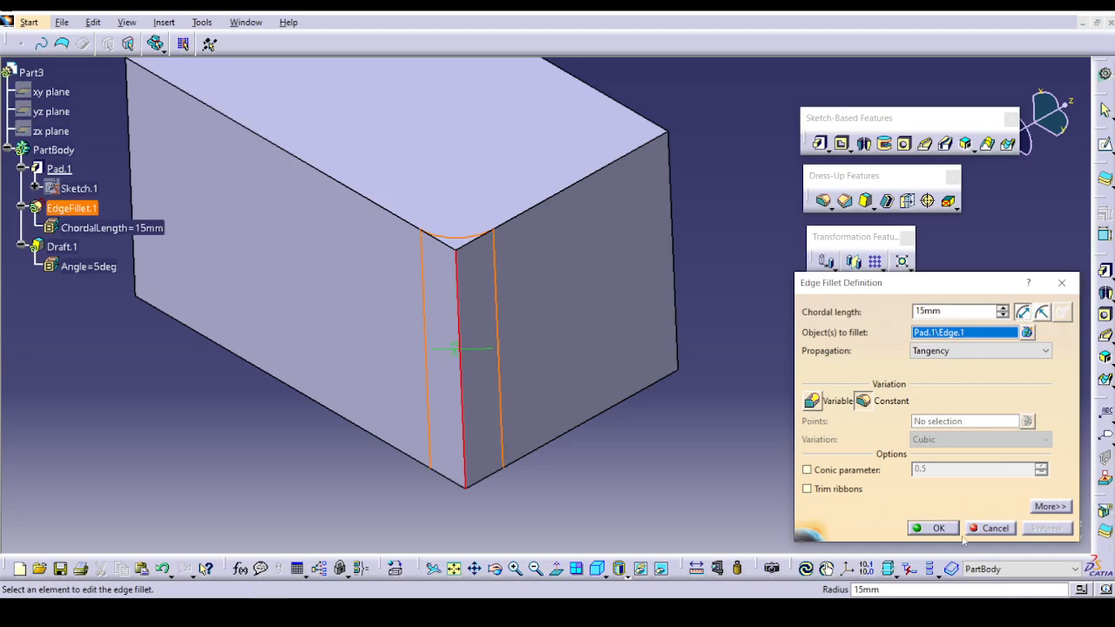
# Accept the 15 mm chordal-length fillet, and reopen it to compare the radius and chordal-length definitions before accepting chordal length again.
pyautogui.click(932, 528)
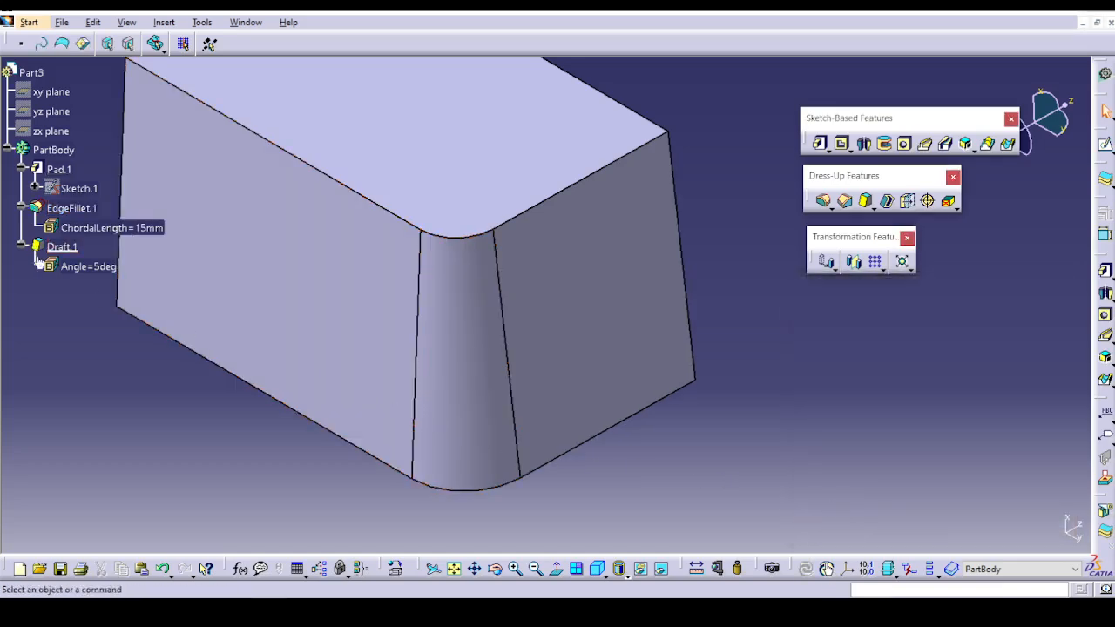
pyautogui.doubleClick(72, 208)
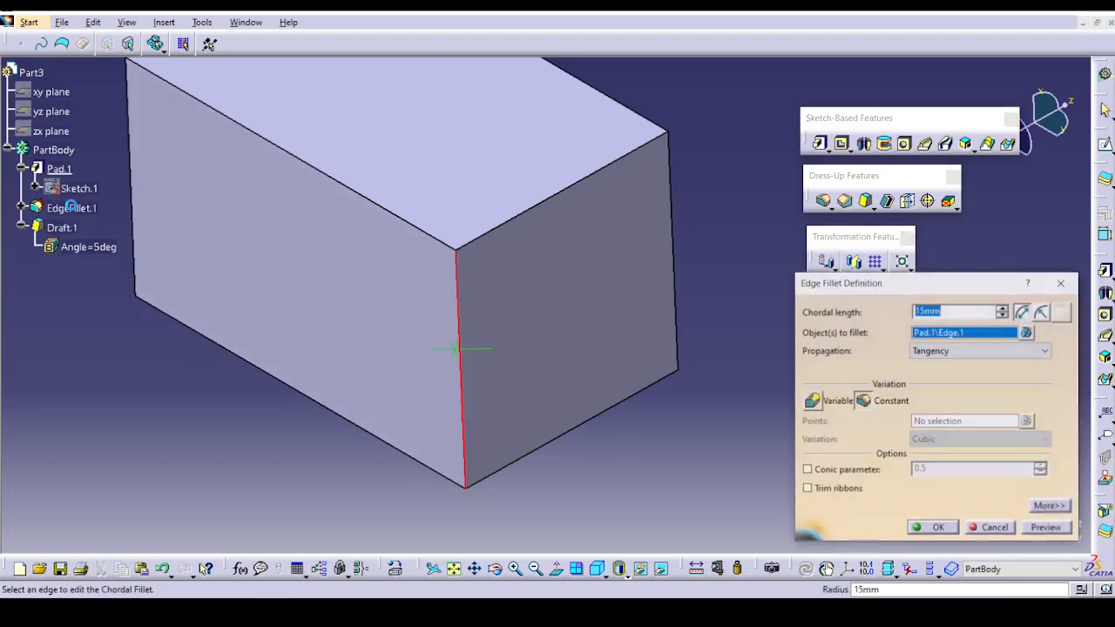
pyautogui.moveTo(550, 535); pyautogui.dragTo(583, 466, button='middle')
pyautogui.moveTo(476, 455); pyautogui.dragTo(639, 448, button='middle')
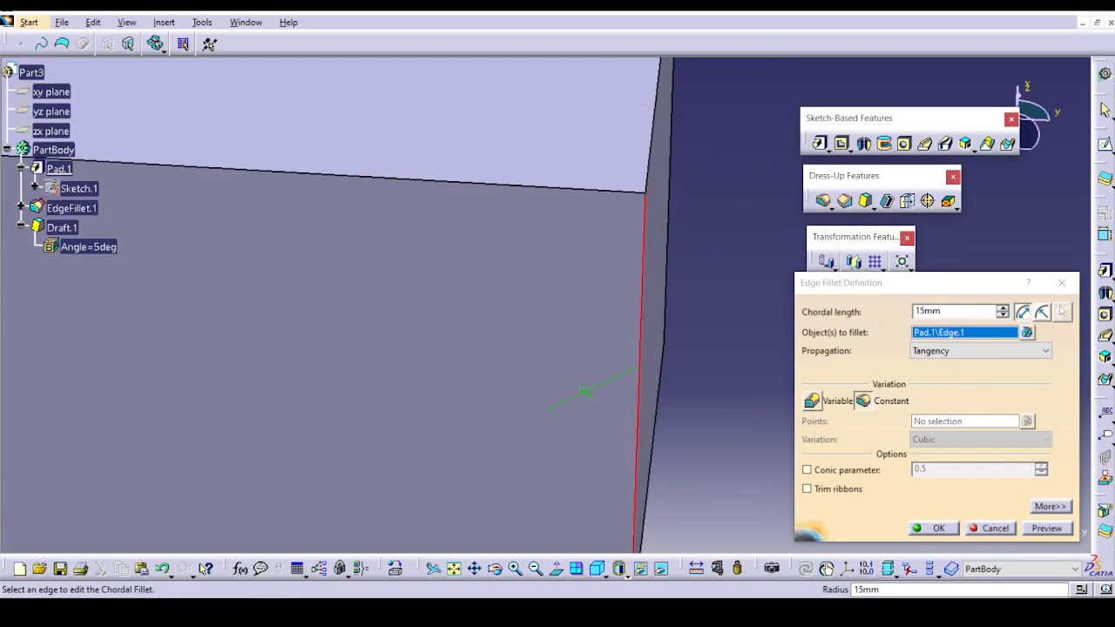
pyautogui.click(1042, 312)
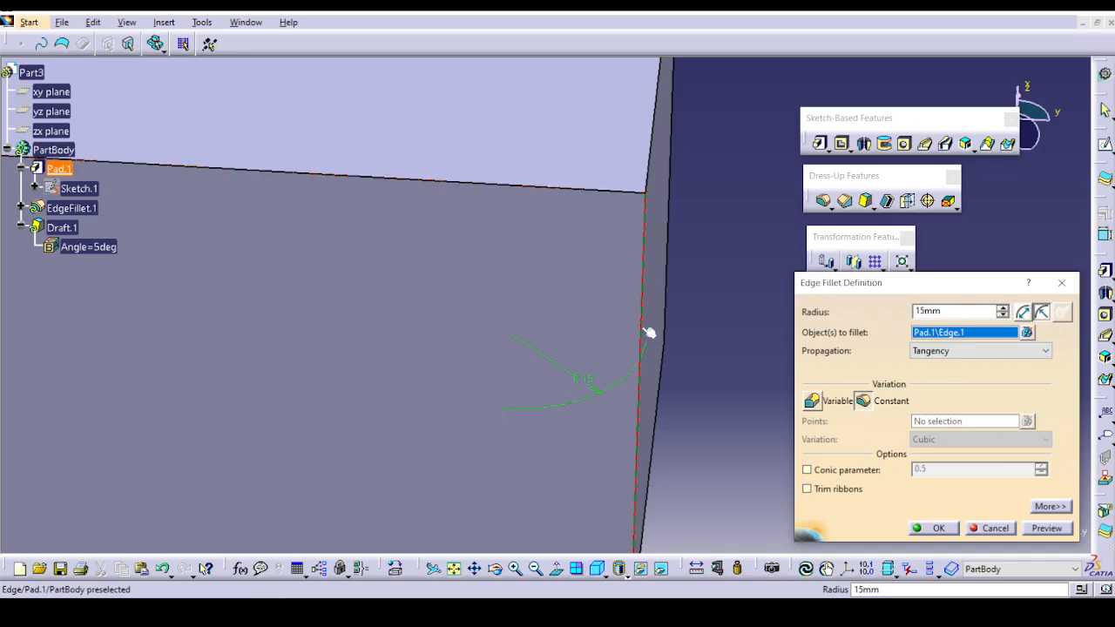
pyautogui.click(1023, 312)
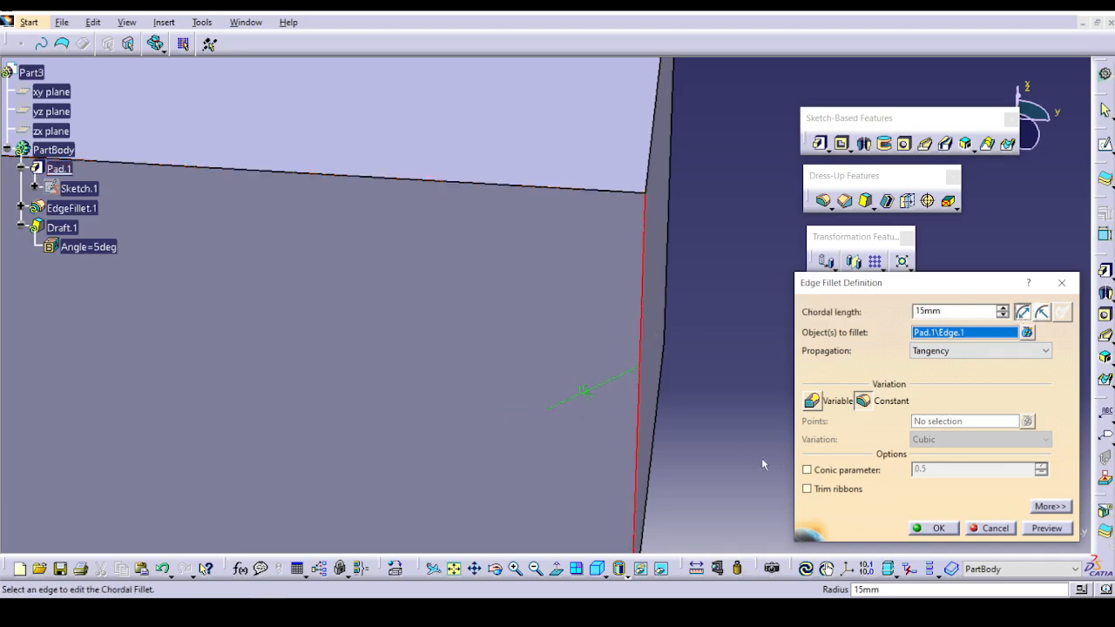
pyautogui.moveTo(762, 465); pyautogui.dragTo(745, 496, button='middle')
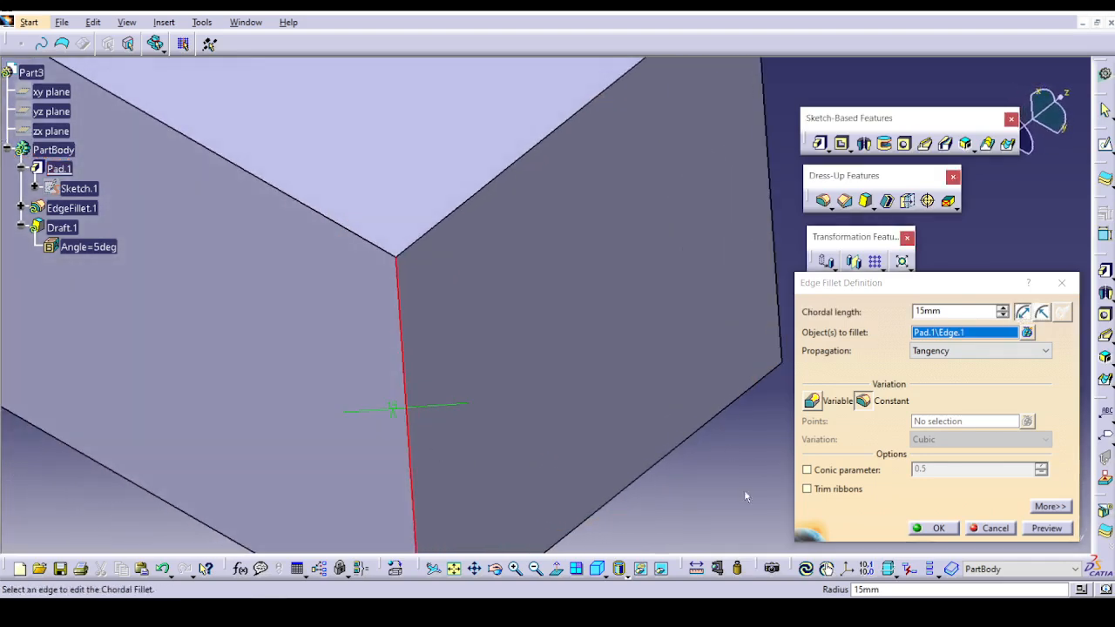
pyautogui.click(940, 529)
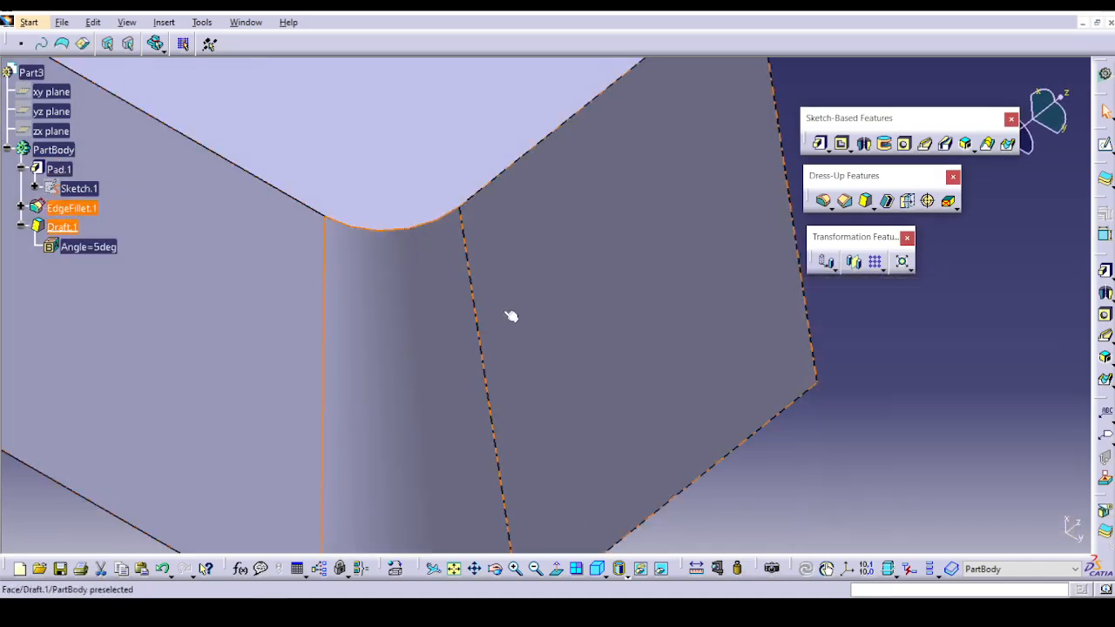
# Redefine the block's corner fillet EdgeFillet.1 by a 15 mm radius, then preview and accept it.
pyautogui.moveTo(714, 386); pyautogui.dragTo(703, 432, button='middle')
pyautogui.doubleClick(395, 394)
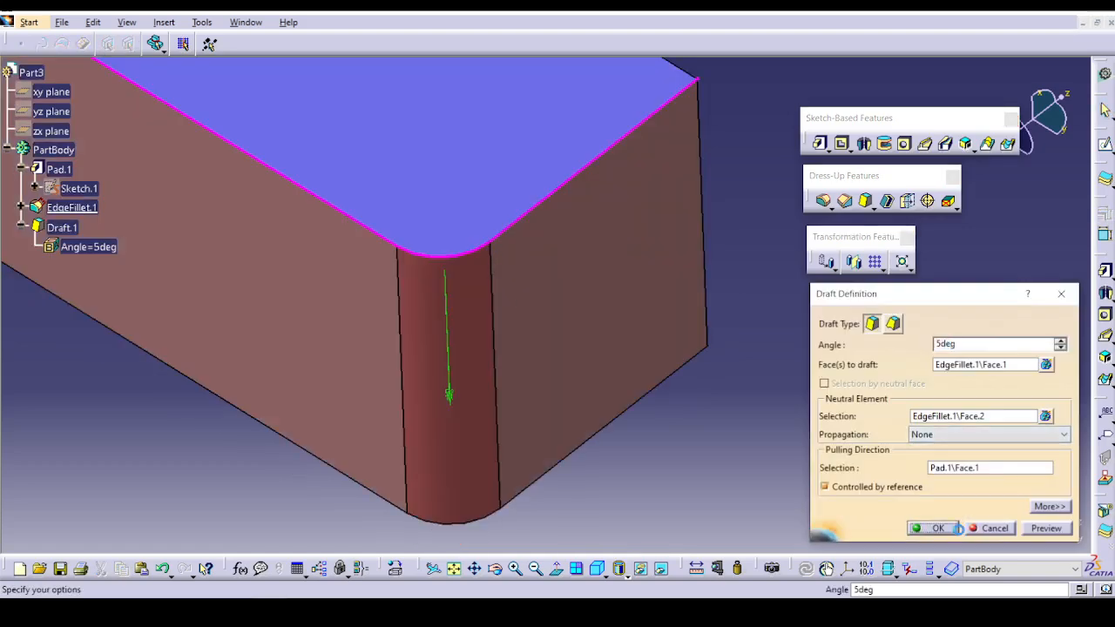
pyautogui.click(934, 528)
pyautogui.doubleClick(54, 208)
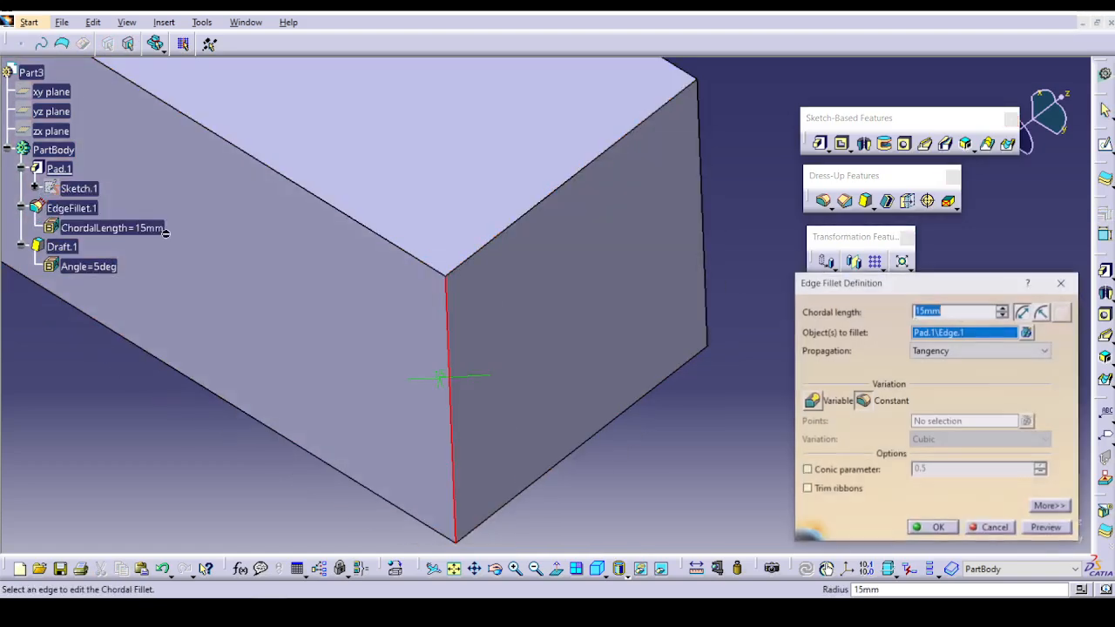
pyautogui.click(1045, 530)
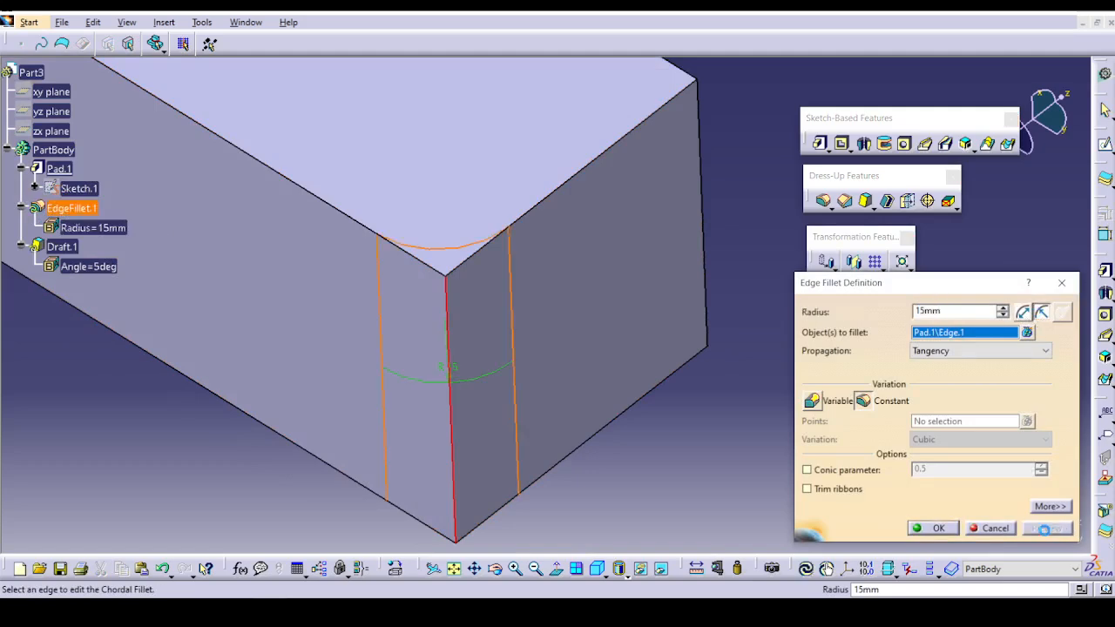
pyautogui.click(937, 528)
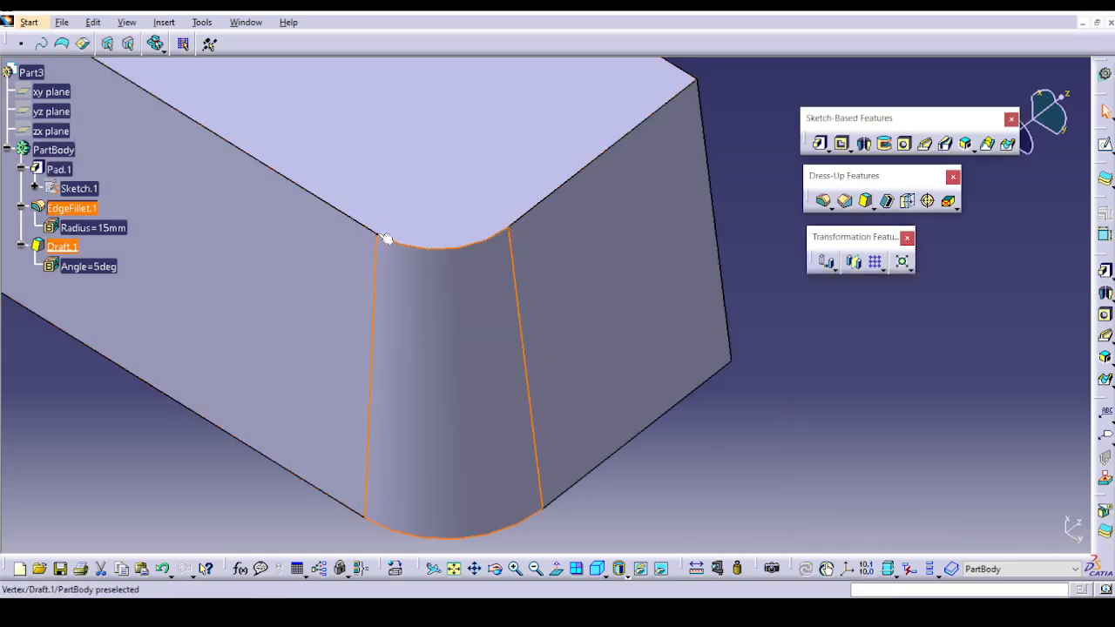
# Switch EdgeFillet.1 from radius to a 15 mm chordal length and accept the change.
pyautogui.doubleClick(75, 208)
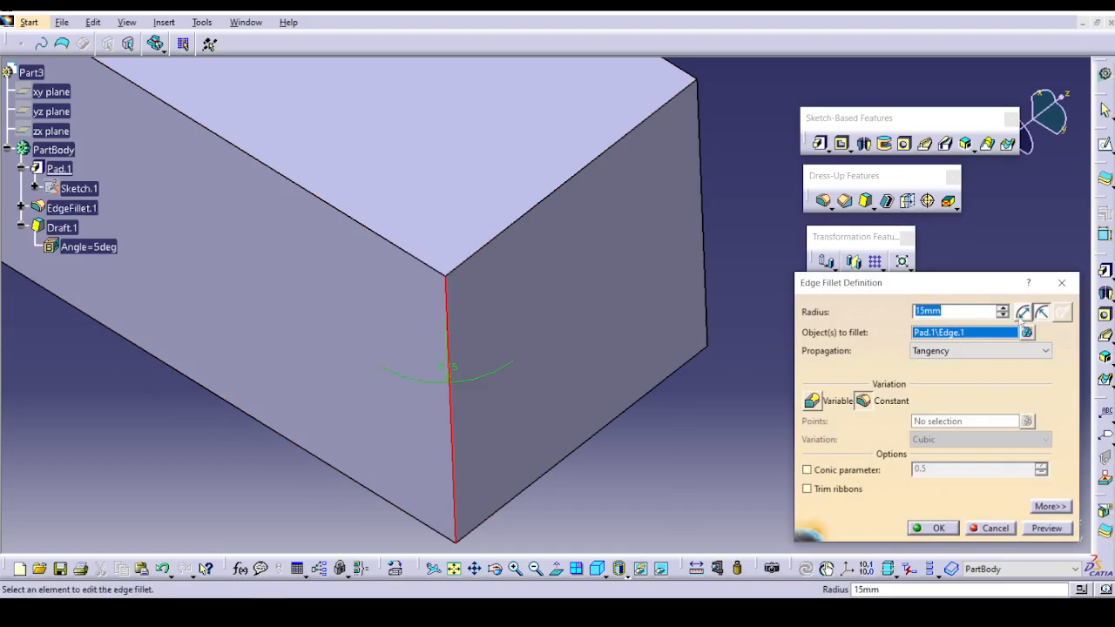
pyautogui.click(1023, 315)
pyautogui.click(918, 528)
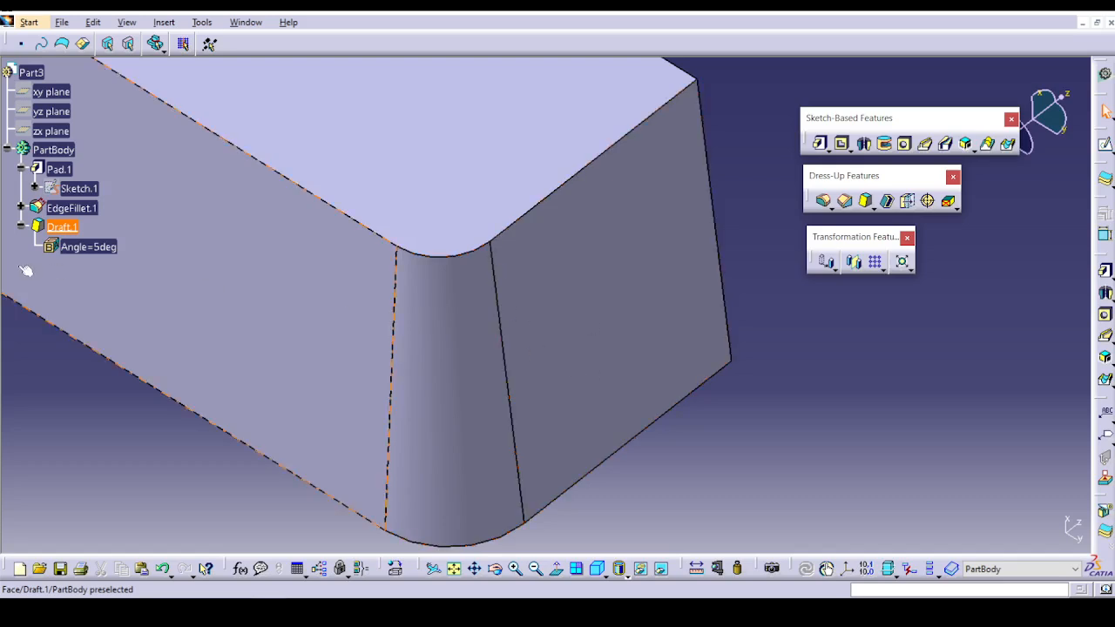
# Return EdgeFillet.1 to the radius definition at 15 mm, previewing the corner before accepting it.
pyautogui.doubleClick(65, 209)
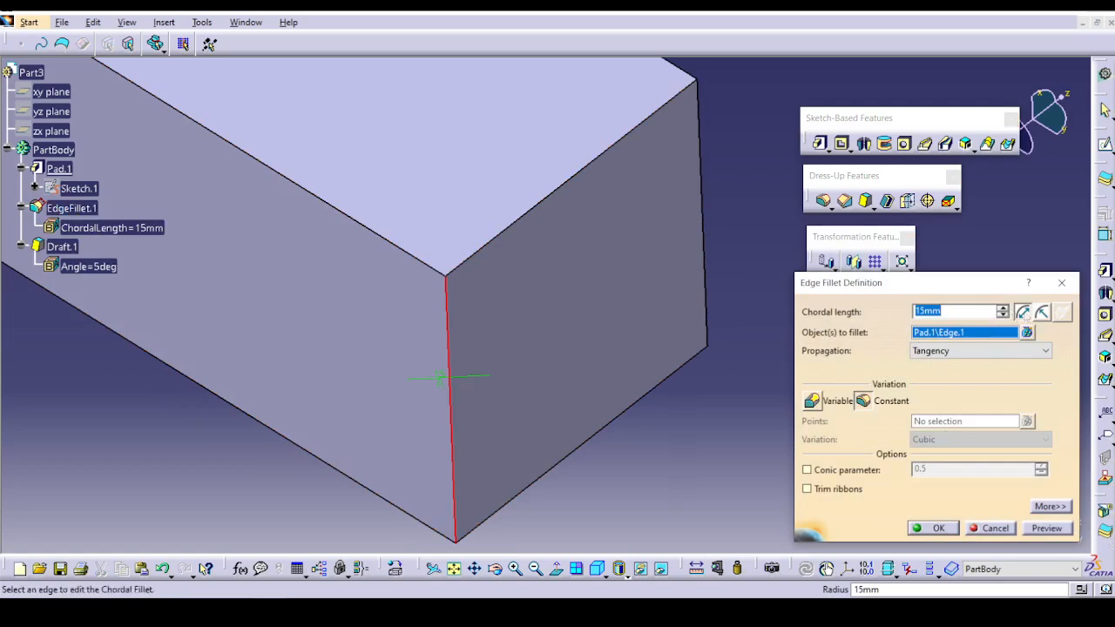
pyautogui.click(1043, 311)
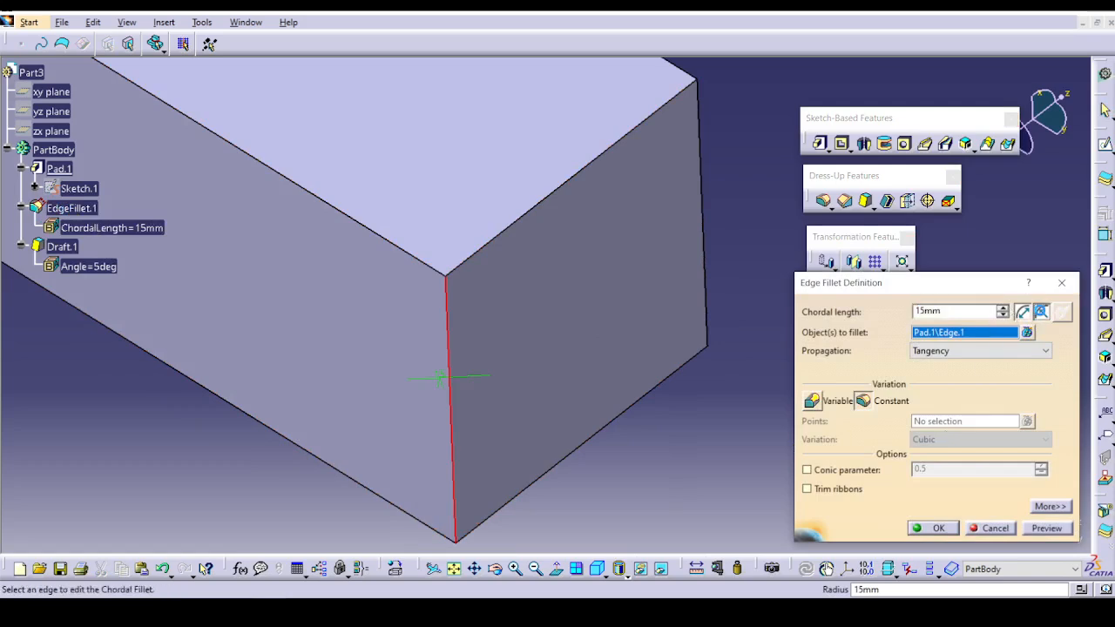
pyautogui.click(1048, 528)
pyautogui.click(934, 528)
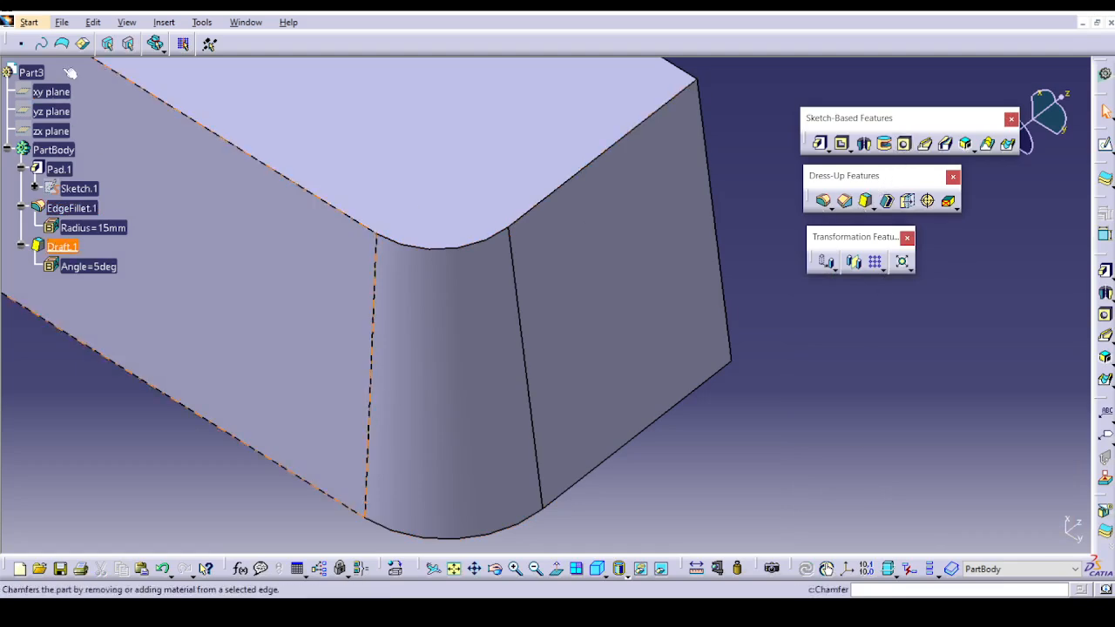
# Open Ex-4.1_Keep_Edge_2.CATPart from the Edge Fillet folder.
pyautogui.click(62, 22)
pyautogui.click(83, 75)
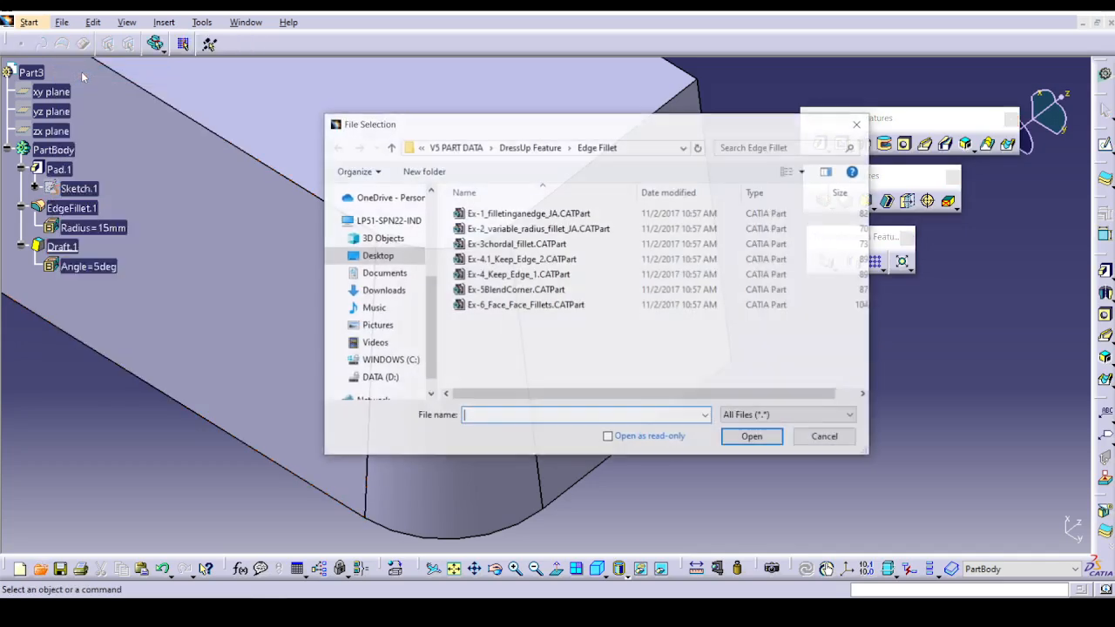
pyautogui.click(523, 265)
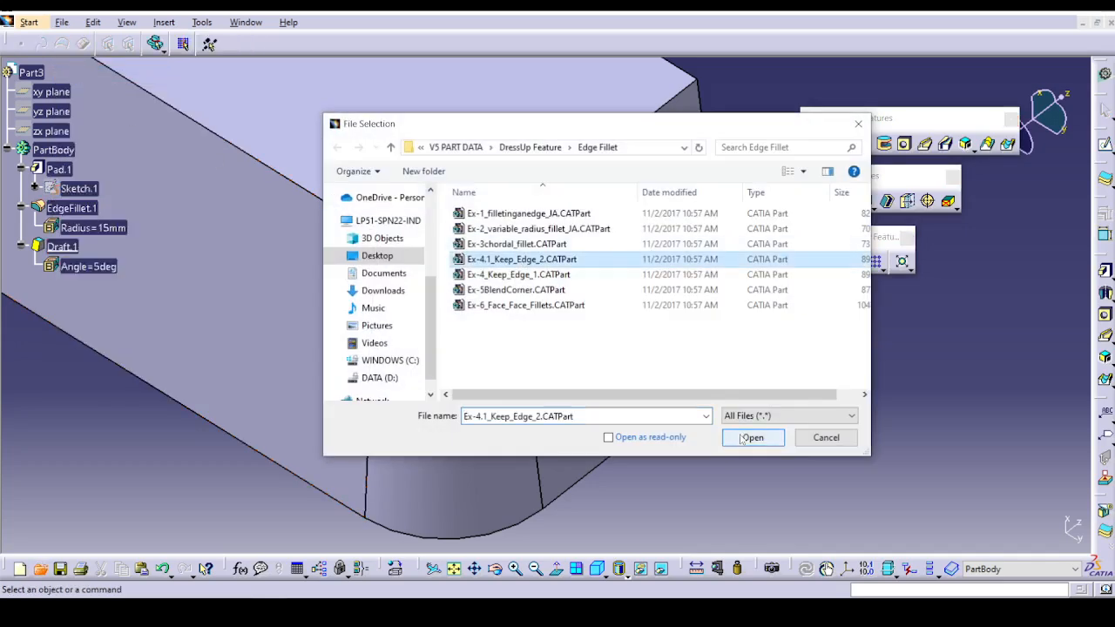
pyautogui.click(750, 439)
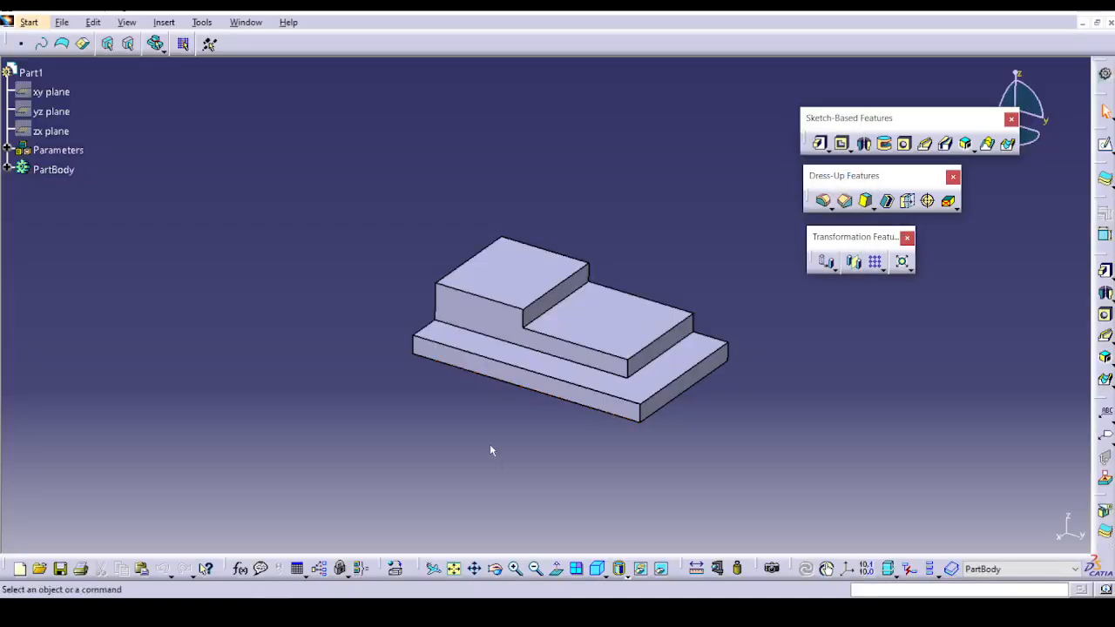
# Create a constant 5 mm edge fillet on the lower step's two base edges and the vertical corner edge between them.
pyautogui.moveTo(490, 444); pyautogui.dragTo(510, 386, button='middle')
pyautogui.moveTo(510, 385); pyautogui.dragTo(374, 316, button='middle')
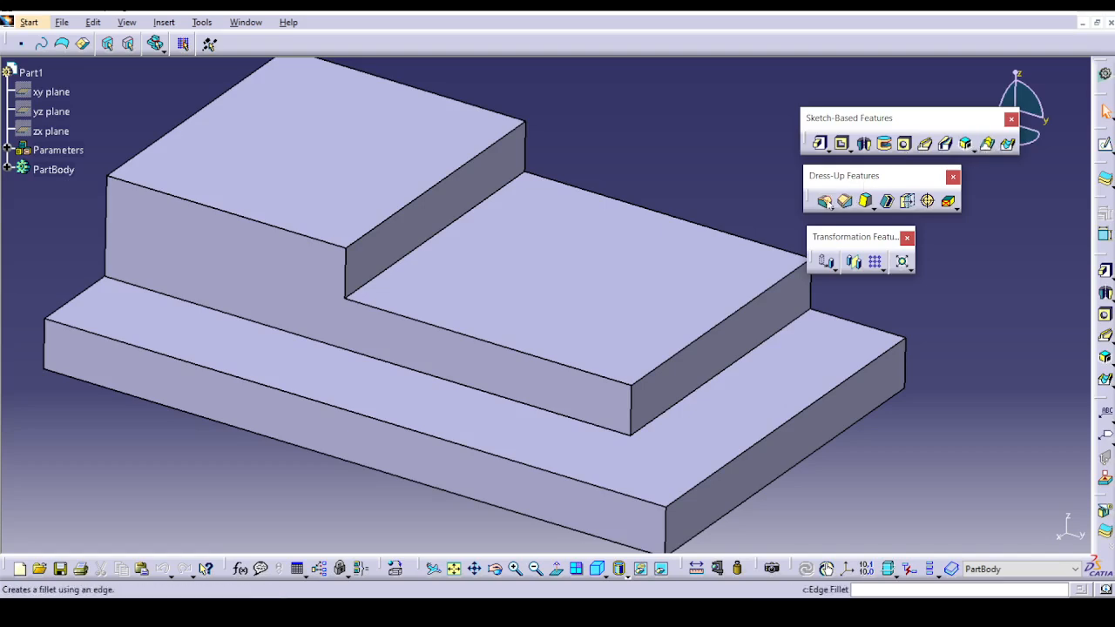
pyautogui.click(825, 201)
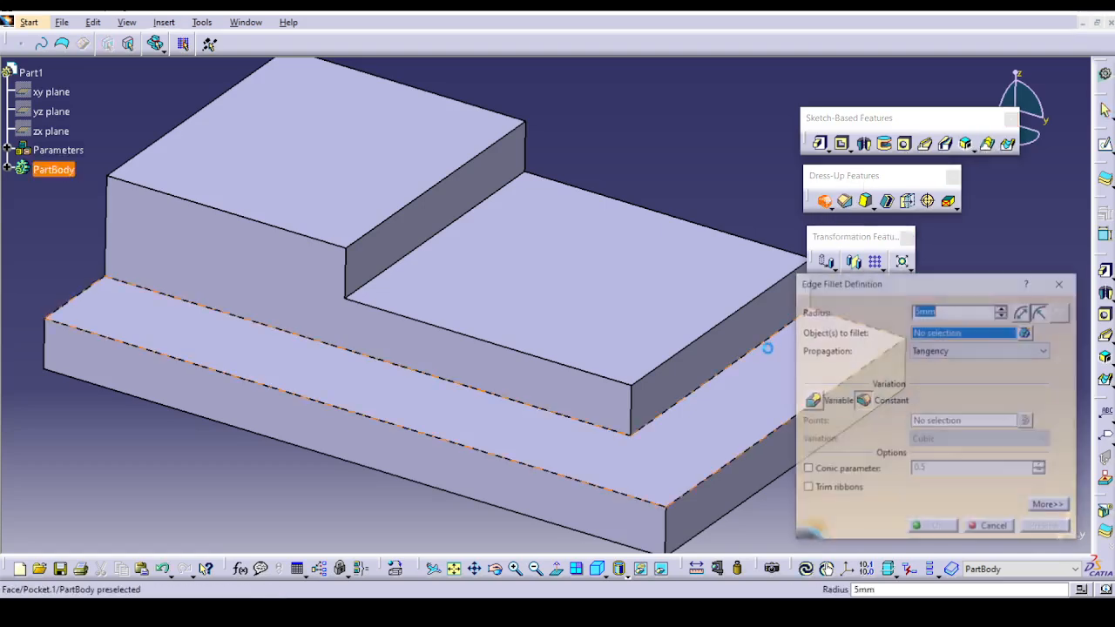
pyautogui.click(1050, 506)
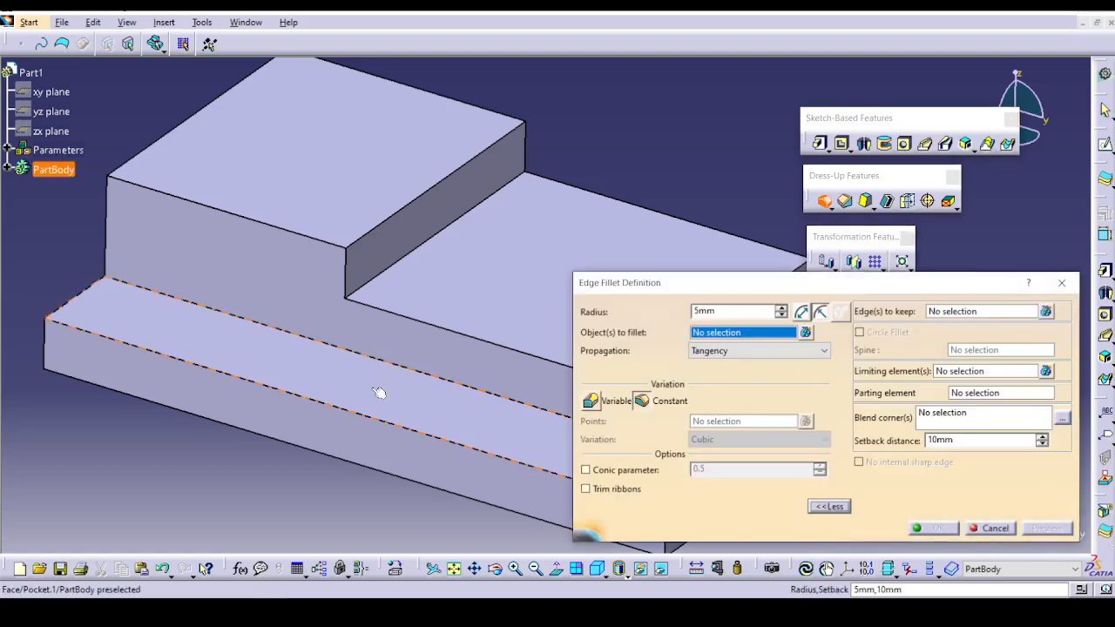
pyautogui.moveTo(379, 393); pyautogui.dragTo(118, 322, button='middle')
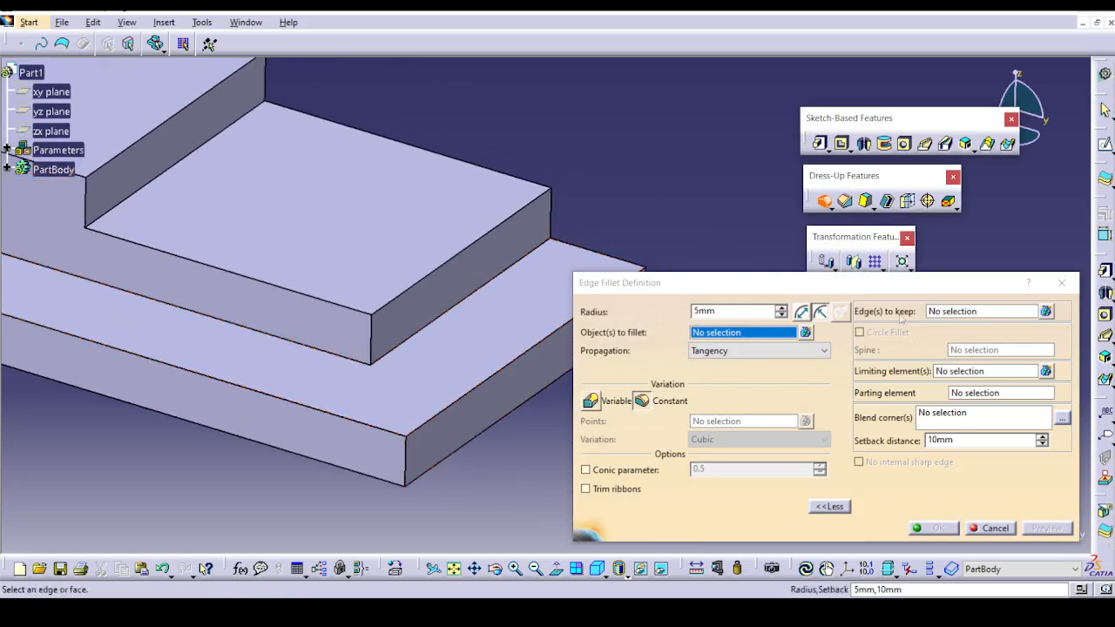
pyautogui.click(344, 355)
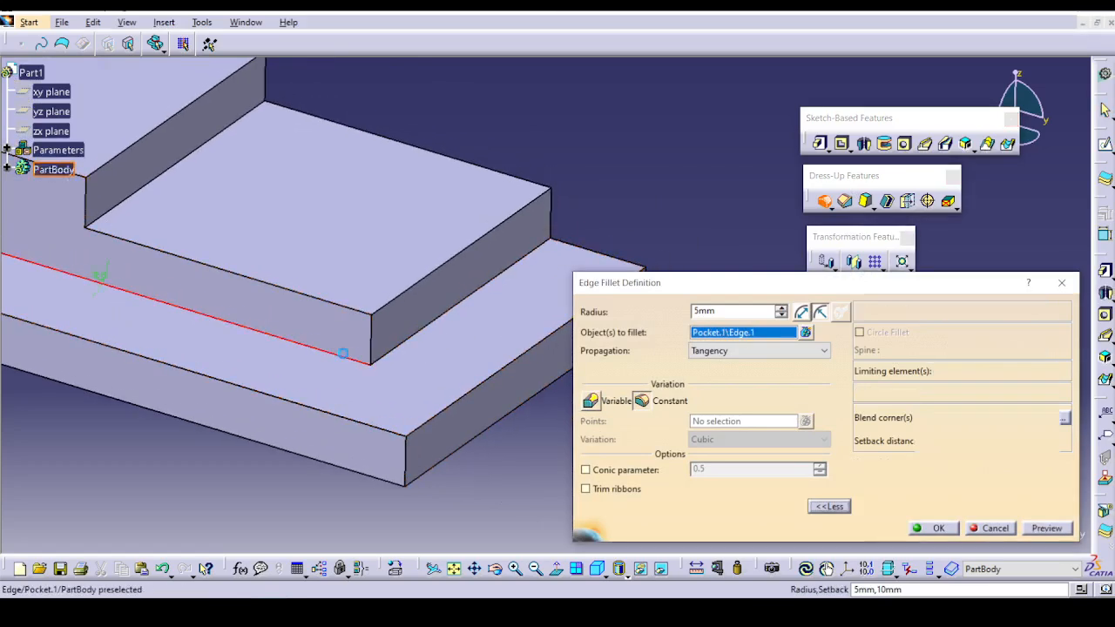
pyautogui.click(422, 343)
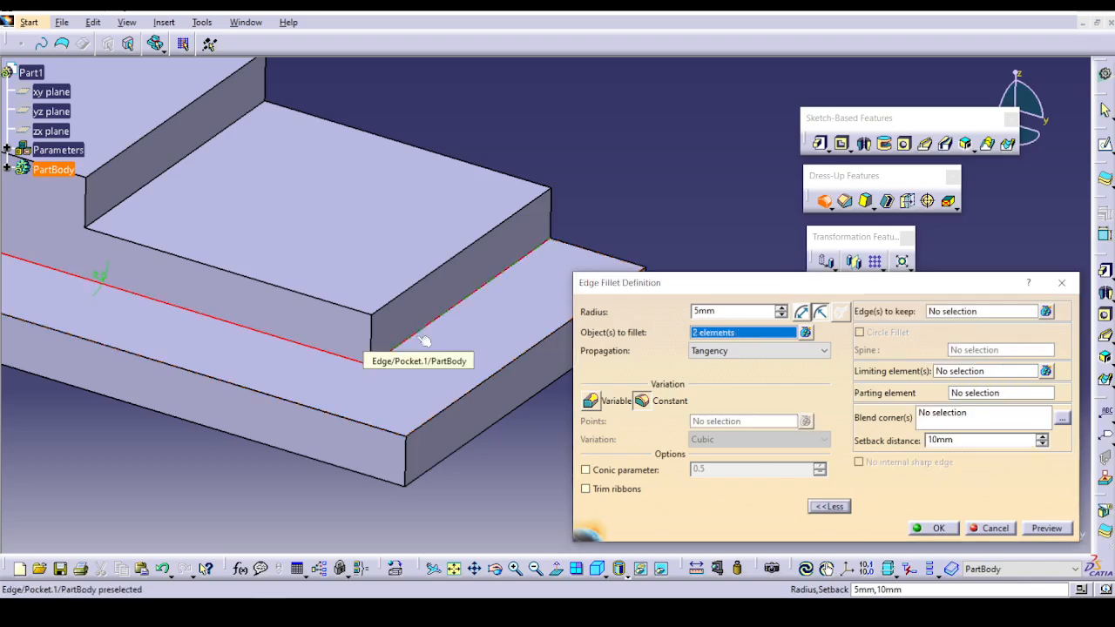
pyautogui.click(375, 336)
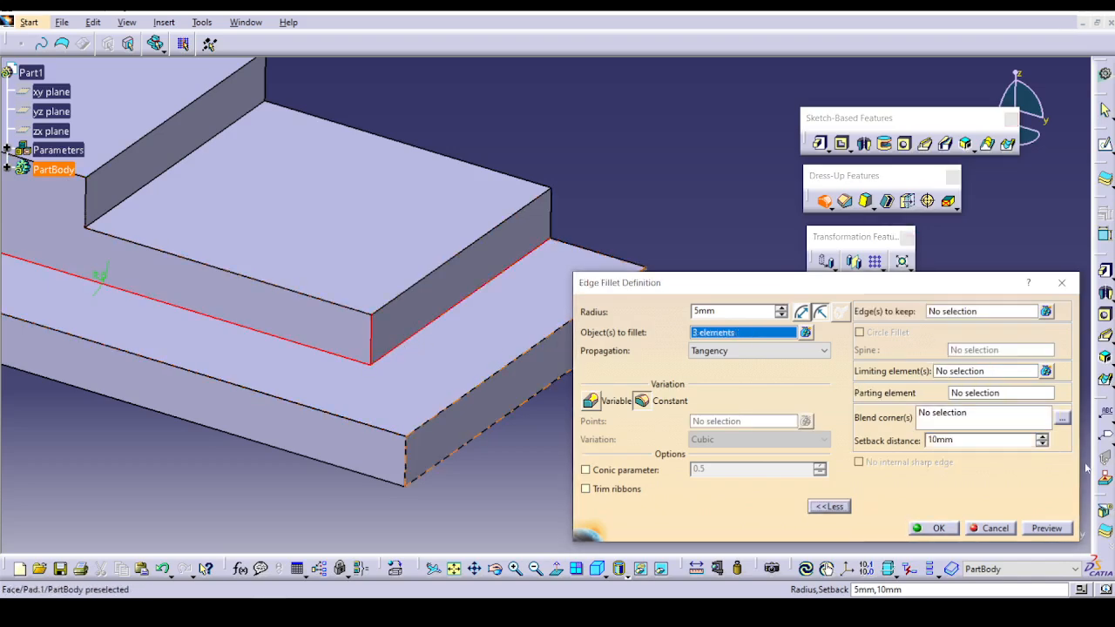
pyautogui.click(1038, 533)
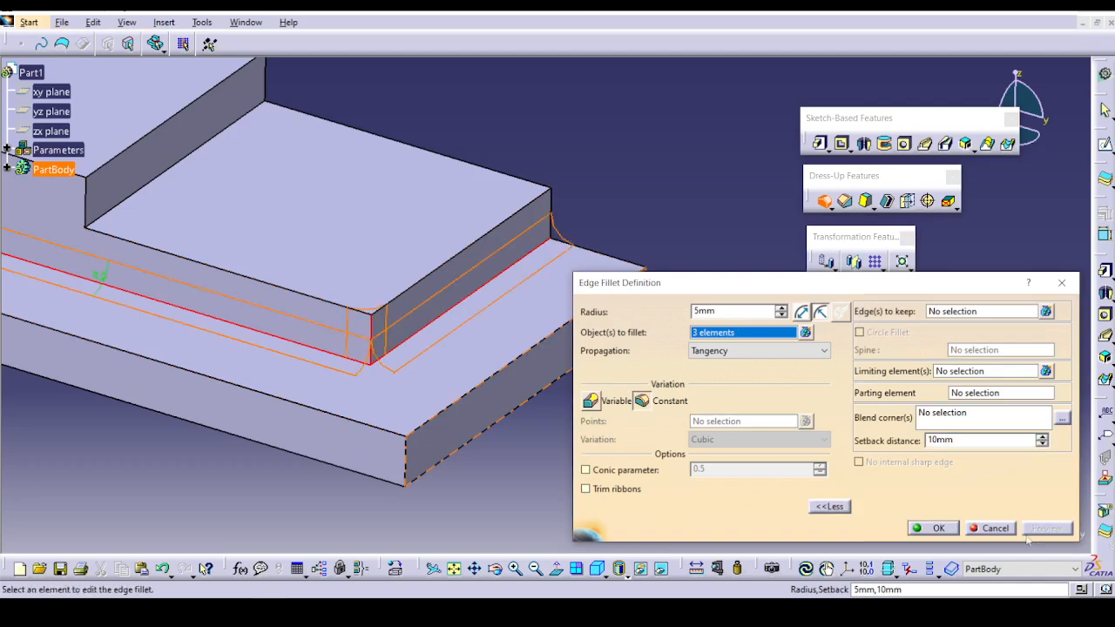
pyautogui.click(932, 529)
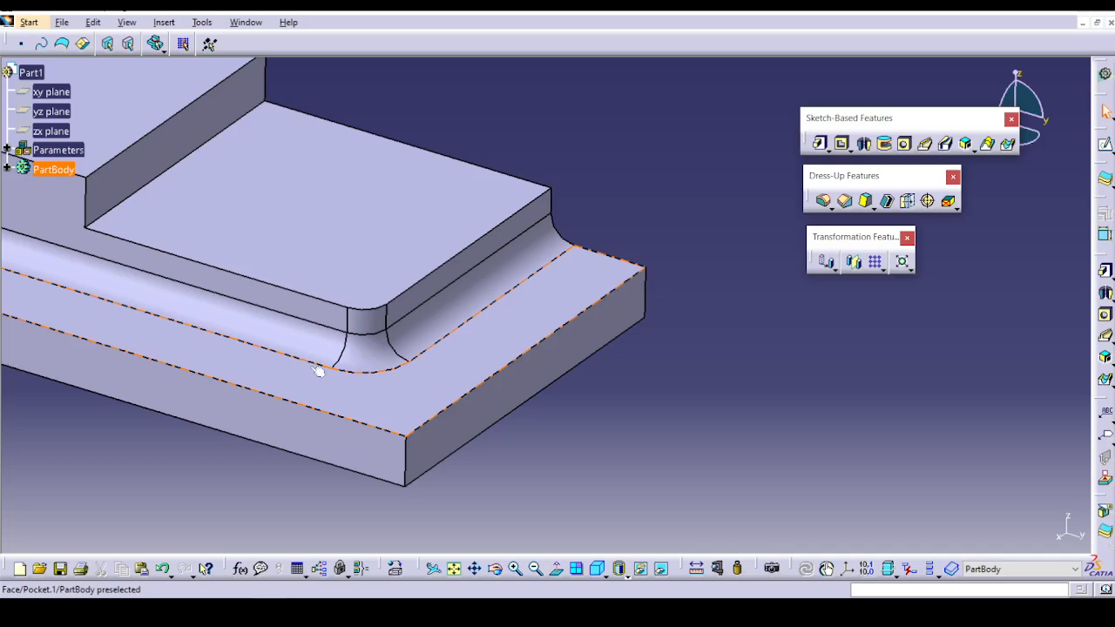
# Reopen the fillet and try to set the step's already filleted vertical corner edge as an edge to keep.
pyautogui.doubleClick(333, 349)
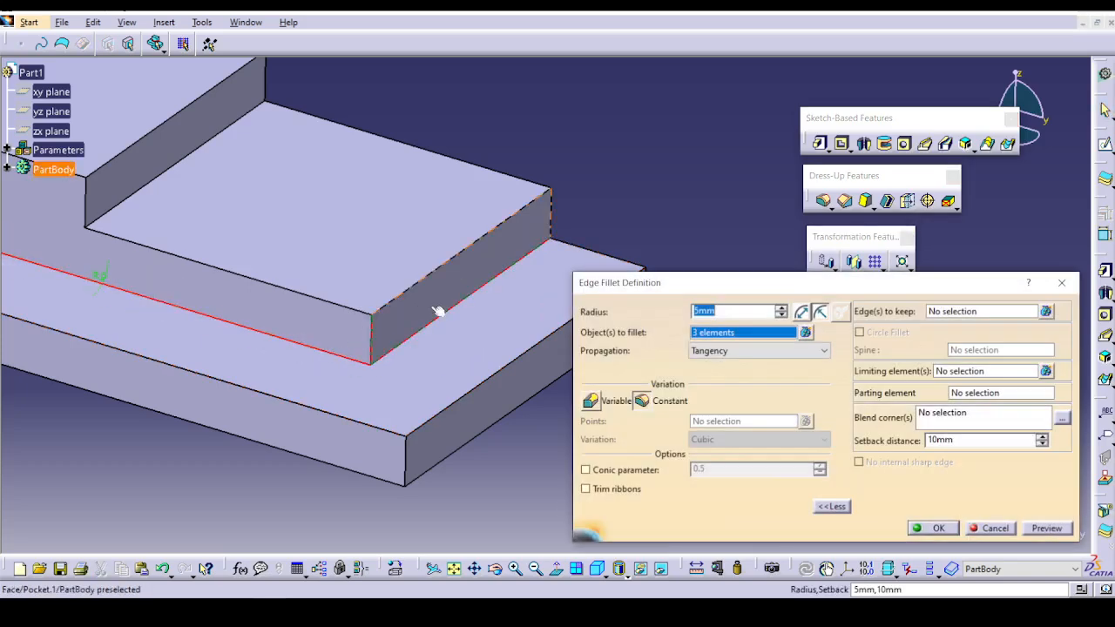
pyautogui.click(992, 317)
pyautogui.click(376, 336)
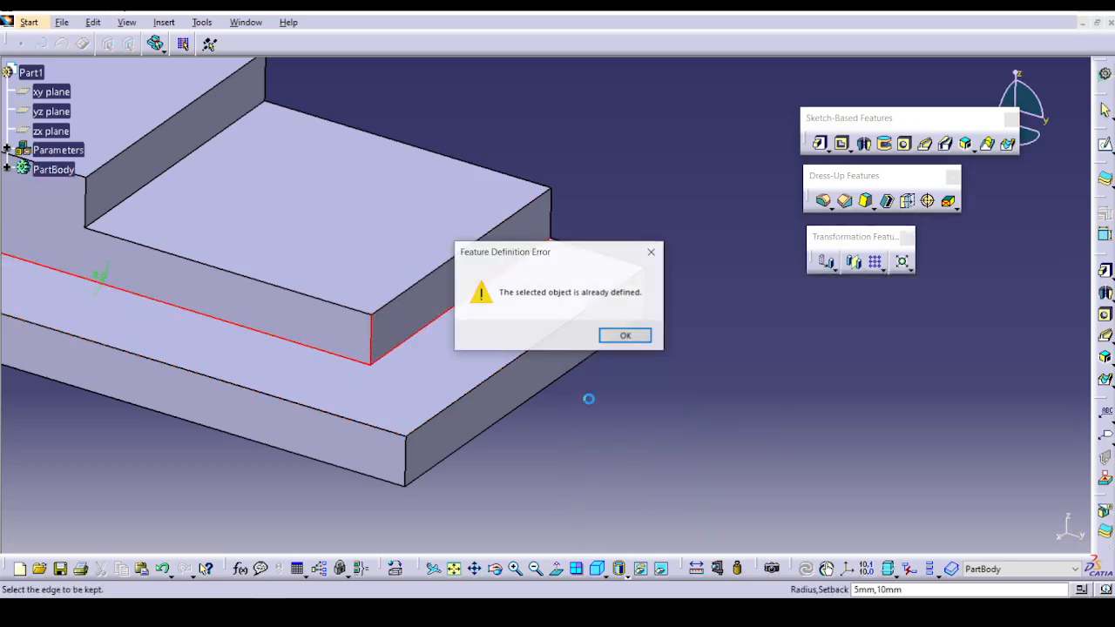
pyautogui.click(633, 335)
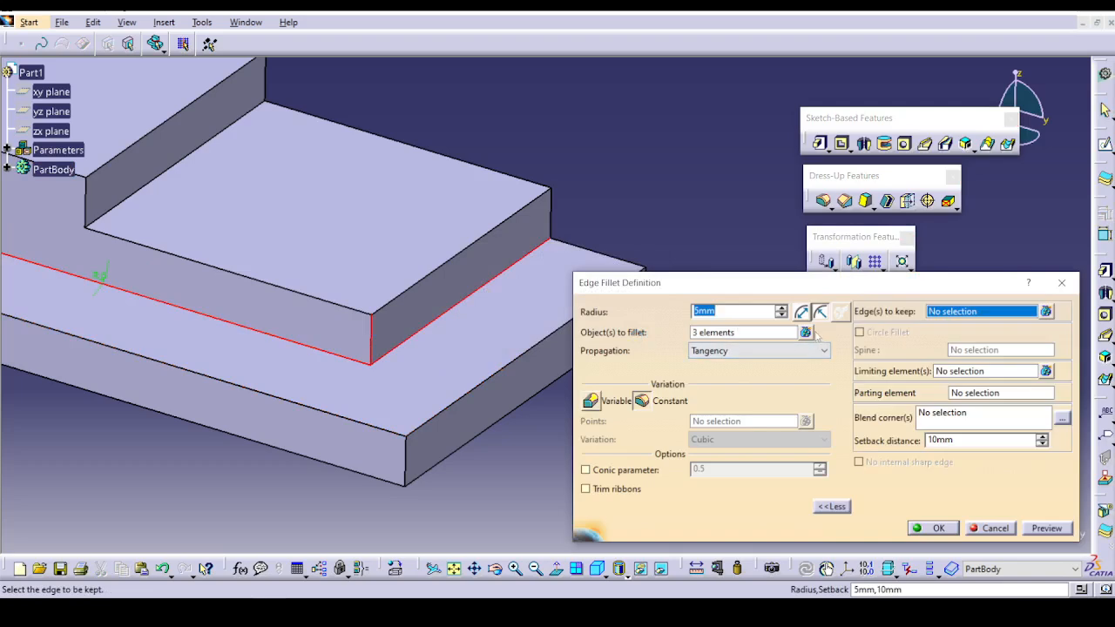
# Remove the vertical corner edge Pocket.1\Edge.3 from the objects to fillet and accept the fillet on the two base edges.
pyautogui.click(807, 333)
pyautogui.click(1002, 469)
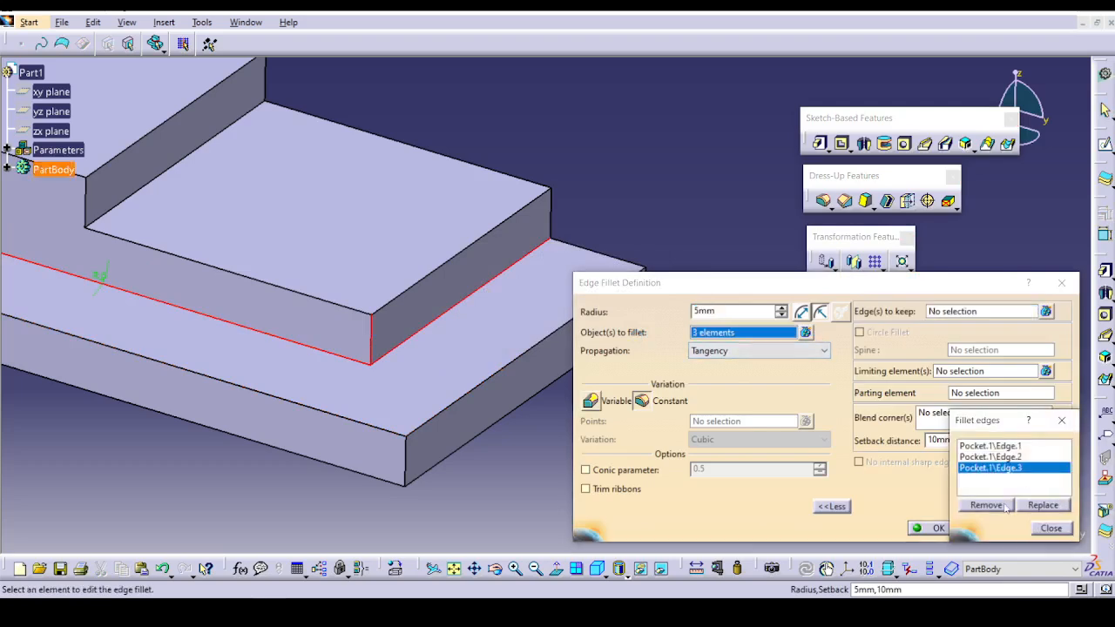
pyautogui.click(1002, 506)
pyautogui.click(1051, 528)
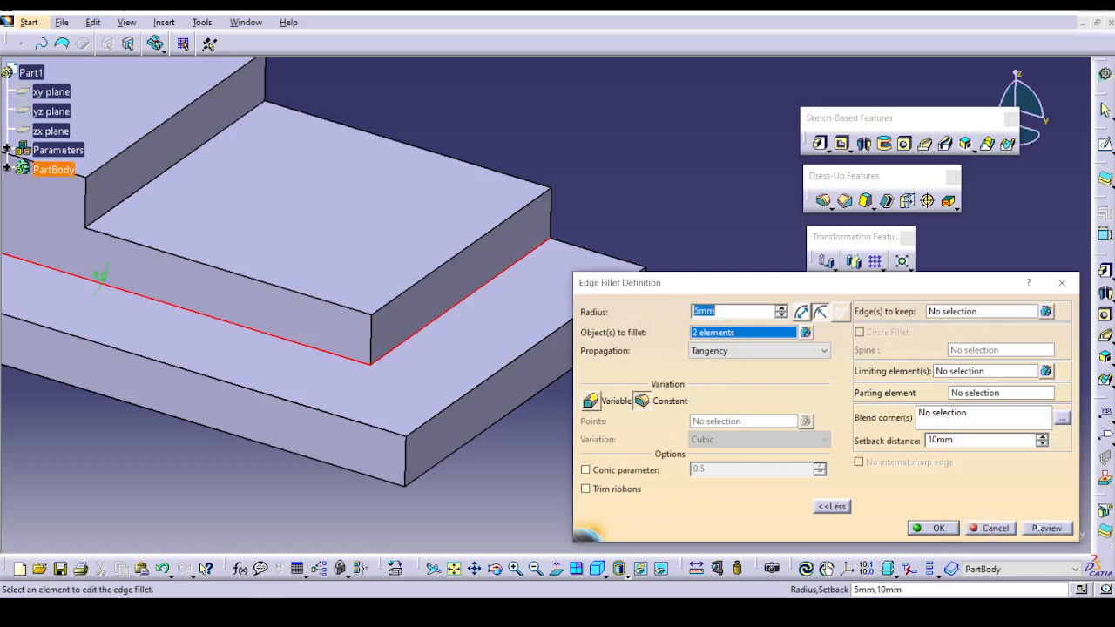
pyautogui.click(941, 528)
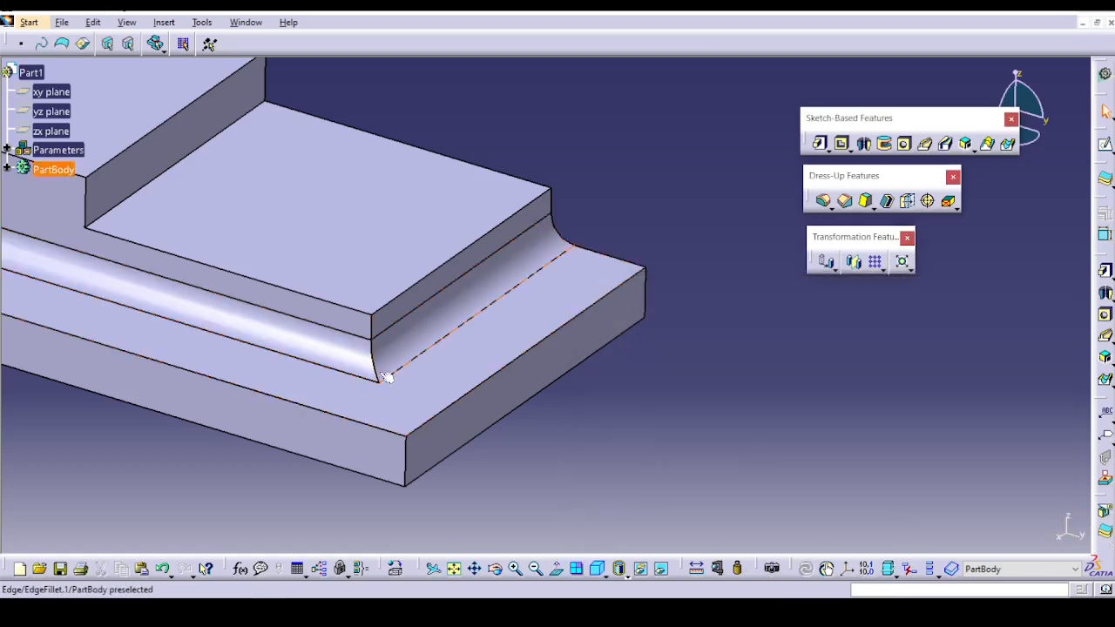
# Edit the 5 mm base-edge fillet and set the step's vertical corner edge Pocket.1\Edge.4 as the edge to keep.
pyautogui.doubleClick(362, 357)
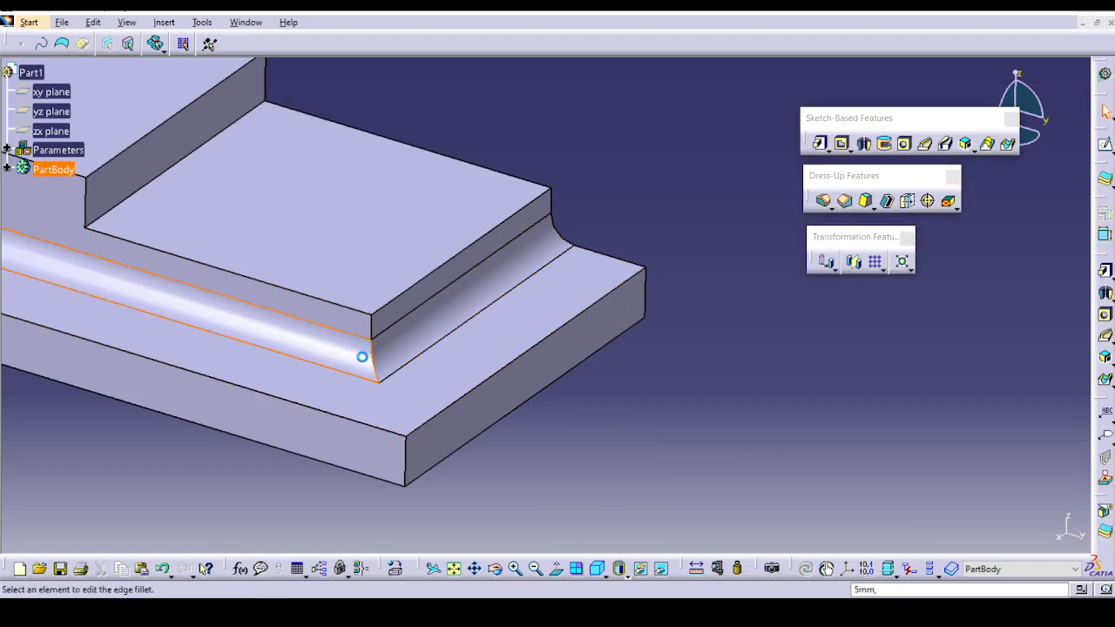
pyautogui.click(990, 313)
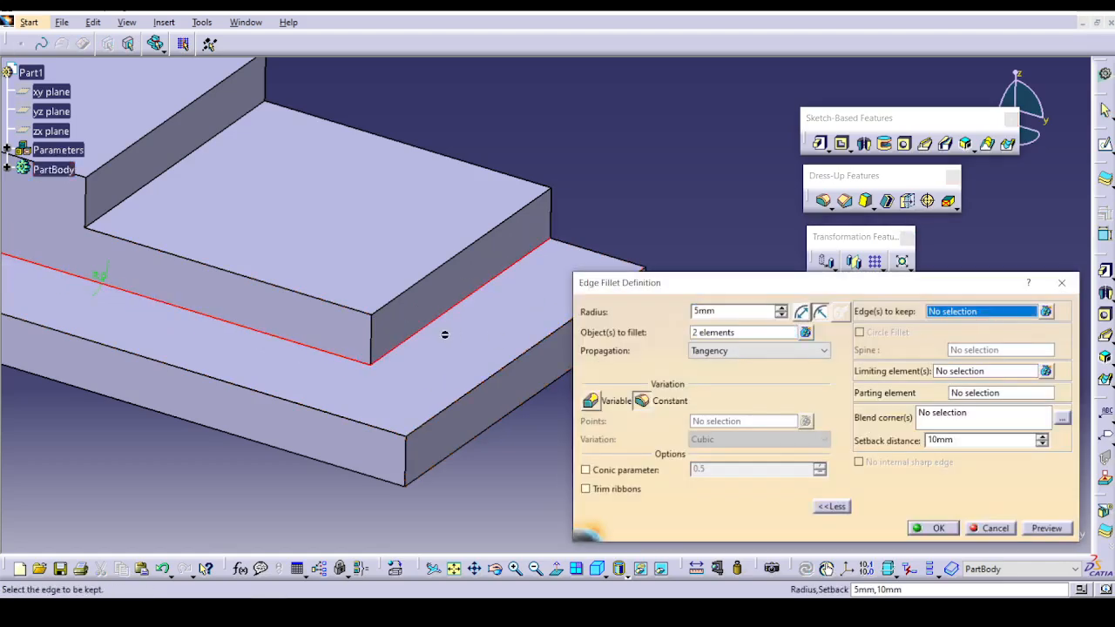
pyautogui.click(375, 332)
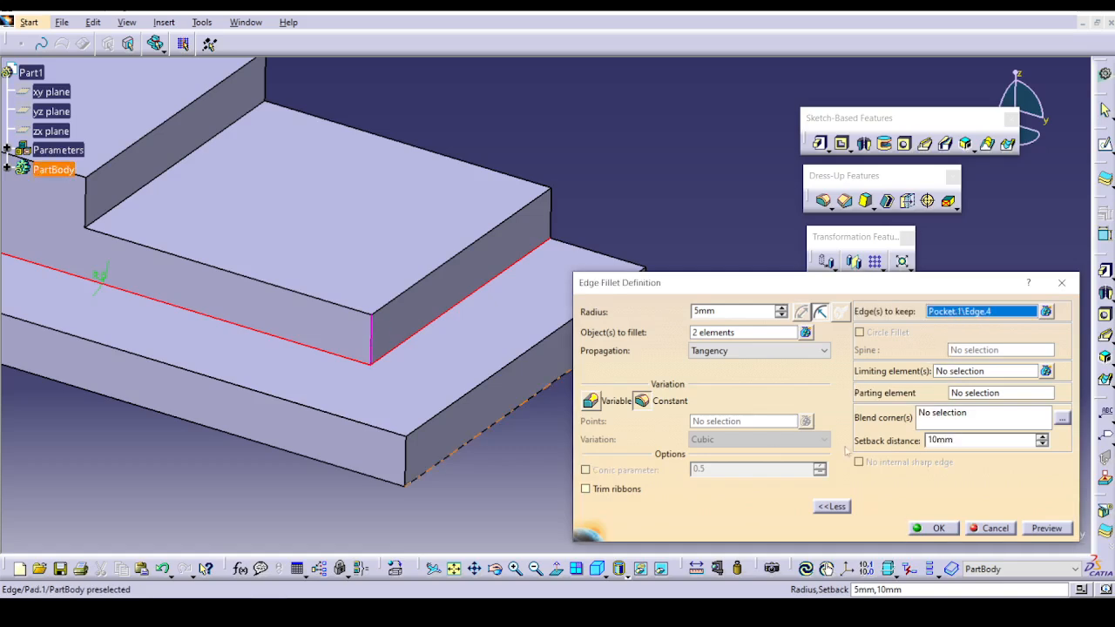
pyautogui.click(1046, 528)
pyautogui.click(931, 528)
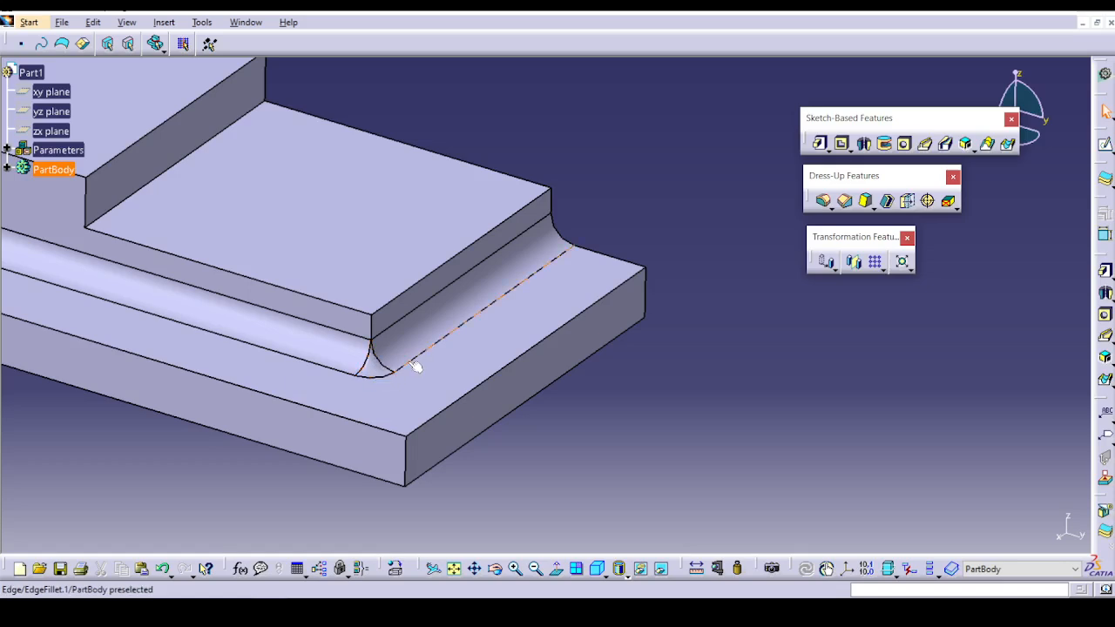
# Edit the fillet and limit it with a new plane created across the step as its limiting element.
pyautogui.doubleClick(341, 352)
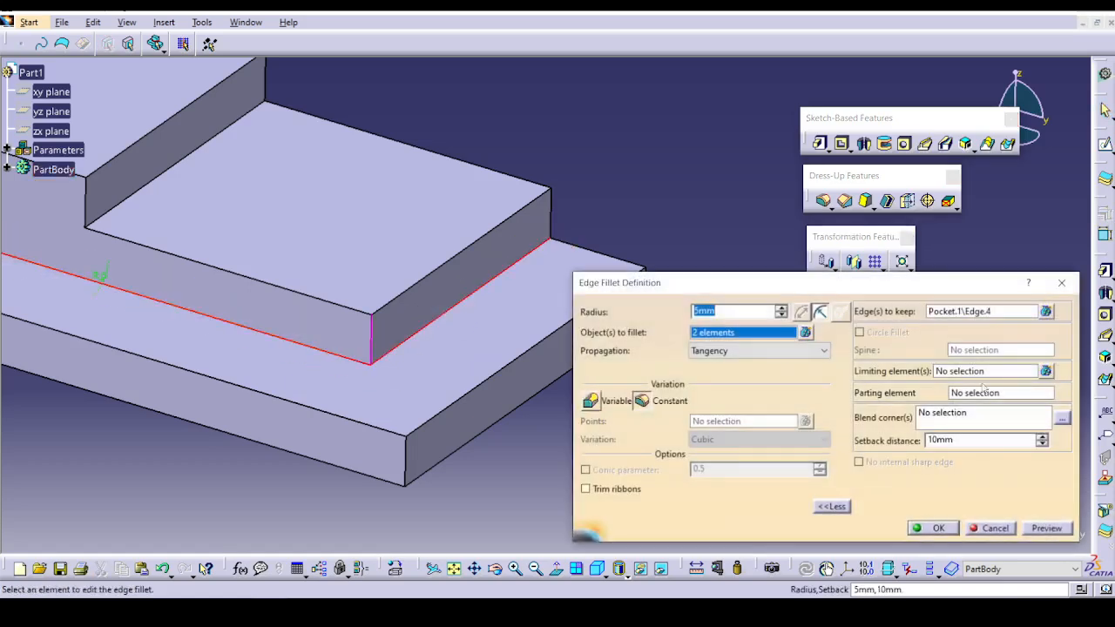
pyautogui.click(983, 373)
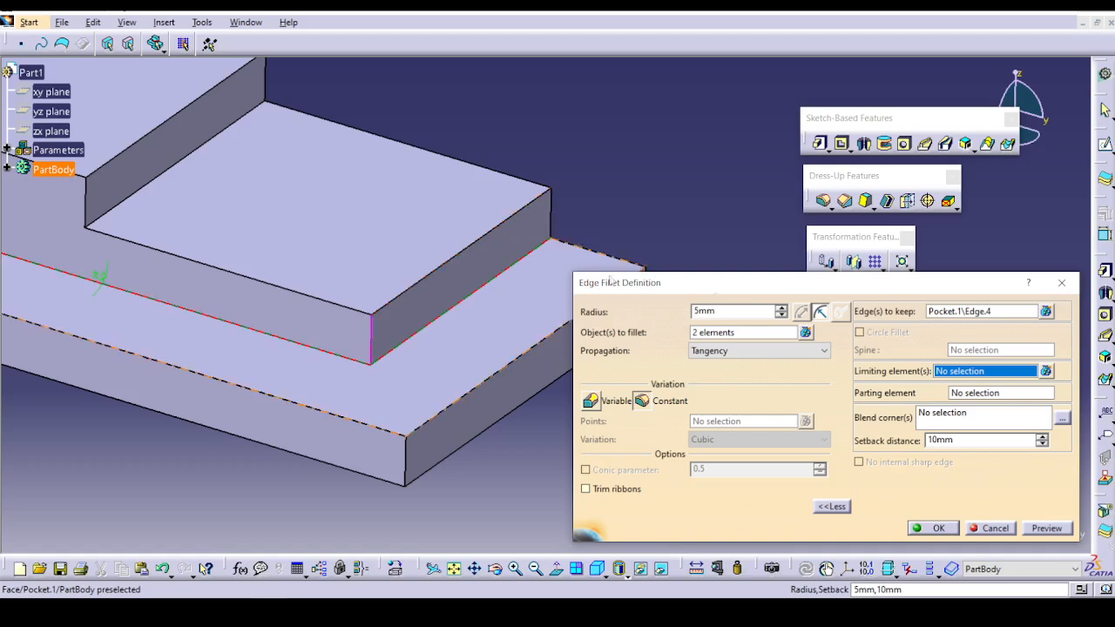
pyautogui.moveTo(507, 238)
pyautogui.mouseDown(button='middle')
pyautogui.moveTo(467, 216)
pyautogui.moveTo(517, 227)
pyautogui.moveTo(541, 201)
pyautogui.moveTo(493, 253)
pyautogui.mouseUp(button='middle')
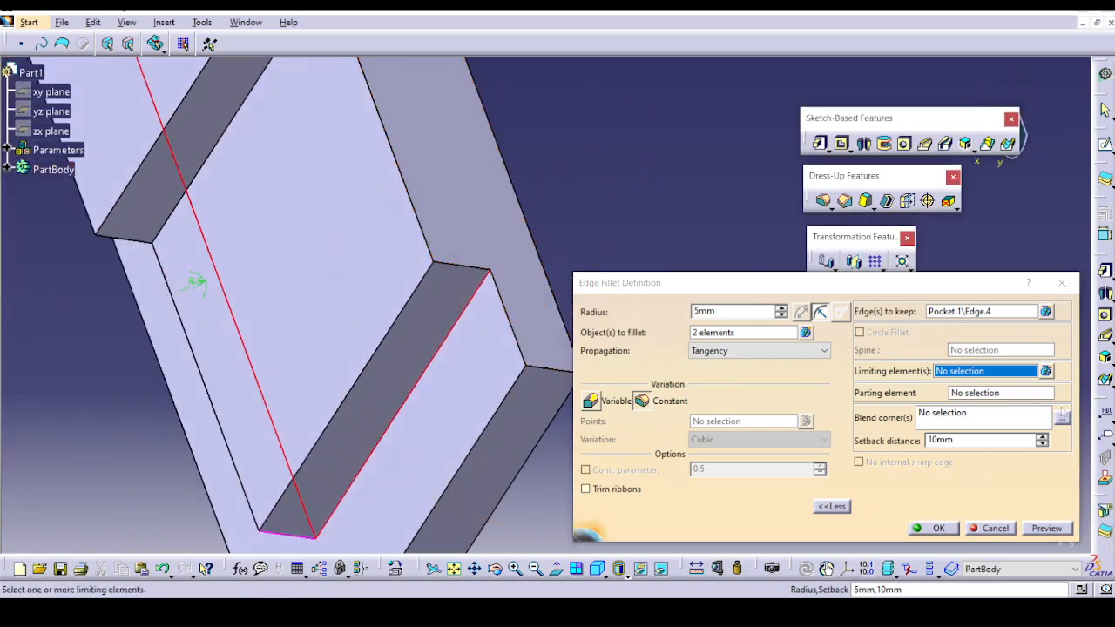
pyautogui.click(990, 374)
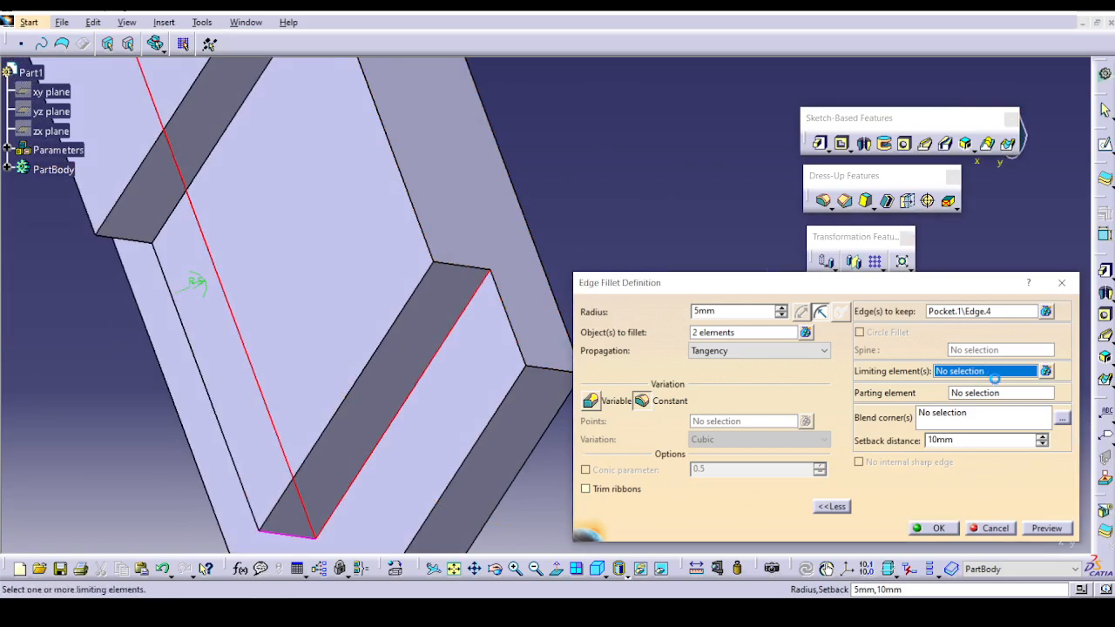
pyautogui.rightClick(993, 375)
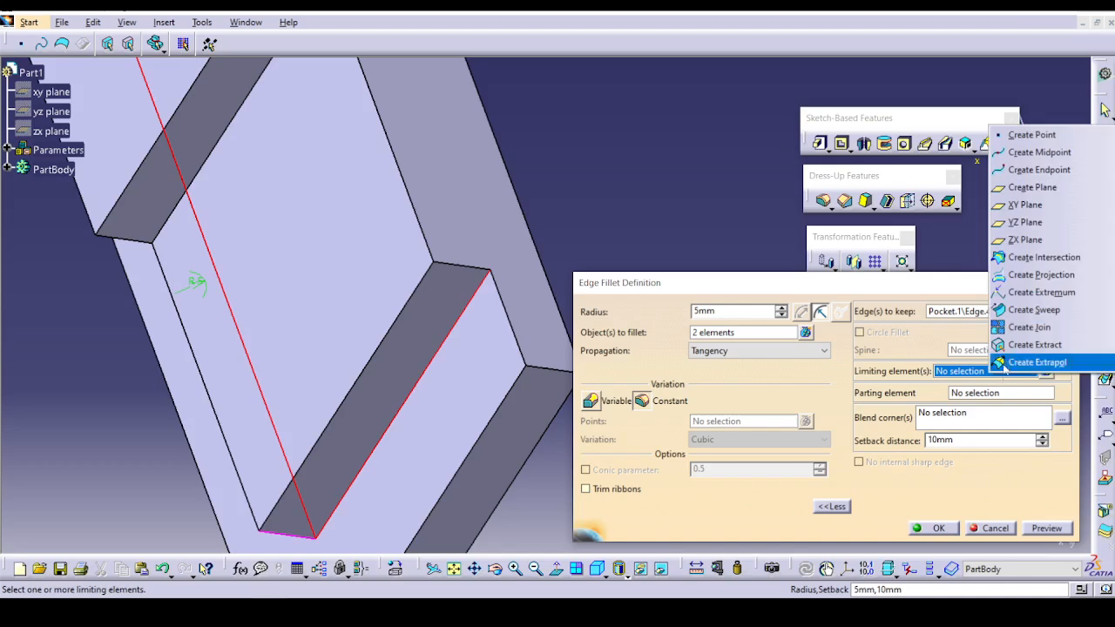
pyautogui.click(1033, 187)
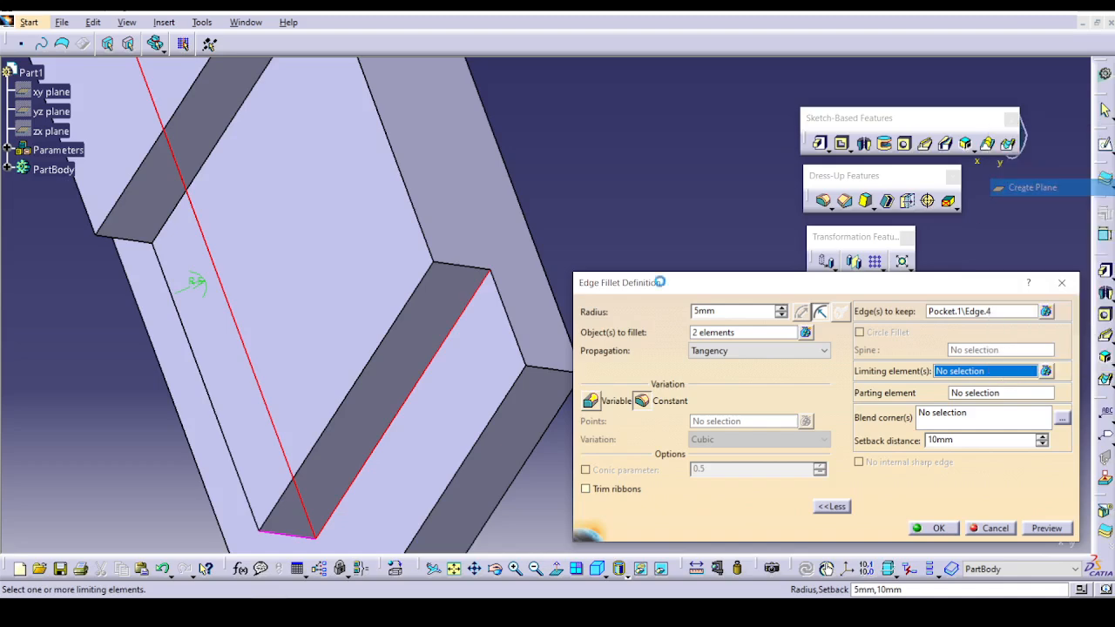
pyautogui.moveTo(526, 257); pyautogui.dragTo(561, 278, button='middle')
pyautogui.click(948, 491)
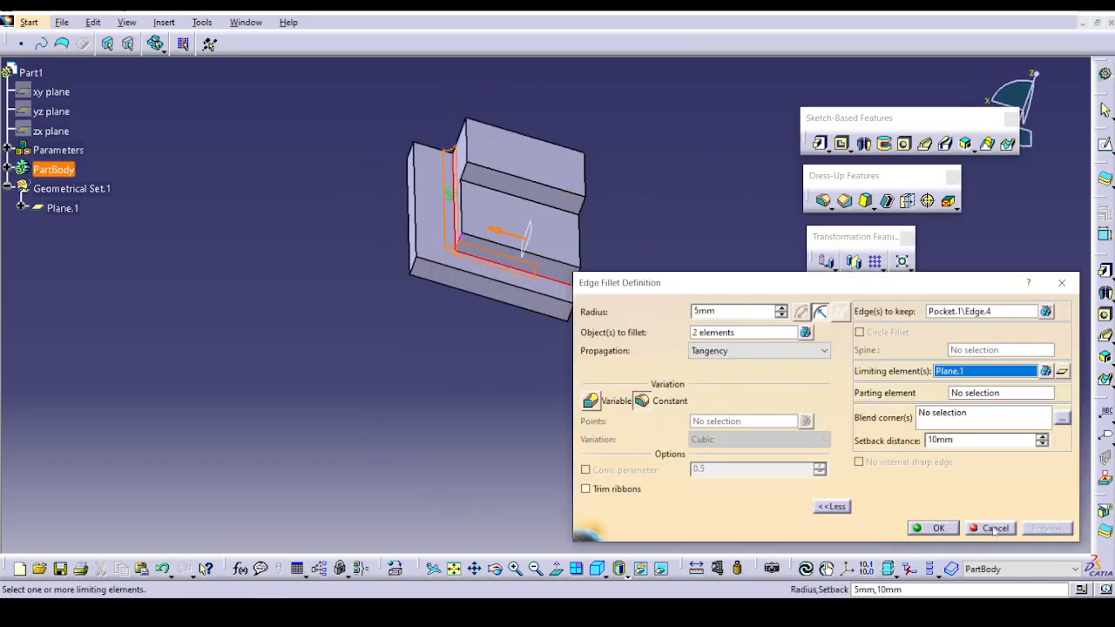
pyautogui.click(934, 529)
pyautogui.moveTo(809, 426); pyautogui.dragTo(197, 390, button='middle')
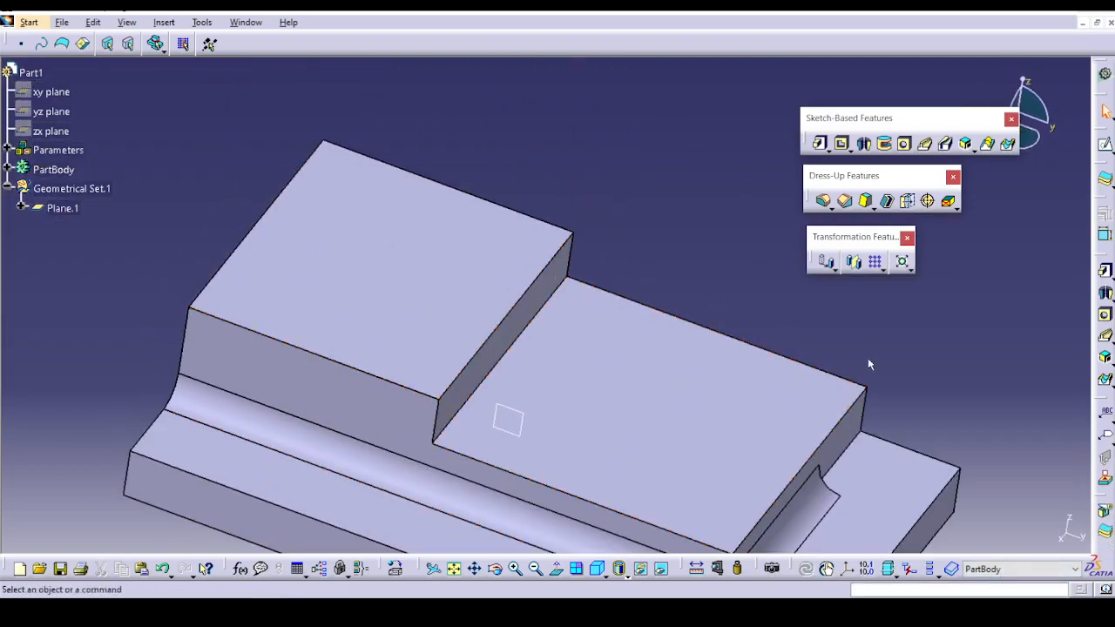
# Open Ex-5BlendCorner.CATPart from the Edge Fillet folder.
pyautogui.click(825, 201)
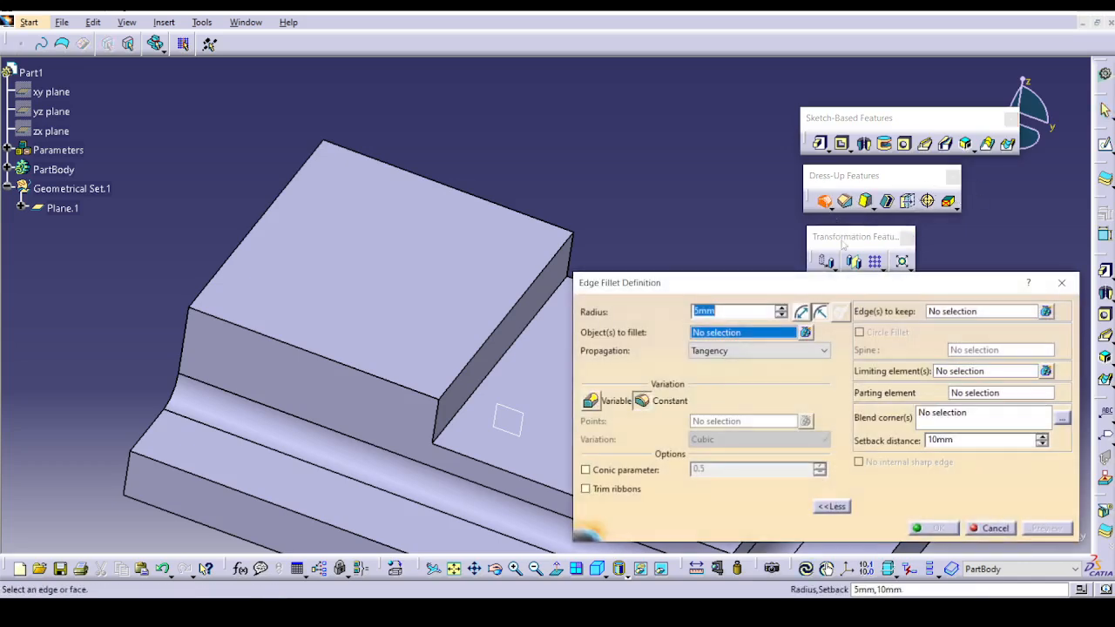
pyautogui.click(994, 529)
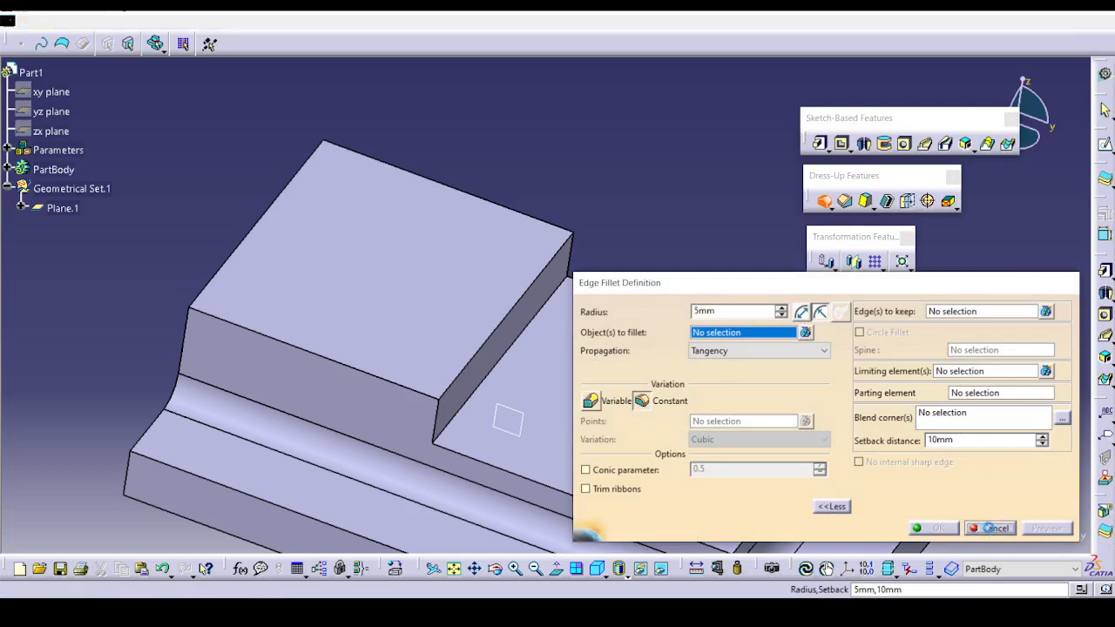
pyautogui.click(62, 21)
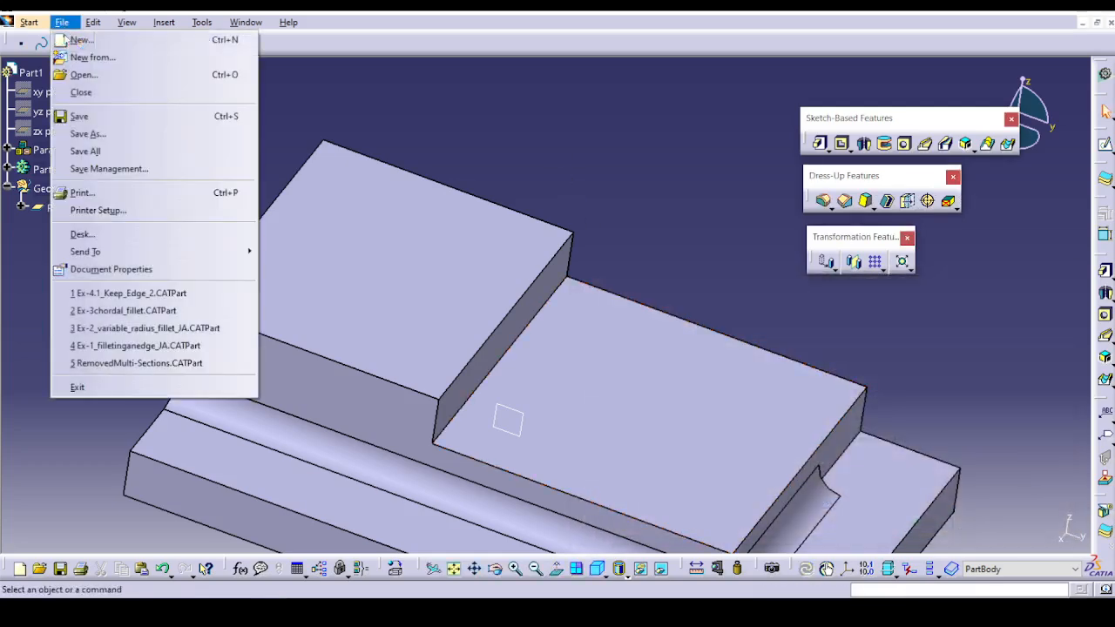
pyautogui.click(83, 74)
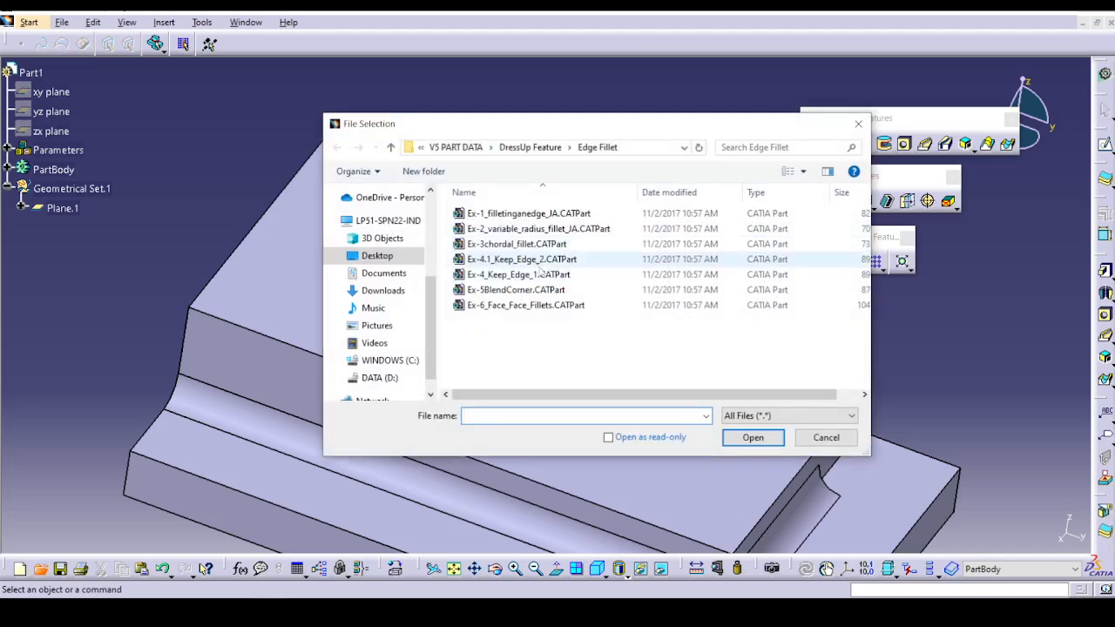
pyautogui.click(523, 290)
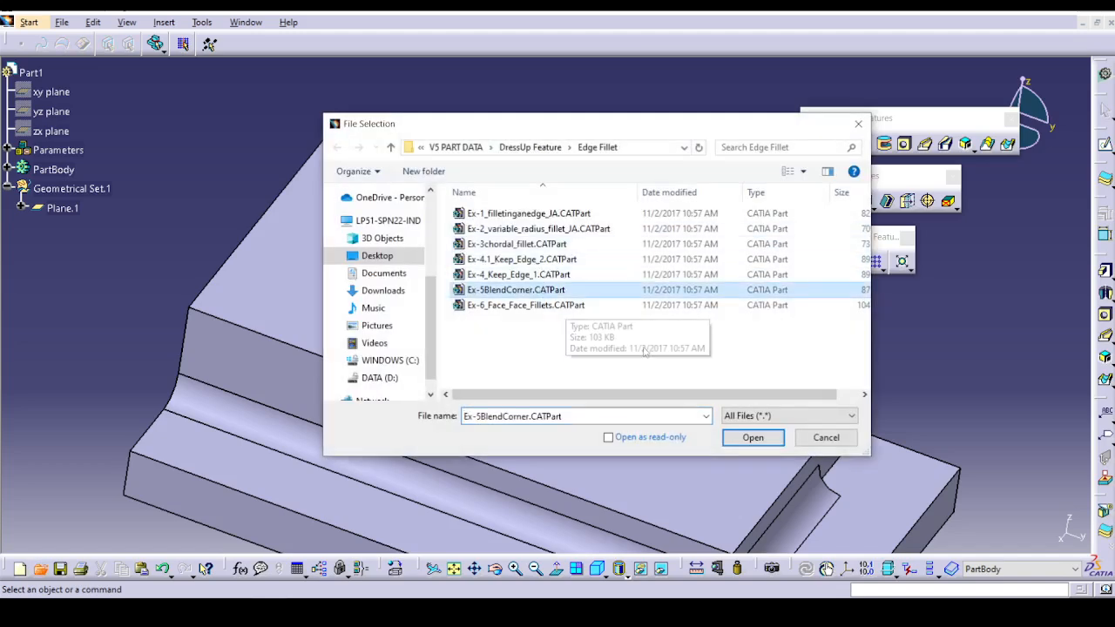
pyautogui.click(753, 438)
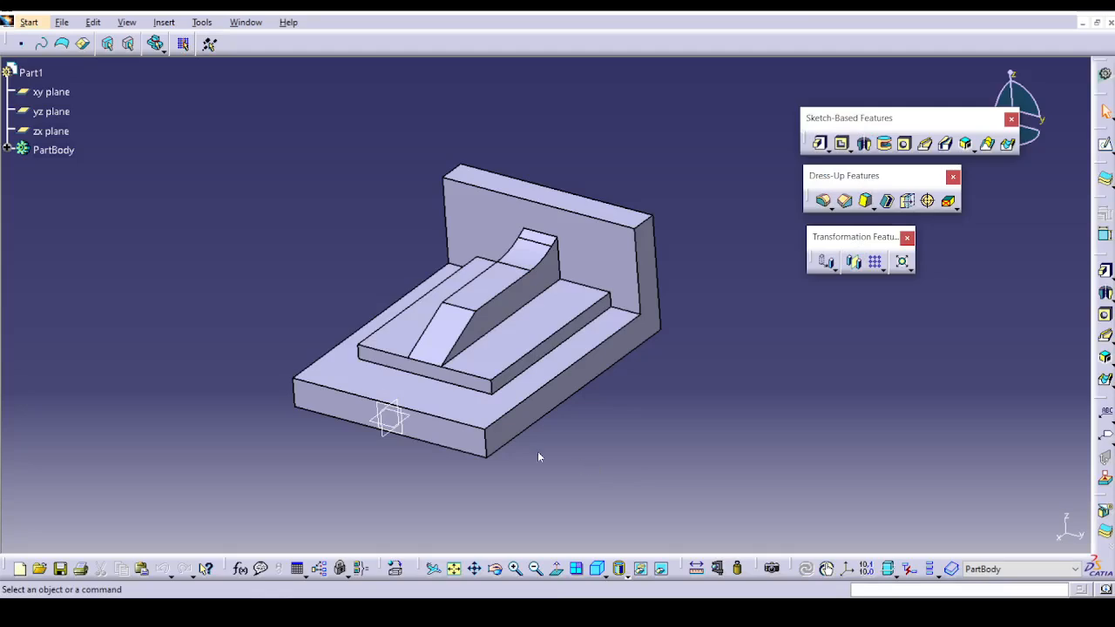
# Create a constant 5 mm edge fillet on the stiffener's long base edge and the adjoining sloped front edge.
pyautogui.moveTo(600, 449); pyautogui.dragTo(734, 368, button='middle')
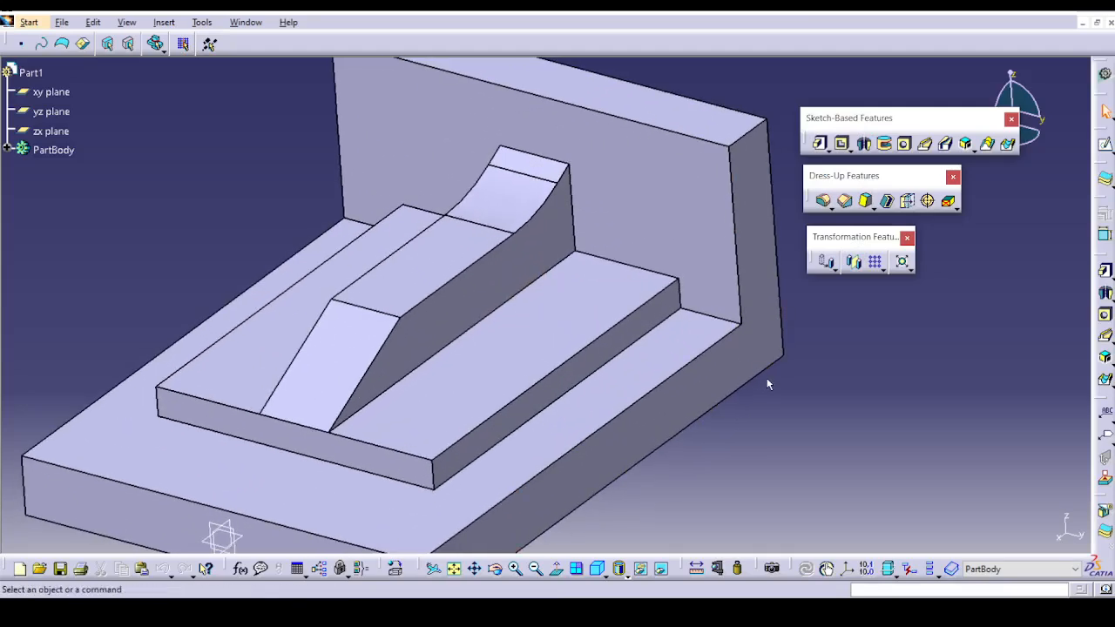
pyautogui.click(824, 202)
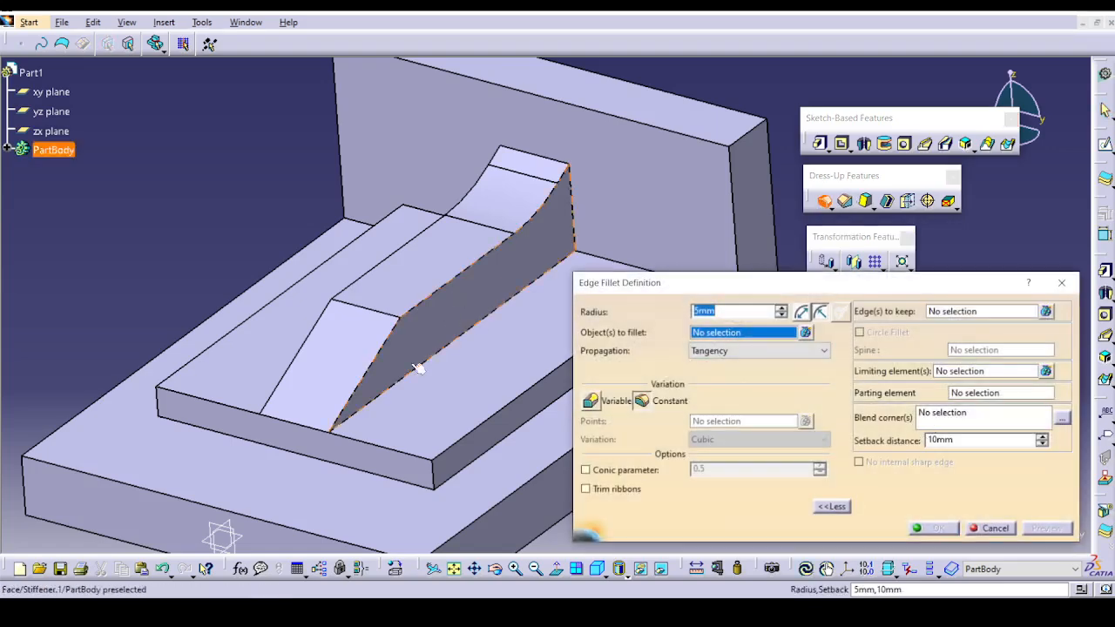
pyautogui.moveTo(381, 404); pyautogui.dragTo(285, 346, button='middle')
pyautogui.click(272, 347)
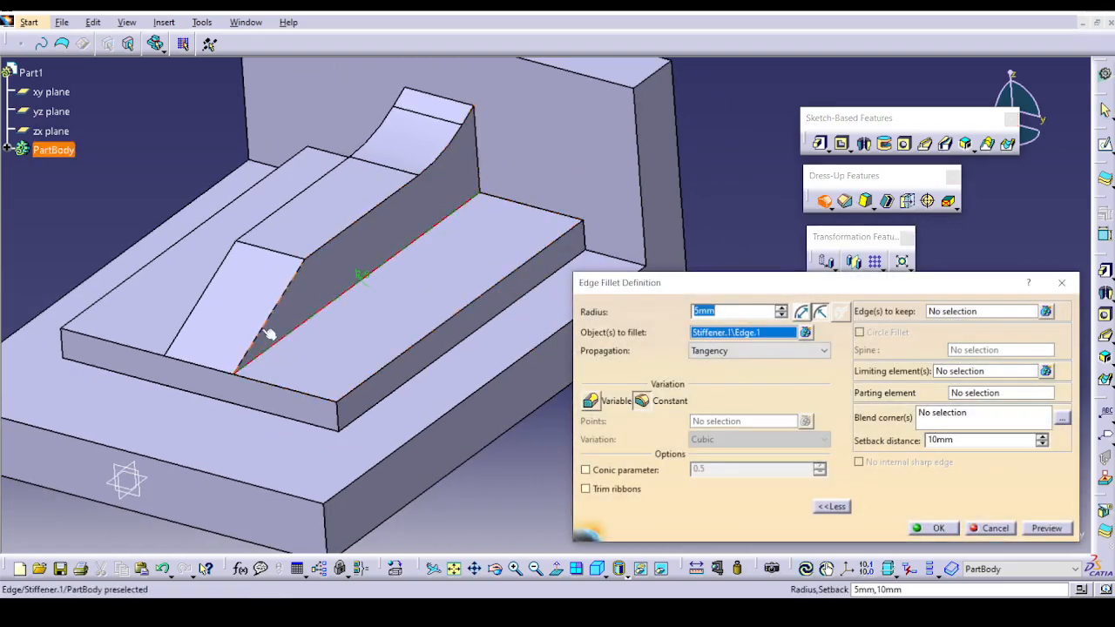
pyautogui.click(274, 325)
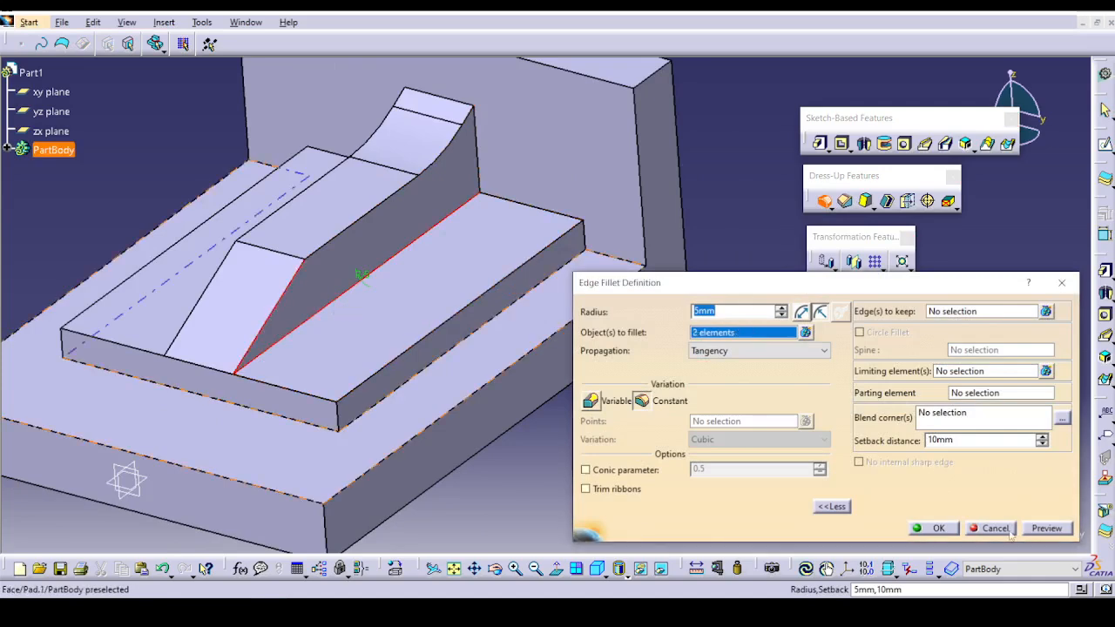
pyautogui.click(1045, 533)
pyautogui.click(924, 528)
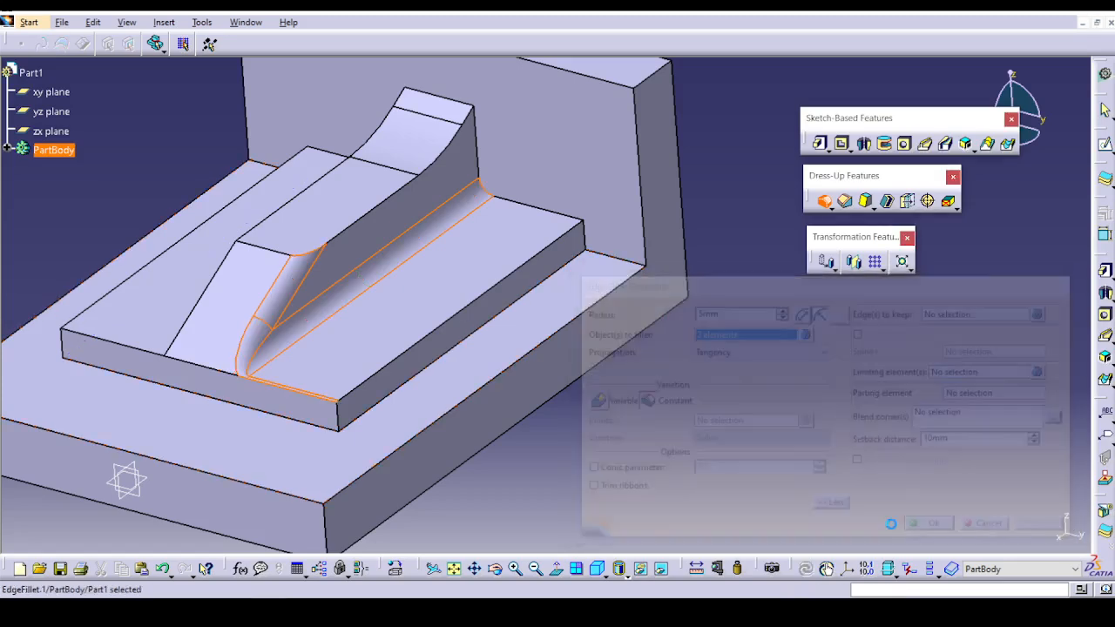
# Try to add a blend corner with 10 mm setback to the fillet at the stiffener's front lower vertex.
pyautogui.doubleClick(272, 310)
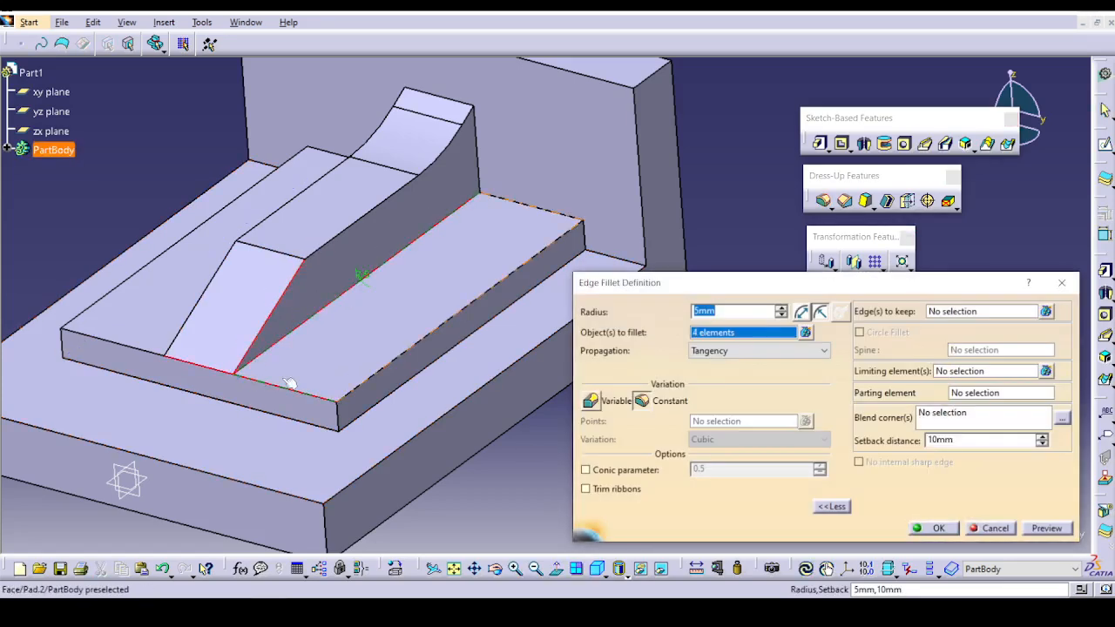
pyautogui.click(997, 528)
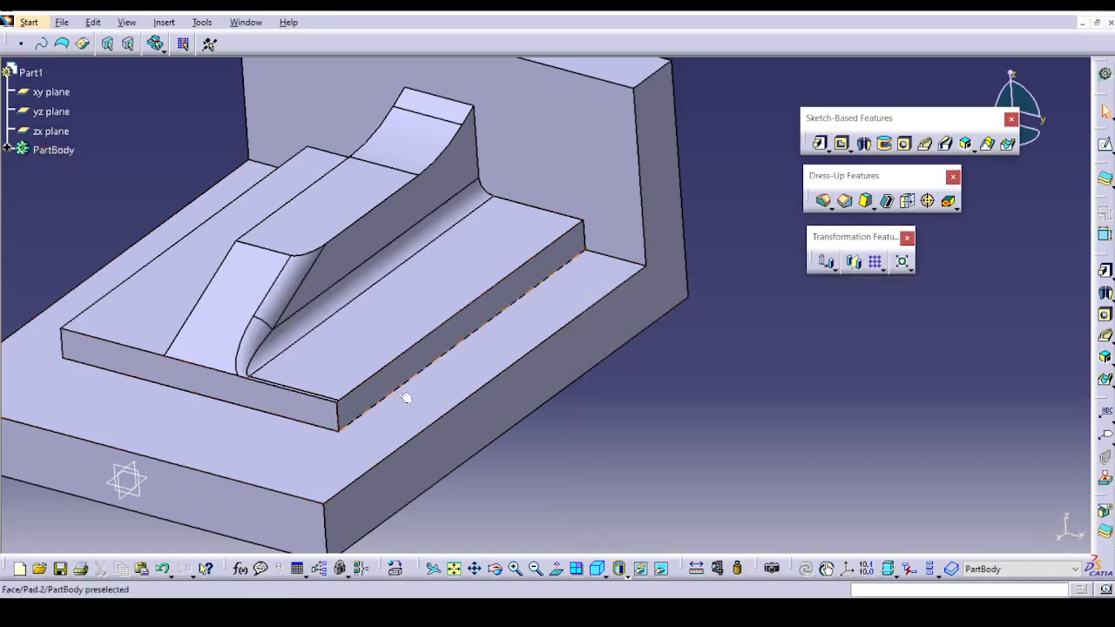
pyautogui.doubleClick(307, 311)
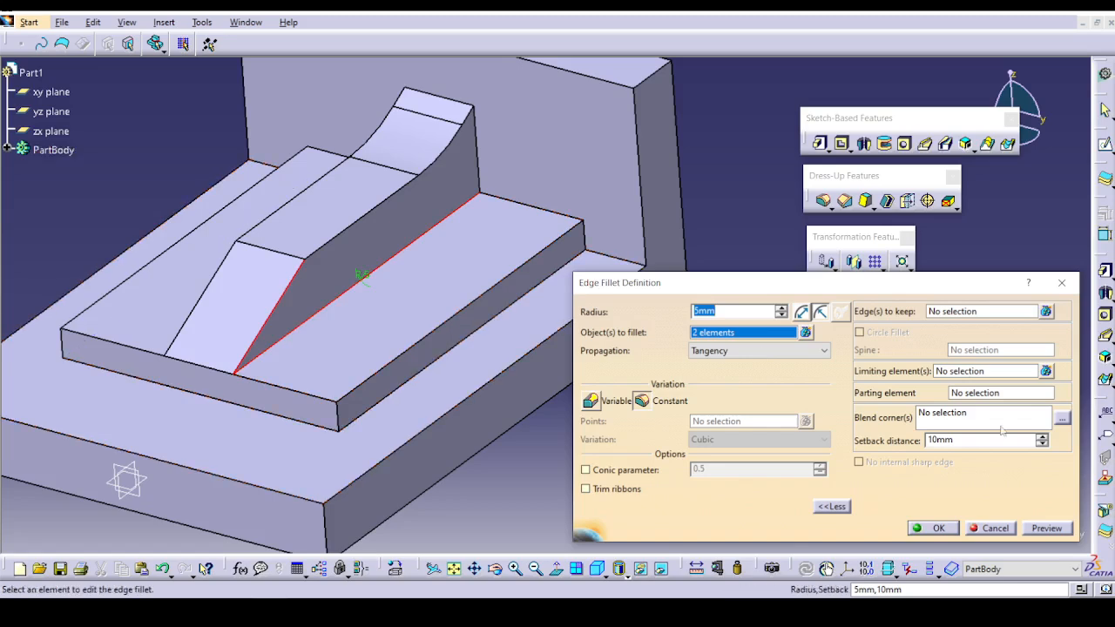
pyautogui.click(919, 418)
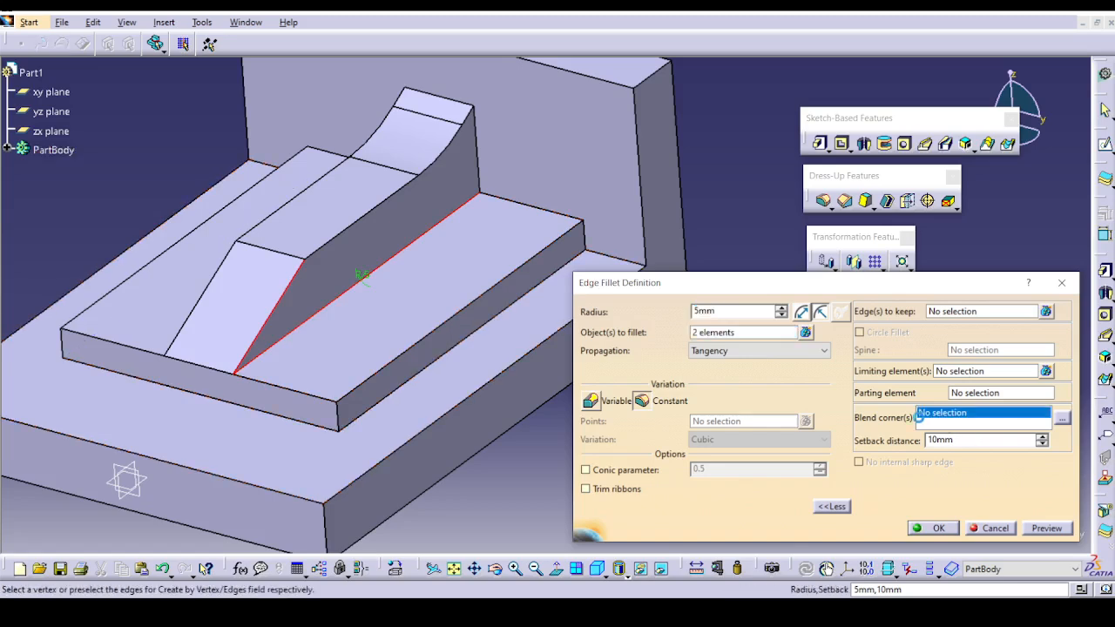
pyautogui.click(237, 374)
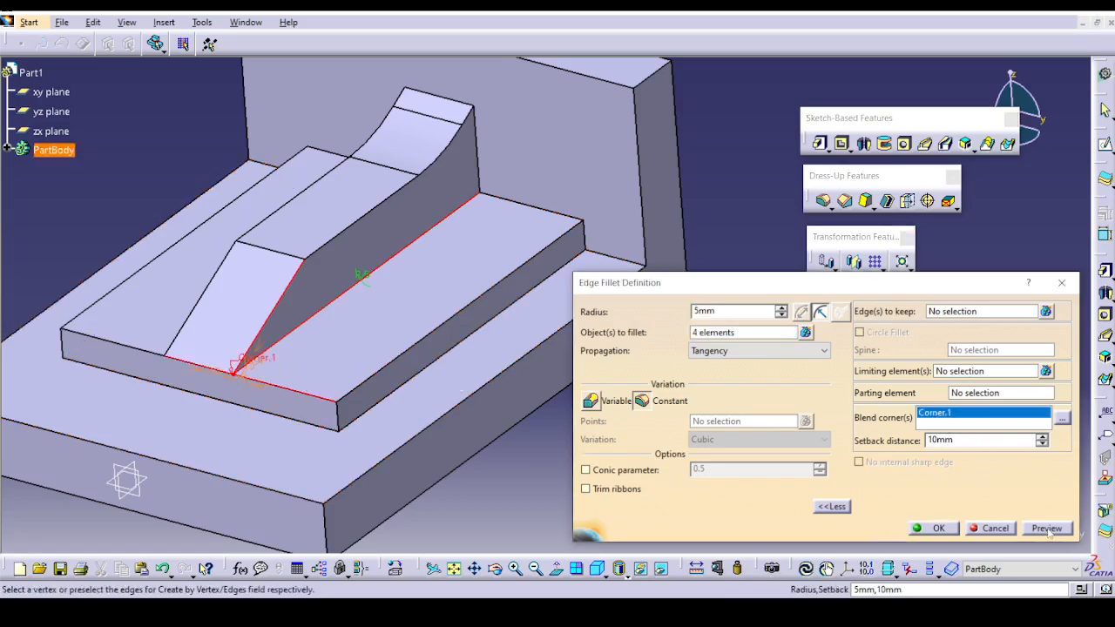
pyautogui.click(933, 528)
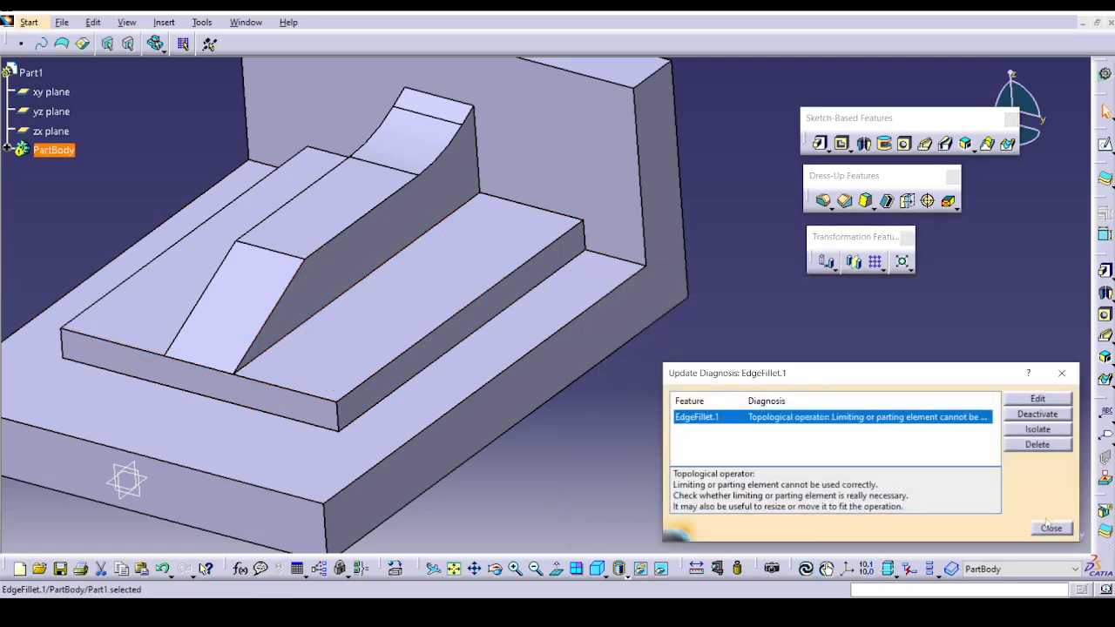
pyautogui.click(1051, 528)
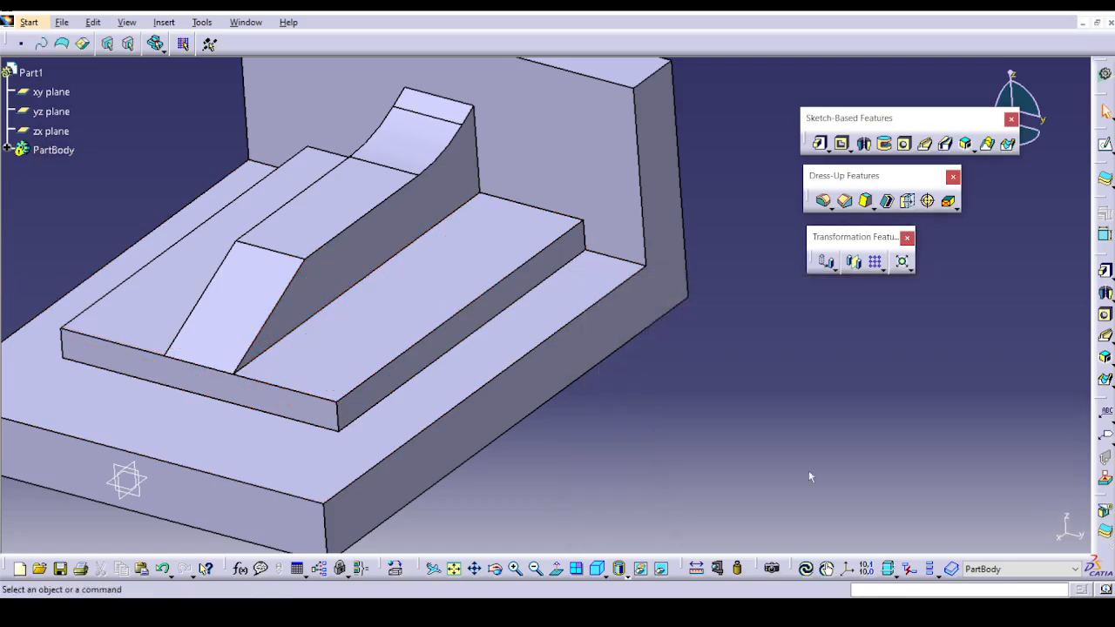
pyautogui.click(7, 150)
pyautogui.doubleClick(70, 286)
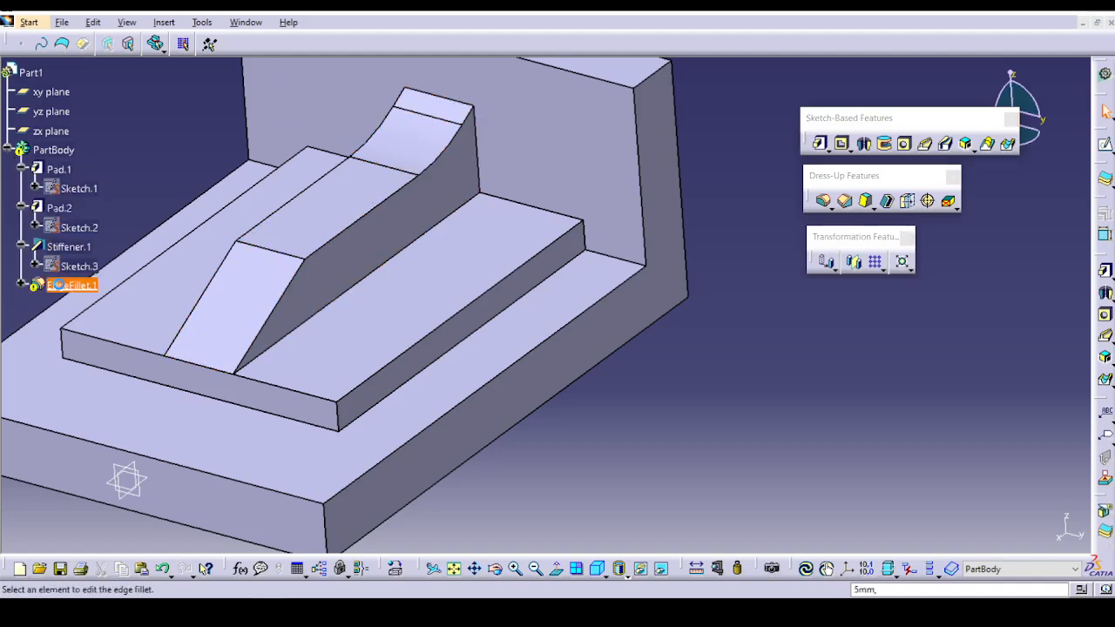
pyautogui.click(186, 364)
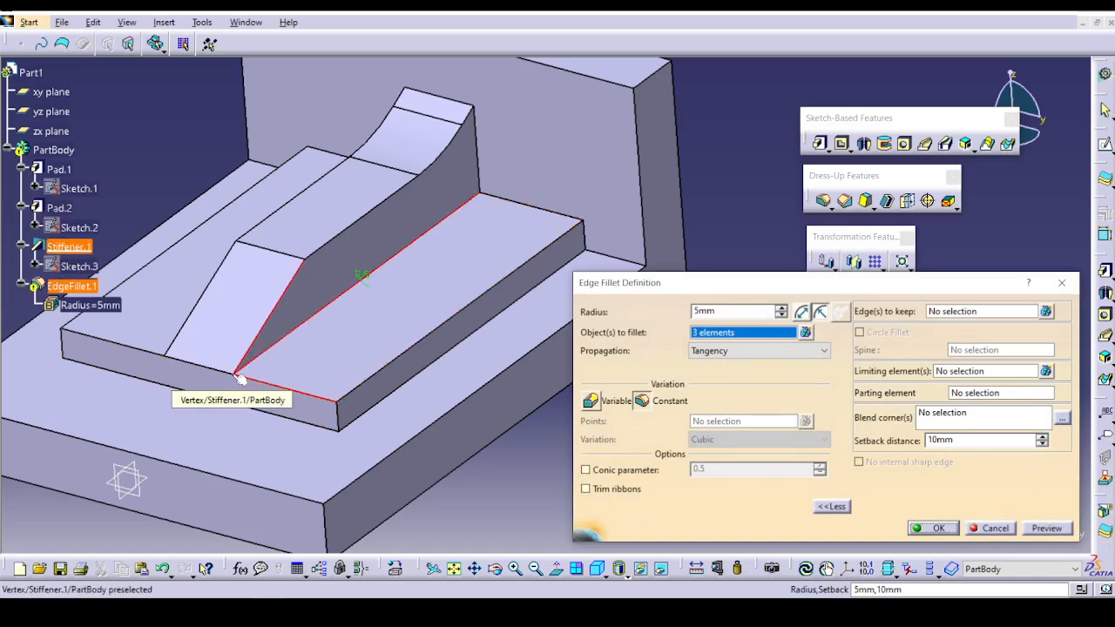
pyautogui.click(990, 529)
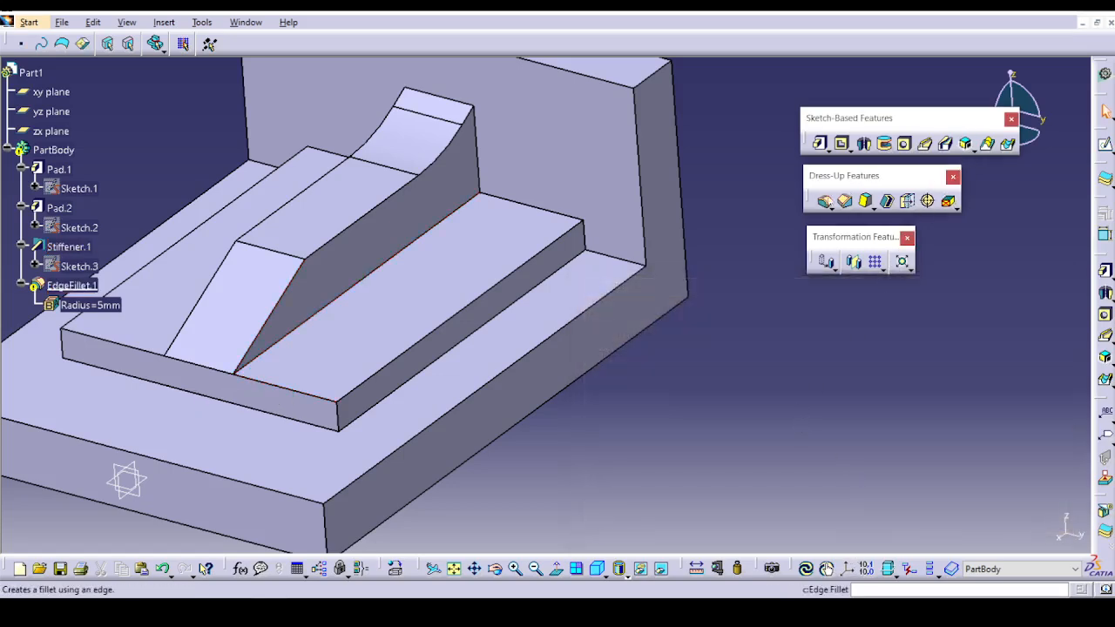
# Delete the existing edge fillet from the part body.
pyautogui.click(69, 286)
pyautogui.rightClick(70, 286)
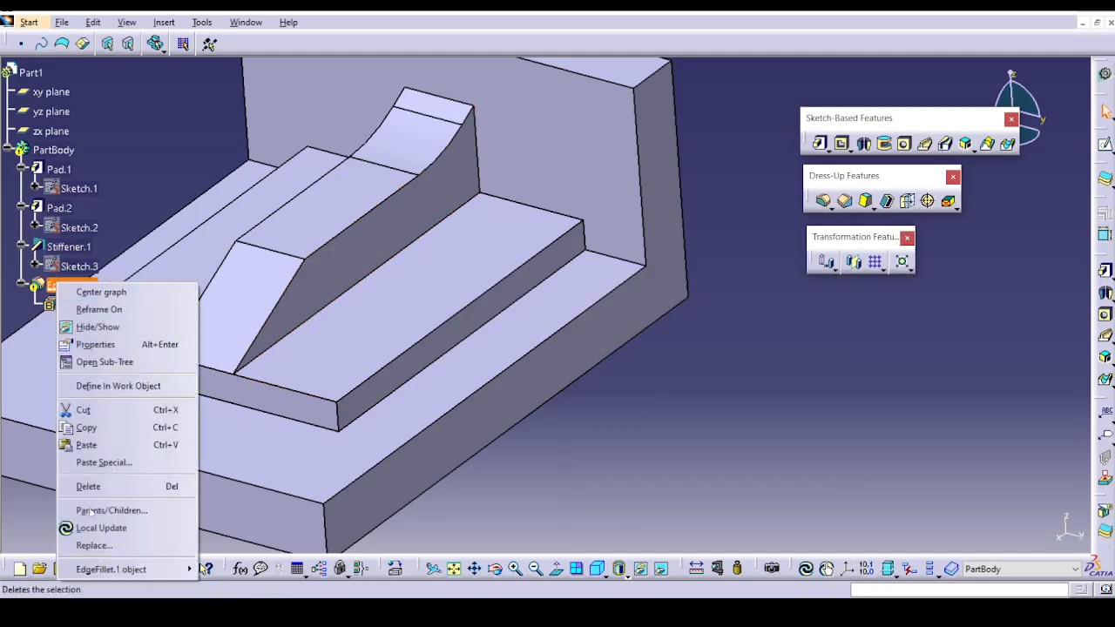
pyautogui.click(114, 487)
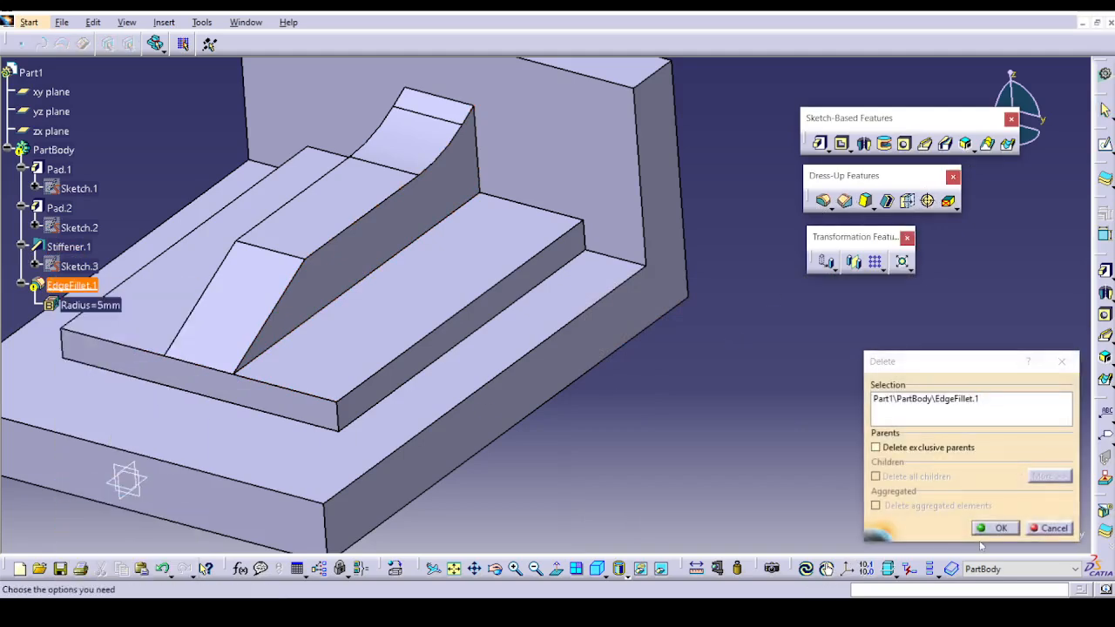
pyautogui.click(995, 528)
# Try a 5 mm edge fillet on the four edges meeting at the stiffener's front lower vertex, with a 10 mm setback blend corner there.
pyautogui.click(824, 201)
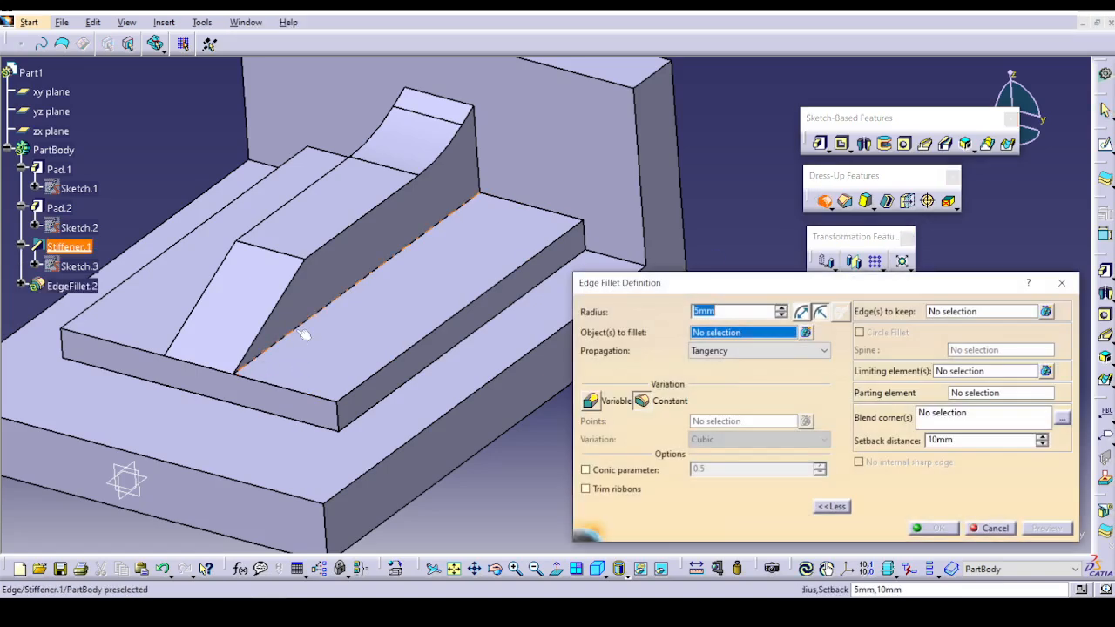
pyautogui.click(305, 335)
pyautogui.click(271, 324)
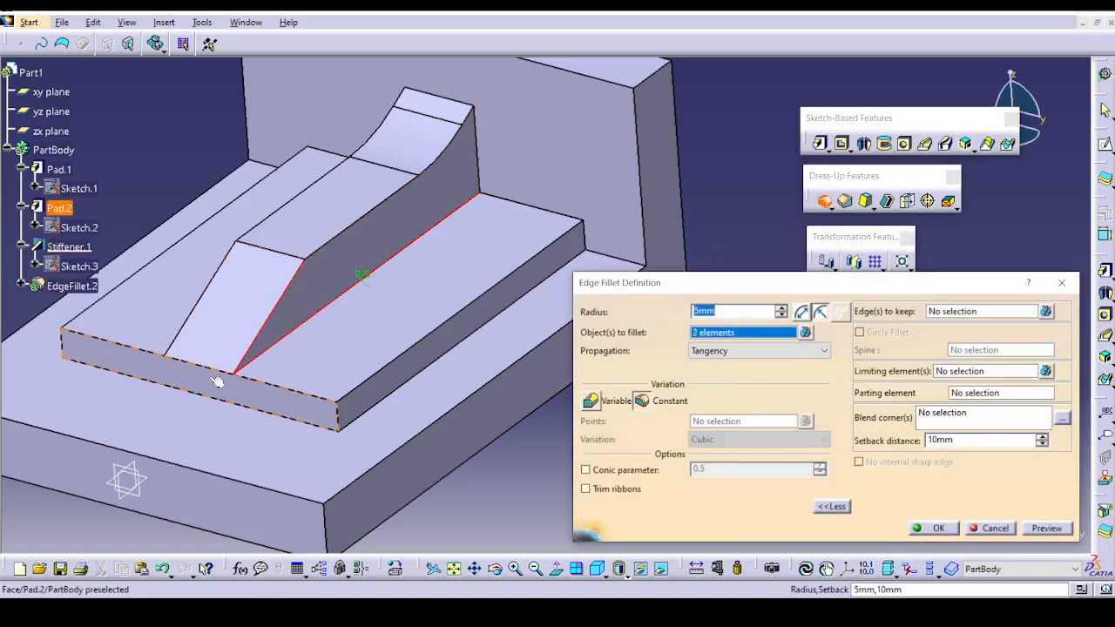
pyautogui.click(232, 378)
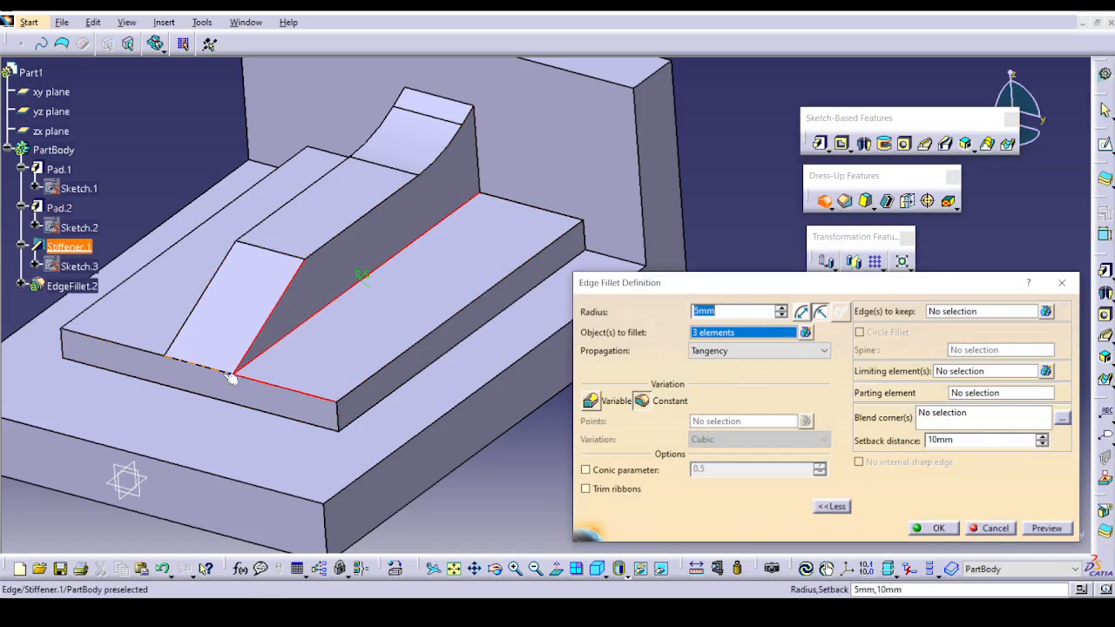
pyautogui.click(230, 376)
pyautogui.click(973, 427)
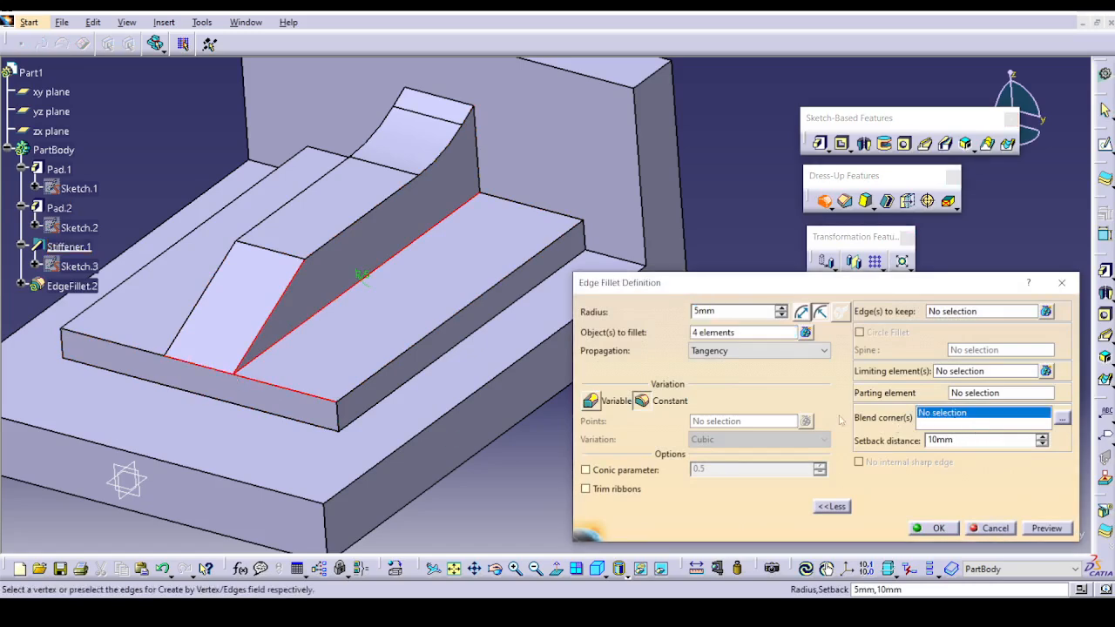
pyautogui.click(232, 375)
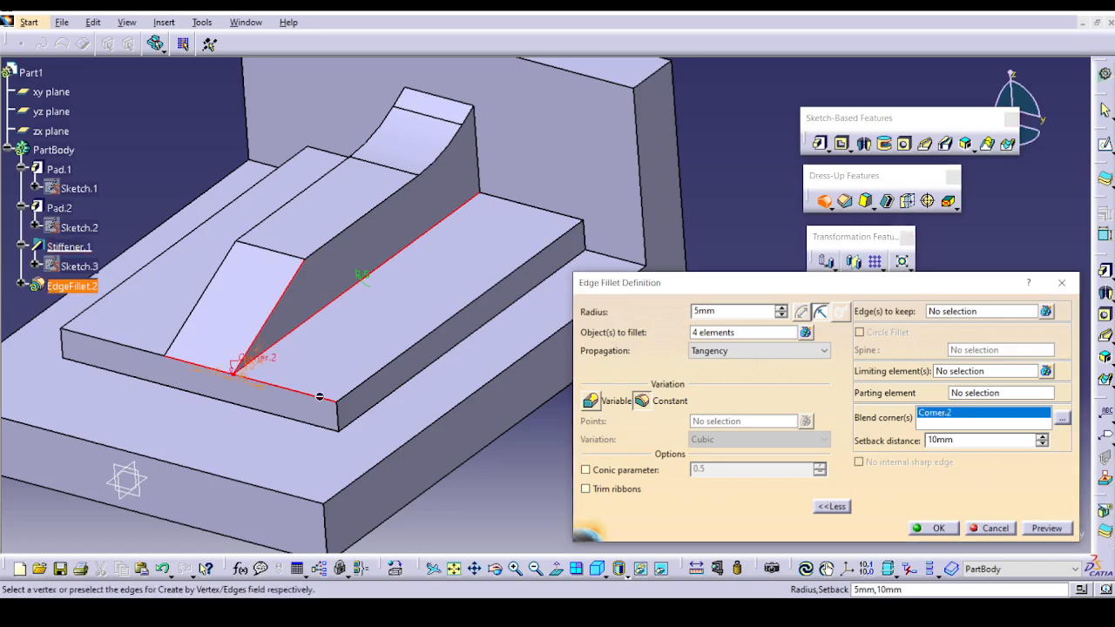
pyautogui.click(1046, 528)
pyautogui.click(939, 529)
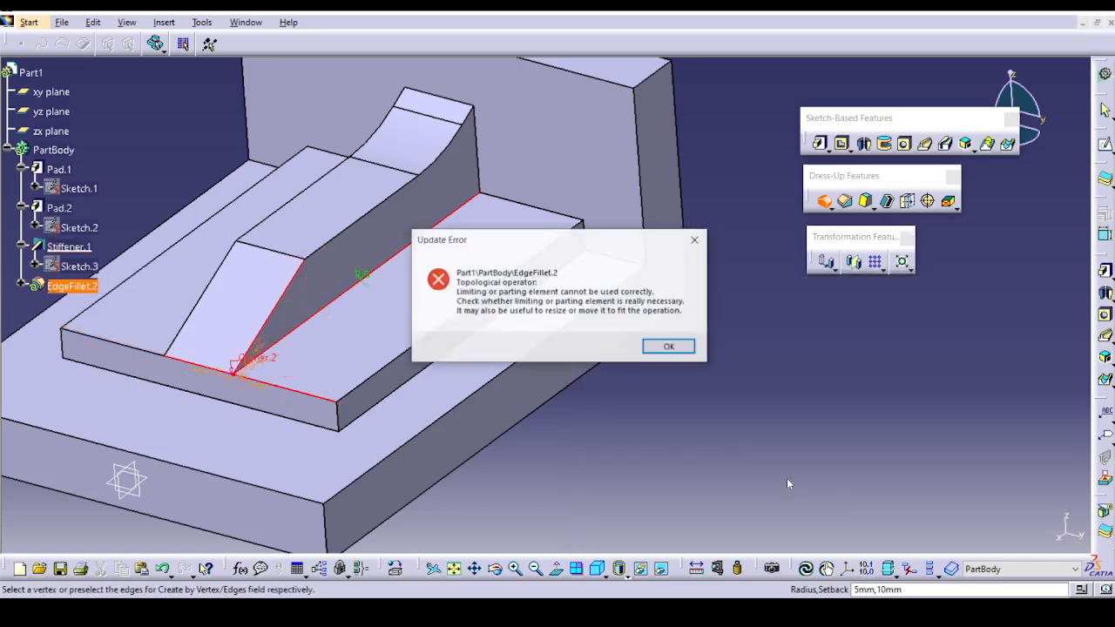
pyautogui.click(668, 349)
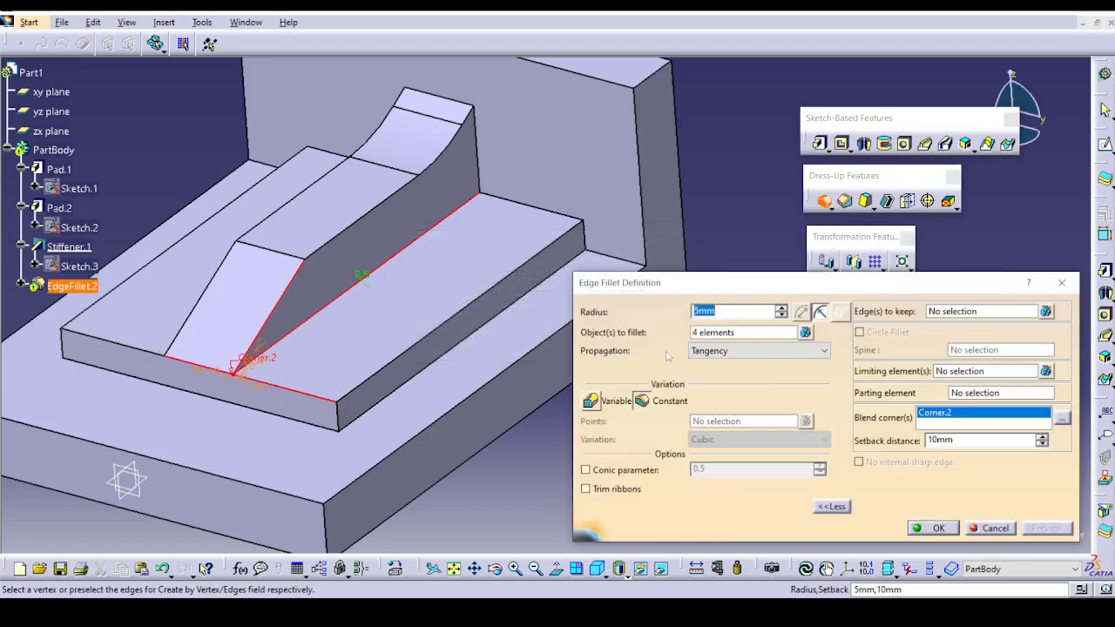
# Create the 5 mm fillet without the stiffener's front bottom edge and undo it.
pyautogui.click(806, 333)
pyautogui.click(1011, 479)
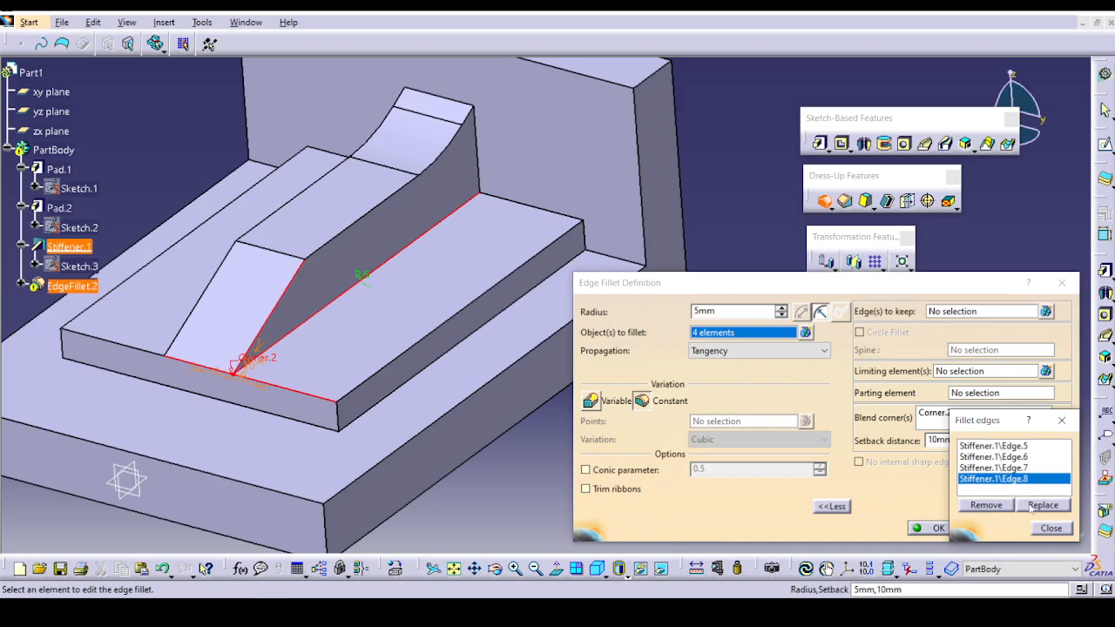
pyautogui.click(987, 505)
pyautogui.click(1051, 528)
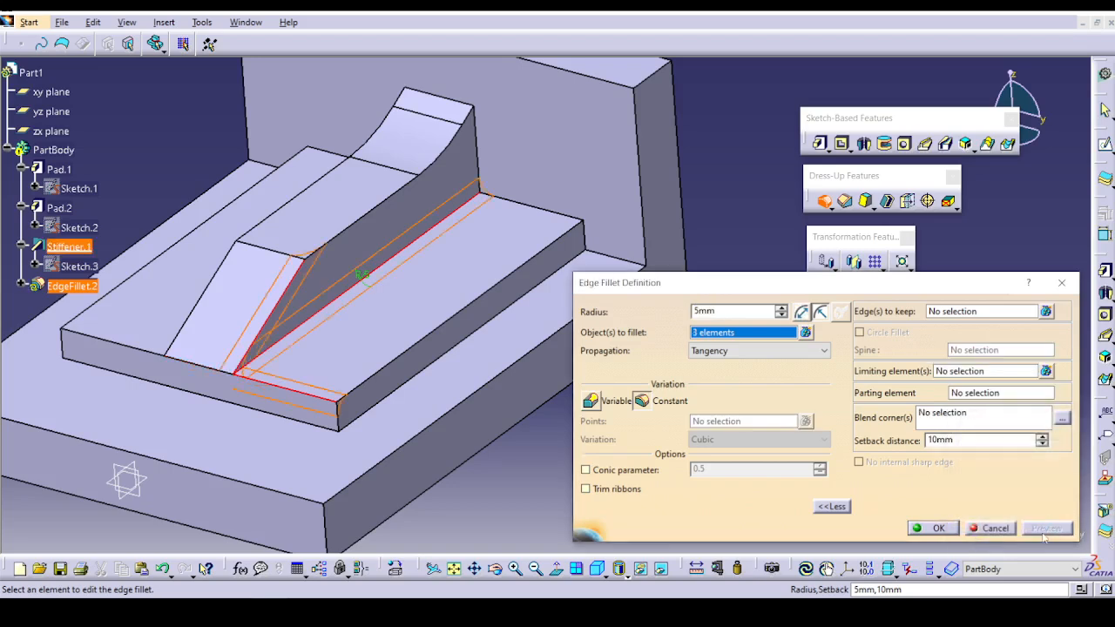
pyautogui.click(938, 529)
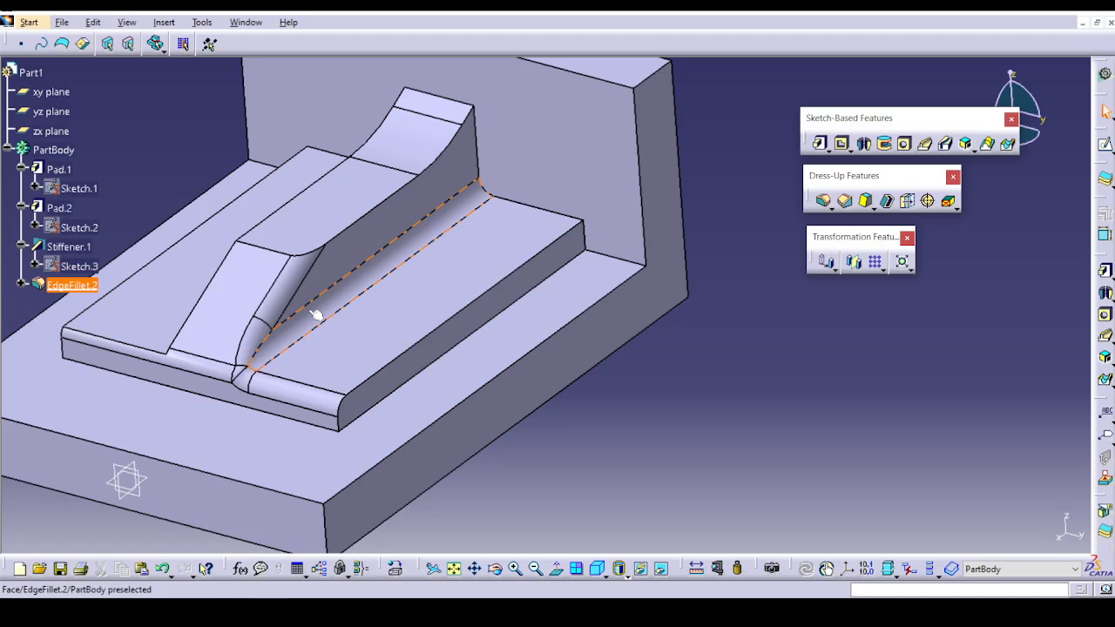
pyautogui.hotkey('ctrl', 'z')
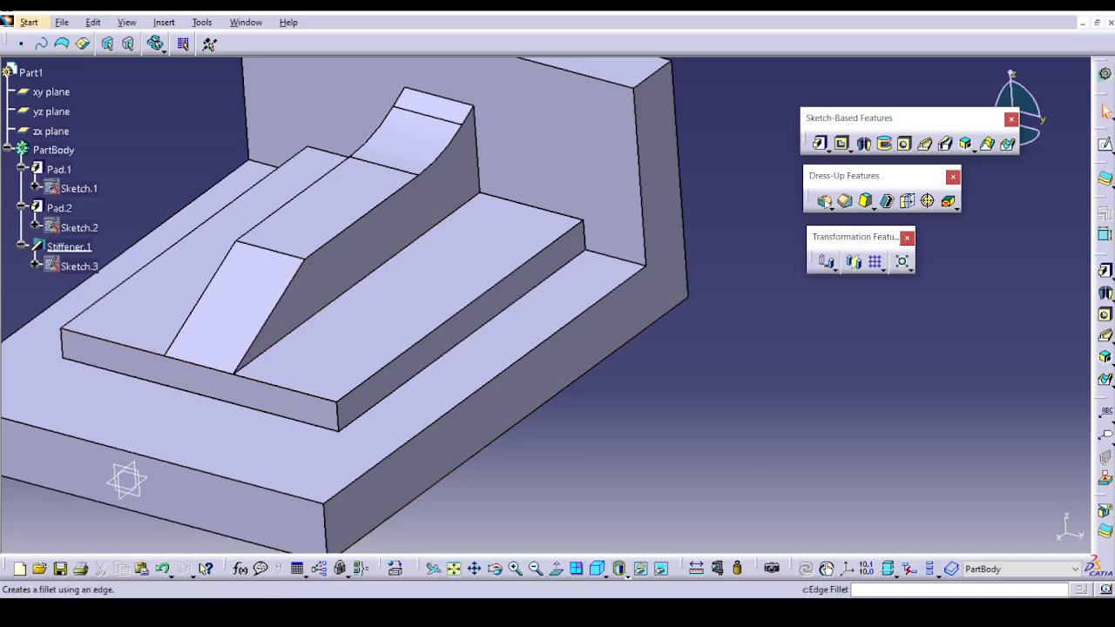
# Try a new 5 mm fillet from the stiffener's long base edge and the plate's front edges, with a 10 mm setback blend corner at their shared vertex.
pyautogui.click(824, 201)
pyautogui.click(282, 341)
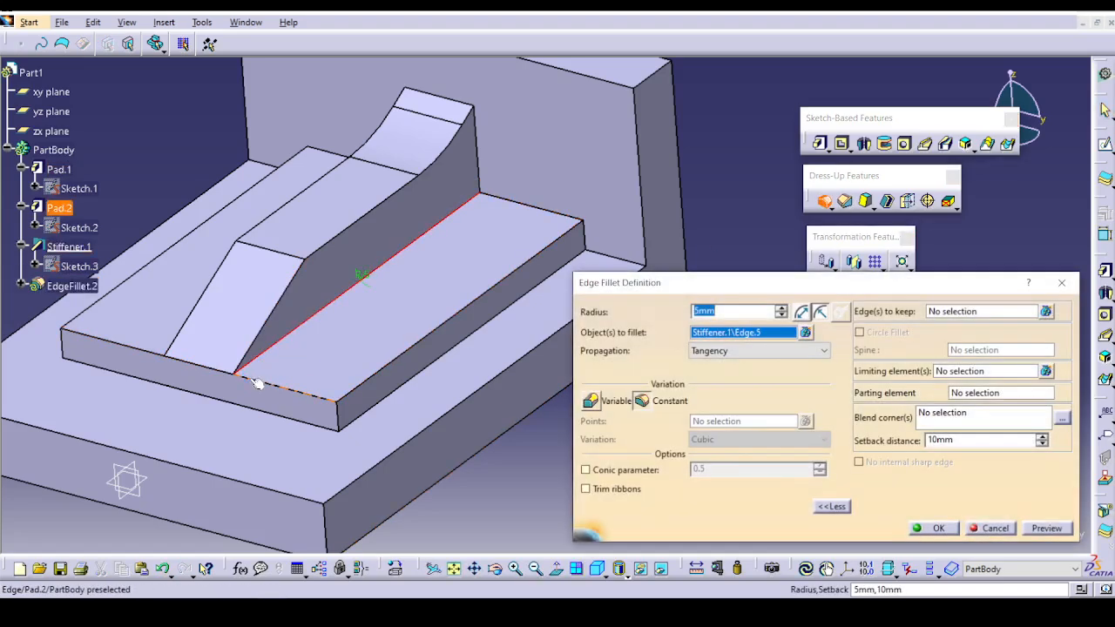
pyautogui.click(218, 371)
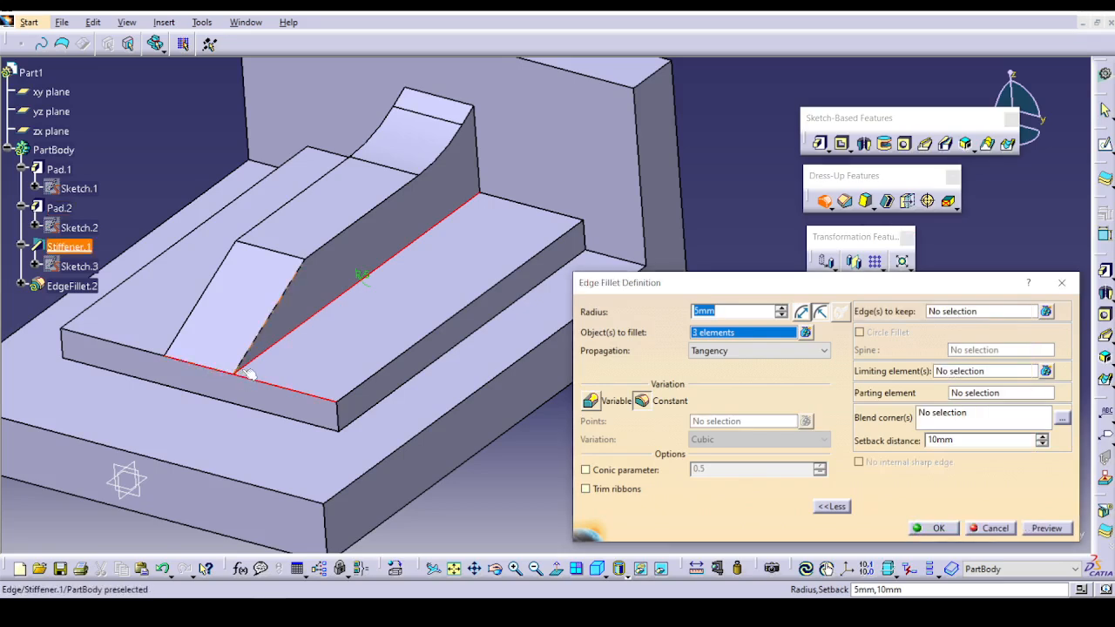
pyautogui.click(970, 415)
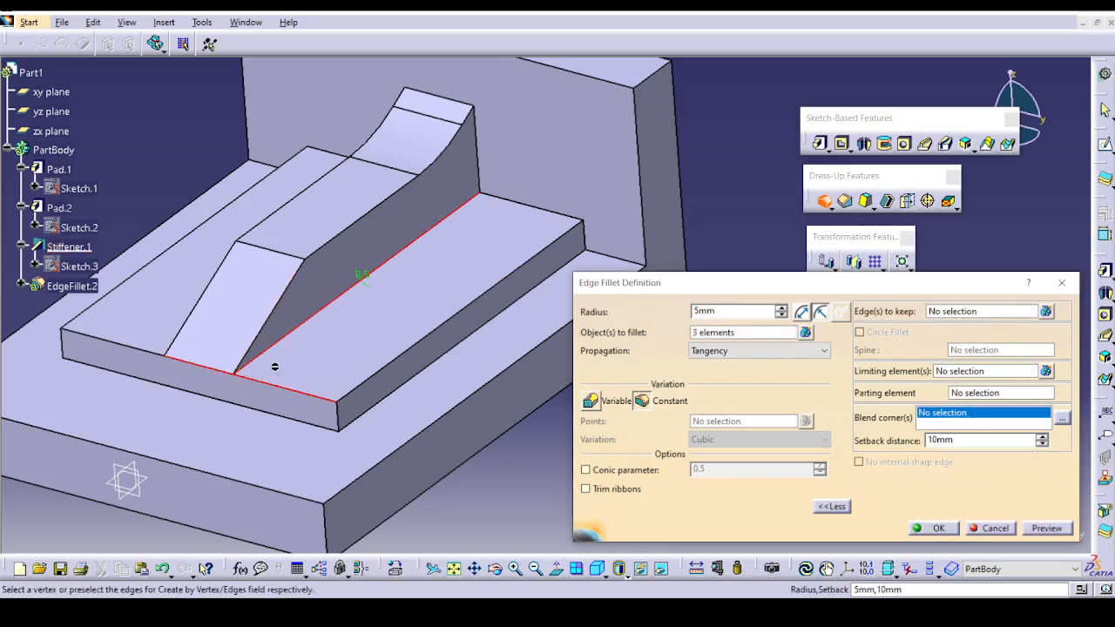
pyautogui.click(231, 374)
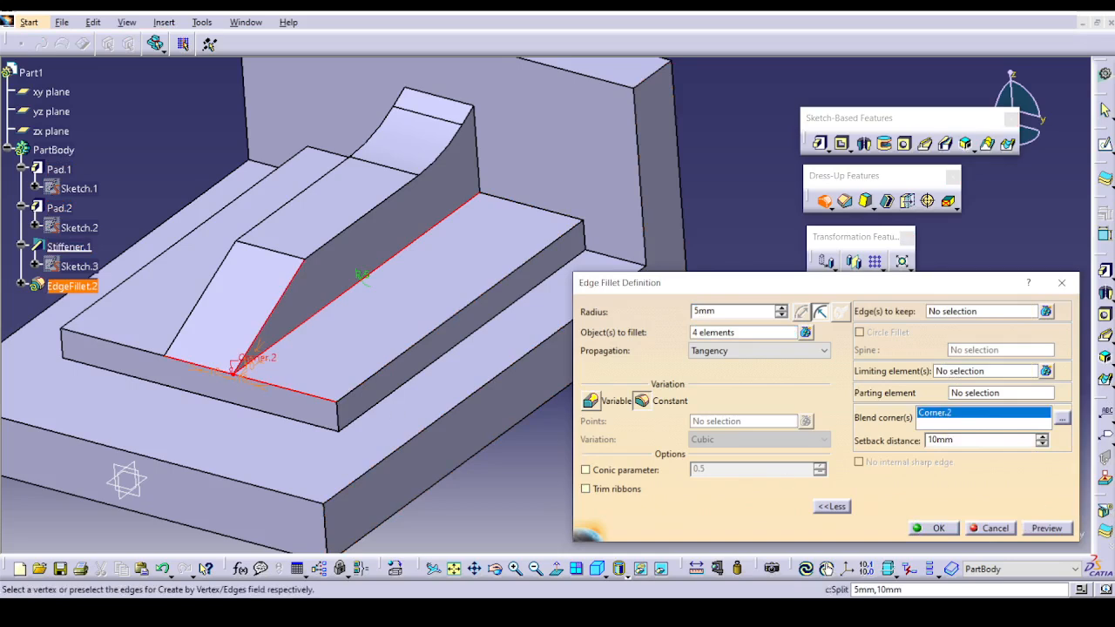
pyautogui.click(1054, 528)
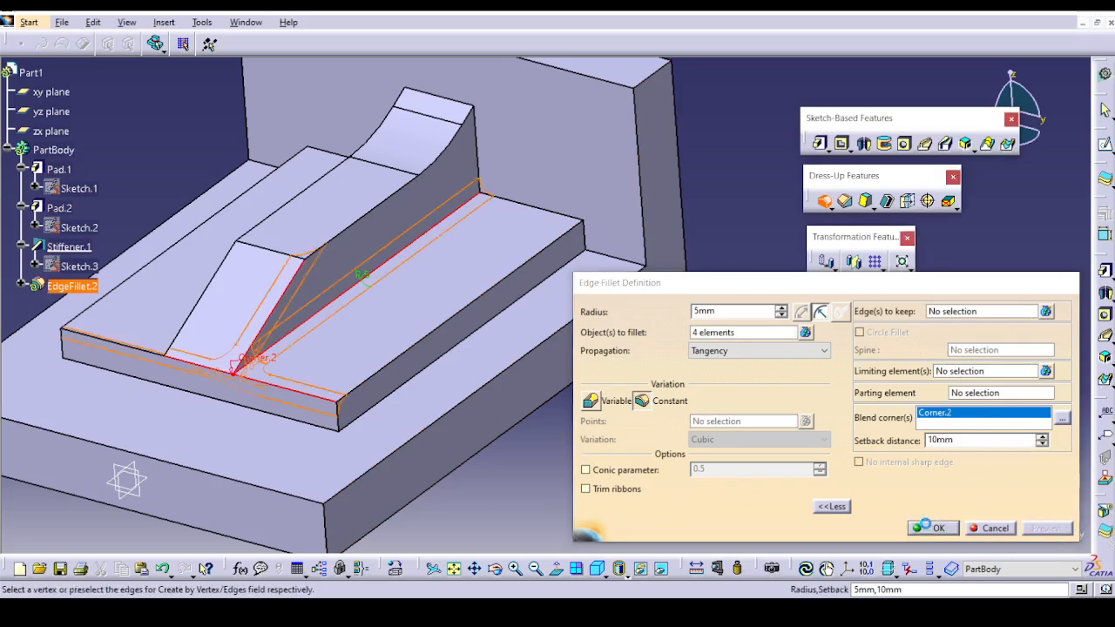
pyautogui.click(935, 528)
pyautogui.click(685, 351)
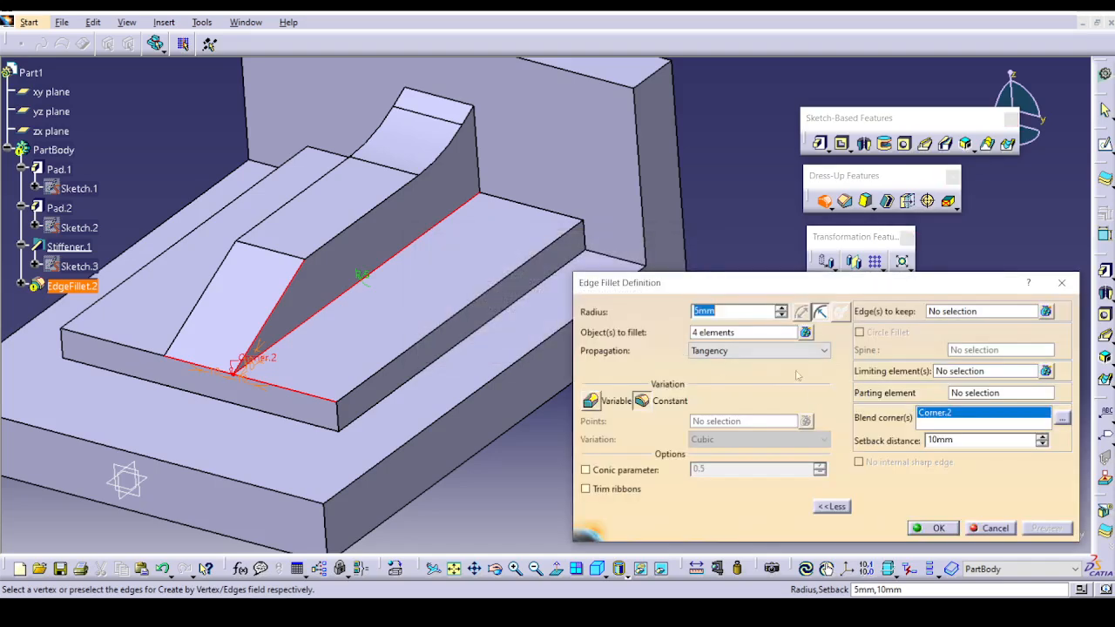
# Take the stiffener's sloped edge out of the fillet, try the blend corner at the same vertex again, and cancel the fillet.
pyautogui.click(749, 332)
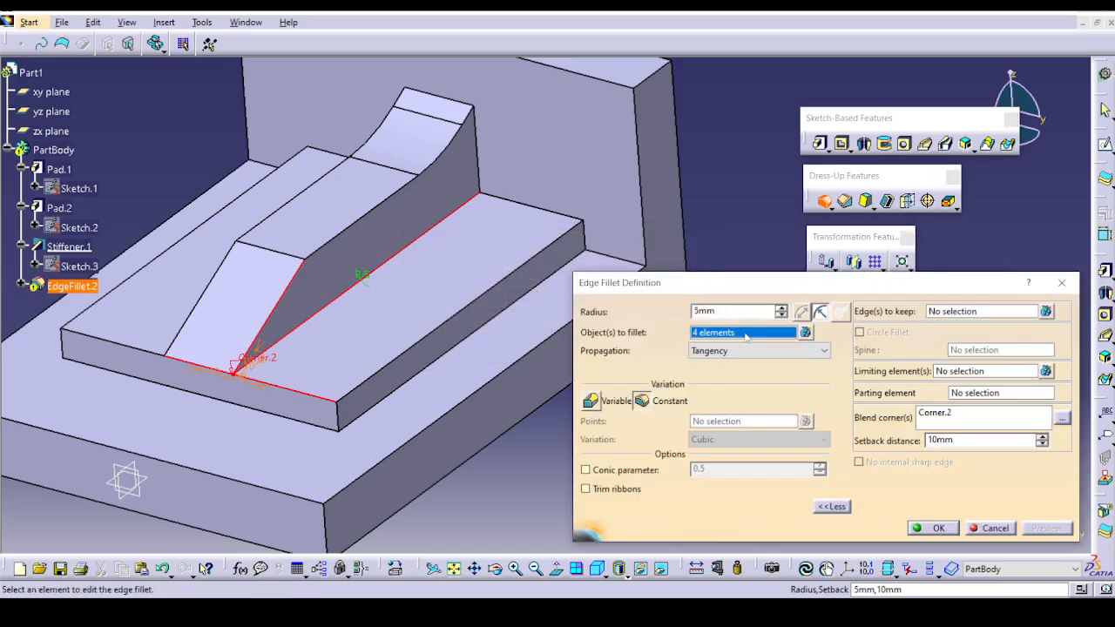
pyautogui.click(274, 310)
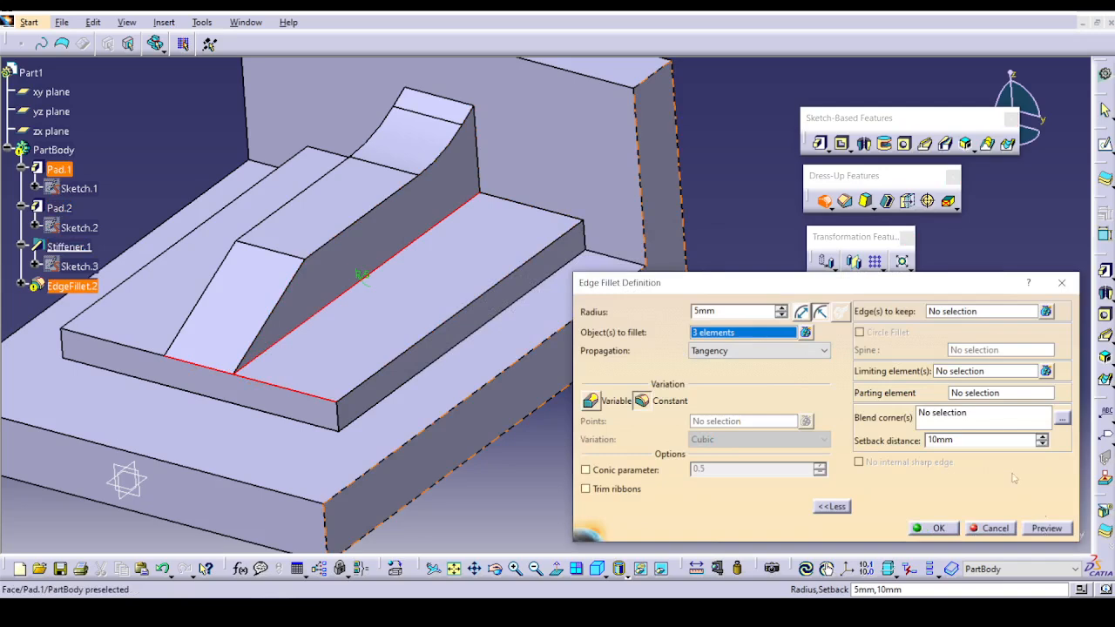
pyautogui.click(956, 417)
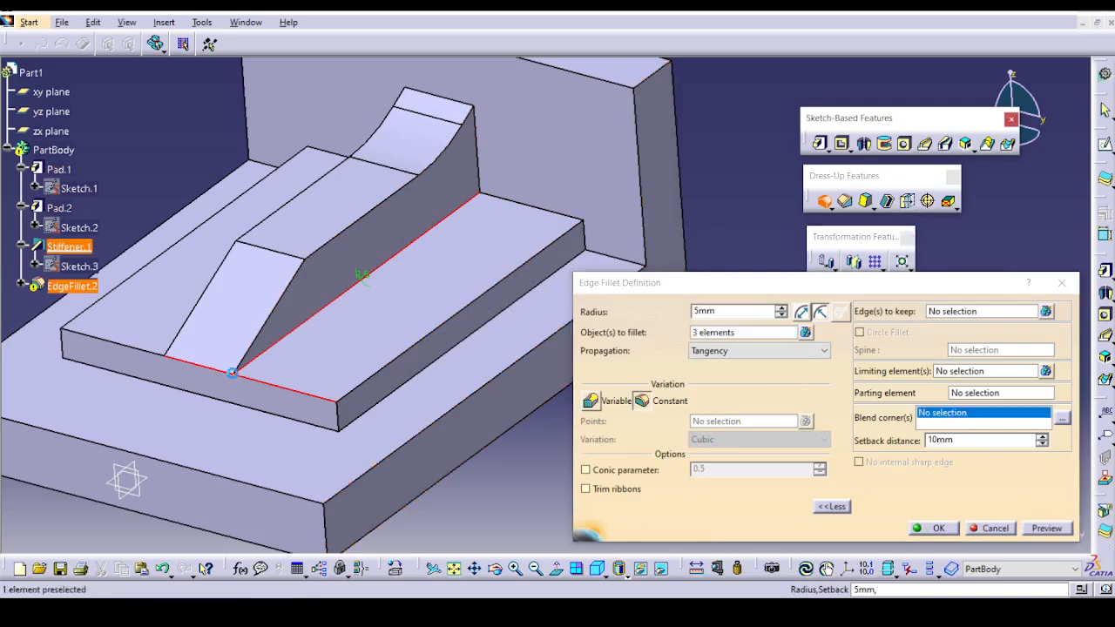
pyautogui.click(235, 373)
pyautogui.click(992, 528)
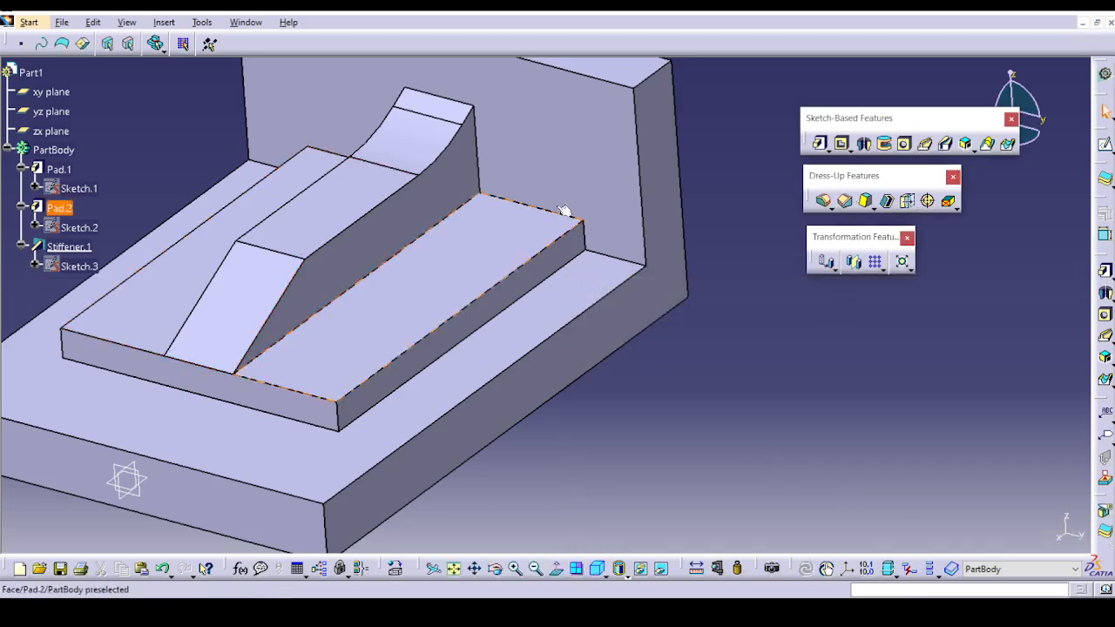
# Start a 5 mm edge fillet from a blend corner at the stiffener's front lower vertex, and preview it with a 5 mm setback distance.
pyautogui.click(824, 202)
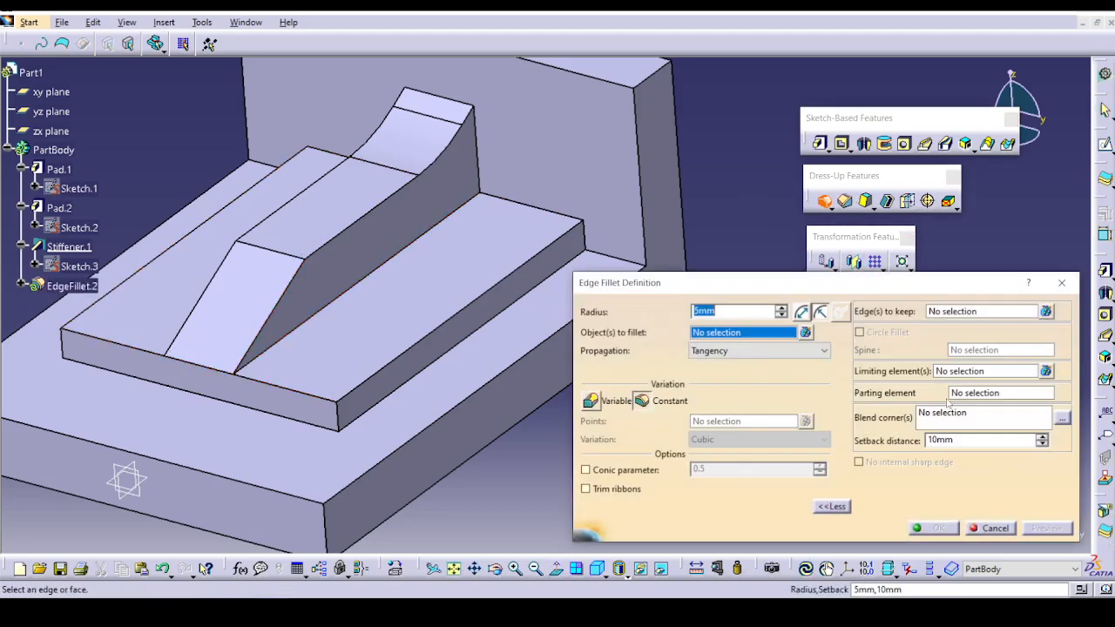
pyautogui.click(955, 412)
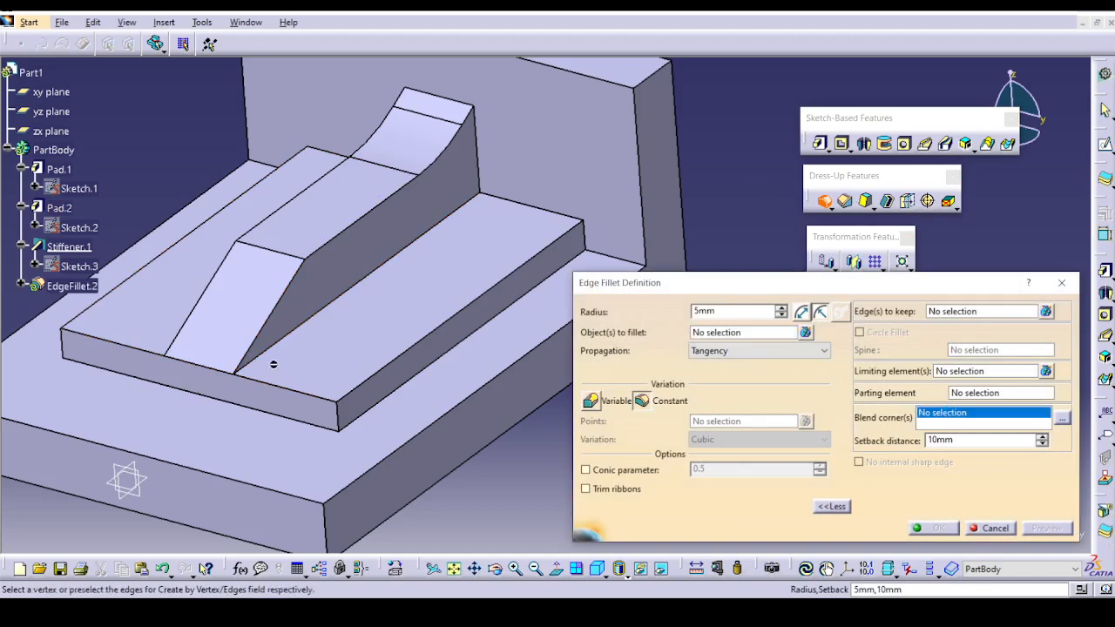
pyautogui.click(236, 373)
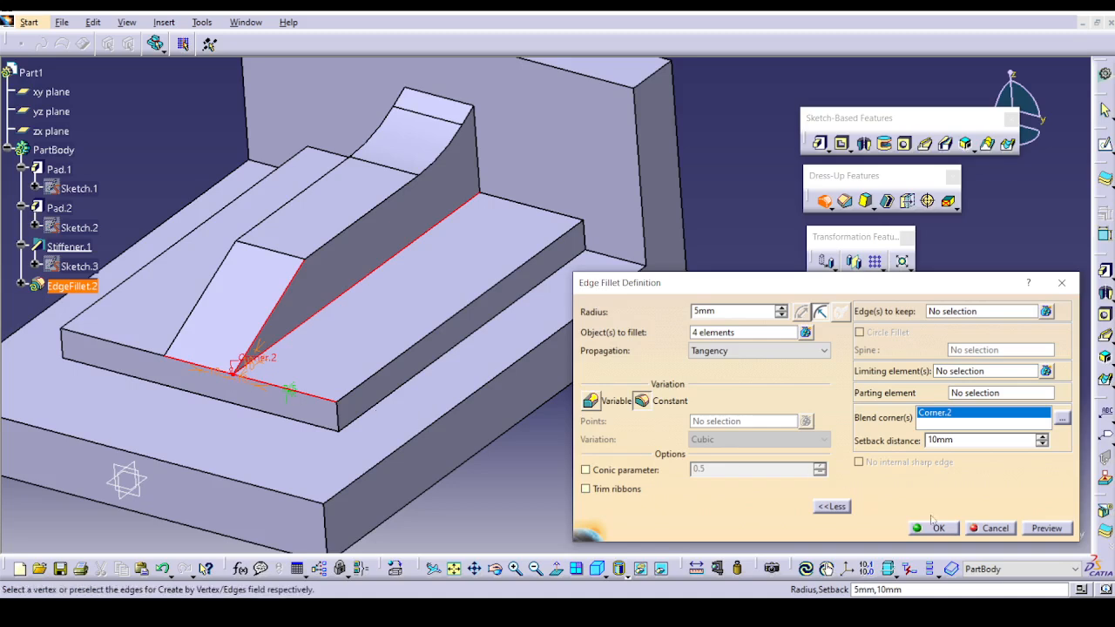
pyautogui.doubleClick(941, 440)
pyautogui.write('5')
pyautogui.click(1045, 532)
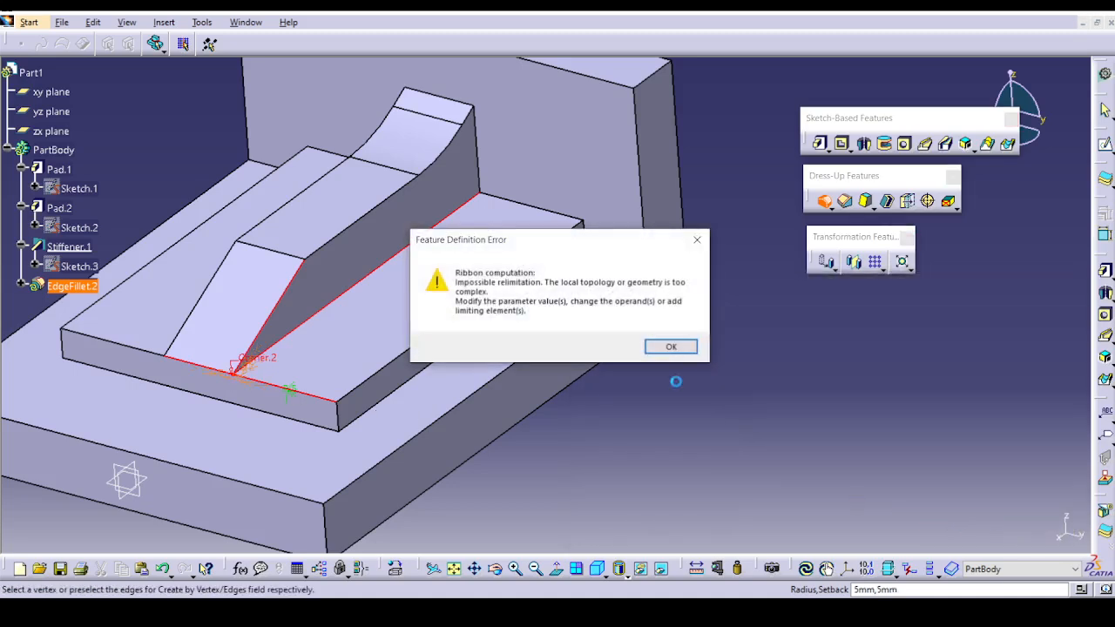
pyautogui.click(681, 349)
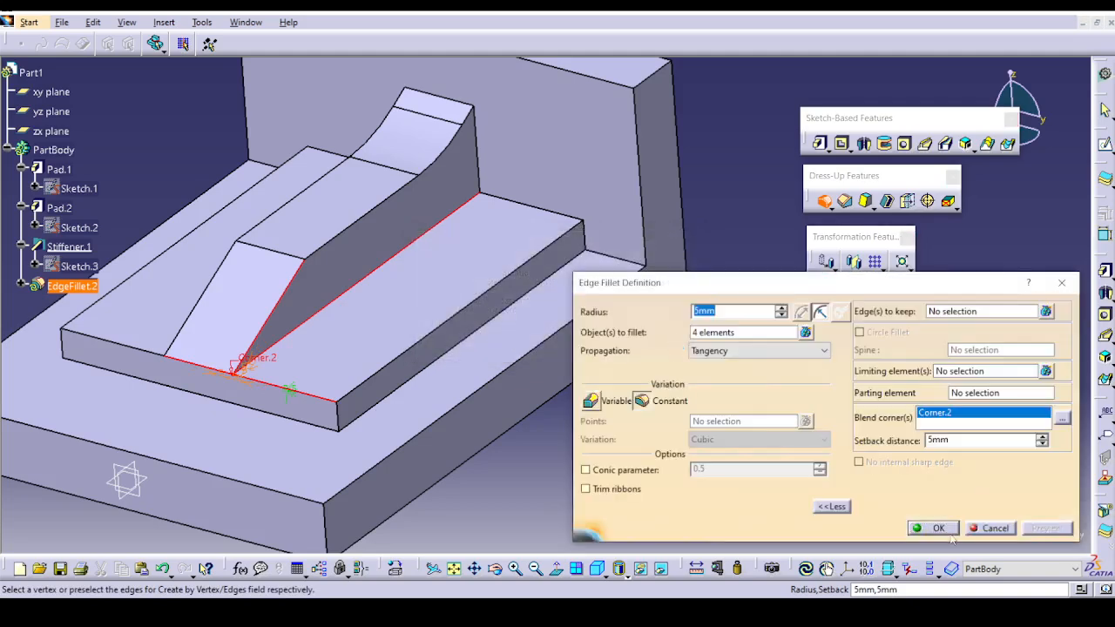
# Try previewing the blend corner fillet with Minimal propagation.
pyautogui.click(758, 351)
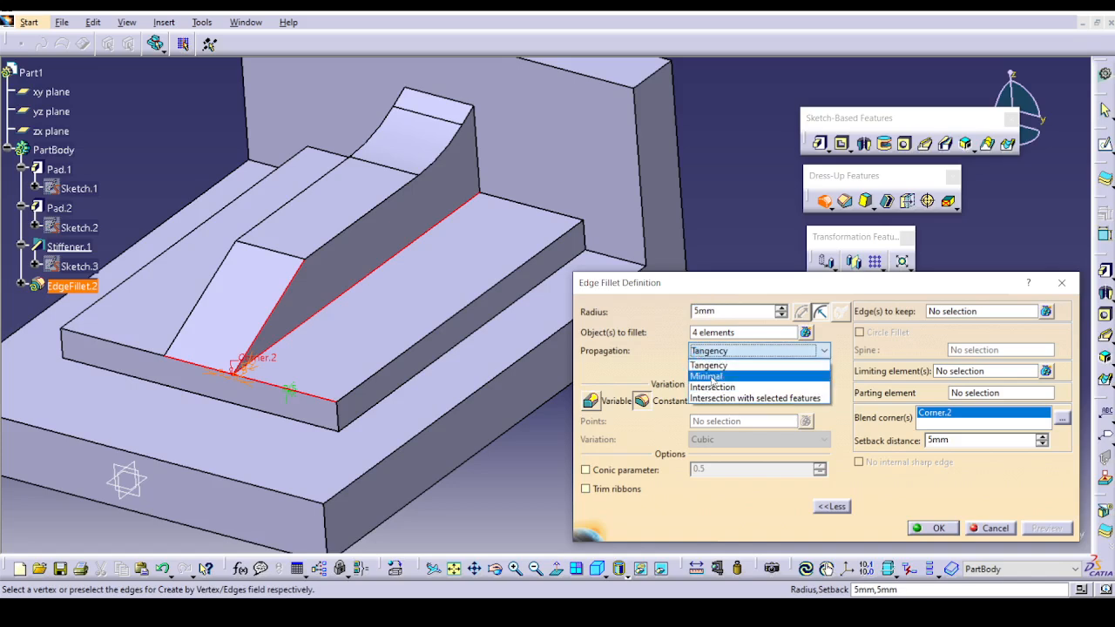
pyautogui.click(711, 376)
pyautogui.click(1051, 531)
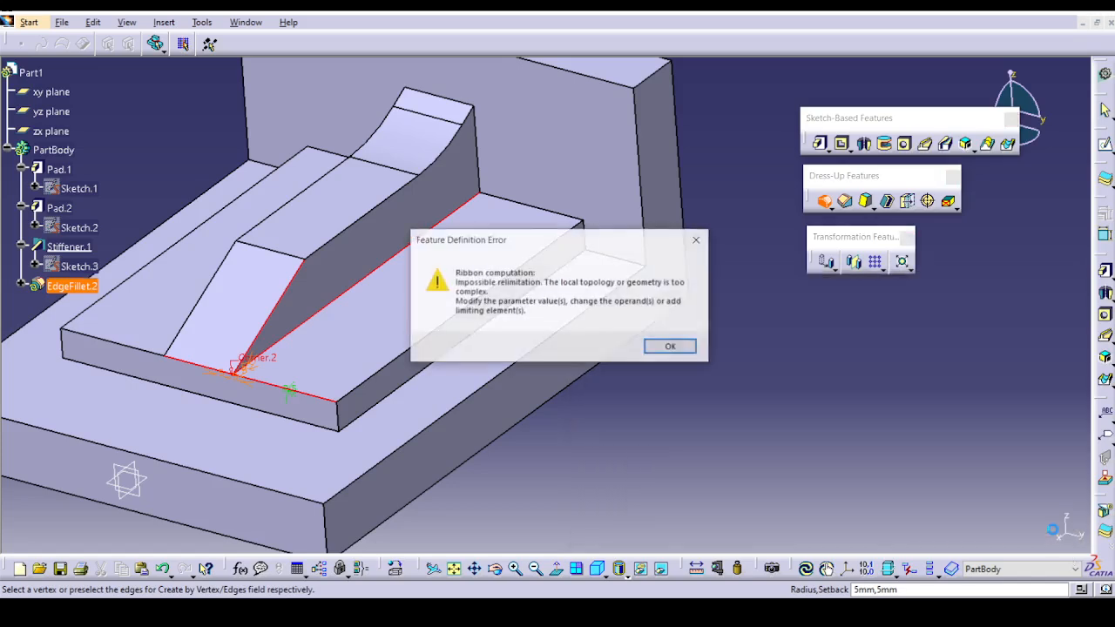
pyautogui.click(680, 348)
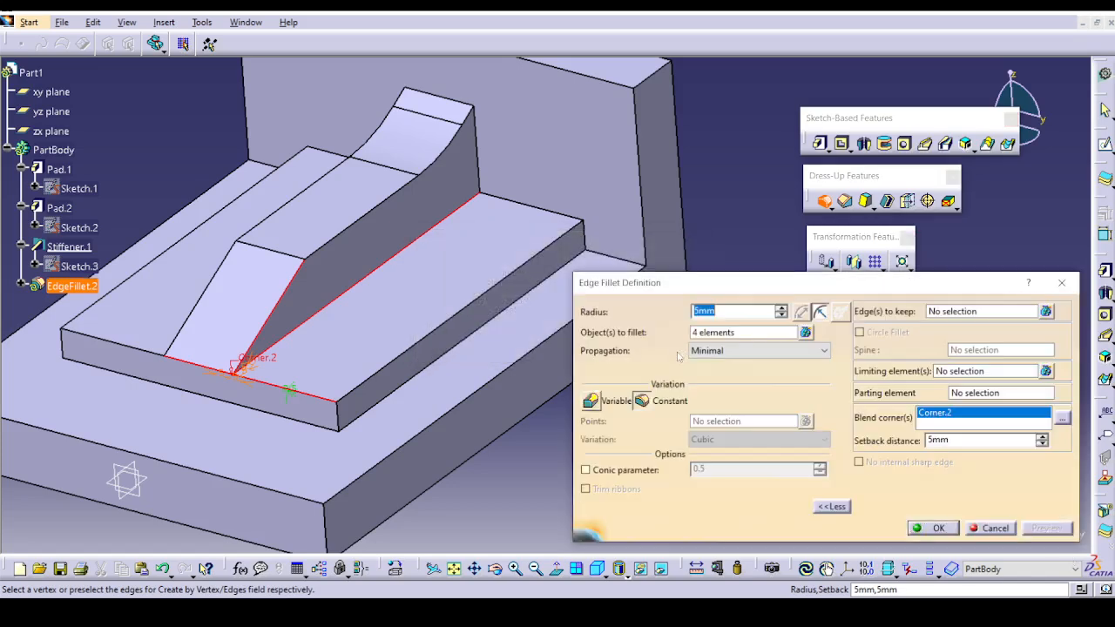
# Try the two Intersection propagation options for the fillet and return the propagation to Tangency.
pyautogui.click(722, 351)
pyautogui.click(740, 399)
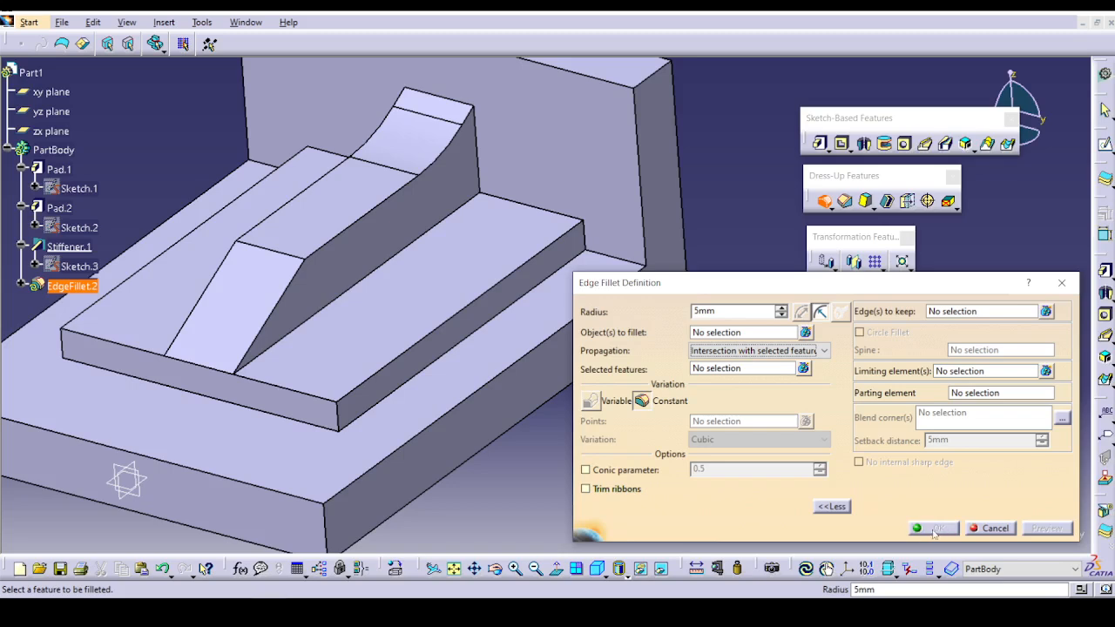
pyautogui.click(737, 351)
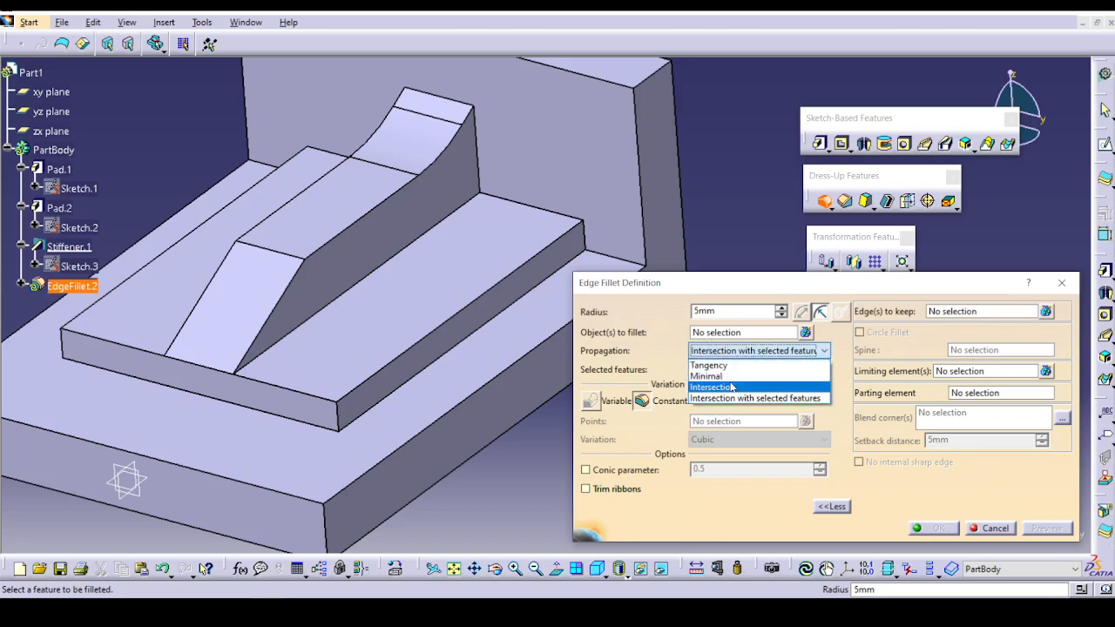
pyautogui.click(734, 386)
pyautogui.click(739, 352)
pyautogui.click(749, 361)
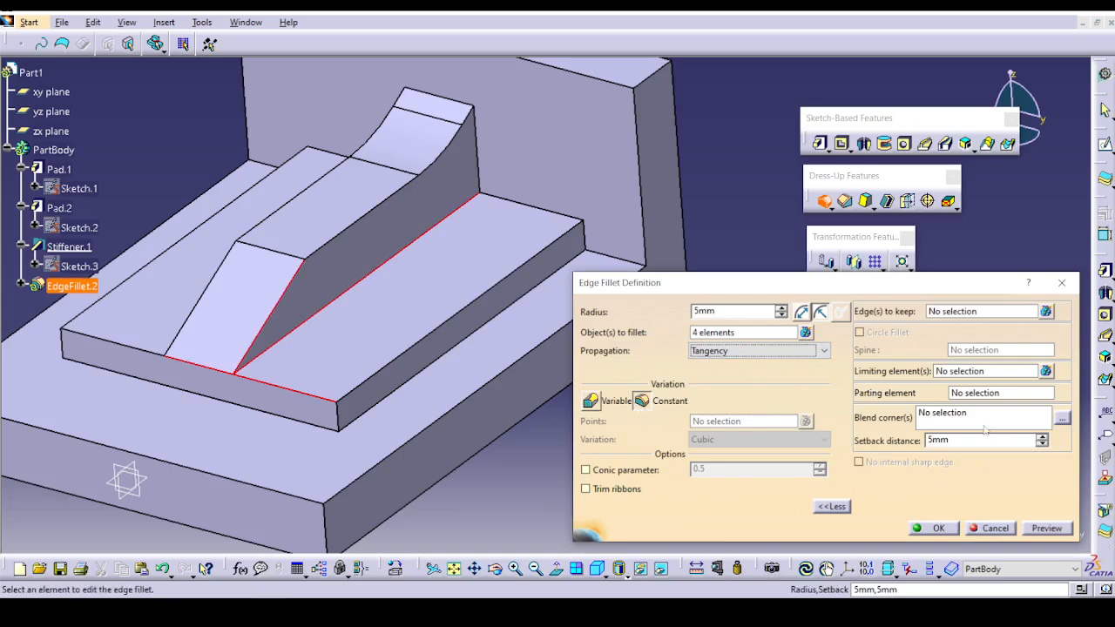
# Try to create the edge fillet with a blend corner at the stiffener's front lower vertex and a 13 mm setback distance.
pyautogui.click(959, 415)
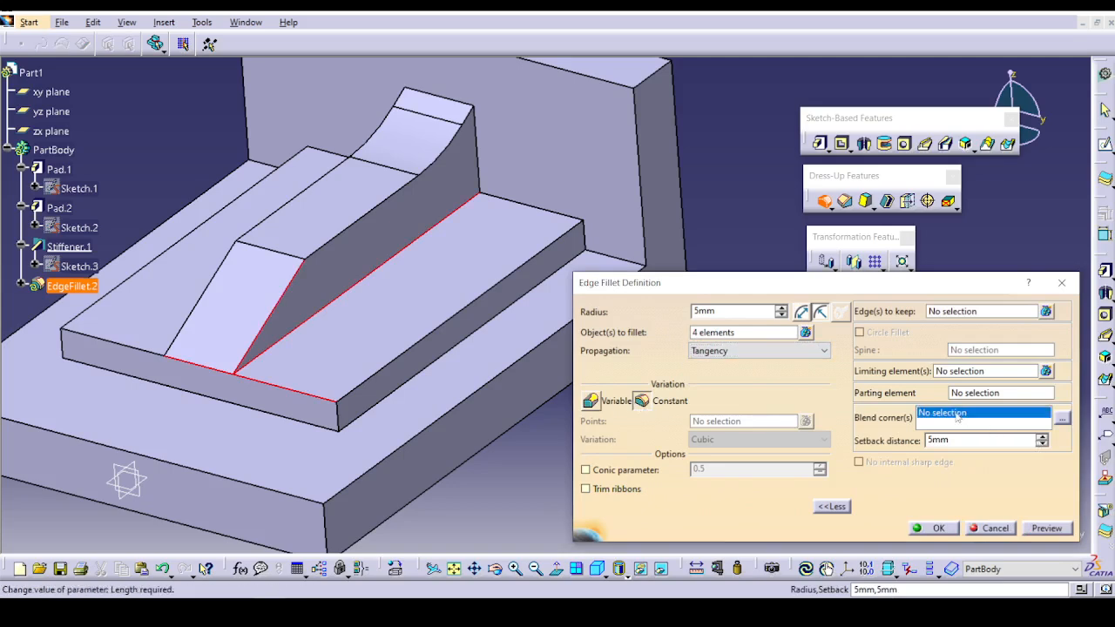
pyautogui.click(235, 370)
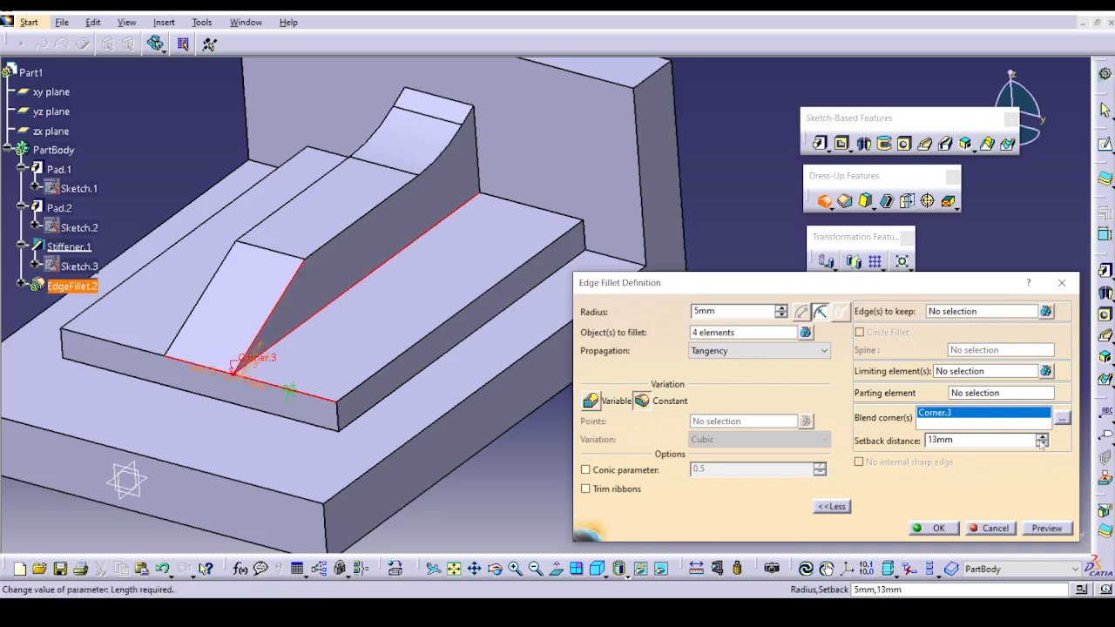
pyautogui.click(933, 528)
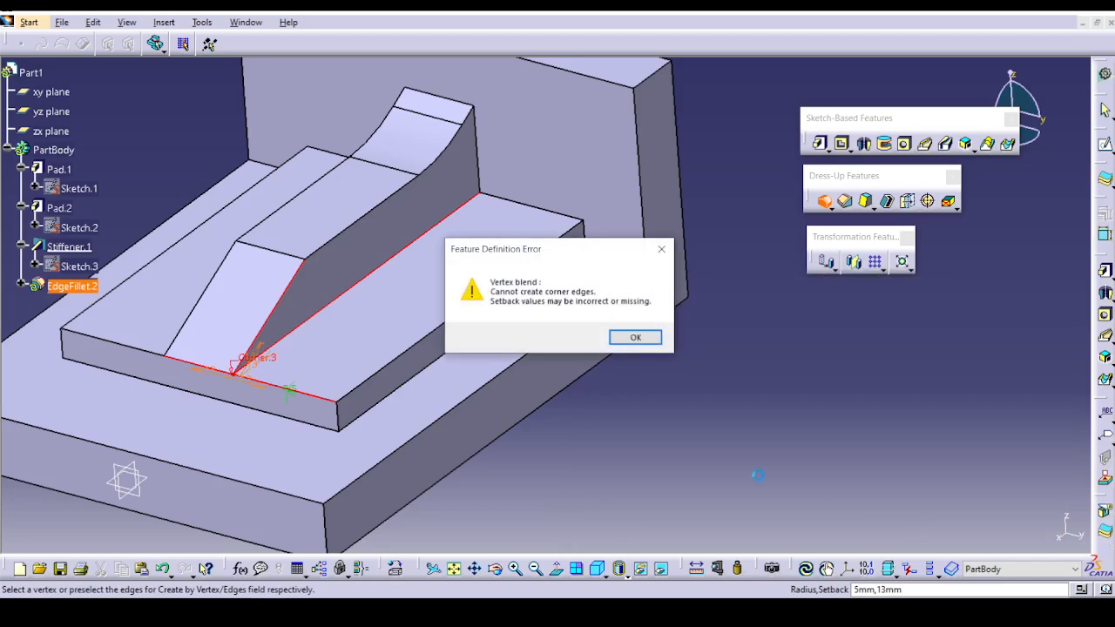
pyautogui.click(645, 342)
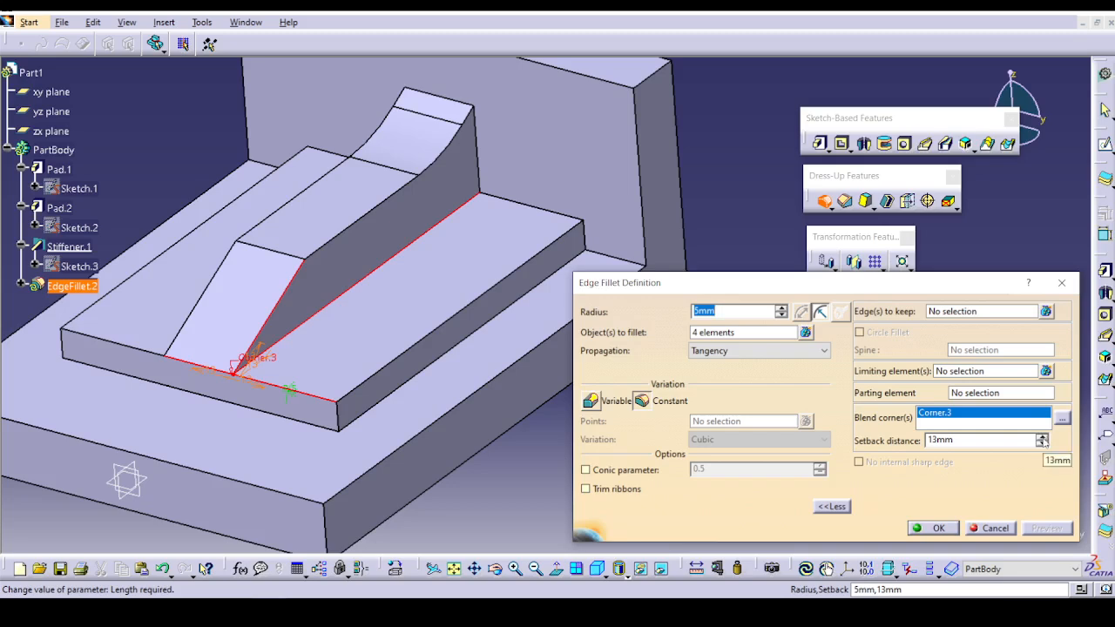
# Try previewing the blend corner with setback distances of 1, 2 and 3 mm, and cancel the edge fillet.
pyautogui.click(1043, 445)
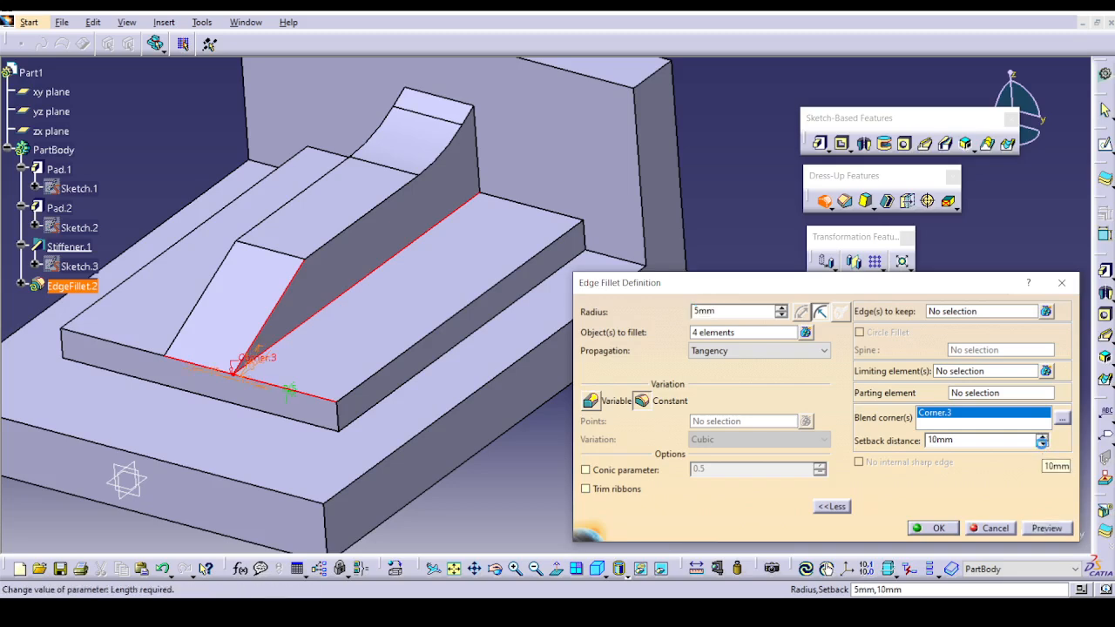
pyautogui.click(1043, 445)
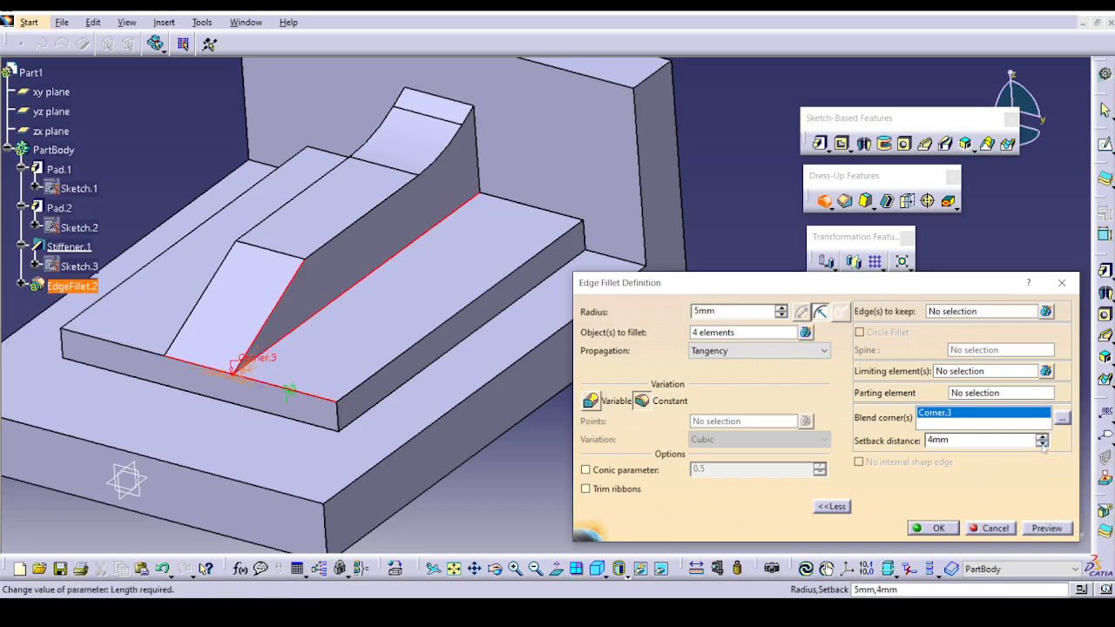
pyautogui.click(1048, 528)
pyautogui.click(662, 349)
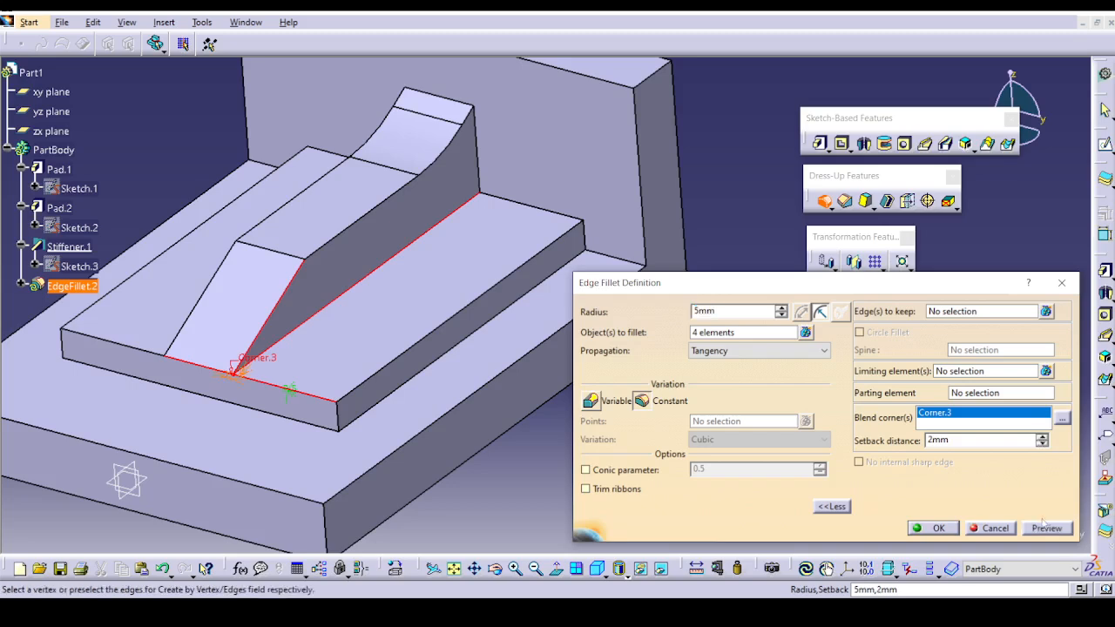
pyautogui.click(1046, 528)
pyautogui.press('Return')
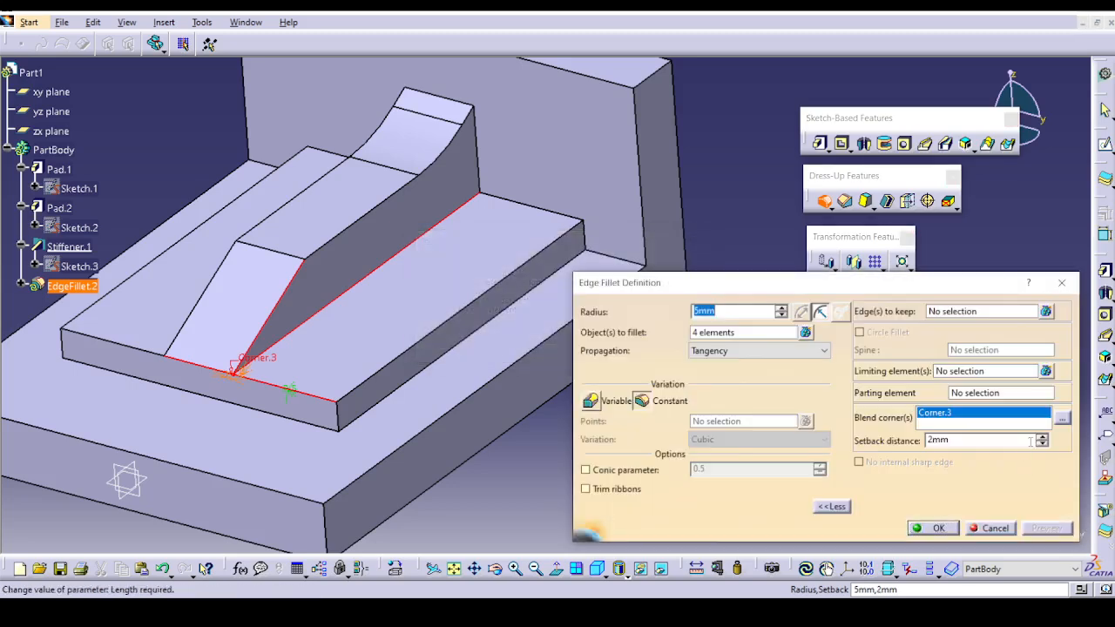
pyautogui.click(1043, 437)
pyautogui.click(1049, 528)
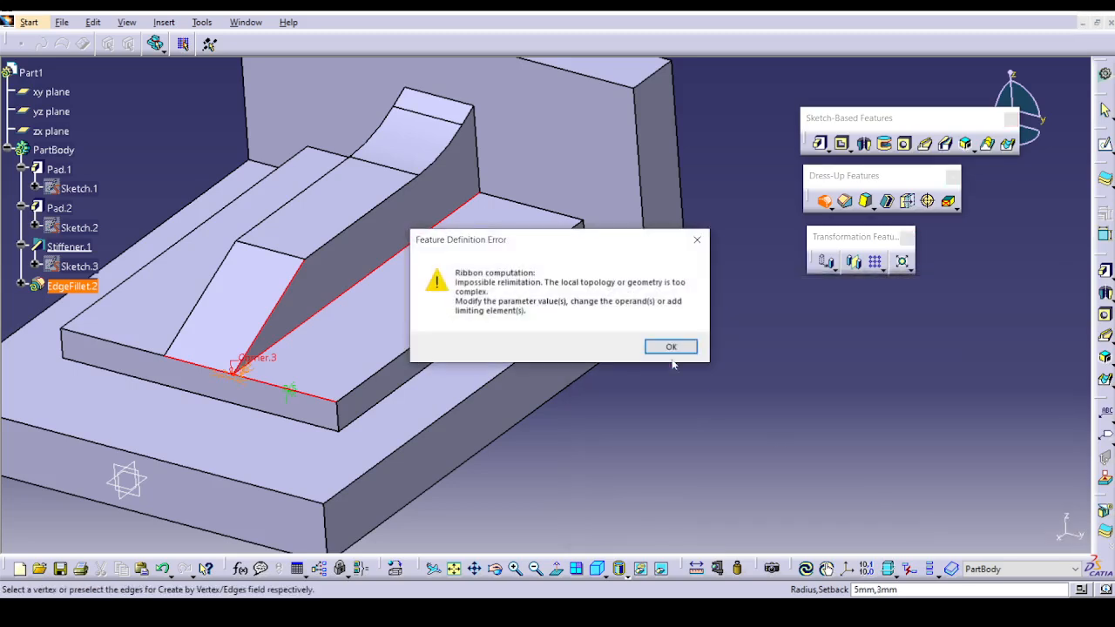
pyautogui.press('Return')
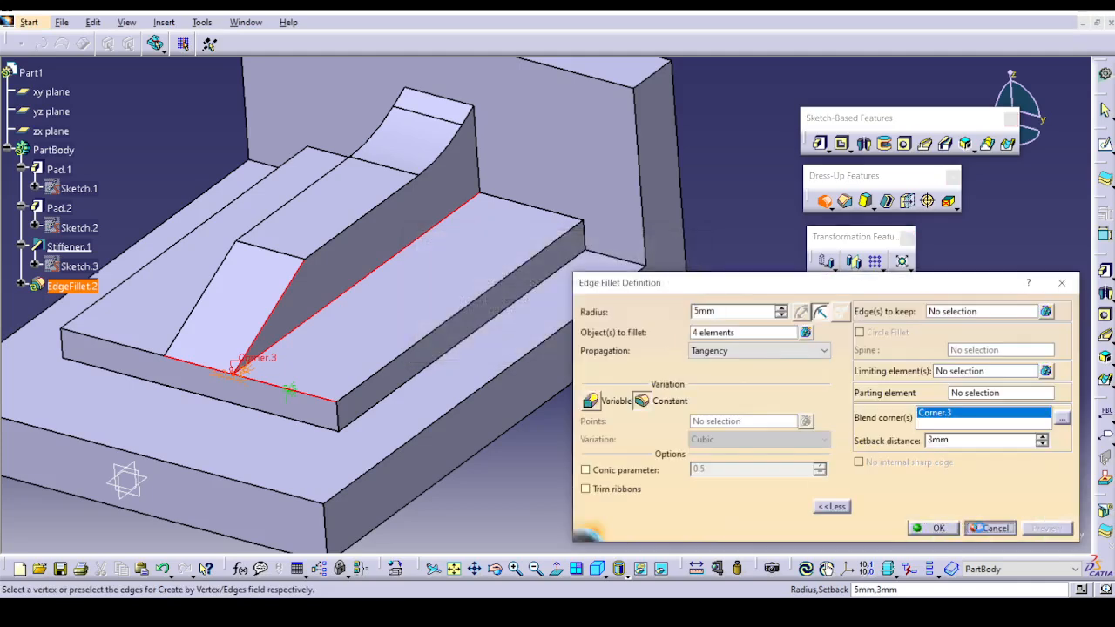
pyautogui.click(991, 528)
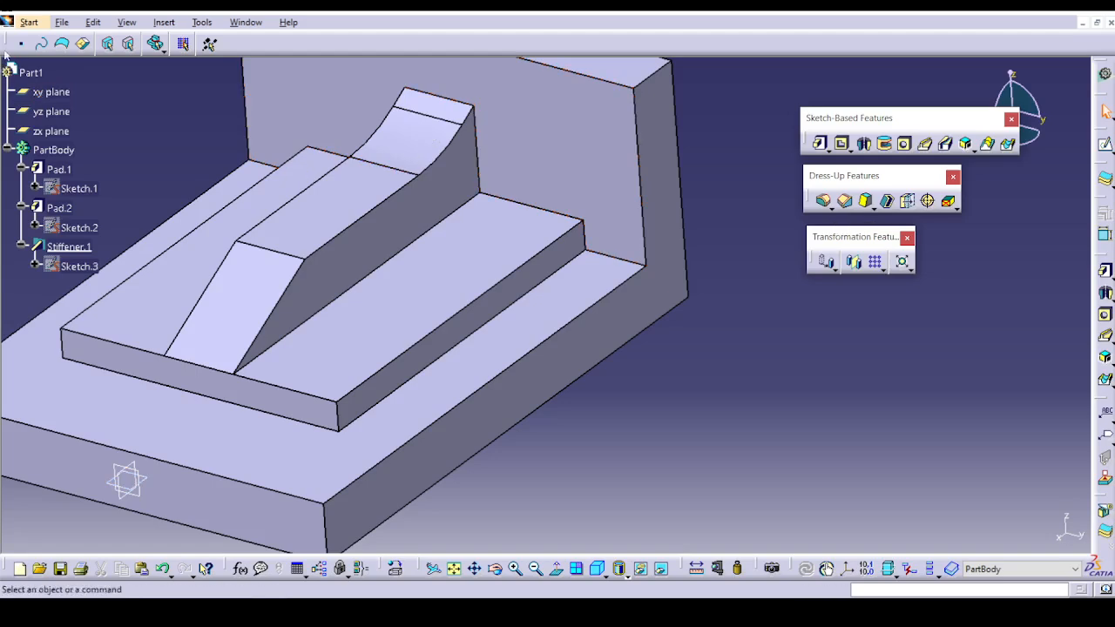
# Open the exercise part Ex-6_Face_Face_Fillets.CATPart from the Edge Fillet folder.
pyautogui.click(62, 21)
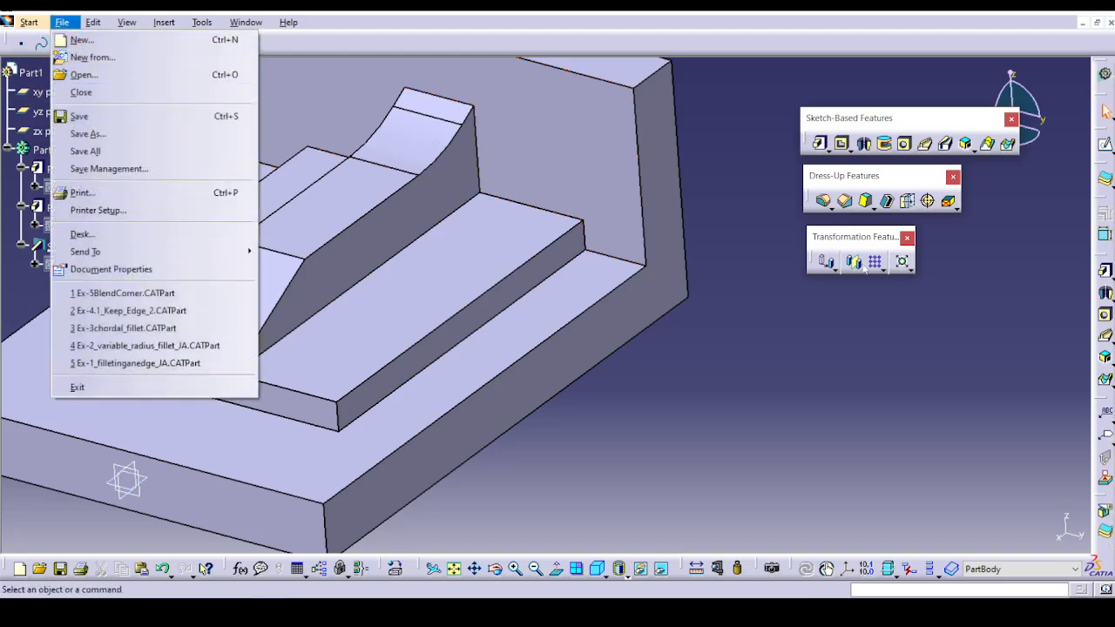
pyautogui.click(722, 312)
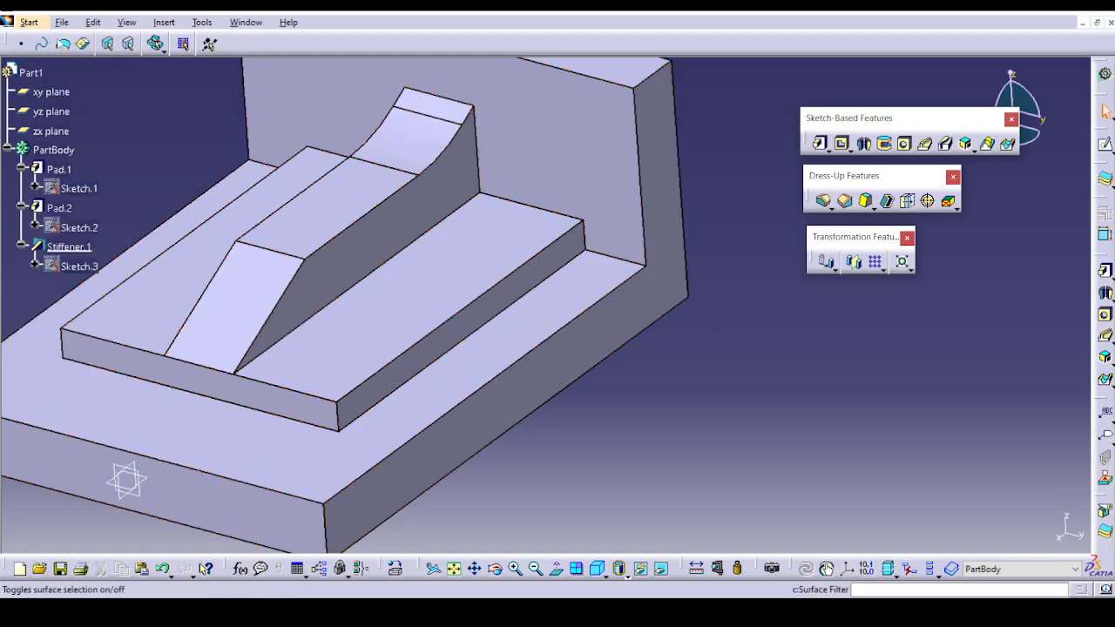
pyautogui.click(66, 24)
pyautogui.click(80, 76)
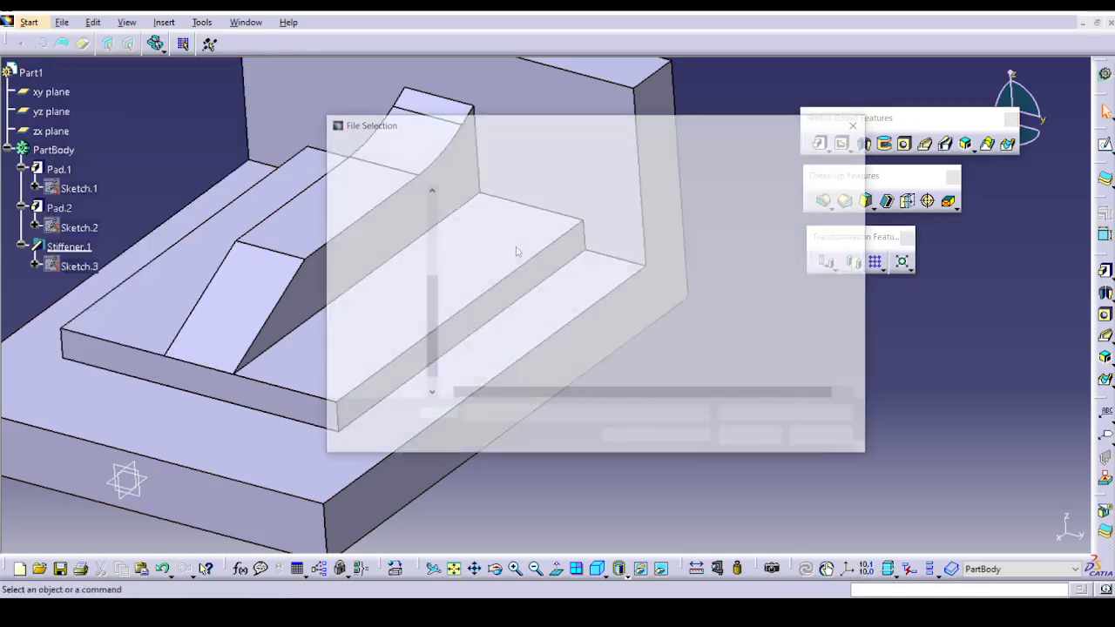
pyautogui.click(532, 306)
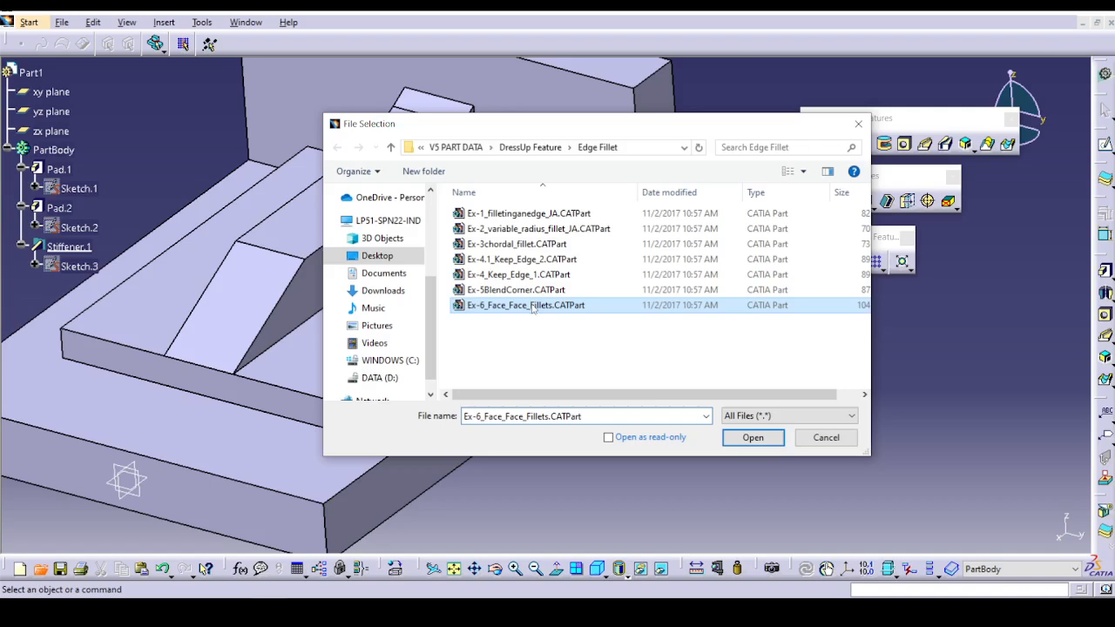
pyautogui.click(739, 443)
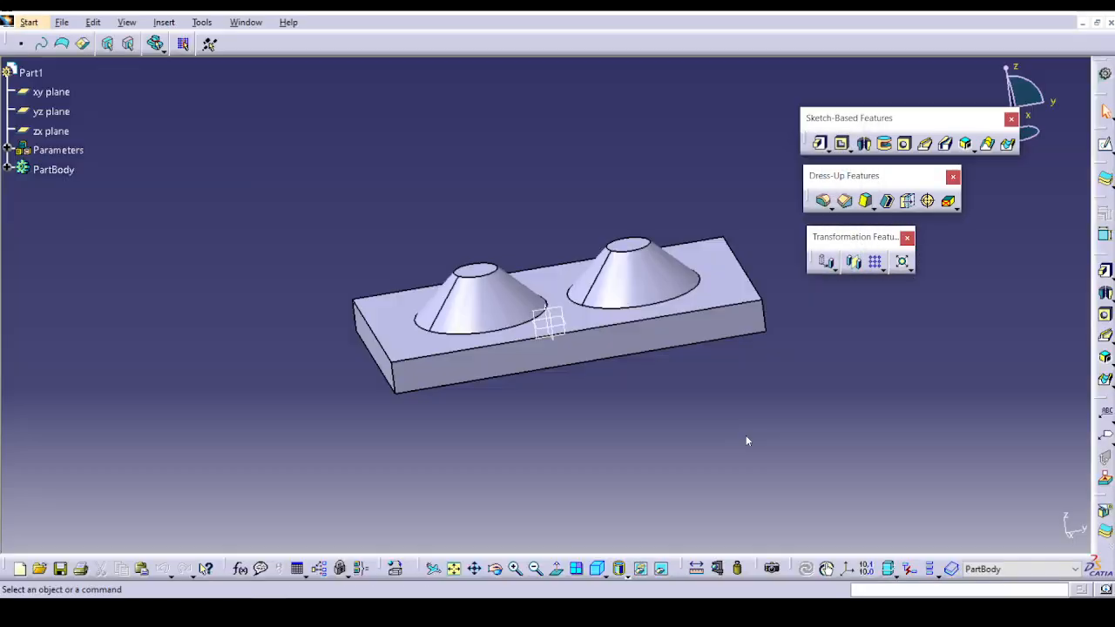
# Start a face-face fillet between the conical side faces of the two raised cones on the plate.
pyautogui.moveTo(603, 448); pyautogui.dragTo(613, 340, button='middle')
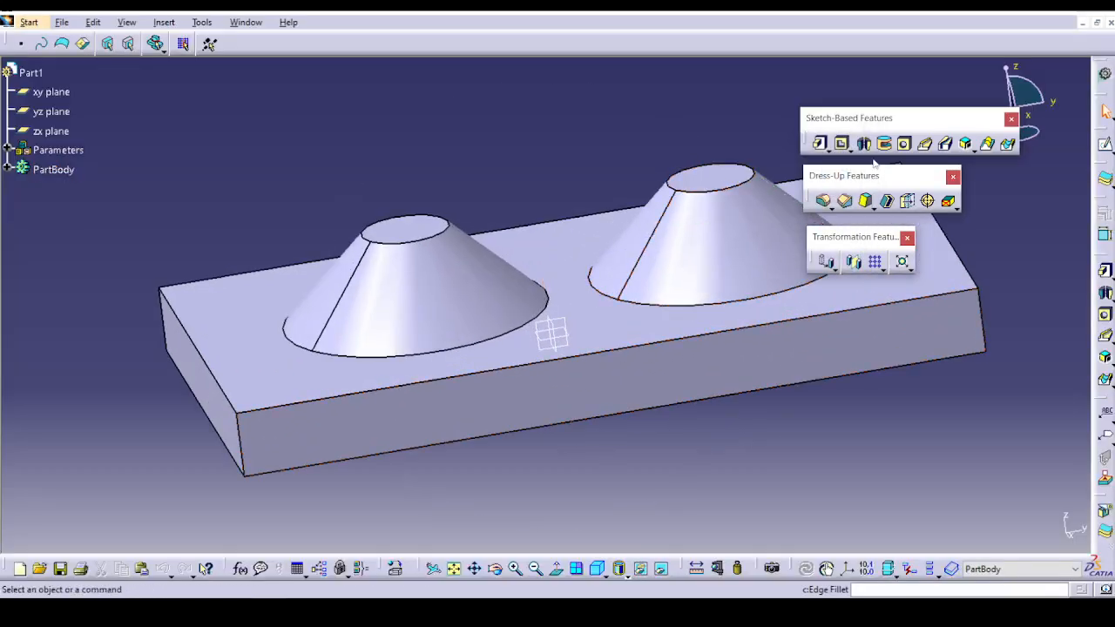
pyautogui.click(822, 201)
pyautogui.click(830, 209)
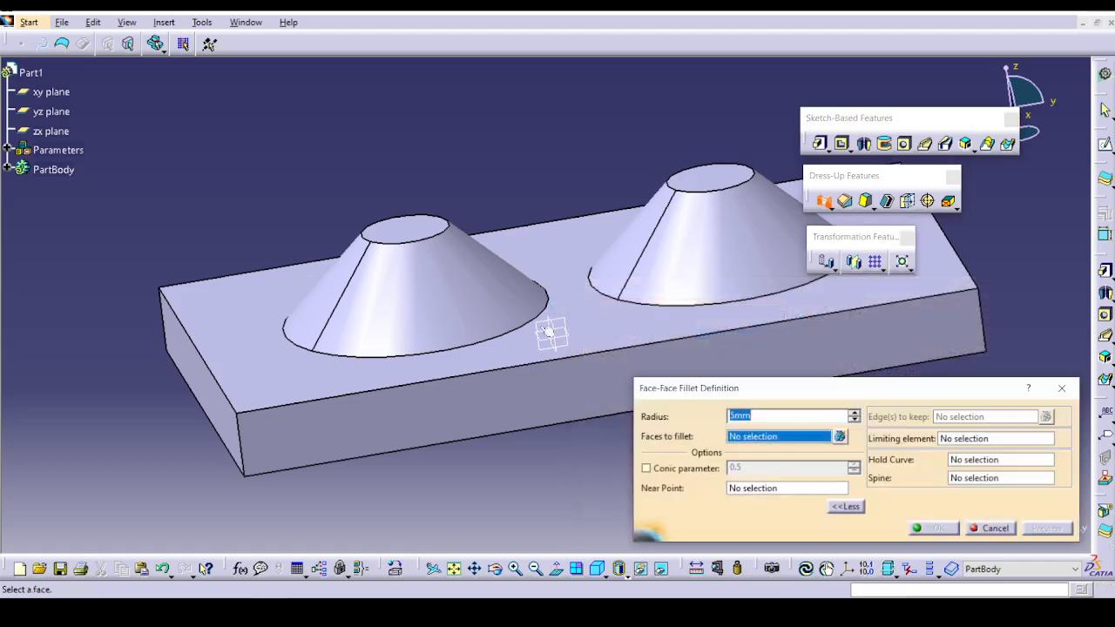
pyautogui.click(469, 285)
pyautogui.click(732, 289)
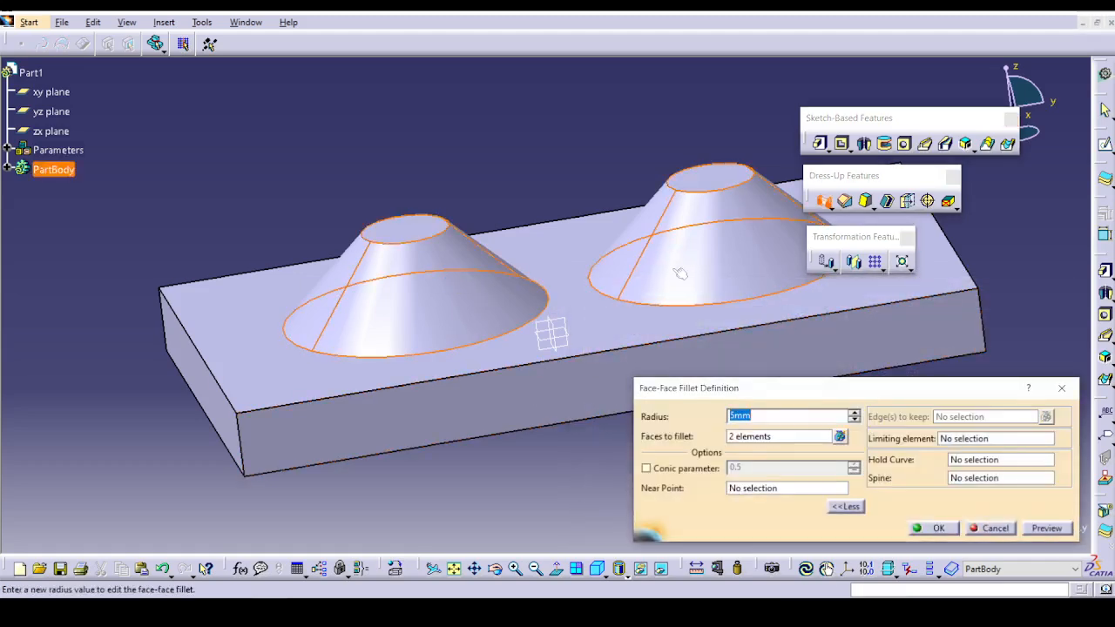
pyautogui.moveTo(732, 289); pyautogui.dragTo(512, 289, button='middle')
pyautogui.moveTo(704, 279); pyautogui.dragTo(706, 346, button='middle')
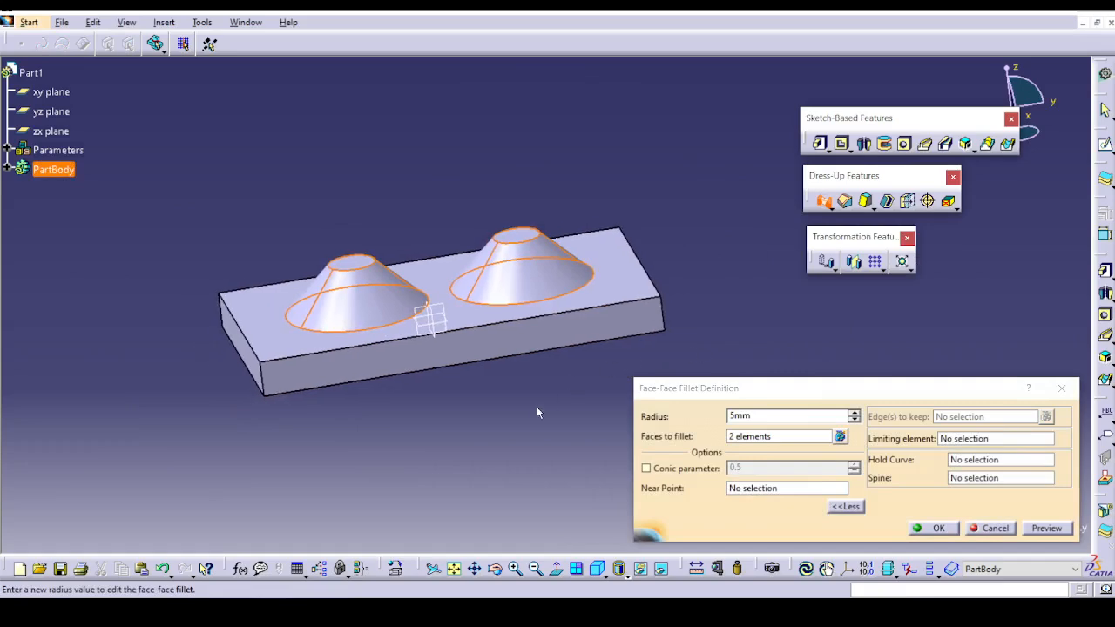
pyautogui.moveTo(536, 409); pyautogui.dragTo(545, 380, button='middle')
pyautogui.scroll(1, 546, 382)
# Try previewing the face-face fillet with a 5 mm radius.
pyautogui.click(855, 508)
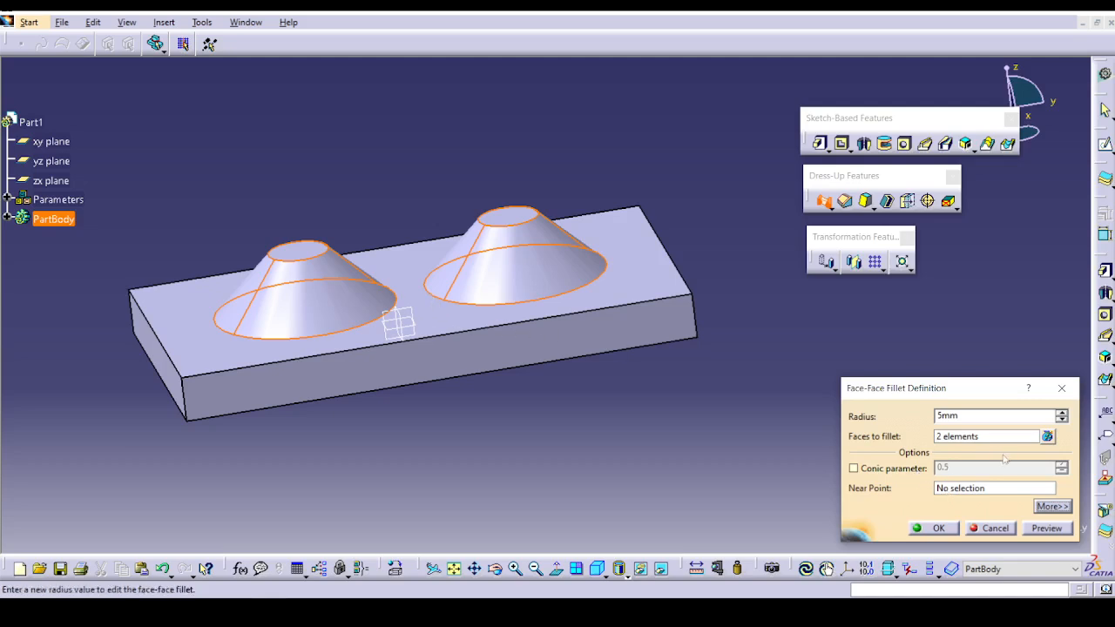
pyautogui.click(1050, 508)
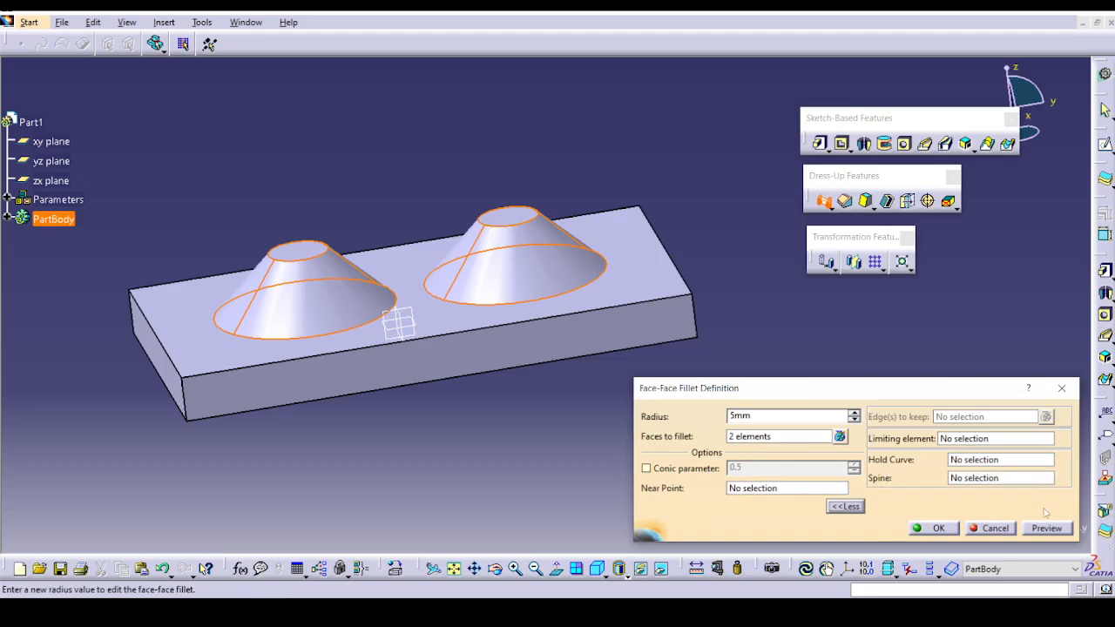
pyautogui.click(1064, 530)
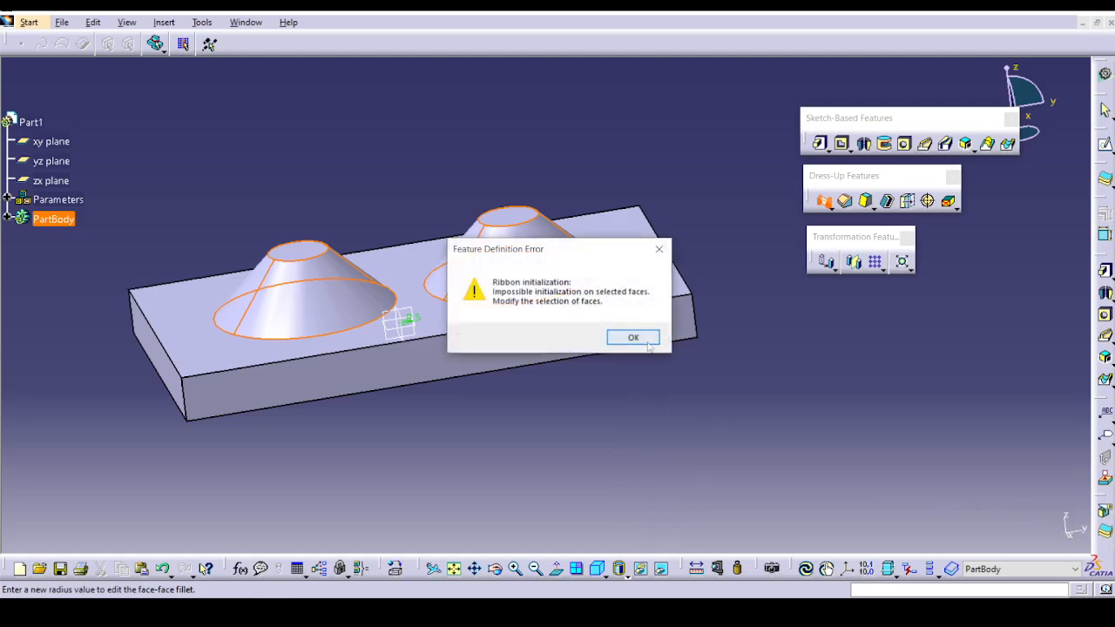
pyautogui.click(634, 334)
# Try previewing the fillet between the two conical faces with much larger radii, including 57 mm and 63 mm.
pyautogui.write('11mm')
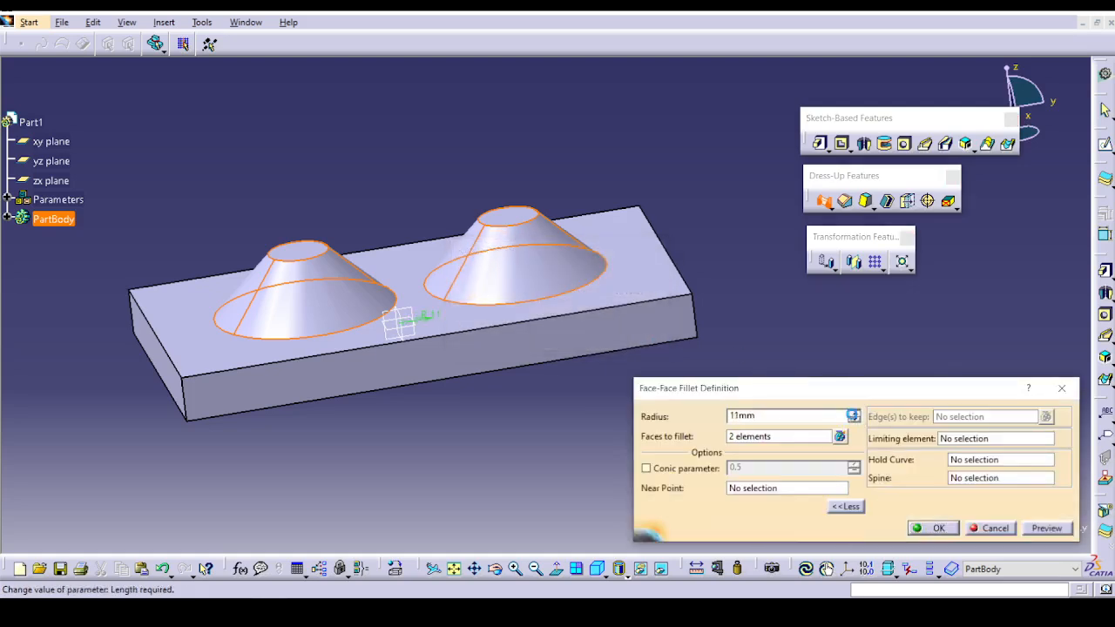
pyautogui.click(853, 414)
pyautogui.click(853, 414)
pyautogui.click(1047, 529)
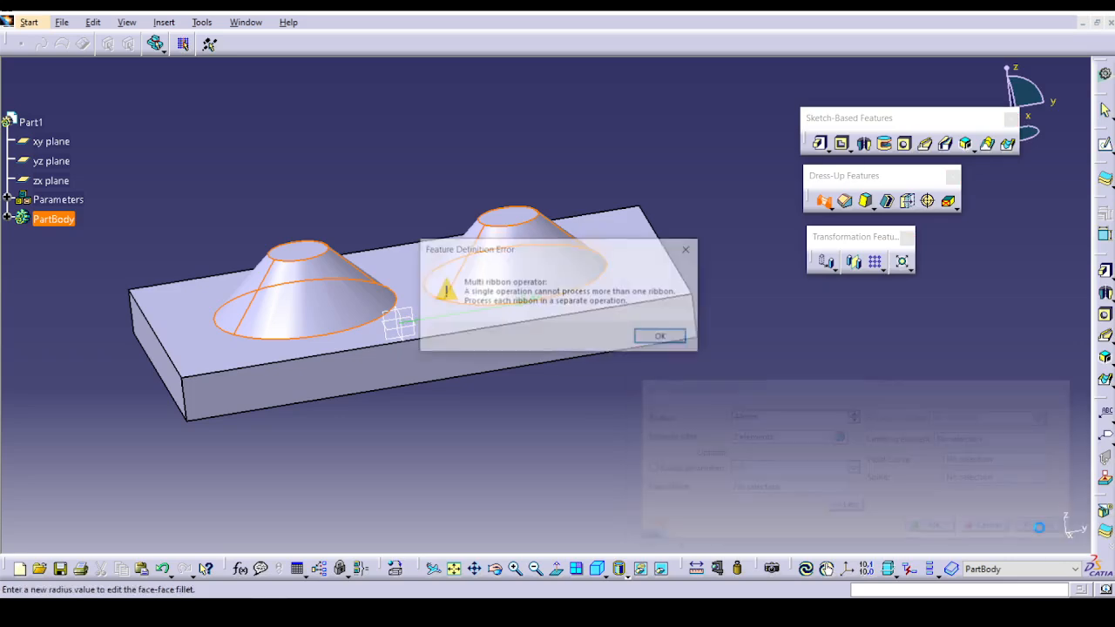
pyautogui.click(664, 339)
pyautogui.click(854, 414)
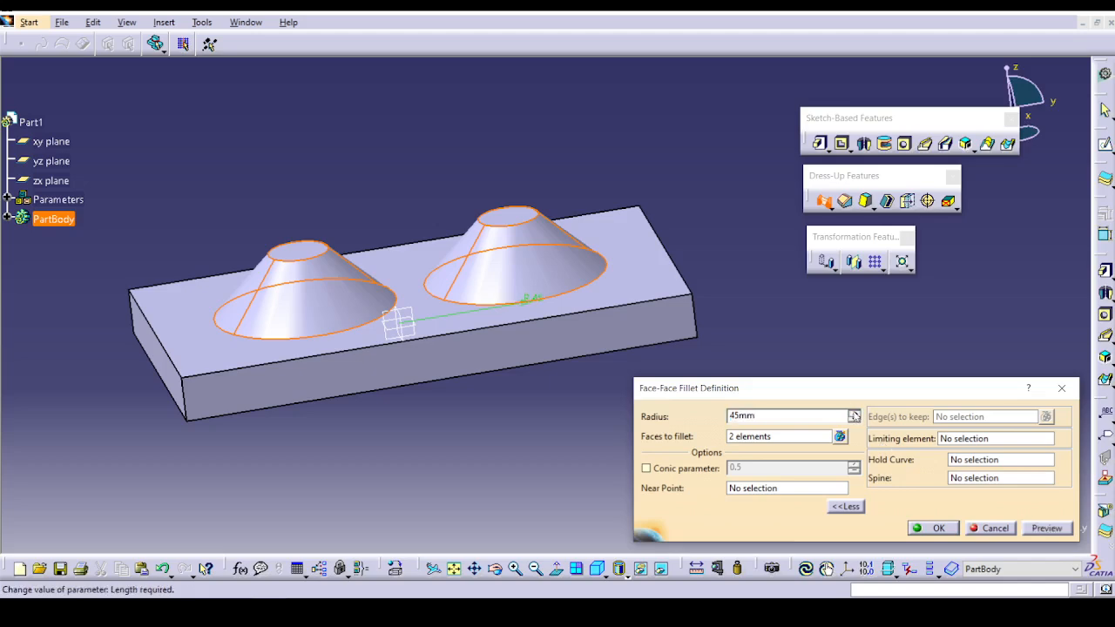
pyautogui.click(1046, 528)
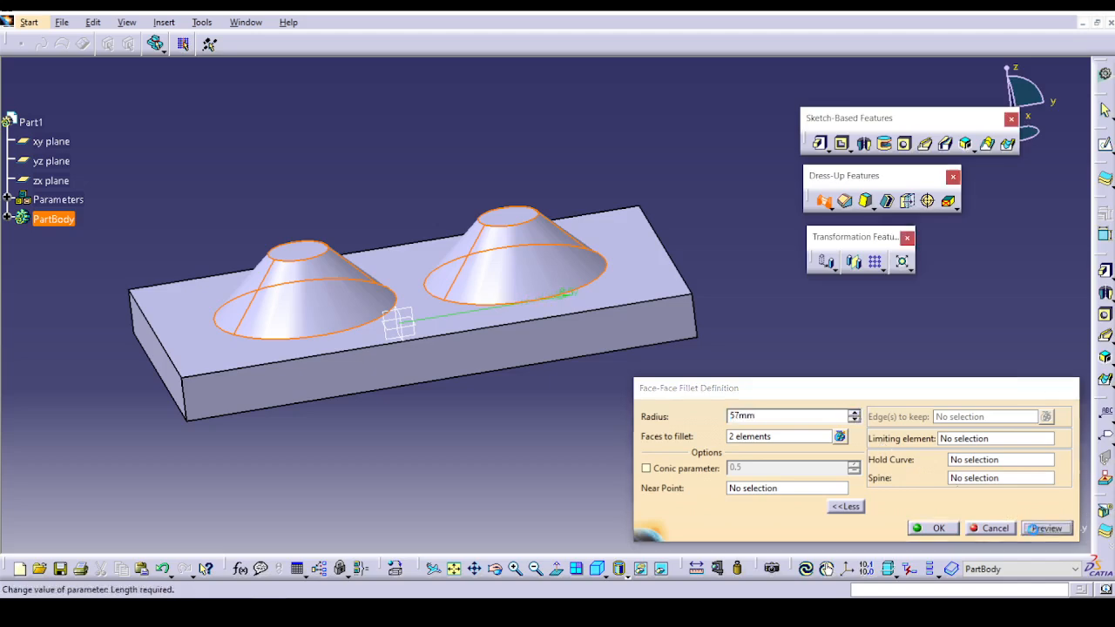
pyautogui.click(669, 340)
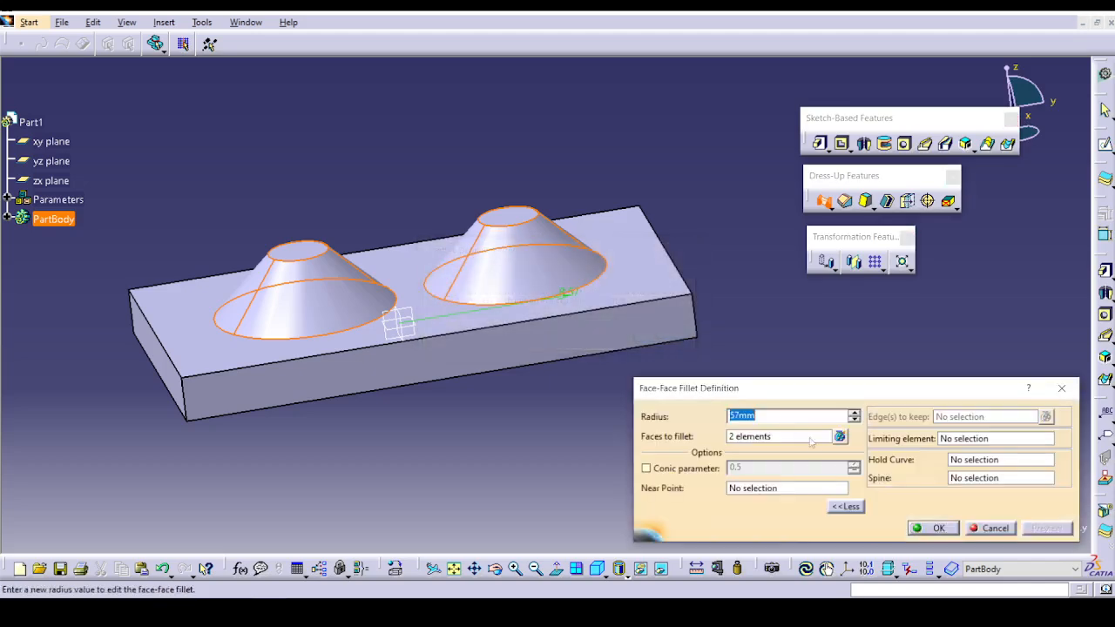
pyautogui.click(855, 414)
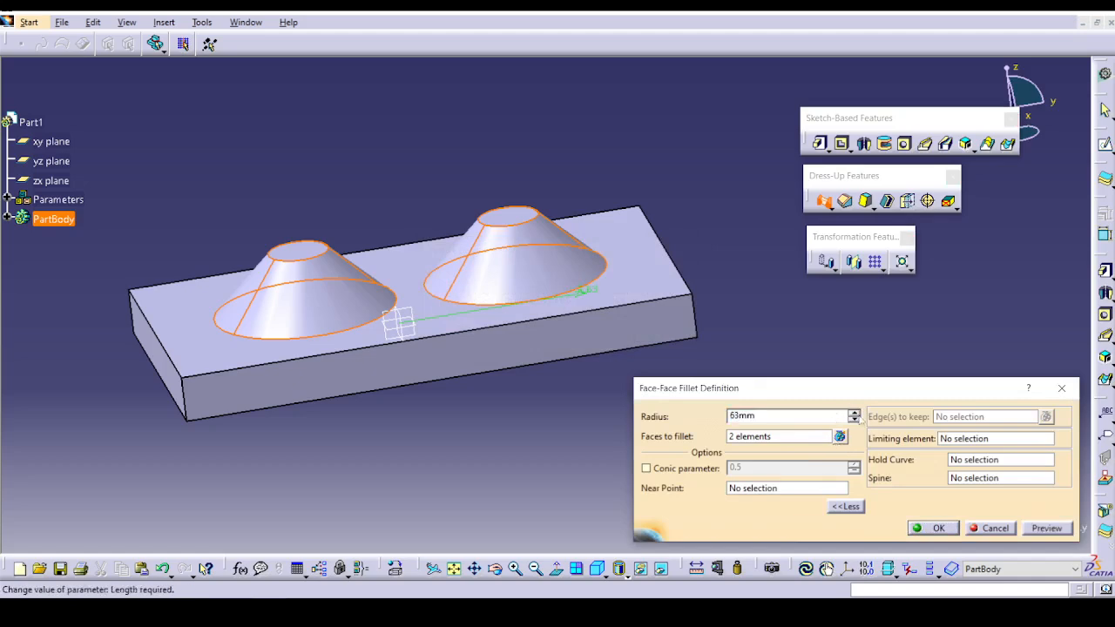
pyautogui.click(1037, 531)
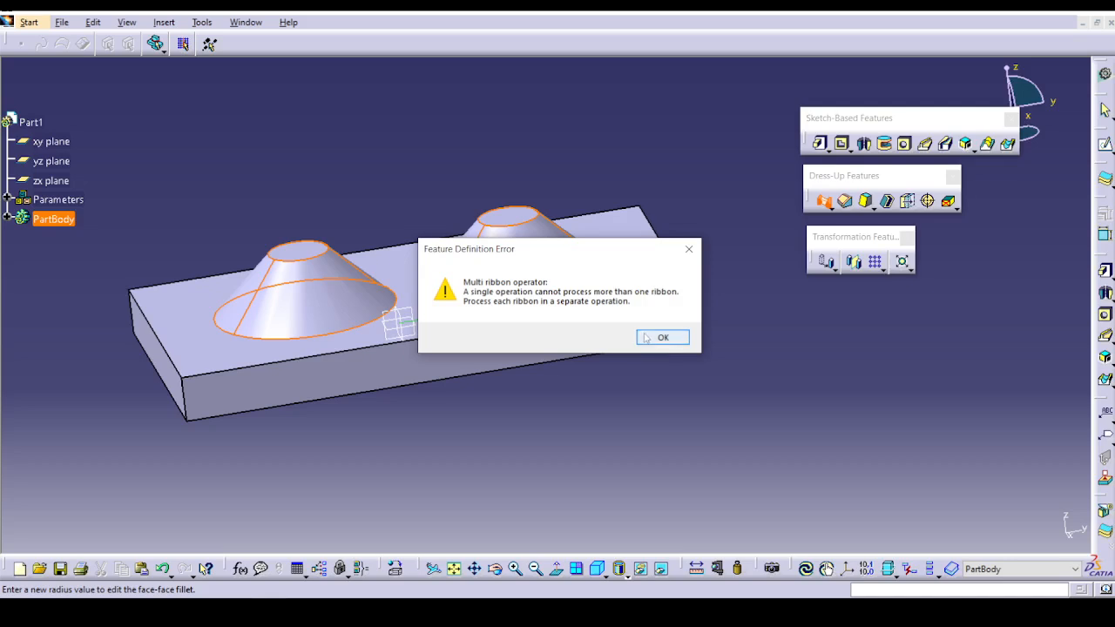
pyautogui.click(663, 342)
# Return to the selection of faces to fillet and try previewing the 63 mm face-face fillet again.
pyautogui.click(741, 437)
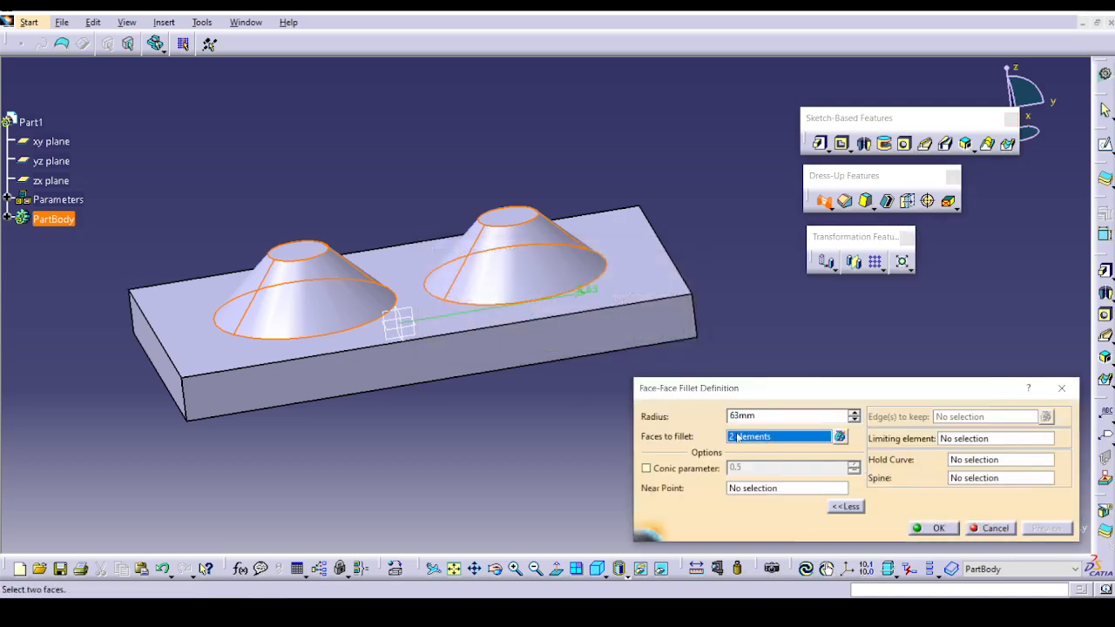
pyautogui.click(426, 292)
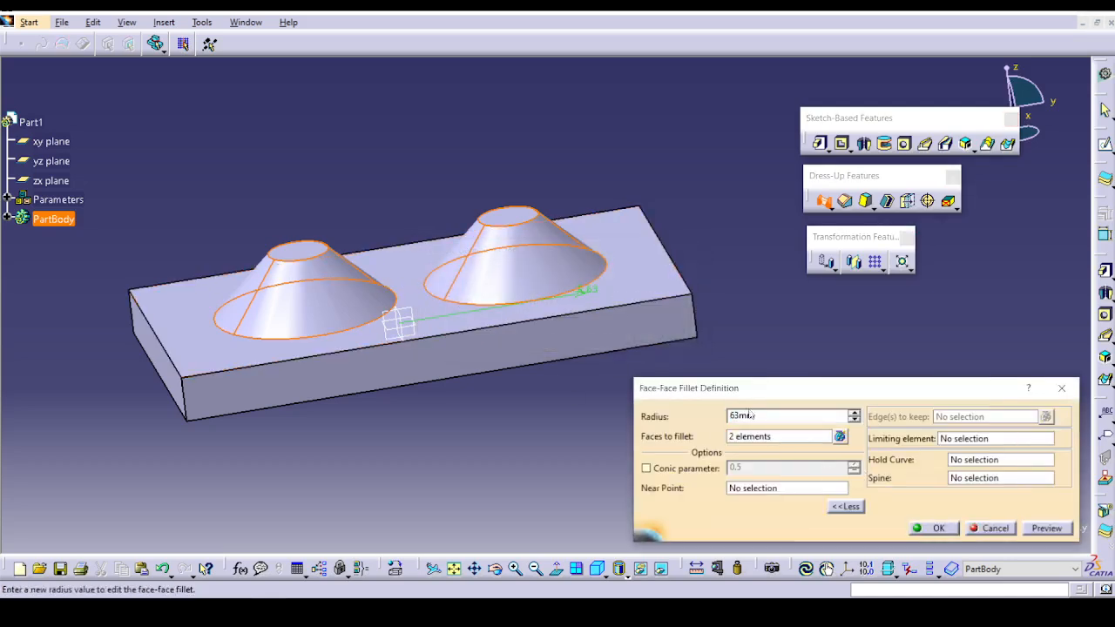
pyautogui.click(1069, 535)
pyautogui.click(673, 341)
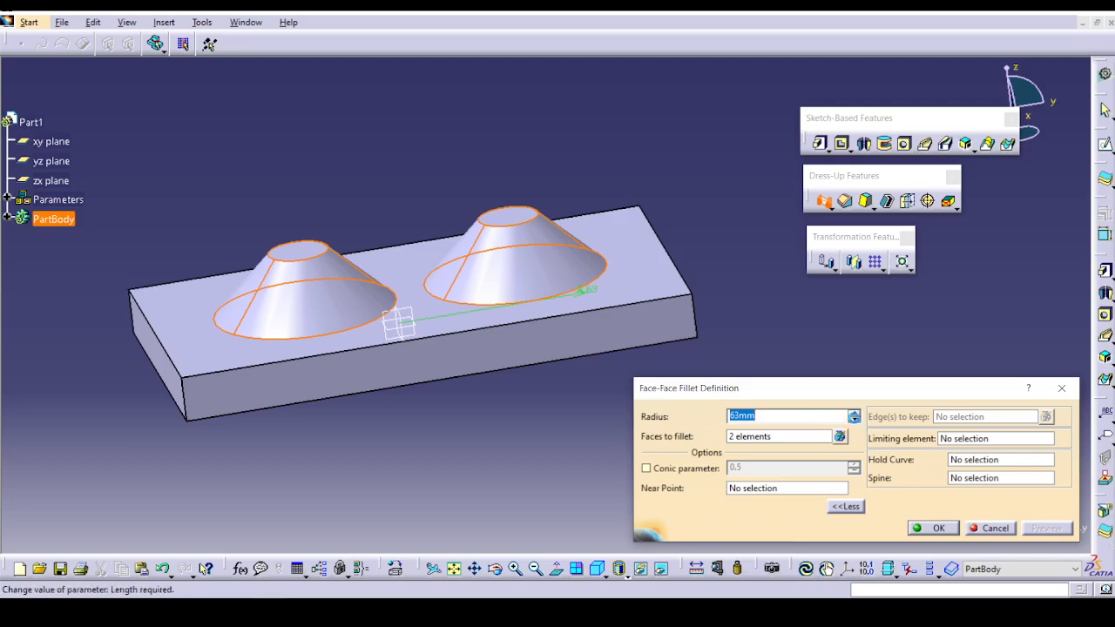
# Preview the face-face fillet between the cones at 25 mm, set its radius to 20 mm and create it.
pyautogui.write('53mm')
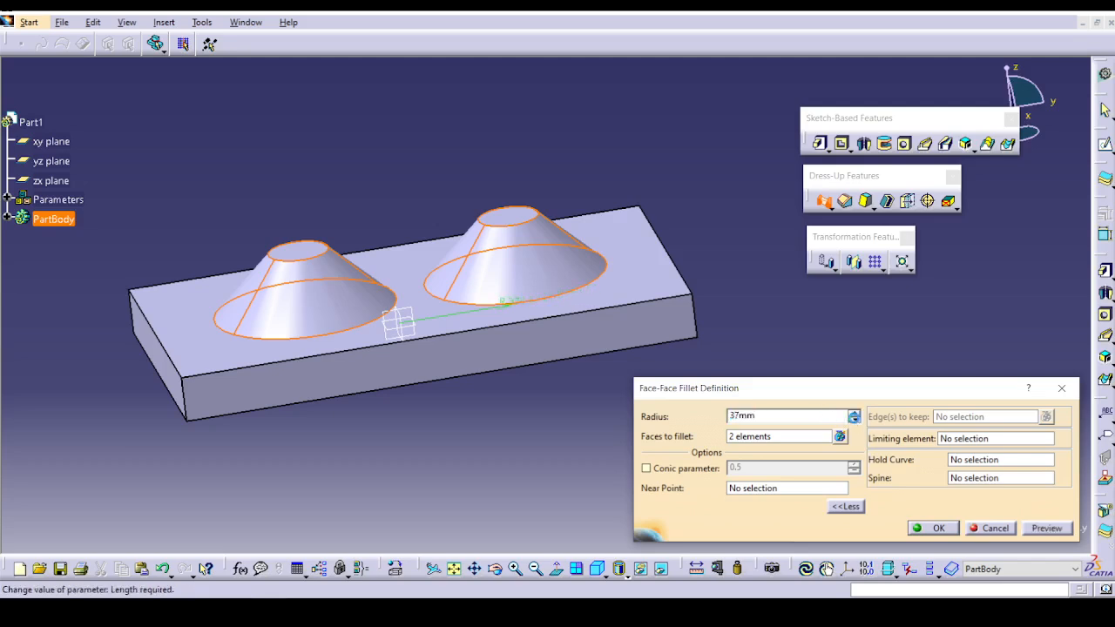
pyautogui.click(1047, 528)
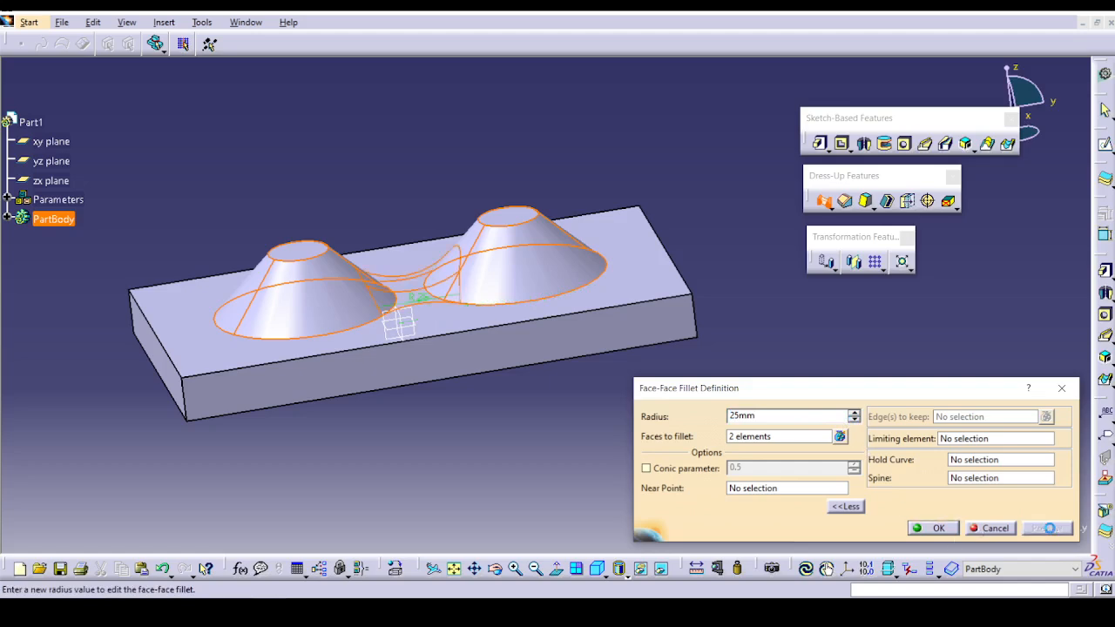
pyautogui.click(854, 420)
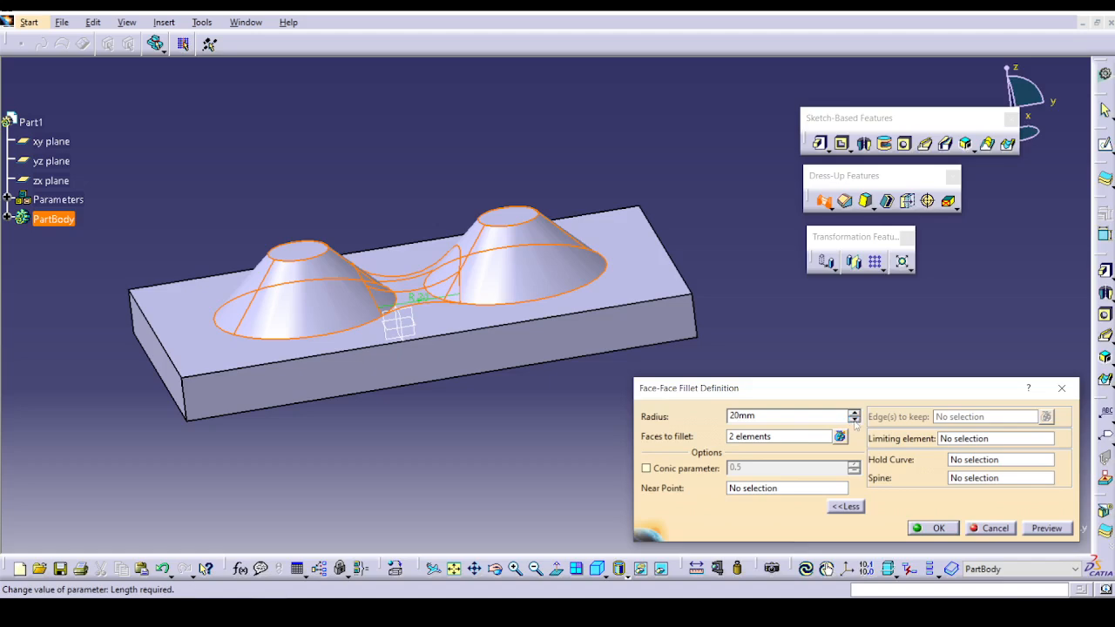
pyautogui.click(1057, 532)
pyautogui.click(932, 529)
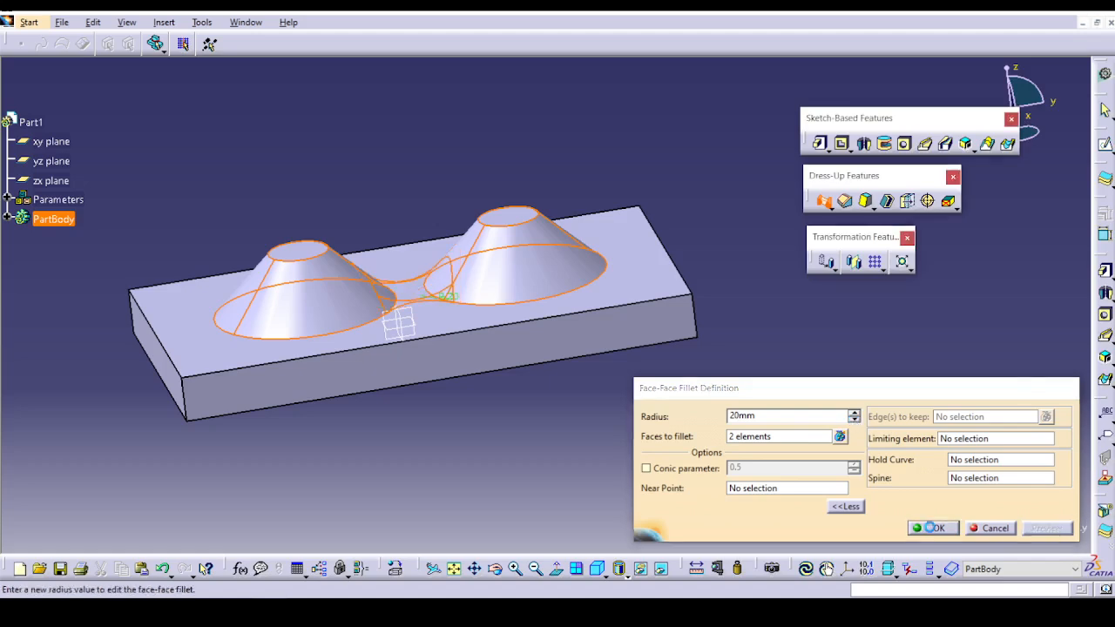
# Create a tritangent fillet between the two long side faces of the base plate, removing the end face between them.
pyautogui.moveTo(306, 445); pyautogui.dragTo(503, 484, button='middle')
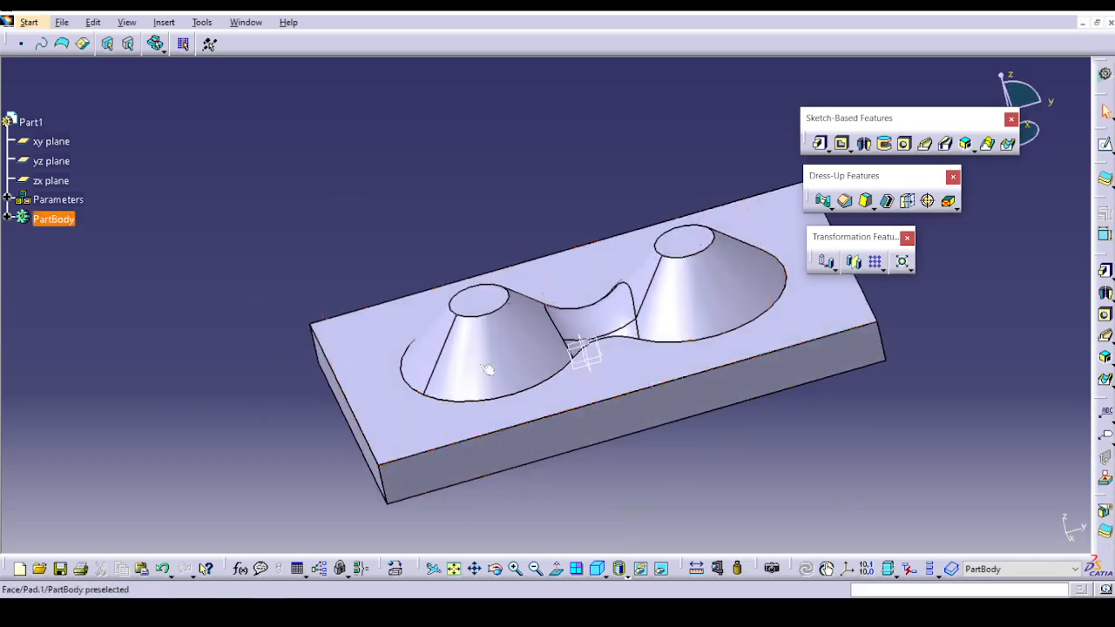
pyautogui.click(833, 209)
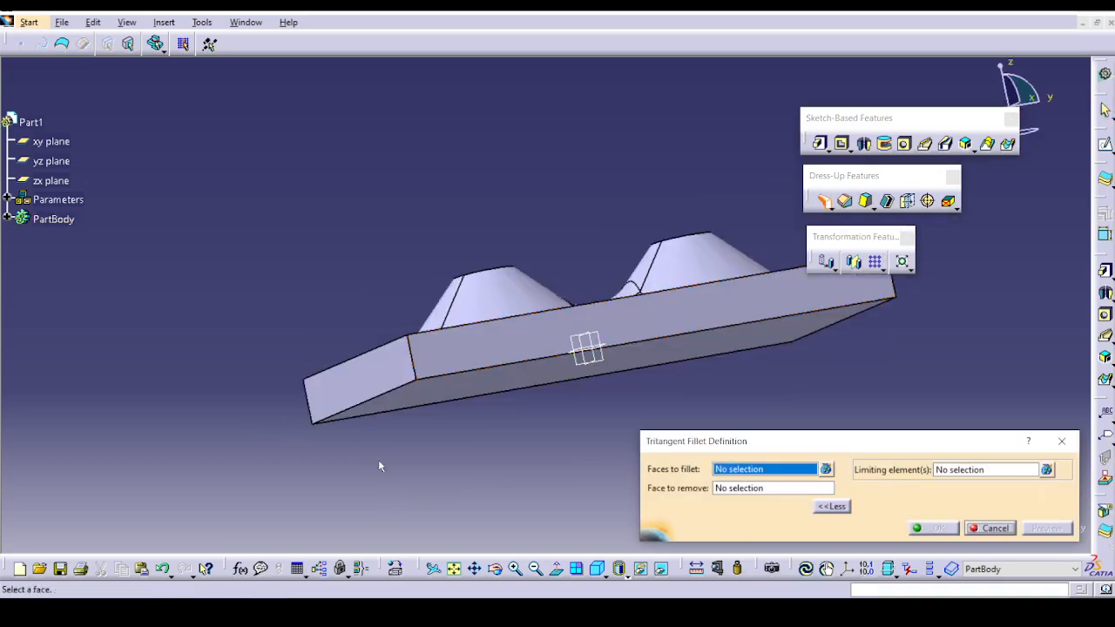
pyautogui.moveTo(468, 390); pyautogui.dragTo(484, 457, button='middle')
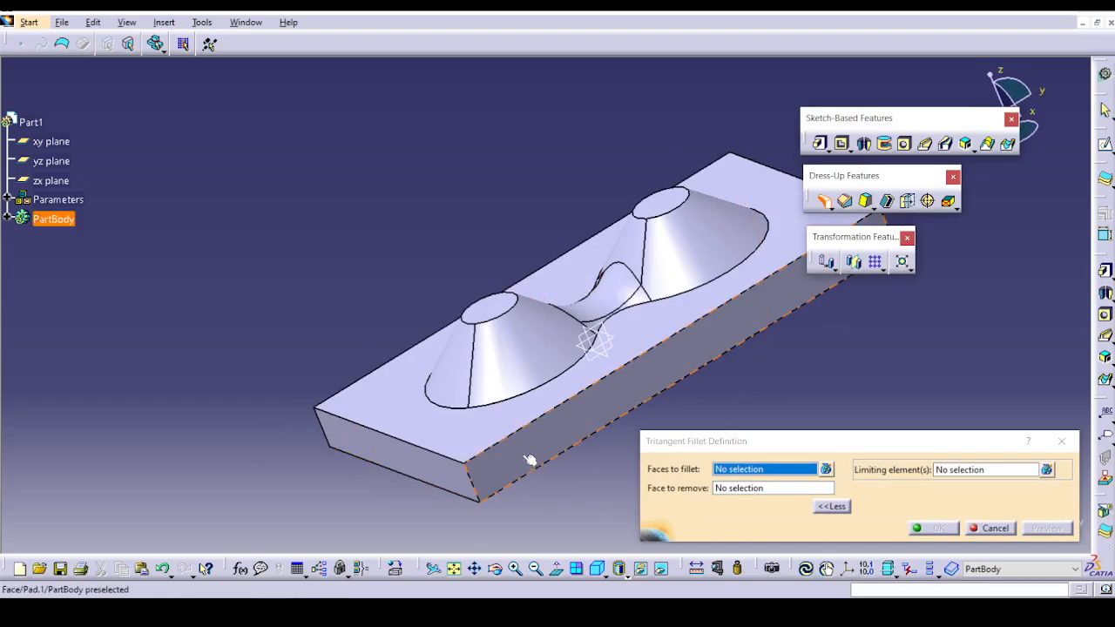
pyautogui.click(529, 456)
pyautogui.moveTo(251, 366); pyautogui.dragTo(558, 375, button='middle')
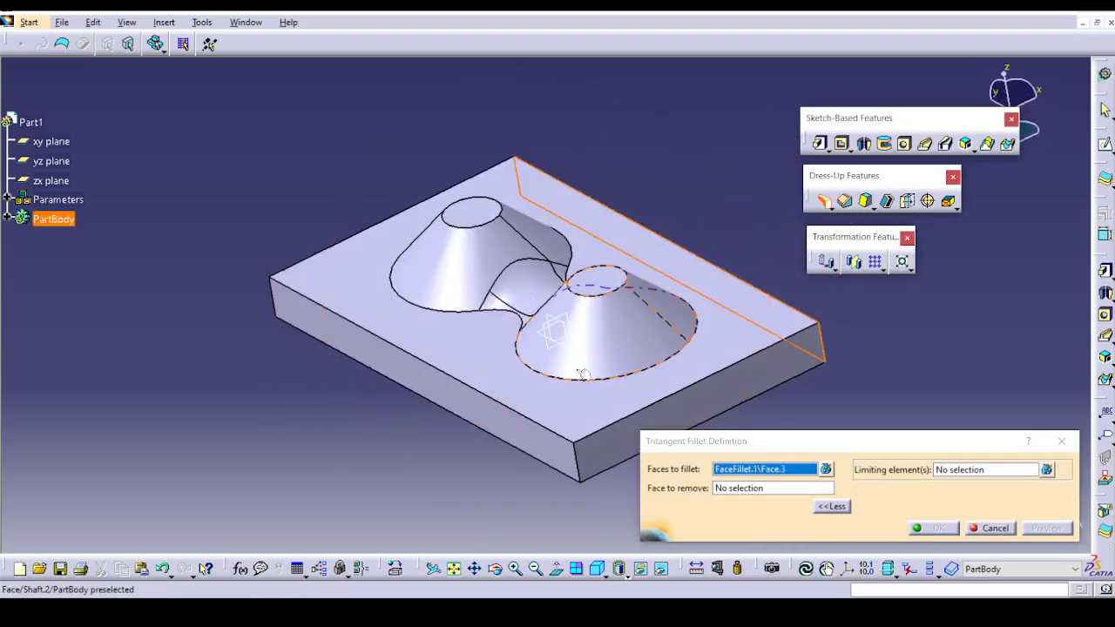
pyautogui.click(504, 432)
pyautogui.click(679, 425)
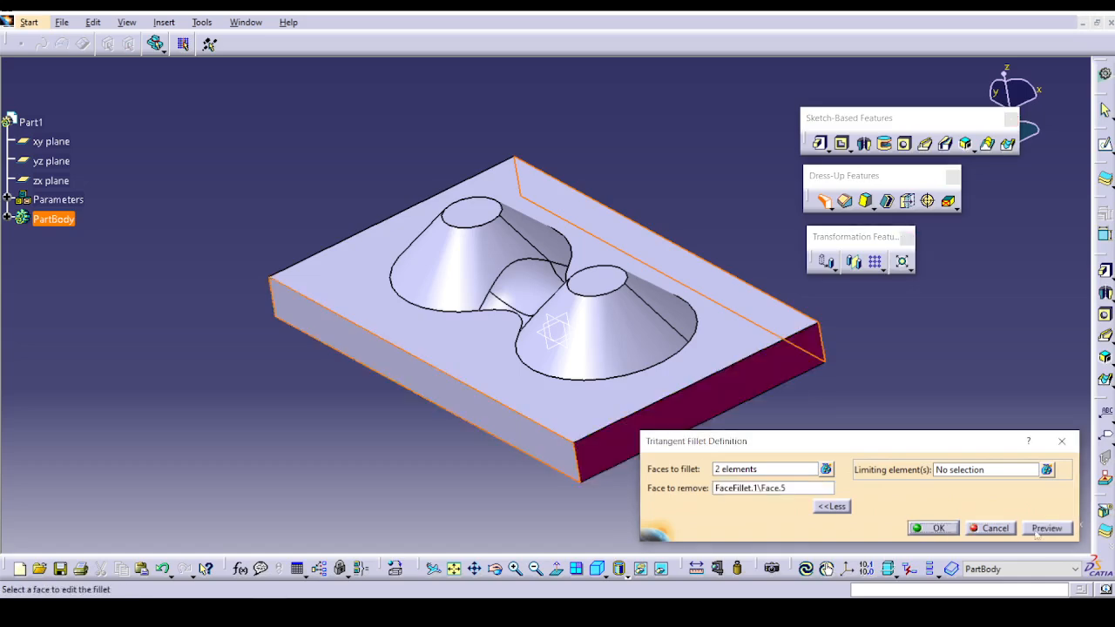
pyautogui.click(934, 528)
pyautogui.moveTo(714, 479); pyautogui.dragTo(839, 218, button='middle')
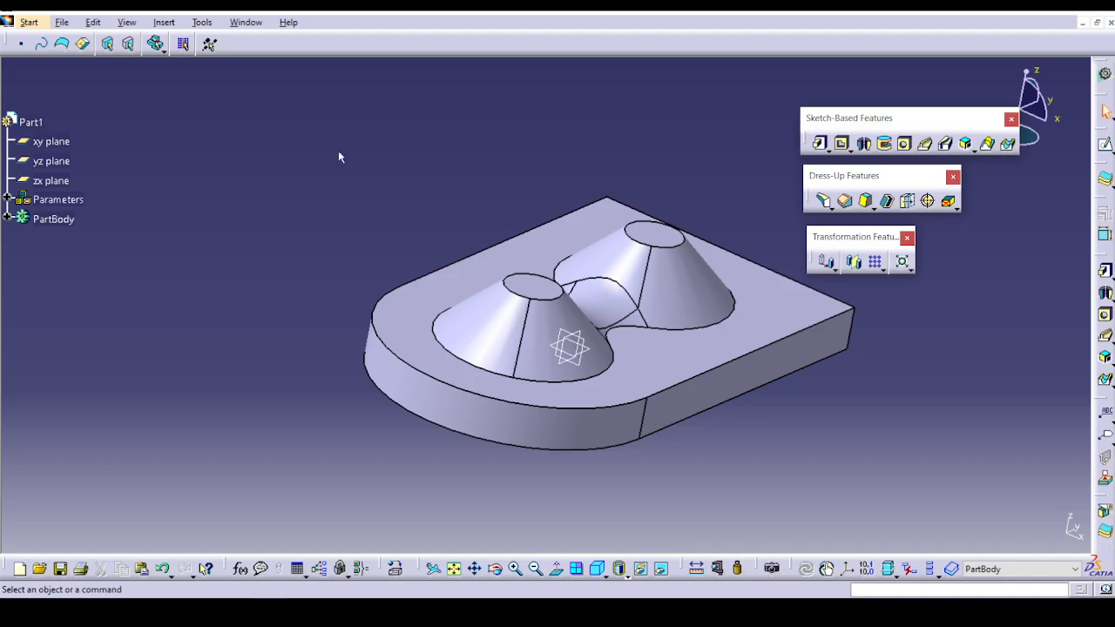
# Open Ex-1_Chamfer_Symmetric.CATPart from the Chamfer folder under DressUp Feature.
pyautogui.click(61, 21)
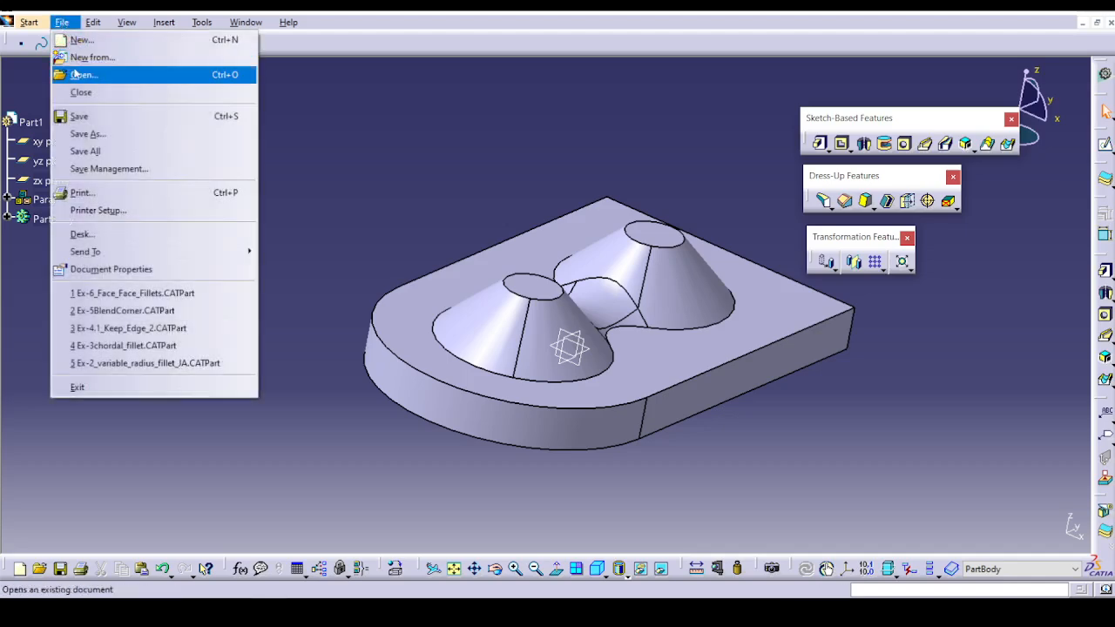
pyautogui.click(75, 72)
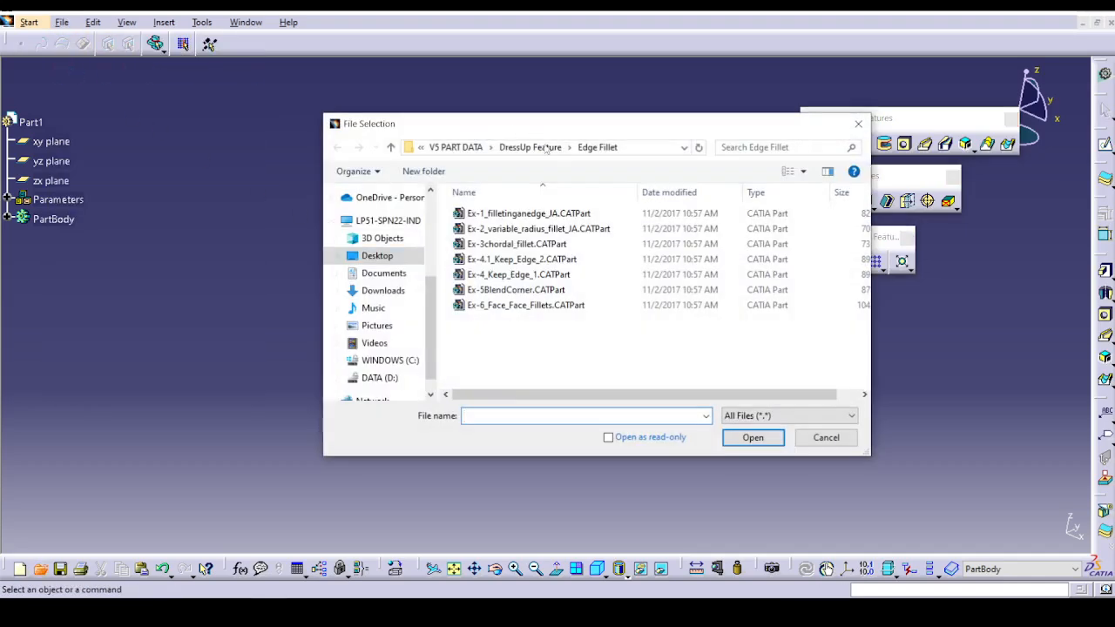
pyautogui.click(530, 147)
pyautogui.doubleClick(475, 213)
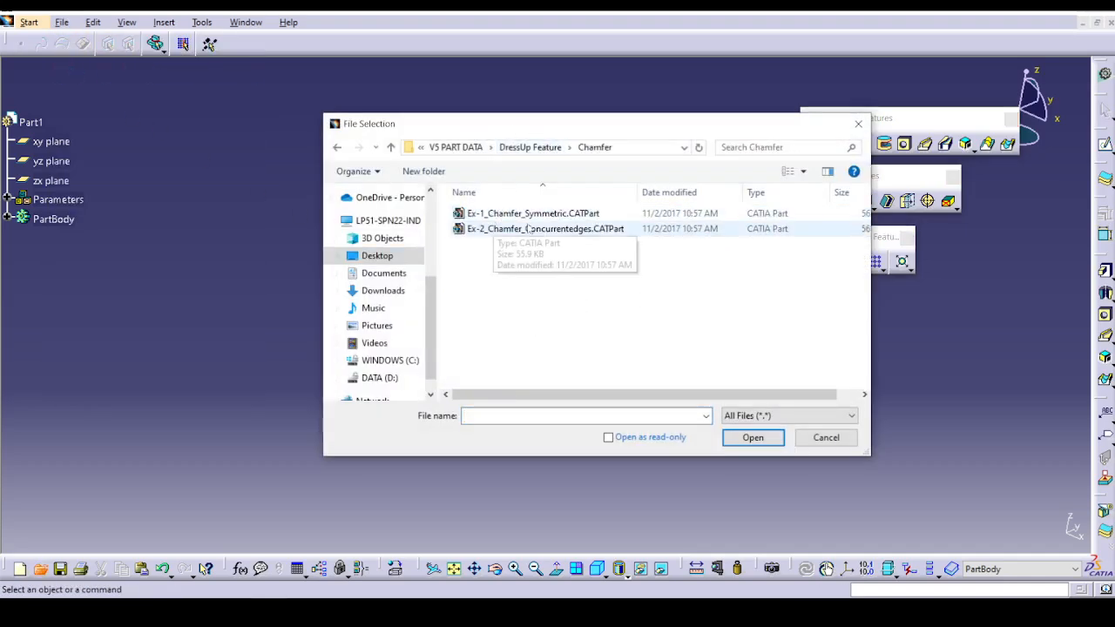
pyautogui.click(539, 228)
pyautogui.click(533, 213)
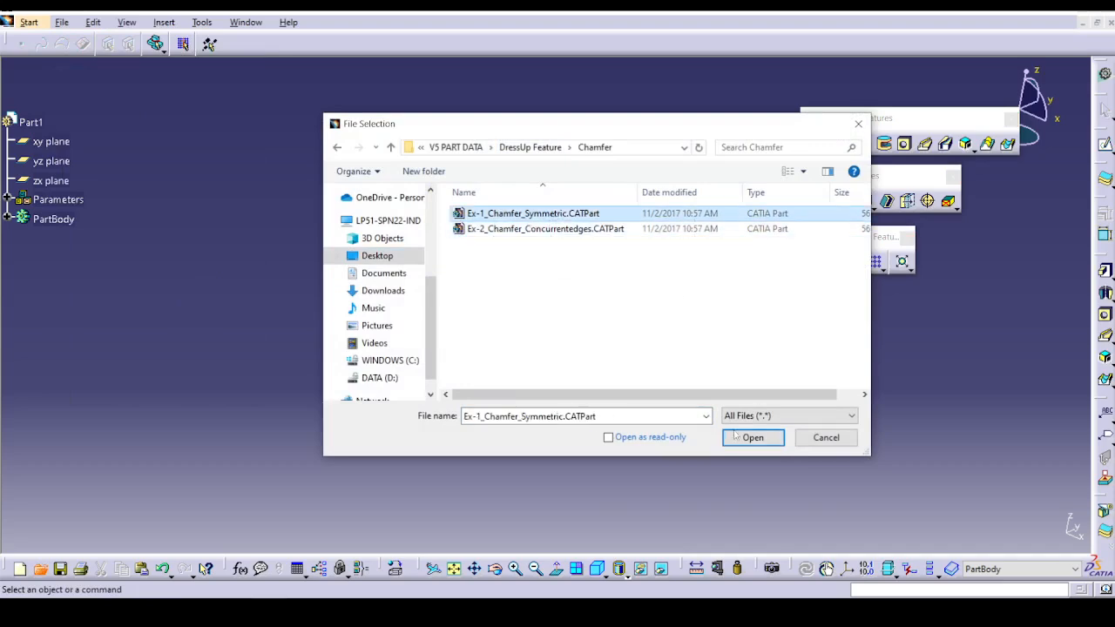
pyautogui.click(752, 438)
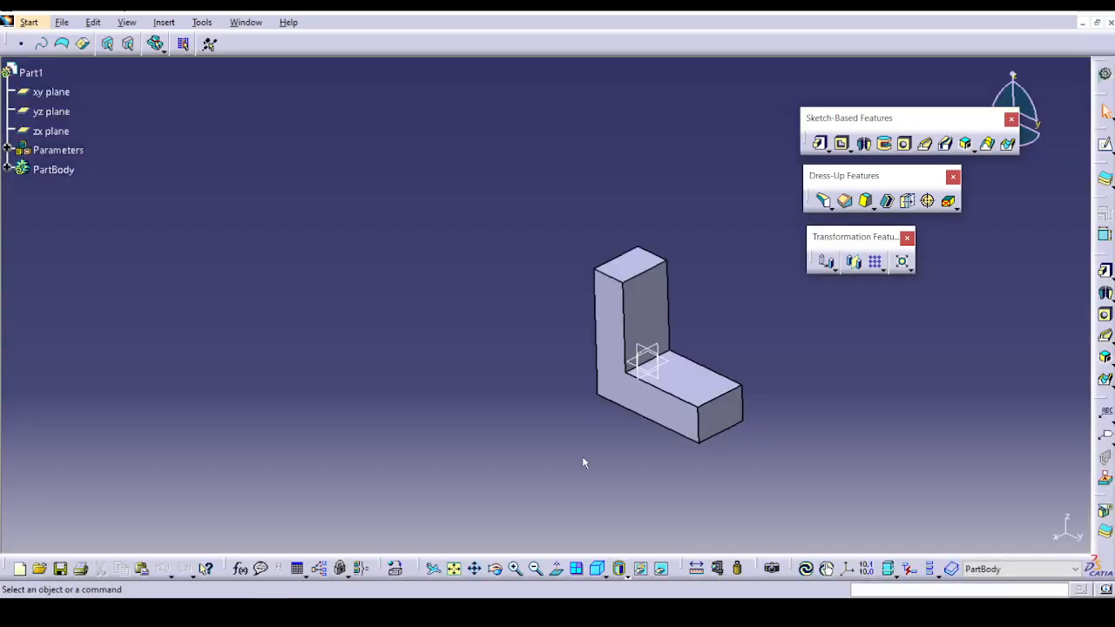
# Start a chamfer on the upright's inner vertical edge and the adjoining long upper edge of the base, on the same side face.
pyautogui.keyDown('ctrl'); pyautogui.moveTo(583, 457); pyautogui.dragTo(600, 320, button='middle'); pyautogui.keyUp('ctrl')
pyautogui.middleClick(975, 433)
pyautogui.scroll(-1, 975, 432)
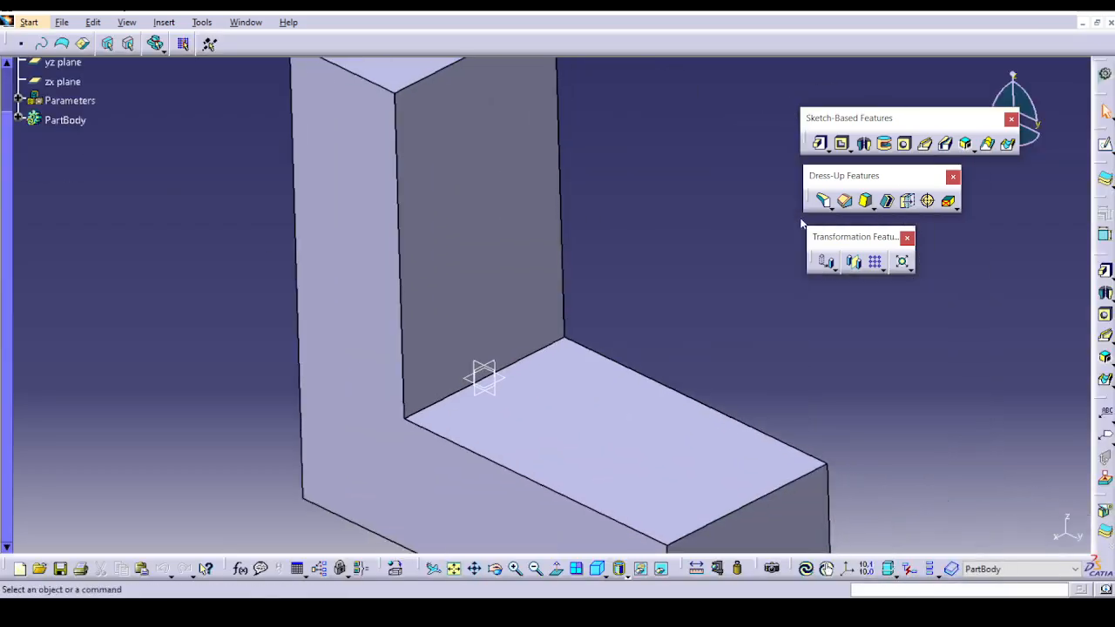
pyautogui.click(850, 202)
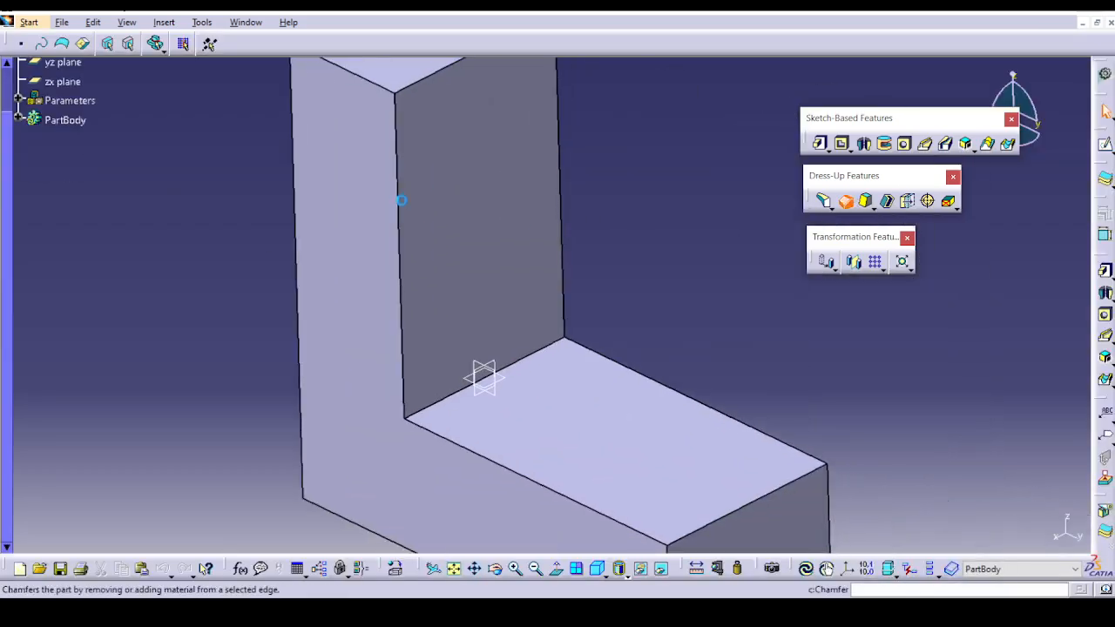
pyautogui.click(401, 211)
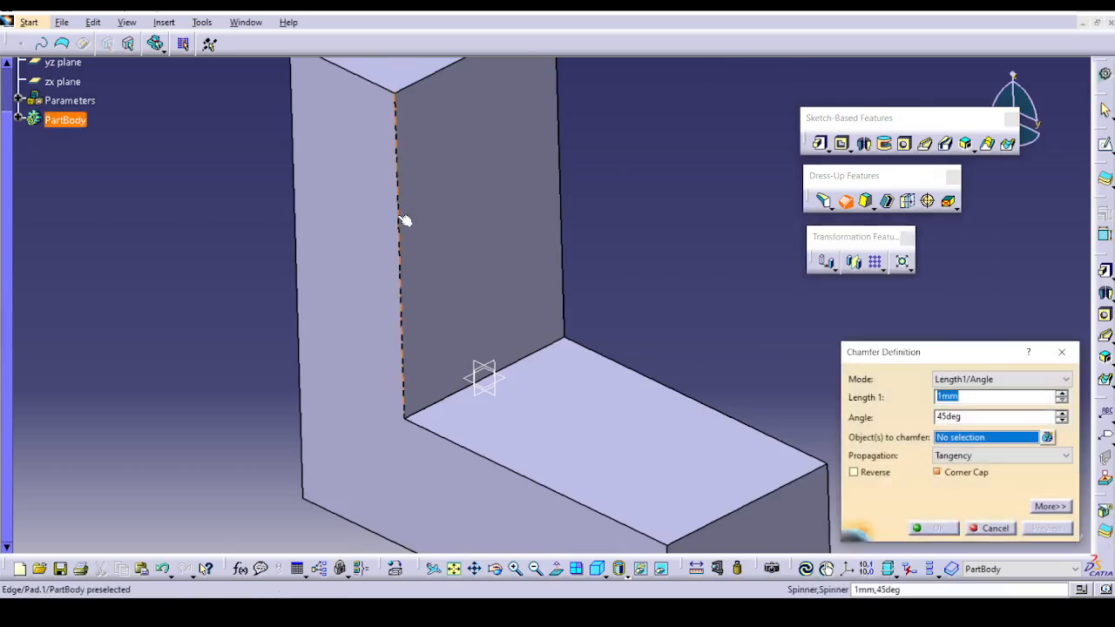
pyautogui.click(533, 480)
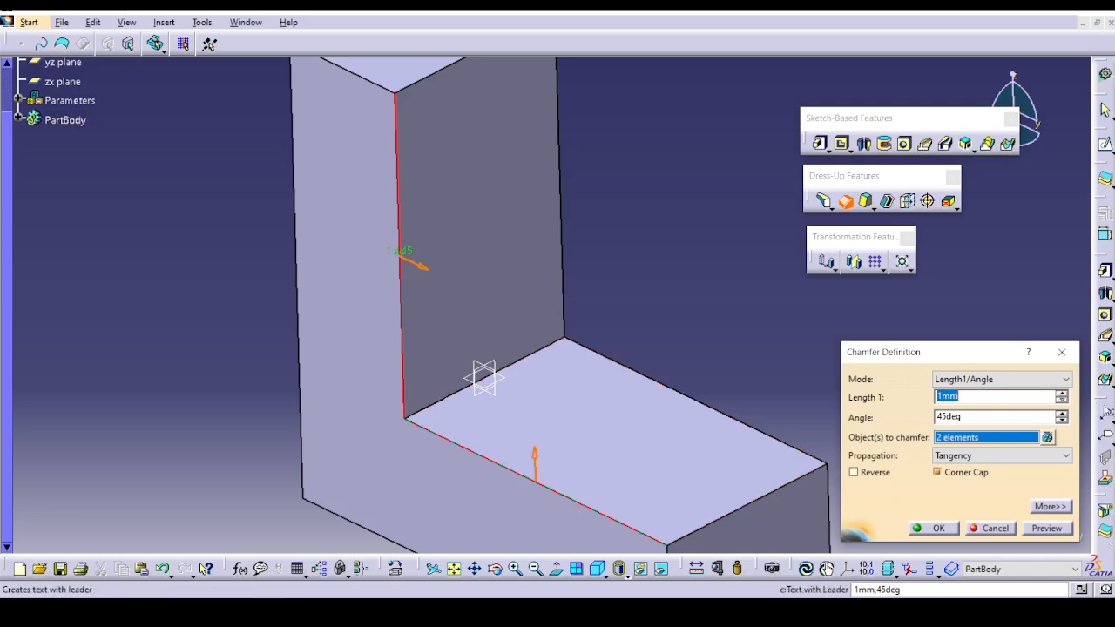
# Try the Length1/Length2 and Chordal length/Angle chamfer modes and set the mode to Height/Angle.
pyautogui.click(1002, 380)
pyautogui.click(1000, 405)
pyautogui.click(1002, 380)
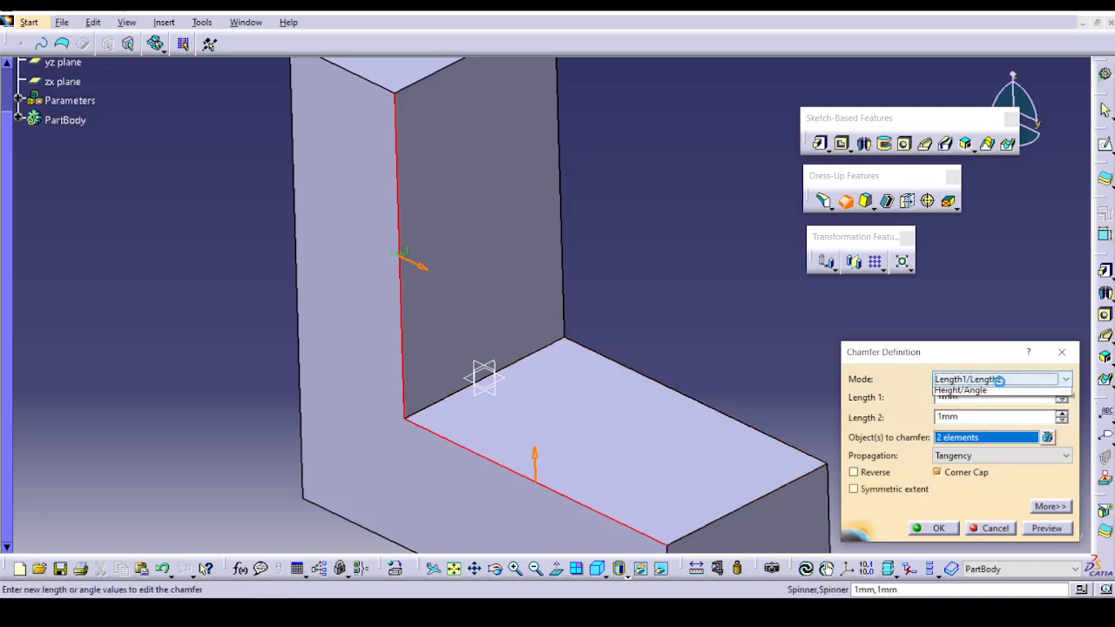
pyautogui.click(999, 405)
pyautogui.click(1002, 380)
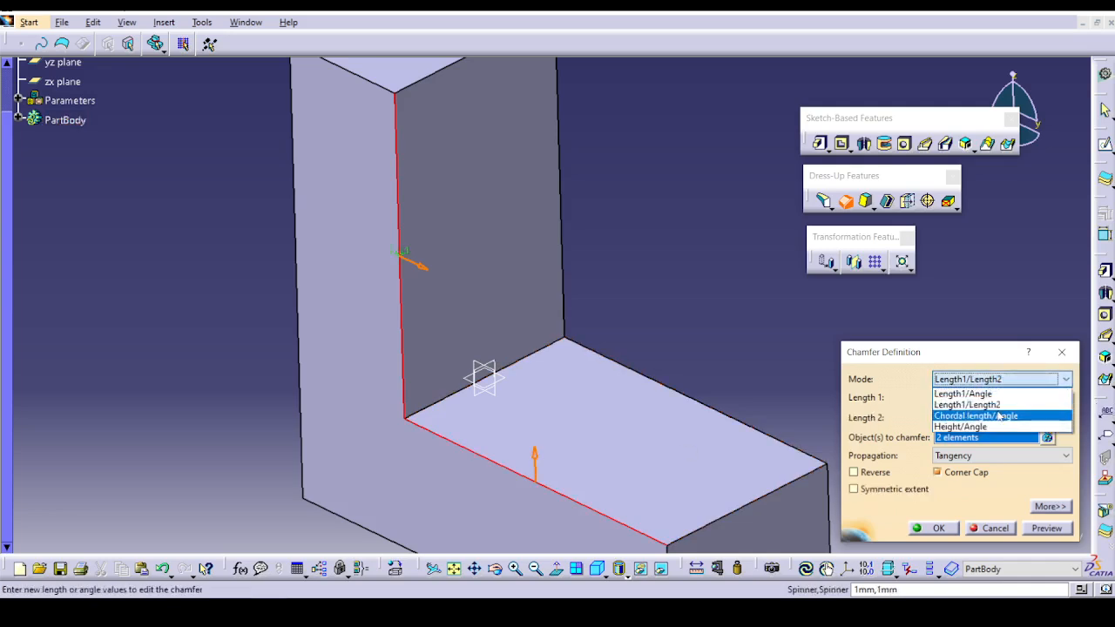
pyautogui.click(998, 415)
pyautogui.click(1002, 380)
pyautogui.click(991, 426)
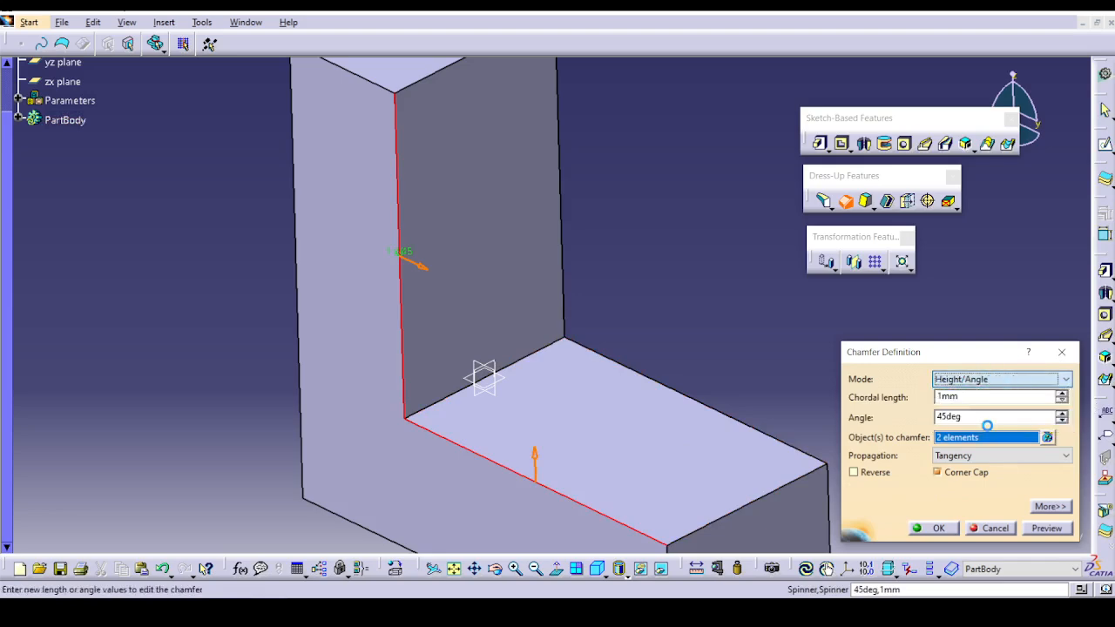
# Set the chamfer height to 4 mm, preview it and create the chamfer on the two edges.
pyautogui.moveTo(553, 378); pyautogui.dragTo(453, 265, button='middle')
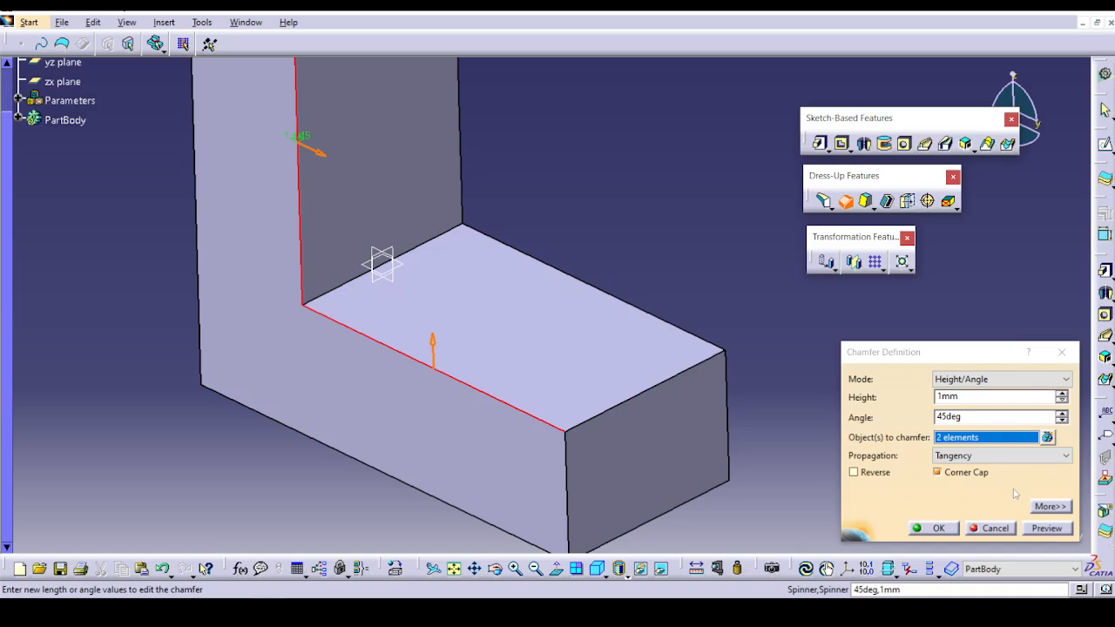
pyautogui.click(1062, 393)
pyautogui.click(1062, 393)
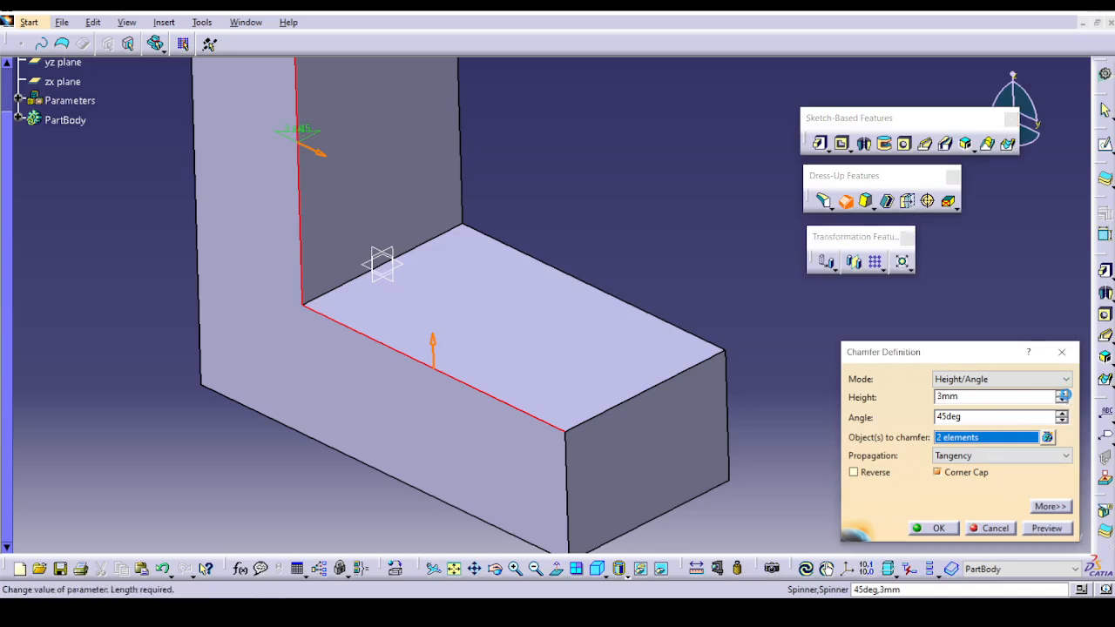
pyautogui.click(1062, 393)
pyautogui.click(1052, 529)
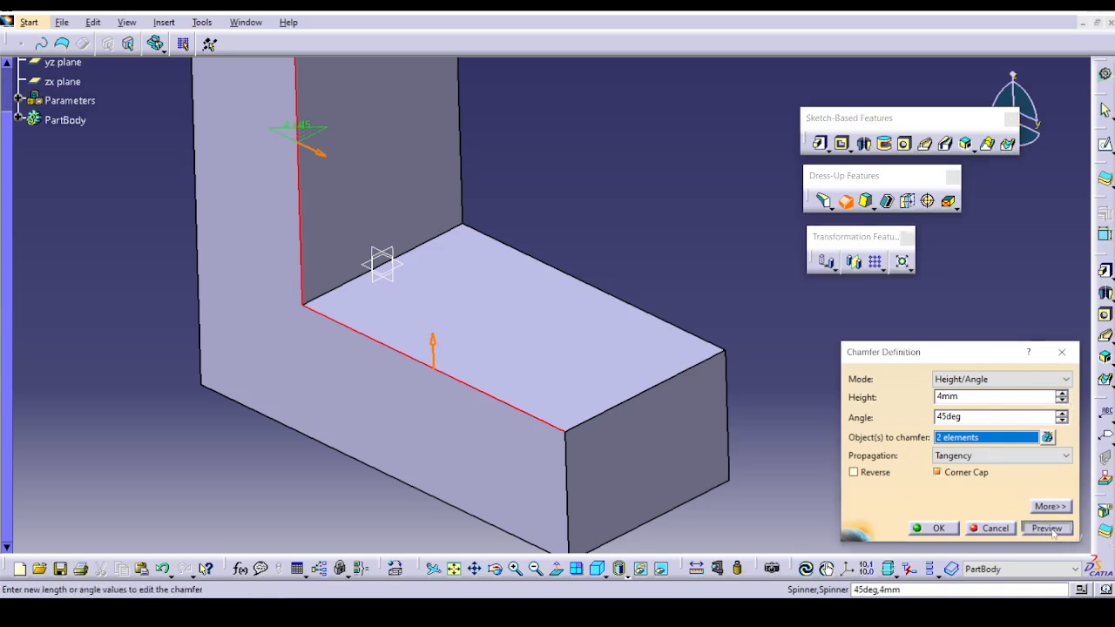
pyautogui.click(934, 529)
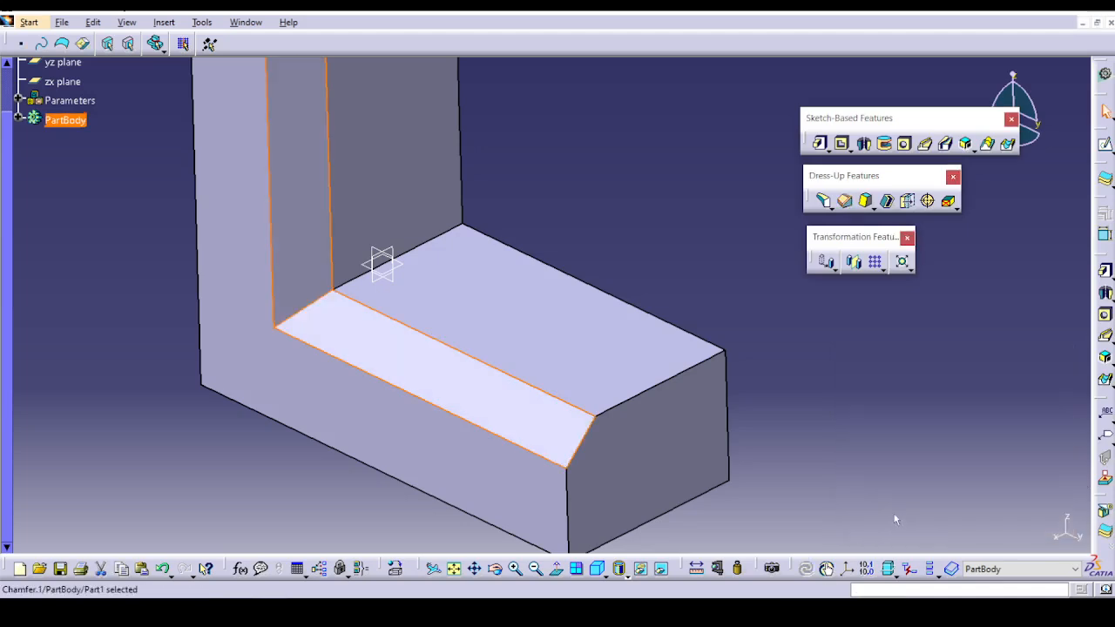
# Start another Height/Angle chamfer on the three edges meeting at the unchamfered upper corner of the base's free end.
pyautogui.moveTo(811, 406); pyautogui.dragTo(696, 427, button='middle')
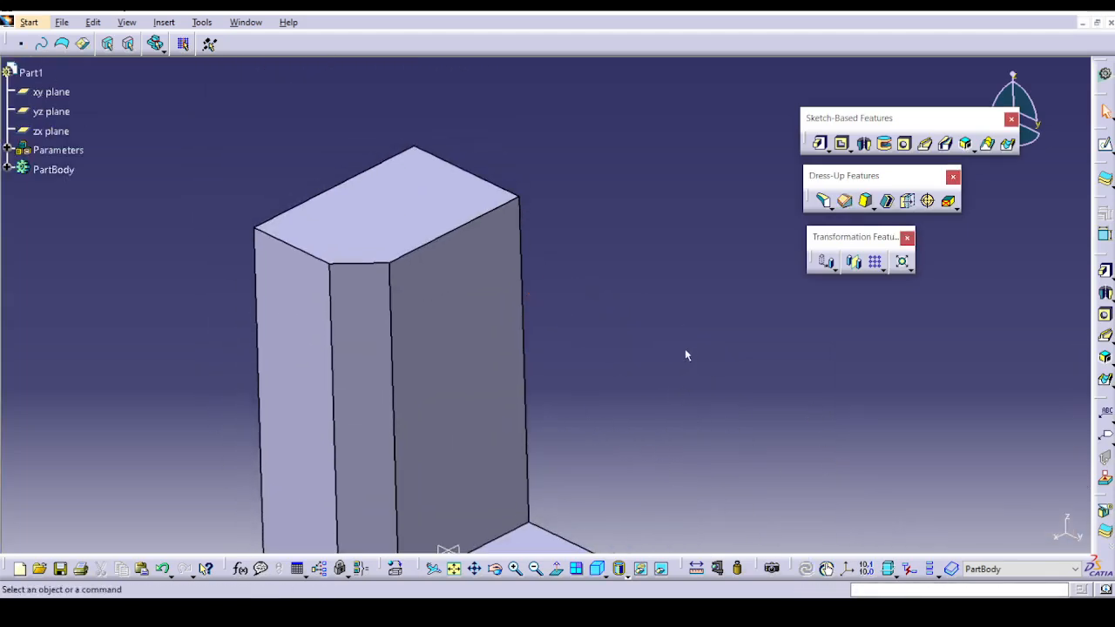
pyautogui.moveTo(708, 345); pyautogui.dragTo(582, 152, button='middle')
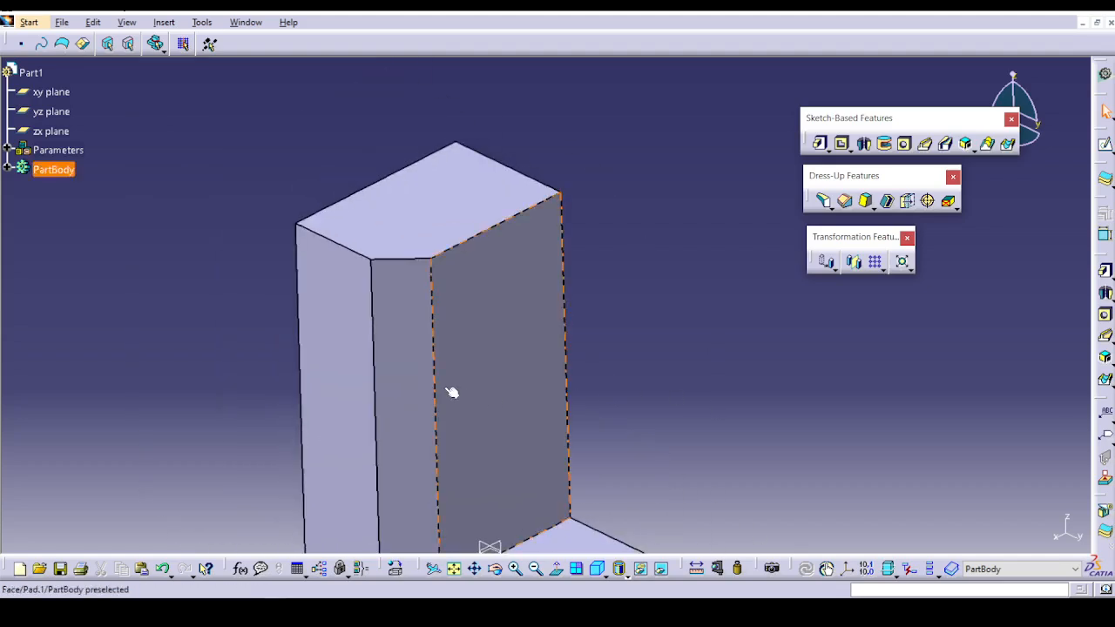
pyautogui.moveTo(828, 392); pyautogui.dragTo(504, 399, button='middle')
pyautogui.moveTo(504, 399); pyautogui.dragTo(504, 399, button='middle')
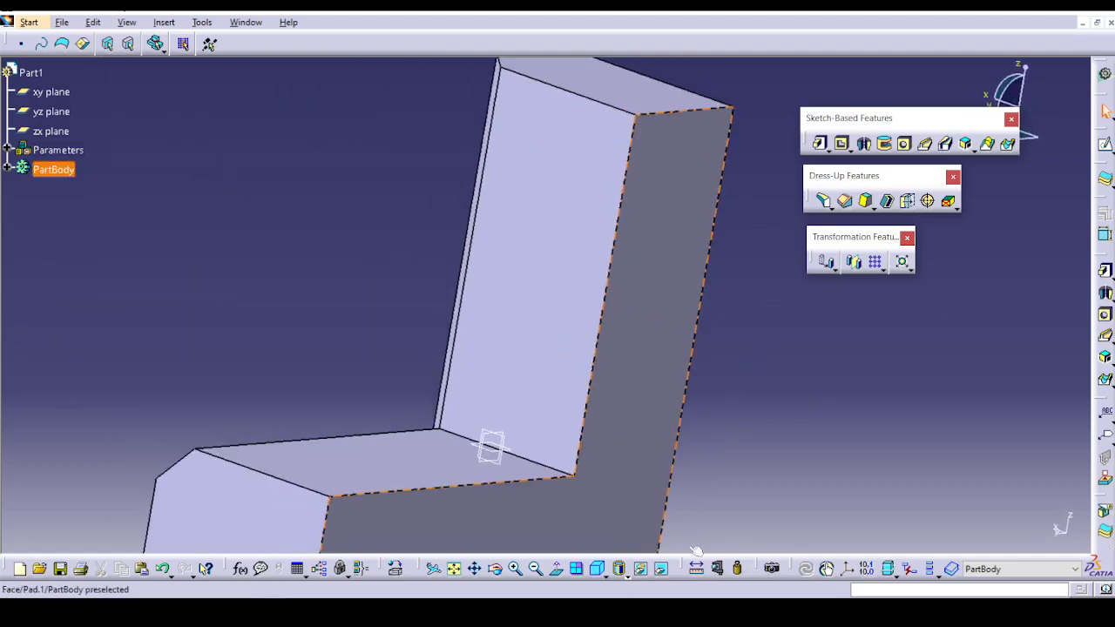
pyautogui.click(844, 200)
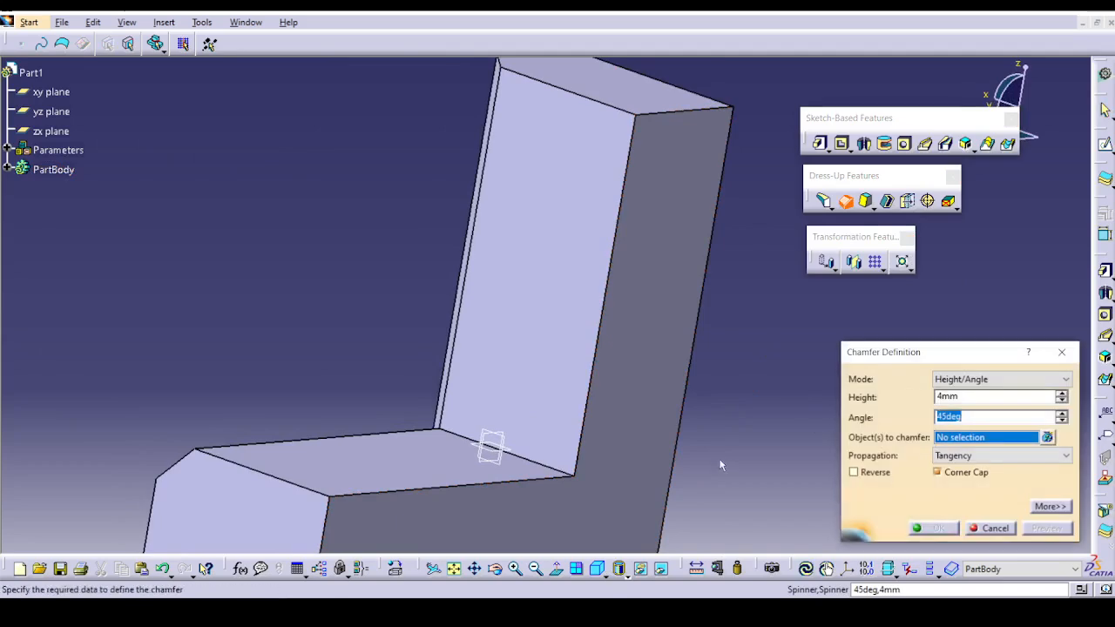
pyautogui.moveTo(722, 462); pyautogui.dragTo(710, 316, button='middle')
pyautogui.click(468, 338)
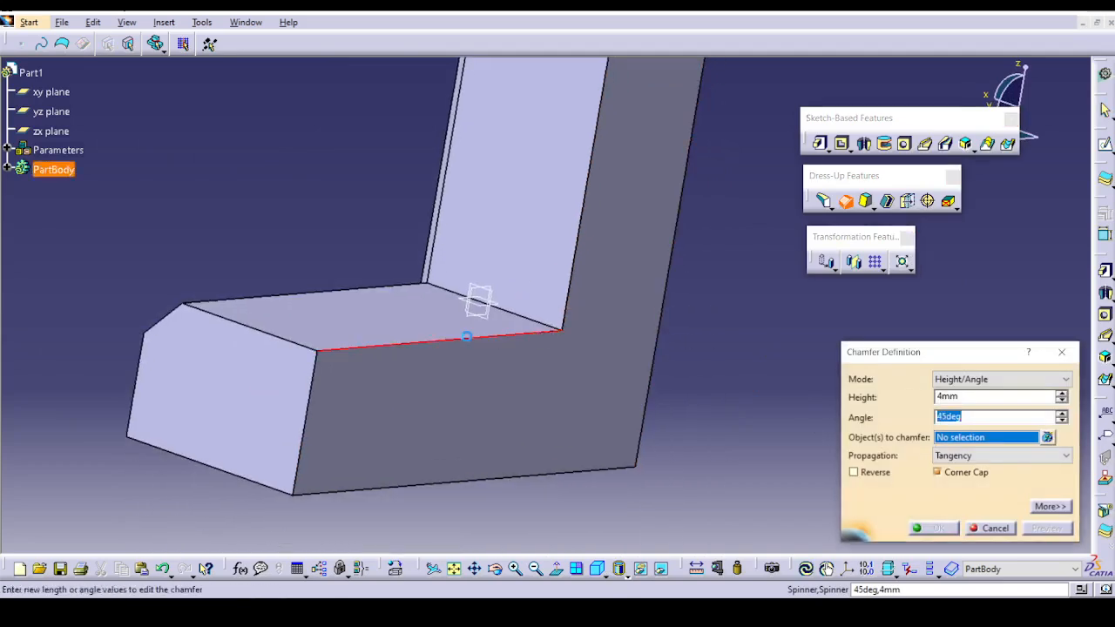
pyautogui.click(314, 396)
pyautogui.click(299, 349)
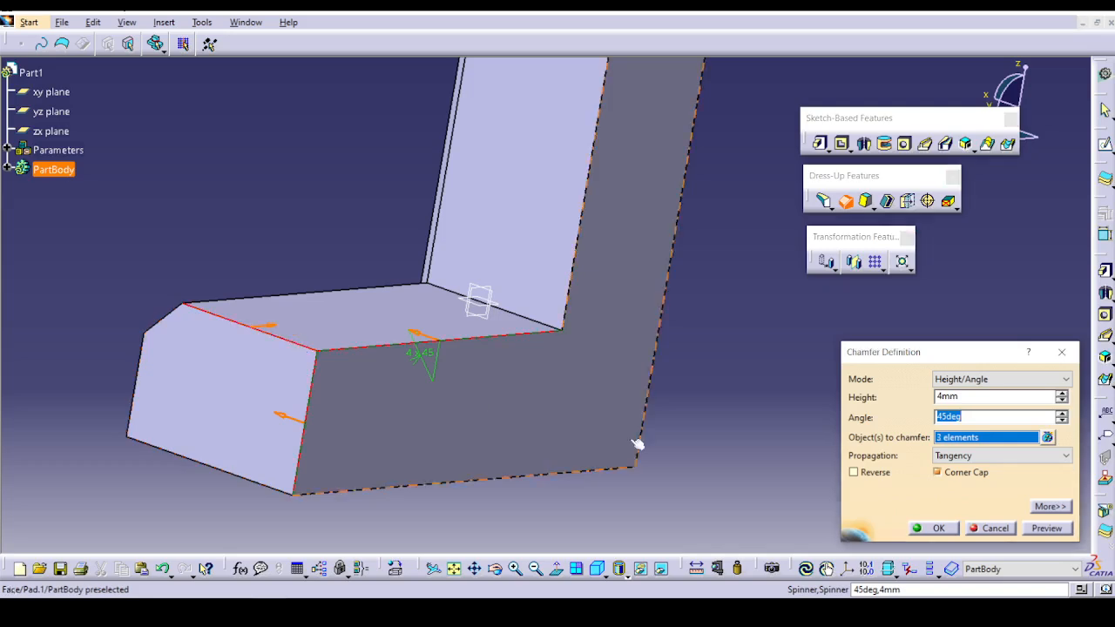
# Add the vertex where the three selected edges meet as a chamfer corner with a 10 mm setback distance.
pyautogui.click(1050, 506)
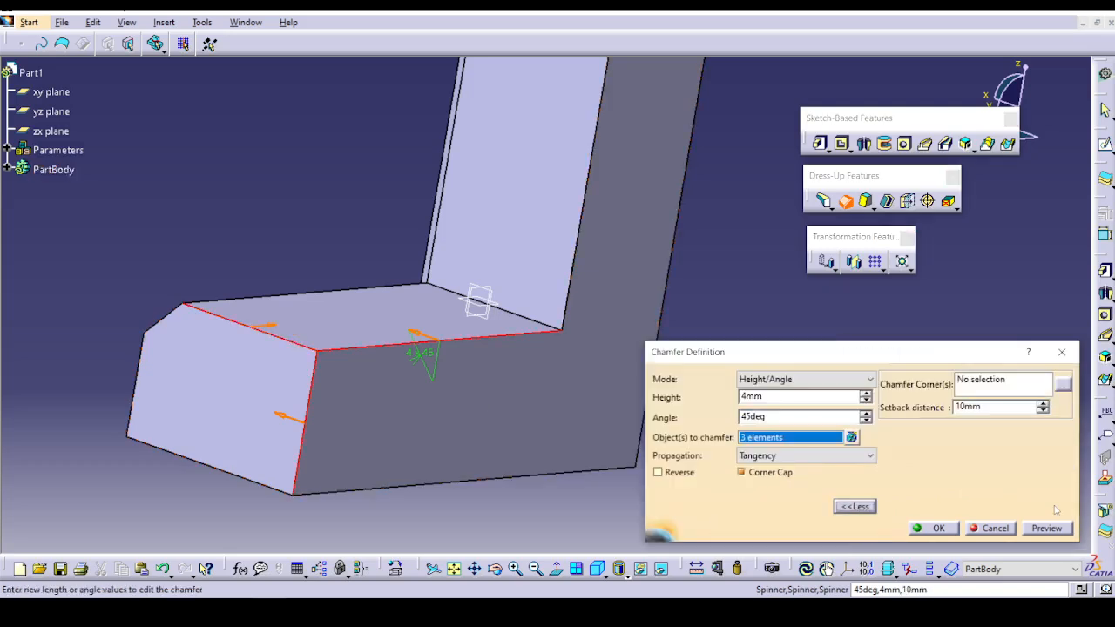
pyautogui.click(993, 381)
pyautogui.click(324, 359)
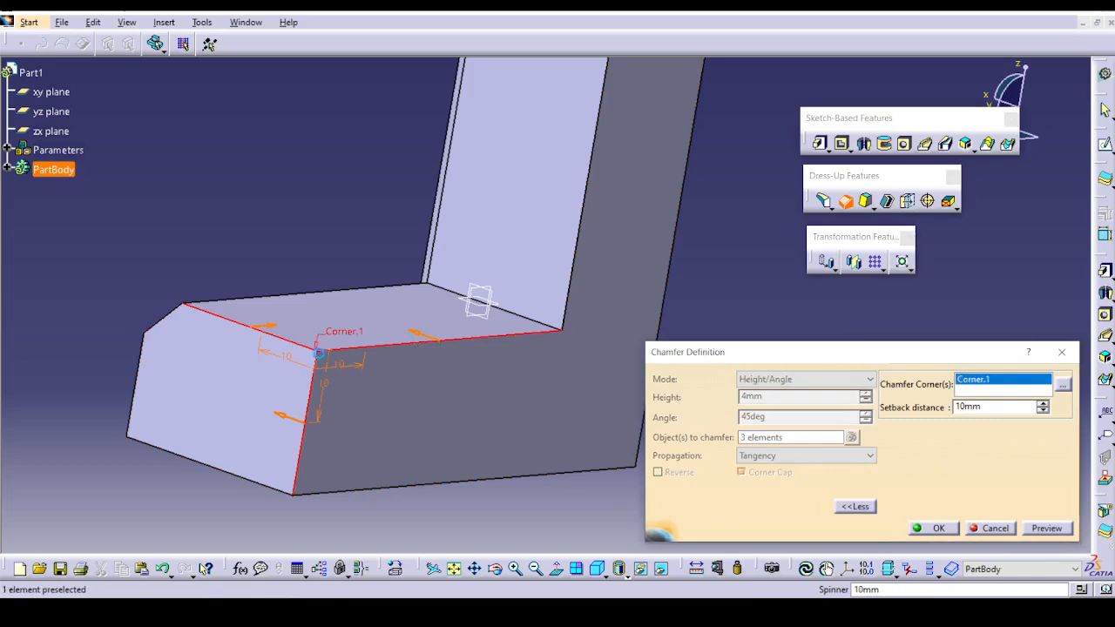
pyautogui.click(1062, 385)
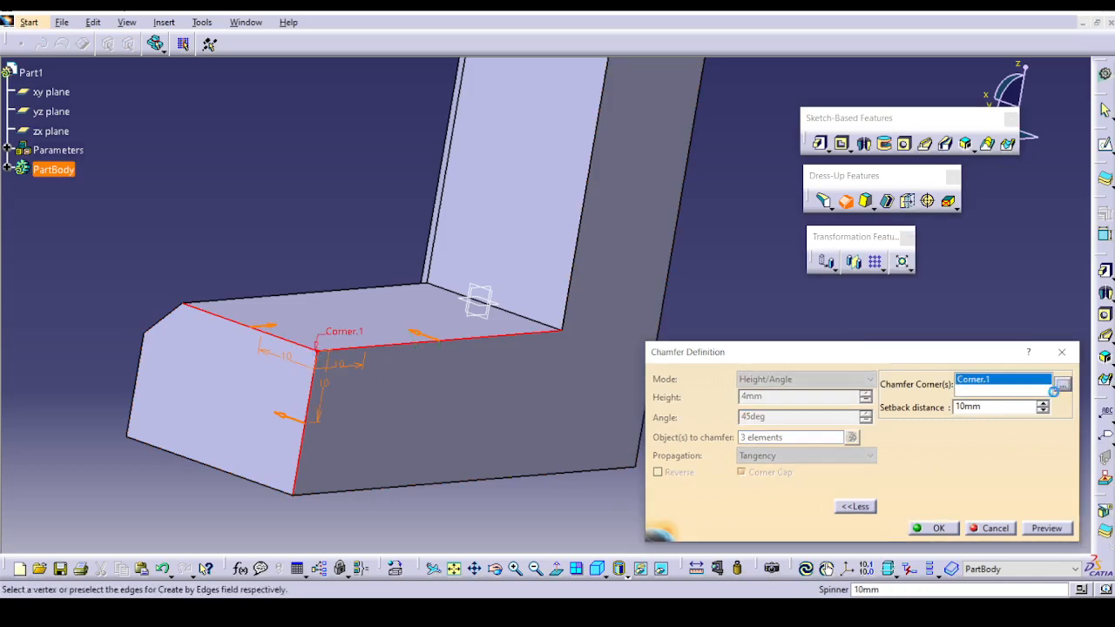
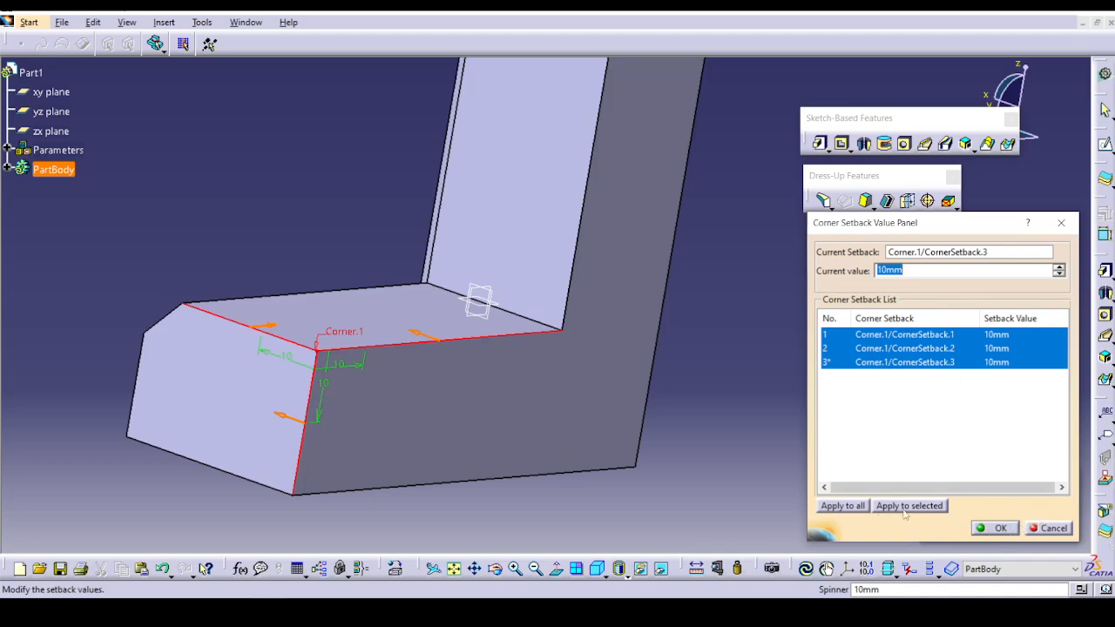
# Accept the 10 mm corner setback values, preview the three-edge chamfer and create it on the base's free end.
pyautogui.click(1002, 529)
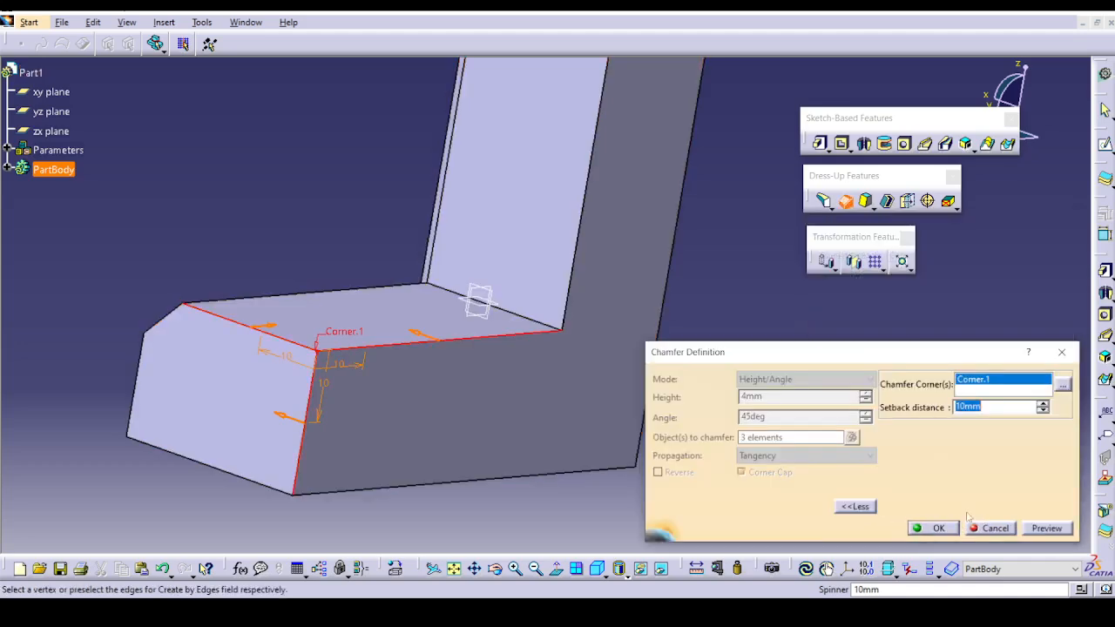
pyautogui.click(1045, 529)
pyautogui.click(934, 529)
pyautogui.moveTo(737, 424); pyautogui.dragTo(348, 436, button='middle')
pyautogui.click(372, 512)
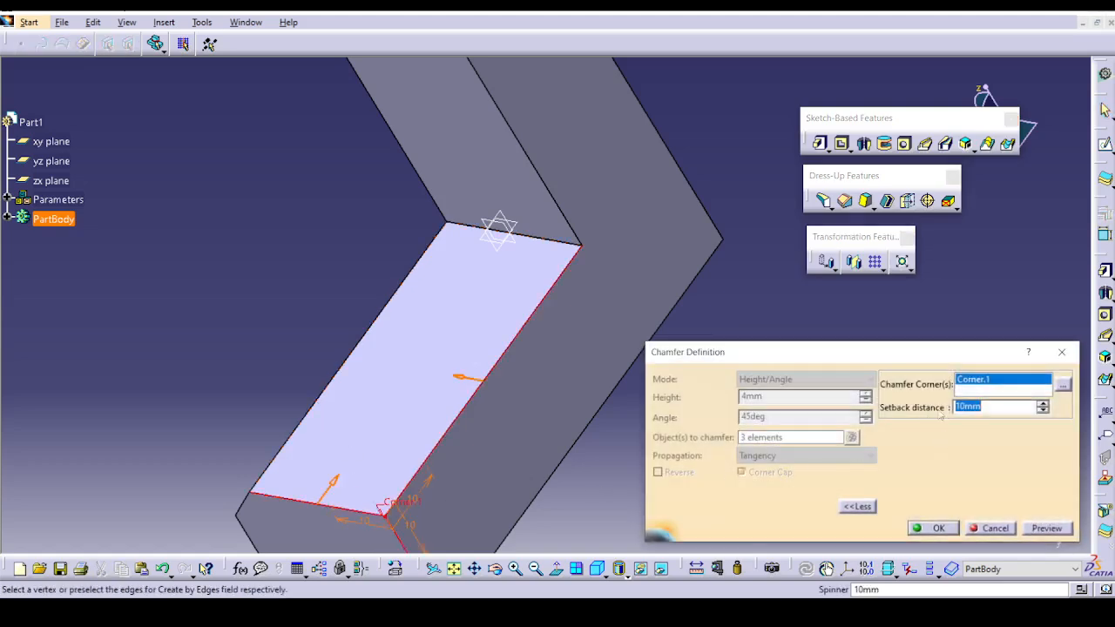
pyautogui.click(930, 529)
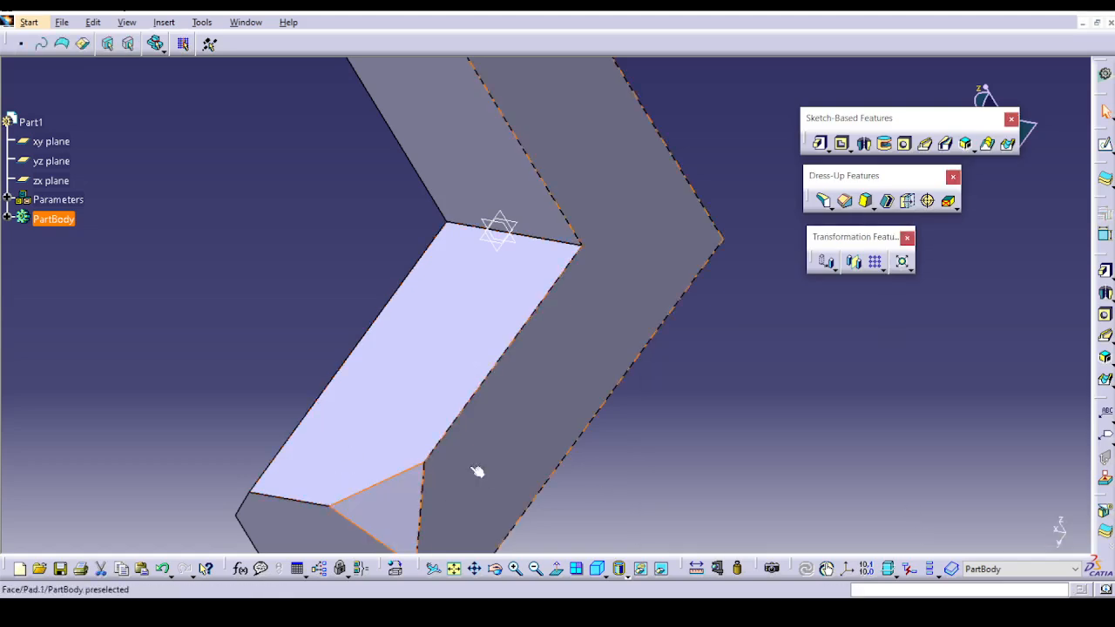
pyautogui.doubleClick(417, 495)
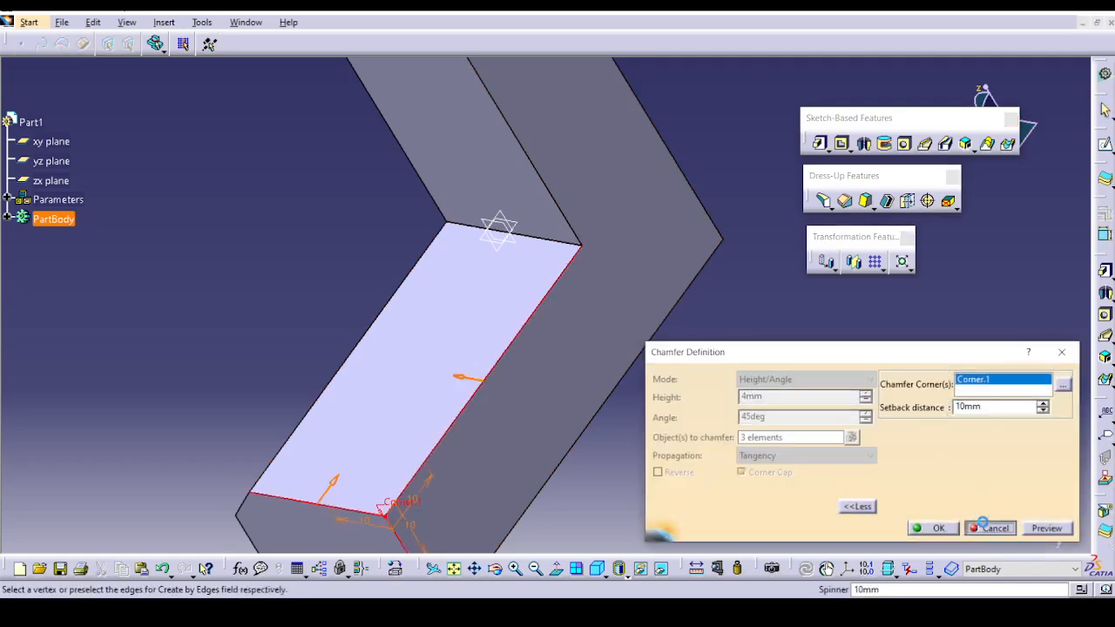
pyautogui.click(983, 526)
# Start a 5 mm Length1/Angle chamfer at 45 degrees, choosing the front corner vertex of the upright's top face as chamfer corner.
pyautogui.moveTo(726, 352); pyautogui.dragTo(747, 608, button='middle')
pyautogui.click(845, 202)
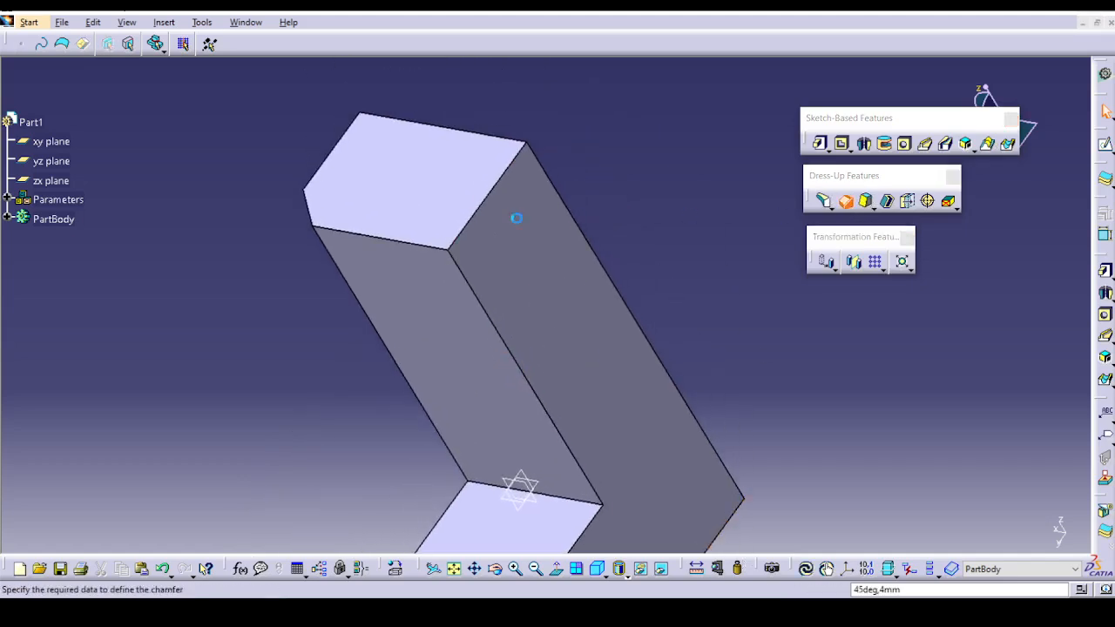
pyautogui.click(1002, 379)
pyautogui.click(963, 391)
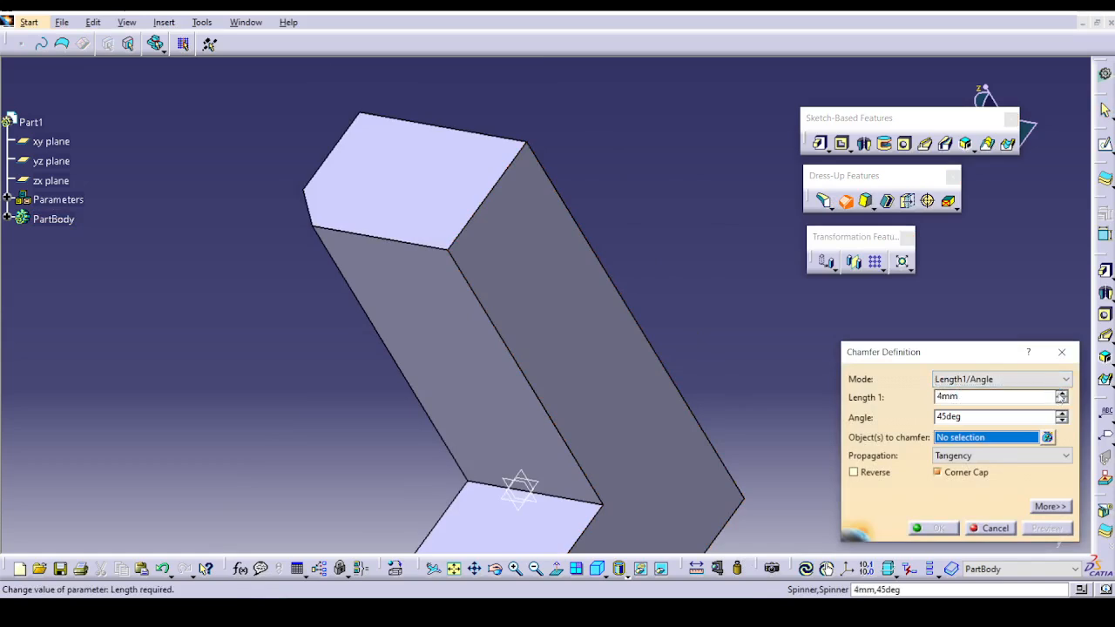
pyautogui.click(1050, 506)
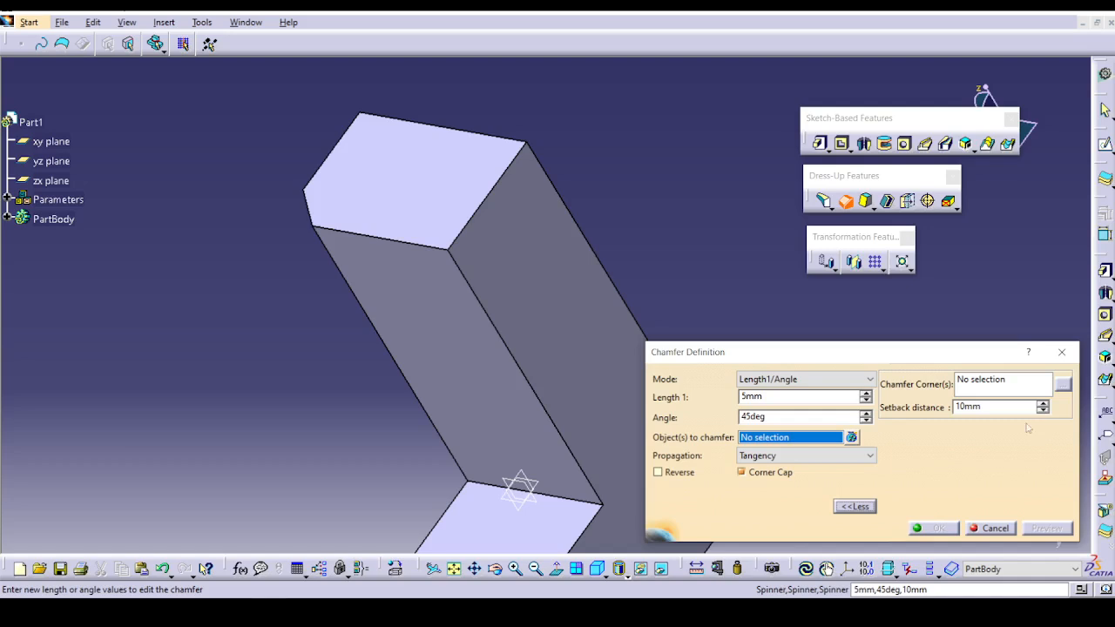
pyautogui.click(967, 384)
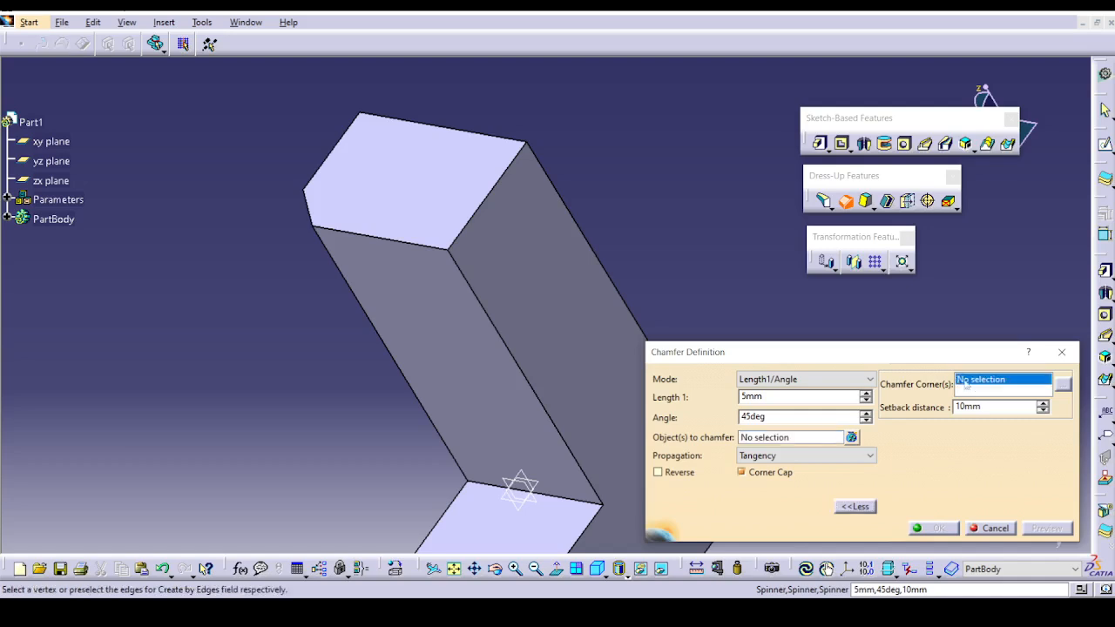
pyautogui.click(452, 251)
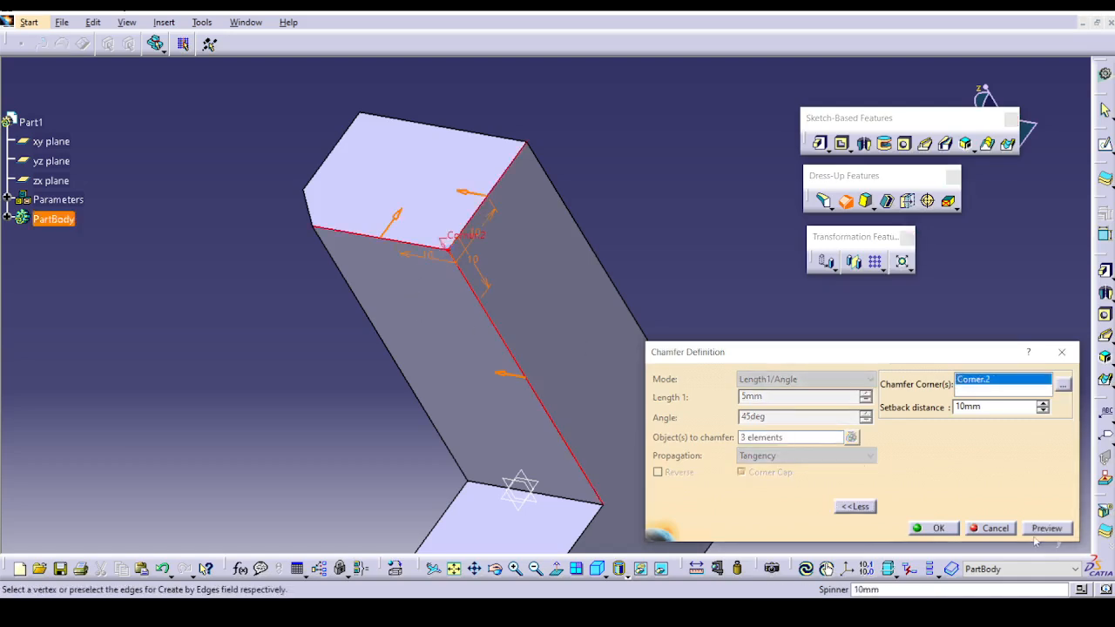
# Reduce the corner's setback distance to 4 mm, preview the result and create the chamfer on the upright.
pyautogui.click(671, 343)
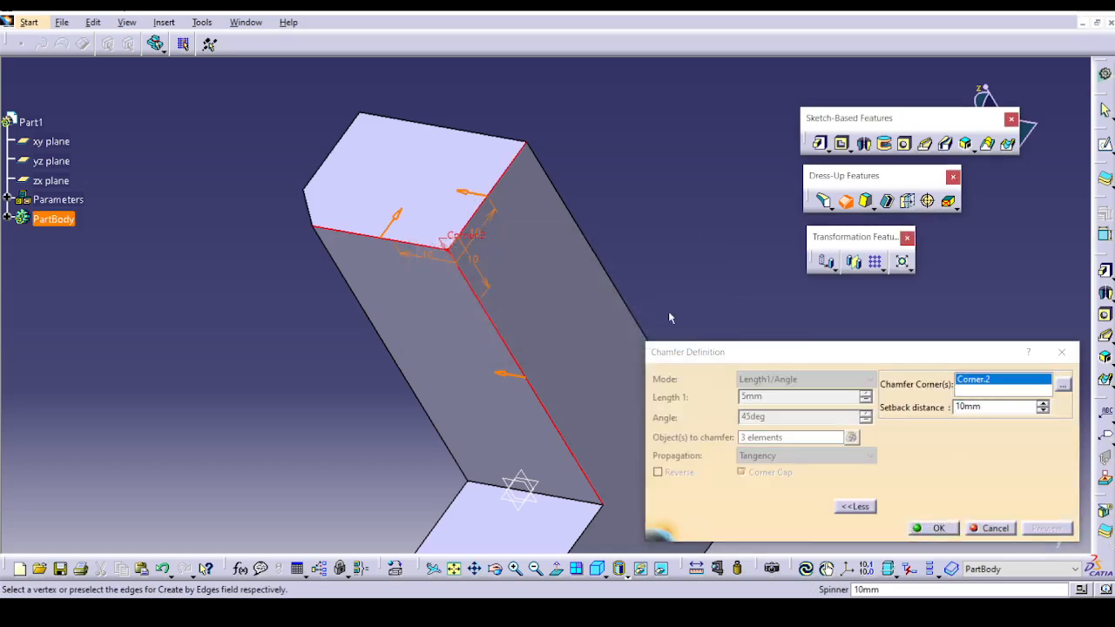
pyautogui.click(1044, 412)
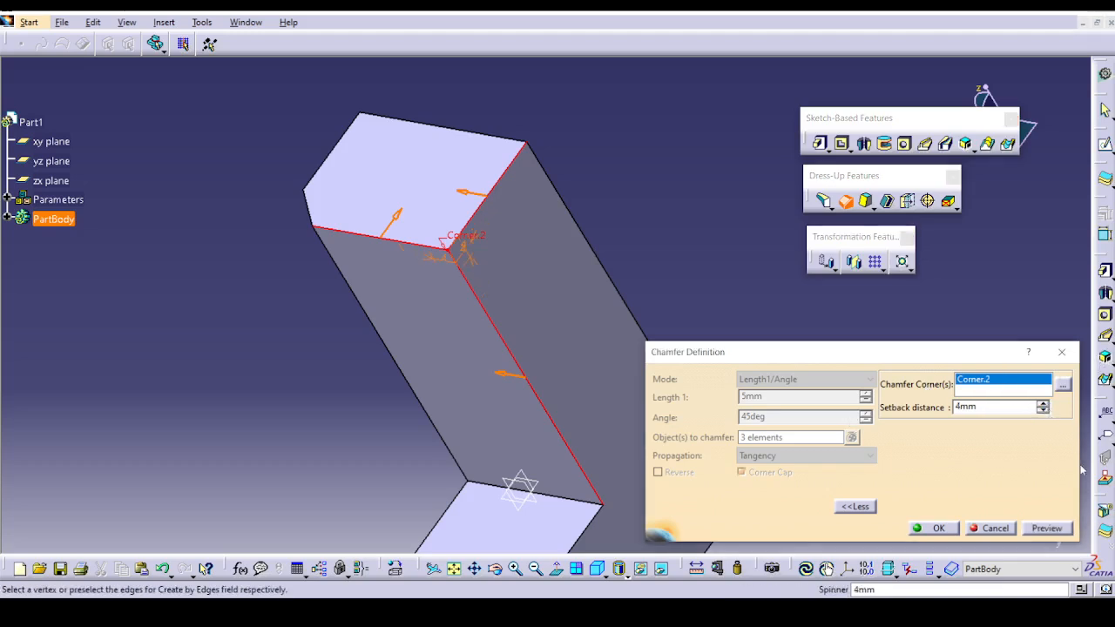
pyautogui.click(1048, 529)
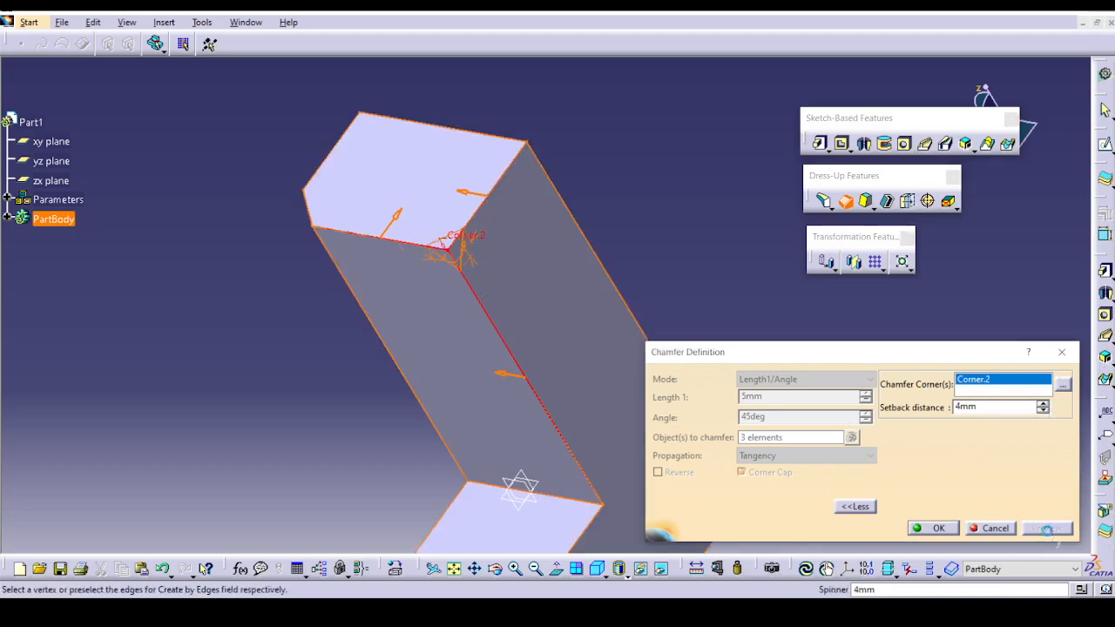
pyautogui.click(938, 528)
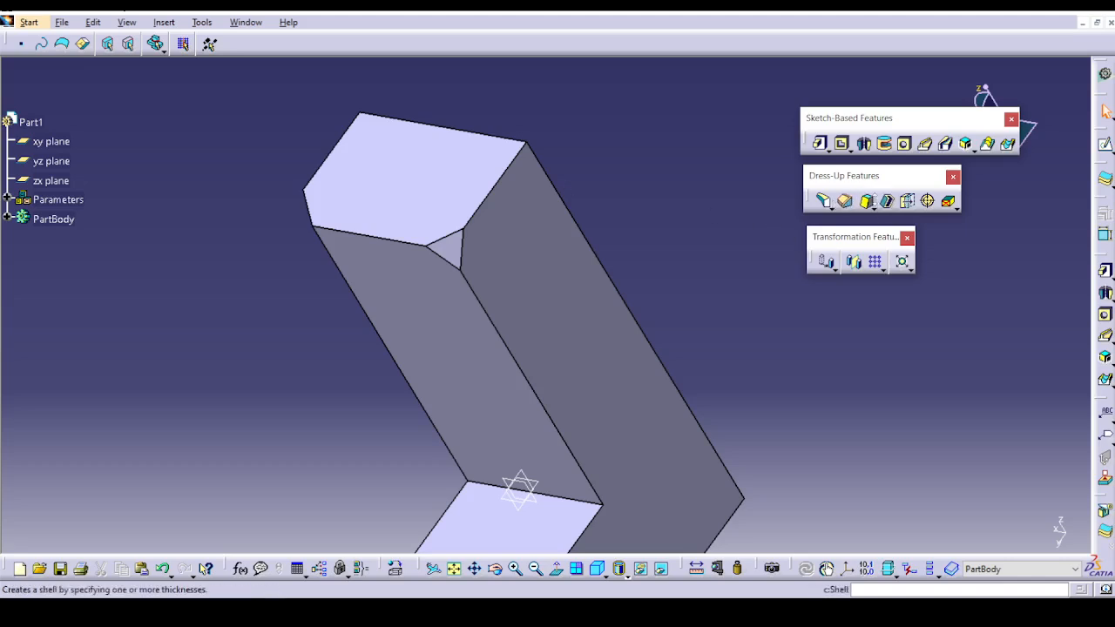
# Try to open Ex-2_Chamfer_Concurrentedges.CATPart from the Chamfer exercise folder.
pyautogui.click(872, 204)
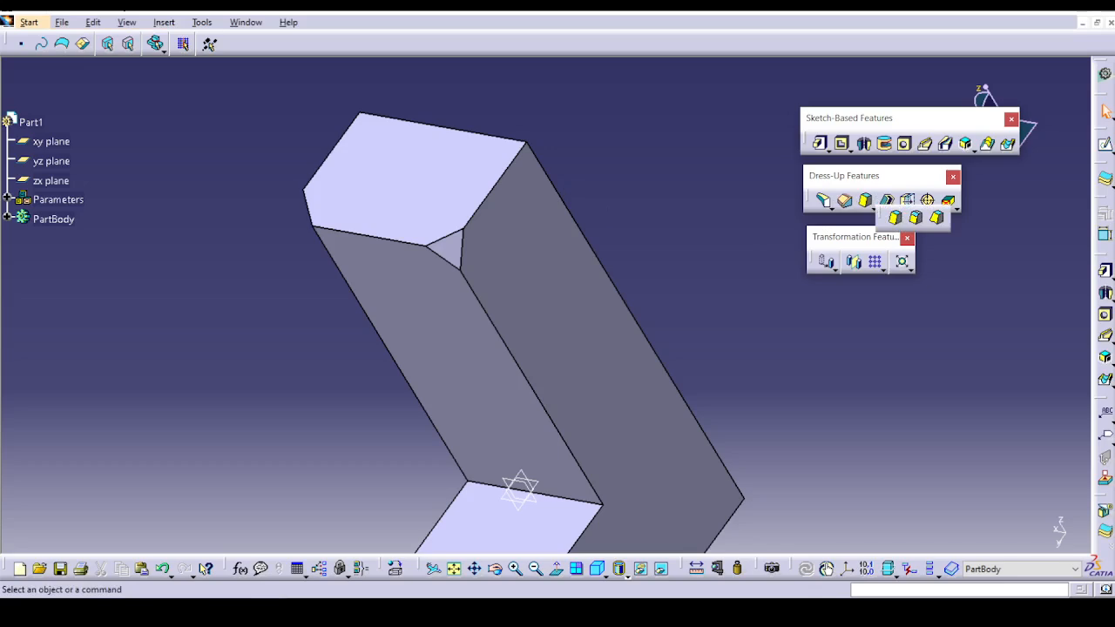
pyautogui.click(62, 22)
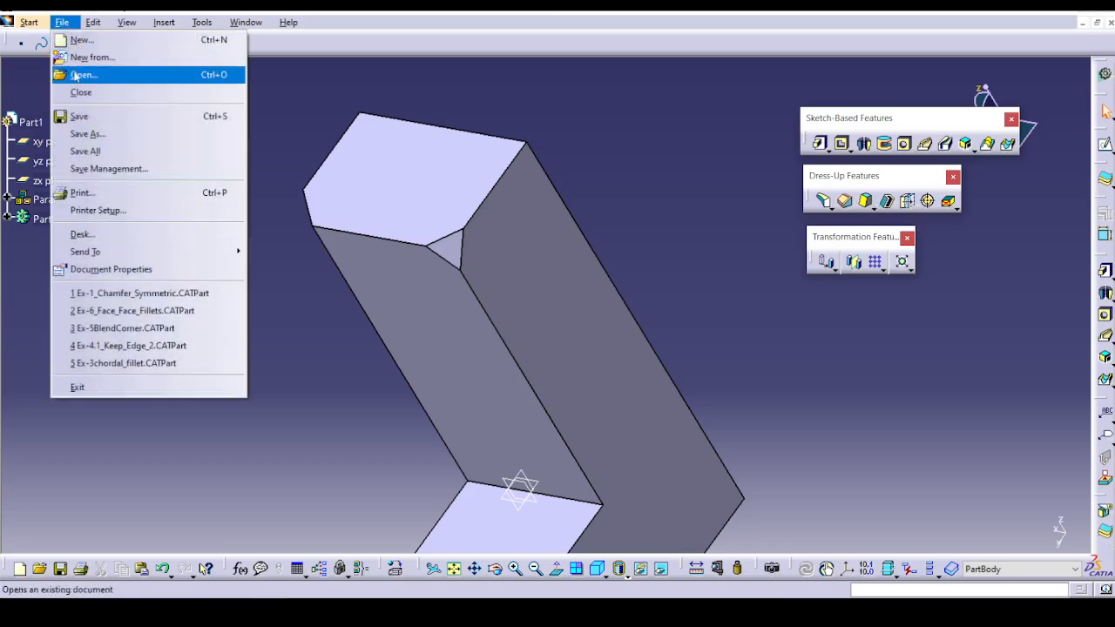
pyautogui.click(74, 75)
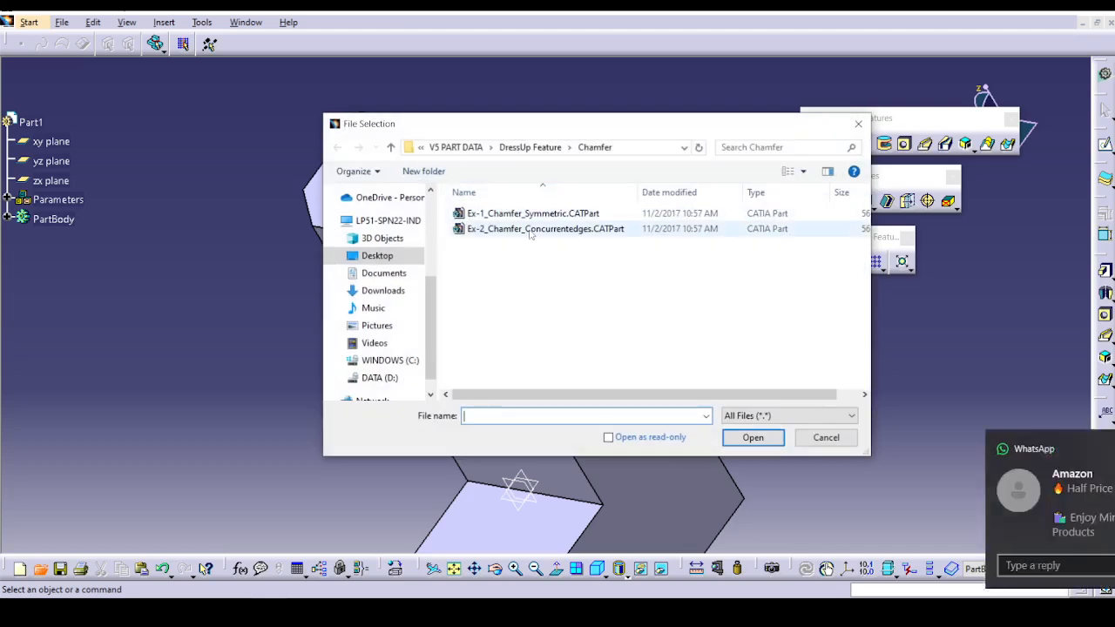
pyautogui.click(530, 230)
pyautogui.click(1088, 447)
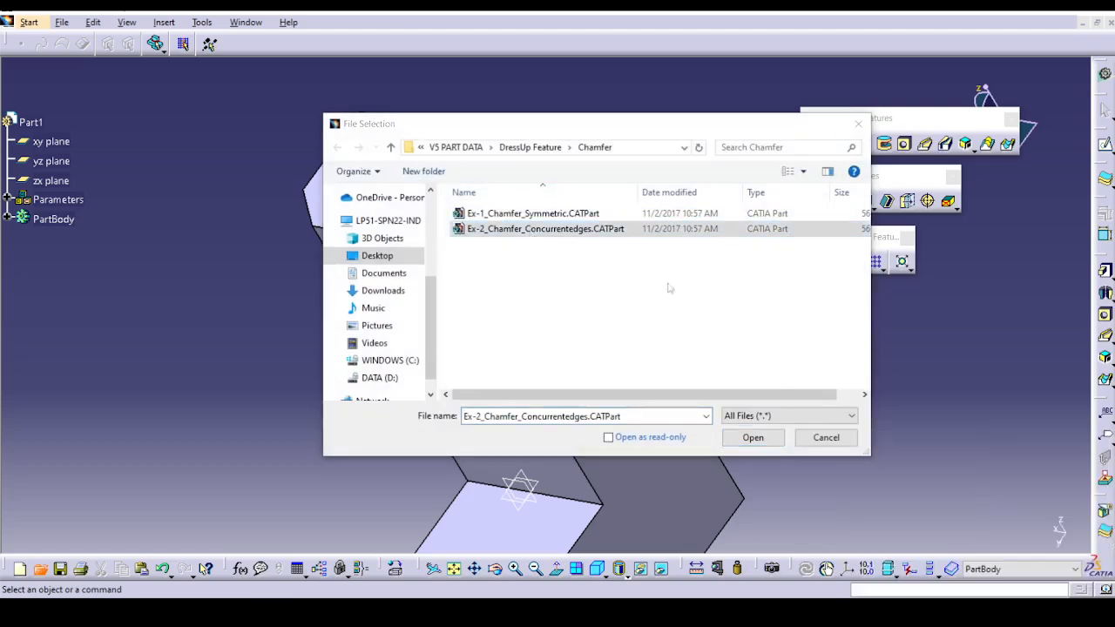
pyautogui.click(753, 438)
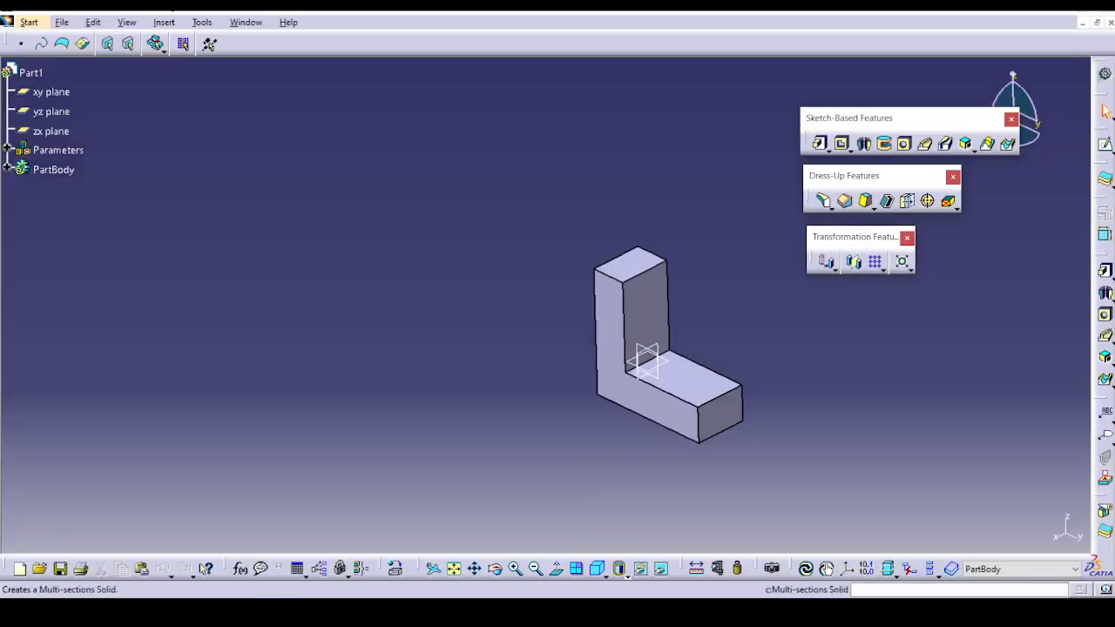
# Open the Draft1 part from the Draft folder under DressUp Feature.
pyautogui.click(62, 22)
pyautogui.click(83, 75)
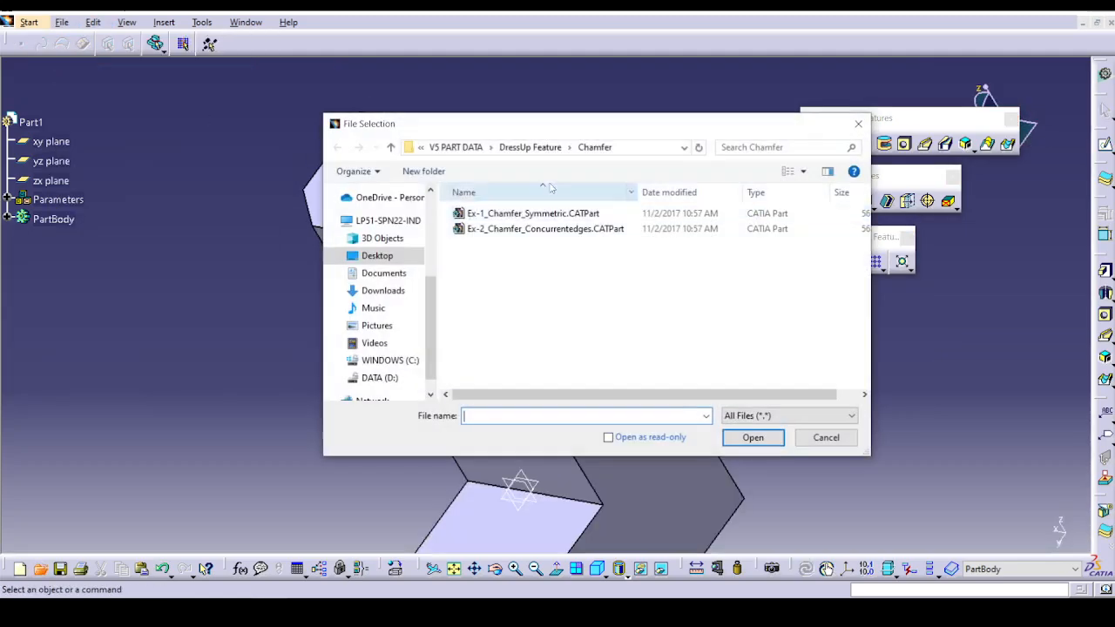
pyautogui.click(531, 148)
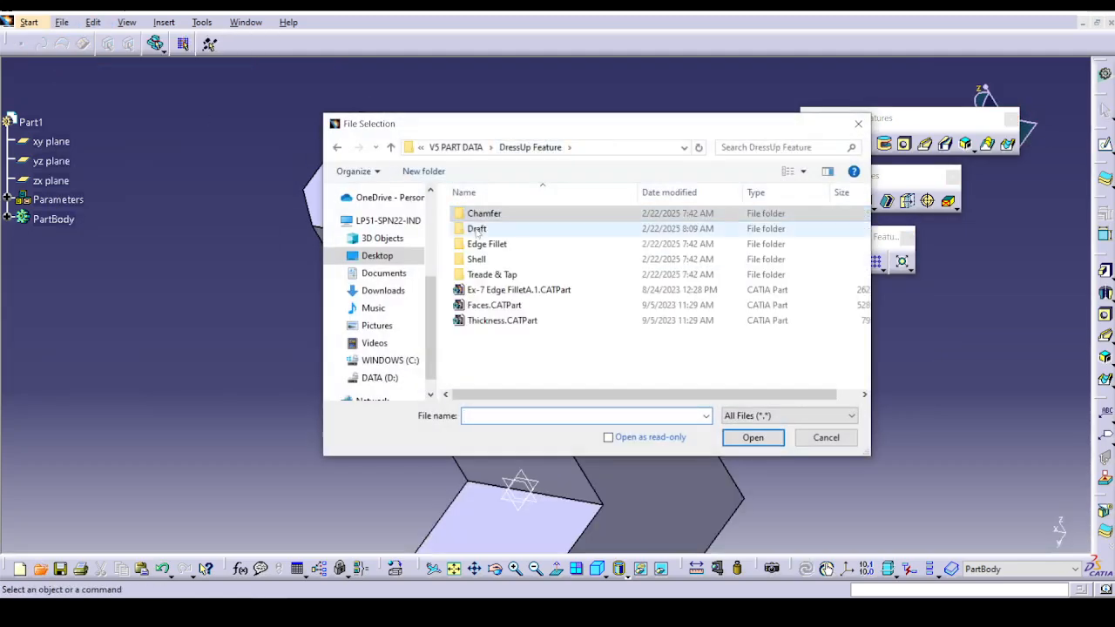
pyautogui.doubleClick(488, 228)
pyautogui.click(501, 214)
pyautogui.click(734, 437)
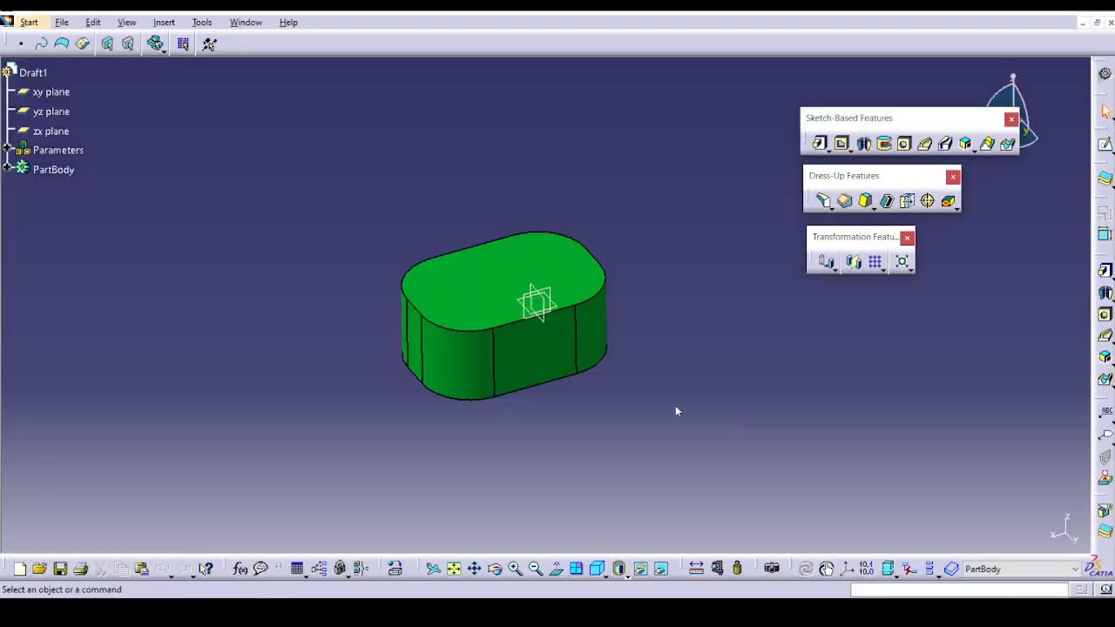
# Start a draft on the front side face of the rounded block, using the top face as neutral element.
pyautogui.moveTo(624, 386); pyautogui.dragTo(757, 273, button='middle')
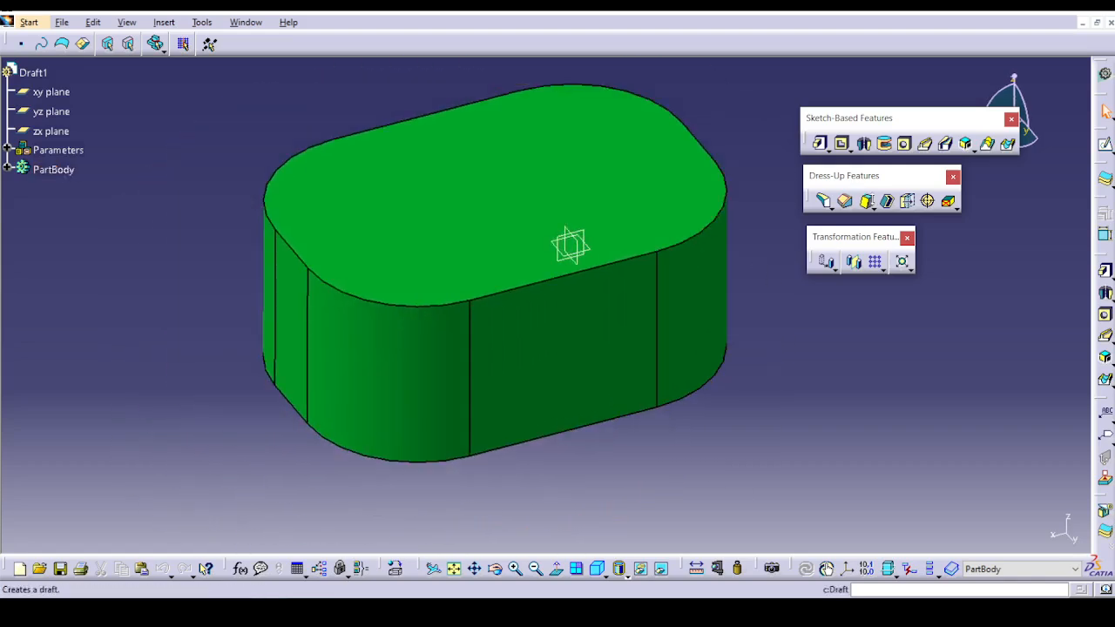
pyautogui.click(867, 202)
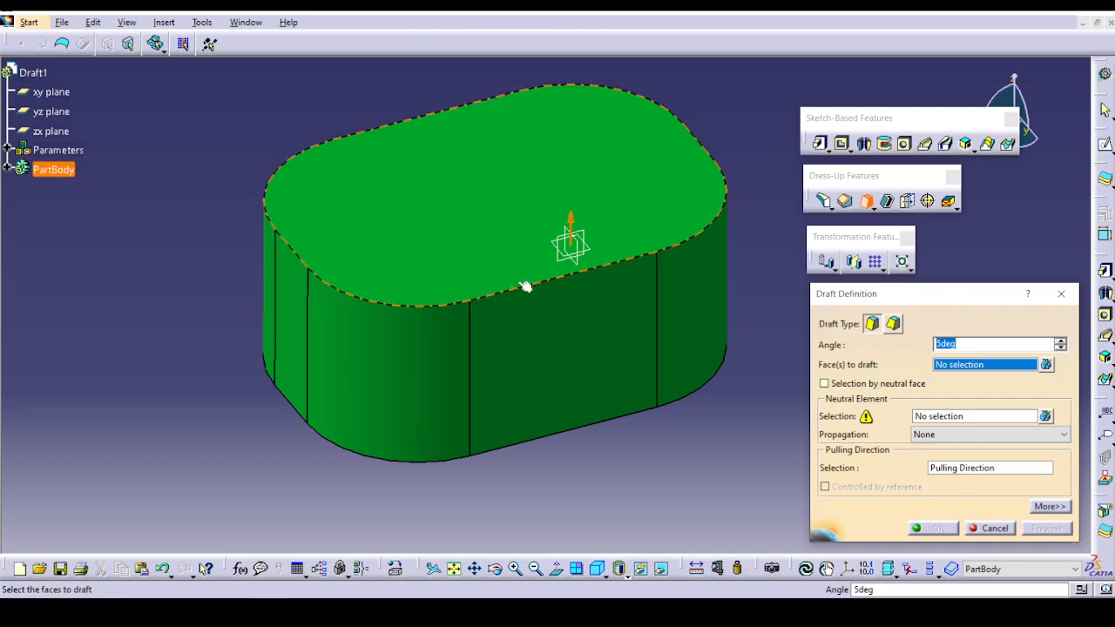
pyautogui.click(508, 369)
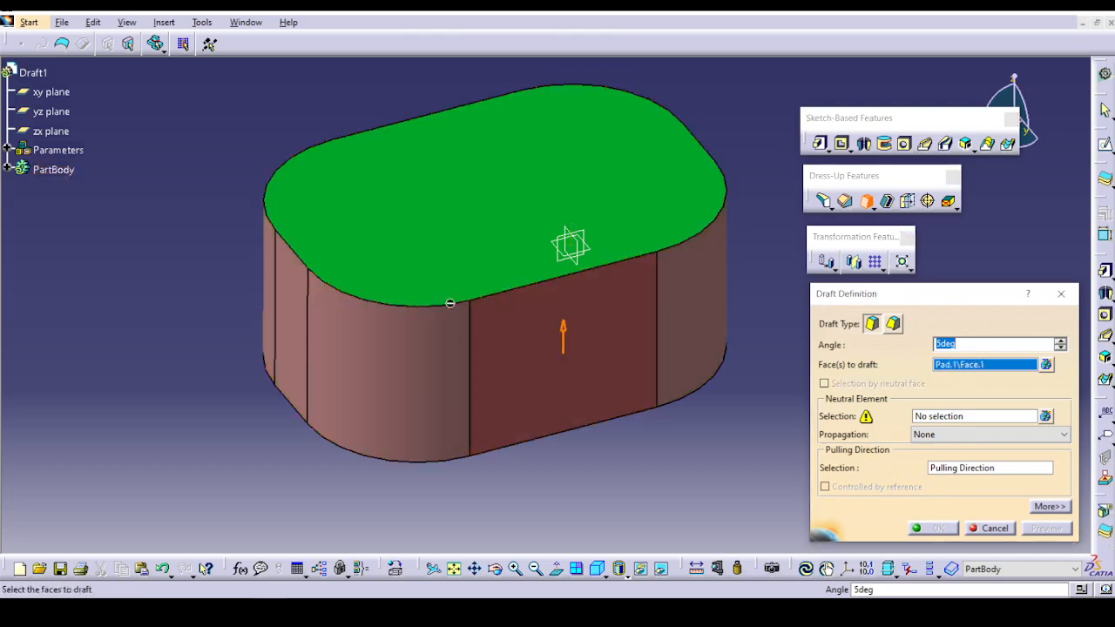
pyautogui.click(962, 419)
pyautogui.click(433, 241)
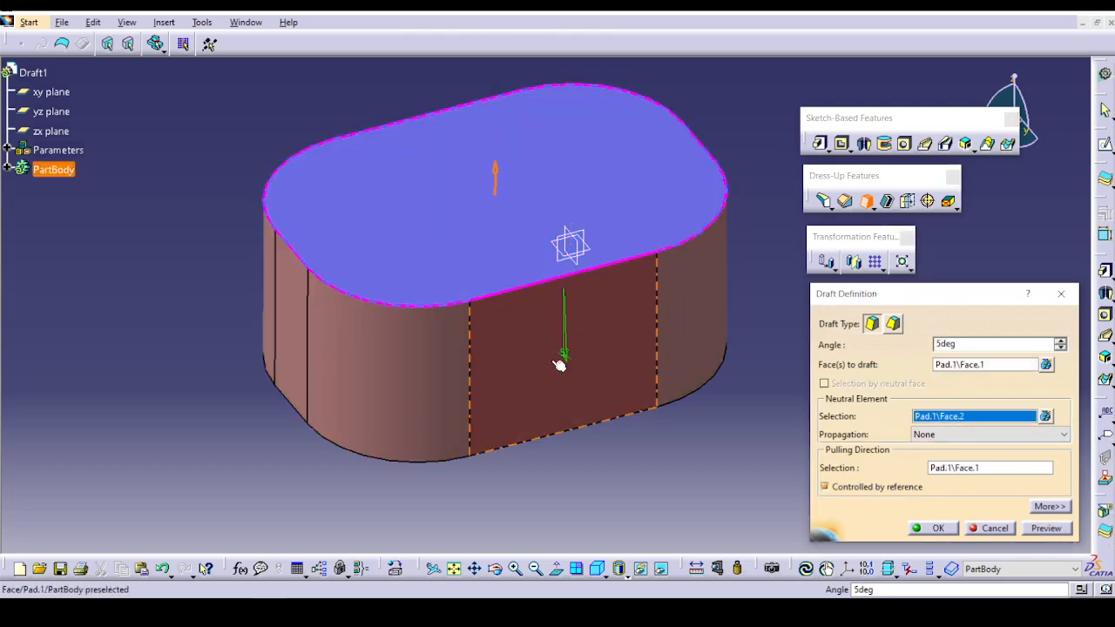
# Set the draft angle to 27 degrees, preview it and create the draft on the side faces.
pyautogui.moveTo(561, 363); pyautogui.dragTo(399, 226, button='middle')
pyautogui.moveTo(523, 297); pyautogui.dragTo(532, 465, button='middle')
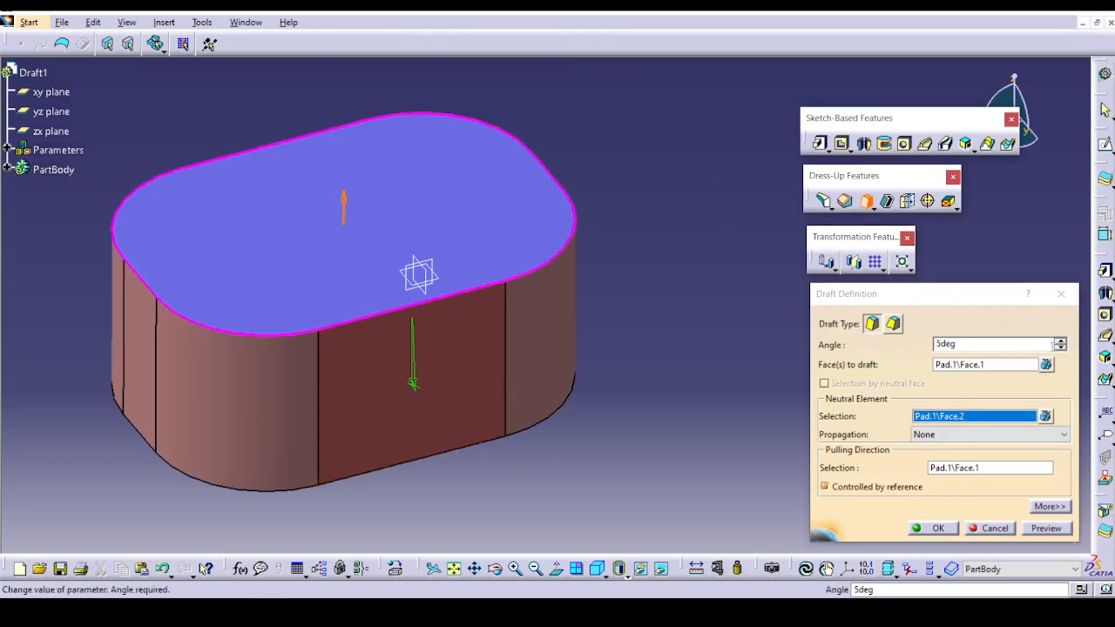
pyautogui.click(1059, 341)
pyautogui.click(1060, 341)
pyautogui.click(1059, 344)
pyautogui.click(1059, 344)
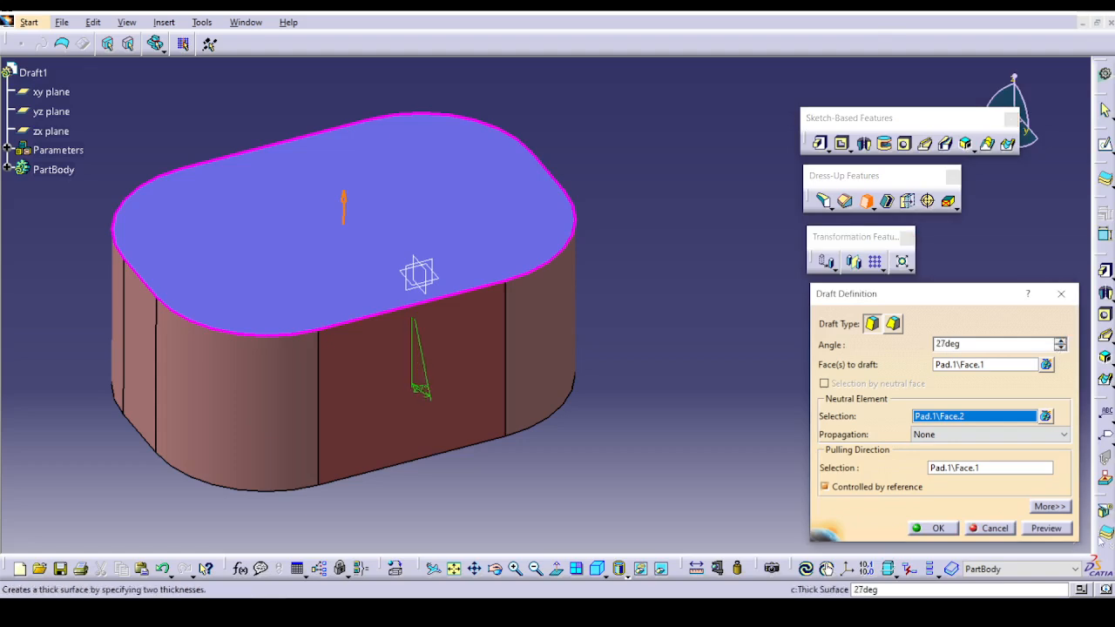
pyautogui.click(1046, 528)
pyautogui.click(917, 529)
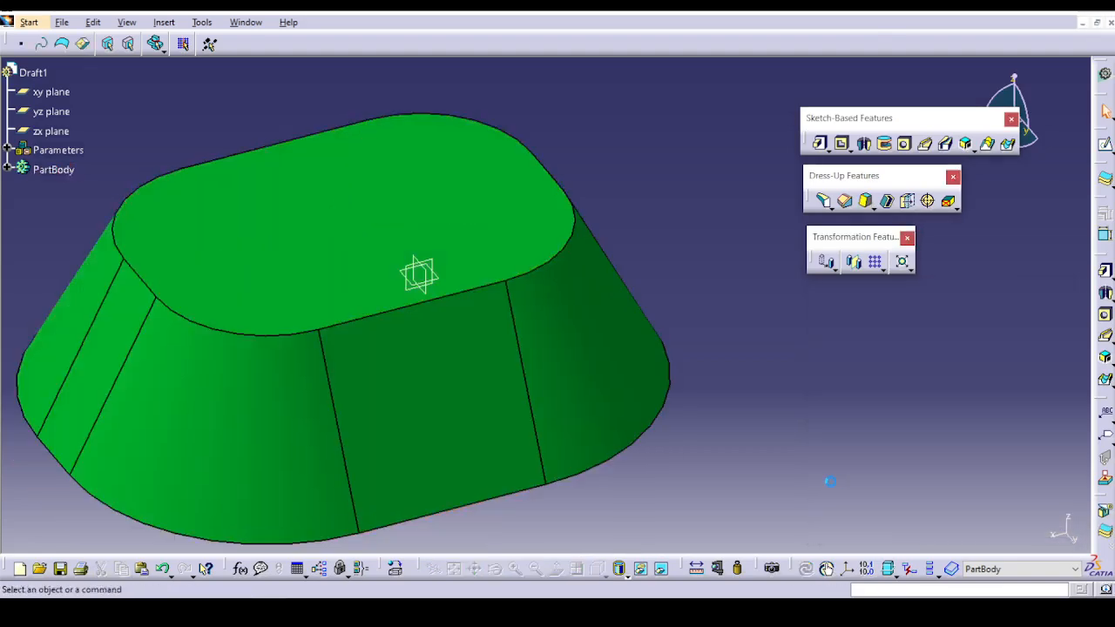
# Edit the draft to use the xy plane as neutral element, preview it and apply the change.
pyautogui.doubleClick(355, 321)
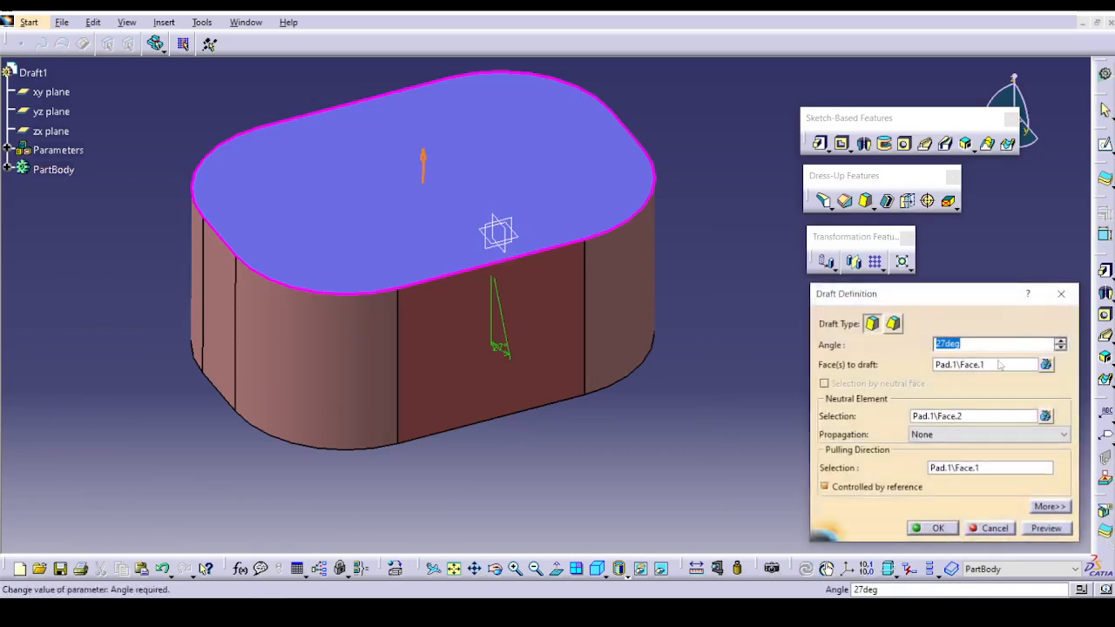
pyautogui.click(973, 415)
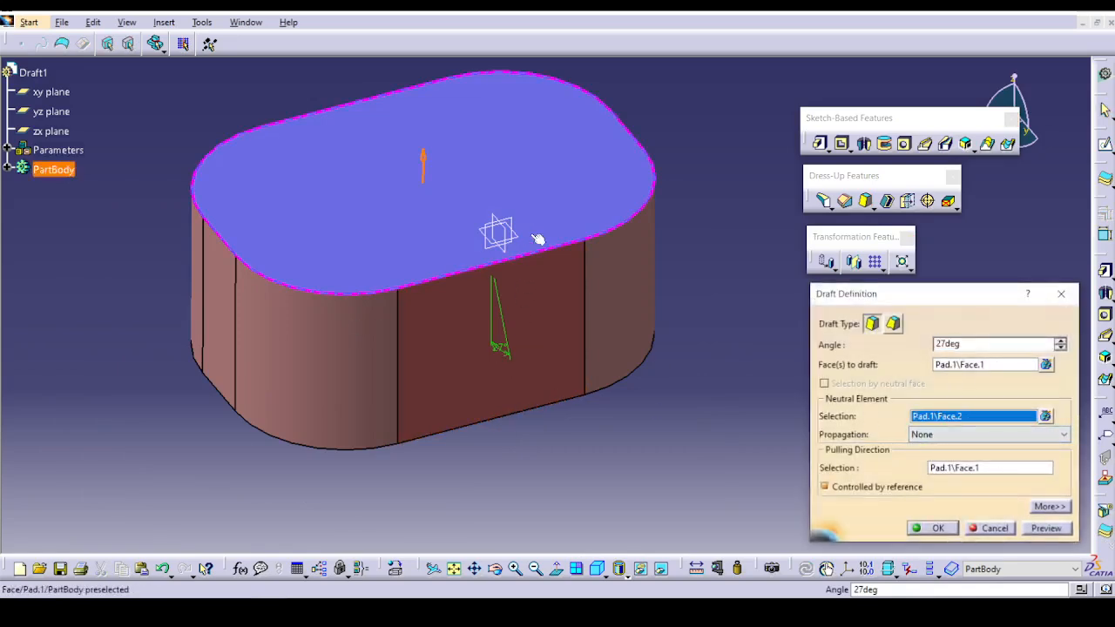
pyautogui.click(503, 232)
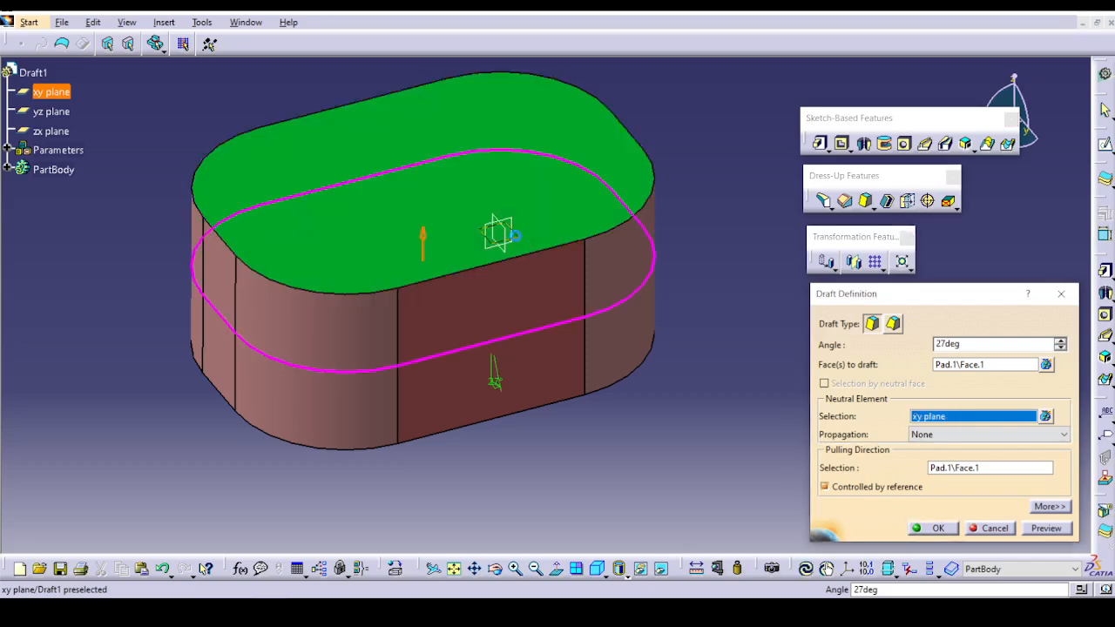
pyautogui.click(1046, 527)
pyautogui.click(921, 528)
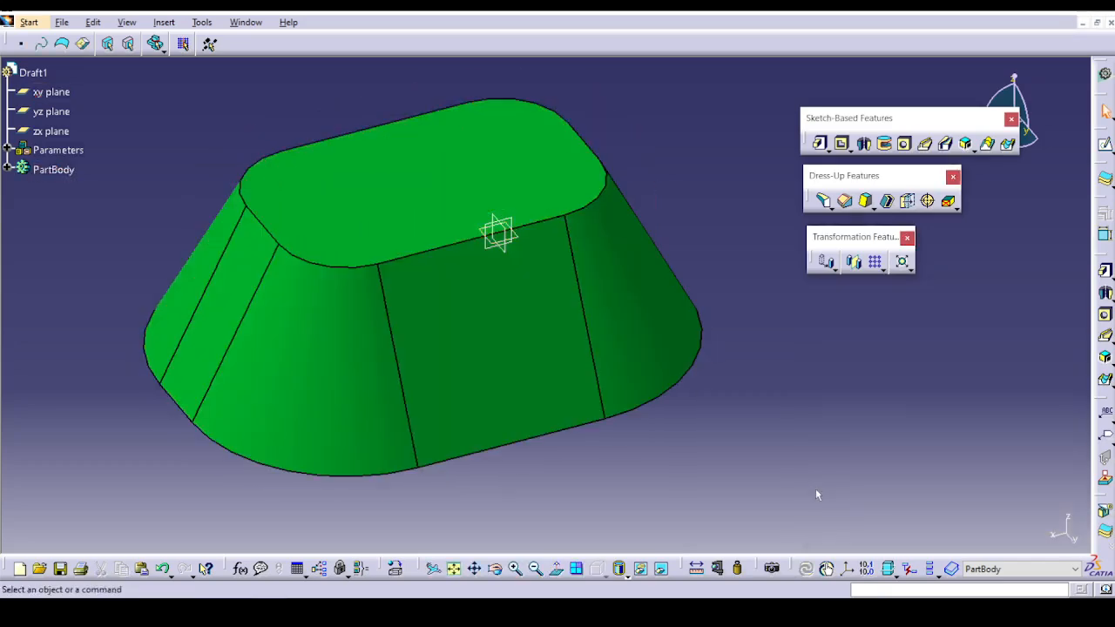
# Edit the rounded block's draft to make the parting element equal to the neutral element, preview it and apply the change.
pyautogui.doubleClick(505, 353)
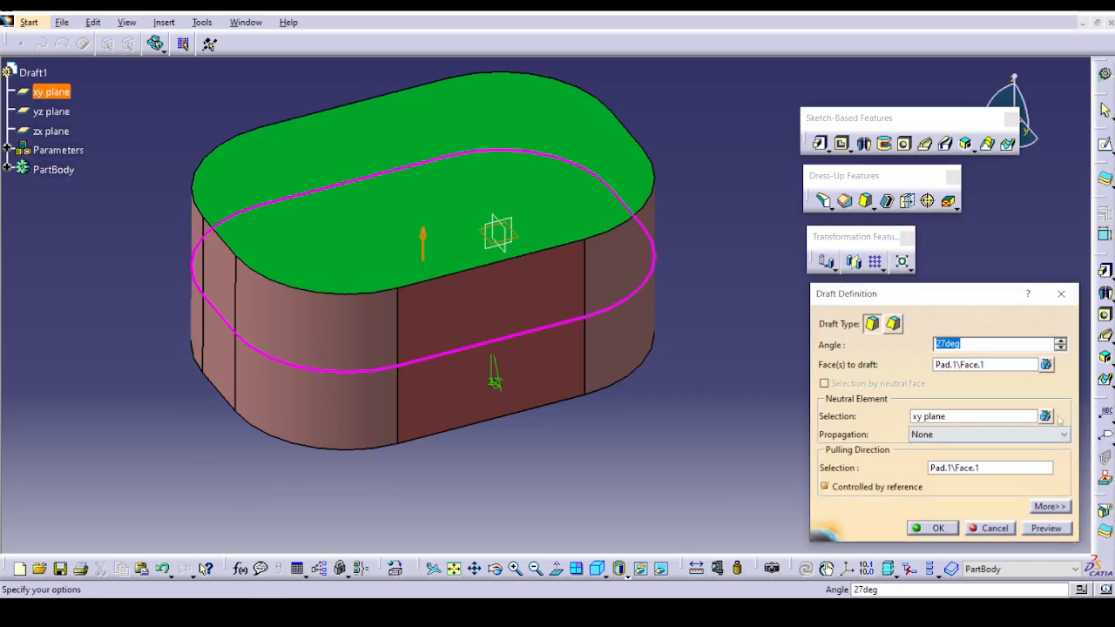
pyautogui.click(1048, 507)
pyautogui.click(859, 335)
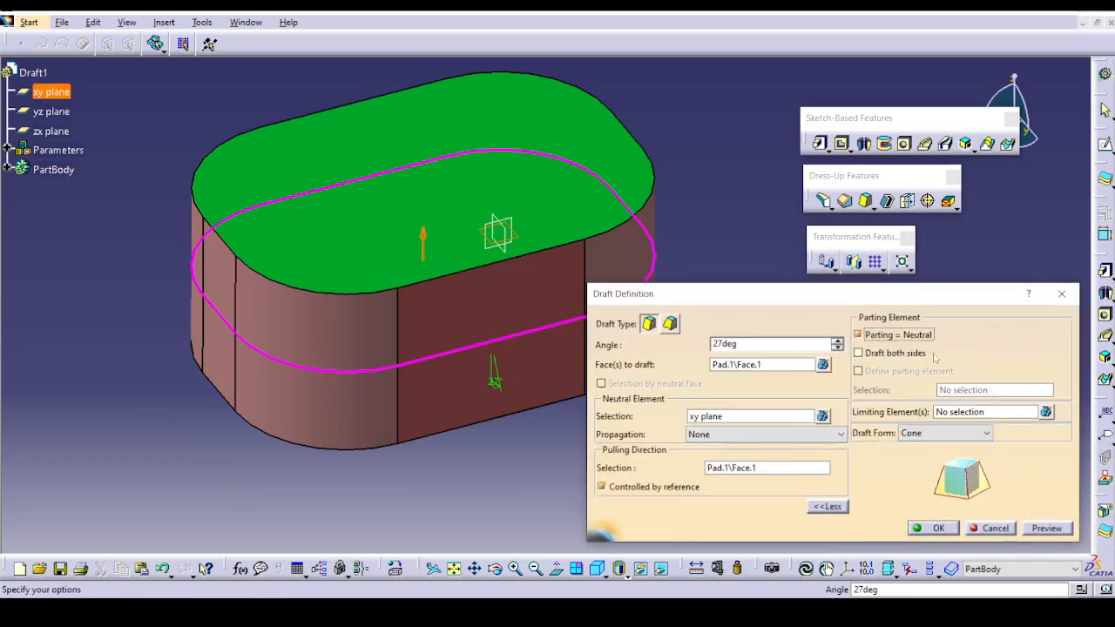
pyautogui.click(1048, 529)
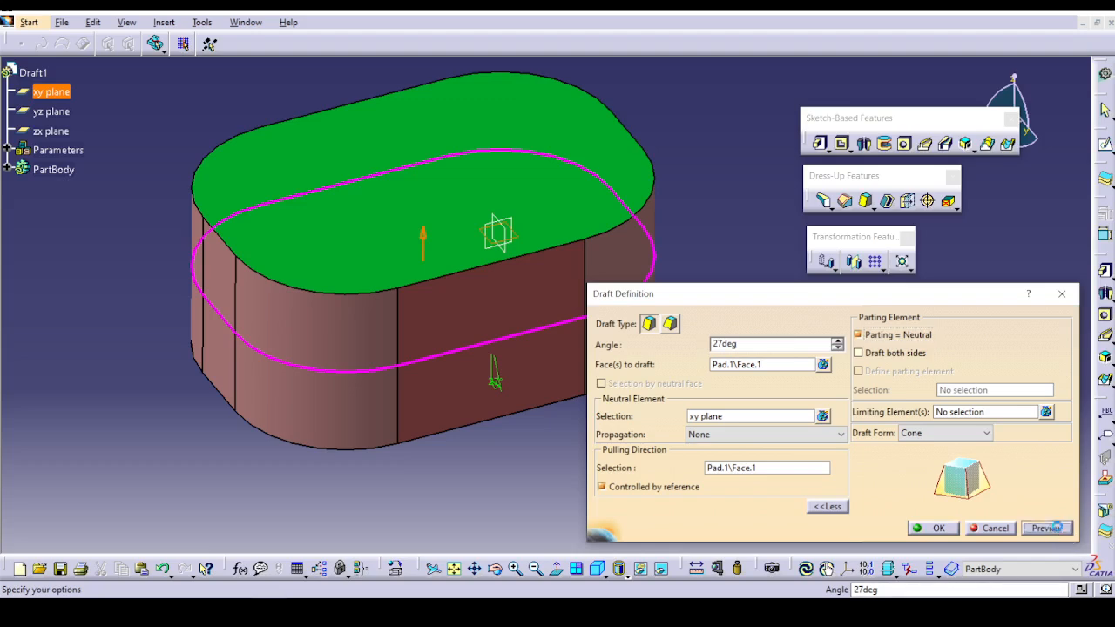
pyautogui.click(934, 528)
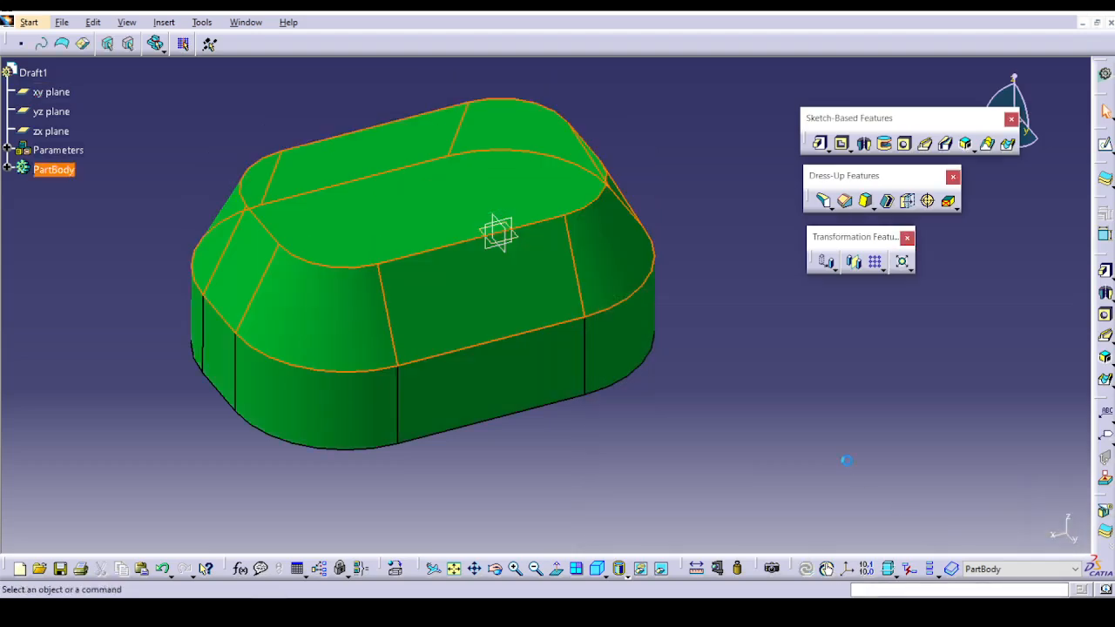
# Edit the draft again to draft both sides of the parting element, preview it and apply the change.
pyautogui.moveTo(842, 458); pyautogui.dragTo(558, 331, button='middle')
pyautogui.doubleClick(548, 326)
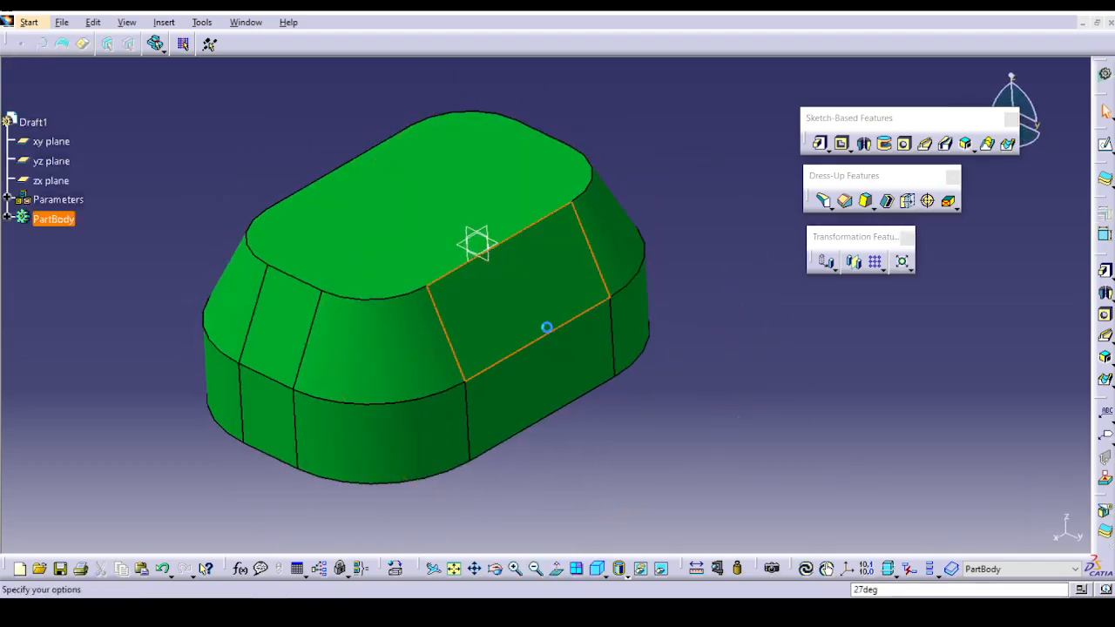
pyautogui.click(913, 353)
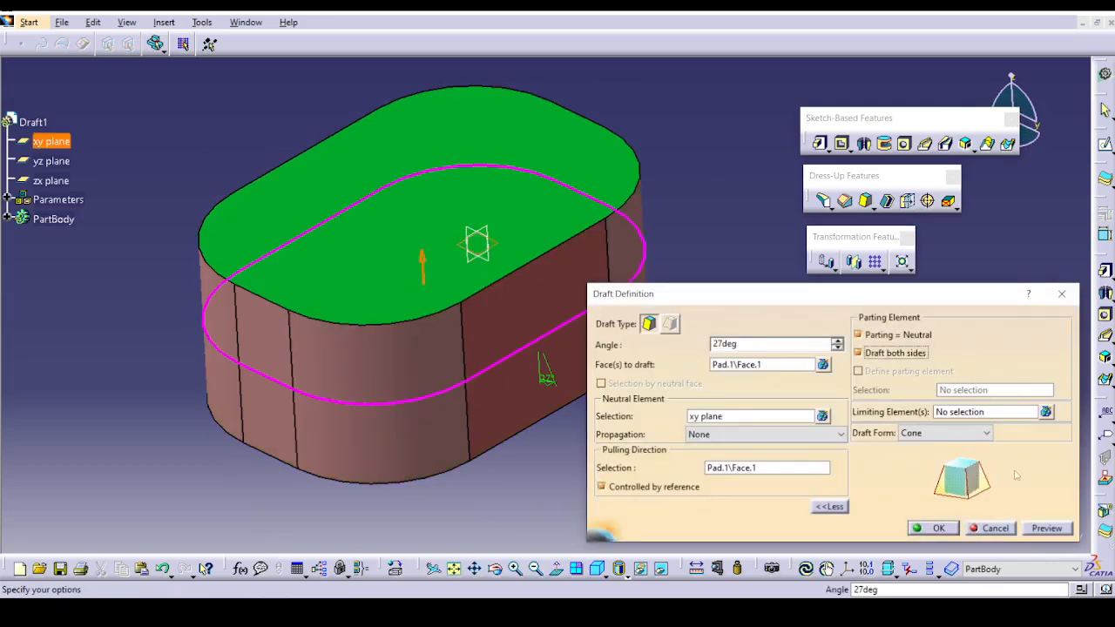
pyautogui.click(1046, 528)
pyautogui.click(935, 528)
pyautogui.moveTo(818, 414); pyautogui.dragTo(473, 323, button='middle')
pyautogui.click(463, 321)
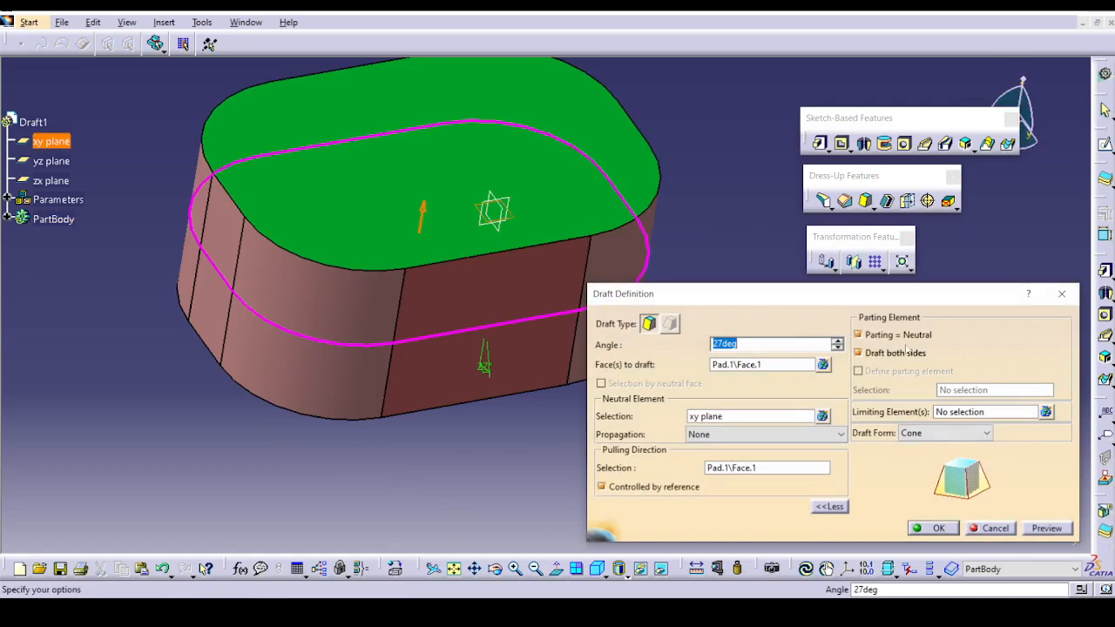
pyautogui.click(907, 352)
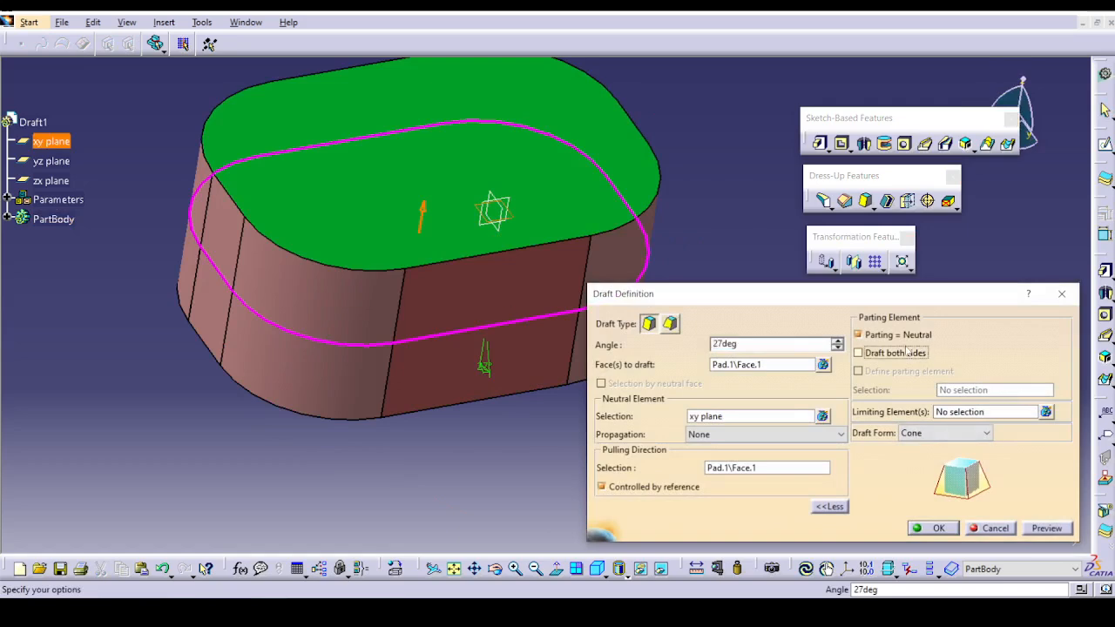
pyautogui.click(776, 436)
pyautogui.click(777, 438)
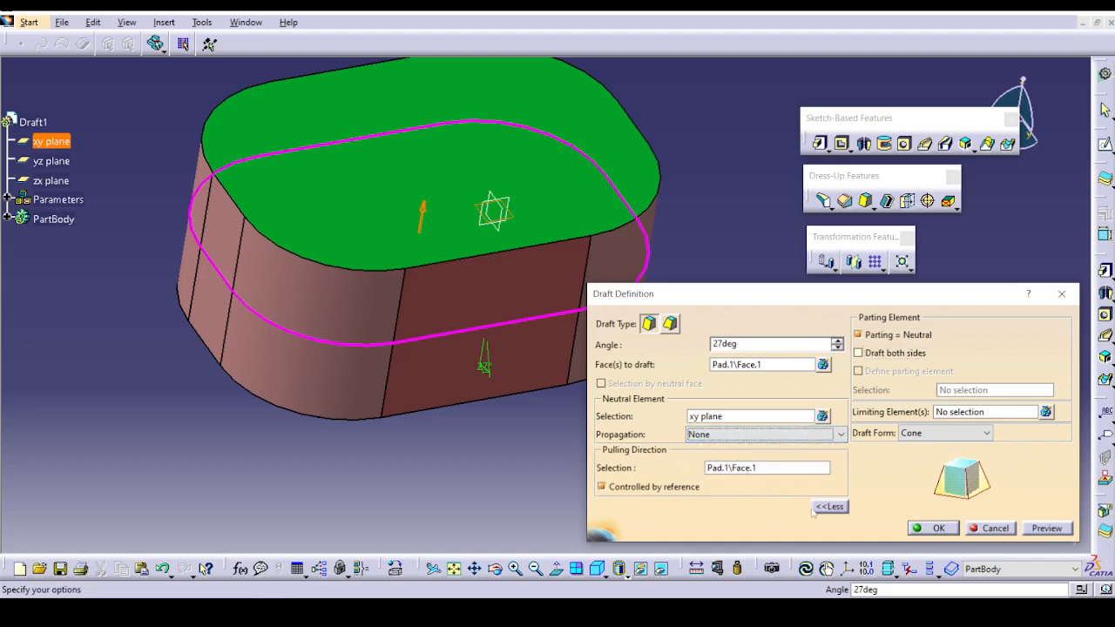
pyautogui.click(953, 530)
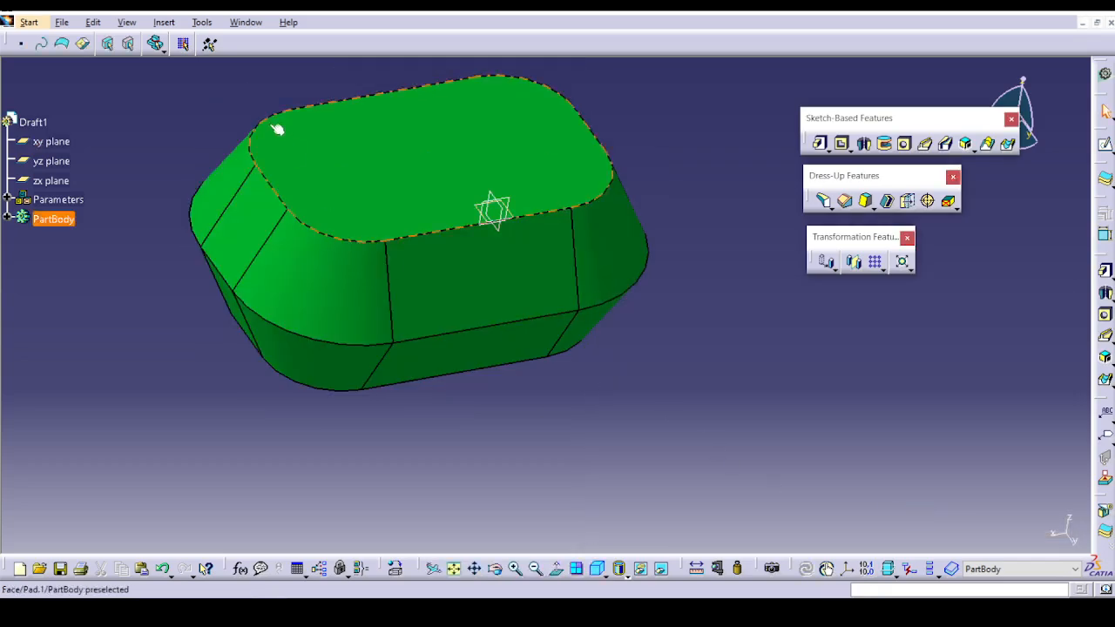
# Open the Draft2 part from the Draft folder under DressUp Feature.
pyautogui.click(59, 21)
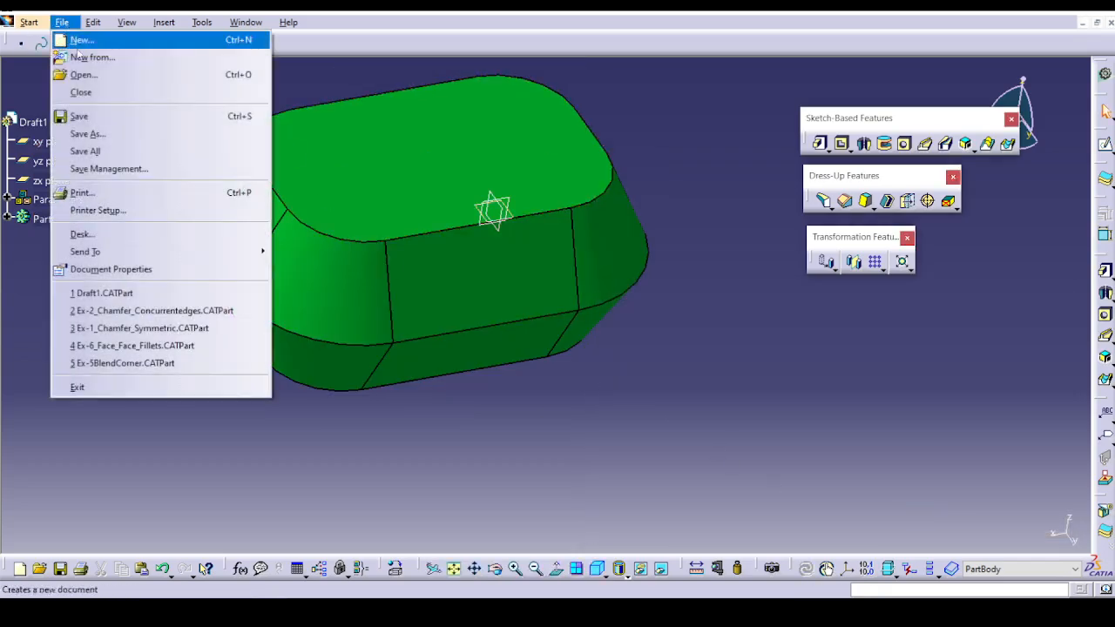
pyautogui.click(135, 76)
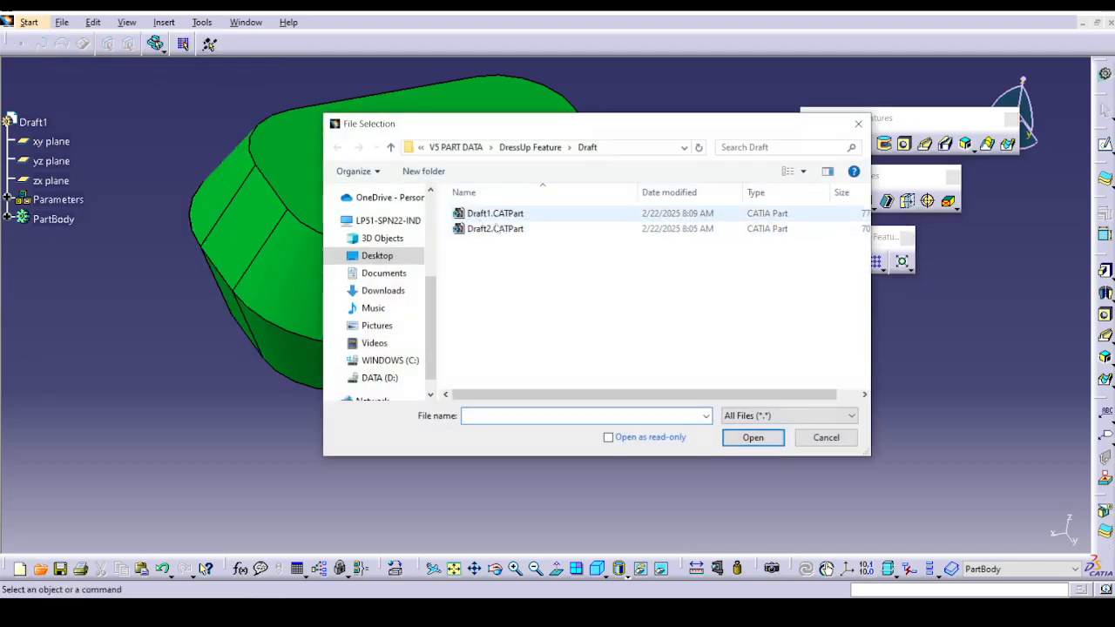
pyautogui.click(506, 229)
pyautogui.click(751, 438)
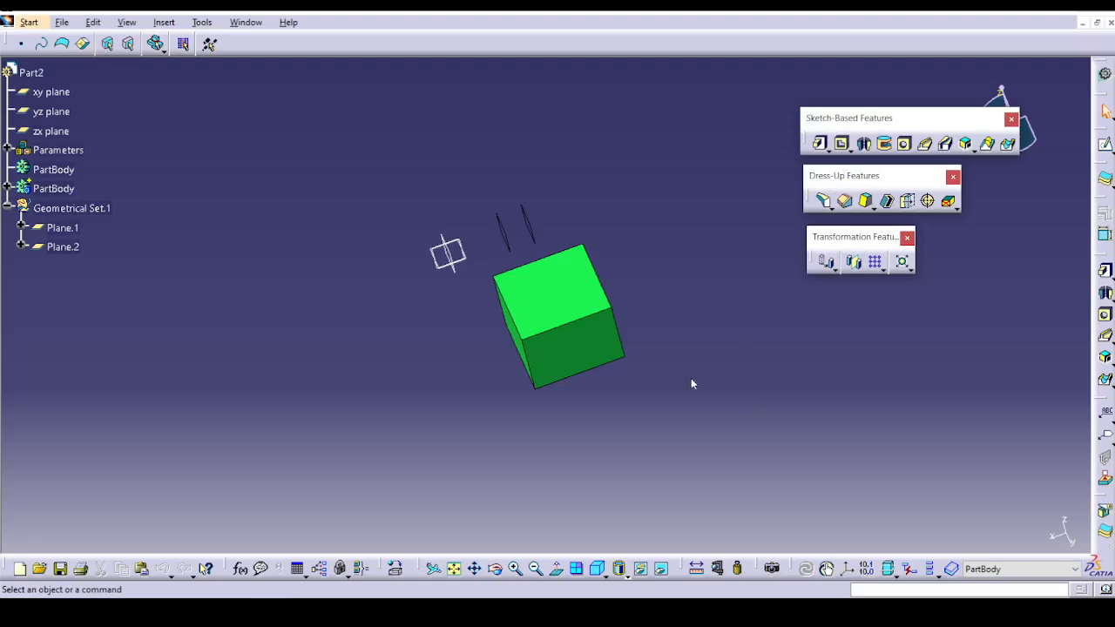
pyautogui.moveTo(691, 383); pyautogui.dragTo(709, 329, button='middle')
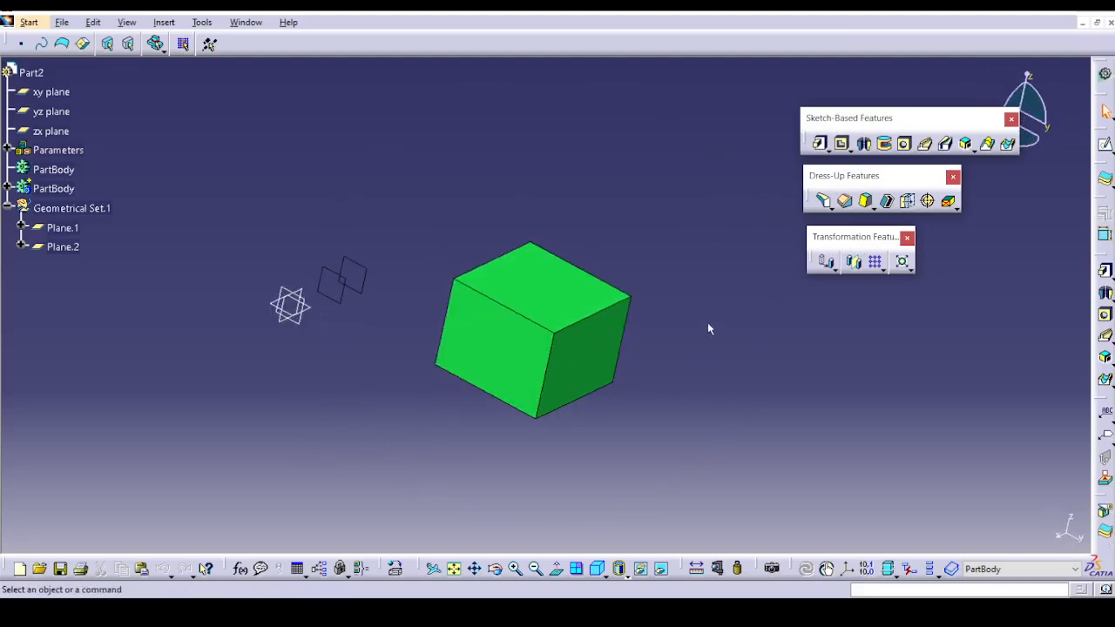
# Start a variable angle draft on the block's darker side face, using the top face as neutral element.
pyautogui.click(865, 200)
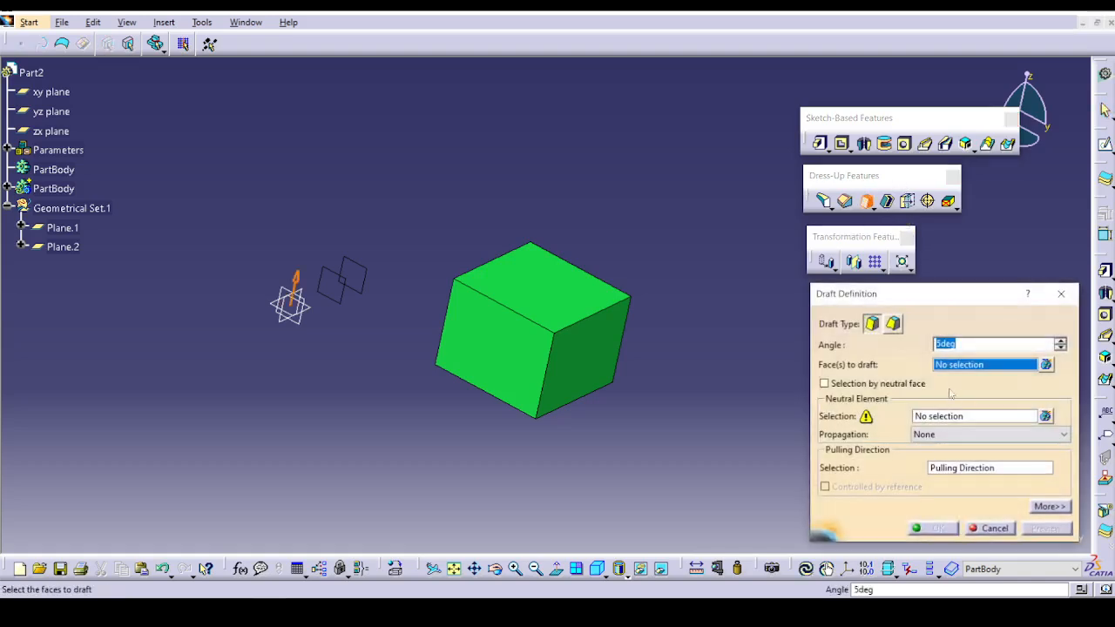
pyautogui.click(893, 324)
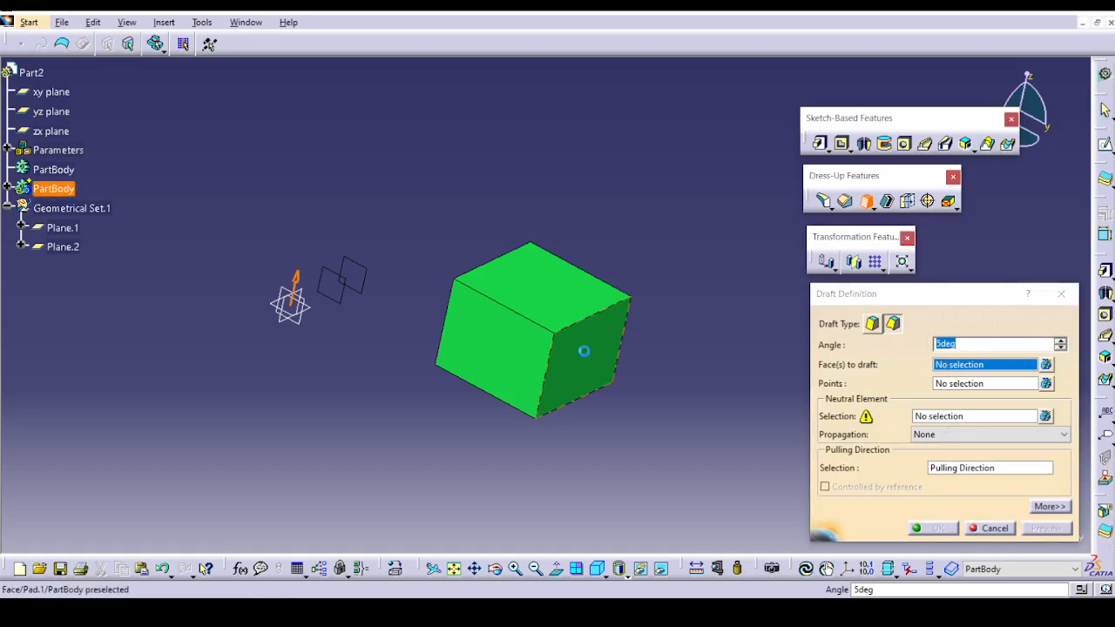
pyautogui.click(610, 359)
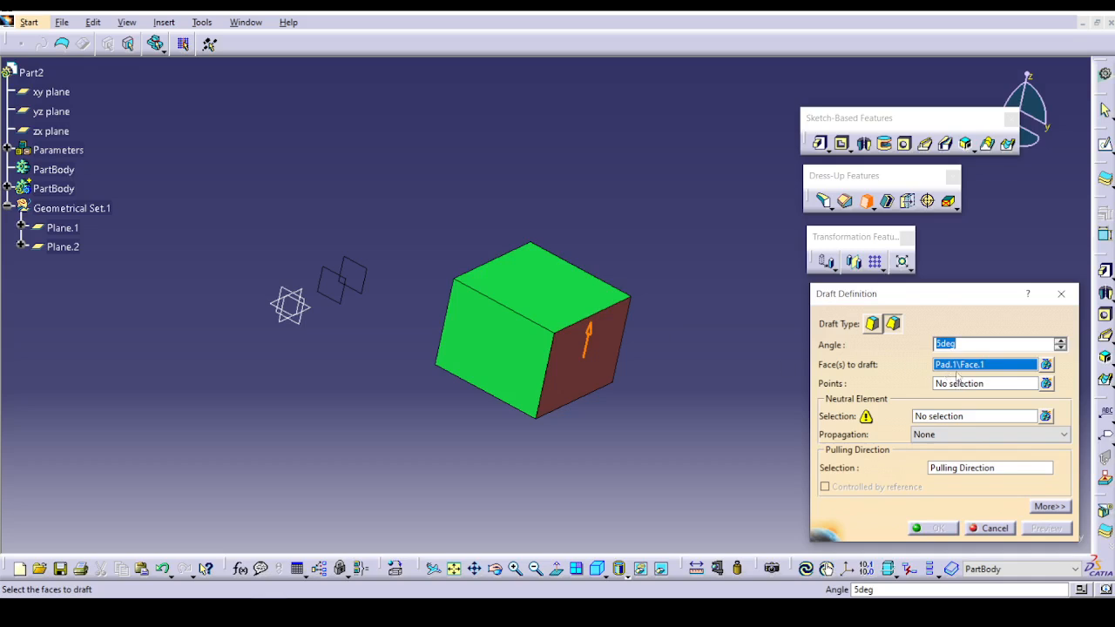
pyautogui.click(947, 417)
pyautogui.click(525, 299)
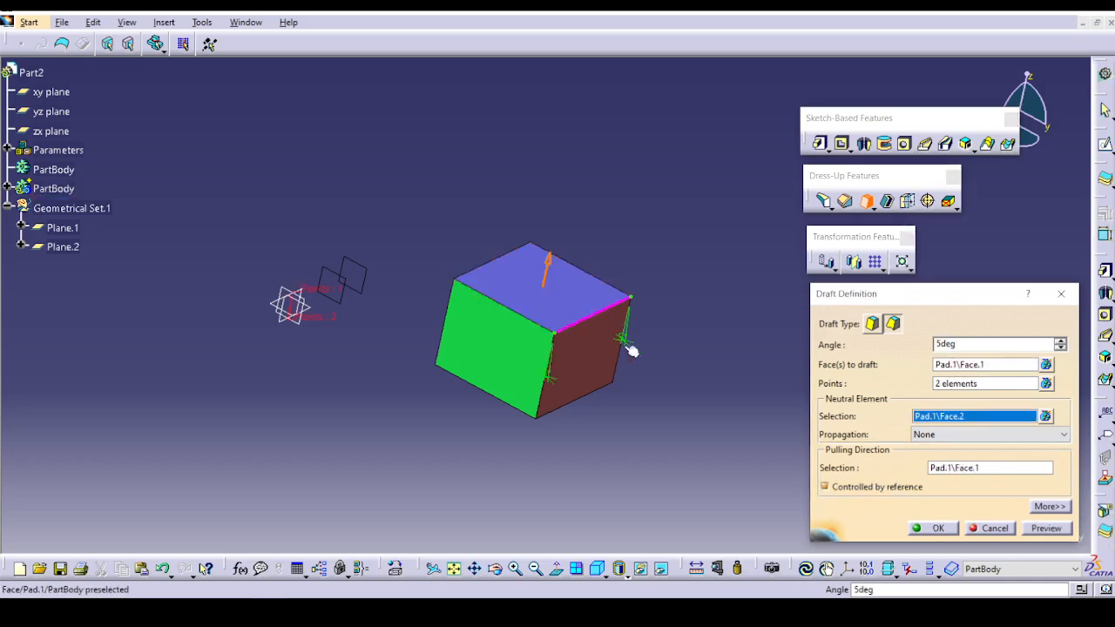
# Set the draft angle at the near corner of the neutral edge to 10 degrees, preview and create the variable draft.
pyautogui.moveTo(630, 348); pyautogui.dragTo(453, 201, button='middle')
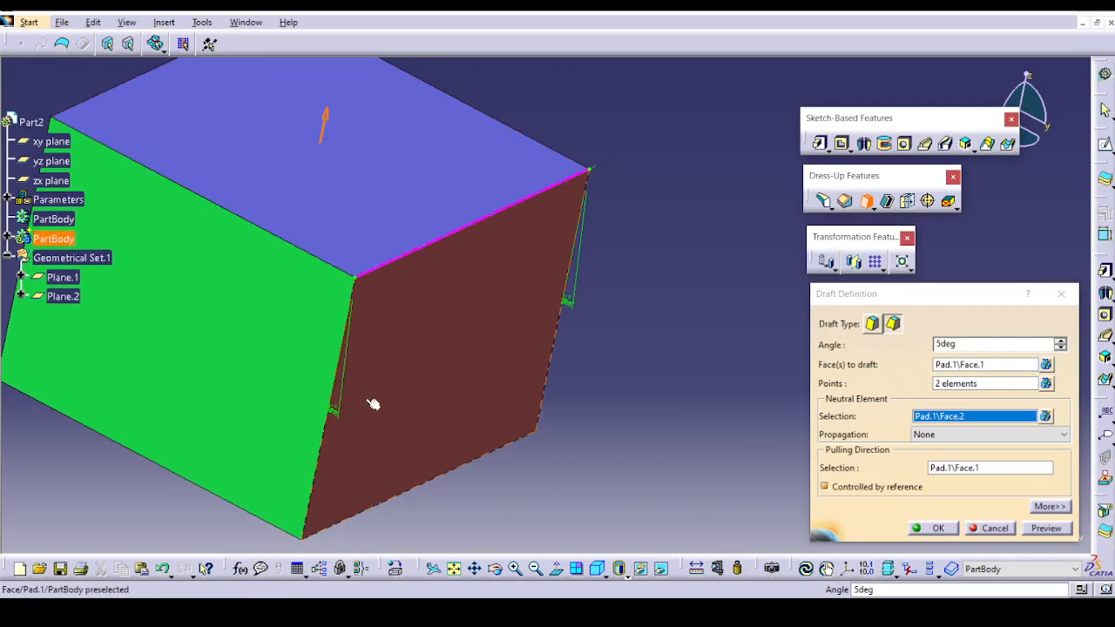
pyautogui.doubleClick(334, 412)
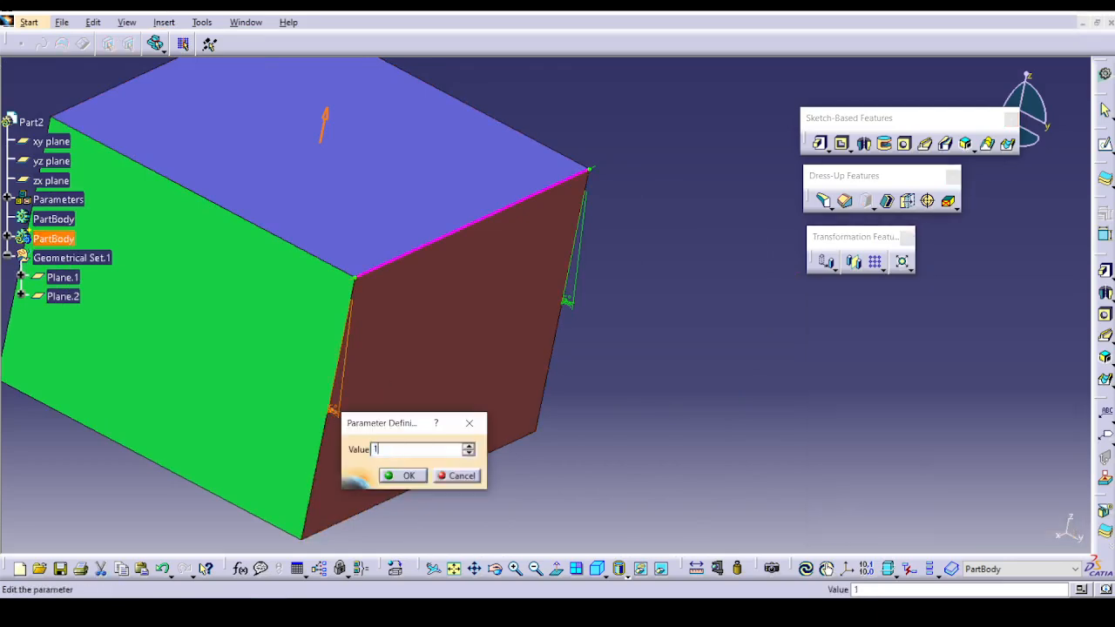
pyautogui.click(403, 478)
pyautogui.click(1039, 529)
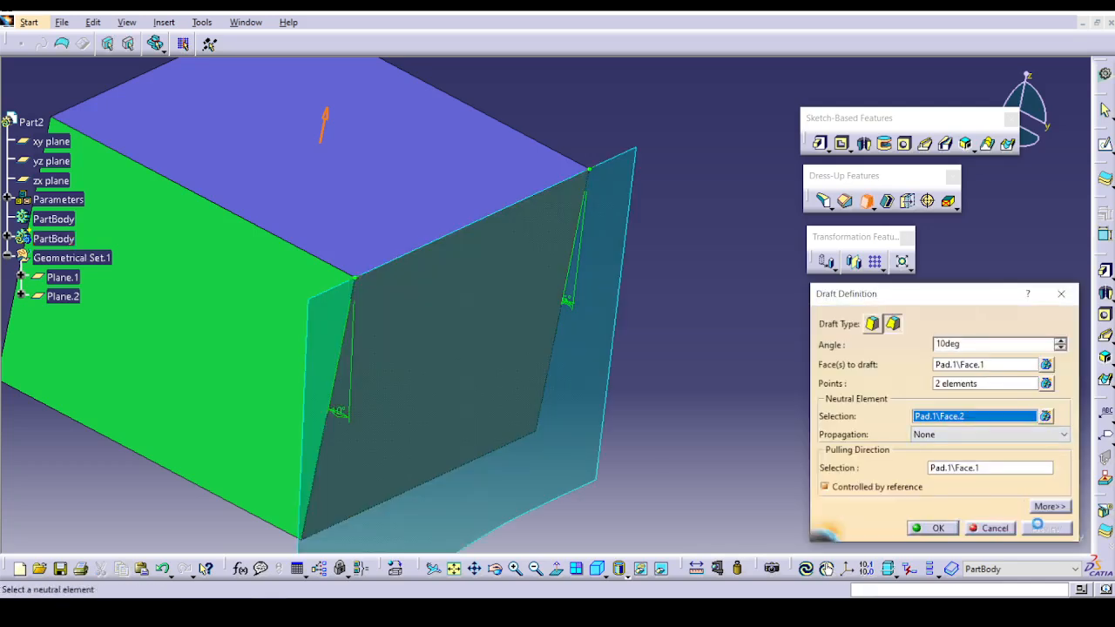
pyautogui.click(932, 528)
# Edit the variable draft and add a point on the neutral edge, about 29.7 mm along the curve from its far end.
pyautogui.moveTo(824, 468); pyautogui.dragTo(580, 309, button='middle')
pyautogui.doubleClick(580, 309)
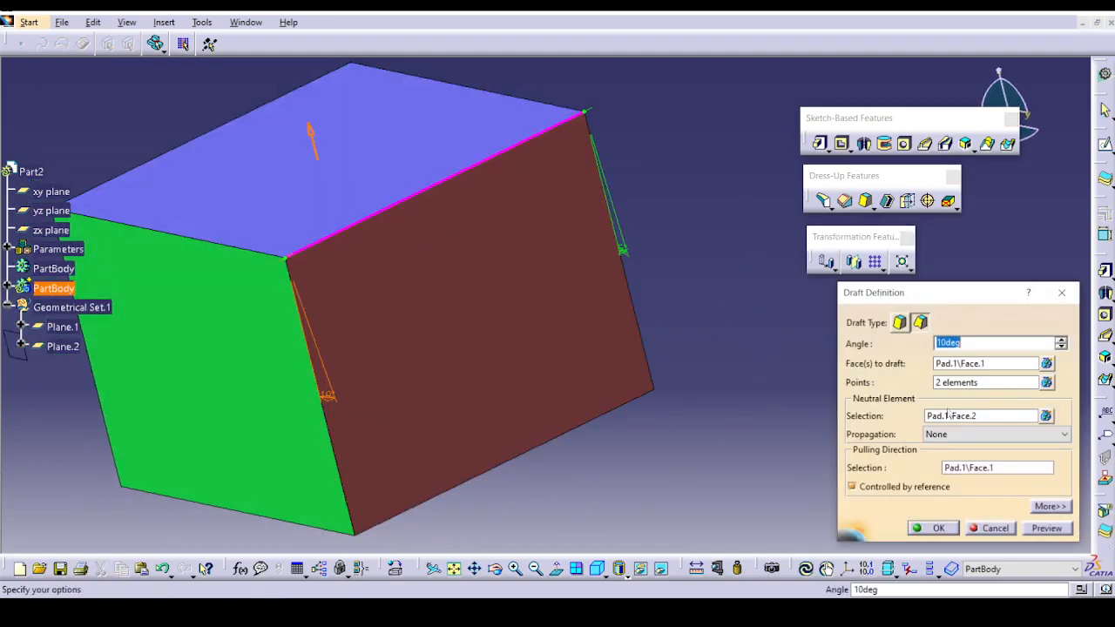
pyautogui.rightClick(989, 385)
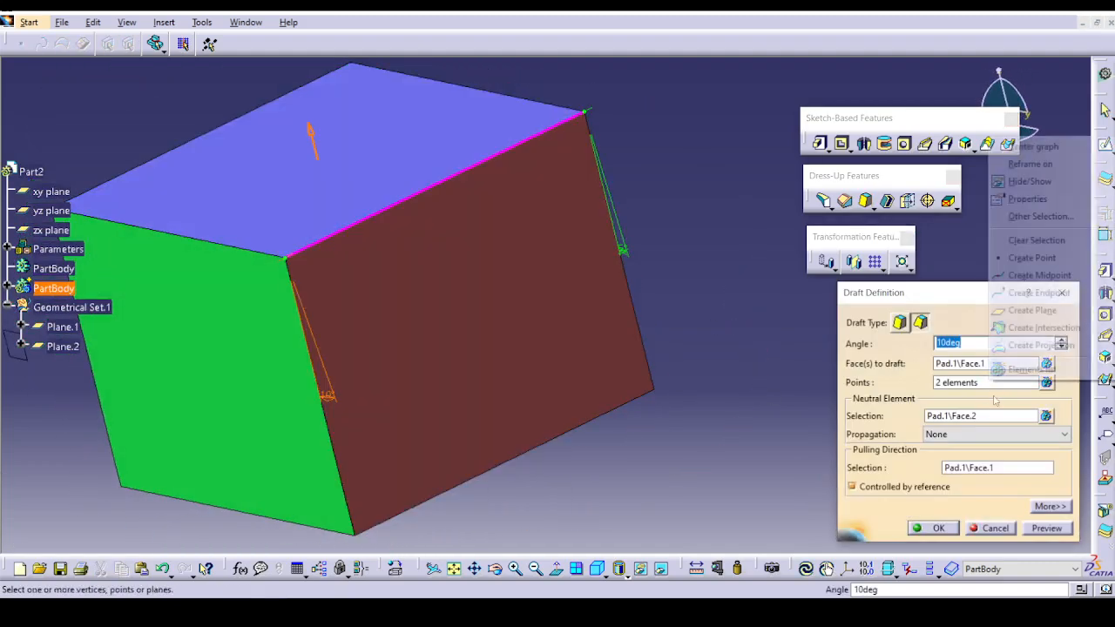
pyautogui.click(1032, 258)
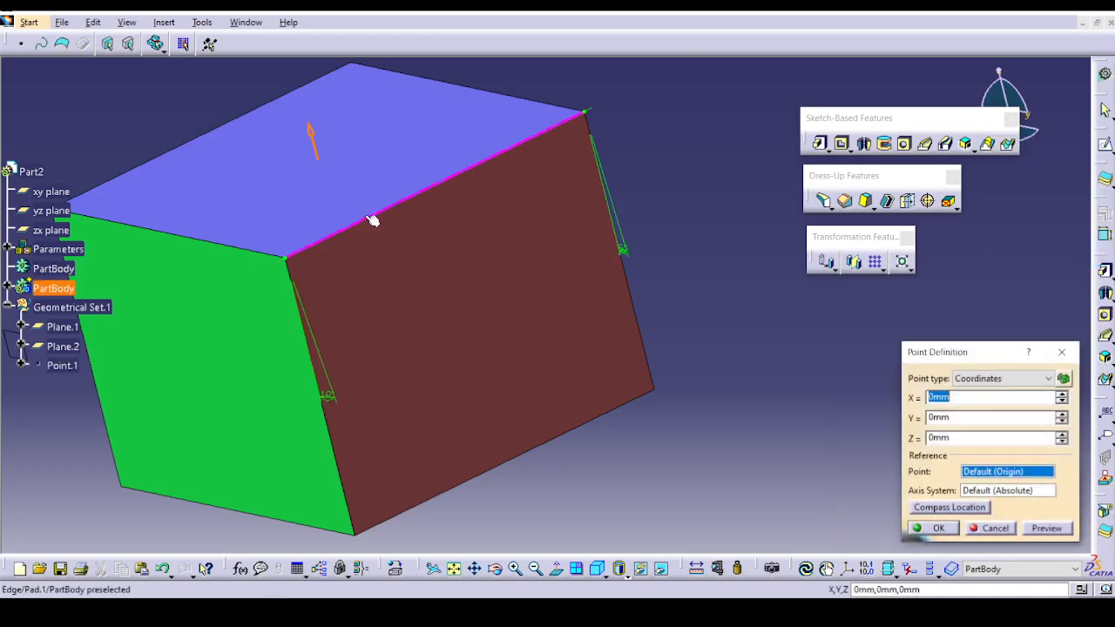
pyautogui.click(366, 218)
pyautogui.click(364, 222)
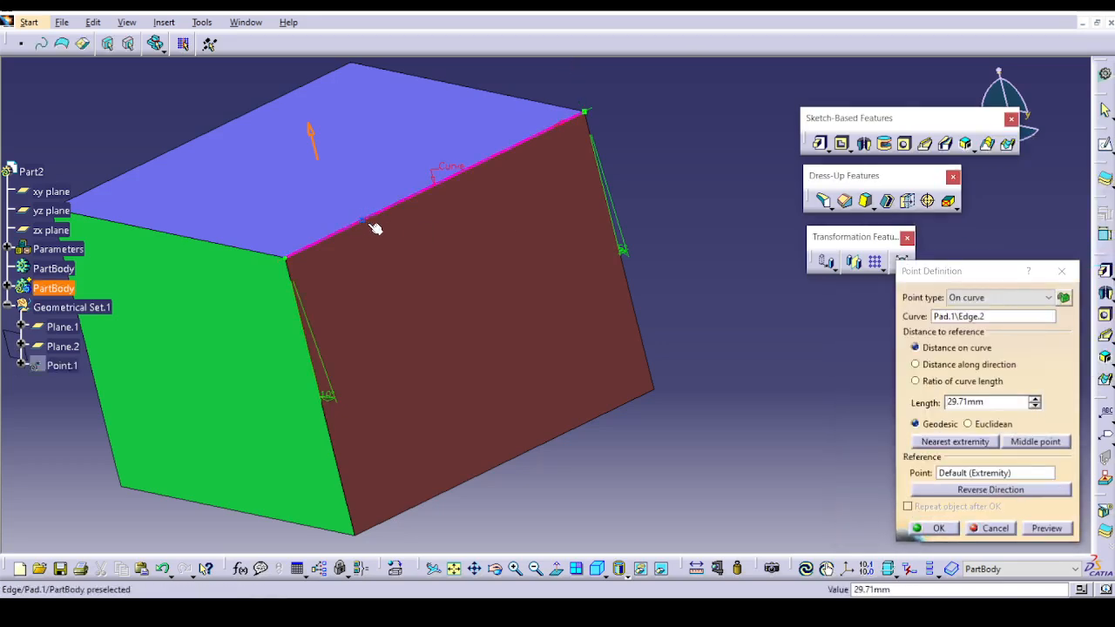
pyautogui.click(950, 533)
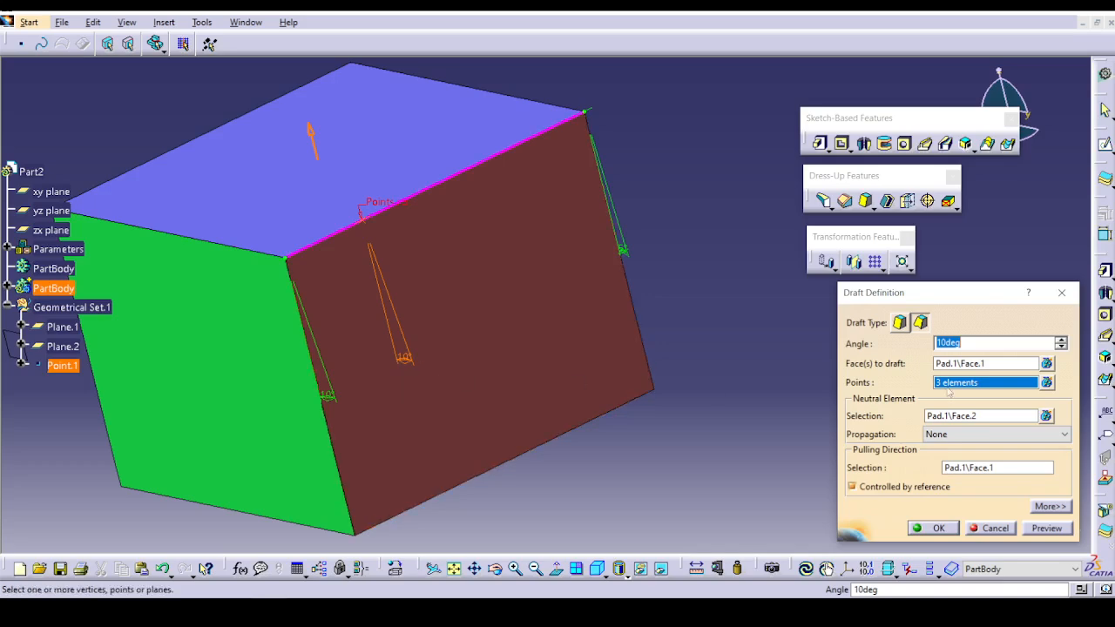
# Set the draft angle at the added edge point to 15 degrees, preview it and apply the change.
pyautogui.doubleClick(962, 343)
pyautogui.click(1041, 528)
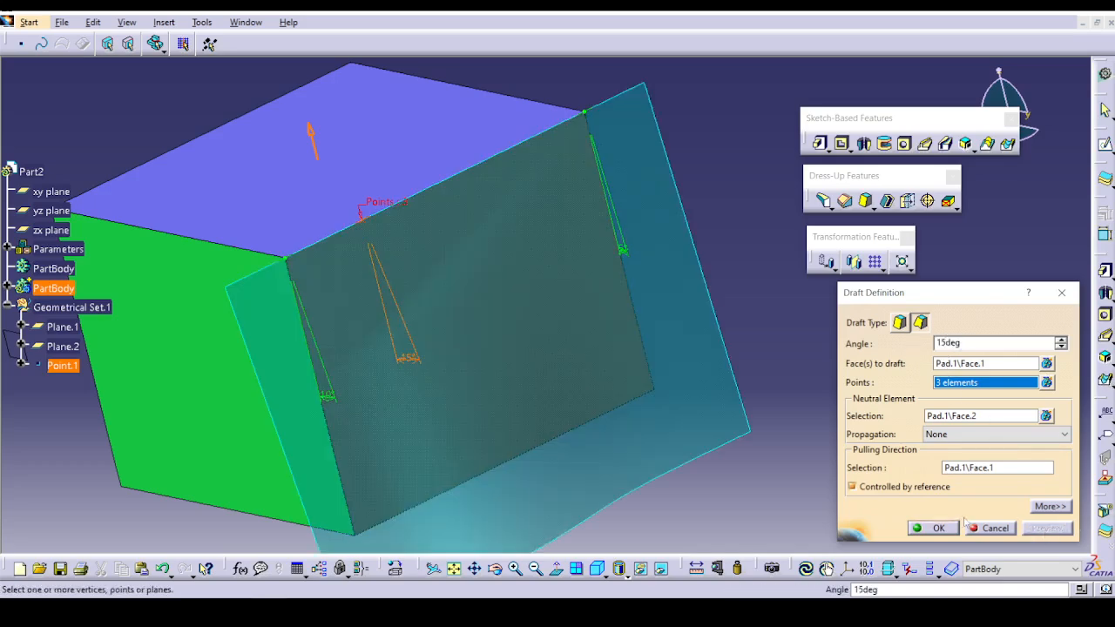
pyautogui.click(938, 528)
pyautogui.doubleClick(431, 367)
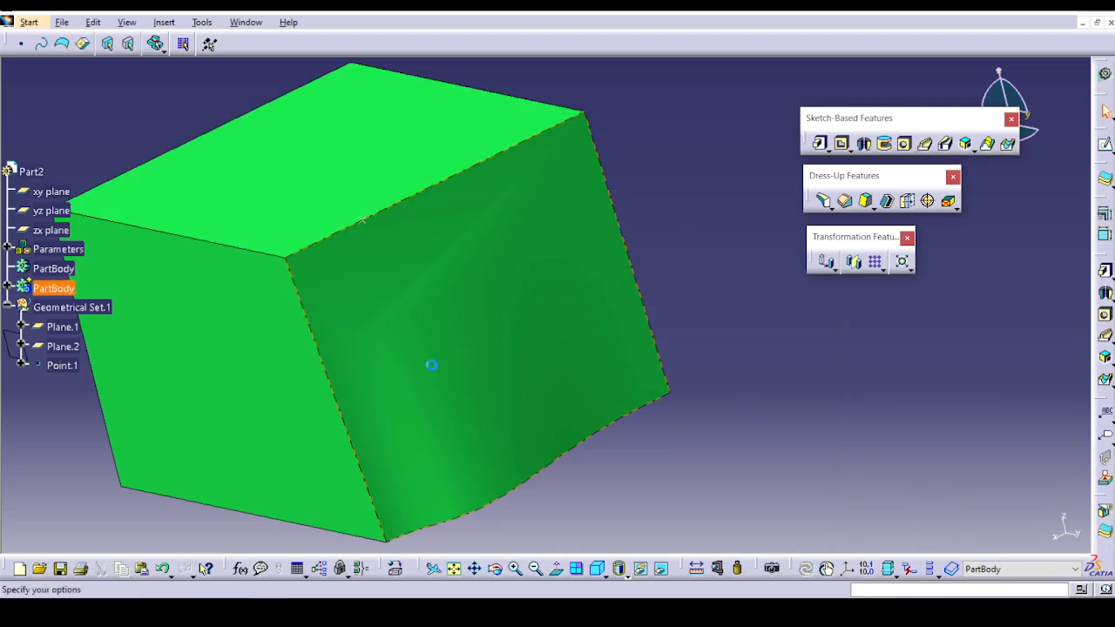
pyautogui.rightClick(985, 383)
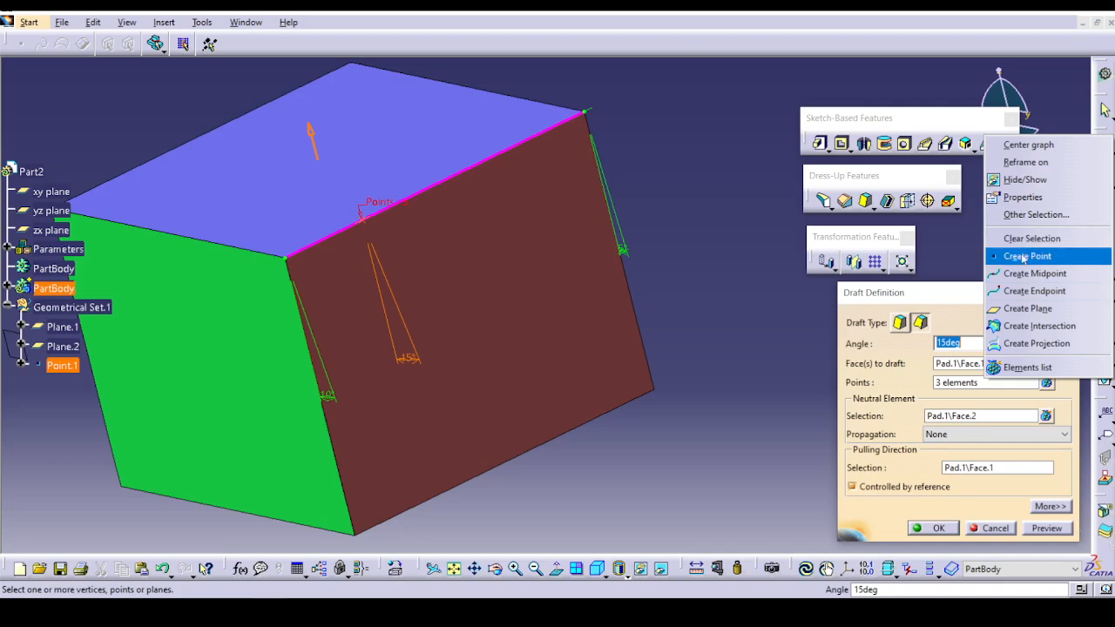
pyautogui.click(1030, 239)
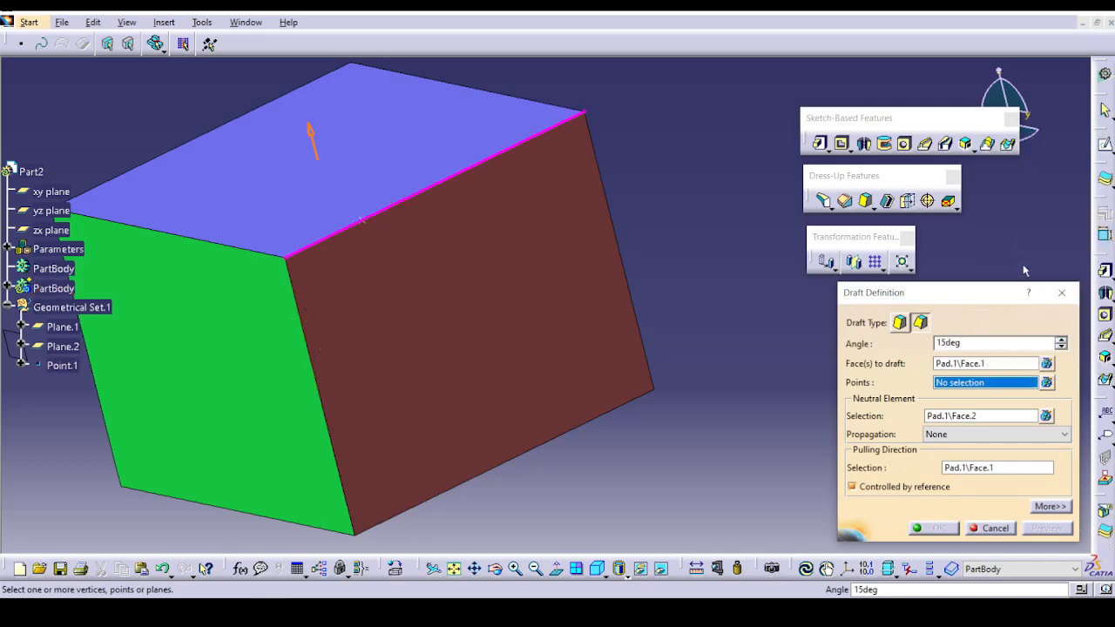
pyautogui.click(990, 528)
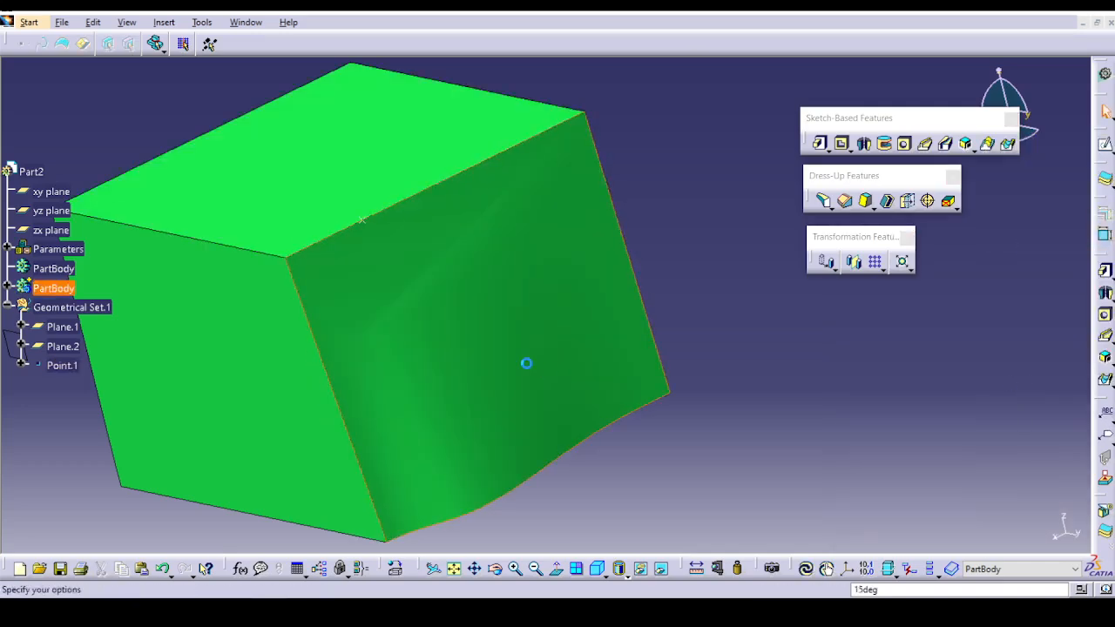
# Edit the variable draft and add a second point on the neutral edge, about 13.8 mm along the curve from its far end.
pyautogui.rightClick(957, 388)
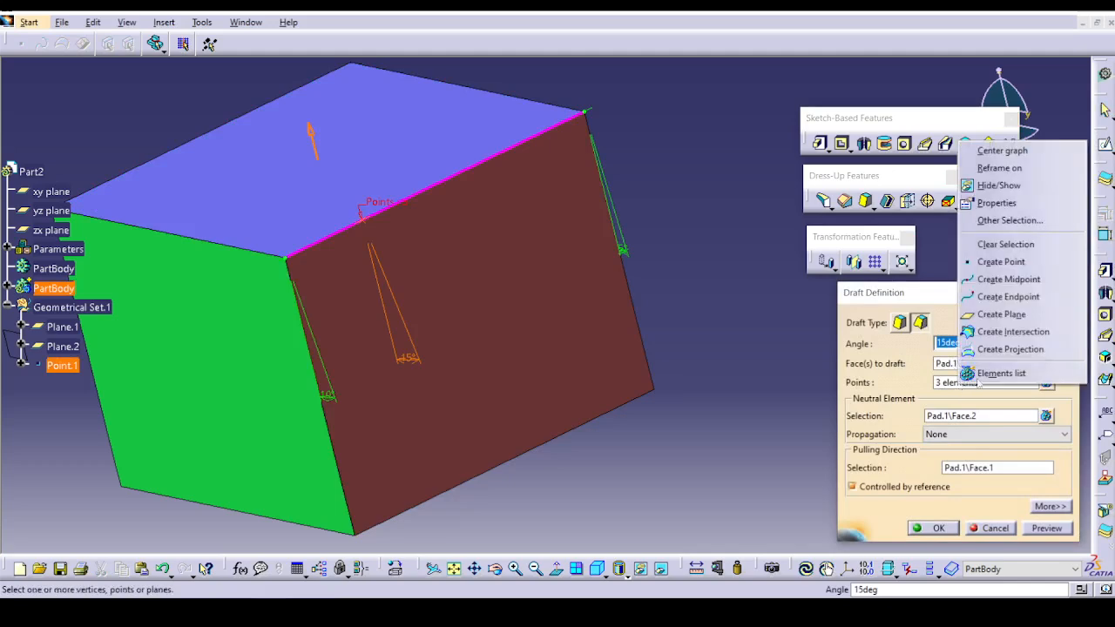
pyautogui.click(994, 263)
pyautogui.click(478, 176)
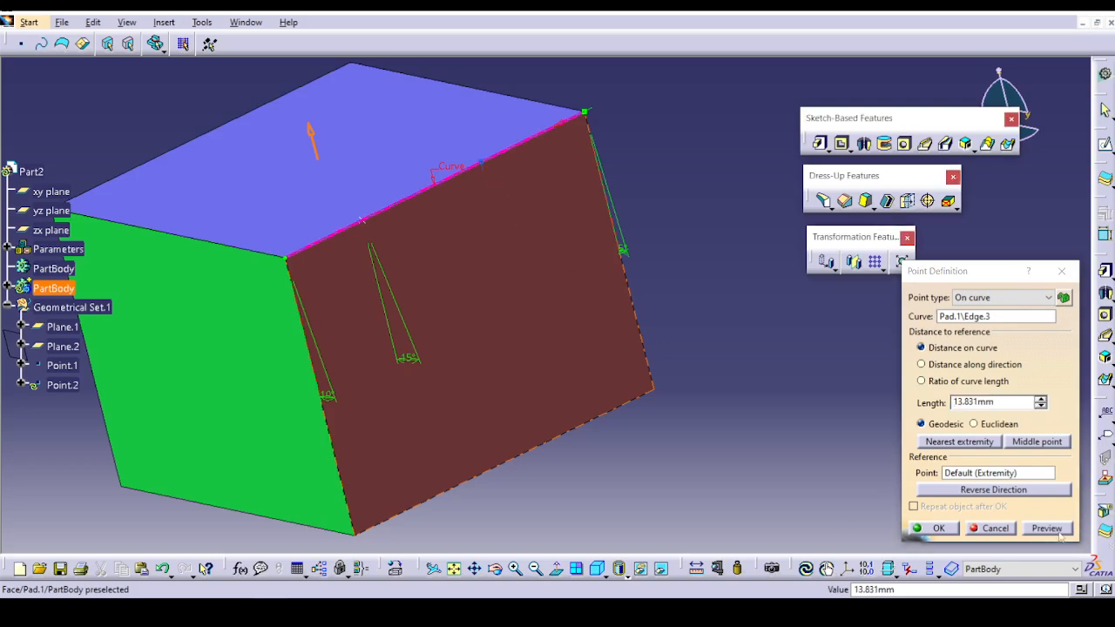
pyautogui.click(939, 528)
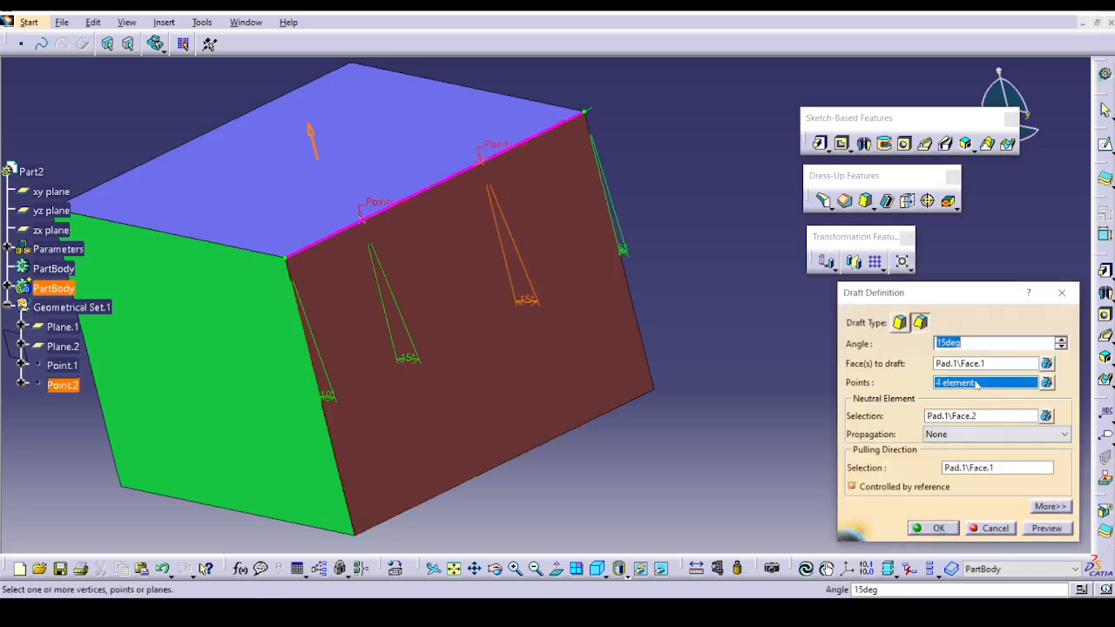
# Set the draft angle at the second added point to 20 degrees, preview it and apply the change.
pyautogui.write('20')
pyautogui.click(1050, 528)
pyautogui.click(946, 530)
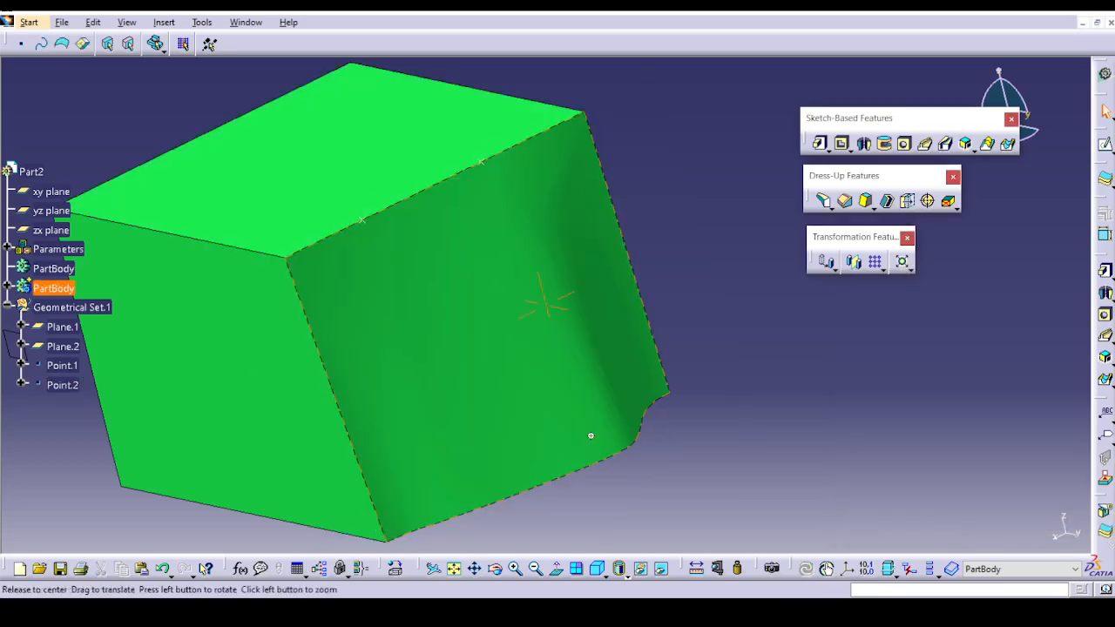
# Edit the variable draft and add Plane.2 and Plane.1 as its limiting elements.
pyautogui.moveTo(591, 435); pyautogui.dragTo(647, 400, button='middle')
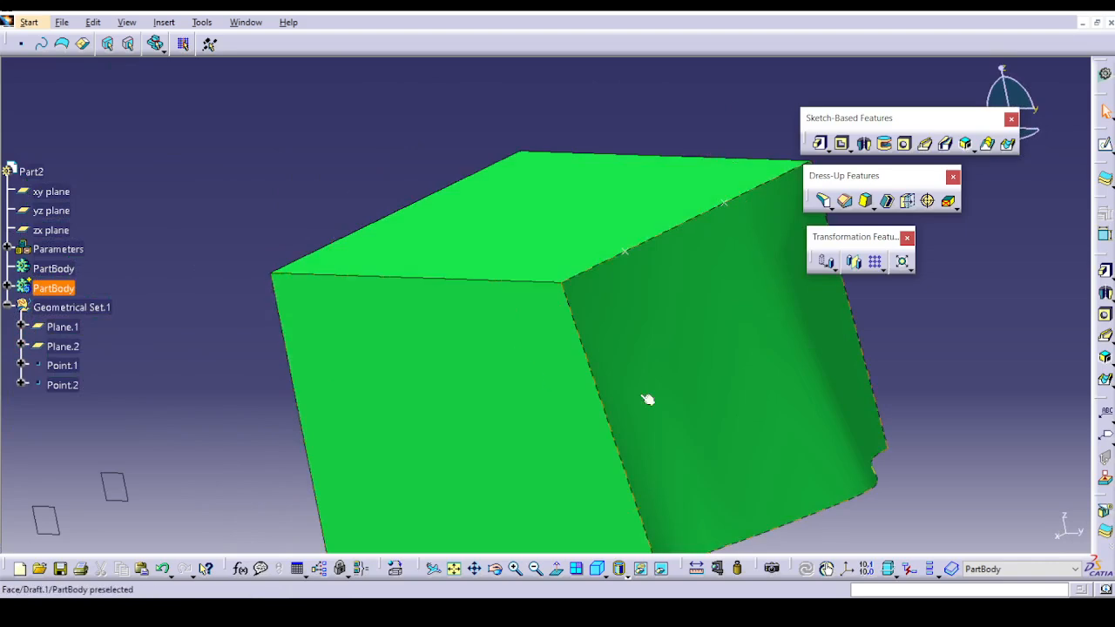
pyautogui.doubleClick(647, 400)
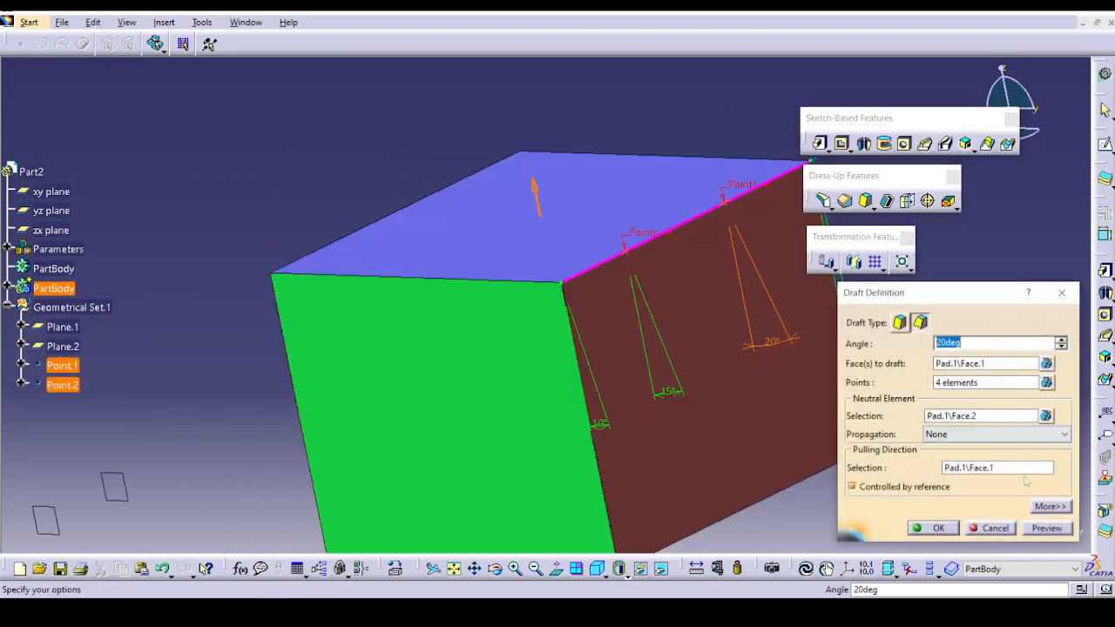
pyautogui.click(1049, 507)
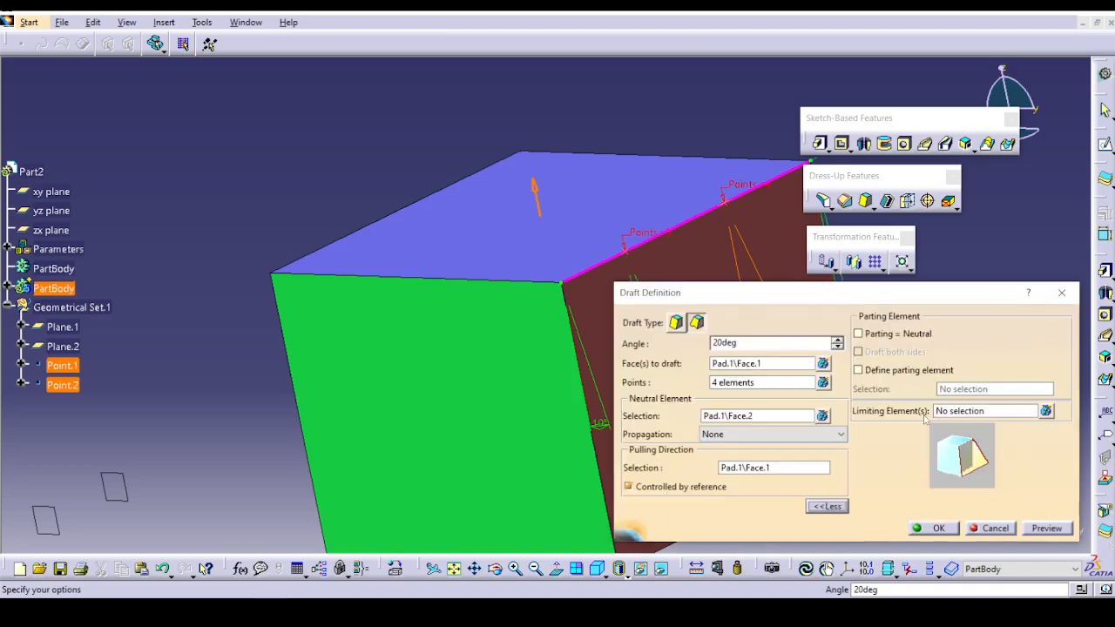
pyautogui.click(972, 412)
pyautogui.moveTo(667, 466); pyautogui.dragTo(314, 309, button='middle')
pyautogui.click(312, 306)
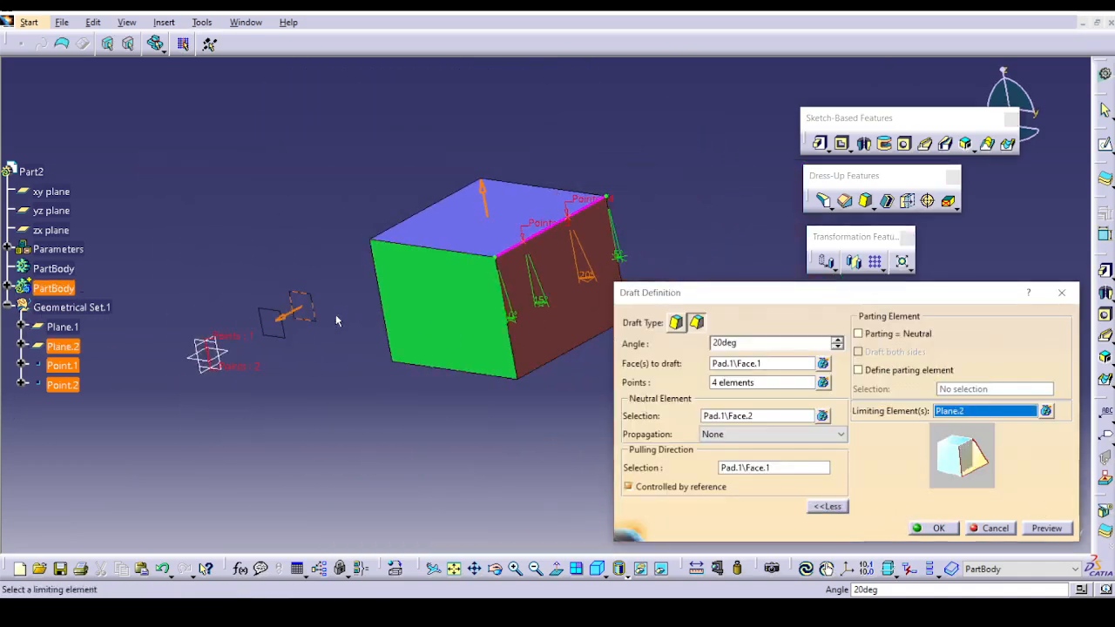
pyautogui.click(286, 322)
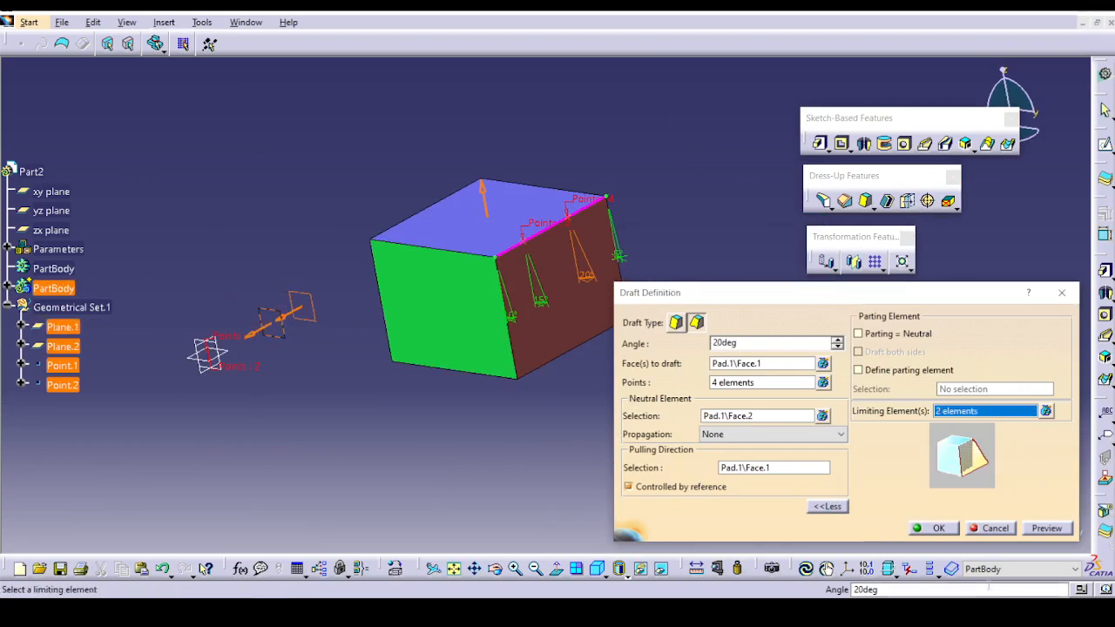
# Preview the limited draft, reverse the limiting direction at Plane.1 so it points towards Plane.2, and apply the change.
pyautogui.click(1037, 527)
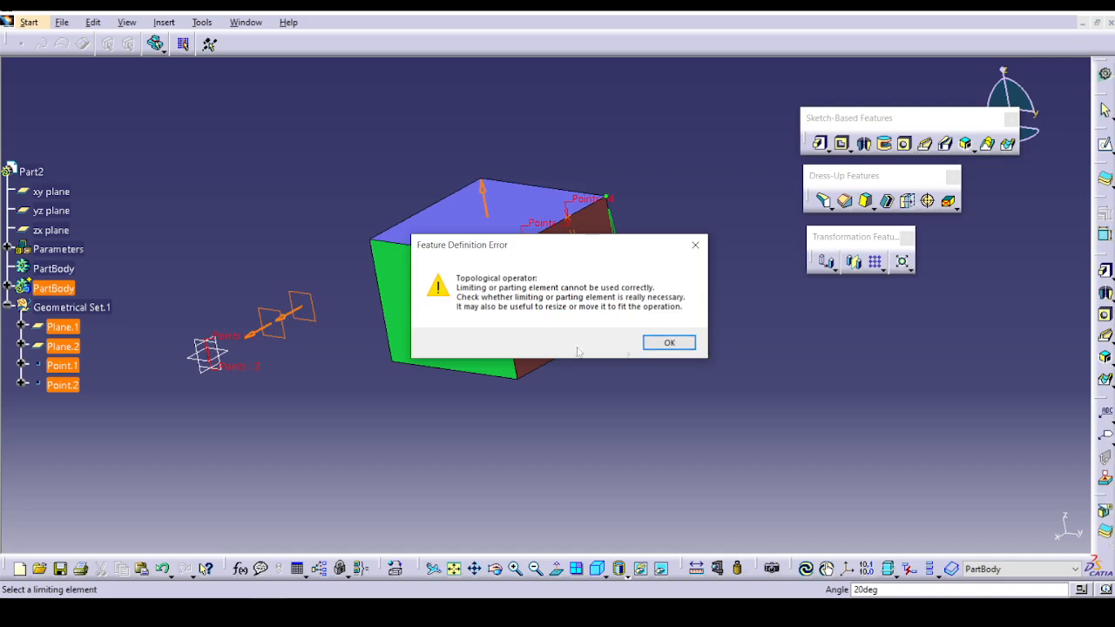
pyautogui.click(647, 343)
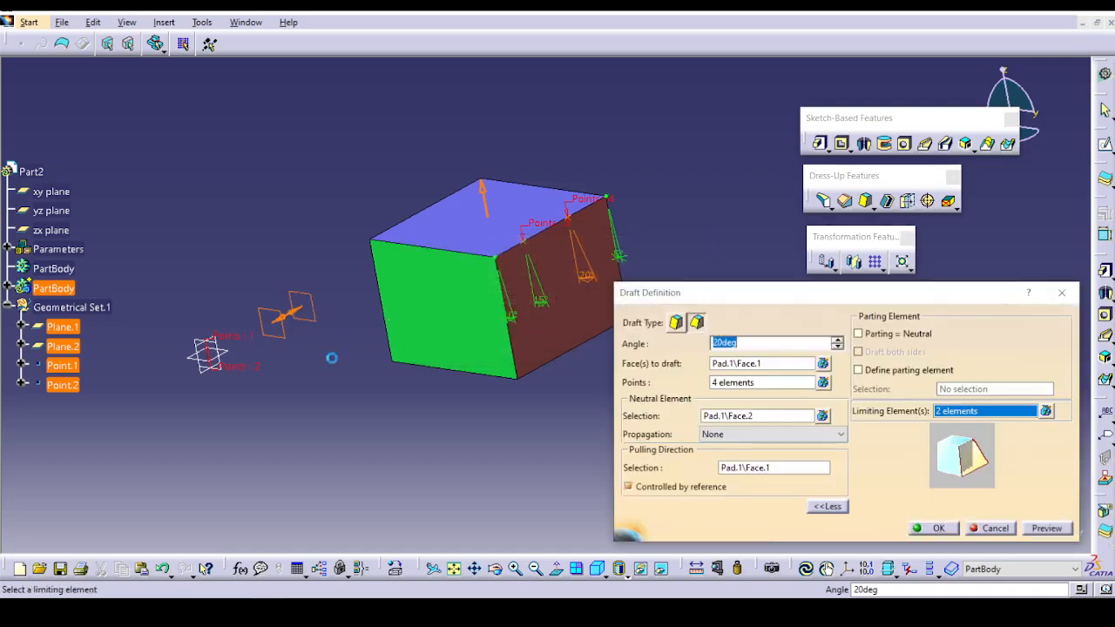
pyautogui.click(1047, 529)
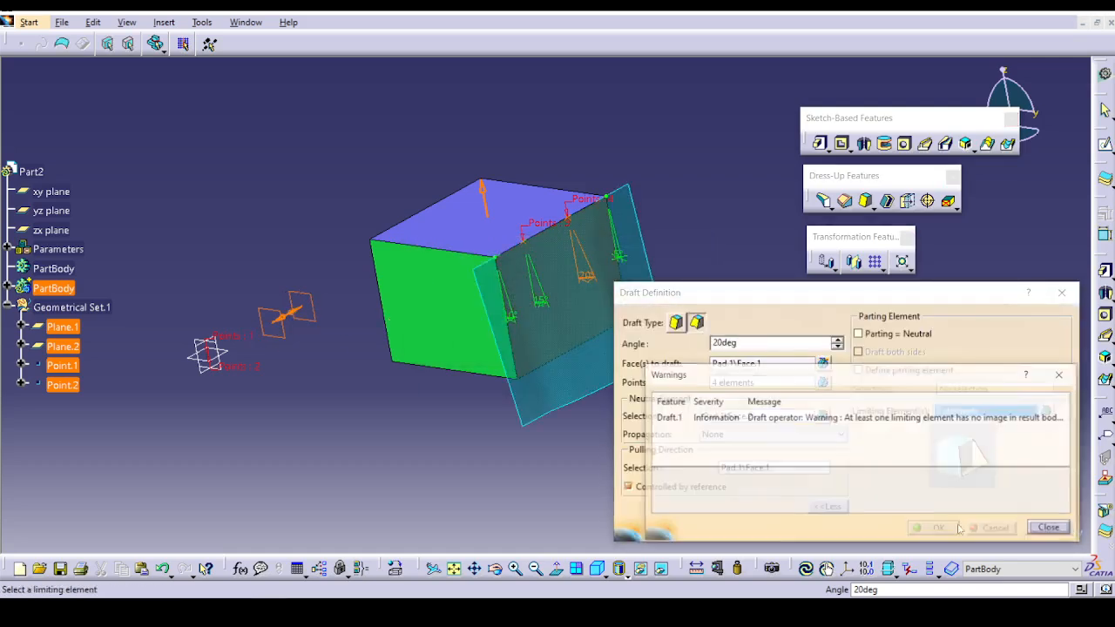
pyautogui.click(1054, 530)
pyautogui.click(927, 528)
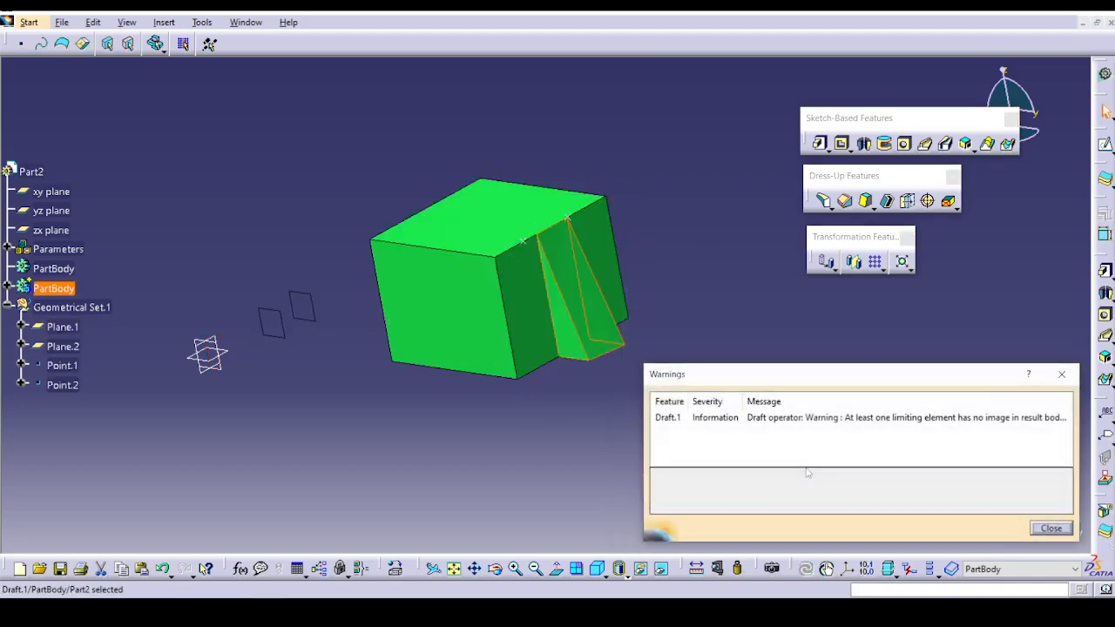
pyautogui.click(1053, 529)
# Add a 5 mm edge fillet to the block's top edge adjacent to the drafted side.
pyautogui.moveTo(777, 441); pyautogui.dragTo(847, 365, button='middle')
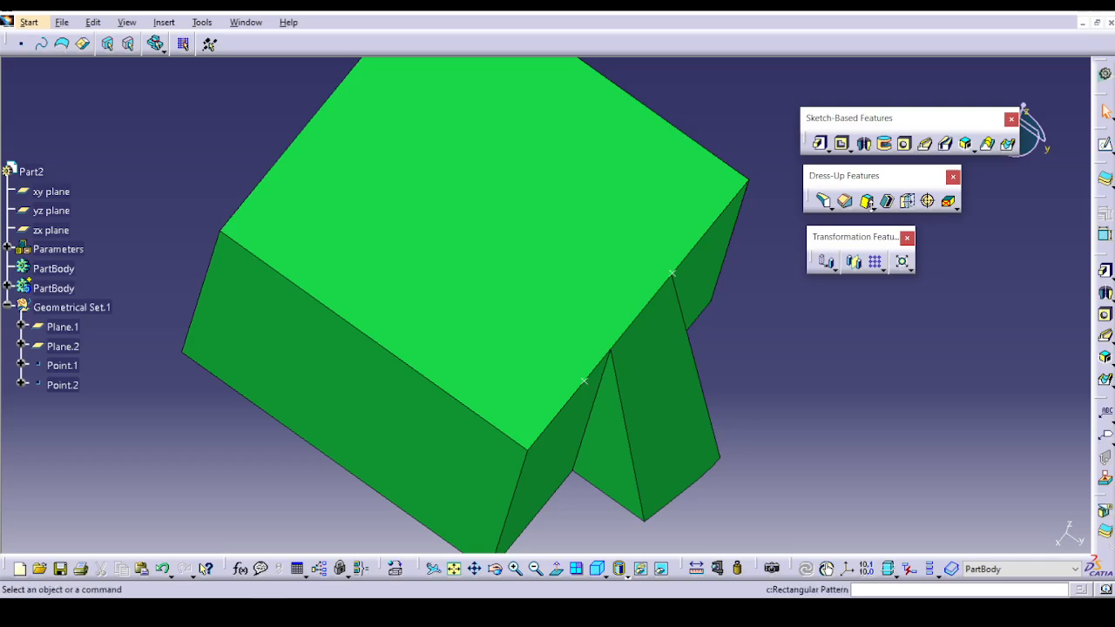
pyautogui.click(891, 208)
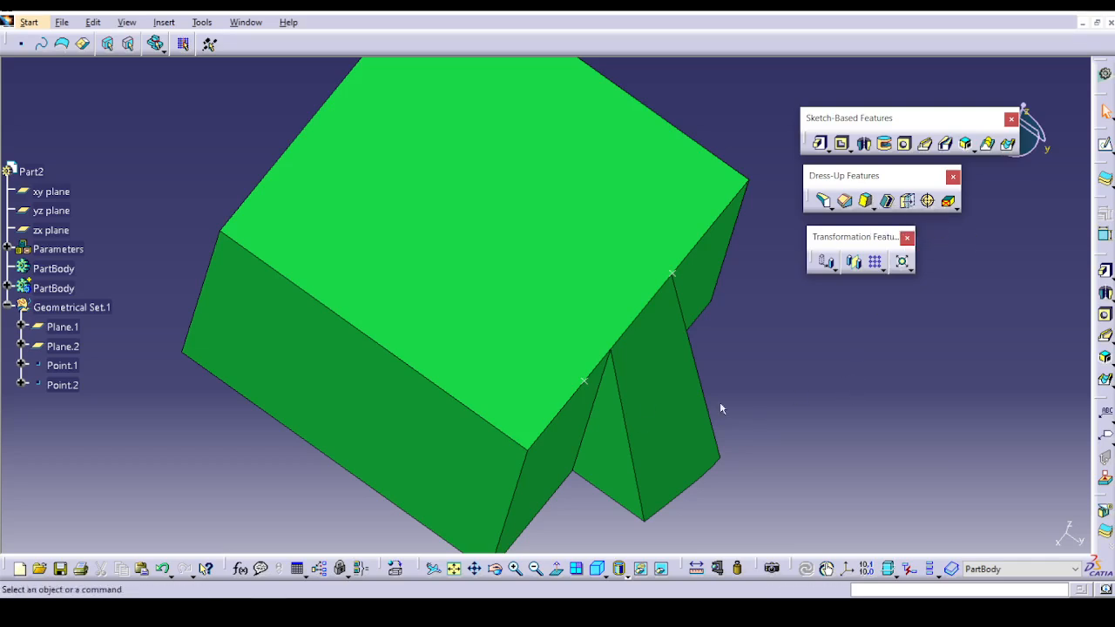
pyautogui.click(827, 206)
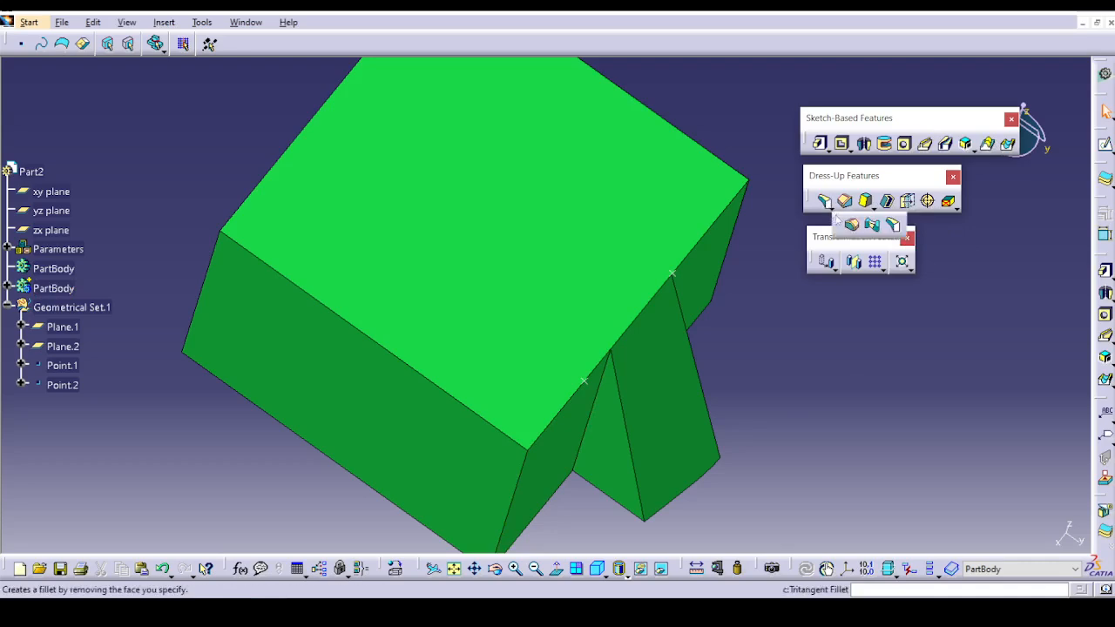
pyautogui.click(424, 377)
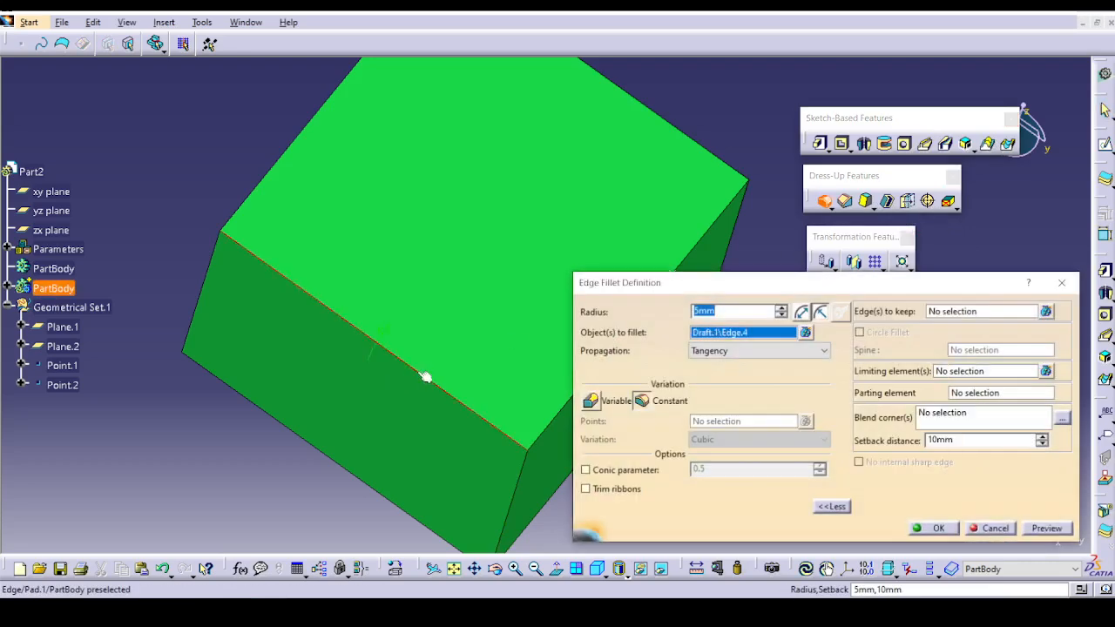
pyautogui.click(931, 533)
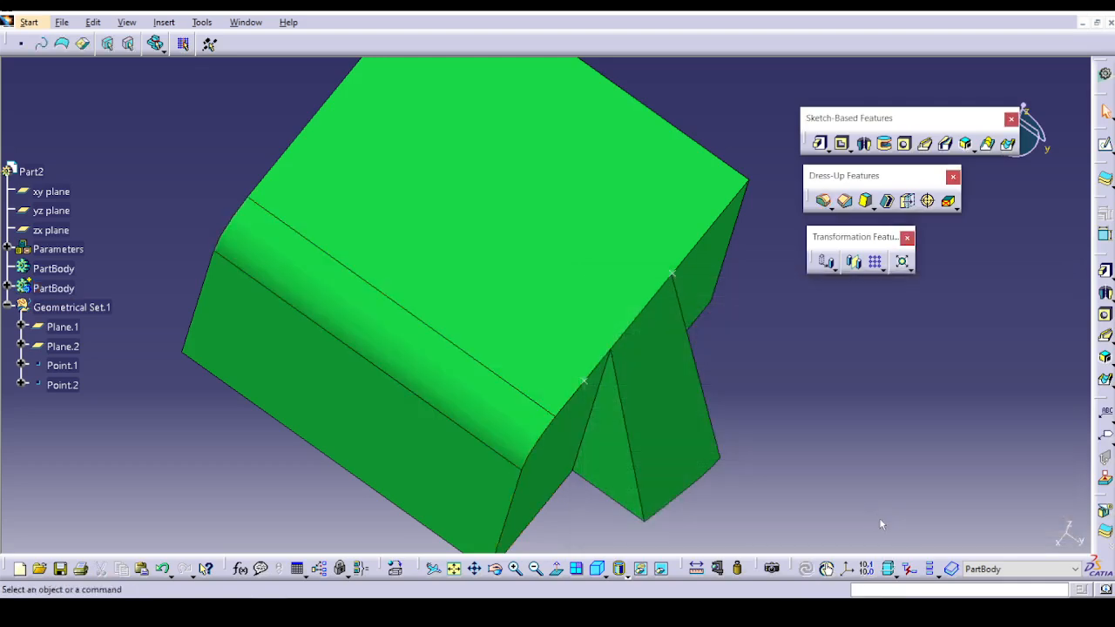
# Create a reflect line draft from the fillet face with a 50-degree angle, preview it and apply it.
pyautogui.keyDown('ctrl'); pyautogui.moveTo(828, 468); pyautogui.dragTo(858, 323, button='middle'); pyautogui.keyUp('ctrl')
pyautogui.scroll(1, 858, 323)
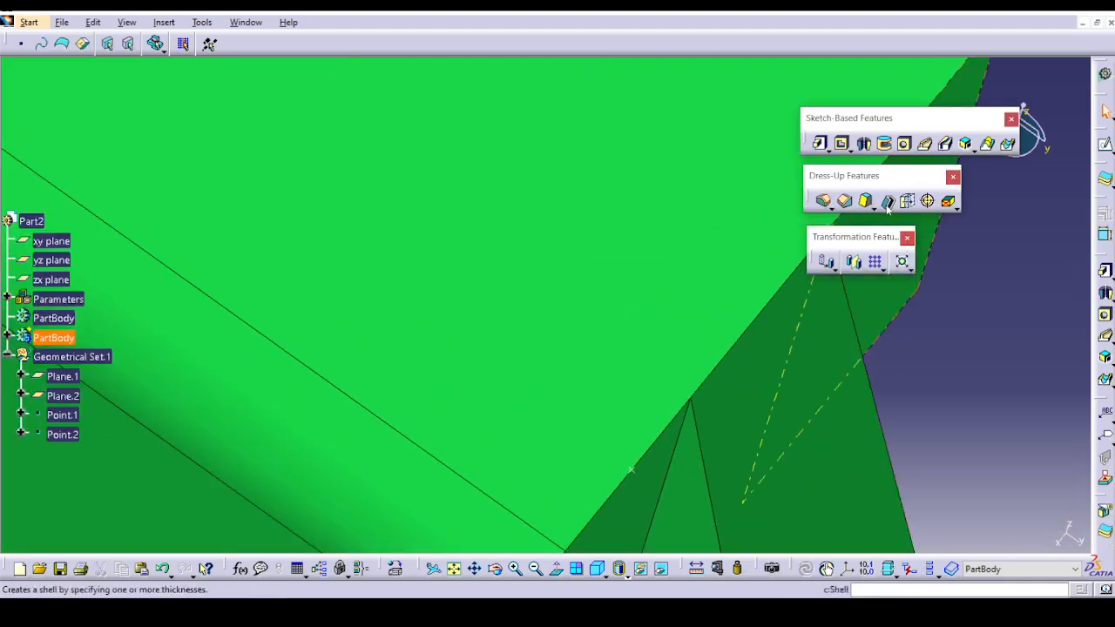
pyautogui.click(870, 207)
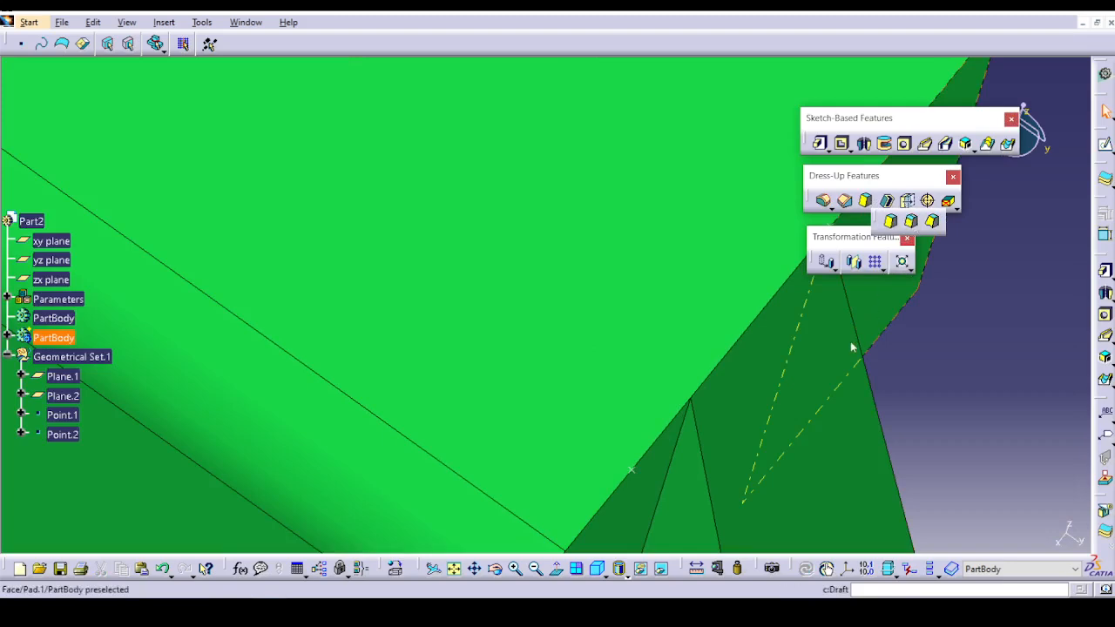
pyautogui.click(914, 228)
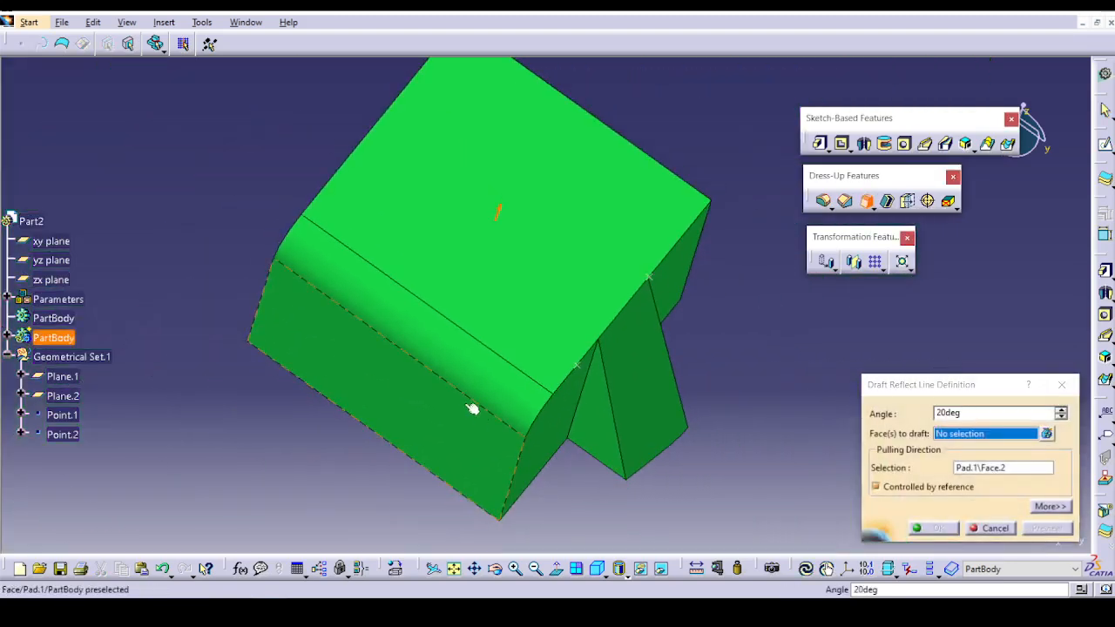
pyautogui.click(468, 378)
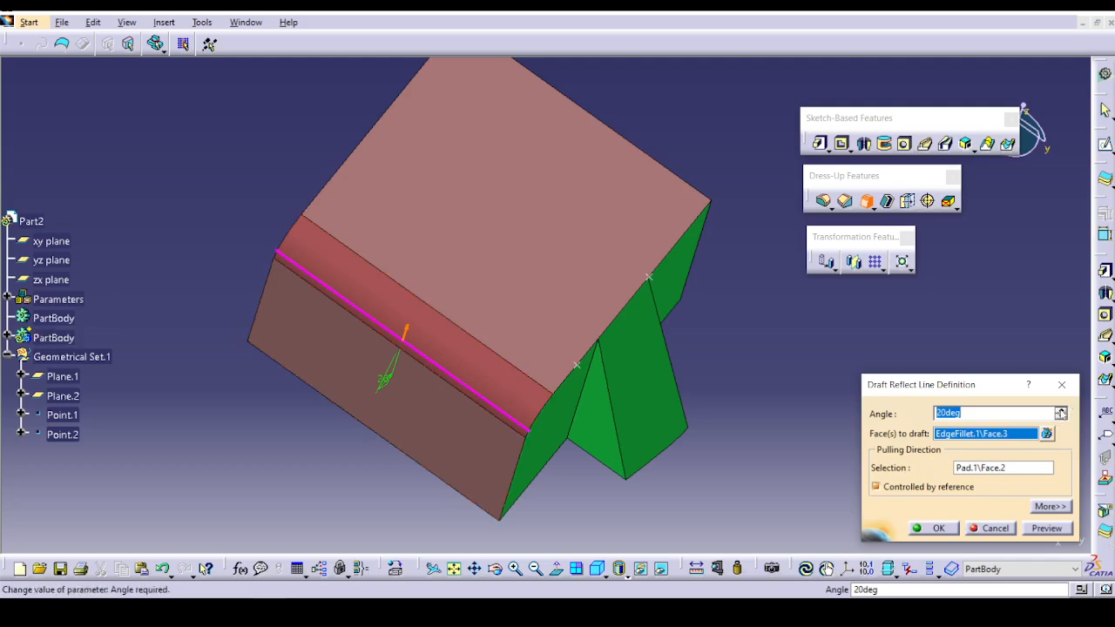
pyautogui.click(1062, 410)
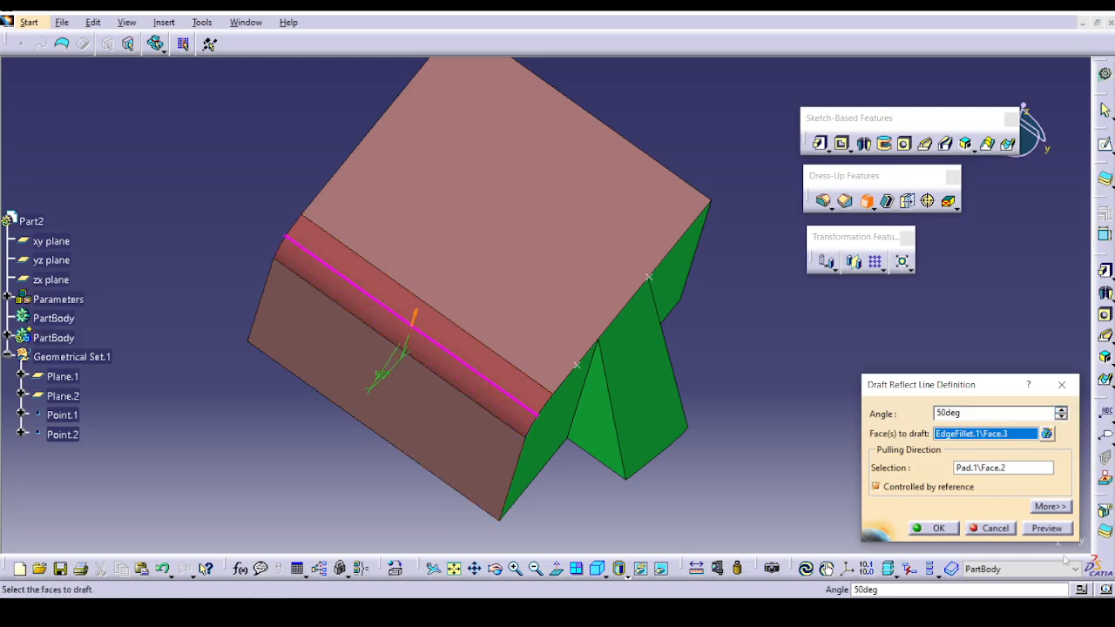
pyautogui.click(1045, 530)
pyautogui.click(931, 528)
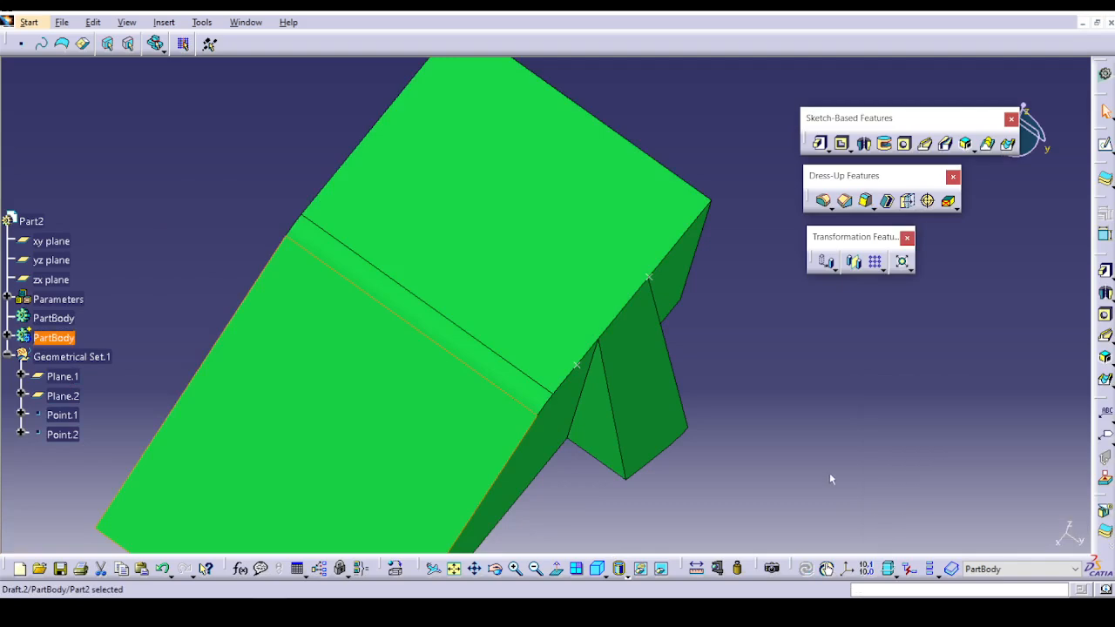
pyautogui.moveTo(829, 473); pyautogui.dragTo(651, 312, button='middle')
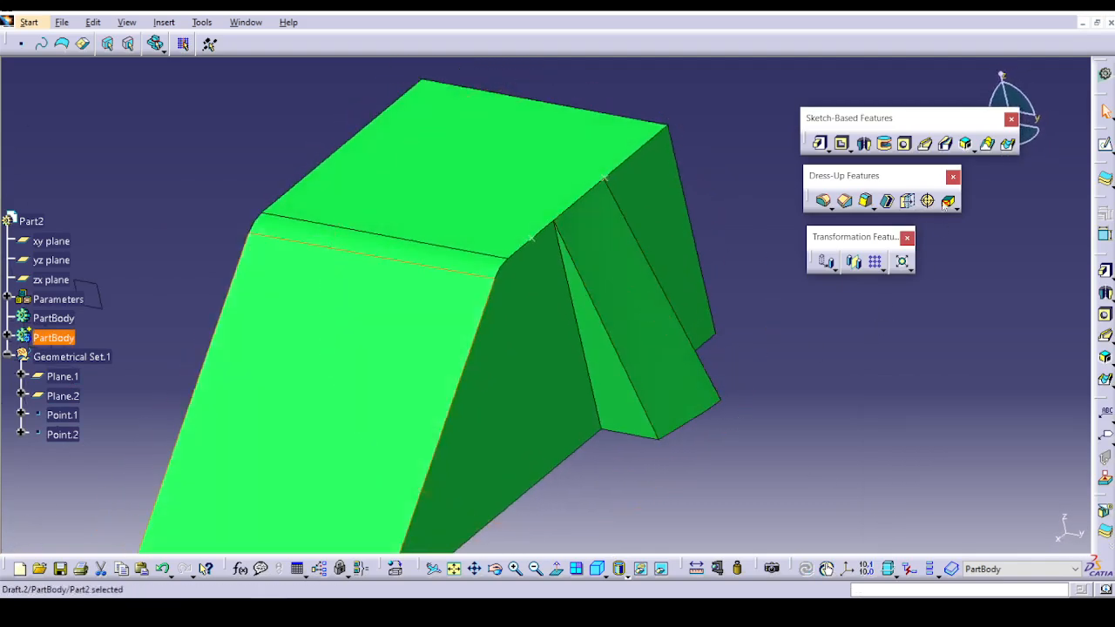
pyautogui.click(889, 207)
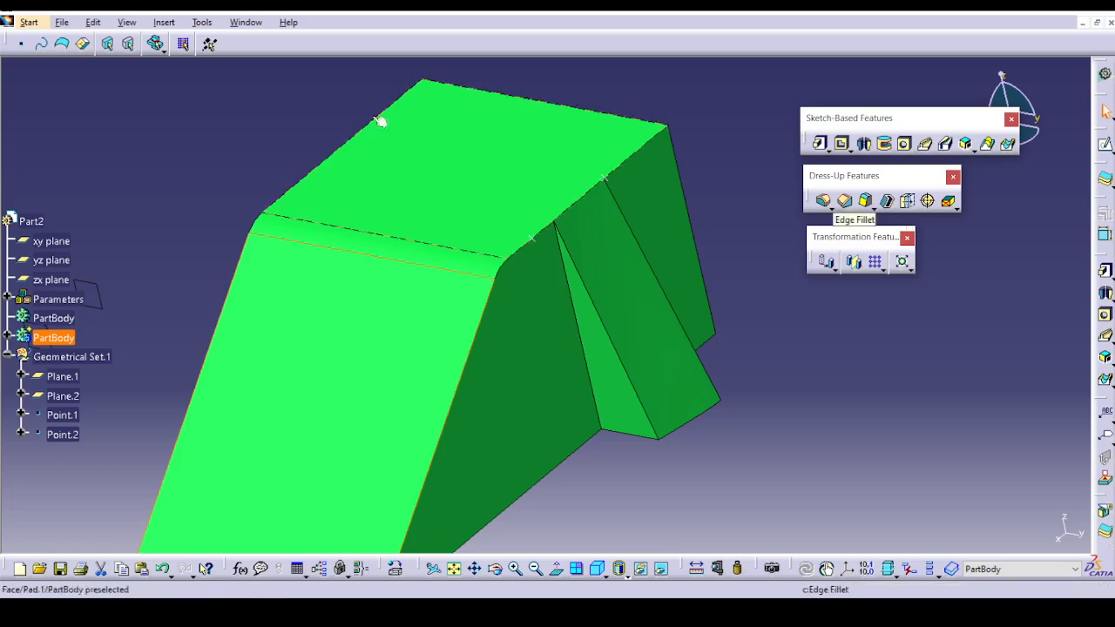
# Open Ex-1Shelling_a_part_JA.CATPart from the Shell folder under DressUp Feature.
pyautogui.click(58, 23)
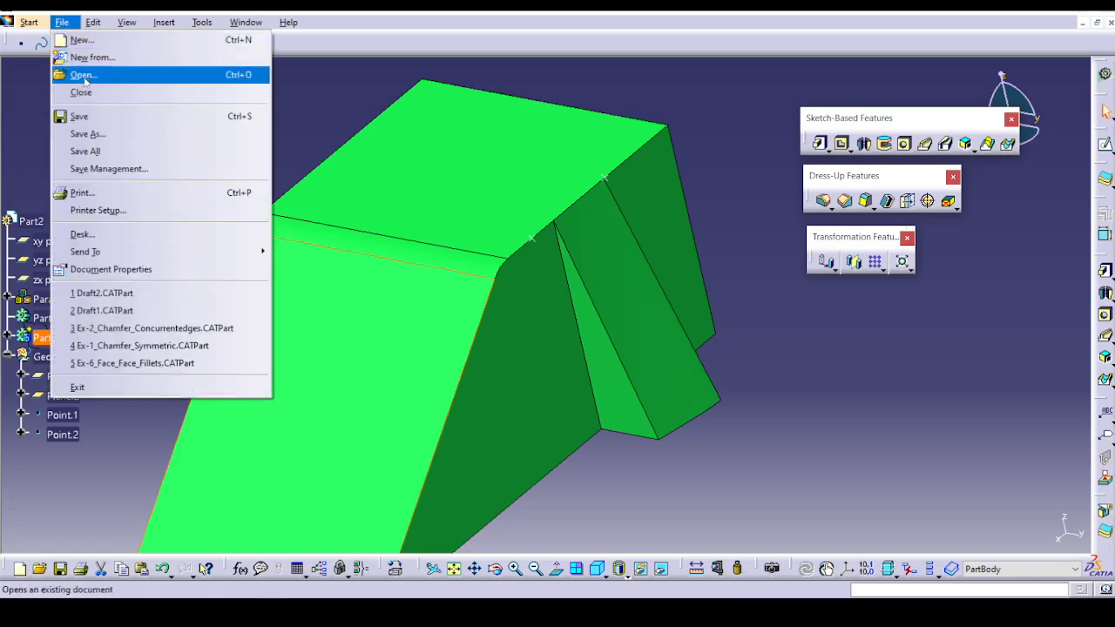
pyautogui.click(77, 73)
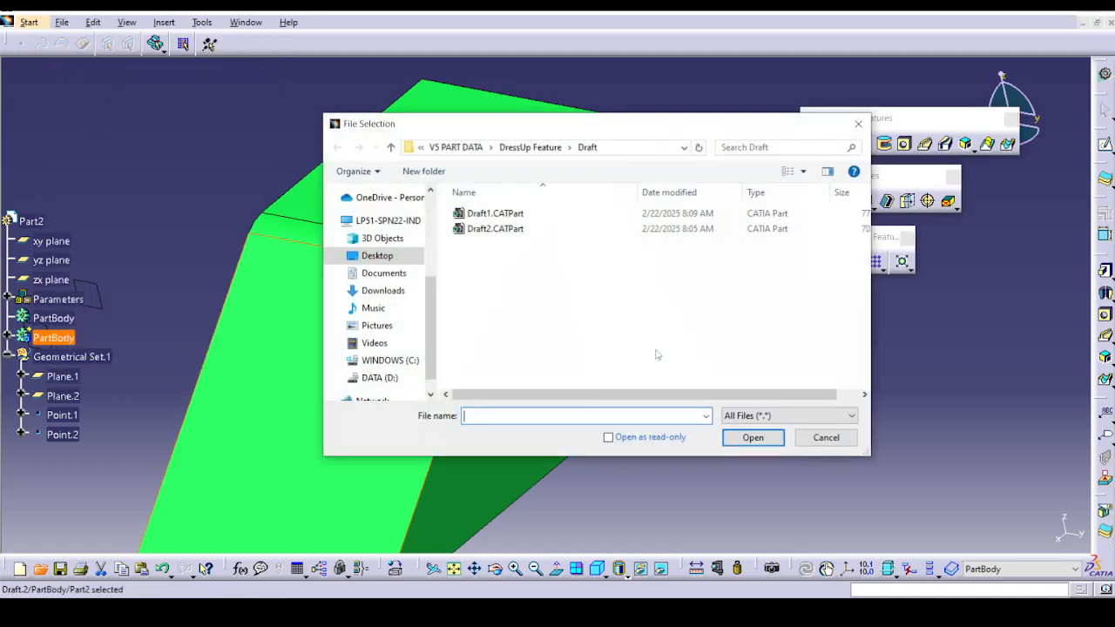
pyautogui.click(536, 150)
pyautogui.doubleClick(512, 259)
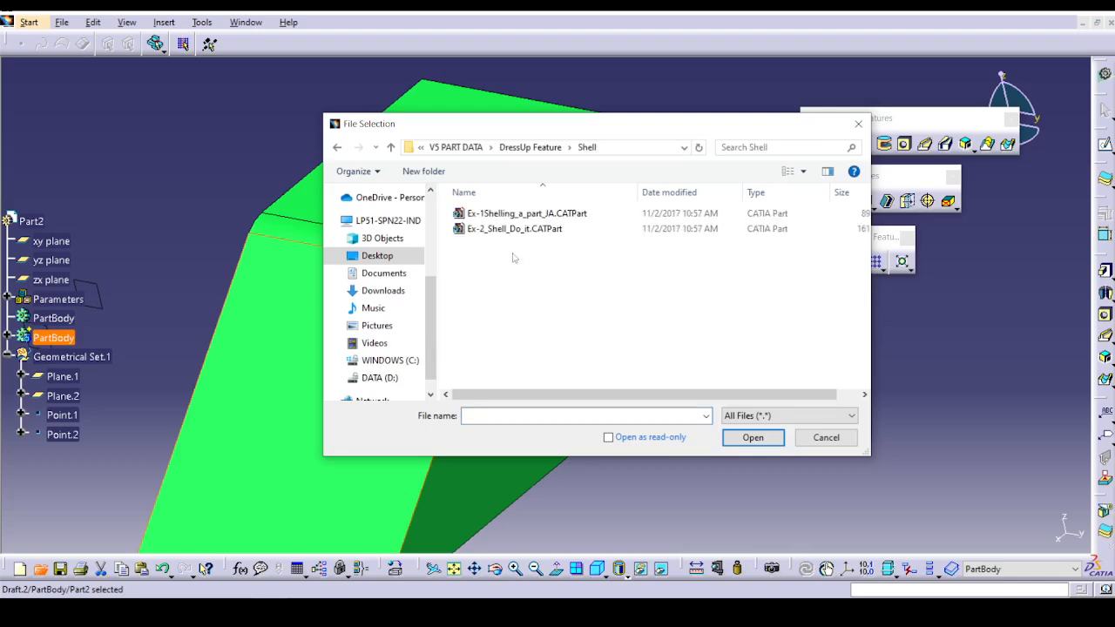
pyautogui.click(522, 213)
pyautogui.click(750, 438)
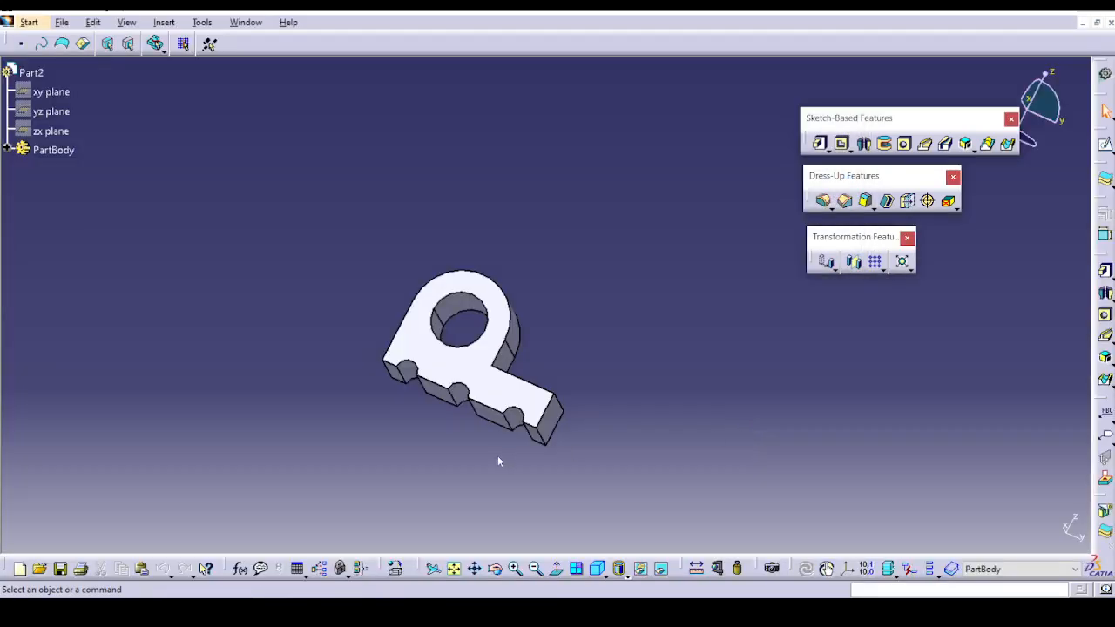
# Try to shell the part with a 3 mm inside thickness, selecting the seven faces along its notched base for removal.
pyautogui.moveTo(498, 456); pyautogui.dragTo(517, 364, button='middle')
pyautogui.click(884, 207)
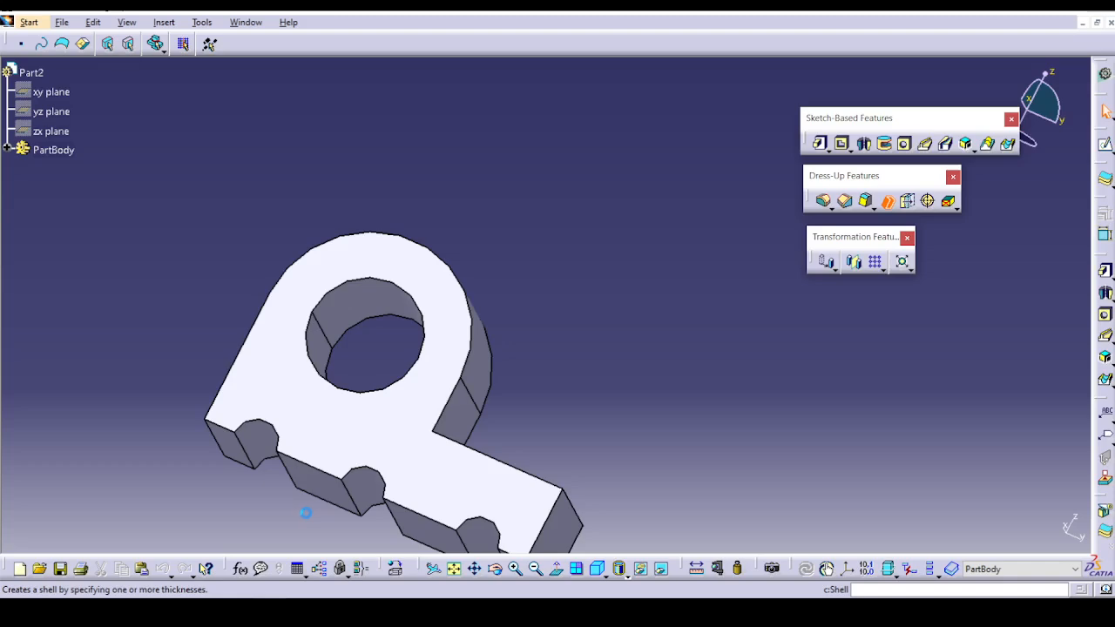
pyautogui.moveTo(305, 513); pyautogui.dragTo(371, 257, button='middle')
pyautogui.click(357, 261)
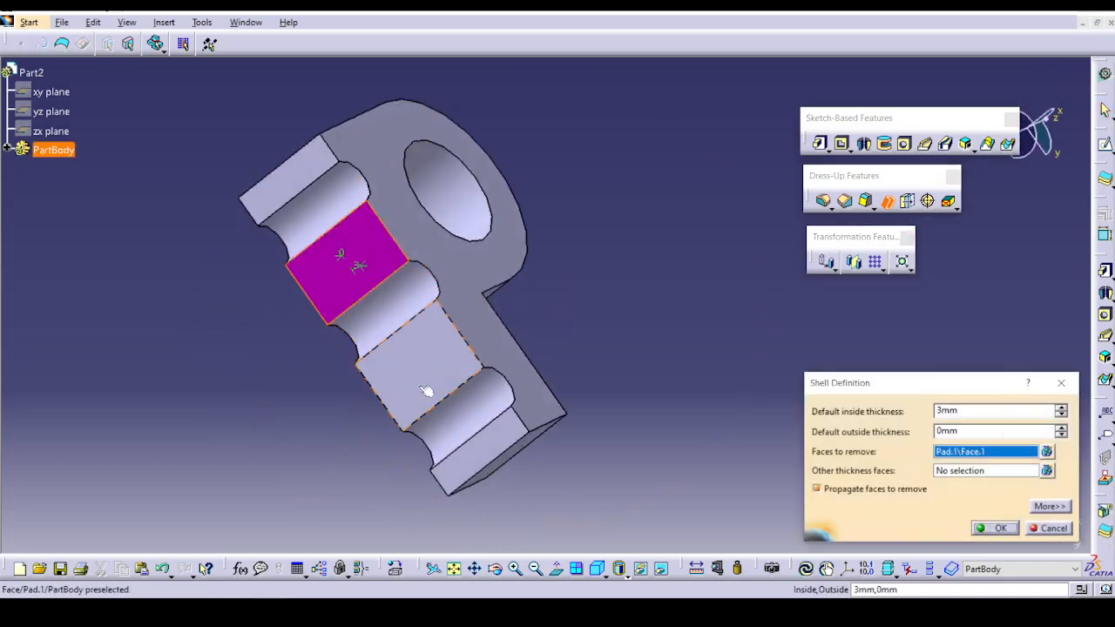
pyautogui.moveTo(427, 390); pyautogui.dragTo(390, 454, button='middle')
pyautogui.click(475, 262)
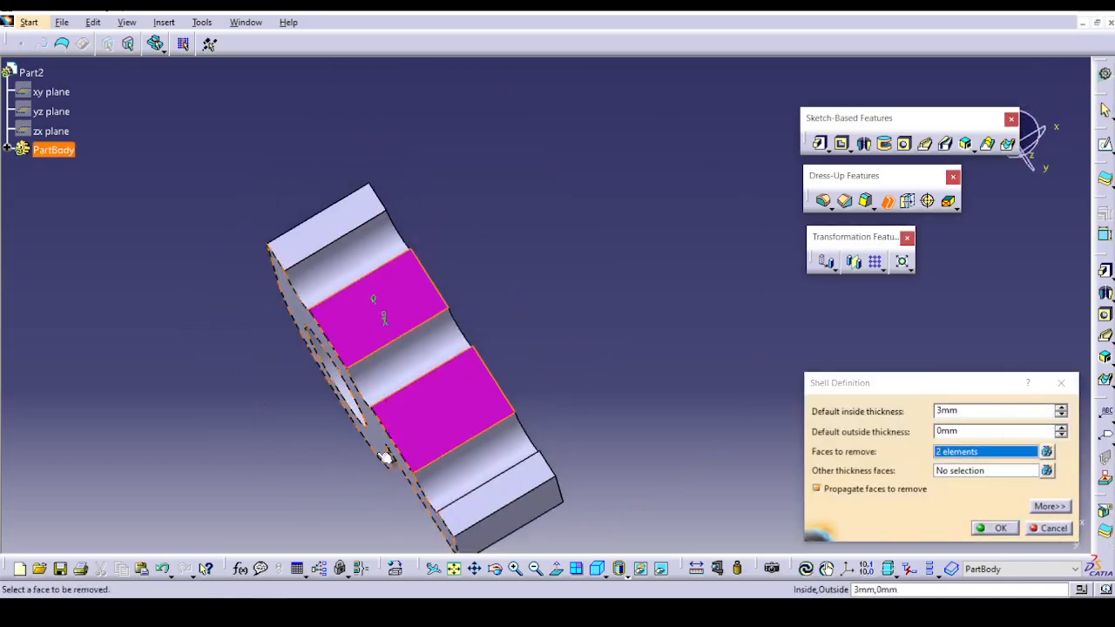
pyautogui.click(410, 368)
pyautogui.click(338, 241)
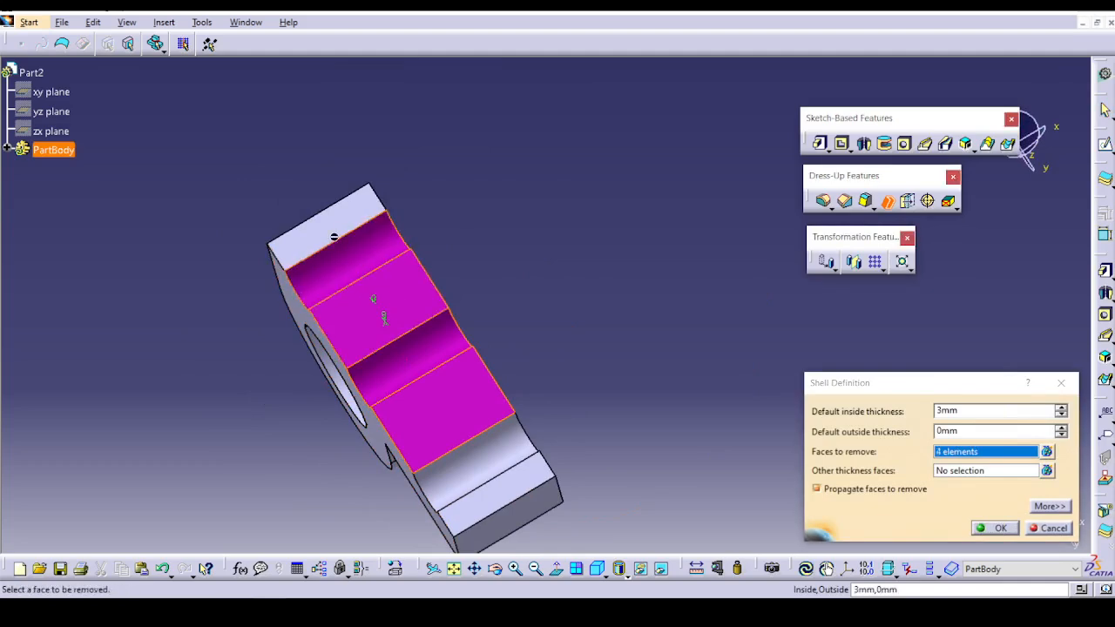
pyautogui.click(334, 237)
pyautogui.click(471, 476)
pyautogui.click(492, 505)
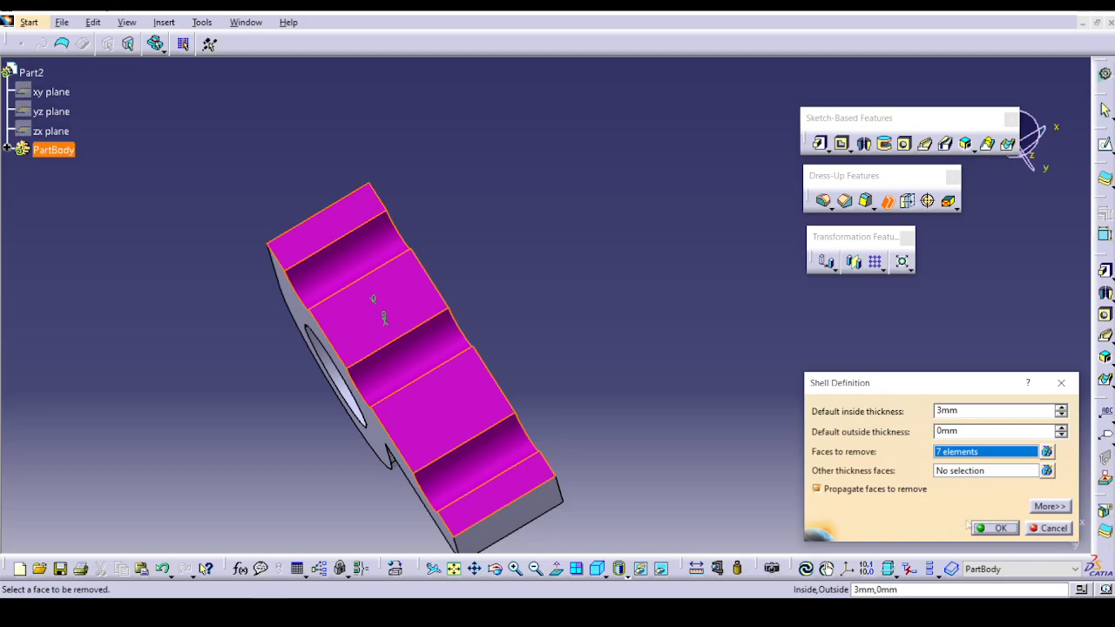
pyautogui.click(995, 528)
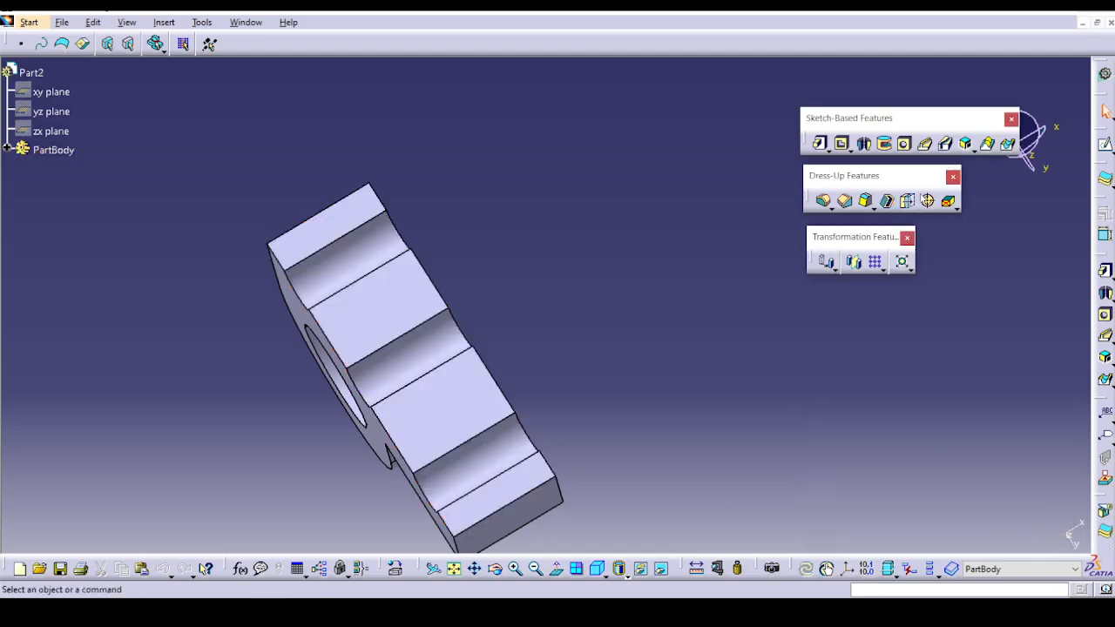
# Shell the part with 3 mm inside and 0 mm outside thickness, removing all seven flat and notched base faces.
pyautogui.click(887, 202)
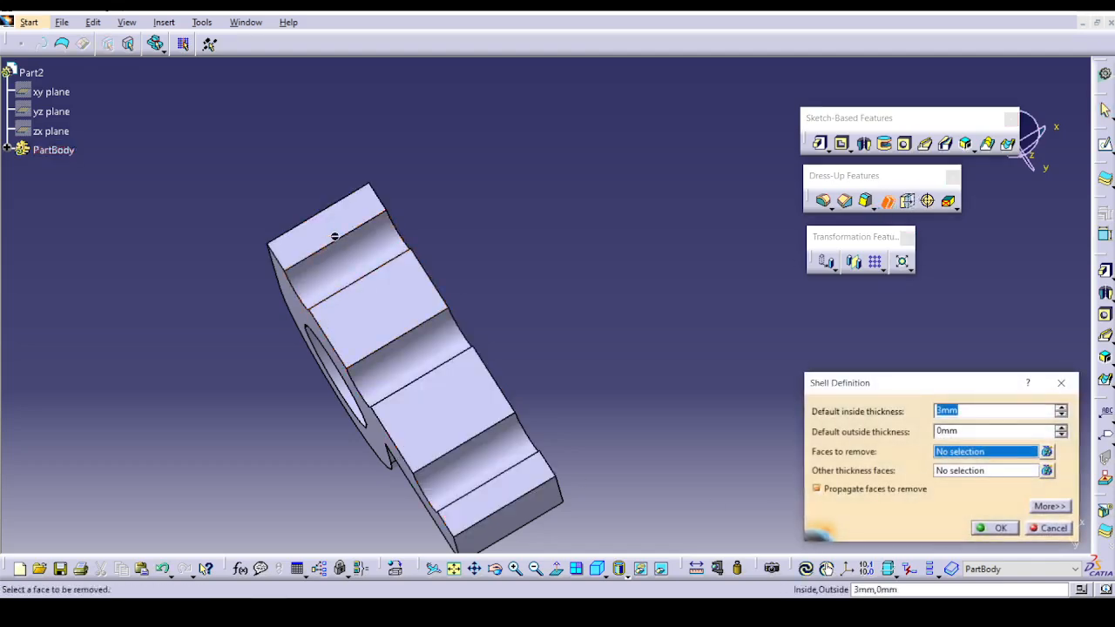
pyautogui.click(331, 236)
pyautogui.click(344, 287)
pyautogui.click(369, 318)
pyautogui.click(412, 374)
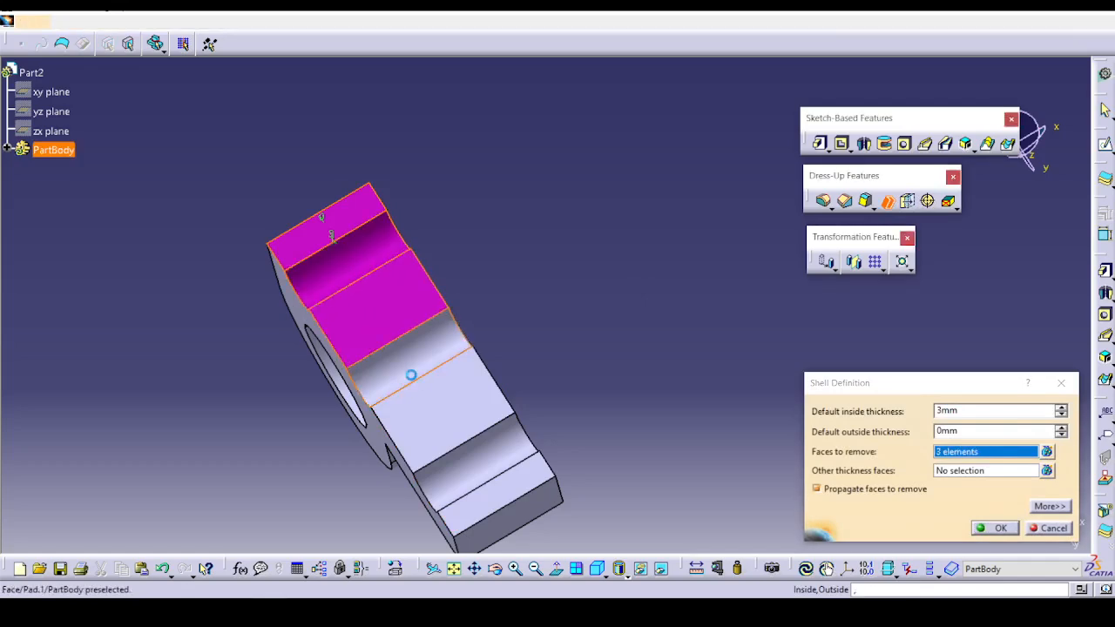
pyautogui.click(439, 418)
pyautogui.click(475, 466)
pyautogui.click(493, 498)
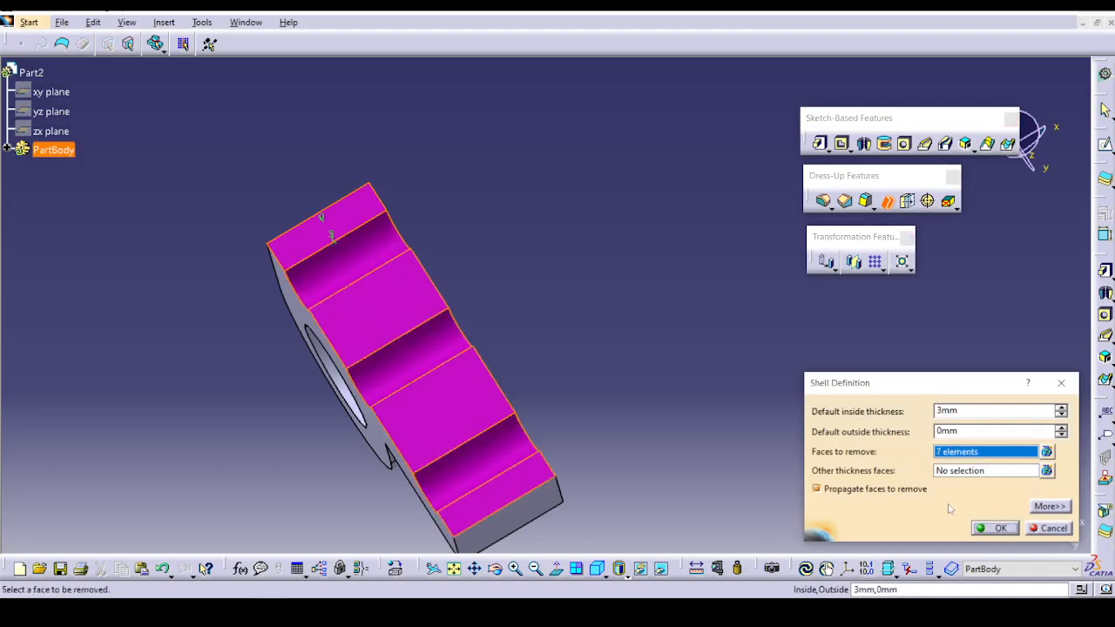
pyautogui.click(997, 528)
pyautogui.moveTo(699, 441); pyautogui.dragTo(523, 400, button='middle')
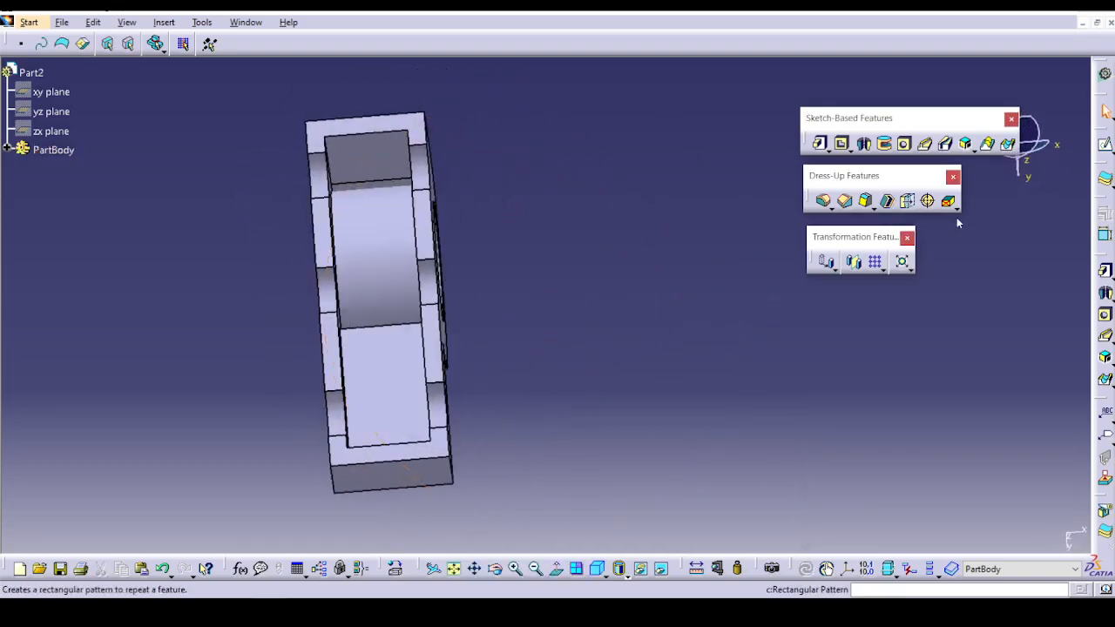
# Edit the existing shell to also remove the large flat side face containing the round hole.
pyautogui.click(8, 150)
pyautogui.doubleClick(61, 208)
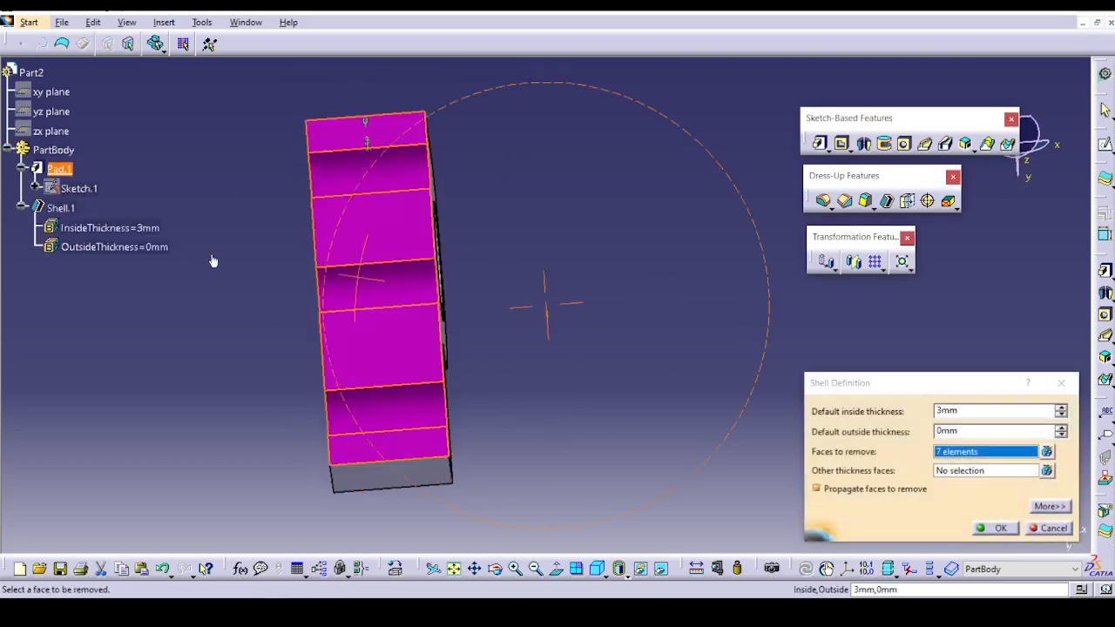
pyautogui.moveTo(543, 299); pyautogui.dragTo(536, 172, button='middle')
pyautogui.click(535, 172)
pyautogui.click(1002, 529)
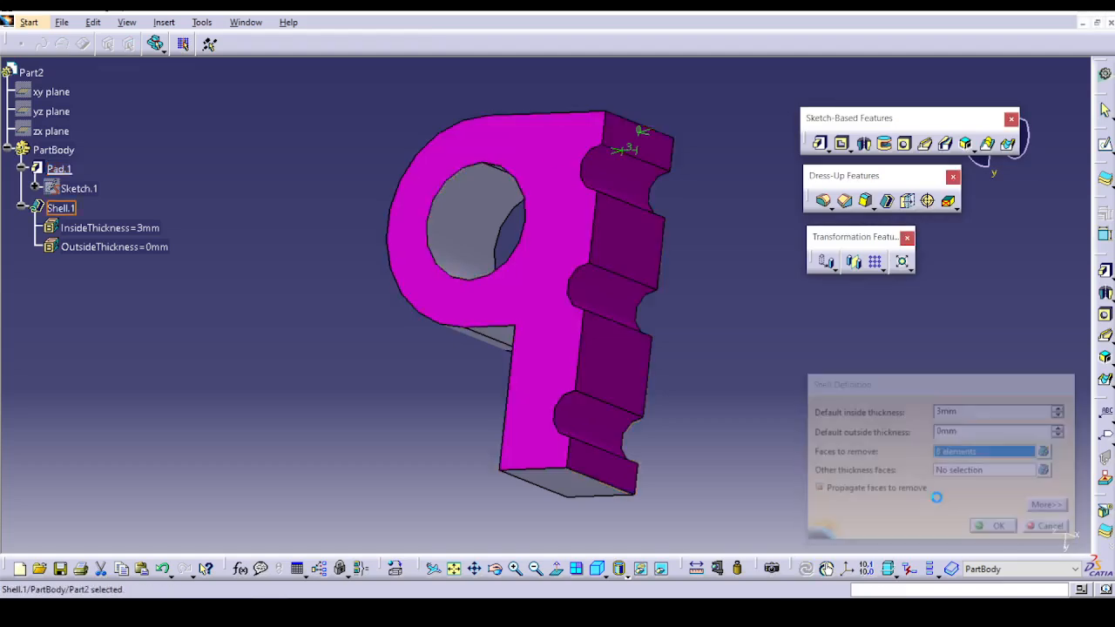
pyautogui.moveTo(787, 371); pyautogui.dragTo(374, 273, button='middle')
# Open Ex-2_Shell_Do_it.CATPart from the Shell folder.
pyautogui.click(64, 23)
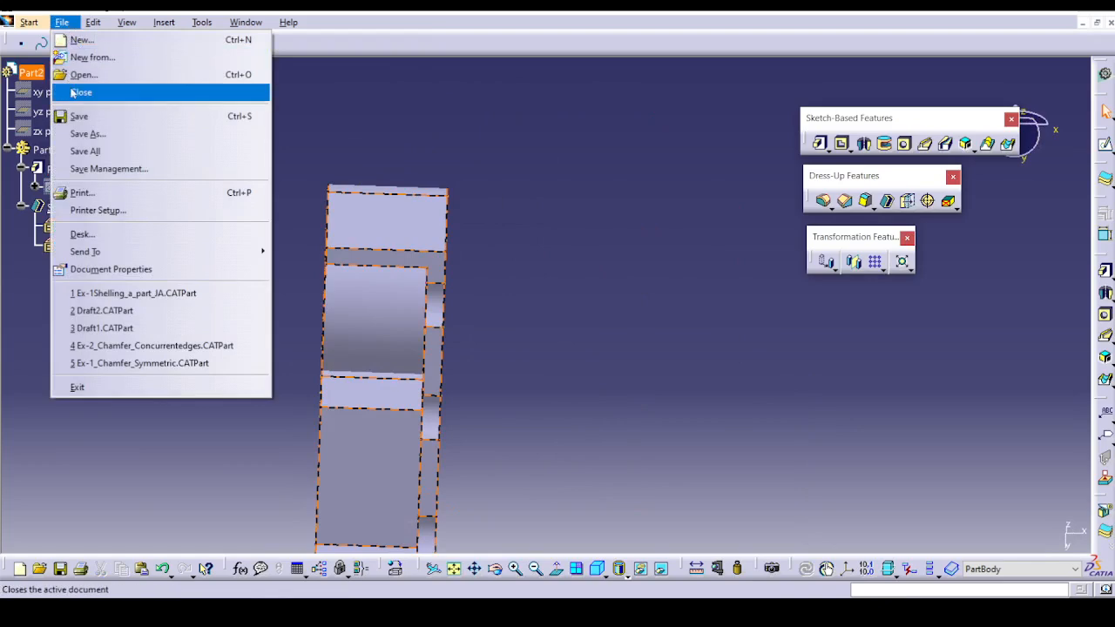
pyautogui.click(83, 75)
pyautogui.click(501, 229)
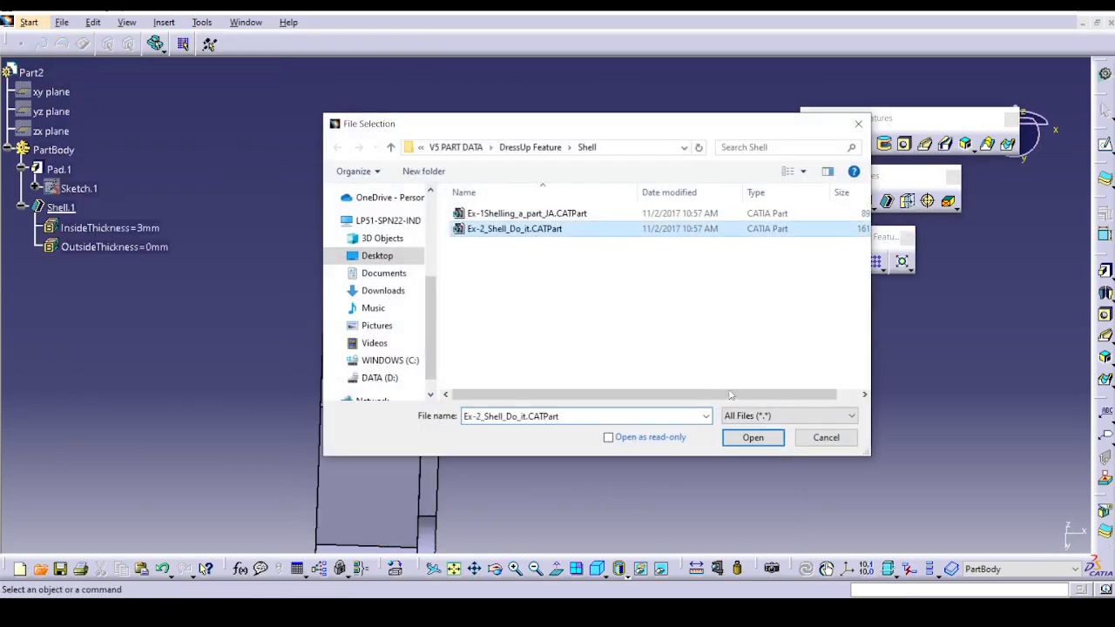
pyautogui.click(739, 432)
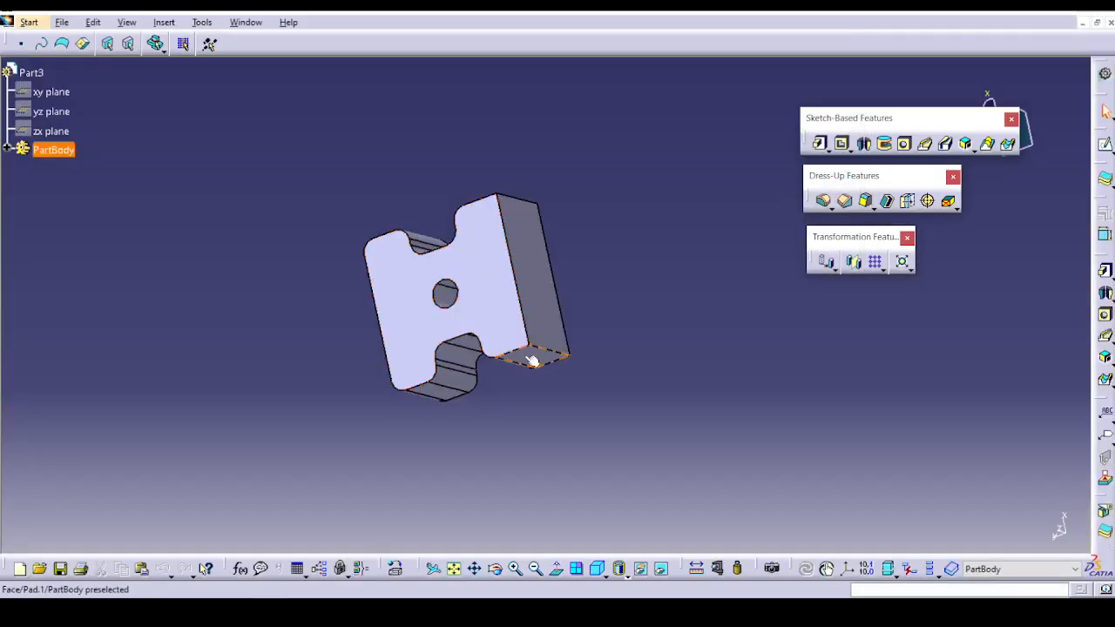
# Try shelling the block with 1 mm inside thickness by removing the notched flat face around the hole, and undo it.
pyautogui.moveTo(529, 391); pyautogui.dragTo(535, 350, button='middle')
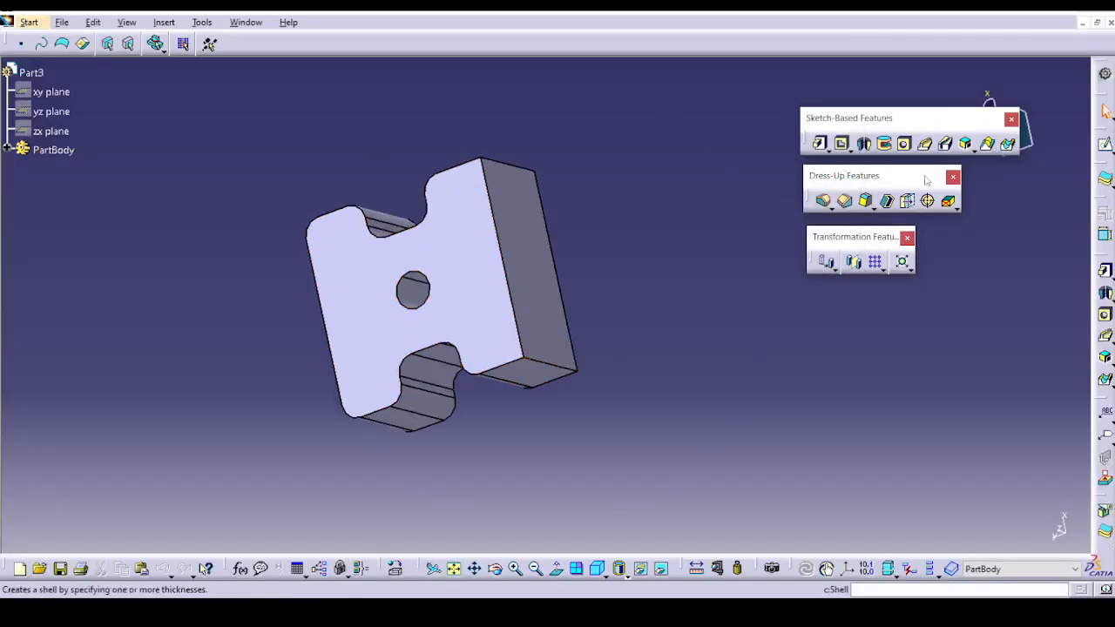
pyautogui.click(888, 206)
pyautogui.click(475, 318)
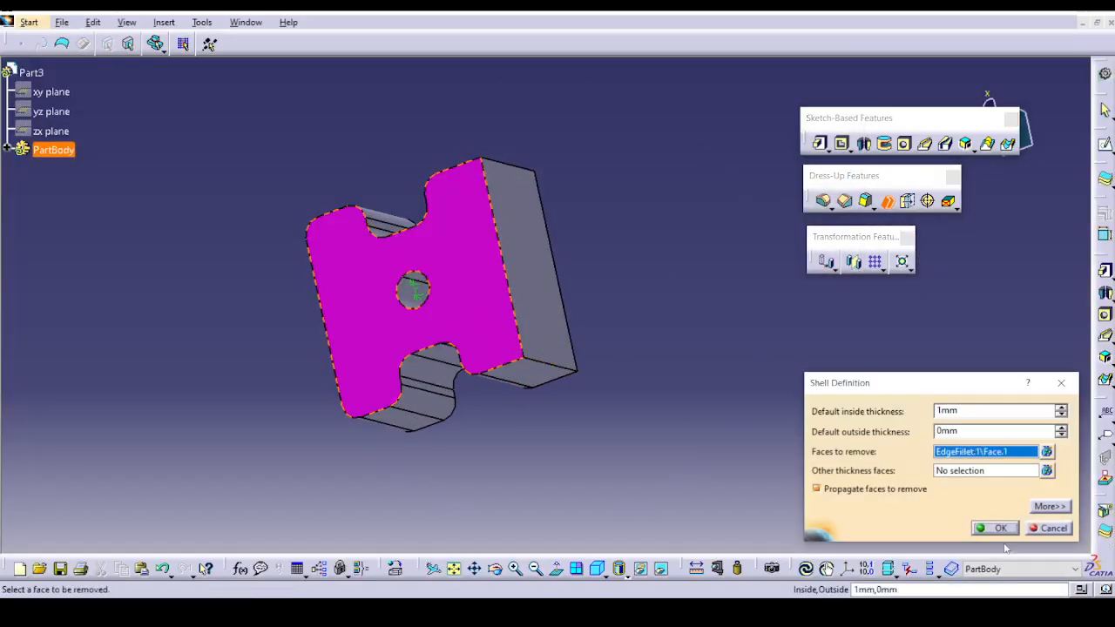
pyautogui.click(996, 529)
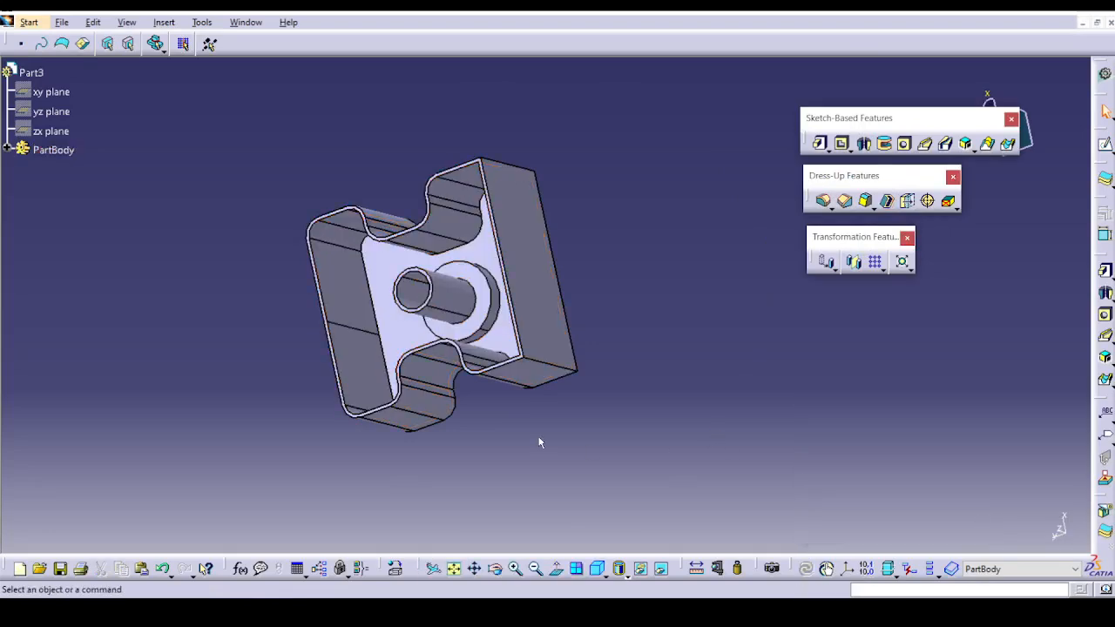
pyautogui.hotkey('ctrl', 'z')
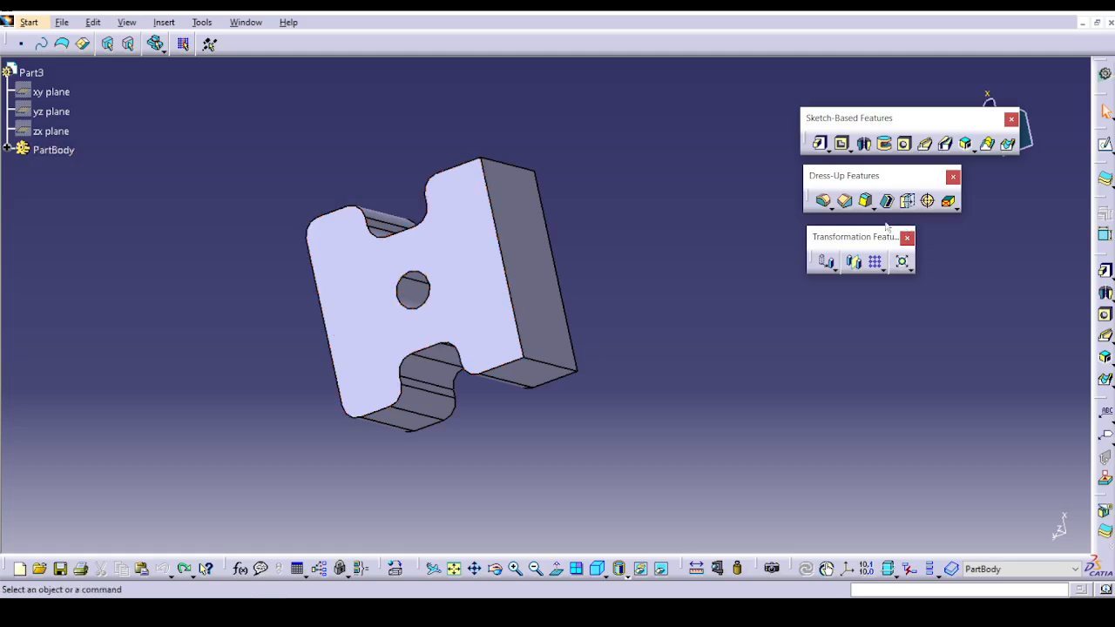
# Shell the block with 1 mm inside and 0 mm outside thickness, removing the cylindrical face inside the hole.
pyautogui.click(887, 202)
pyautogui.click(422, 299)
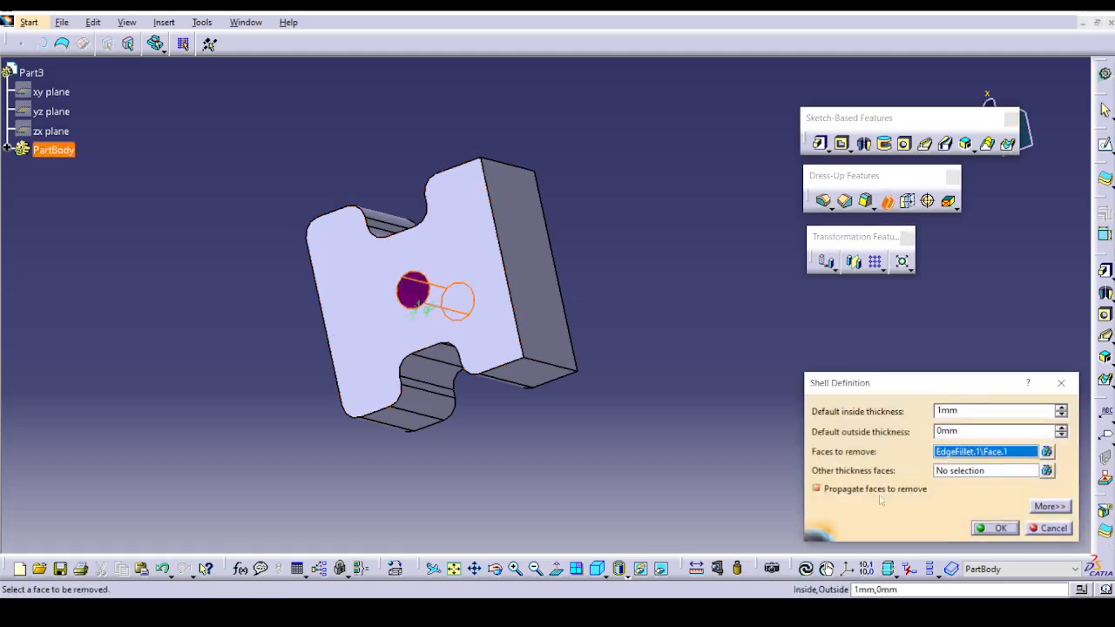
pyautogui.click(1000, 529)
pyautogui.moveTo(677, 406); pyautogui.dragTo(583, 336, button='middle')
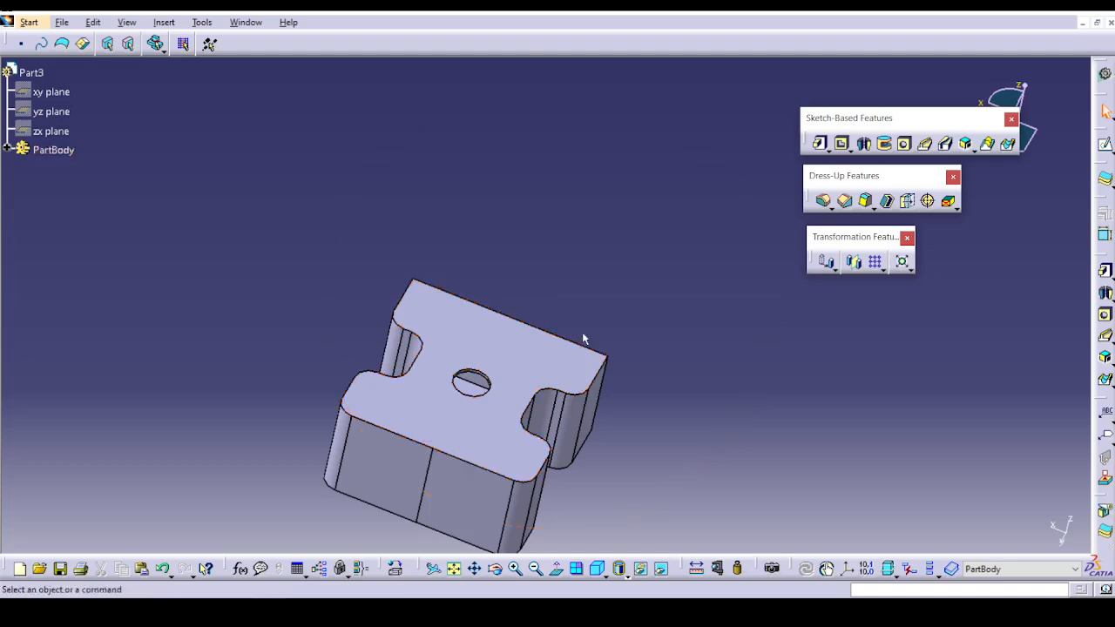
# Edit the shell to also remove the notched flat face surrounding the hole.
pyautogui.click(7, 150)
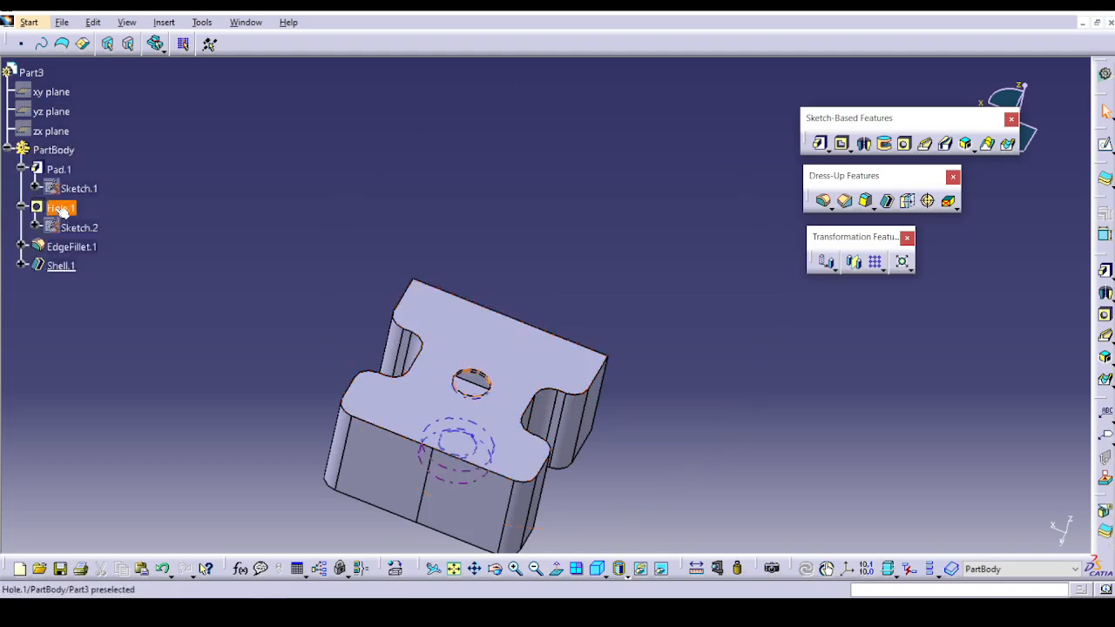
pyautogui.doubleClick(60, 266)
pyautogui.click(405, 366)
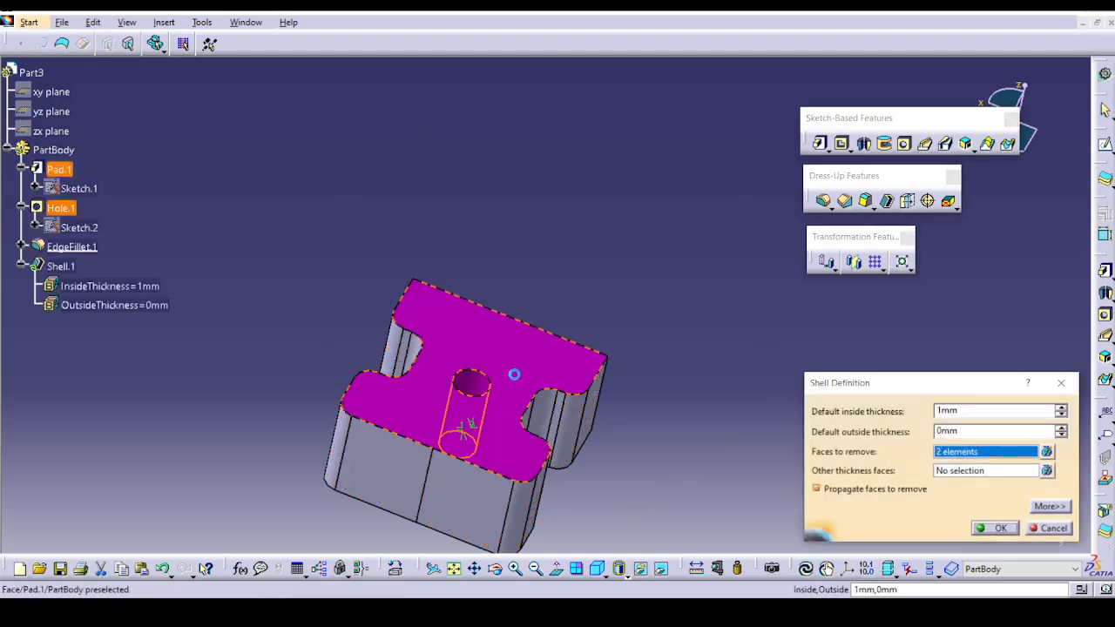
pyautogui.click(996, 528)
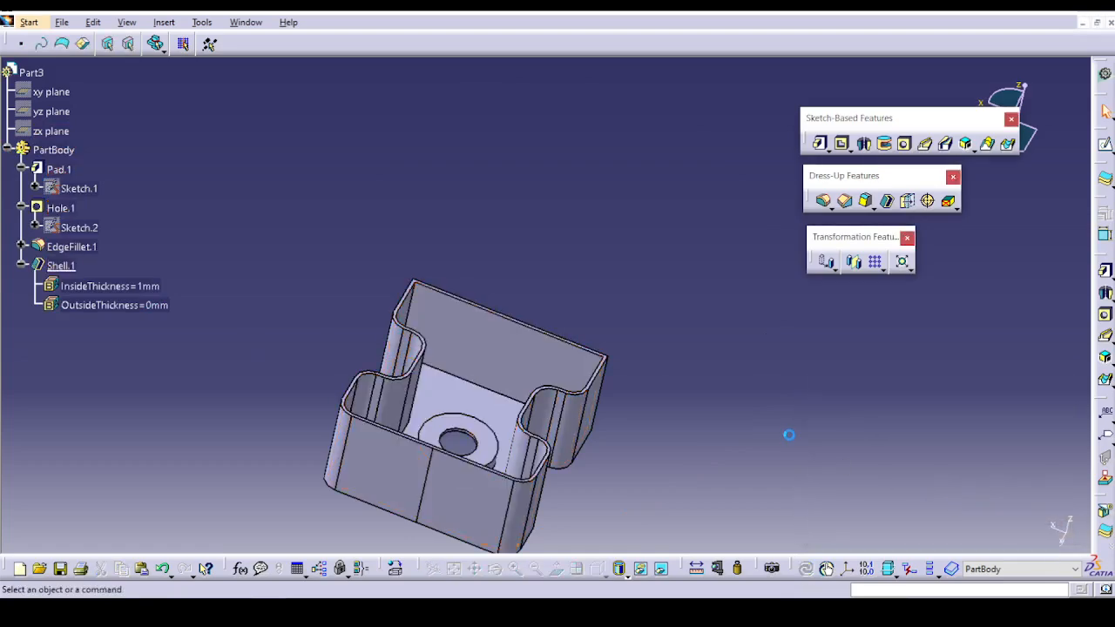
pyautogui.moveTo(789, 433); pyautogui.dragTo(535, 219, button='middle')
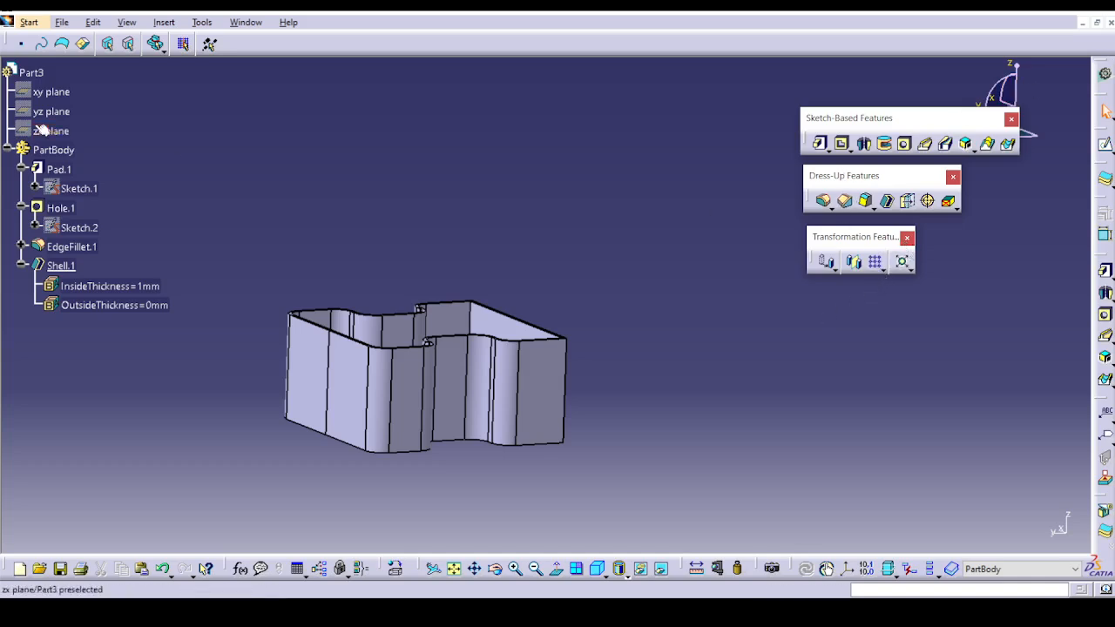
# Open Thickness.CATPart from the DressUp Feature folder.
pyautogui.click(62, 21)
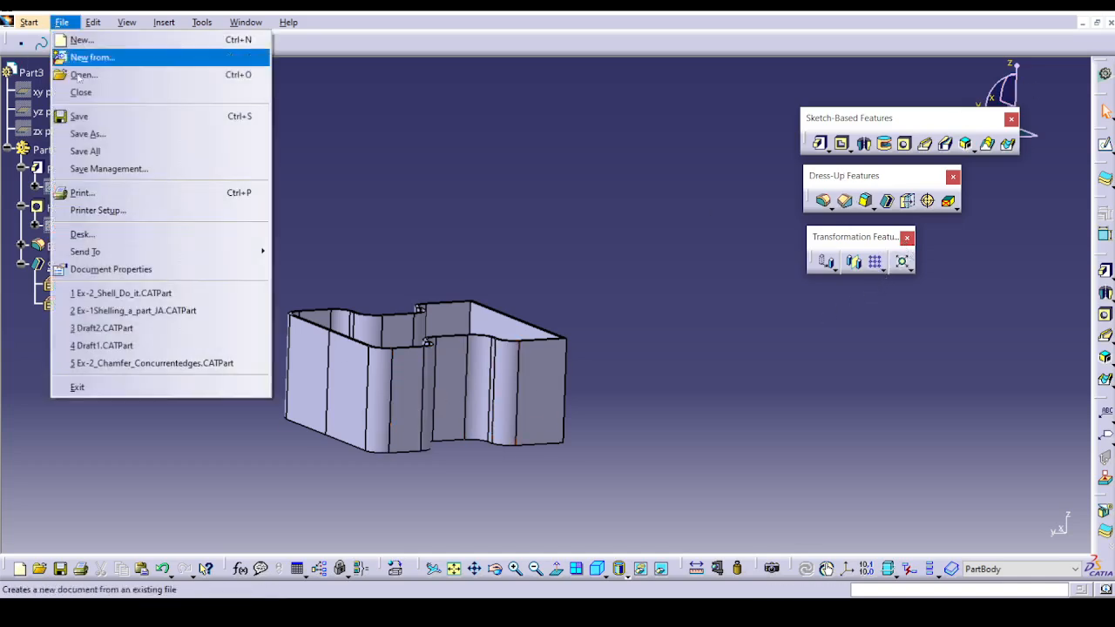
pyautogui.click(87, 75)
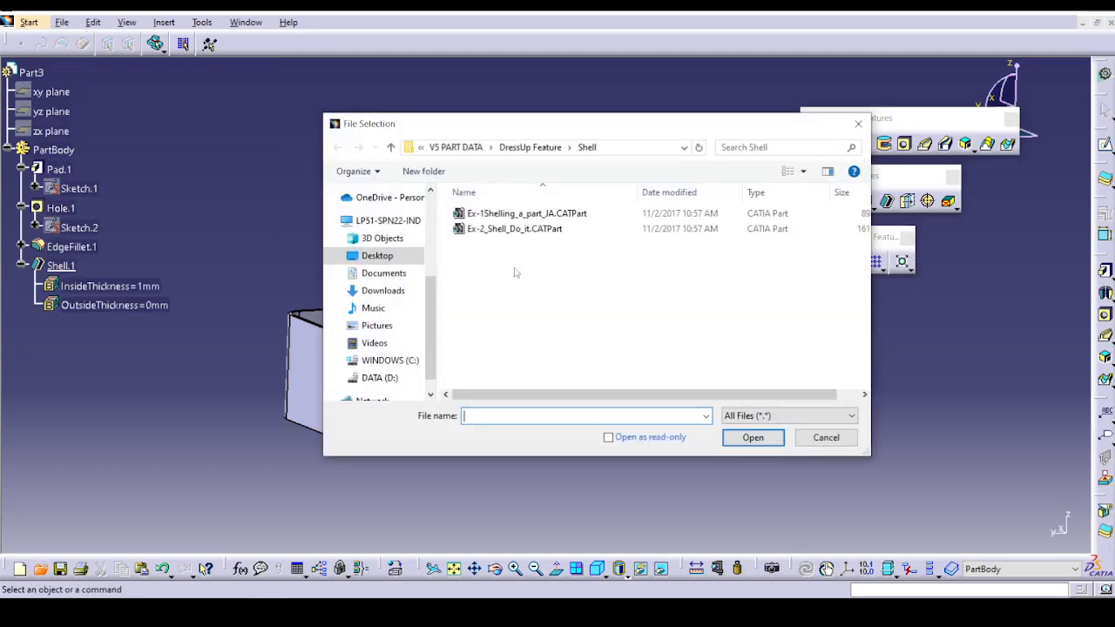
pyautogui.click(528, 148)
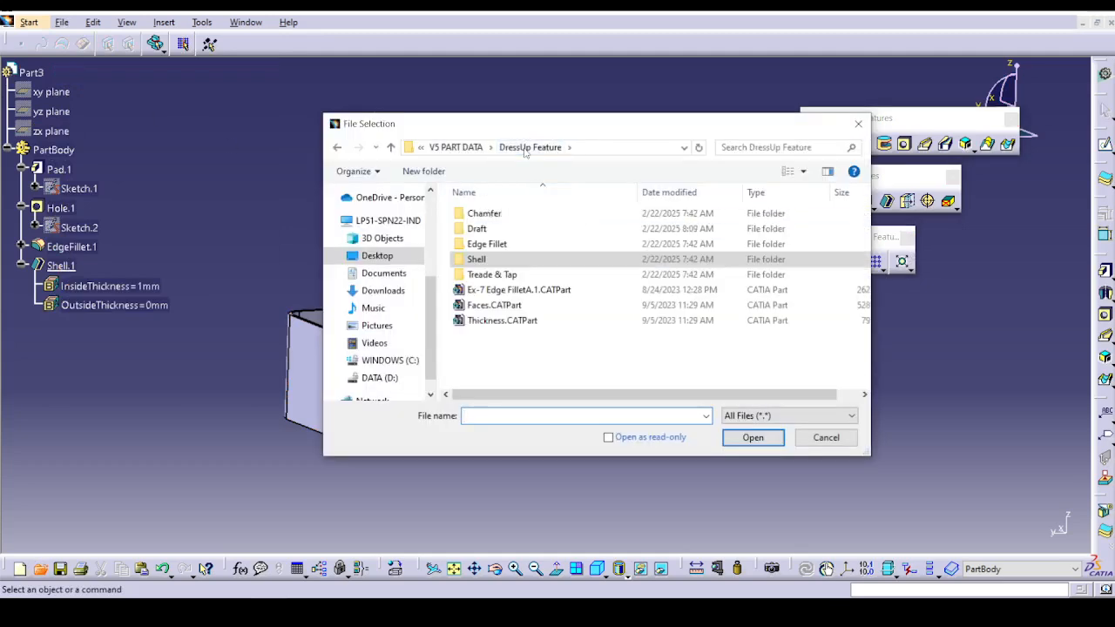
pyautogui.click(525, 321)
pyautogui.click(753, 437)
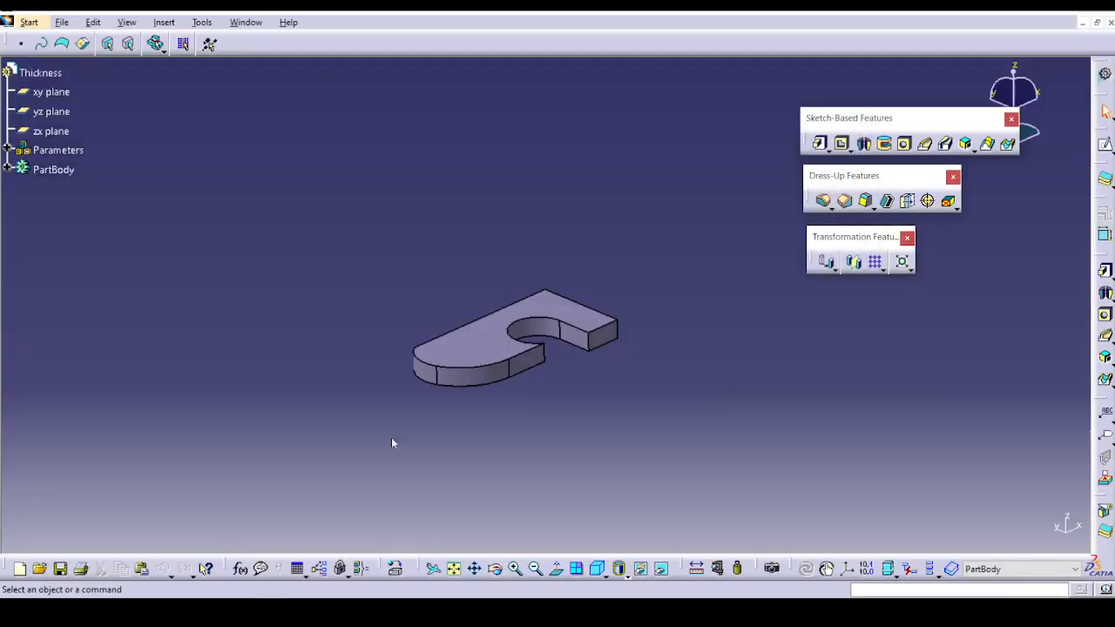
# Add a 2 mm thickness to the top face of the curved plate.
pyautogui.moveTo(434, 455); pyautogui.dragTo(375, 374, button='middle')
pyautogui.scroll(1, 639, 421)
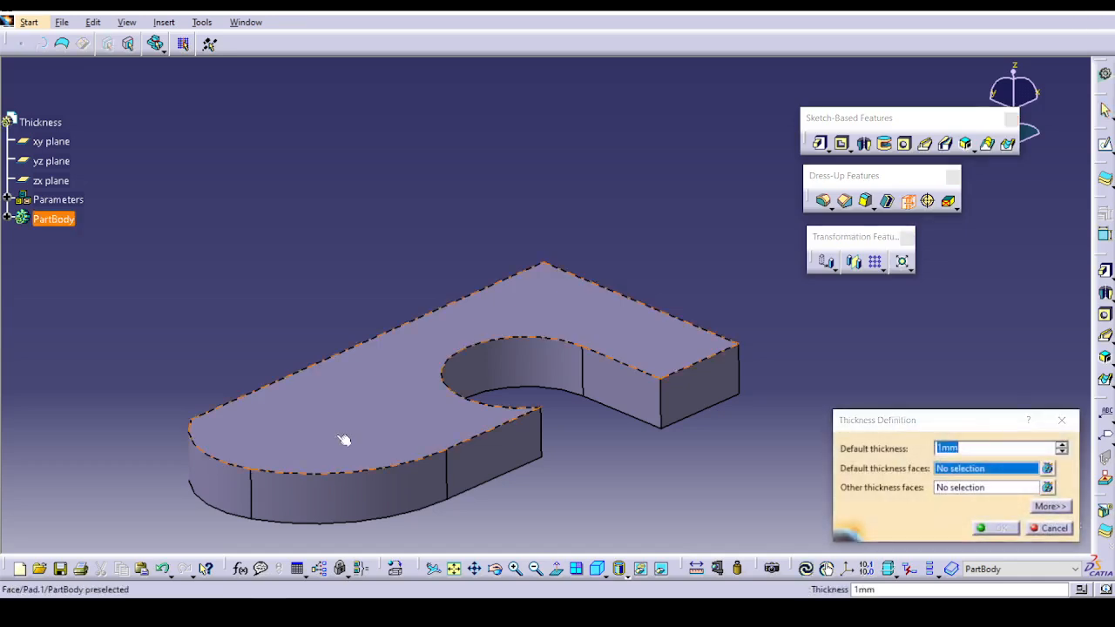
pyautogui.click(340, 440)
pyautogui.click(1062, 445)
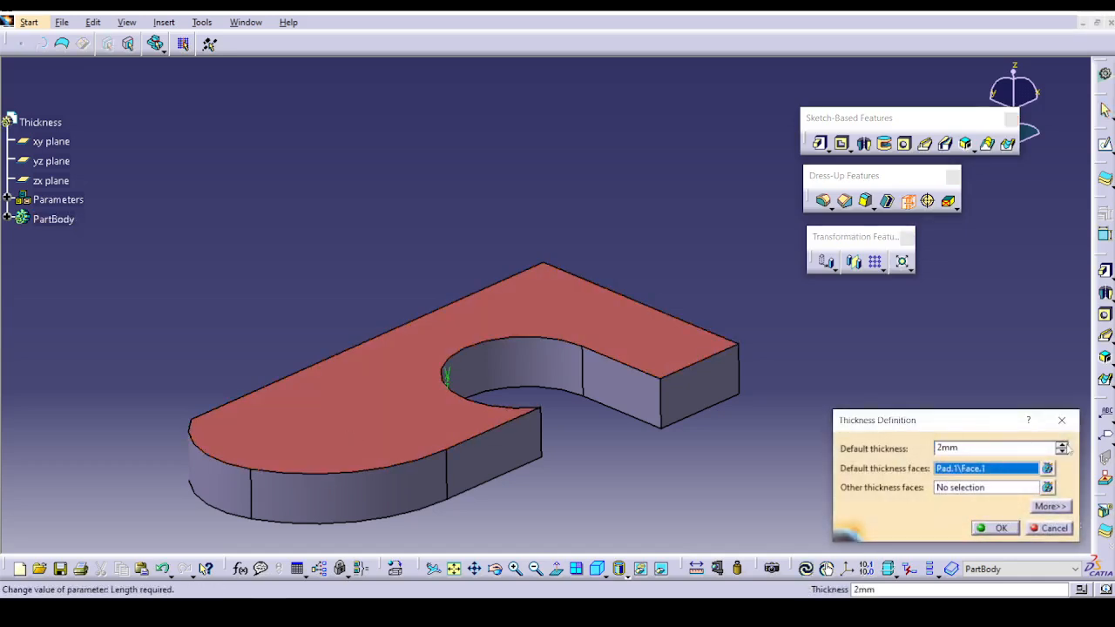
pyautogui.click(993, 528)
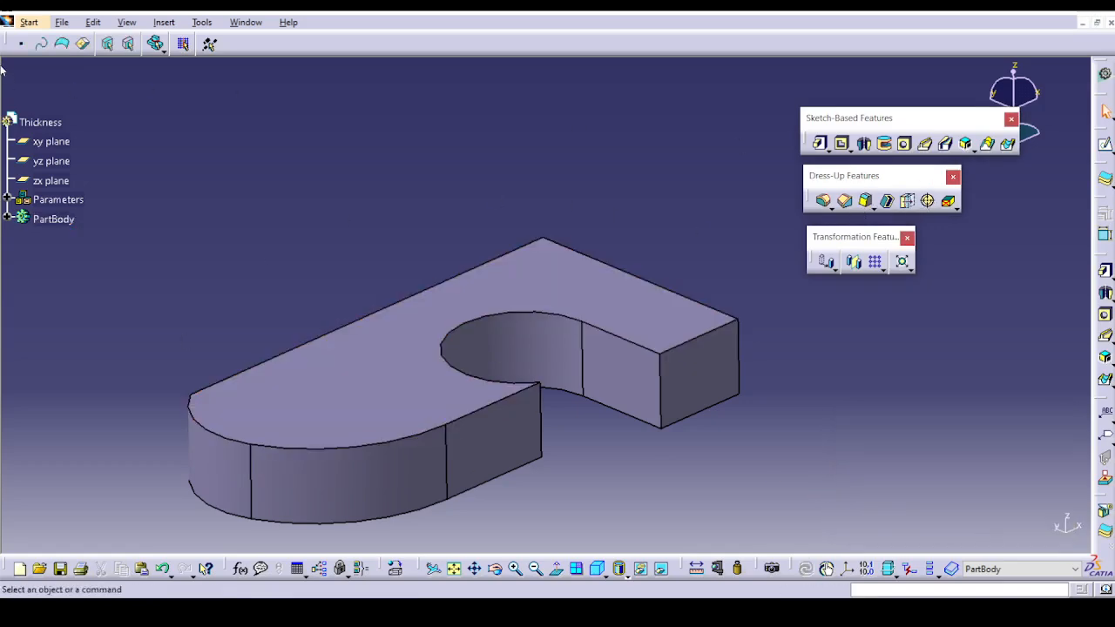
# Open the first part file, a hex bolt, from the Treade & Tap folder under DressUp Feature.
pyautogui.click(88, 75)
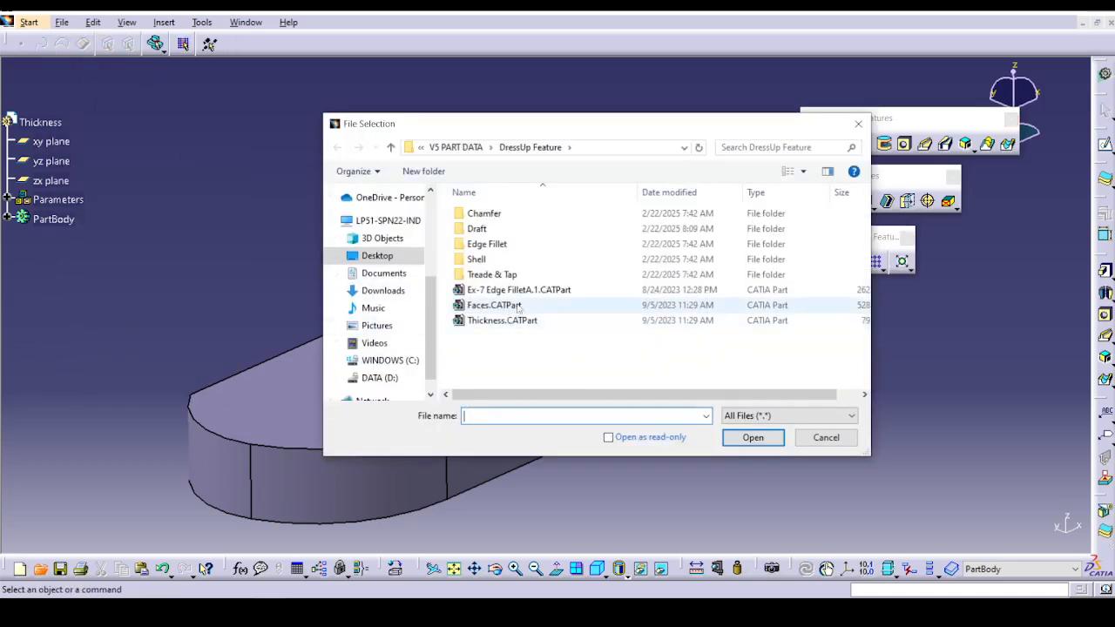
pyautogui.click(518, 278)
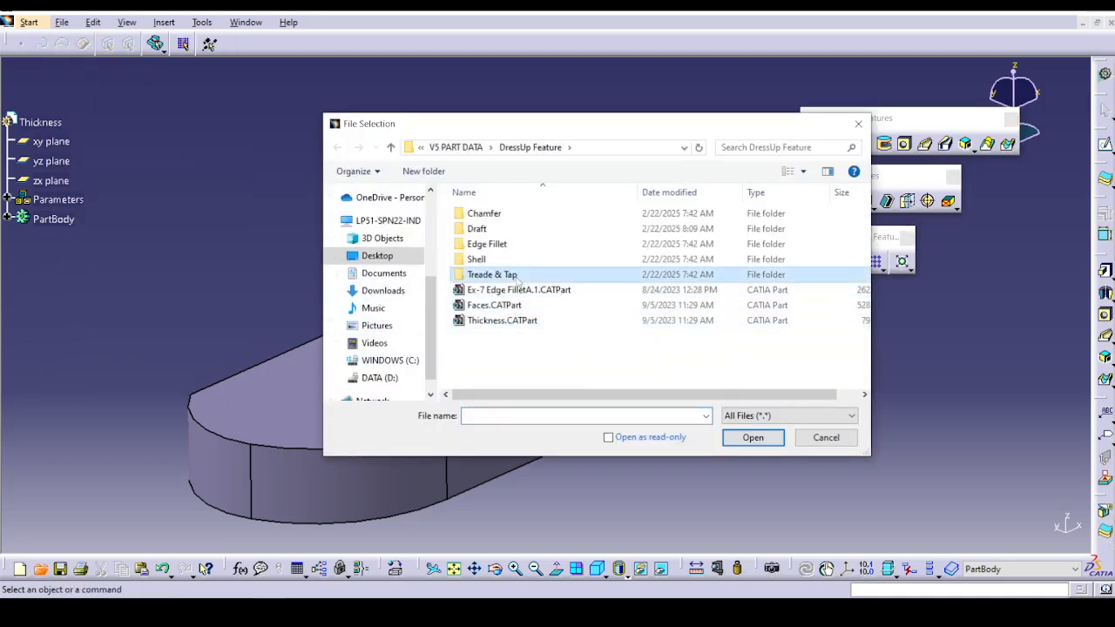
pyautogui.doubleClick(518, 277)
pyautogui.click(524, 213)
pyautogui.click(751, 437)
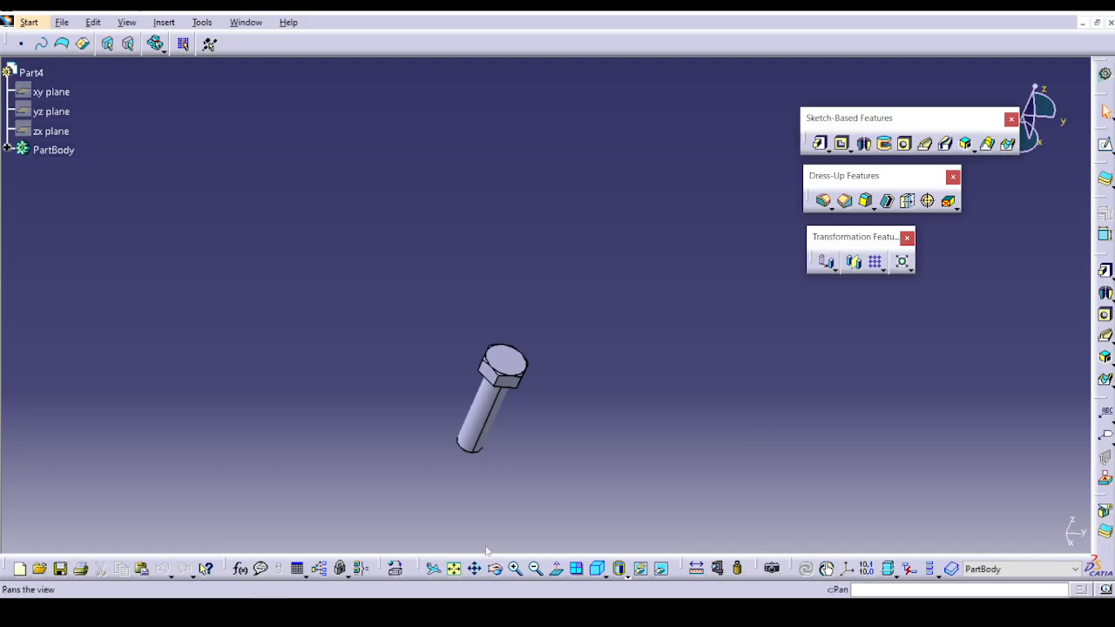
pyautogui.moveTo(493, 493); pyautogui.dragTo(475, 196, button='middle')
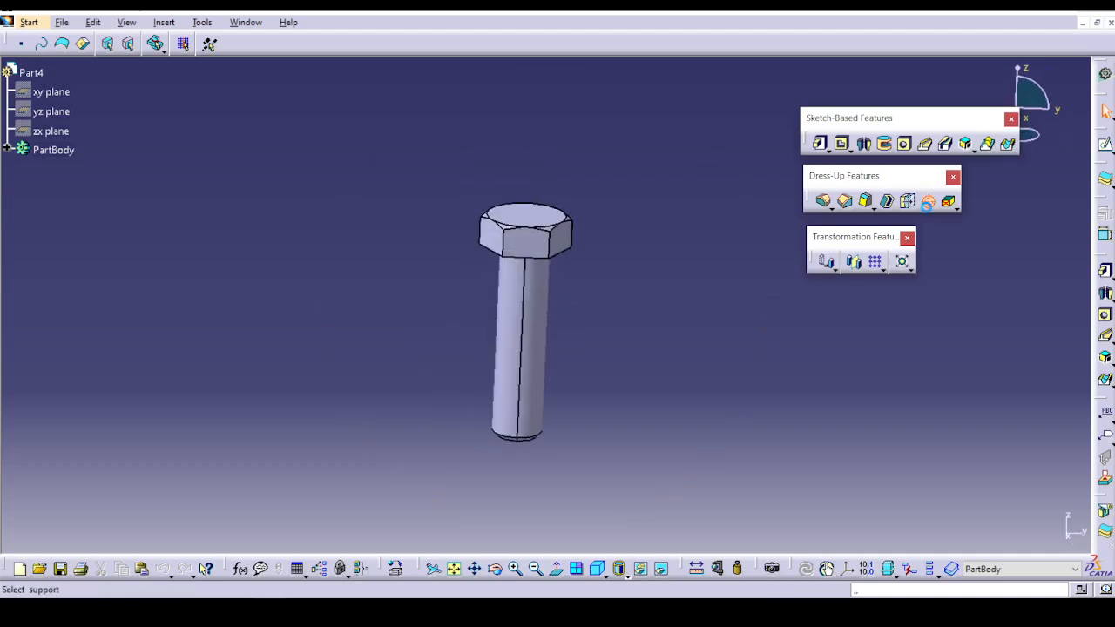
pyautogui.click(927, 202)
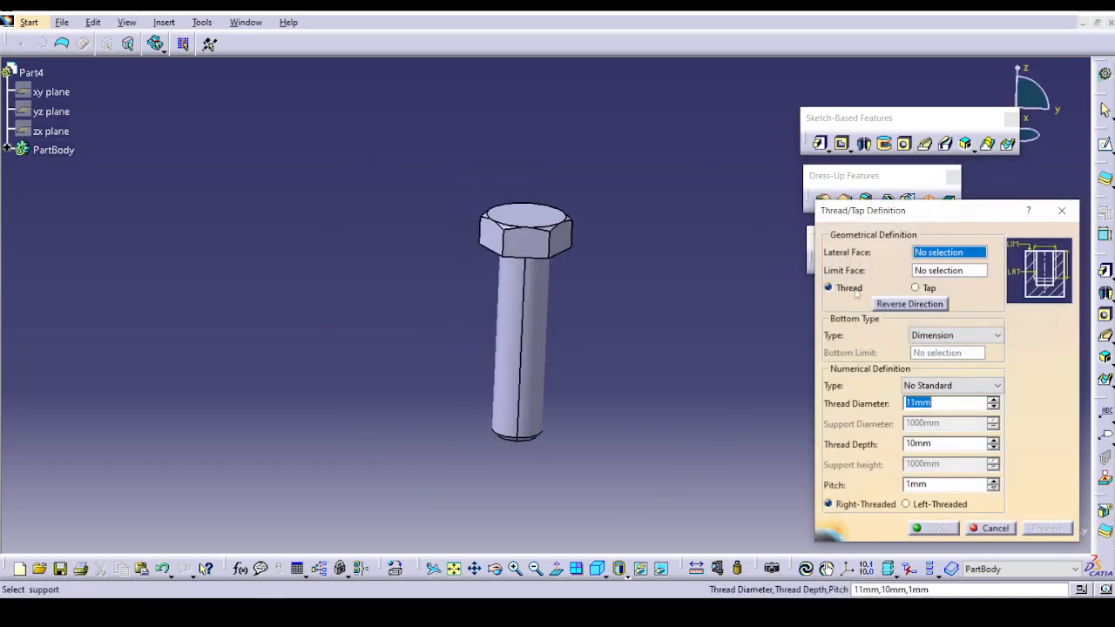
pyautogui.click(525, 324)
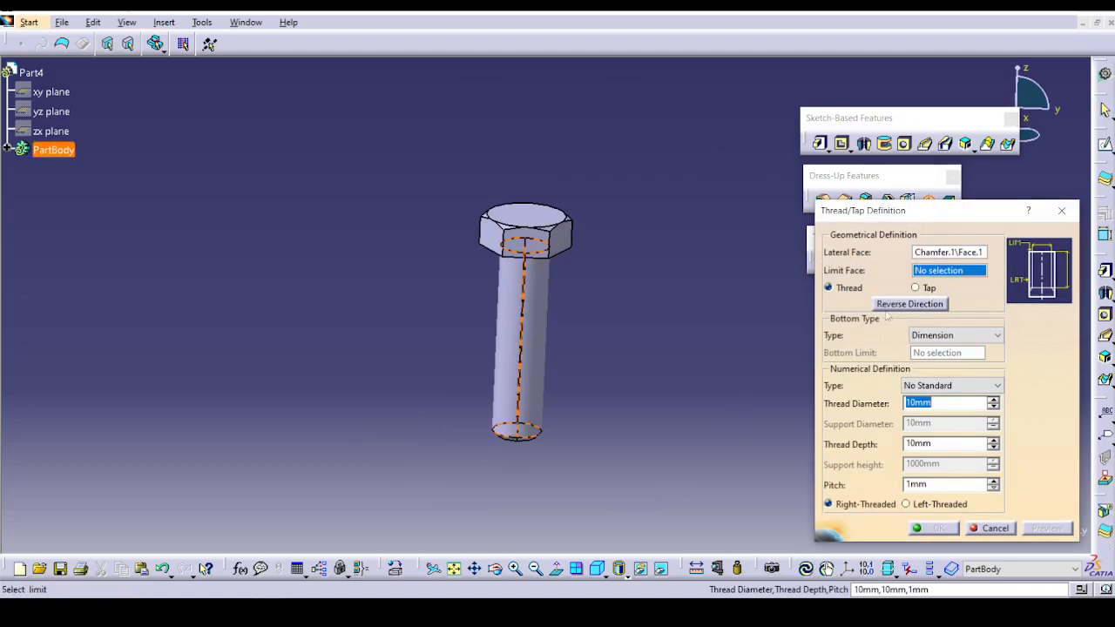
pyautogui.click(499, 344)
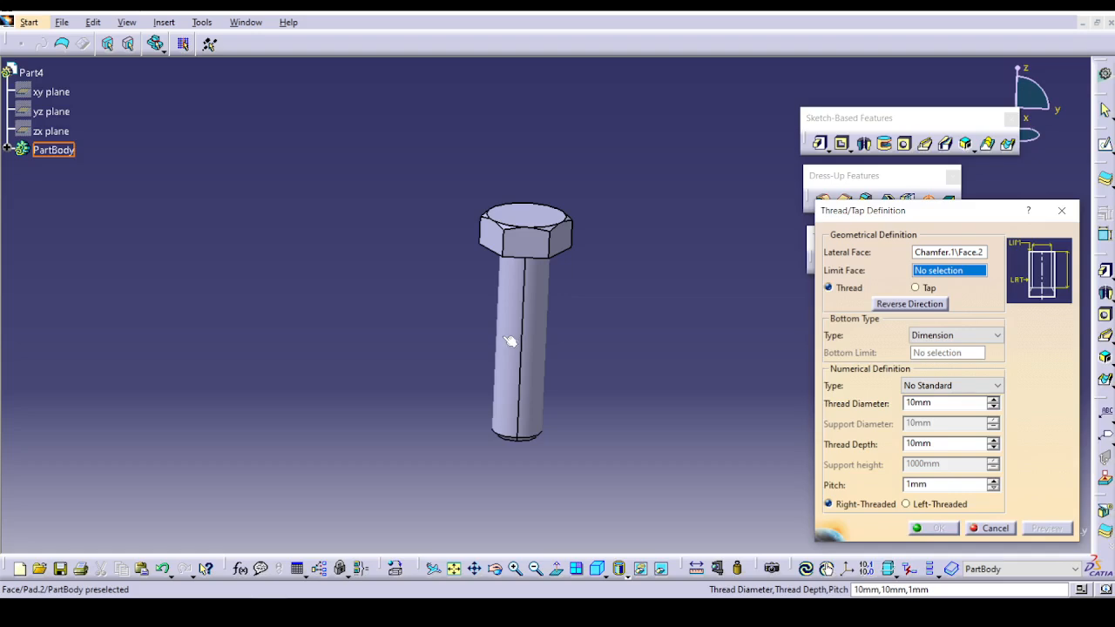
pyautogui.click(514, 343)
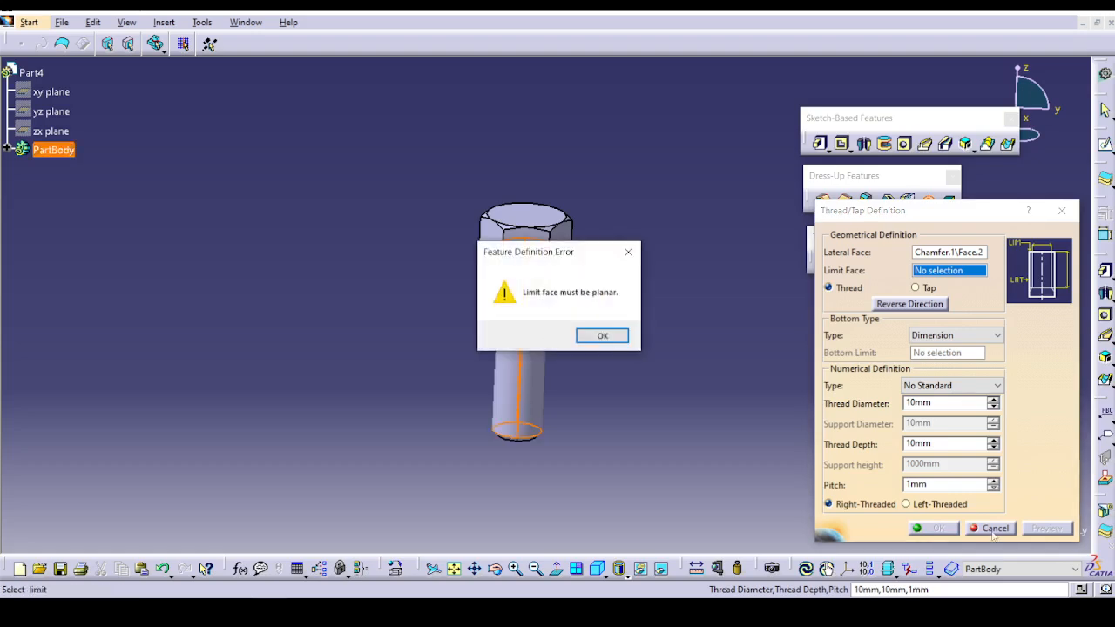
pyautogui.click(612, 342)
pyautogui.click(991, 528)
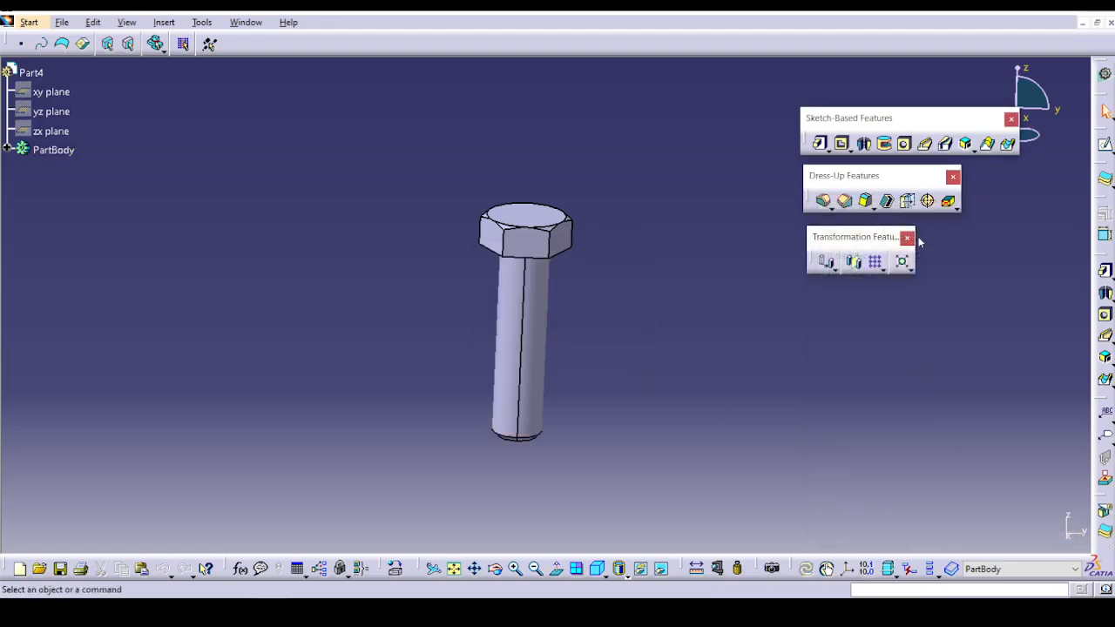
# Start a thread on the bolt's shank, using its cylindrical face as lateral face and the shank's flat end as limit face.
pyautogui.click(927, 202)
pyautogui.click(545, 345)
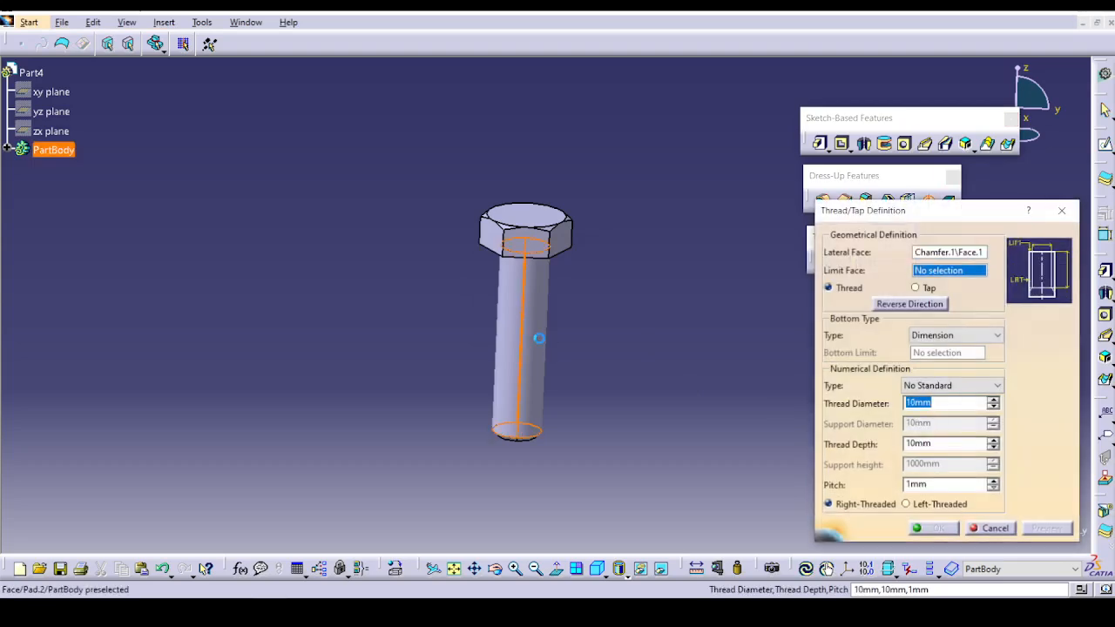
pyautogui.click(950, 337)
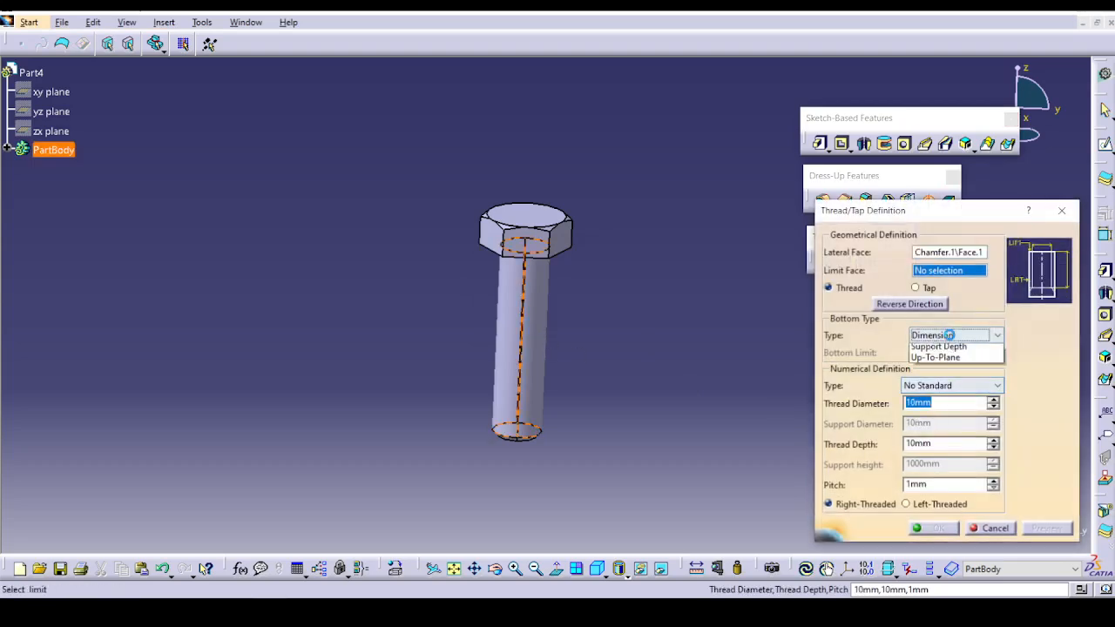
pyautogui.click(845, 355)
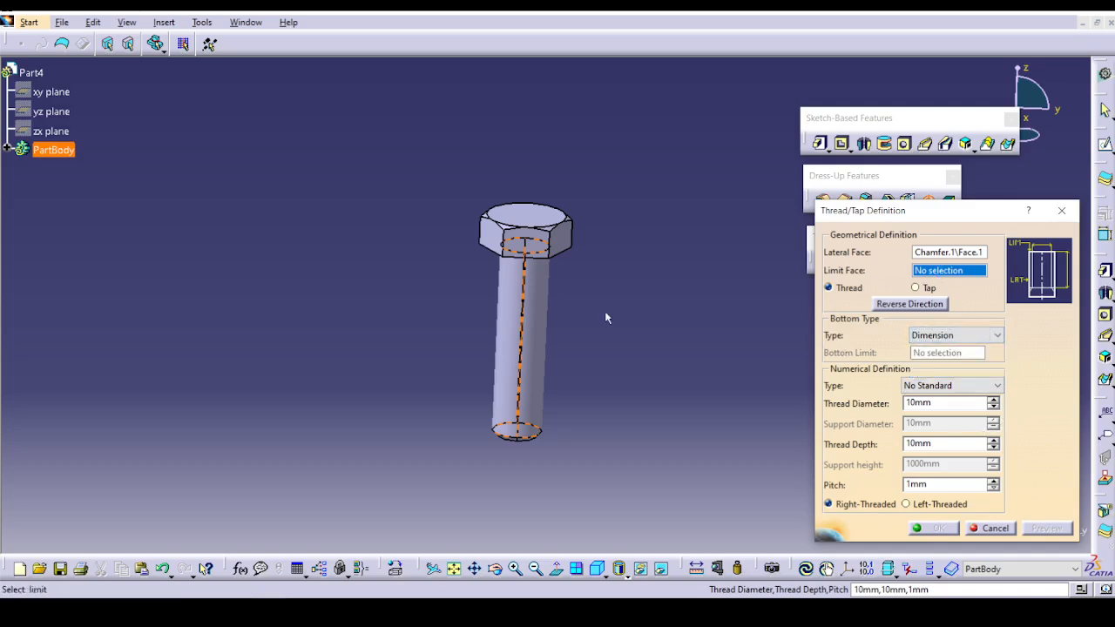
pyautogui.moveTo(521, 403); pyautogui.dragTo(588, 68, button='middle')
pyautogui.click(582, 383)
pyautogui.moveTo(677, 234); pyautogui.dragTo(686, 300, button='middle')
pyautogui.moveTo(560, 234); pyautogui.dragTo(550, 438, button='middle')
pyautogui.moveTo(630, 292); pyautogui.dragTo(588, 609, button='middle')
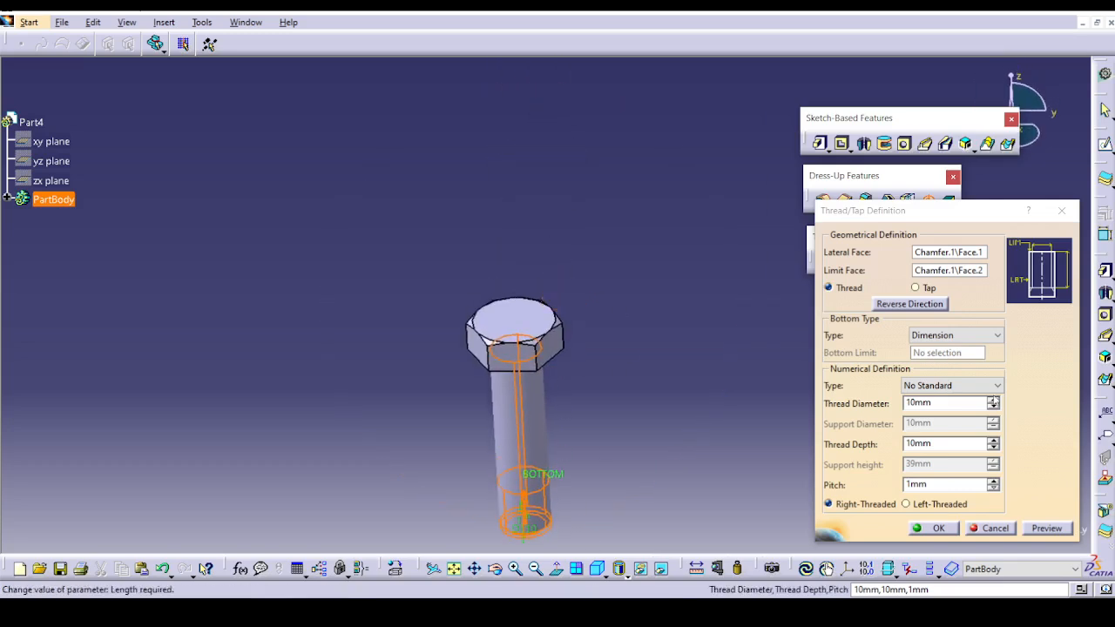
# Set the thread to 10 mm diameter and 34 mm depth, and preview it.
pyautogui.click(993, 400)
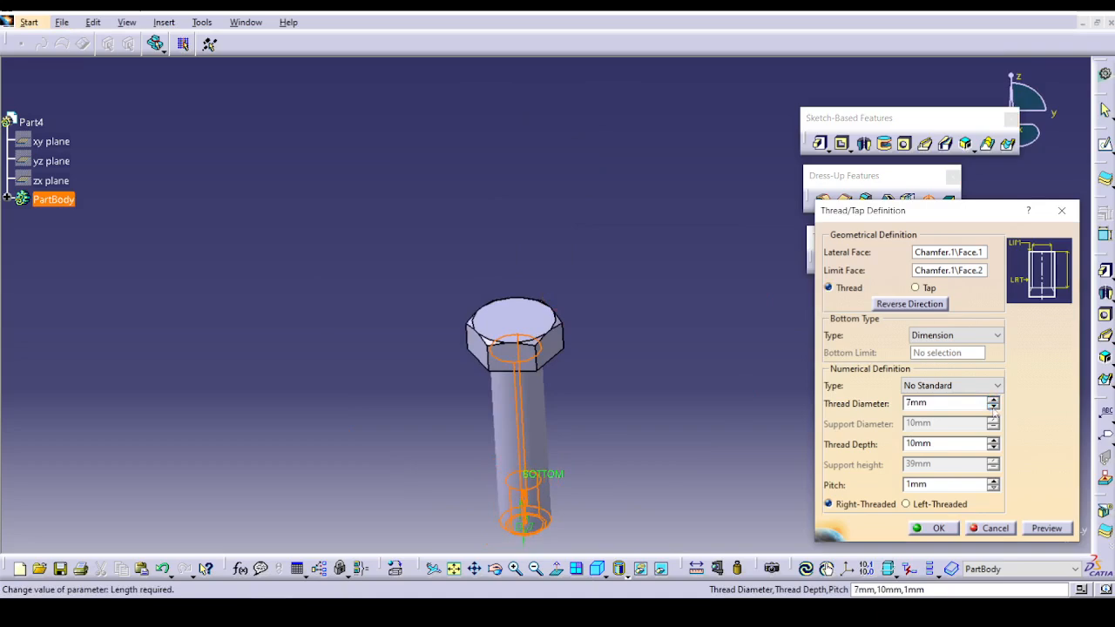
pyautogui.press('Return')
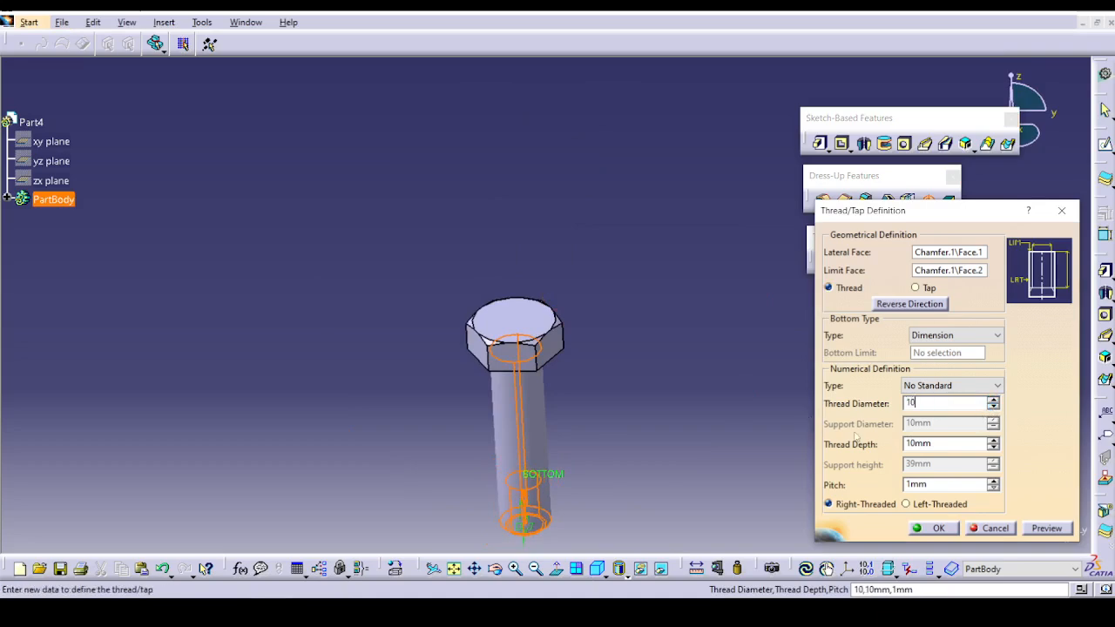
pyautogui.write('10')
pyautogui.click(998, 441)
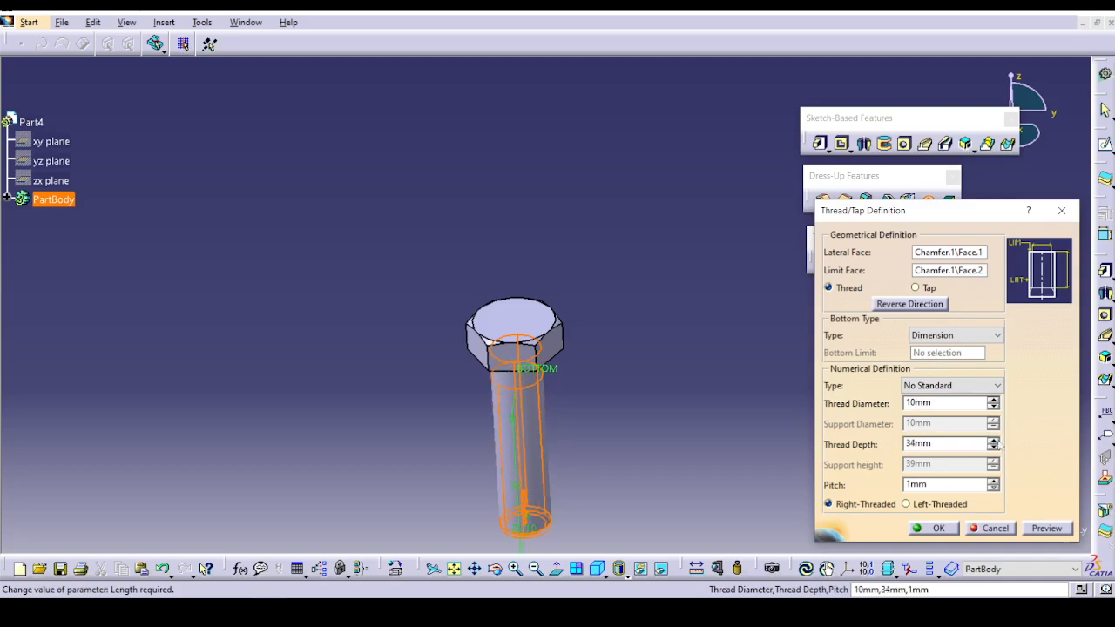
pyautogui.click(1043, 529)
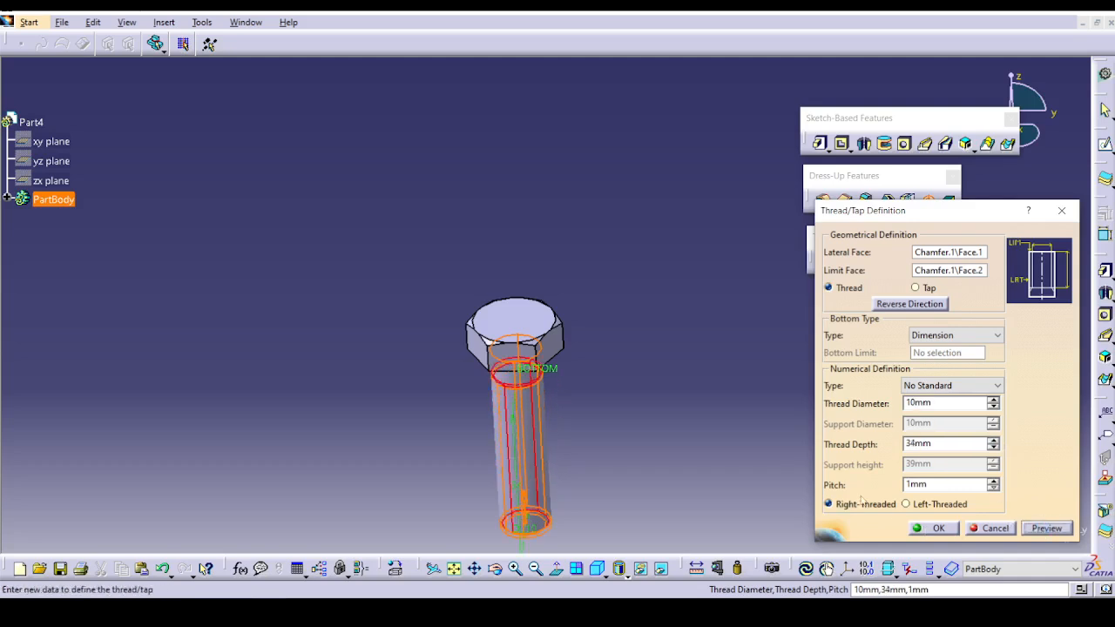
# Create the bolt thread with Support Depth as bottom type and Metric Thick Pitch M10.
pyautogui.click(932, 338)
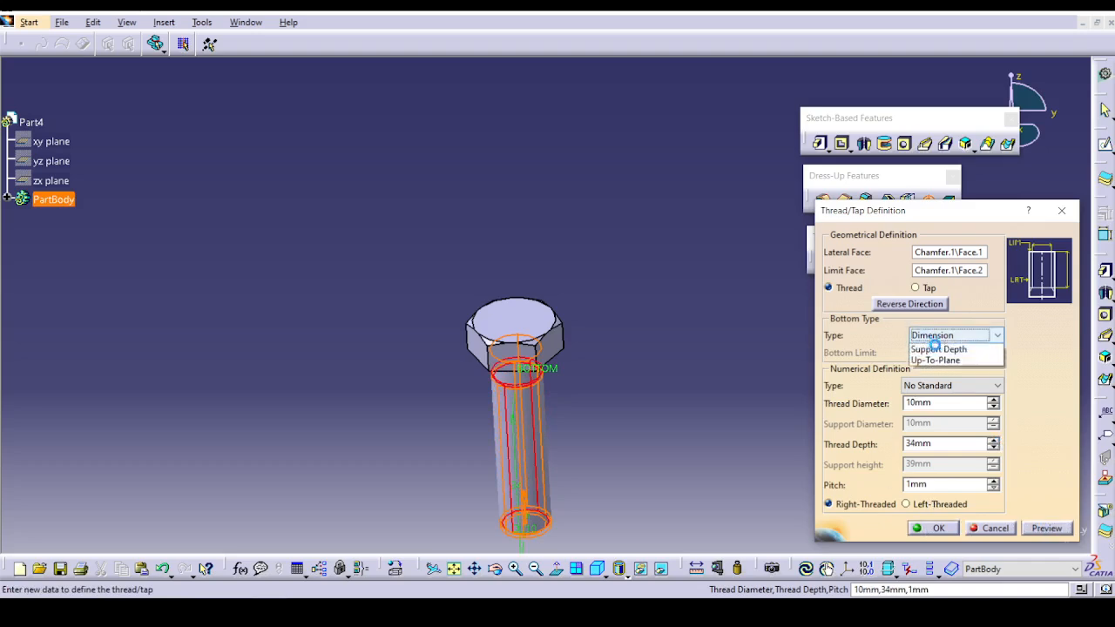
pyautogui.click(937, 352)
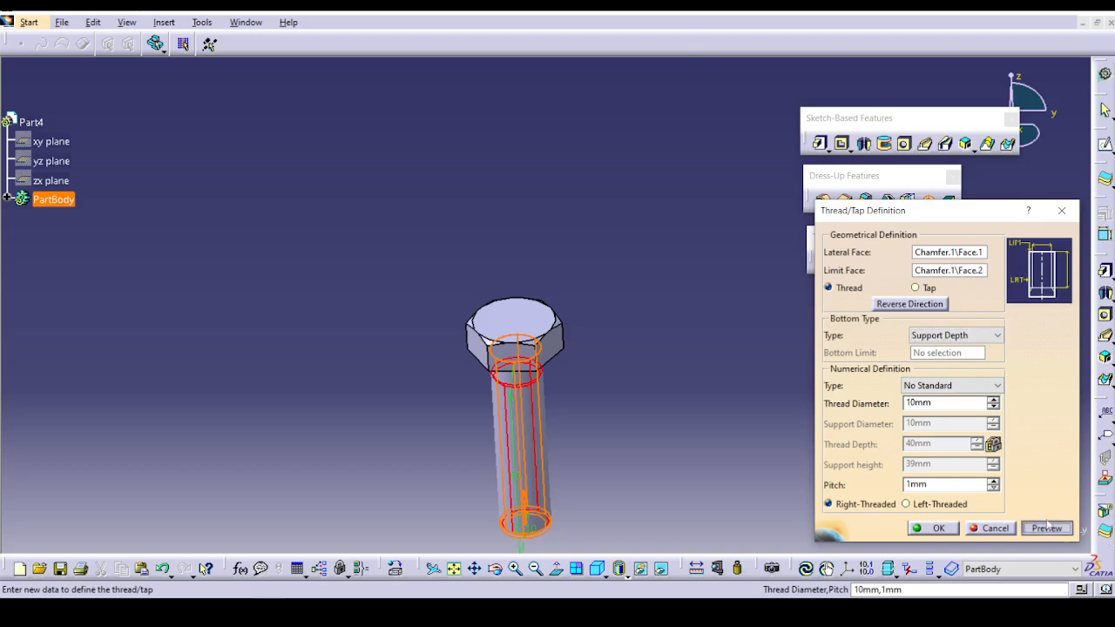
pyautogui.moveTo(601, 458); pyautogui.dragTo(543, 368, button='middle')
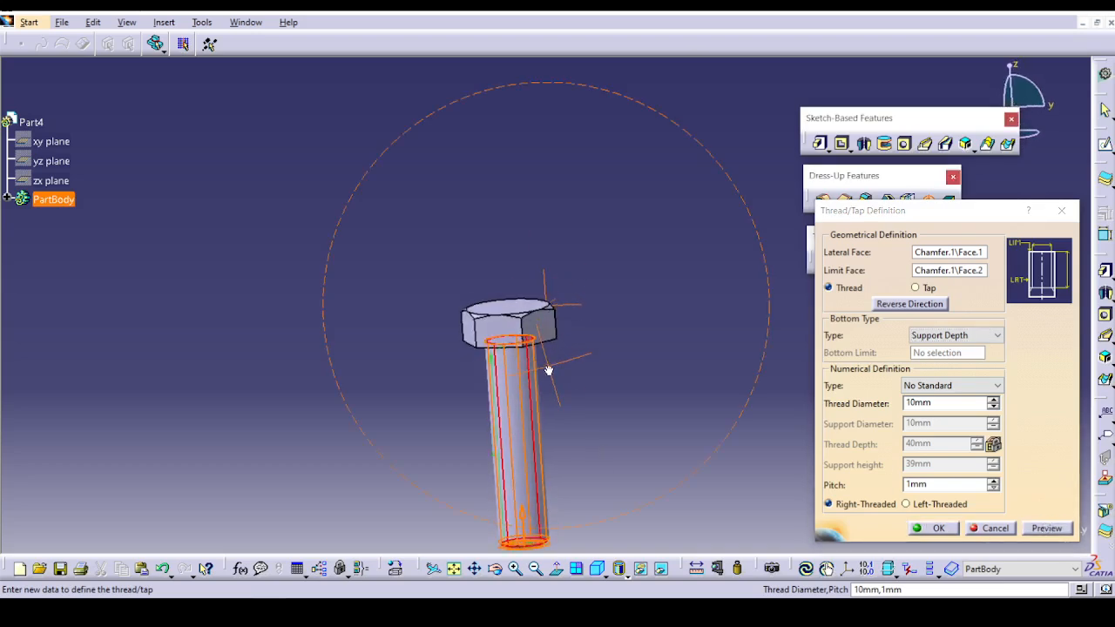
pyautogui.click(926, 388)
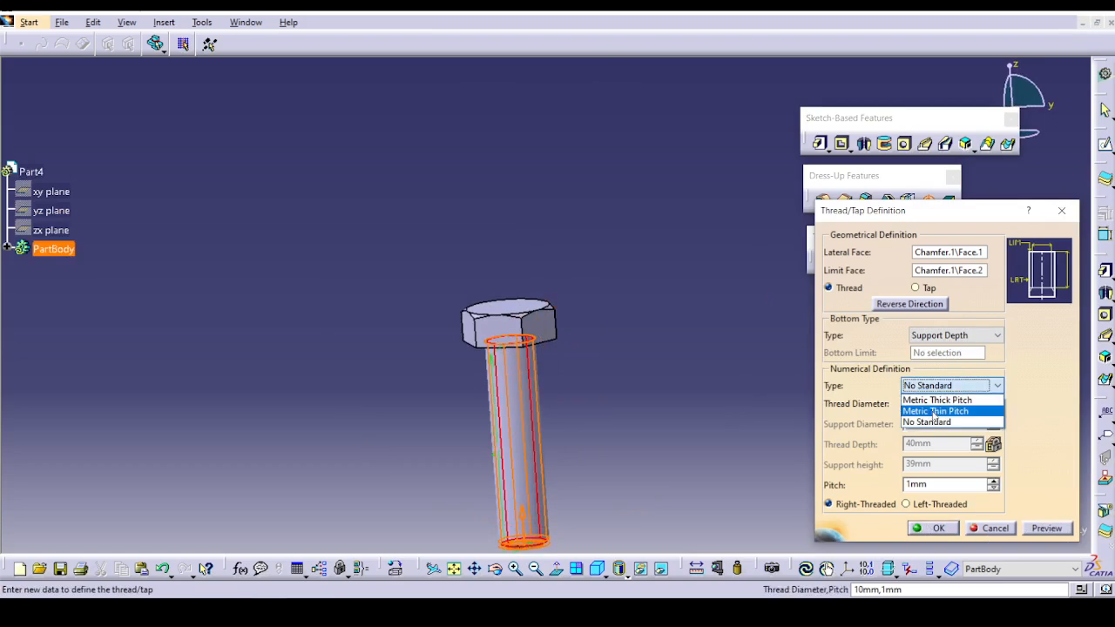
pyautogui.click(1046, 529)
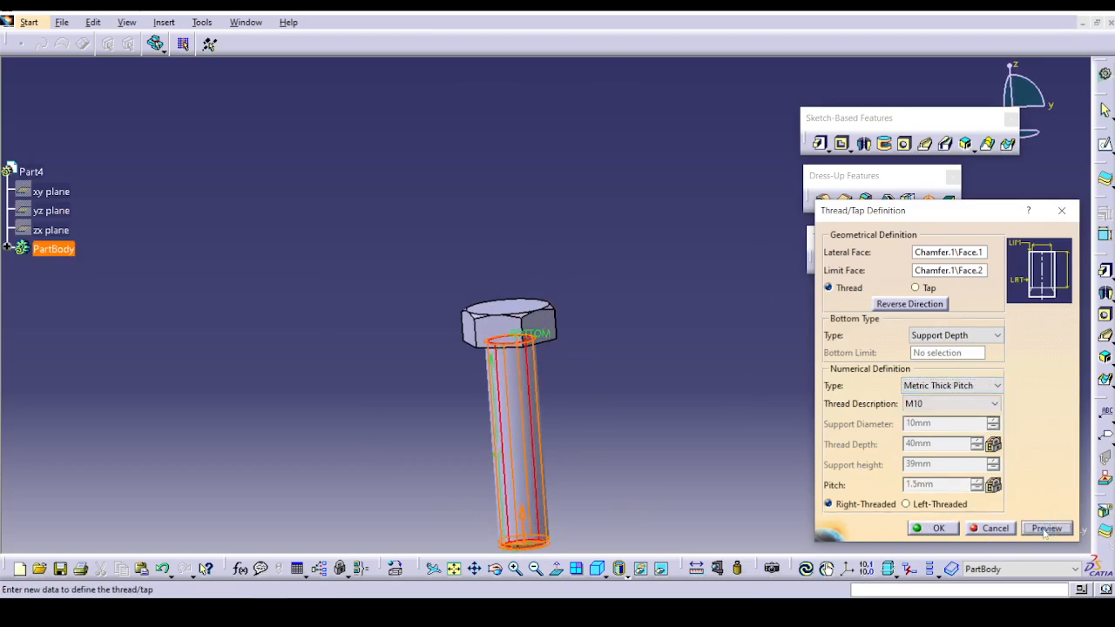
pyautogui.click(935, 529)
pyautogui.moveTo(368, 331); pyautogui.dragTo(305, 389, button='middle')
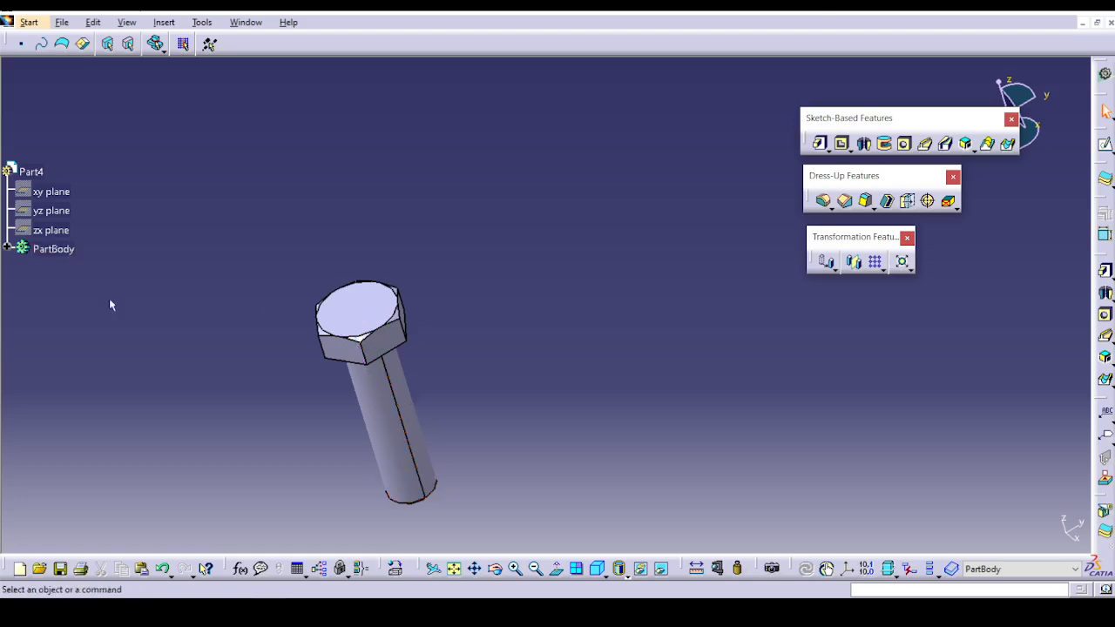
# Open Ex-2_Thread_and_Tap.CATPart from the Treade & Tap folder.
pyautogui.click(62, 21)
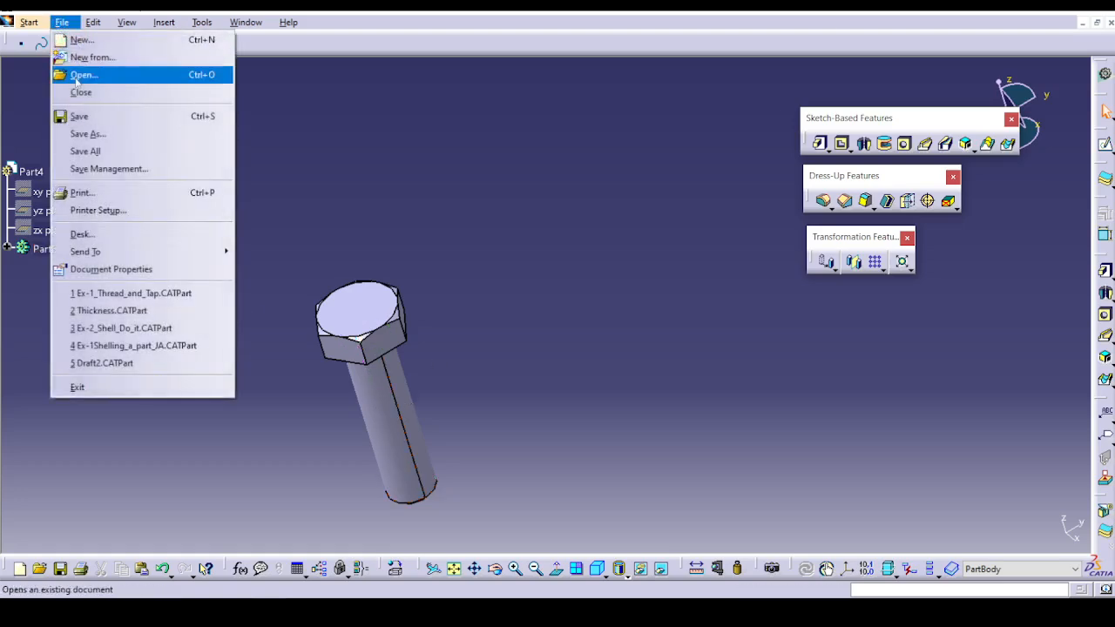
pyautogui.click(77, 74)
pyautogui.click(627, 228)
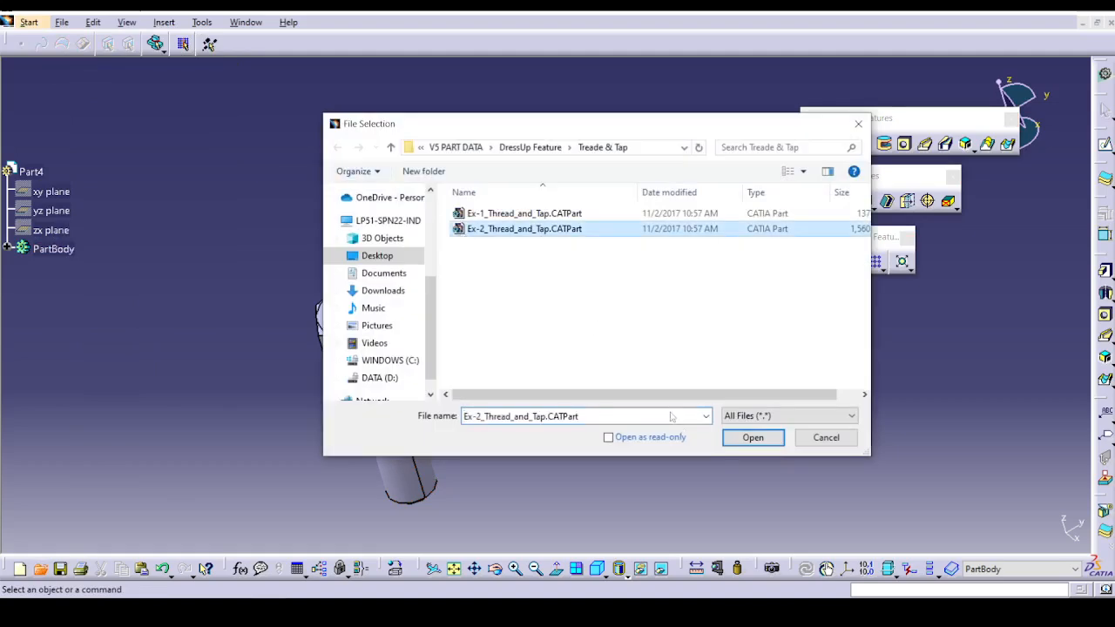
pyautogui.click(752, 438)
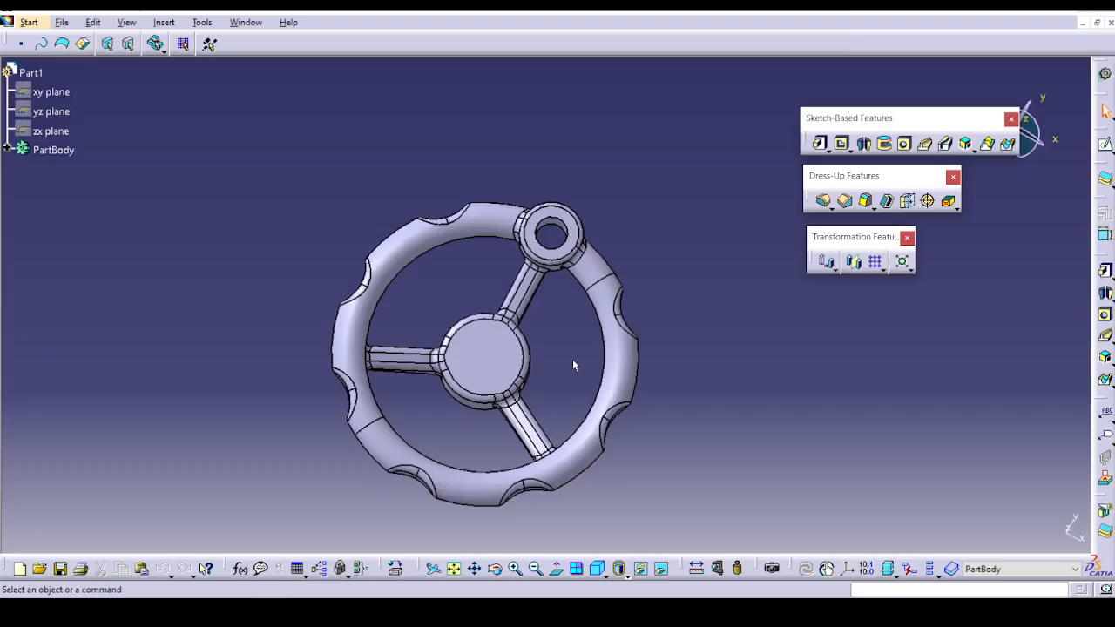
# Thread the handwheel's shaft from its free end face with Support Depth, 20 mm diameter and 2.5 mm pitch.
pyautogui.moveTo(581, 321); pyautogui.dragTo(470, 508, button='middle')
pyautogui.click(929, 201)
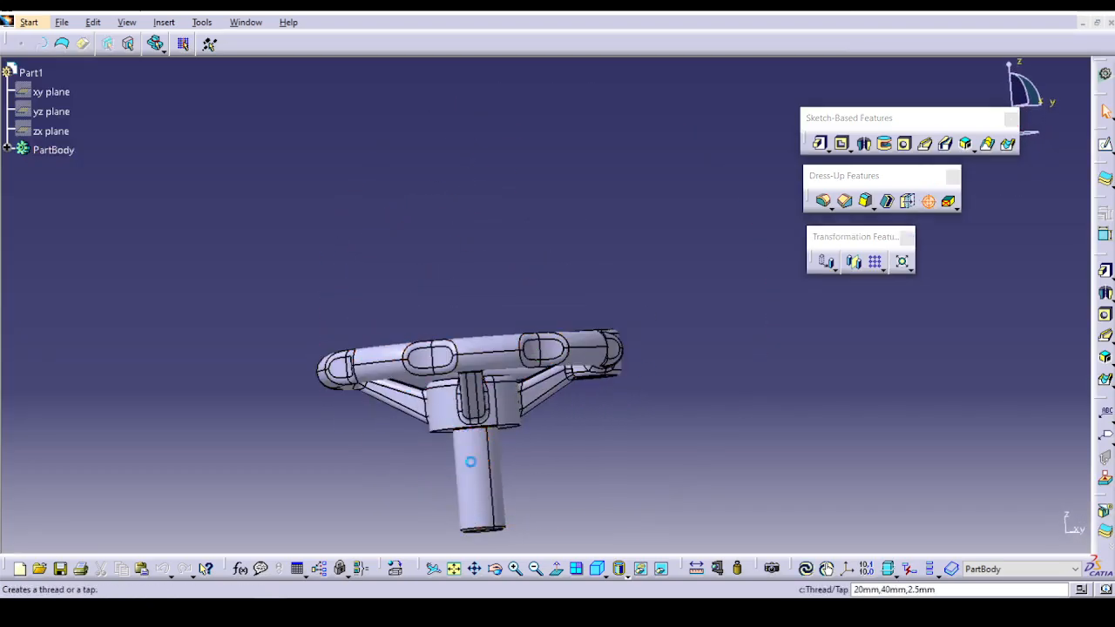
pyautogui.click(479, 479)
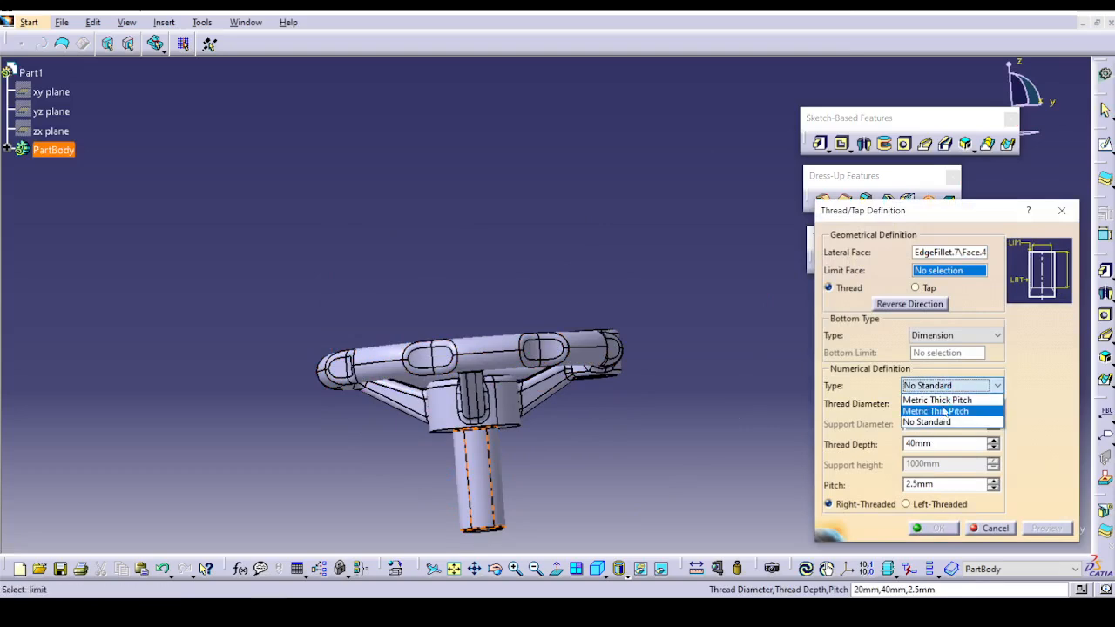
pyautogui.click(948, 340)
pyautogui.click(950, 336)
pyautogui.click(947, 362)
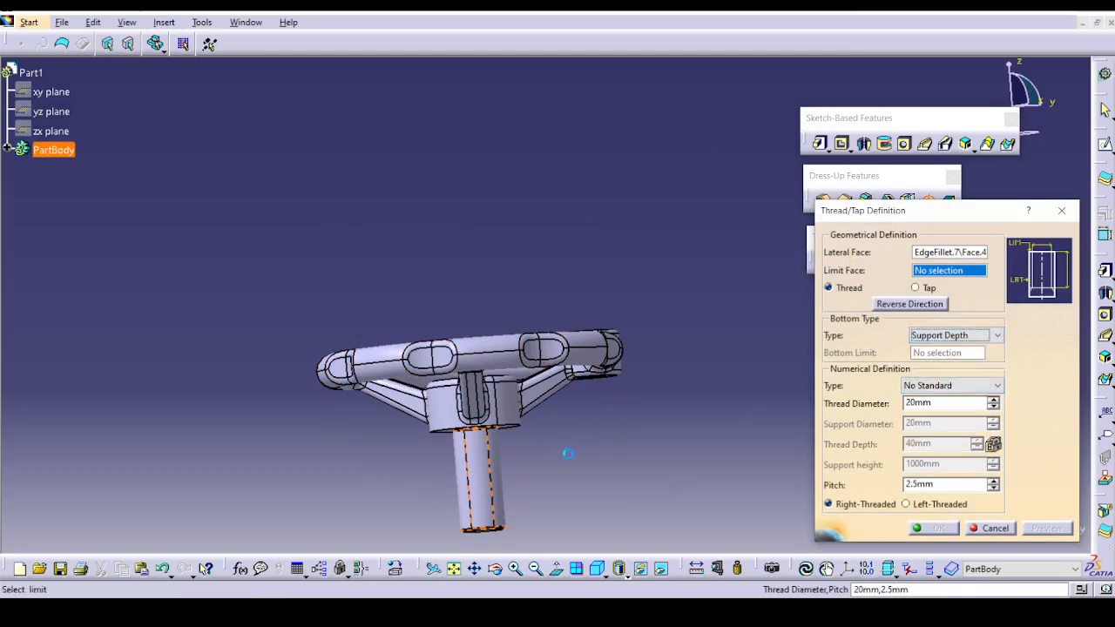
pyautogui.moveTo(482, 519); pyautogui.dragTo(477, 376, button='middle')
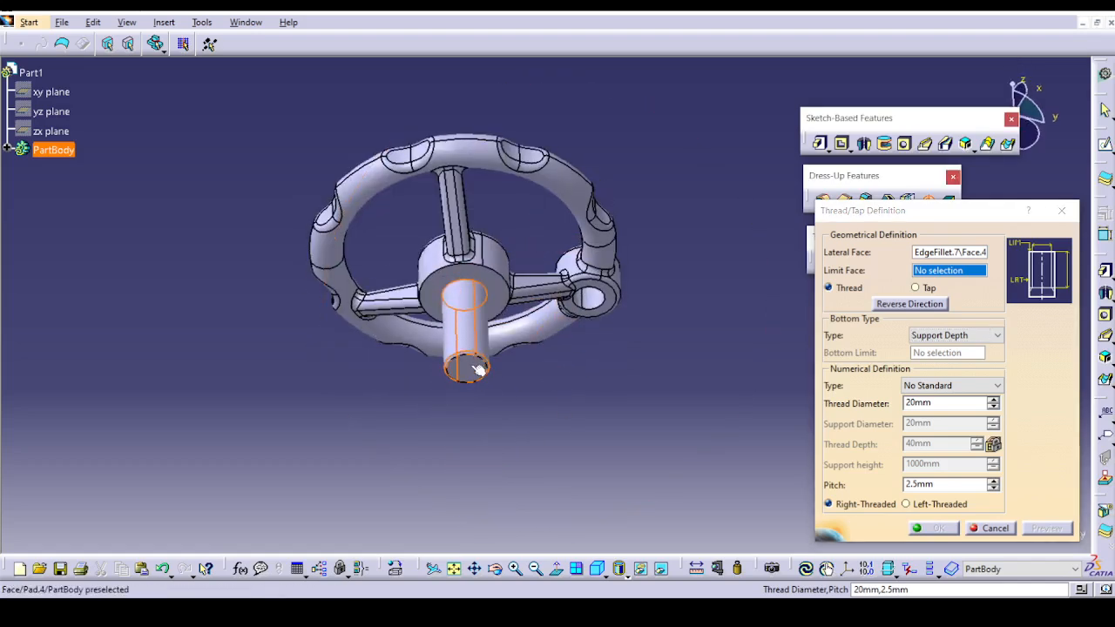
pyautogui.click(477, 377)
pyautogui.moveTo(558, 212); pyautogui.dragTo(550, 448, button='middle')
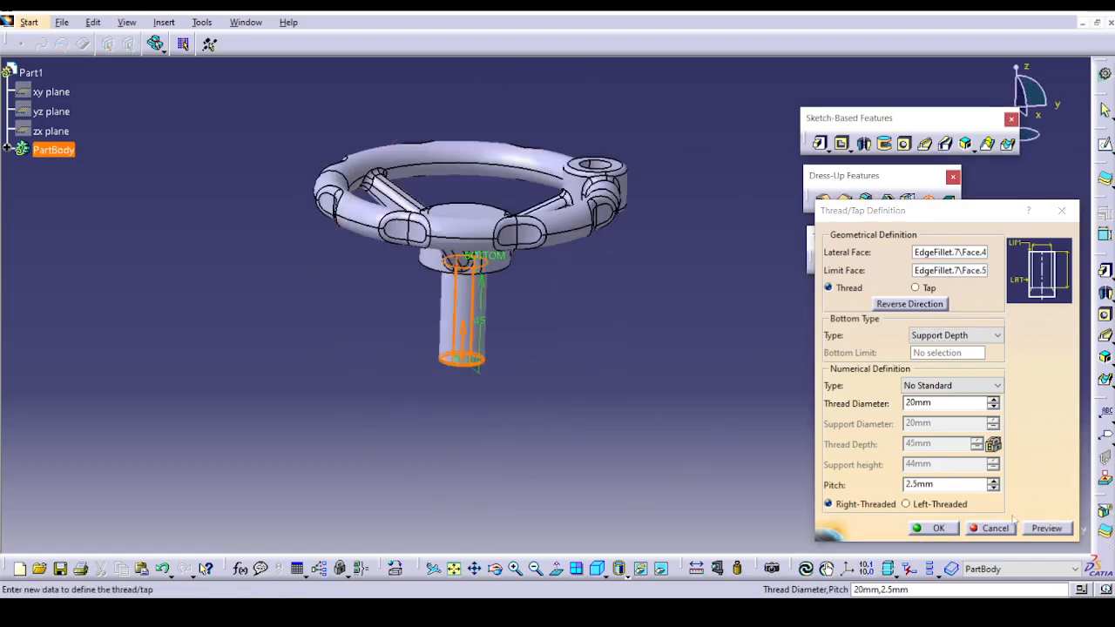
pyautogui.click(924, 530)
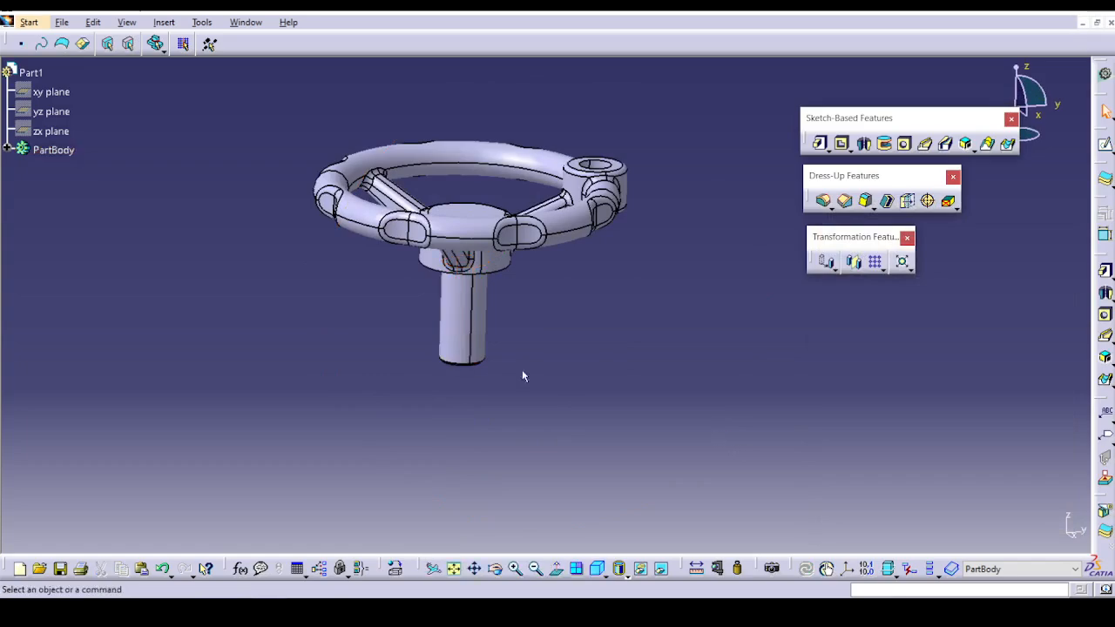
# Tap the hole in the handwheel's rim boss from the boss's top face, 20 mm deep with 2.5 mm pitch.
pyautogui.moveTo(522, 371); pyautogui.dragTo(558, 283, button='middle')
pyautogui.moveTo(613, 273); pyautogui.dragTo(546, 489, button='middle')
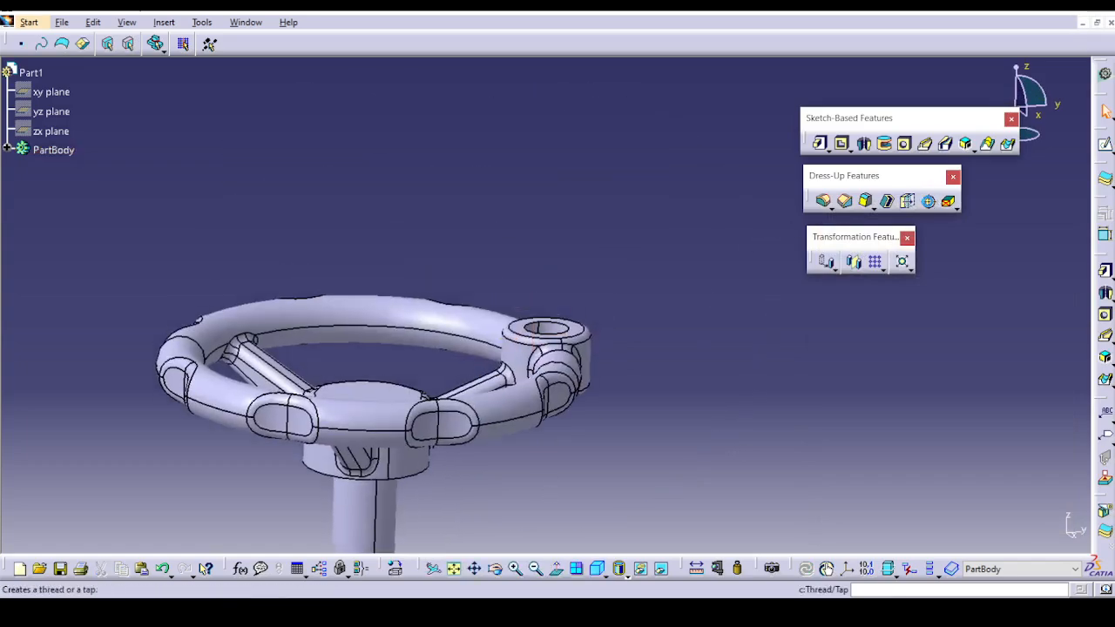
pyautogui.click(929, 202)
pyautogui.moveTo(558, 305); pyautogui.dragTo(575, 202, button='middle')
pyautogui.click(572, 169)
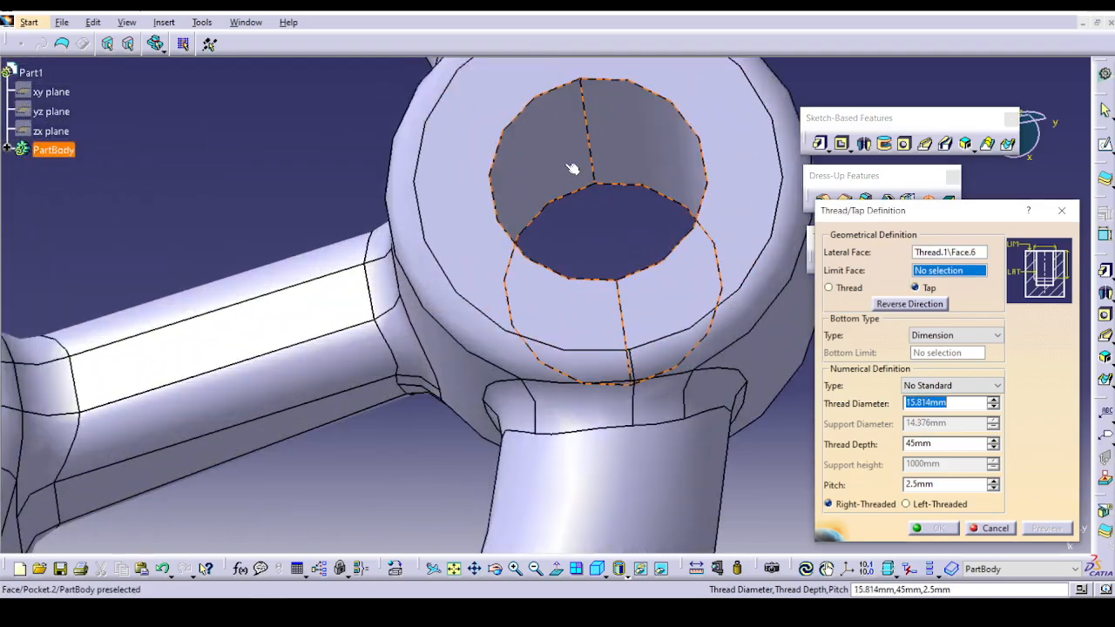
pyautogui.click(471, 164)
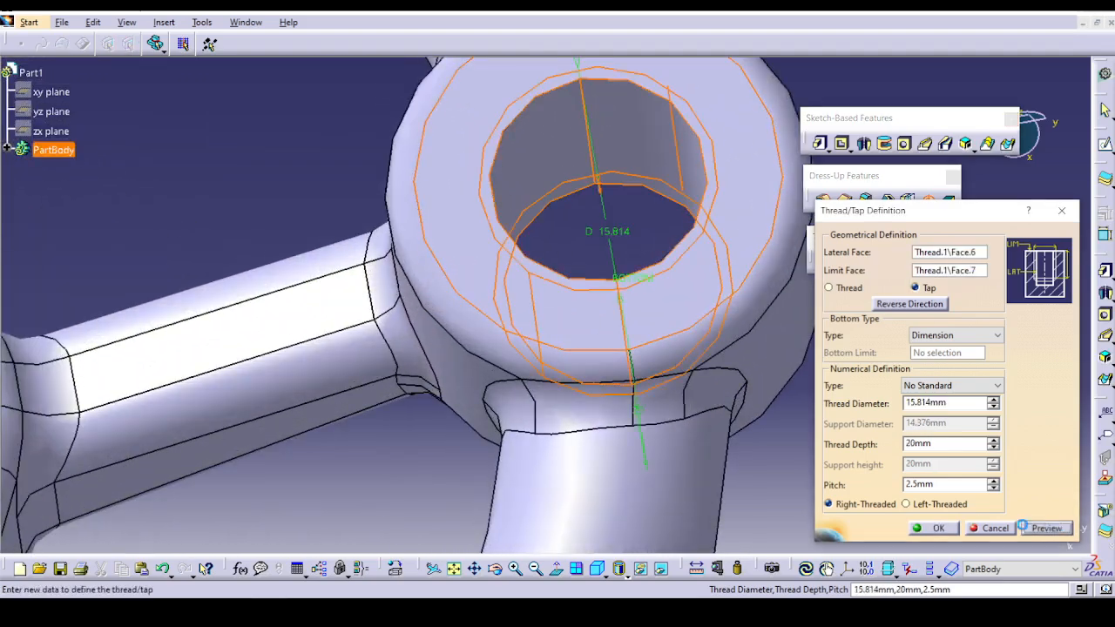
pyautogui.click(941, 528)
pyautogui.moveTo(746, 398); pyautogui.dragTo(480, 259, button='middle')
pyautogui.click(953, 212)
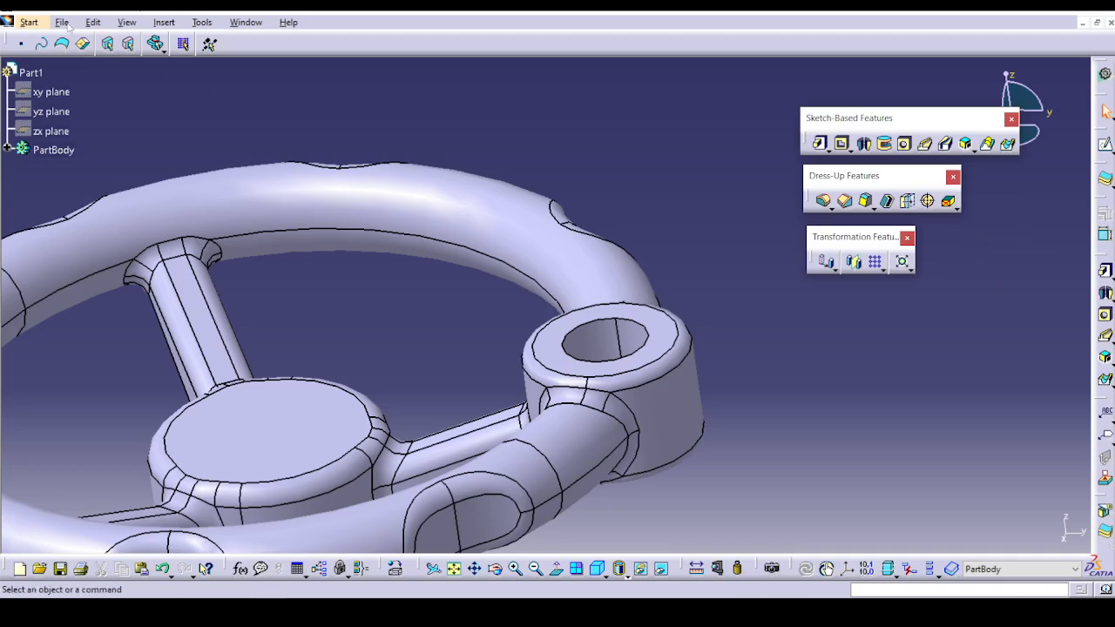
# Open Faces.CATPart from the DressUp Feature folder.
pyautogui.click(66, 24)
pyautogui.click(91, 75)
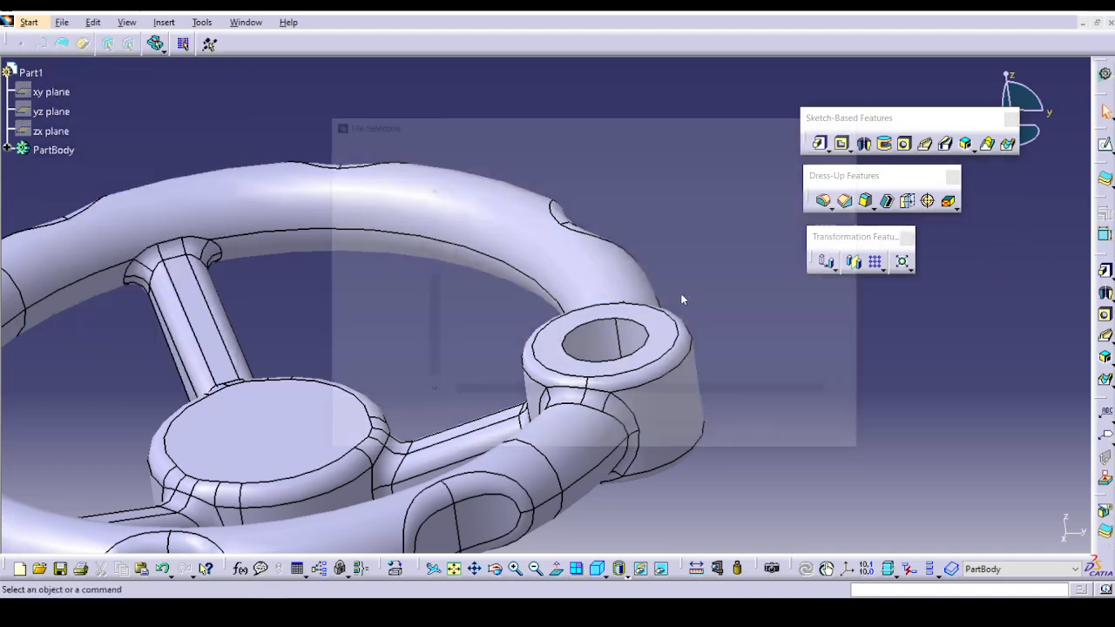
pyautogui.click(533, 148)
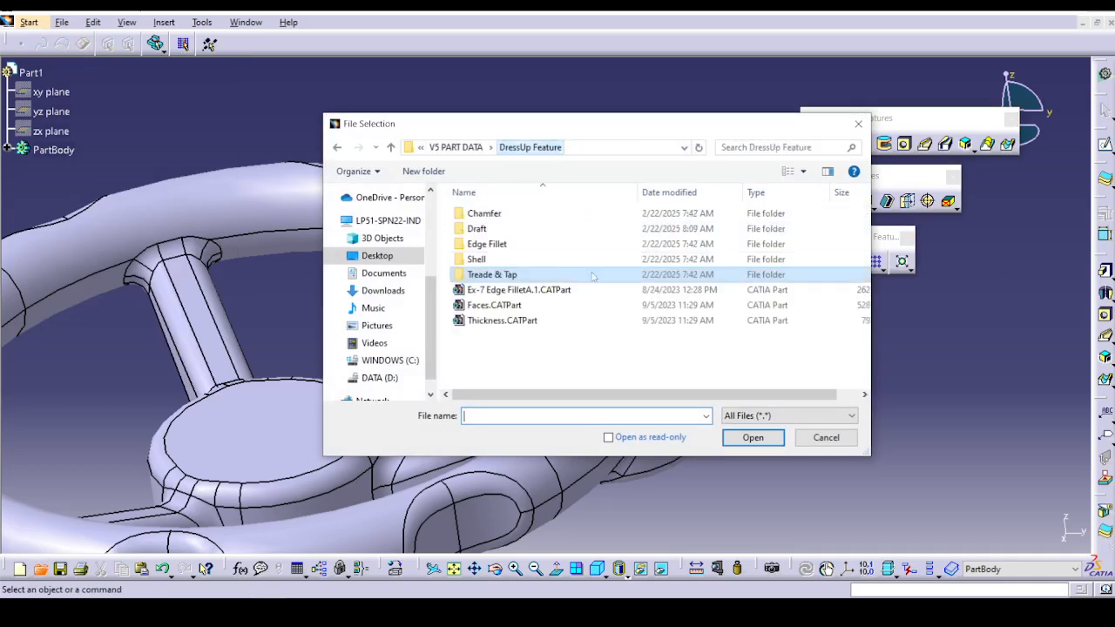
pyautogui.click(509, 305)
pyautogui.click(753, 438)
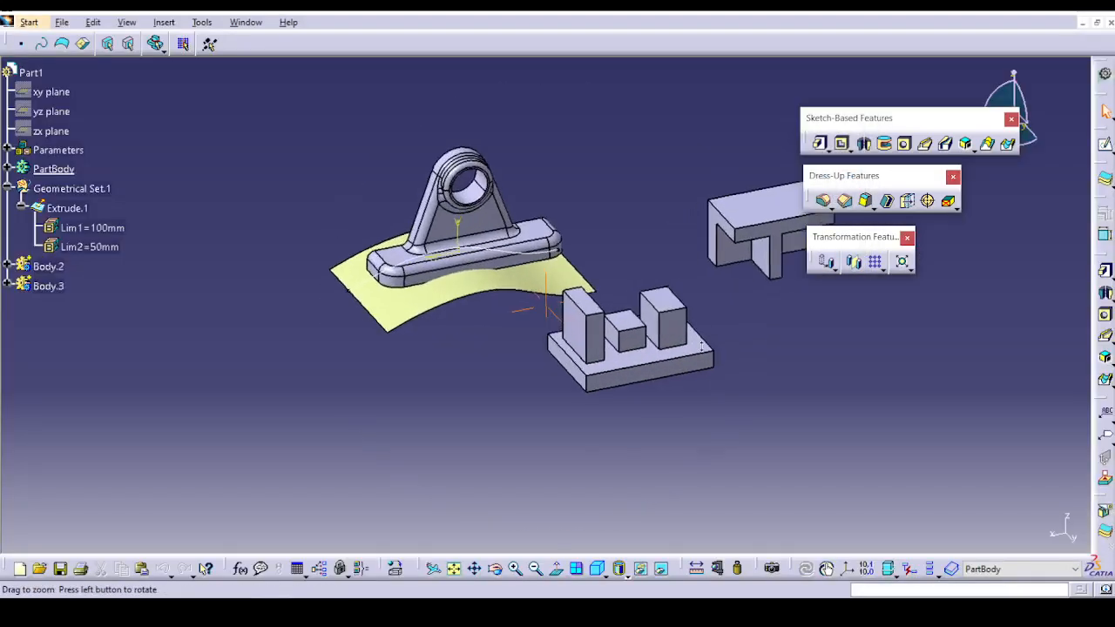
# Define PartBody, the bearing bracket above the curved surface, as the in-work object.
pyautogui.moveTo(702, 347); pyautogui.dragTo(700, 330, button='middle')
pyautogui.moveTo(558, 270); pyautogui.dragTo(560, 368, button='middle')
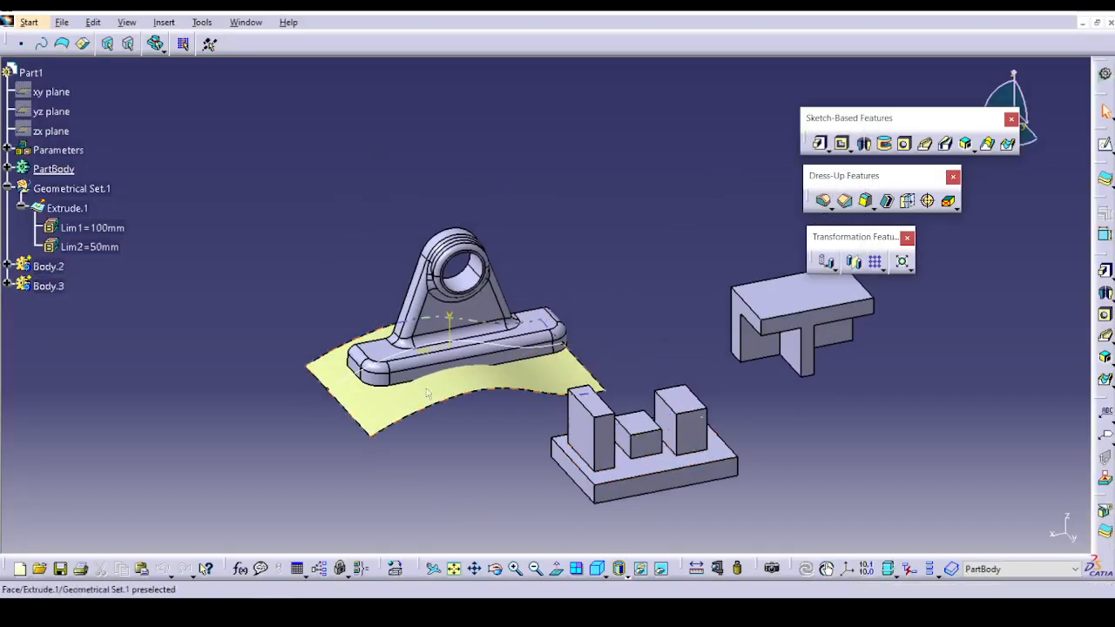
pyautogui.rightClick(68, 171)
pyautogui.click(131, 274)
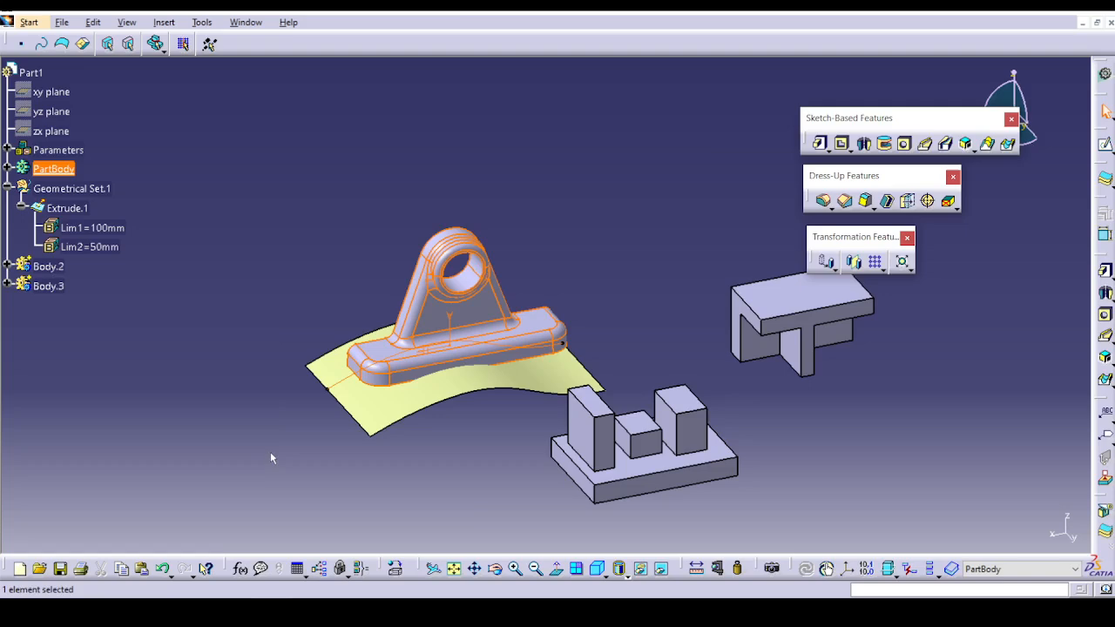
# Try to replace the bearing bracket's bottom face with the curved surface Extrude.1 using Replace Face.
pyautogui.moveTo(270, 458); pyautogui.dragTo(881, 205, button='middle')
pyautogui.click(953, 207)
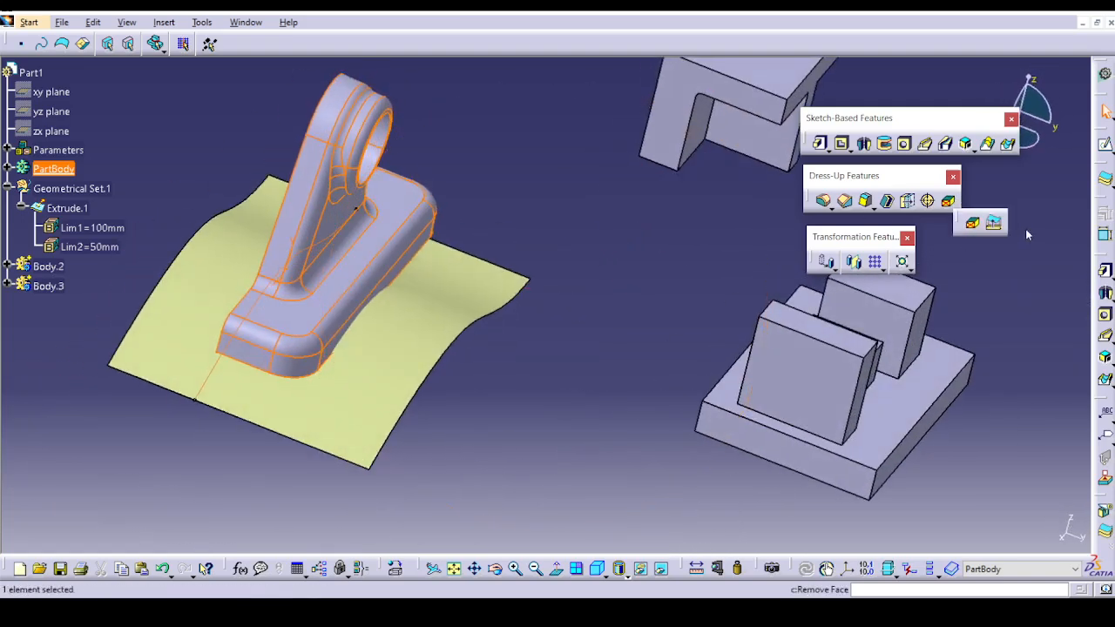
pyautogui.click(993, 223)
pyautogui.moveTo(553, 401); pyautogui.dragTo(553, 348, button='middle')
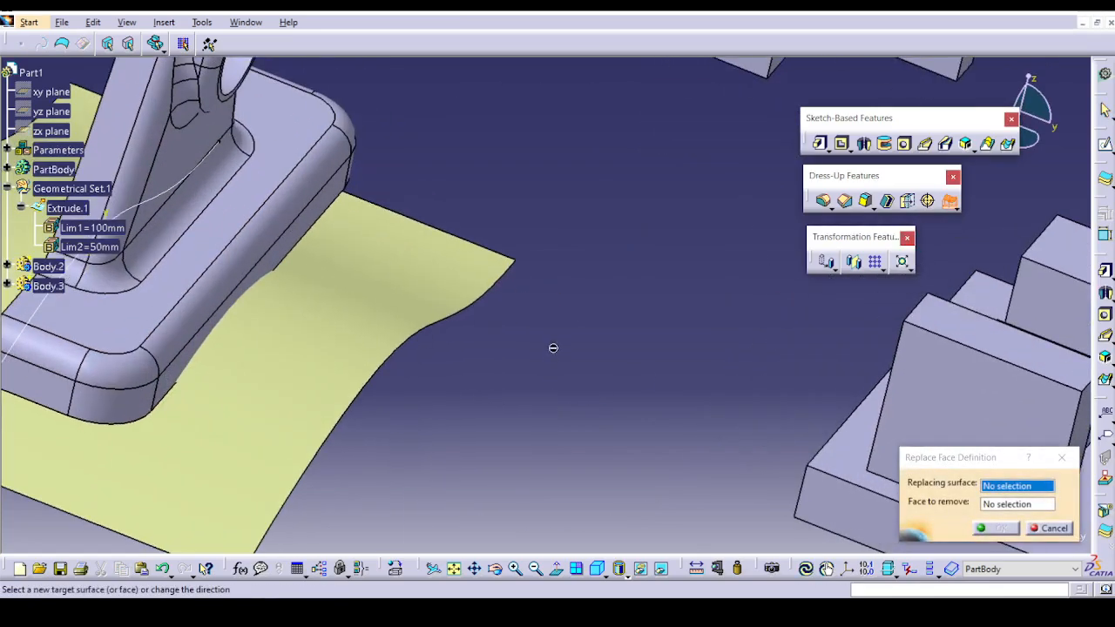
pyautogui.moveTo(358, 505); pyautogui.dragTo(582, 302, button='middle')
pyautogui.click(405, 302)
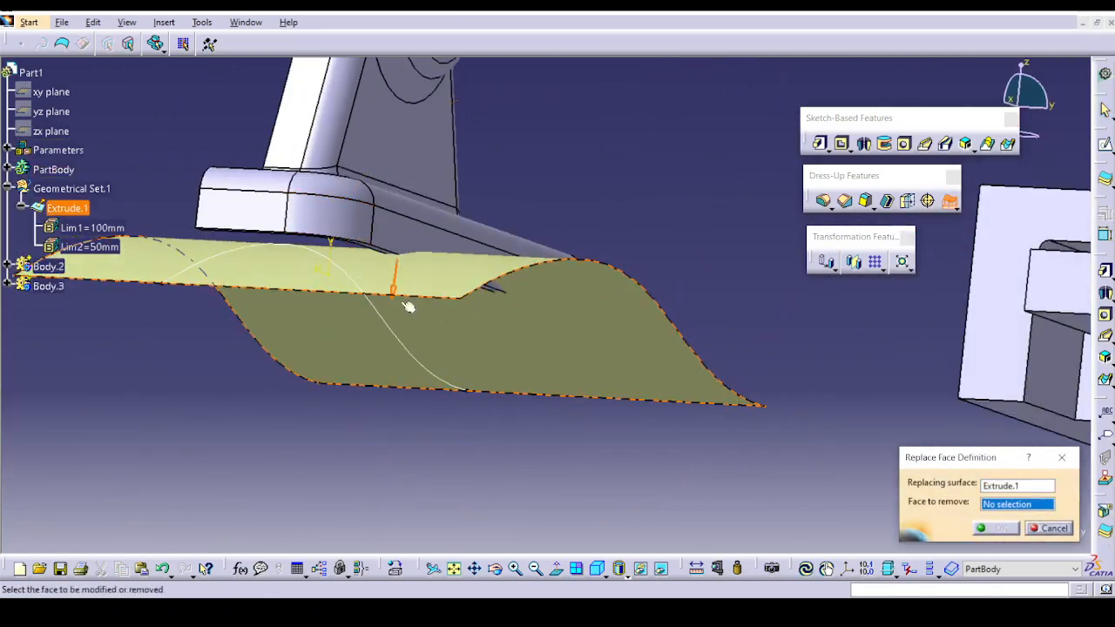
pyautogui.moveTo(405, 301); pyautogui.dragTo(805, 518, button='middle')
pyautogui.click(428, 451)
pyautogui.click(1000, 530)
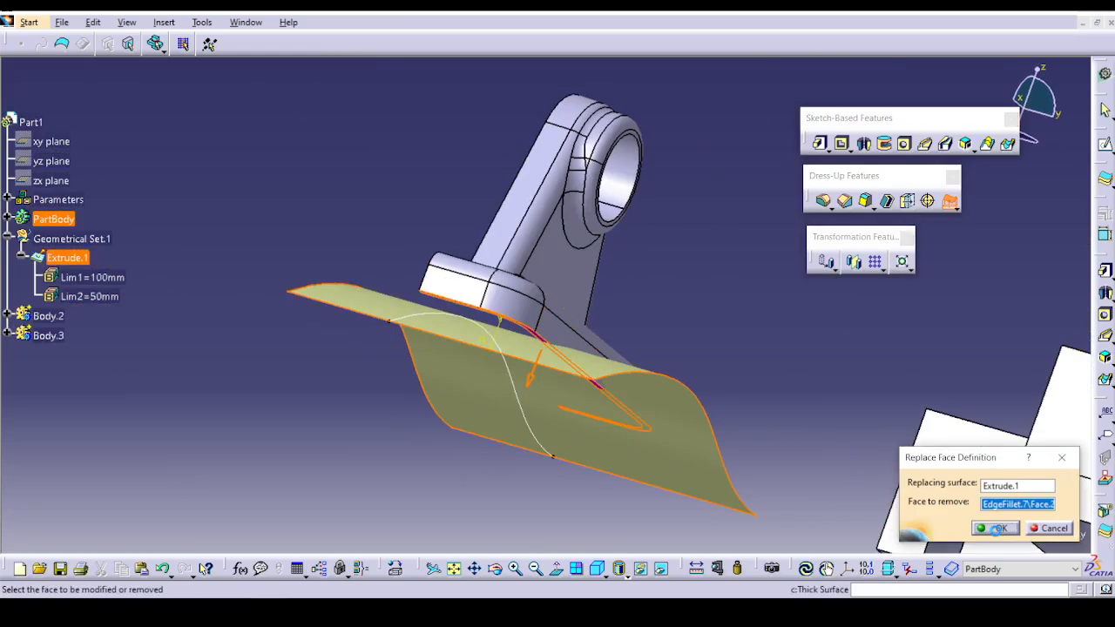
pyautogui.click(658, 330)
pyautogui.moveTo(558, 235); pyautogui.dragTo(516, 257, button='middle')
pyautogui.moveTo(576, 440); pyautogui.dragTo(500, 380, button='middle')
pyautogui.click(995, 528)
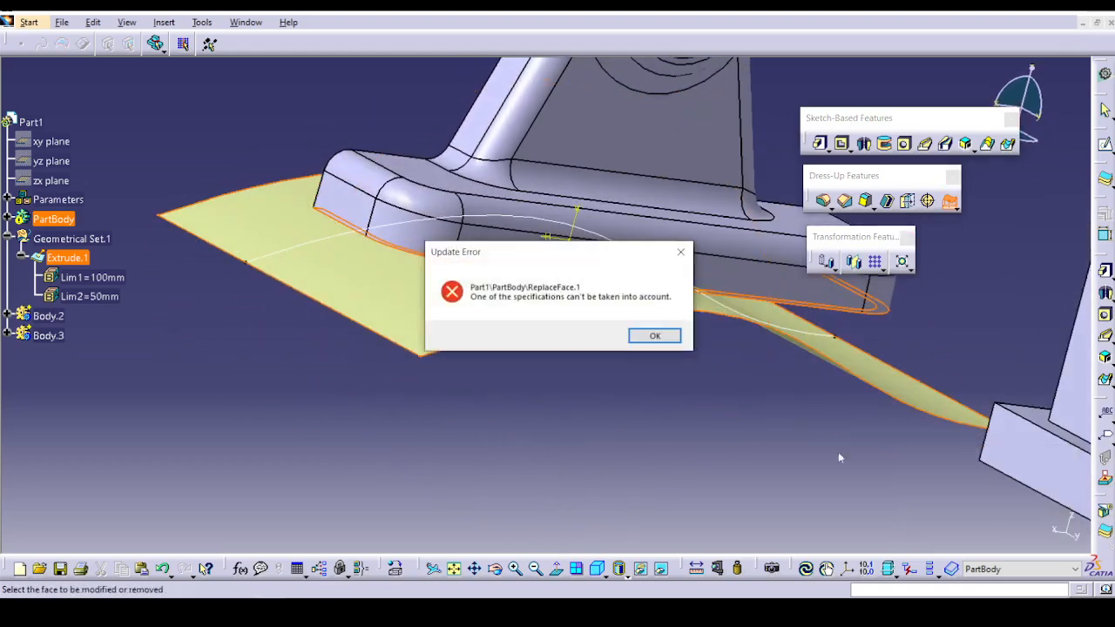
pyautogui.click(656, 336)
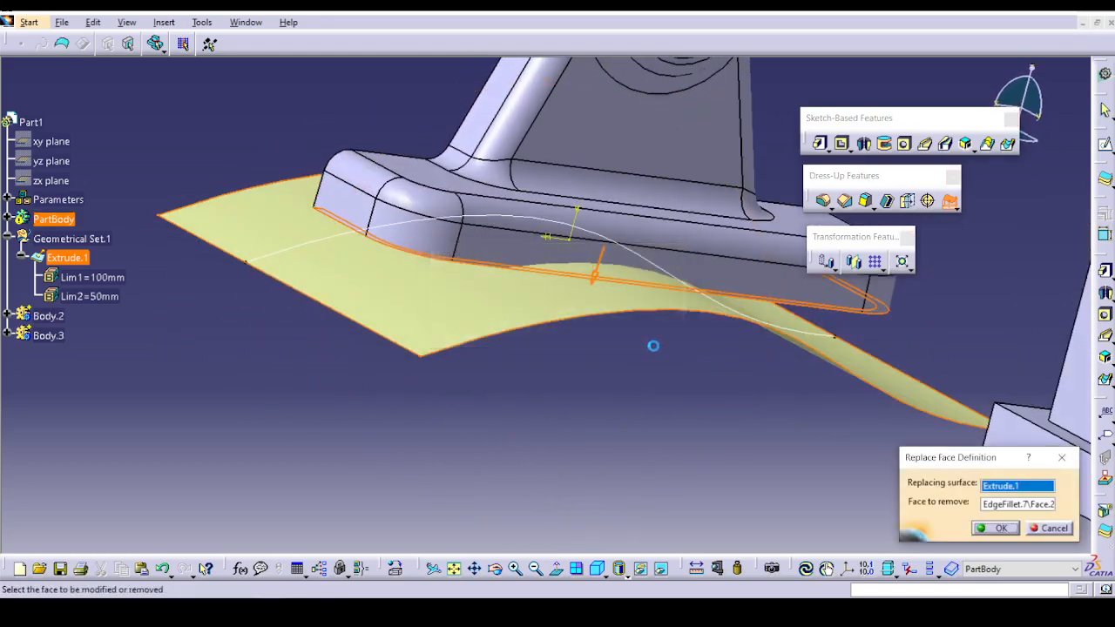
pyautogui.click(1045, 527)
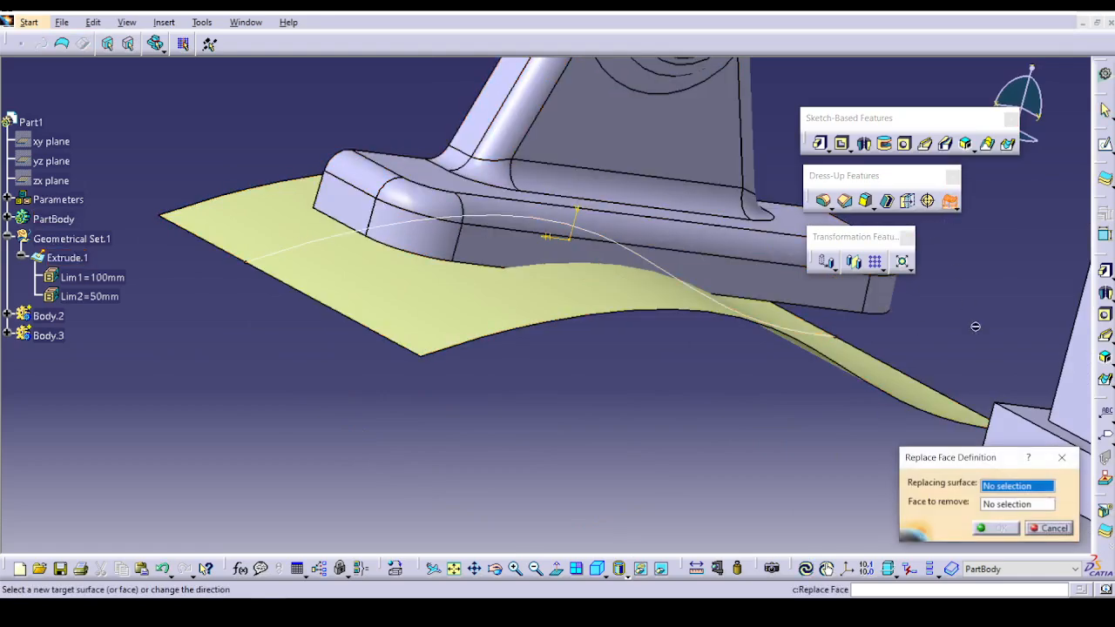
pyautogui.scroll(1, 461, 525)
pyautogui.moveTo(462, 524); pyautogui.dragTo(615, 379, button='middle')
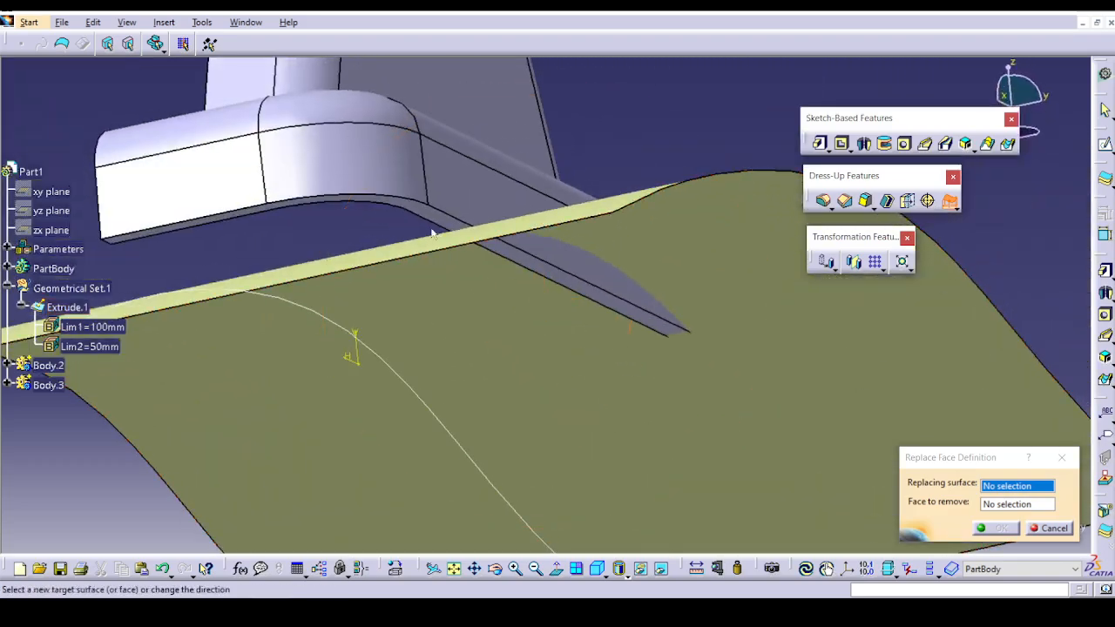
pyautogui.click(444, 220)
pyautogui.moveTo(518, 311); pyautogui.dragTo(401, 426, button='middle')
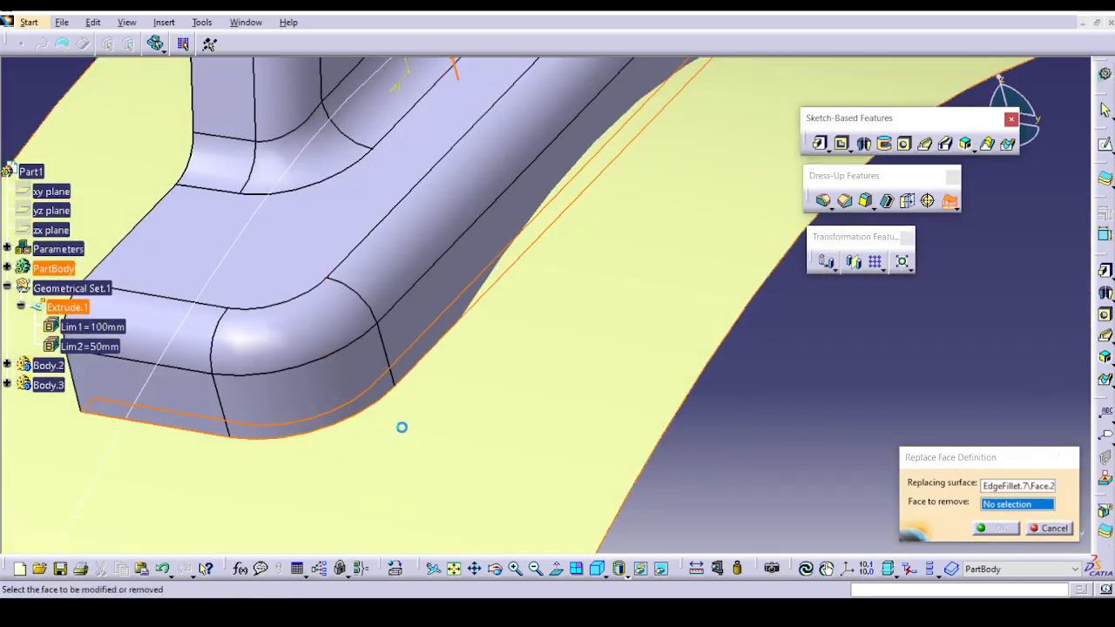
pyautogui.click(782, 363)
pyautogui.click(637, 337)
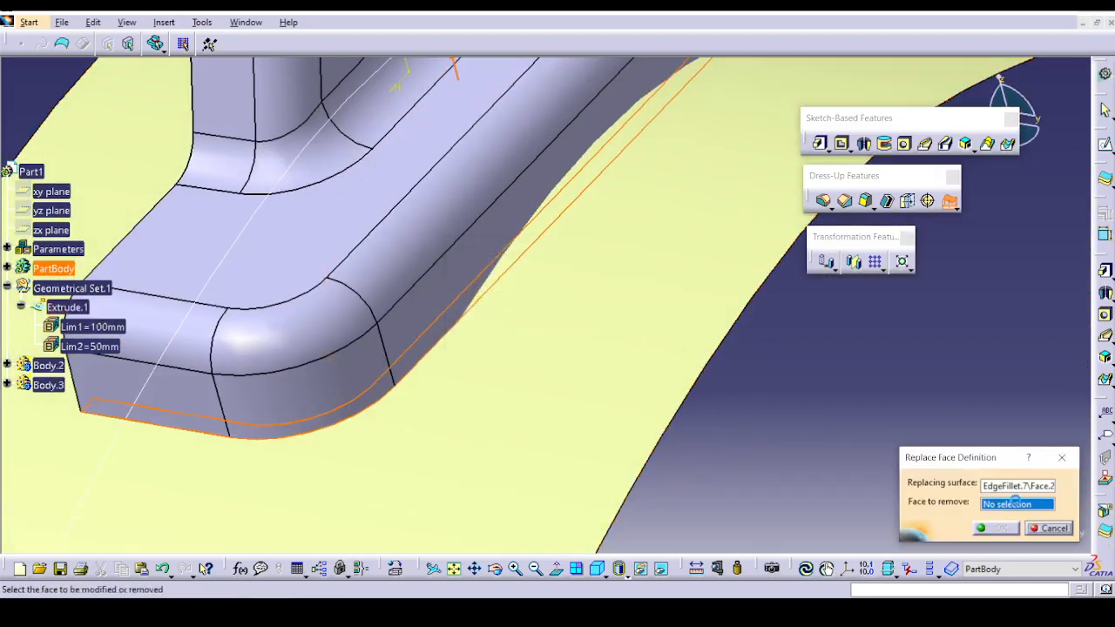
pyautogui.click(364, 438)
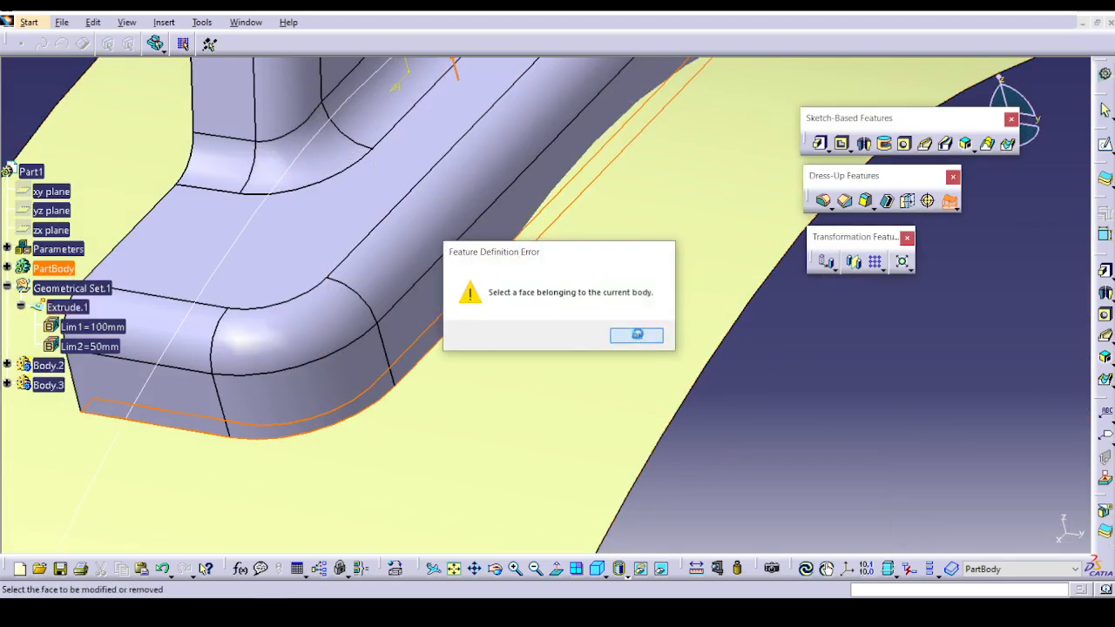
pyautogui.click(620, 341)
pyautogui.click(1043, 529)
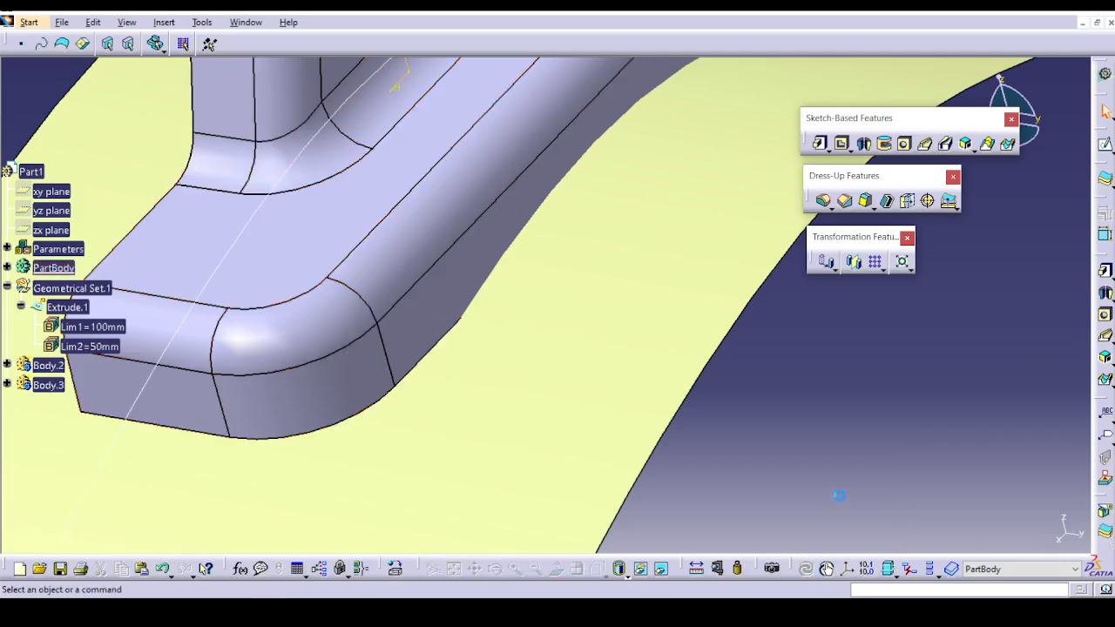
# Locate the bracket in the tree and define PartBody as the in-work object again.
pyautogui.rightClick(331, 315)
pyautogui.click(369, 23)
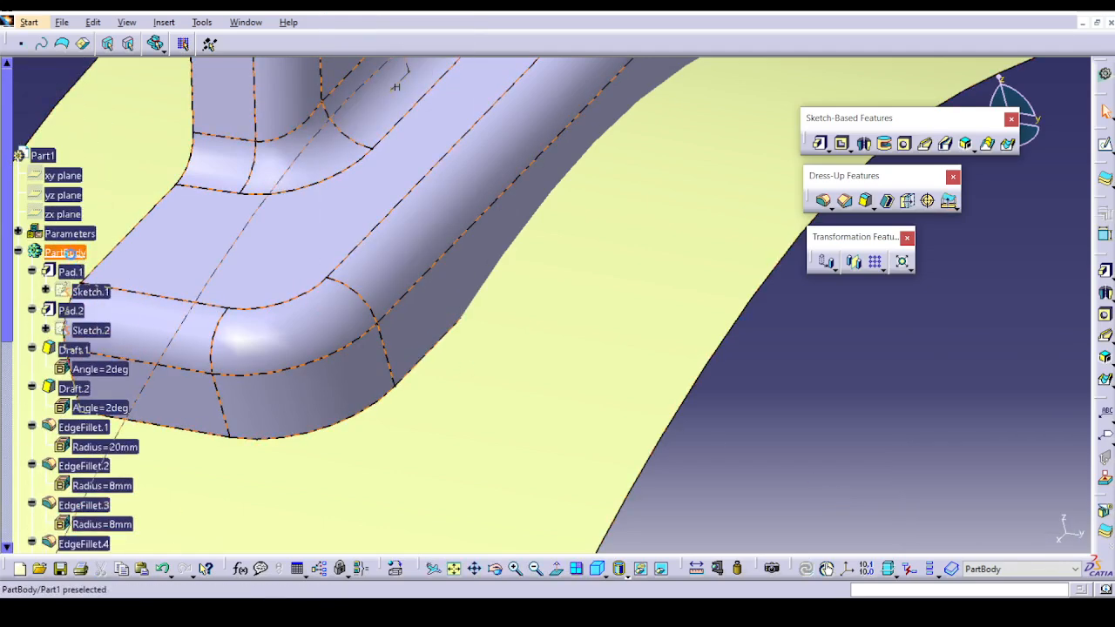
pyautogui.rightClick(68, 253)
pyautogui.click(113, 359)
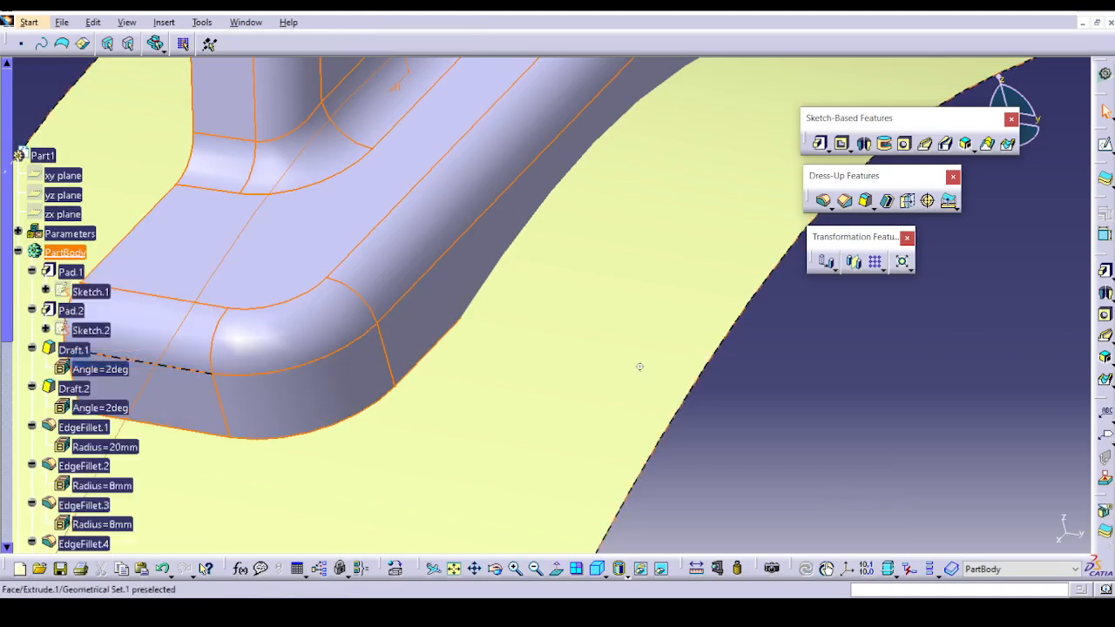
pyautogui.moveTo(640, 367); pyautogui.dragTo(650, 478, button='middle')
pyautogui.click(558, 464)
pyautogui.moveTo(558, 463); pyautogui.dragTo(572, 309, button='middle')
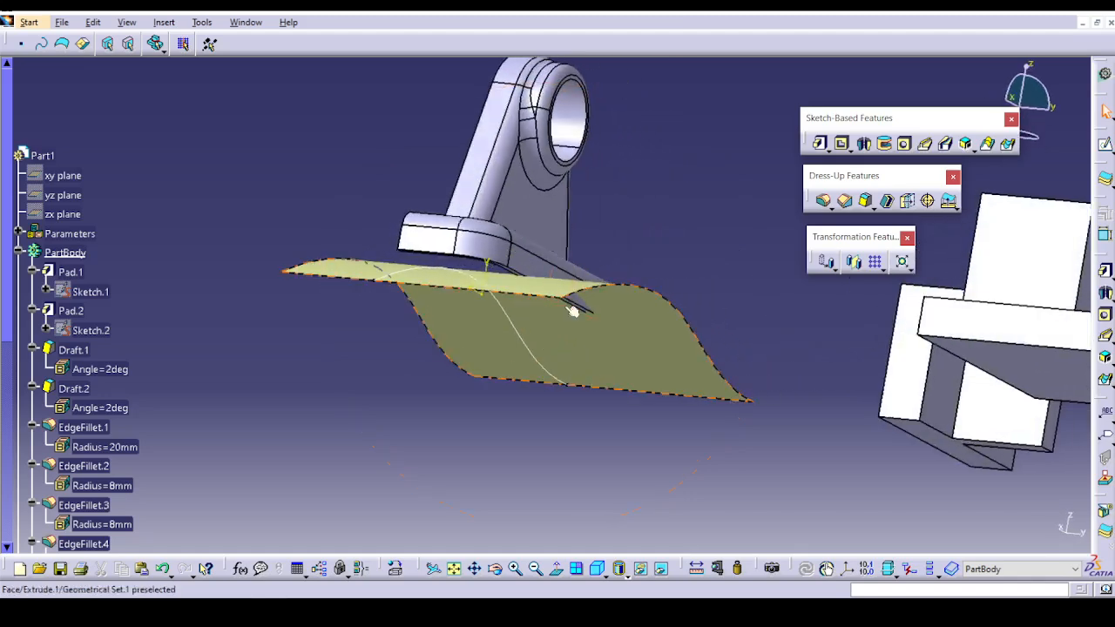
pyautogui.click(950, 202)
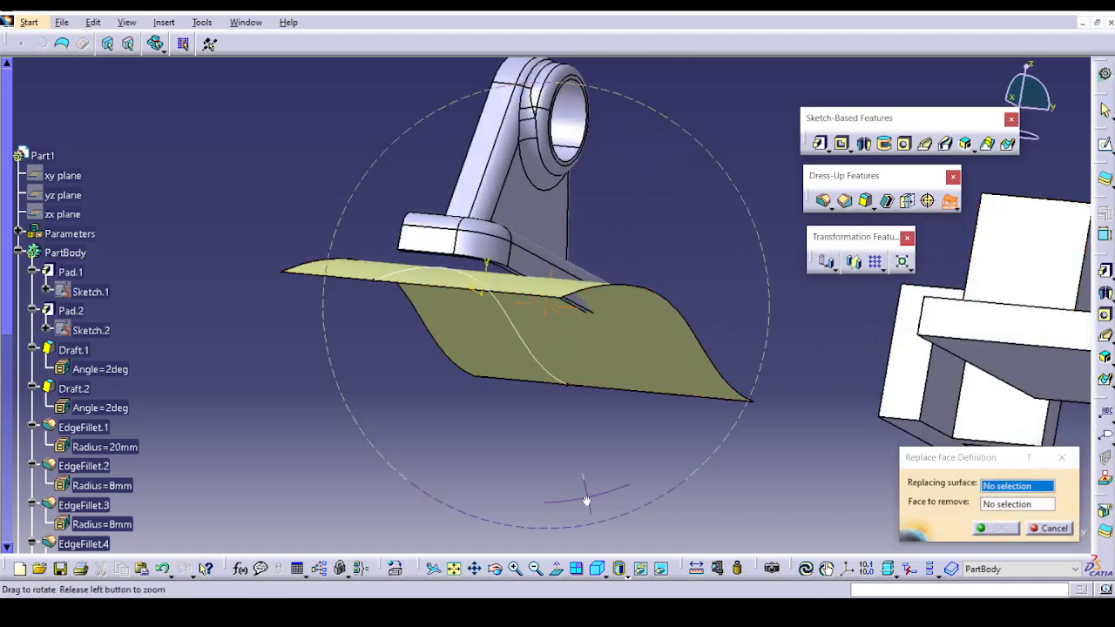
pyautogui.moveTo(587, 500); pyautogui.dragTo(619, 416, button='middle')
pyautogui.moveTo(392, 170); pyautogui.dragTo(408, 271, button='middle')
pyautogui.click(466, 351)
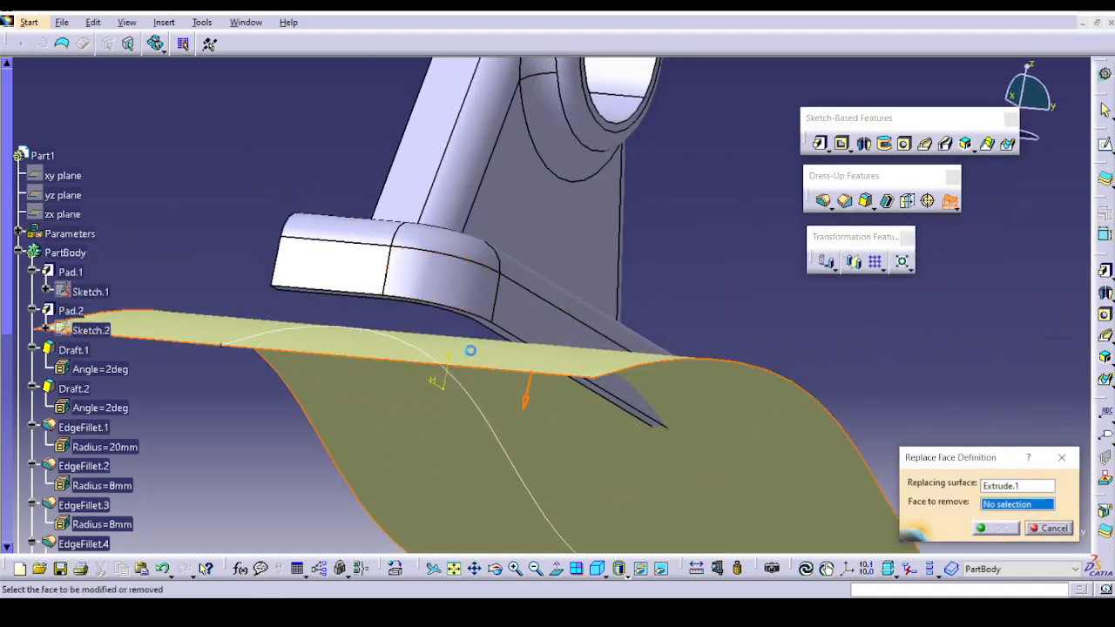
pyautogui.moveTo(466, 351); pyautogui.dragTo(555, 510, button='middle')
pyautogui.click(523, 422)
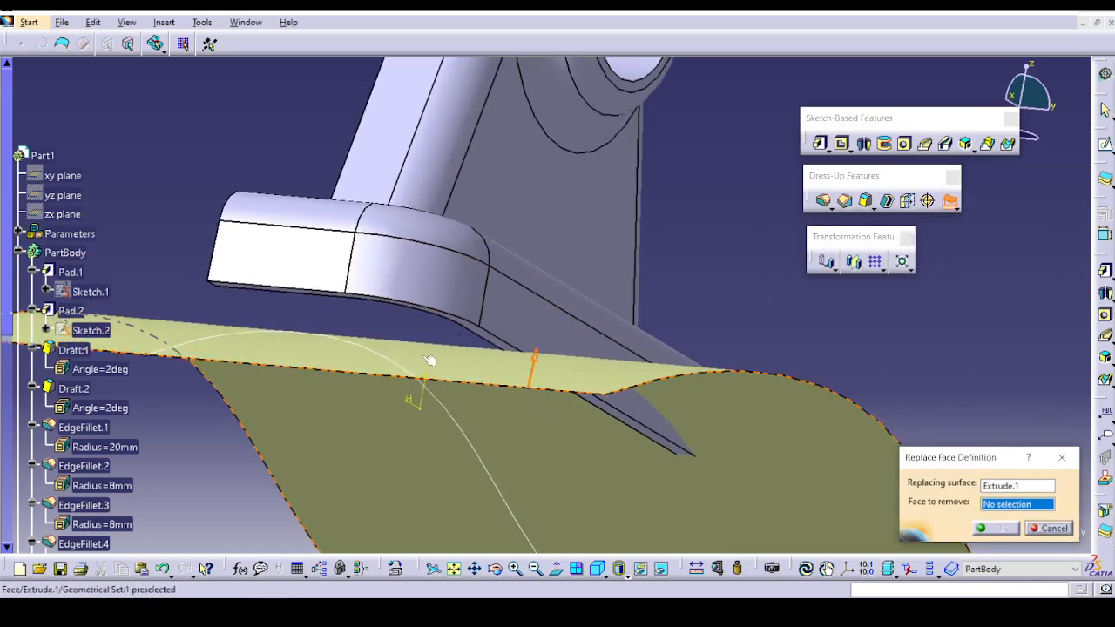
pyautogui.moveTo(429, 361); pyautogui.dragTo(447, 326, button='middle')
pyautogui.click(466, 350)
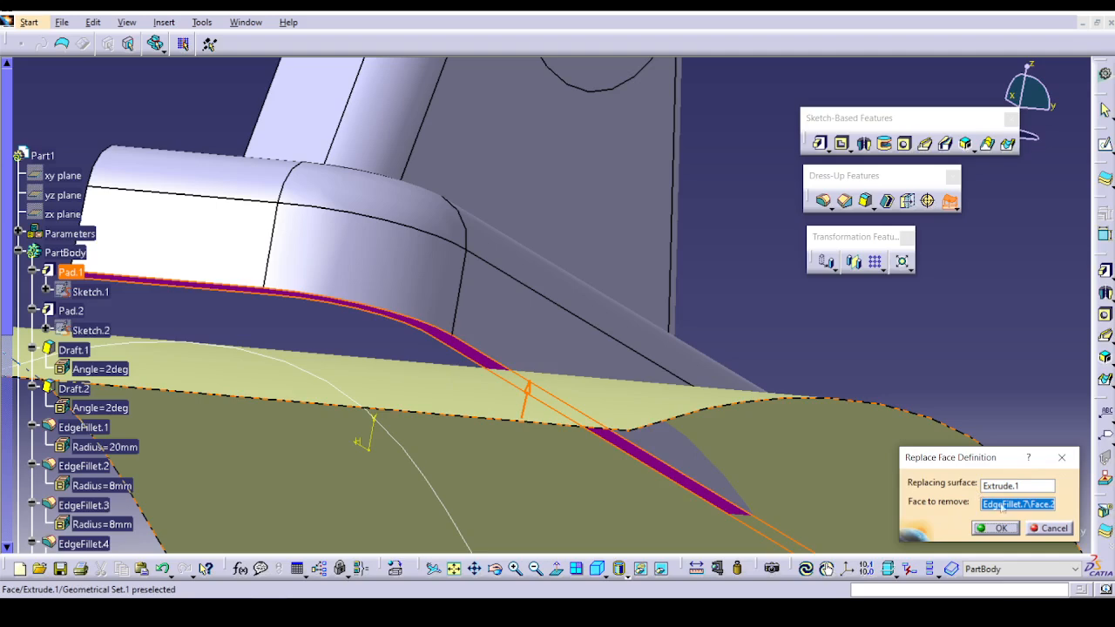
pyautogui.click(1046, 528)
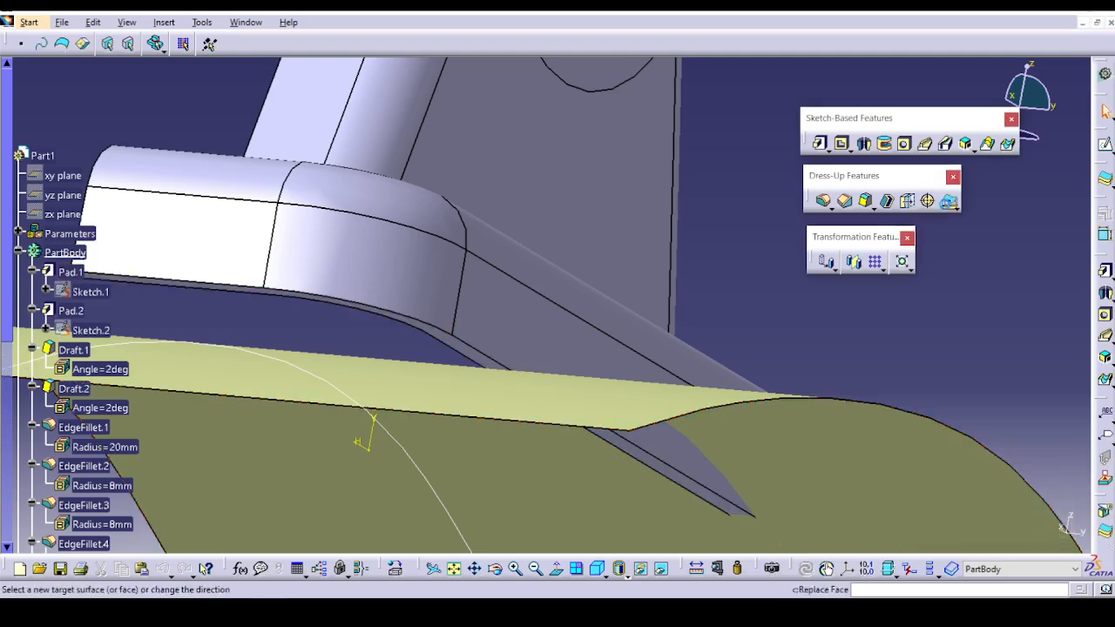
# Replace the bracket's bottom face with the curved surface Extrude.1, with the direction arrow pointing up toward the bracket.
pyautogui.click(545, 396)
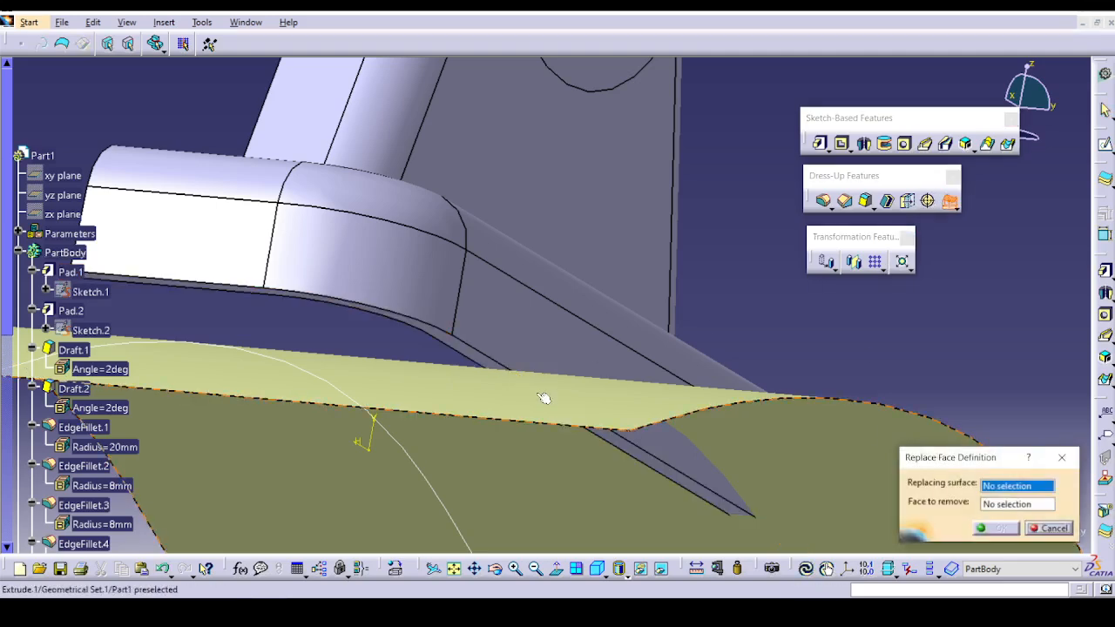
pyautogui.click(441, 339)
pyautogui.click(995, 528)
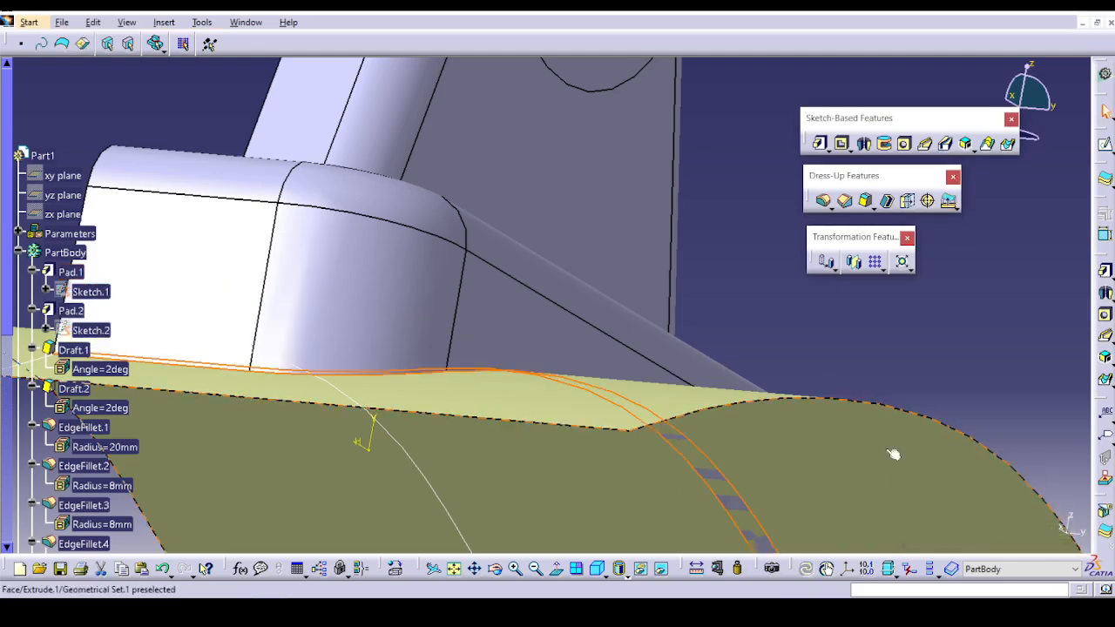
# Hide the curved surface Extrude.1 beneath the bracket and inspect the reshaped base.
pyautogui.moveTo(794, 341); pyautogui.dragTo(542, 329, button='middle')
pyautogui.moveTo(461, 233); pyautogui.dragTo(433, 416, button='middle')
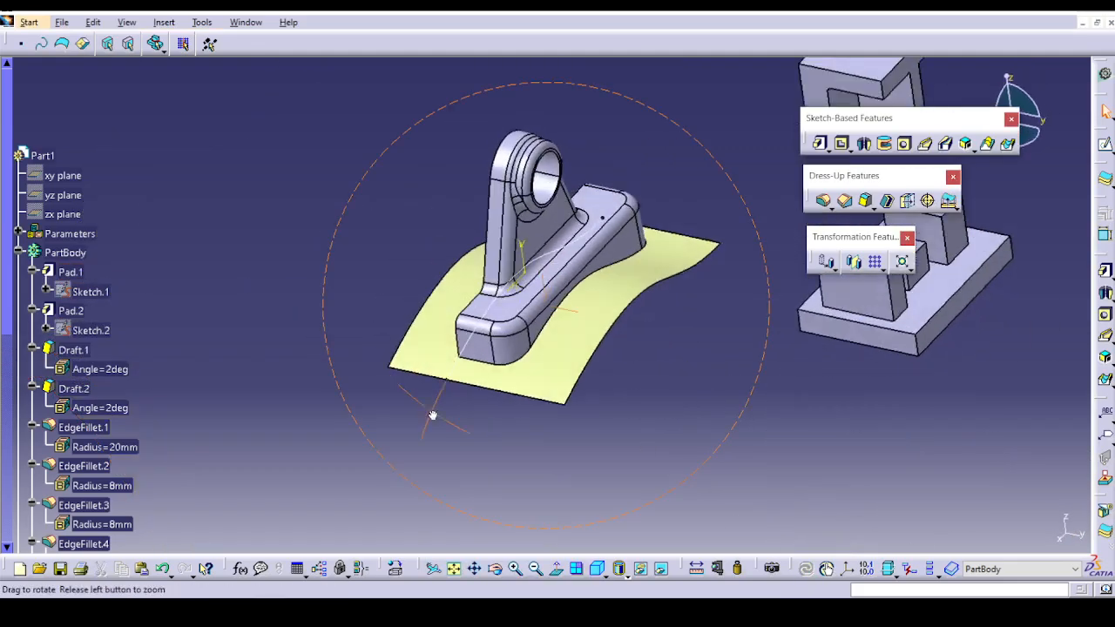
pyautogui.rightClick(582, 324)
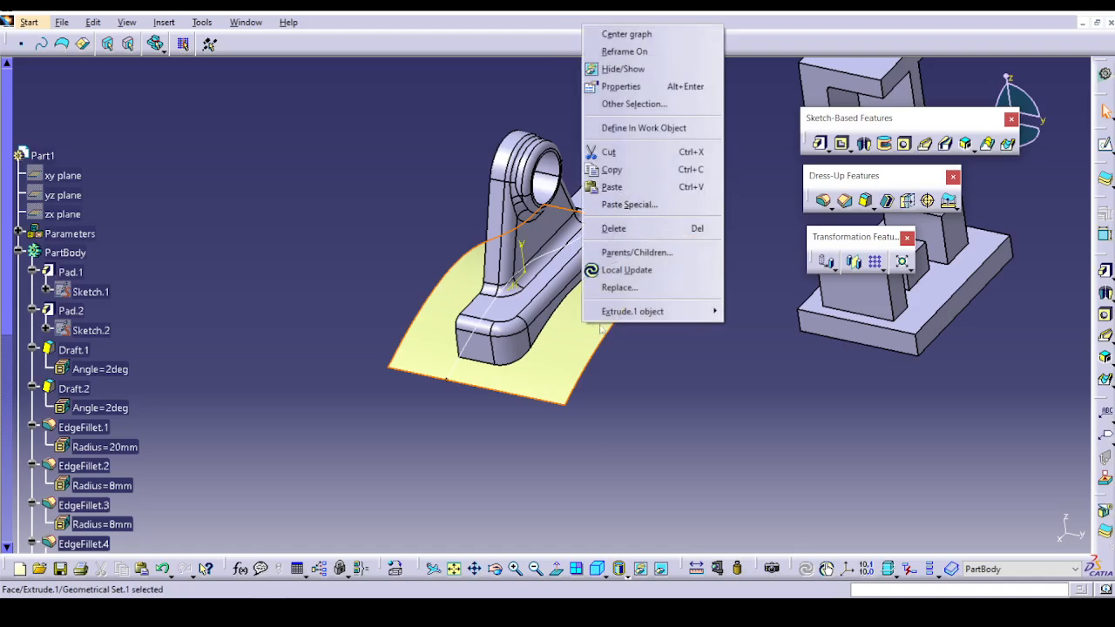
pyautogui.click(654, 69)
pyautogui.moveTo(378, 468); pyautogui.dragTo(891, 306, button='middle')
pyautogui.moveTo(423, 321); pyautogui.dragTo(328, 366, button='middle')
pyautogui.moveTo(603, 314); pyautogui.dragTo(471, 385, button='middle')
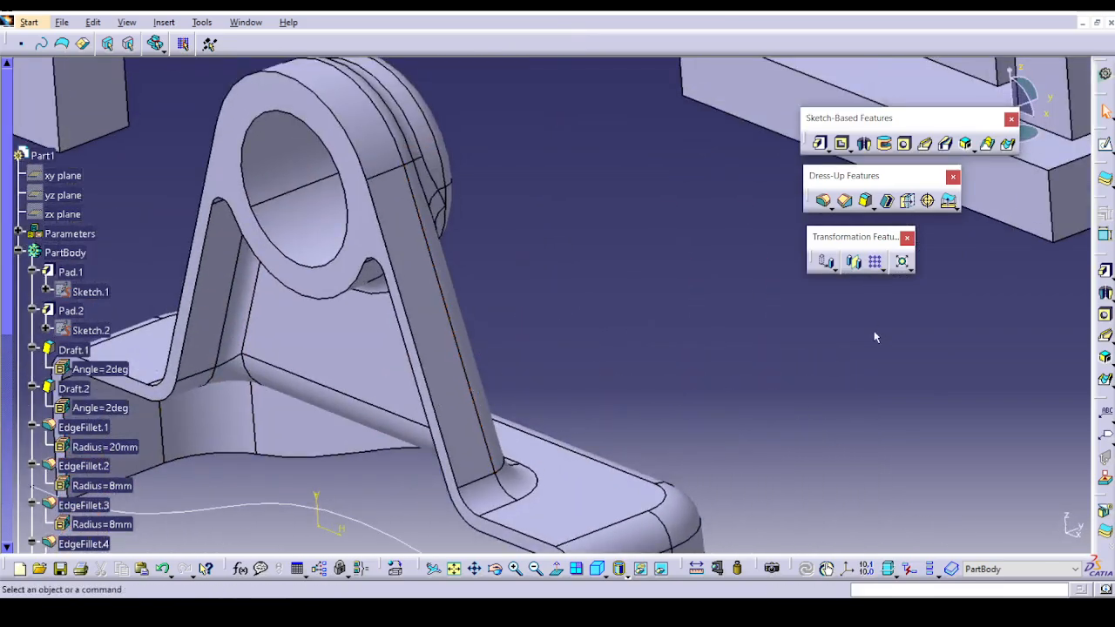
# Define Body.3, the base plate with three upright blocks, as the in-work object.
pyautogui.moveTo(876, 337); pyautogui.dragTo(687, 422, button='middle')
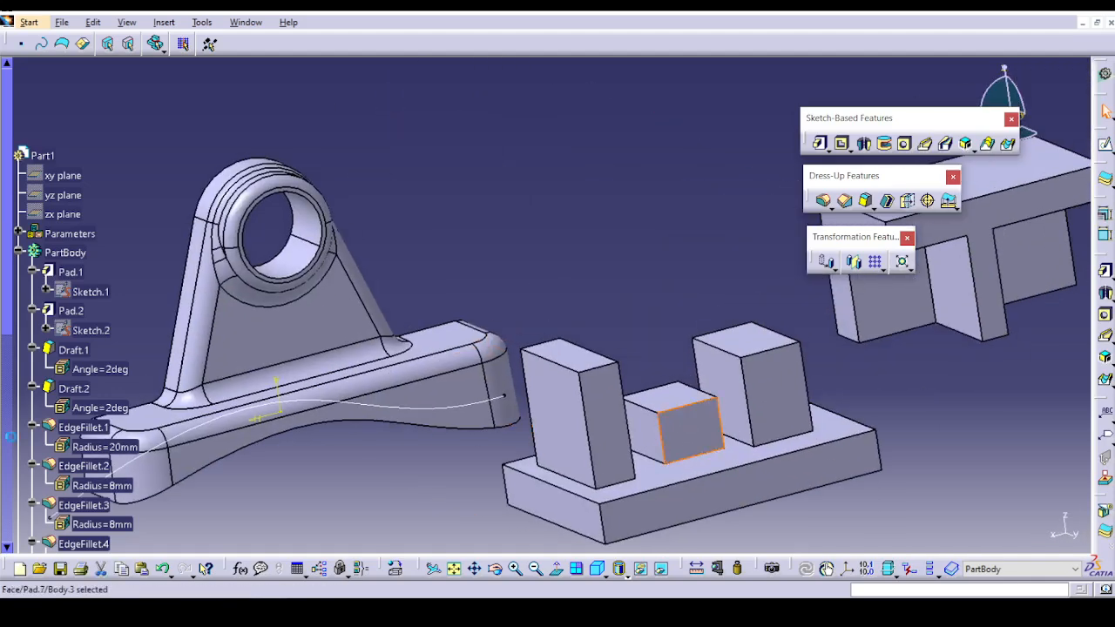
pyautogui.click(15, 252)
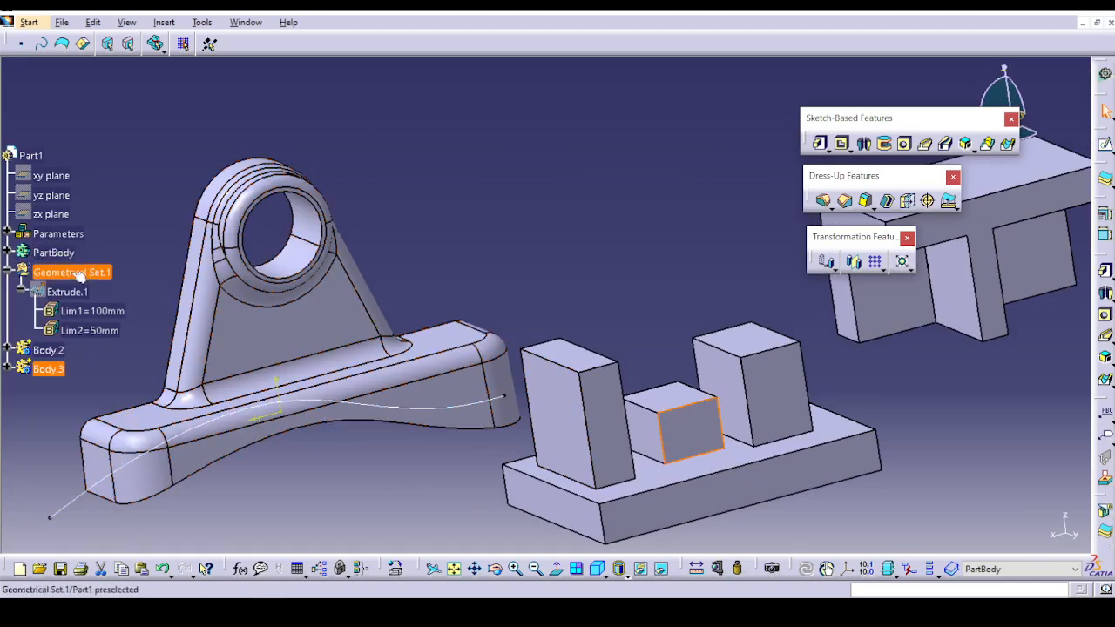
pyautogui.rightClick(48, 370)
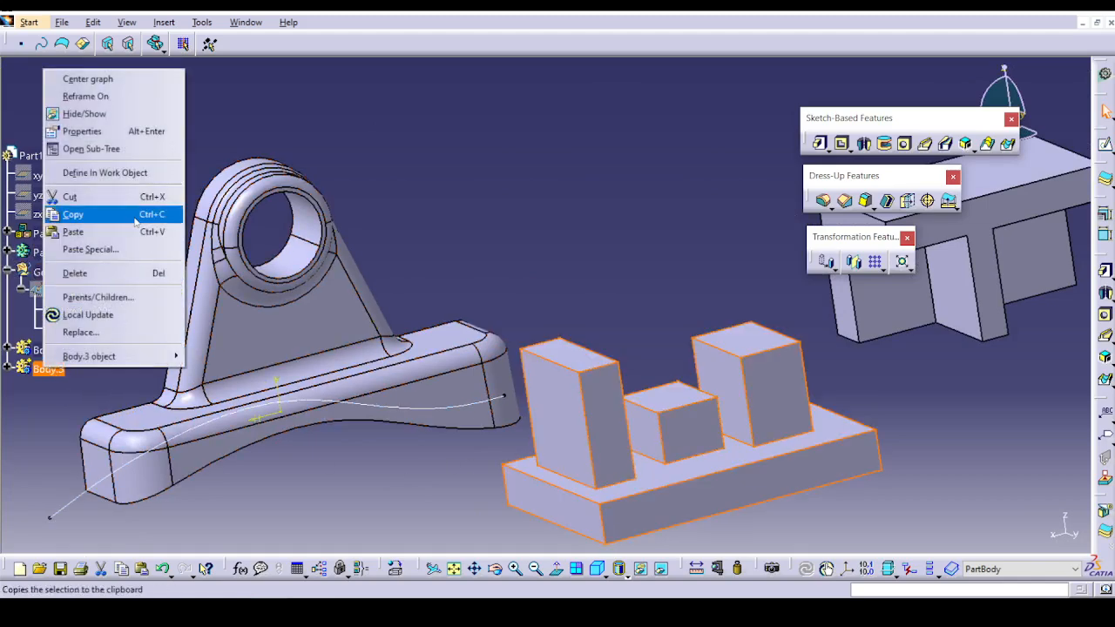
pyautogui.click(98, 171)
# Try replacing the narrow block's top face with the low middle block's top face, and undo the replacement.
pyautogui.moveTo(441, 286); pyautogui.dragTo(523, 135, button='middle')
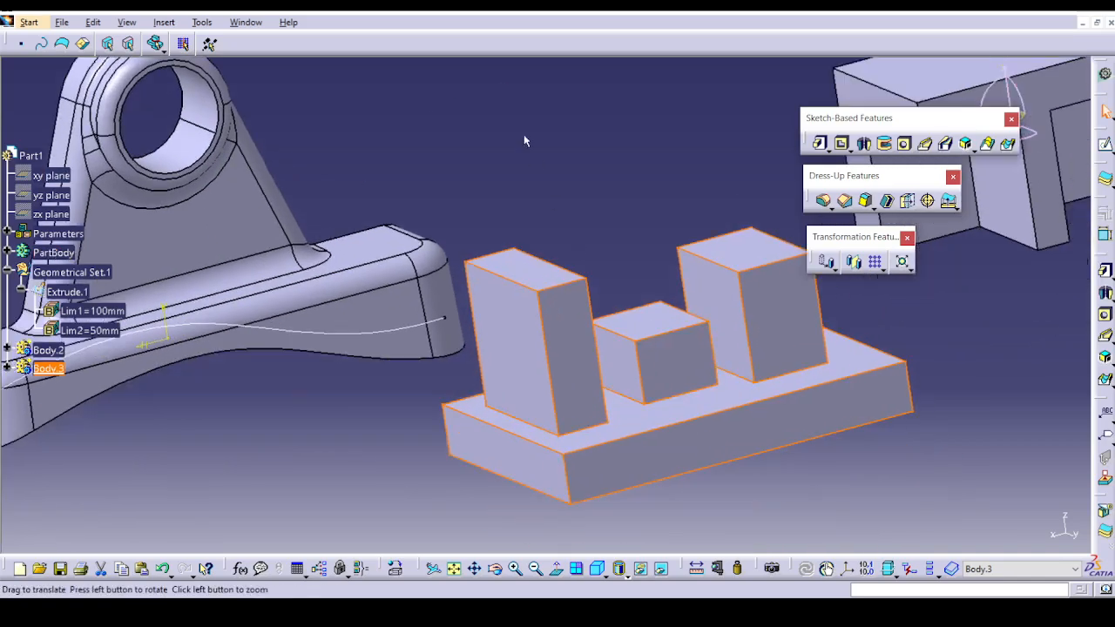
pyautogui.click(628, 211)
pyautogui.moveTo(628, 211); pyautogui.dragTo(598, 249, button='middle')
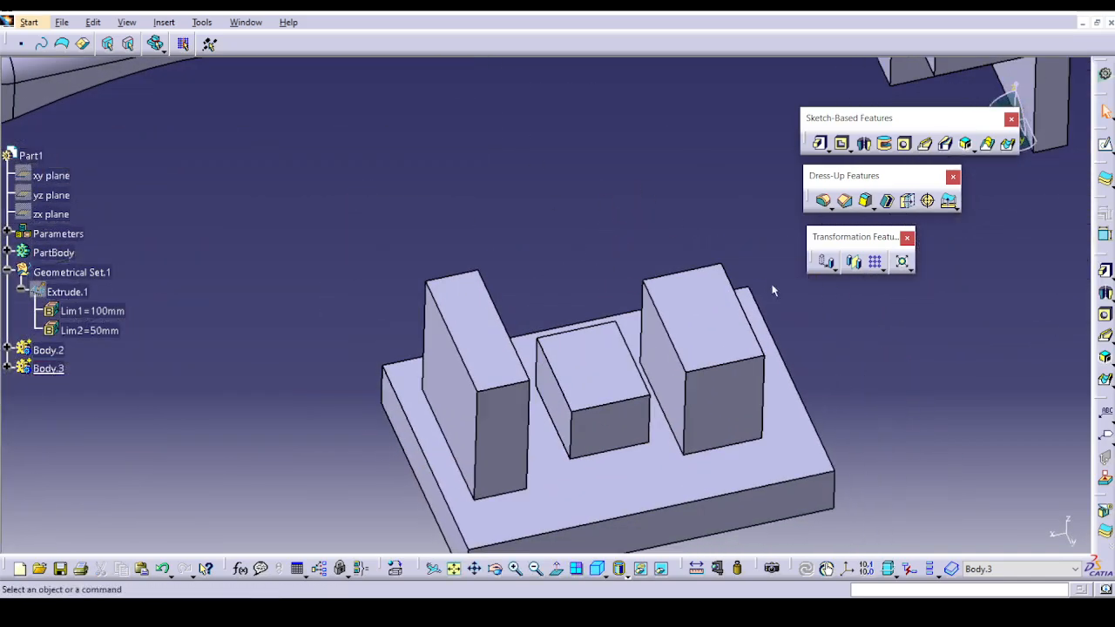
pyautogui.click(950, 199)
pyautogui.click(602, 371)
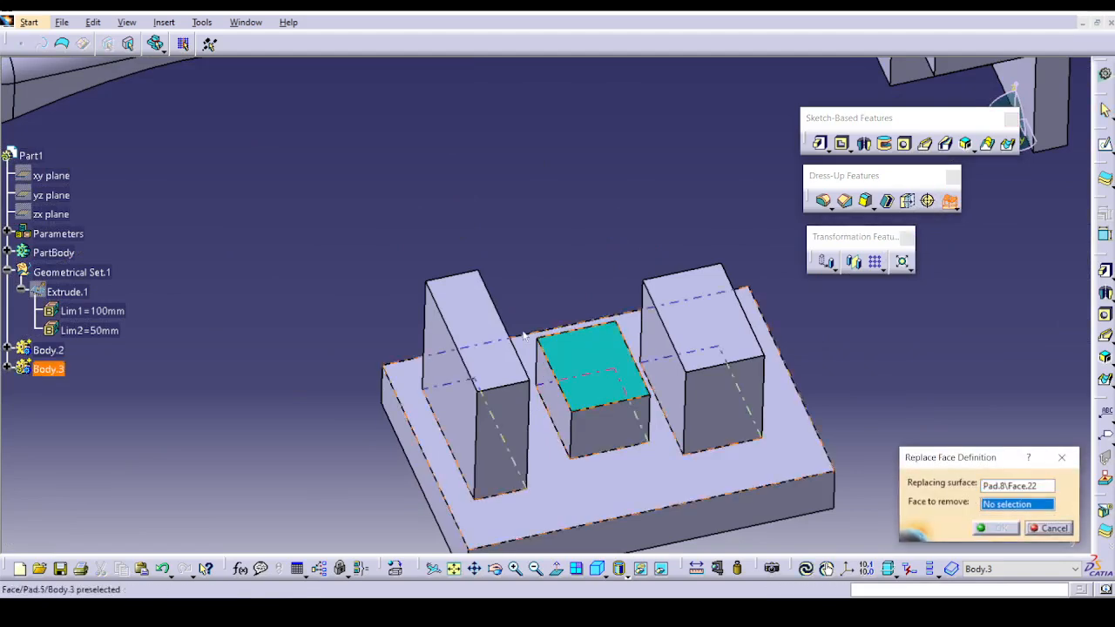
pyautogui.click(488, 337)
pyautogui.click(1002, 528)
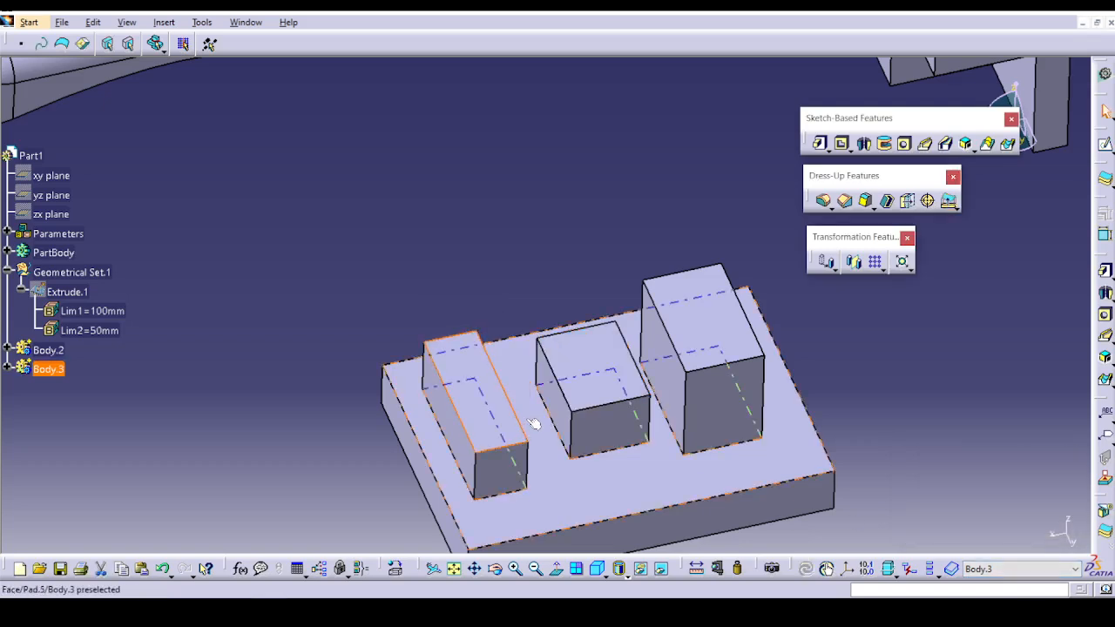
pyautogui.hotkey('ctrl', 'z')
# Replace the low middle block's top face using the tall narrow block's top face as the replacing surface.
pyautogui.click(949, 200)
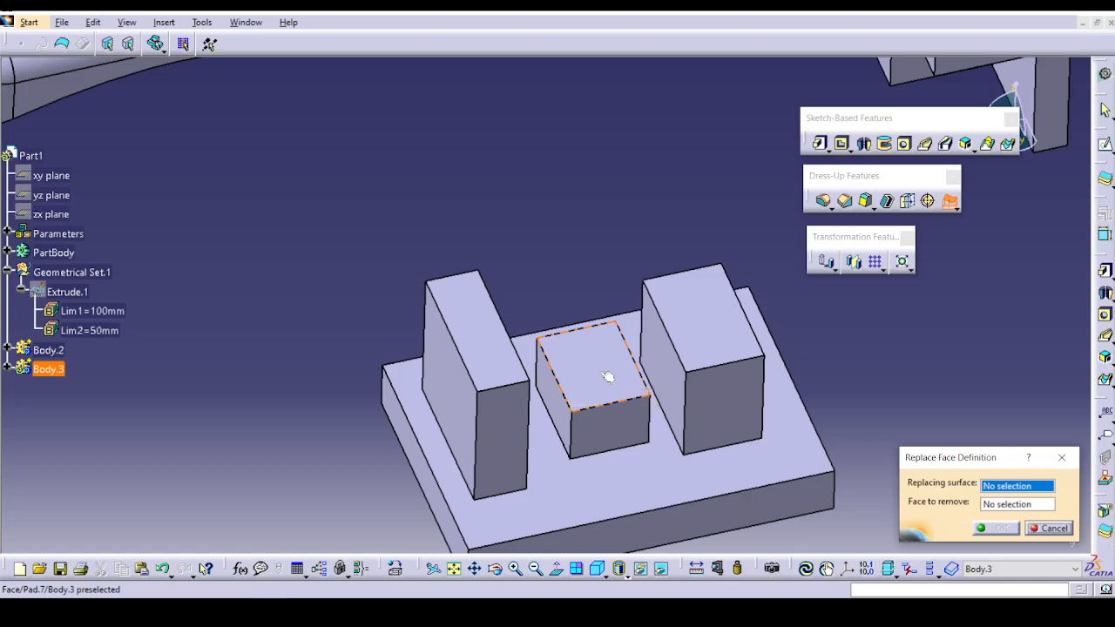
pyautogui.click(514, 369)
pyautogui.click(580, 366)
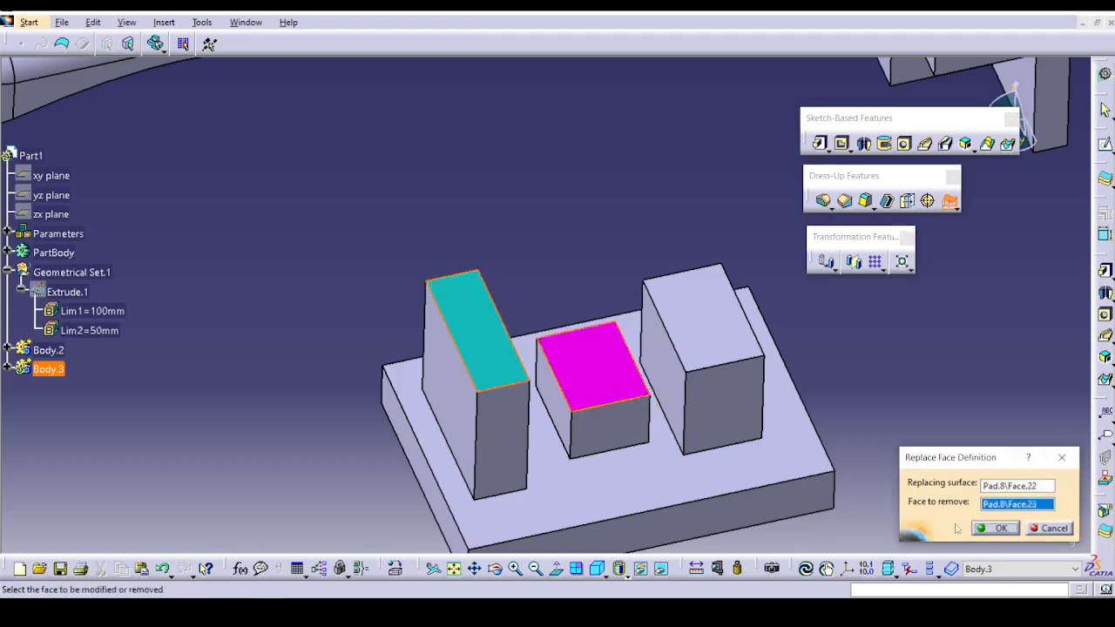
pyautogui.click(1000, 528)
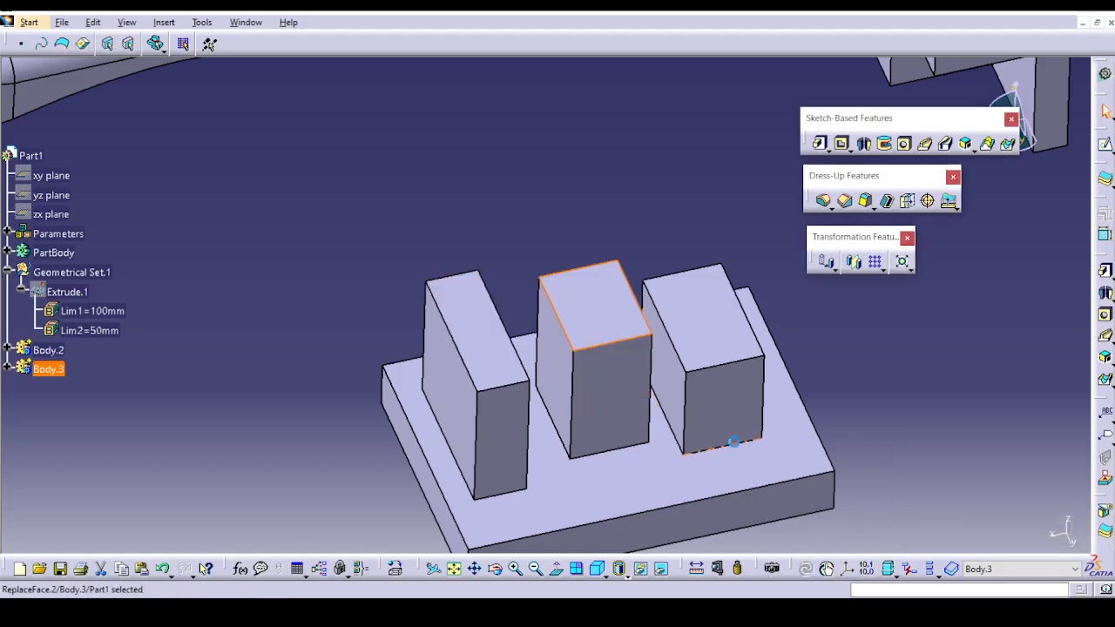
# Replace the narrow block's top face on the base plate using the opposite end block's top face as the replacing surface.
pyautogui.click(906, 406)
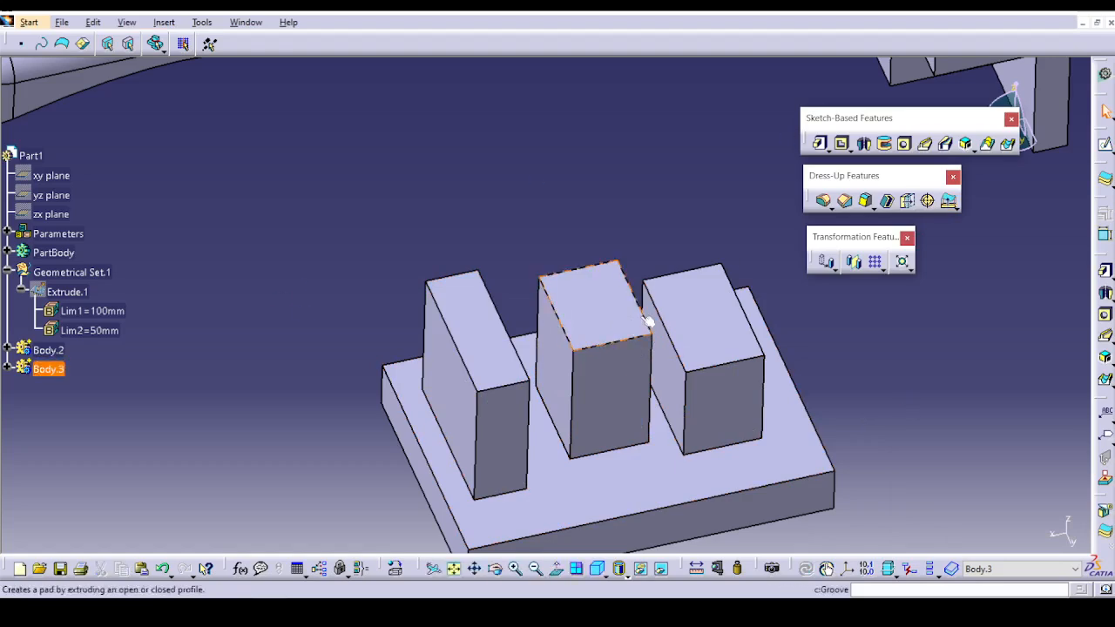
pyautogui.click(949, 200)
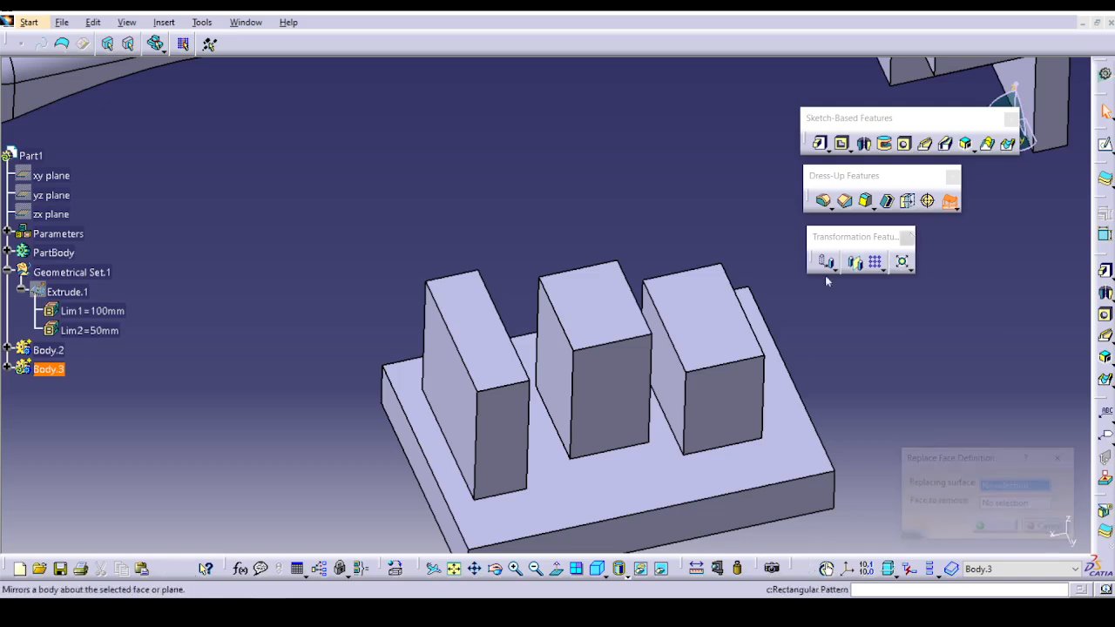
pyautogui.click(704, 359)
pyautogui.click(485, 356)
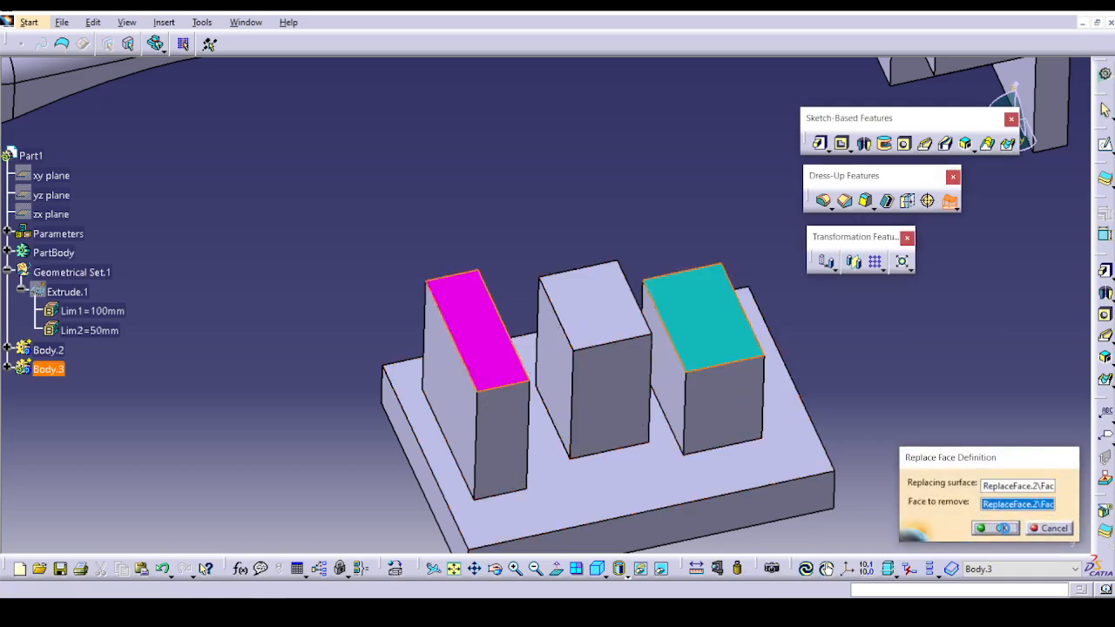
pyautogui.click(1002, 528)
pyautogui.moveTo(685, 454); pyautogui.dragTo(799, 463, button='middle')
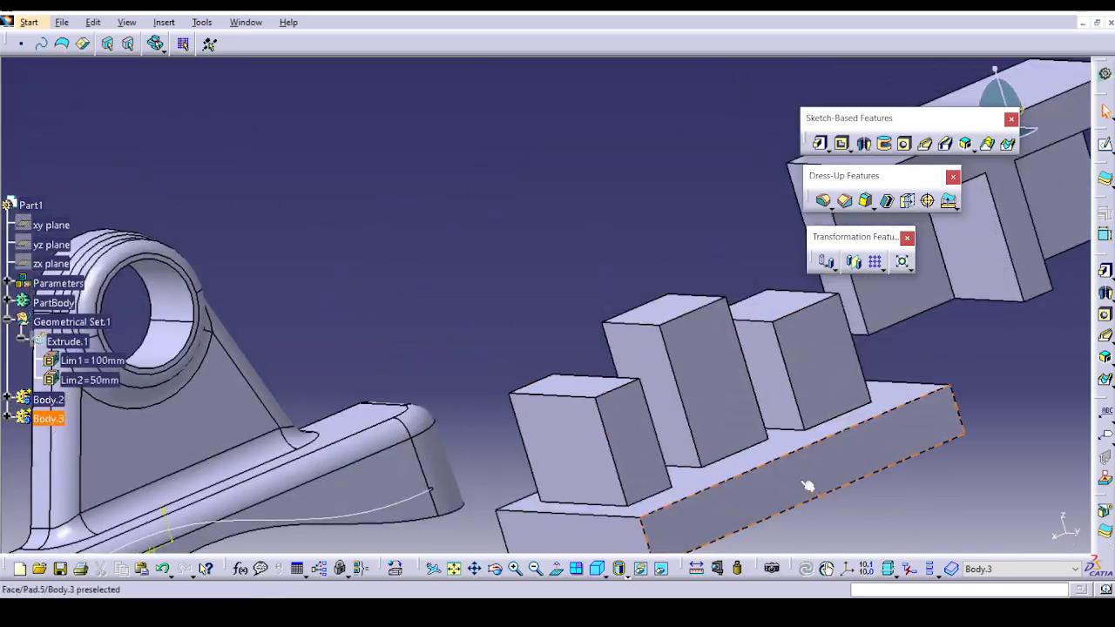
pyautogui.click(956, 209)
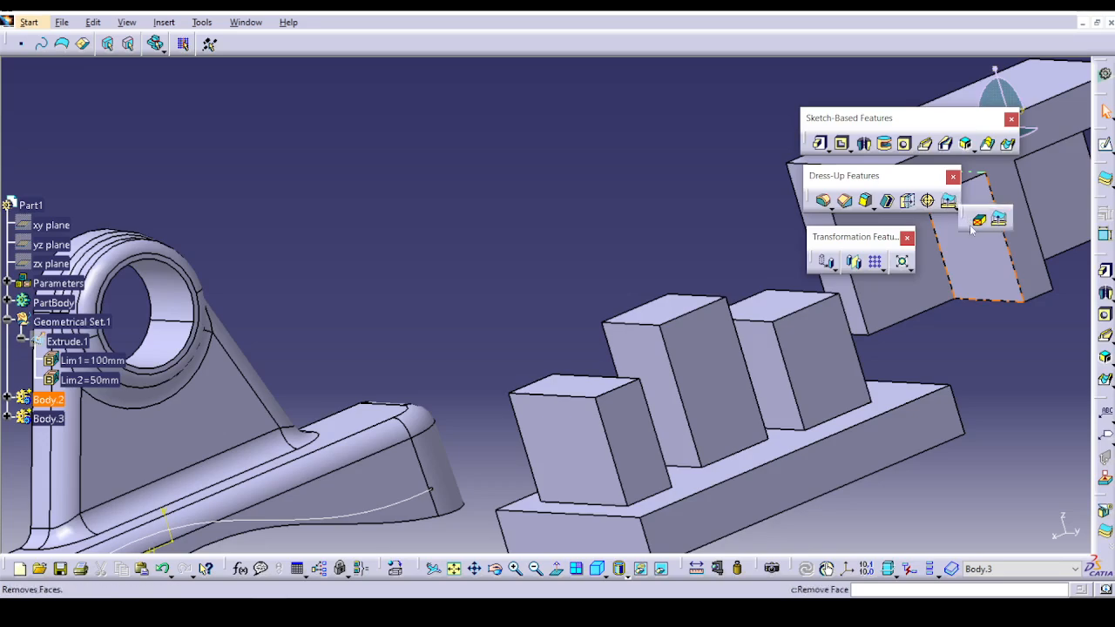
pyautogui.click(979, 220)
pyautogui.moveTo(590, 269); pyautogui.dragTo(428, 290, button='middle')
pyautogui.click(429, 290)
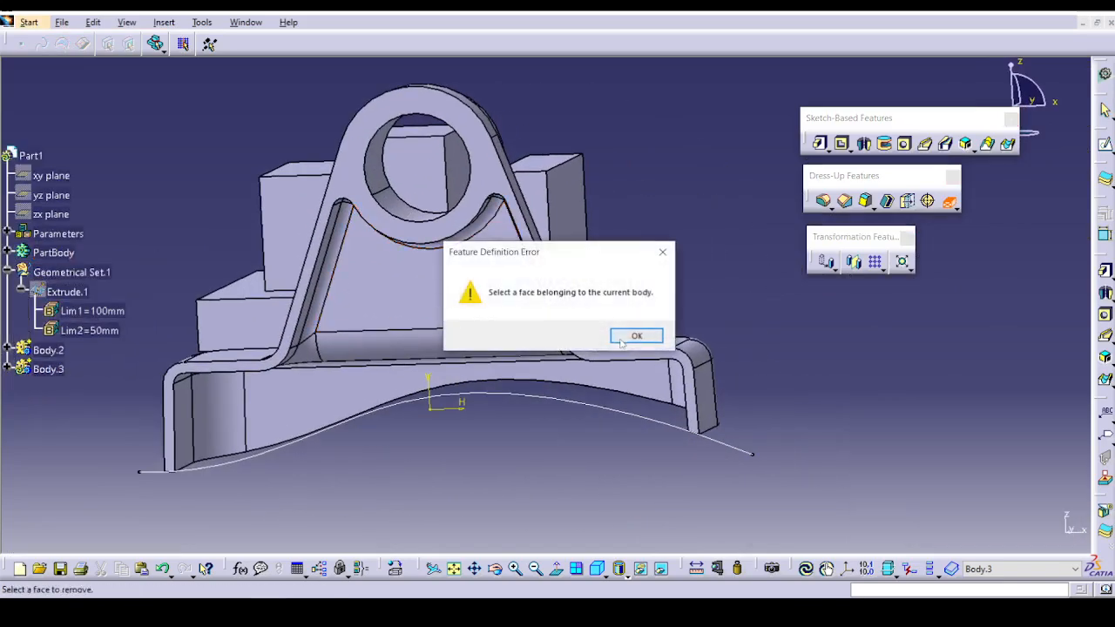
pyautogui.click(623, 340)
pyautogui.click(1050, 529)
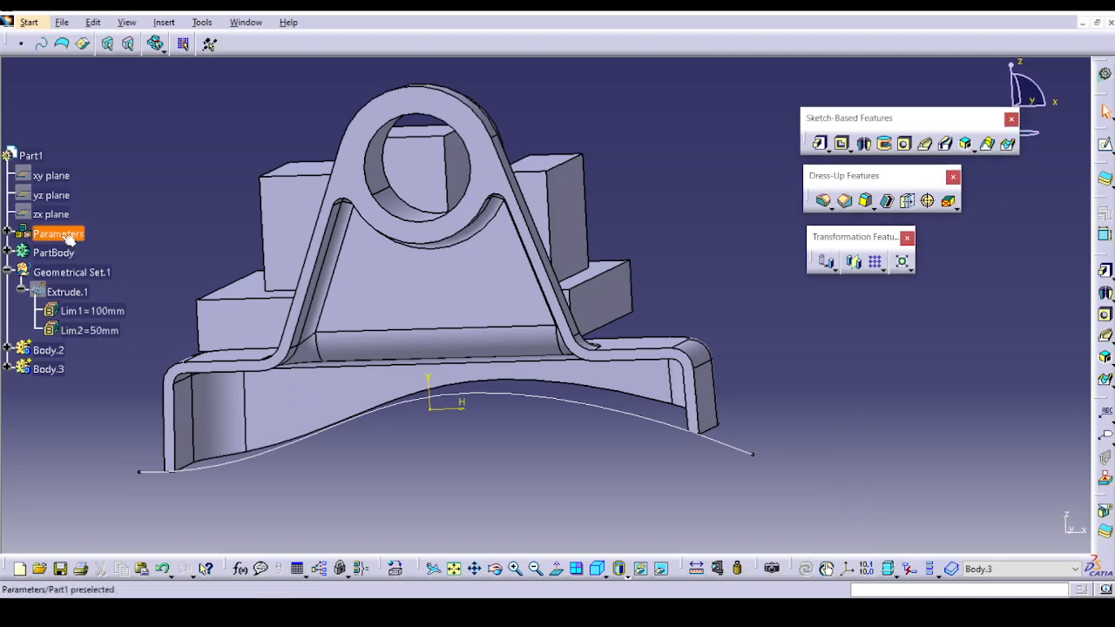
# Define PartBody as the in-work object and remove the bracket's hollowed inner faces, extending the selection from the inner web face by tangency propagation.
pyautogui.rightClick(51, 253)
pyautogui.click(110, 358)
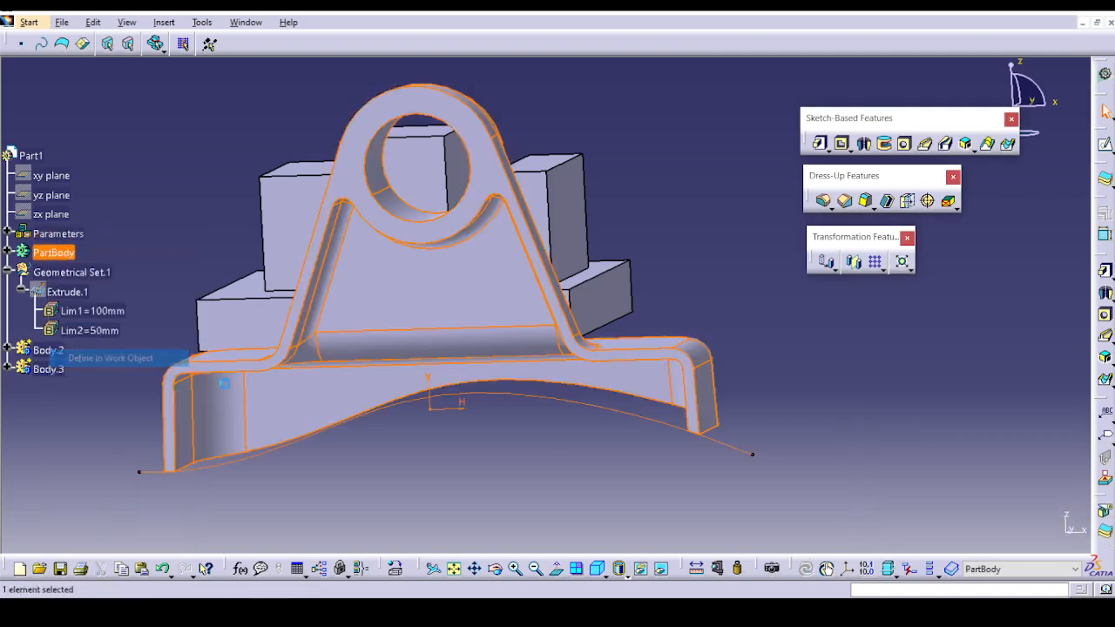
pyautogui.click(948, 201)
pyautogui.click(419, 299)
pyautogui.rightClick(422, 301)
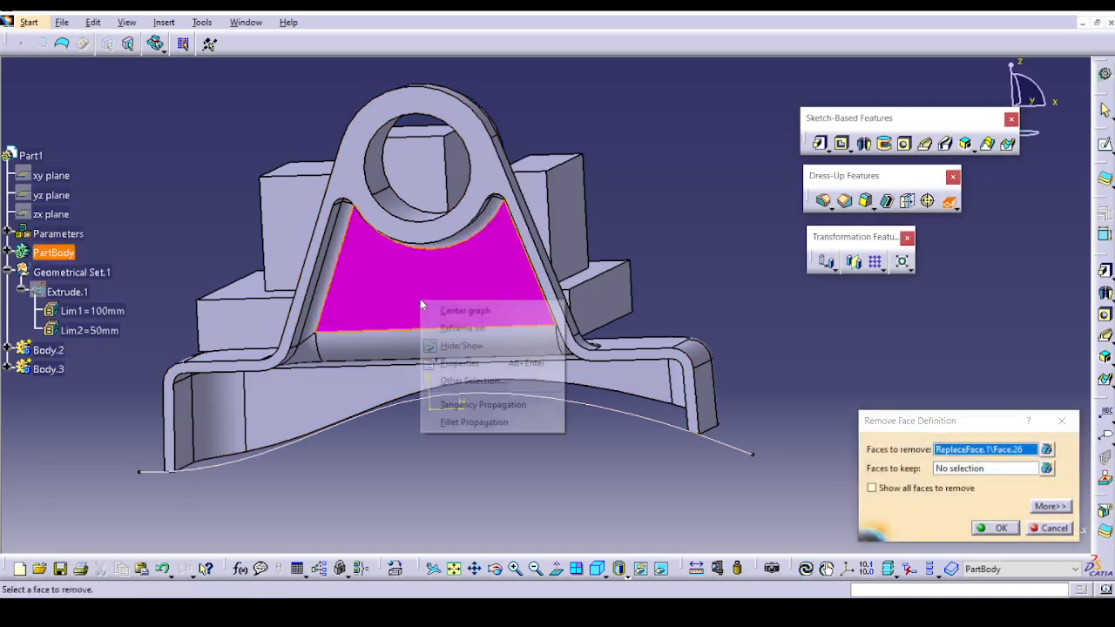
pyautogui.click(490, 406)
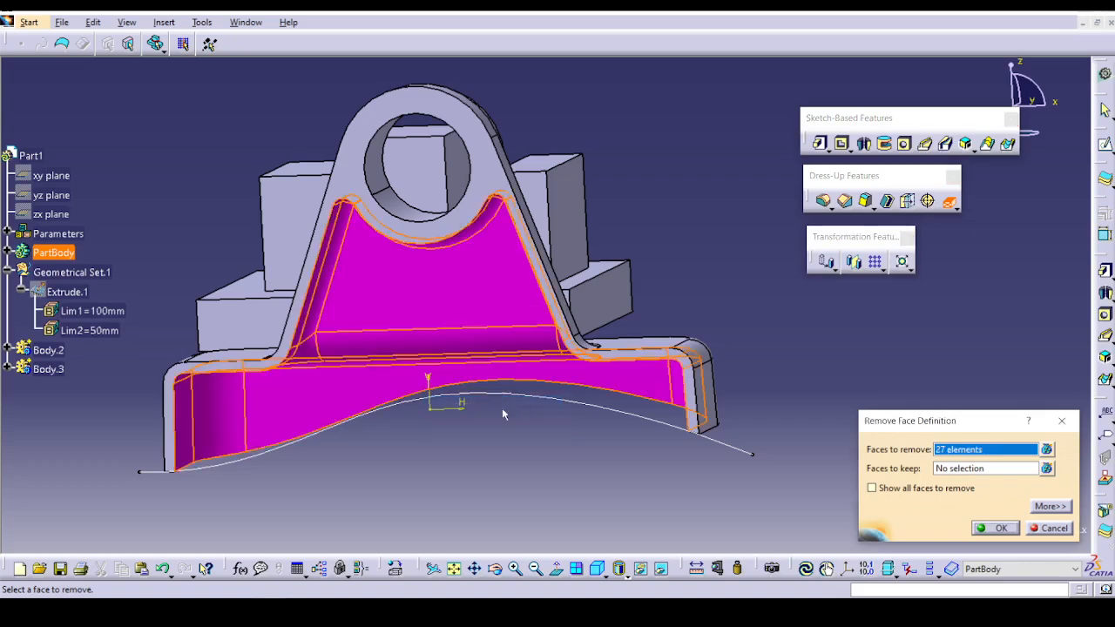
pyautogui.click(995, 528)
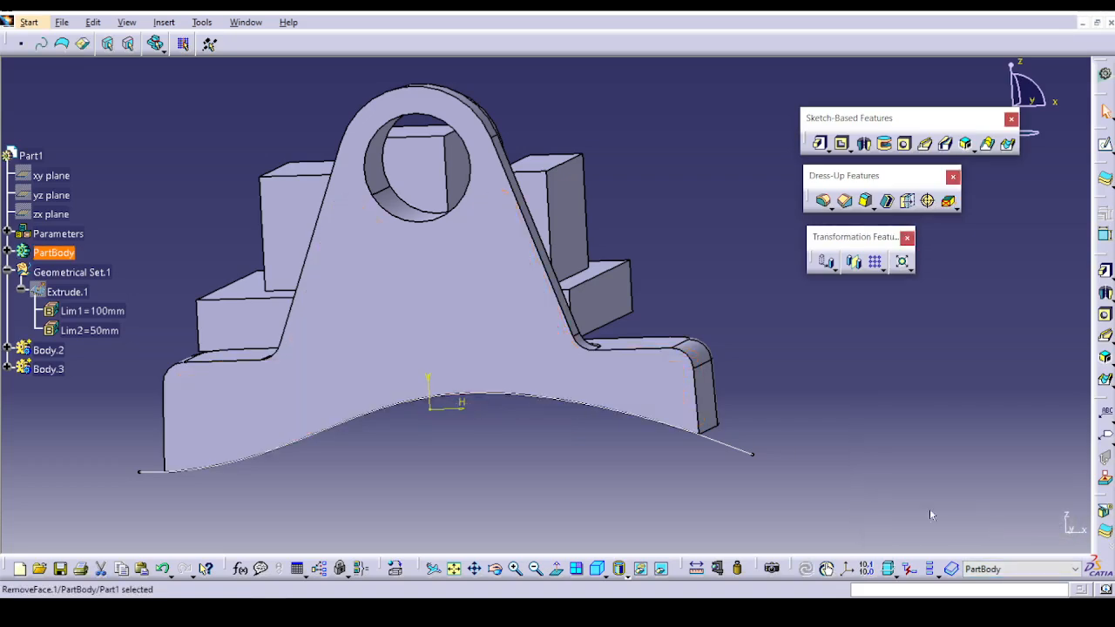
# Remove the long straight fillet face between the bracket's upright and its base.
pyautogui.moveTo(627, 480); pyautogui.dragTo(362, 222, button='middle')
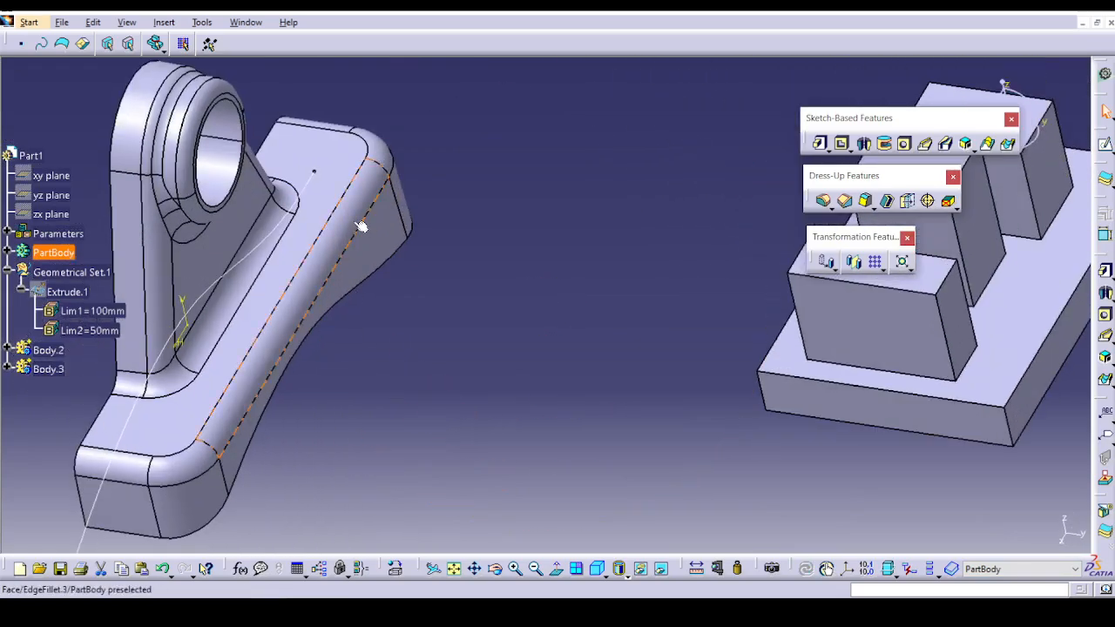
pyautogui.click(947, 201)
pyautogui.click(234, 283)
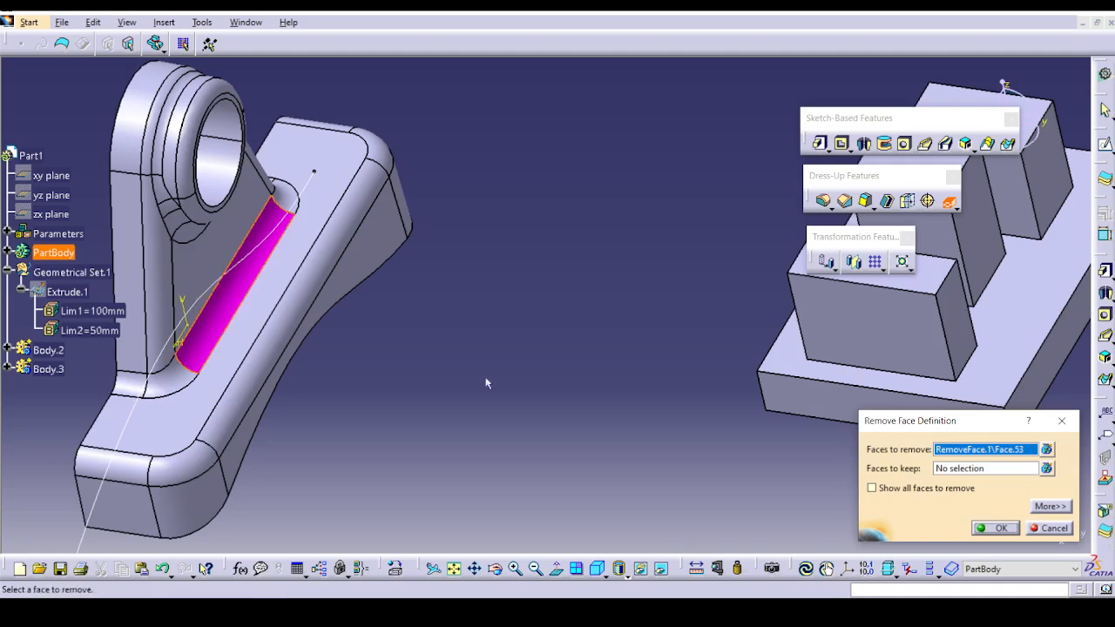
pyautogui.click(986, 532)
# Try removing the rounded corner fillet face where one end of the upright meets the base.
pyautogui.moveTo(456, 389); pyautogui.dragTo(540, 488, button='middle')
pyautogui.click(947, 201)
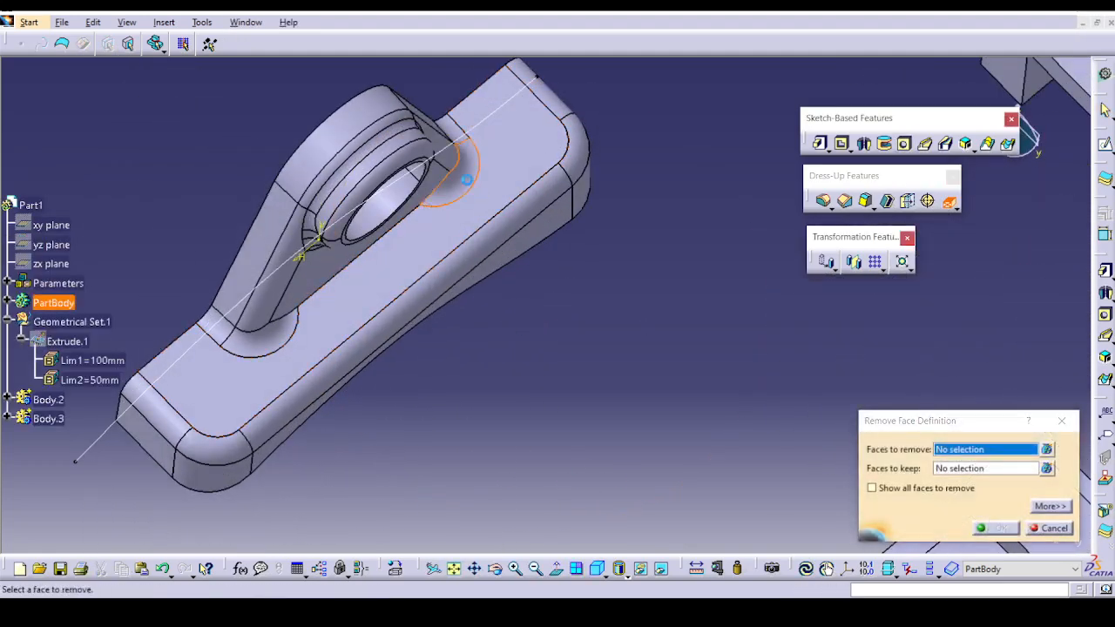
pyautogui.click(467, 179)
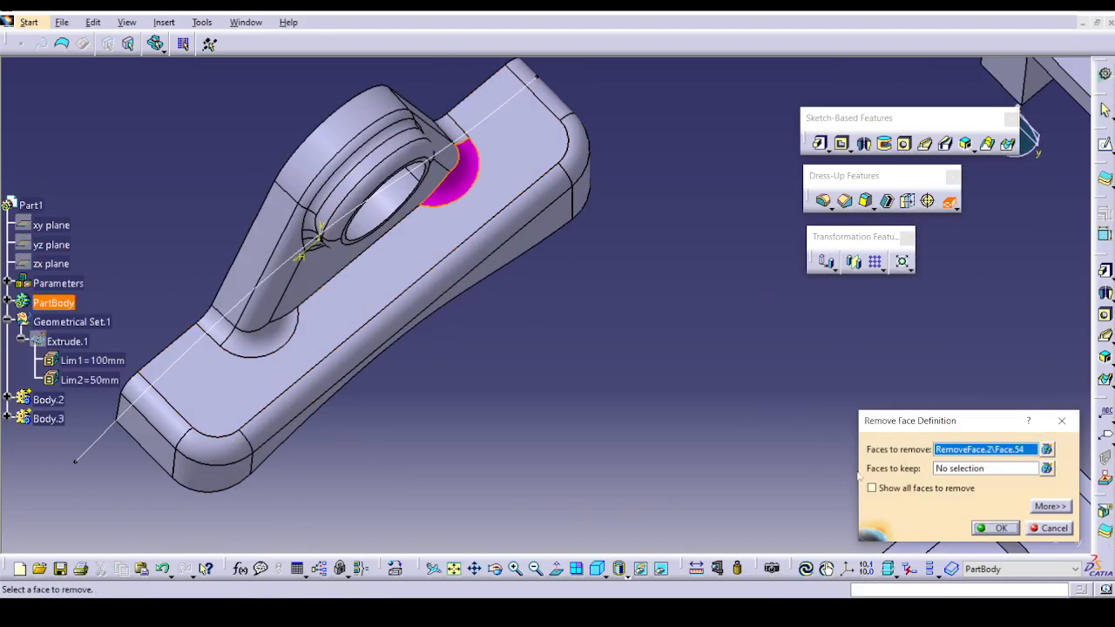
pyautogui.click(982, 529)
pyautogui.click(605, 347)
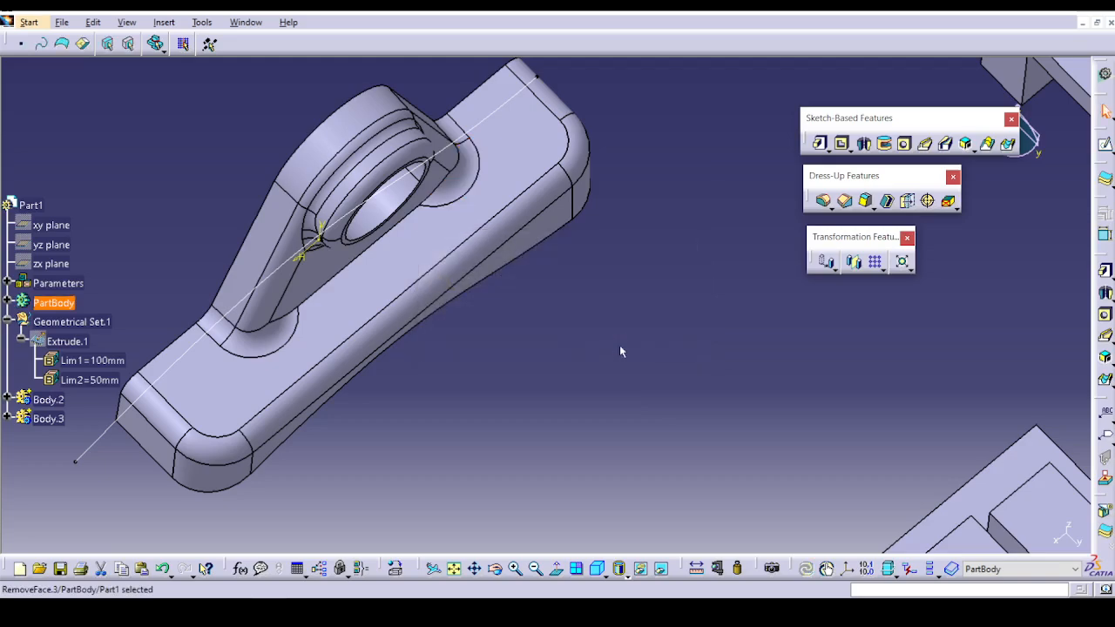
pyautogui.click(620, 346)
pyautogui.moveTo(619, 345); pyautogui.dragTo(603, 402, button='middle')
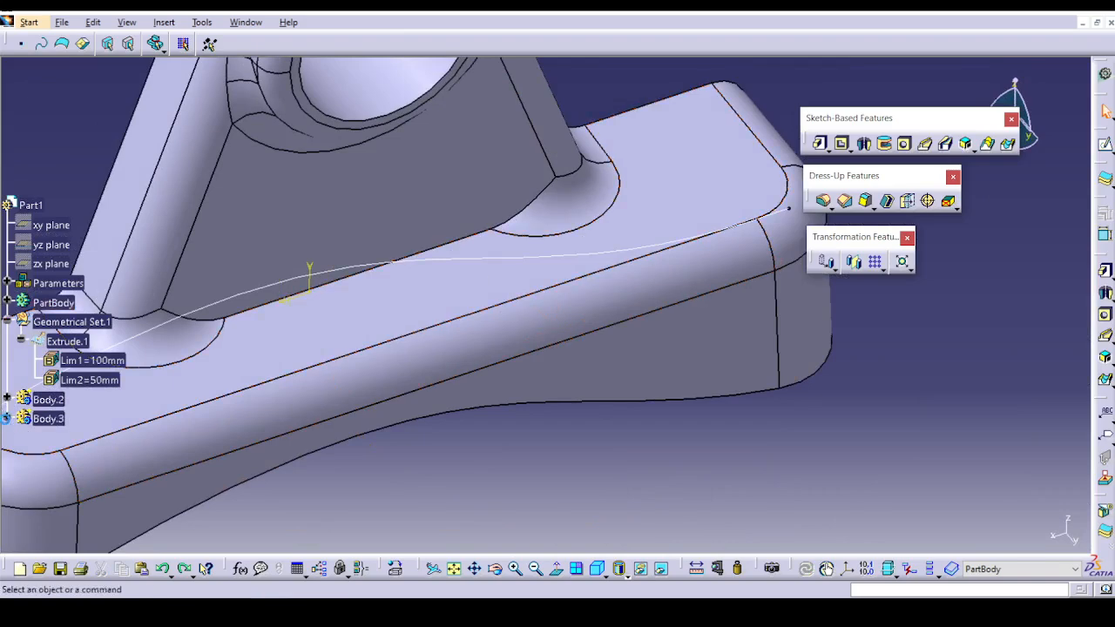
# Try extending RemoveFace.2 from the long base fillet by tangency propagation, and cancel the edit.
pyautogui.click(6, 419)
pyautogui.scroll(-3, 82, 404)
pyautogui.scroll(2, 95, 252)
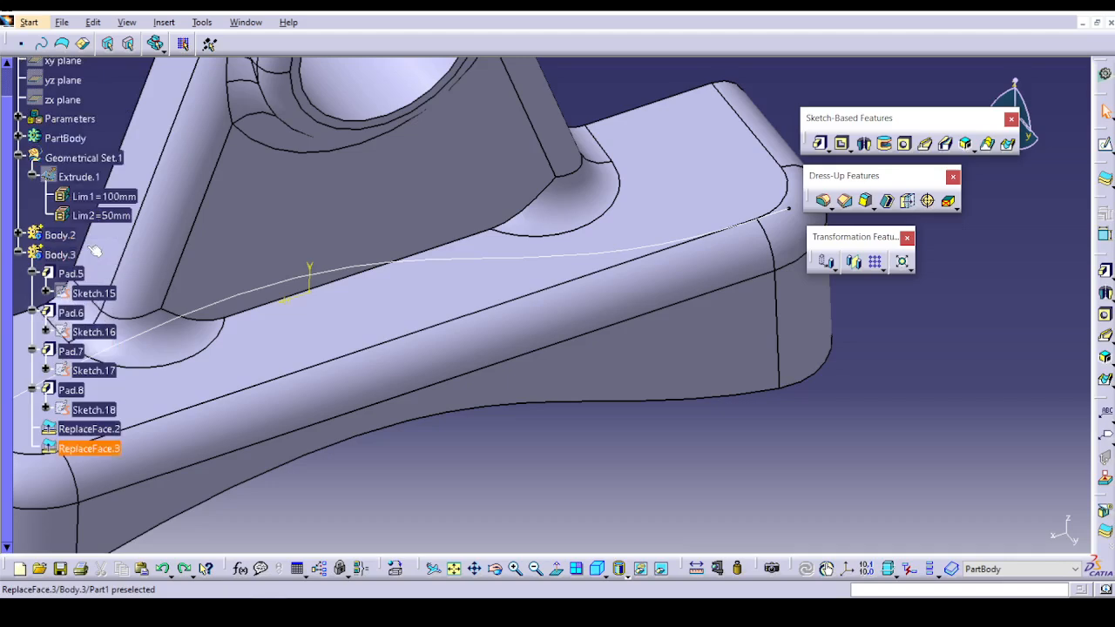
pyautogui.scroll(3, 95, 252)
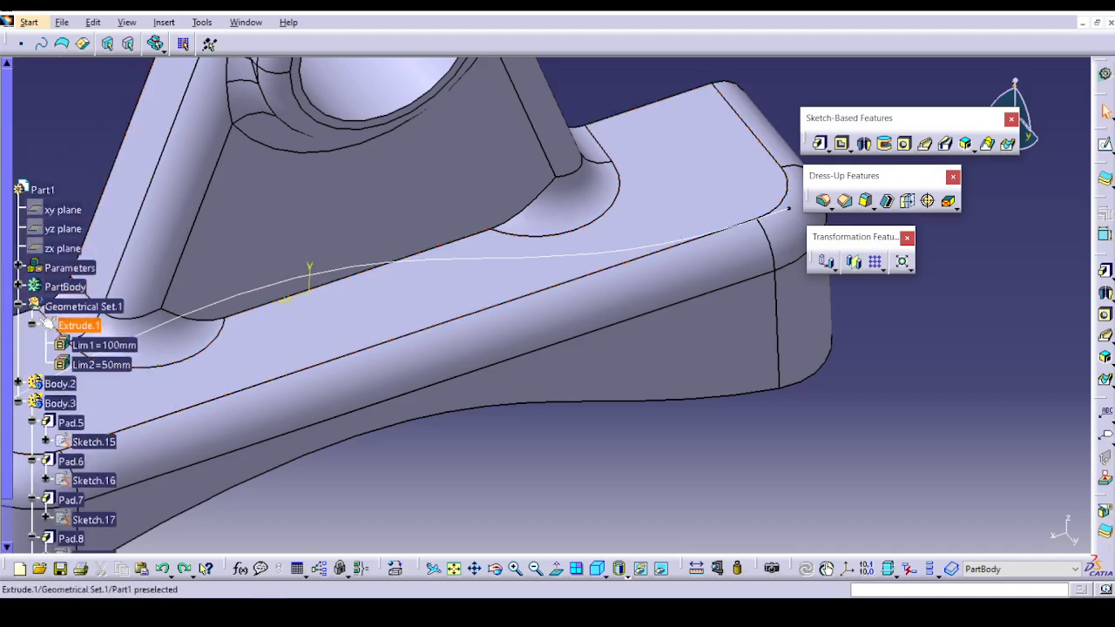
pyautogui.scroll(-5, 16, 286)
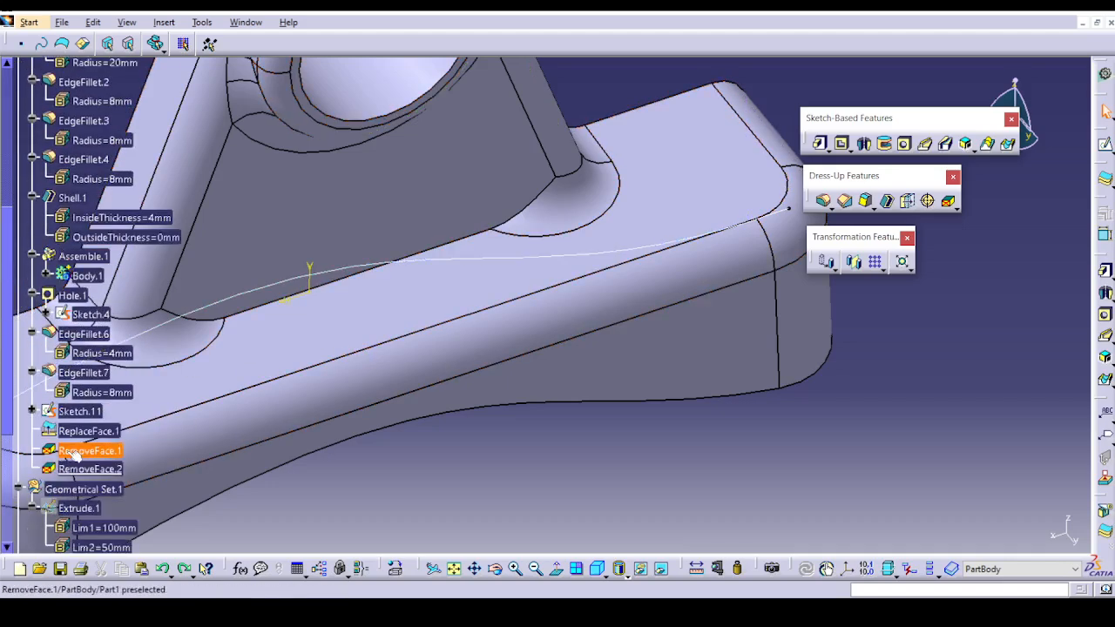
pyautogui.click(107, 220)
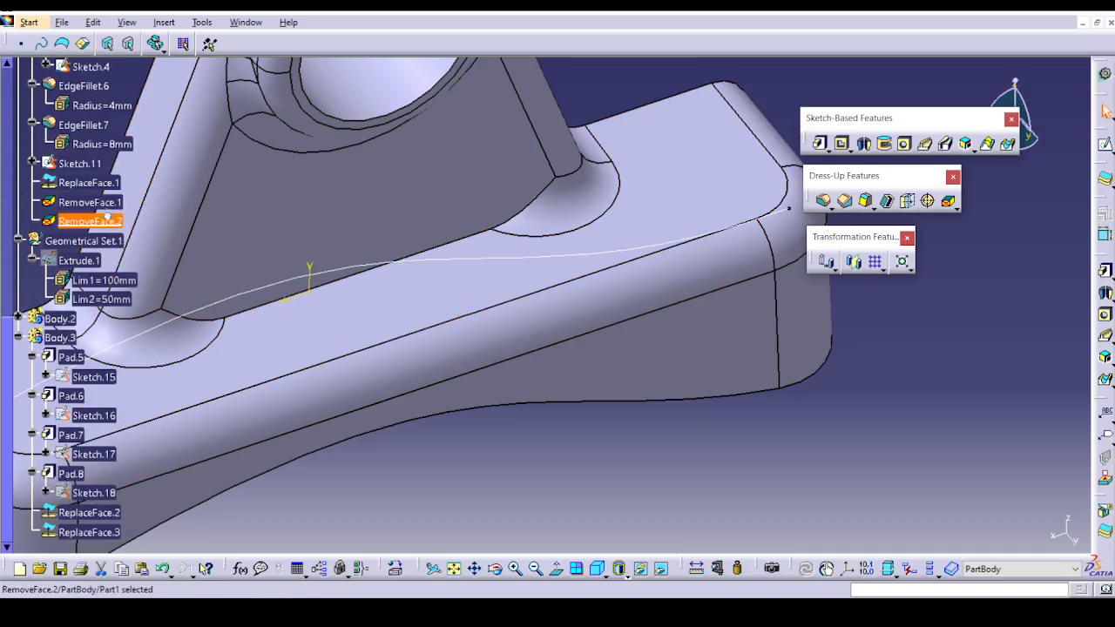
pyautogui.doubleClick(105, 217)
pyautogui.rightClick(968, 451)
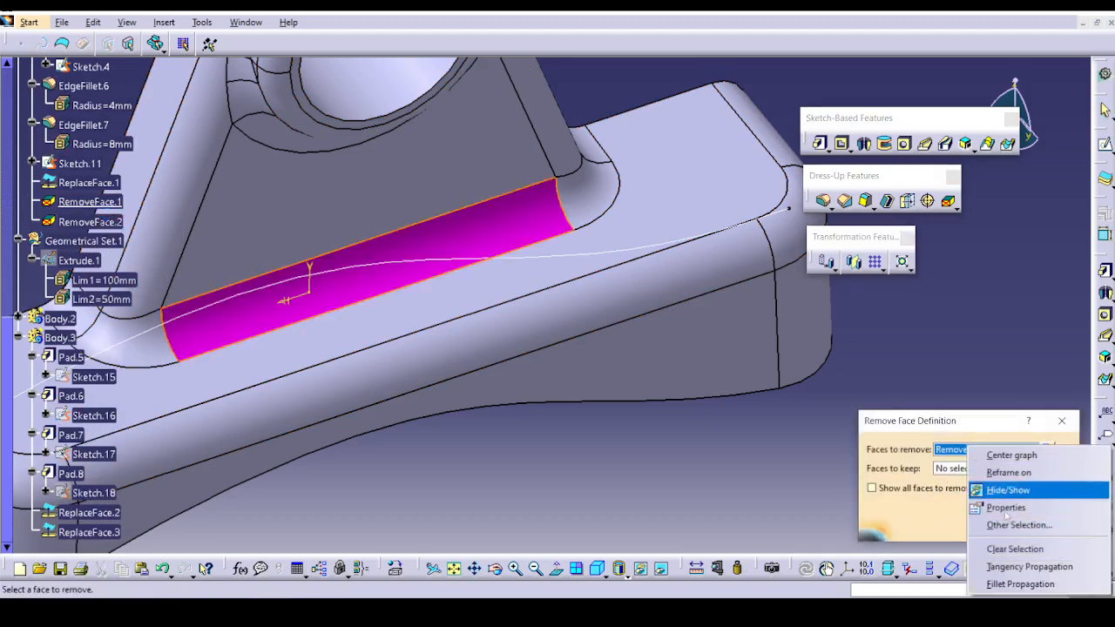
pyautogui.click(1021, 564)
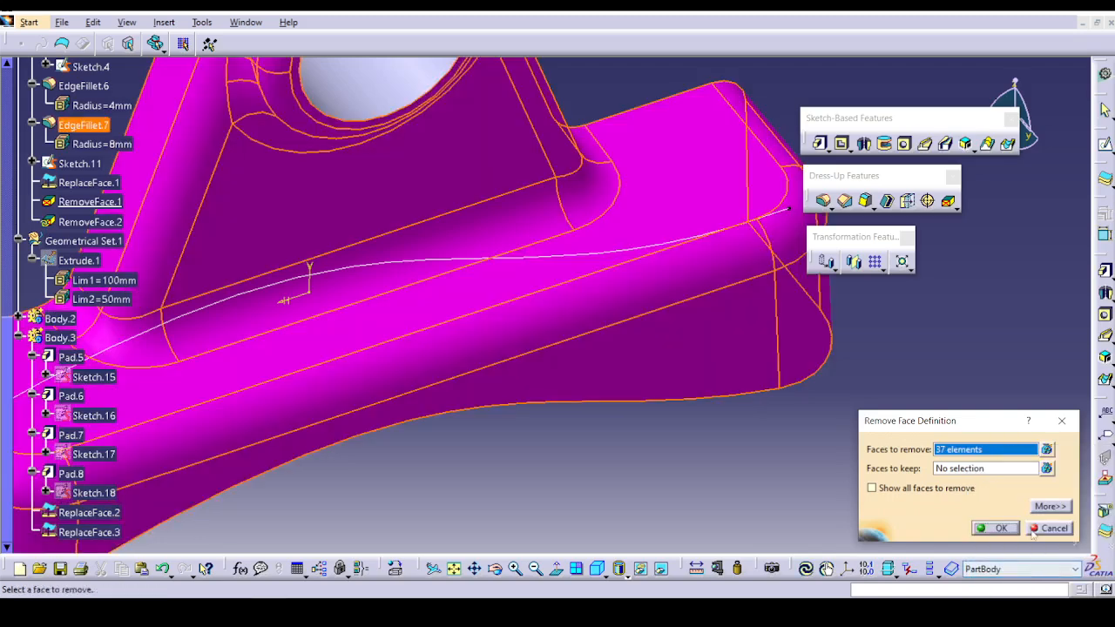
pyautogui.click(1034, 531)
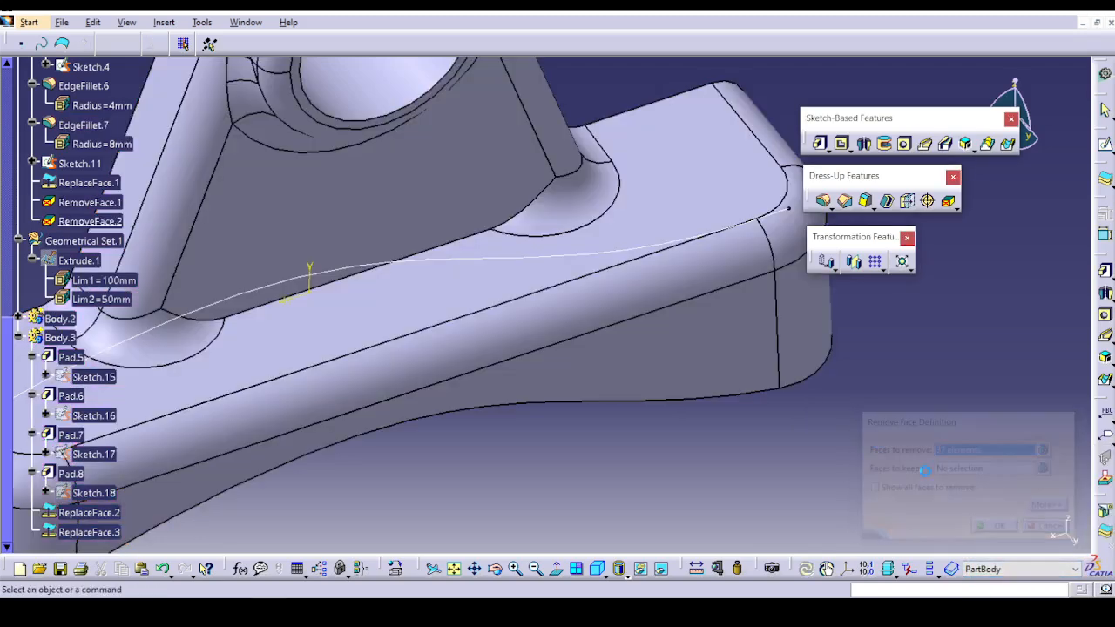
# Extend RemoveFace.2 to the entire fillet around the upright's foot by fillet propagation.
pyautogui.doubleClick(113, 222)
pyautogui.rightClick(984, 460)
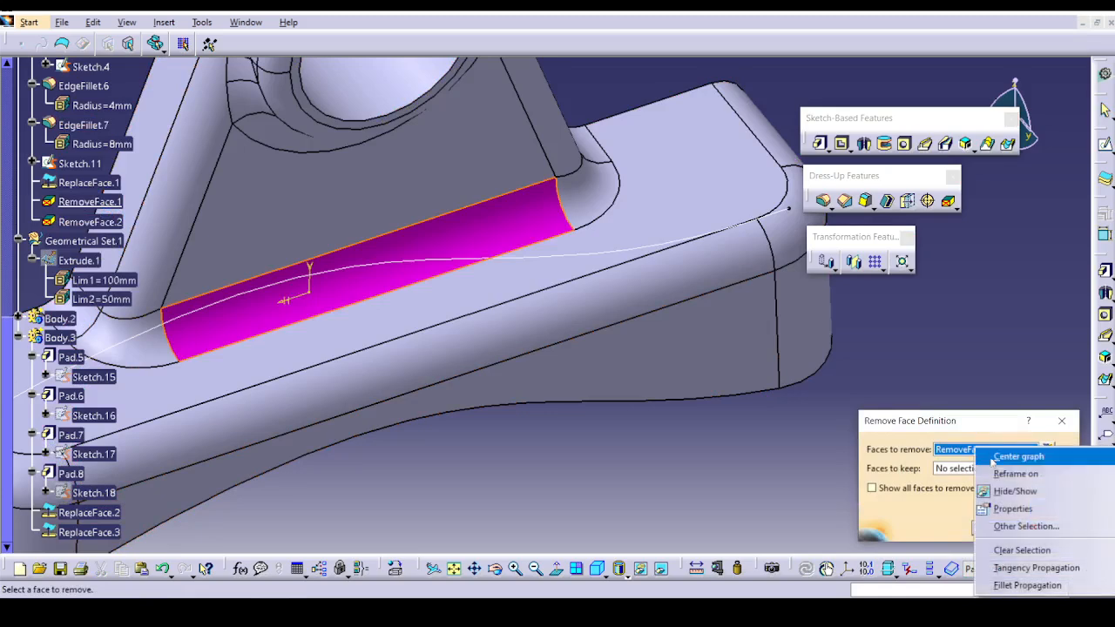
pyautogui.click(1029, 582)
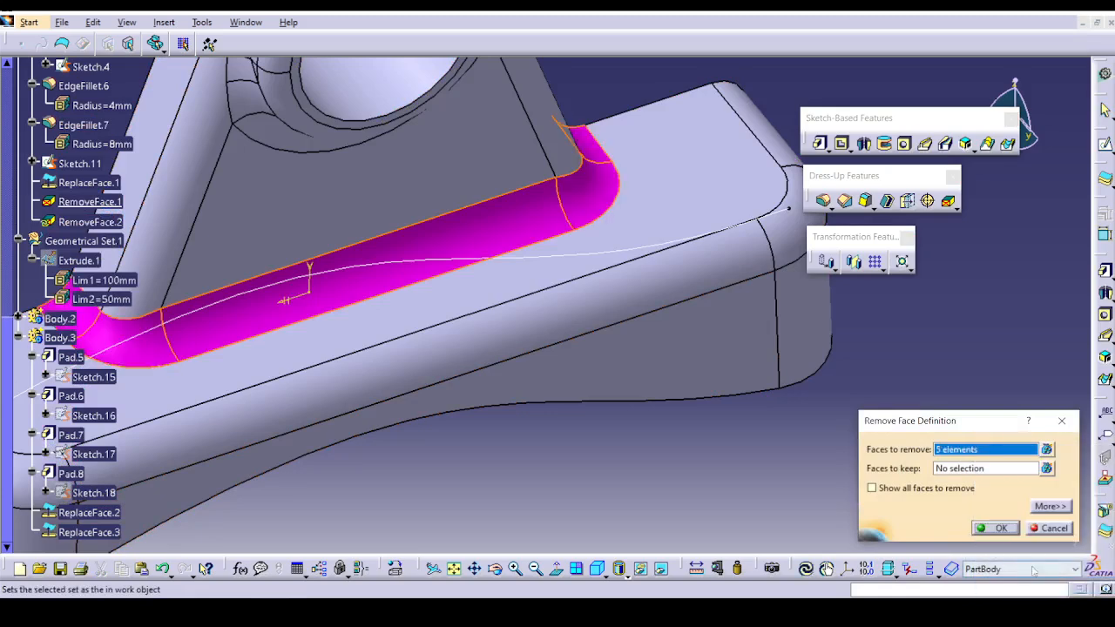
pyautogui.click(996, 528)
pyautogui.moveTo(773, 470); pyautogui.dragTo(776, 514, button='middle')
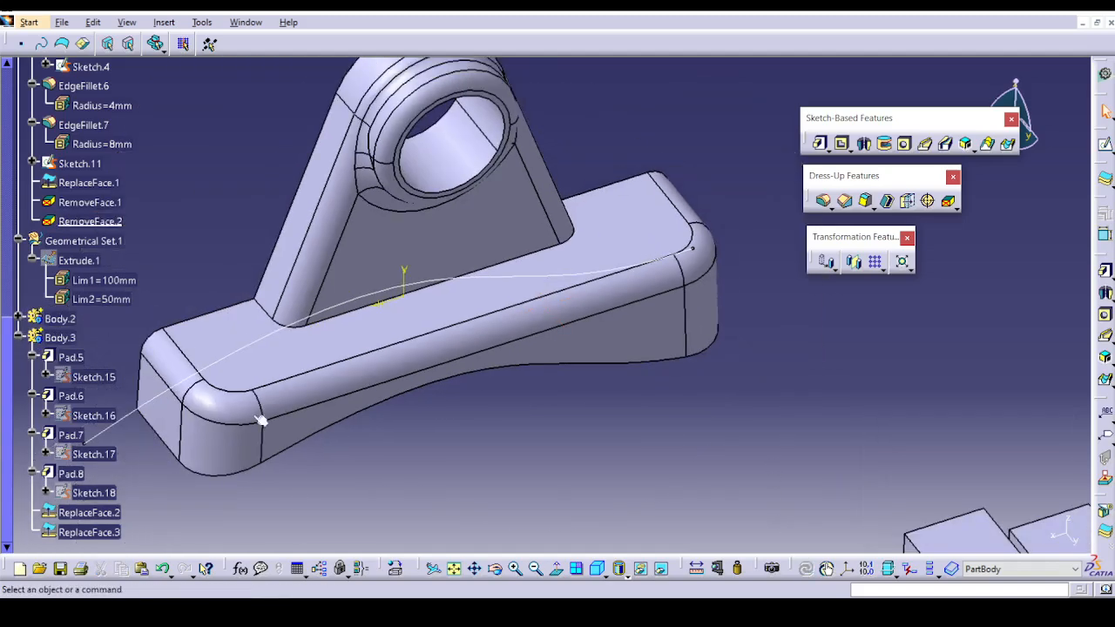
# Try removing only the long fillet face along the base's upper outer edge, and accept deactivating the feature.
pyautogui.click(949, 202)
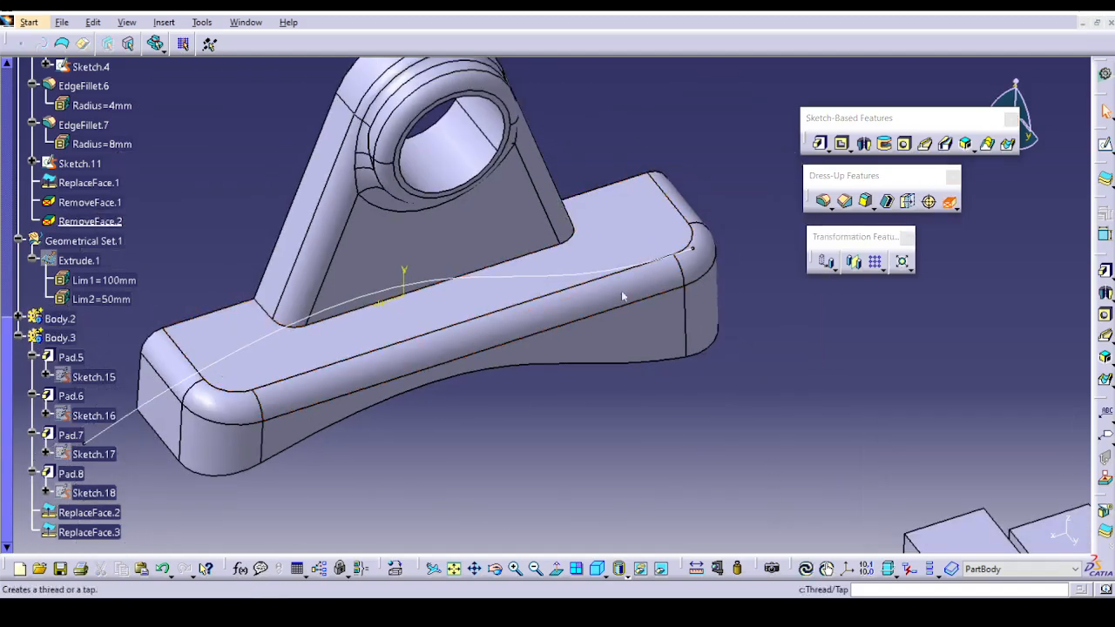
pyautogui.click(496, 328)
pyautogui.click(996, 528)
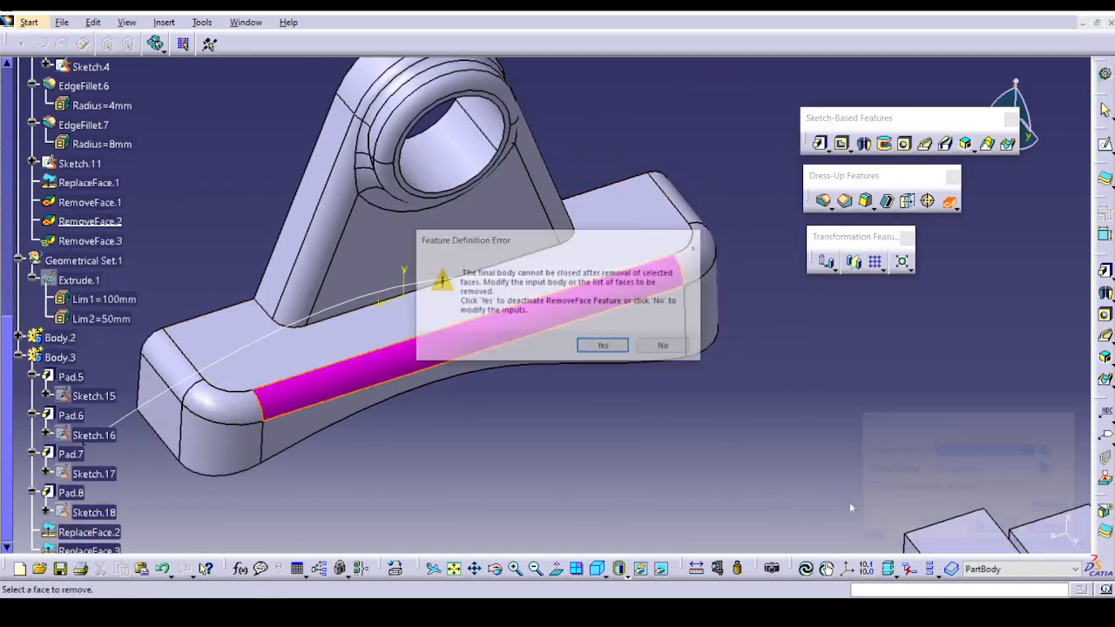
pyautogui.click(614, 349)
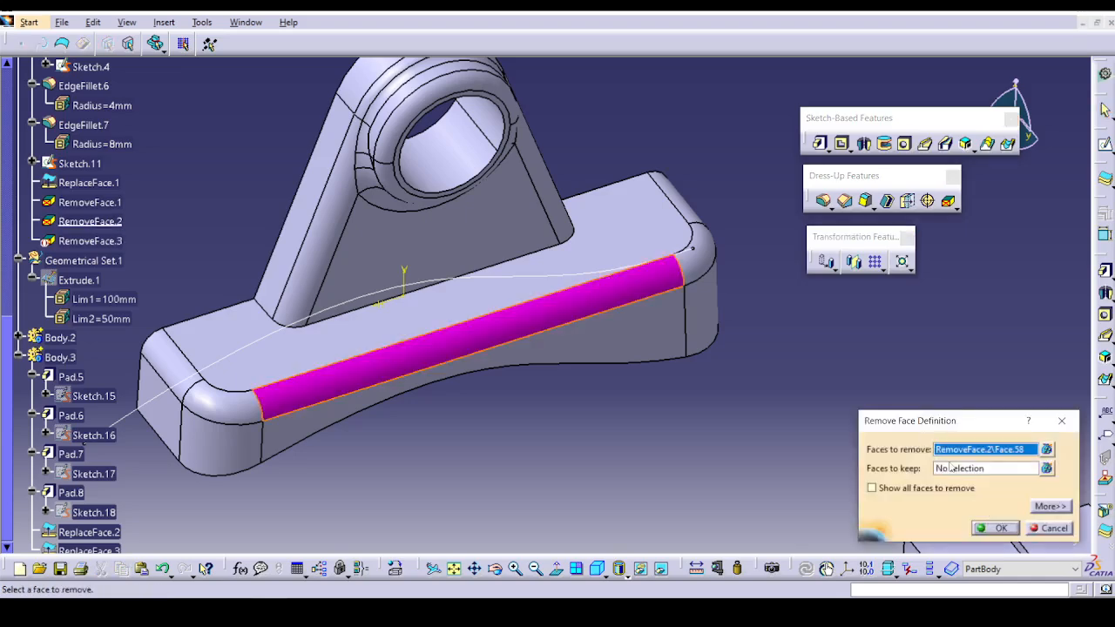
# Extend this face removal to the connected fillets around the base's upper outer edge by fillet propagation.
pyautogui.rightClick(957, 457)
pyautogui.click(1029, 437)
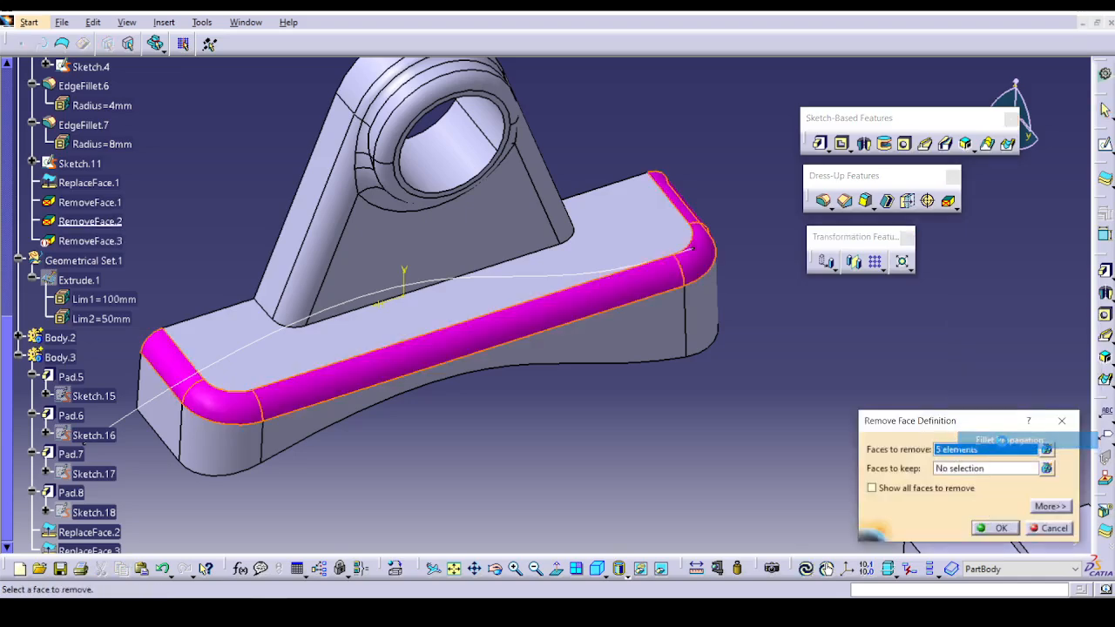
pyautogui.click(998, 529)
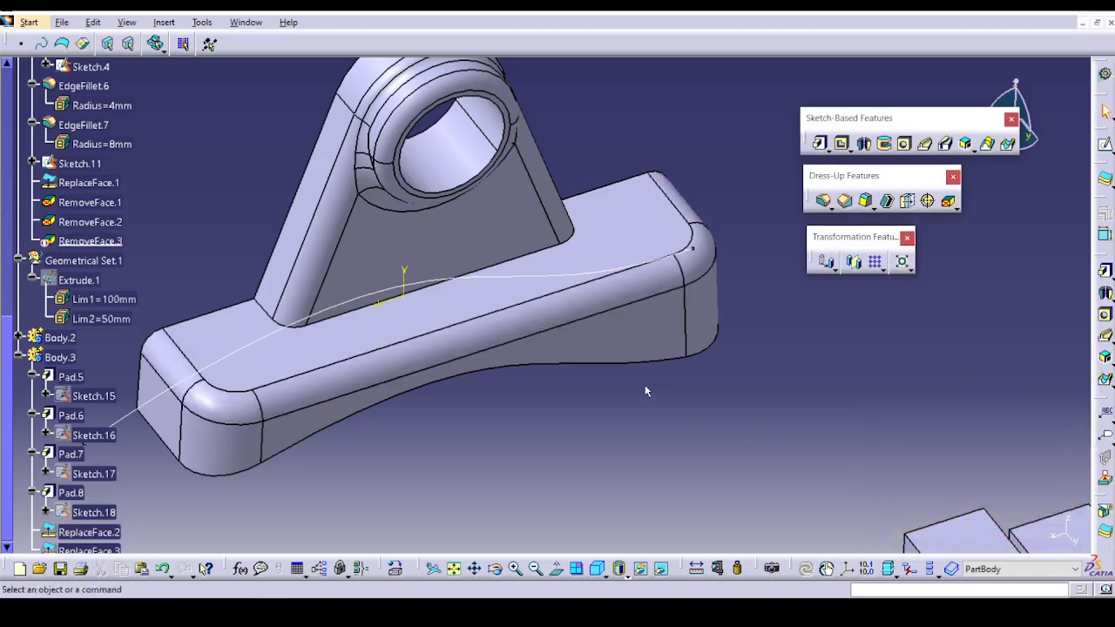
# Activate the deactivated RemoveFace.3 feature in PartBody.
pyautogui.rightClick(102, 248)
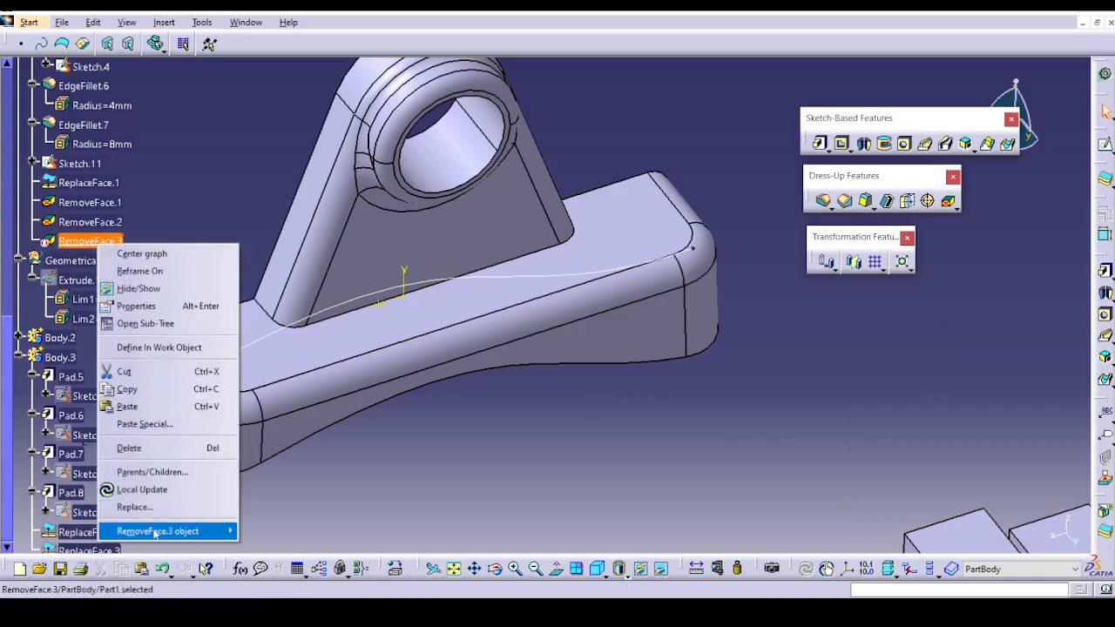
pyautogui.moveTo(149, 531)
pyautogui.click(279, 490)
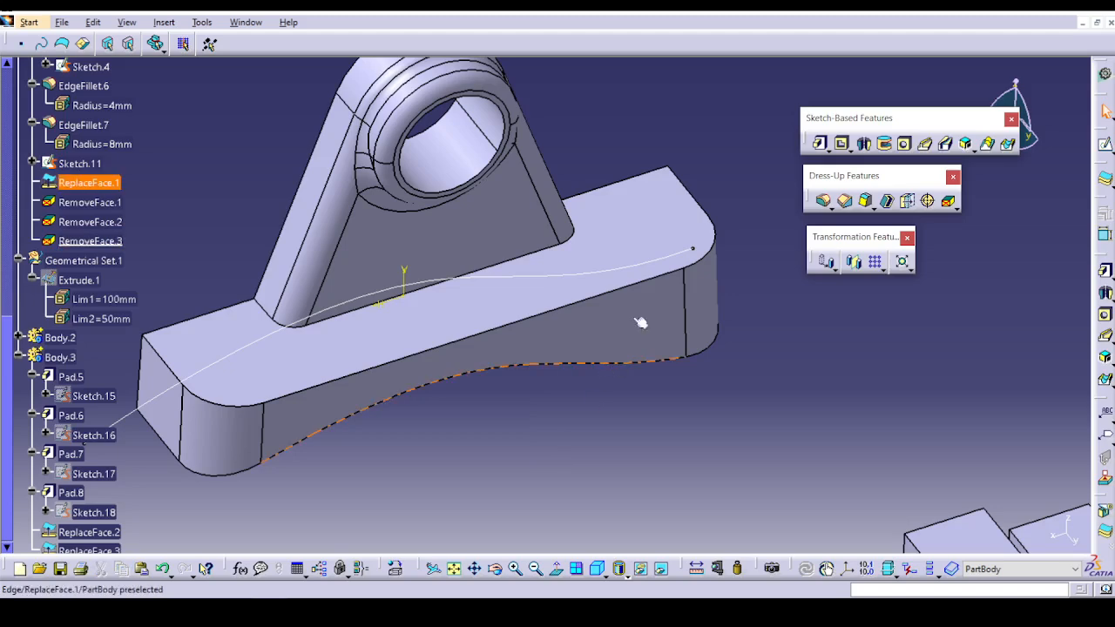
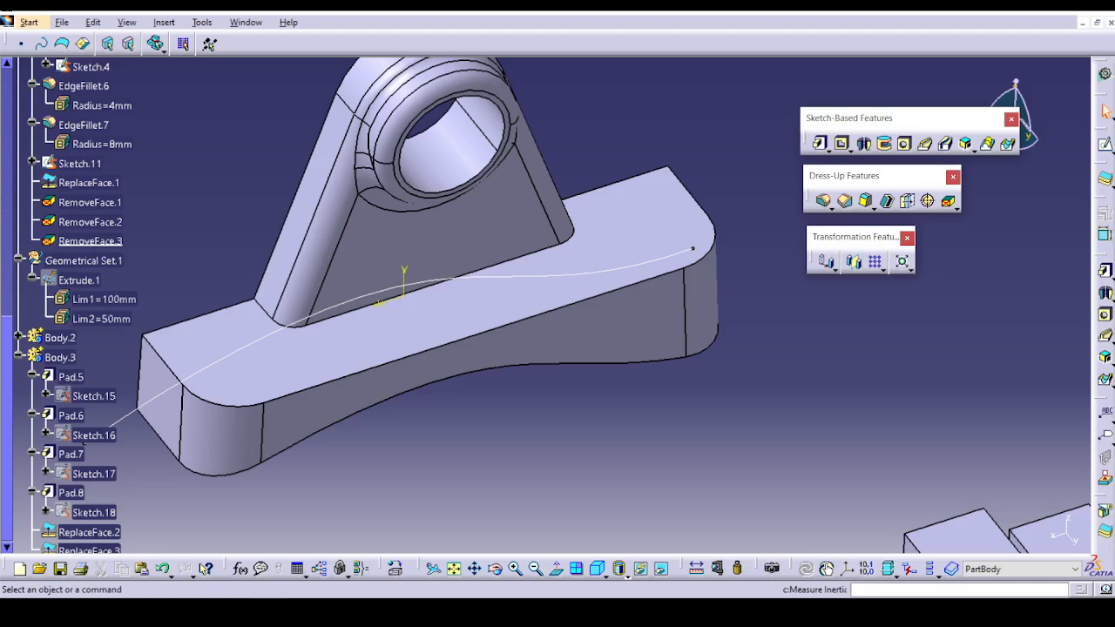
# Switch to the open Ex-1_Thread_and_Tap part and expand the bolt's PartBody to show its features.
pyautogui.click(246, 21)
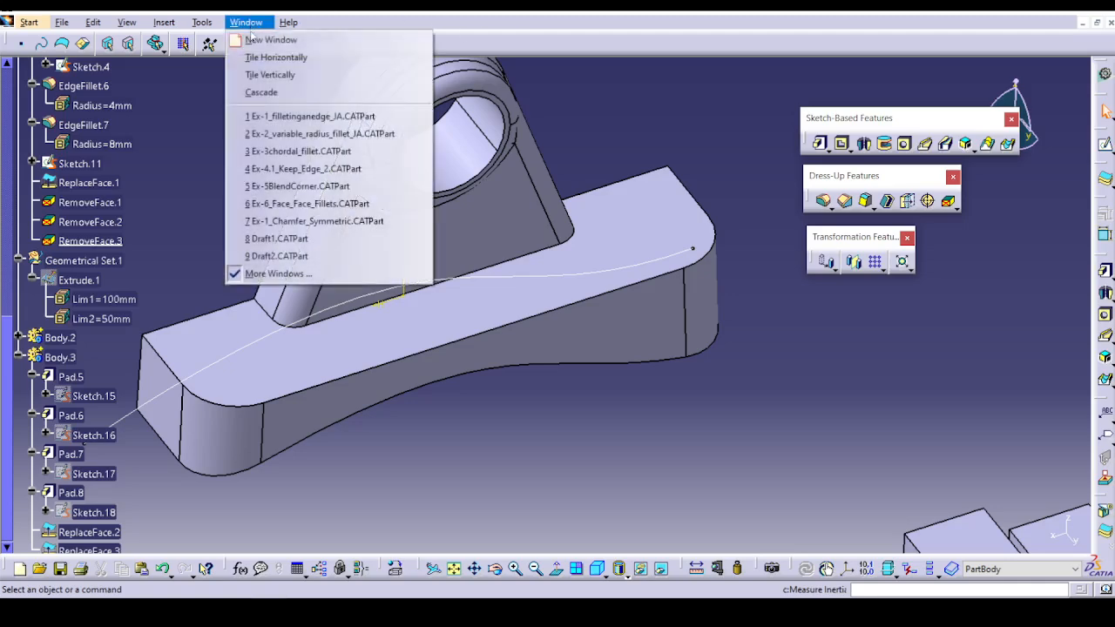
pyautogui.click(279, 273)
pyautogui.scroll(-5, 1005, 488)
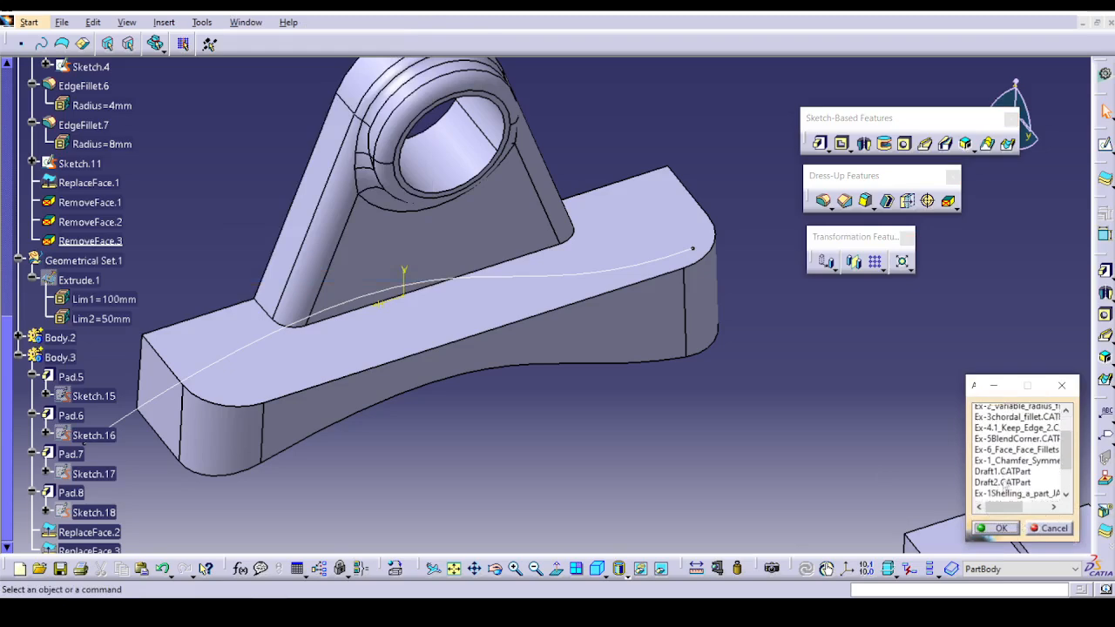
pyautogui.click(1012, 476)
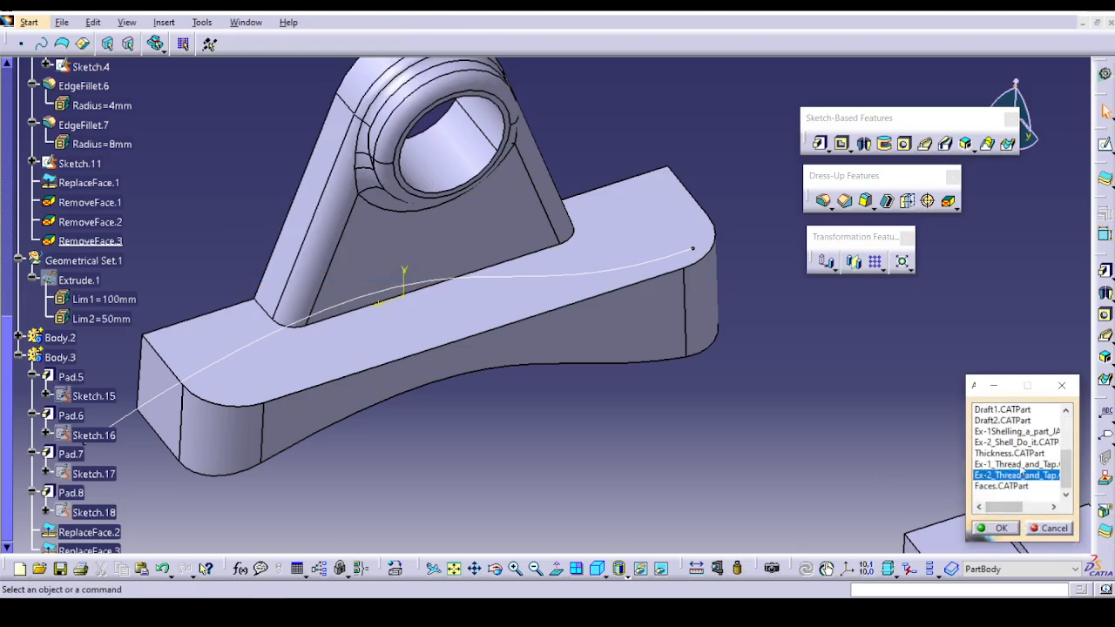
pyautogui.click(1012, 528)
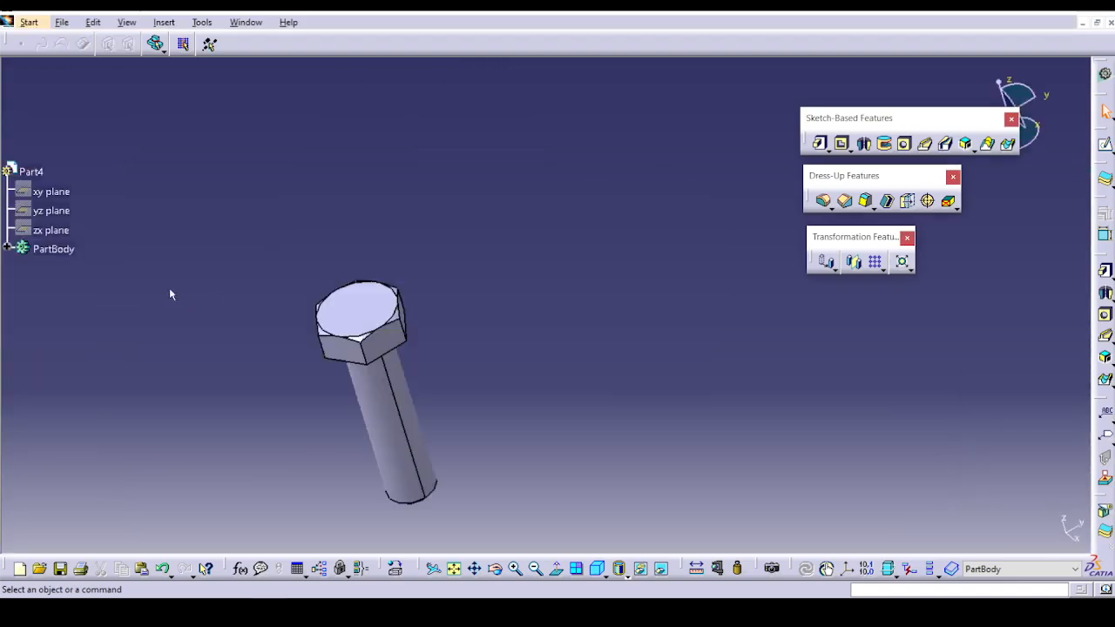
pyautogui.click(7, 249)
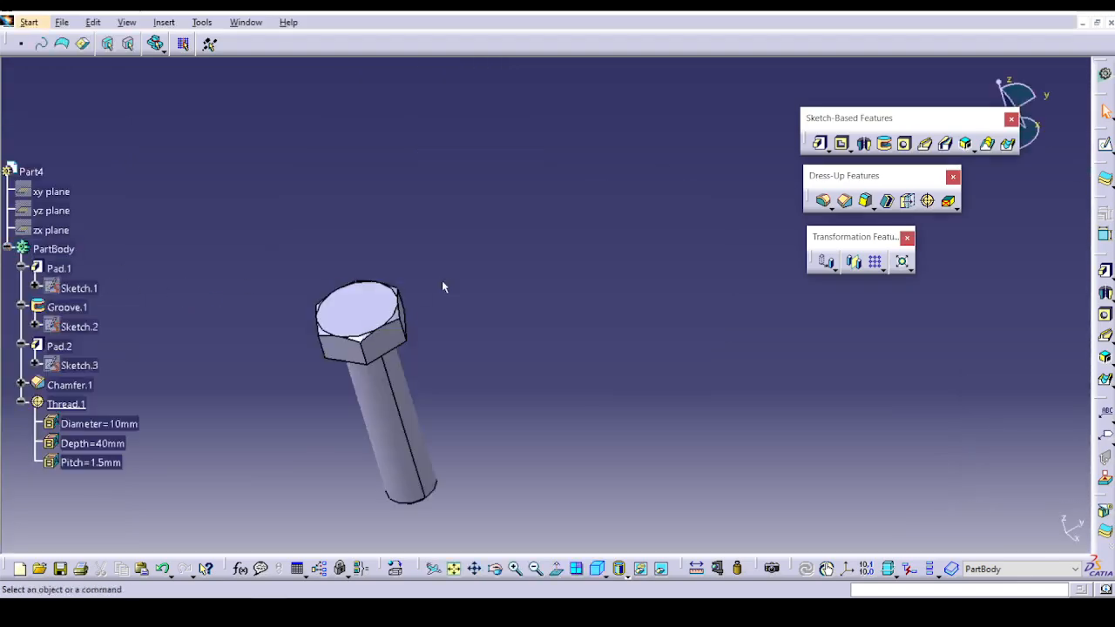
# Close the Ex-1_Thread_and_Tap part without saving its changes.
pyautogui.click(1111, 24)
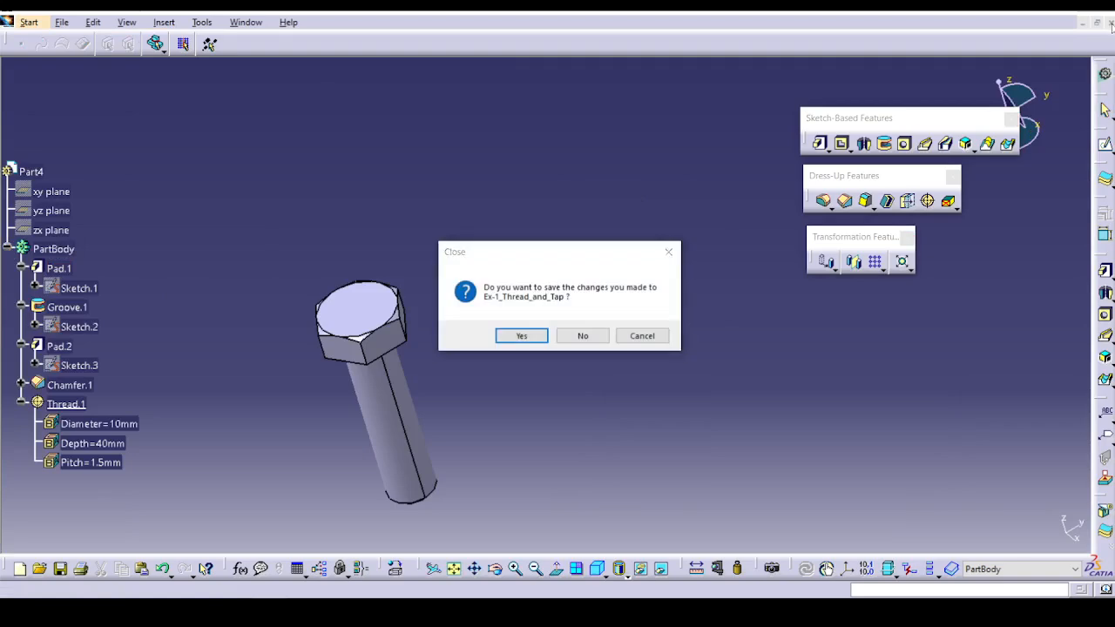
pyautogui.click(583, 336)
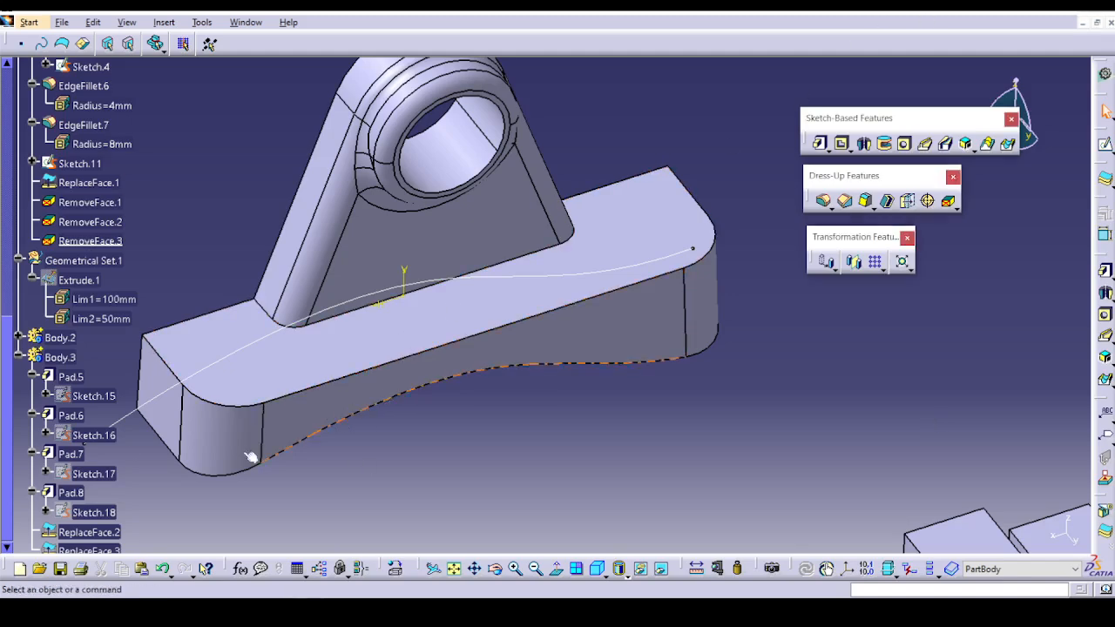
pyautogui.scroll(-3, 94, 459)
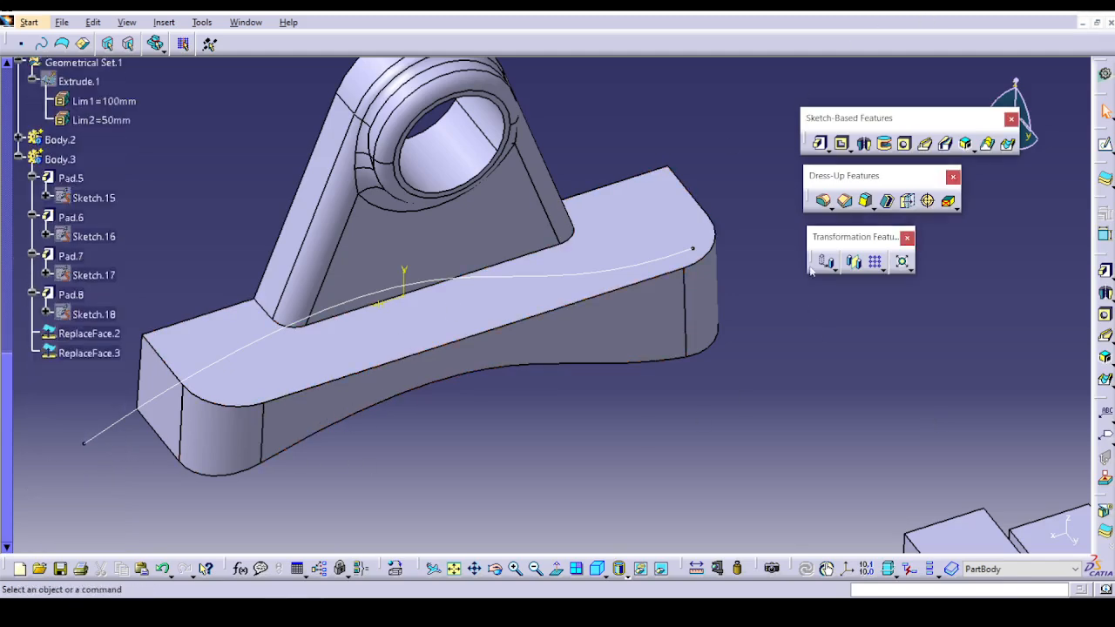
# Open Ex-1_rectangularpattern.CATPart from the Part Design Transformations folder in V5 PART DATA.
pyautogui.click(62, 22)
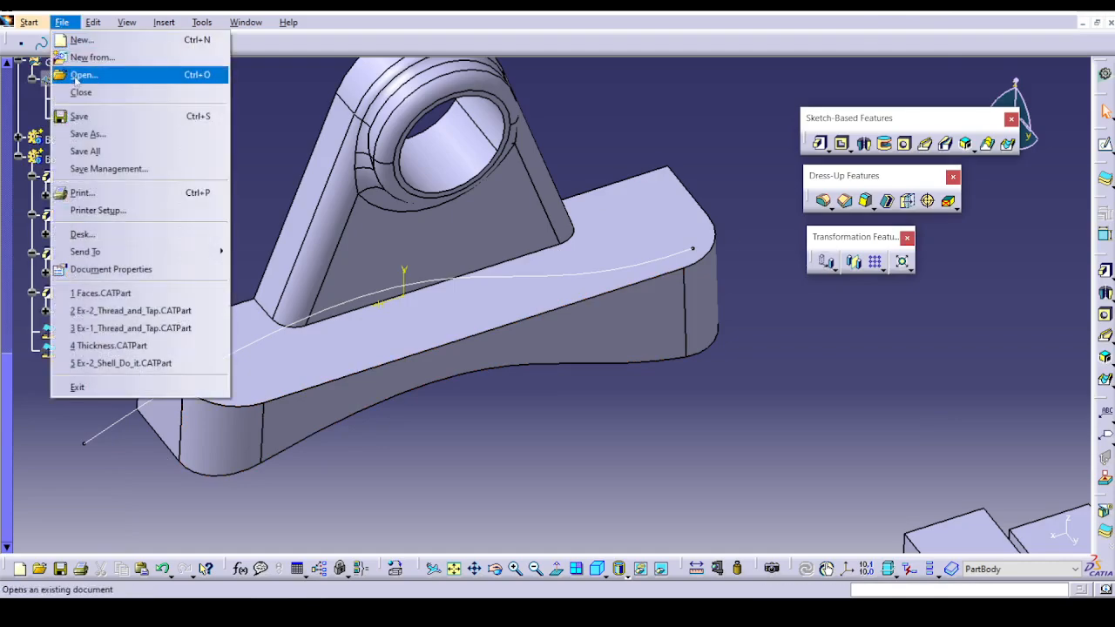
pyautogui.click(80, 75)
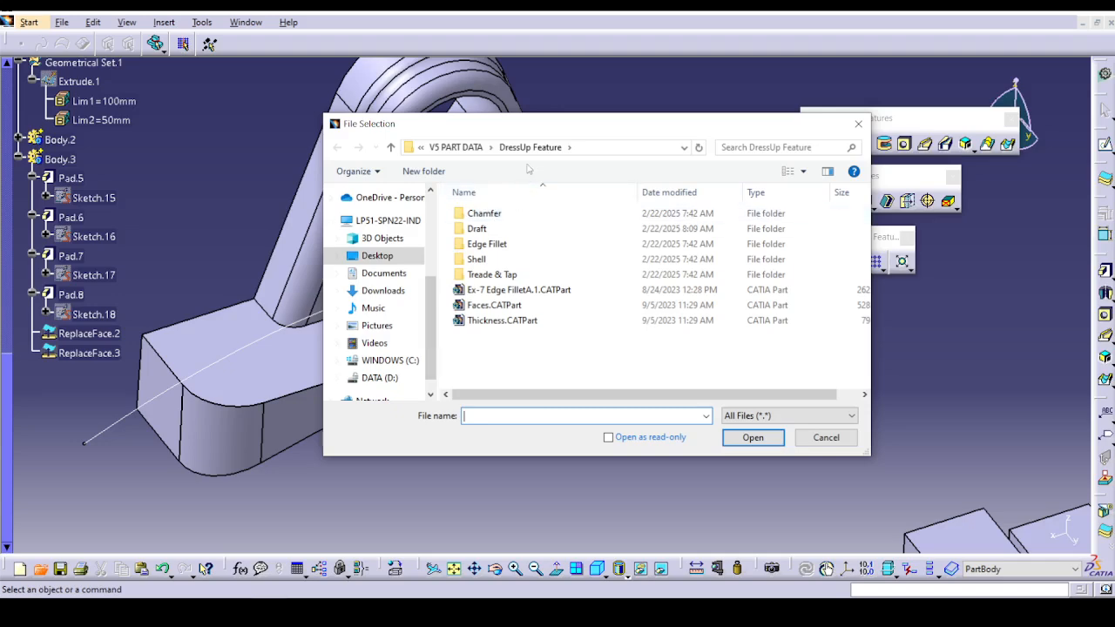
pyautogui.click(475, 150)
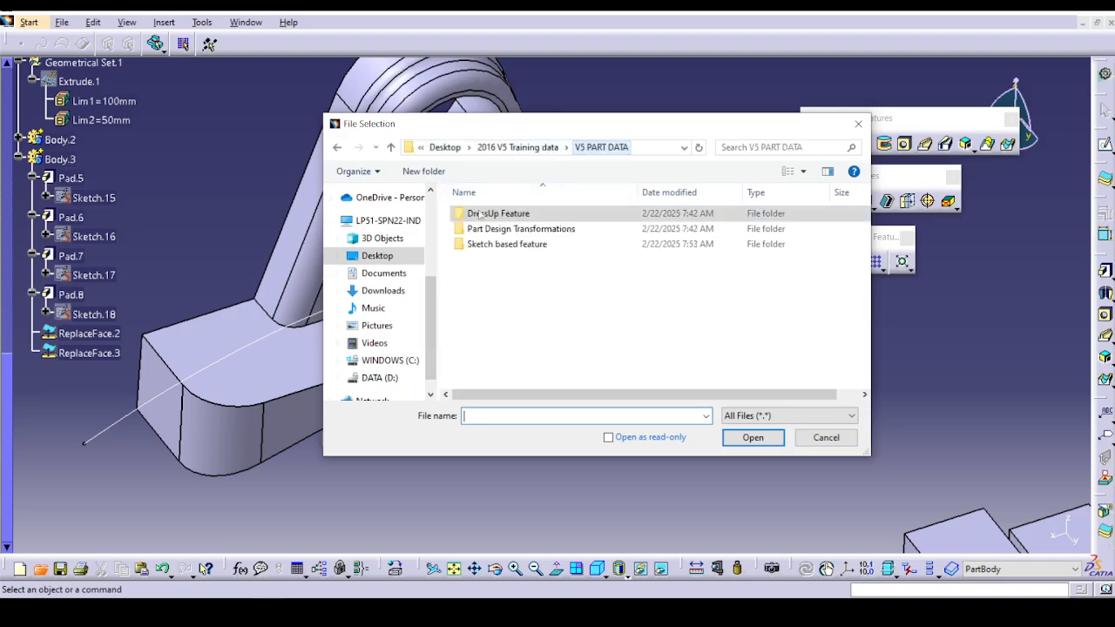
pyautogui.doubleClick(521, 228)
pyautogui.click(527, 216)
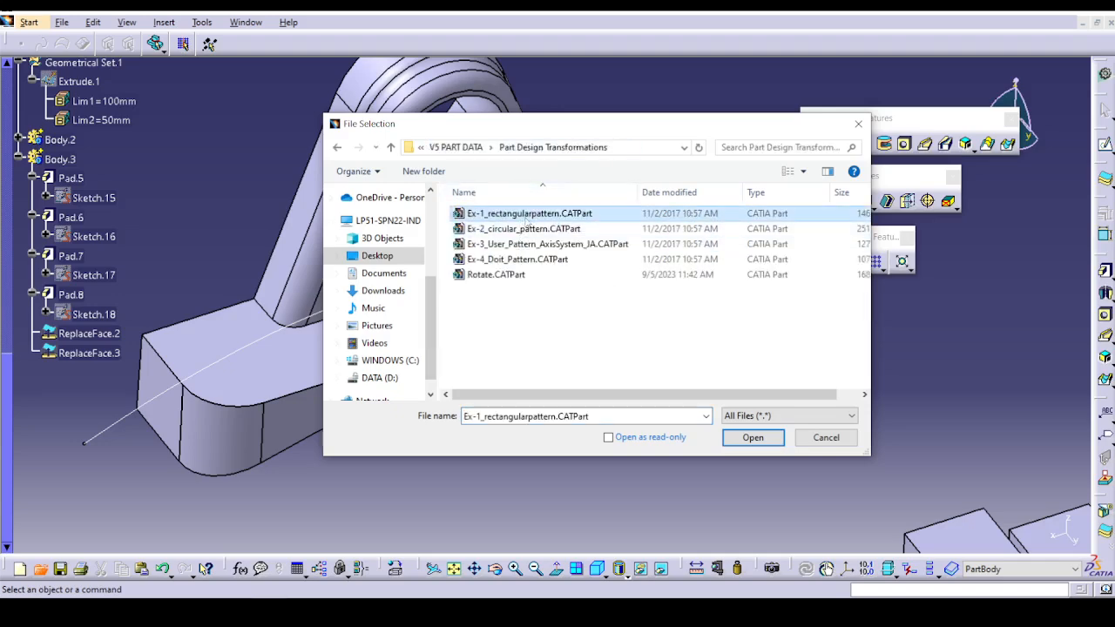
pyautogui.click(740, 438)
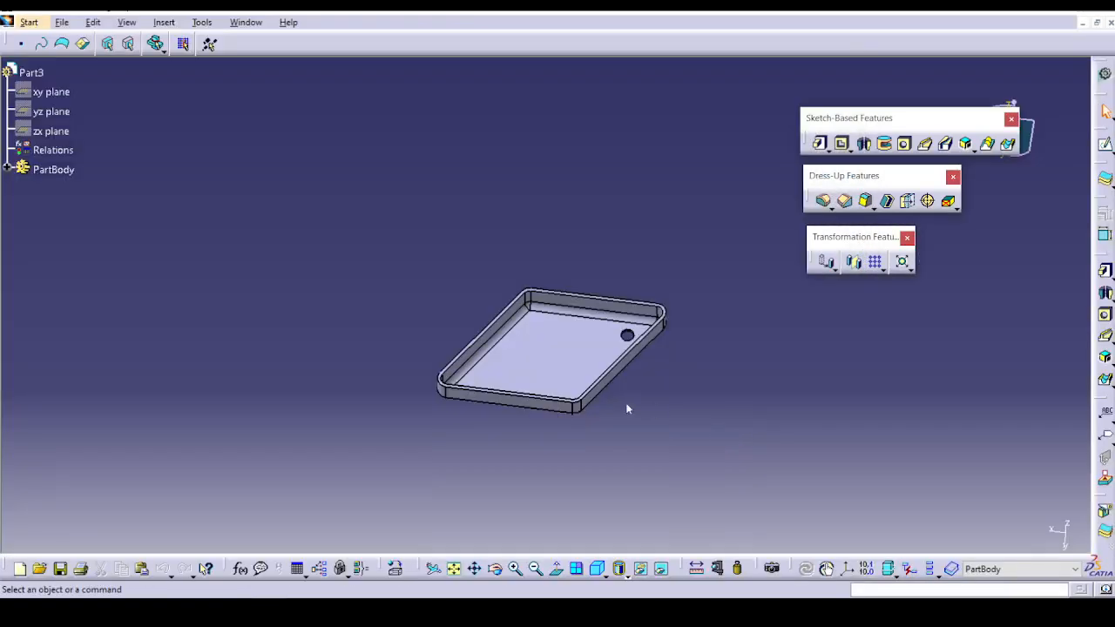
pyautogui.moveTo(558, 413); pyautogui.dragTo(475, 185, button='middle')
pyautogui.click(558, 413)
pyautogui.moveTo(836, 272); pyautogui.dragTo(838, 276)
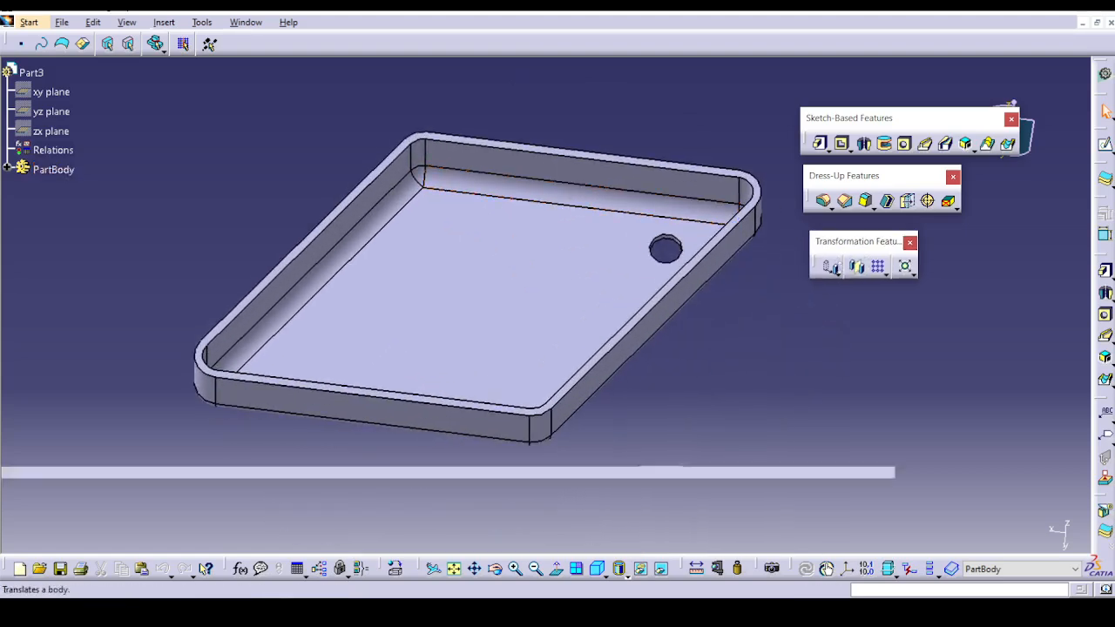
# Start a rectangular pattern of the Pocket.1 hole, using the tray floor's rear inner edge as the first direction.
pyautogui.click(879, 267)
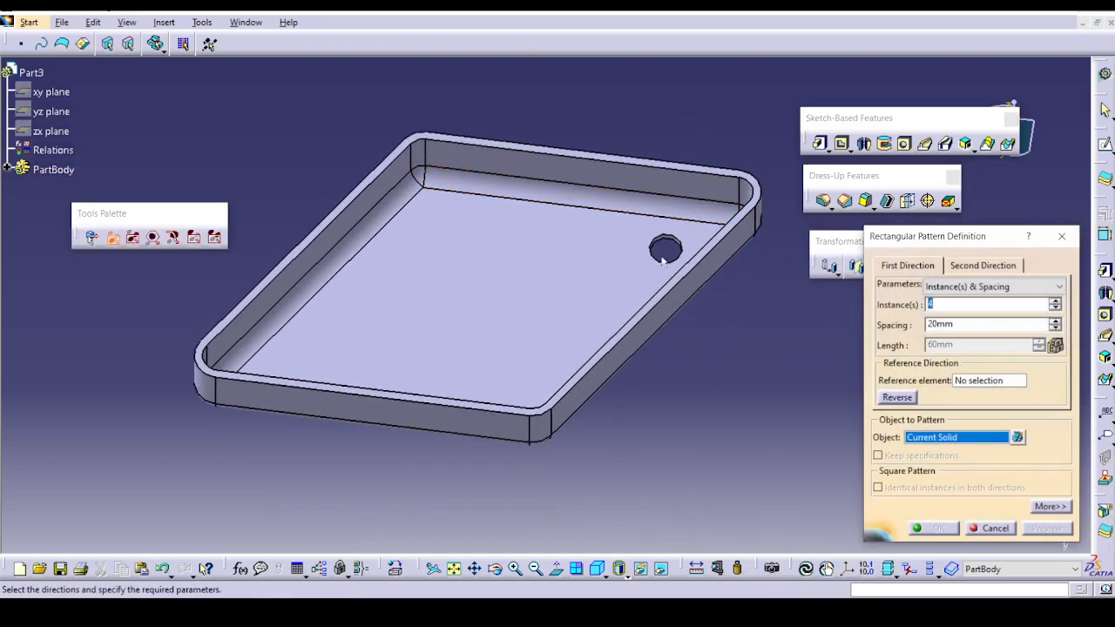
pyautogui.click(6, 171)
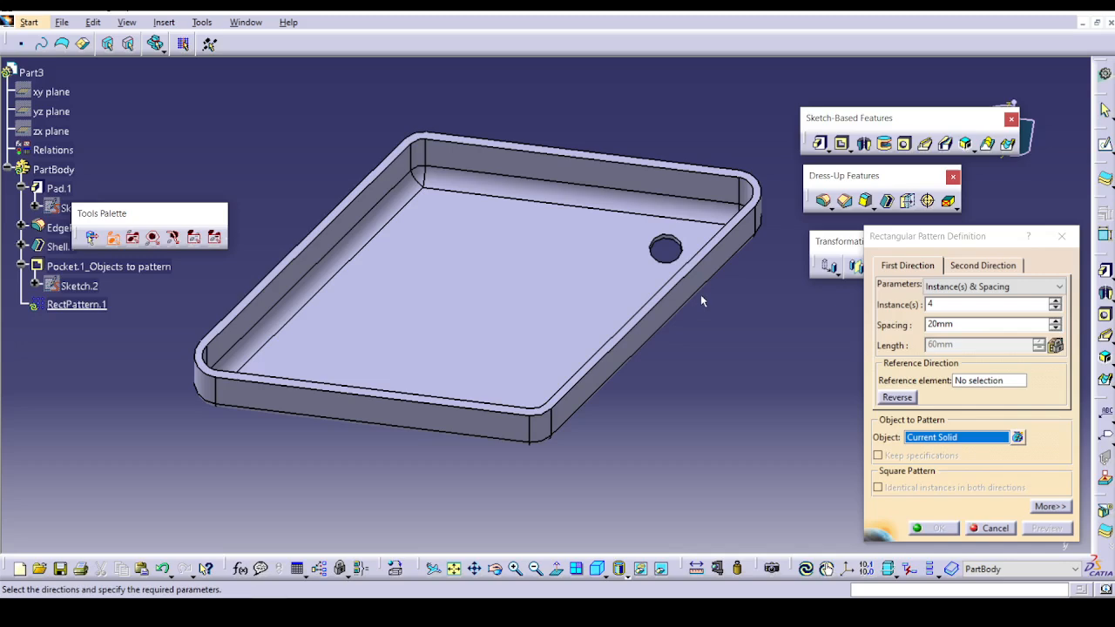
pyautogui.click(984, 381)
pyautogui.click(956, 437)
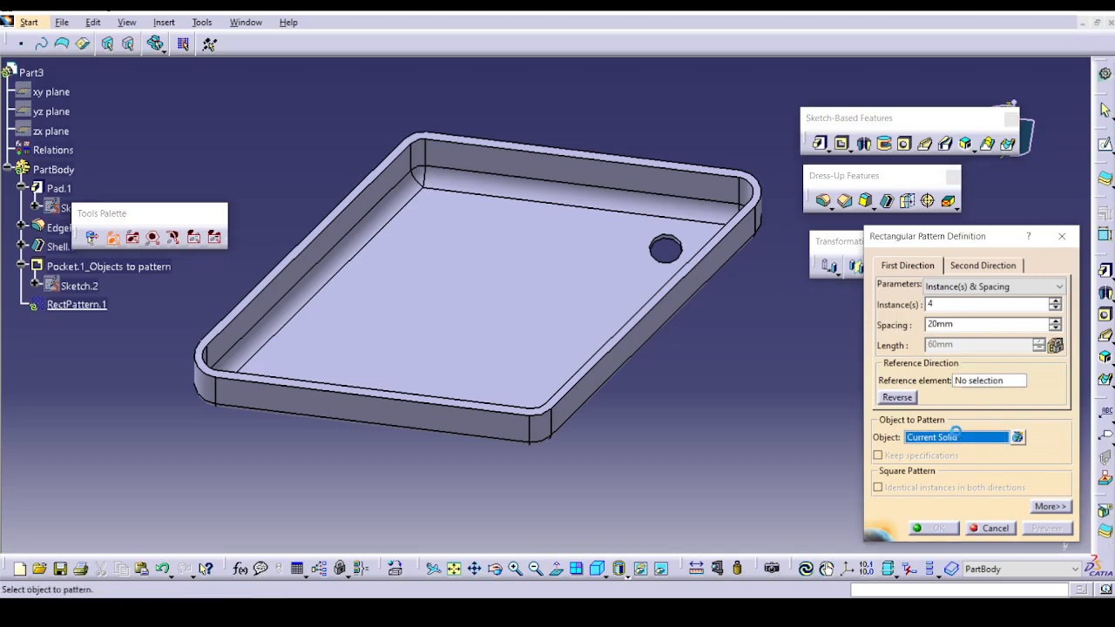
pyautogui.click(95, 266)
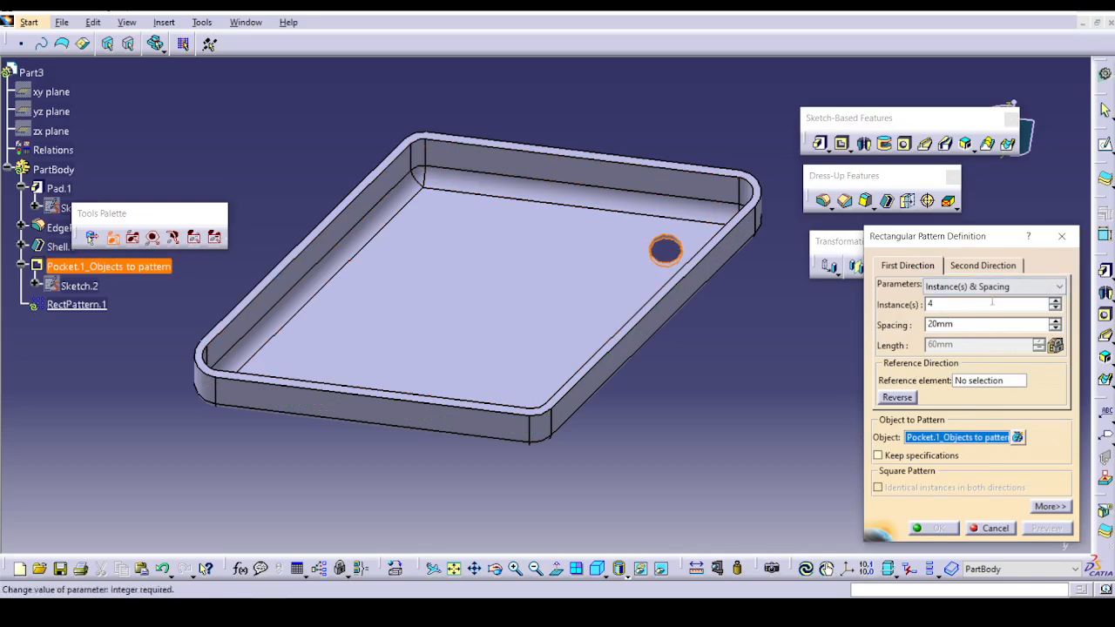
pyautogui.click(984, 381)
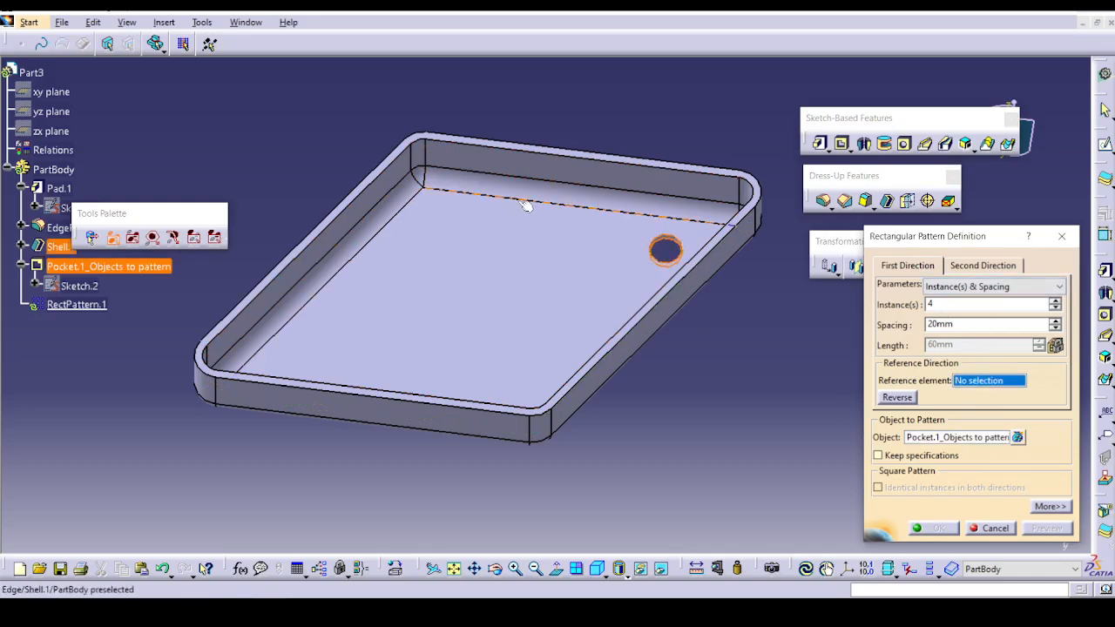
pyautogui.click(522, 202)
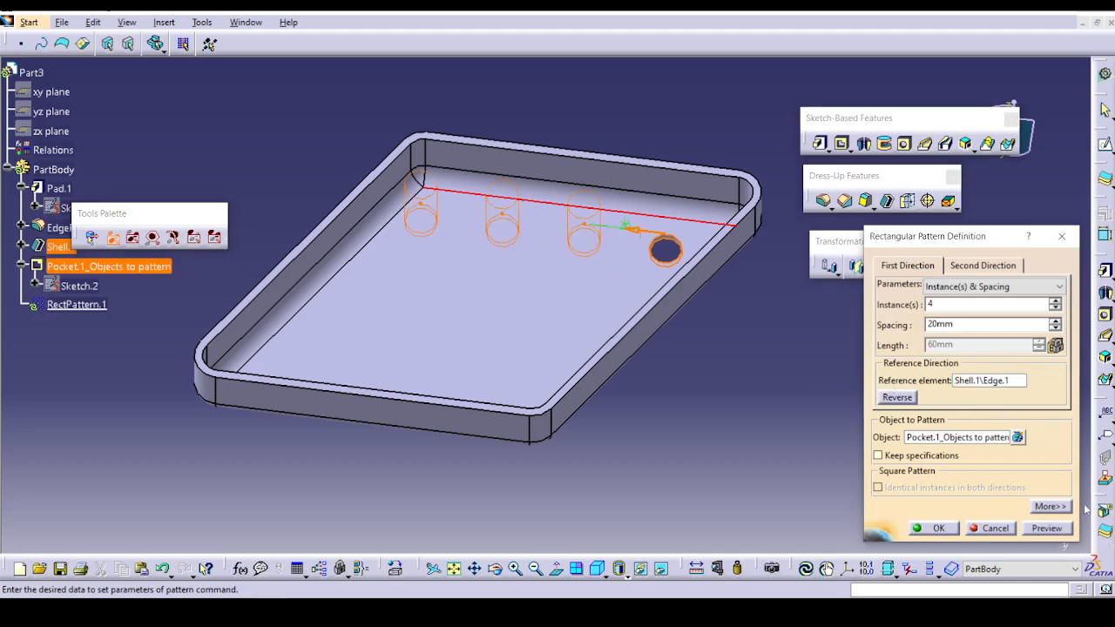
# Show the extended pattern options, define the first direction by Instance(s) & Length, and preview the row of holes.
pyautogui.click(1050, 507)
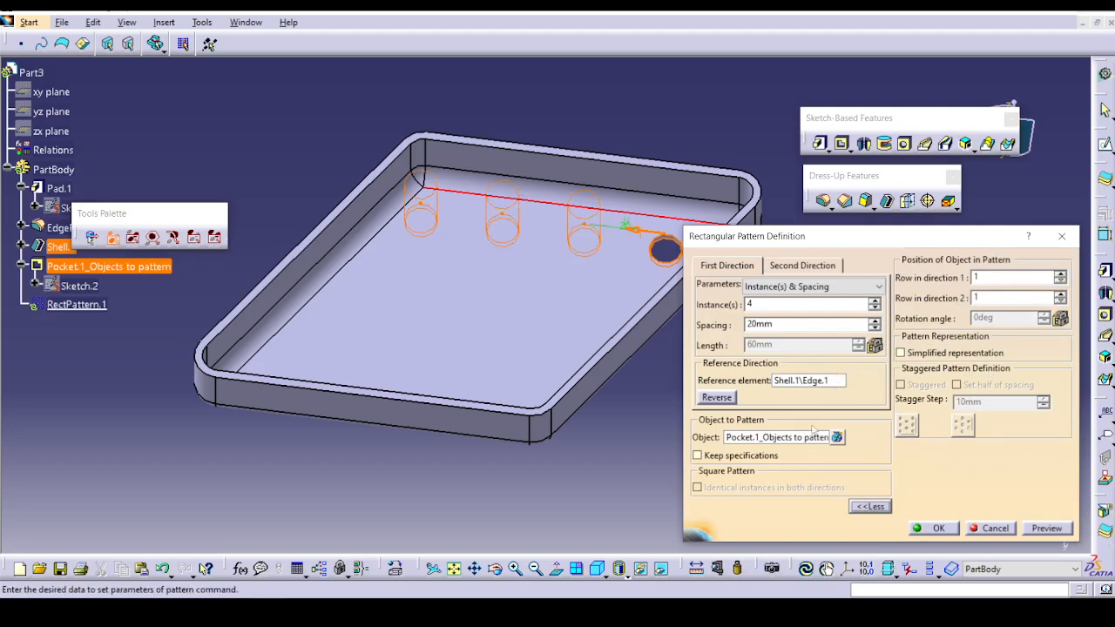
pyautogui.click(811, 286)
pyautogui.click(821, 302)
pyautogui.click(810, 287)
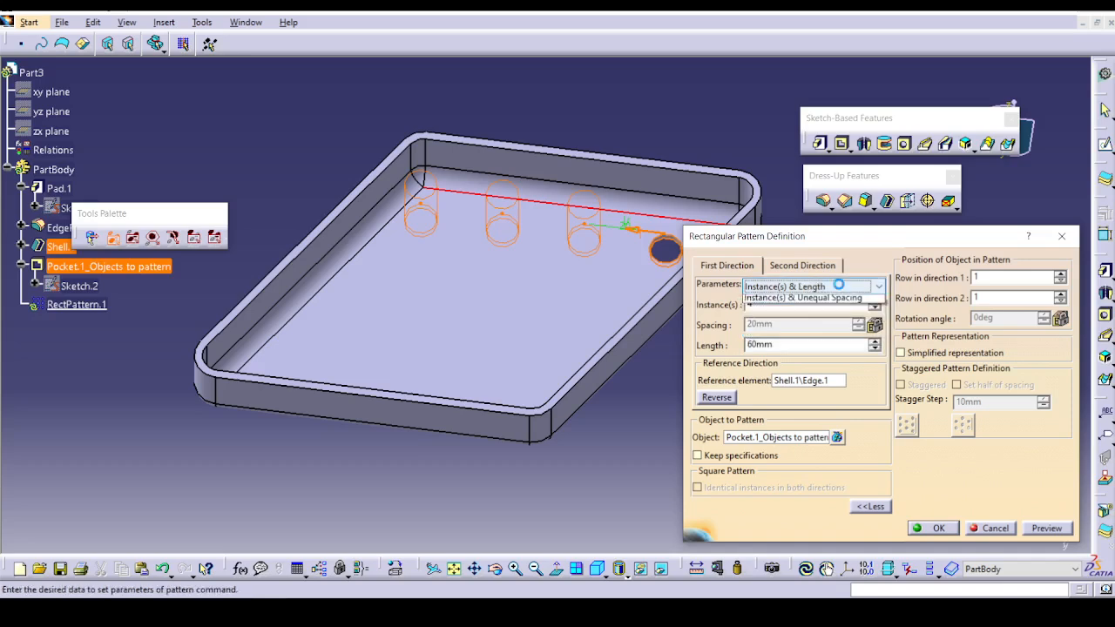
pyautogui.click(824, 303)
pyautogui.click(810, 286)
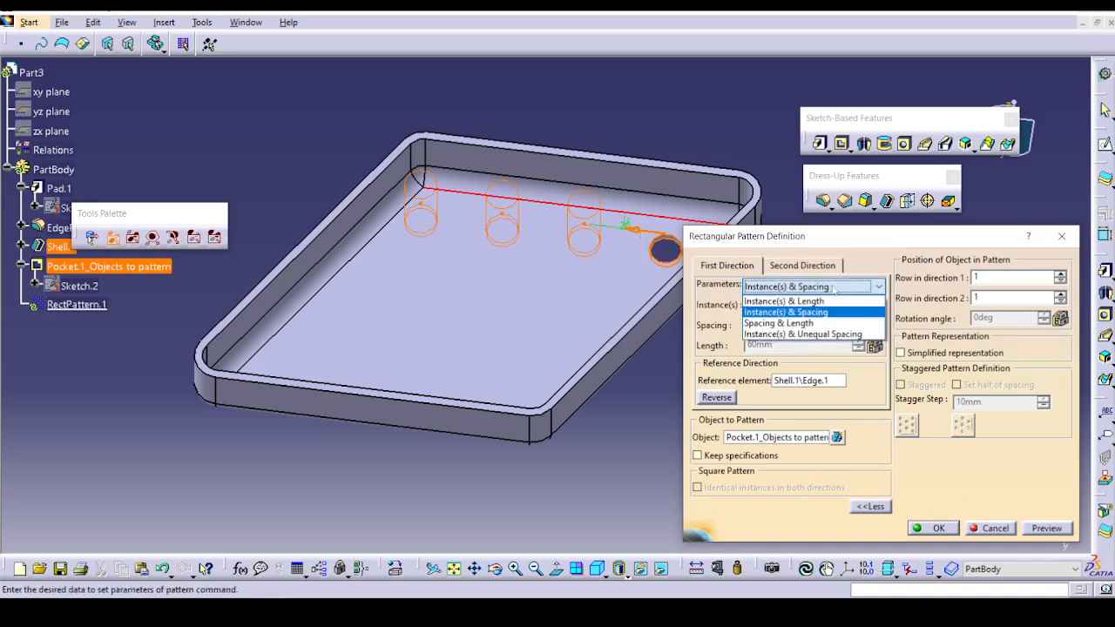
pyautogui.click(828, 286)
pyautogui.click(833, 286)
pyautogui.click(825, 301)
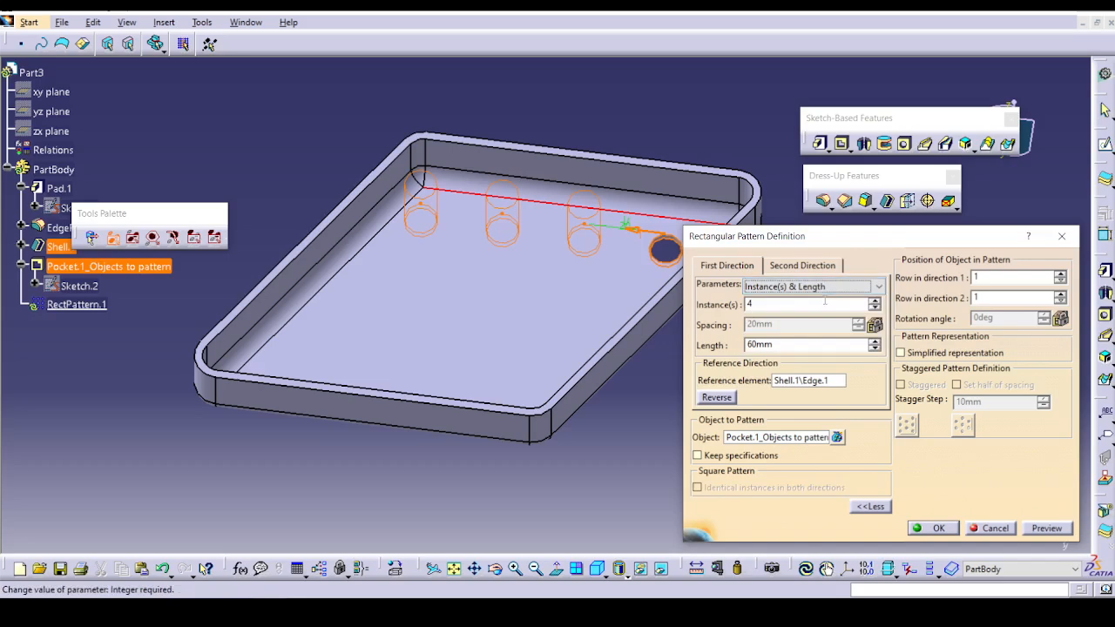
pyautogui.click(1054, 527)
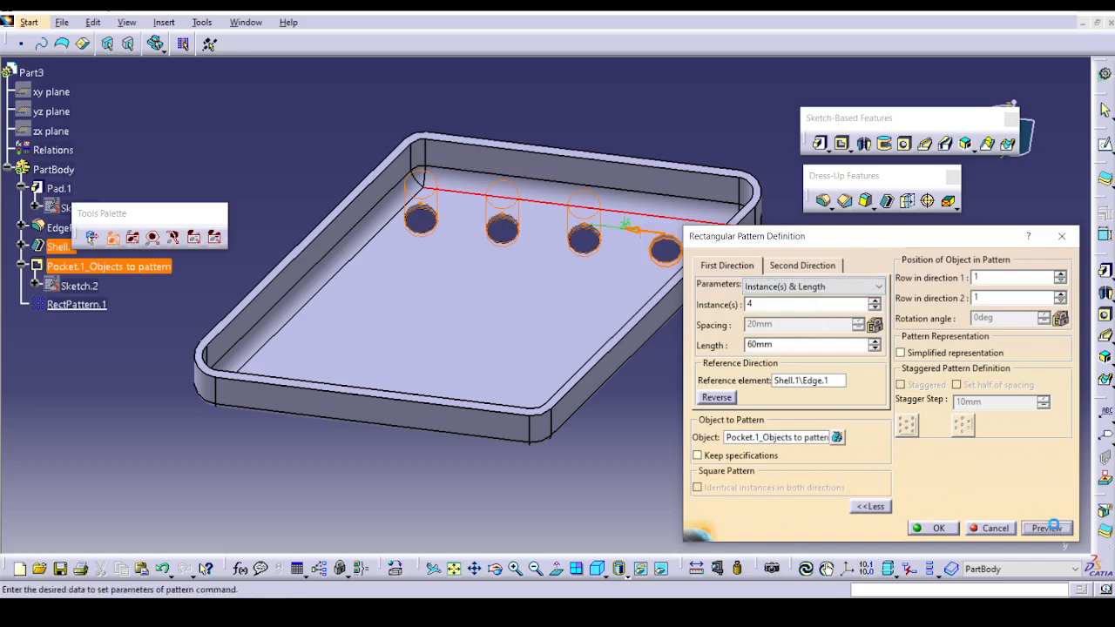
pyautogui.moveTo(491, 308); pyautogui.dragTo(484, 310, button='middle')
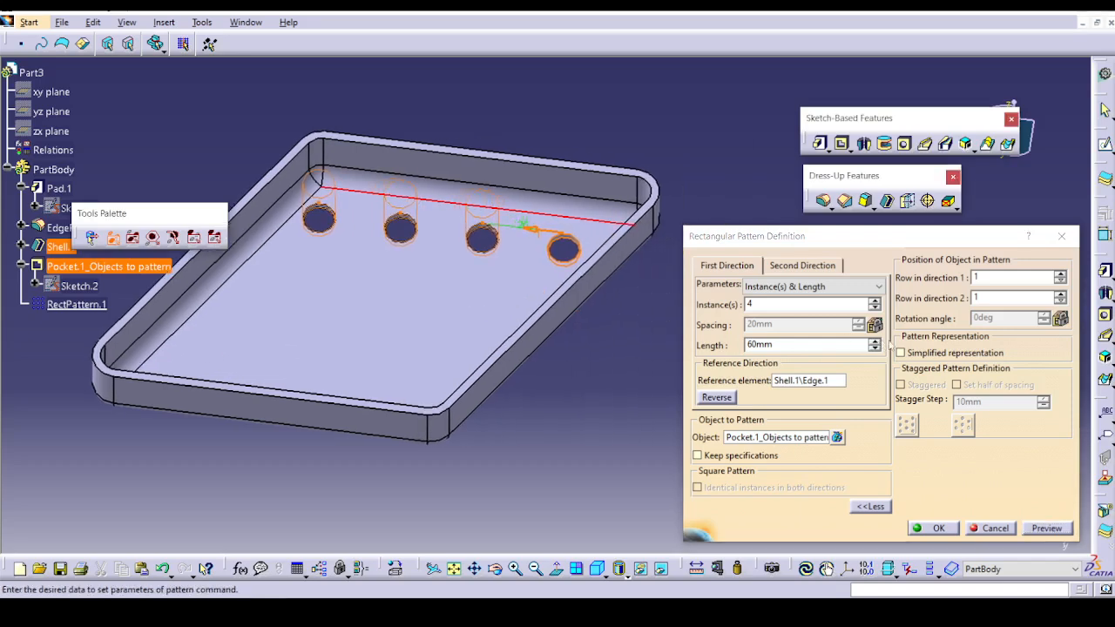
# Use the tray floor's adjacent long inner edge as the pattern's second direction and preview the hole grid.
pyautogui.click(837, 266)
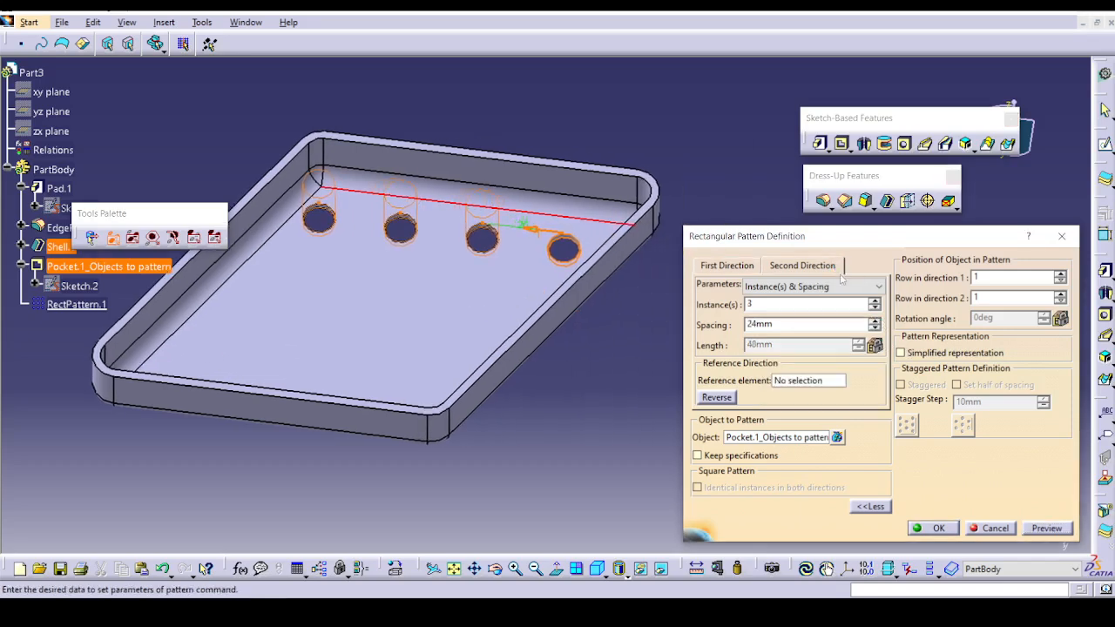
pyautogui.click(789, 385)
pyautogui.click(275, 234)
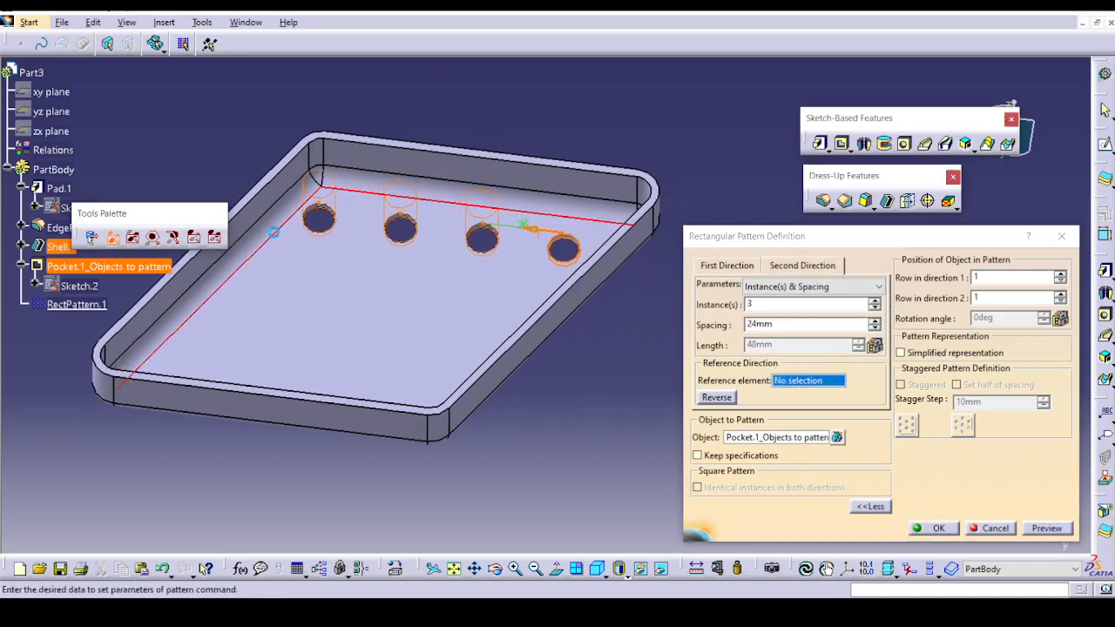
pyautogui.click(1047, 532)
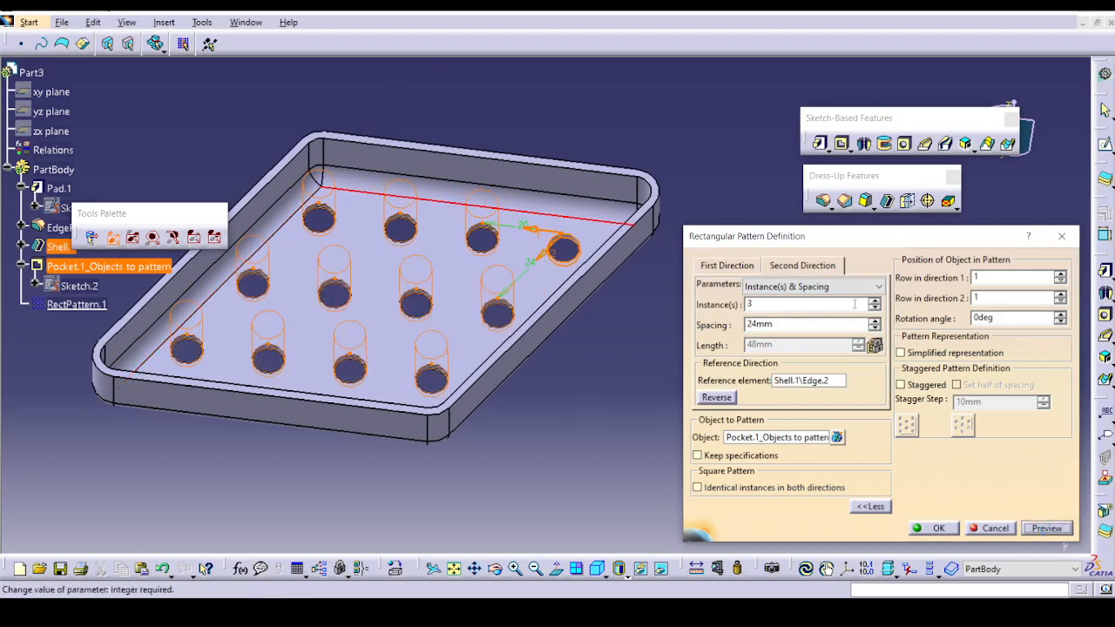
# Set the second direction to 4 instances at 21 mm spacing, keeping Instance(s) & Spacing, and preview the pattern.
pyautogui.click(875, 300)
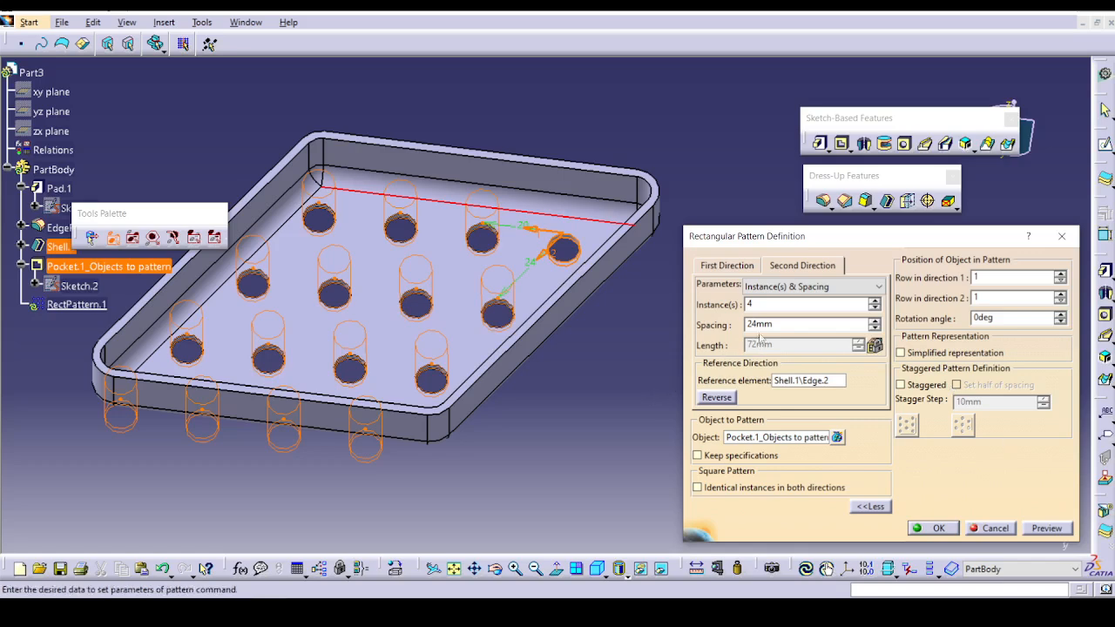
pyautogui.click(875, 328)
pyautogui.click(875, 329)
pyautogui.click(875, 329)
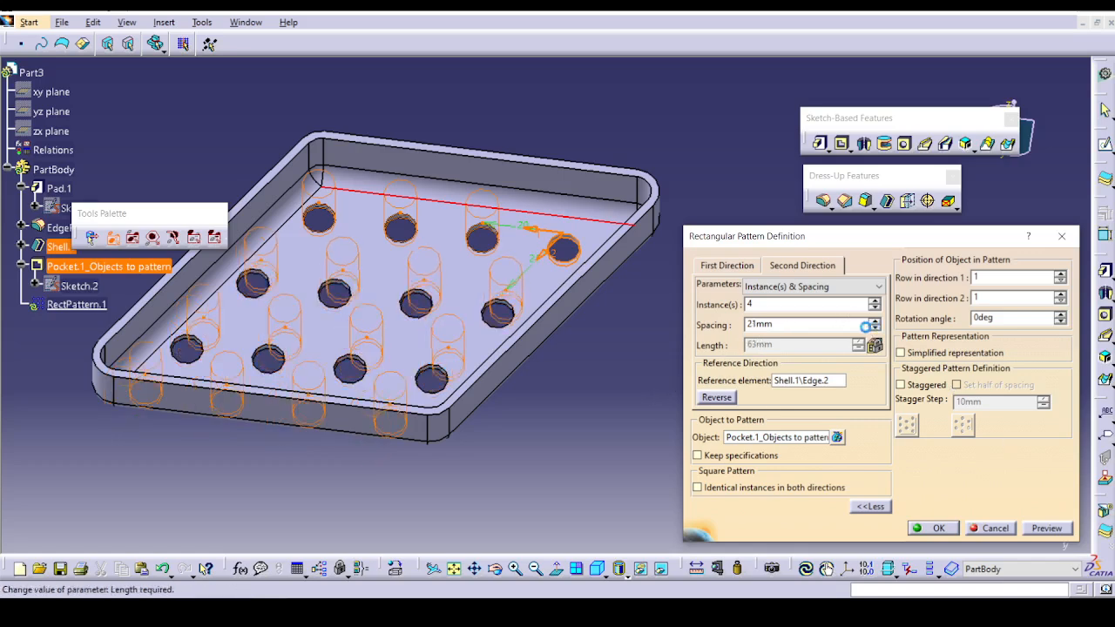
pyautogui.click(777, 289)
pyautogui.click(777, 313)
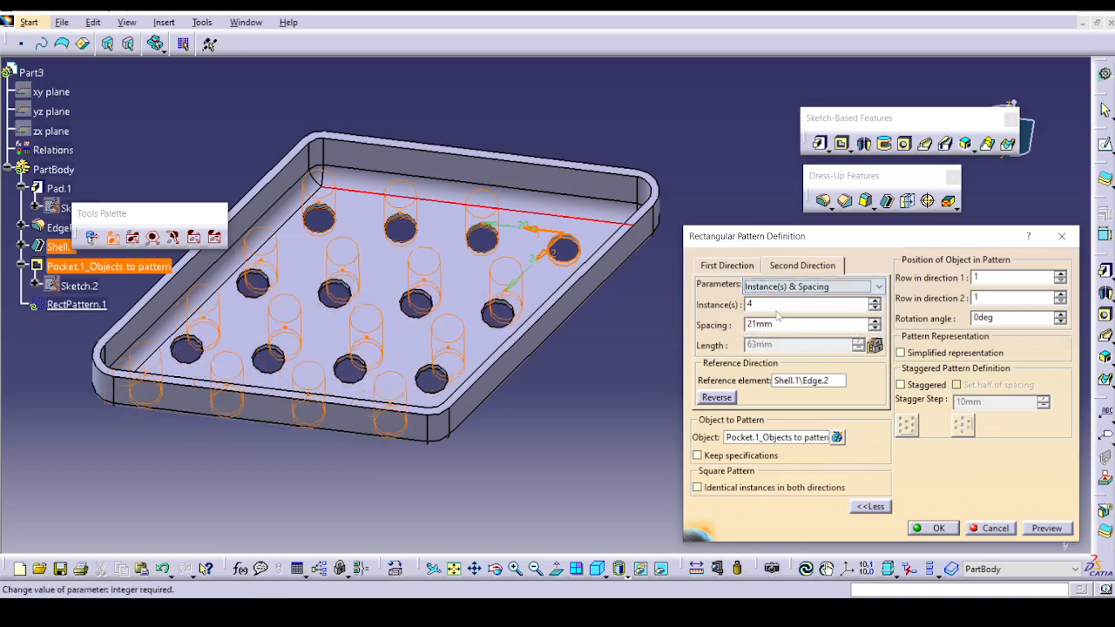
pyautogui.click(1028, 532)
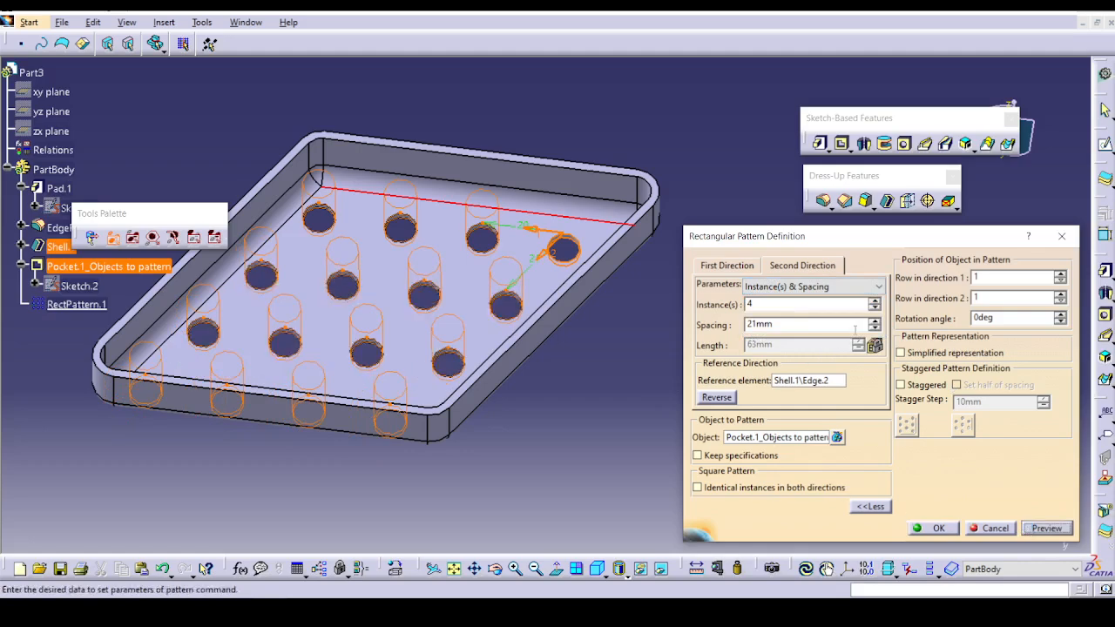
pyautogui.click(875, 300)
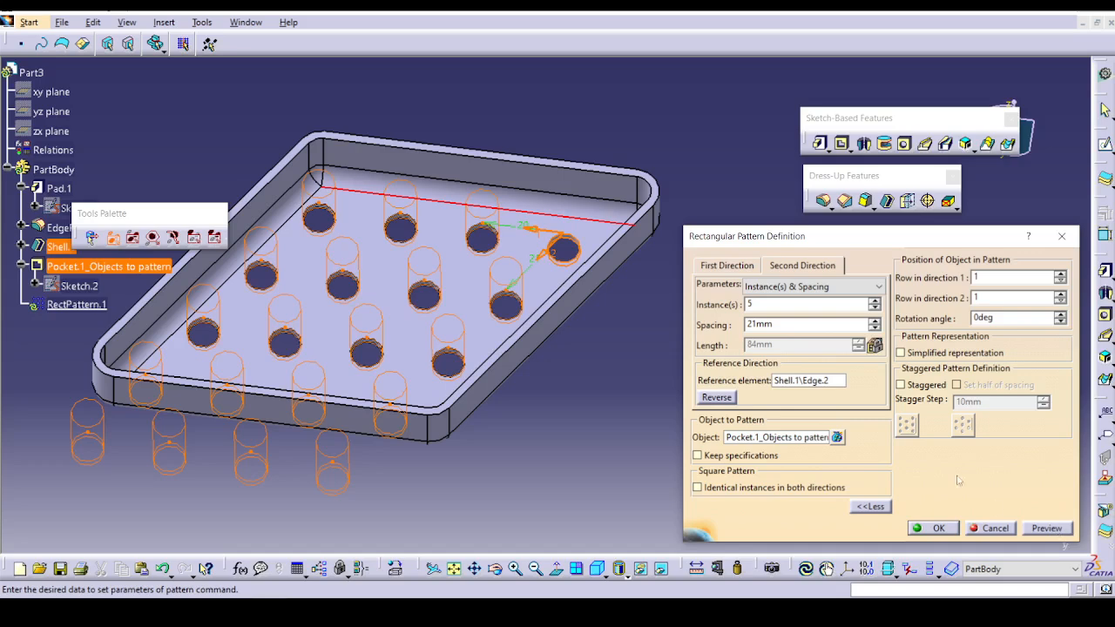
pyautogui.click(875, 309)
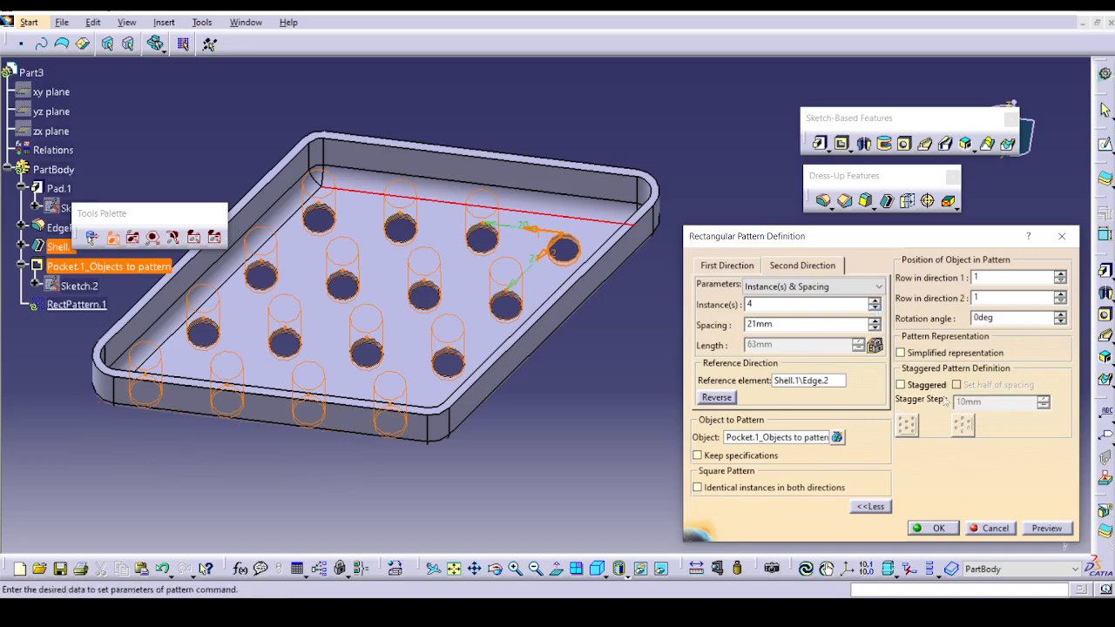
# Define the second direction by Spacing & Length, preview the hole grid, and create the rectangular pattern.
pyautogui.click(879, 287)
pyautogui.click(785, 317)
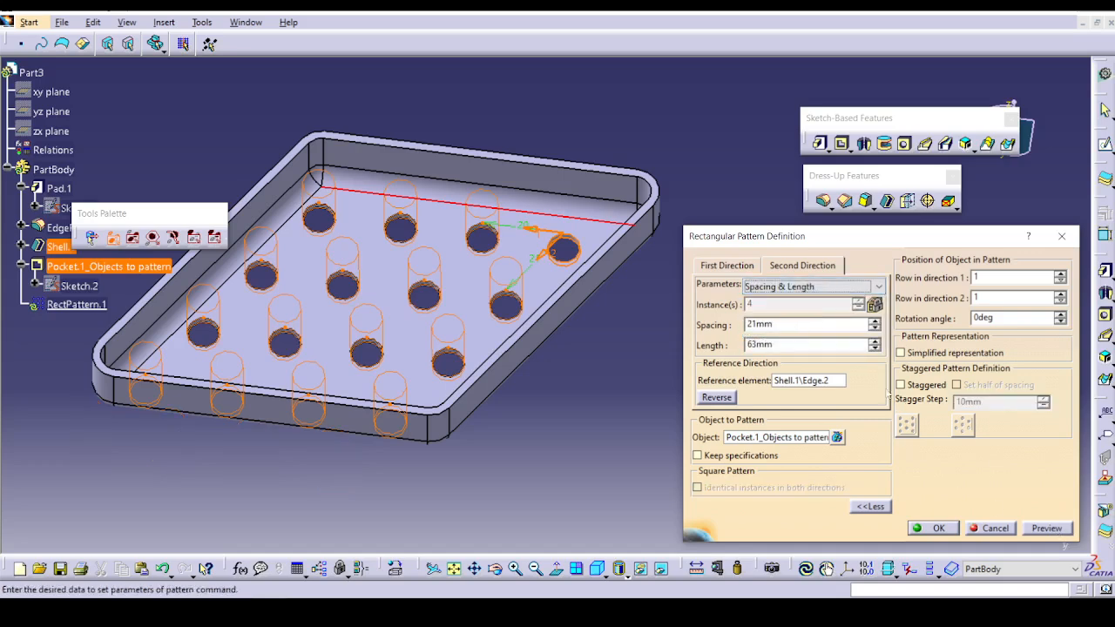
pyautogui.click(1055, 533)
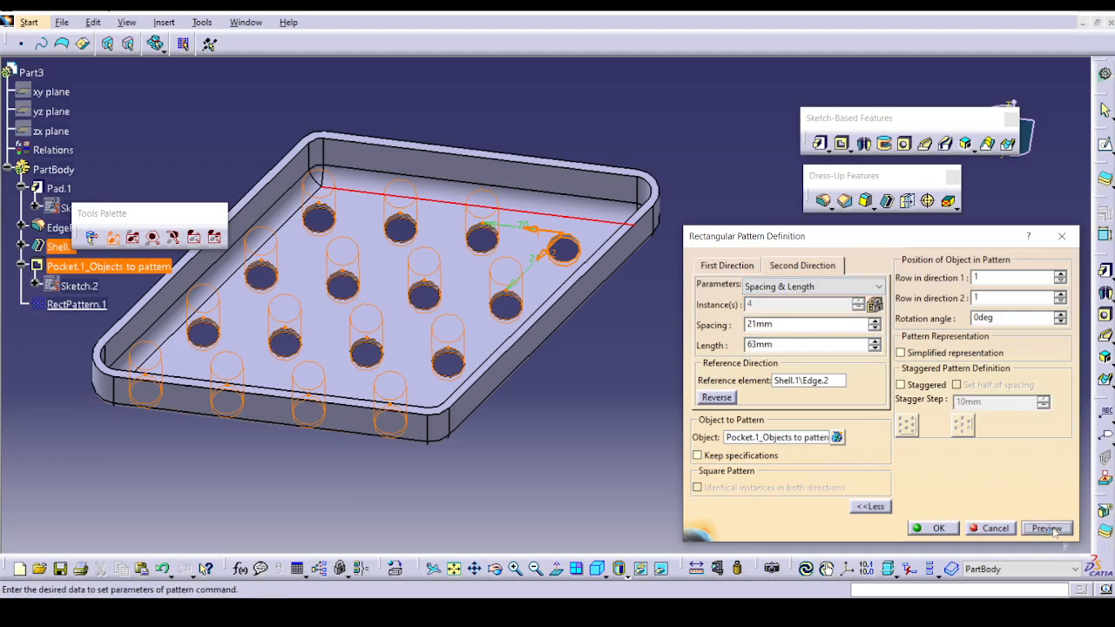
pyautogui.click(938, 528)
pyautogui.moveTo(523, 392); pyautogui.dragTo(465, 368, button='middle')
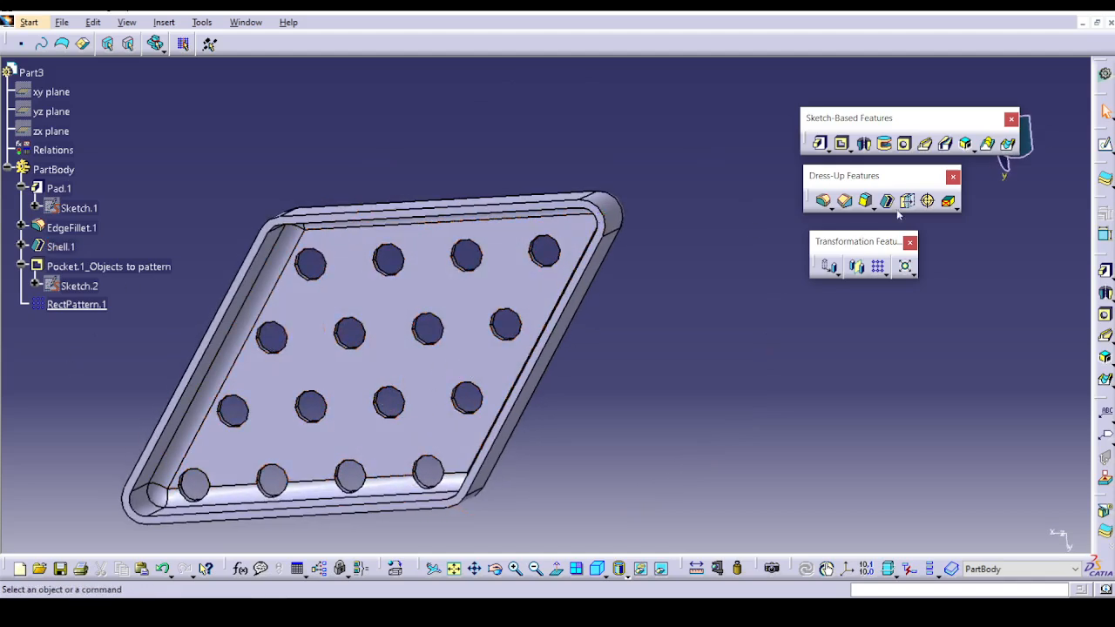
# Open the part file Ex-2_circular_pattern.CATPart from the Part Design Transformations folder.
pyautogui.click(62, 22)
pyautogui.click(87, 74)
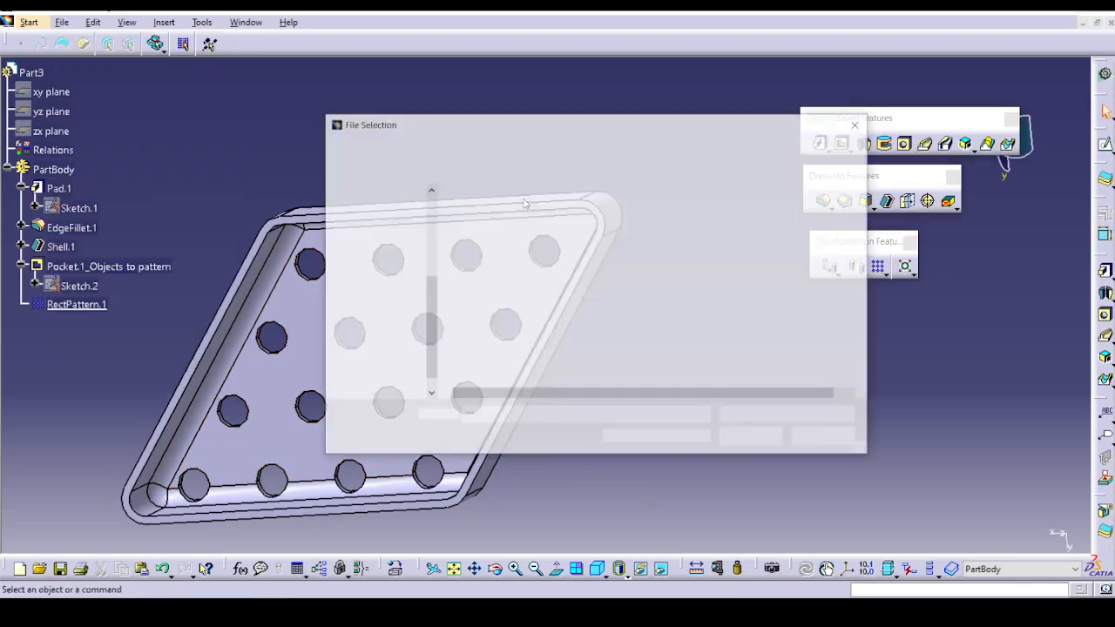
pyautogui.click(522, 228)
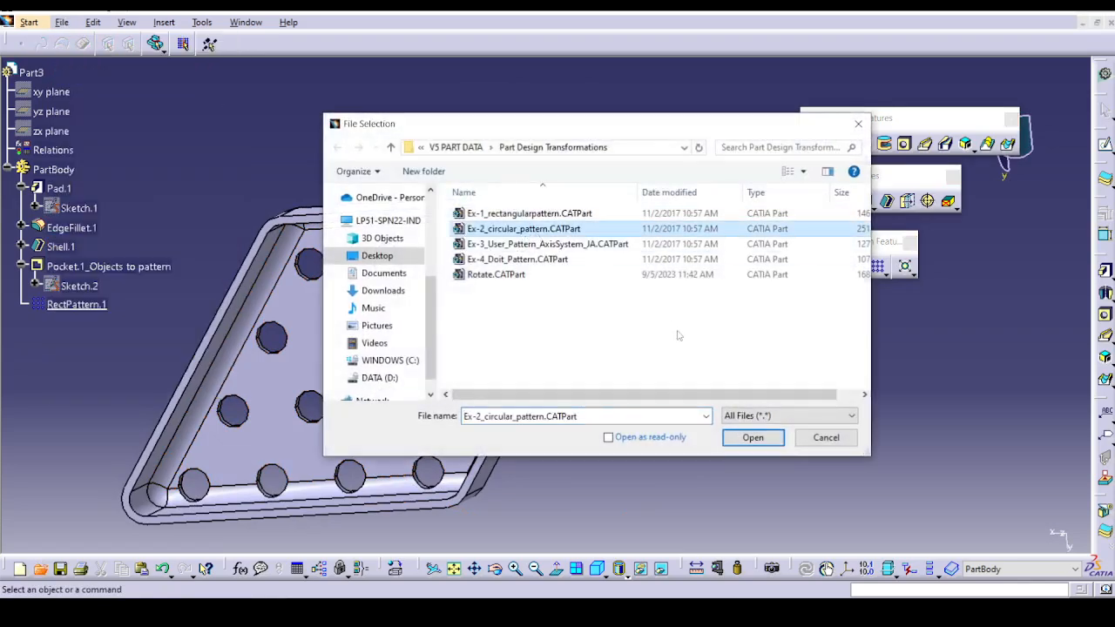
pyautogui.click(754, 437)
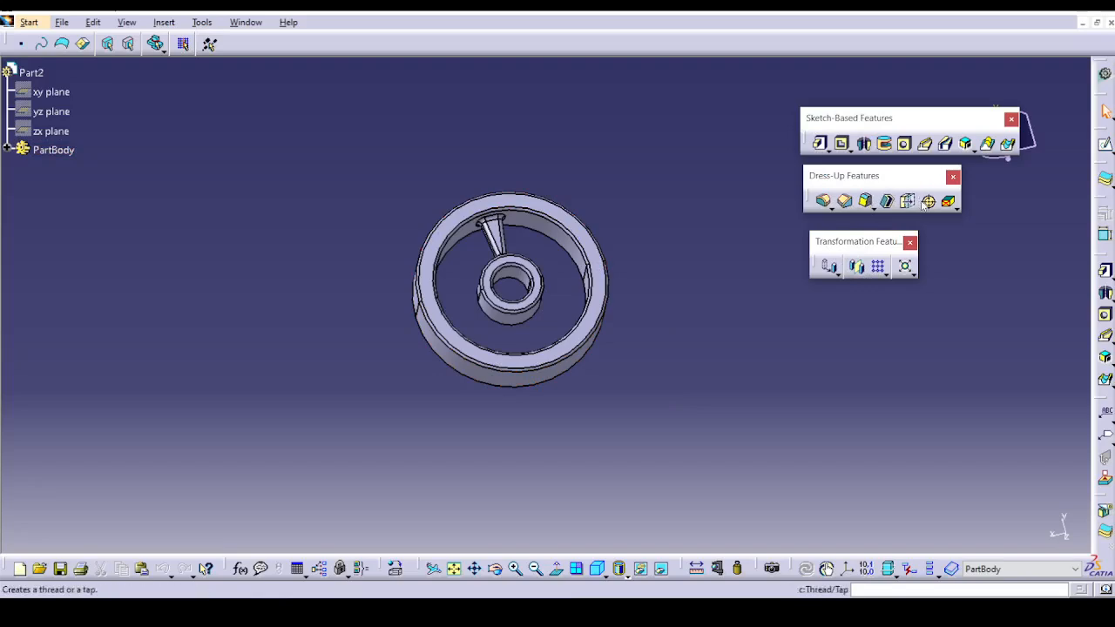
# Start a circular pattern with the Pad.3 spoke as its object and set its parameters to Complete crown.
pyautogui.click(886, 274)
pyautogui.click(928, 290)
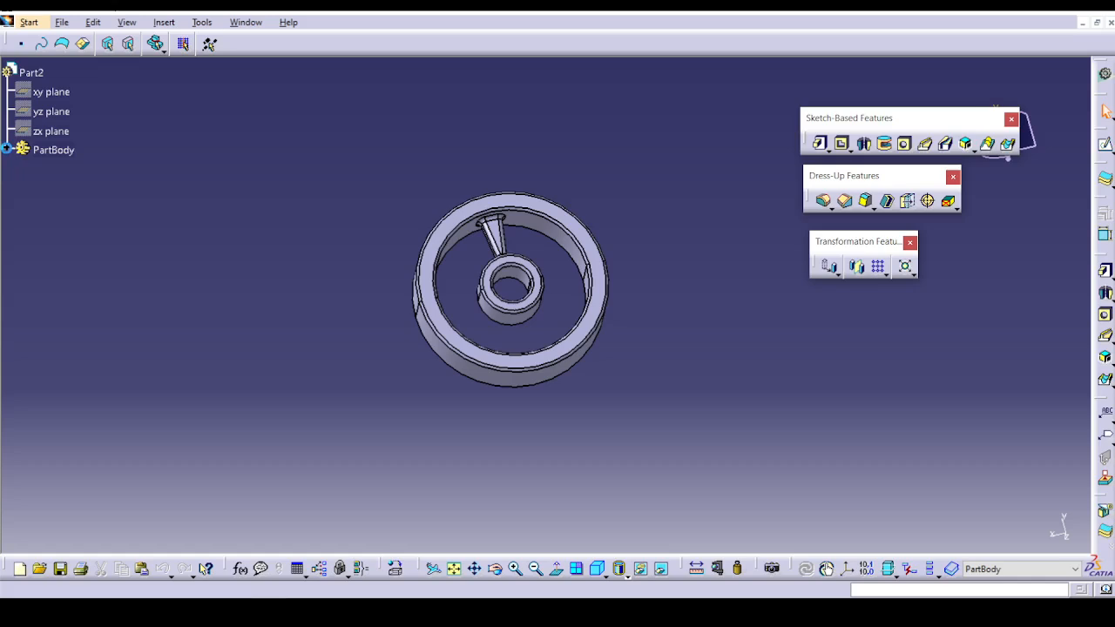
pyautogui.click(7, 151)
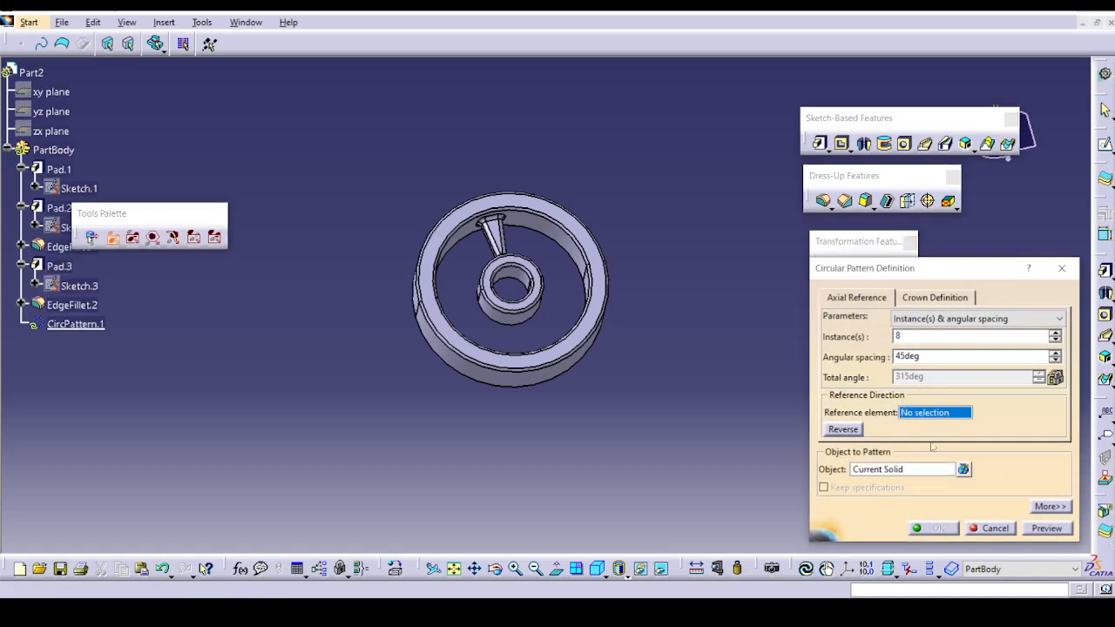
pyautogui.click(887, 469)
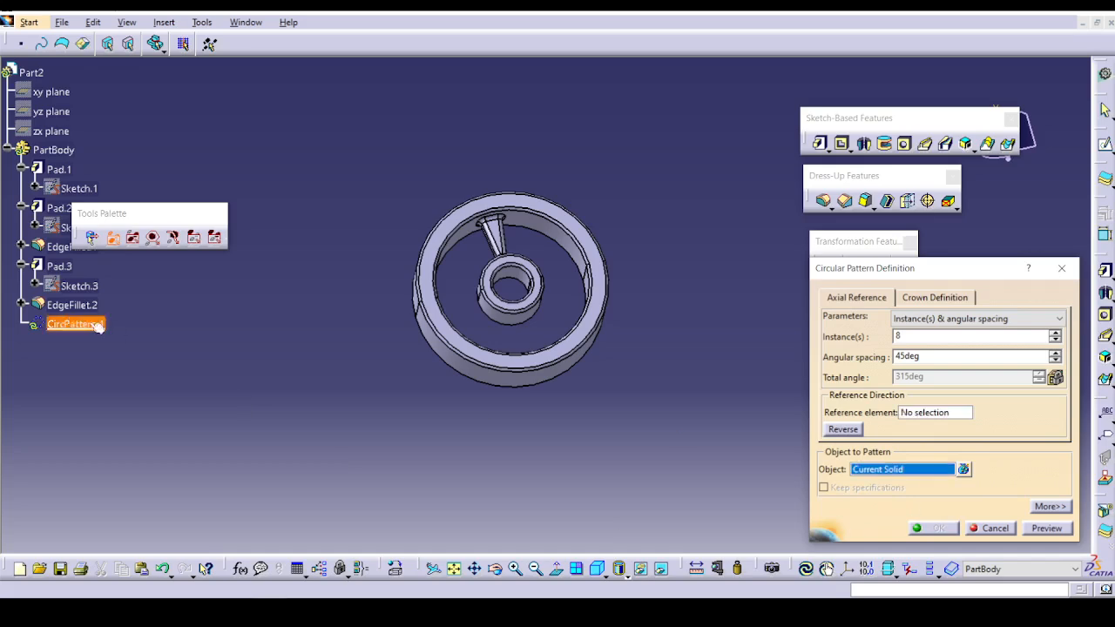
pyautogui.click(59, 266)
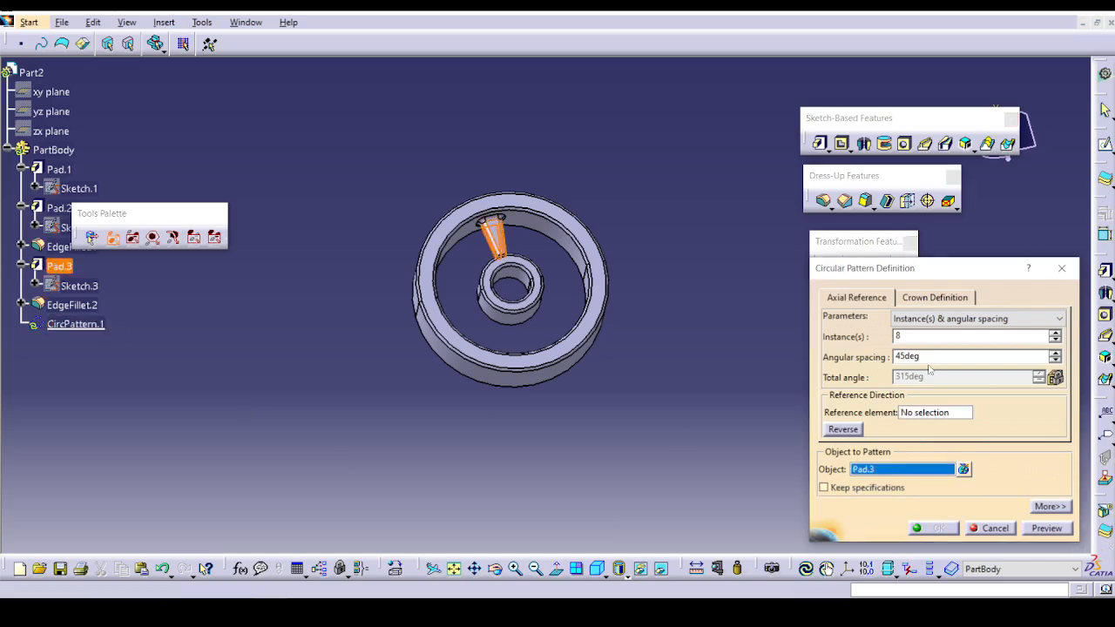
pyautogui.click(1028, 318)
pyautogui.click(928, 364)
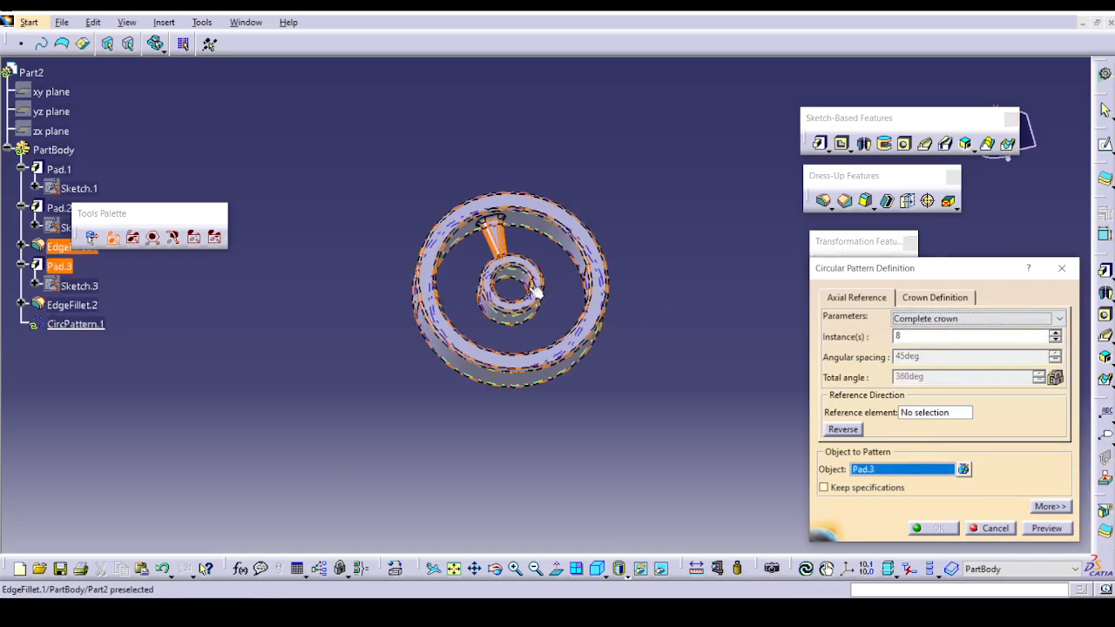
# Try to preview the circular pattern after picking the wheel's outer ring, Pad.1.
pyautogui.click(595, 255)
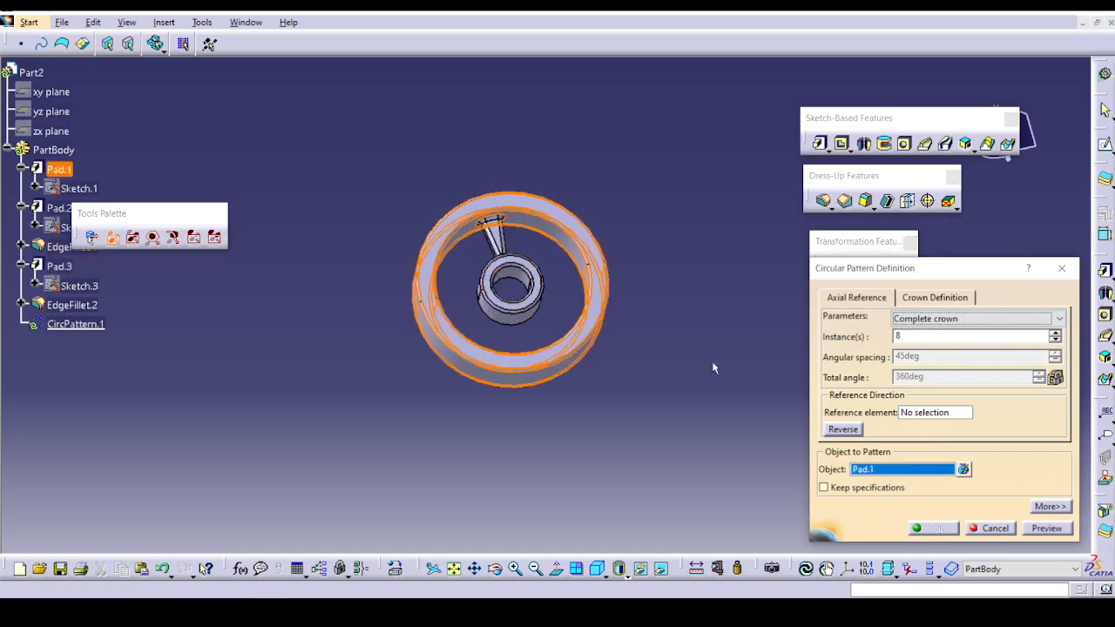
pyautogui.click(1053, 528)
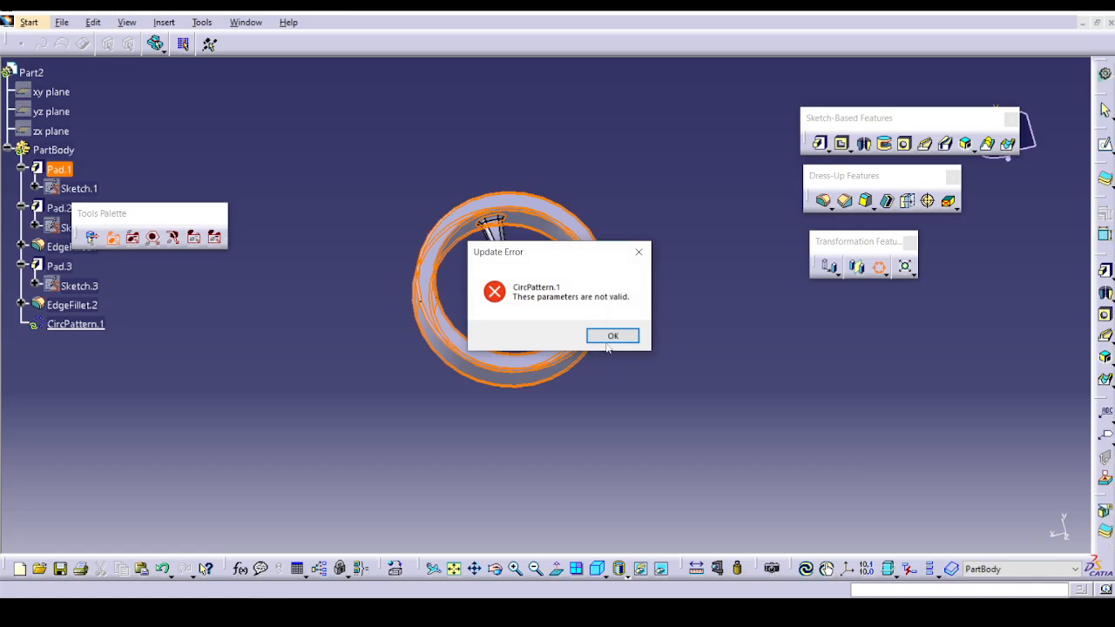
pyautogui.click(613, 335)
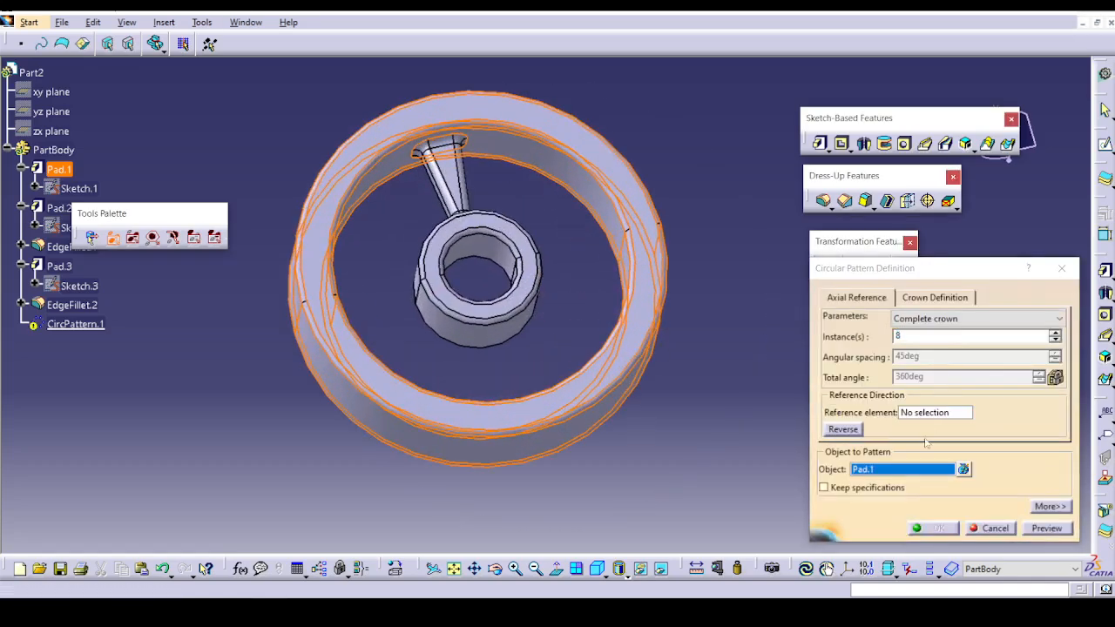
# Use the outer ring's face as the circular pattern's reference element, preview it, and create the pattern.
pyautogui.click(936, 412)
pyautogui.click(634, 349)
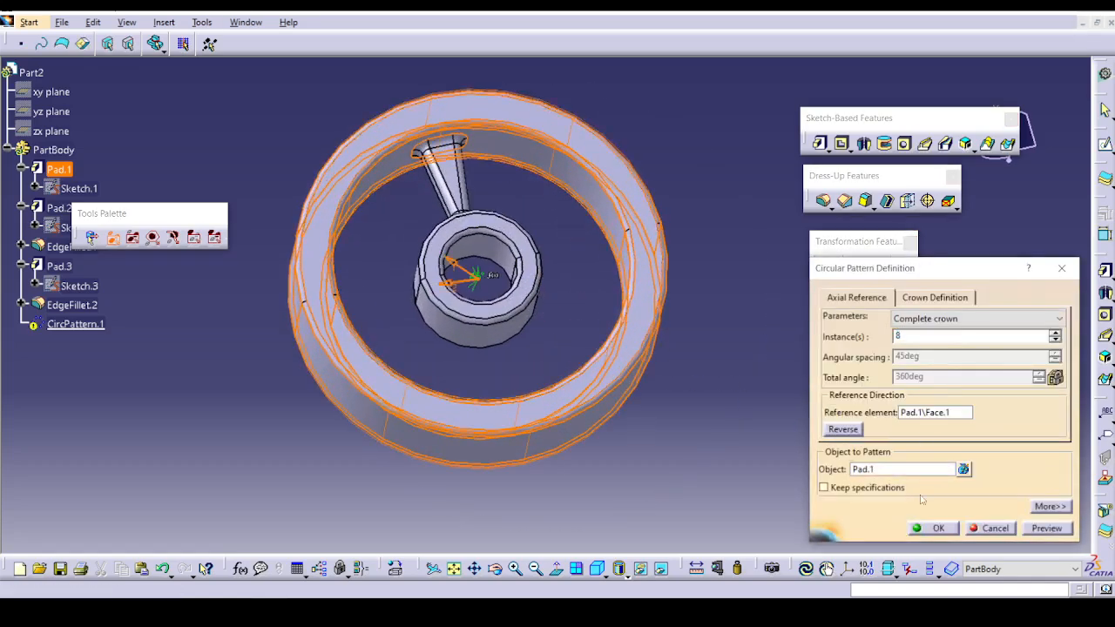
pyautogui.click(1049, 533)
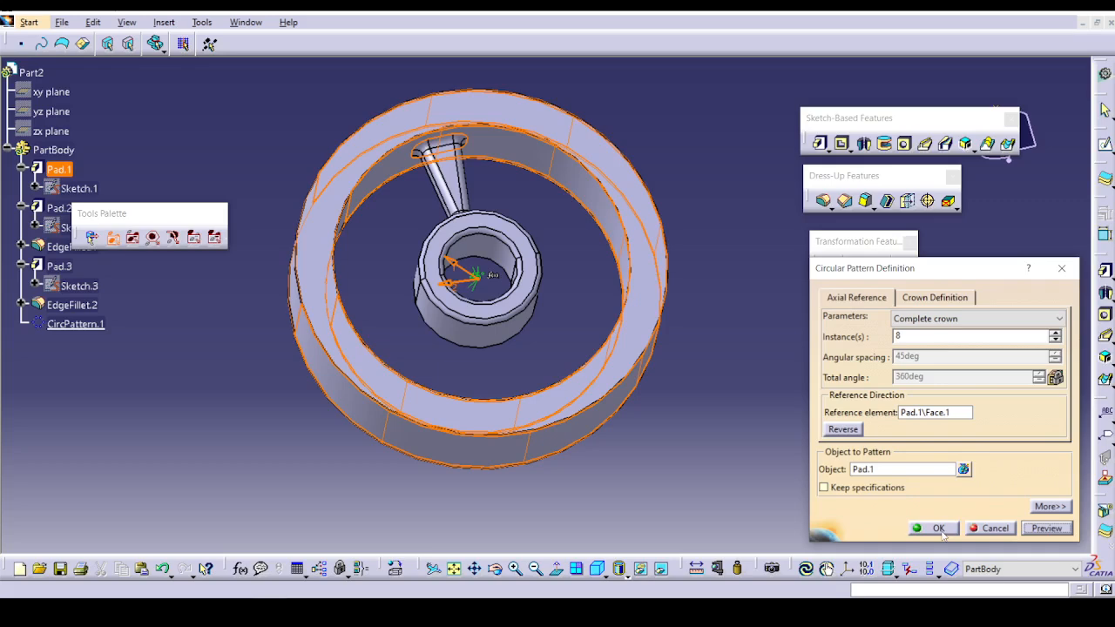
pyautogui.click(937, 529)
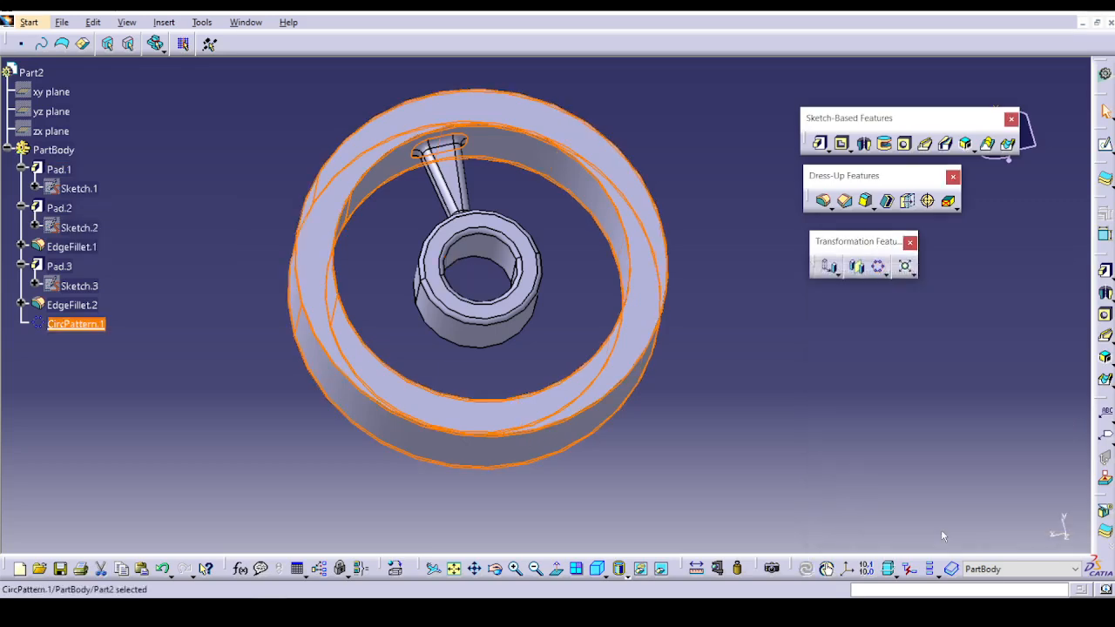
# Edit CircPattern.1 to replace Pad.1 with the Pad.3 spoke as the object to pattern, preview it, and apply the change.
pyautogui.doubleClick(87, 323)
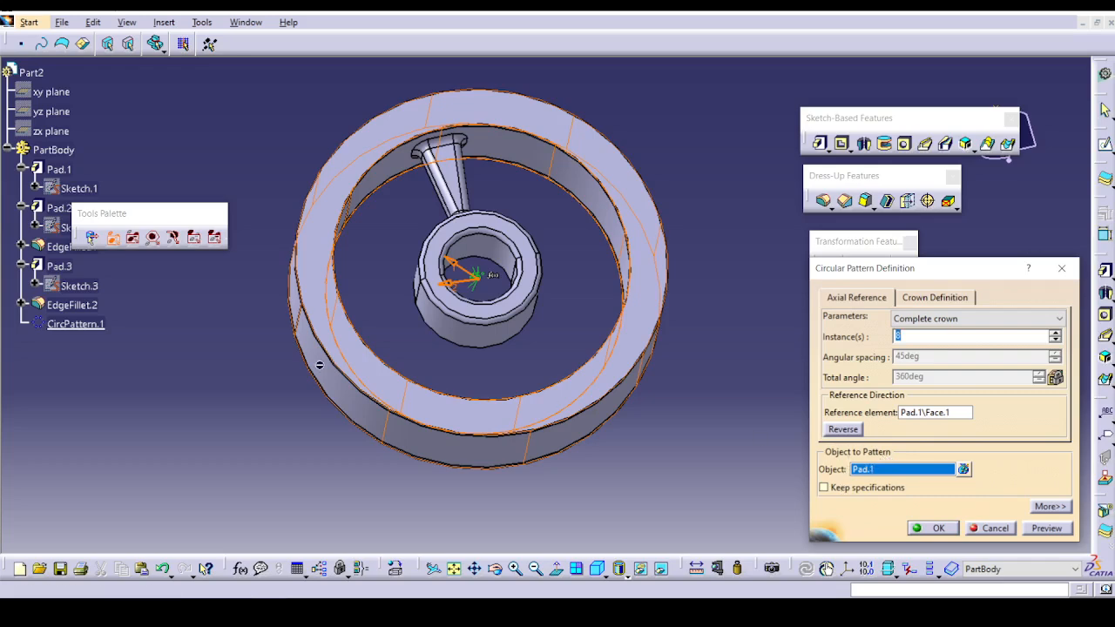
pyautogui.click(993, 528)
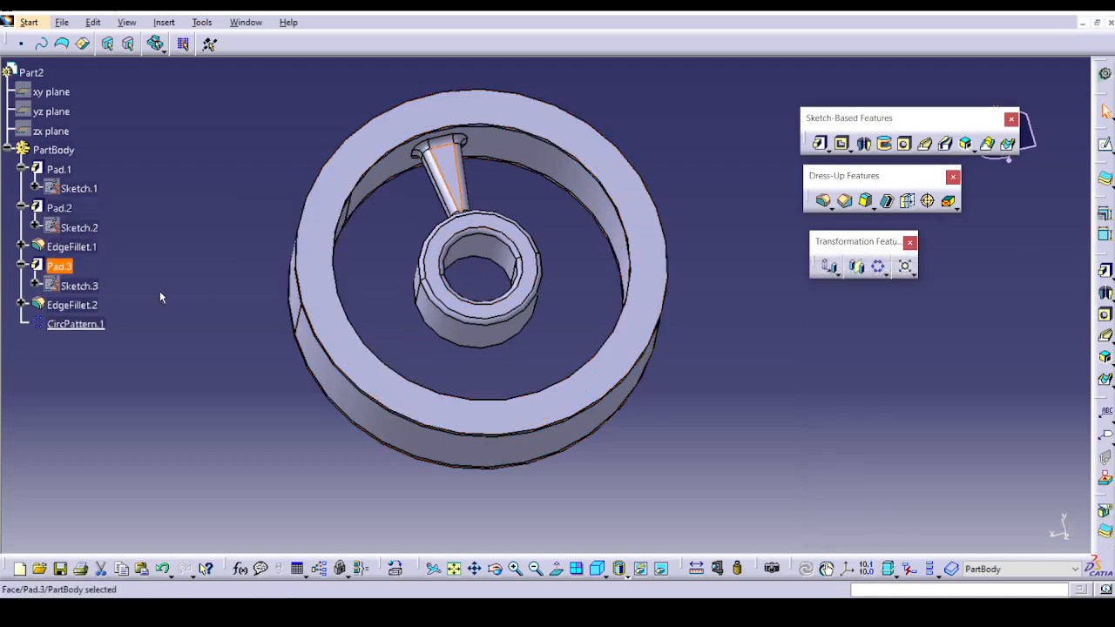
pyautogui.doubleClick(92, 323)
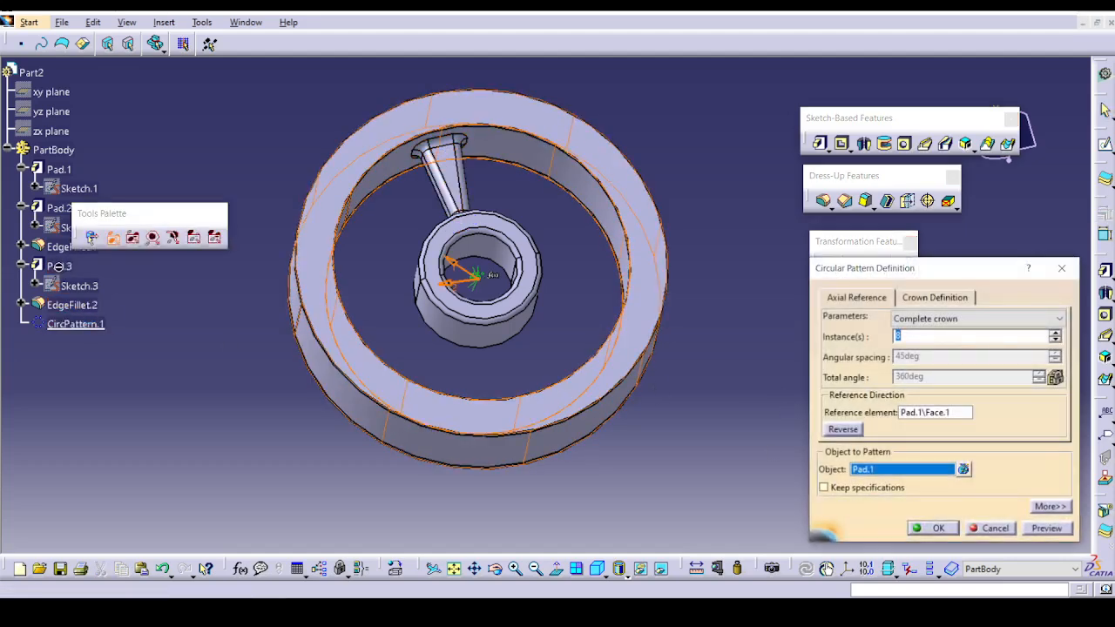
pyautogui.click(964, 469)
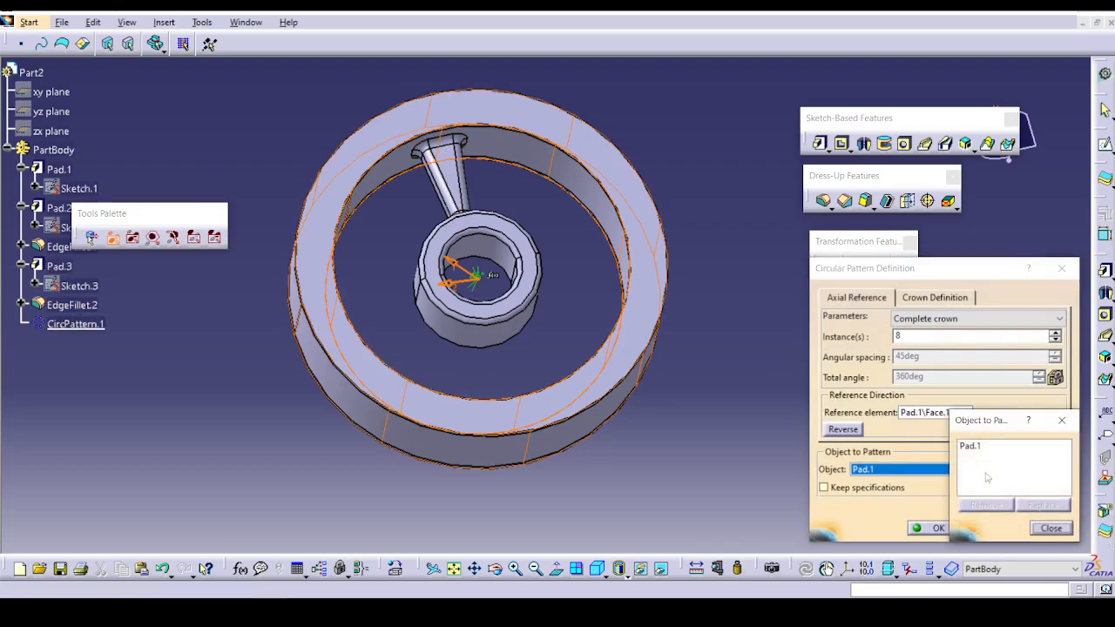
pyautogui.click(976, 450)
pyautogui.click(1028, 511)
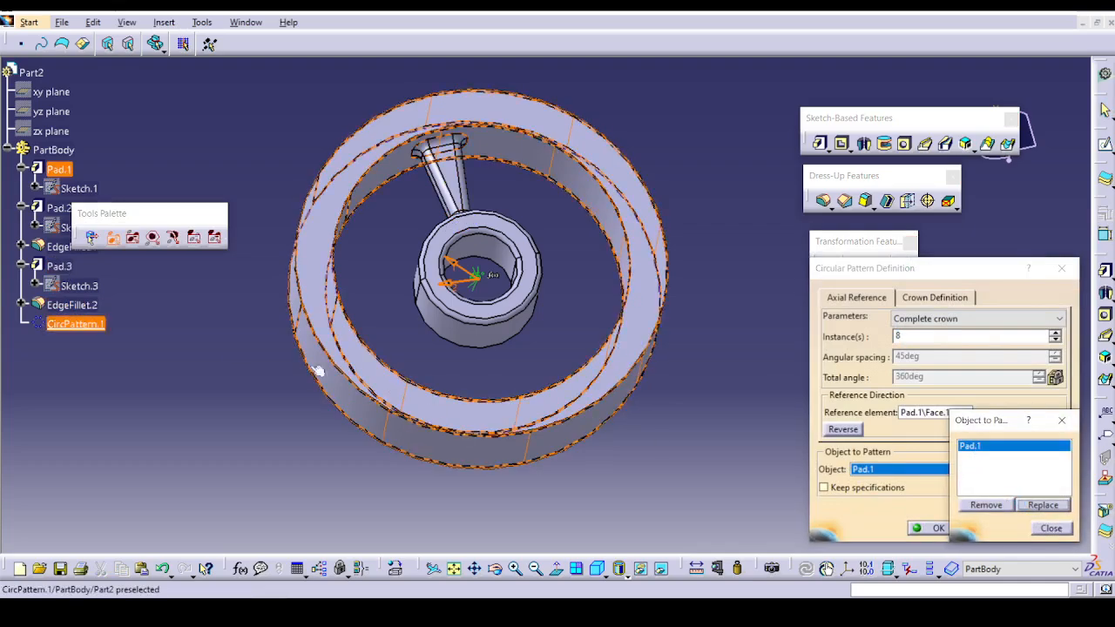
pyautogui.click(63, 266)
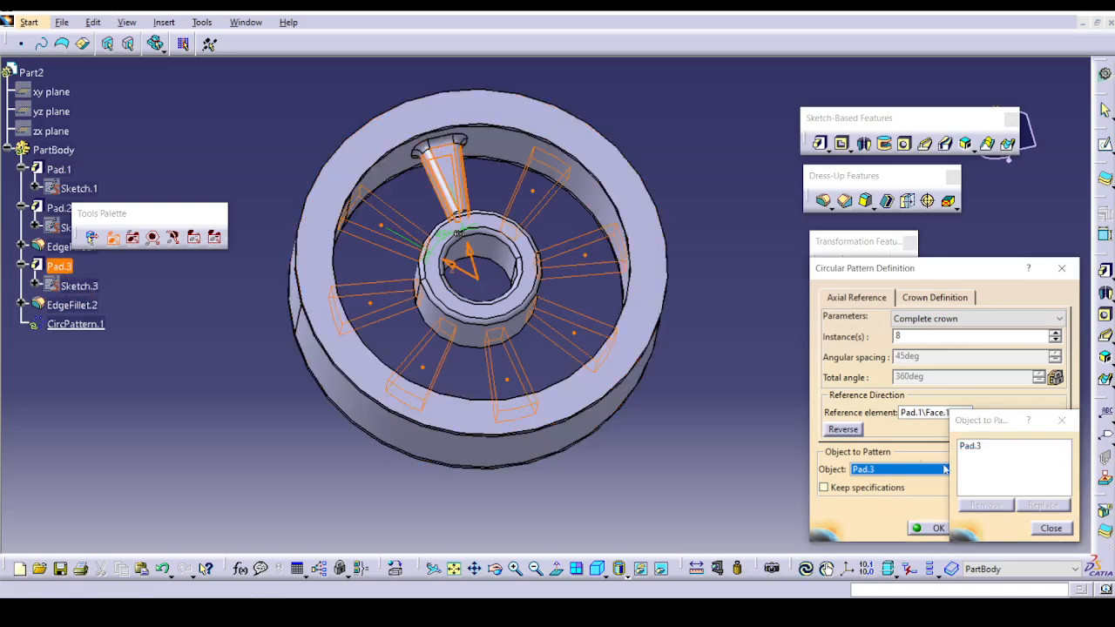
pyautogui.click(1039, 529)
pyautogui.click(1045, 529)
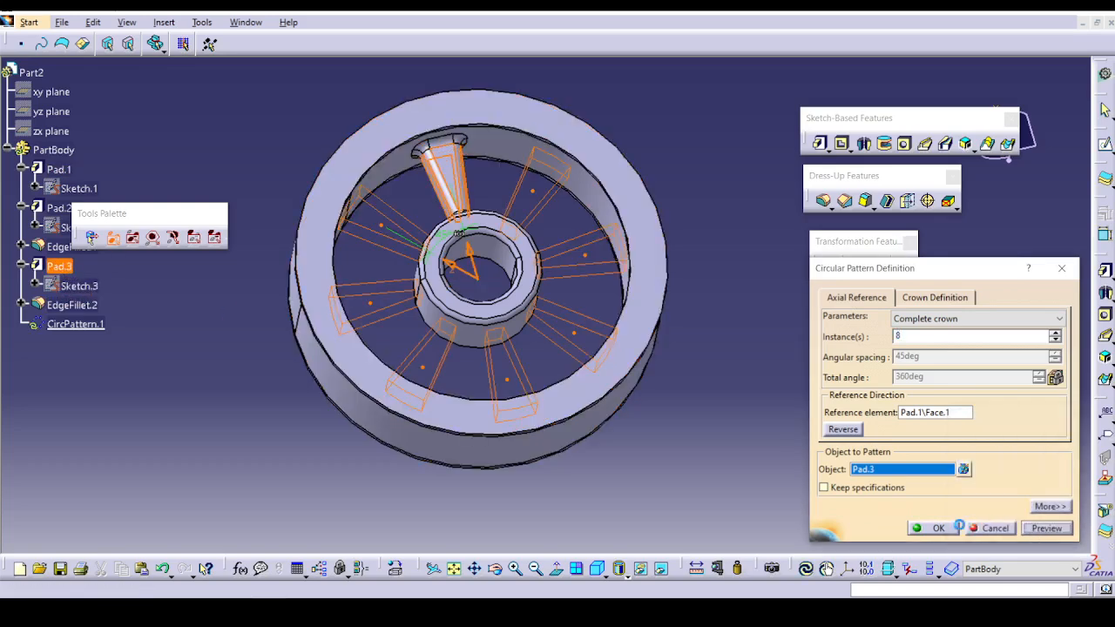
pyautogui.click(935, 528)
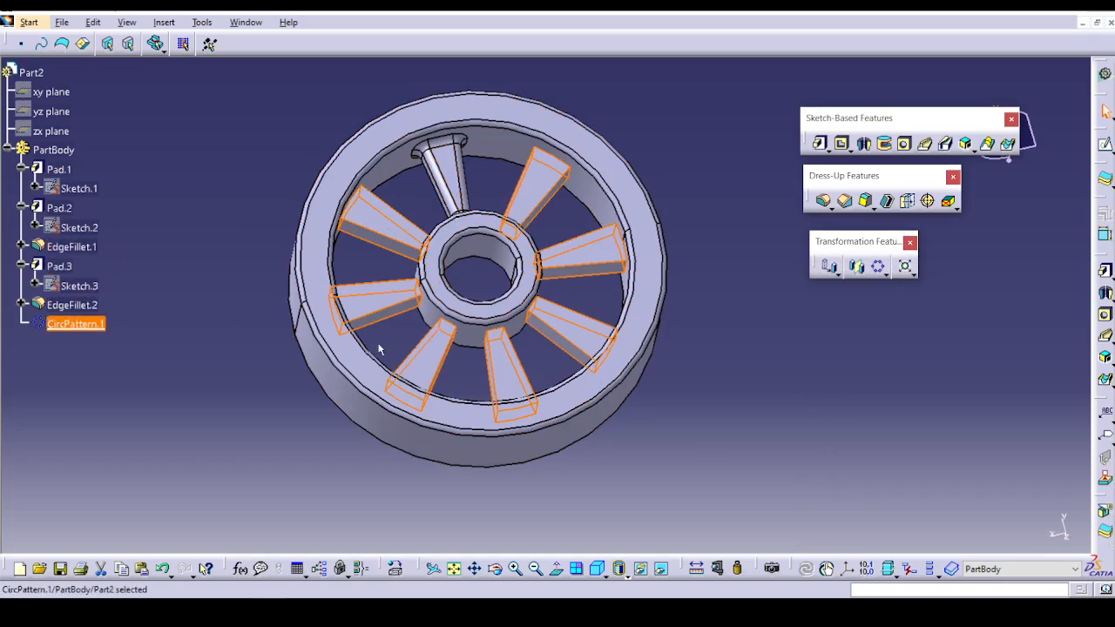
# Reopen CircPattern.1, try to replace Pad.3 with EdgeFillet.2 as the object to pattern, and preview the pattern.
pyautogui.doubleClick(62, 266)
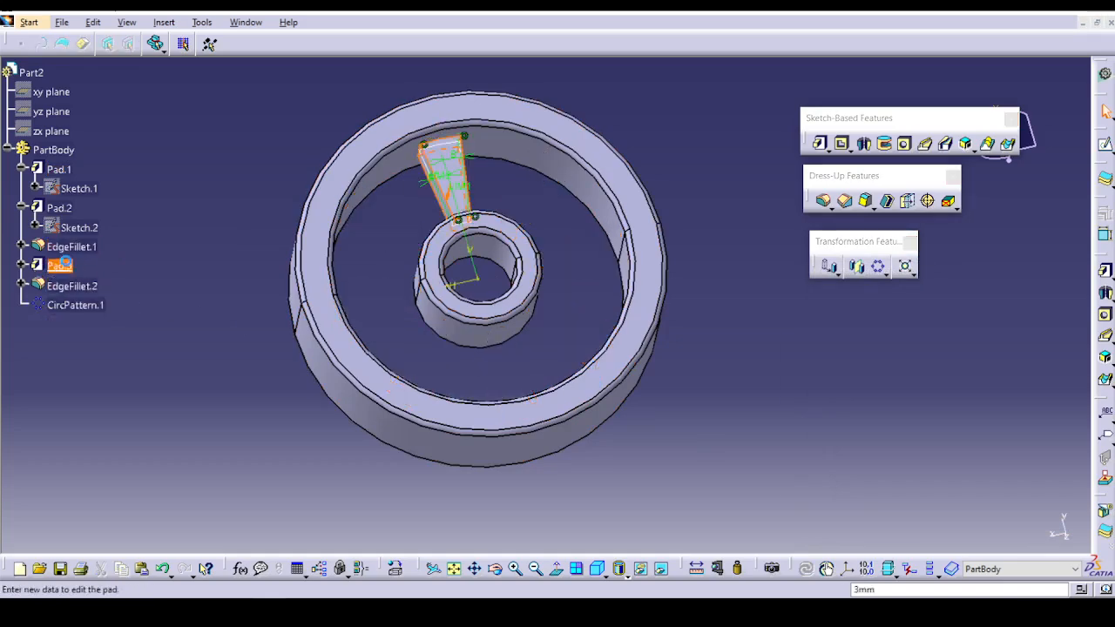
pyautogui.click(882, 515)
pyautogui.doubleClick(75, 305)
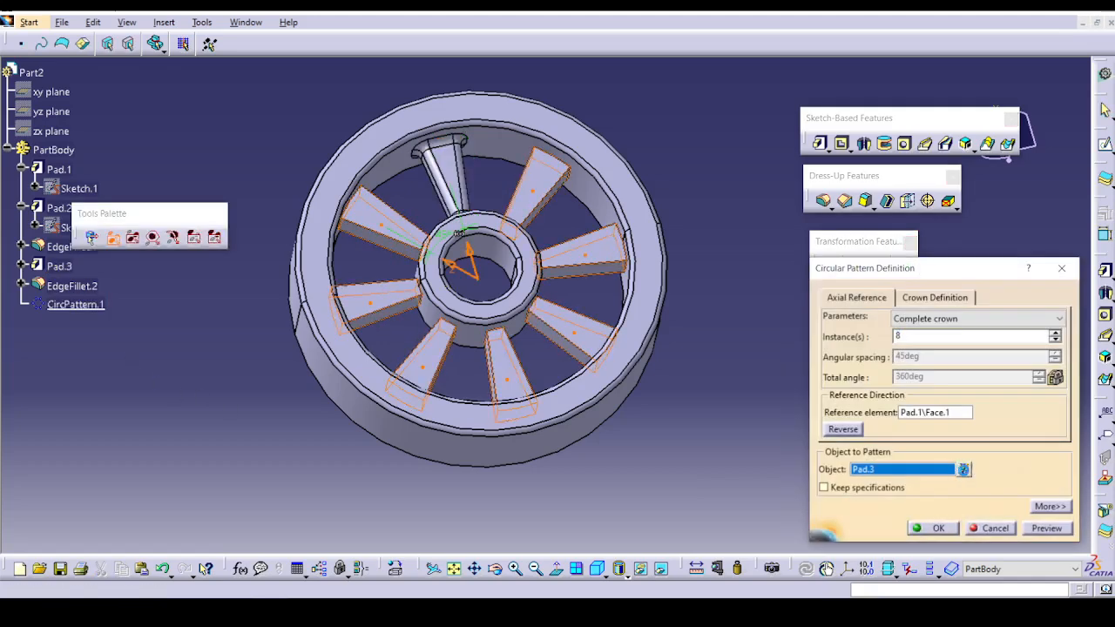
pyautogui.click(964, 469)
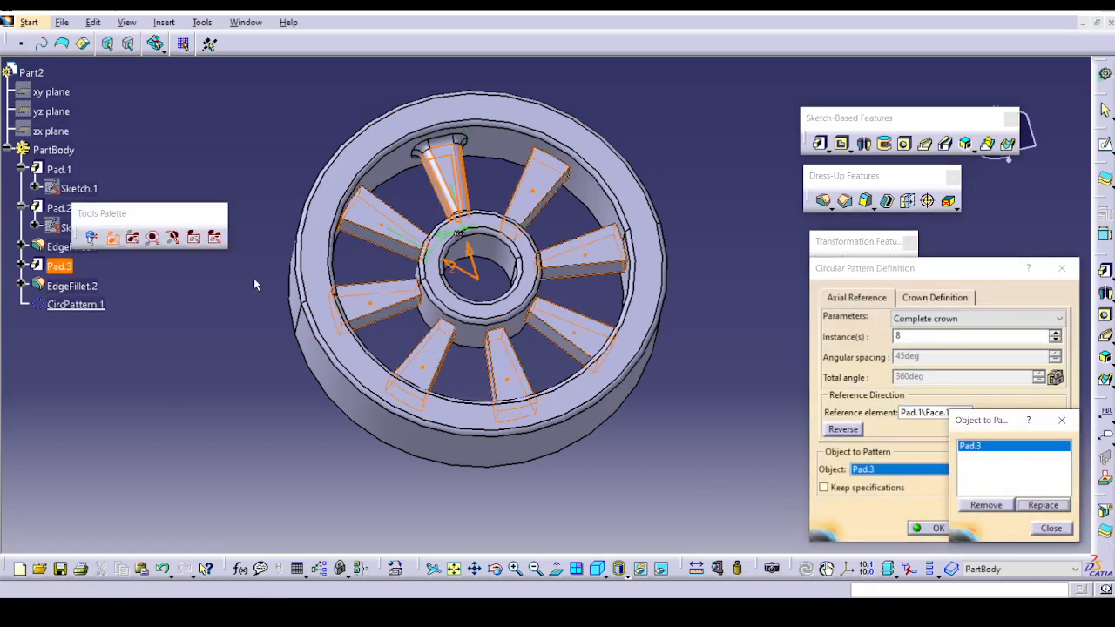
pyautogui.click(74, 286)
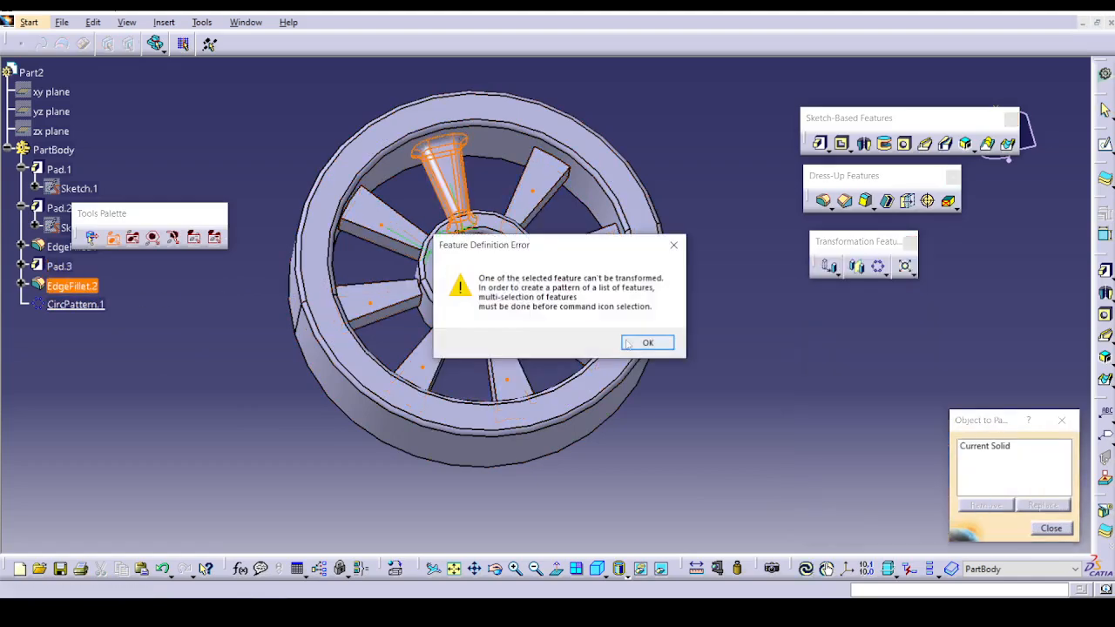
pyautogui.click(642, 340)
pyautogui.click(1056, 531)
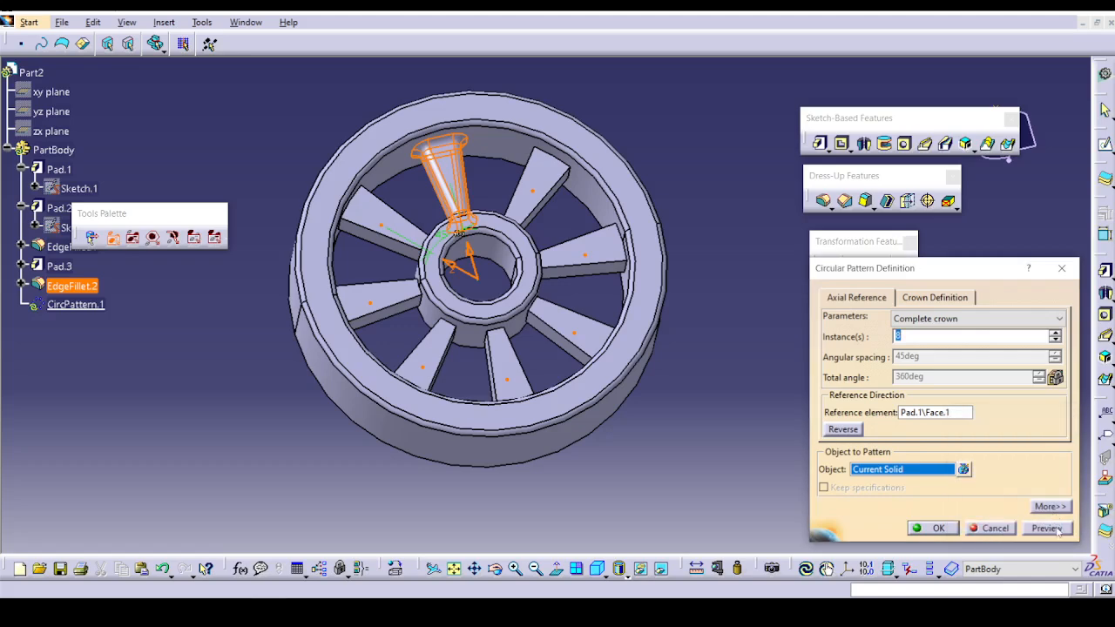
pyautogui.click(1048, 529)
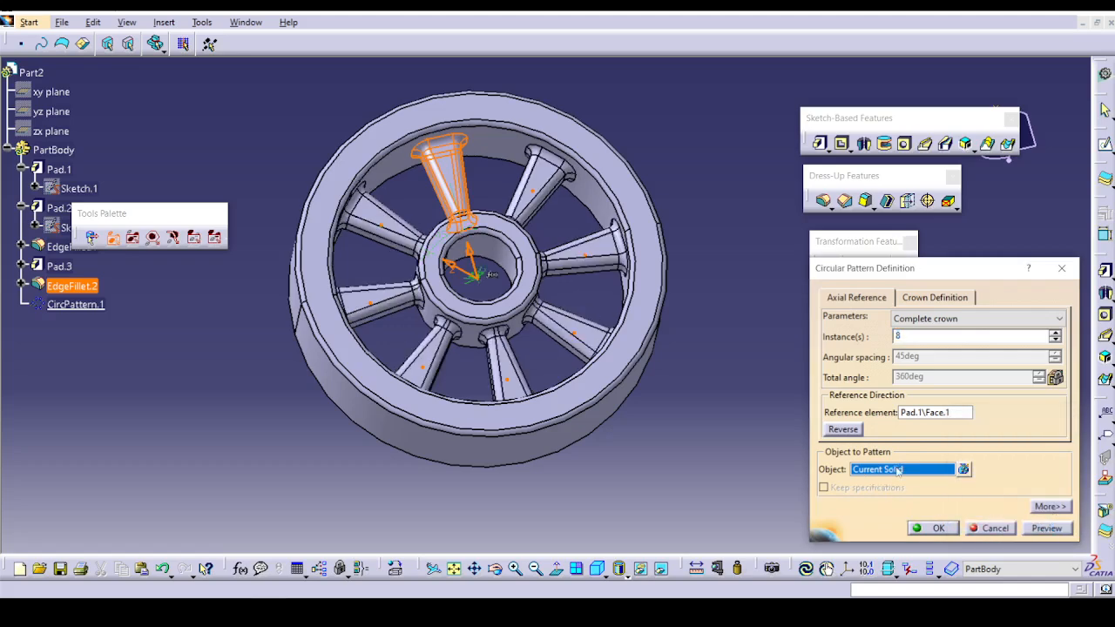
# Try to add EdgeFillet.2 to the list of objects to pattern in CircPattern.1, and discard the edit.
pyautogui.click(962, 470)
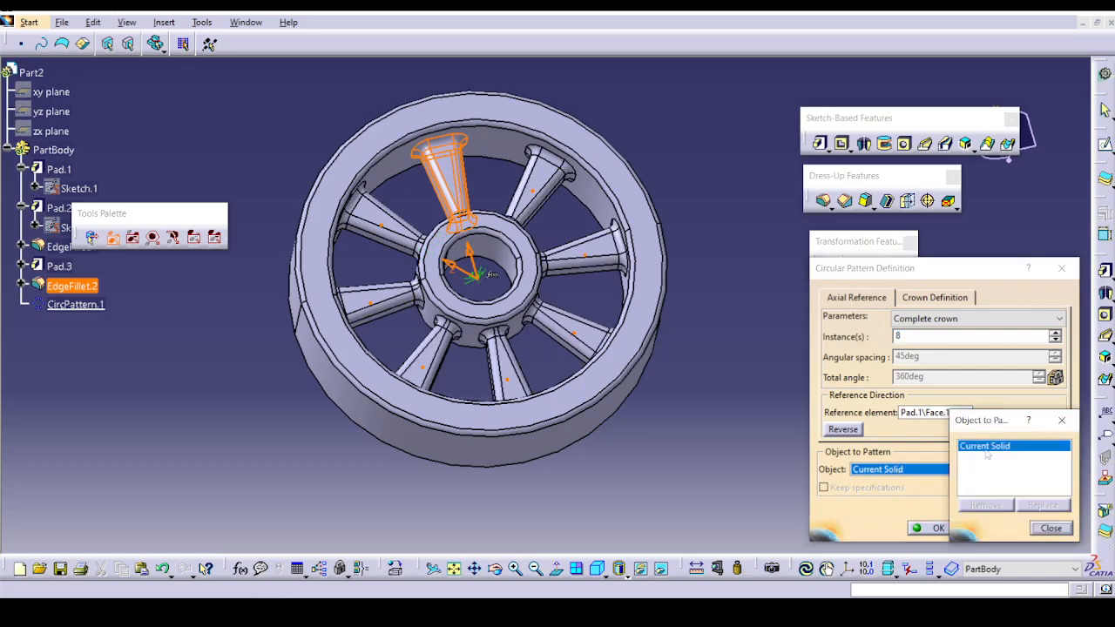
pyautogui.click(96, 287)
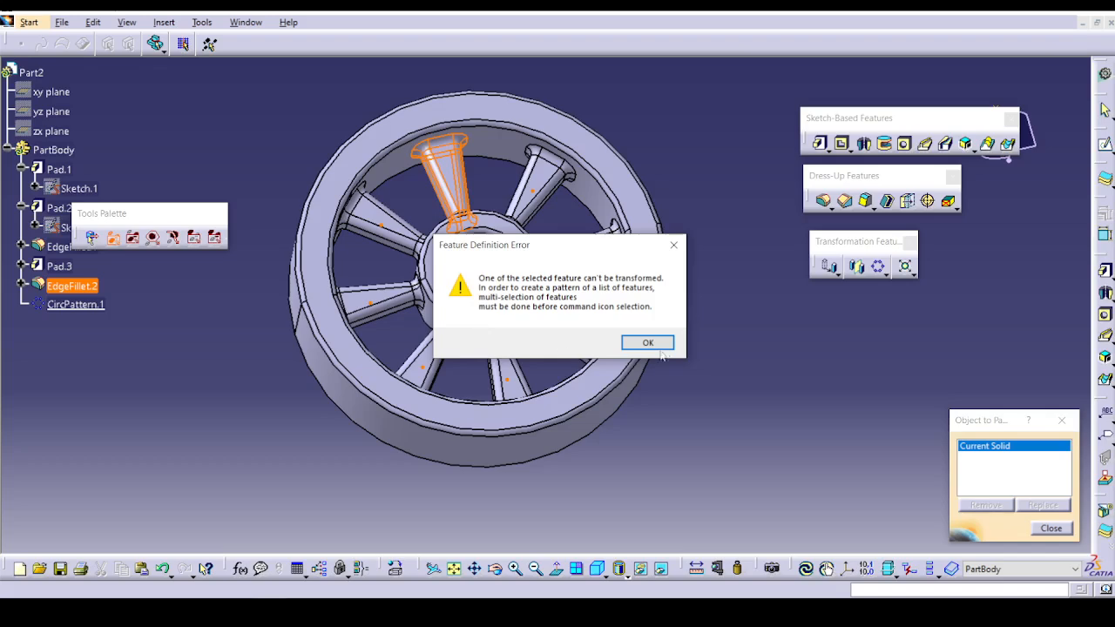
pyautogui.click(655, 345)
pyautogui.click(1050, 528)
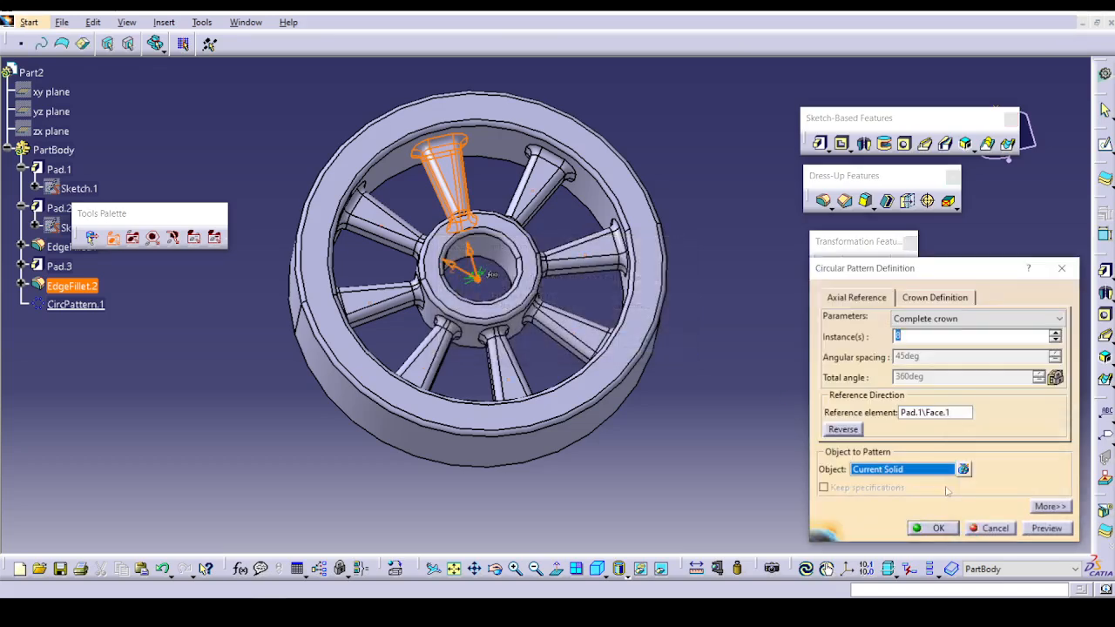
pyautogui.click(963, 469)
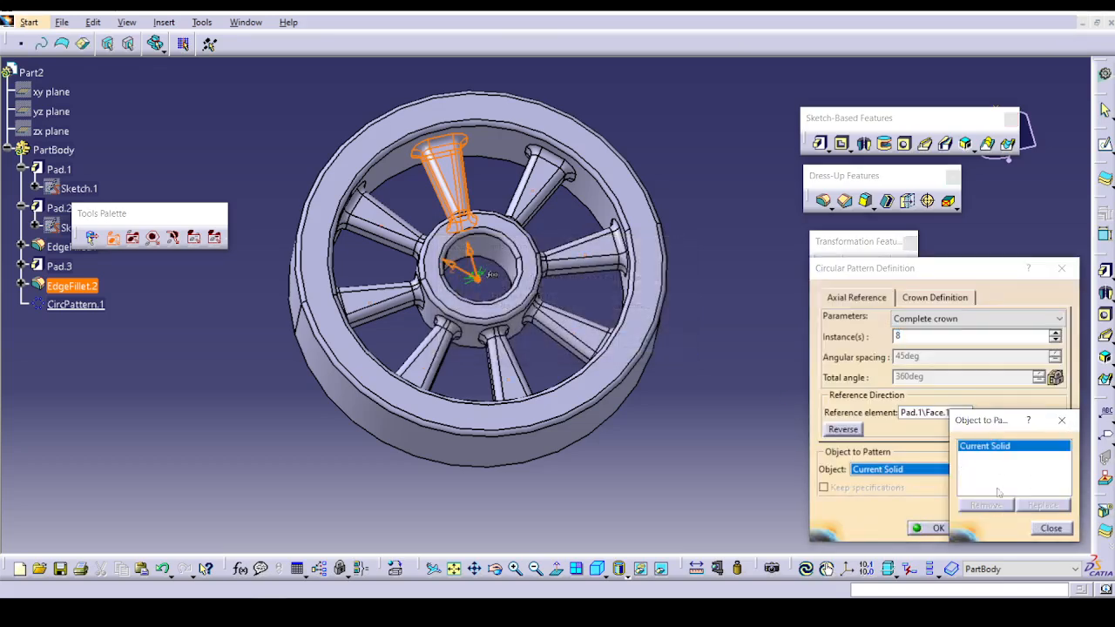
pyautogui.click(1047, 529)
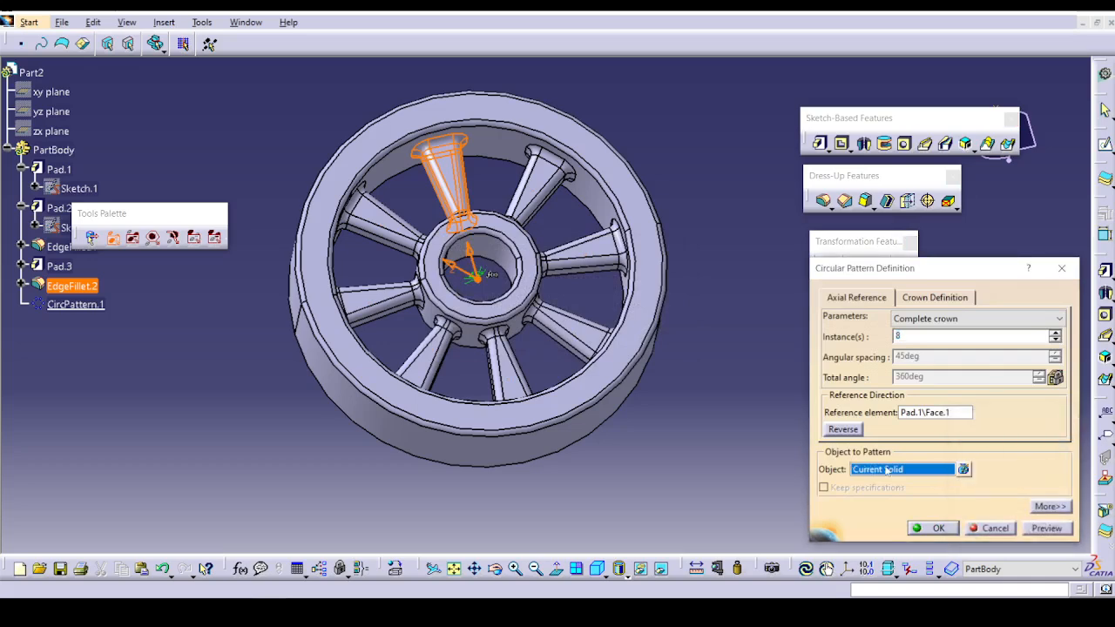
pyautogui.click(935, 416)
pyautogui.click(913, 470)
pyautogui.rightClick(948, 470)
pyautogui.click(855, 508)
pyautogui.click(990, 528)
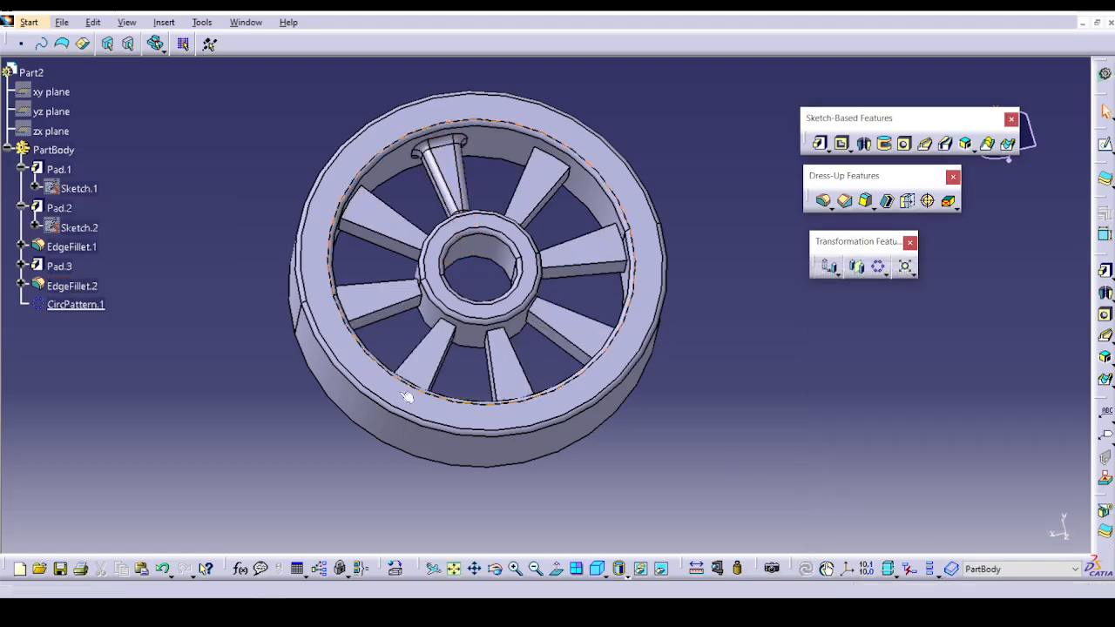
# Delete CircPattern.1, and try picking EdgeFillet.2 as the object of a new circular pattern.
pyautogui.rightClick(75, 305)
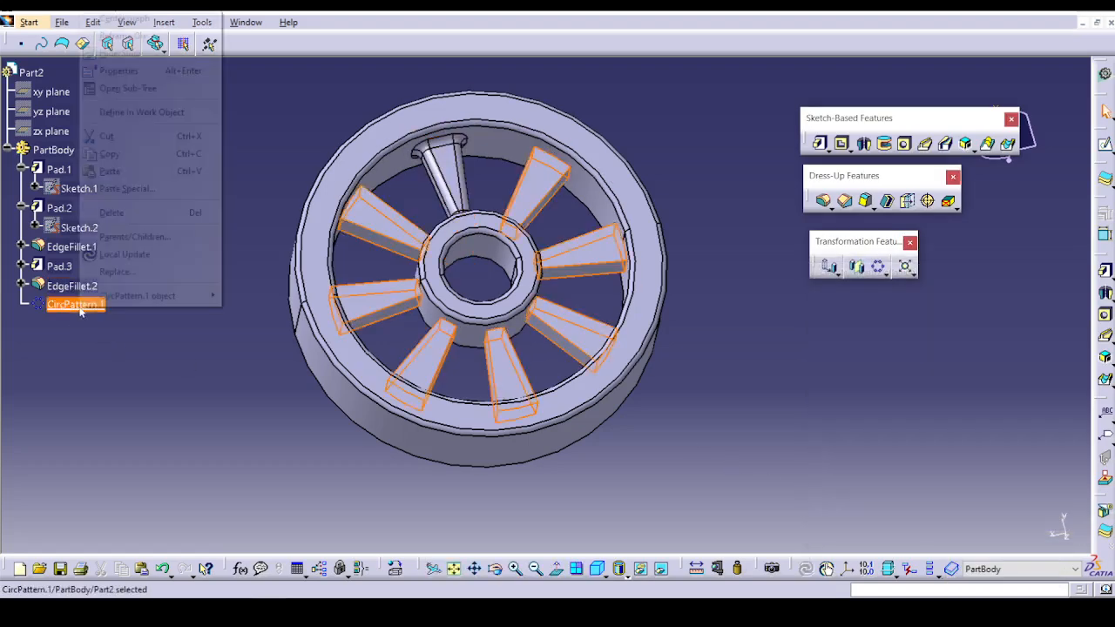
pyautogui.click(179, 215)
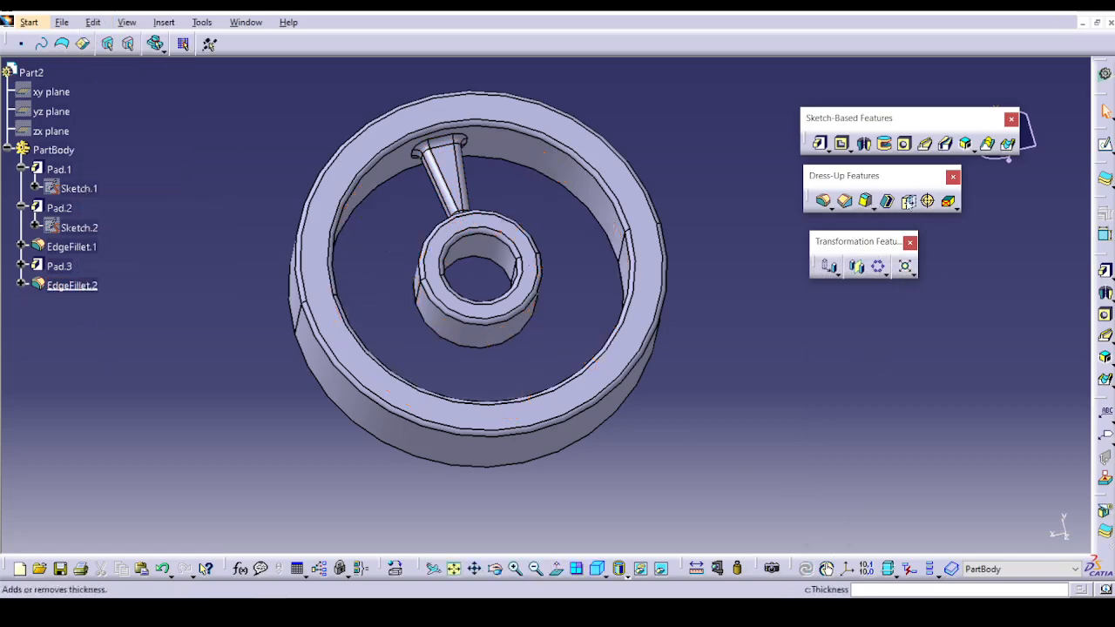
pyautogui.click(877, 266)
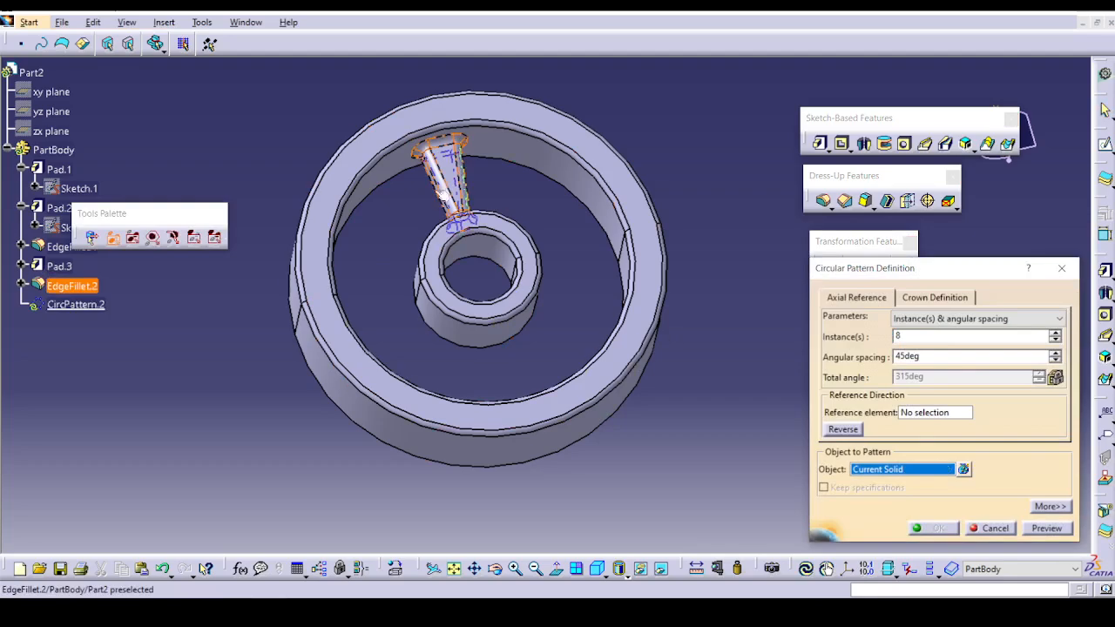
pyautogui.click(448, 185)
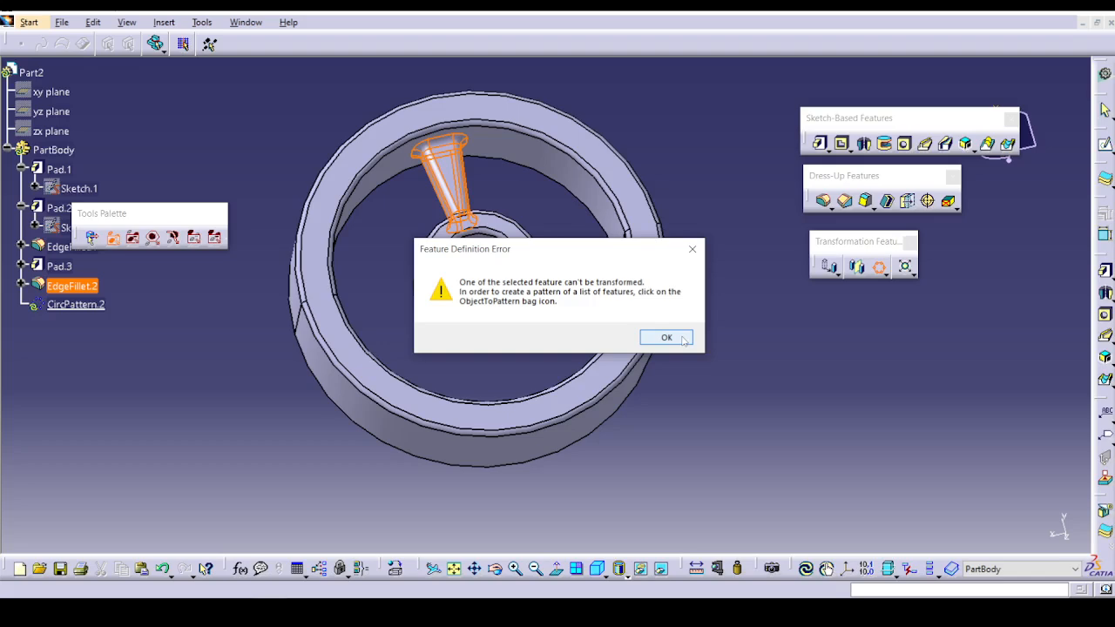
pyautogui.click(666, 338)
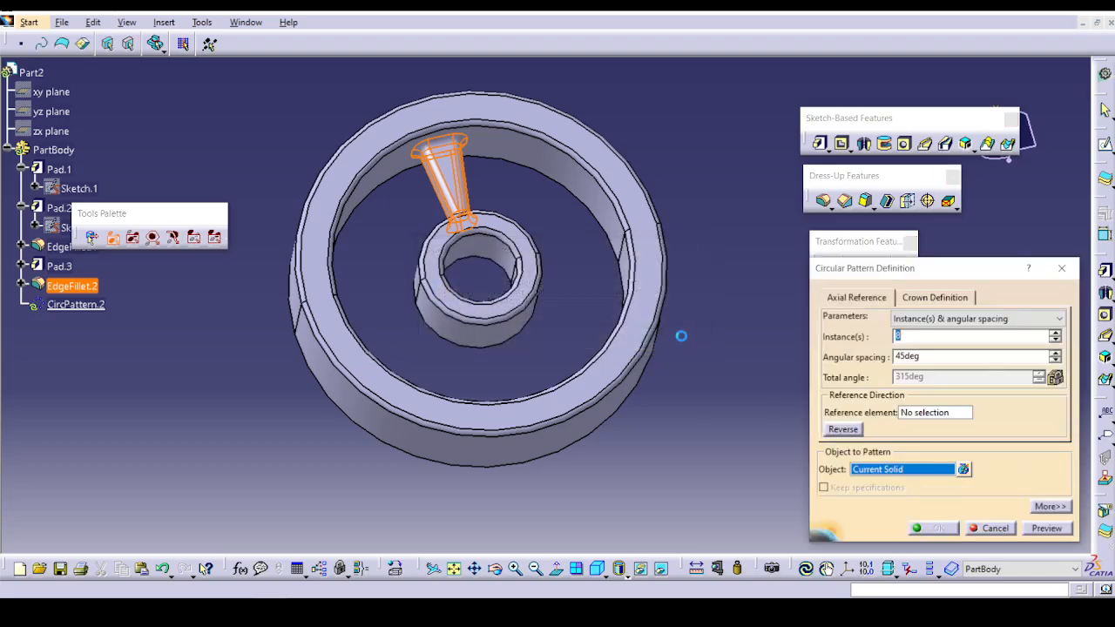
# Use the outer ring's flat face as the reference element and create the circular pattern of the current solid with 8 instances at 45deg.
pyautogui.click(899, 413)
pyautogui.click(615, 358)
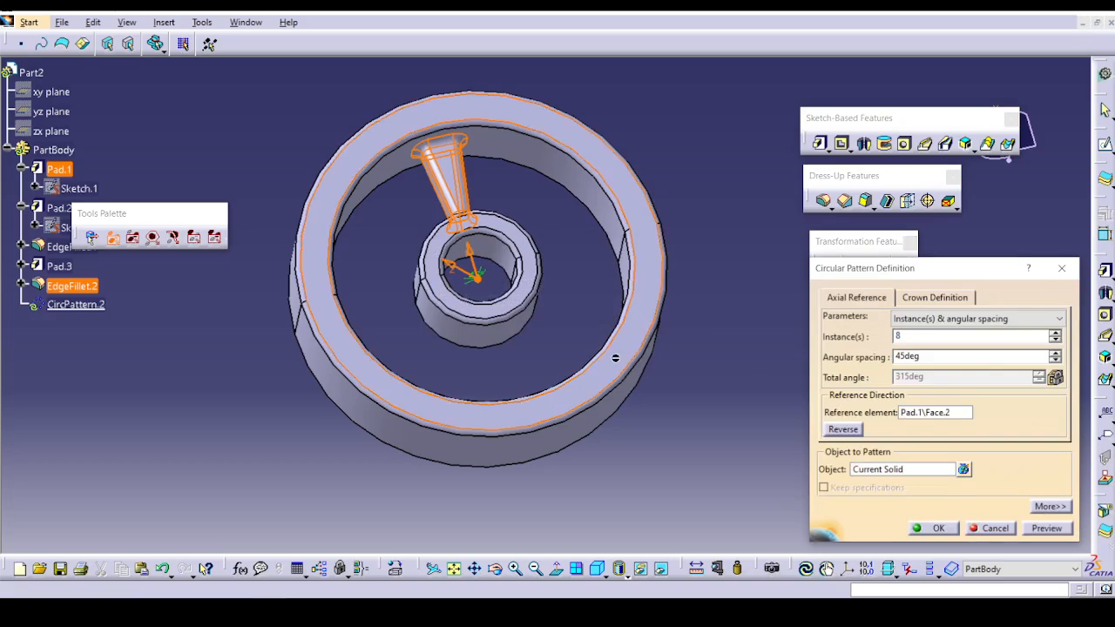
pyautogui.click(1048, 529)
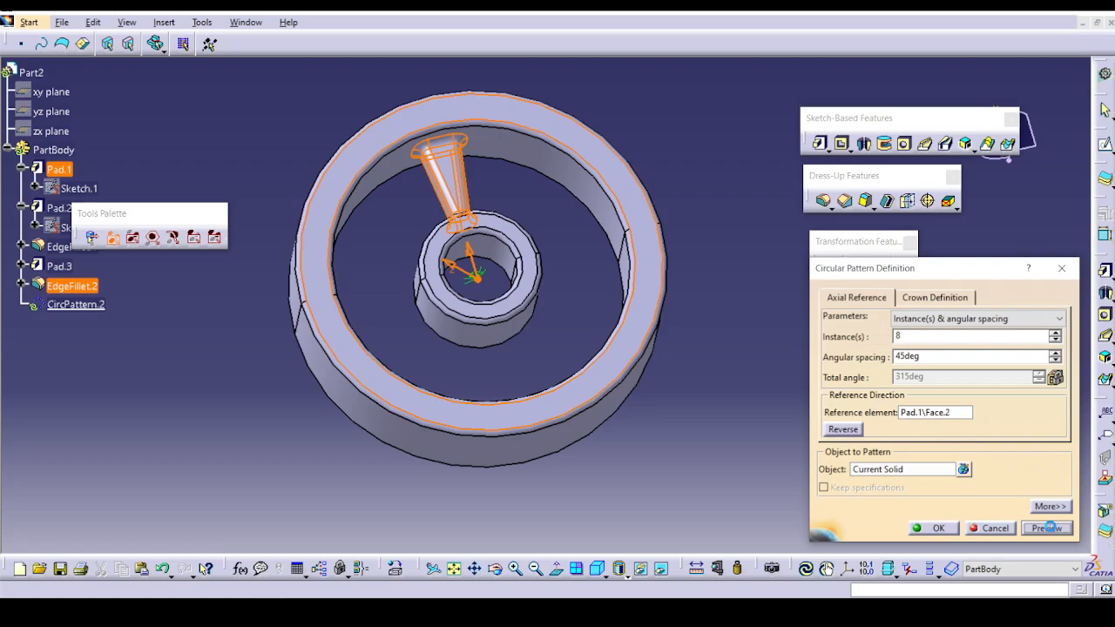
pyautogui.click(915, 528)
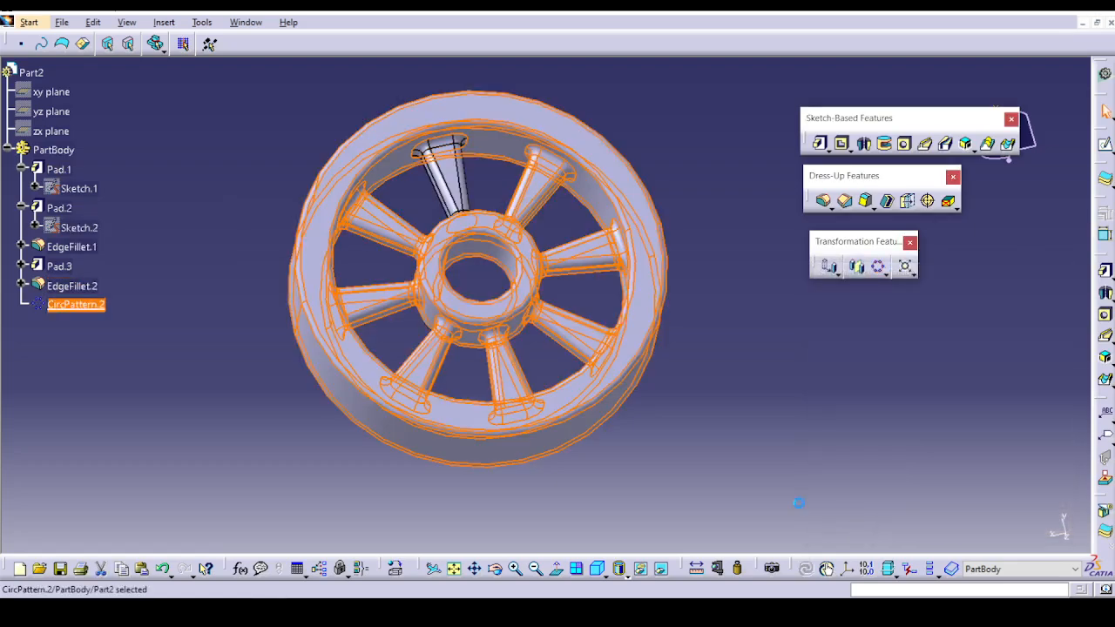
pyautogui.click(798, 498)
pyautogui.moveTo(726, 407); pyautogui.dragTo(528, 455, button='middle')
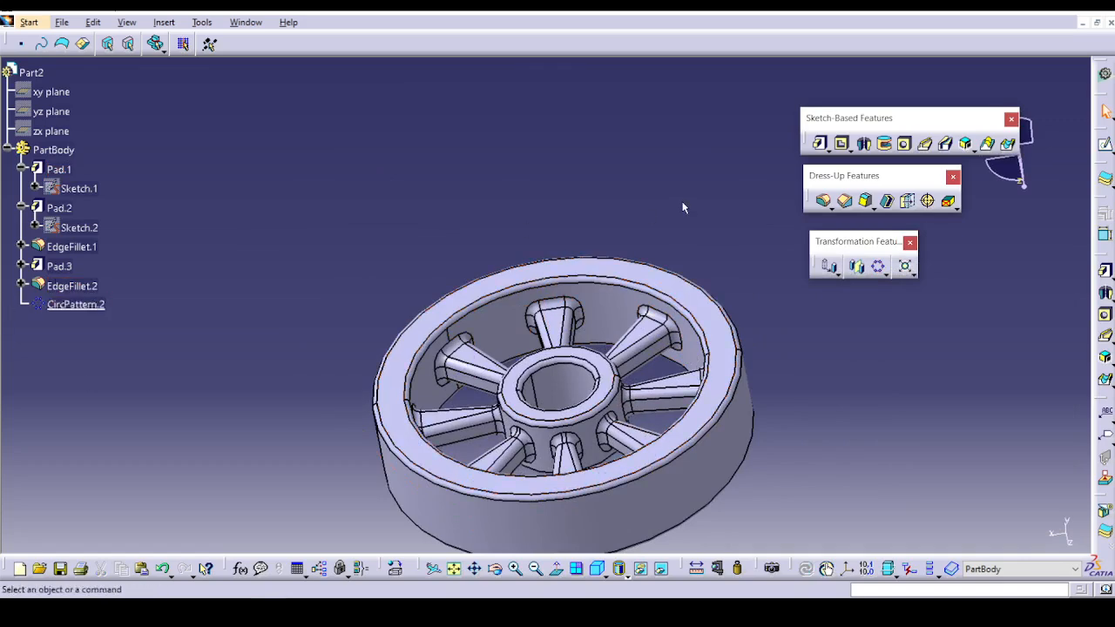
# Open the part file Ex-3_User_Pattern_AxisSystem_JA.CATPart from the Part Design Transformations folder.
pyautogui.click(885, 273)
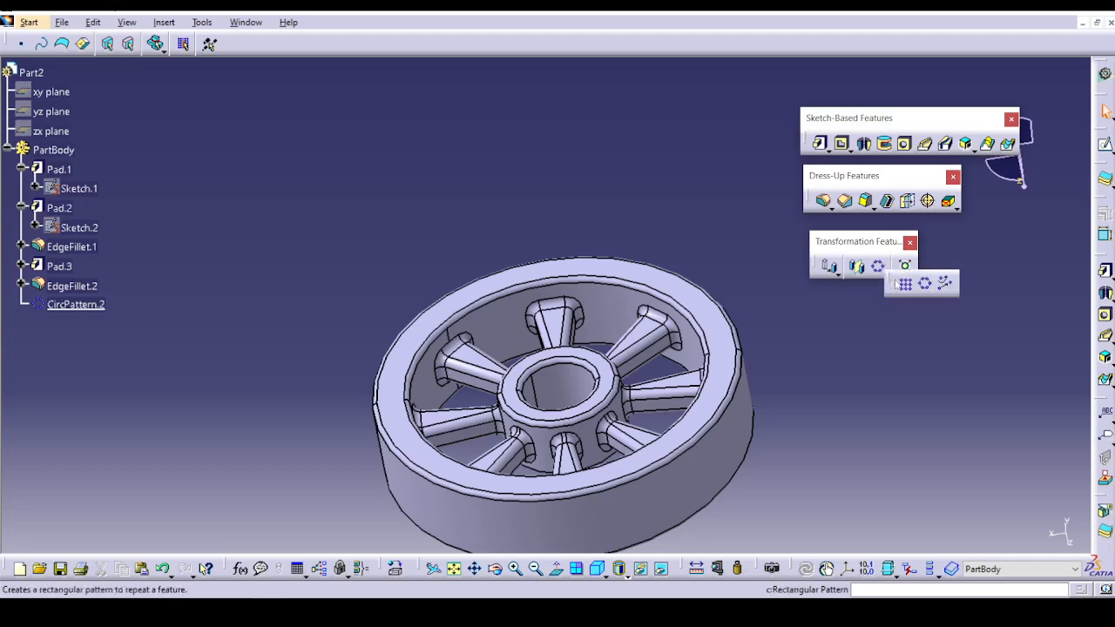
pyautogui.click(62, 22)
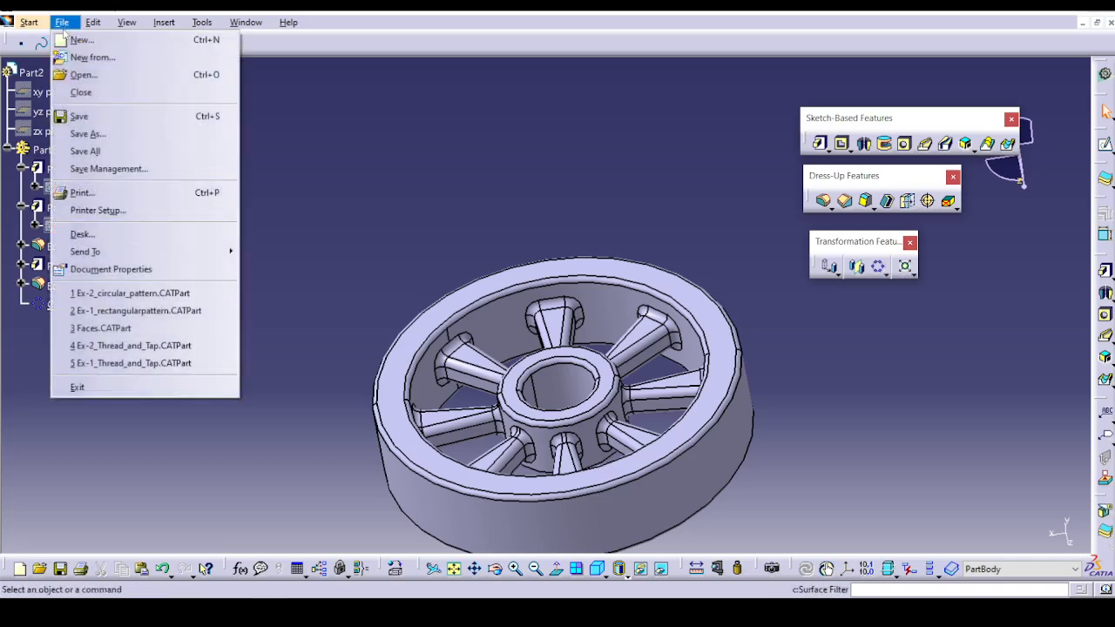
pyautogui.click(75, 75)
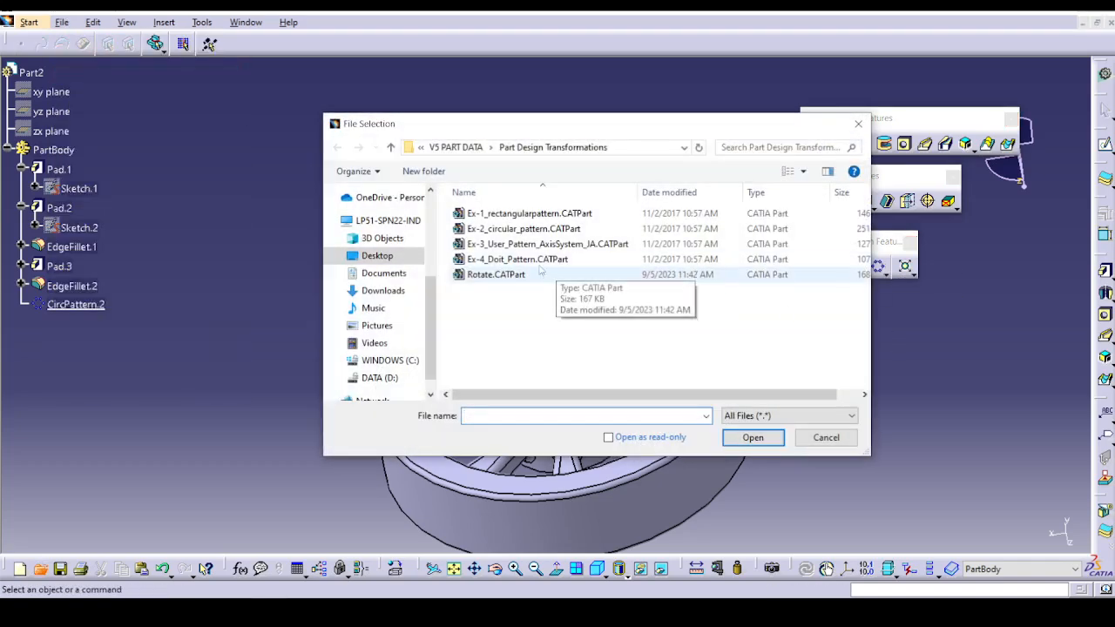
pyautogui.click(571, 245)
pyautogui.click(745, 437)
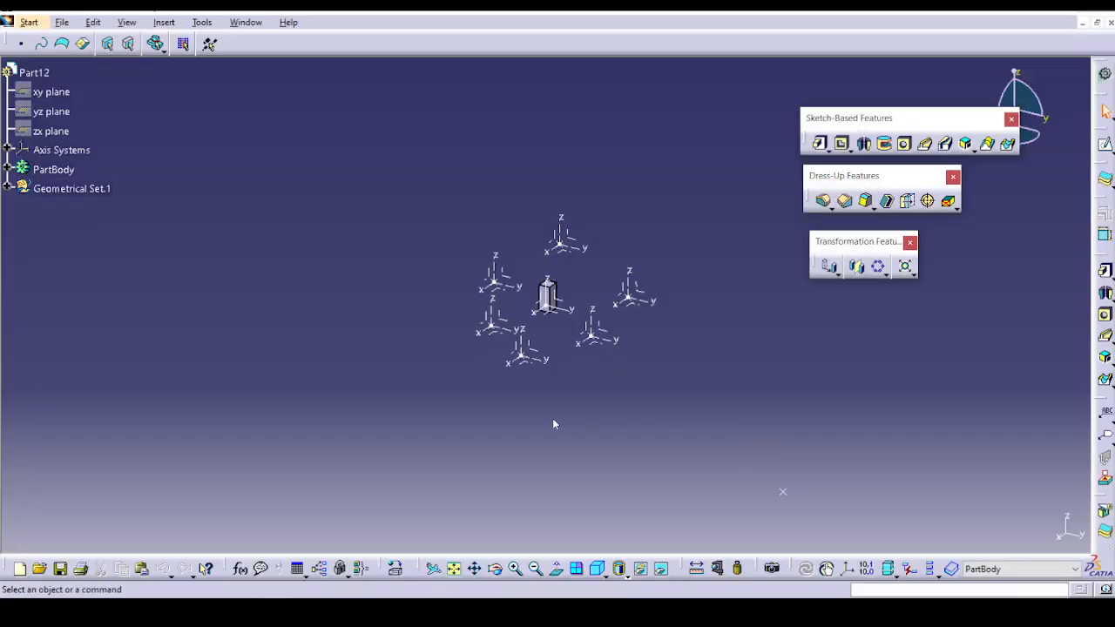
pyautogui.moveTo(555, 425); pyautogui.dragTo(544, 292, button='middle')
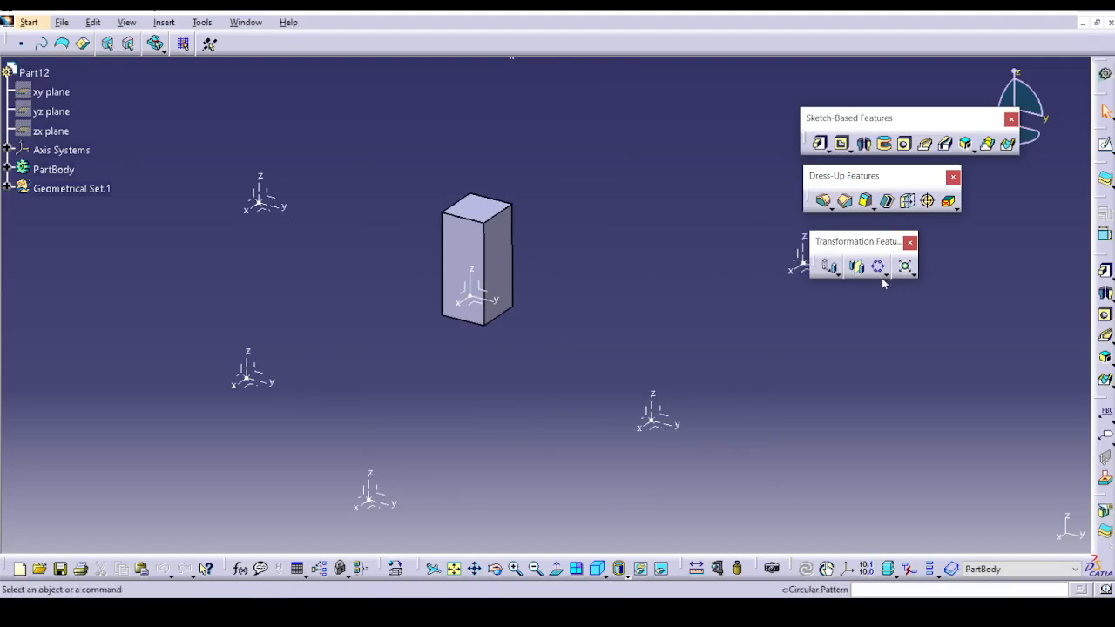
pyautogui.click(884, 275)
pyautogui.click(946, 288)
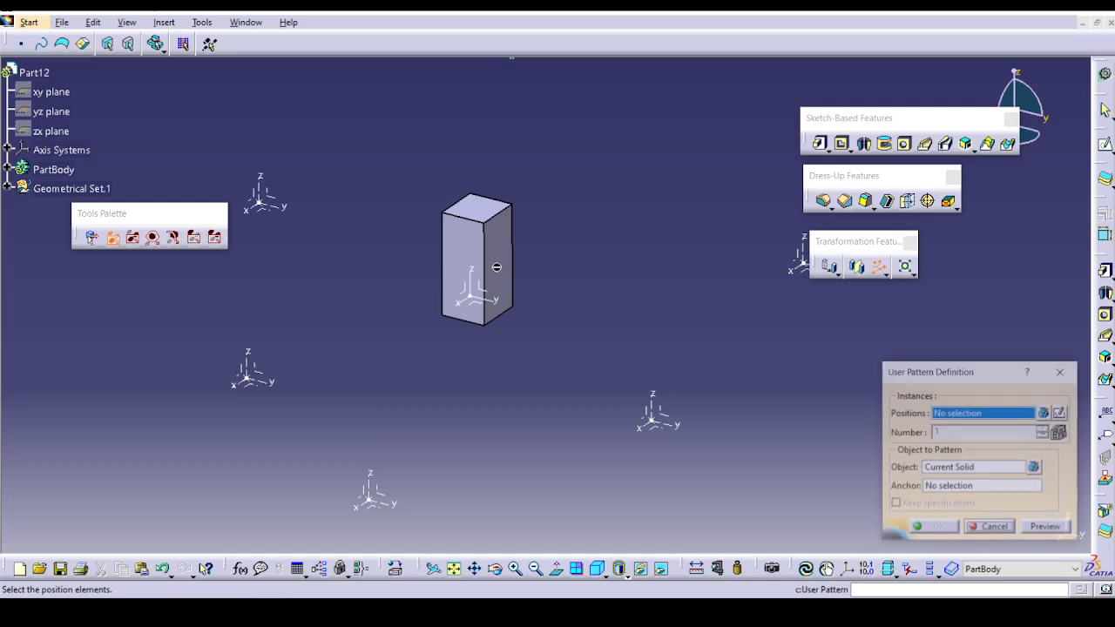
pyautogui.click(946, 471)
pyautogui.click(505, 296)
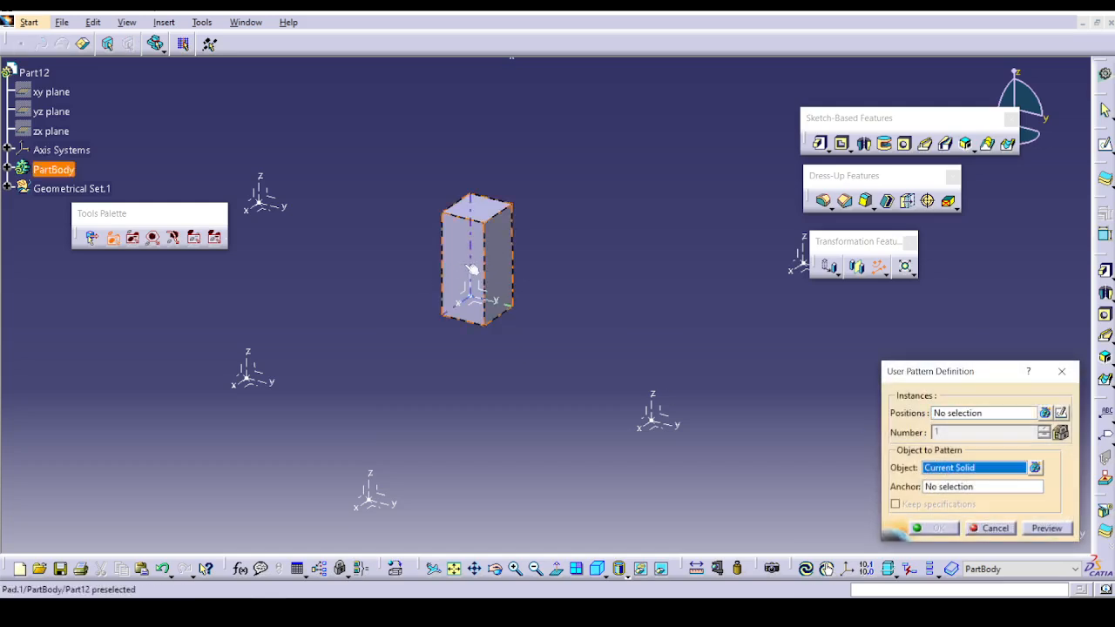
pyautogui.click(948, 487)
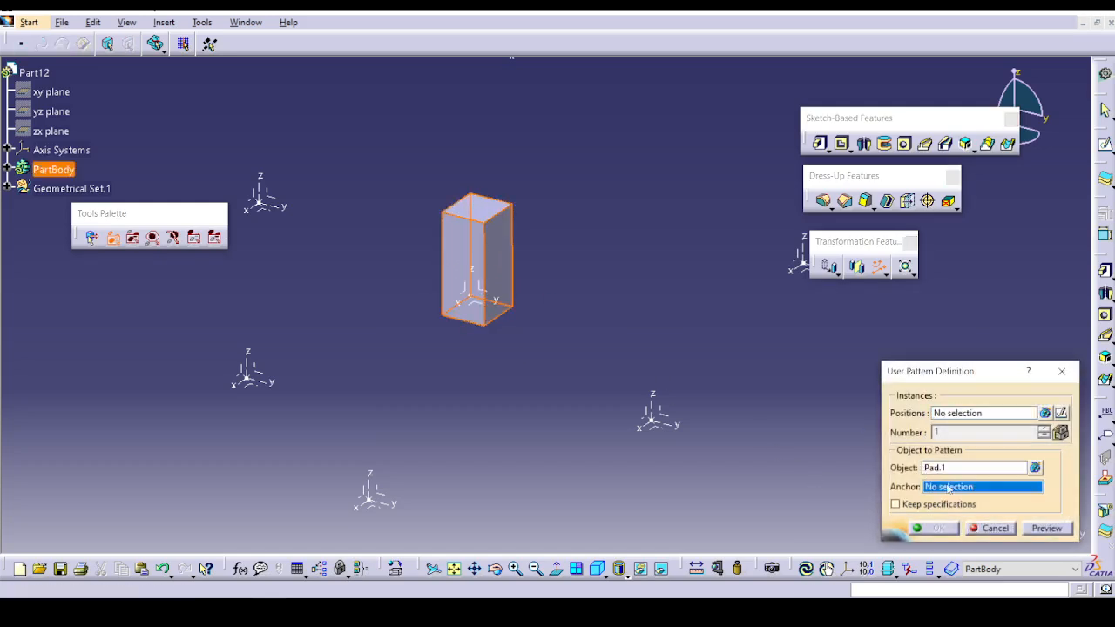
pyautogui.click(657, 422)
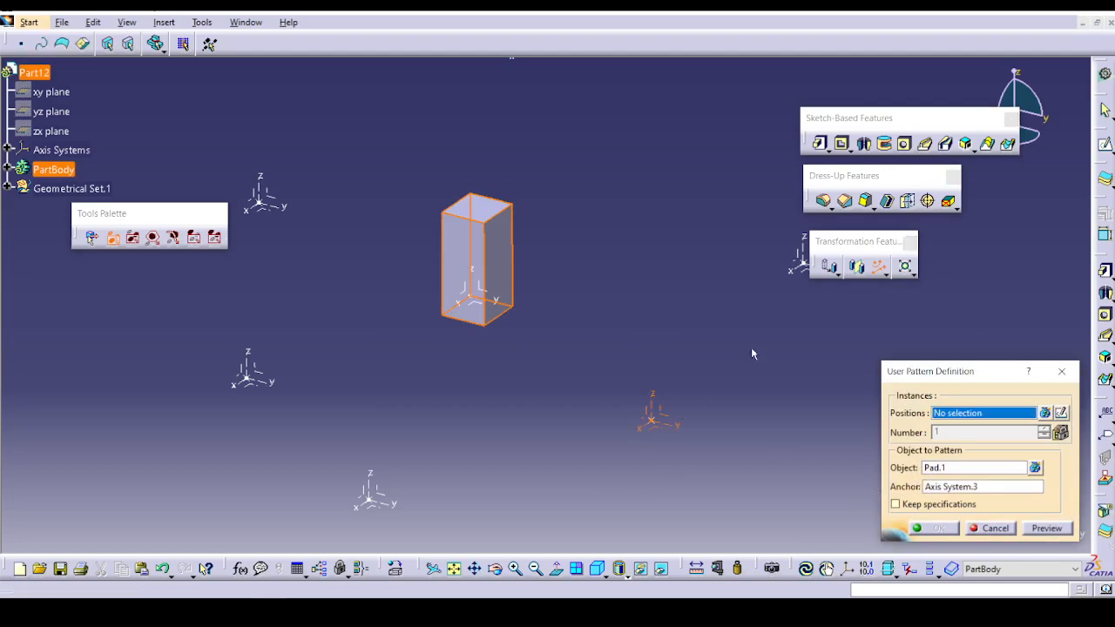
pyautogui.click(795, 263)
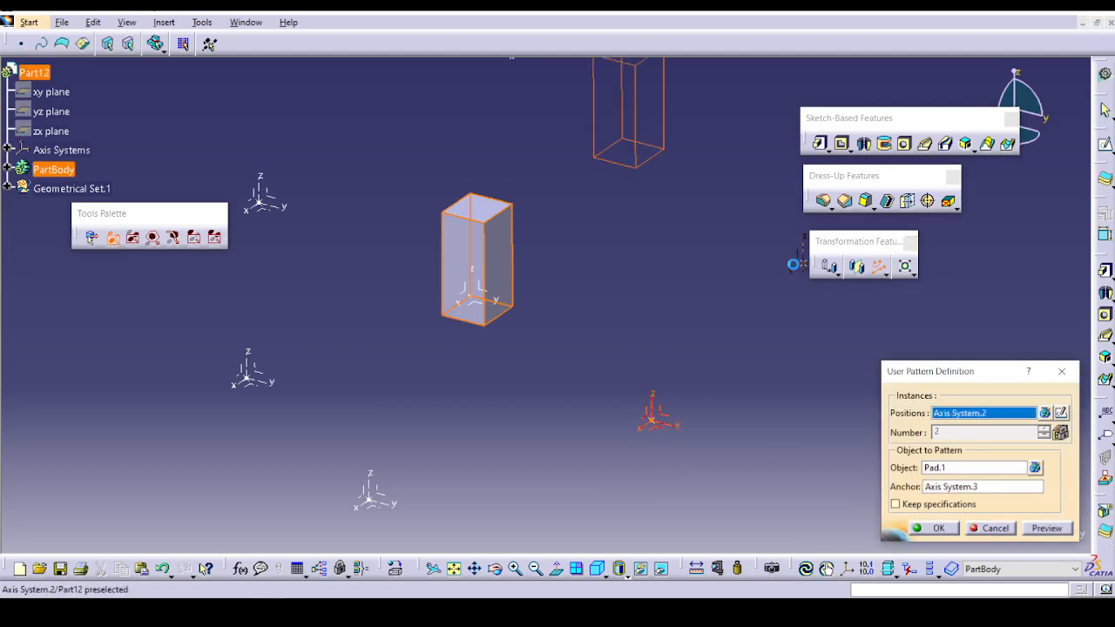
pyautogui.moveTo(640, 326); pyautogui.dragTo(557, 436, button='middle')
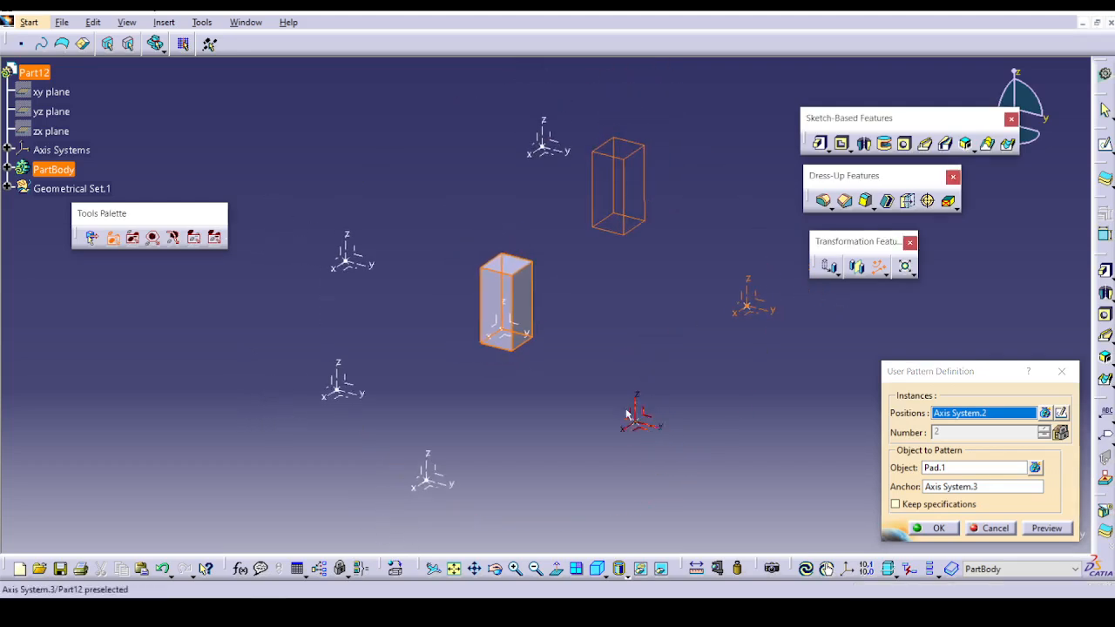
pyautogui.click(426, 483)
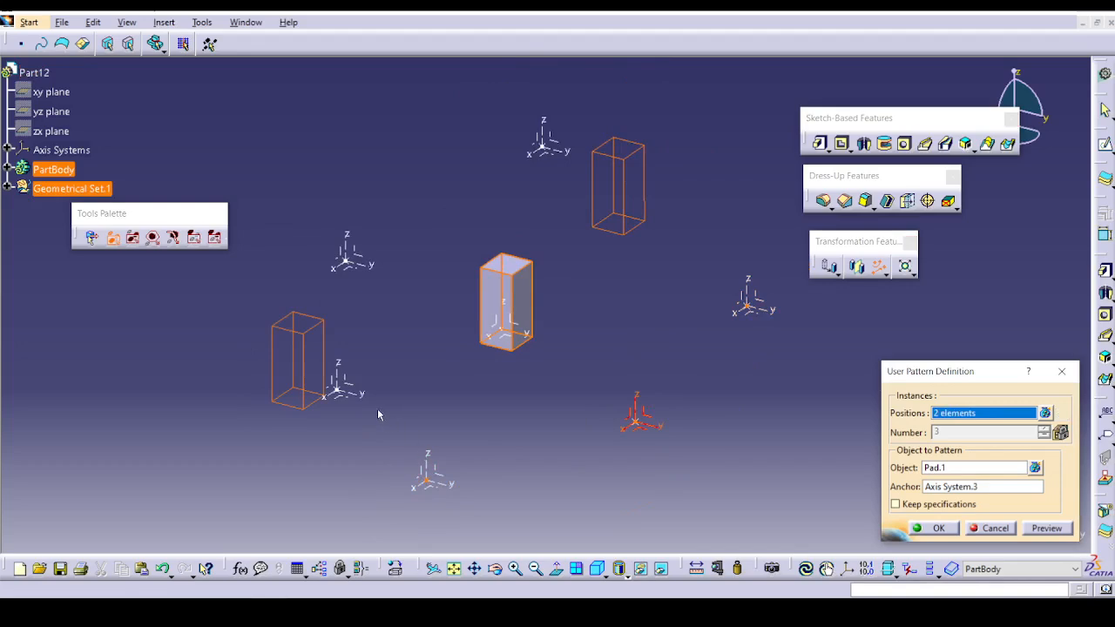
pyautogui.click(349, 256)
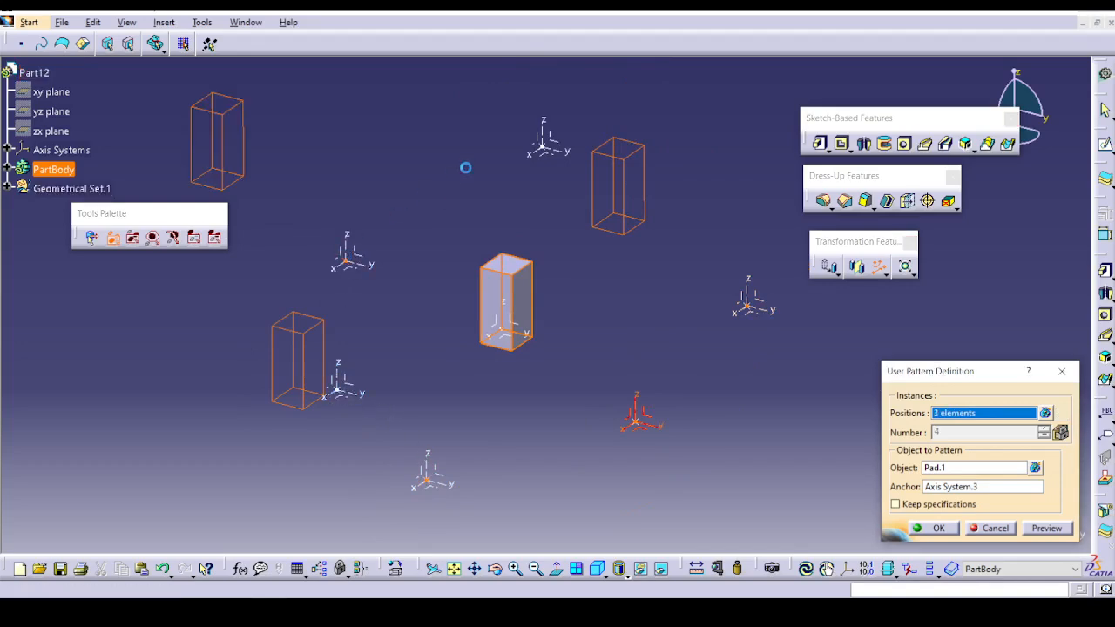
pyautogui.click(544, 148)
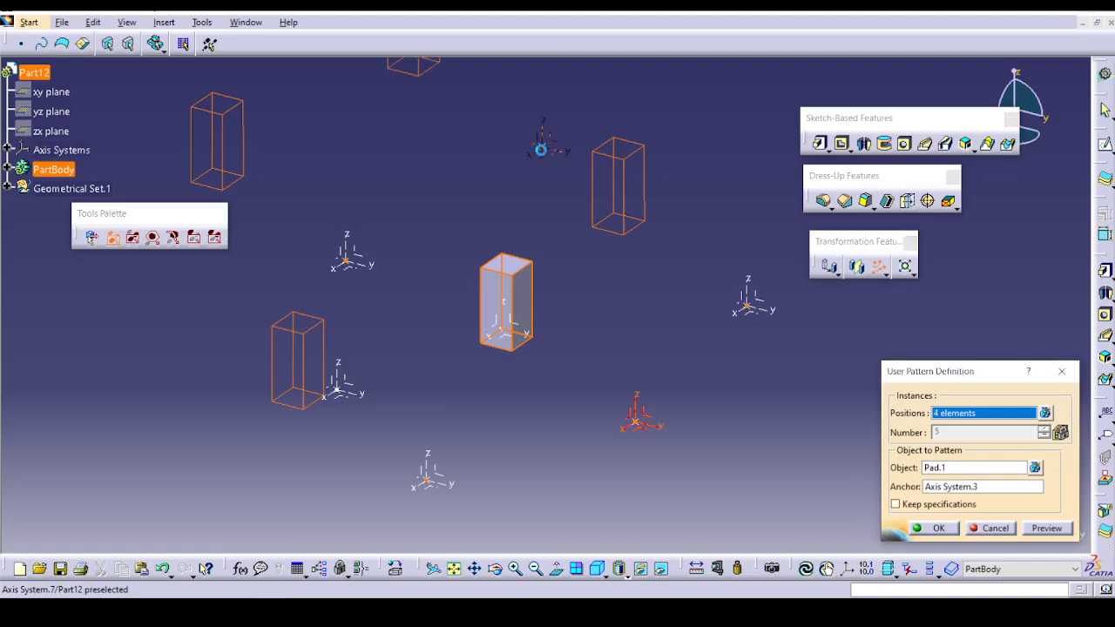
pyautogui.click(440, 491)
pyautogui.click(1047, 528)
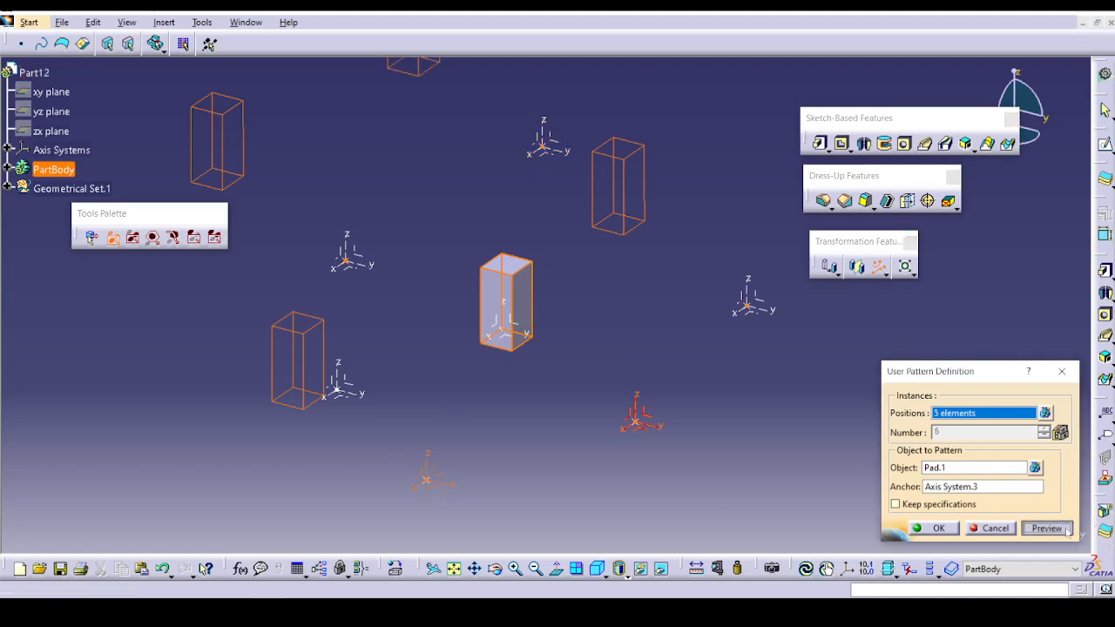
pyautogui.keyDown('ctrl'); pyautogui.moveTo(547, 391); pyautogui.dragTo(554, 452, button='middle'); pyautogui.keyUp('ctrl')
pyautogui.click(988, 527)
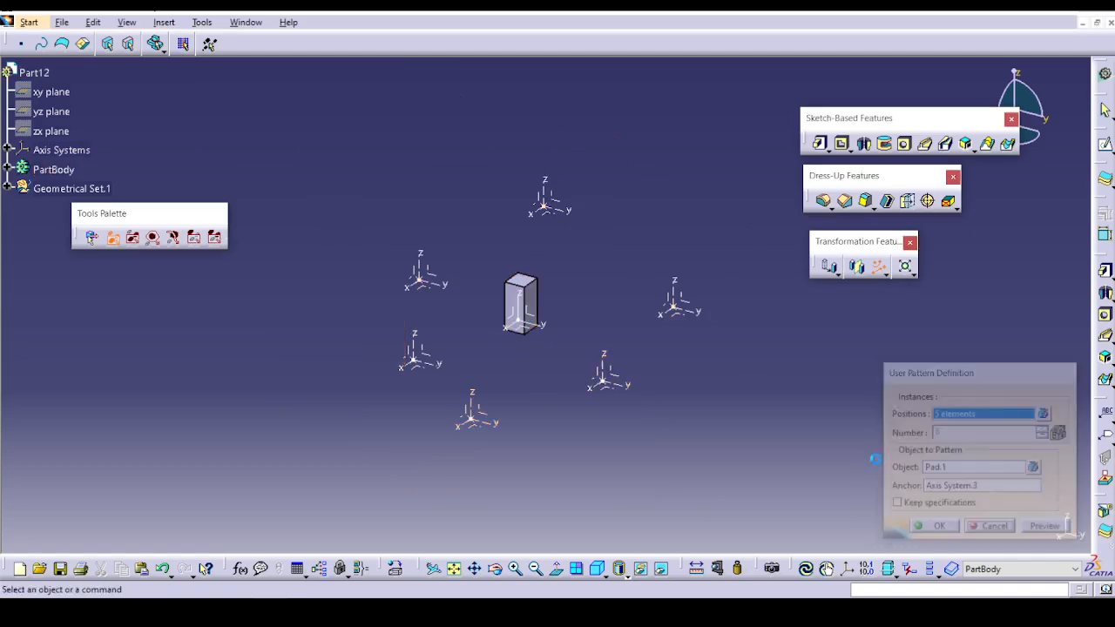
# Create a user pattern of the block Pad.1 positioned at the six surrounding axis systems.
pyautogui.click(878, 265)
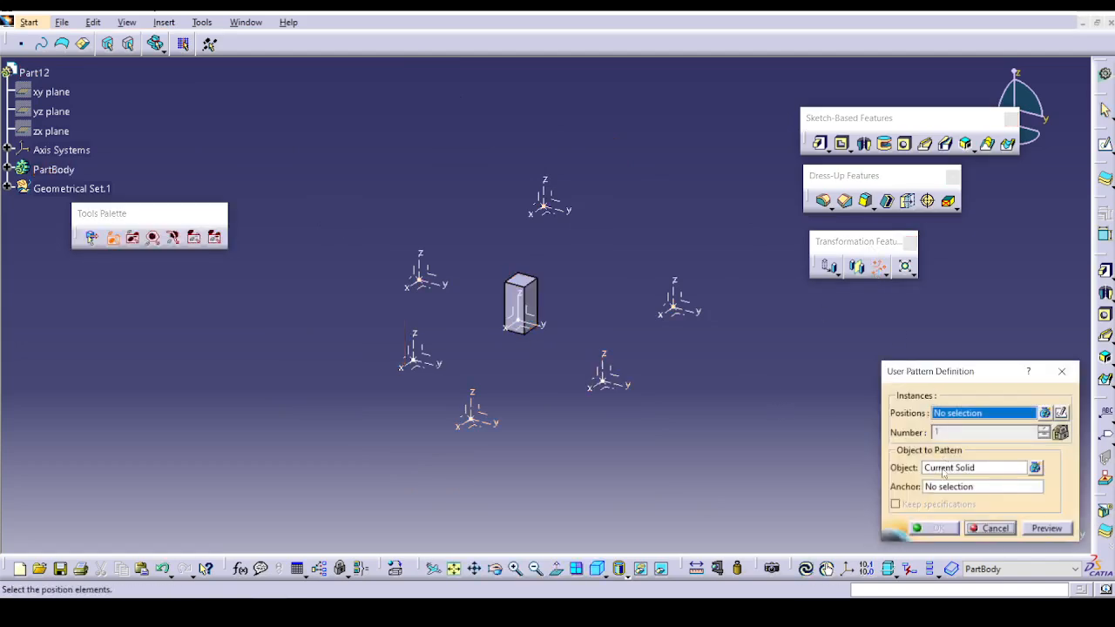
pyautogui.click(950, 468)
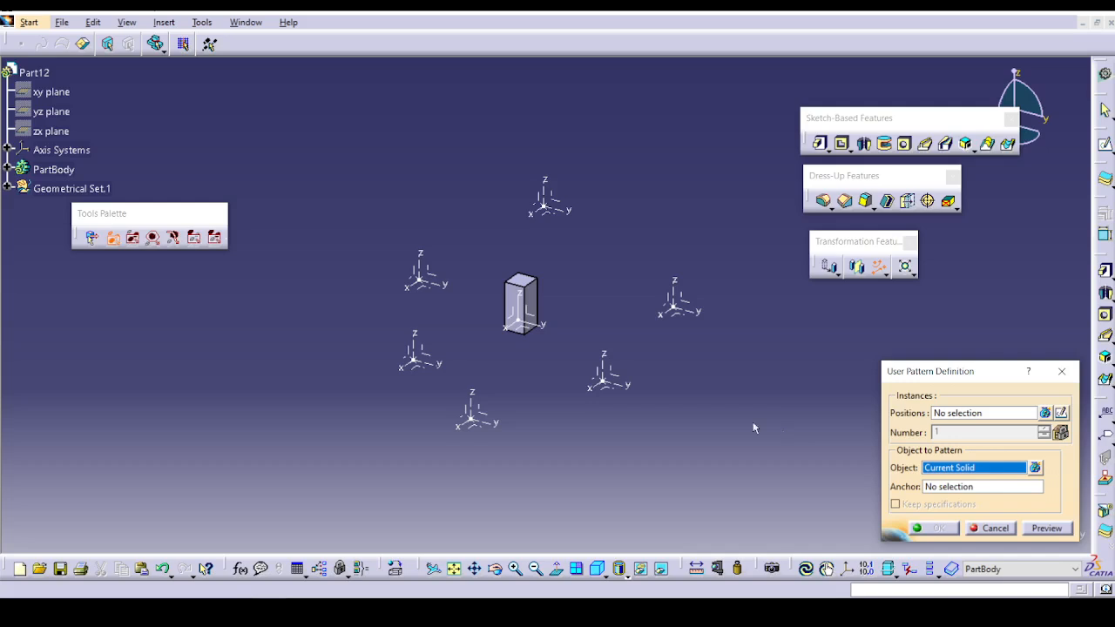
pyautogui.click(540, 305)
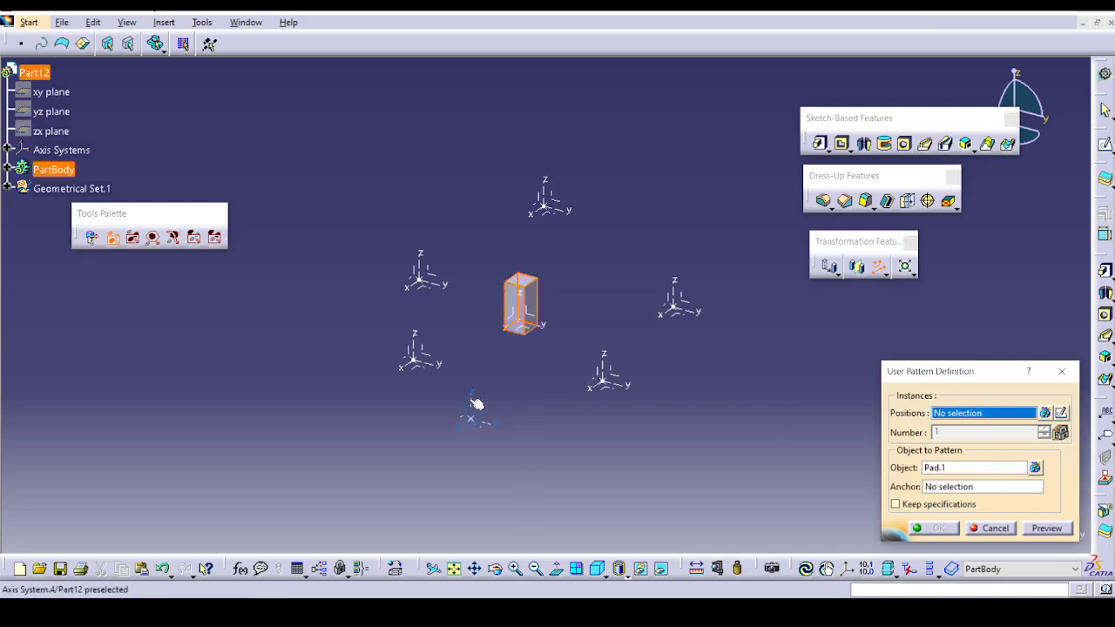
pyautogui.click(425, 366)
pyautogui.click(425, 281)
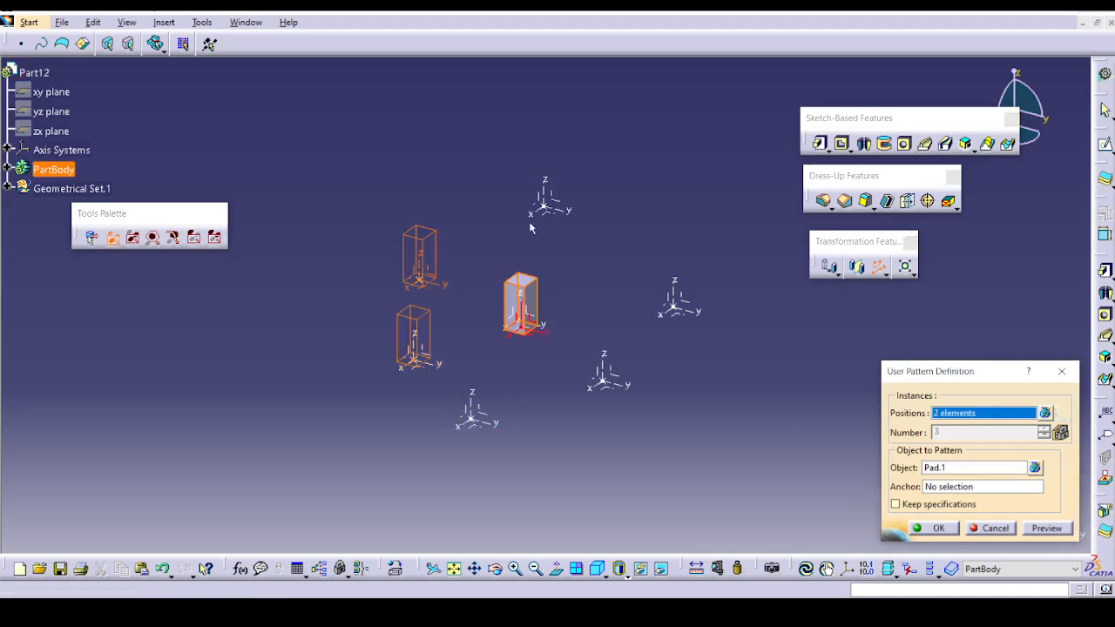
pyautogui.click(545, 204)
pyautogui.click(678, 305)
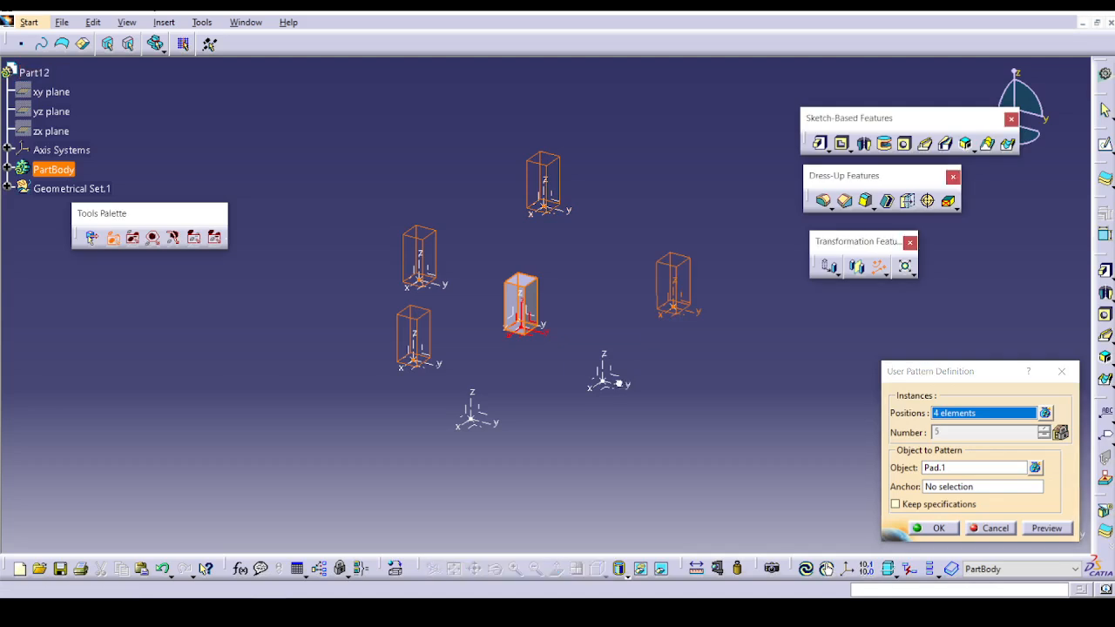
pyautogui.click(601, 382)
pyautogui.click(470, 416)
pyautogui.click(1047, 528)
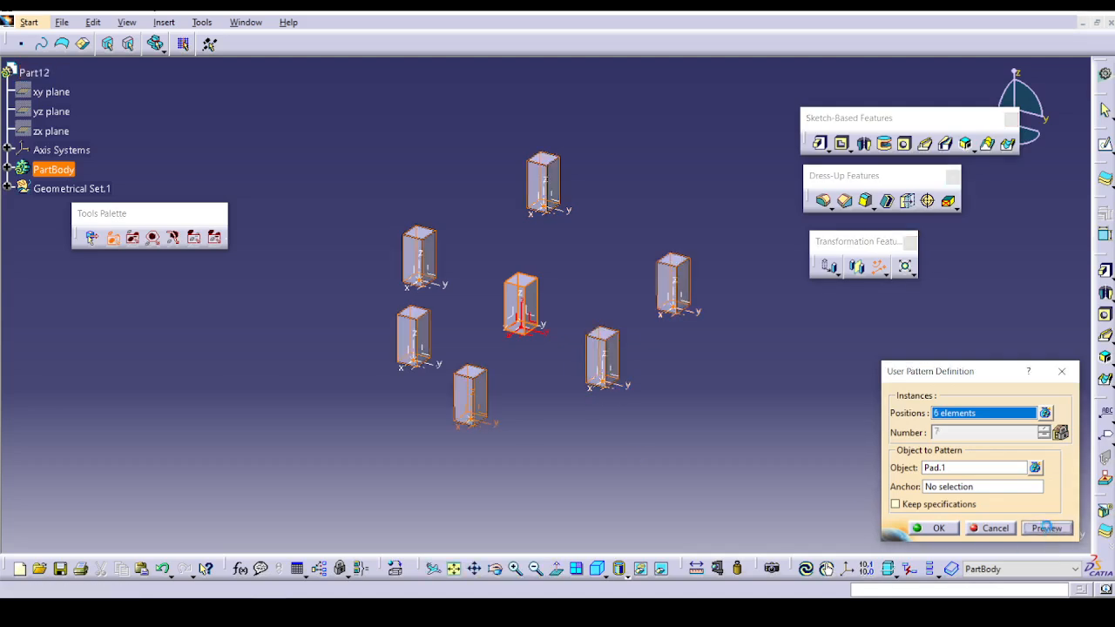
pyautogui.click(936, 529)
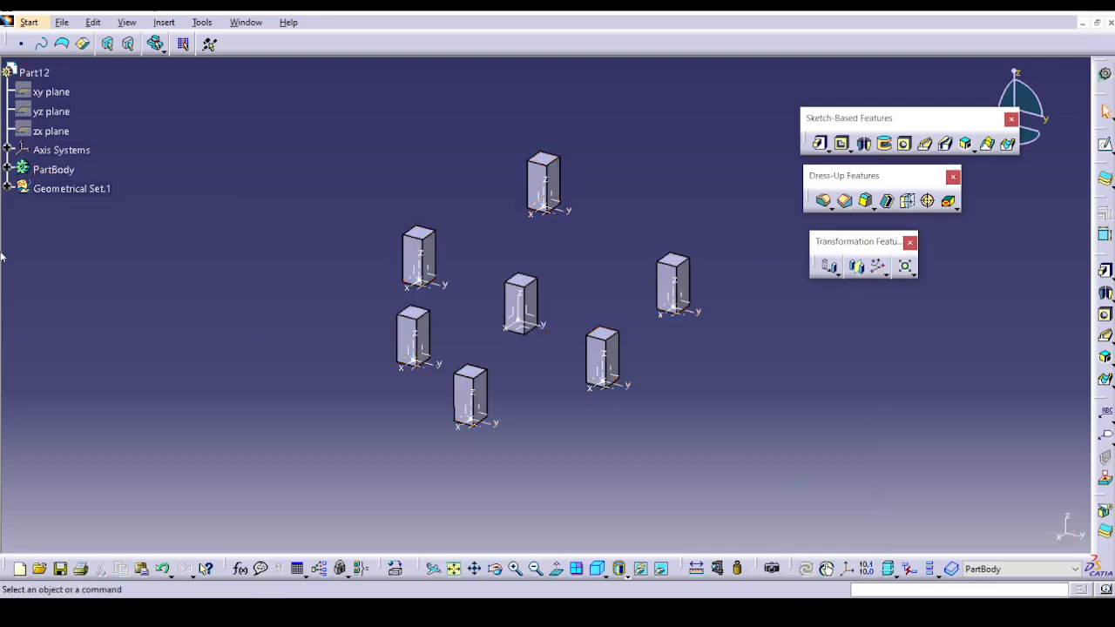
# Open the part file Rotate.CATPart from the Part Design Transformations folder.
pyautogui.click(61, 22)
pyautogui.click(91, 75)
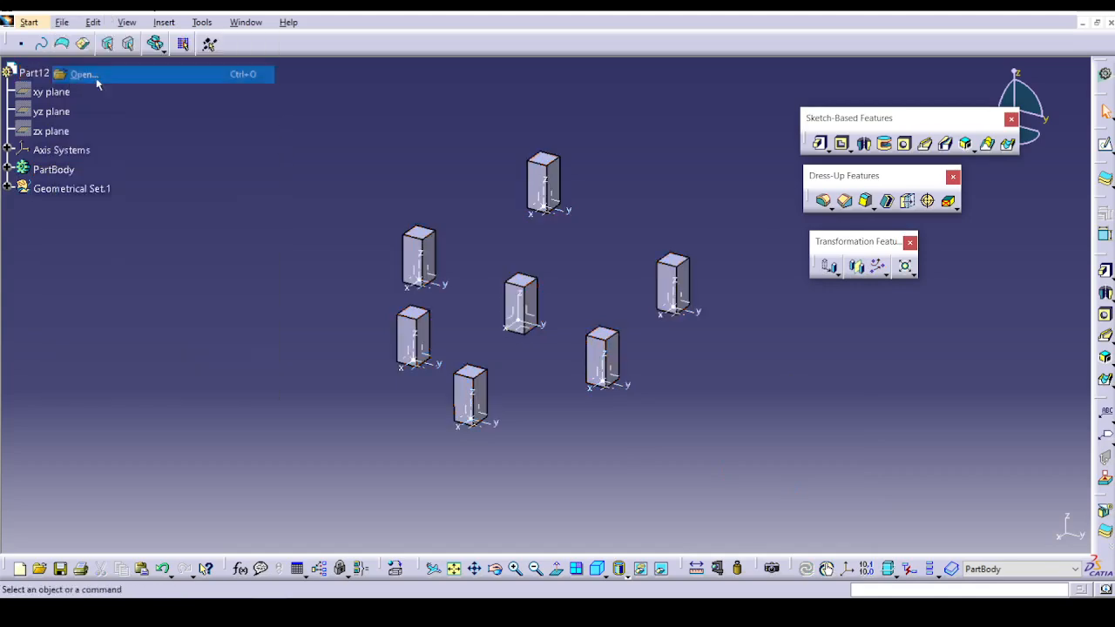
pyautogui.click(541, 275)
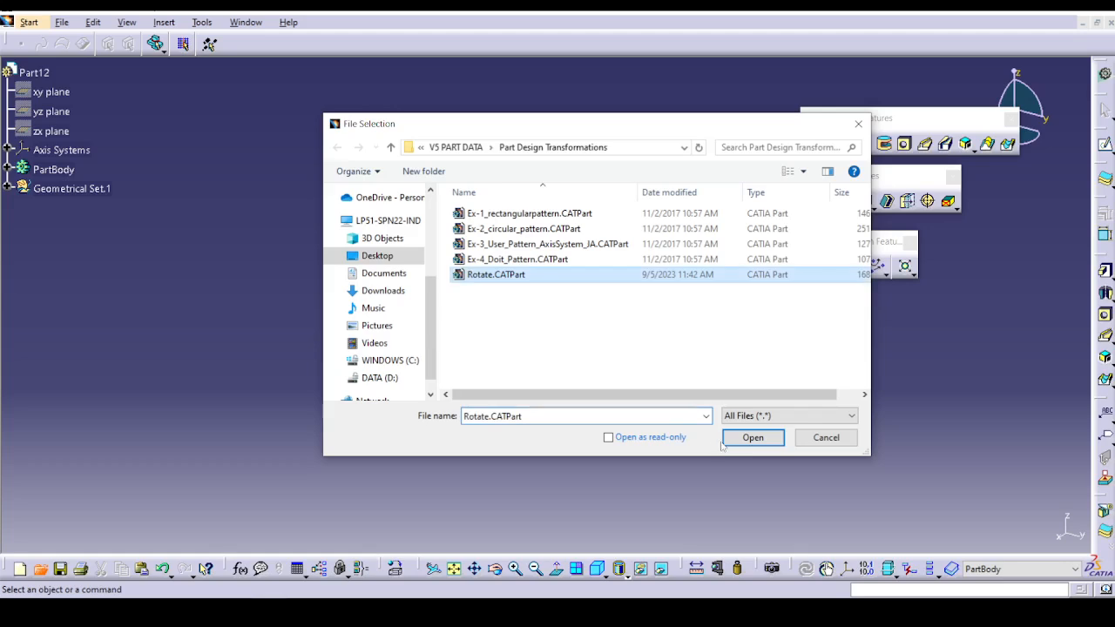
pyautogui.click(746, 438)
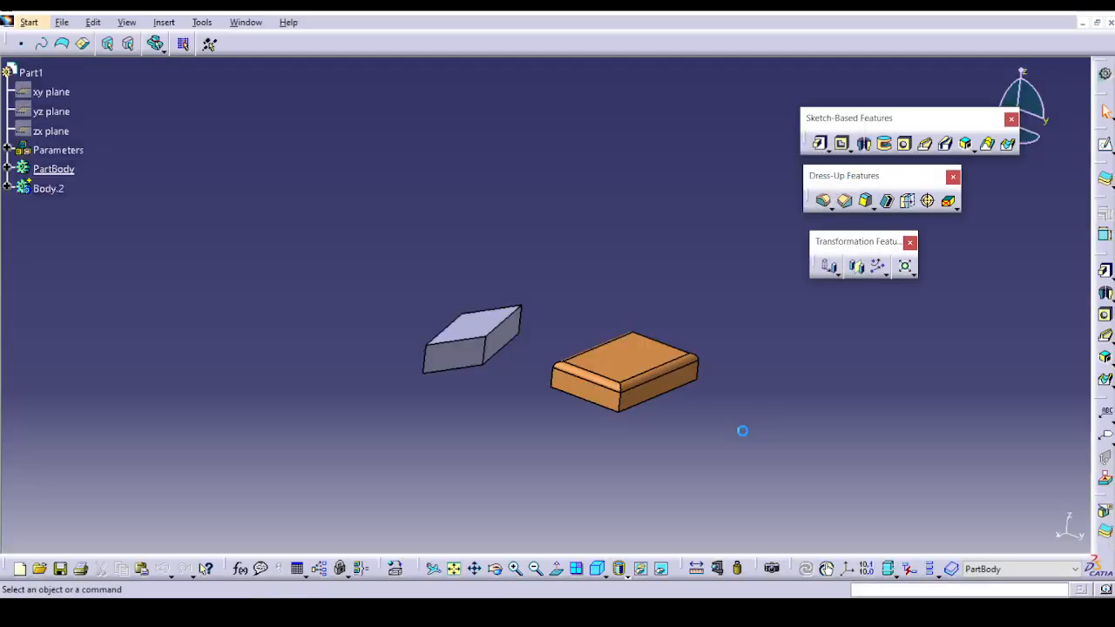
pyautogui.moveTo(667, 443); pyautogui.dragTo(627, 439, button='middle')
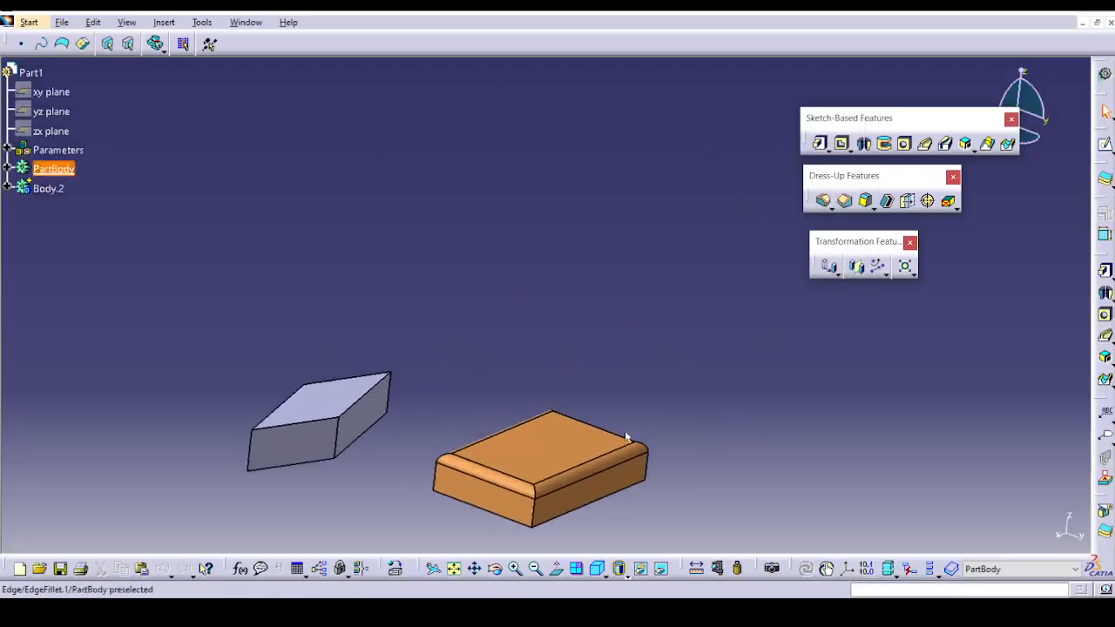
pyautogui.click(838, 274)
pyautogui.click(863, 298)
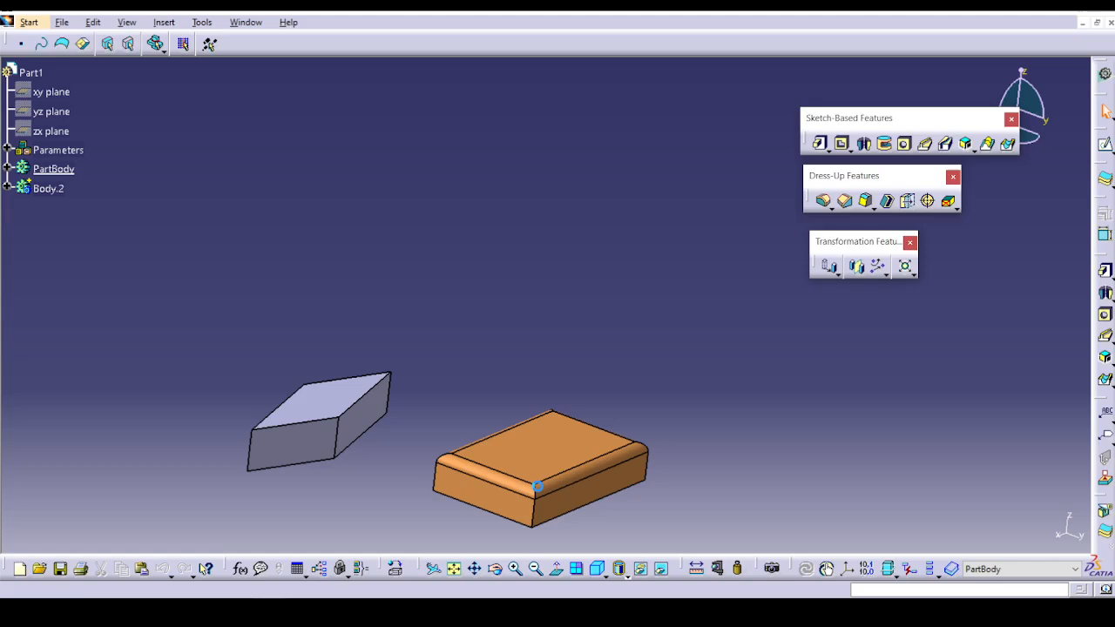
pyautogui.click(620, 338)
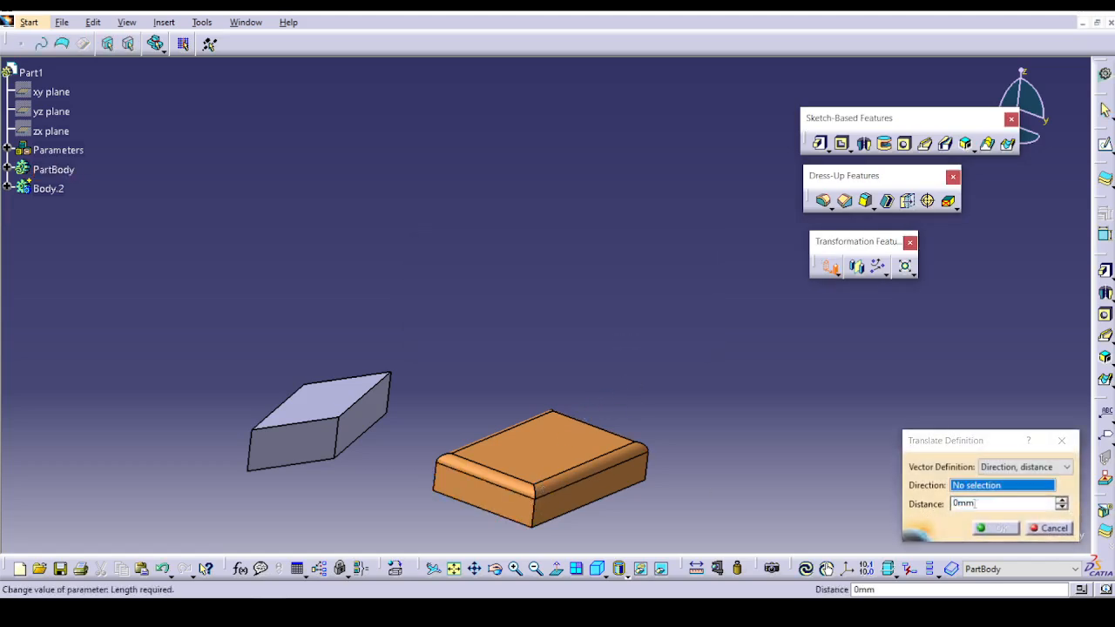
pyautogui.click(1023, 467)
pyautogui.click(1011, 479)
pyautogui.click(305, 433)
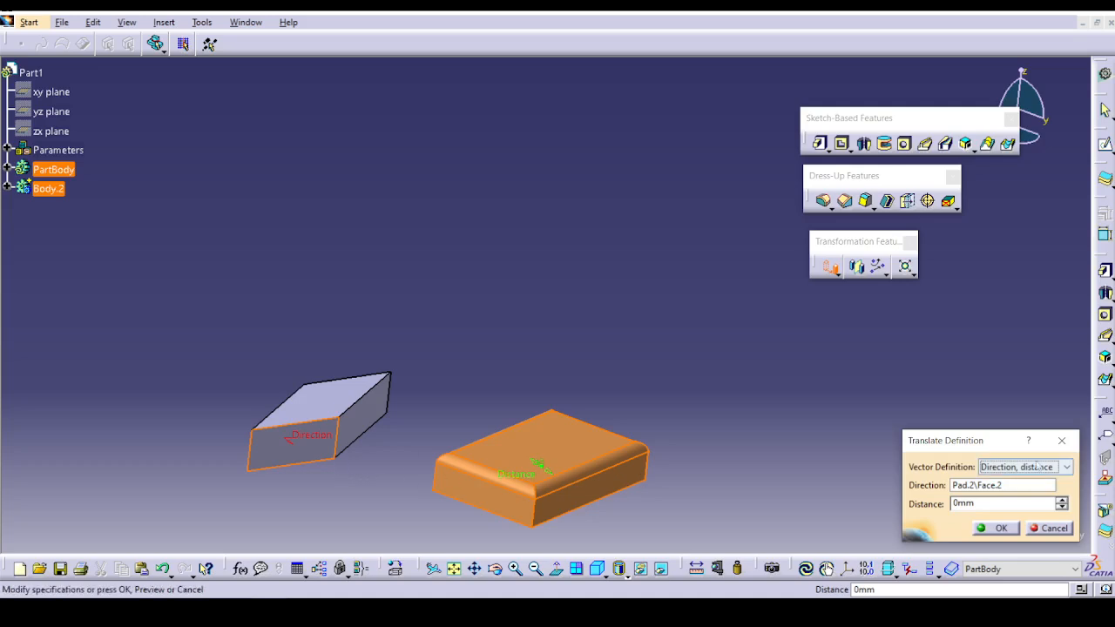
pyautogui.click(1070, 443)
# Translate the orange block by -383 mm along the lower side edge of the grey block, keeping the transformation specifications.
pyautogui.keyDown('ctrl'); pyautogui.moveTo(635, 343); pyautogui.dragTo(633, 373, button='middle'); pyautogui.keyUp('ctrl')
pyautogui.click(833, 269)
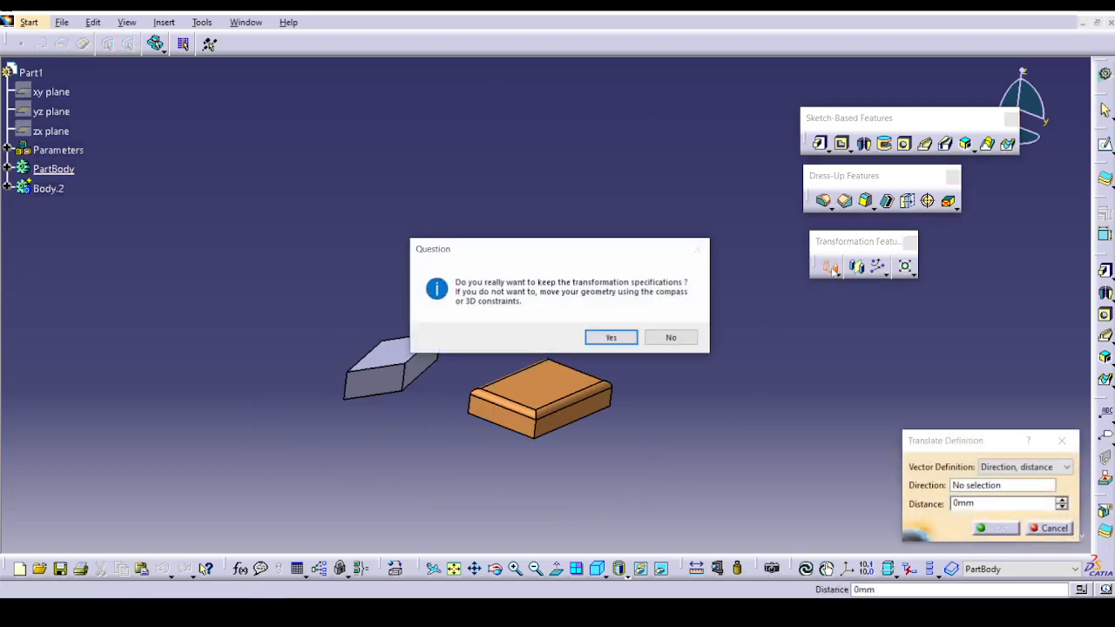
pyautogui.click(611, 338)
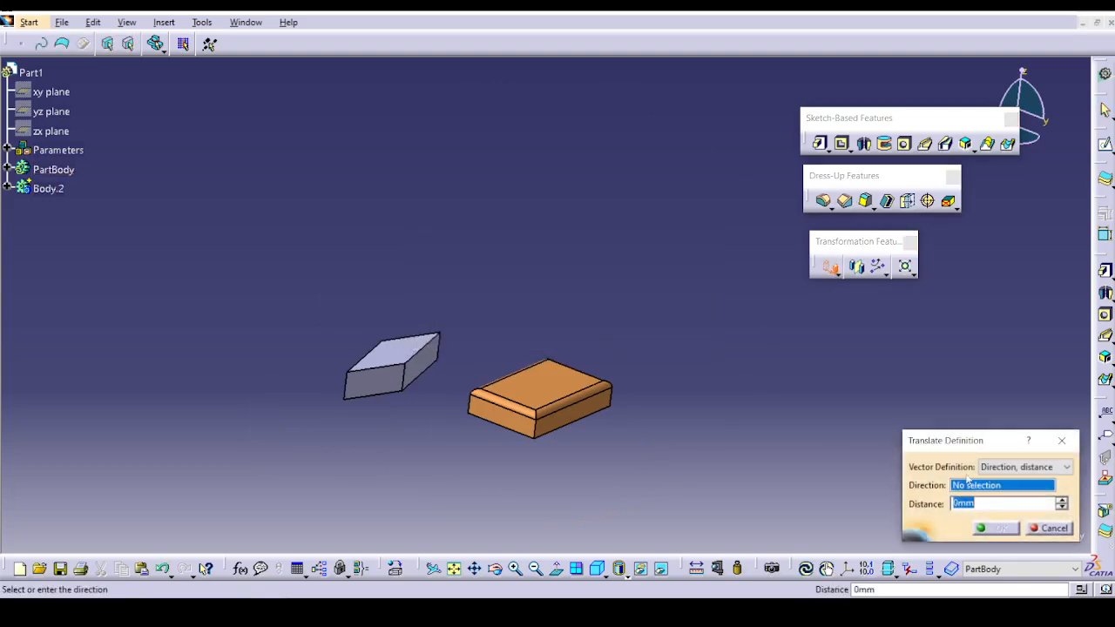
pyautogui.click(432, 371)
pyautogui.moveTo(546, 399); pyautogui.dragTo(773, 271)
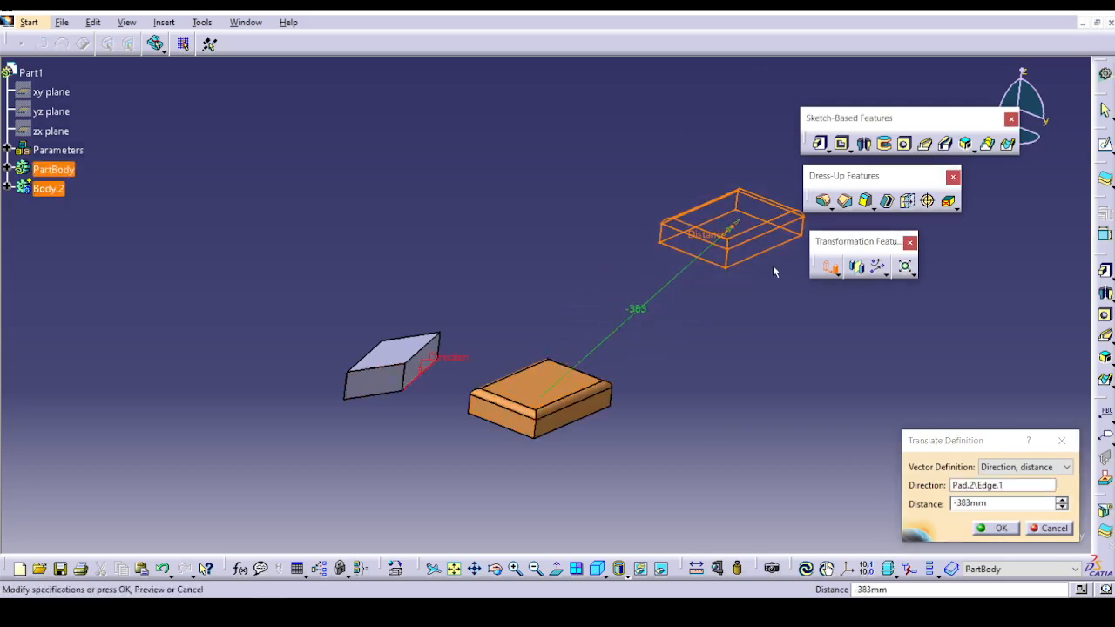
pyautogui.click(1002, 529)
# Apply a Symmetry to the orange block about the side face of the grey block, keeping the transformation specifications.
pyautogui.moveTo(791, 377); pyautogui.dragTo(632, 288, button='middle')
pyautogui.middleClick(727, 272)
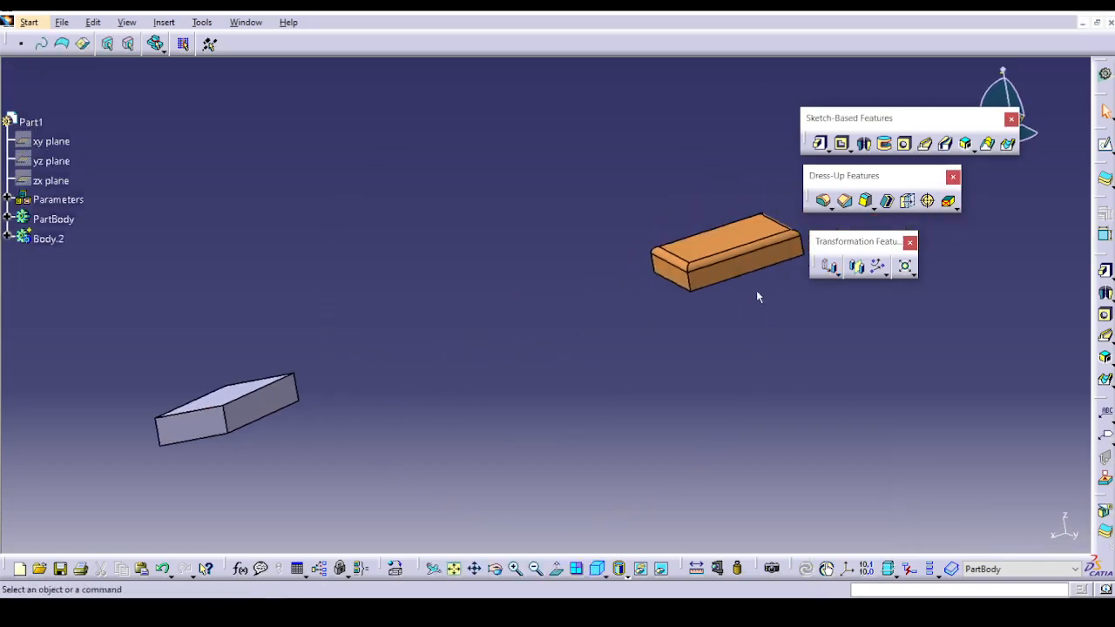
pyautogui.click(840, 275)
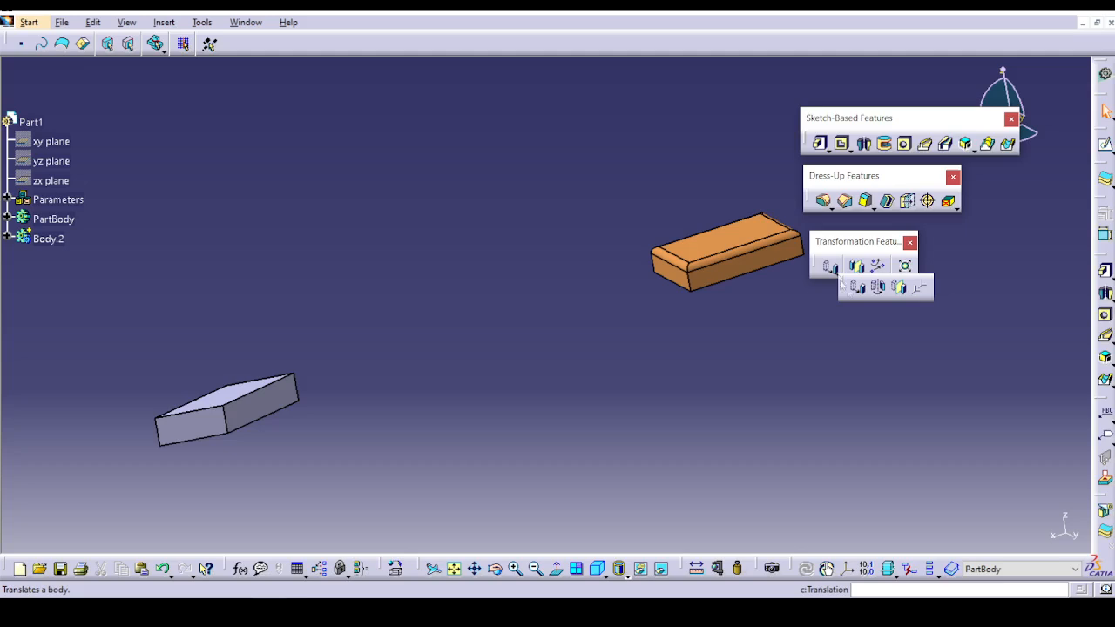
pyautogui.click(899, 287)
pyautogui.click(620, 338)
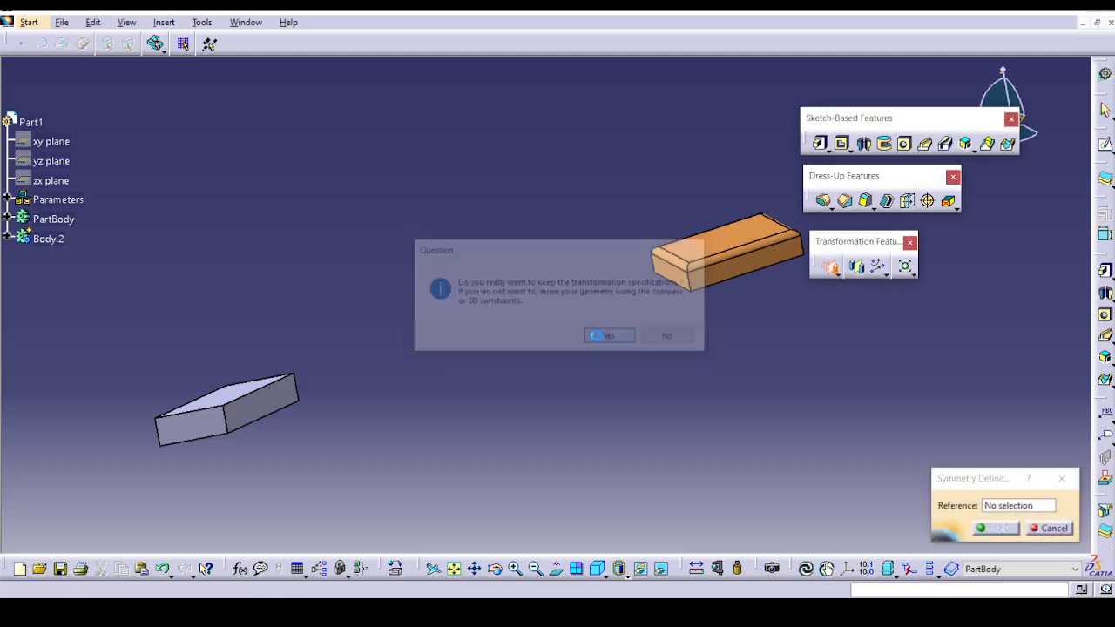
pyautogui.click(243, 421)
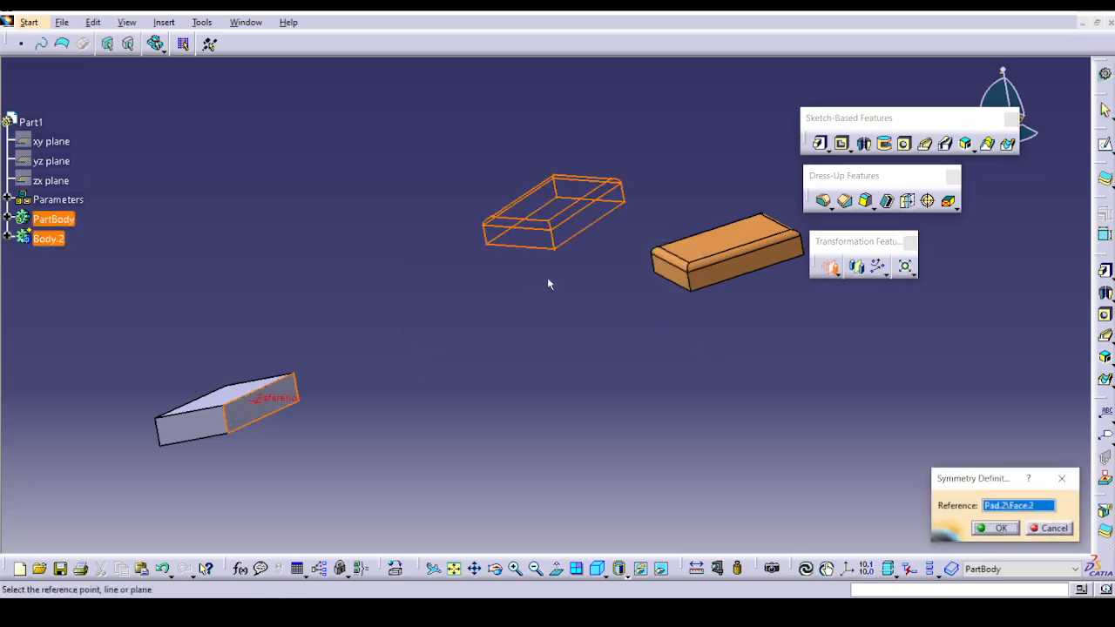
pyautogui.click(979, 531)
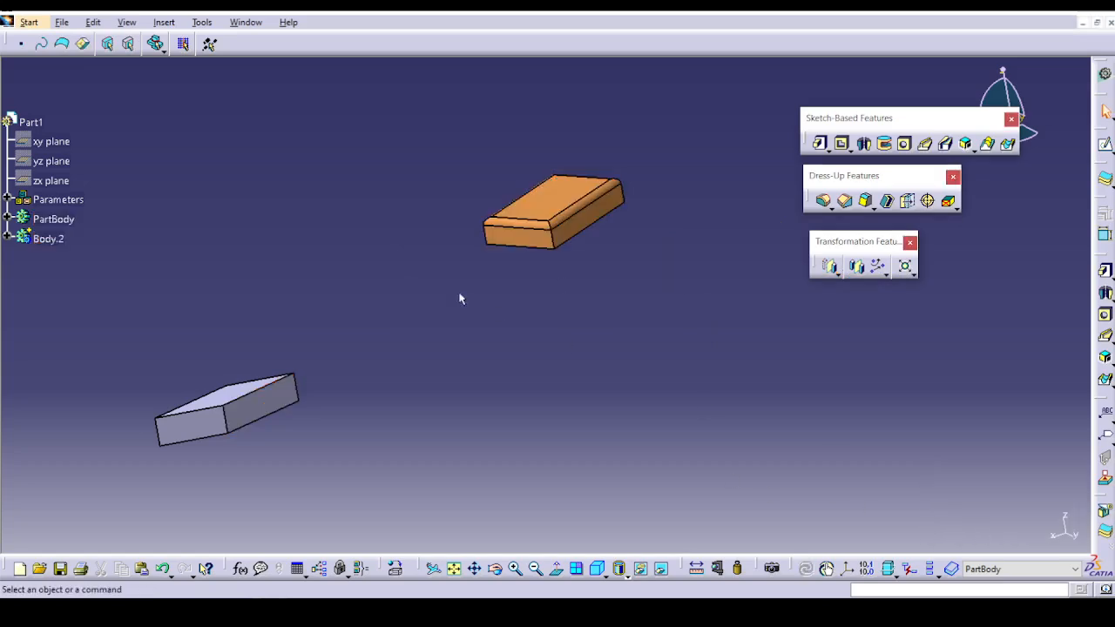
# Expand Body.2 and PartBody in the tree and review the definition of Symmetry.1.
pyautogui.moveTo(461, 298); pyautogui.dragTo(476, 358, button='middle')
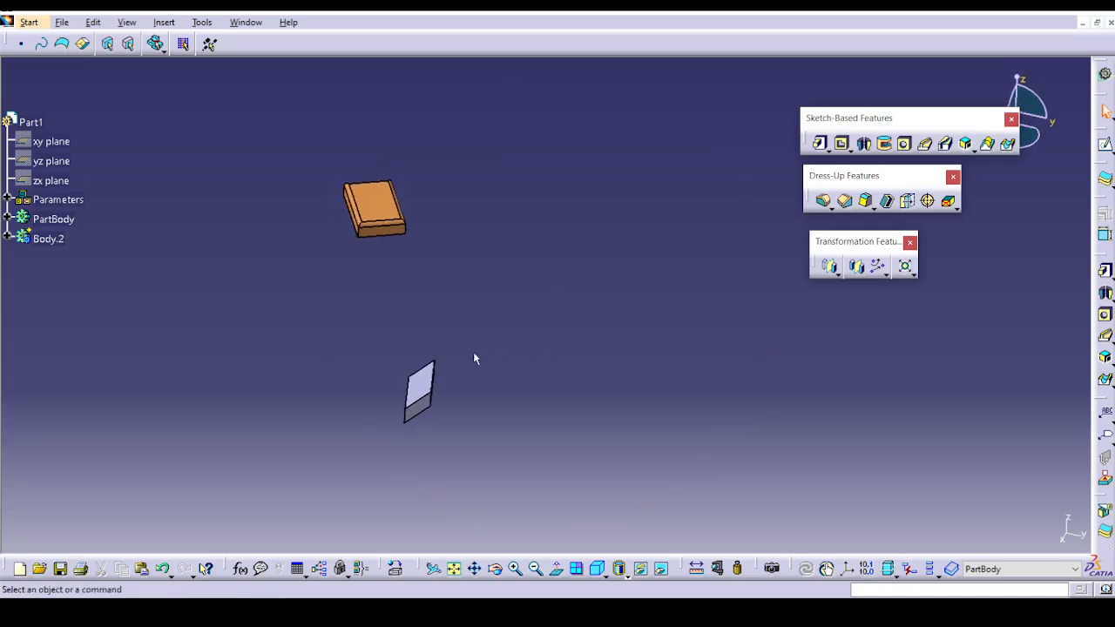
pyautogui.click(8, 239)
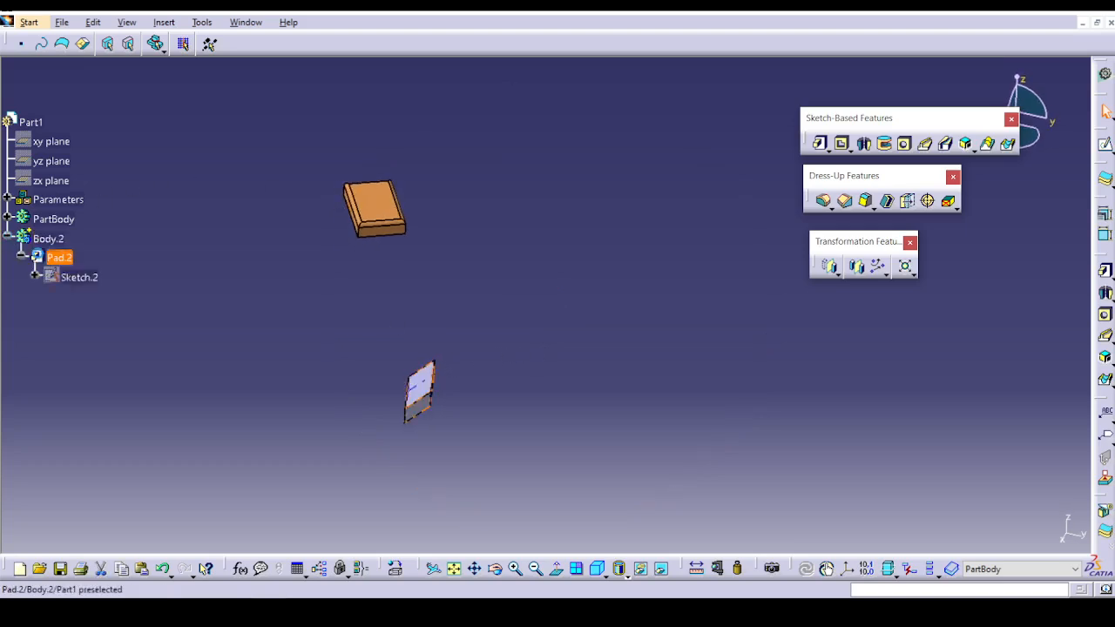
pyautogui.click(8, 220)
pyautogui.doubleClick(77, 316)
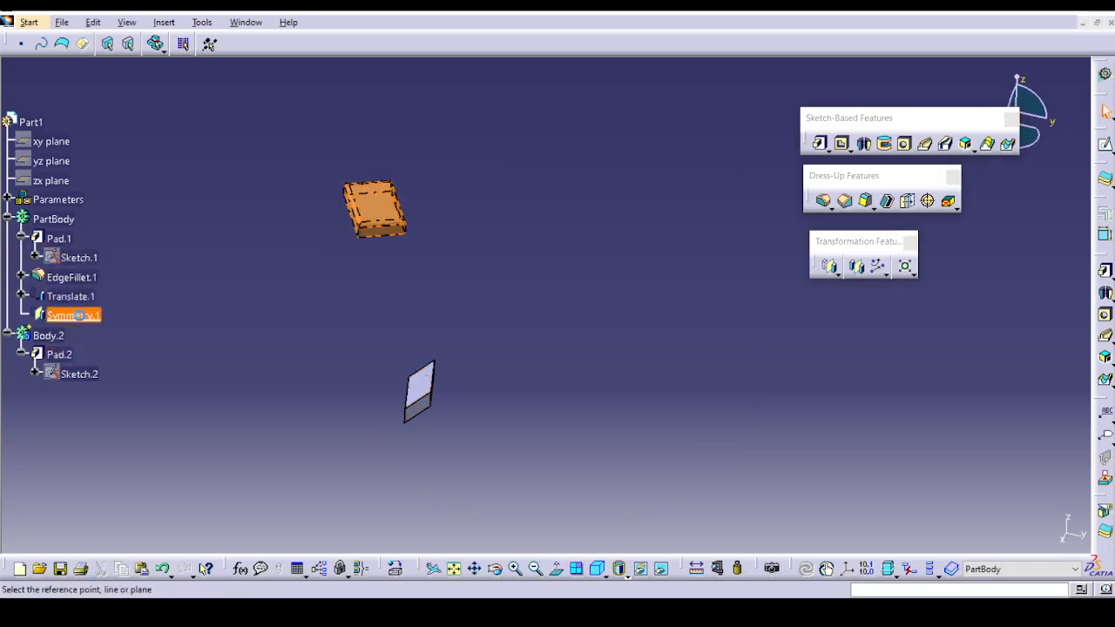
pyautogui.click(996, 528)
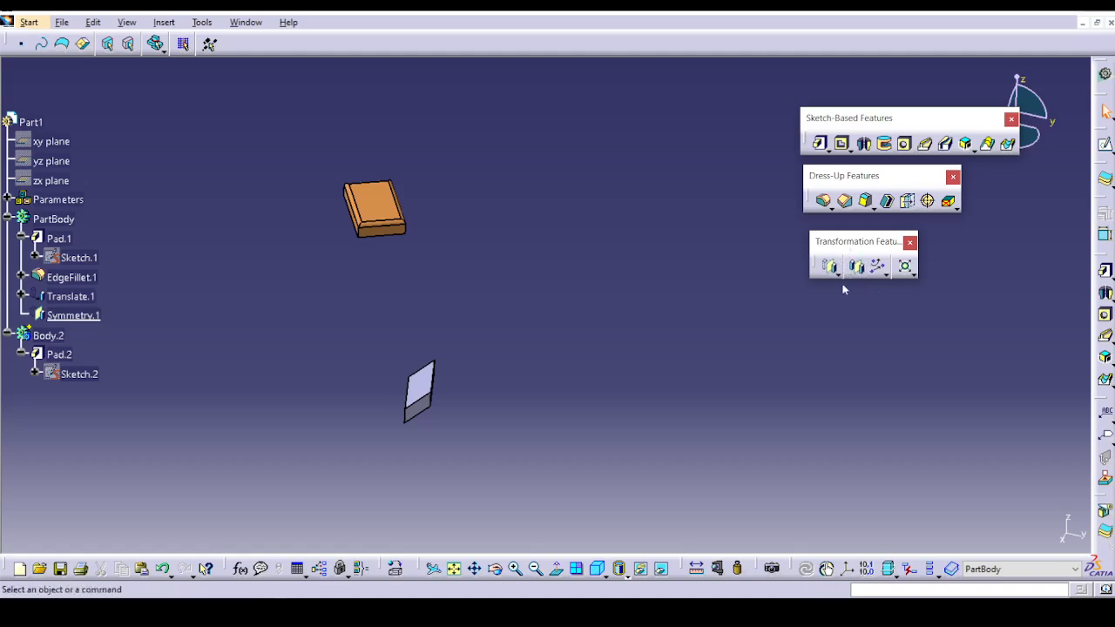
# Rotate the orange block by about 26deg around the grey block's vertical corner edge, using the Axis-Angle mode.
pyautogui.click(862, 274)
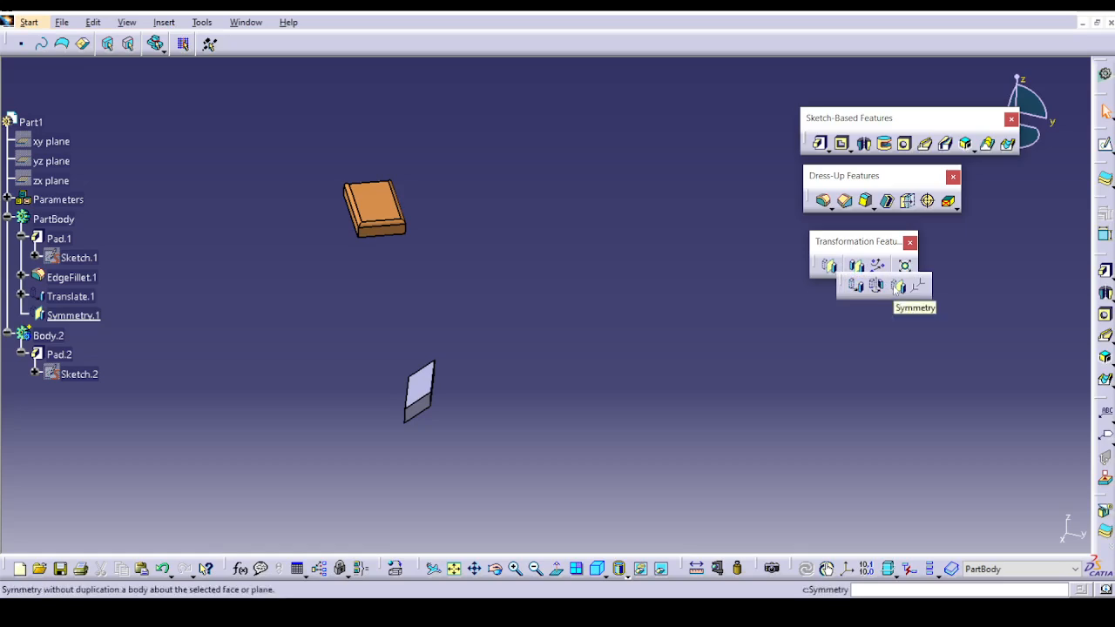
pyautogui.click(878, 293)
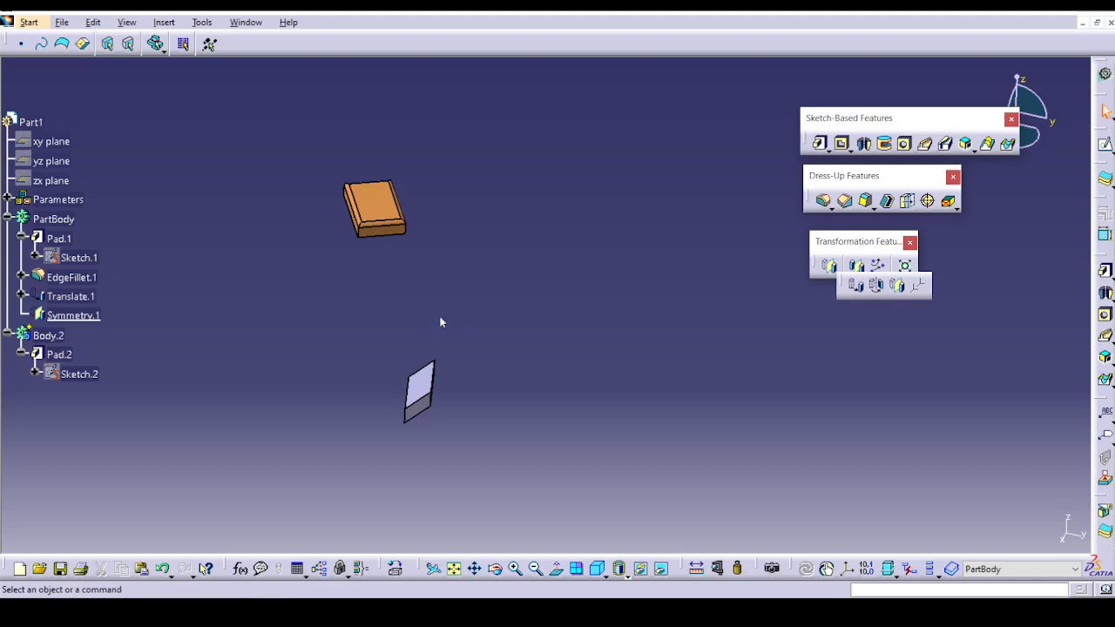
pyautogui.click(612, 338)
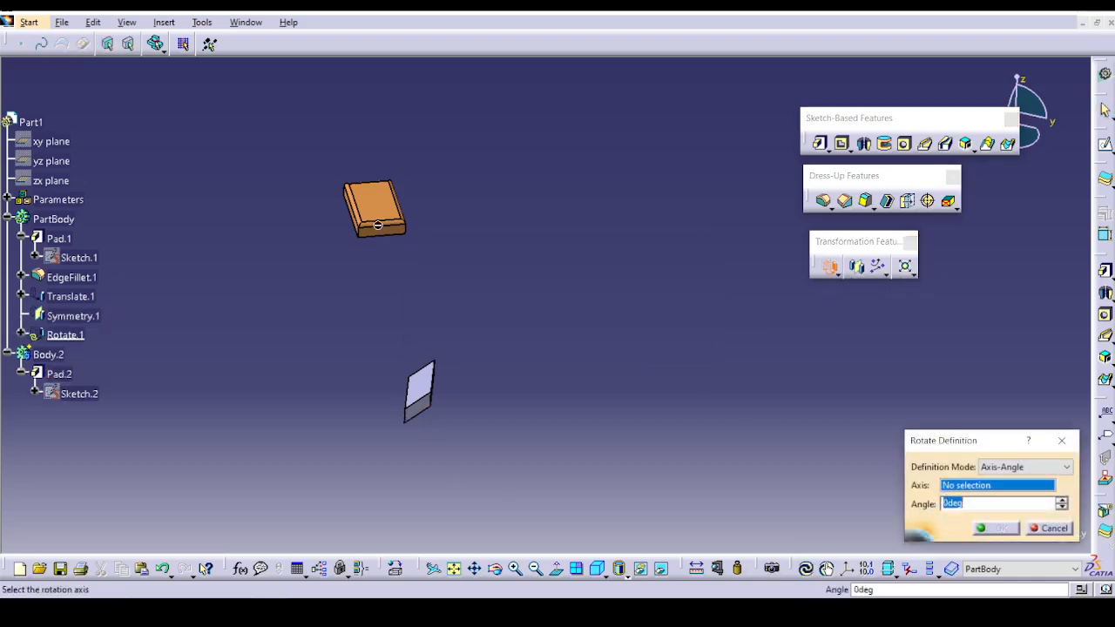
pyautogui.click(405, 420)
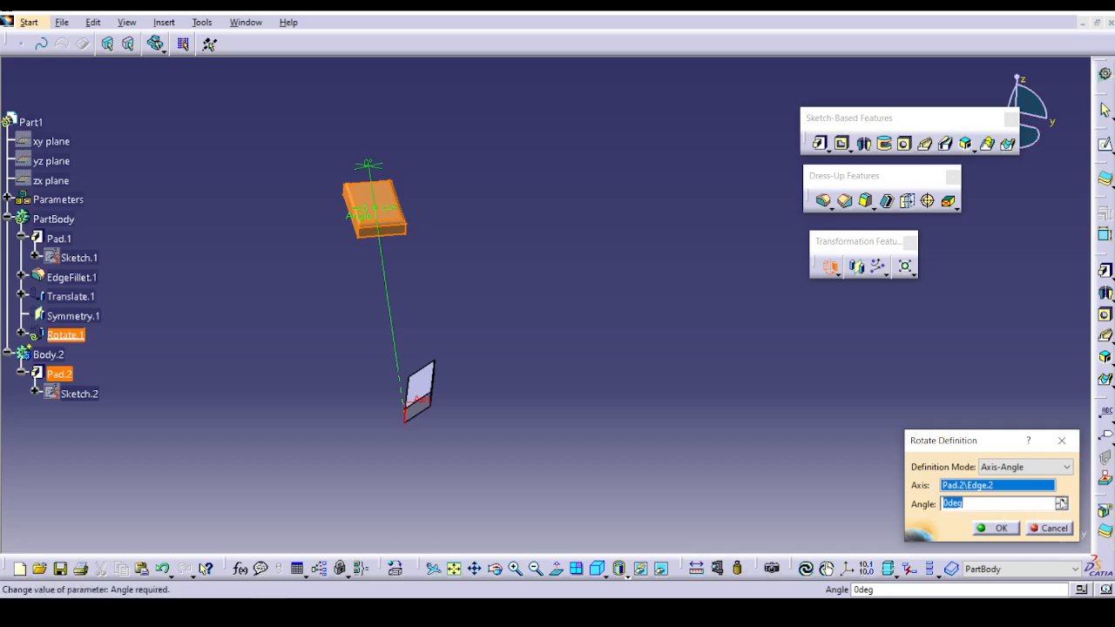
pyautogui.click(1061, 500)
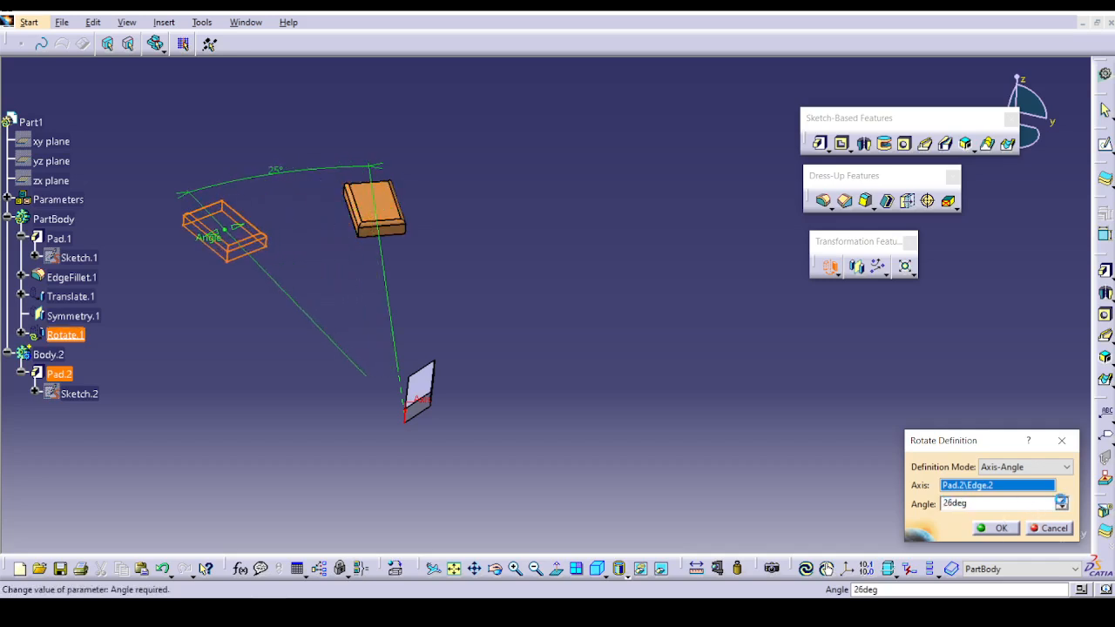
pyautogui.click(999, 528)
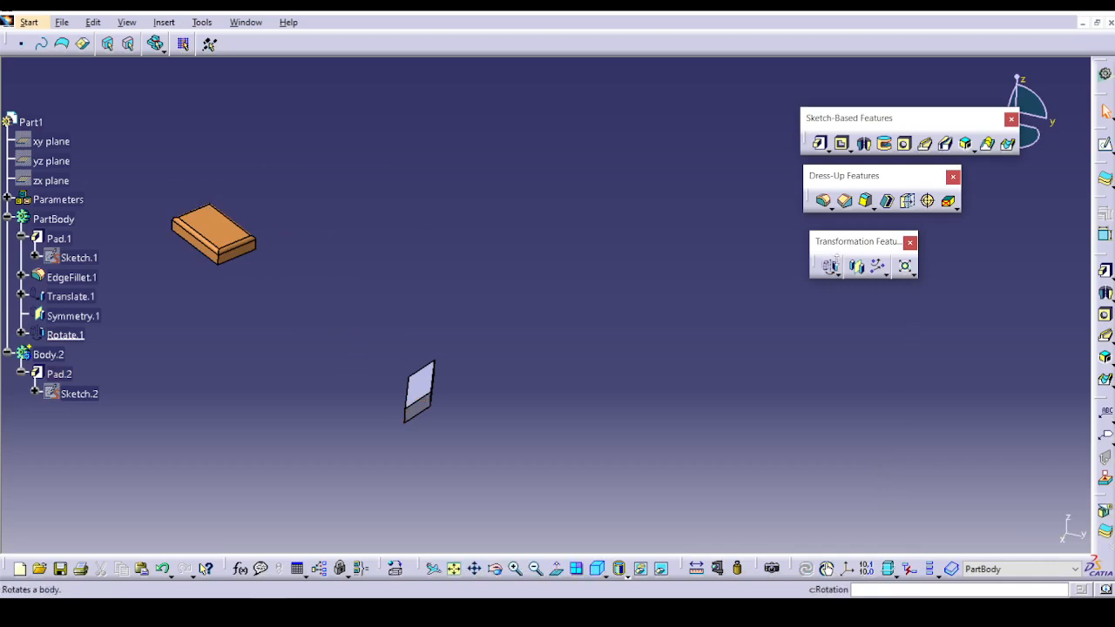
# Start a Mirror in PartBody and try to use the rotated block, Rotate.1, as the object to mirror.
pyautogui.click(856, 266)
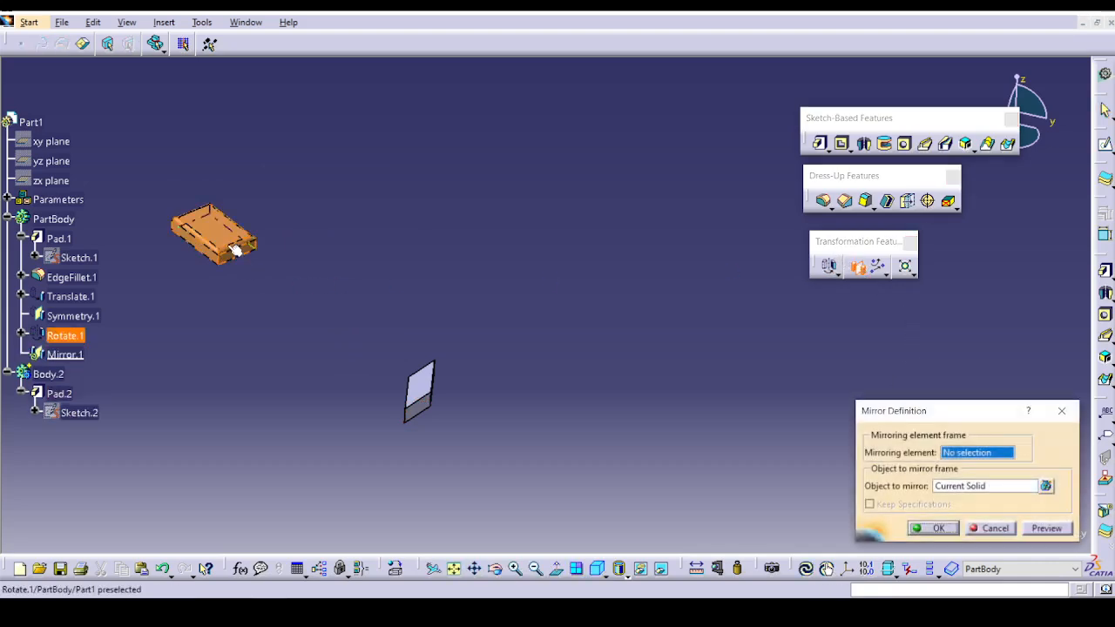
pyautogui.click(985, 484)
pyautogui.click(232, 249)
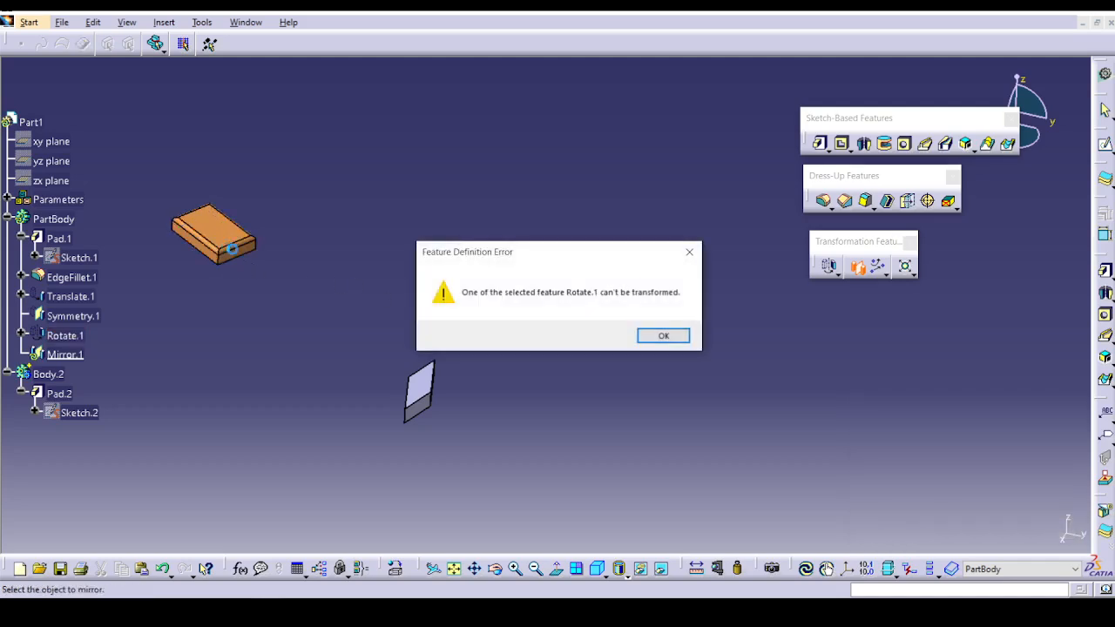
pyautogui.click(664, 337)
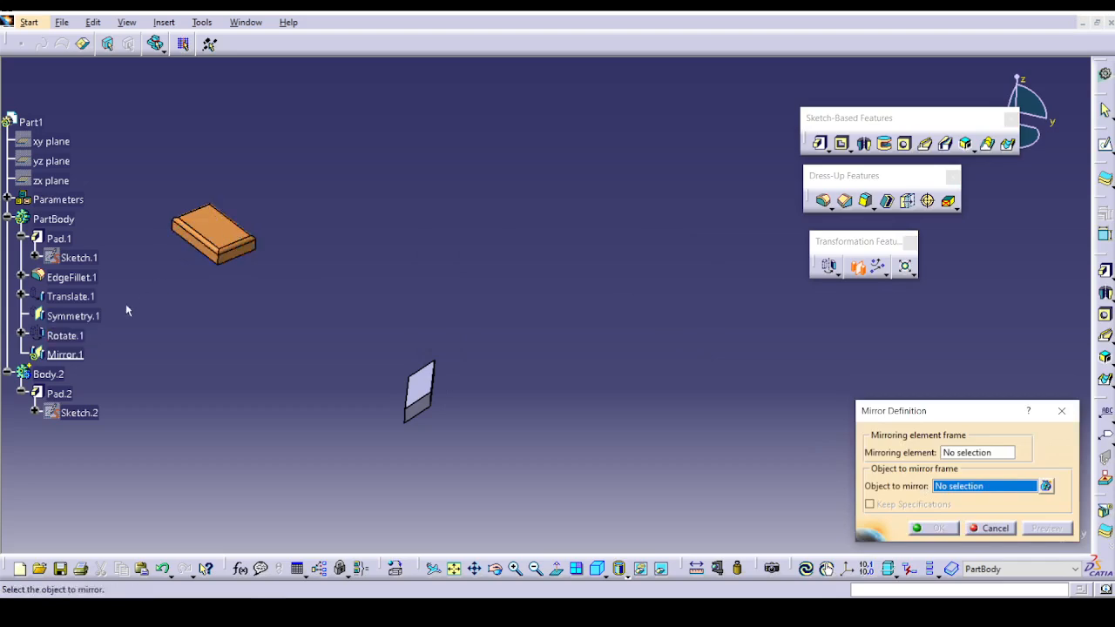
pyautogui.click(70, 335)
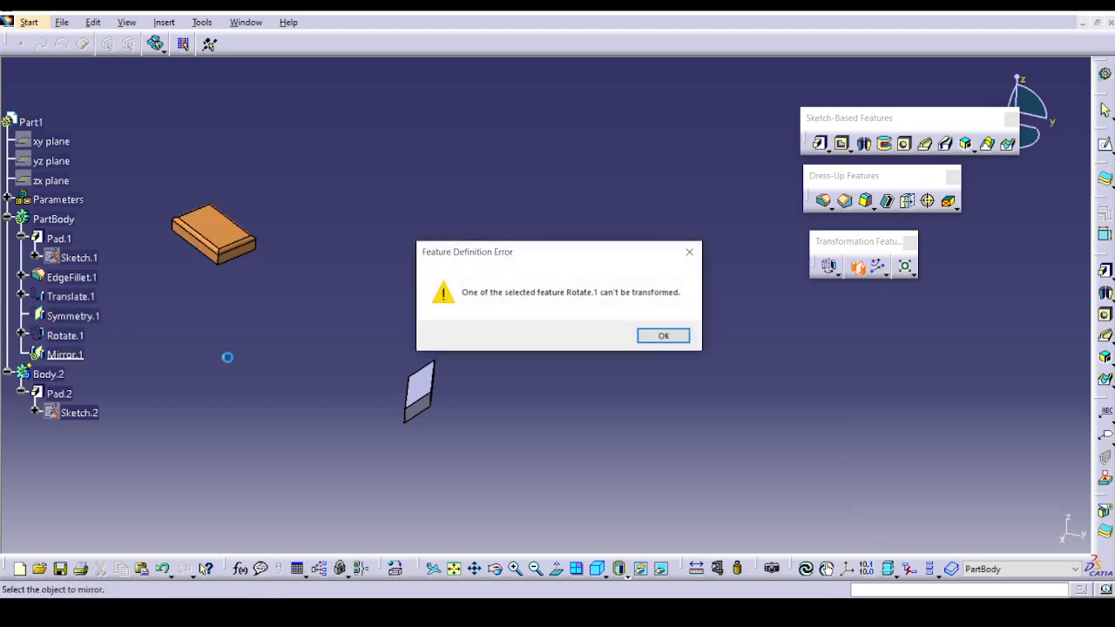
pyautogui.click(663, 338)
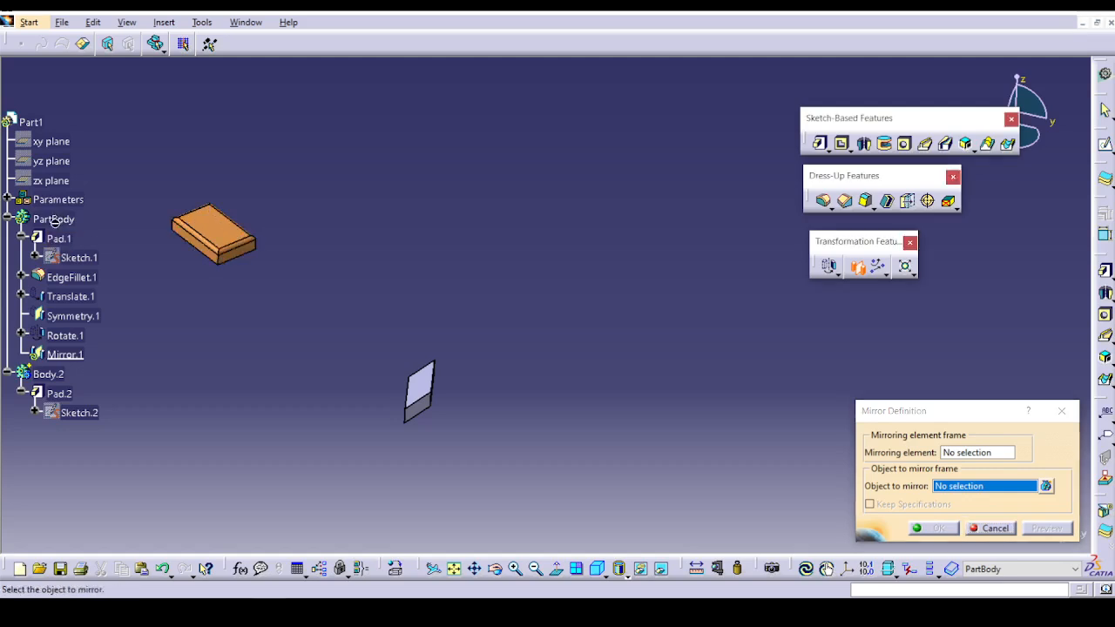
# Mirror Pad.1 about the side face of the grey block, without keeping specifications.
pyautogui.click(59, 237)
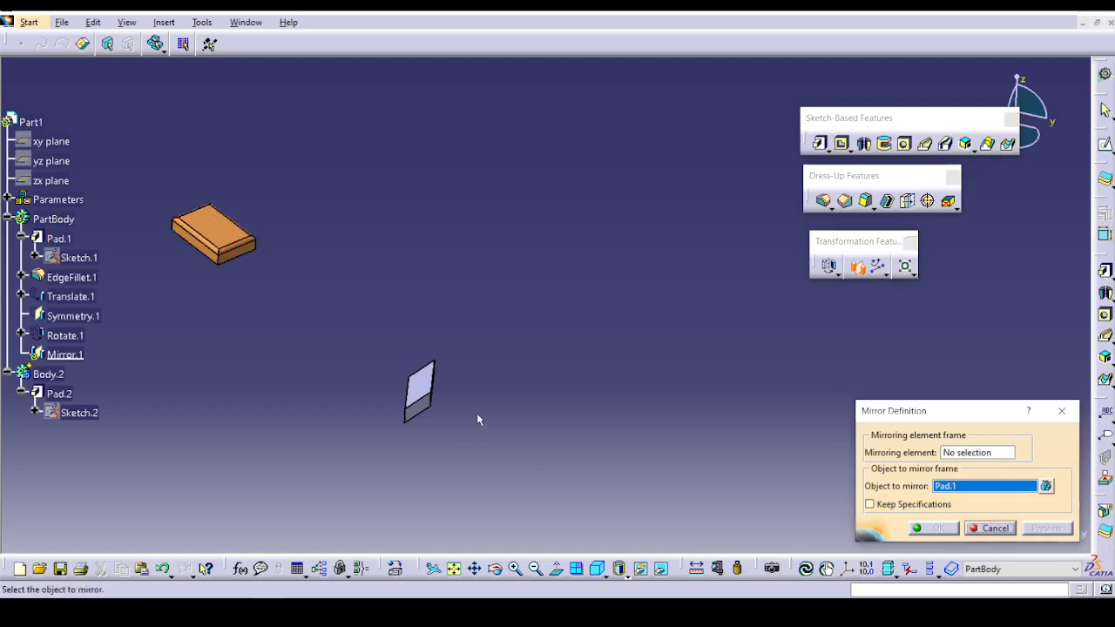
pyautogui.click(961, 454)
pyautogui.keyDown('ctrl'); pyautogui.moveTo(437, 392); pyautogui.dragTo(471, 374, button='middle'); pyautogui.keyUp('ctrl')
pyautogui.click(457, 372)
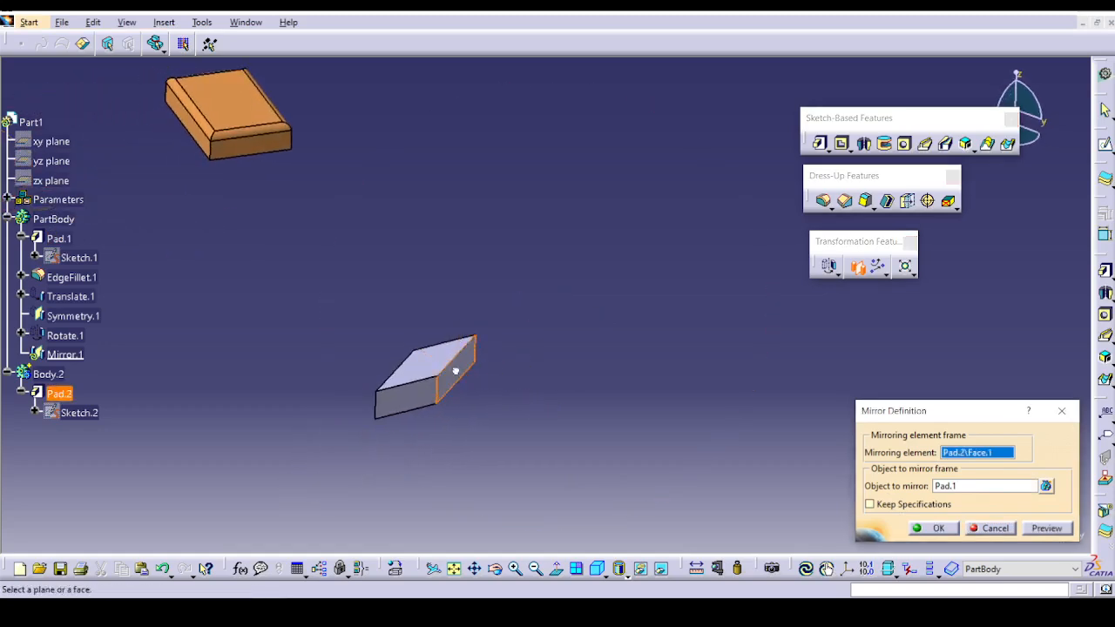
pyautogui.moveTo(599, 457); pyautogui.dragTo(594, 452, button='middle')
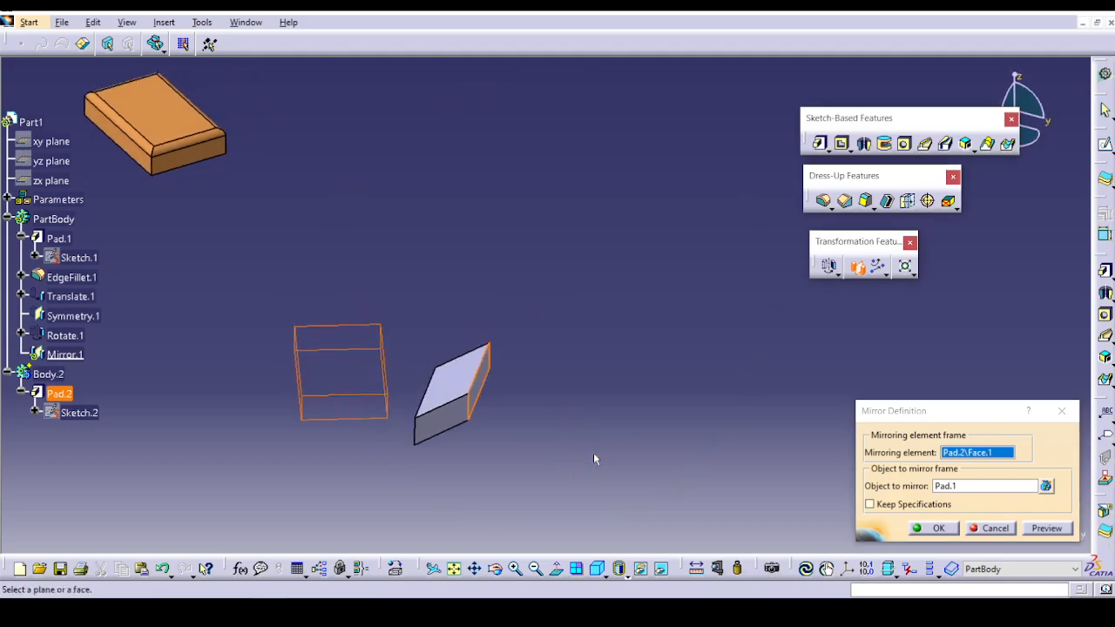
pyautogui.click(936, 528)
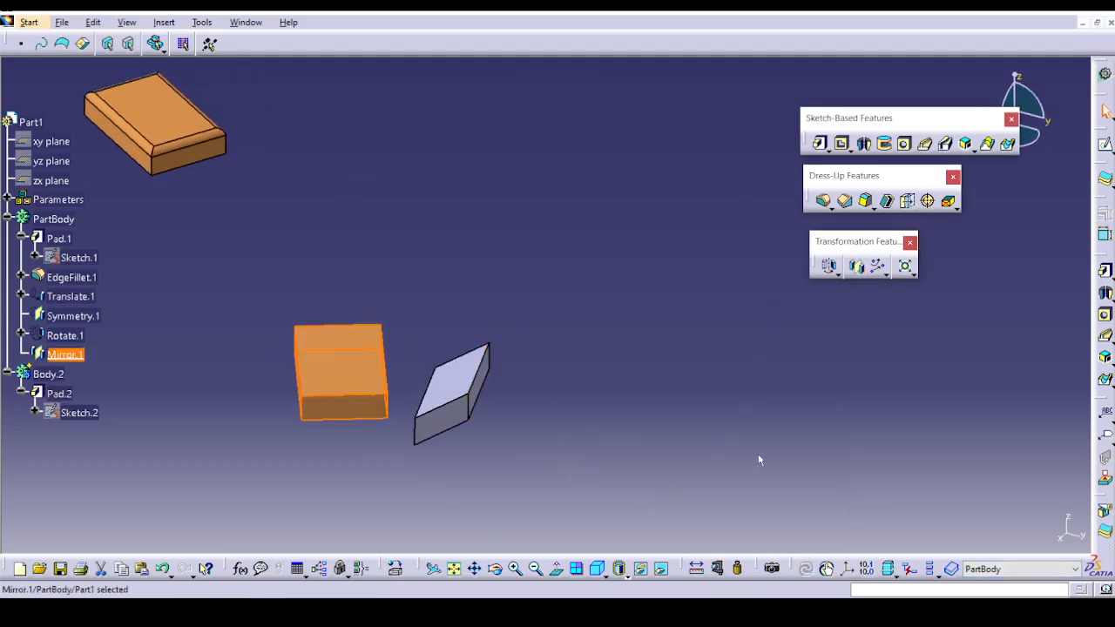
# Define Pad.1 as the in-work object to inspect the original block, and return the in-work object to Mirror.1.
pyautogui.rightClick(57, 237)
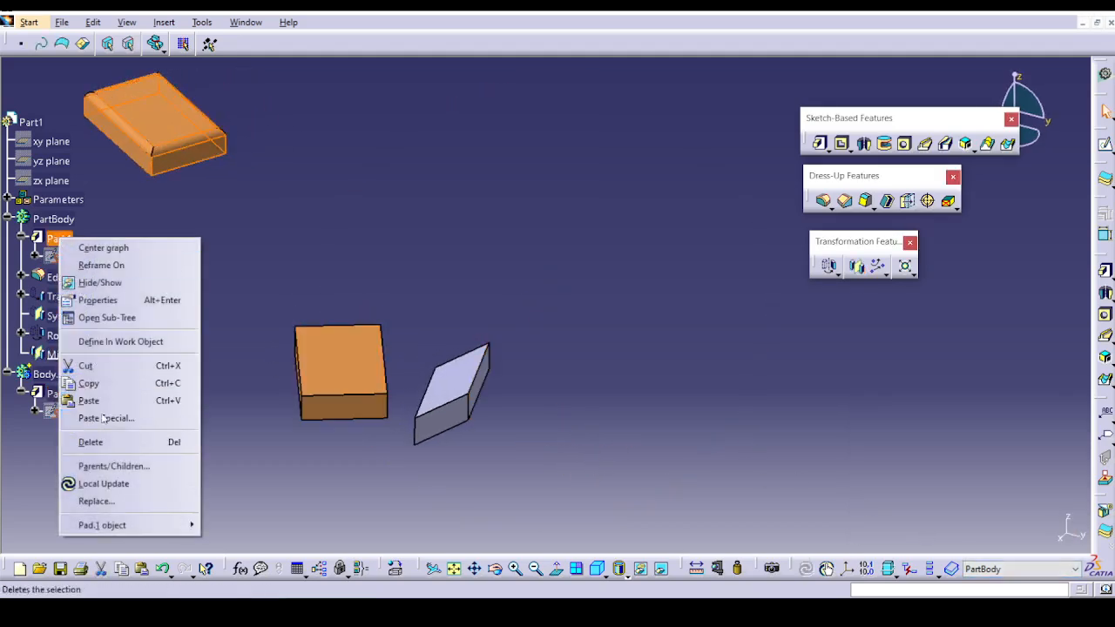
pyautogui.click(141, 342)
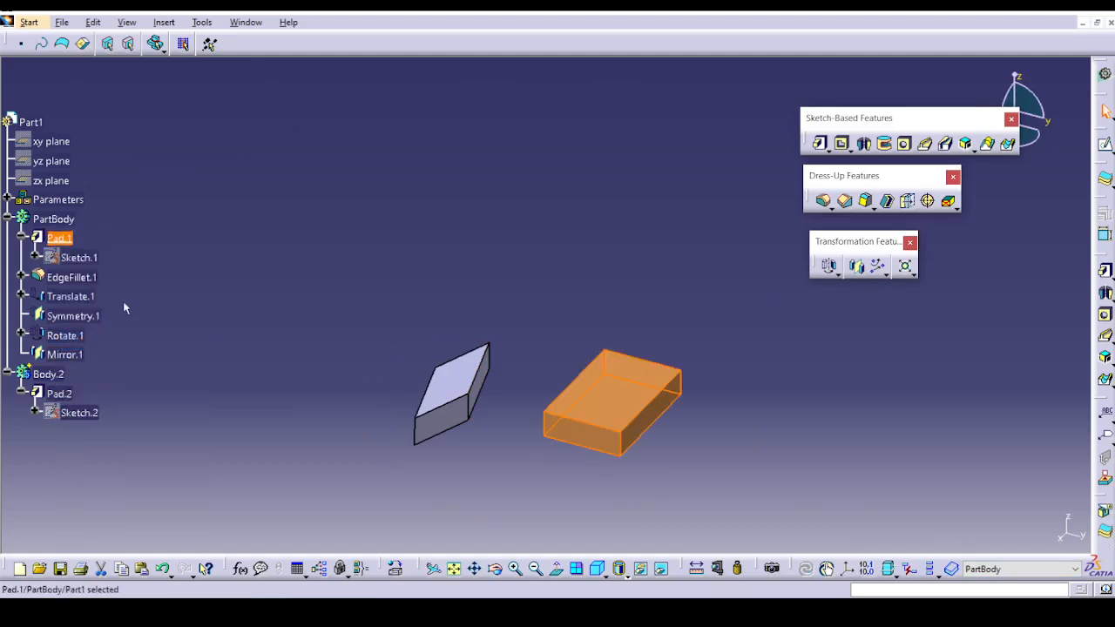
pyautogui.rightClick(66, 355)
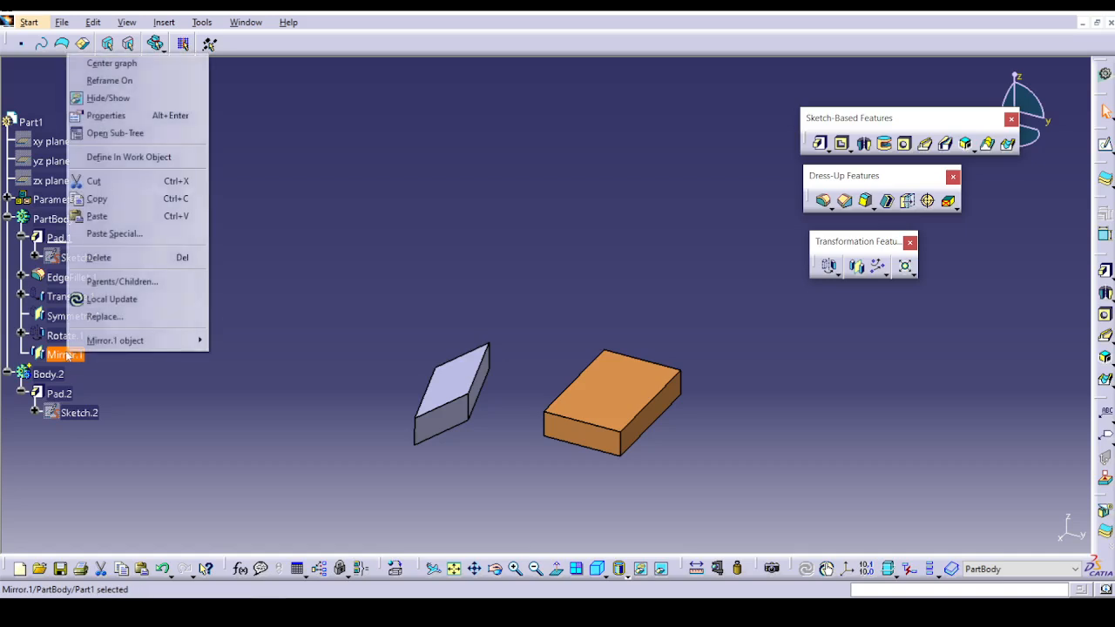
pyautogui.click(175, 156)
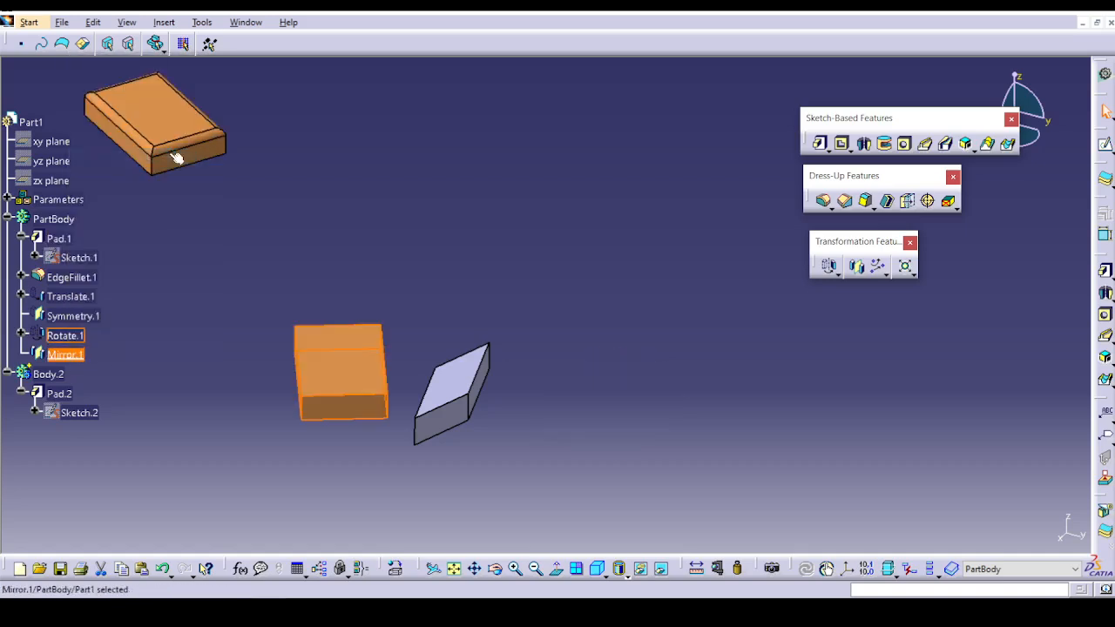
pyautogui.click(458, 344)
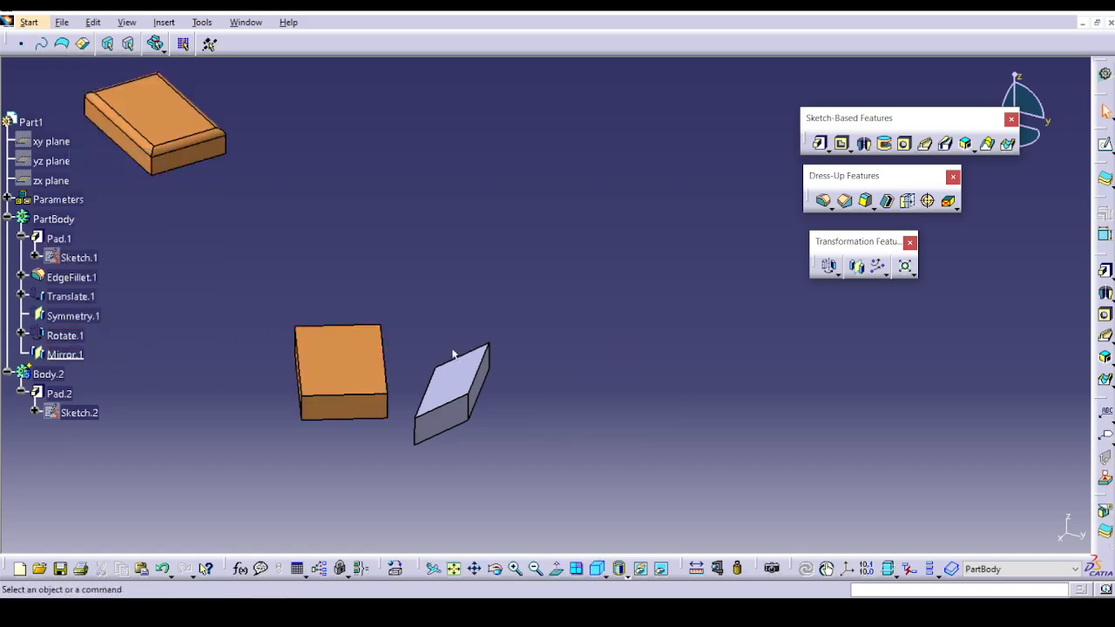
# Select EdgeFillet.1 in PartBody and start the Affinity transformation.
pyautogui.click(52, 276)
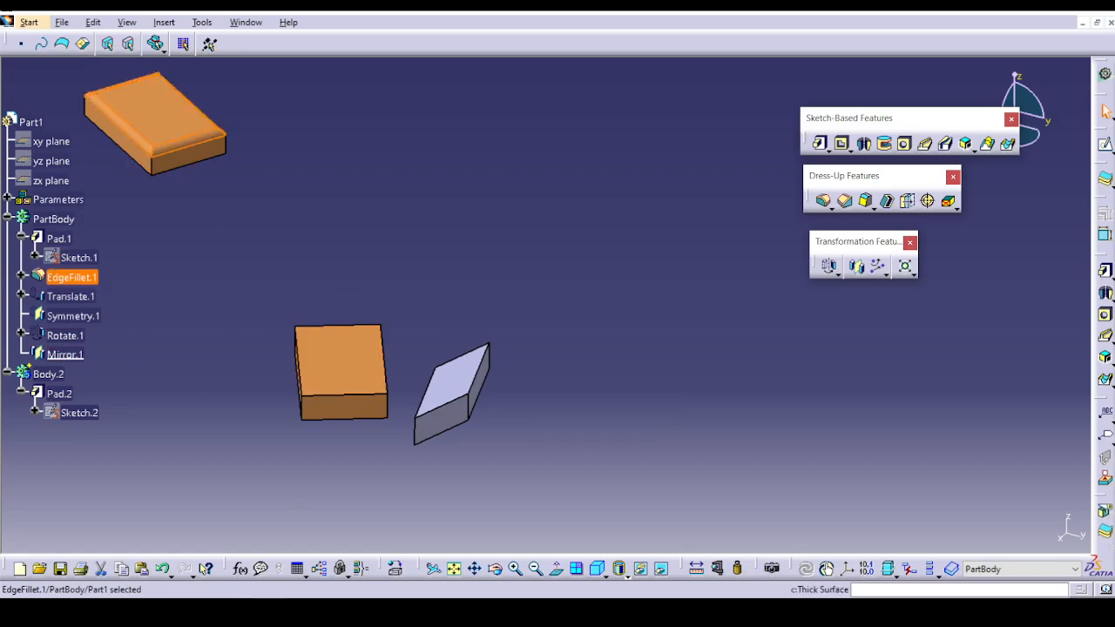
pyautogui.click(912, 273)
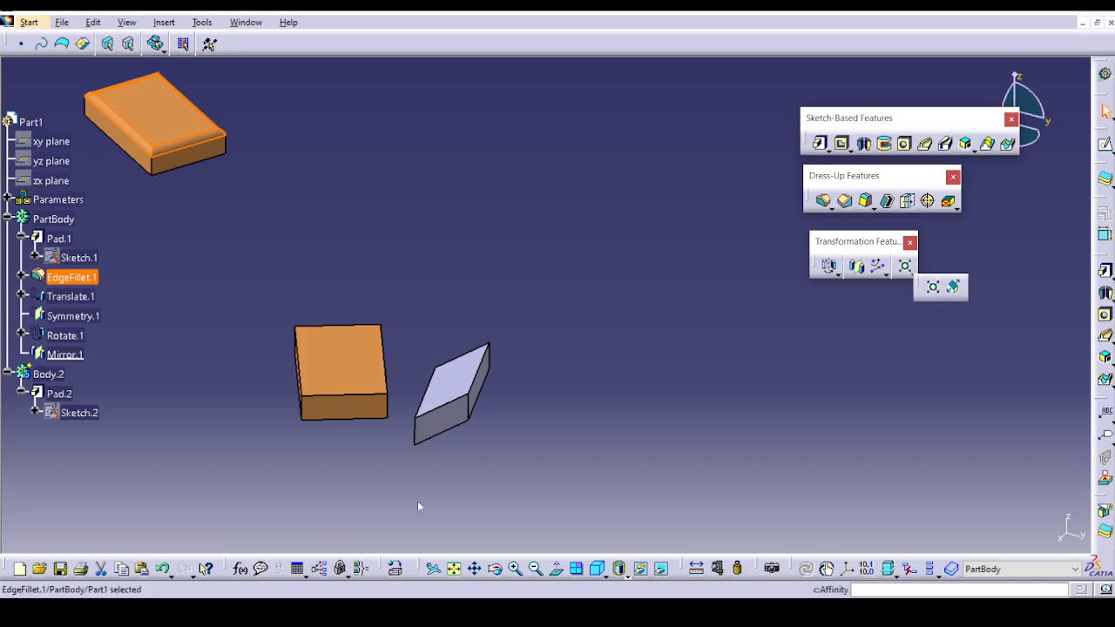
pyautogui.click(954, 286)
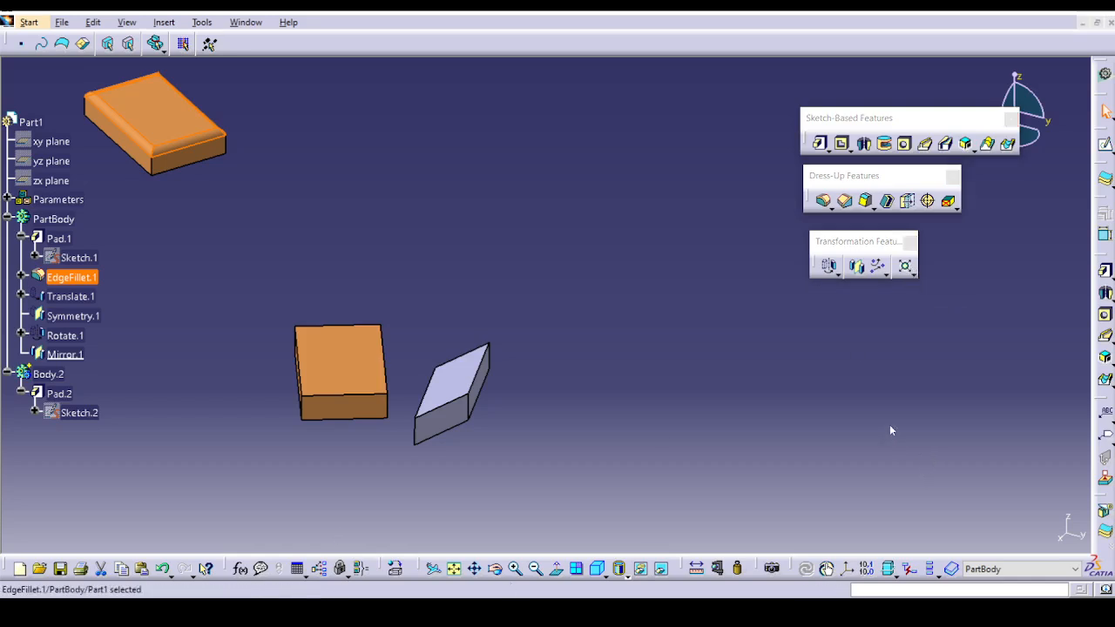